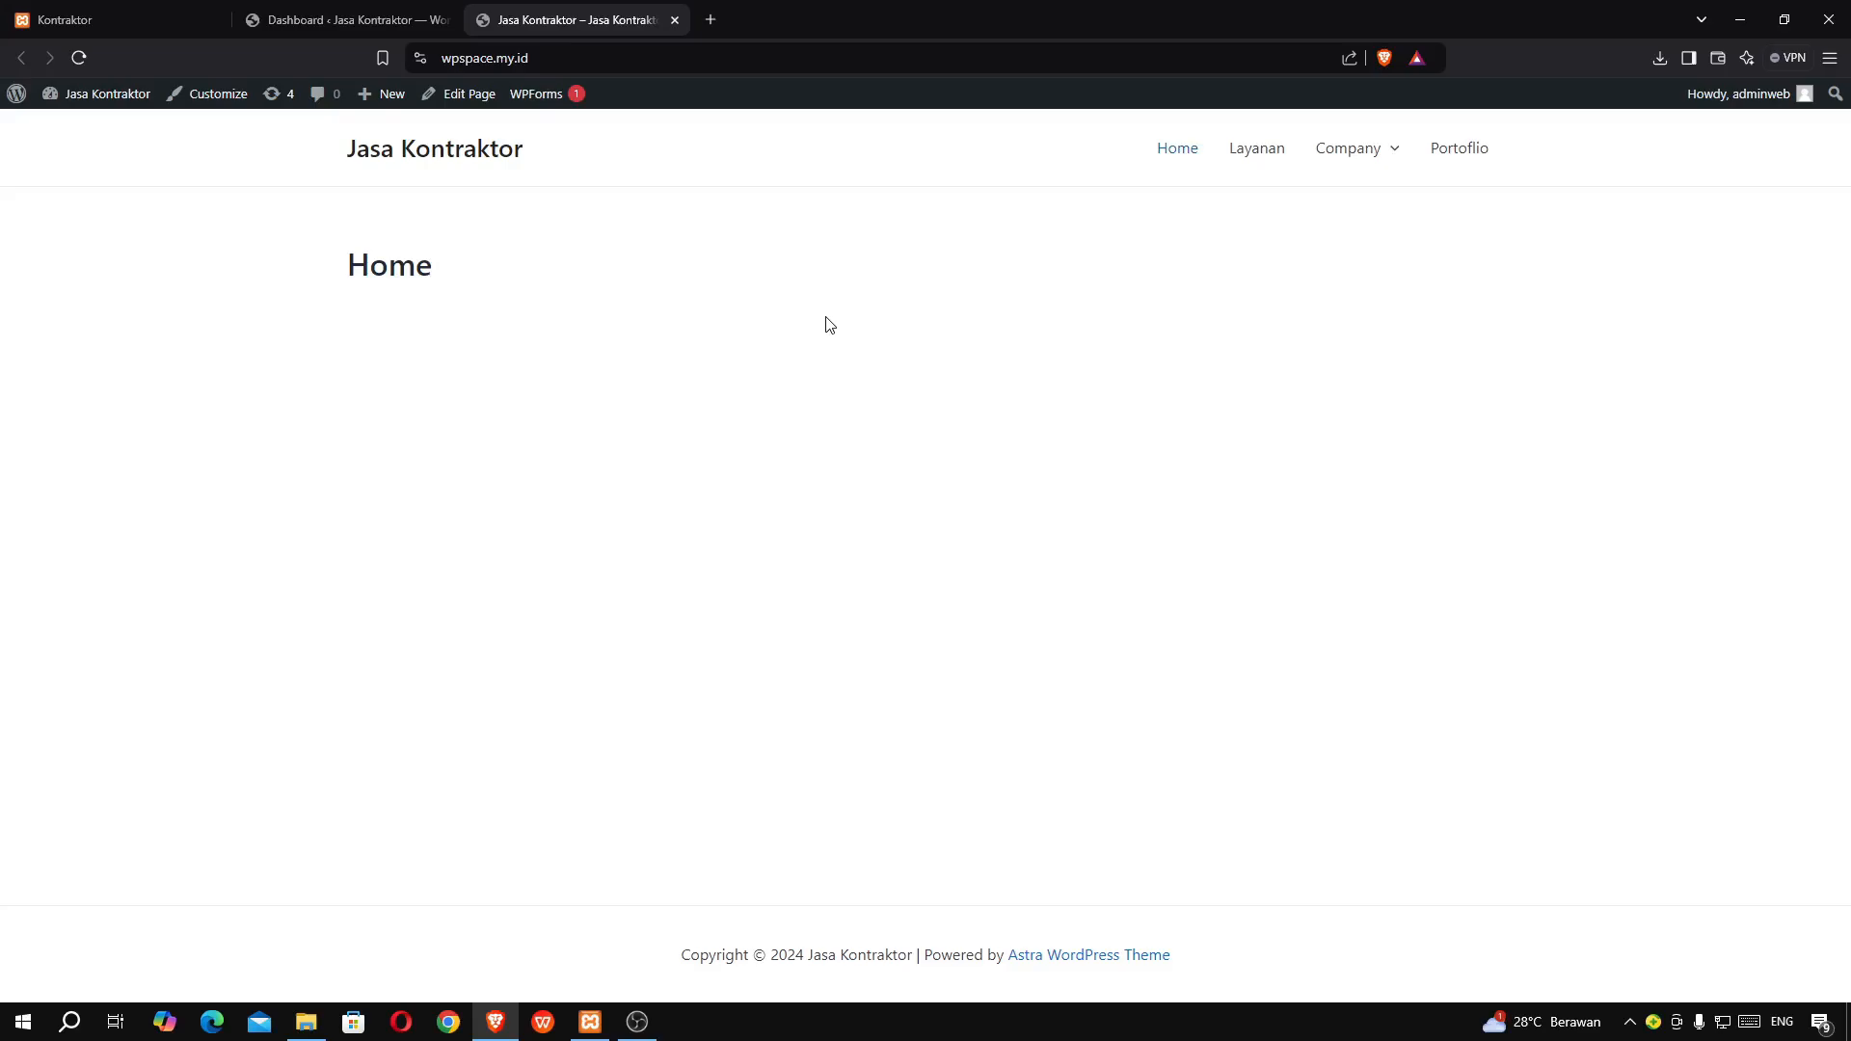
- Examine the sections of the finished Kontraktor example homepage, from the hero banner through the services, testimonials and portfolio
left_click(288, 17)
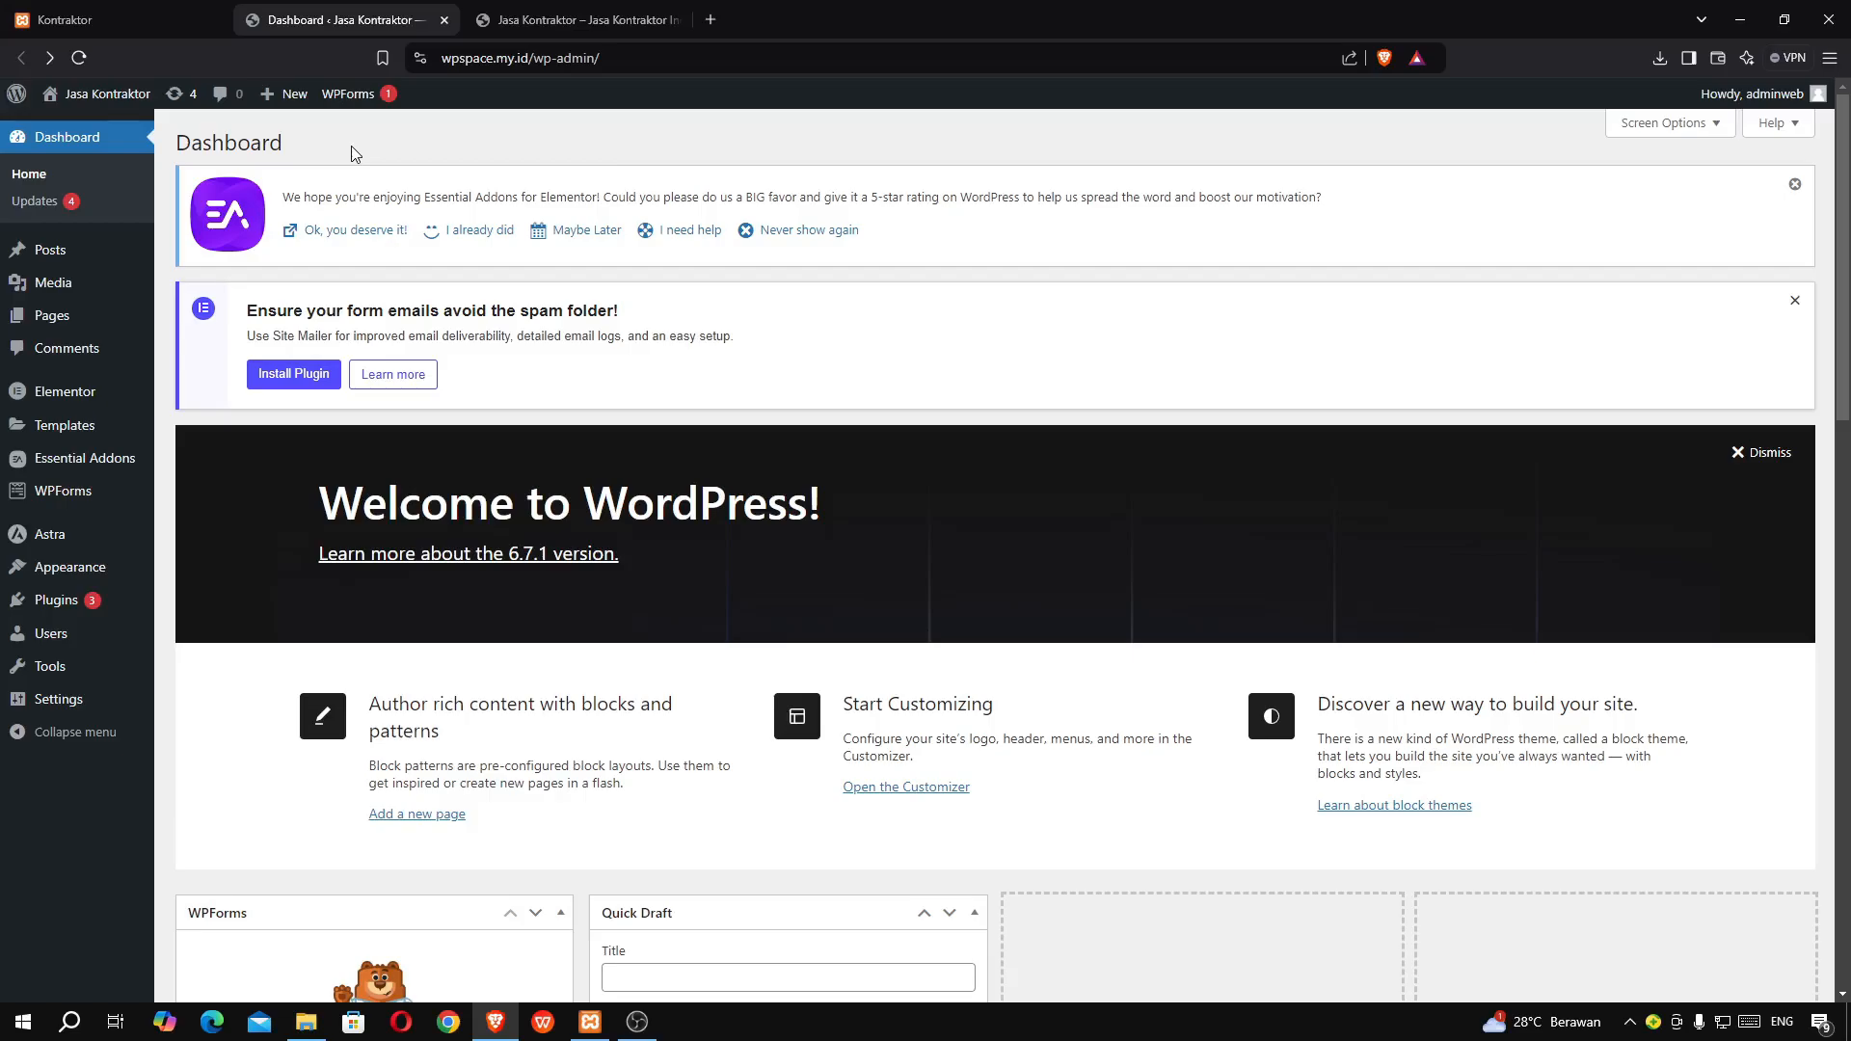
left_click(120, 23)
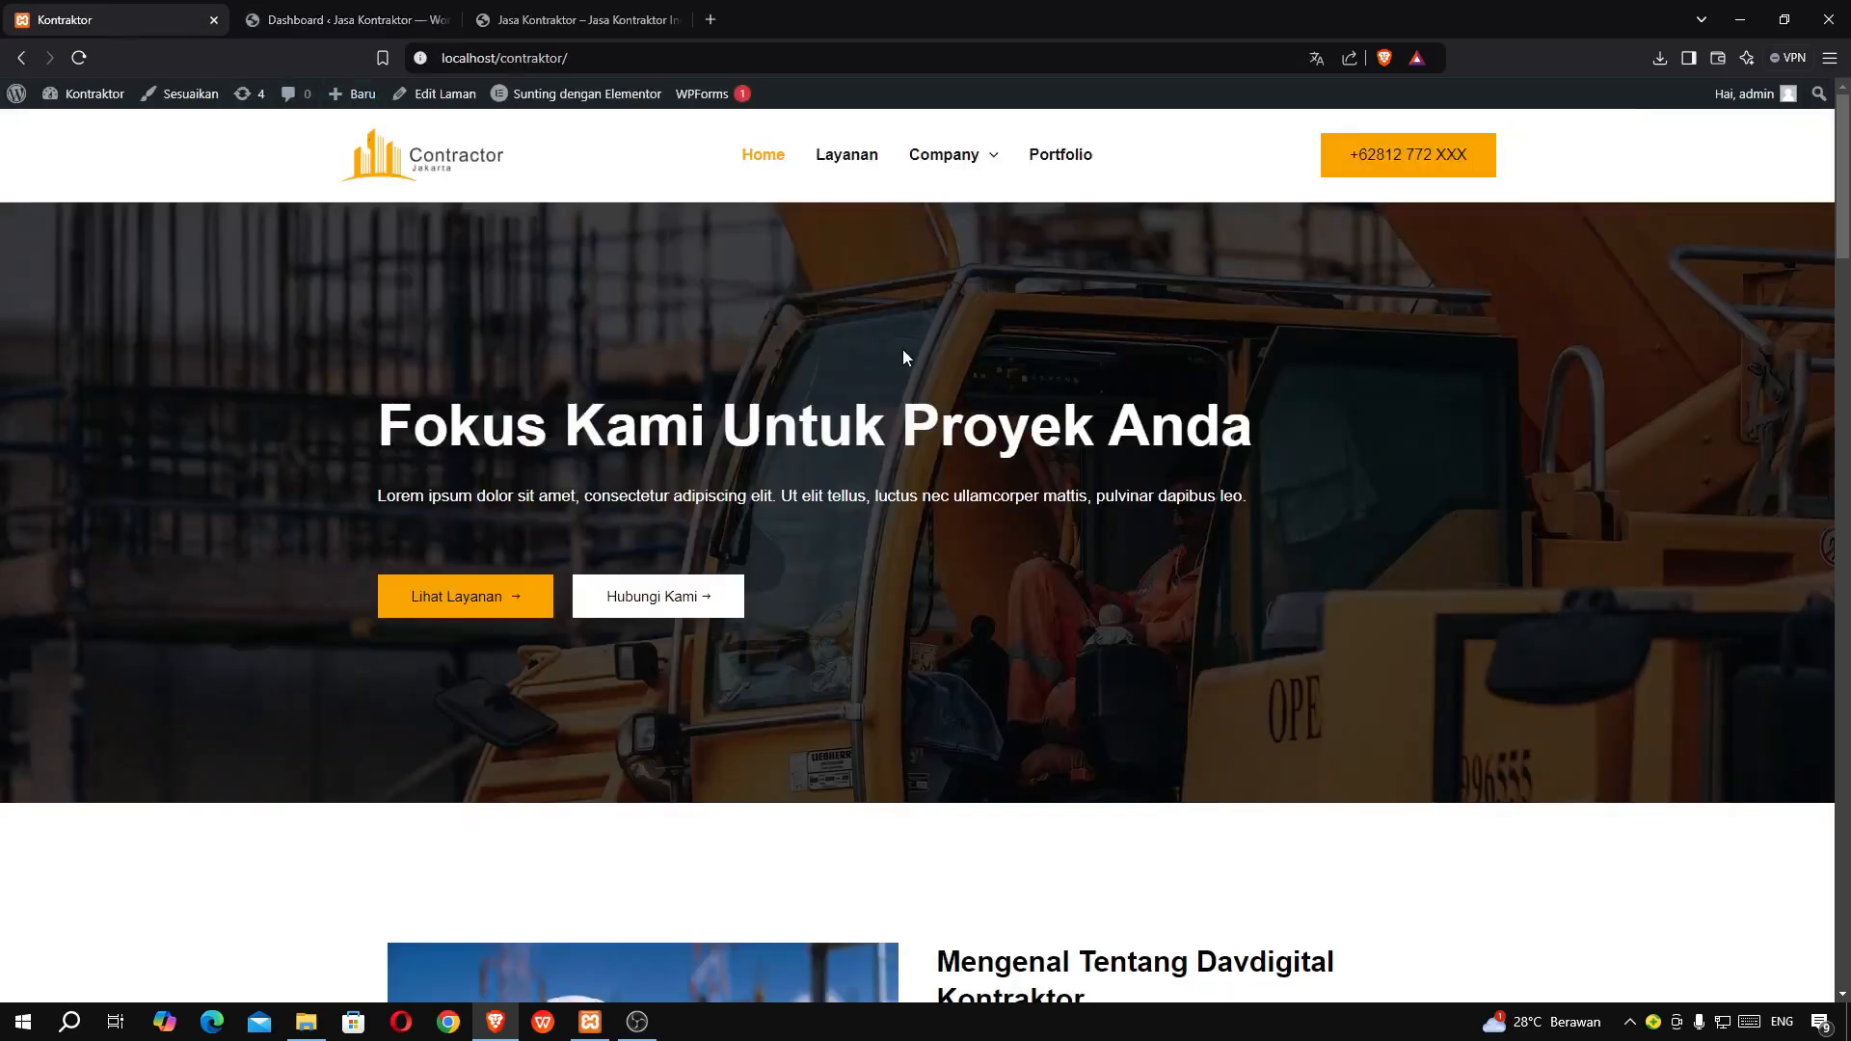
scroll(902, 349, "down", 6)
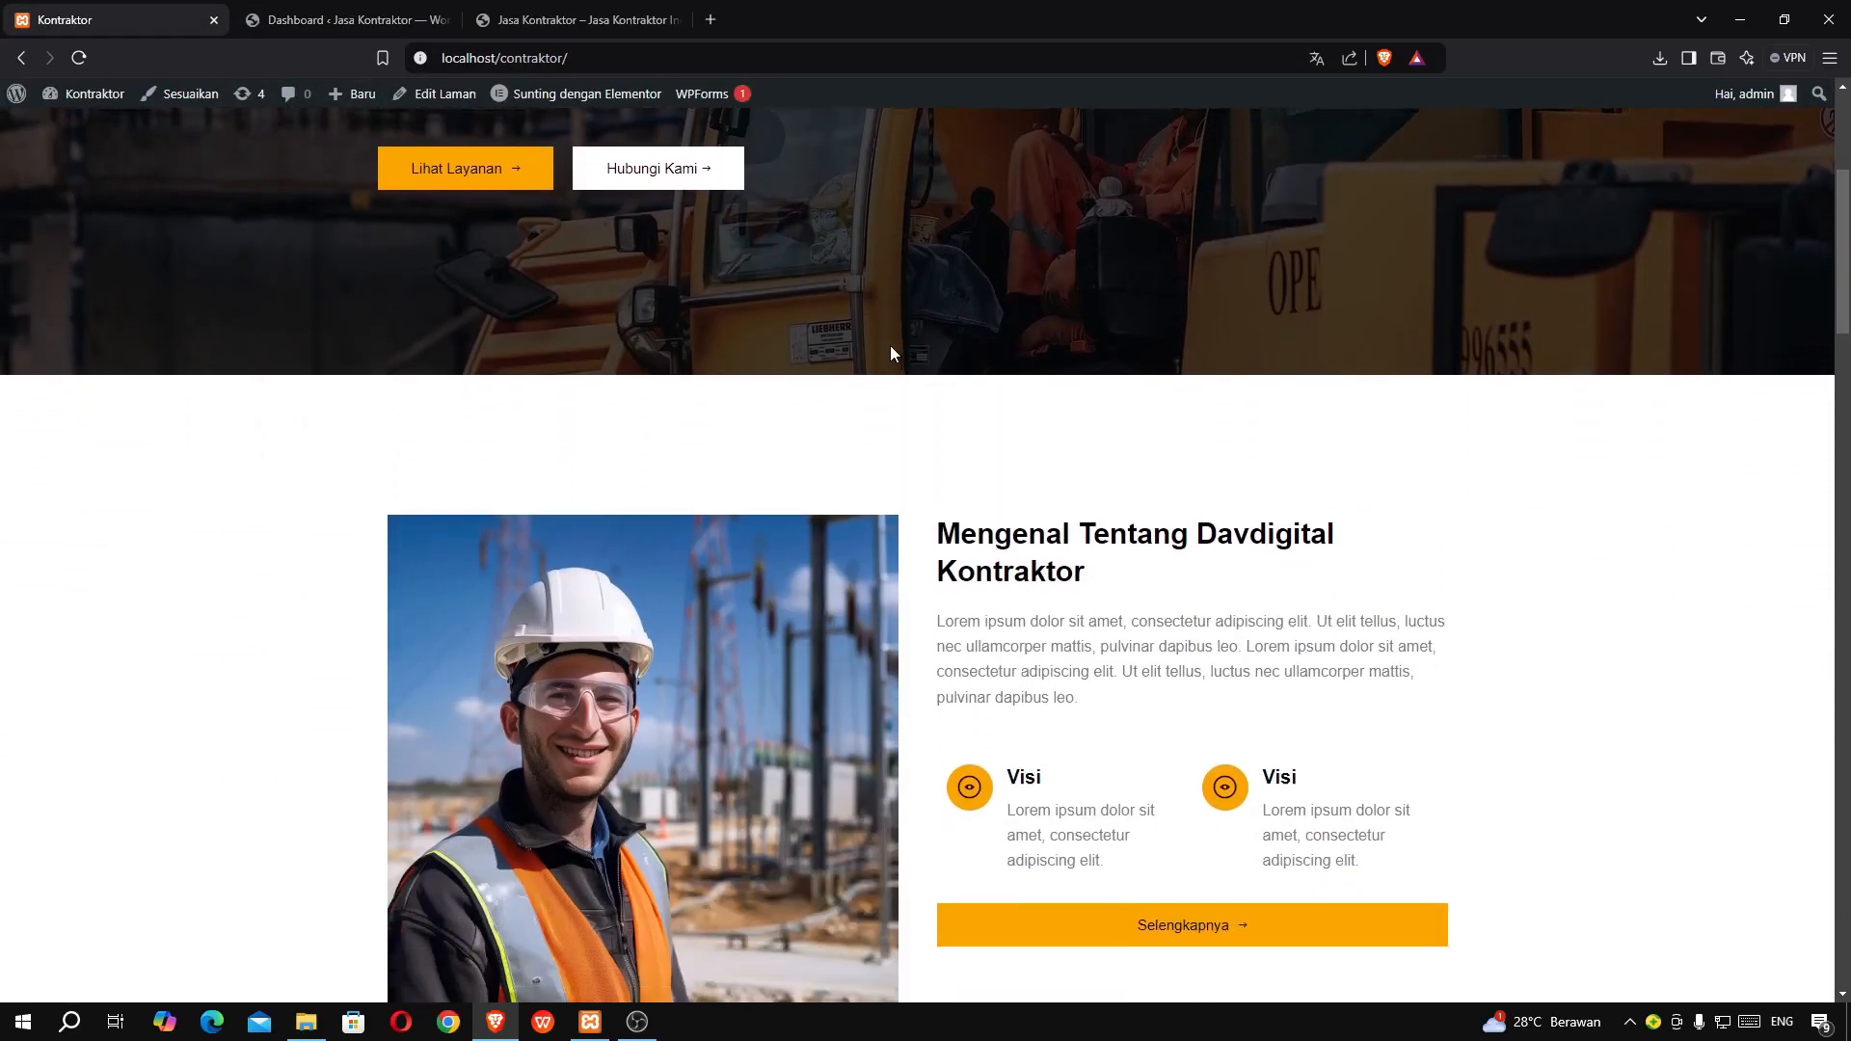
scroll(888, 337, "up", 6)
scroll(891, 337, "down", 6)
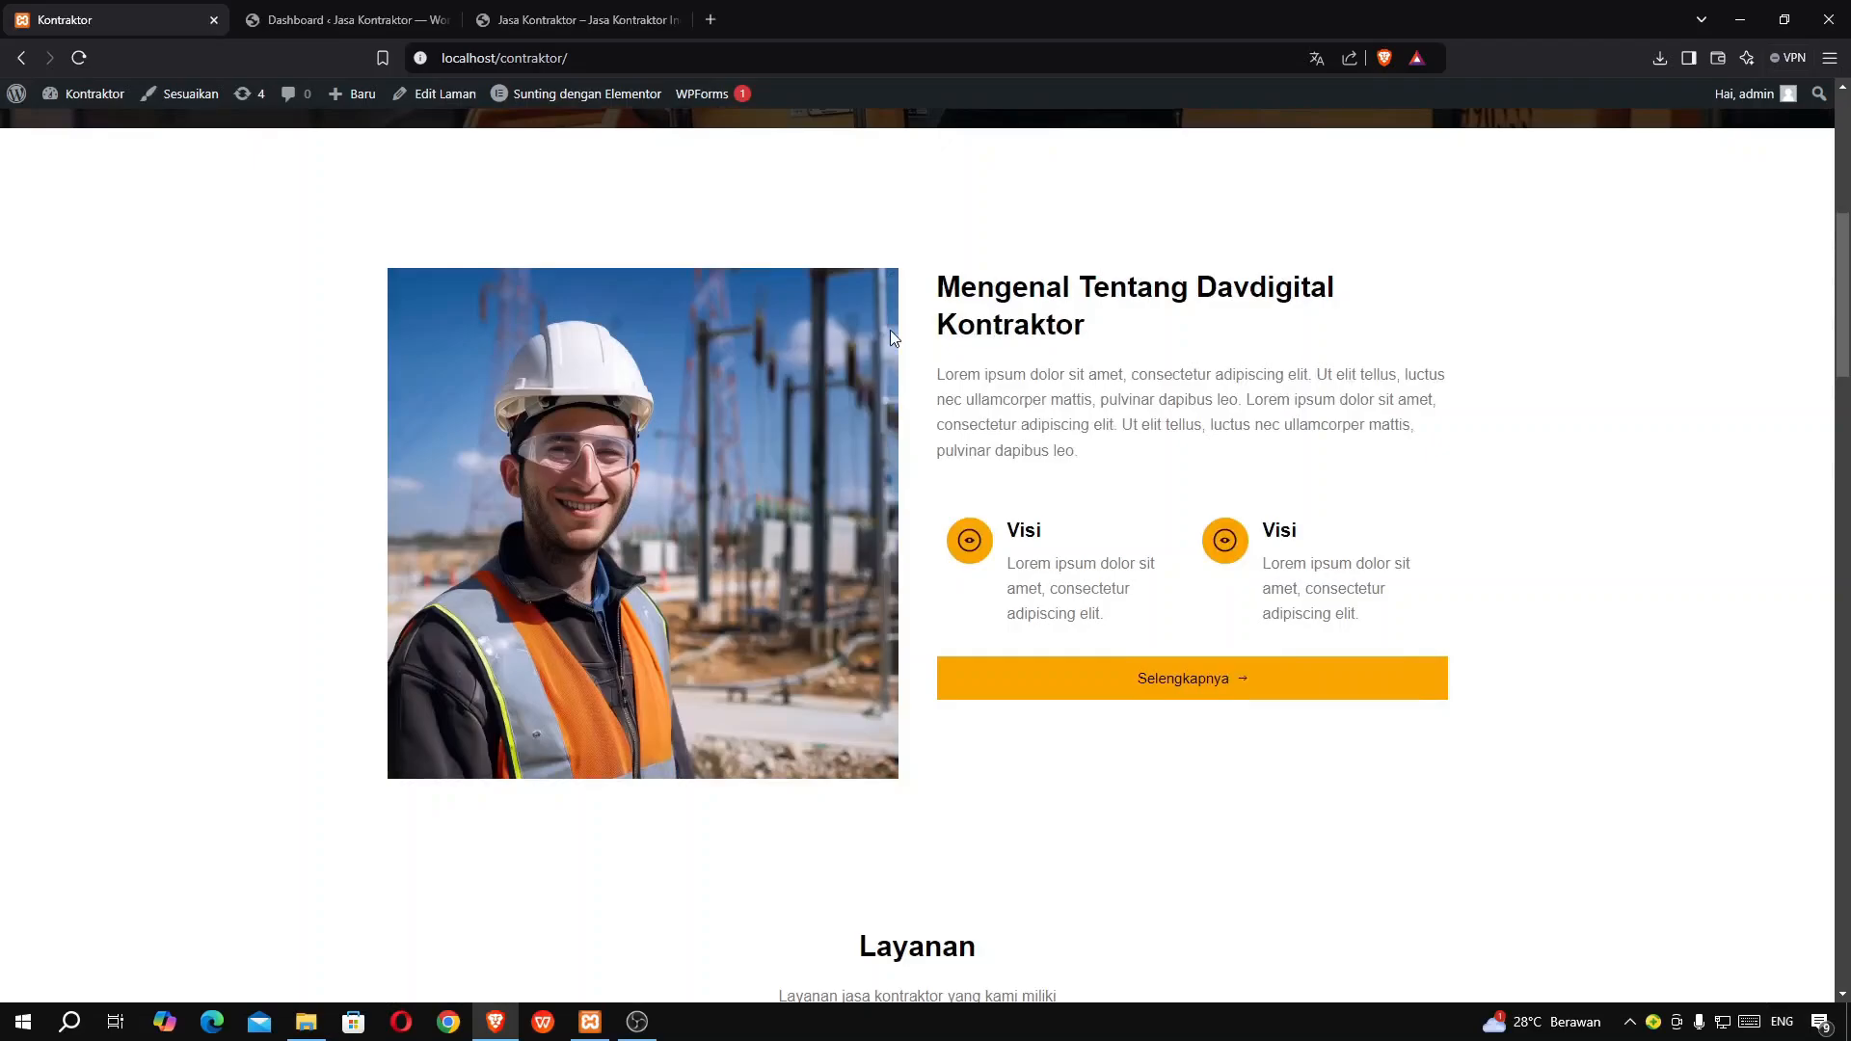
scroll(889, 330, "down", 9)
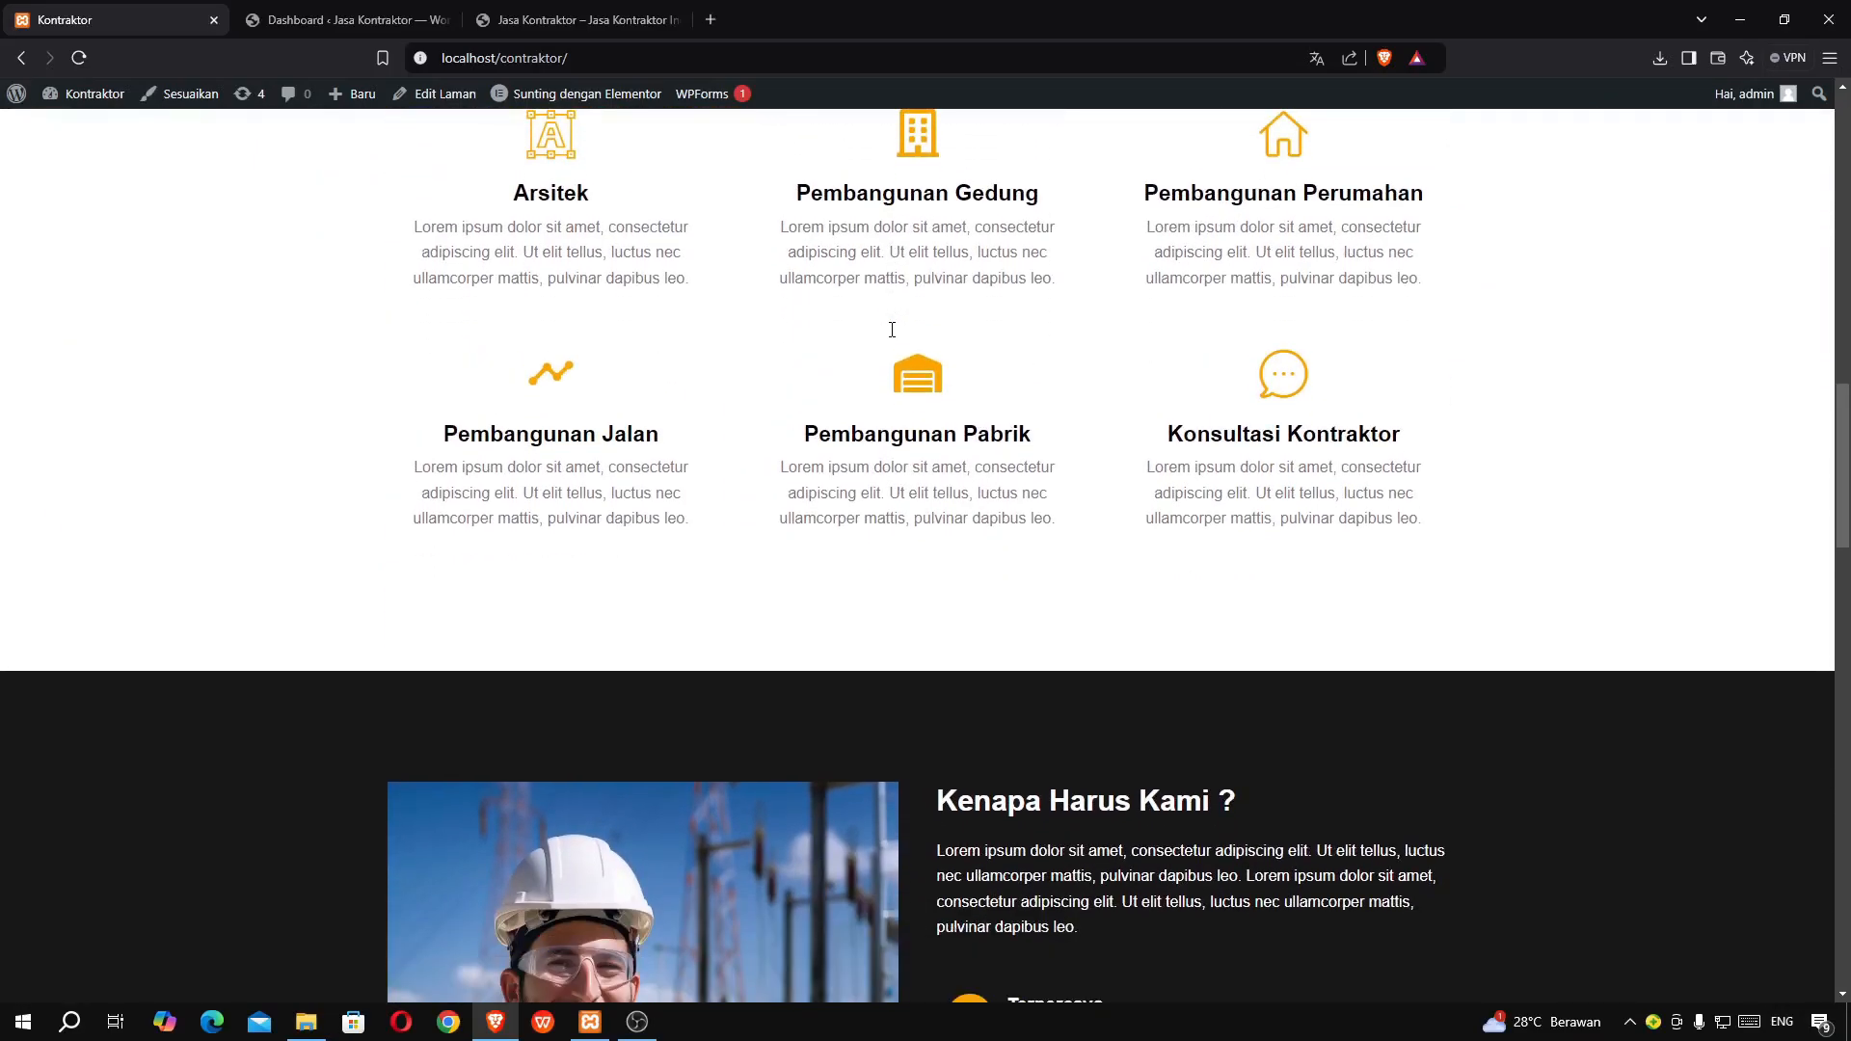
scroll(889, 328, "up", 1)
scroll(945, 496, "down", 7)
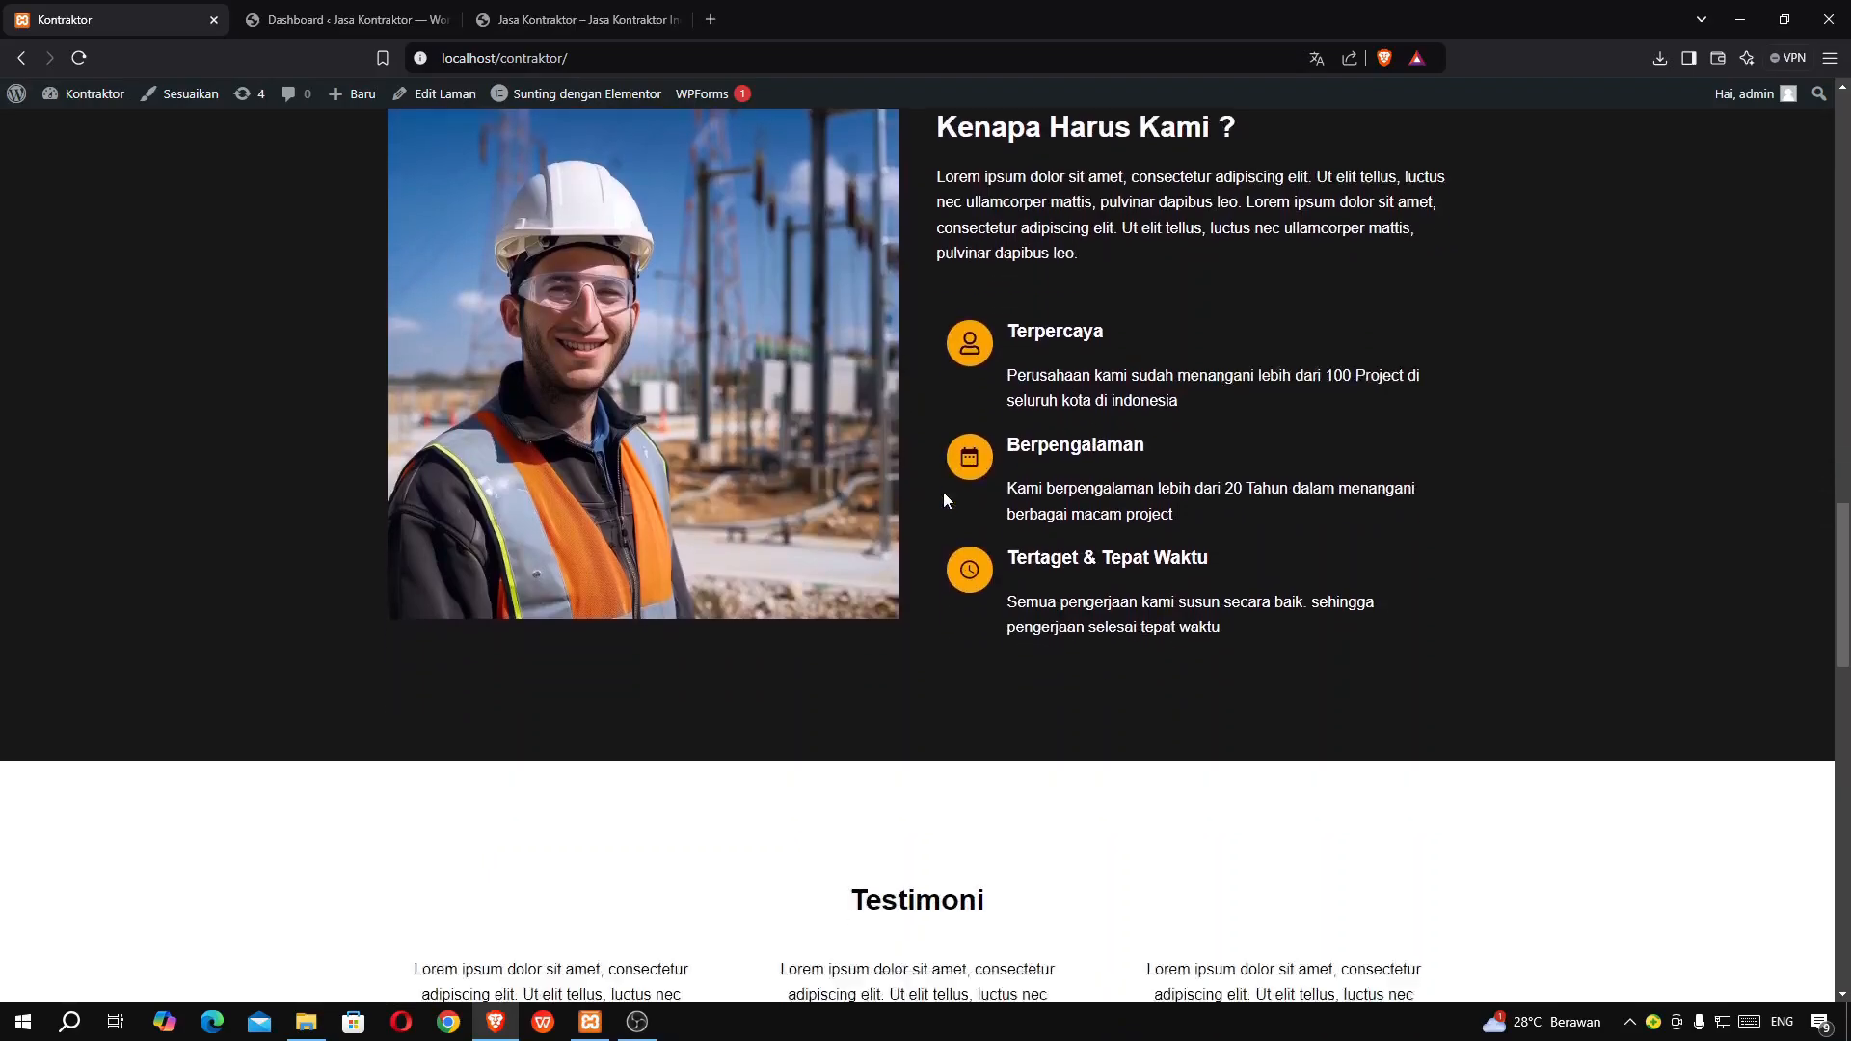
scroll(944, 499, "down", 15)
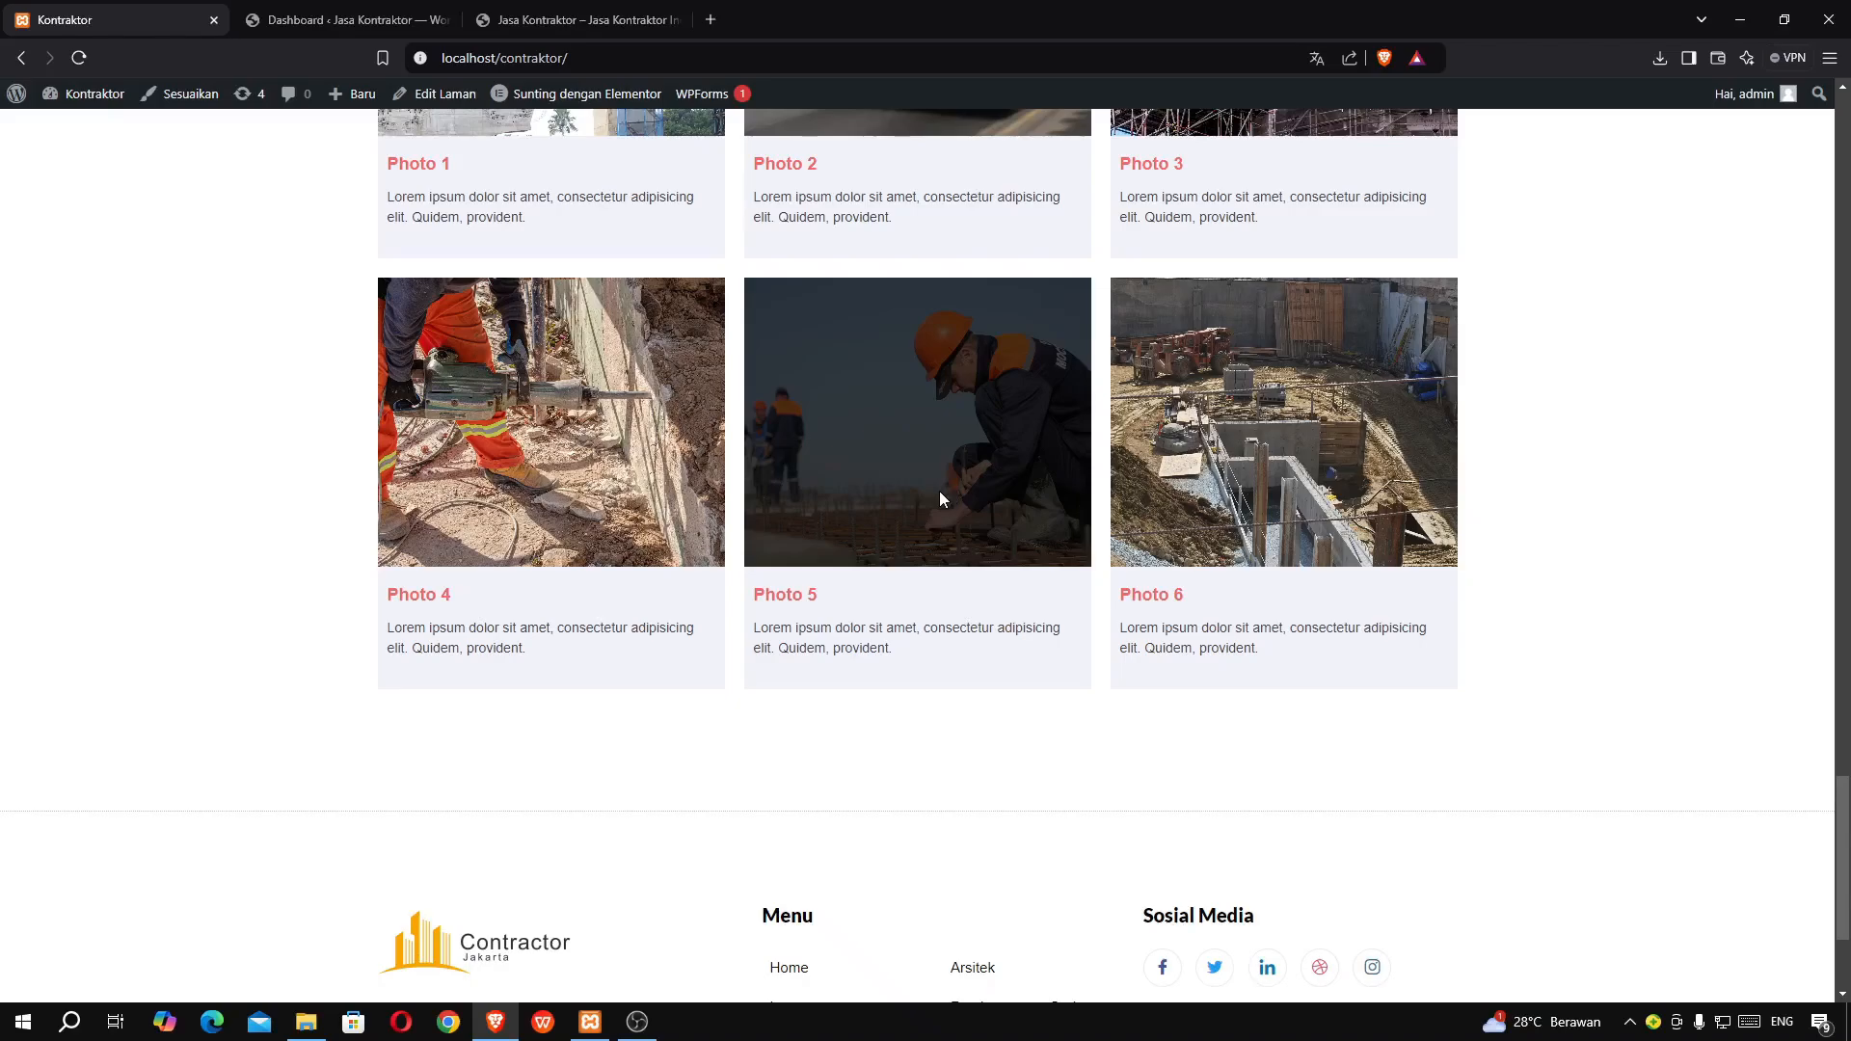
scroll(939, 492, "up", 10)
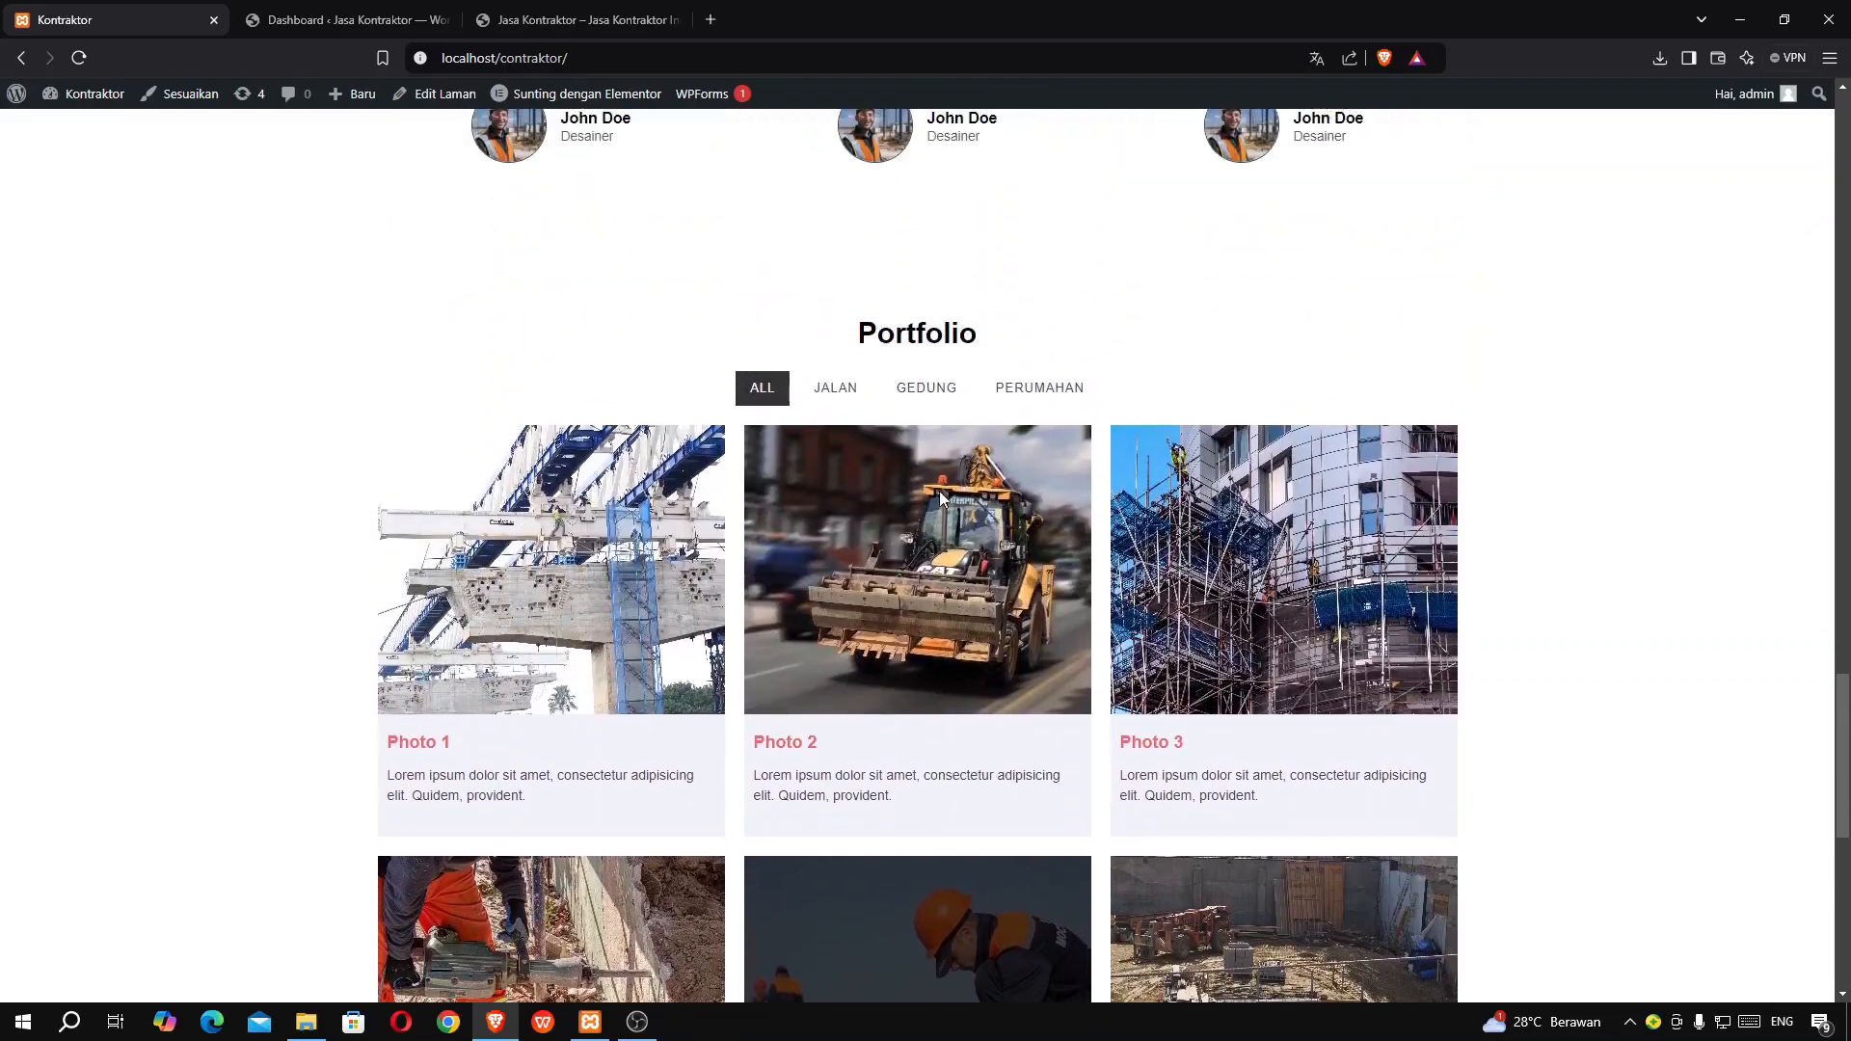
scroll(939, 493, "up", 5)
scroll(940, 493, "down", 2)
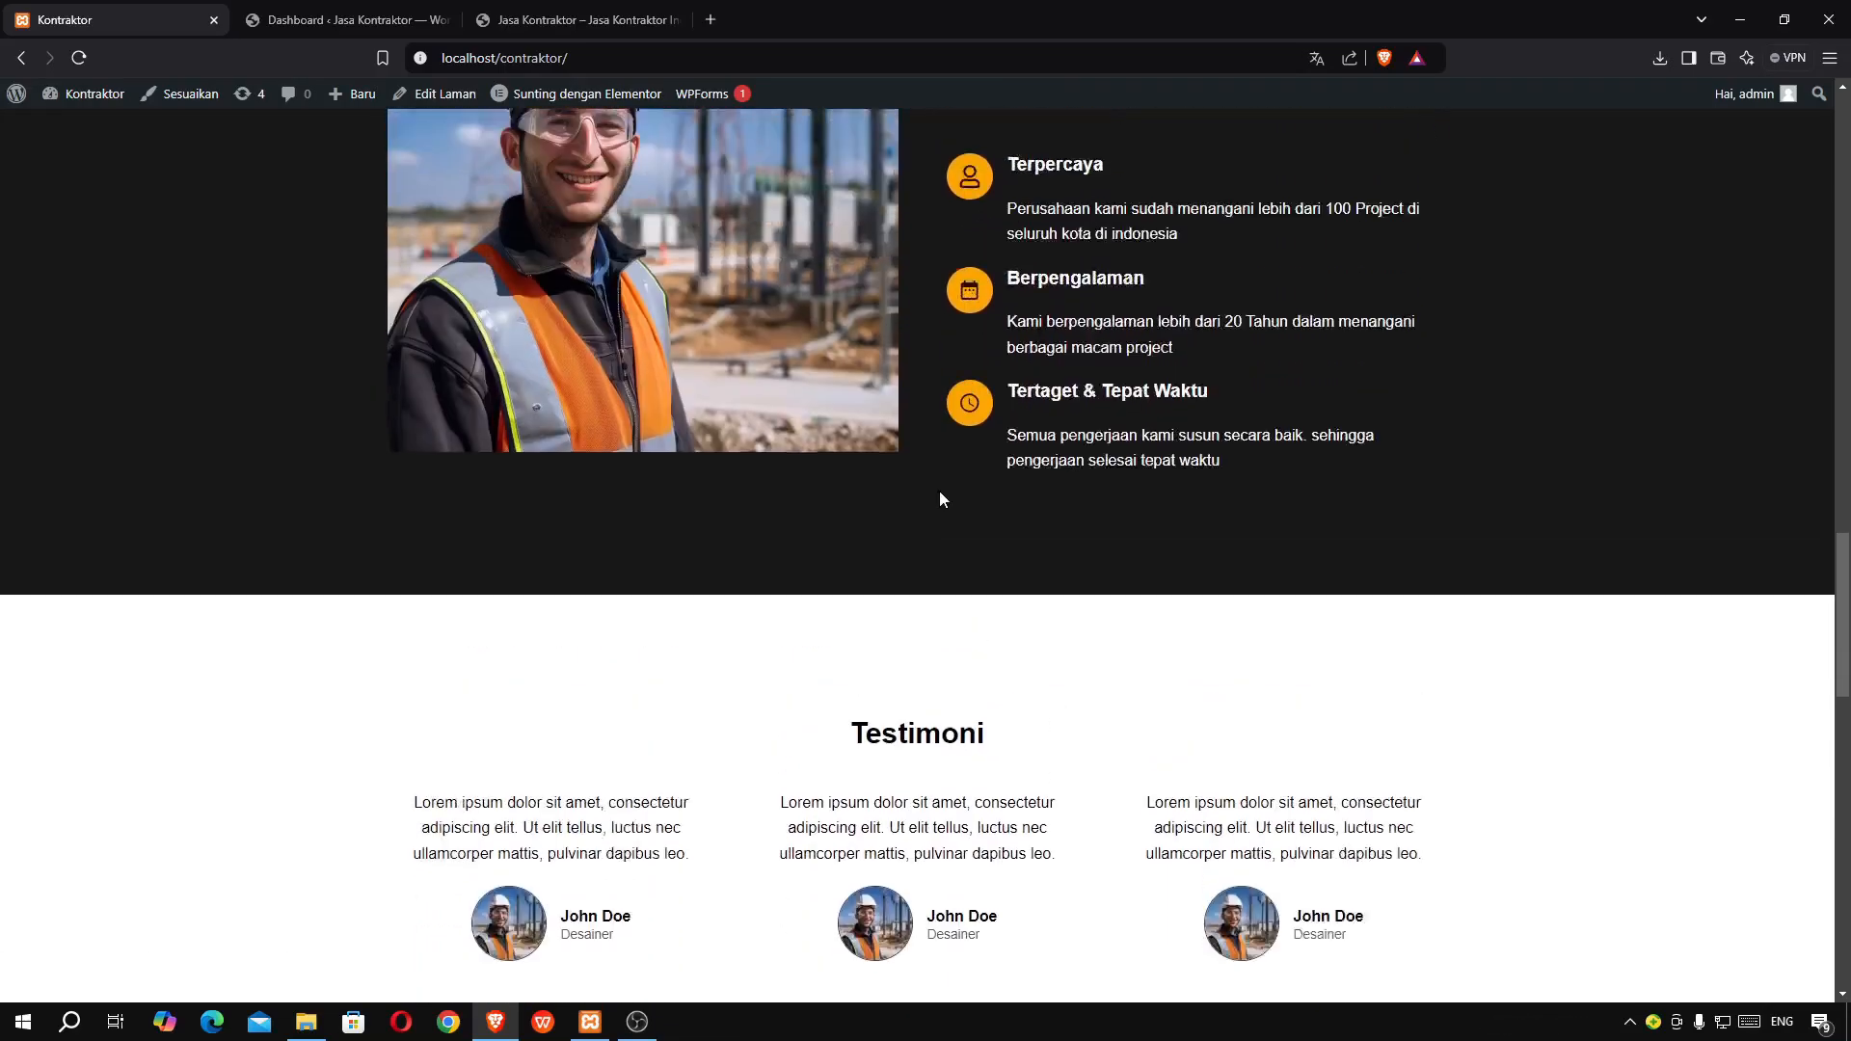
scroll(939, 493, "up", 3)
scroll(943, 498, "up", 4)
- Open the Media Library of the Jasa Kontraktor site and show its upload area for new files
left_click(340, 20)
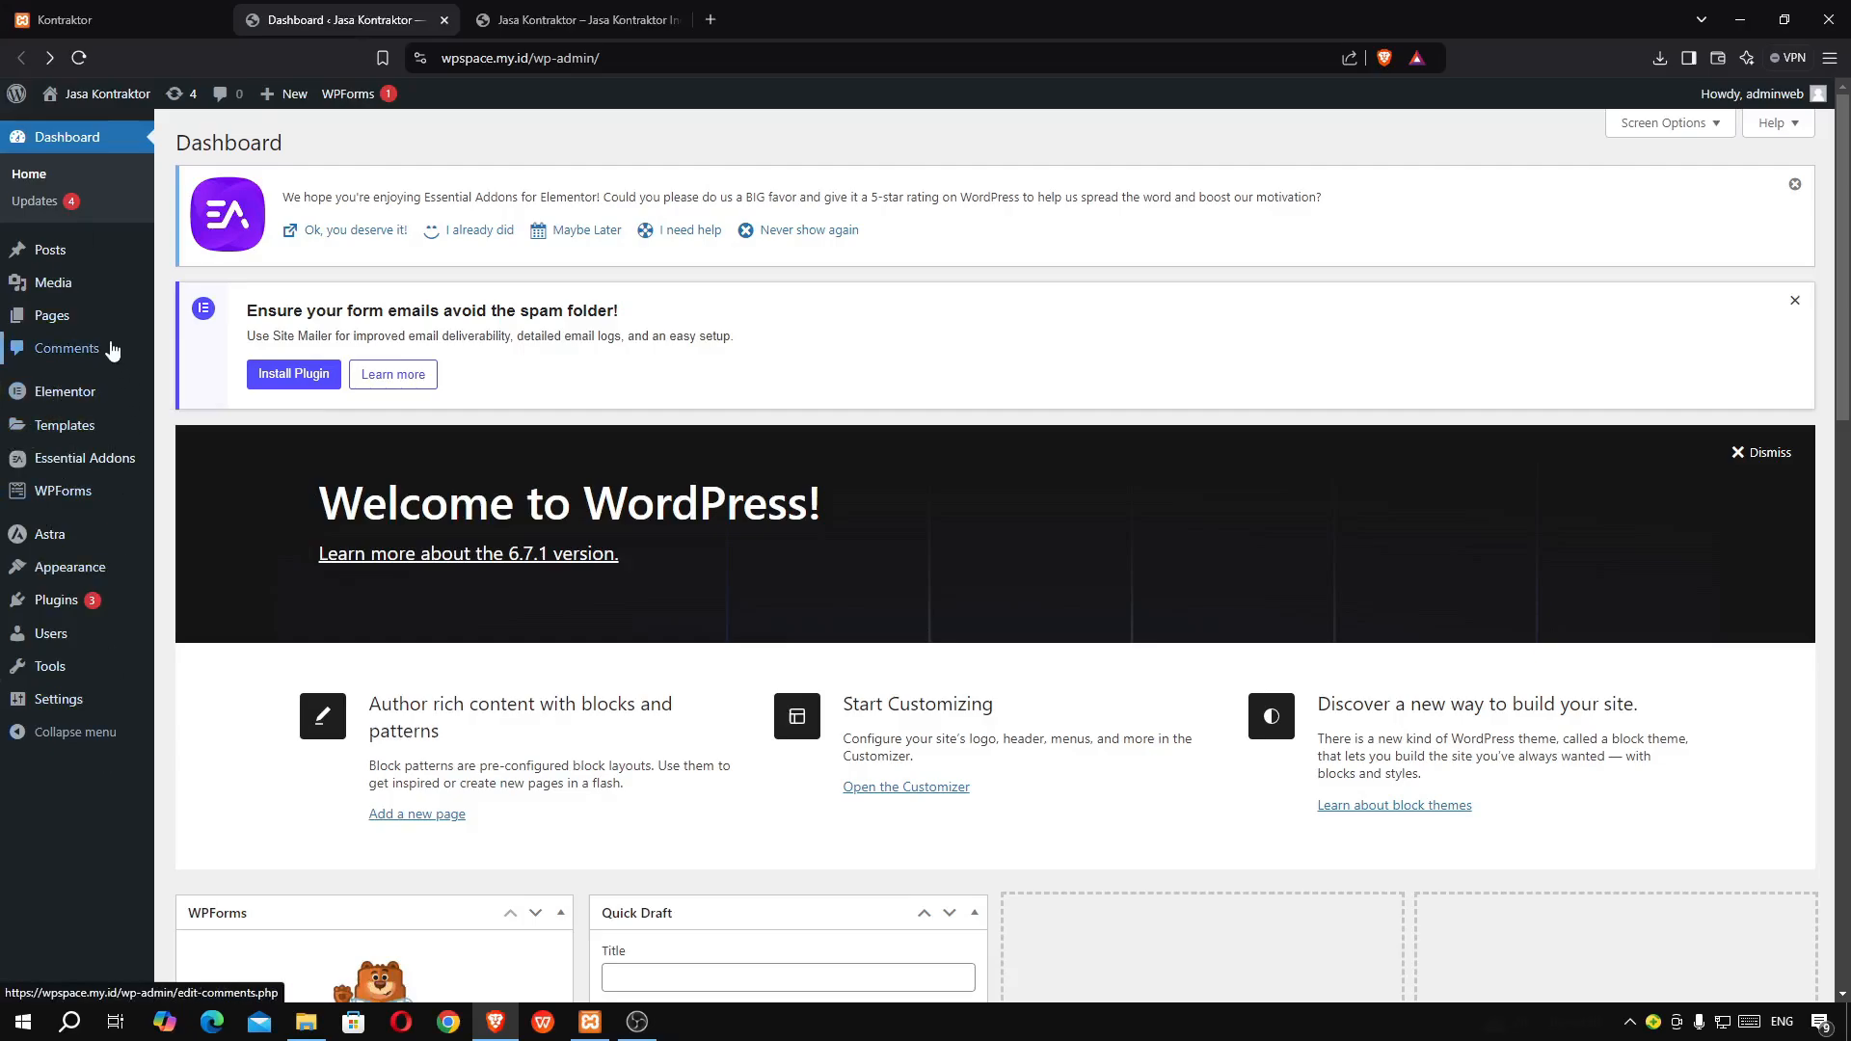
left_click(220, 294)
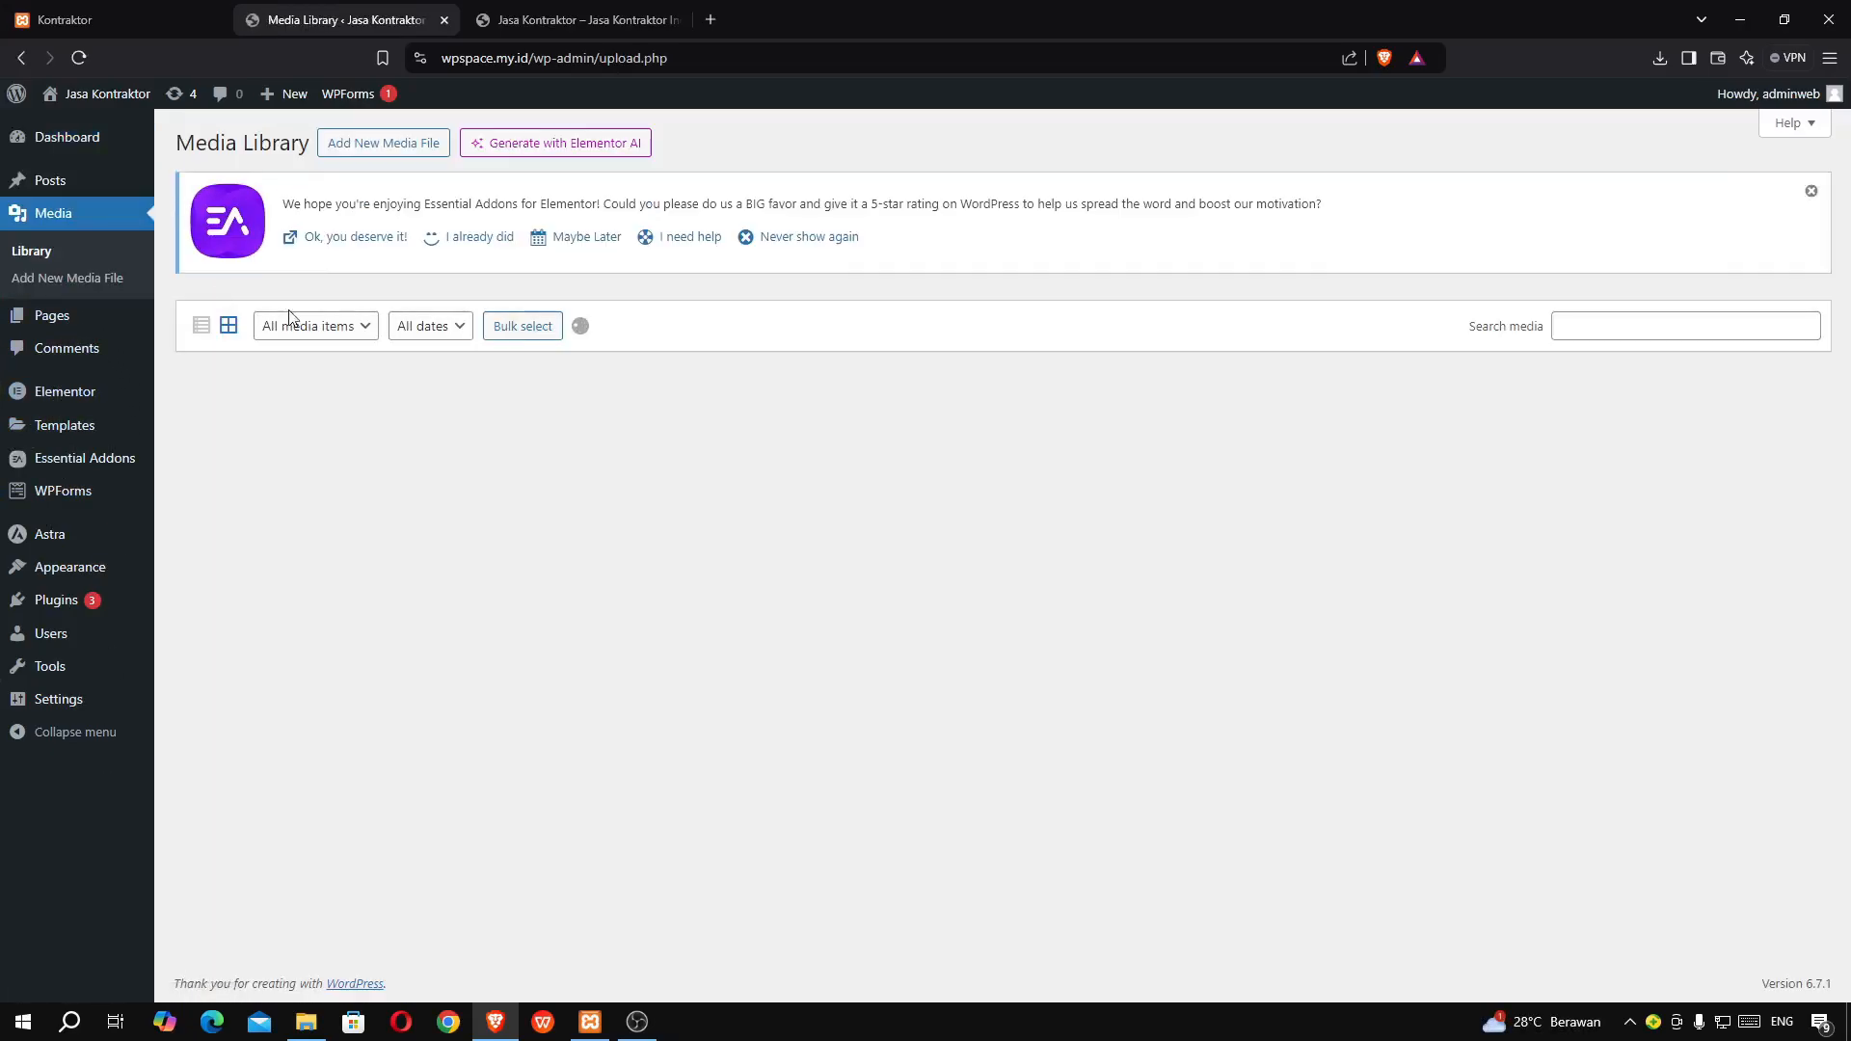
left_click(341, 144)
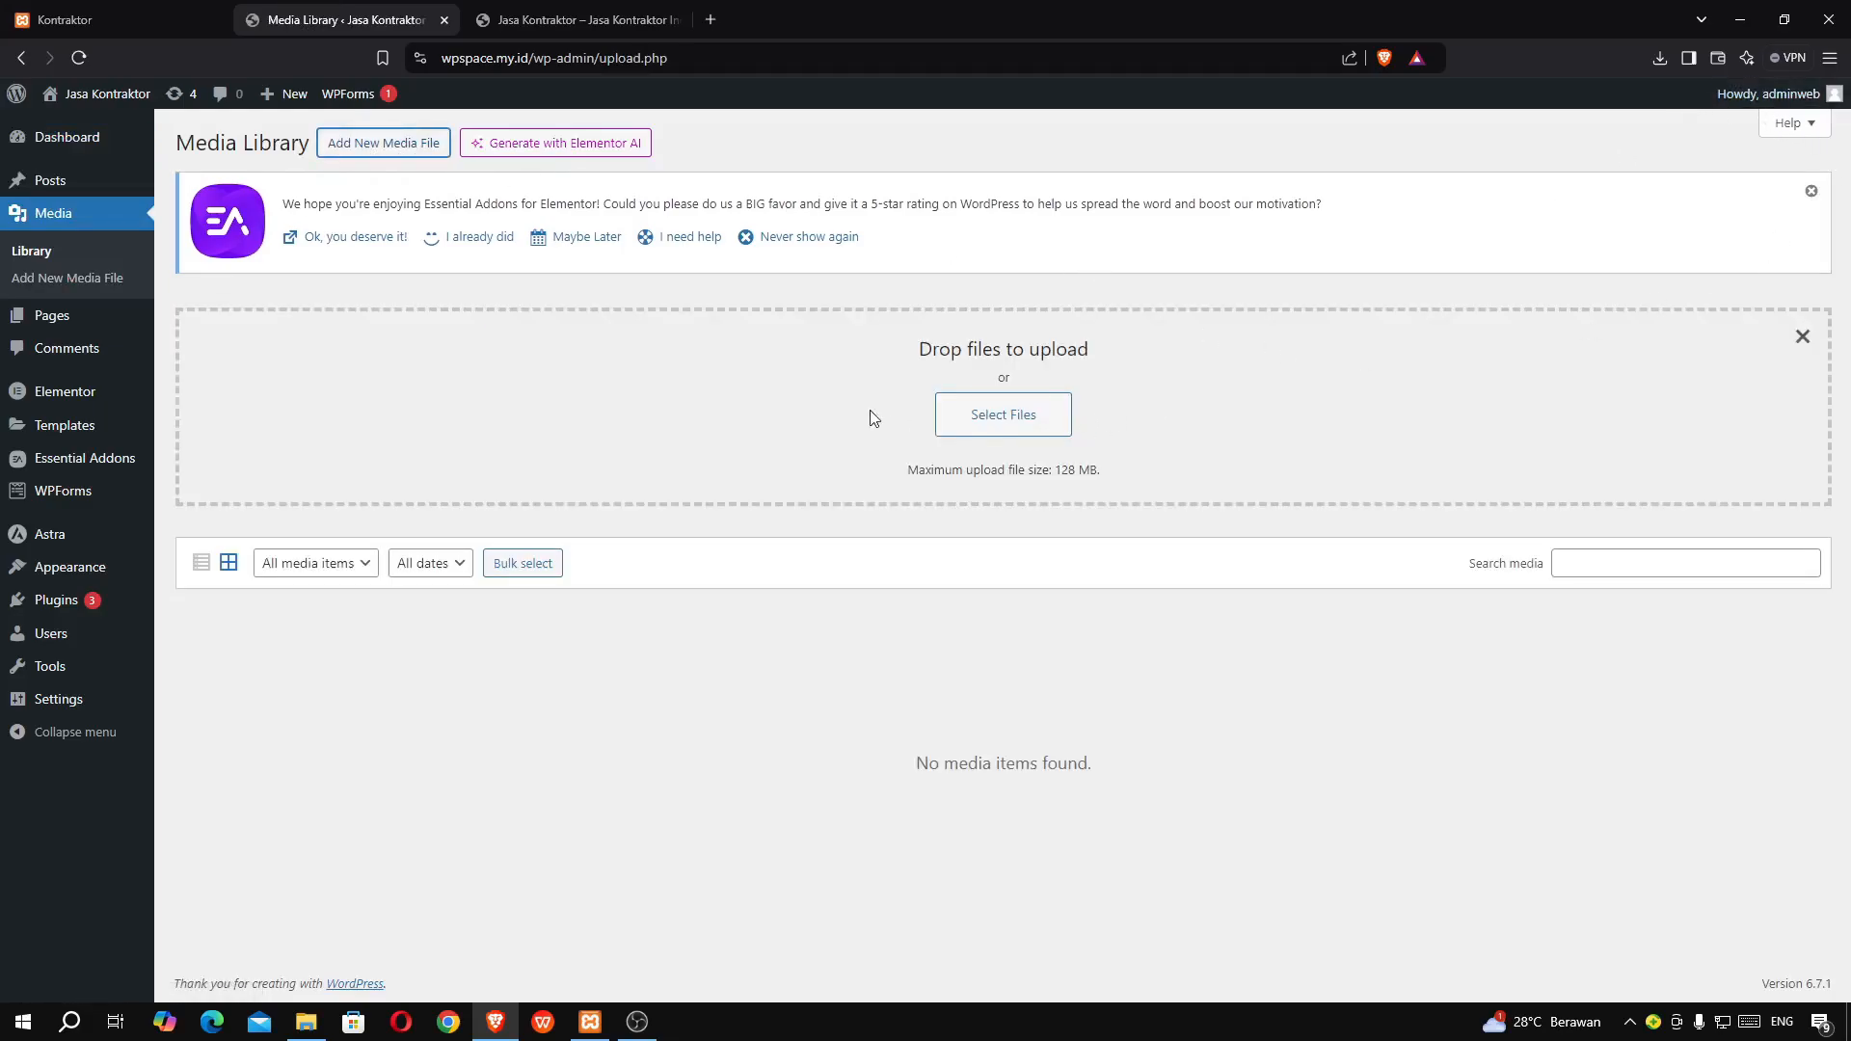
- Check the downloaded construction images in the full download history and return to the Media Library
left_click(1658, 56)
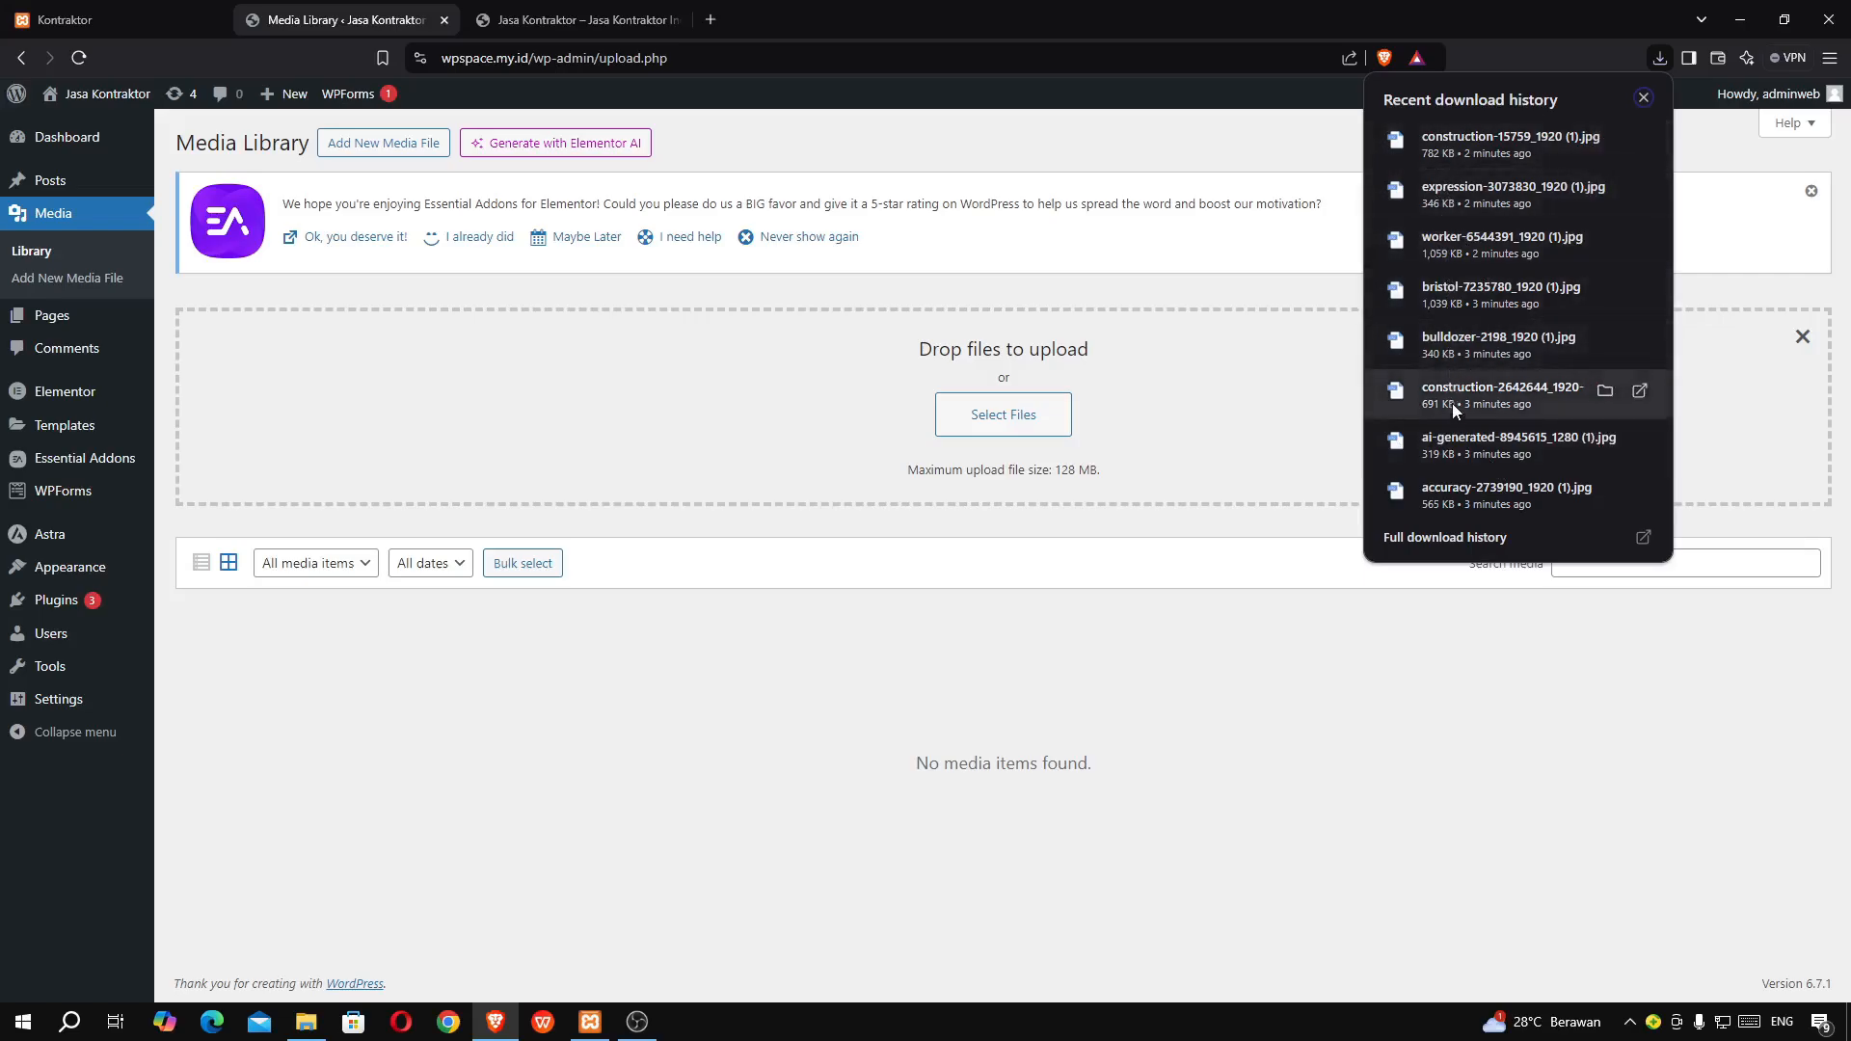
left_click(1473, 538)
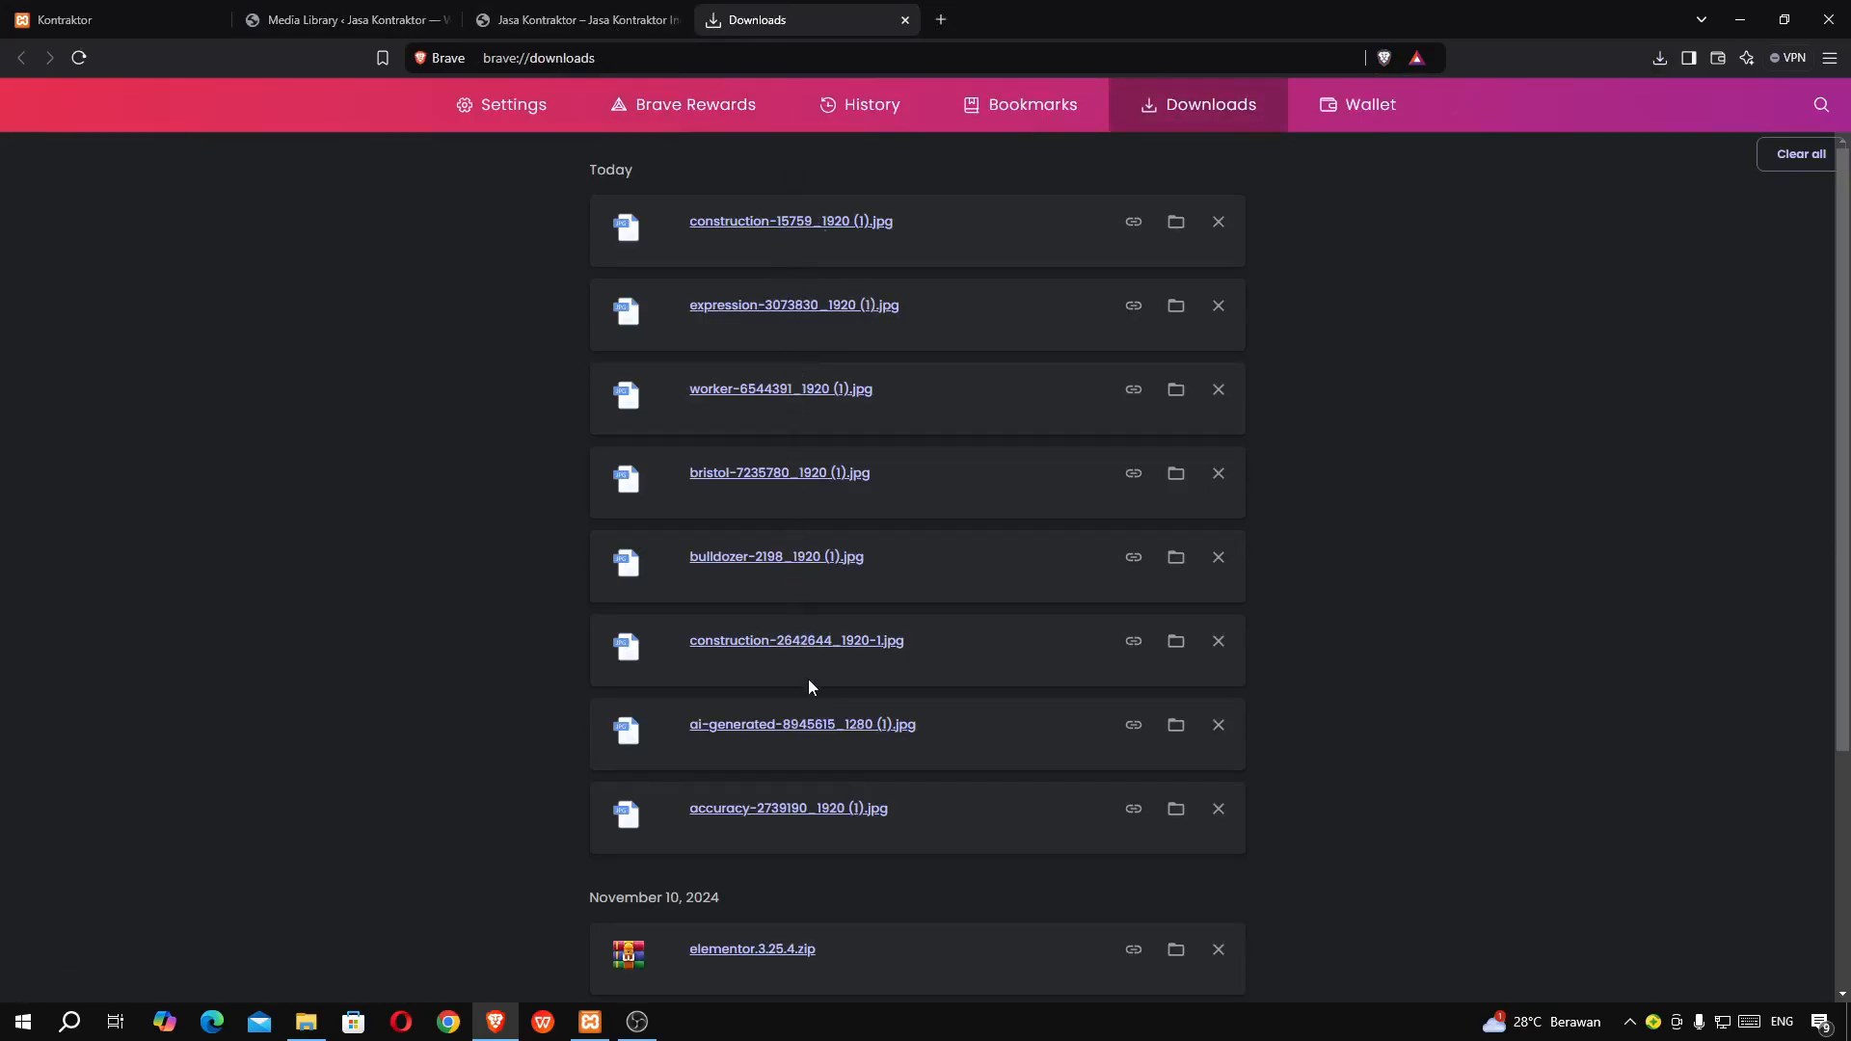
left_click(353, 29)
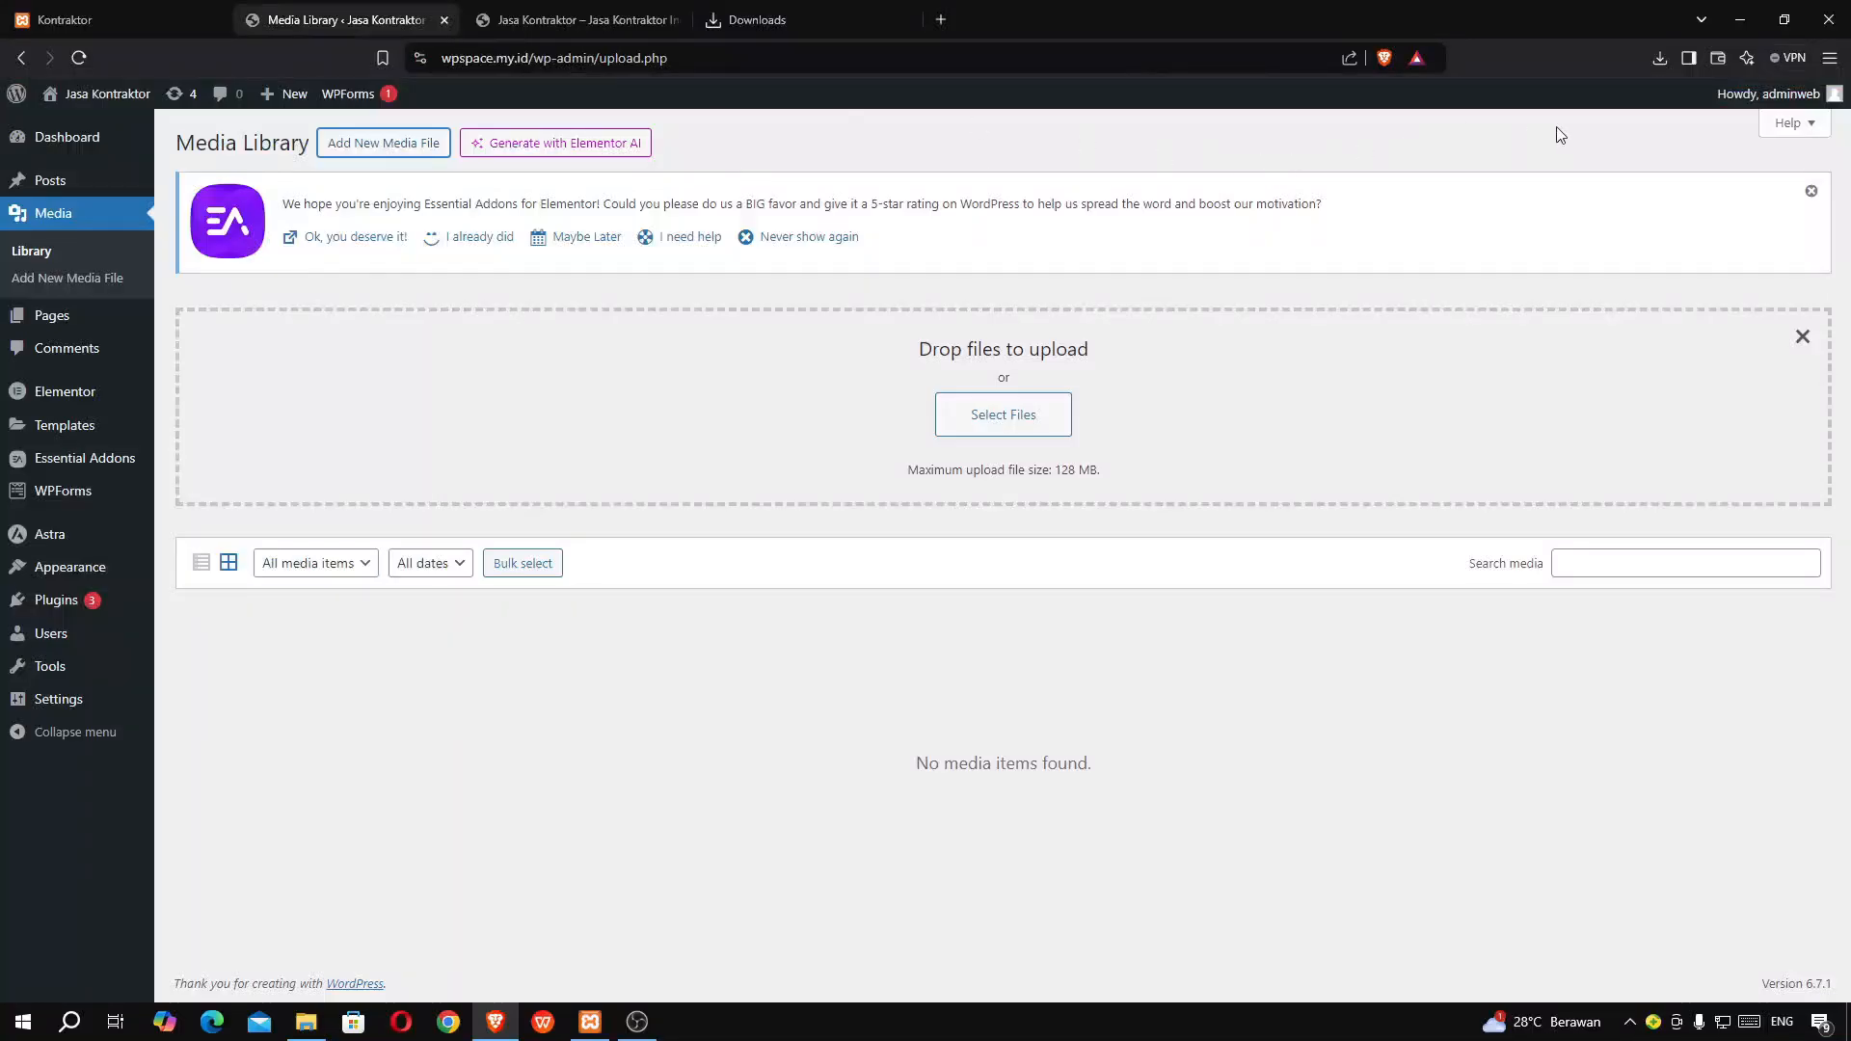
- Upload the eight recently downloaded JPG images, from construction-15759_1920 (1).jpg through accuracy-2739190_1920 (1).jpg, to the Media Library
left_click(1659, 60)
left_click_drag(1437, 144, 1019, 424)
left_click_drag(1456, 191, 1008, 413)
left_click_drag(1413, 247, 1018, 426)
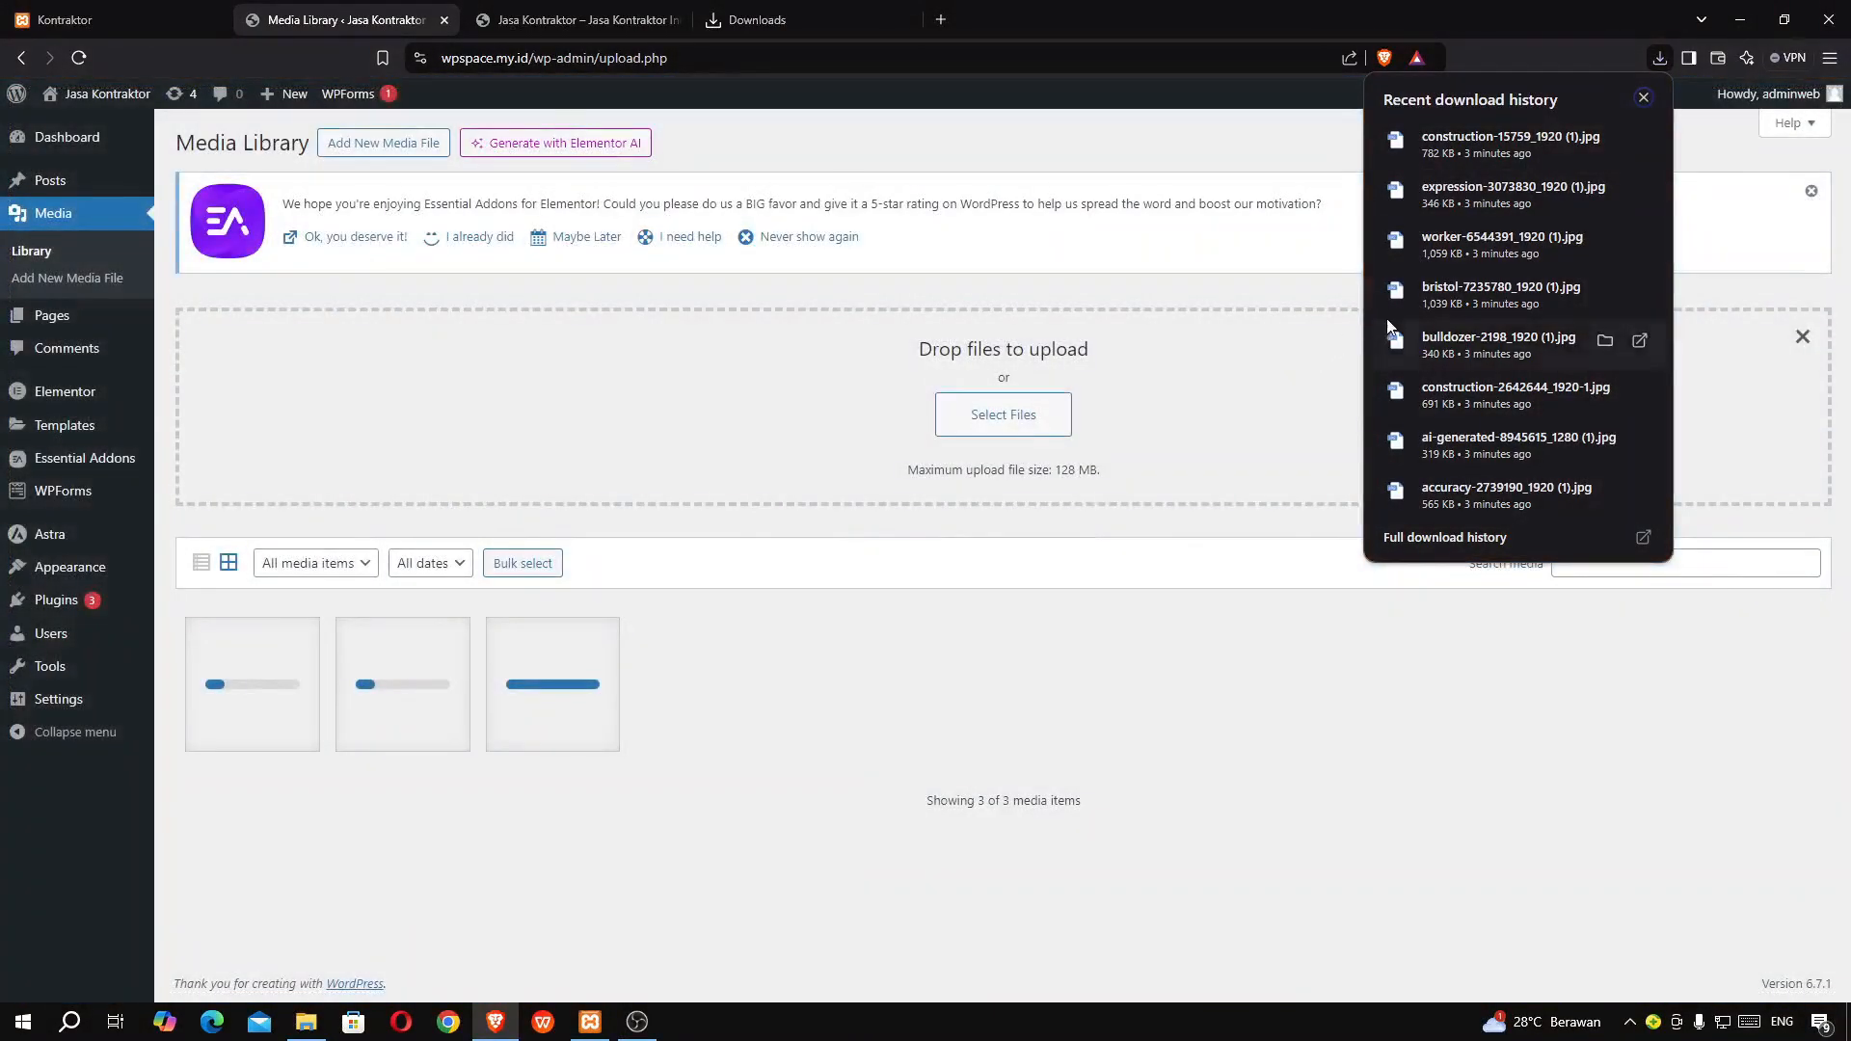
left_click_drag(1407, 300, 1072, 398)
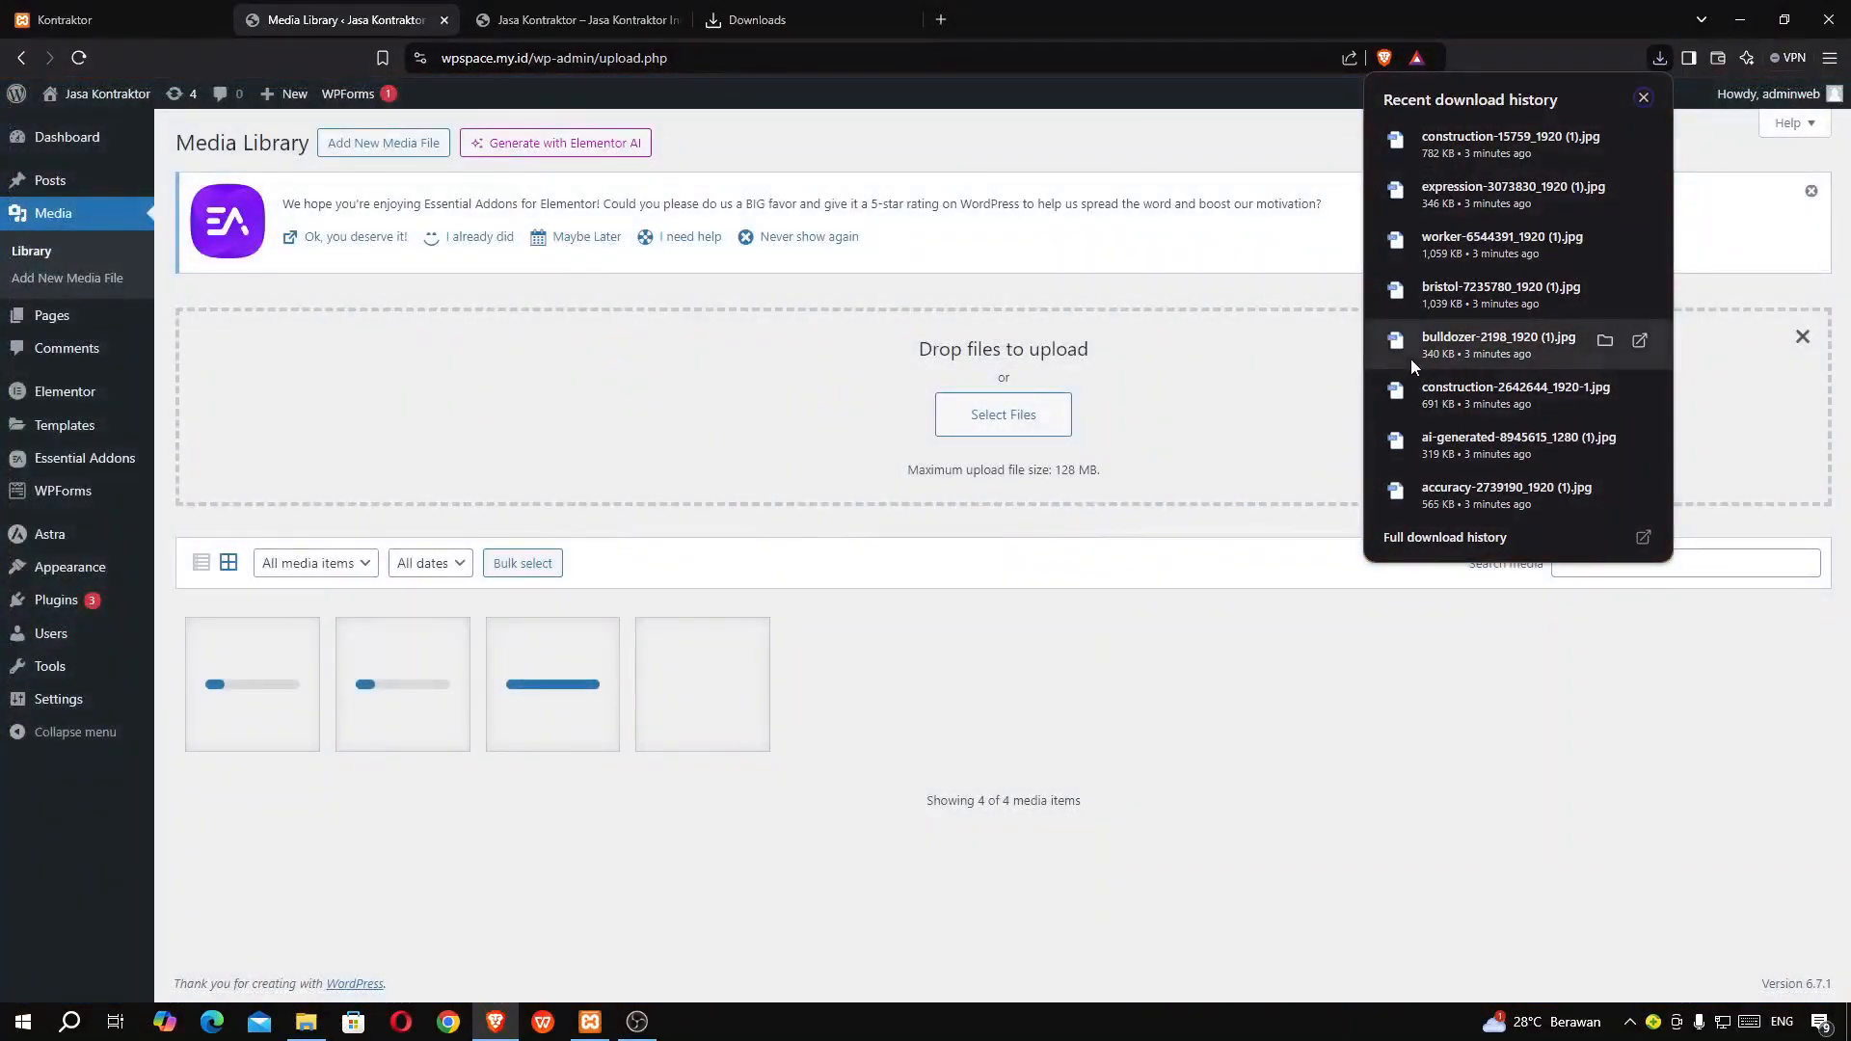
left_click_drag(1414, 351, 1003, 428)
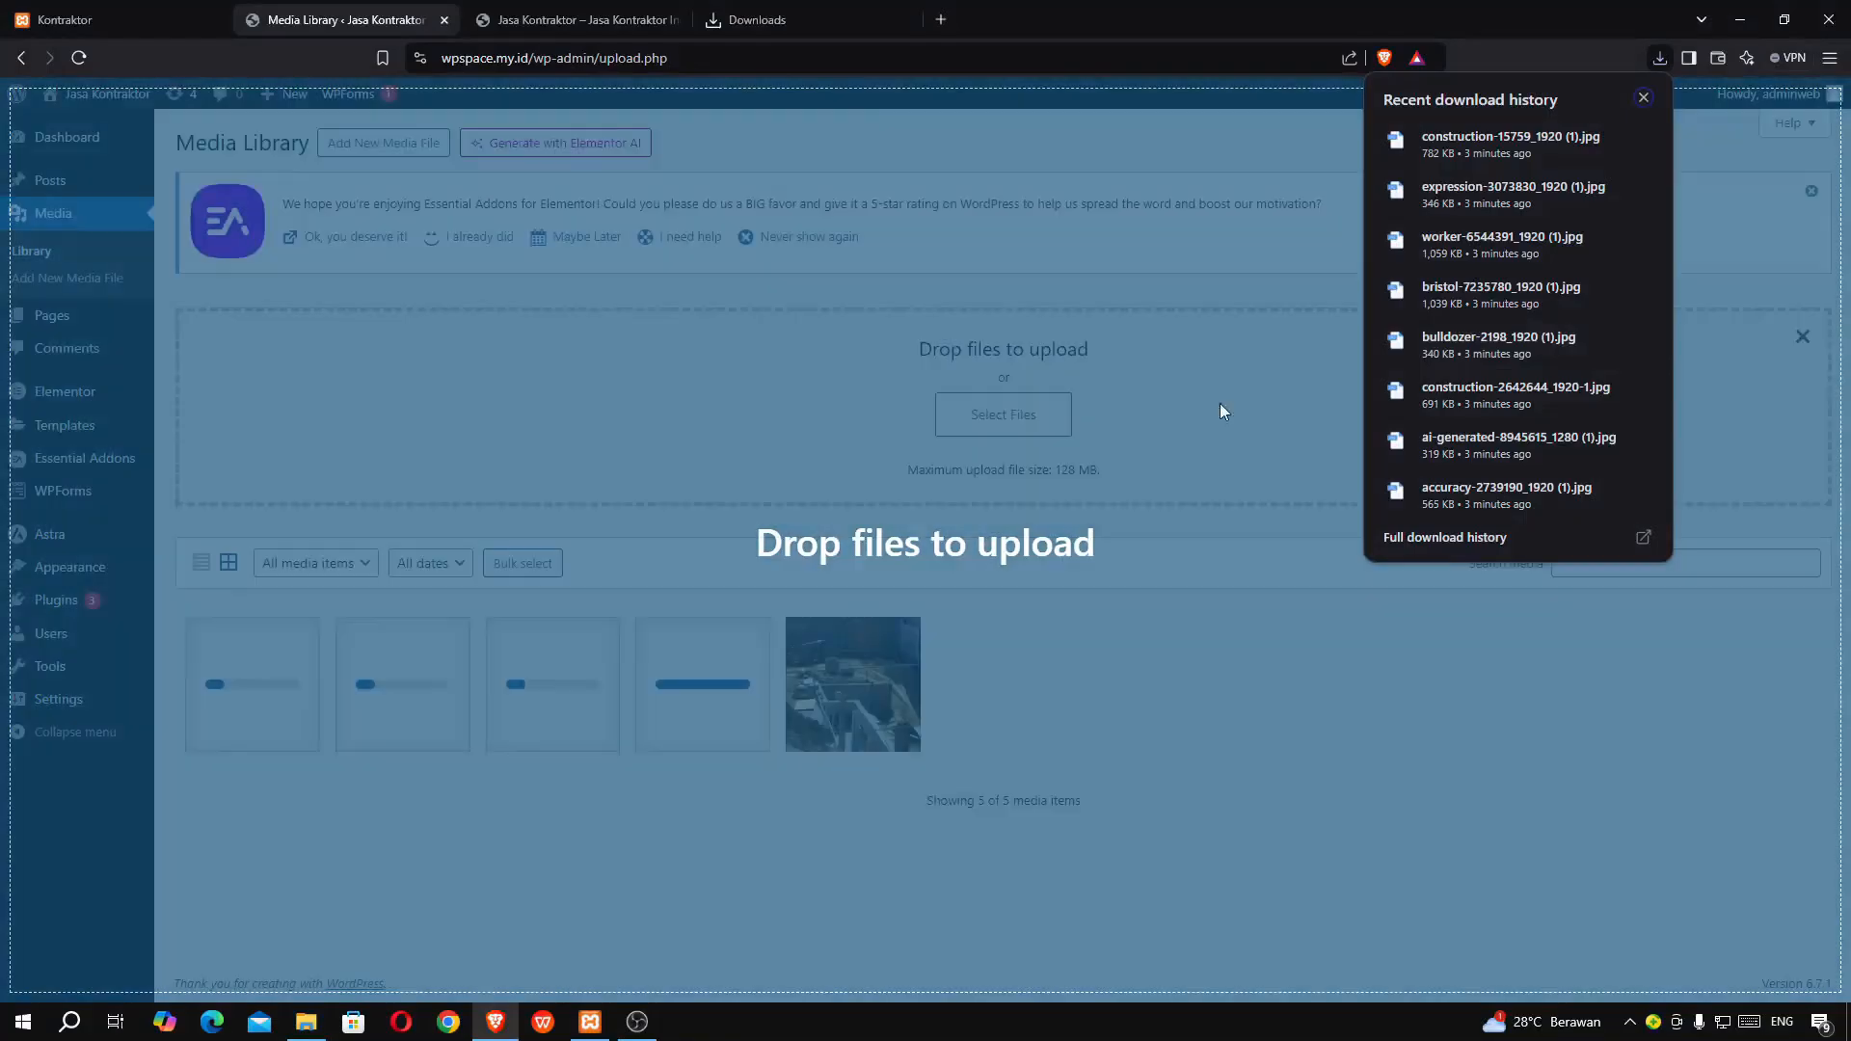
left_click_drag(1428, 381, 1051, 423)
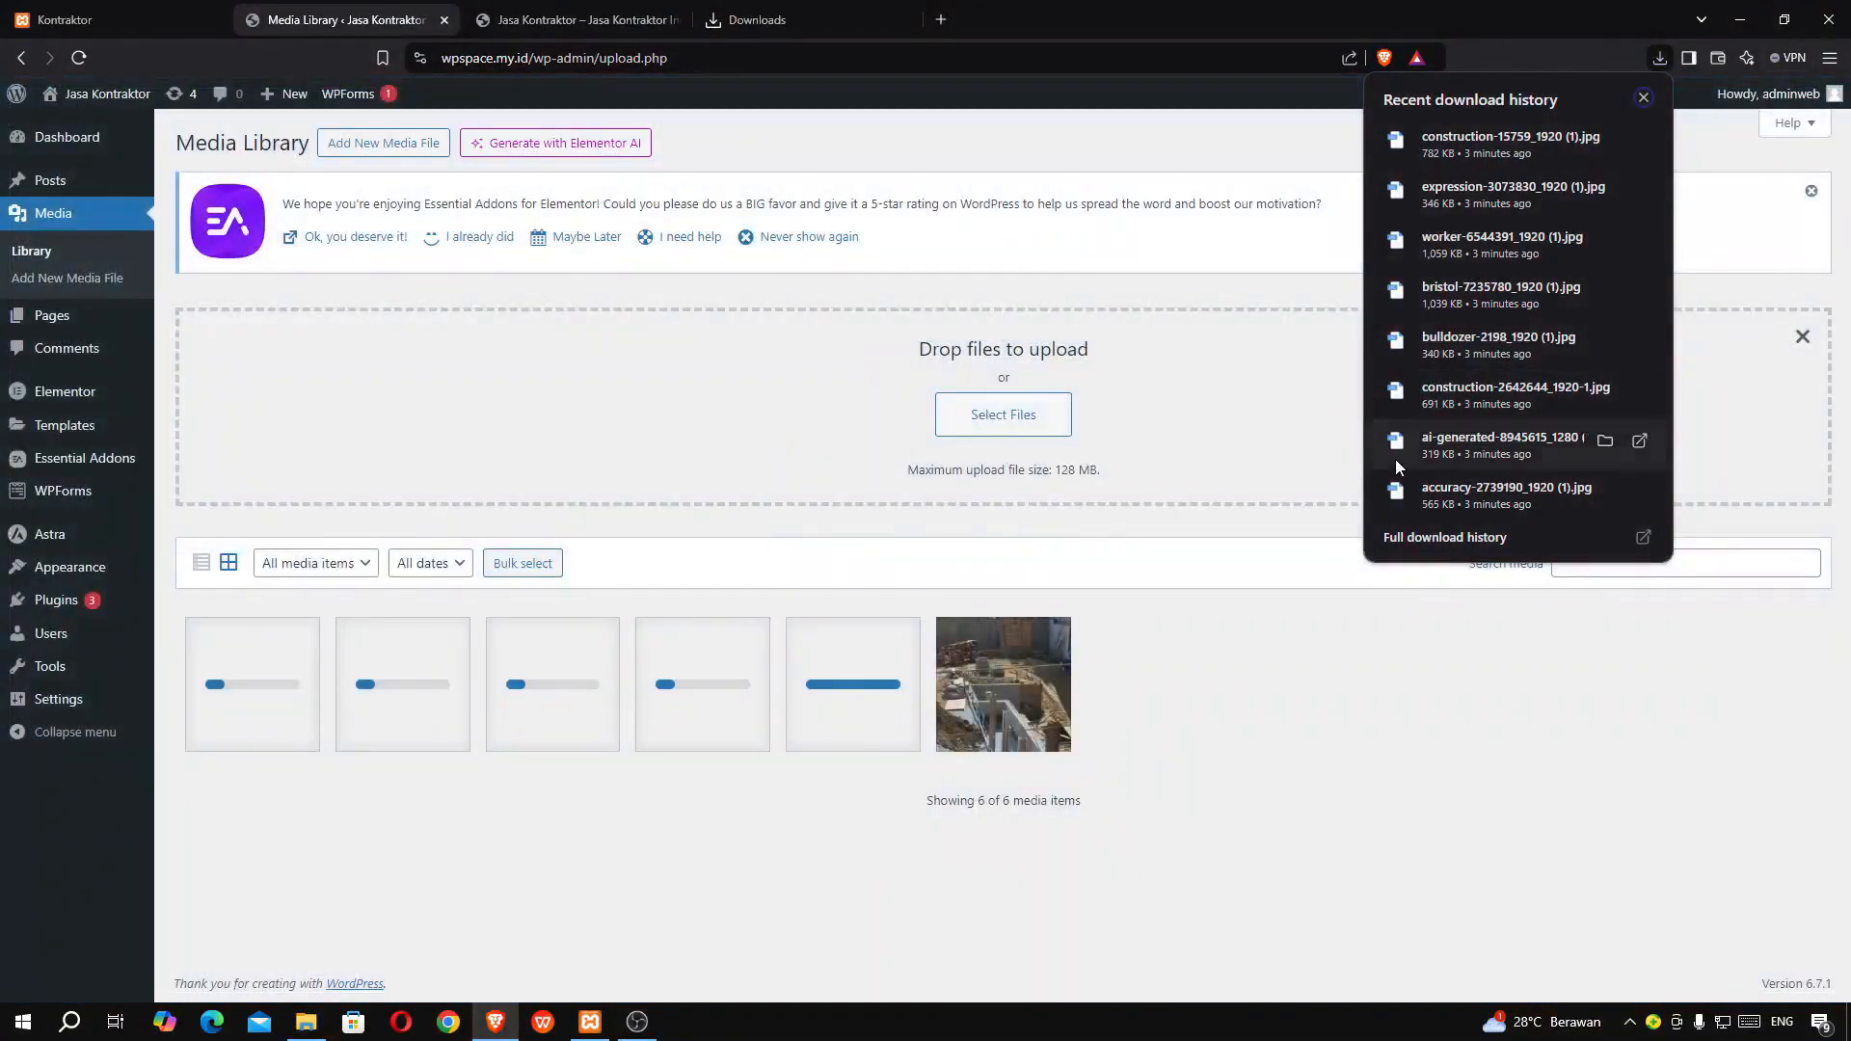
left_click_drag(1396, 453, 1056, 441)
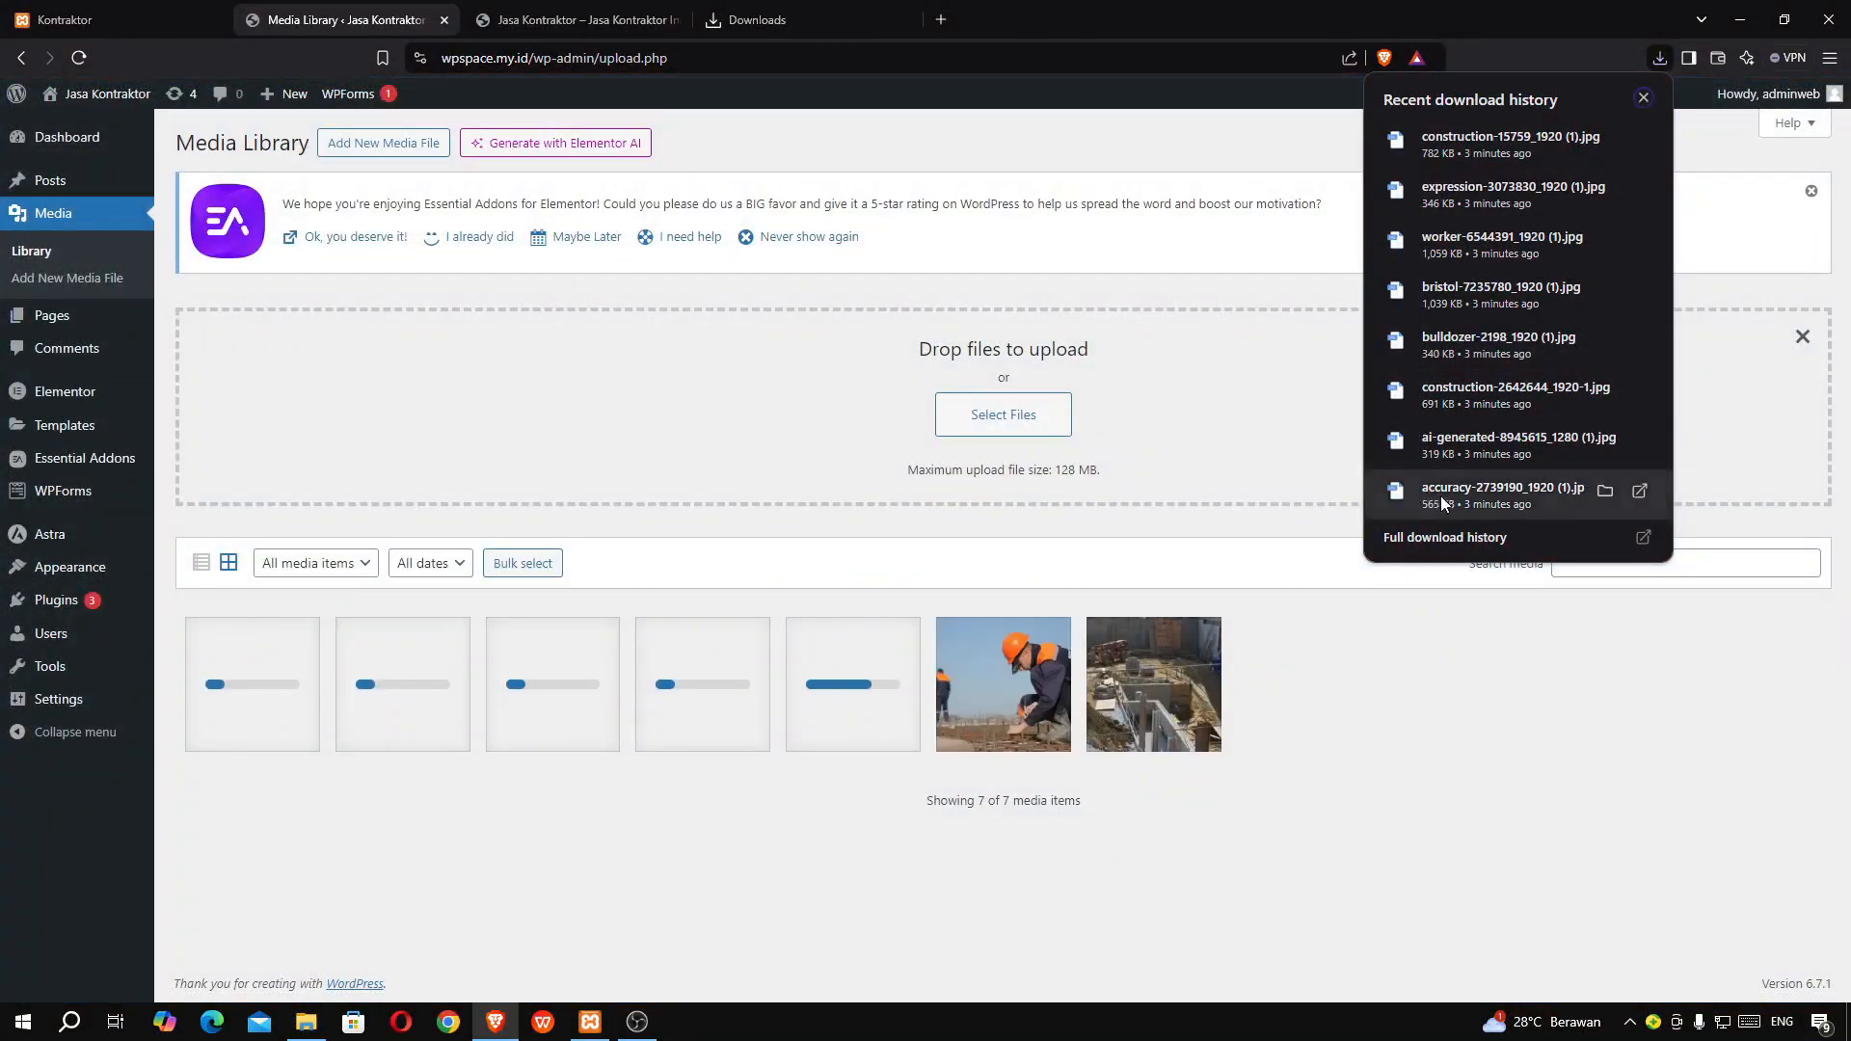
left_click_drag(1440, 496, 985, 415)
- Check the image uploads against the downloads list and review the images in the reloaded Media Library
left_click(633, 29)
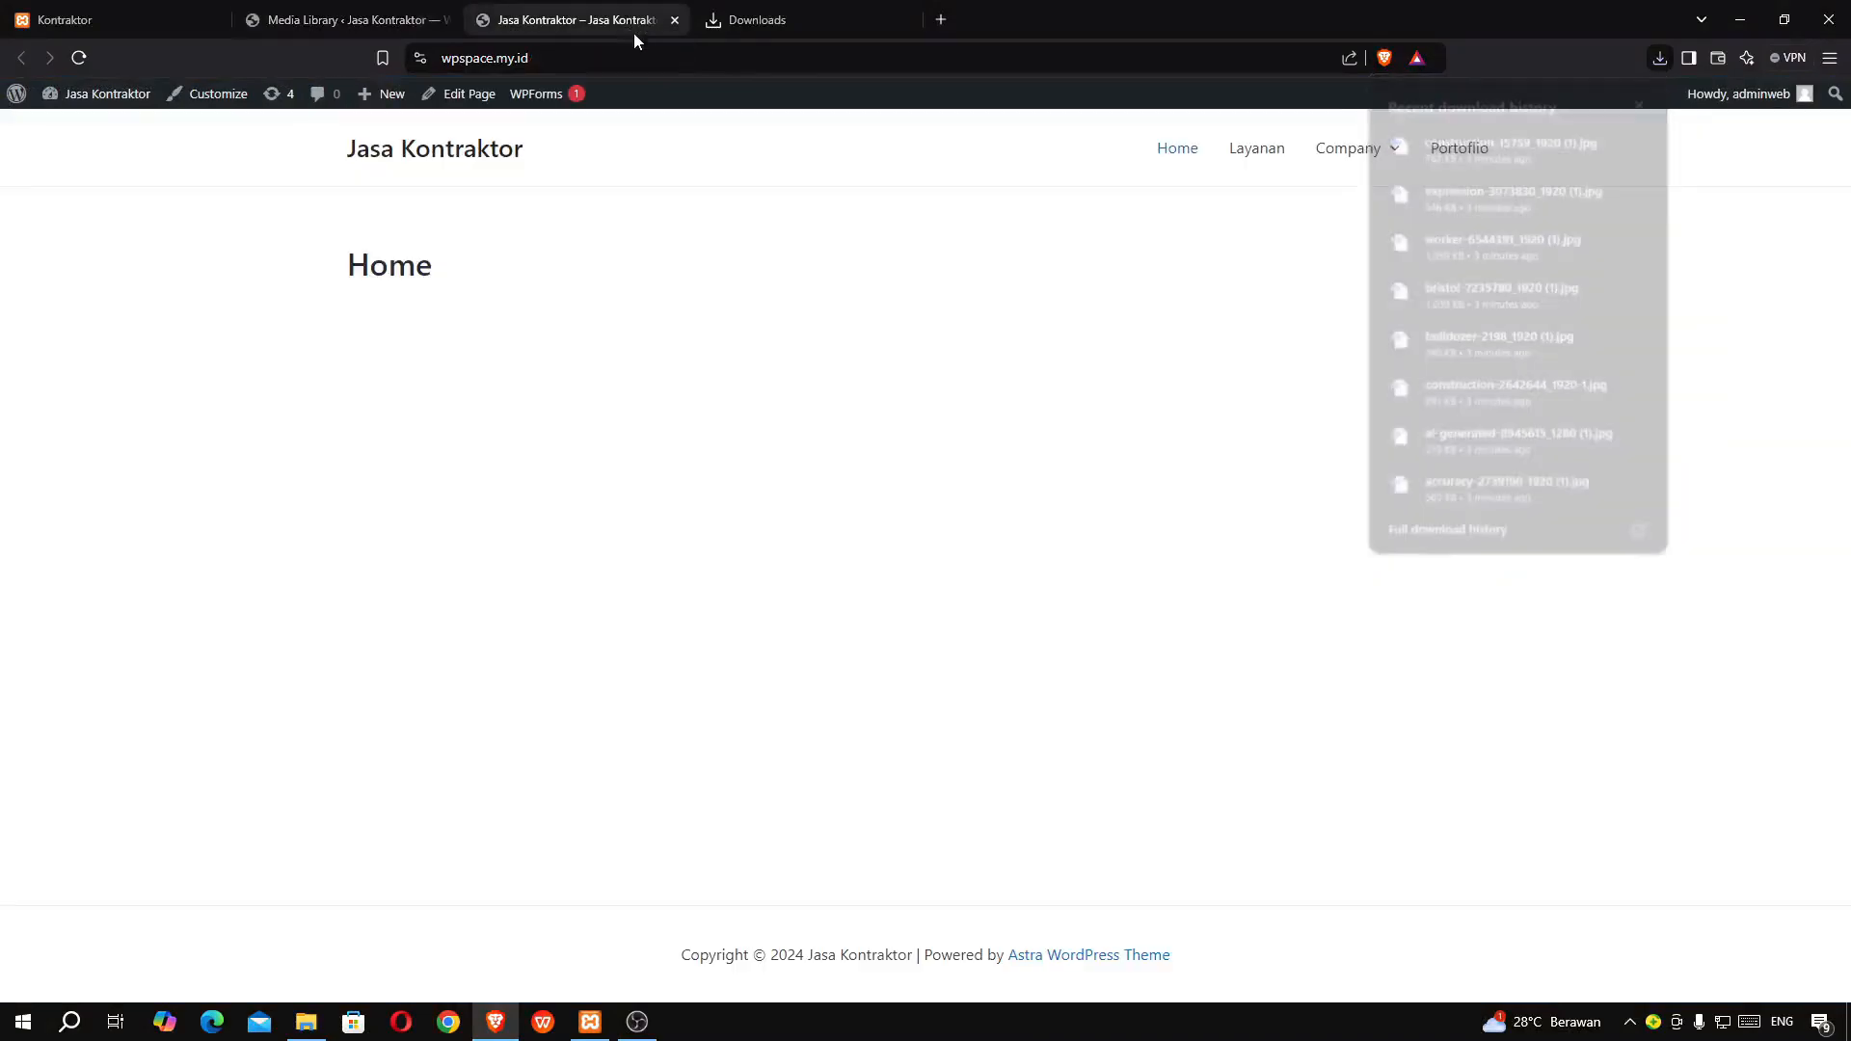
left_click(761, 21)
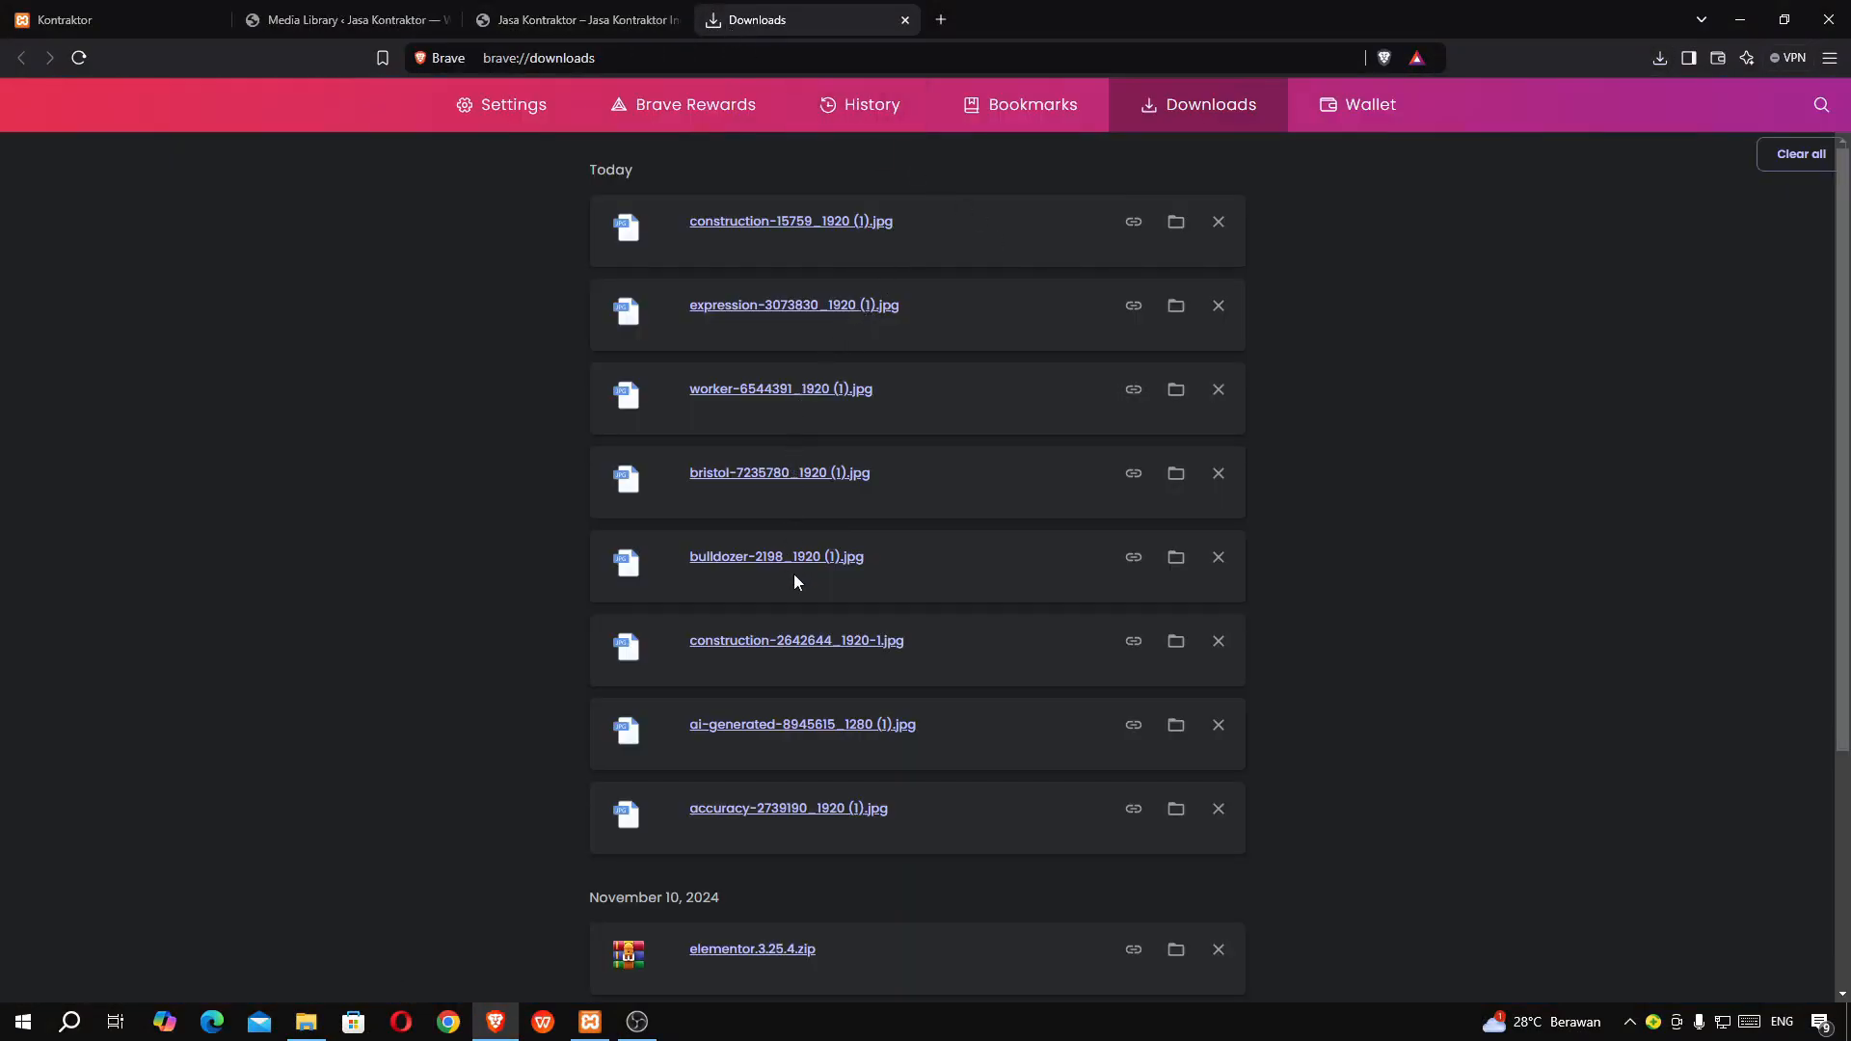
left_click(349, 21)
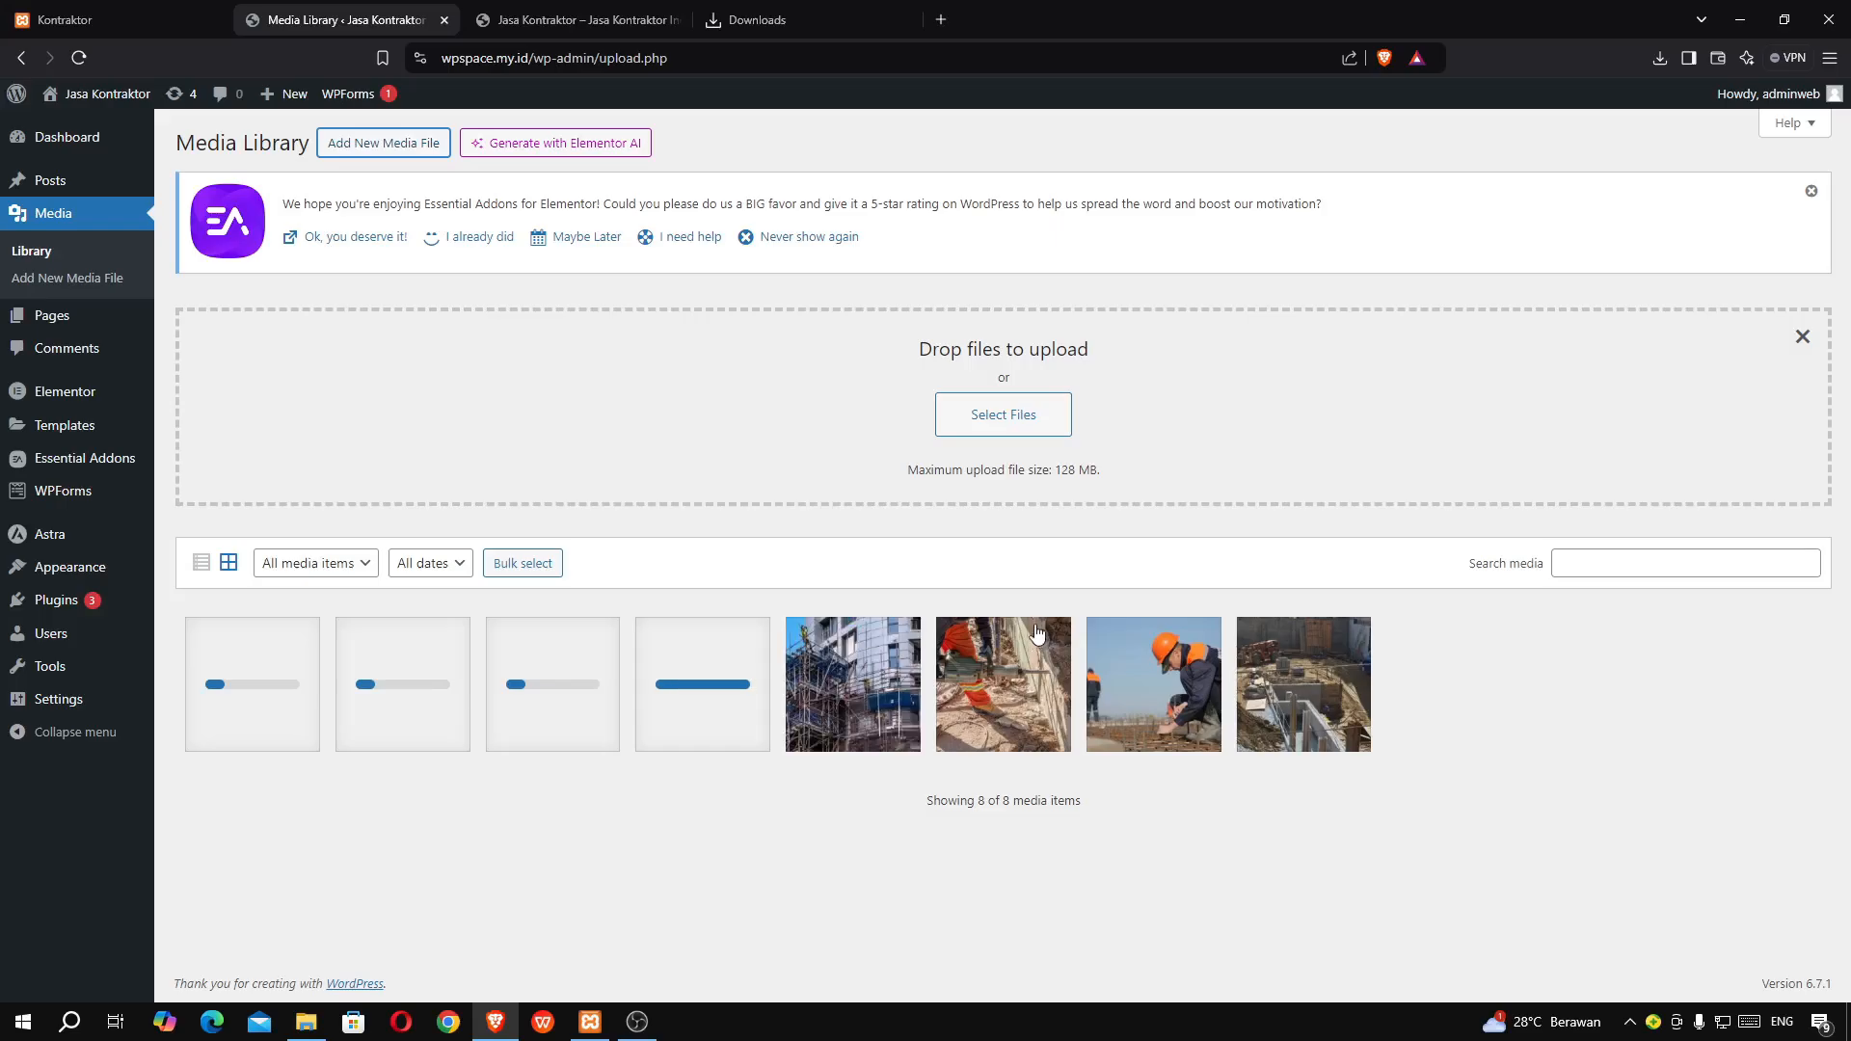
left_click_drag(932, 477, 1005, 476)
left_click(1000, 476)
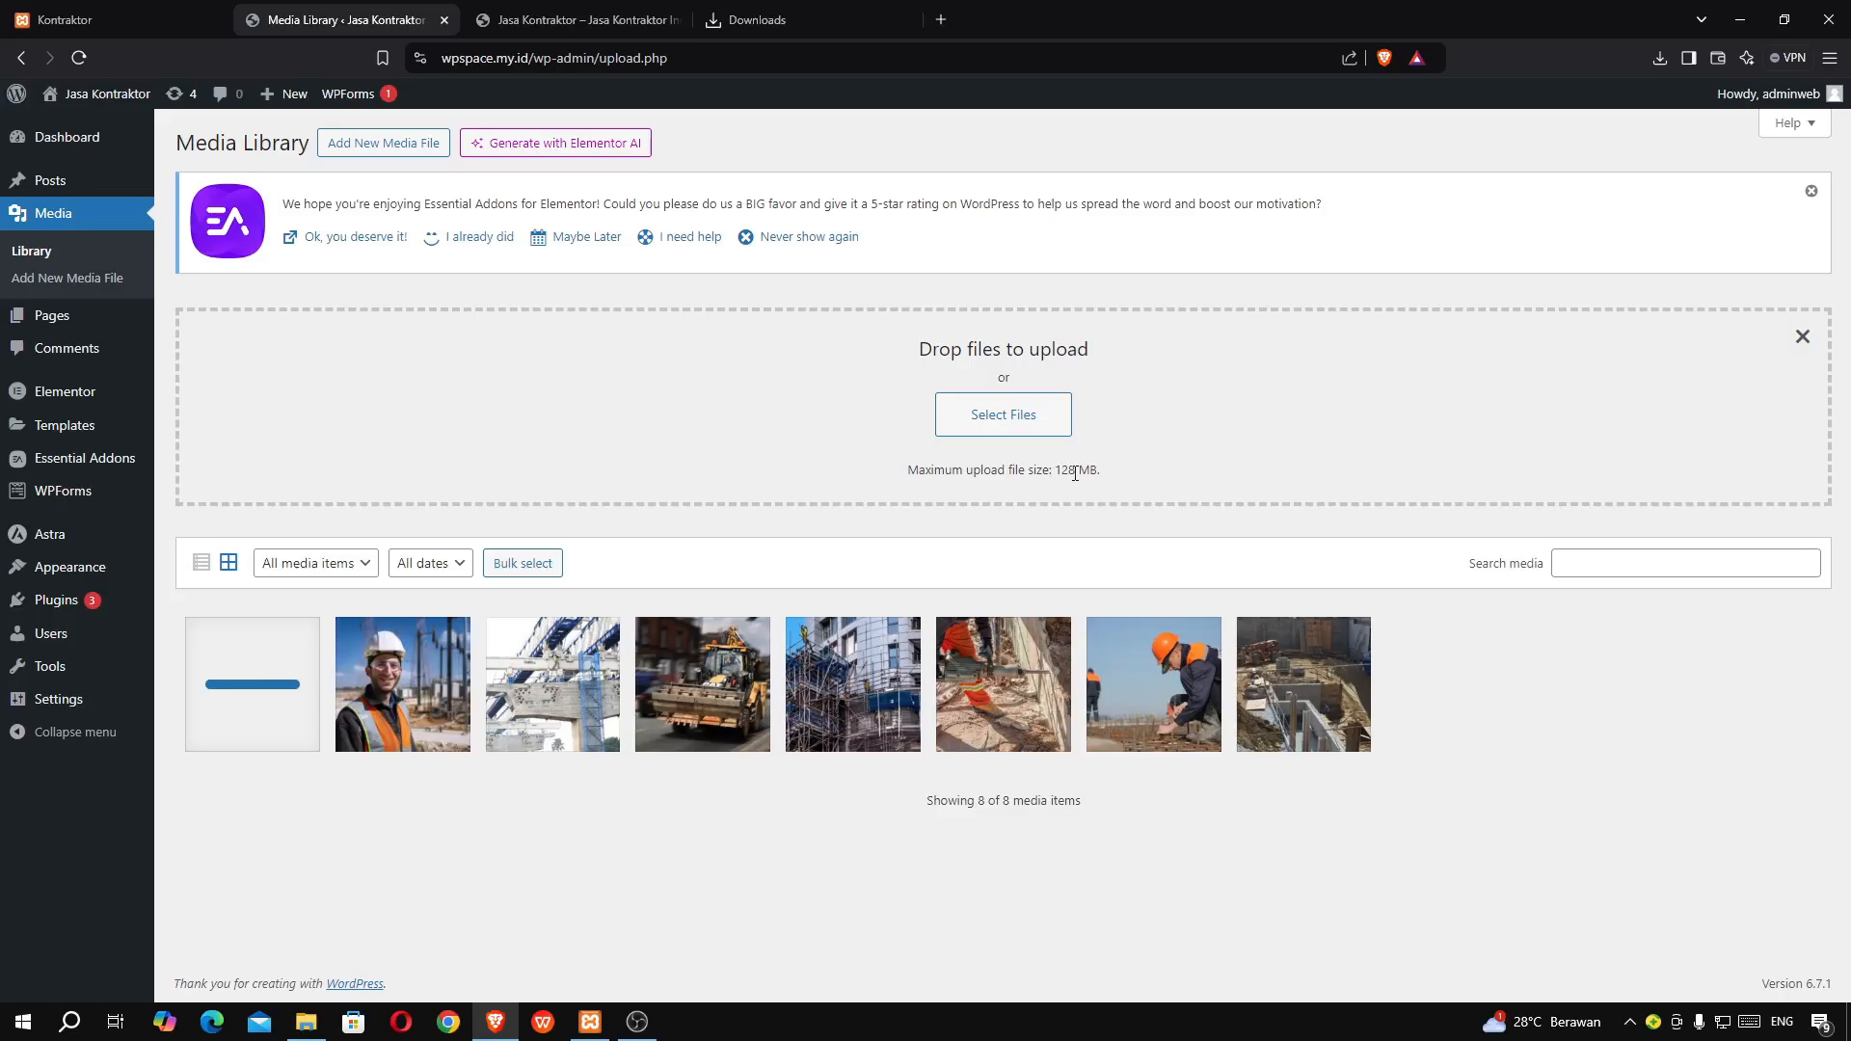
left_click_drag(1075, 473, 1060, 471)
left_click(1020, 466)
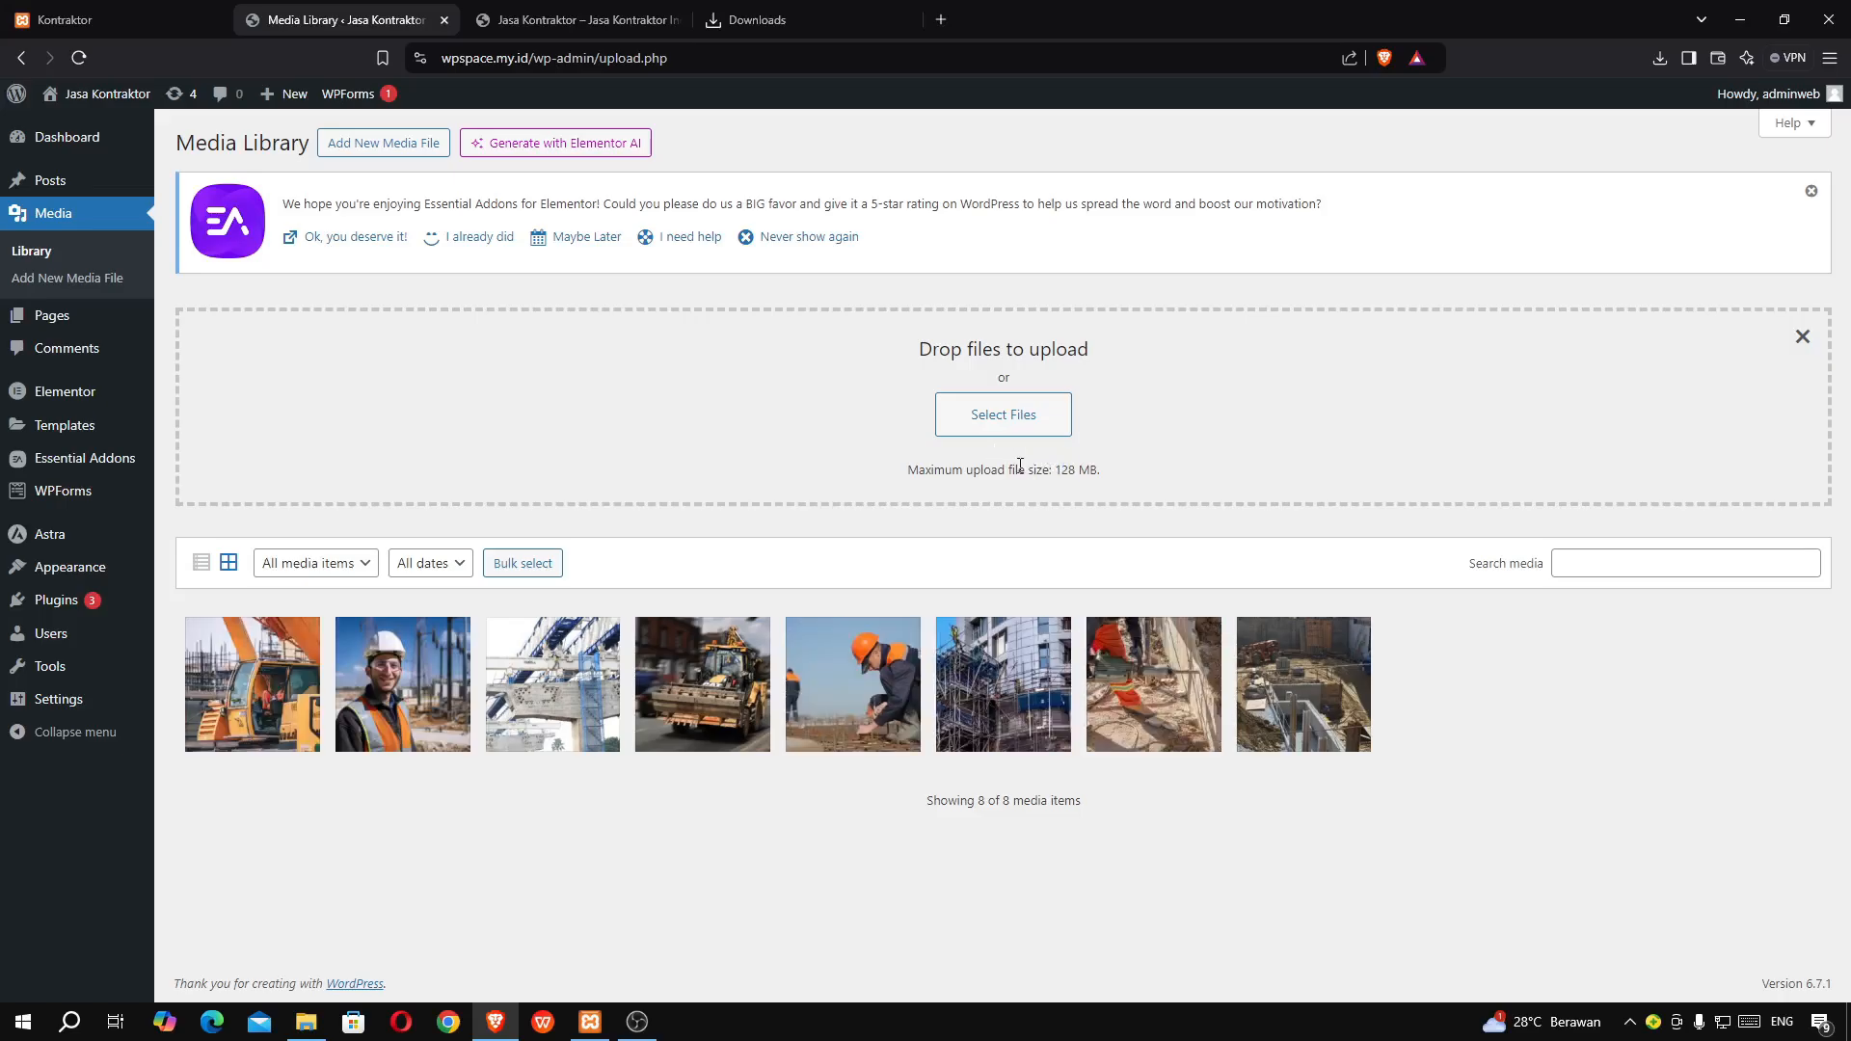
left_click(60, 261)
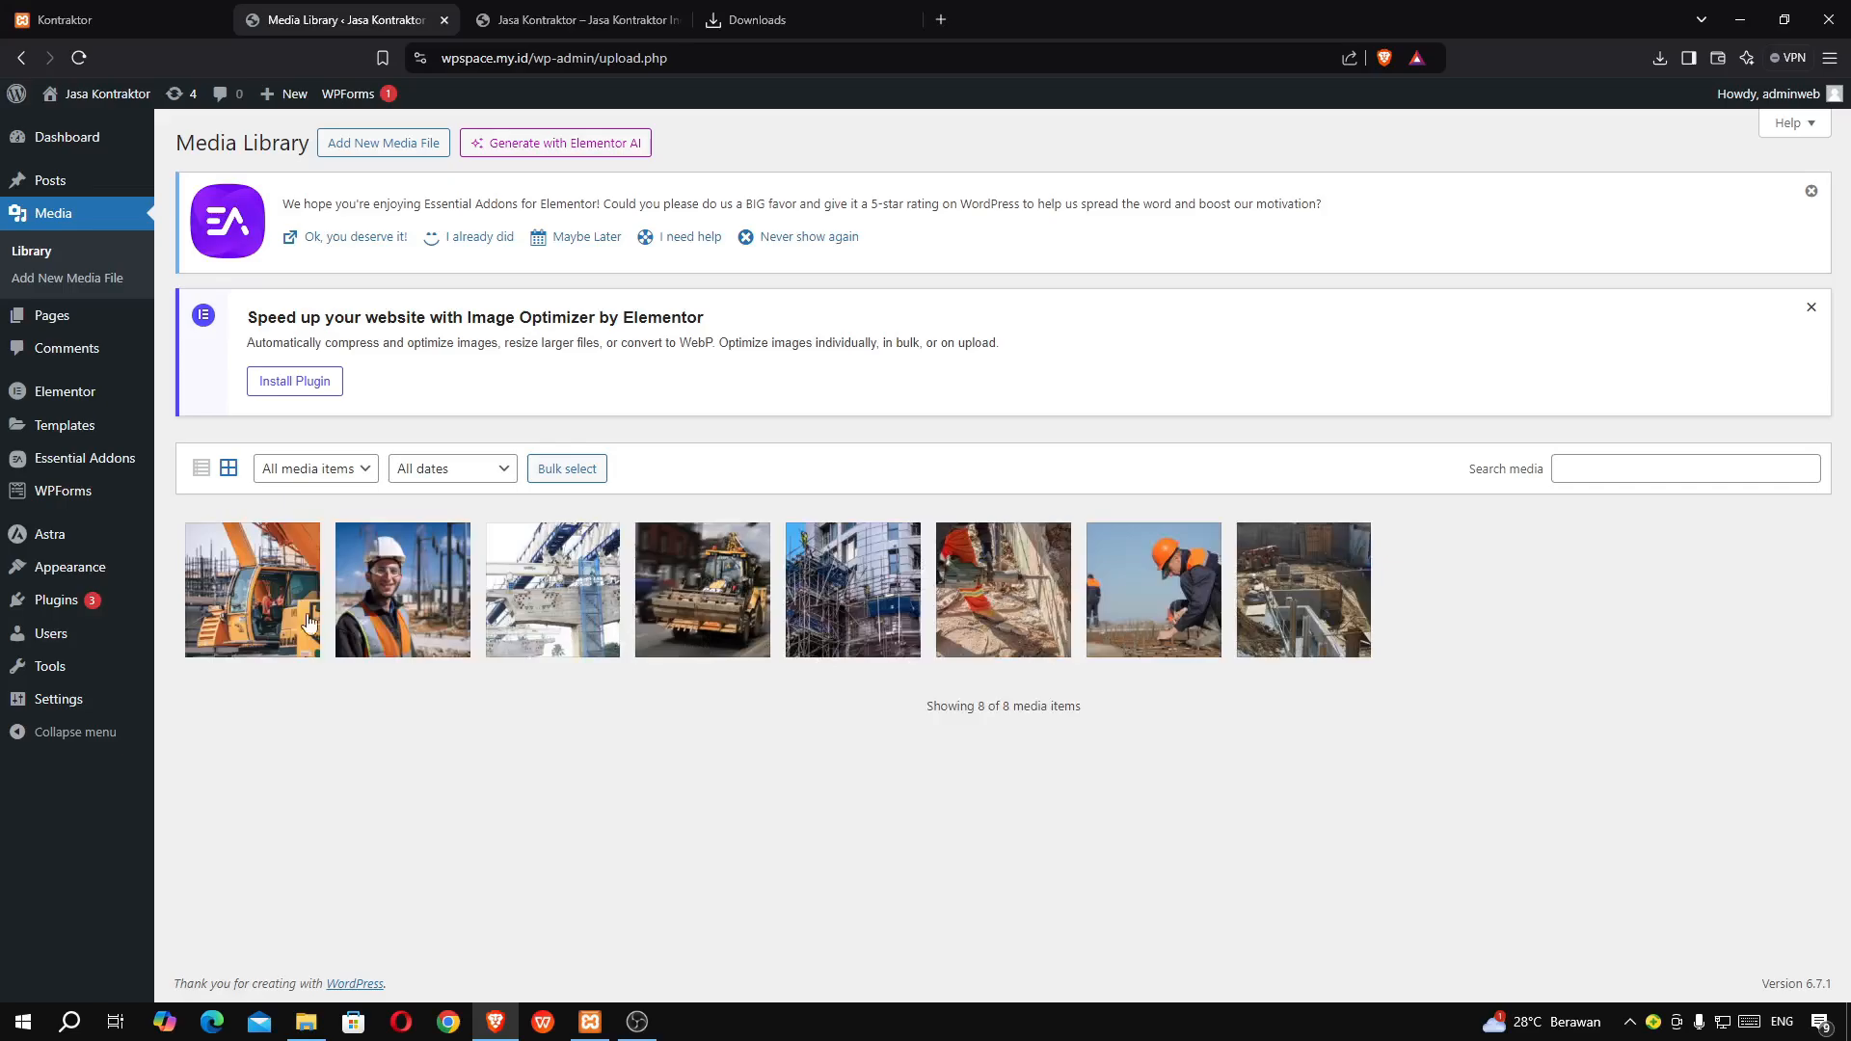
- Open the installed plugins list and go to the page for adding a new plugin
mouse_move(58, 600)
left_click(192, 615)
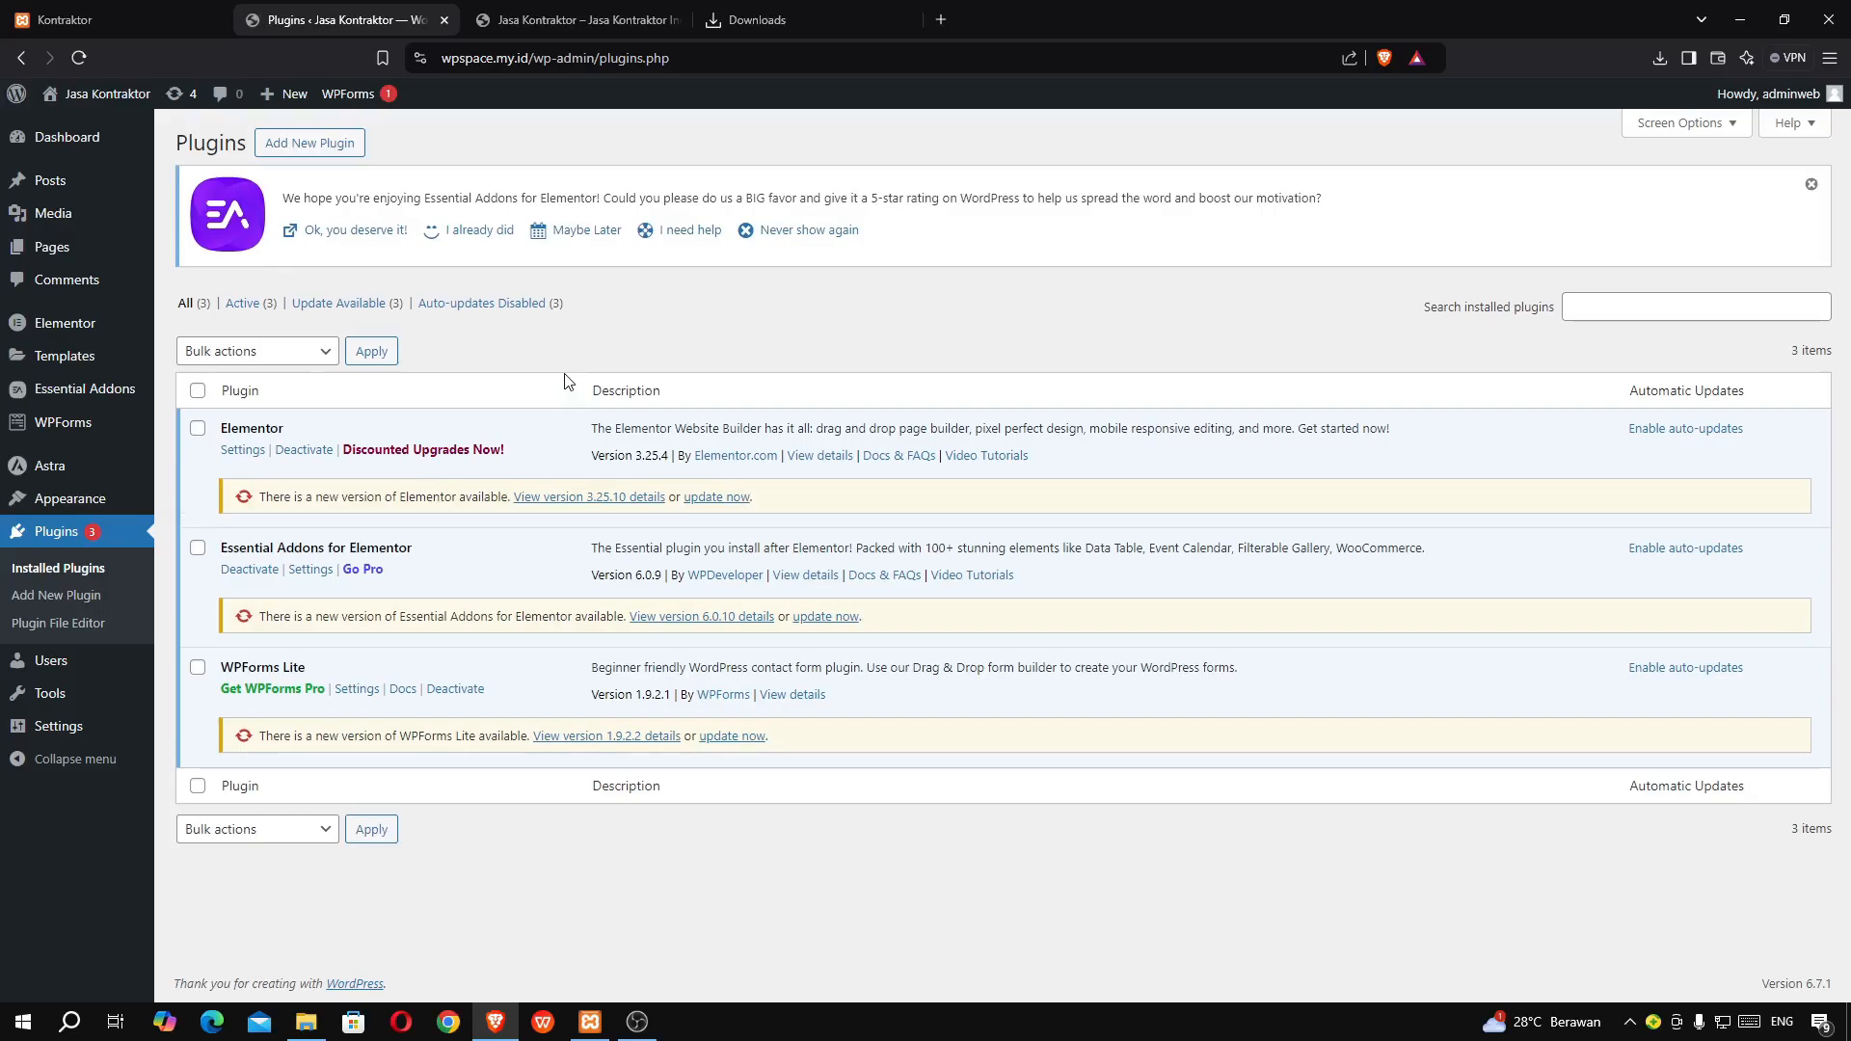
left_click(287, 146)
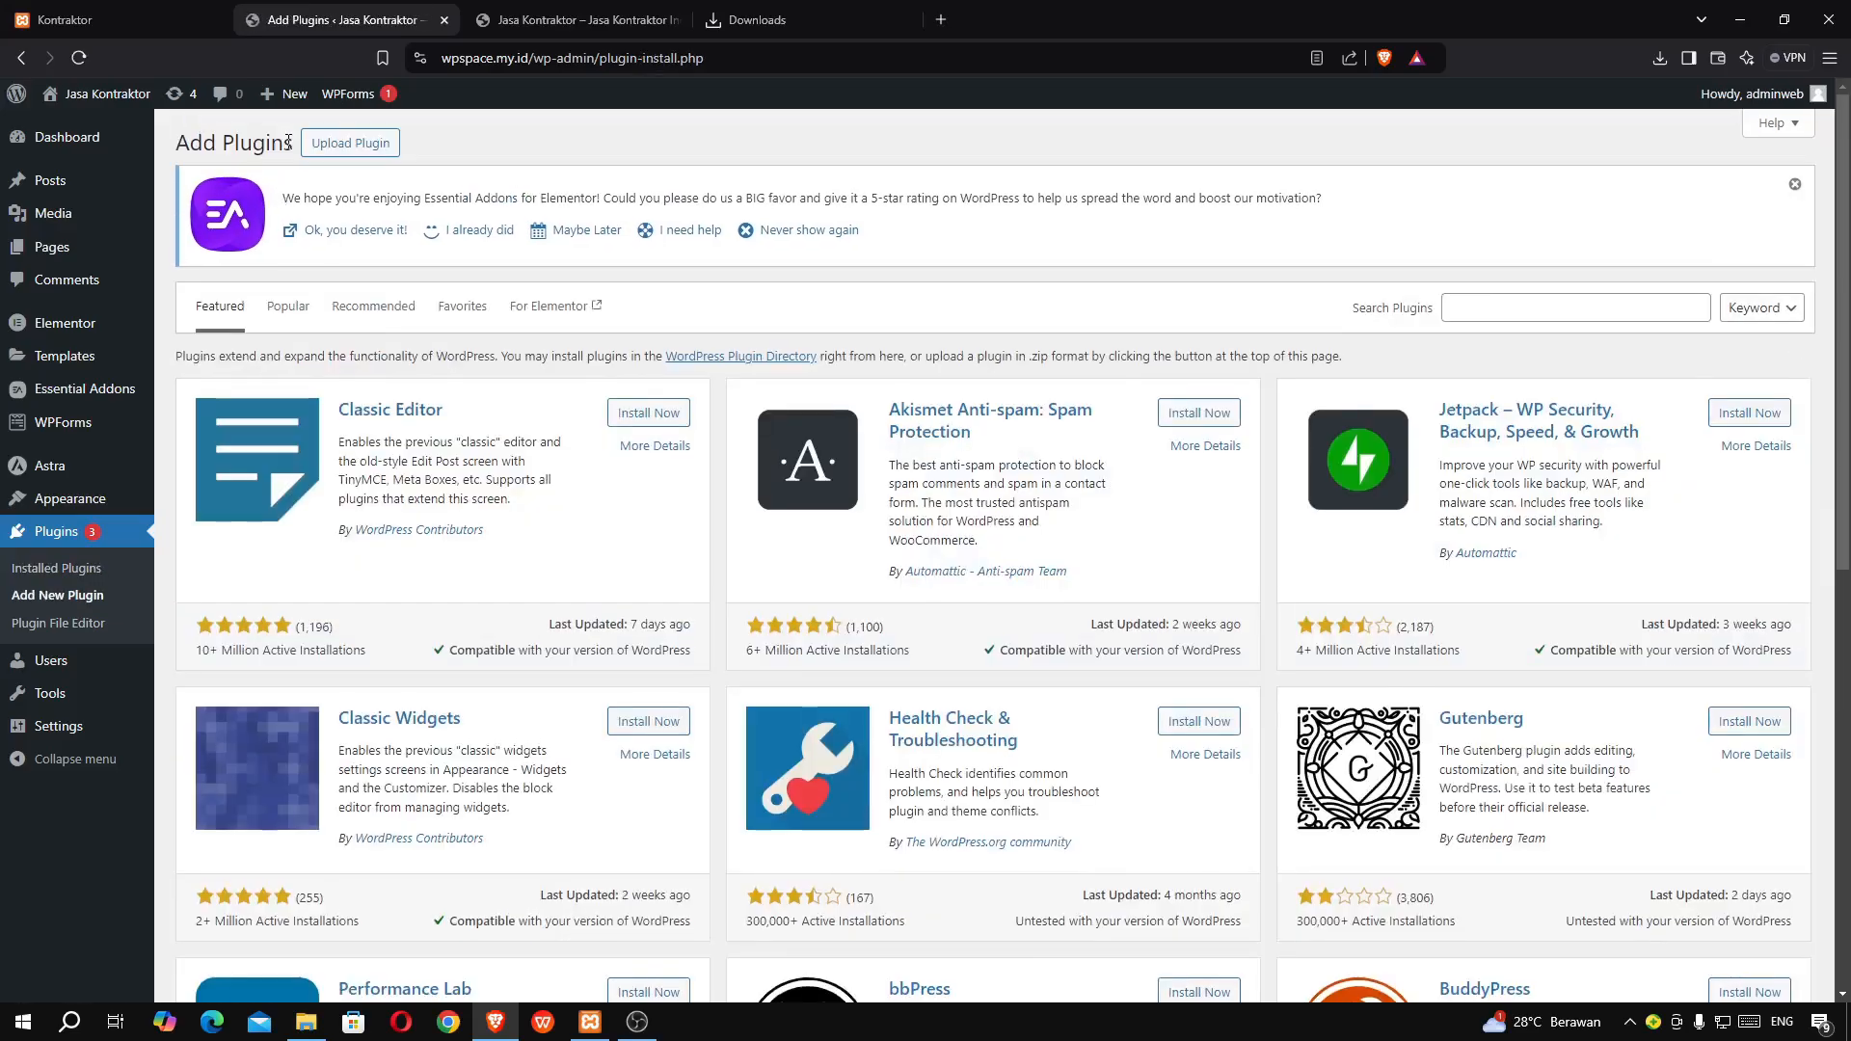
- Examine the service icons and header of the example Kontraktor homepage and return to the plugin page
left_click(135, 8)
scroll(664, 482, "up", 8)
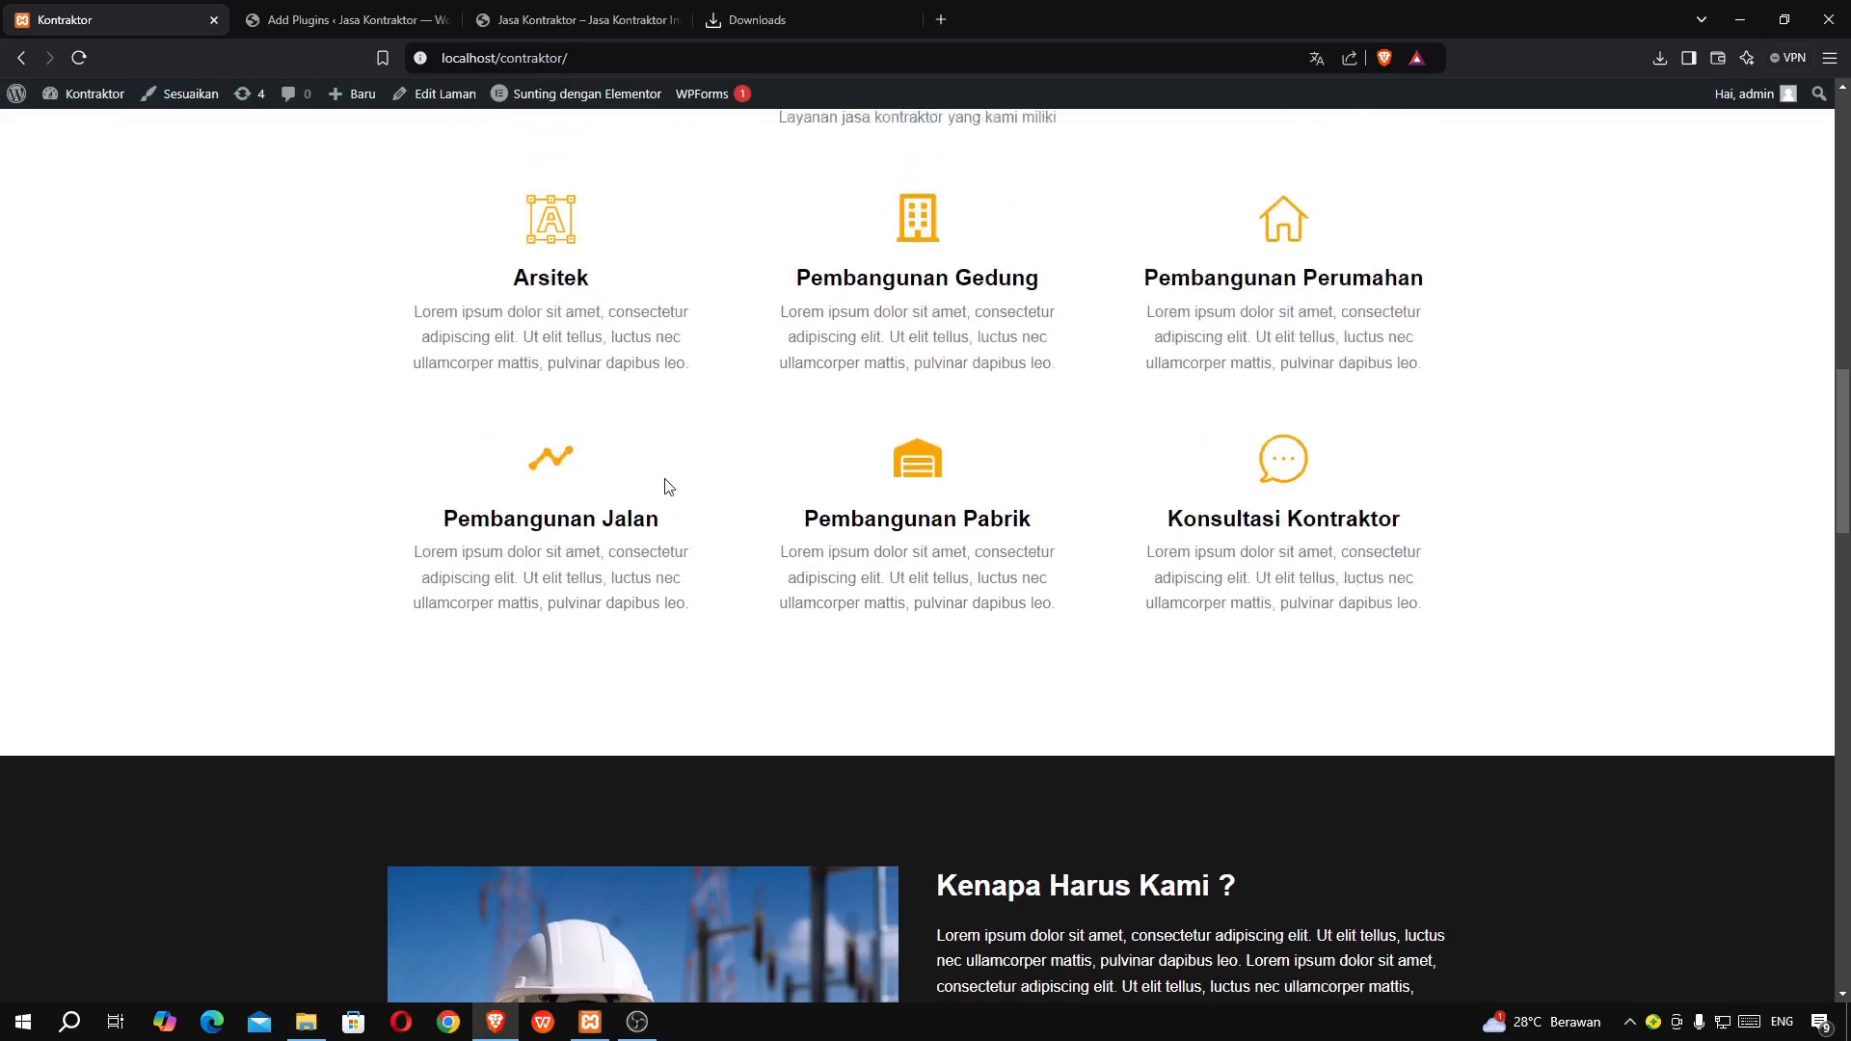
scroll(665, 485, "up", 9)
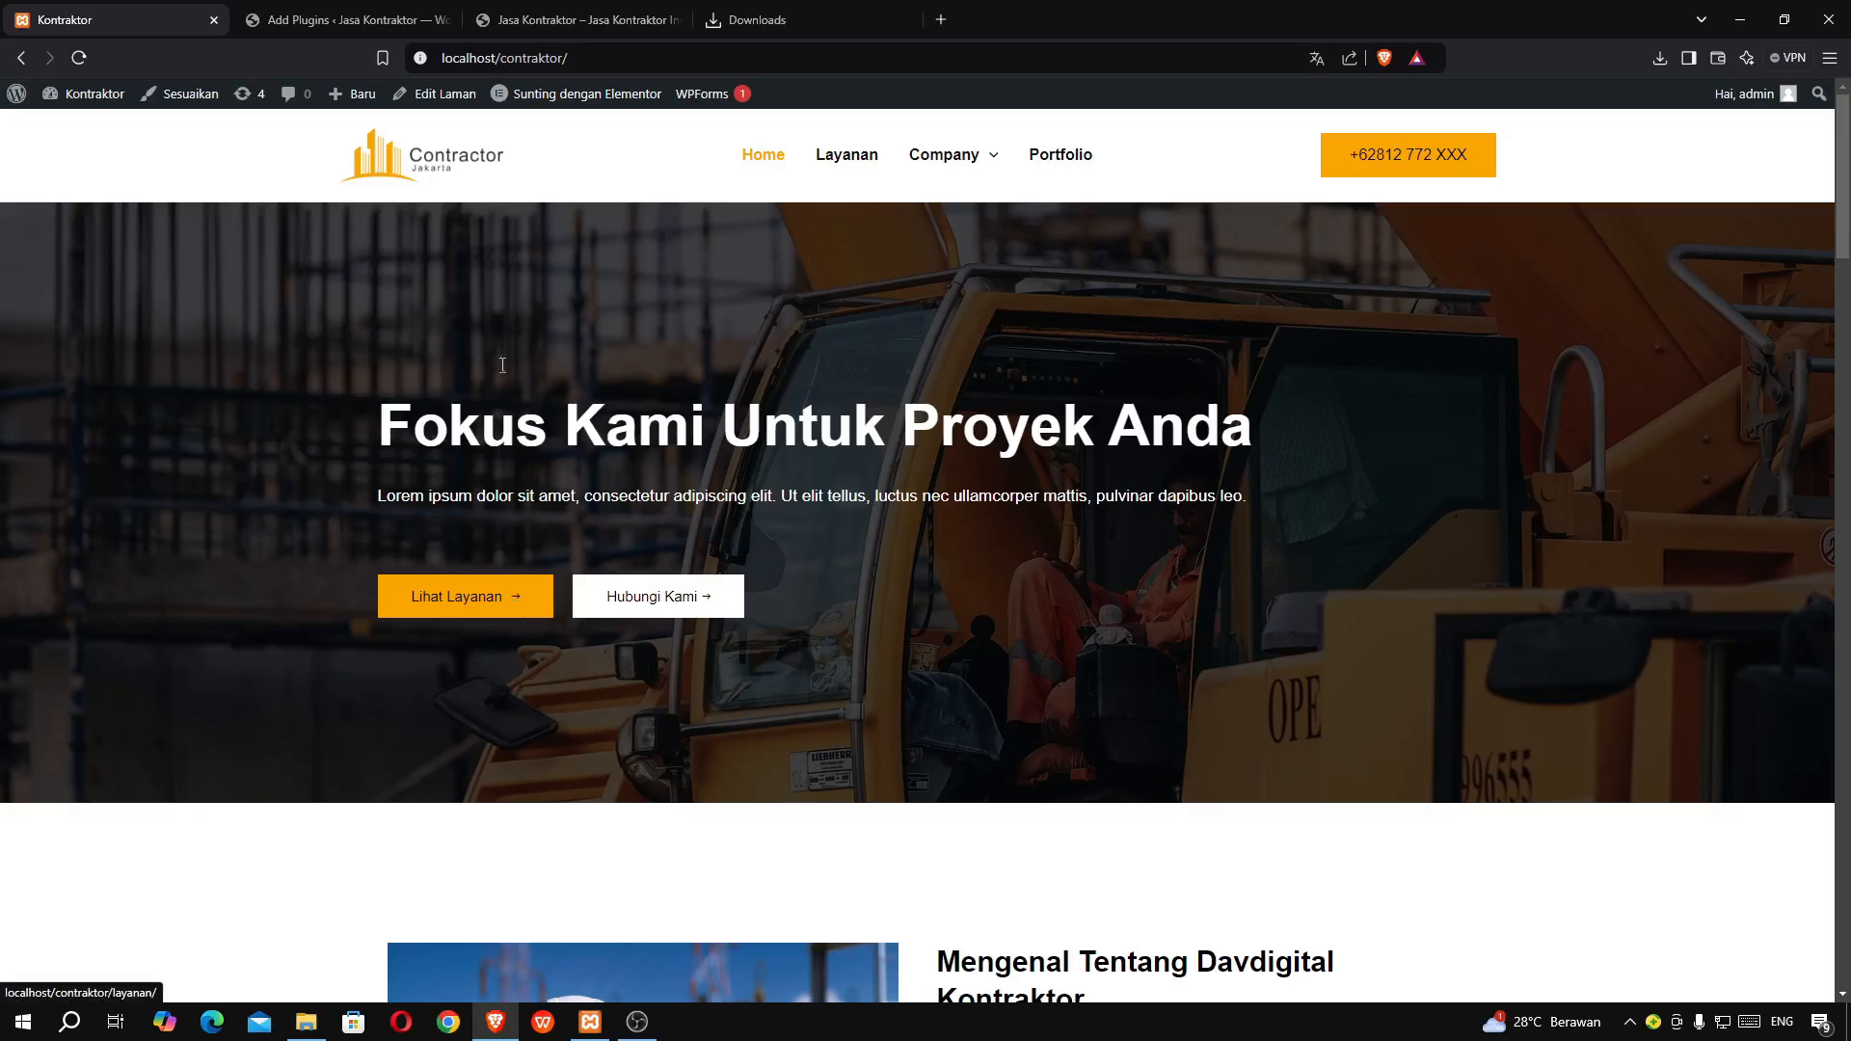
left_click(307, 27)
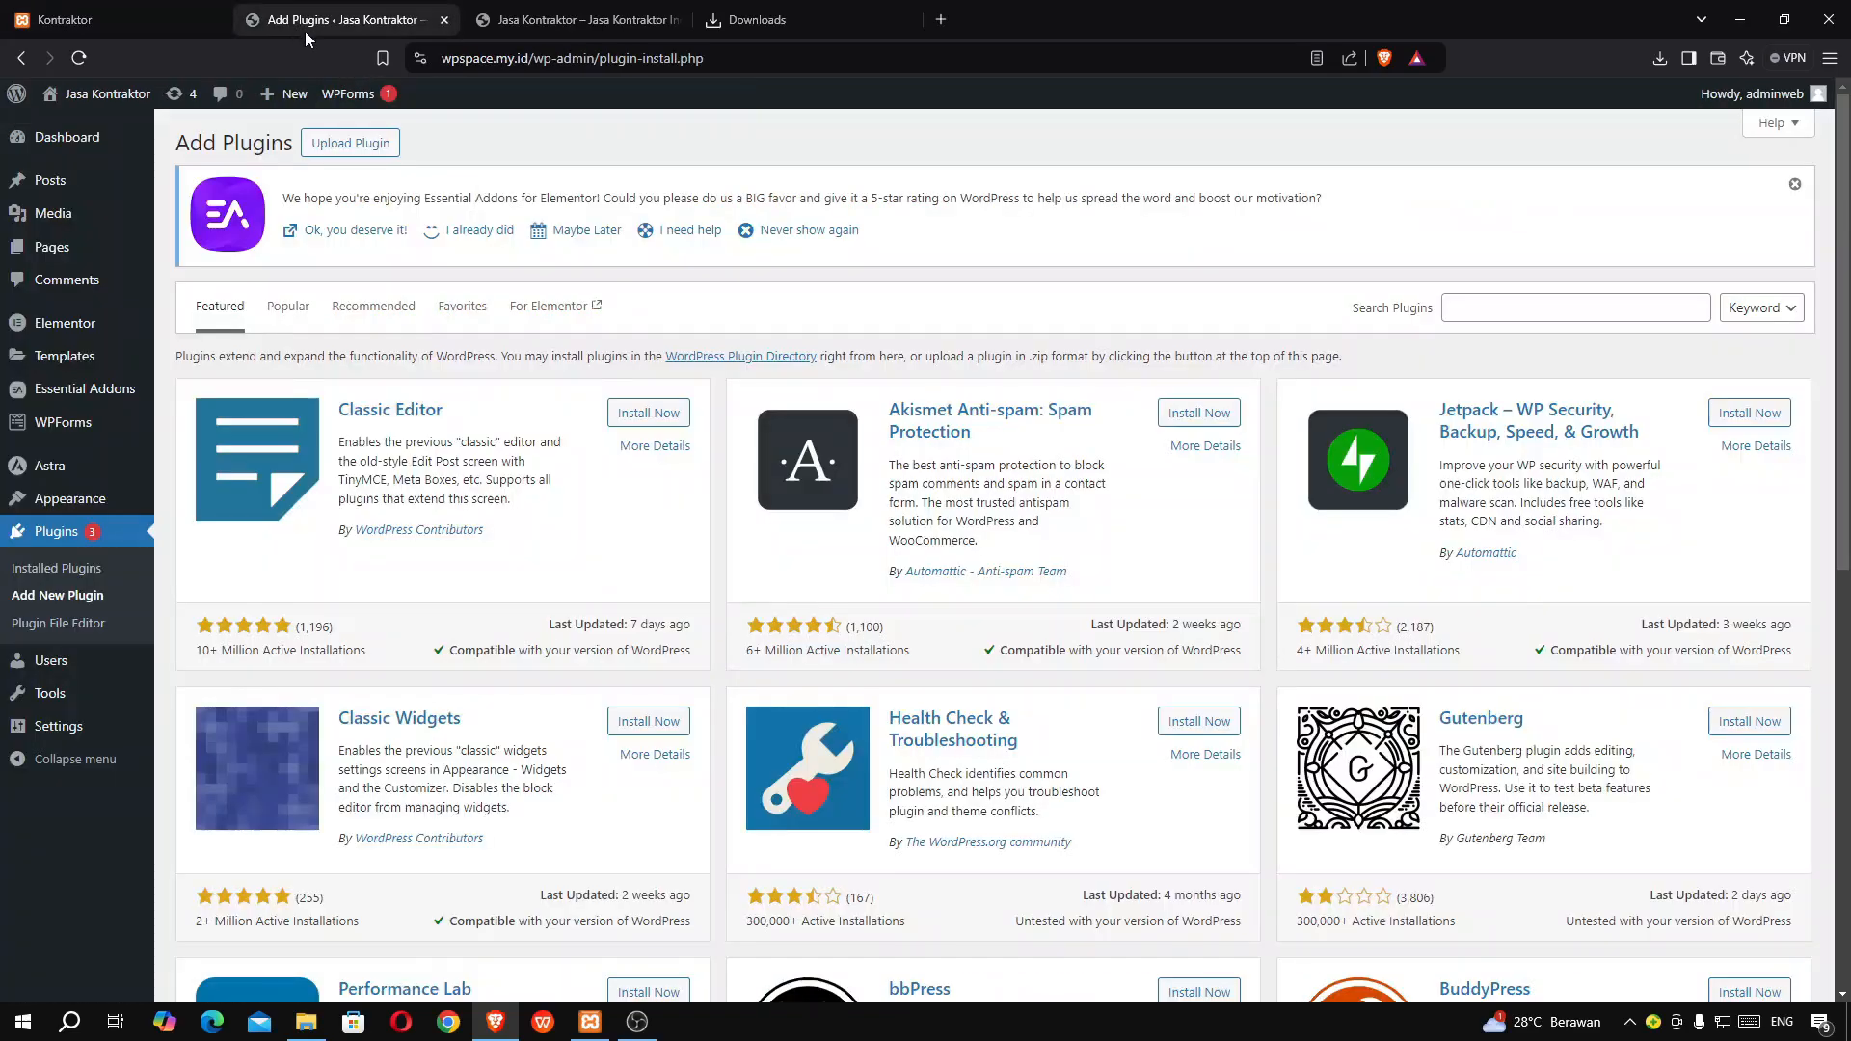
- Search the plugins for "icon elementor" and install Icon Element – Elementor Page Builder Icon Pack
left_click(1520, 318)
type("icon elementor")
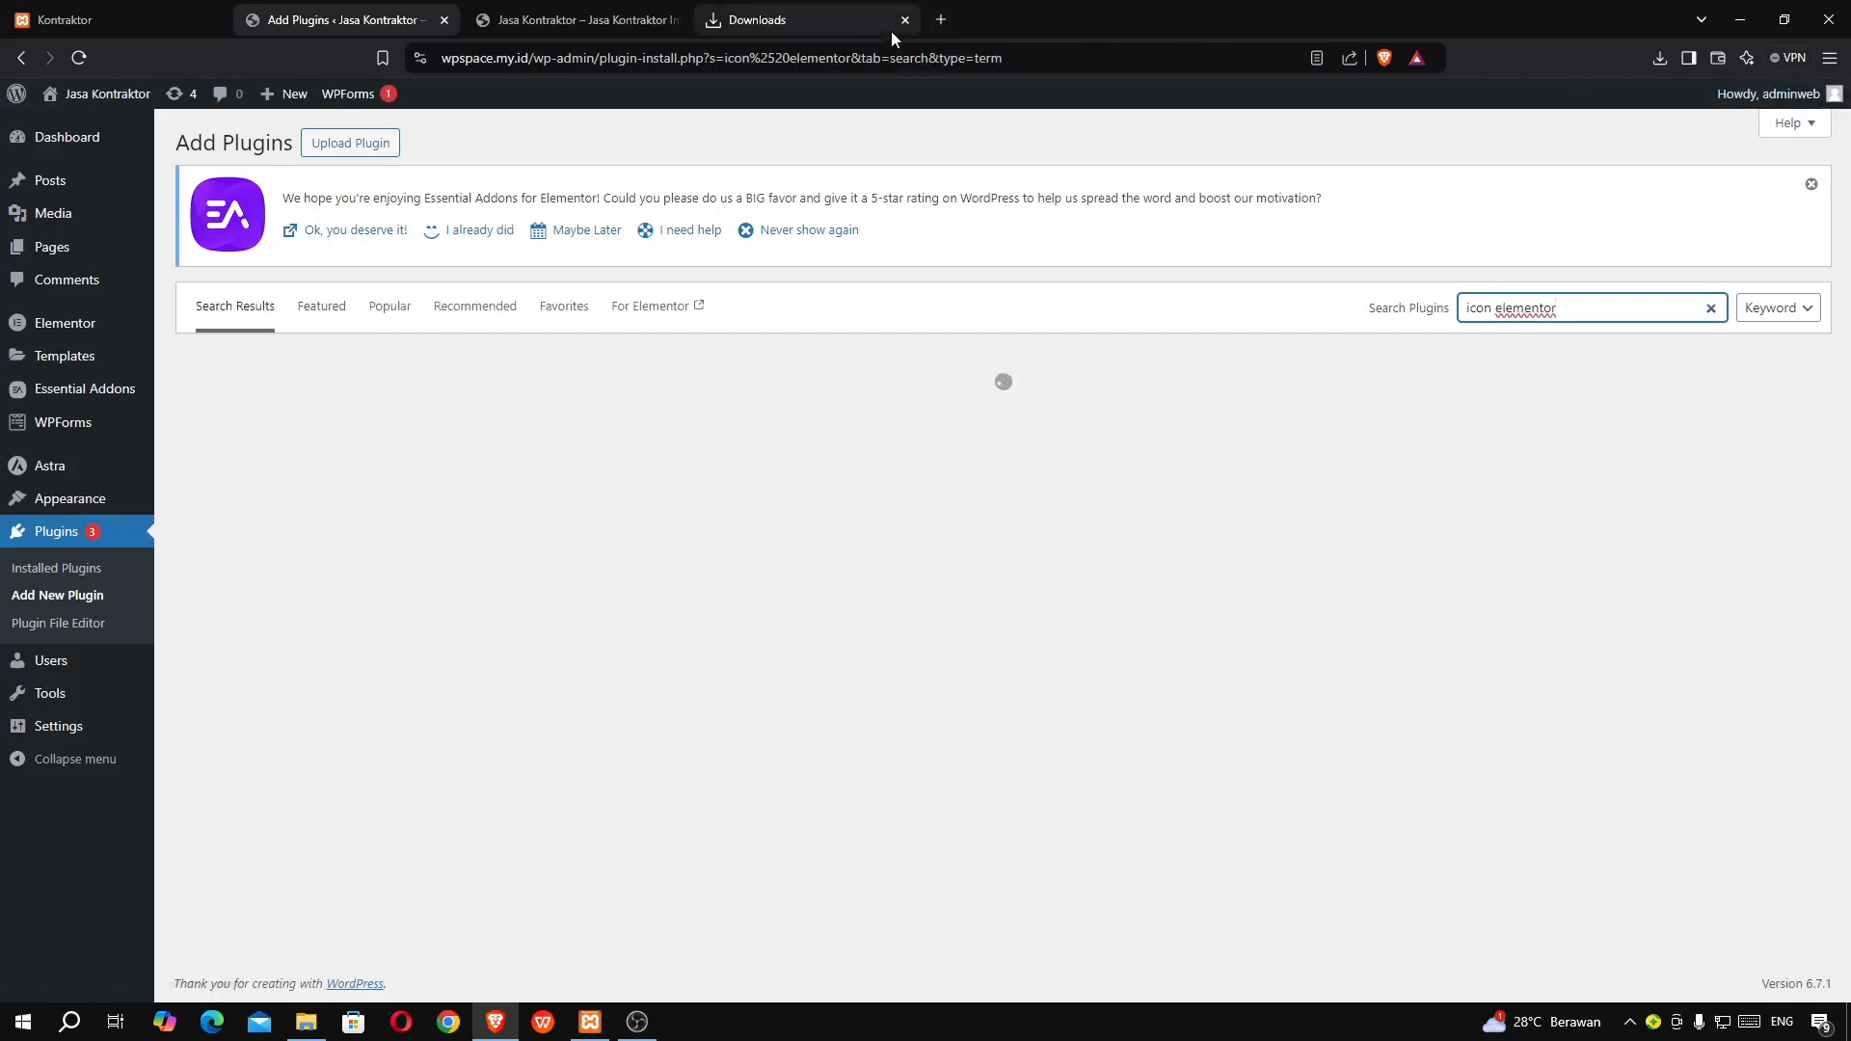
left_click(908, 19)
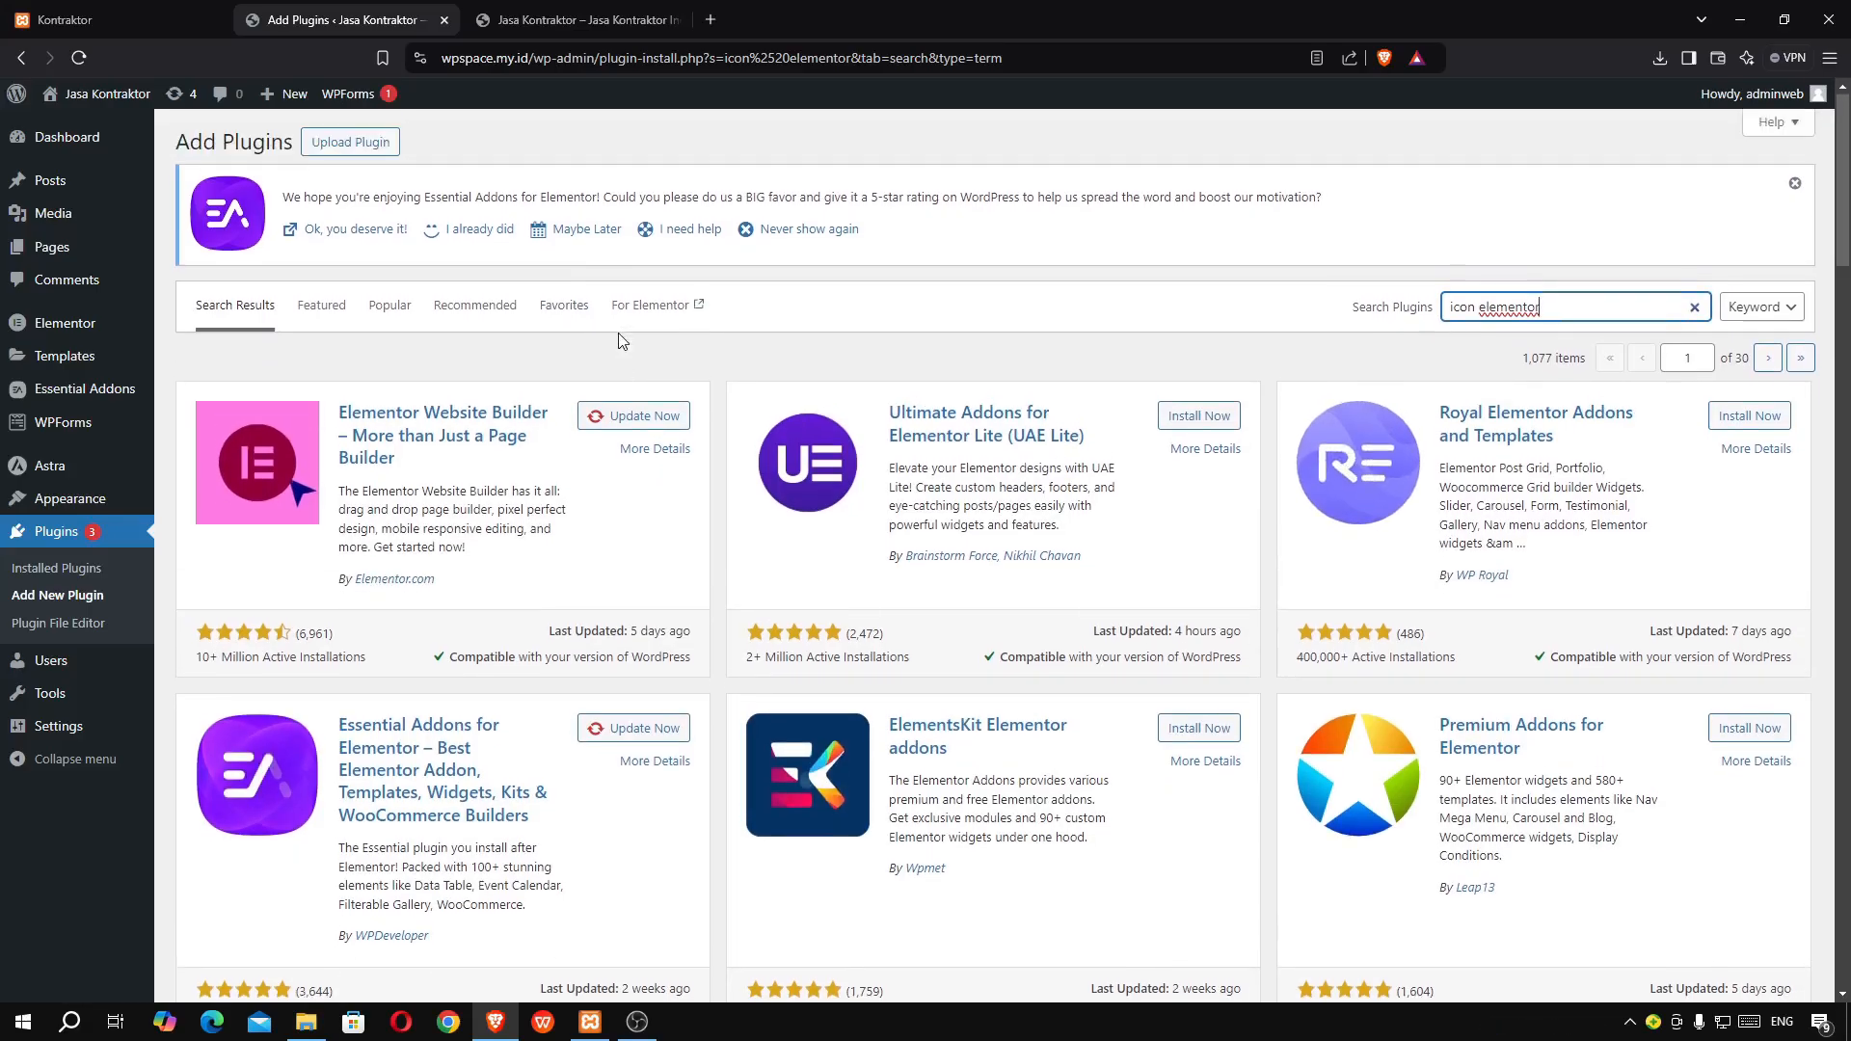
scroll(618, 337, "down", 2)
scroll(622, 340, "down", 4)
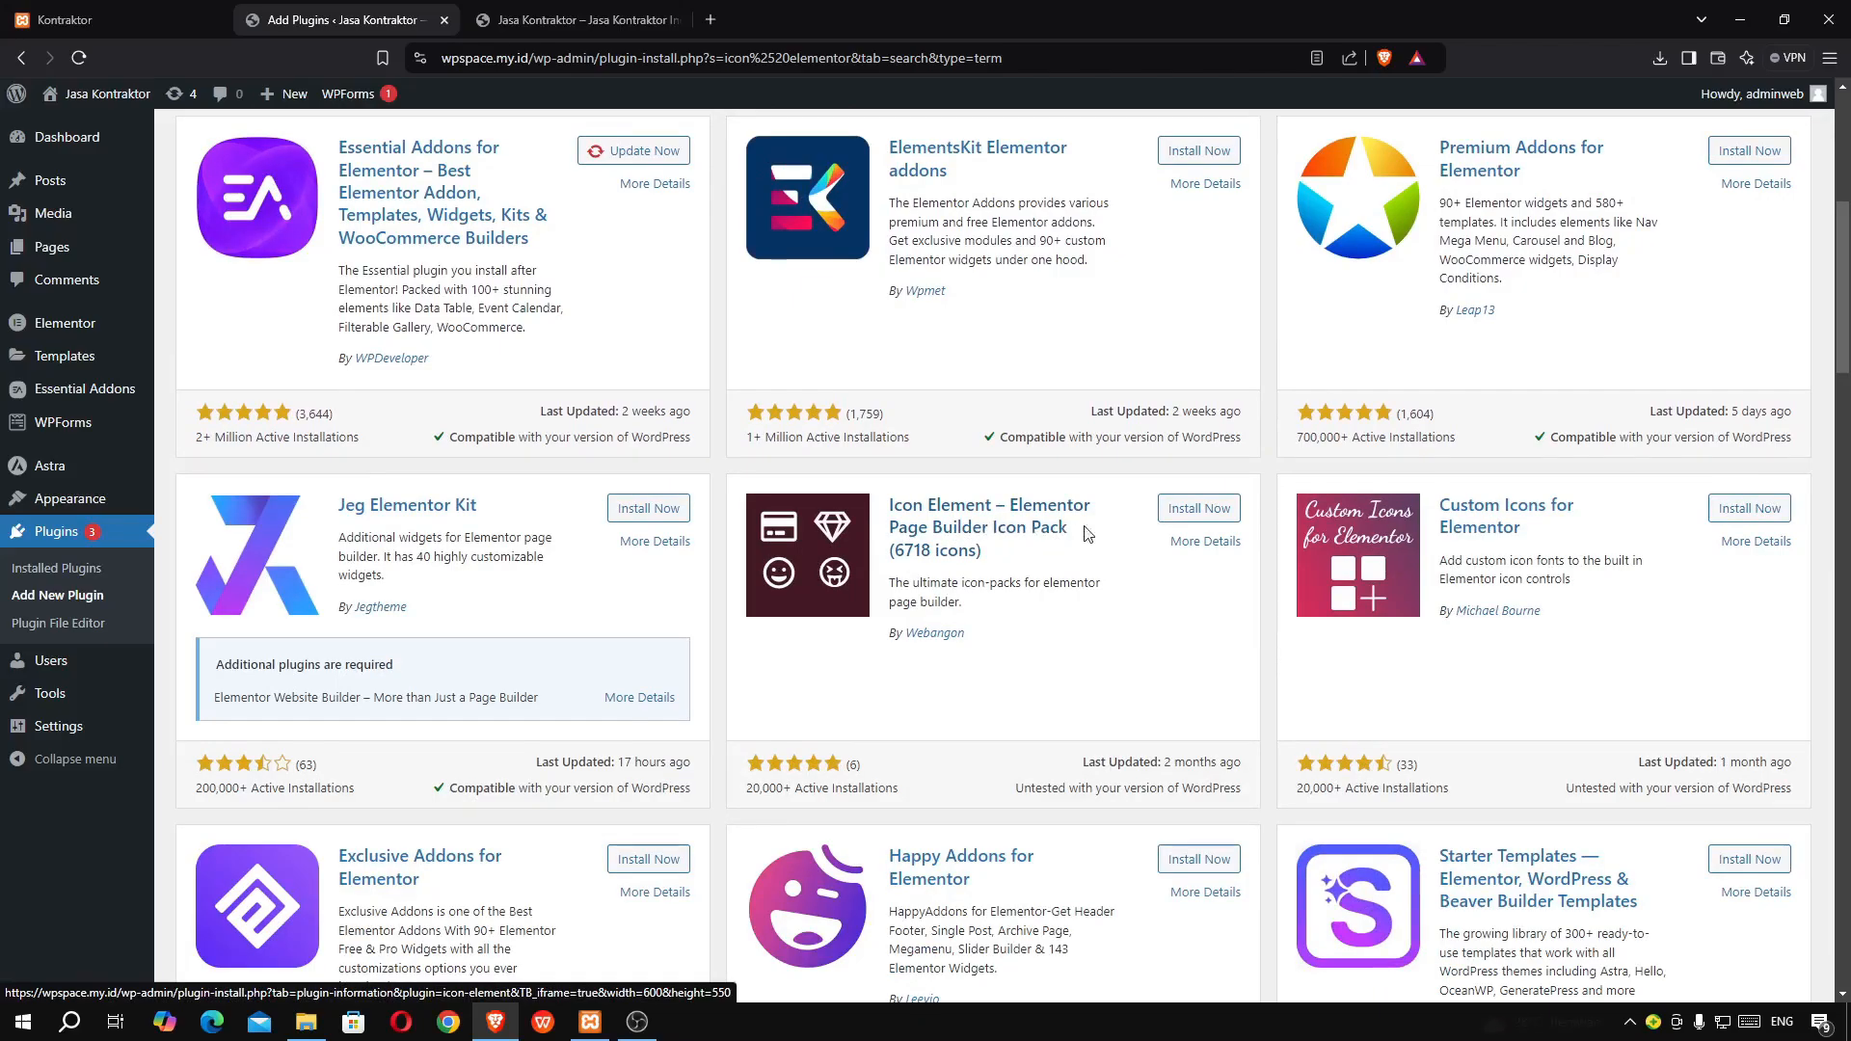
left_click(1197, 509)
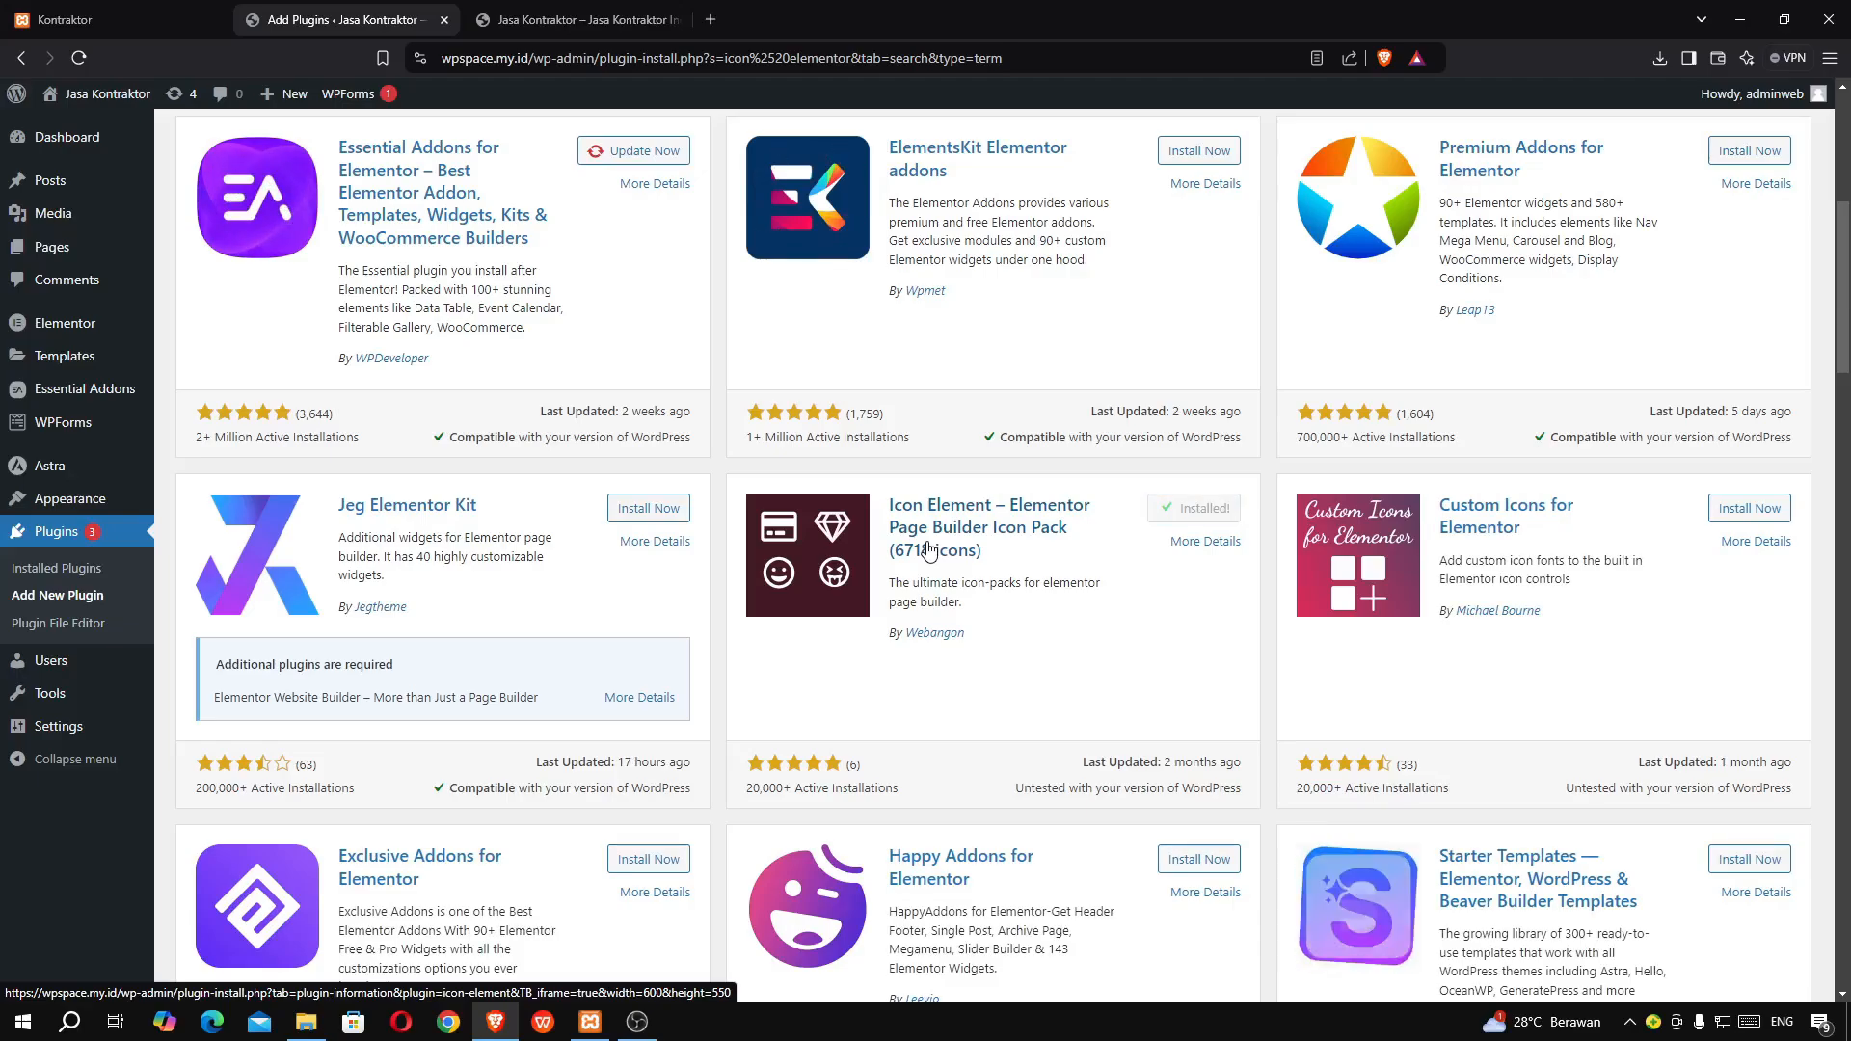
- Activate the Icon Element plugin and open the list of all pages
left_click(1198, 511)
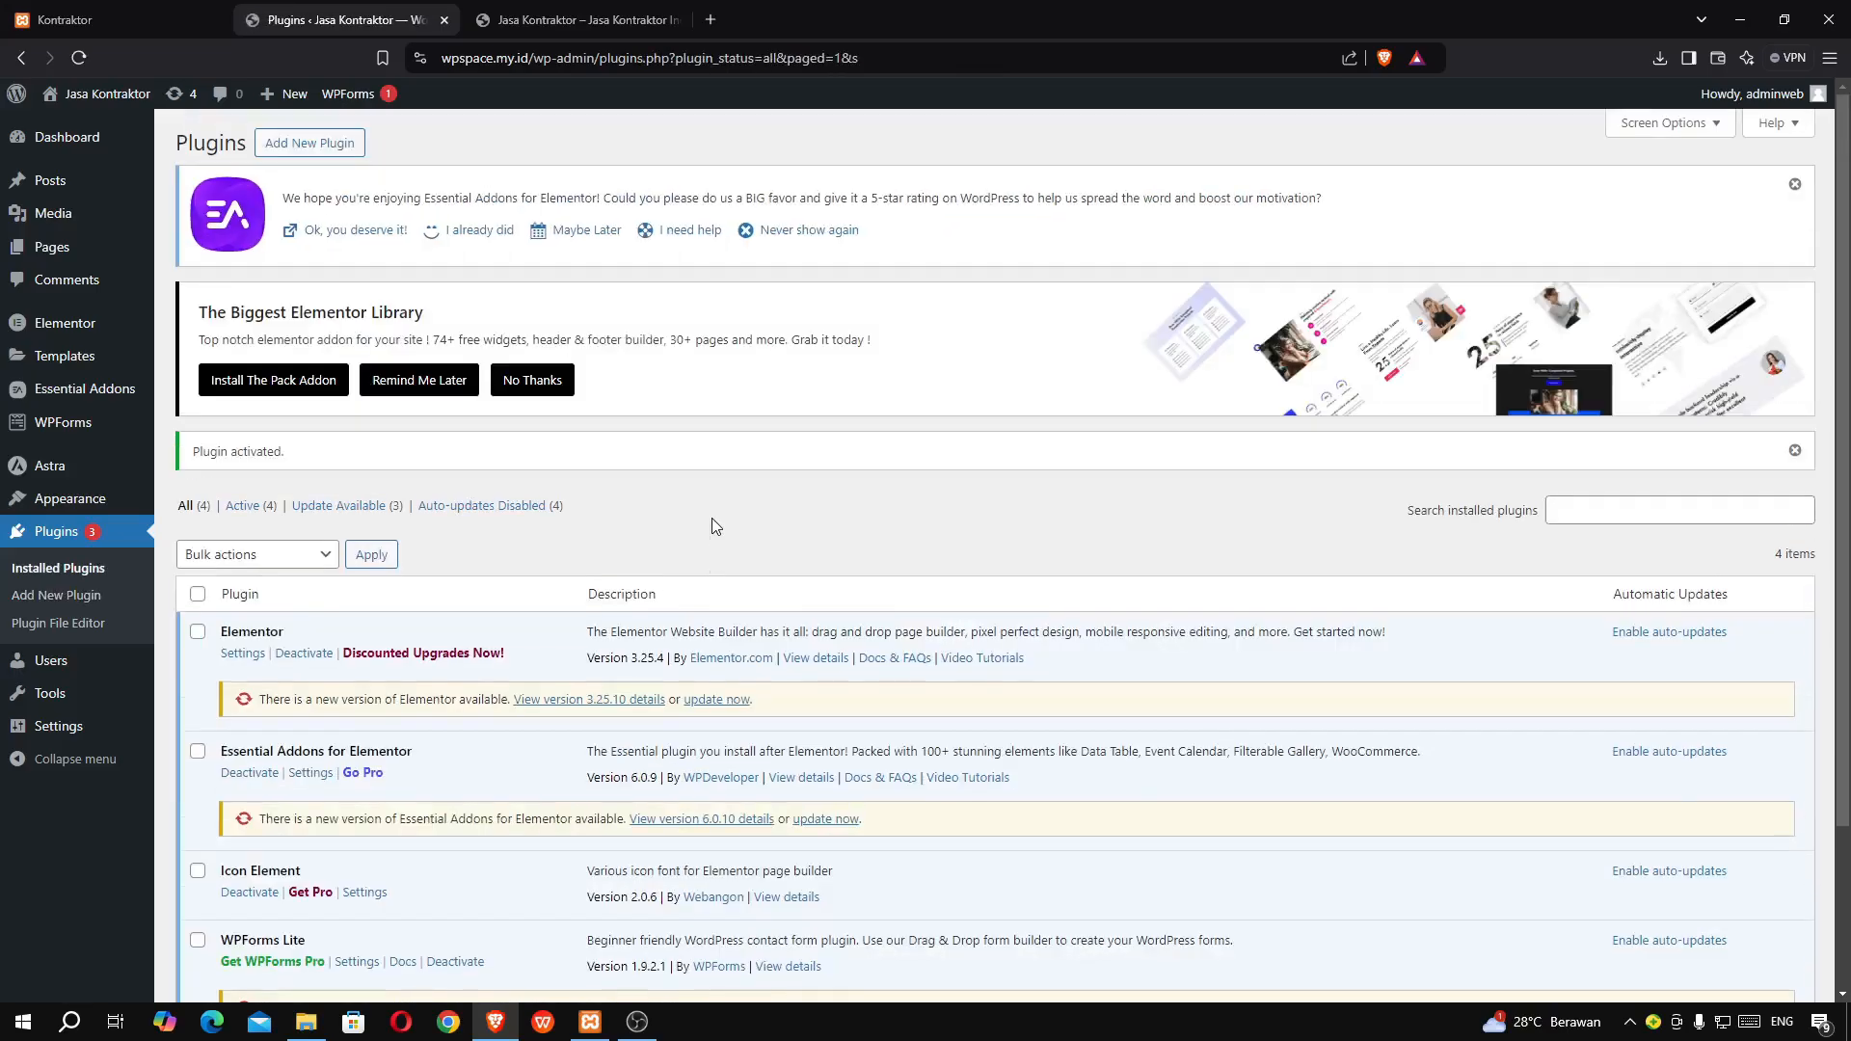
scroll(716, 526, "down", 3)
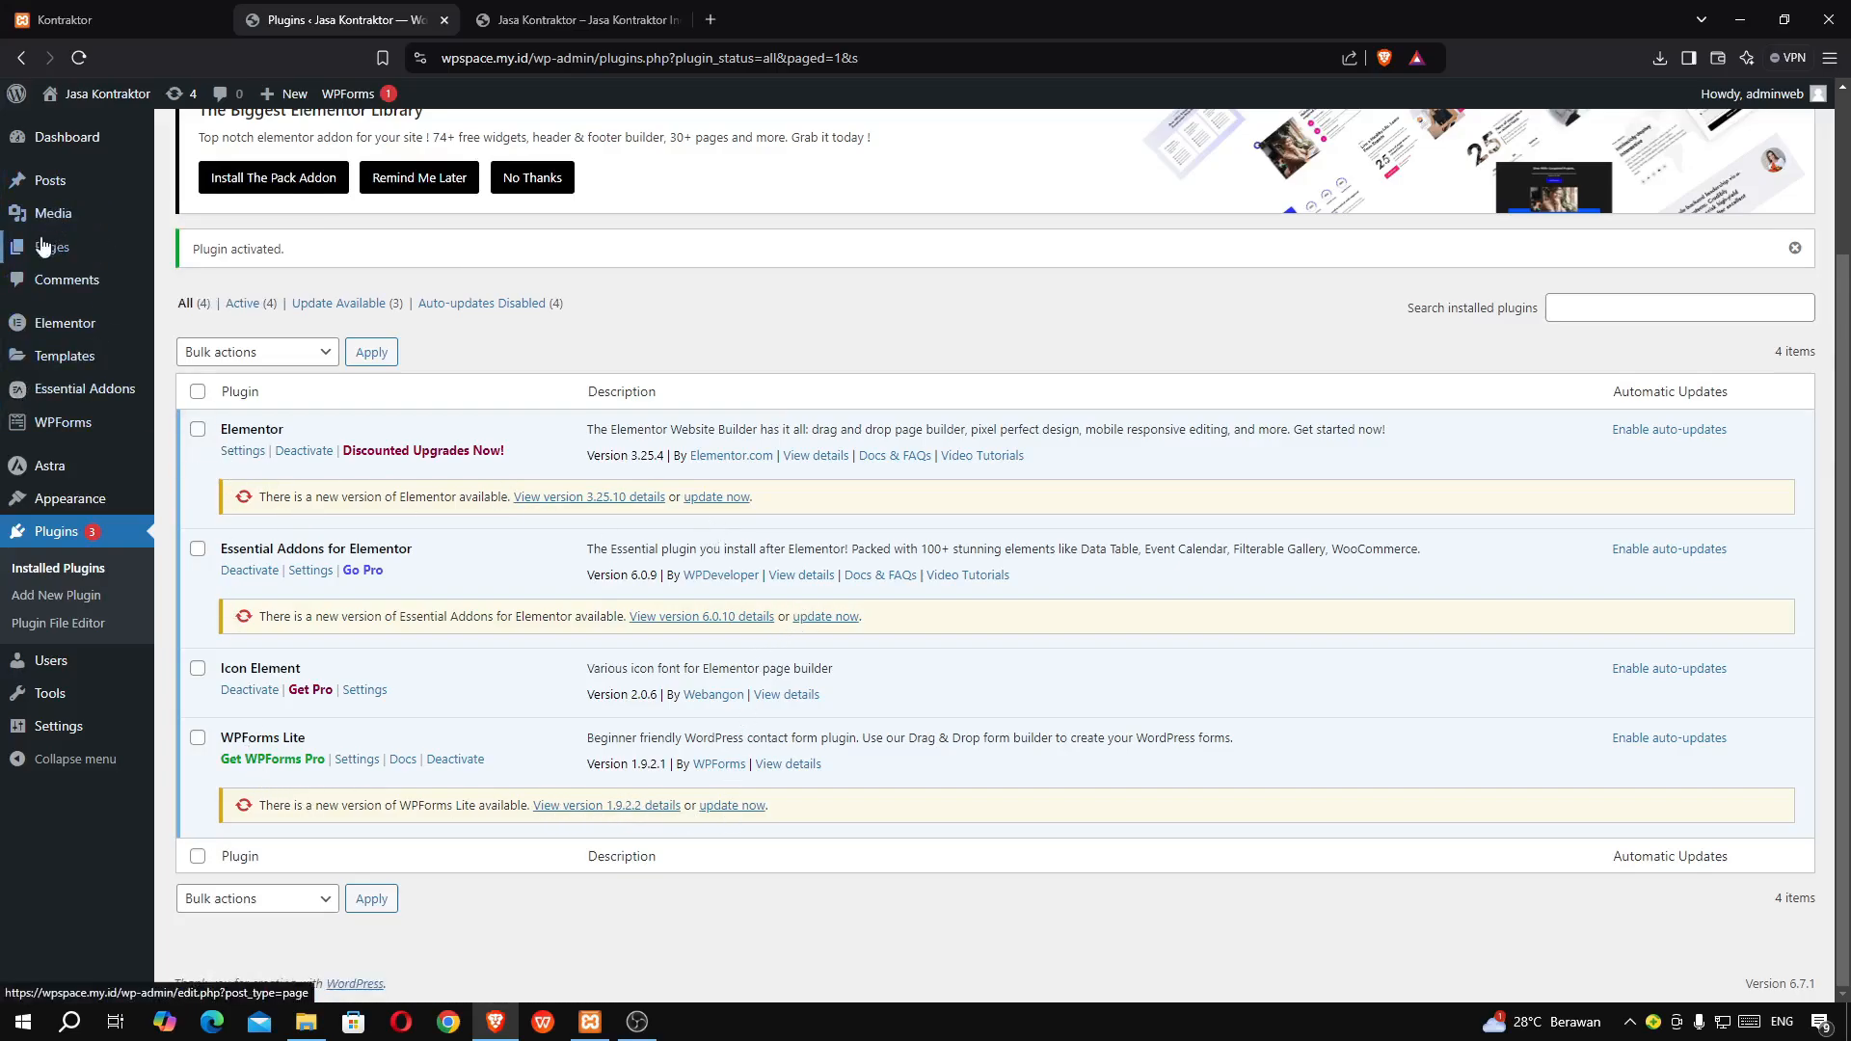
mouse_move(52, 246)
left_click(190, 260)
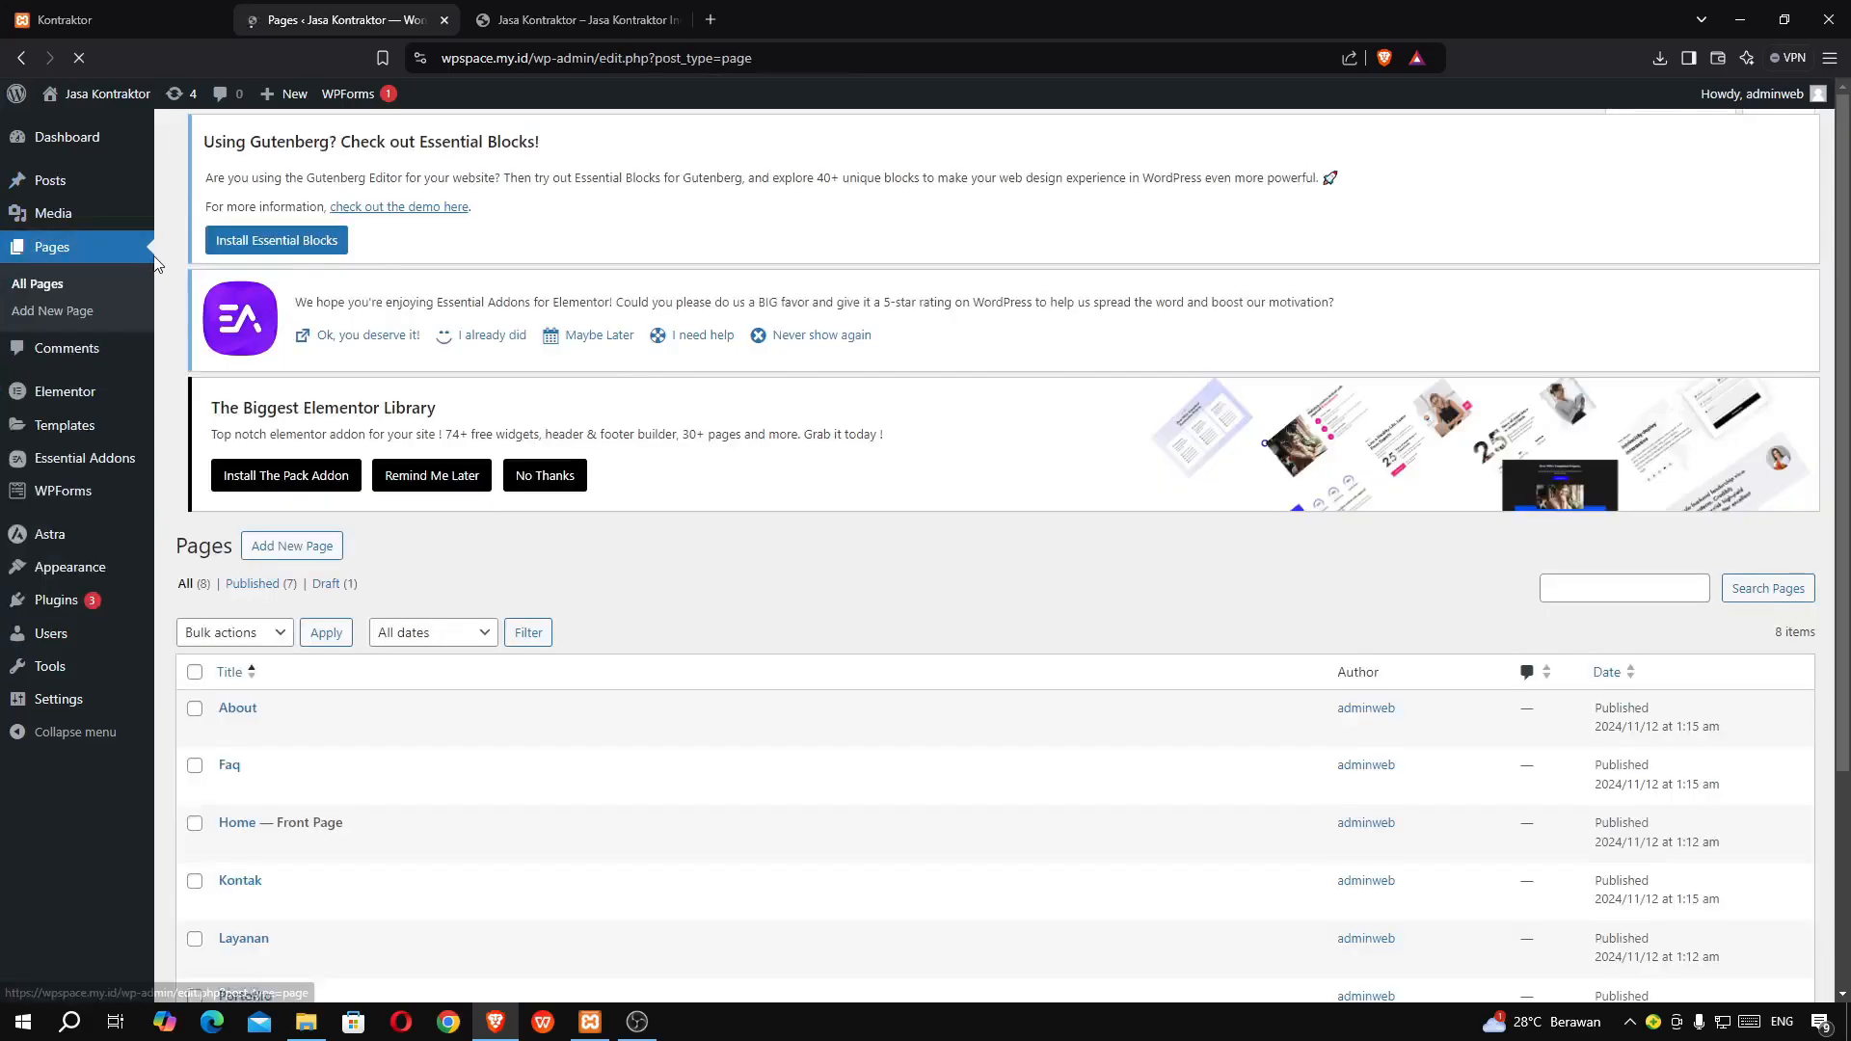
left_click(636, 1022)
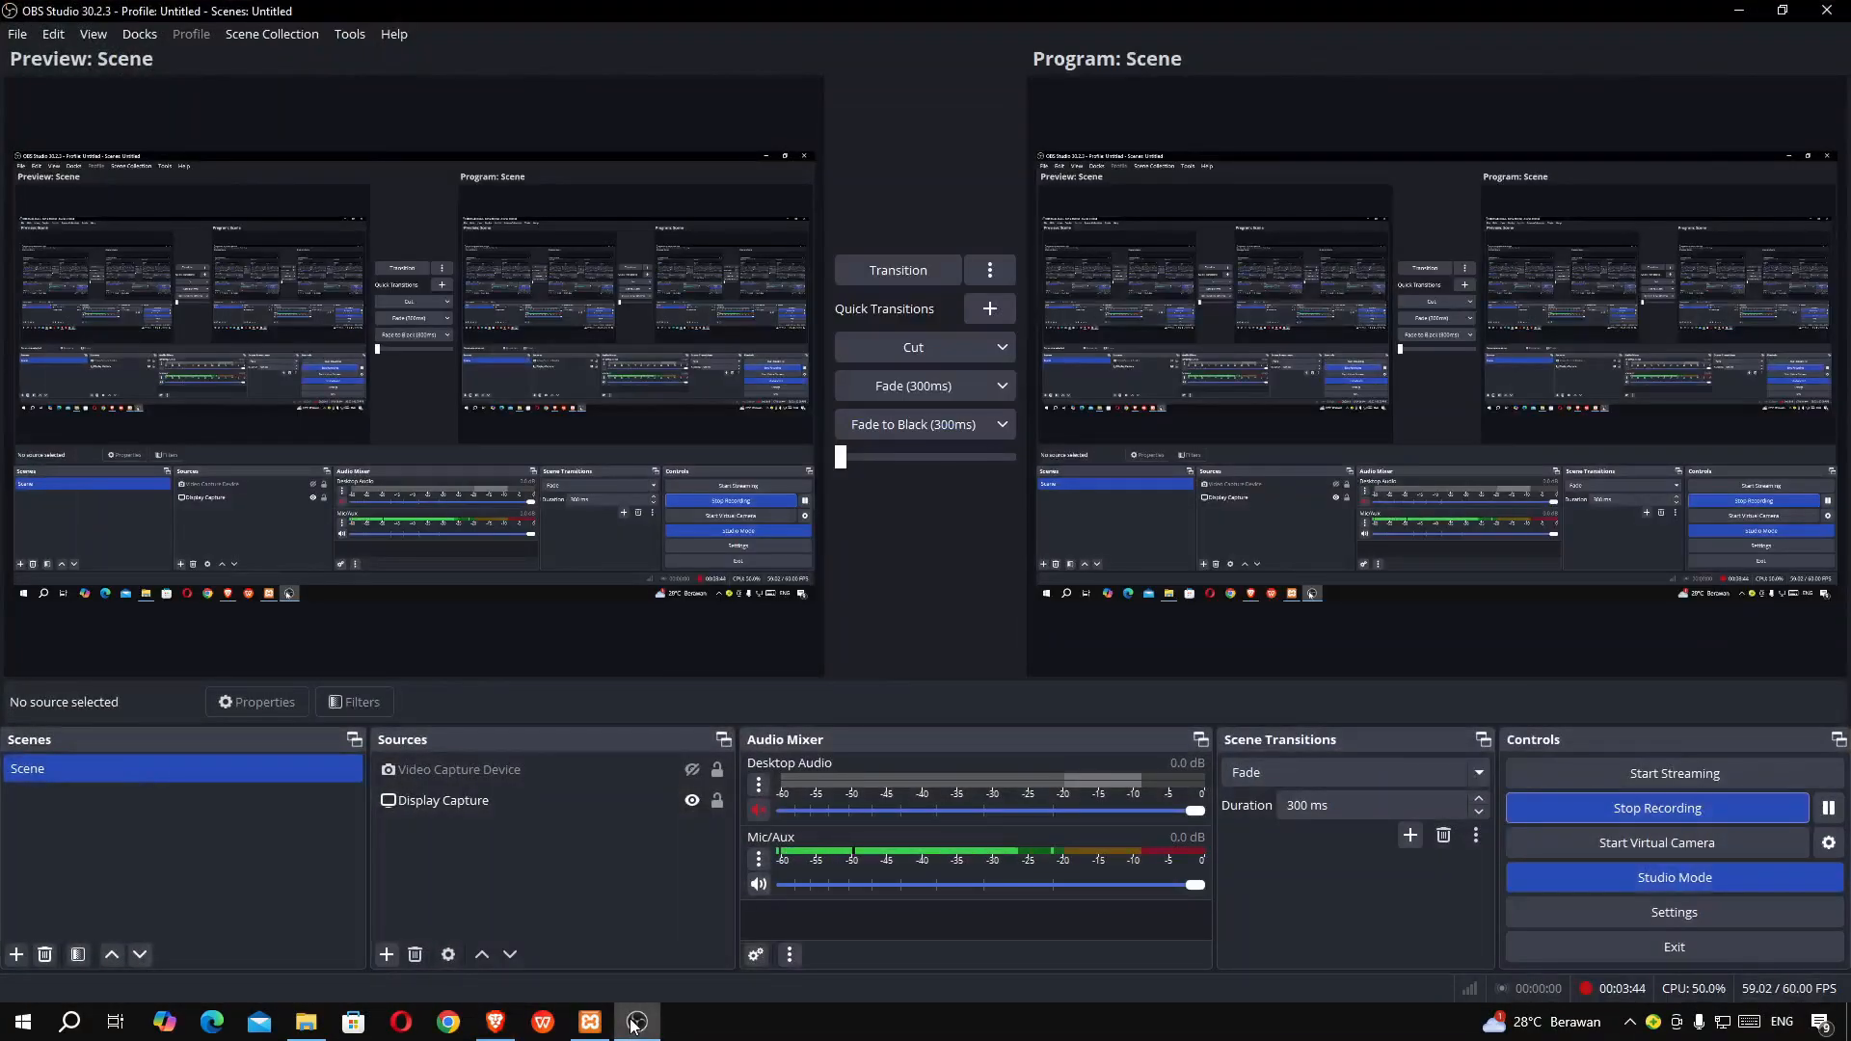
left_click(636, 1022)
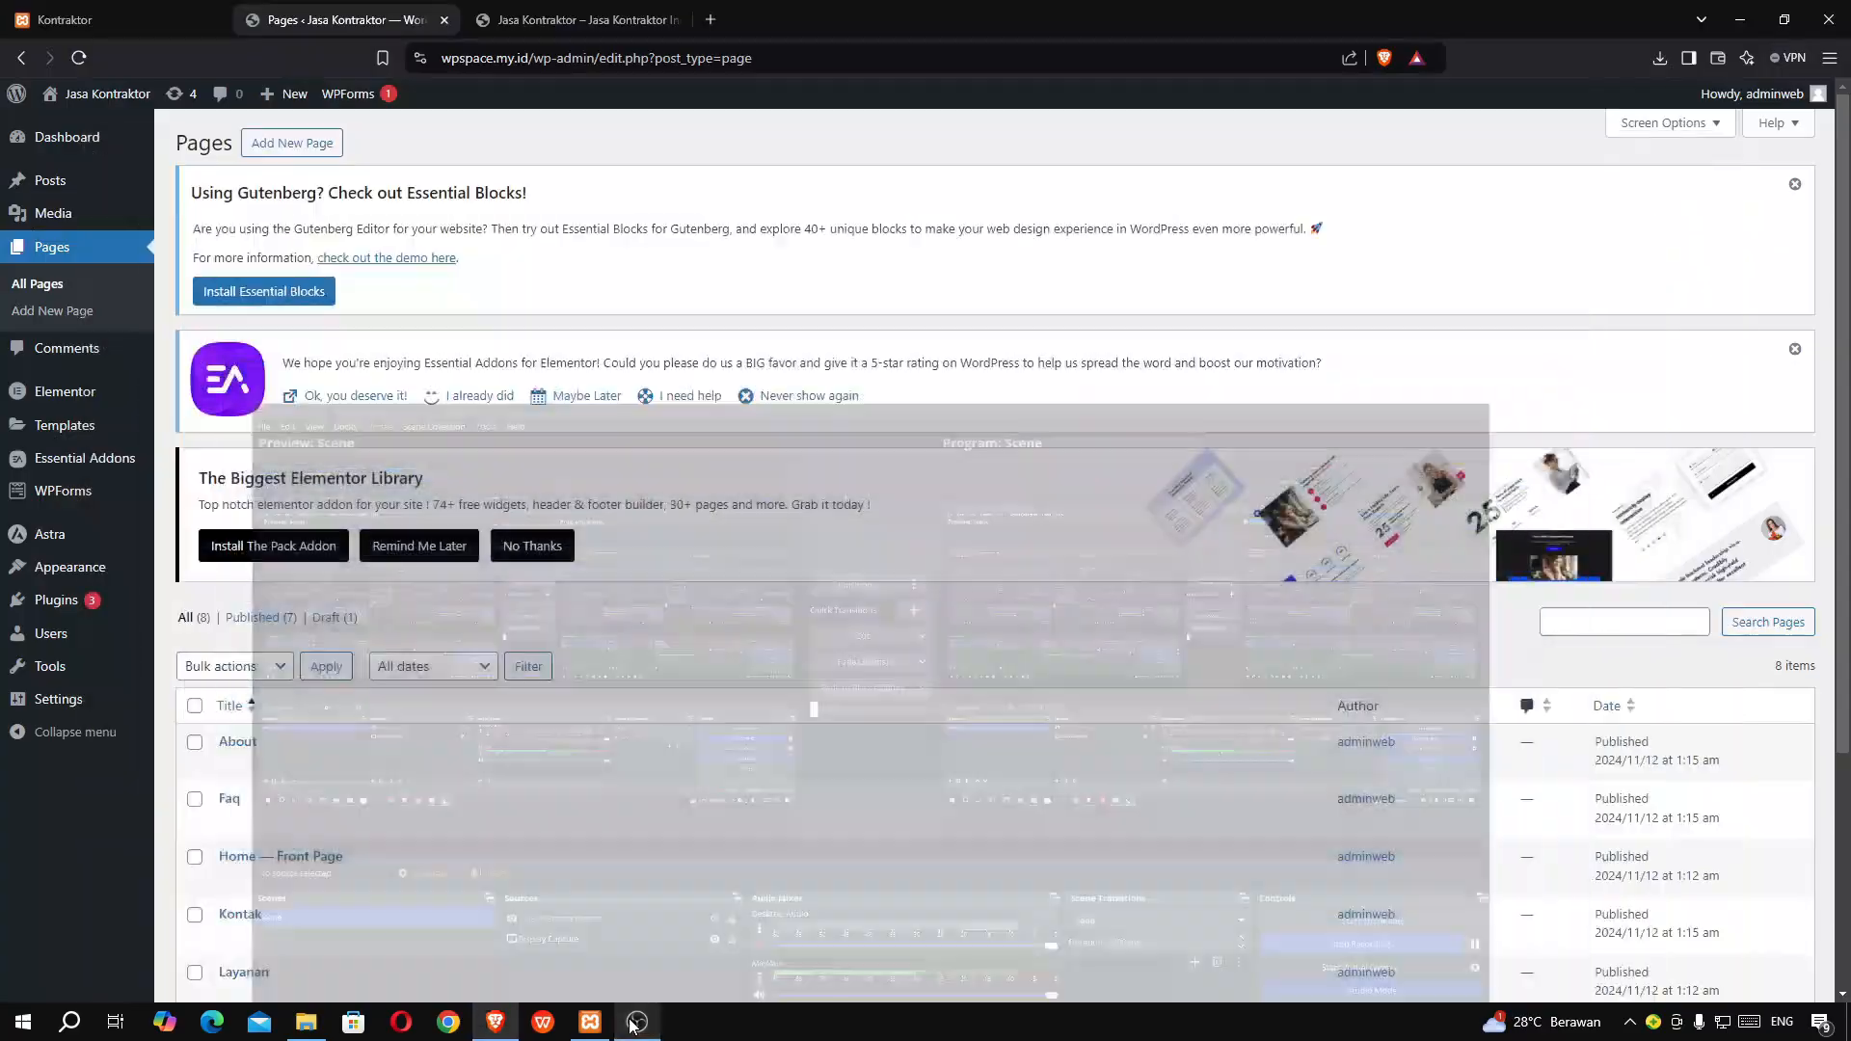
- Open the Home front page in the Elementor editor and dismiss the AI notification and the Structure window
scroll(366, 766, "down", 5)
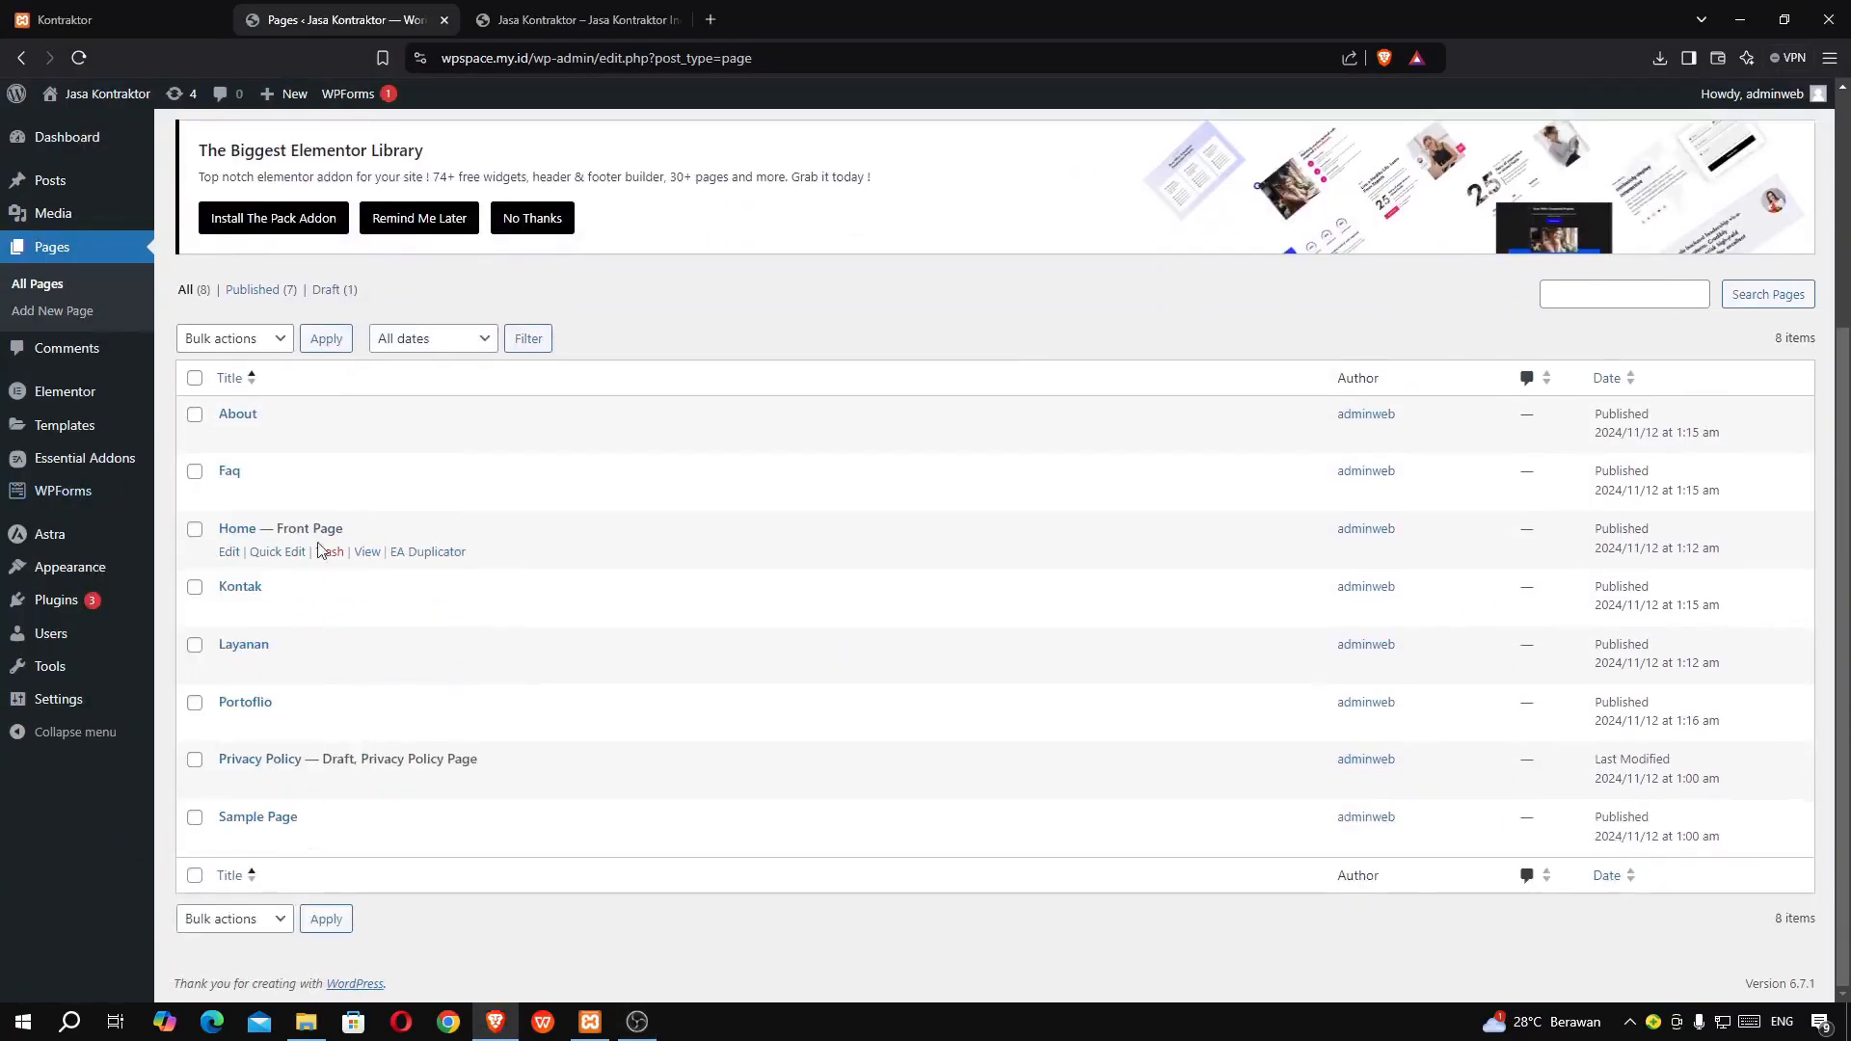
left_click(229, 553)
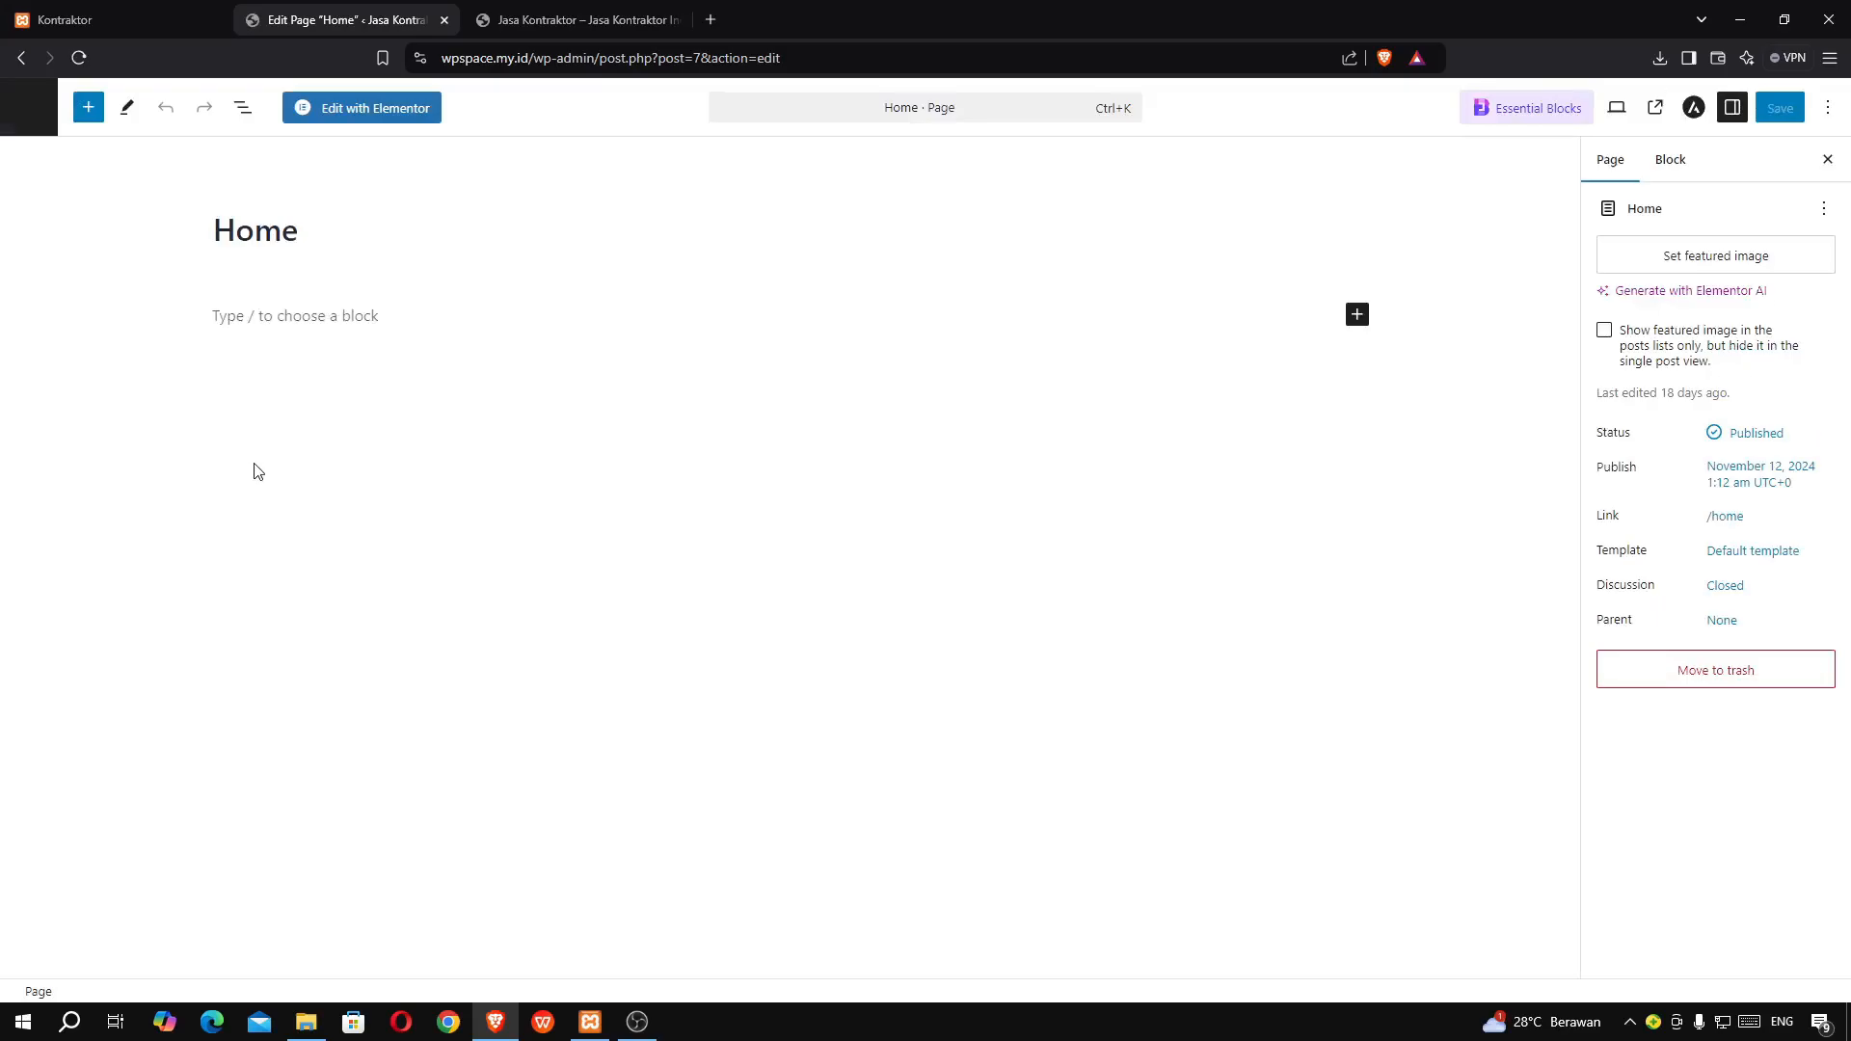
left_click(361, 108)
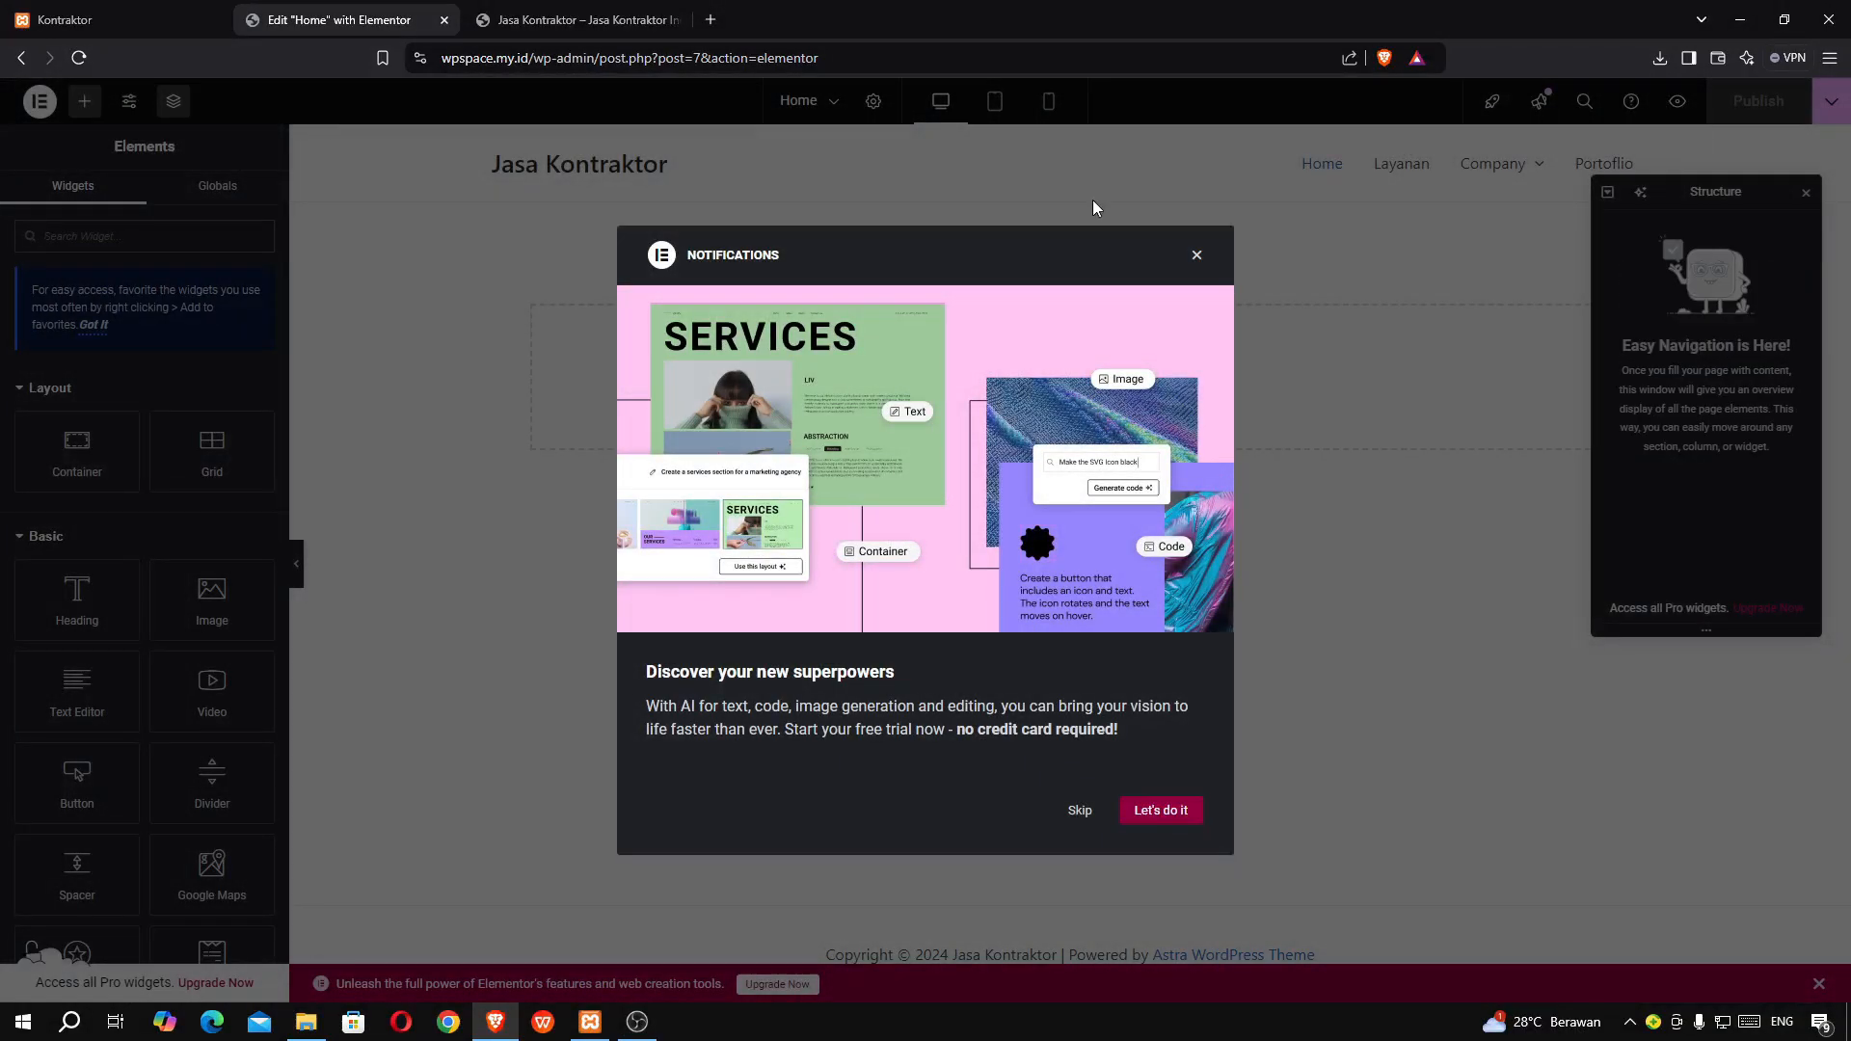
left_click(1197, 255)
left_click(1807, 197)
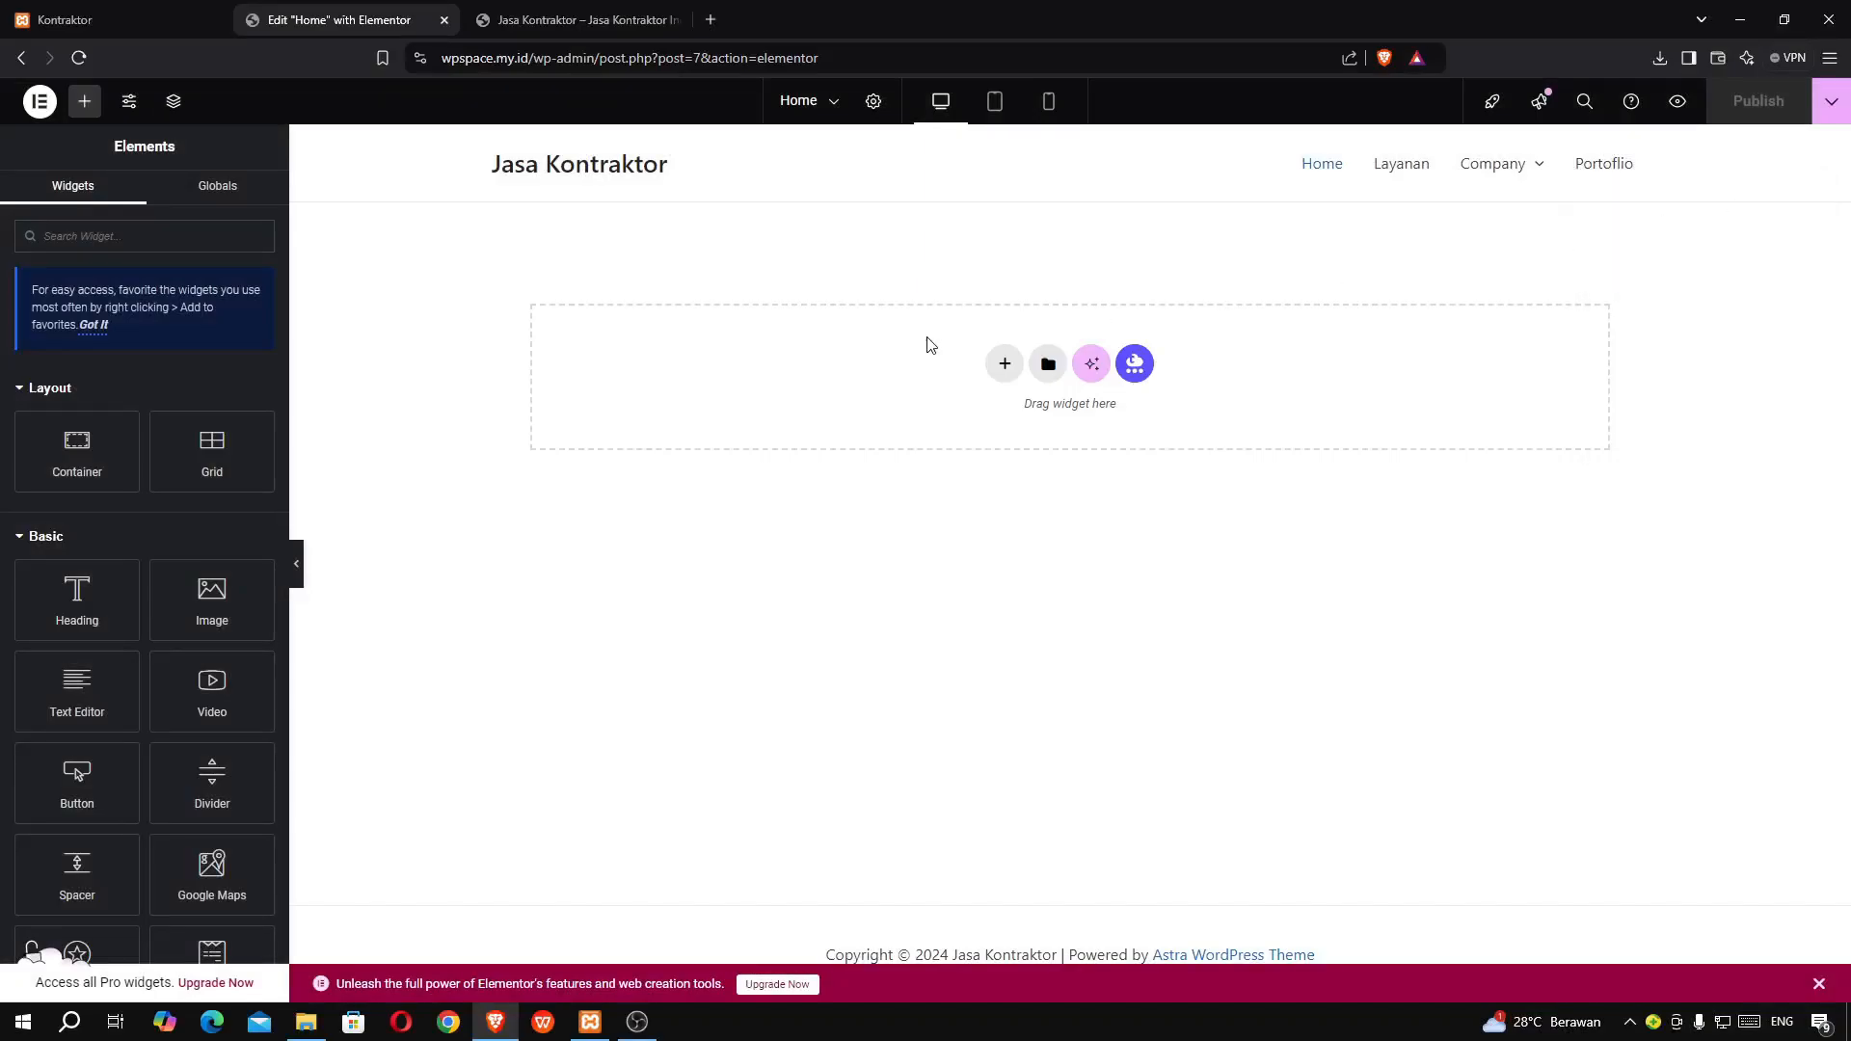
- Check the hero section of the example Kontraktor homepage and add a single-column flexbox container with downward direction to the Home page
left_click(117, 21)
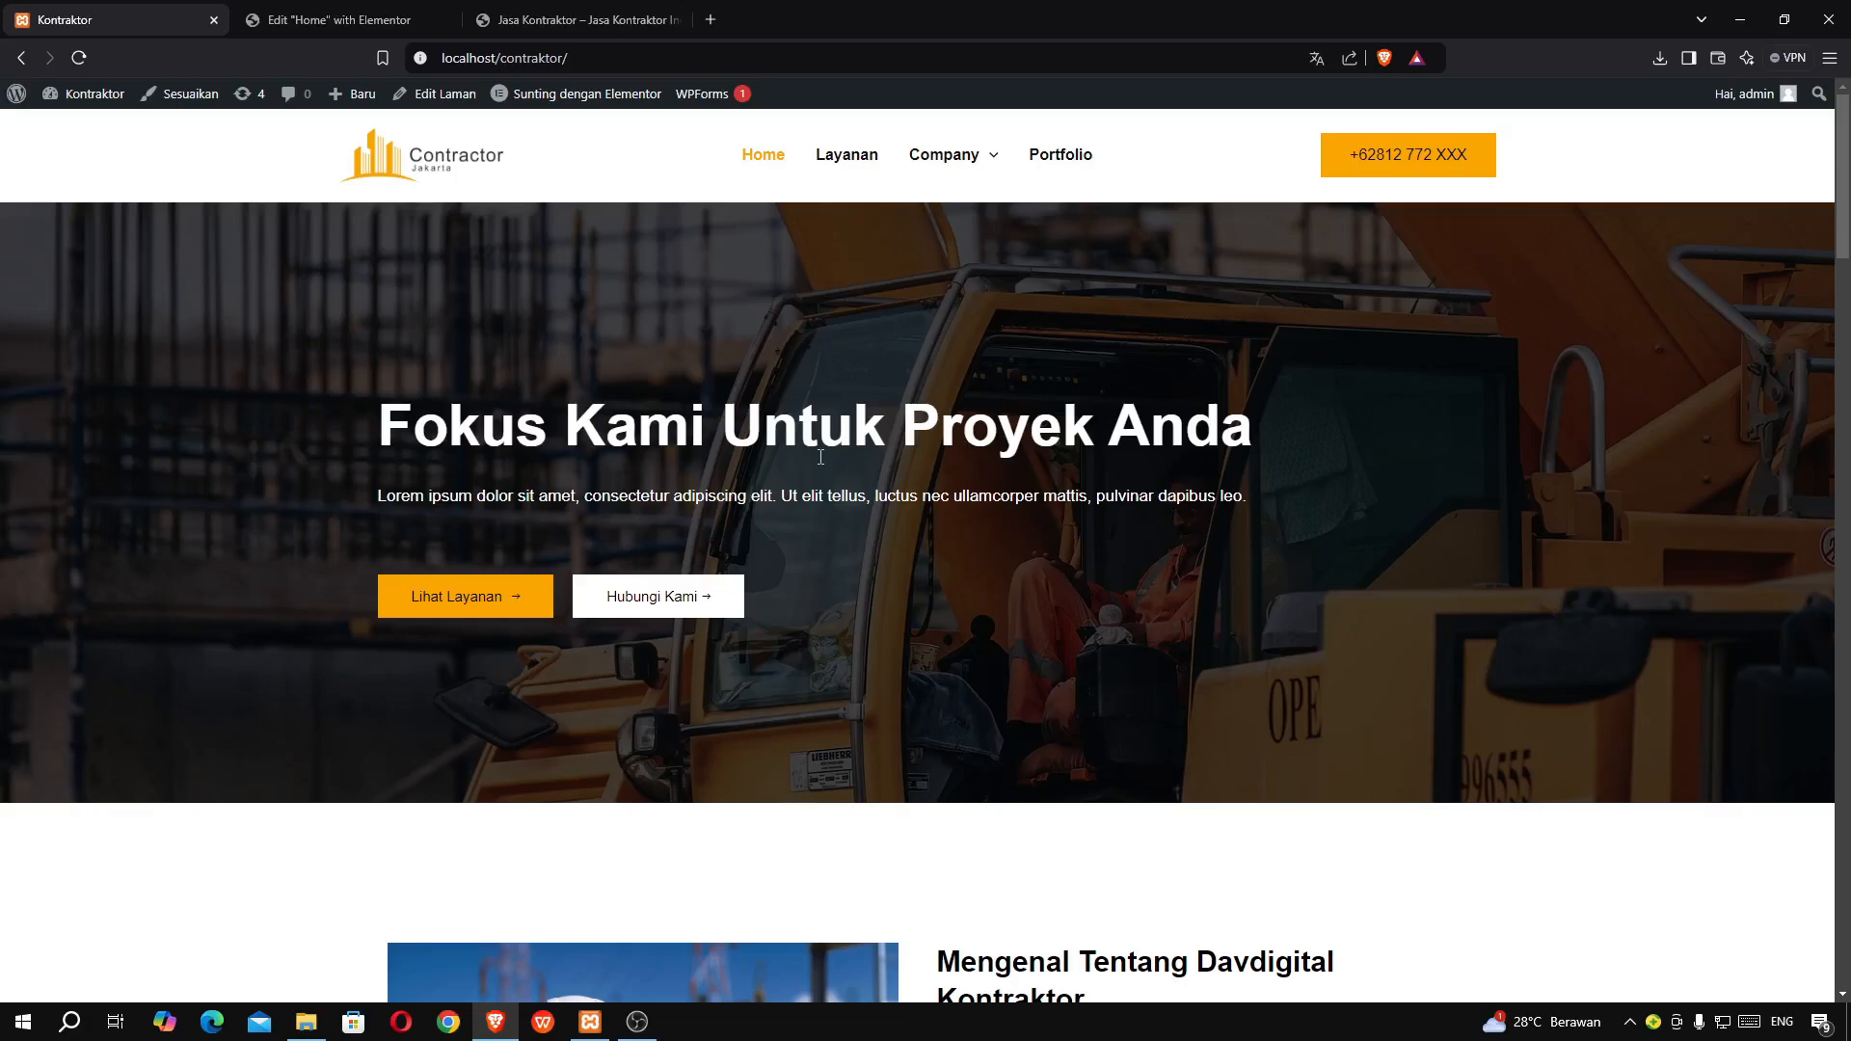
left_click(347, 24)
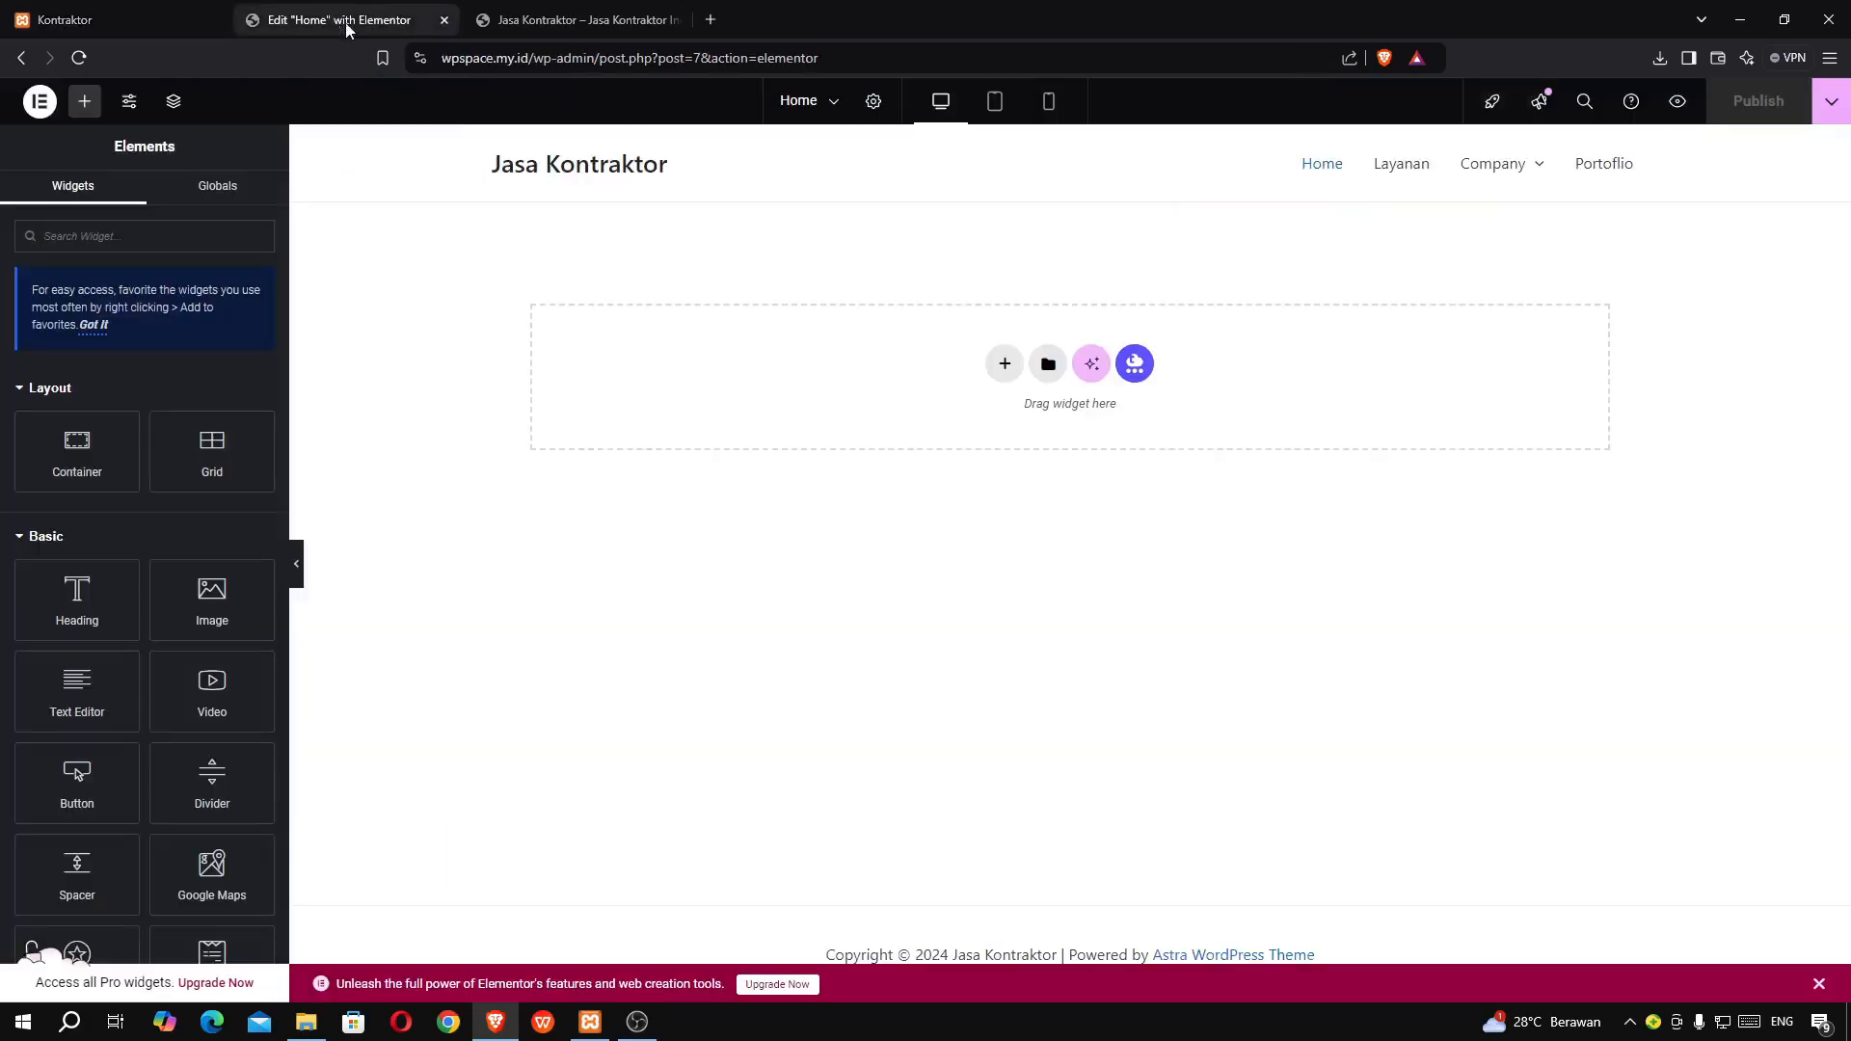
left_click(1000, 361)
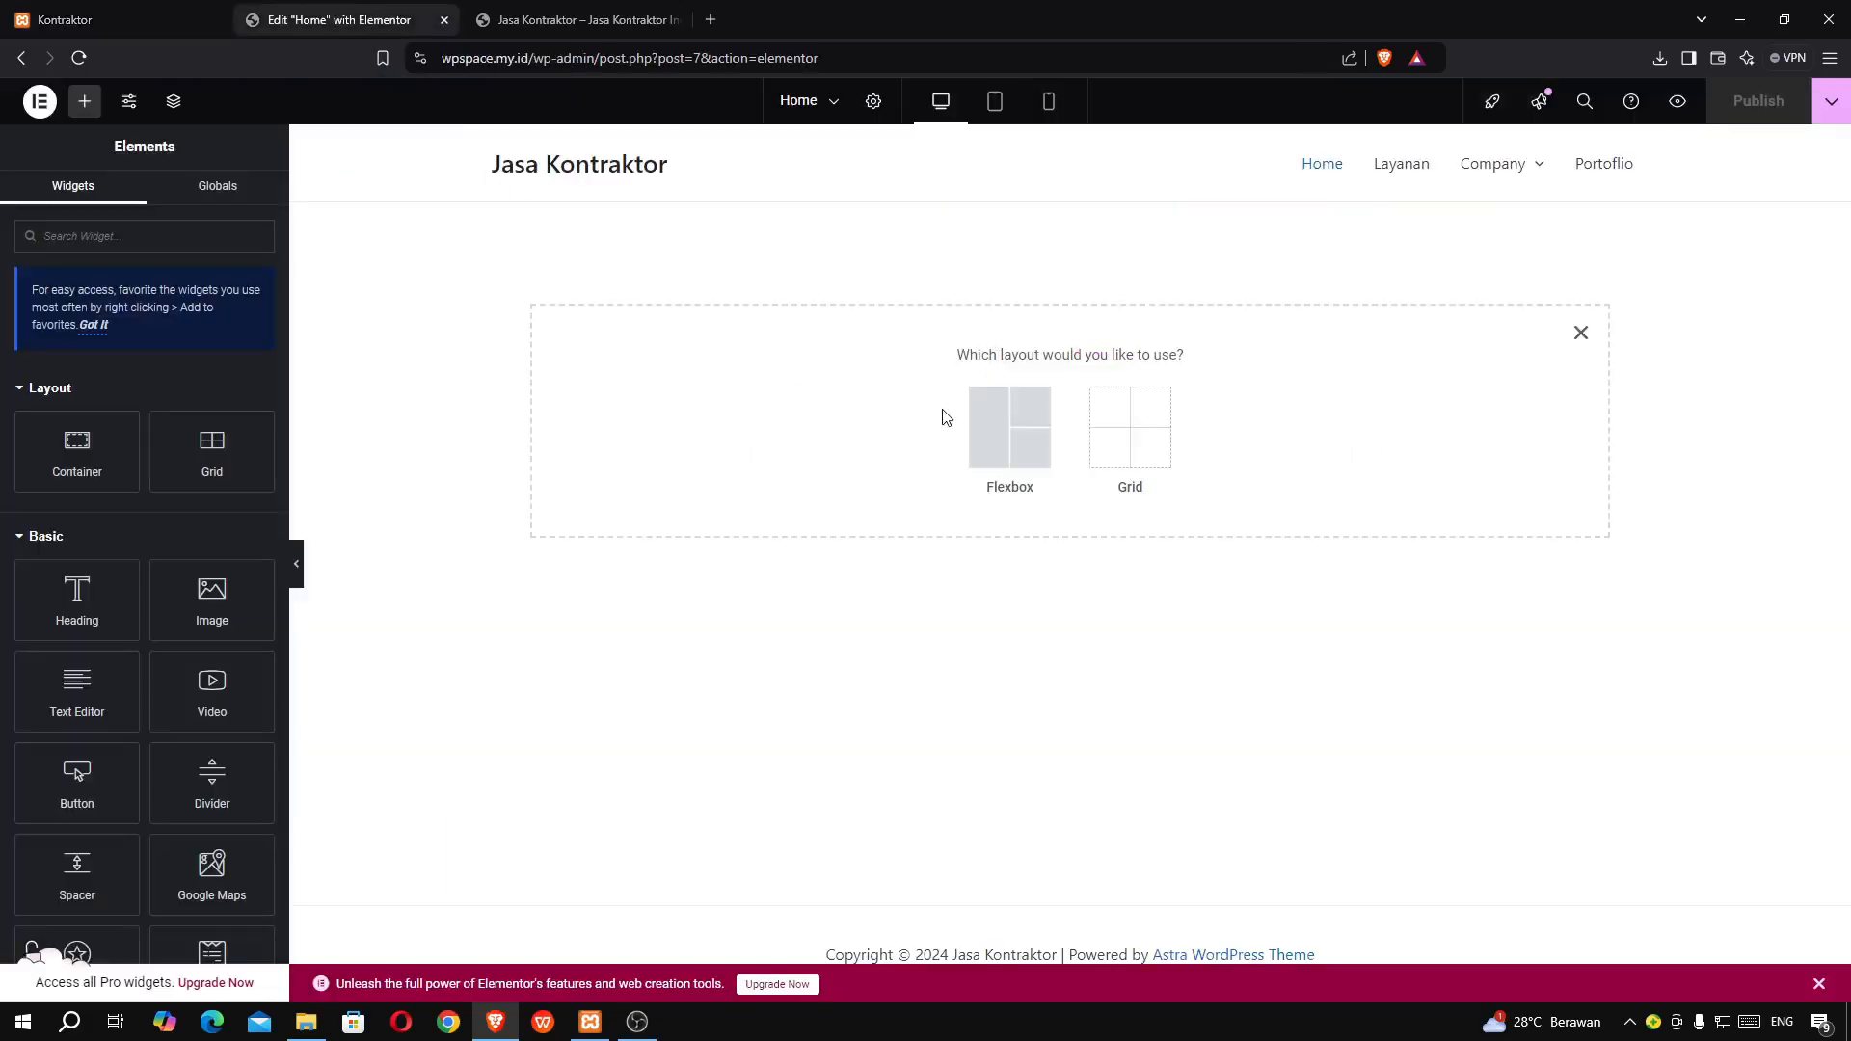
left_click(991, 428)
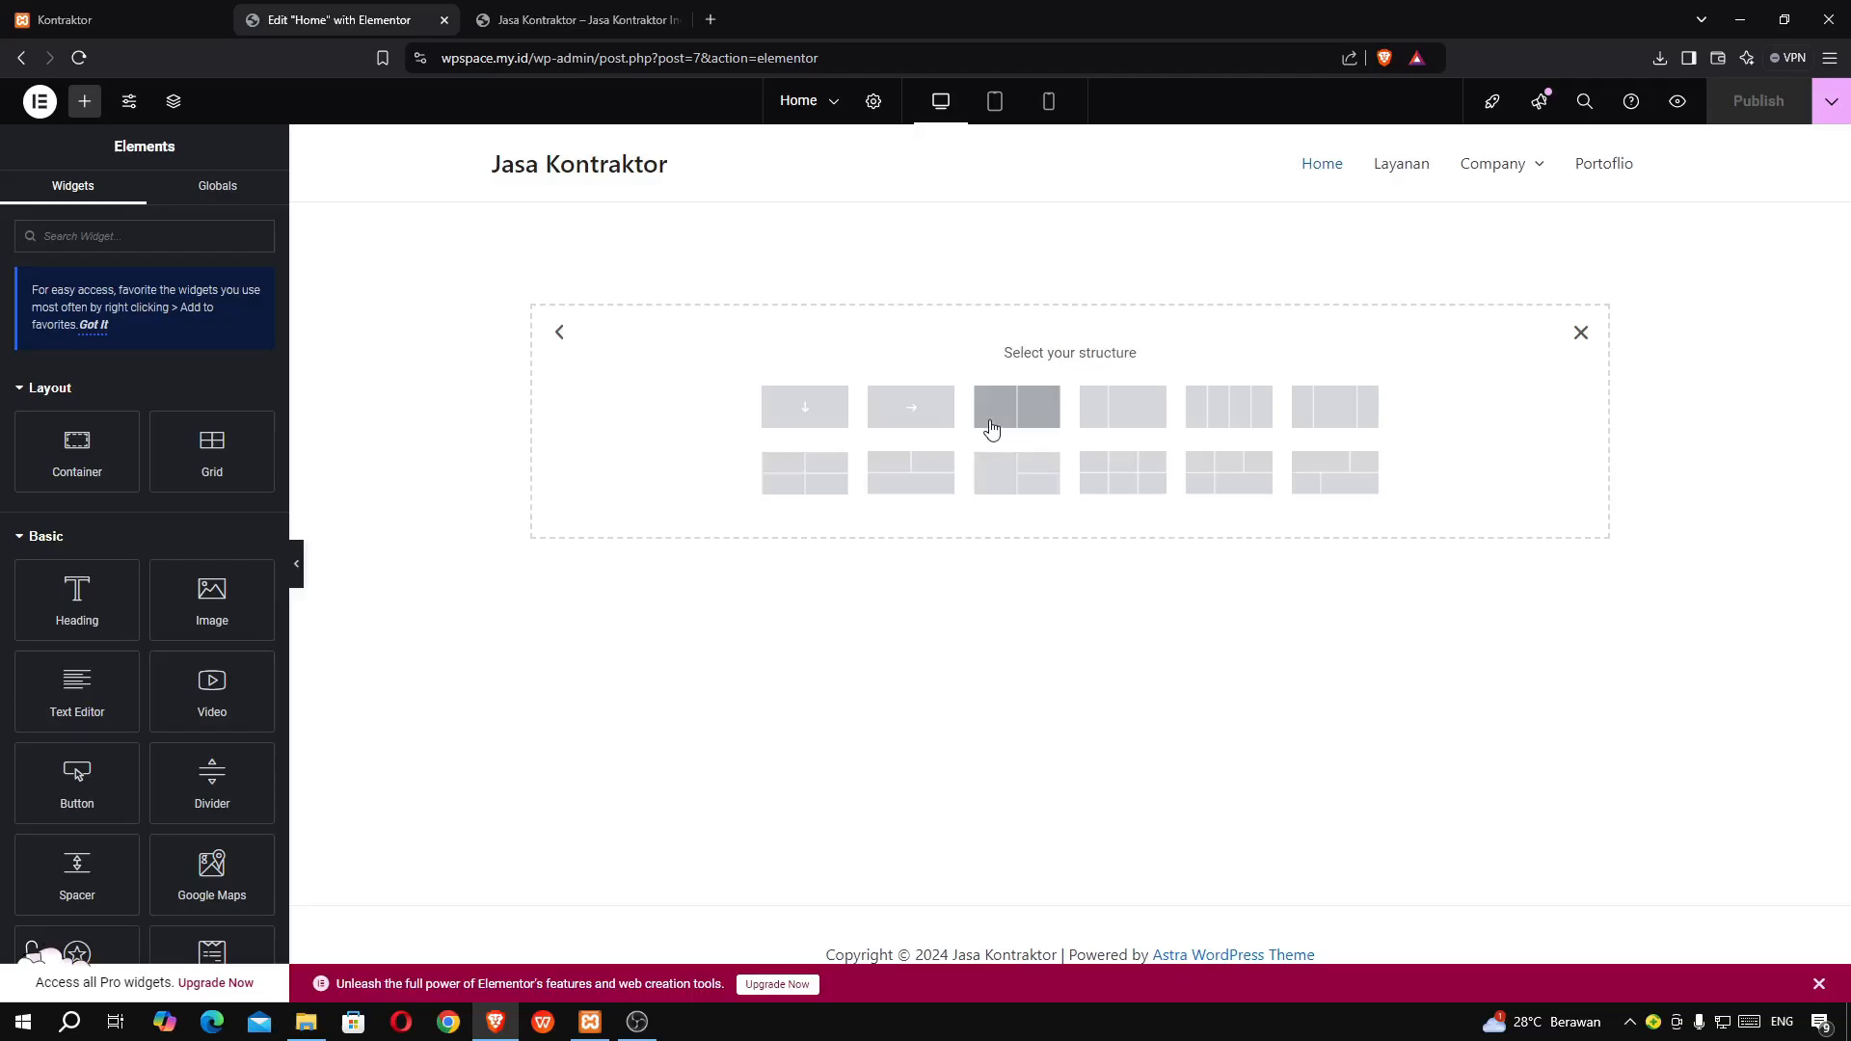
left_click(834, 414)
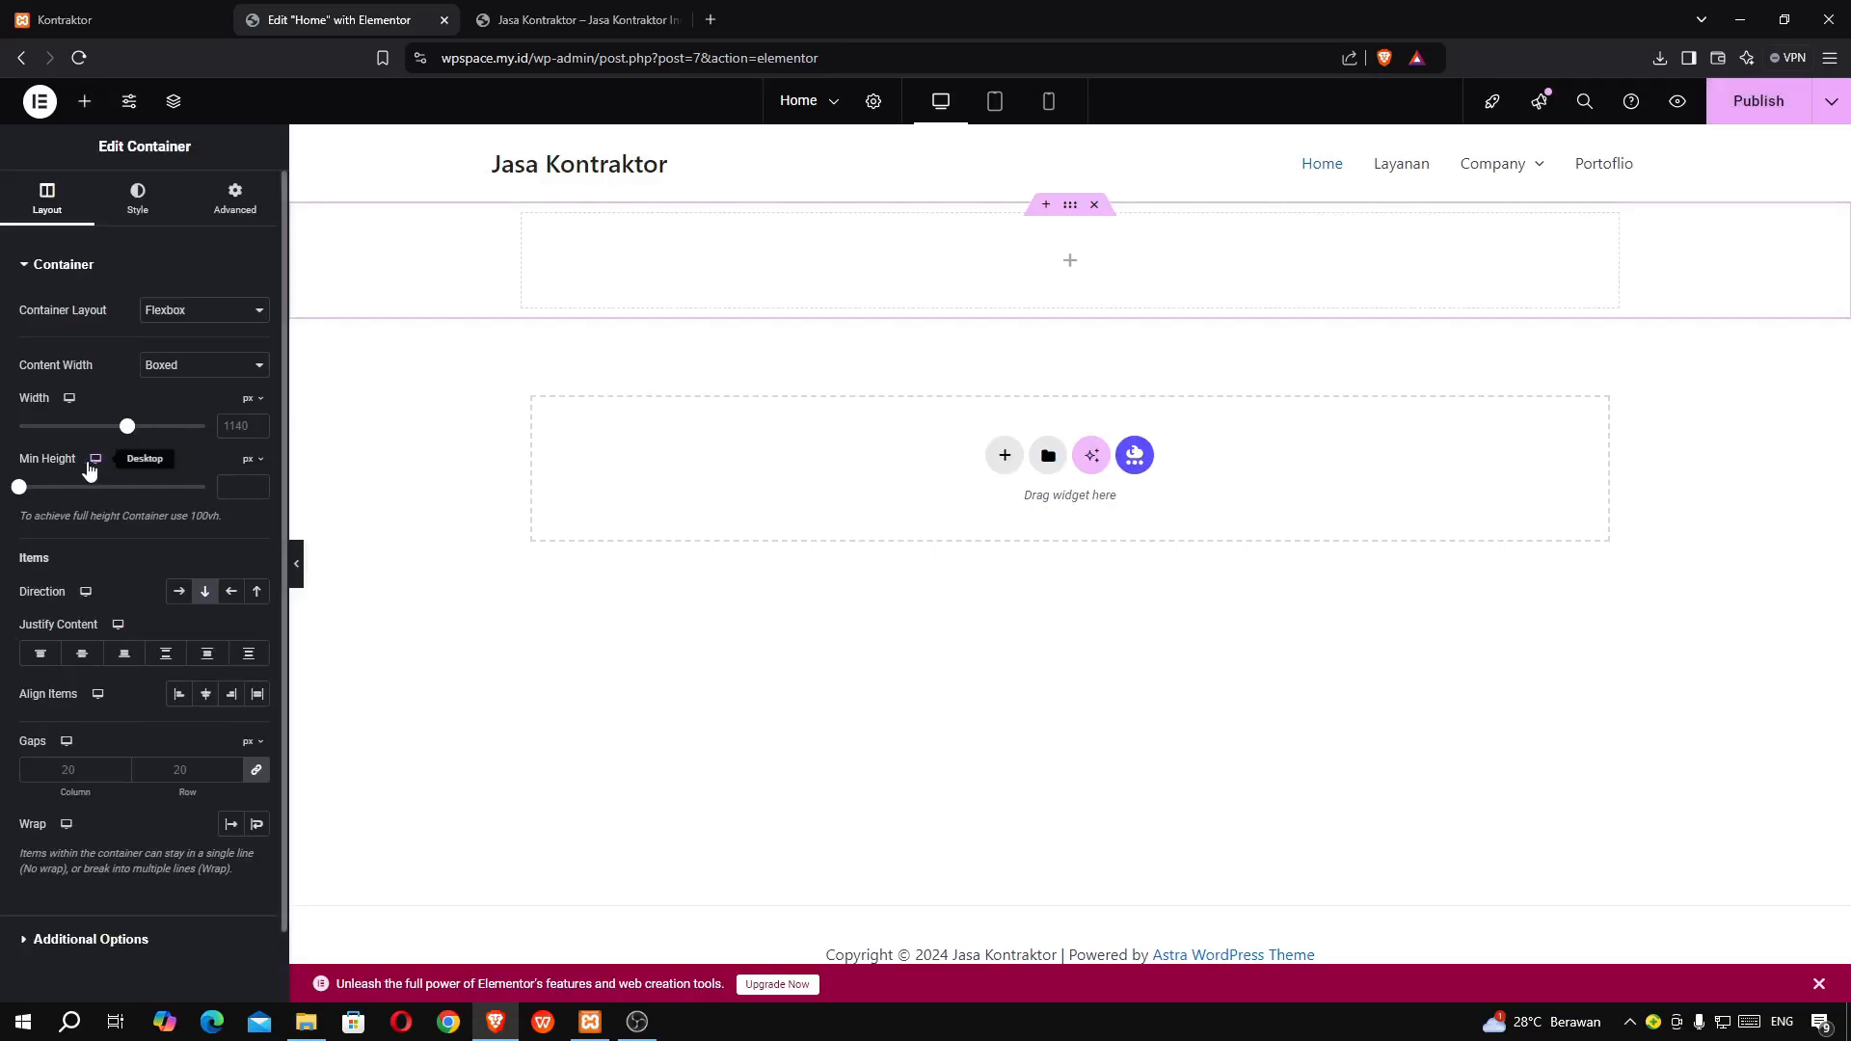
- Set the container's minimum height to 65 vh and dismiss the Elementor upgrade banner
left_click(245, 463)
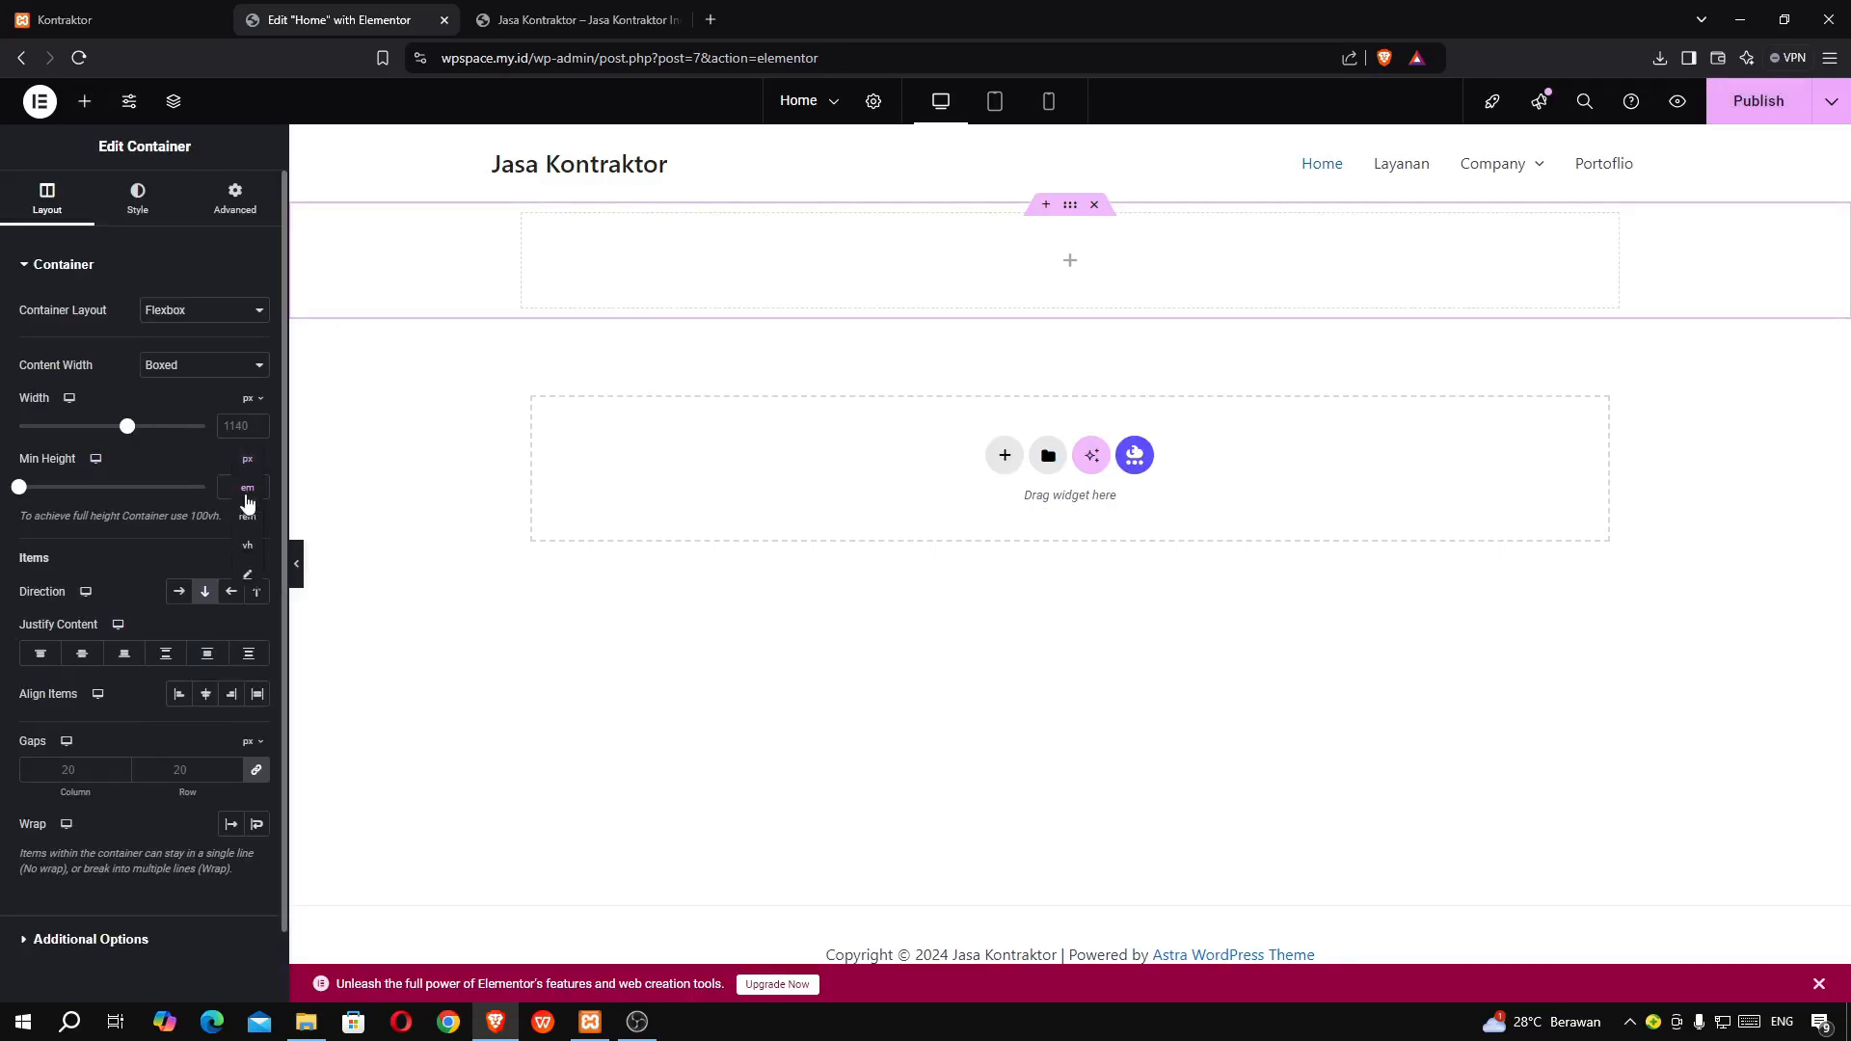
left_click(248, 547)
type("65")
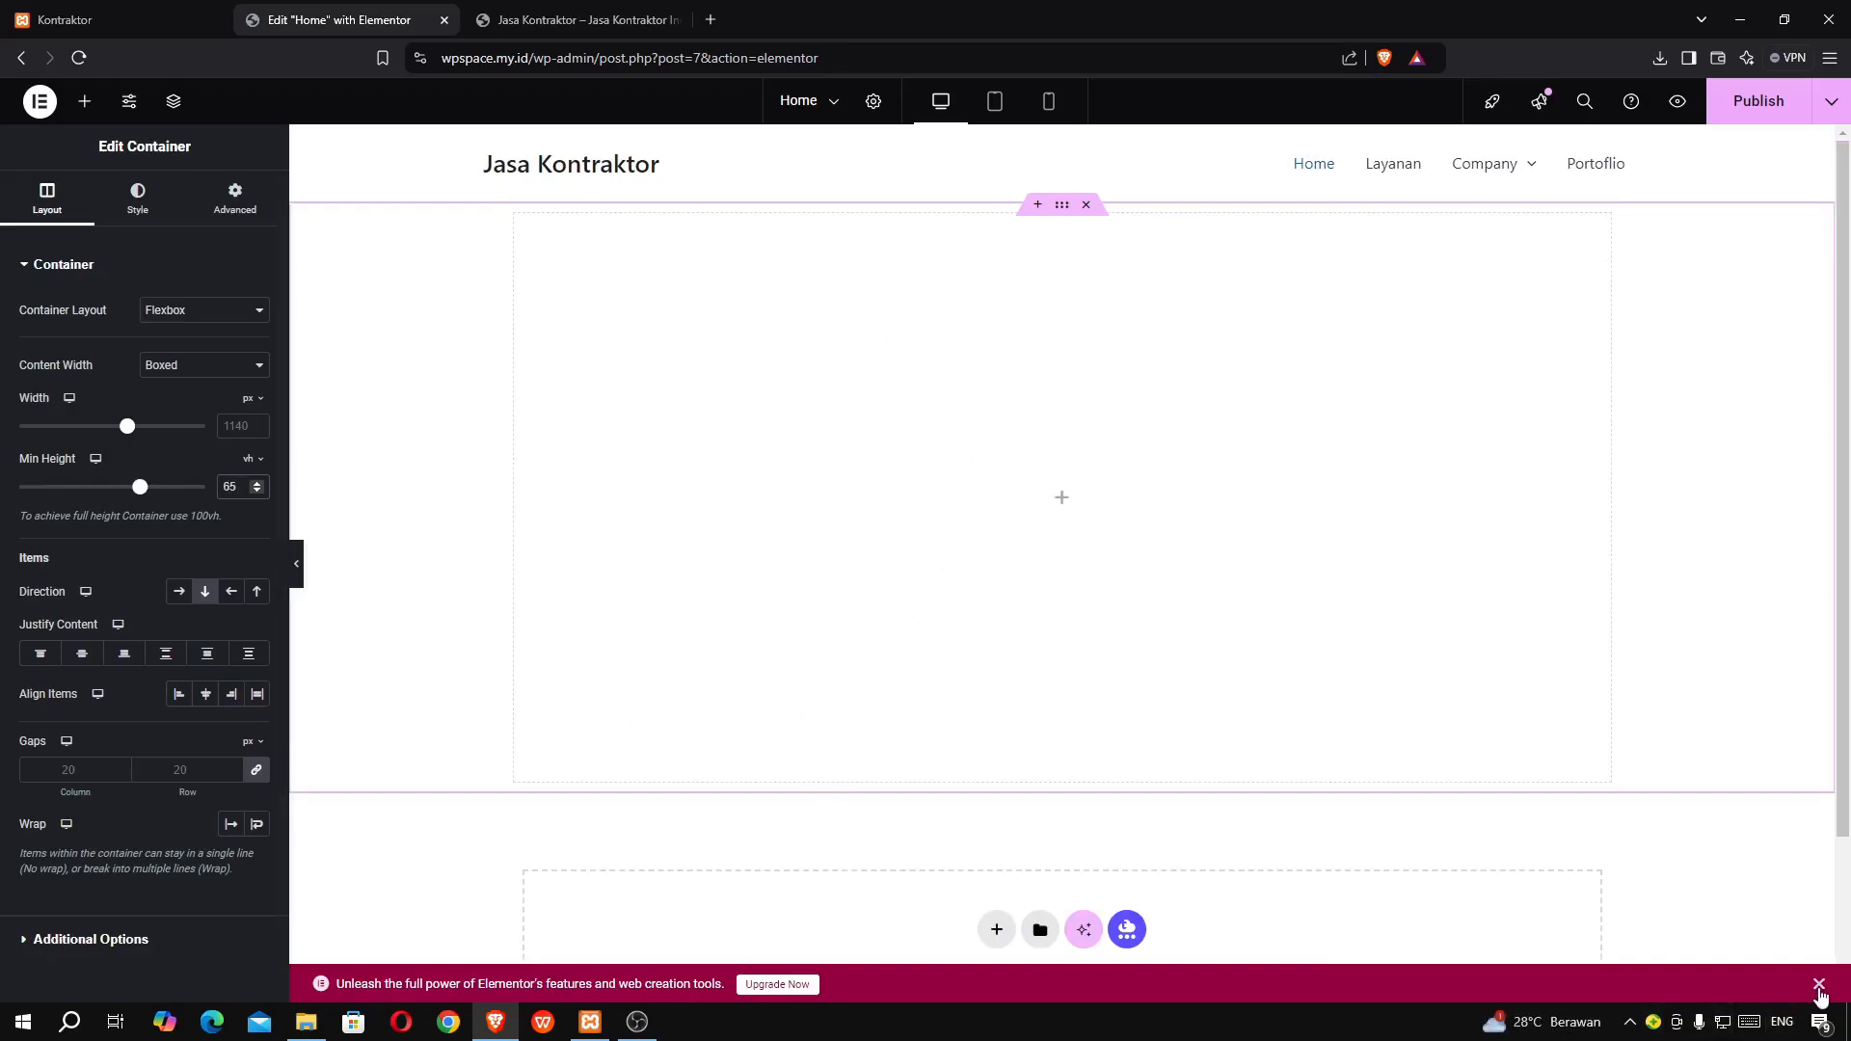
left_click(1817, 986)
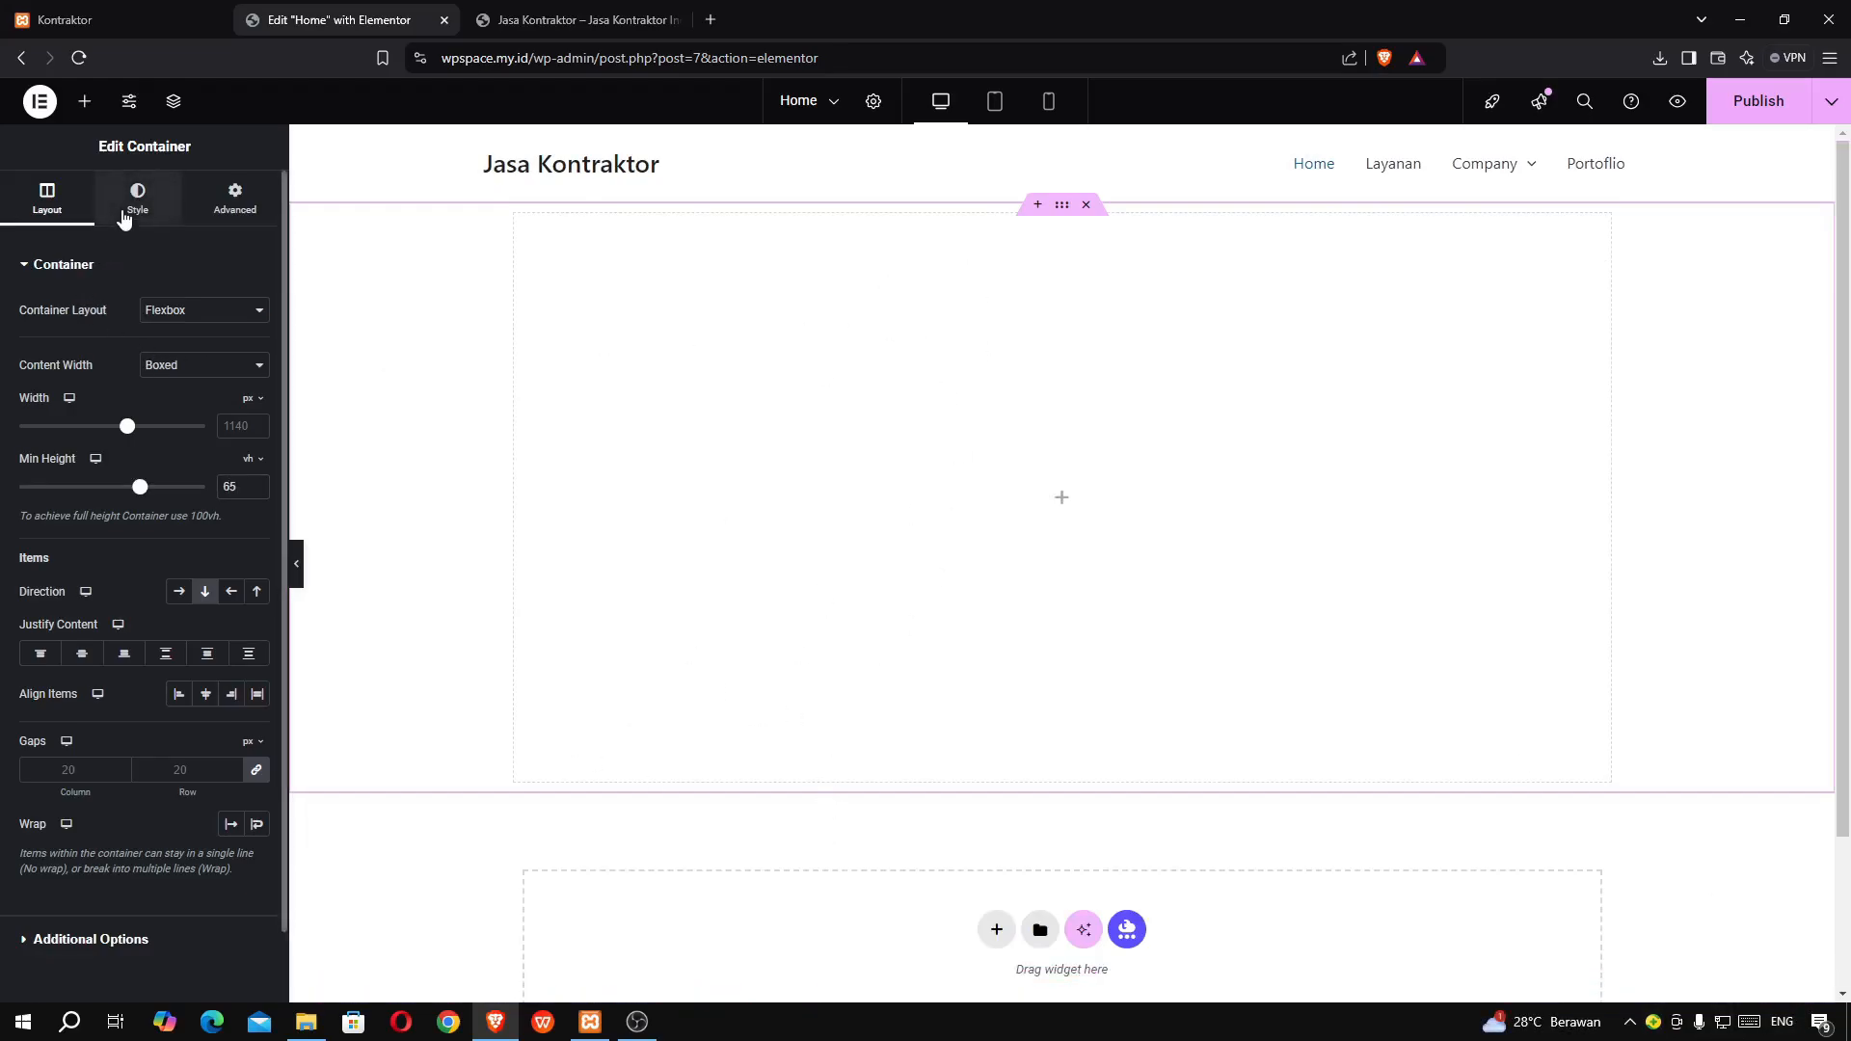
- Give the container a classic background with the excavator image accuracy-2739190_1920-1.jpg from the media library and dismiss the Image Optimizer suggestion
left_click(136, 199)
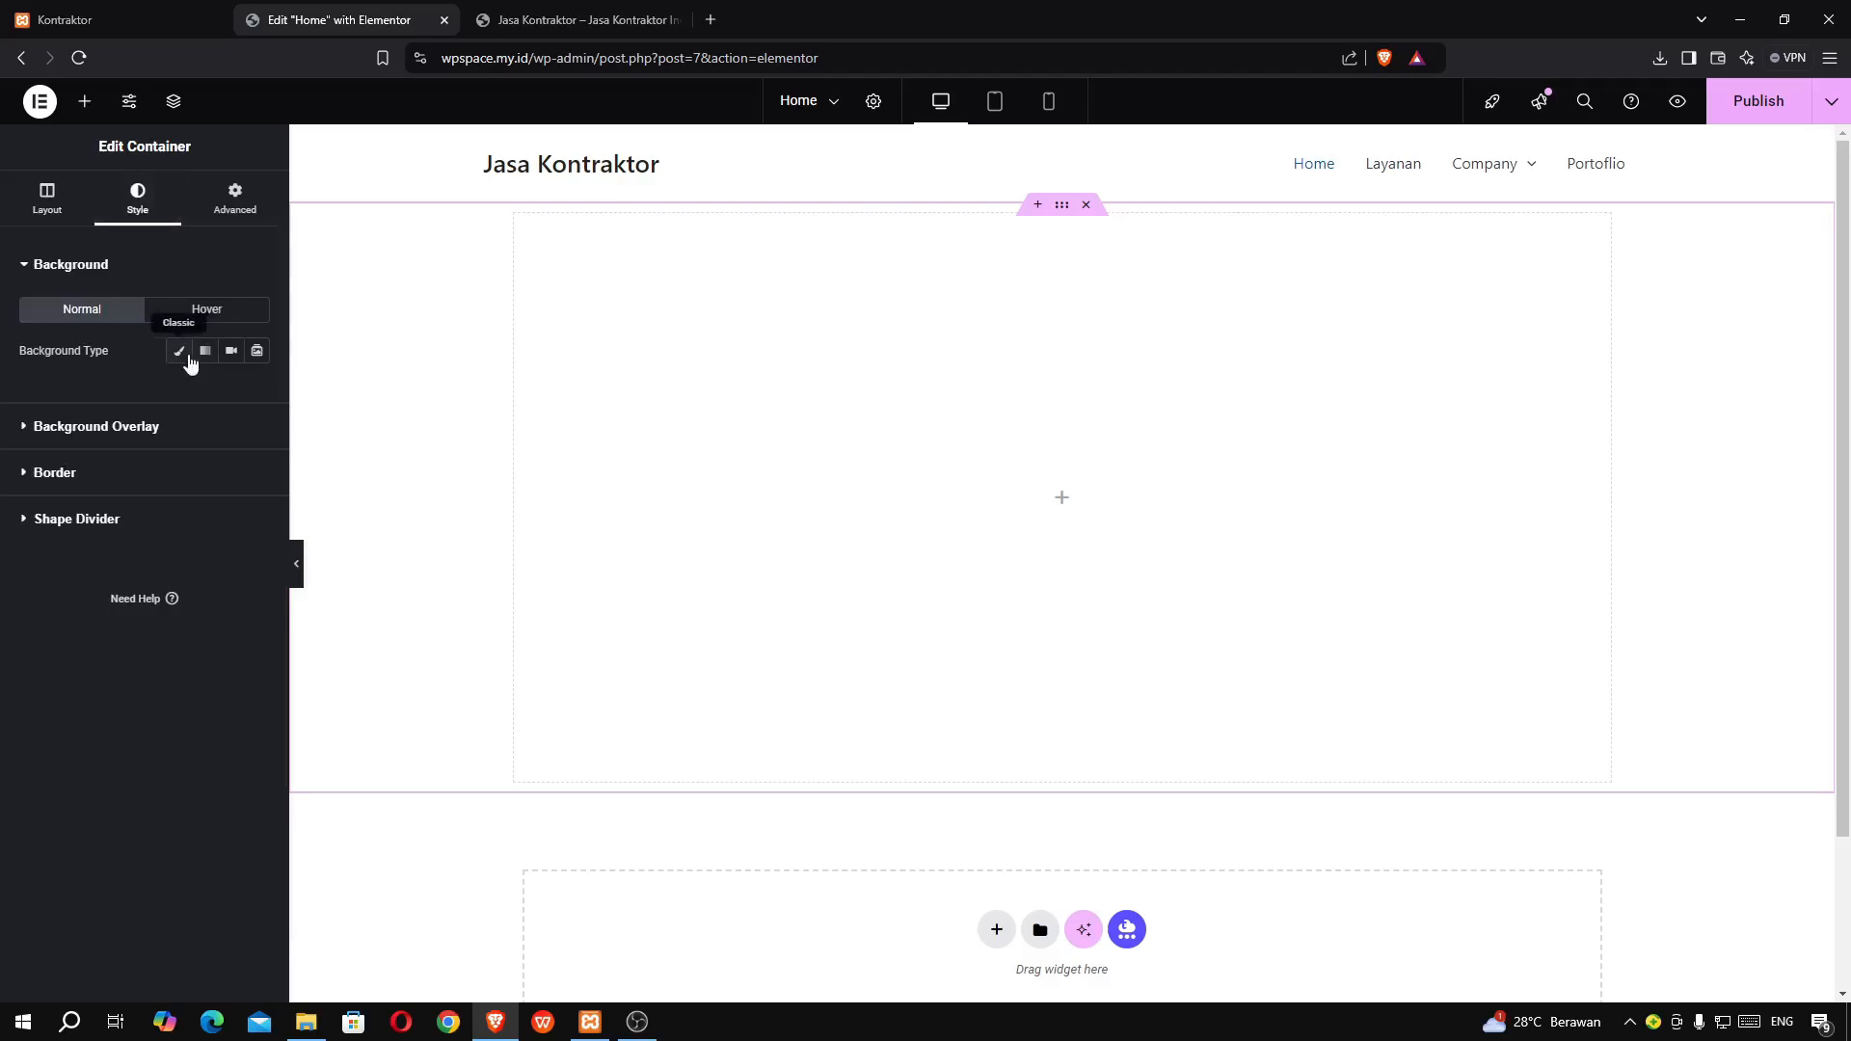
left_click(180, 355)
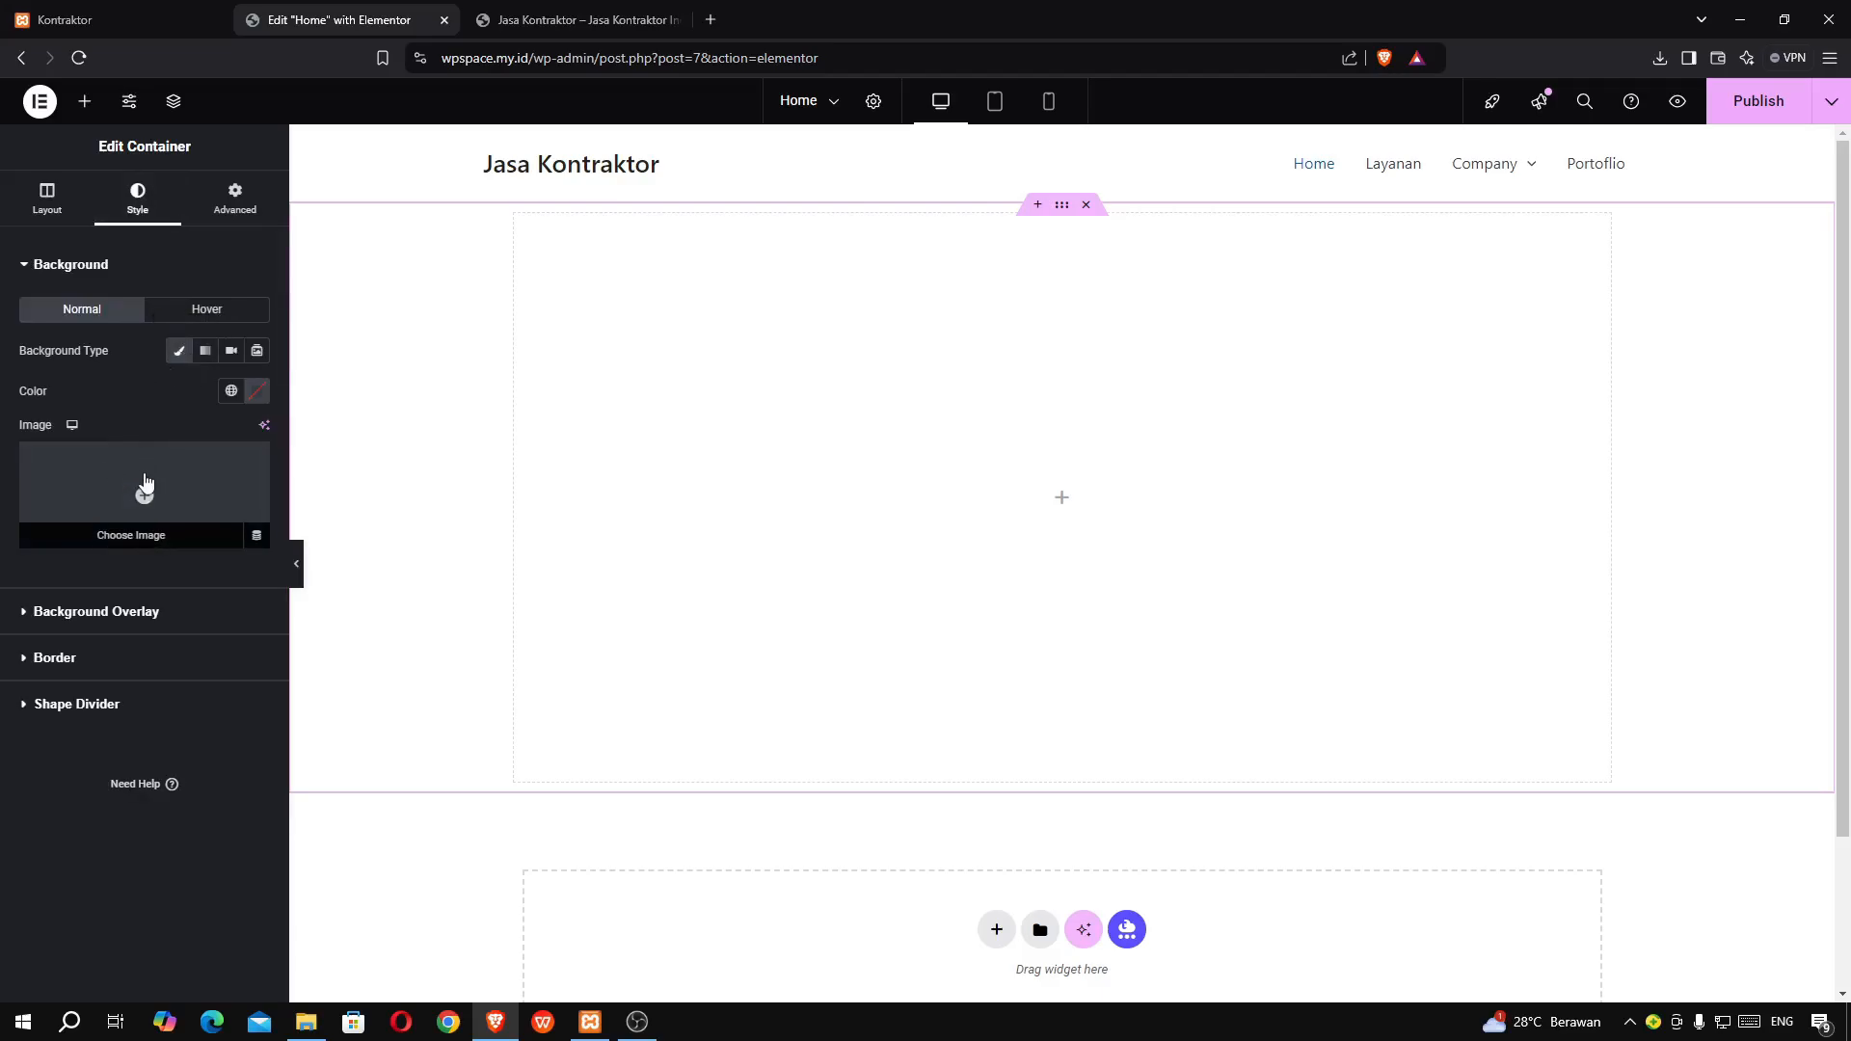
left_click(127, 489)
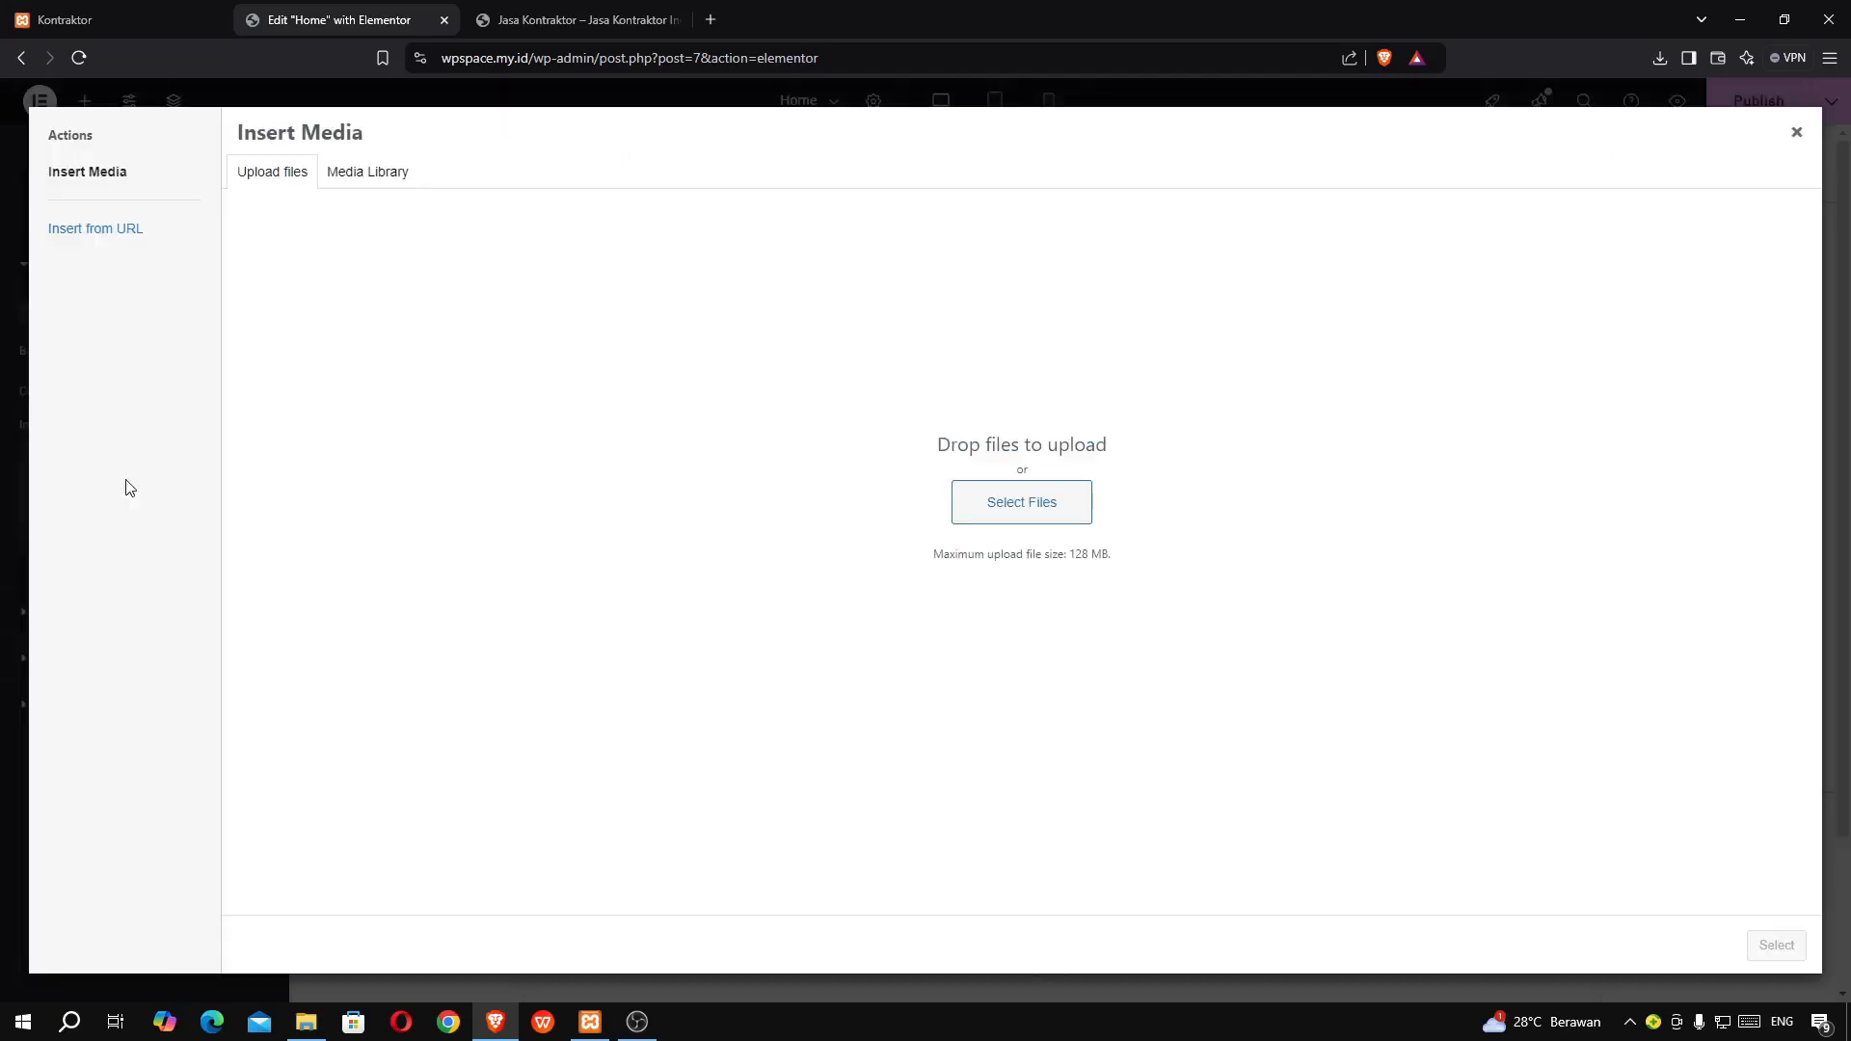
left_click(345, 179)
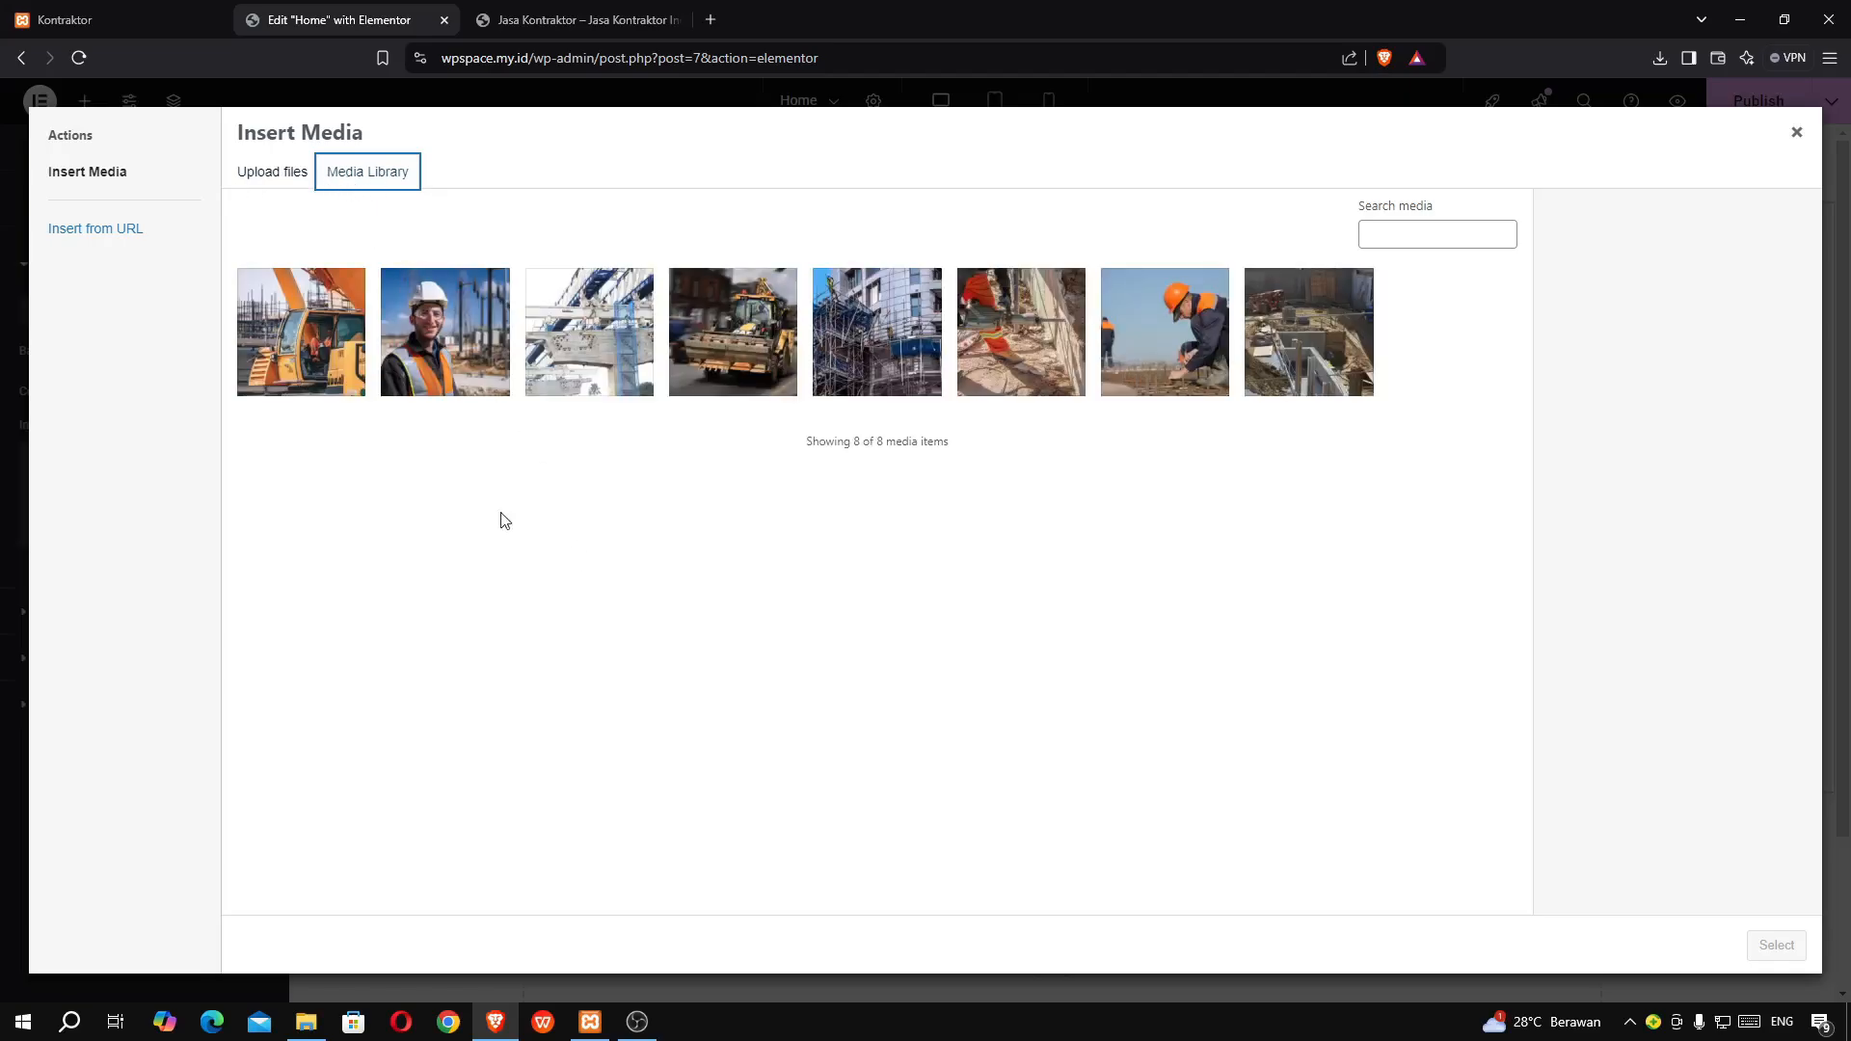
left_click(326, 390)
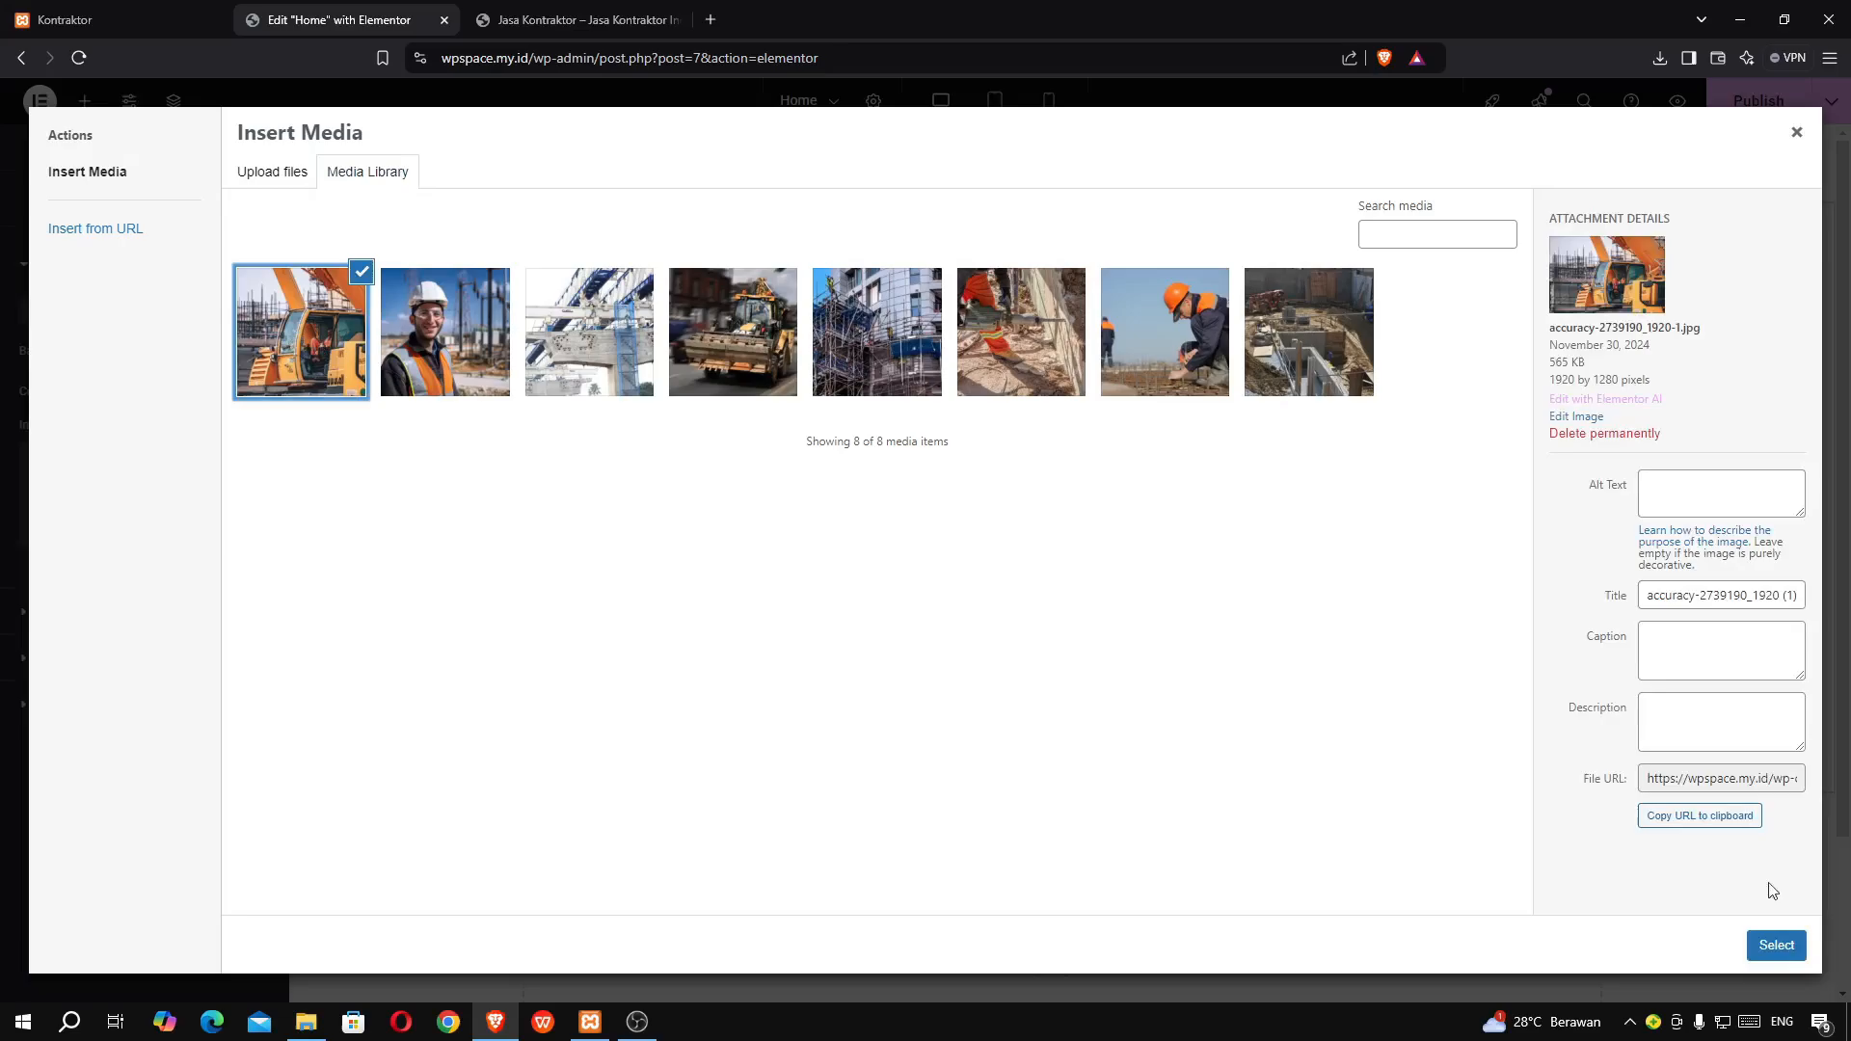
left_click(1775, 945)
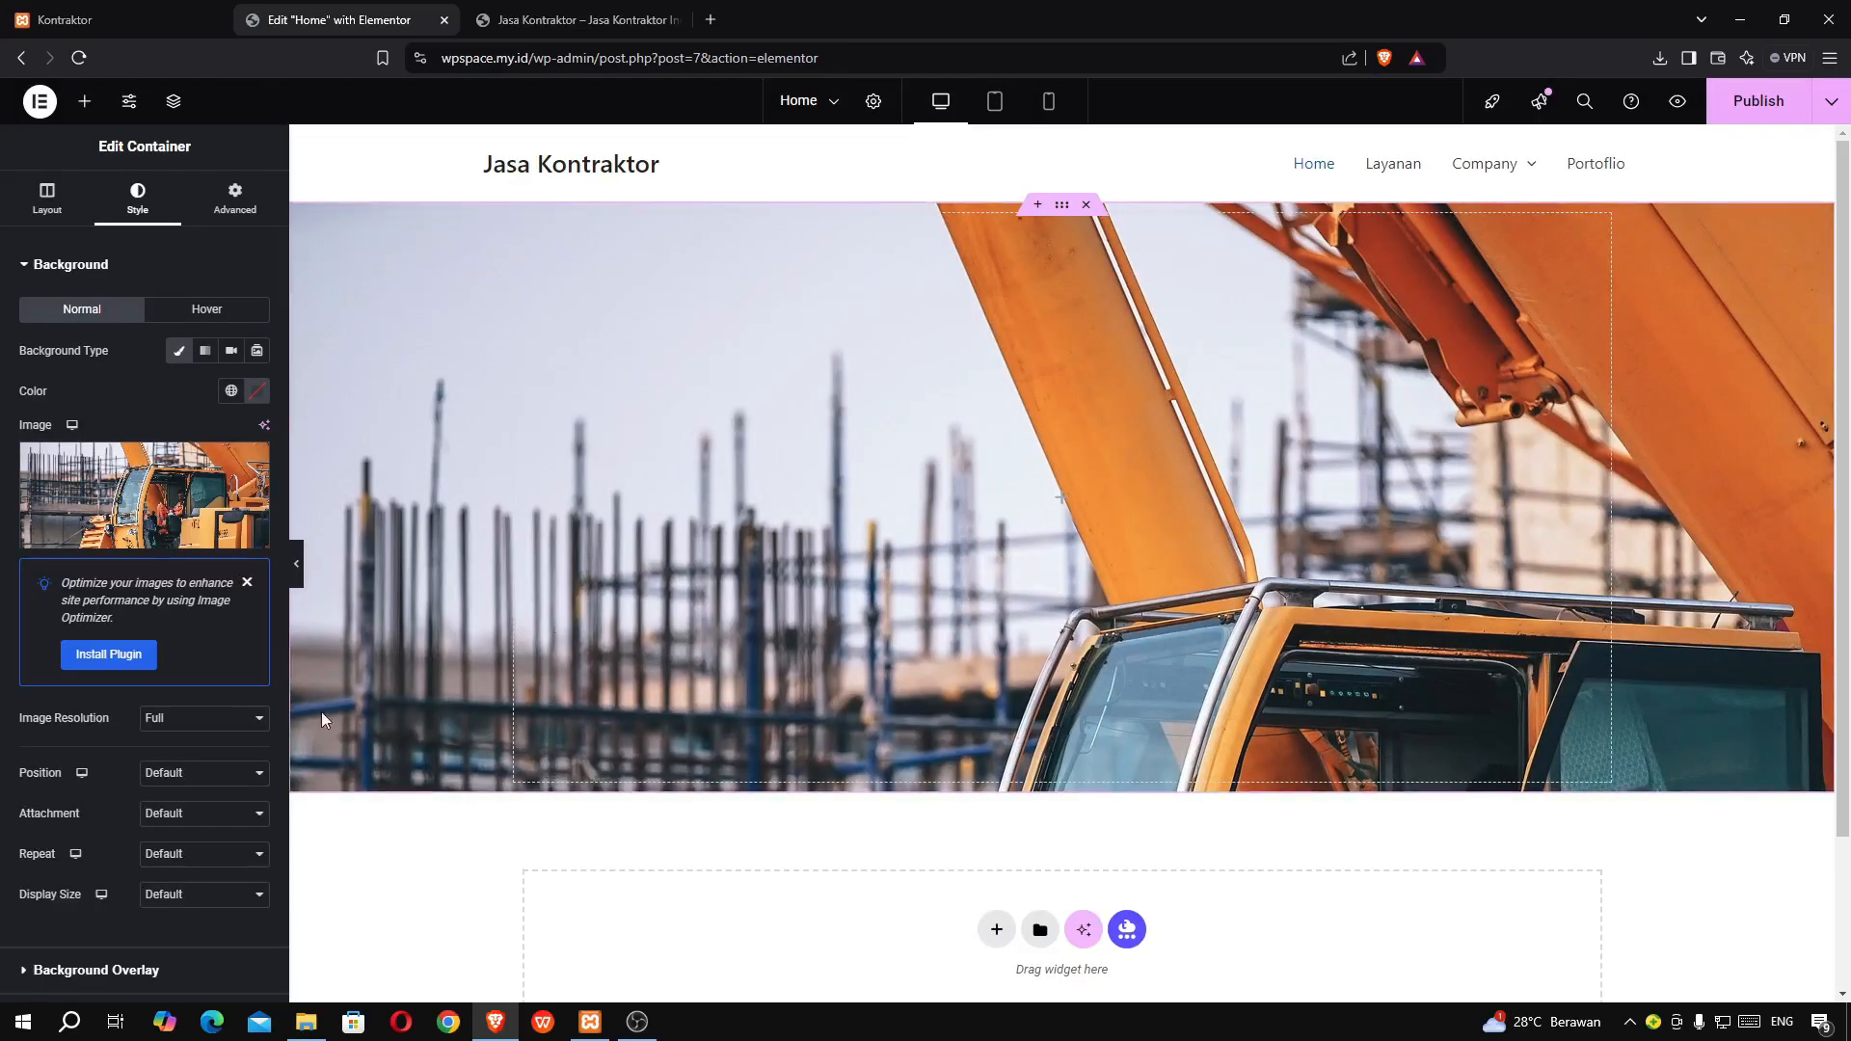
scroll(323, 720, "down", 1)
left_click(247, 582)
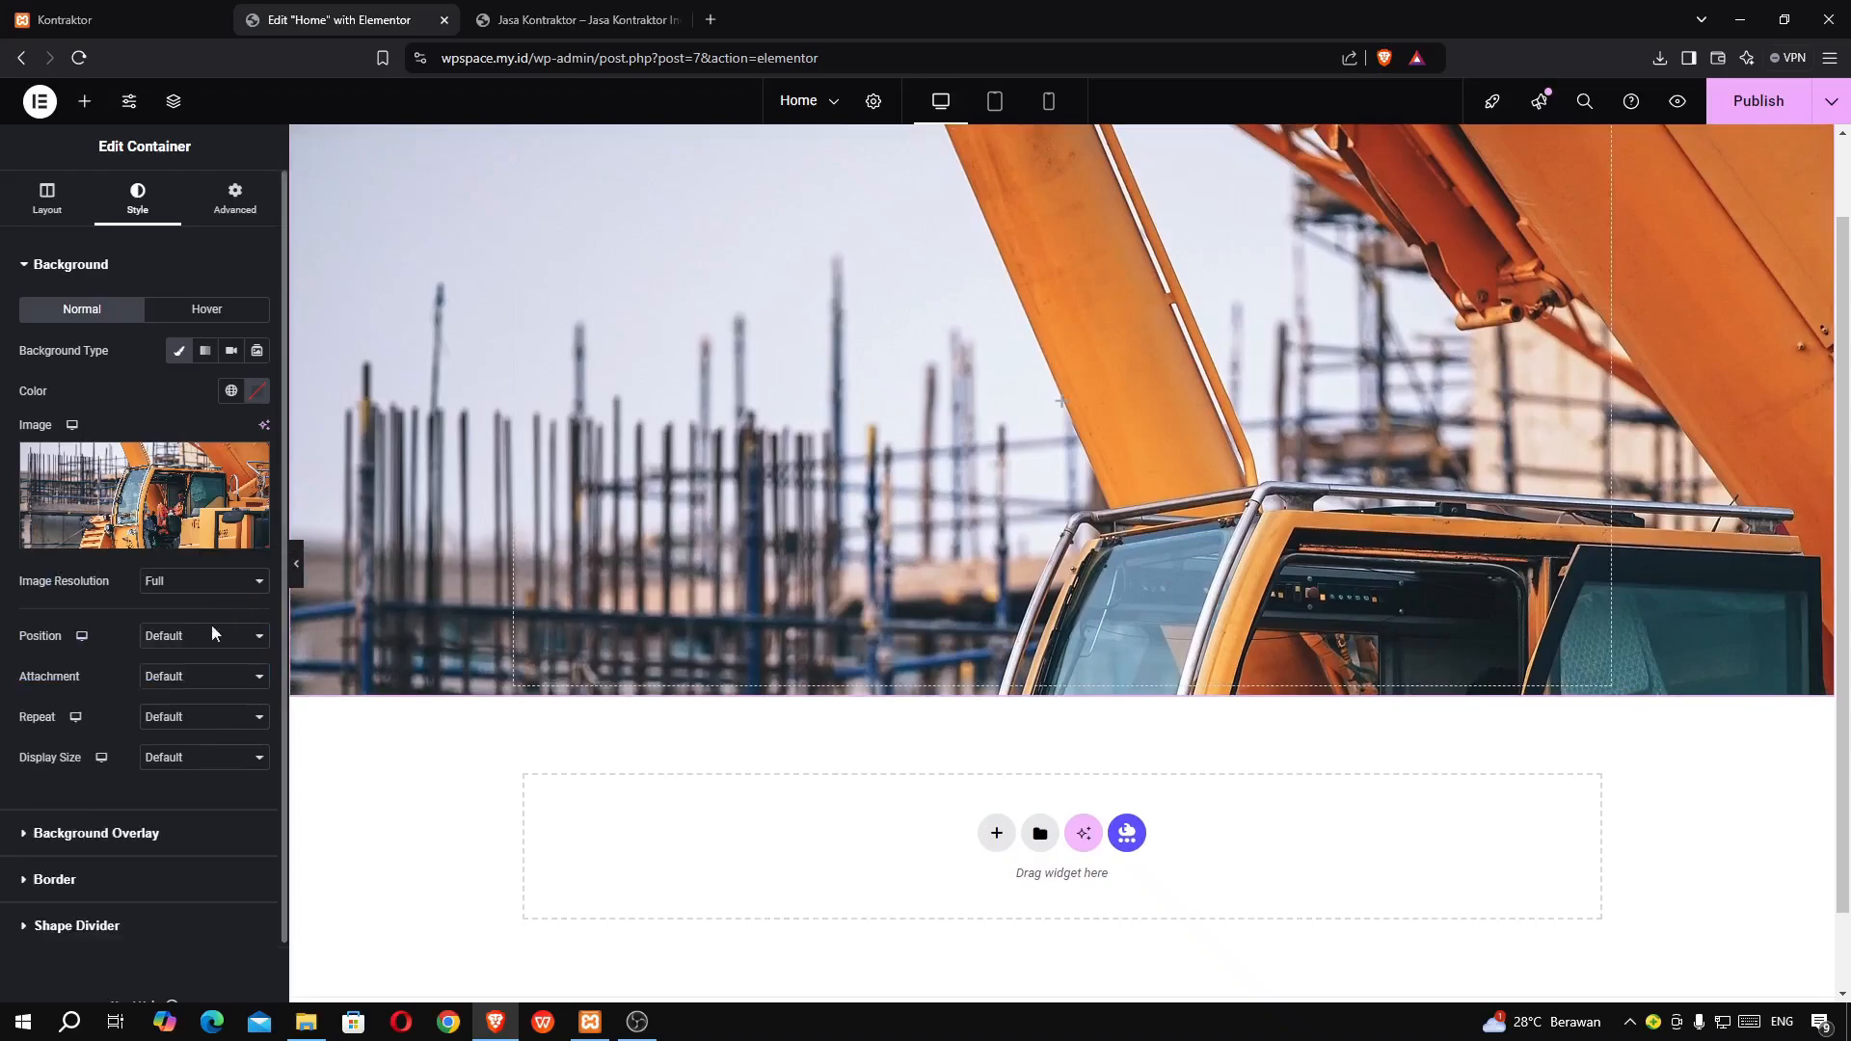
- Set the background image's display size to Cover, repeat to No-repeat and position to Center Center
left_click(197, 768)
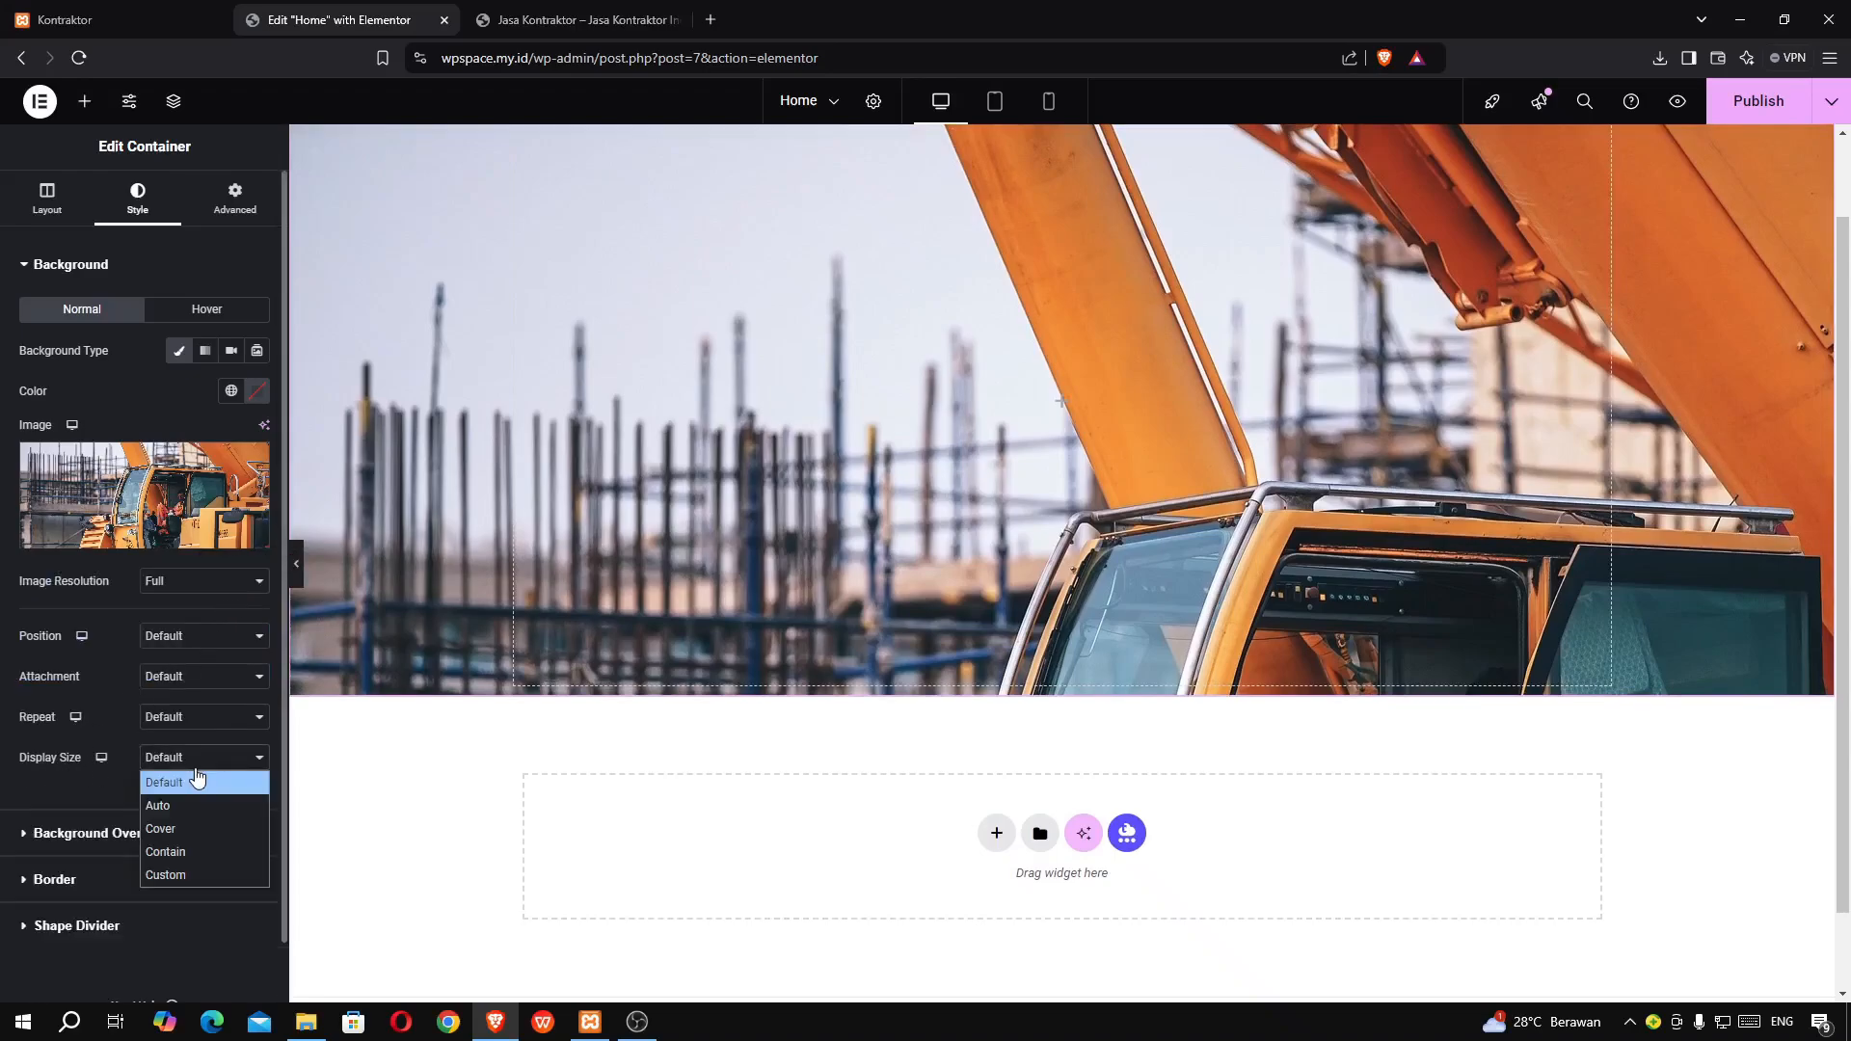
left_click(192, 841)
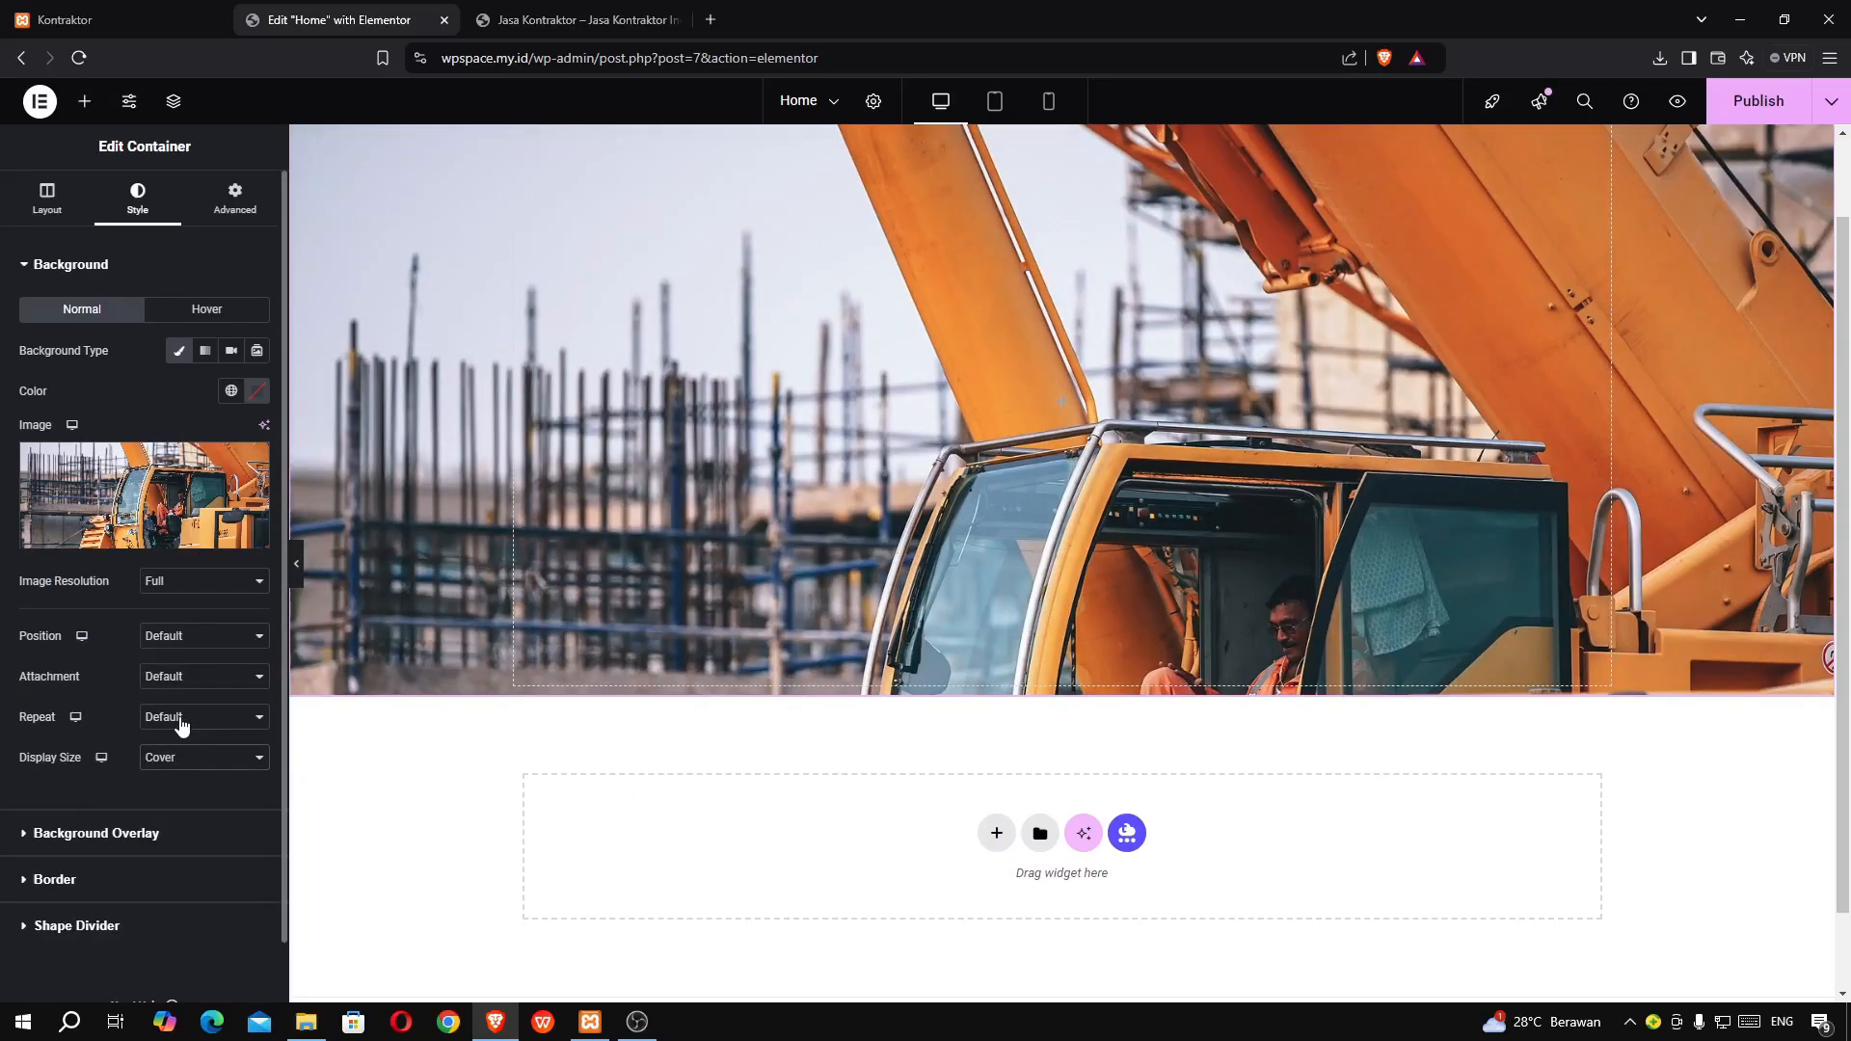
left_click(175, 717)
left_click(174, 766)
left_click(184, 639)
left_click(179, 683)
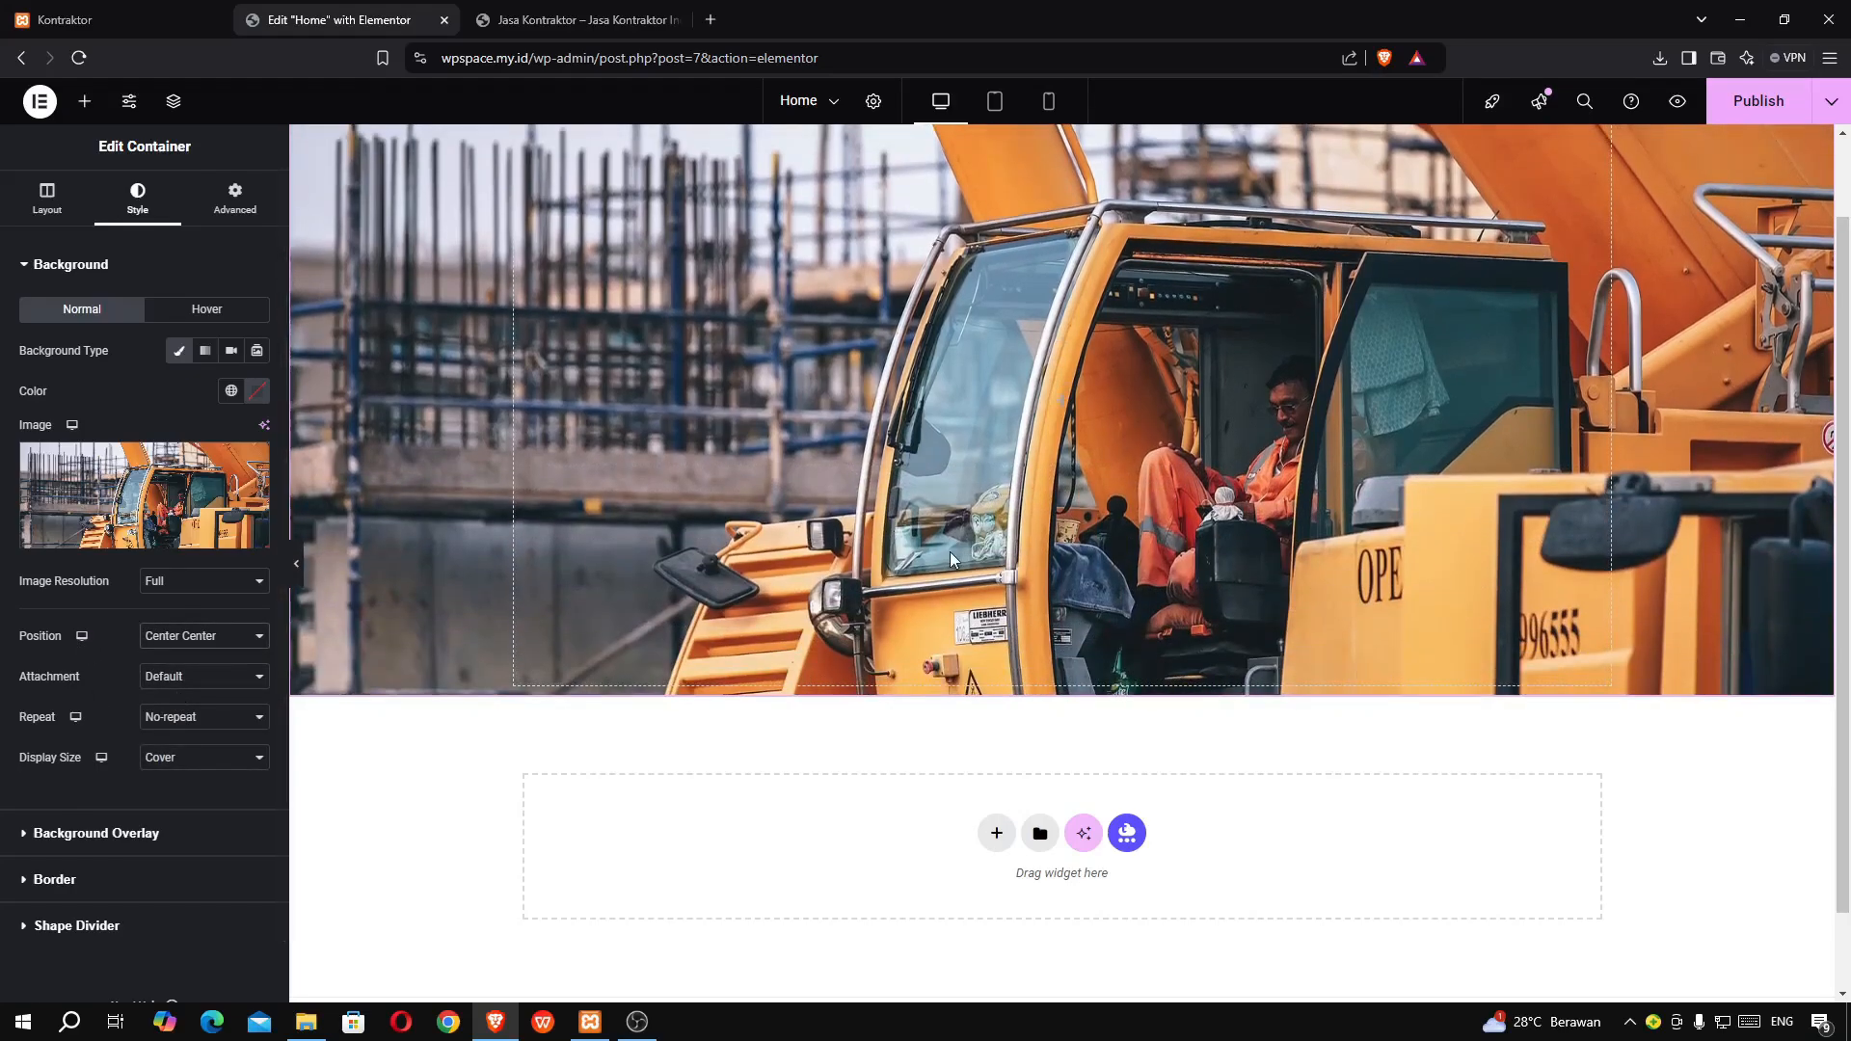
scroll(1006, 496, "up", 1)
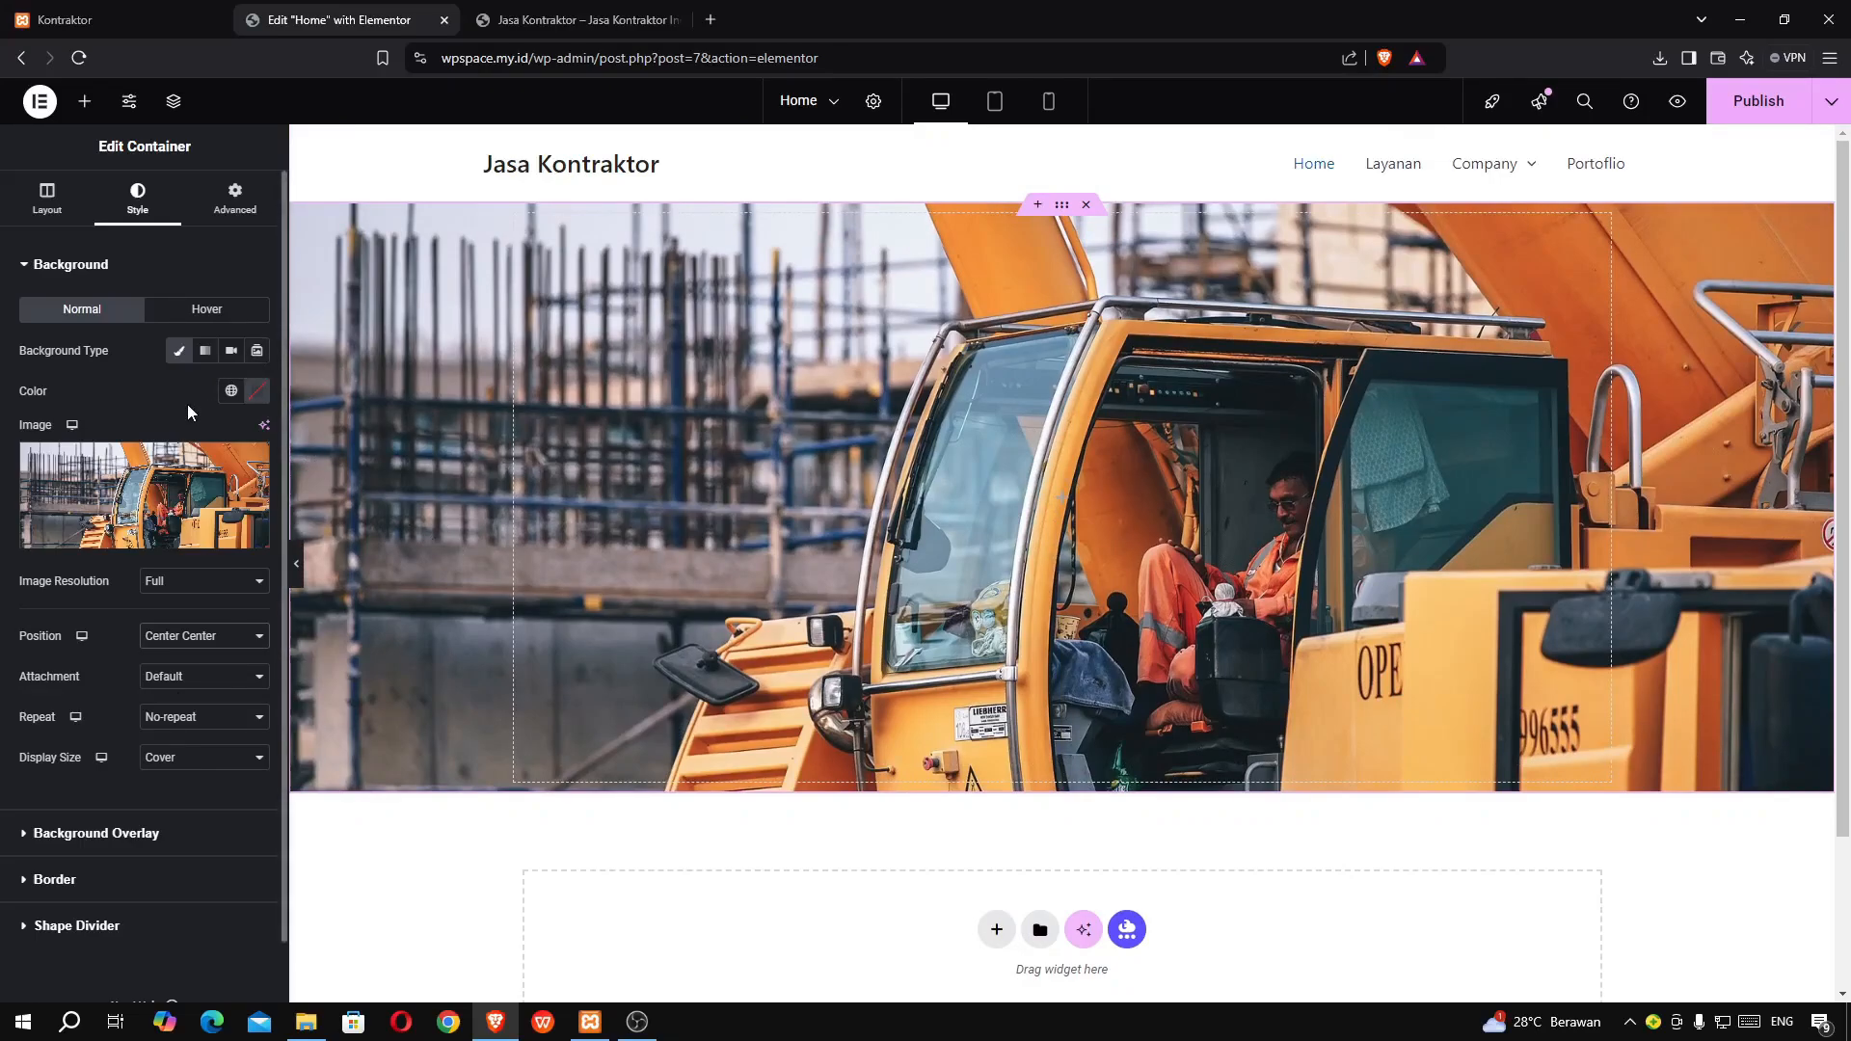
- Compare with the example homepage's hero and add a classic background overlay in black (#000000) to the container
left_click(44, 25)
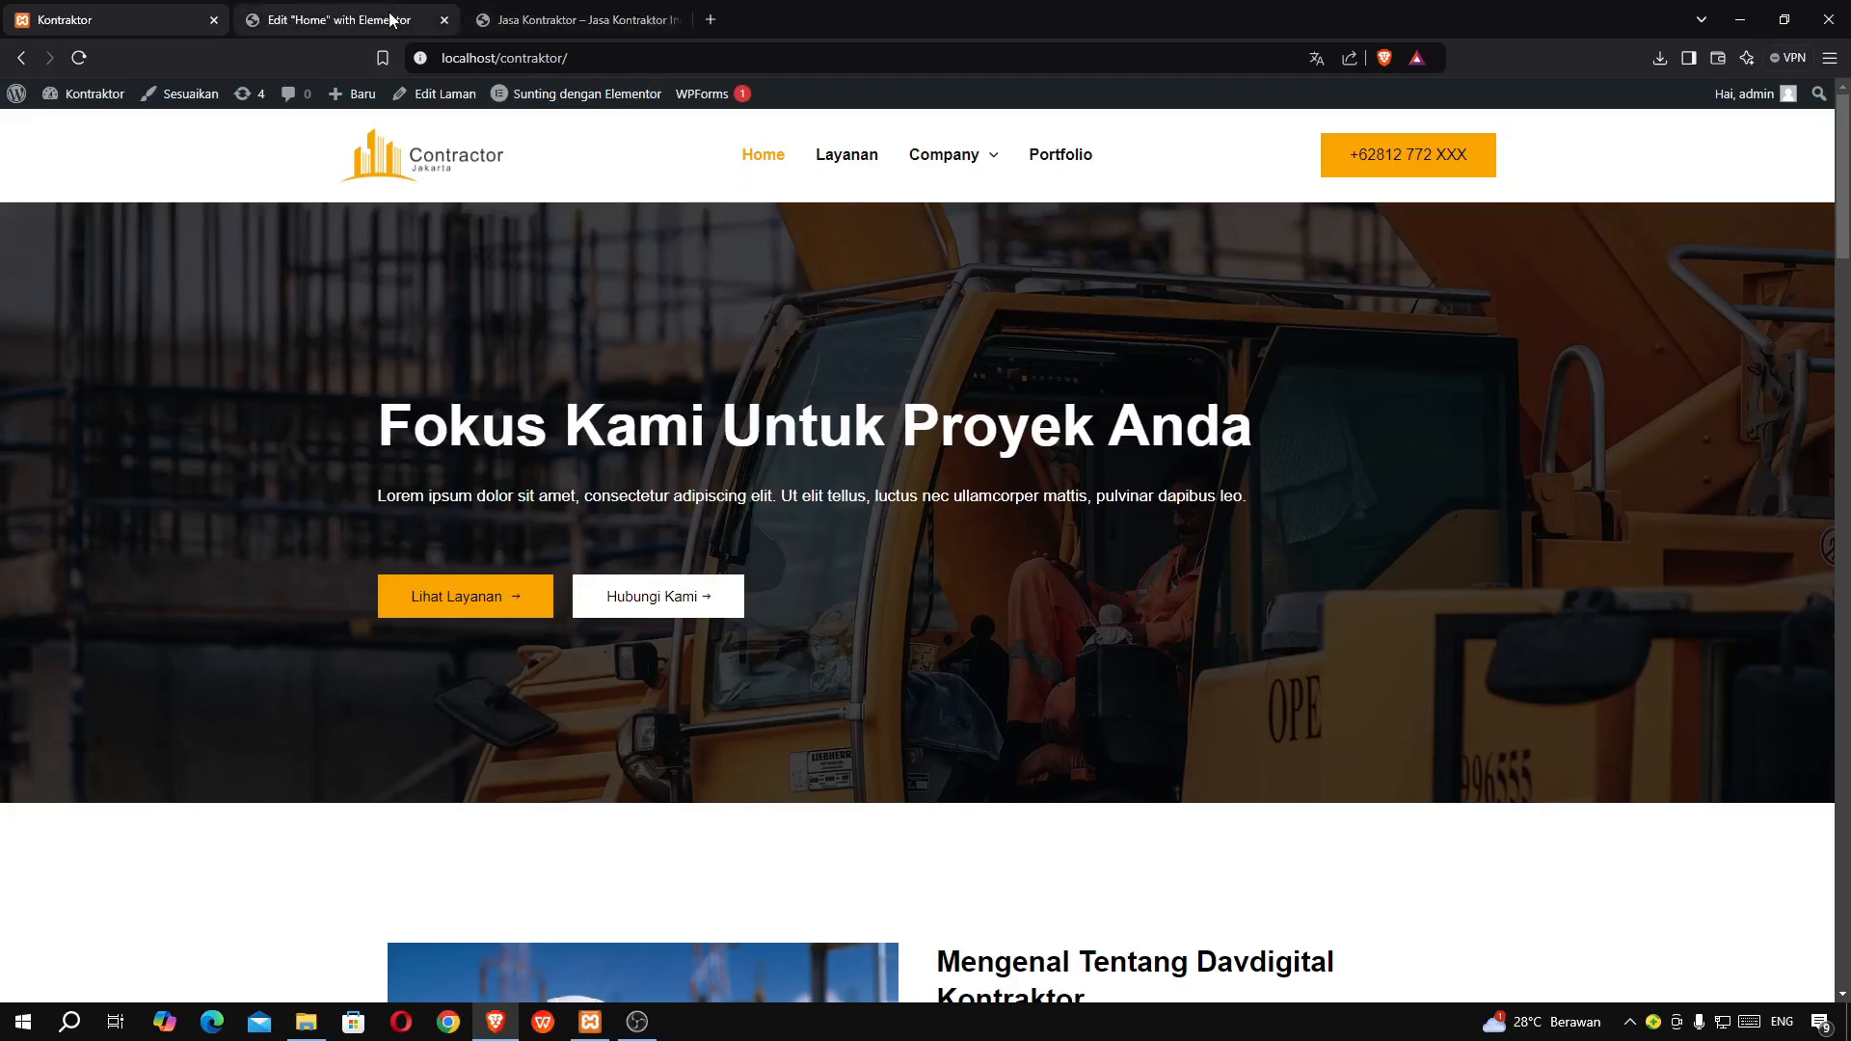
left_click(337, 19)
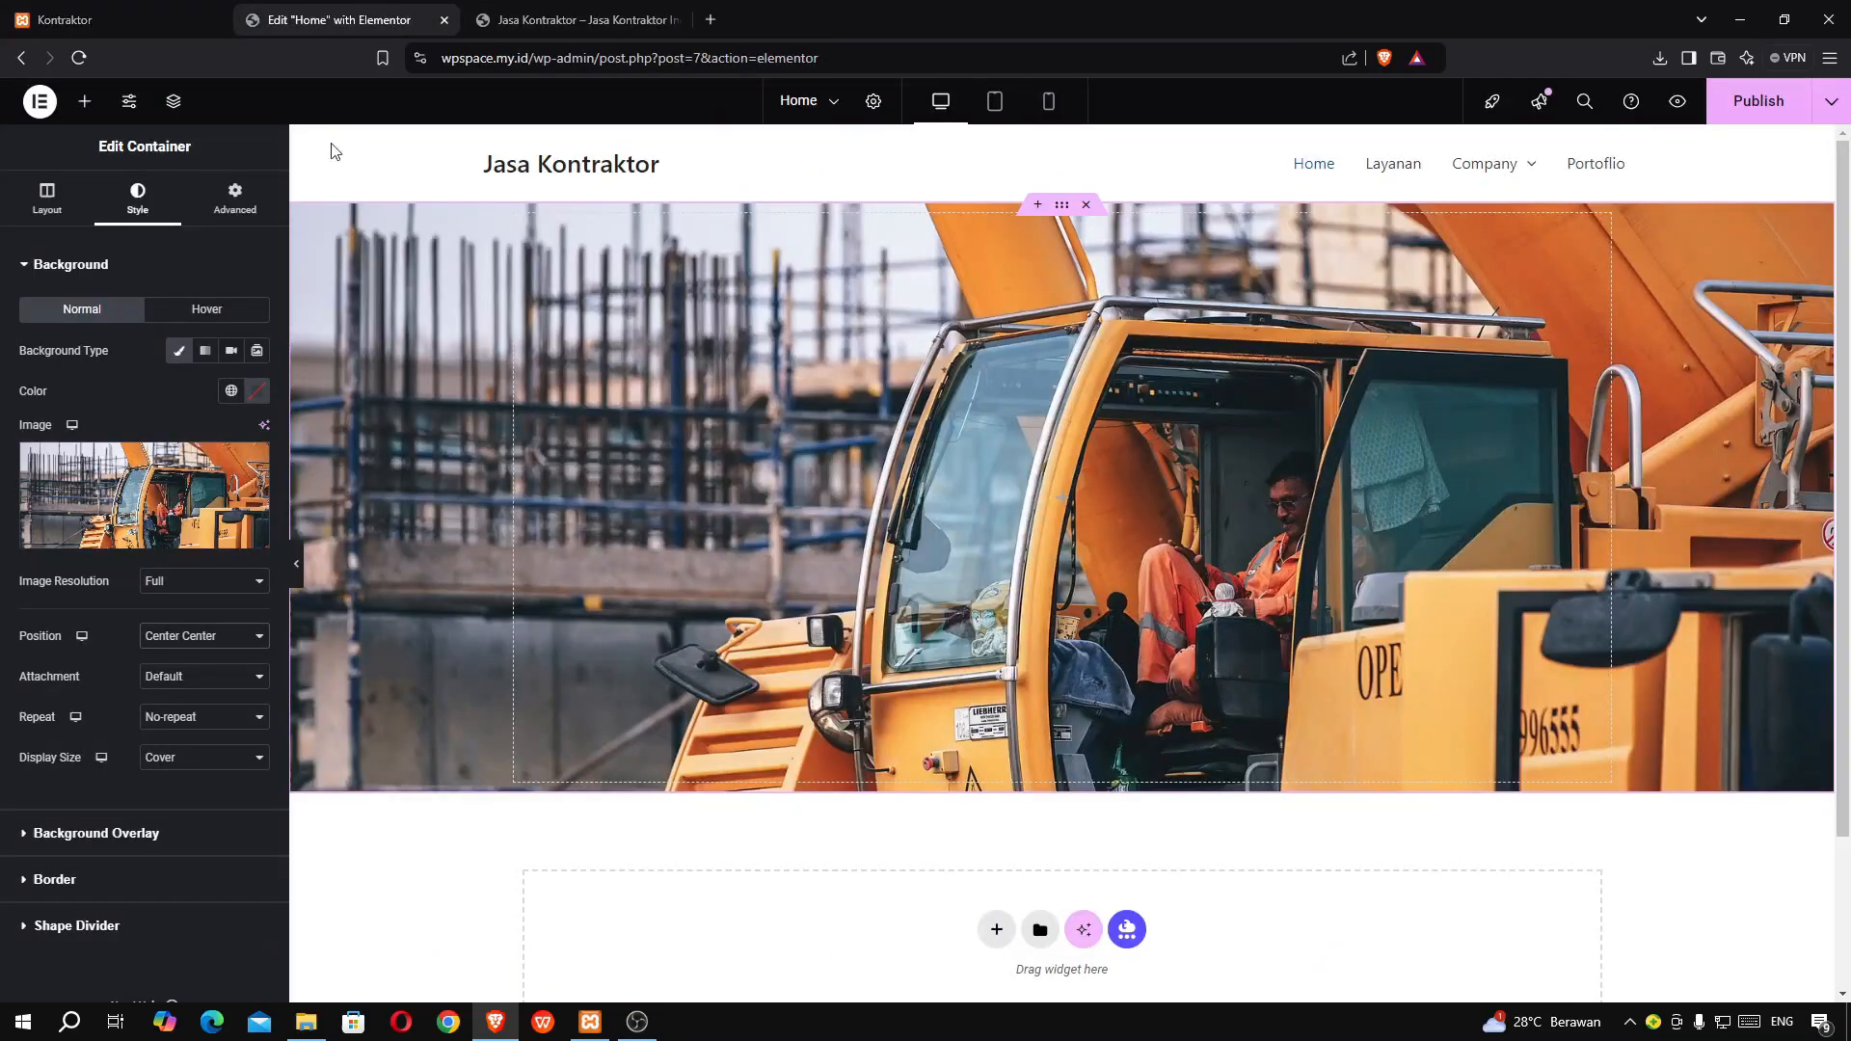
left_click(205, 819)
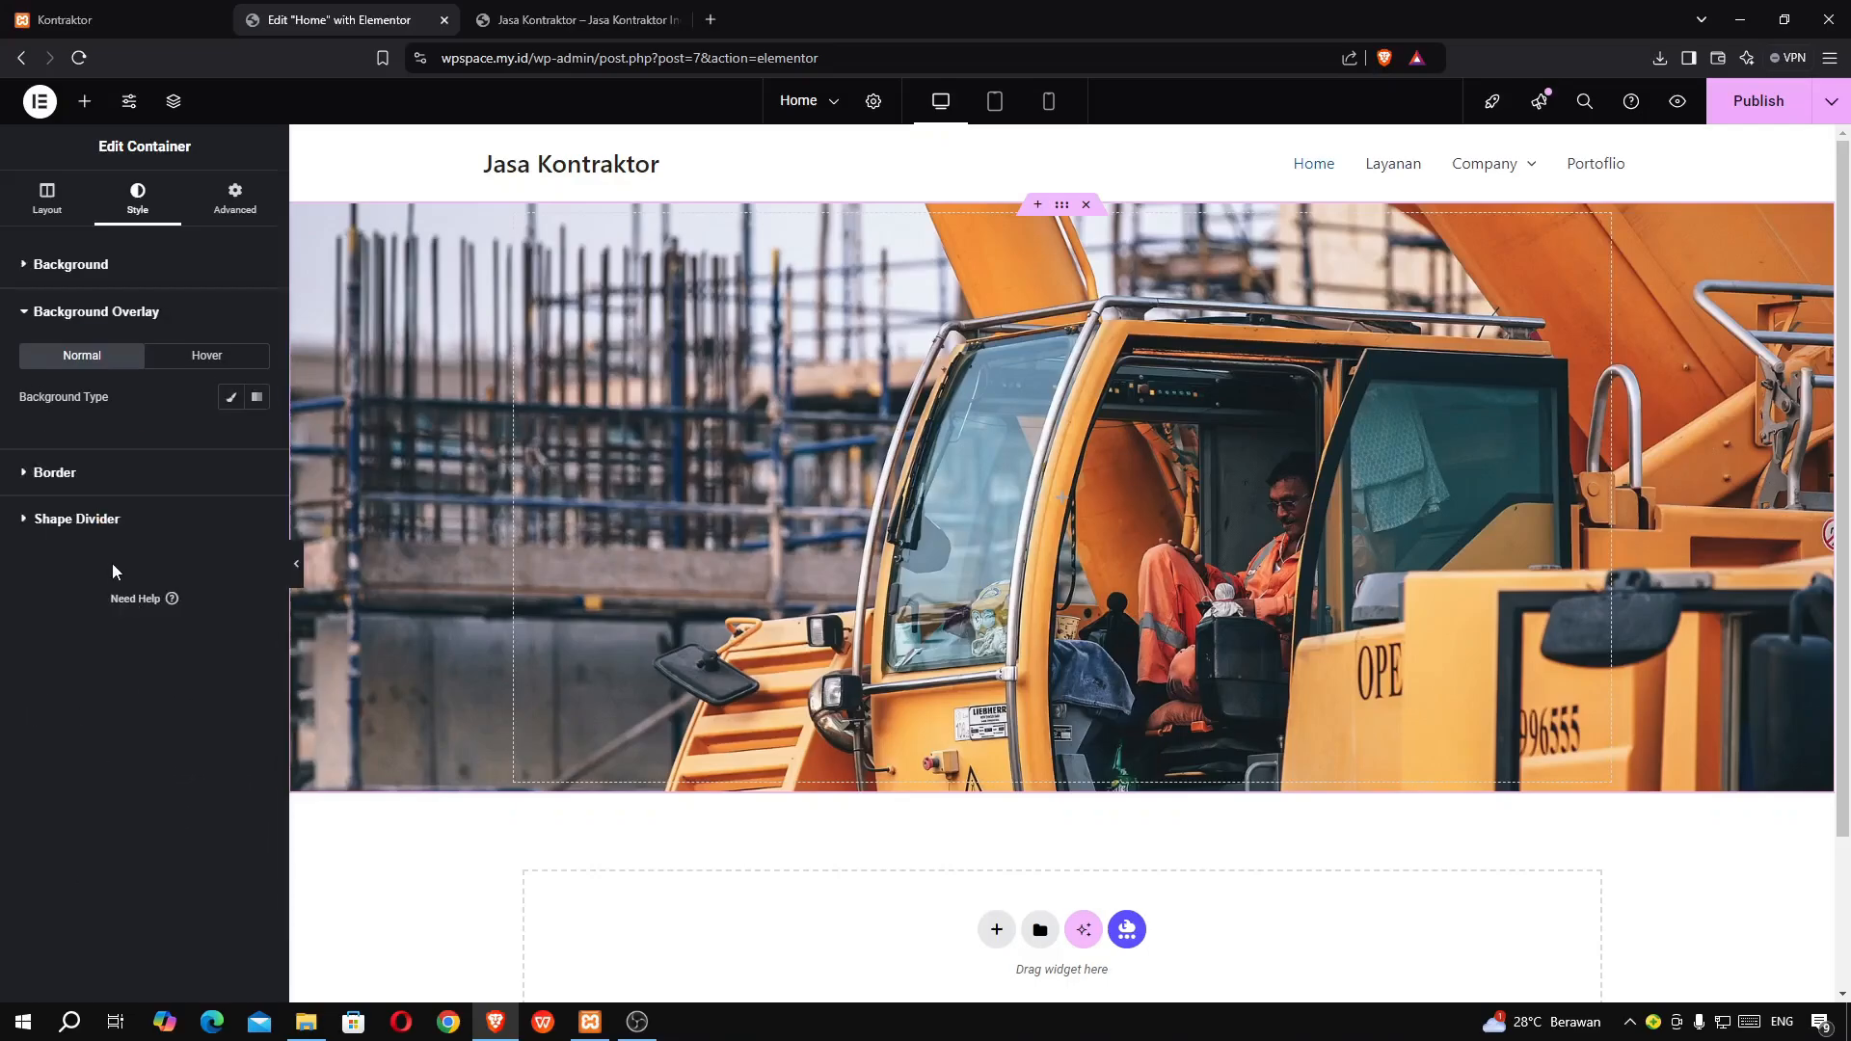
left_click(232, 399)
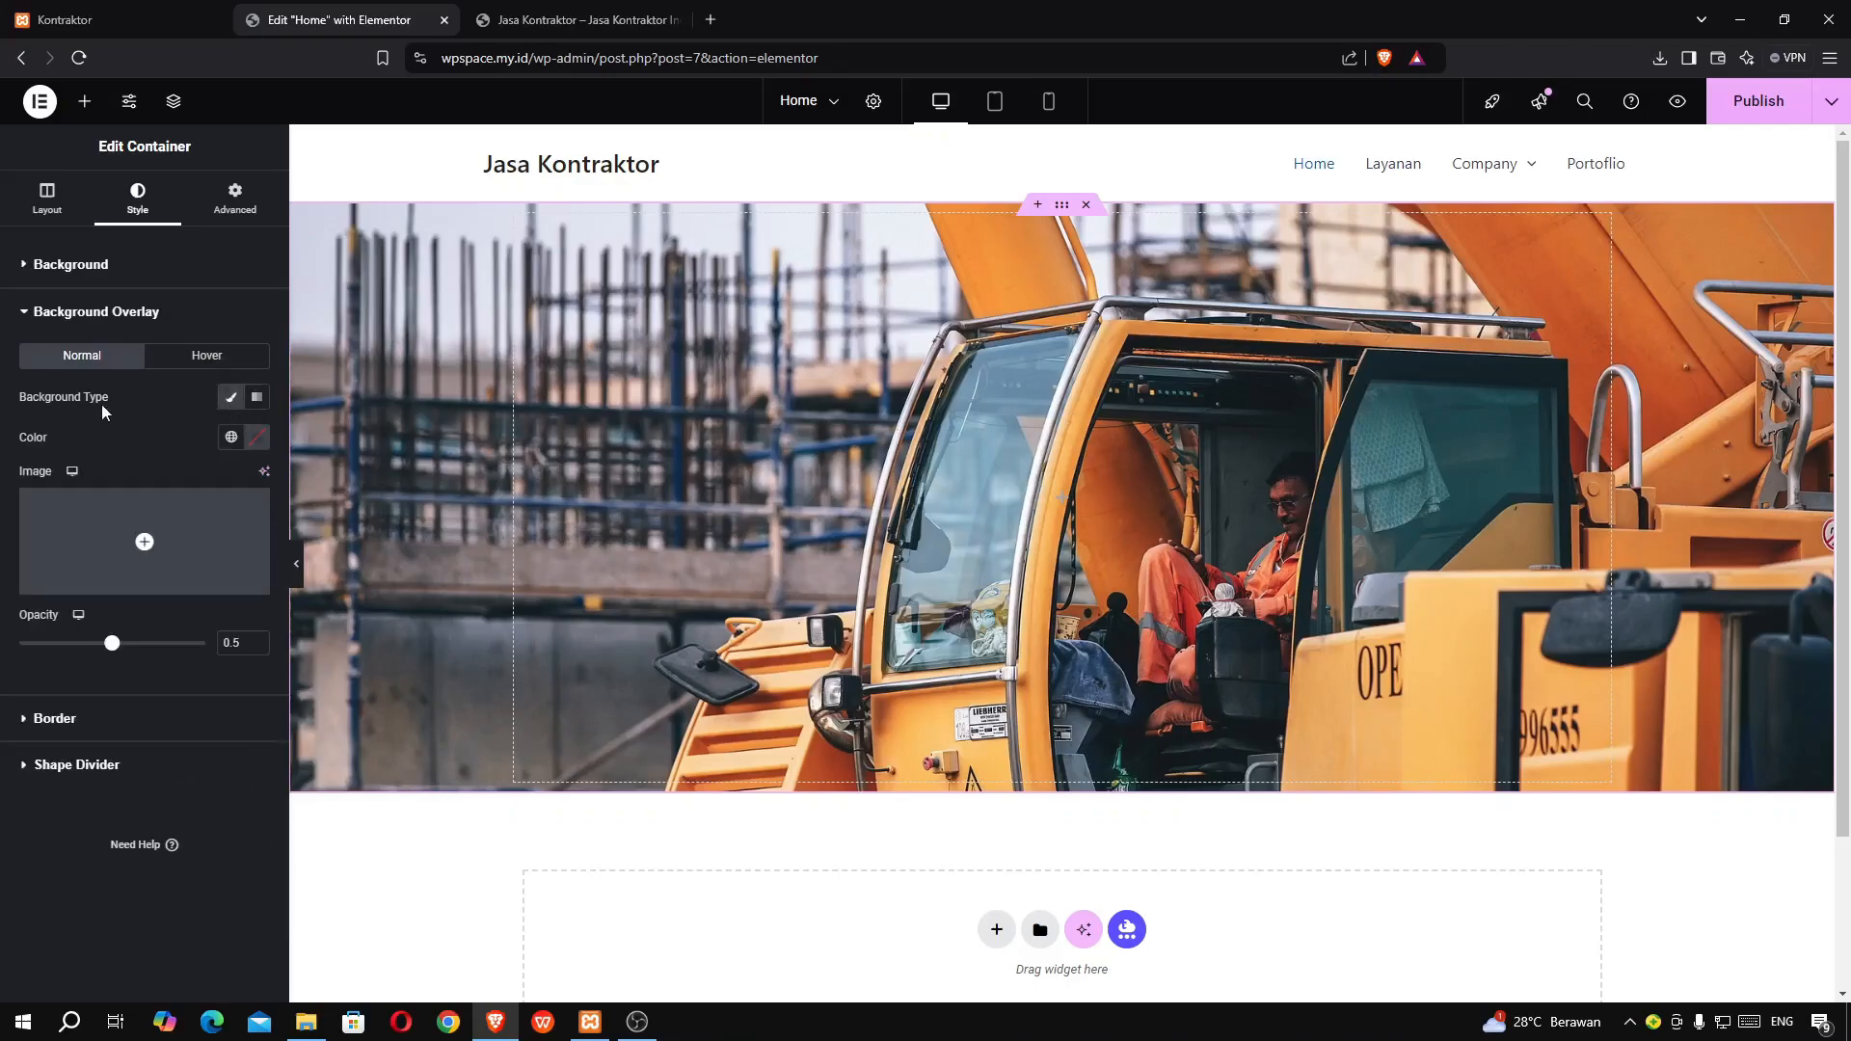
left_click(257, 437)
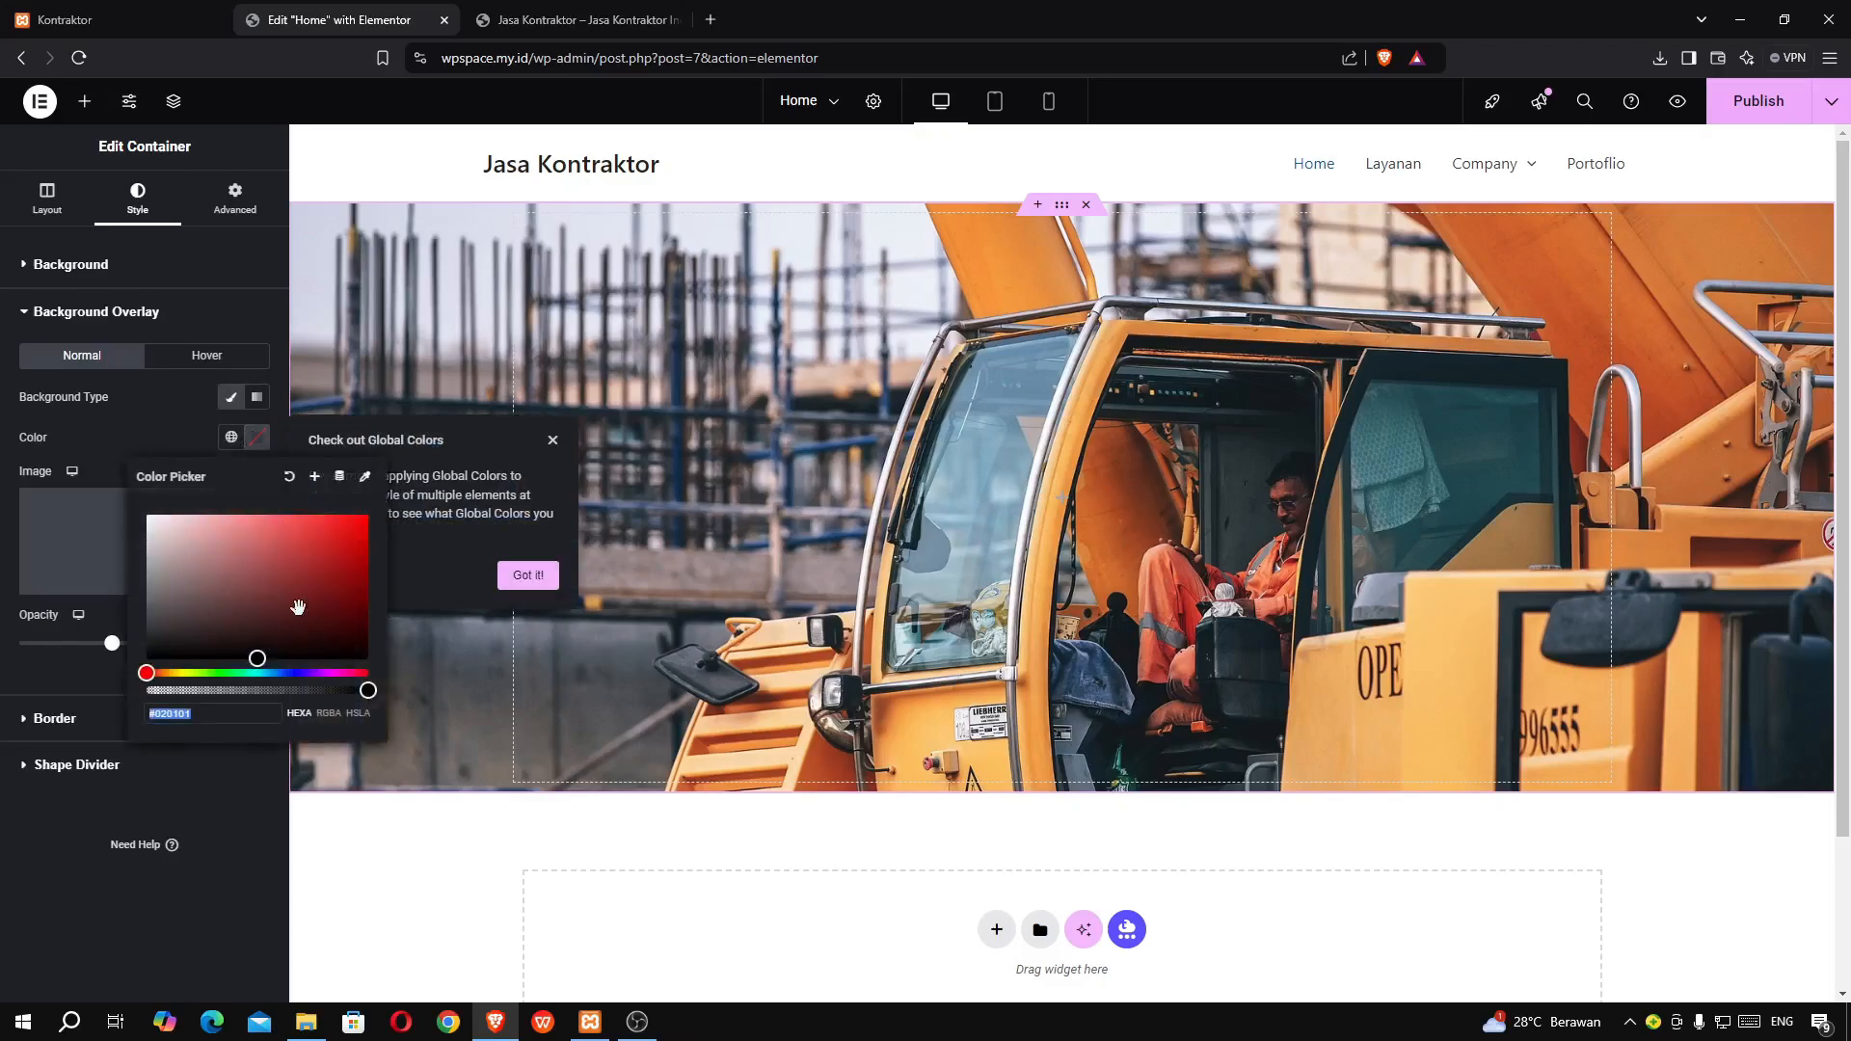
left_click(344, 646)
left_click_drag(344, 660, 364, 669)
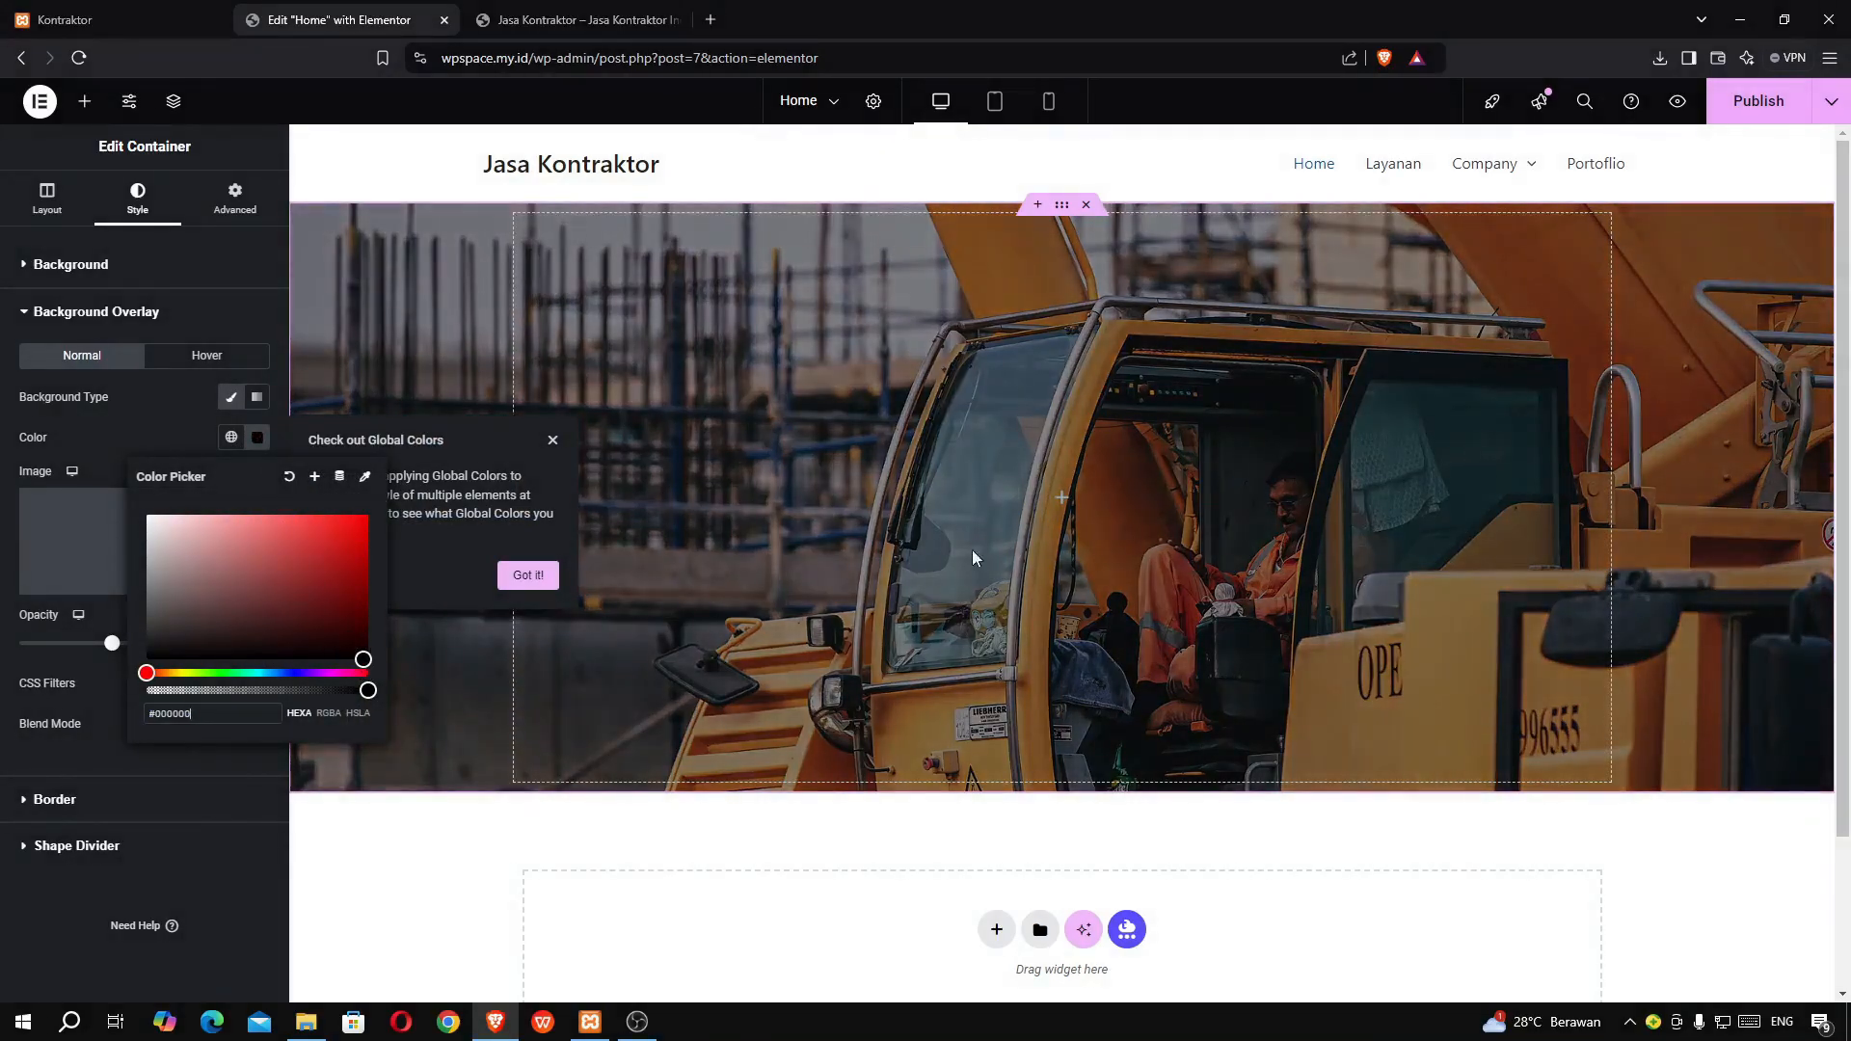
left_click(96, 488)
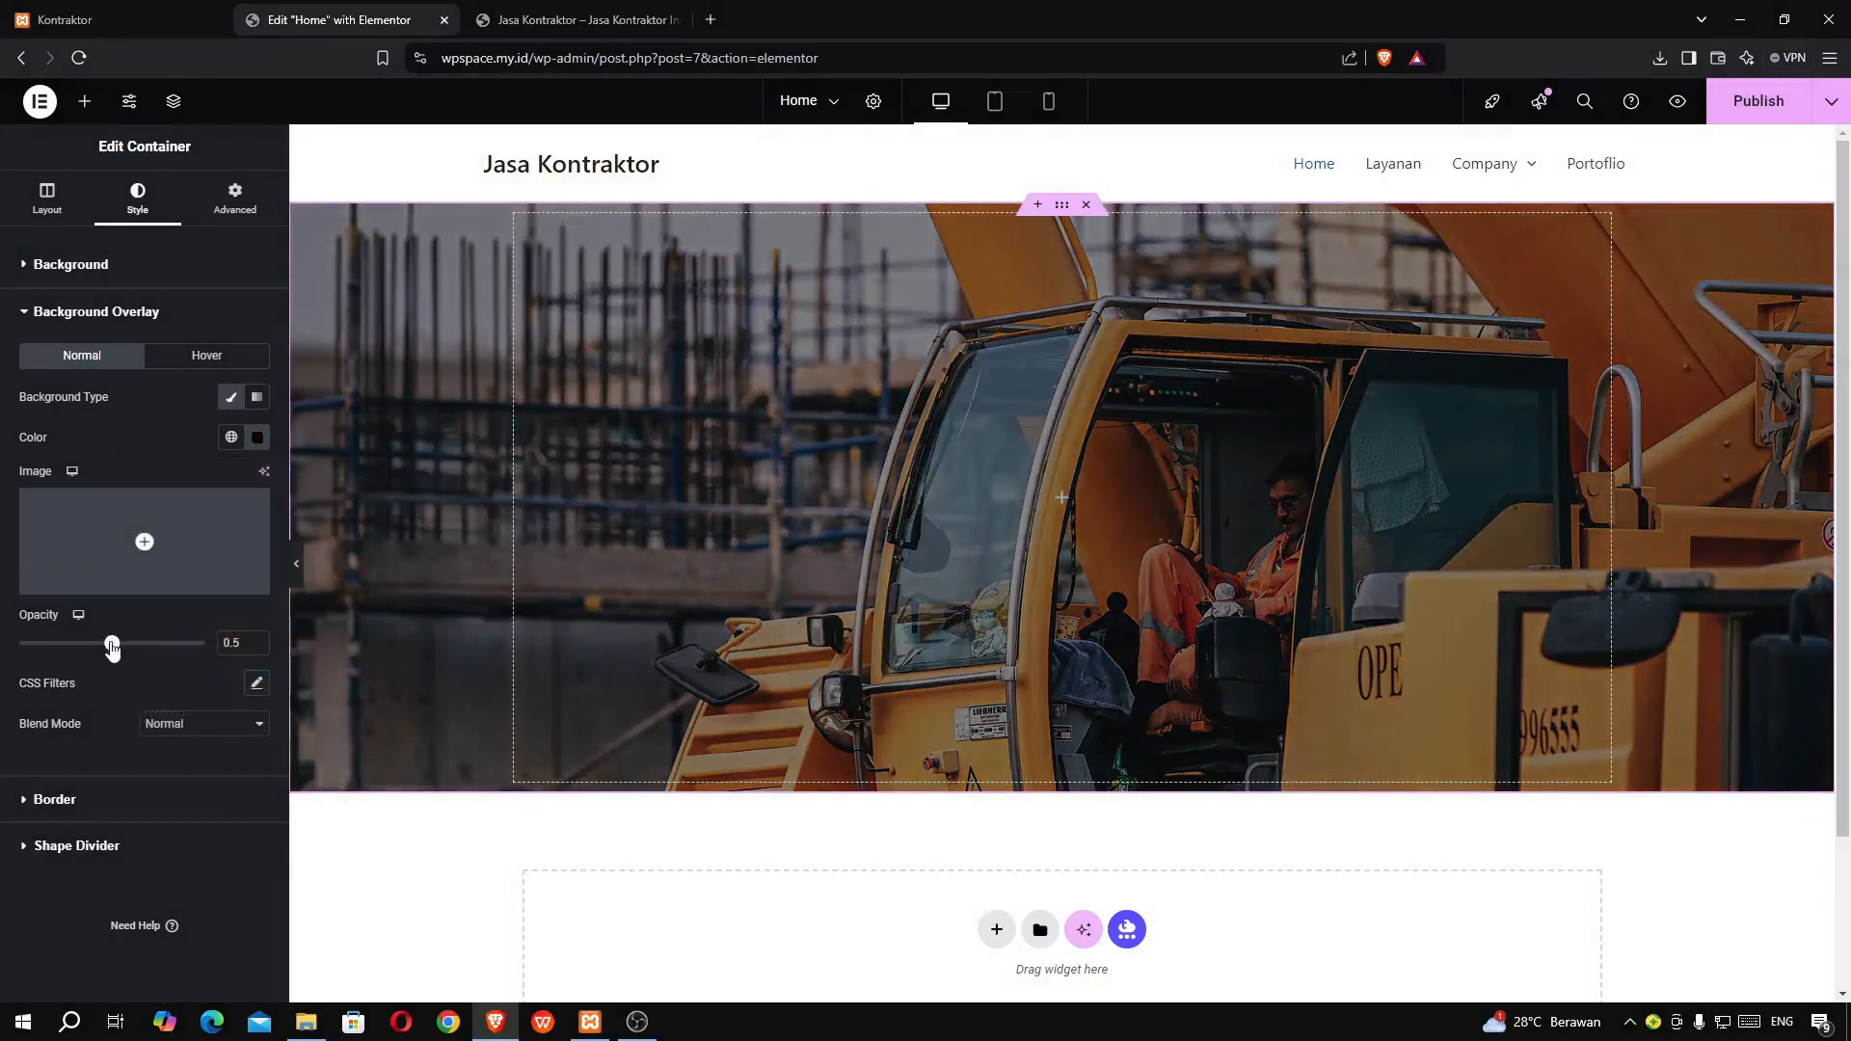
- Set the background overlay's opacity to 0.7 and publish the page
left_click_drag(113, 647, 143, 648)
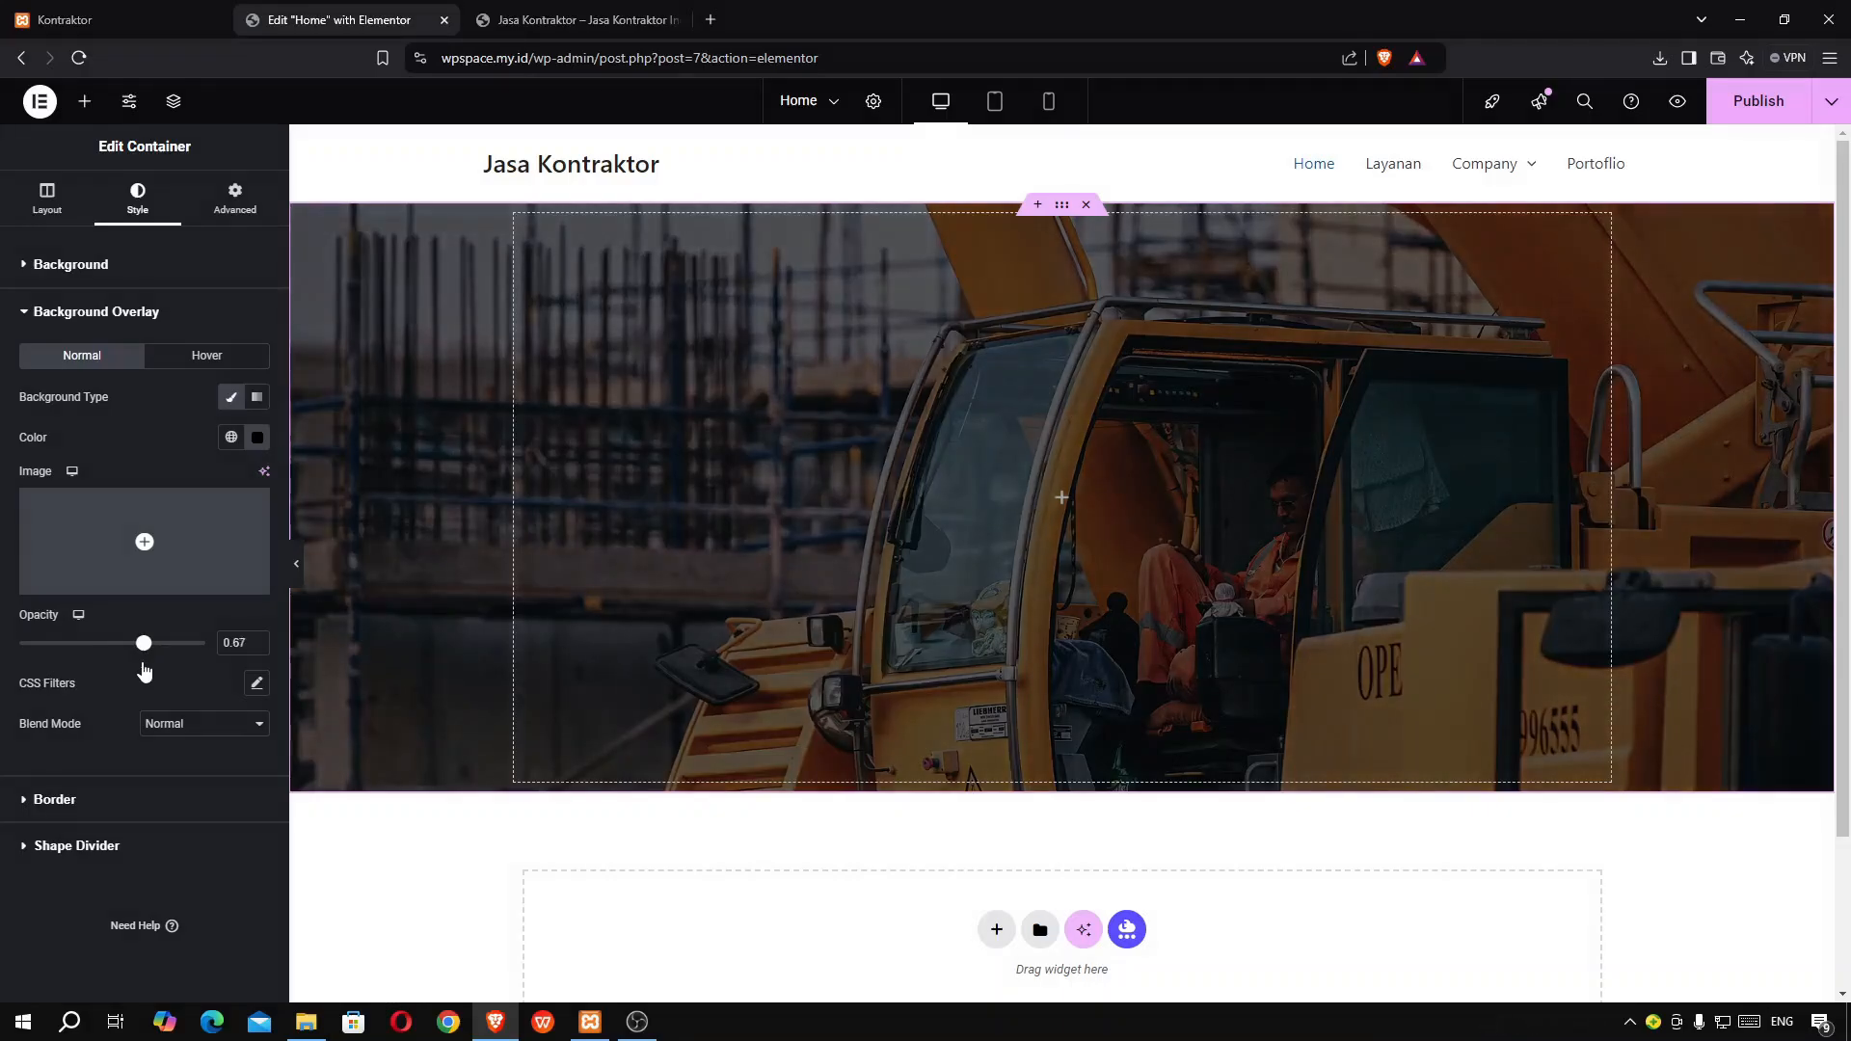
left_click(256, 639)
left_click(255, 639)
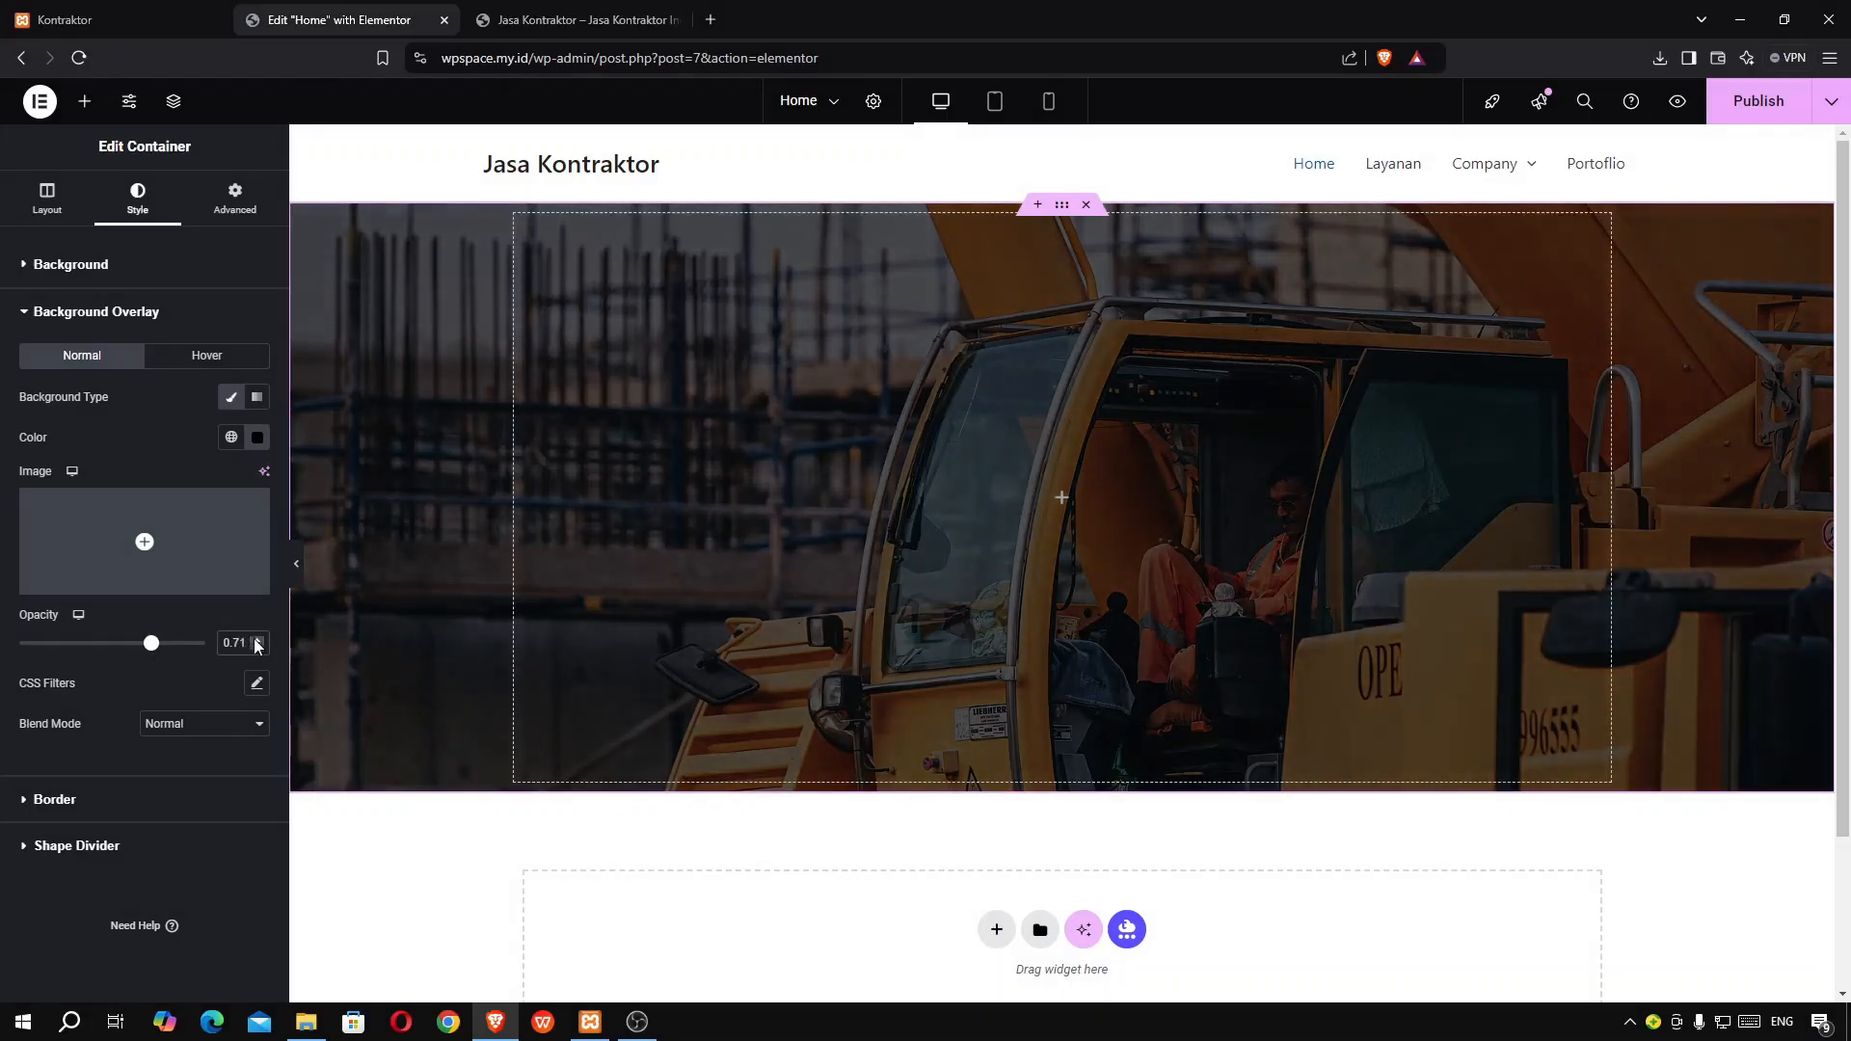
left_click(256, 647)
left_click(1756, 106)
- Examine the heading and paragraph in the example homepage's hero, and return to the Elementor editor
left_click(97, 17)
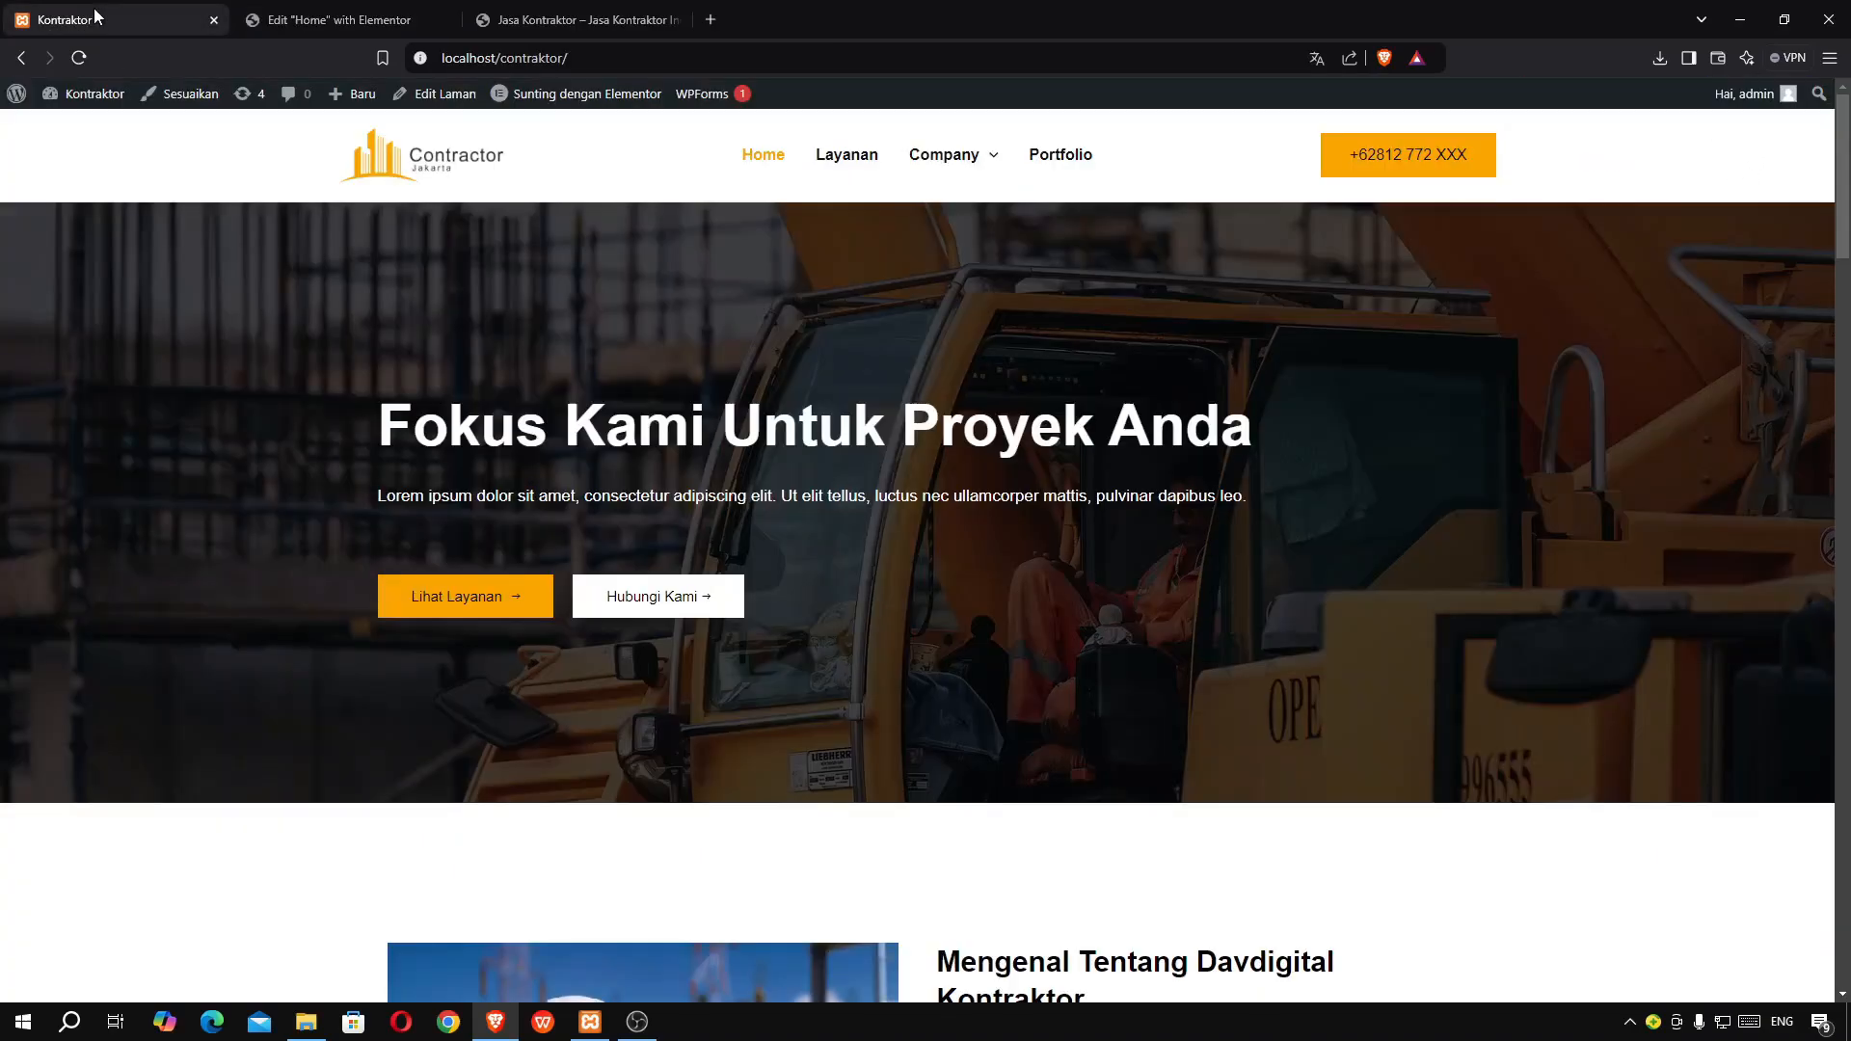
left_click_drag(378, 414, 996, 434)
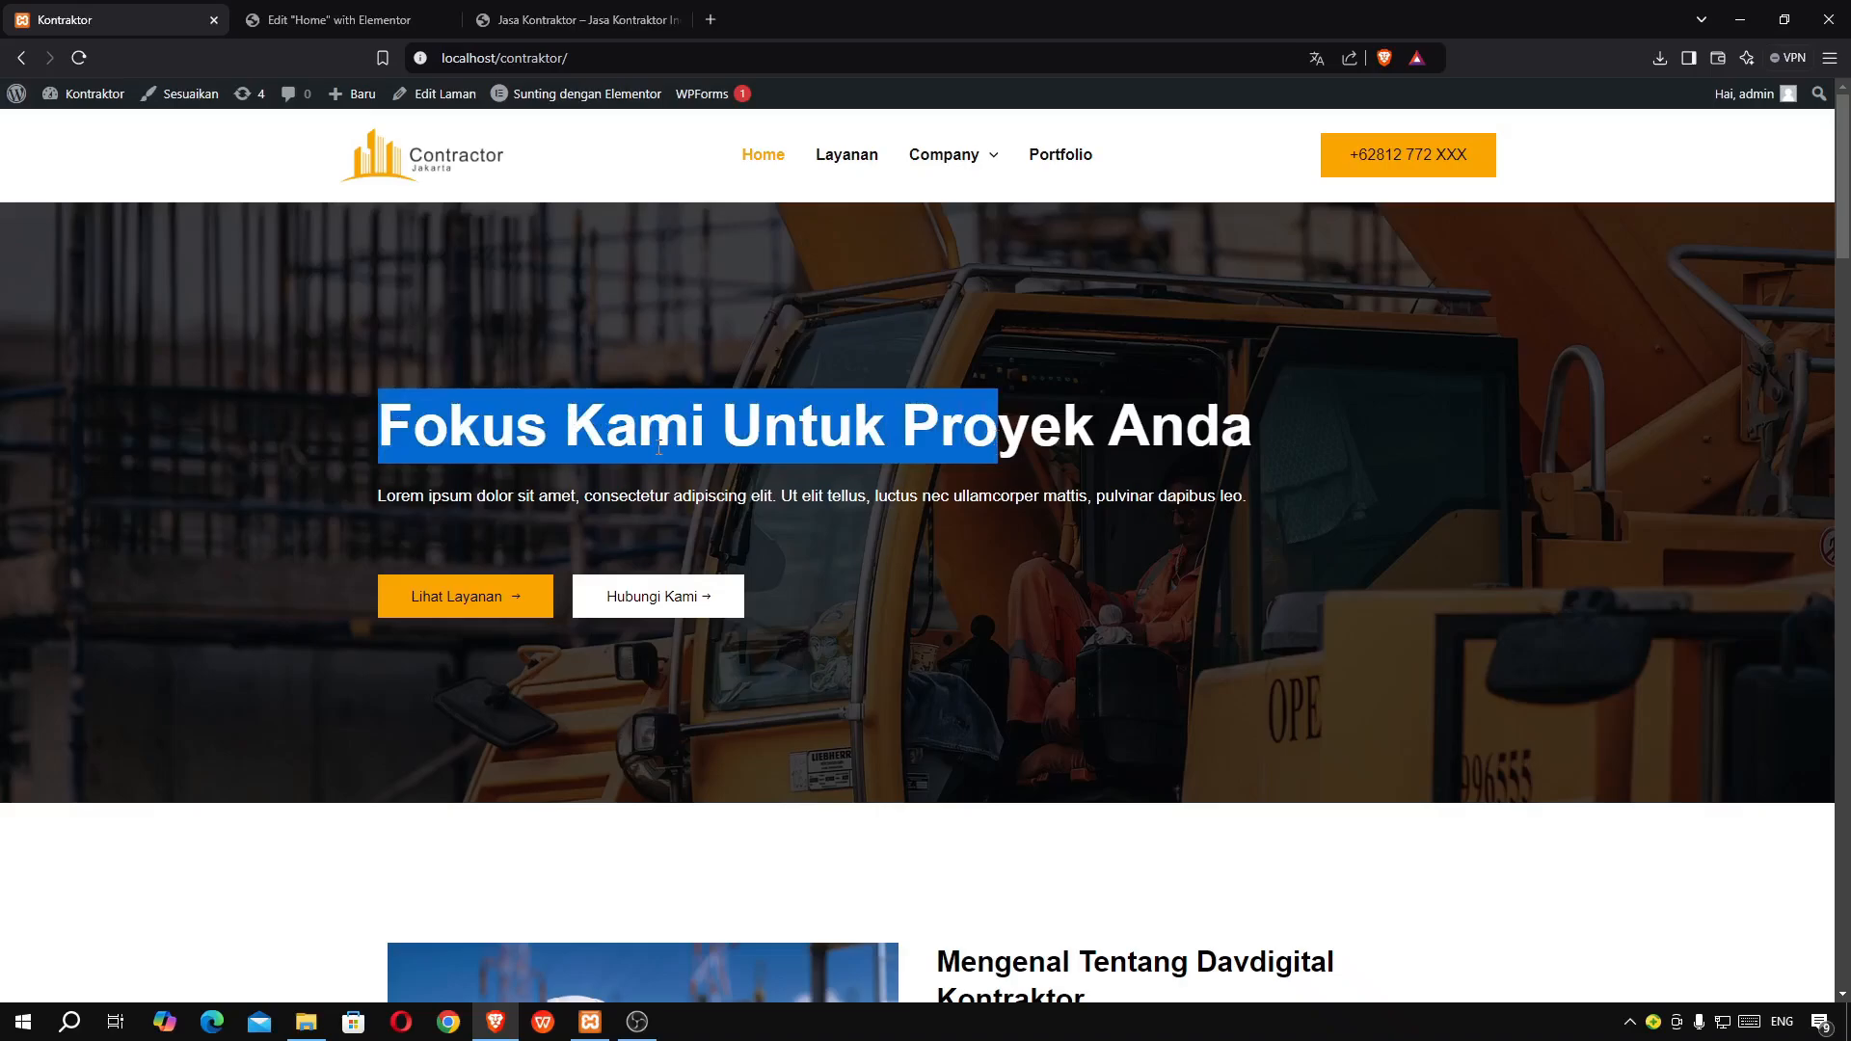
left_click(486, 444)
left_click_drag(418, 504, 665, 506)
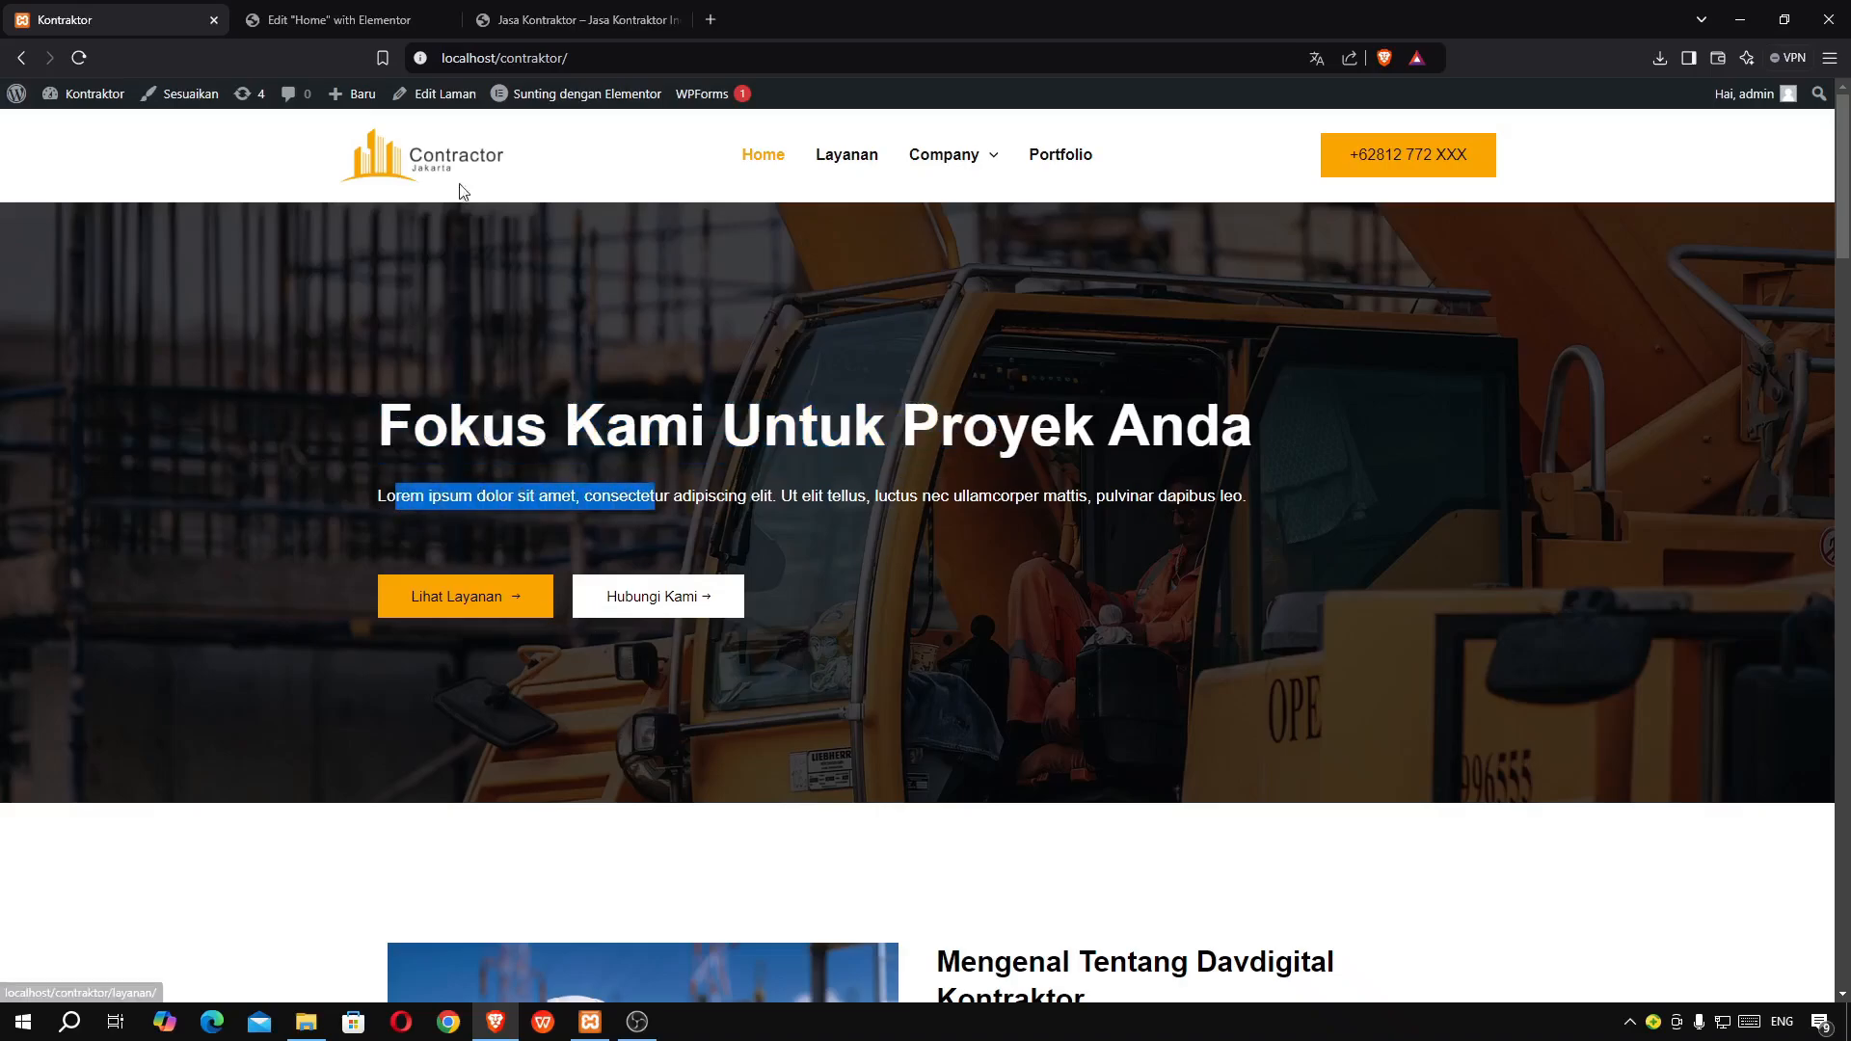
left_click(331, 24)
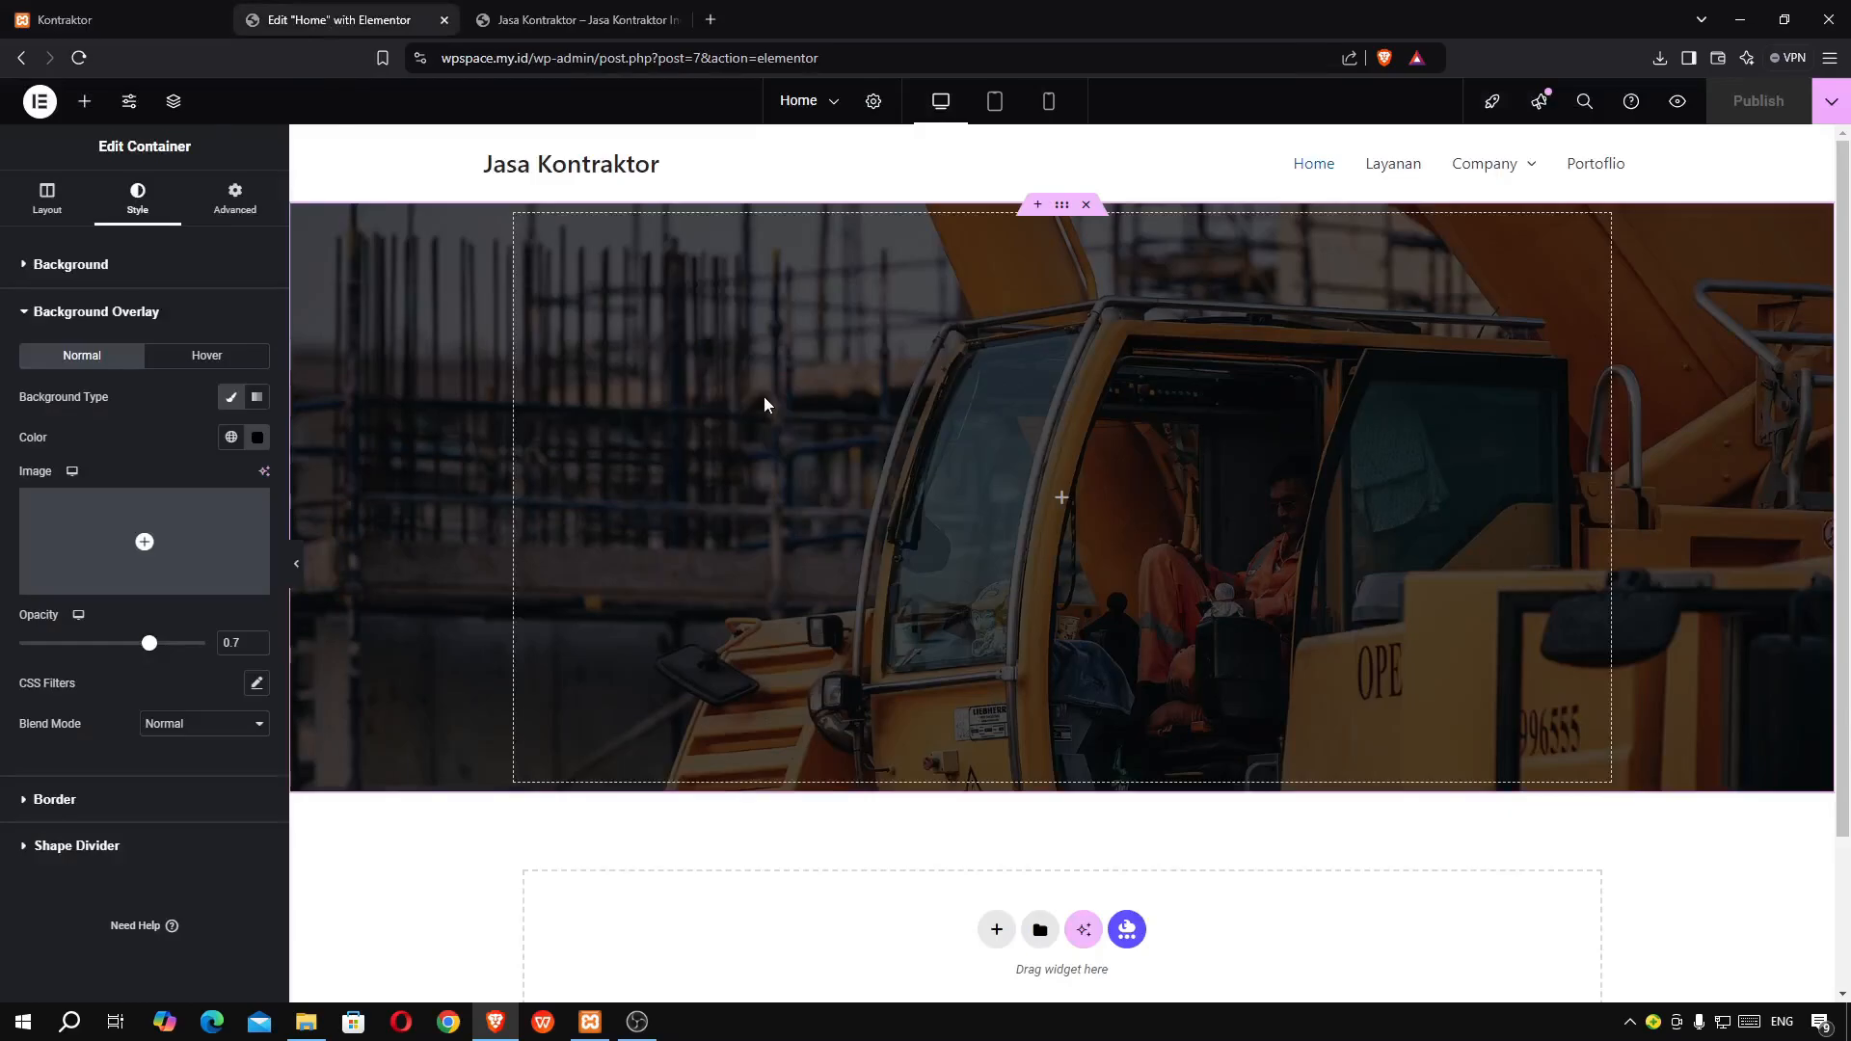
- Add a container inside the hero container and duplicate it
left_click(85, 101)
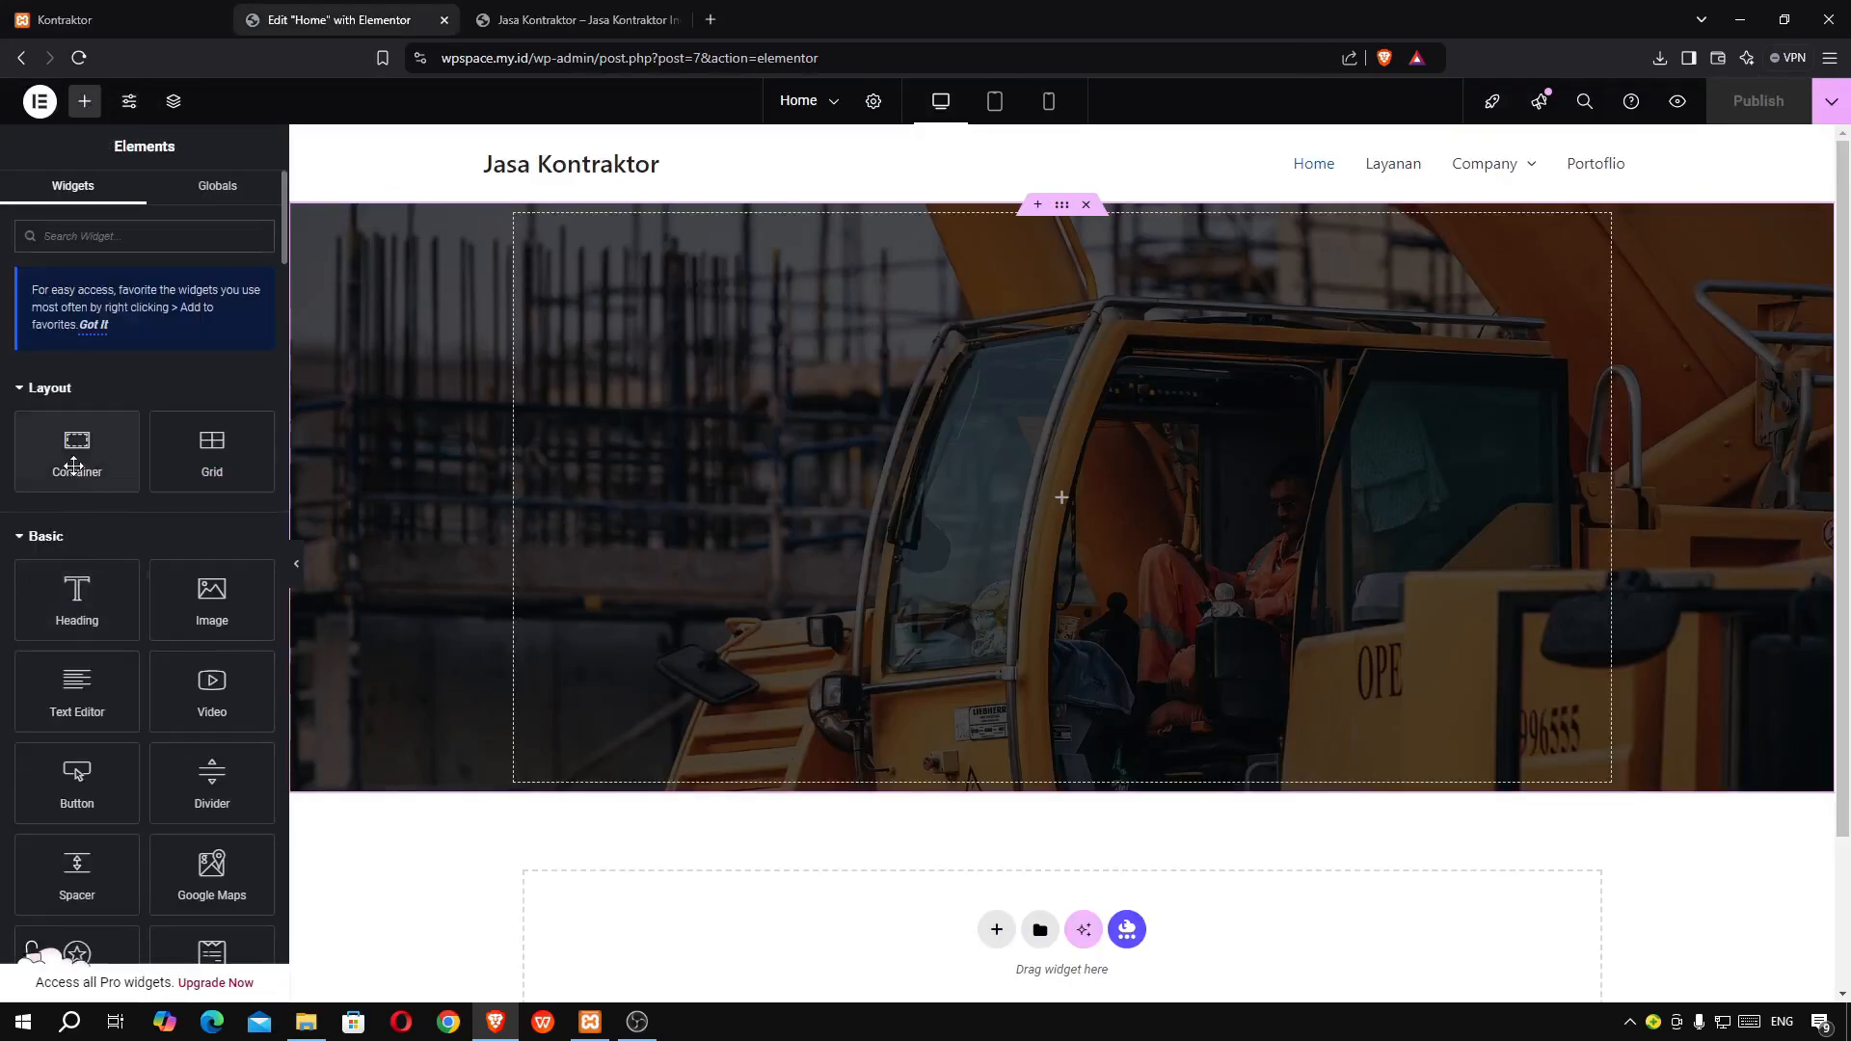
left_click_drag(74, 467, 909, 475)
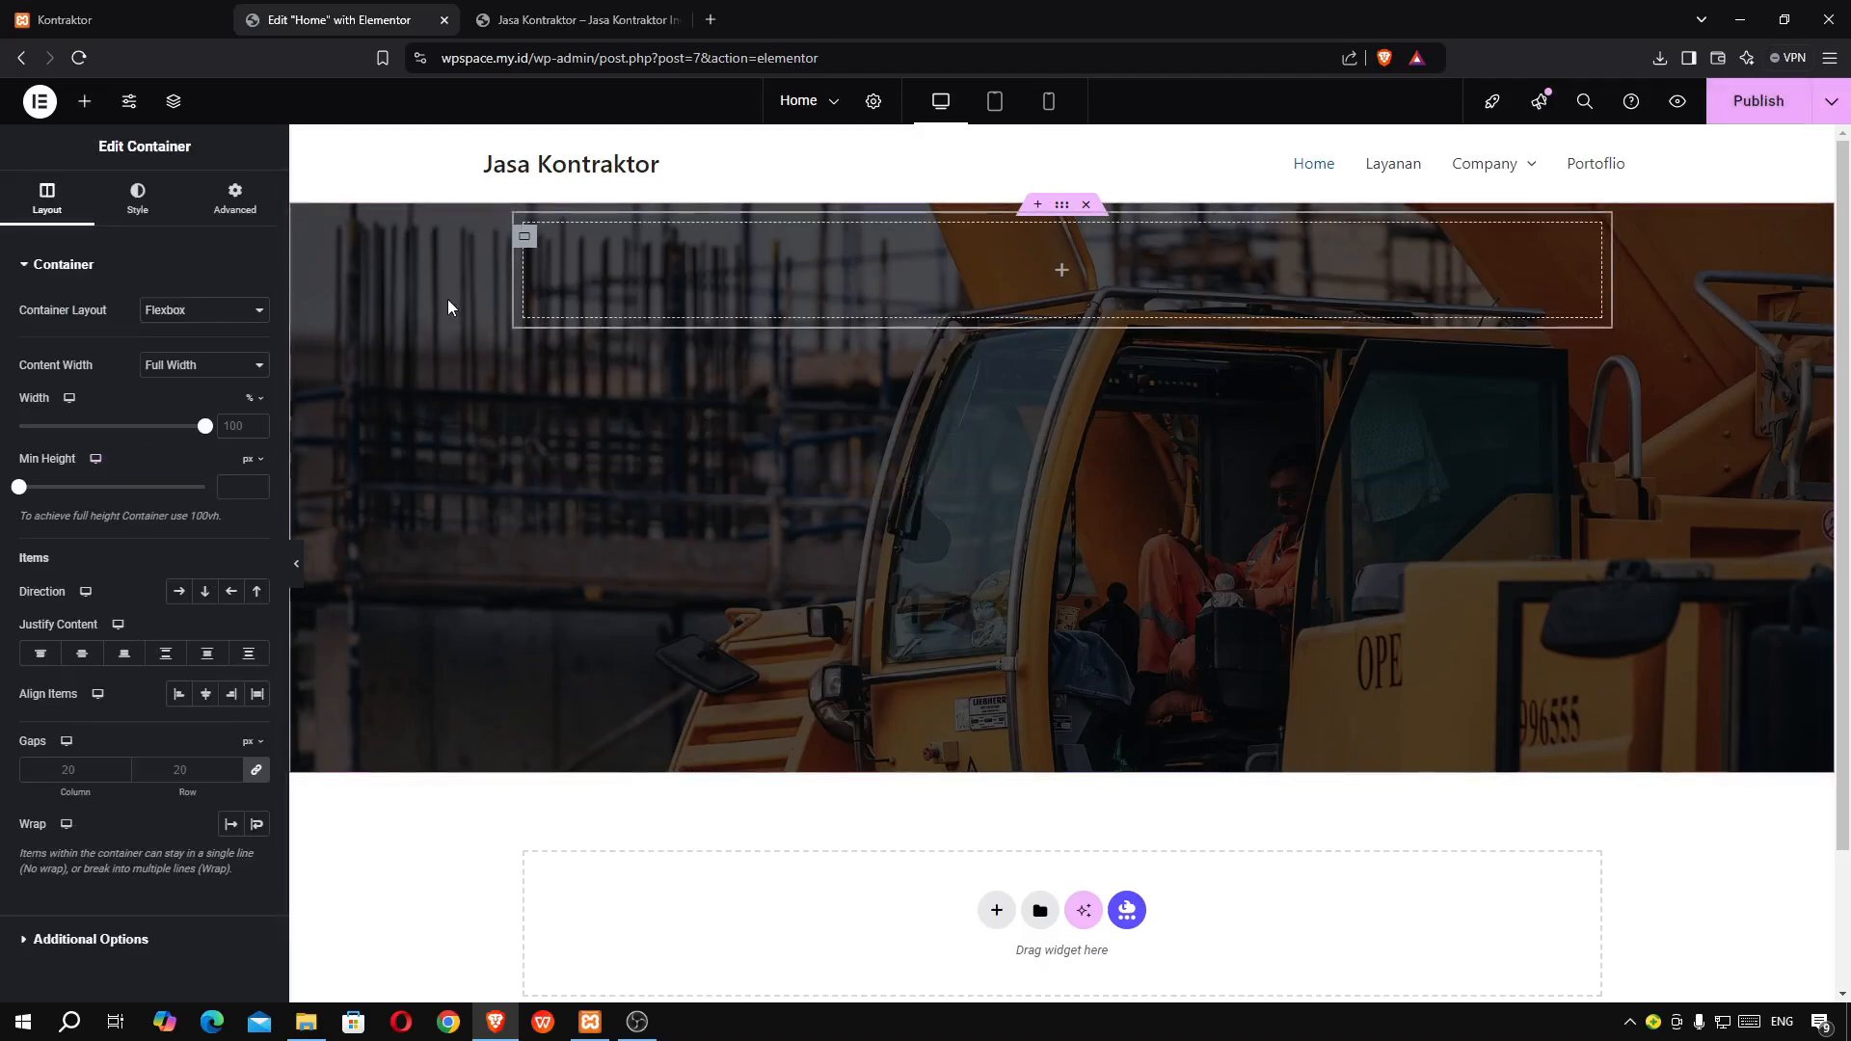
right_click(526, 247)
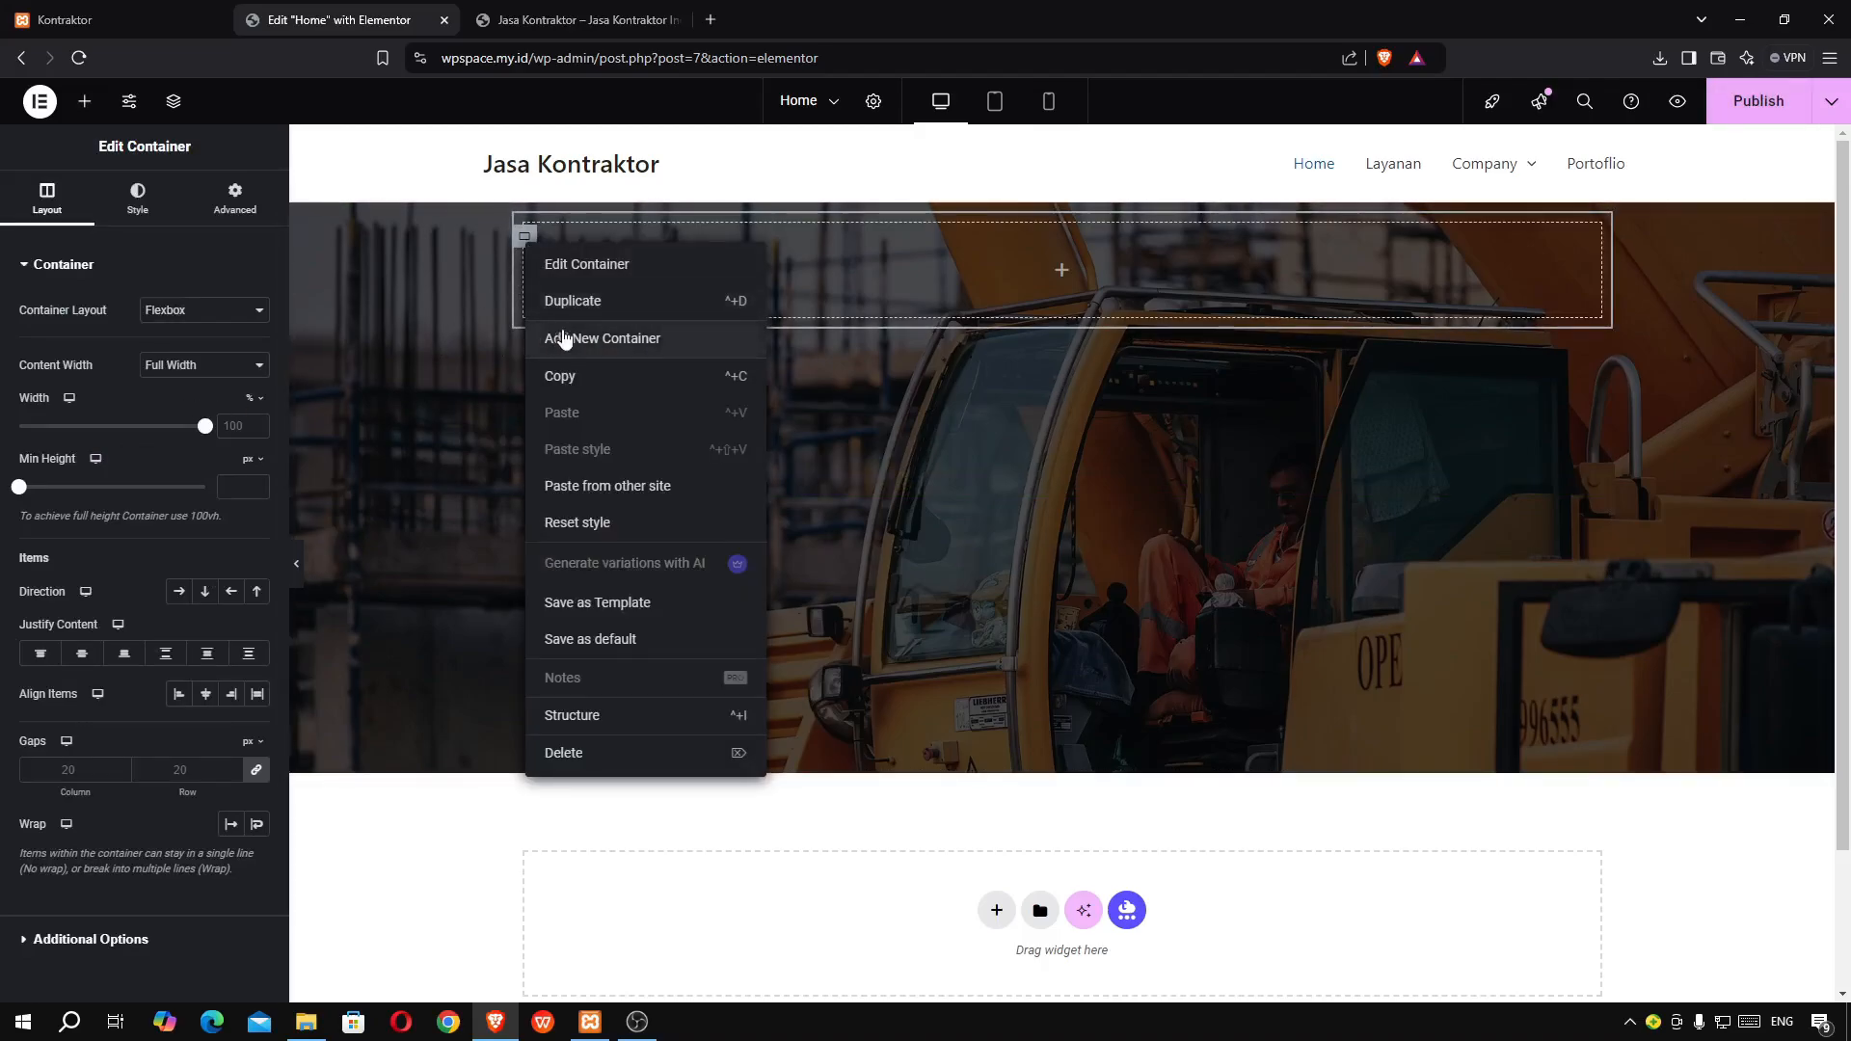
left_click(584, 302)
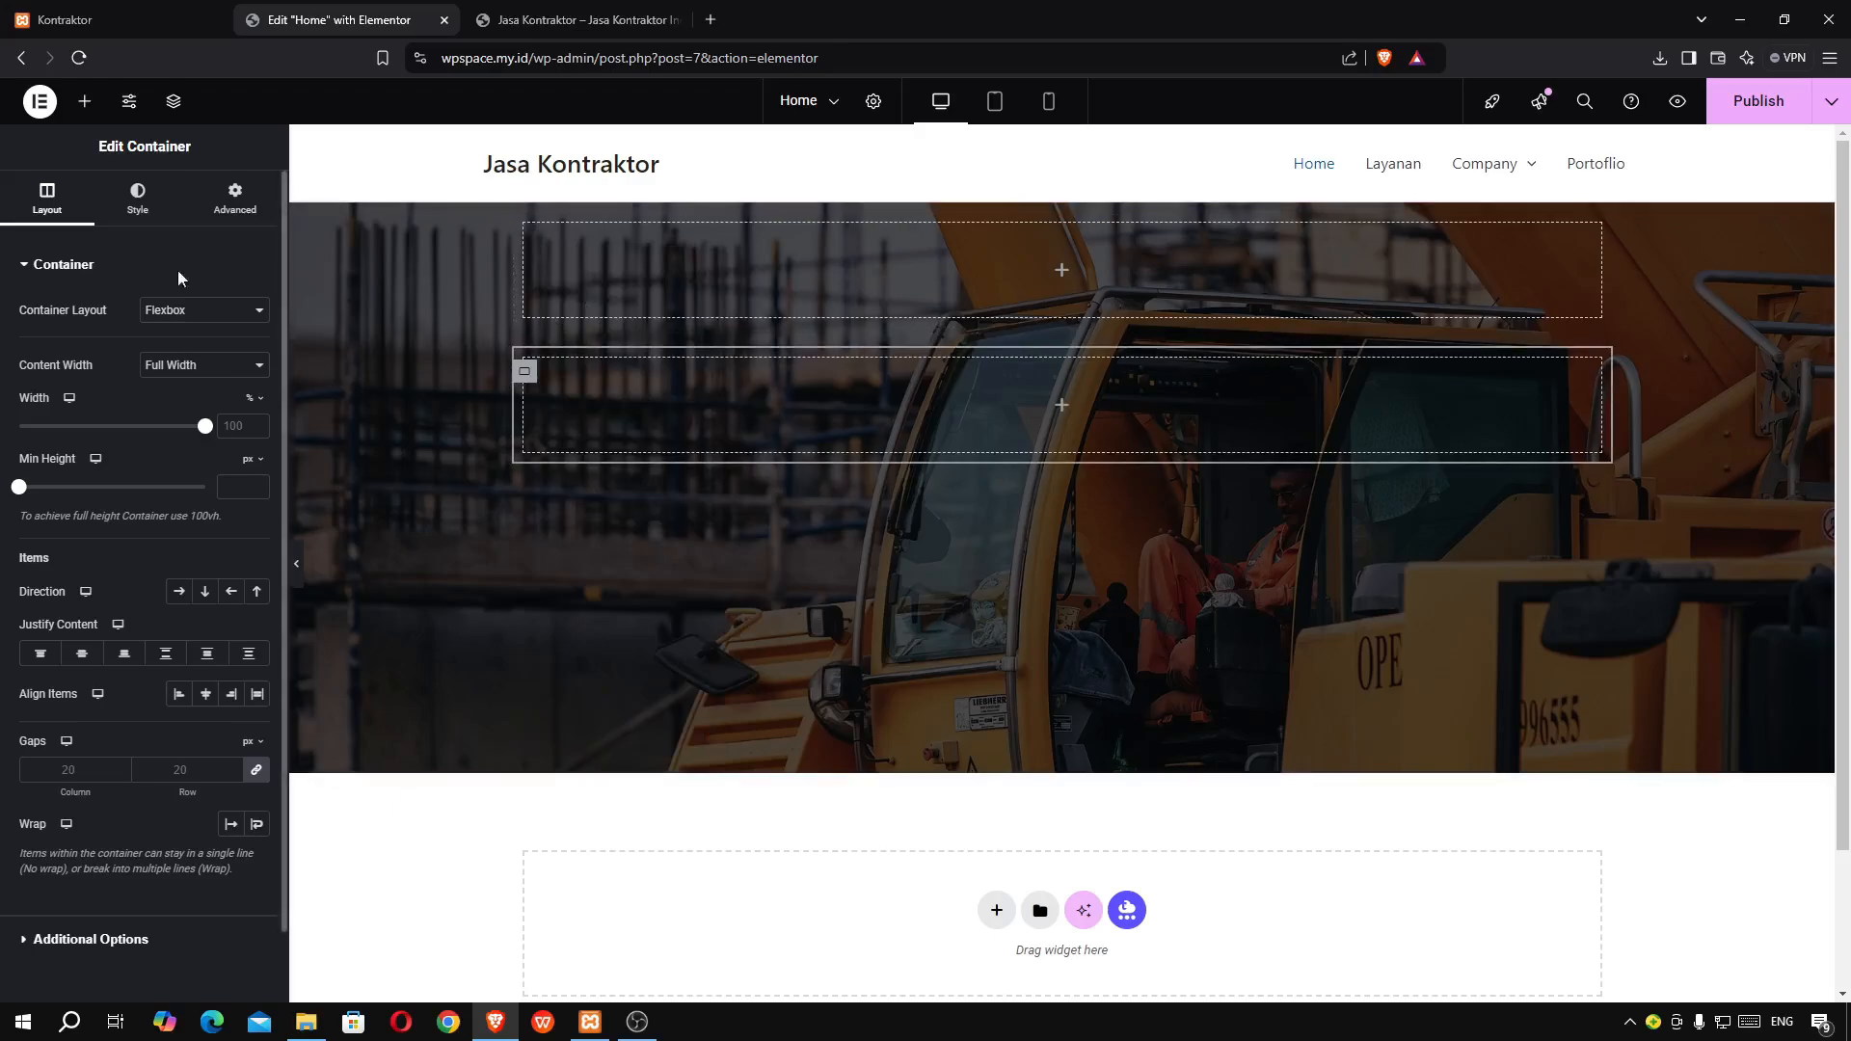
- Add a Heading widget and, below it, a Text Editor widget to the first inner container
left_click(85, 101)
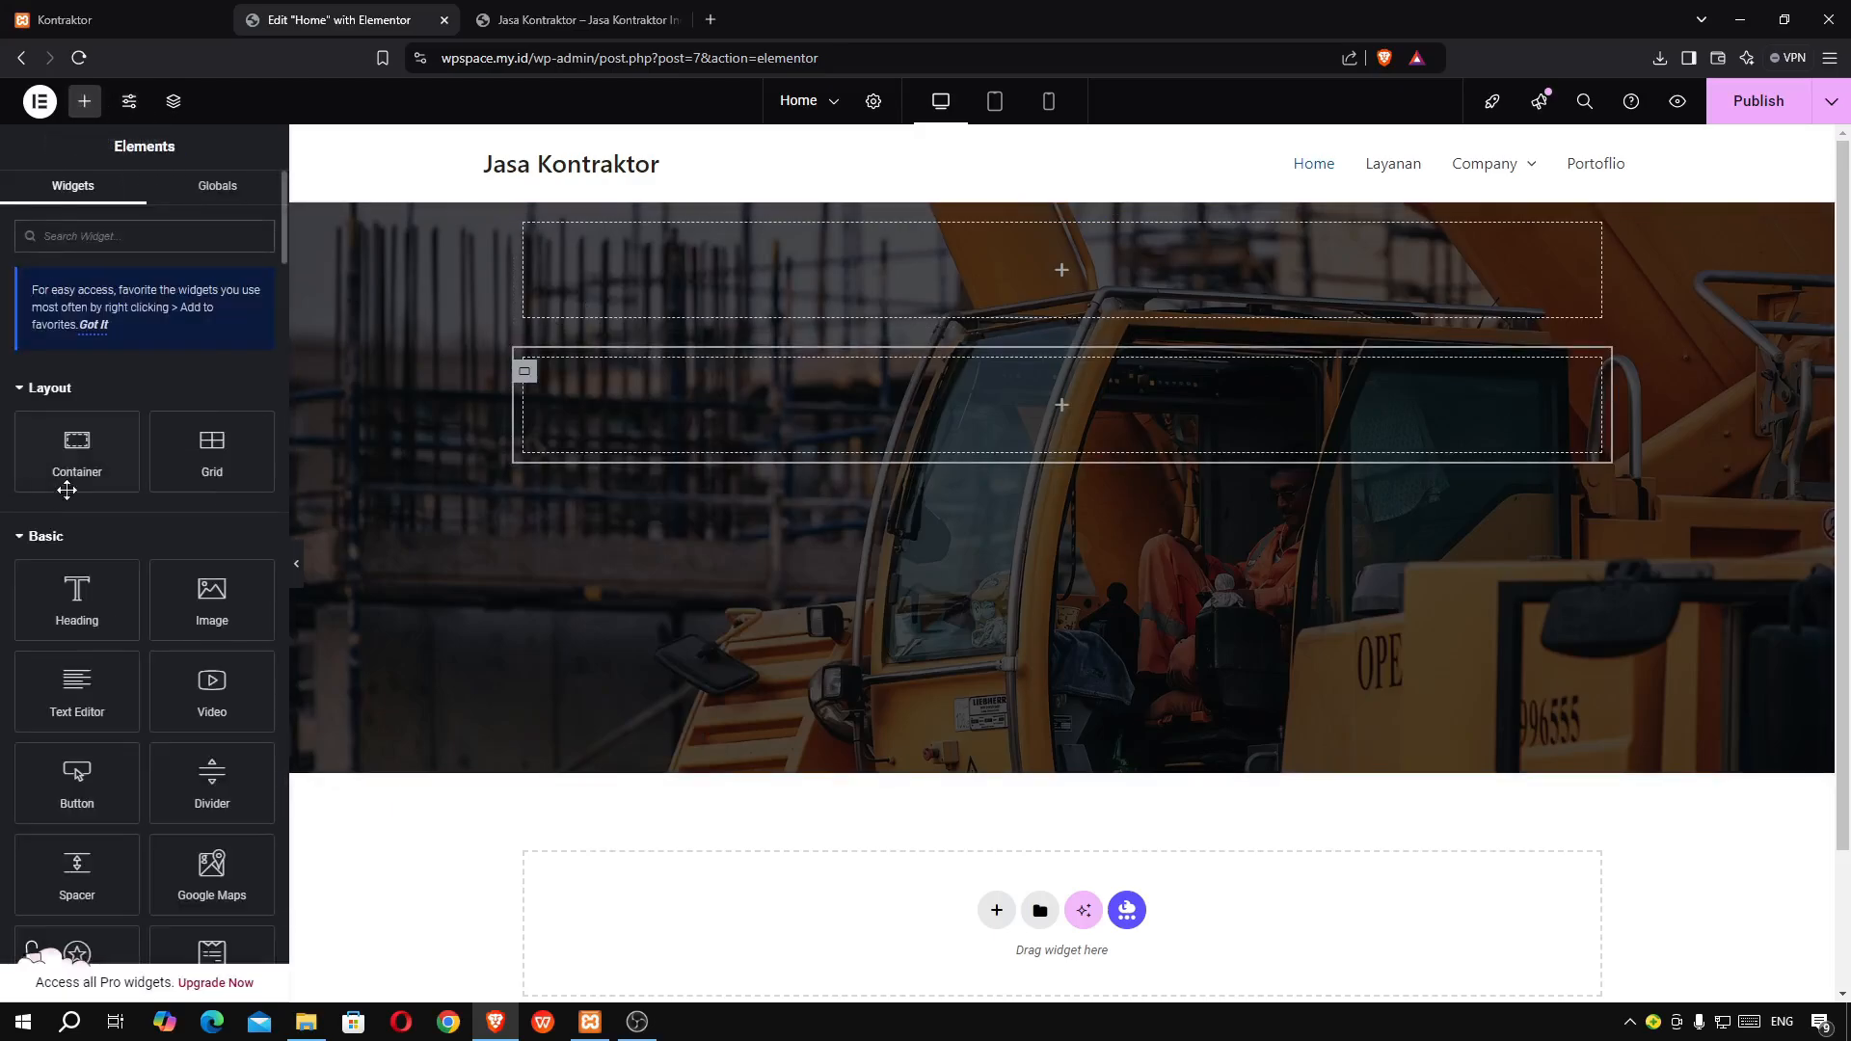
left_click_drag(75, 588, 636, 263)
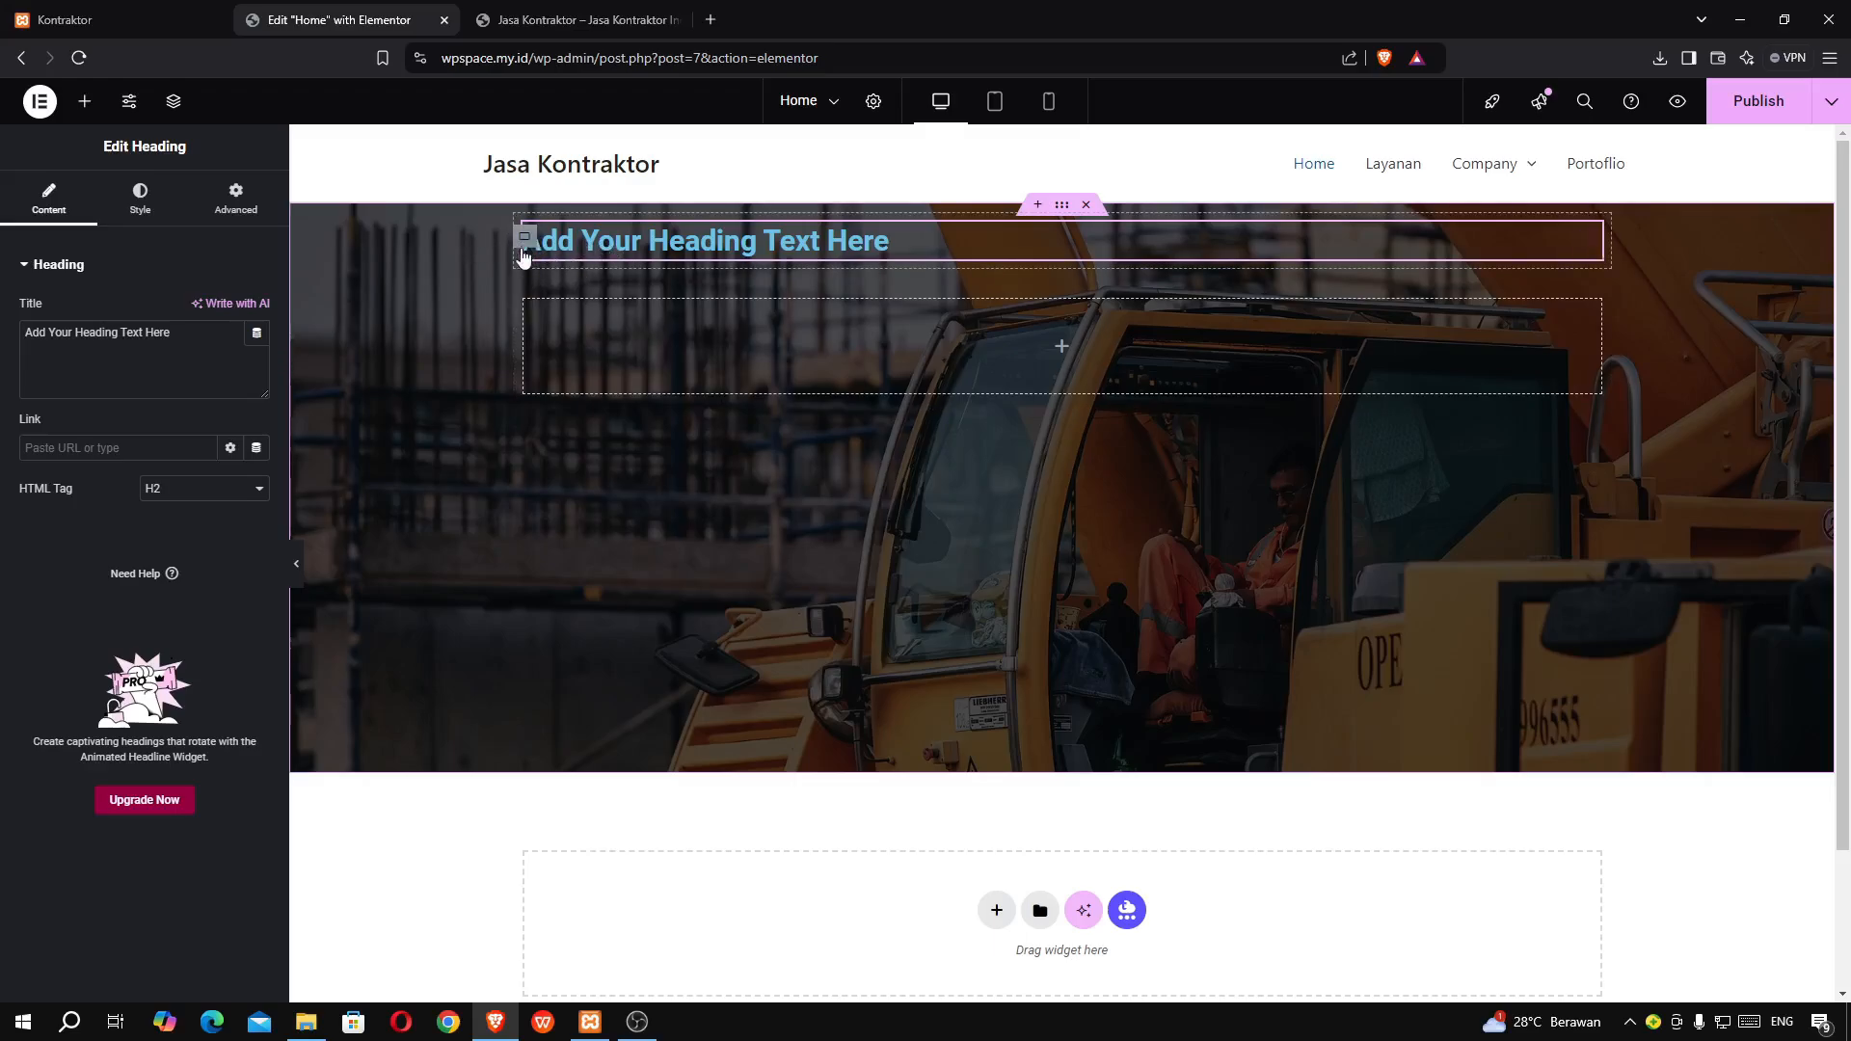
left_click(94, 112)
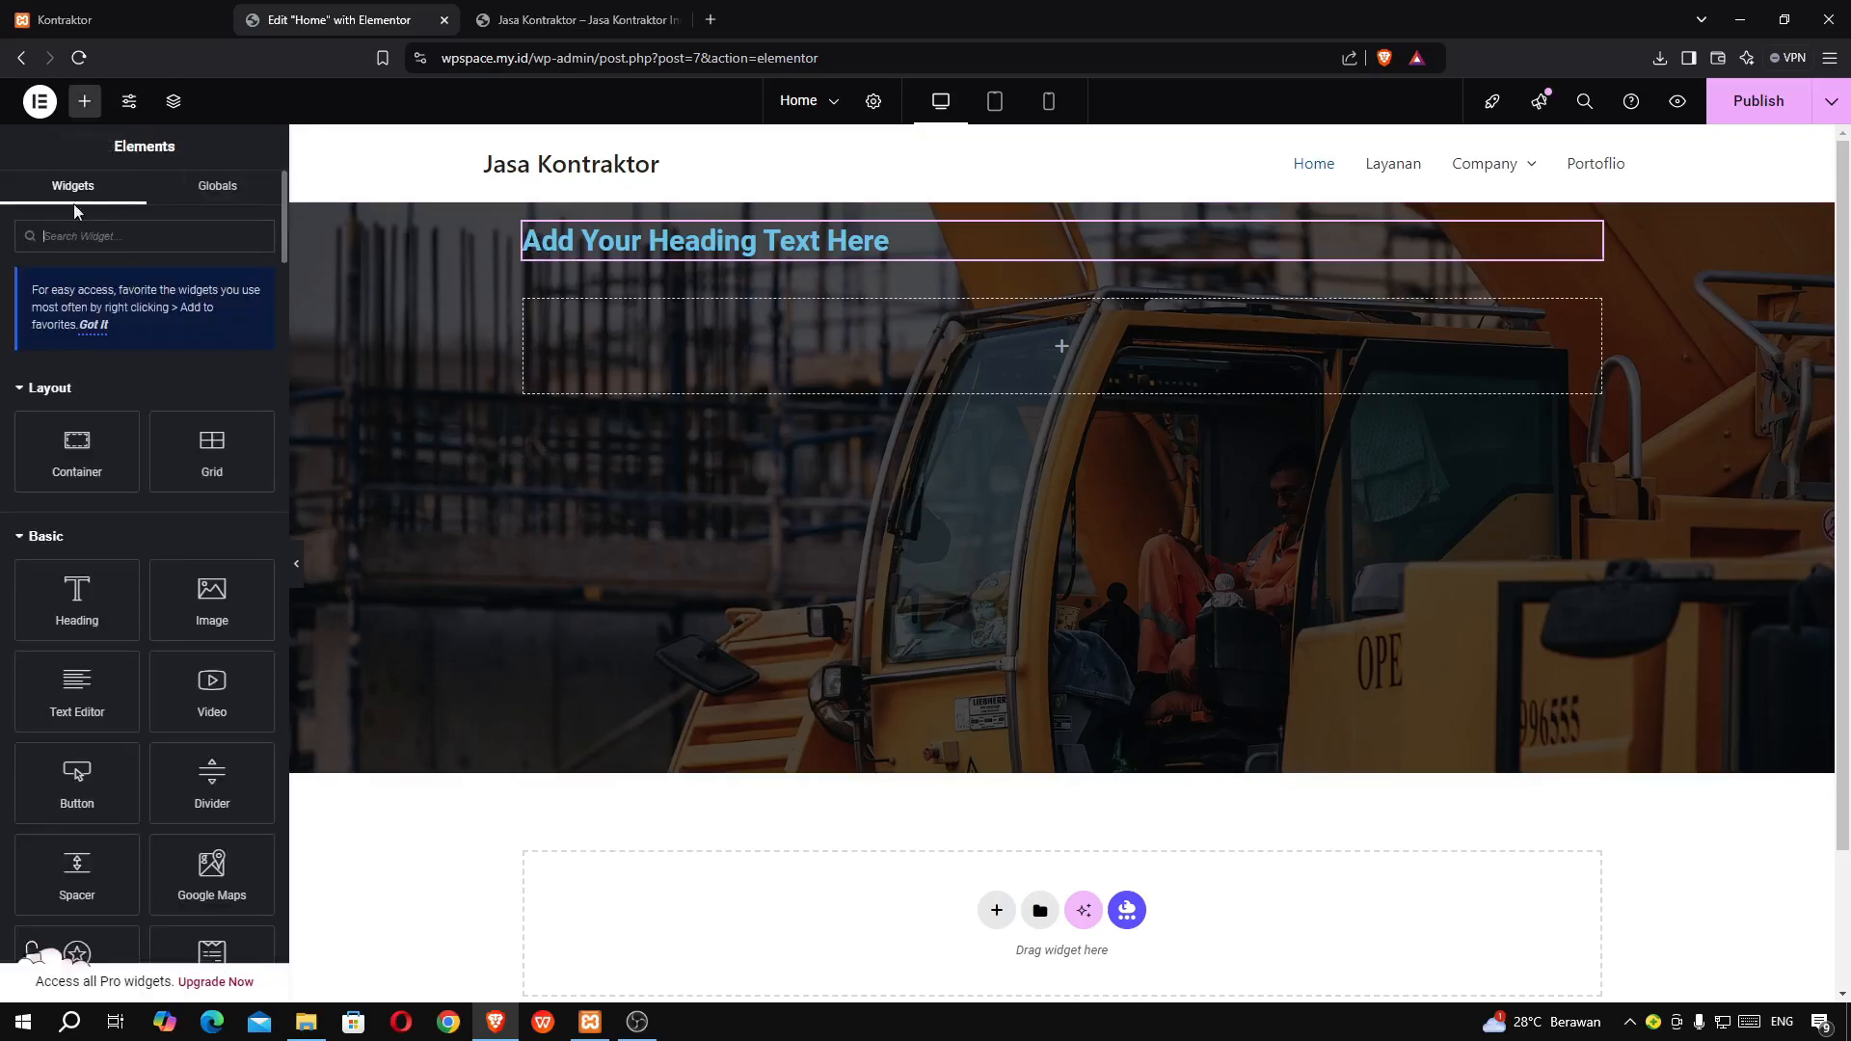
left_click_drag(92, 679, 655, 252)
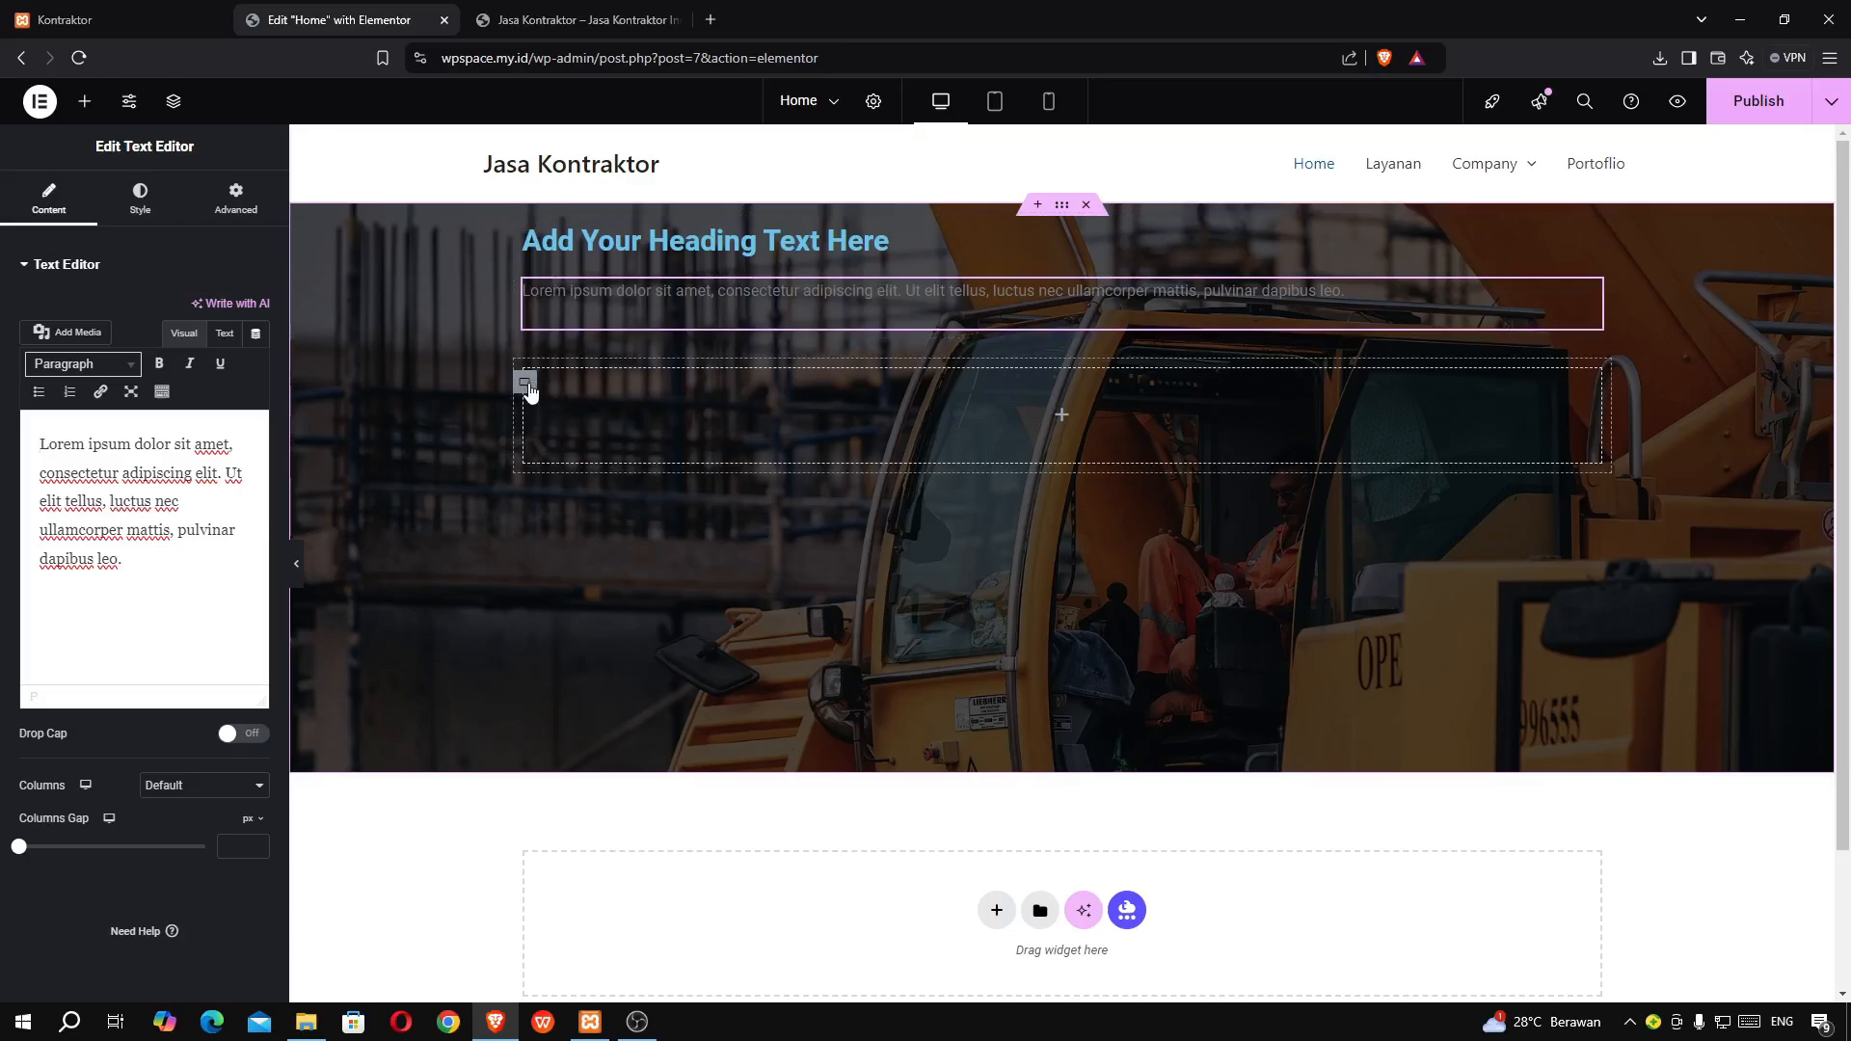
- Delete the empty duplicate container and nest a new container below the text paragraph in the first inner container
right_click(528, 389)
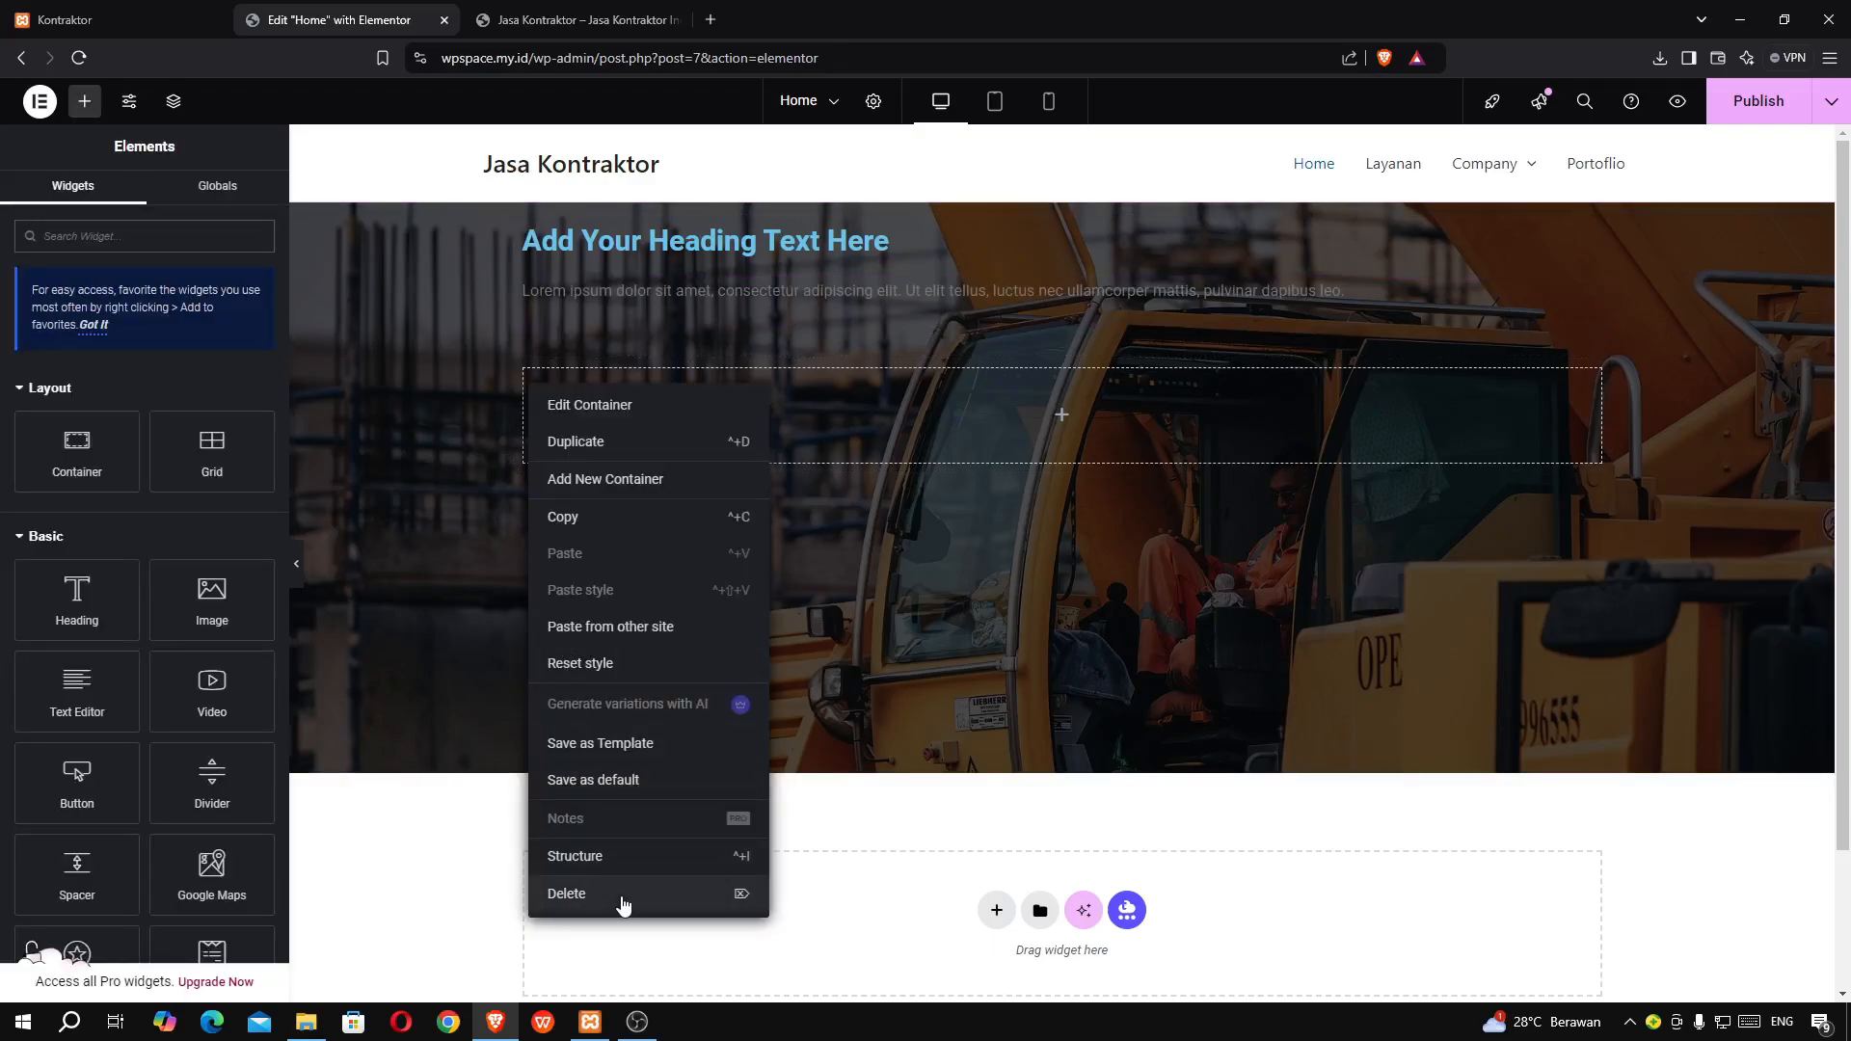
left_click(621, 895)
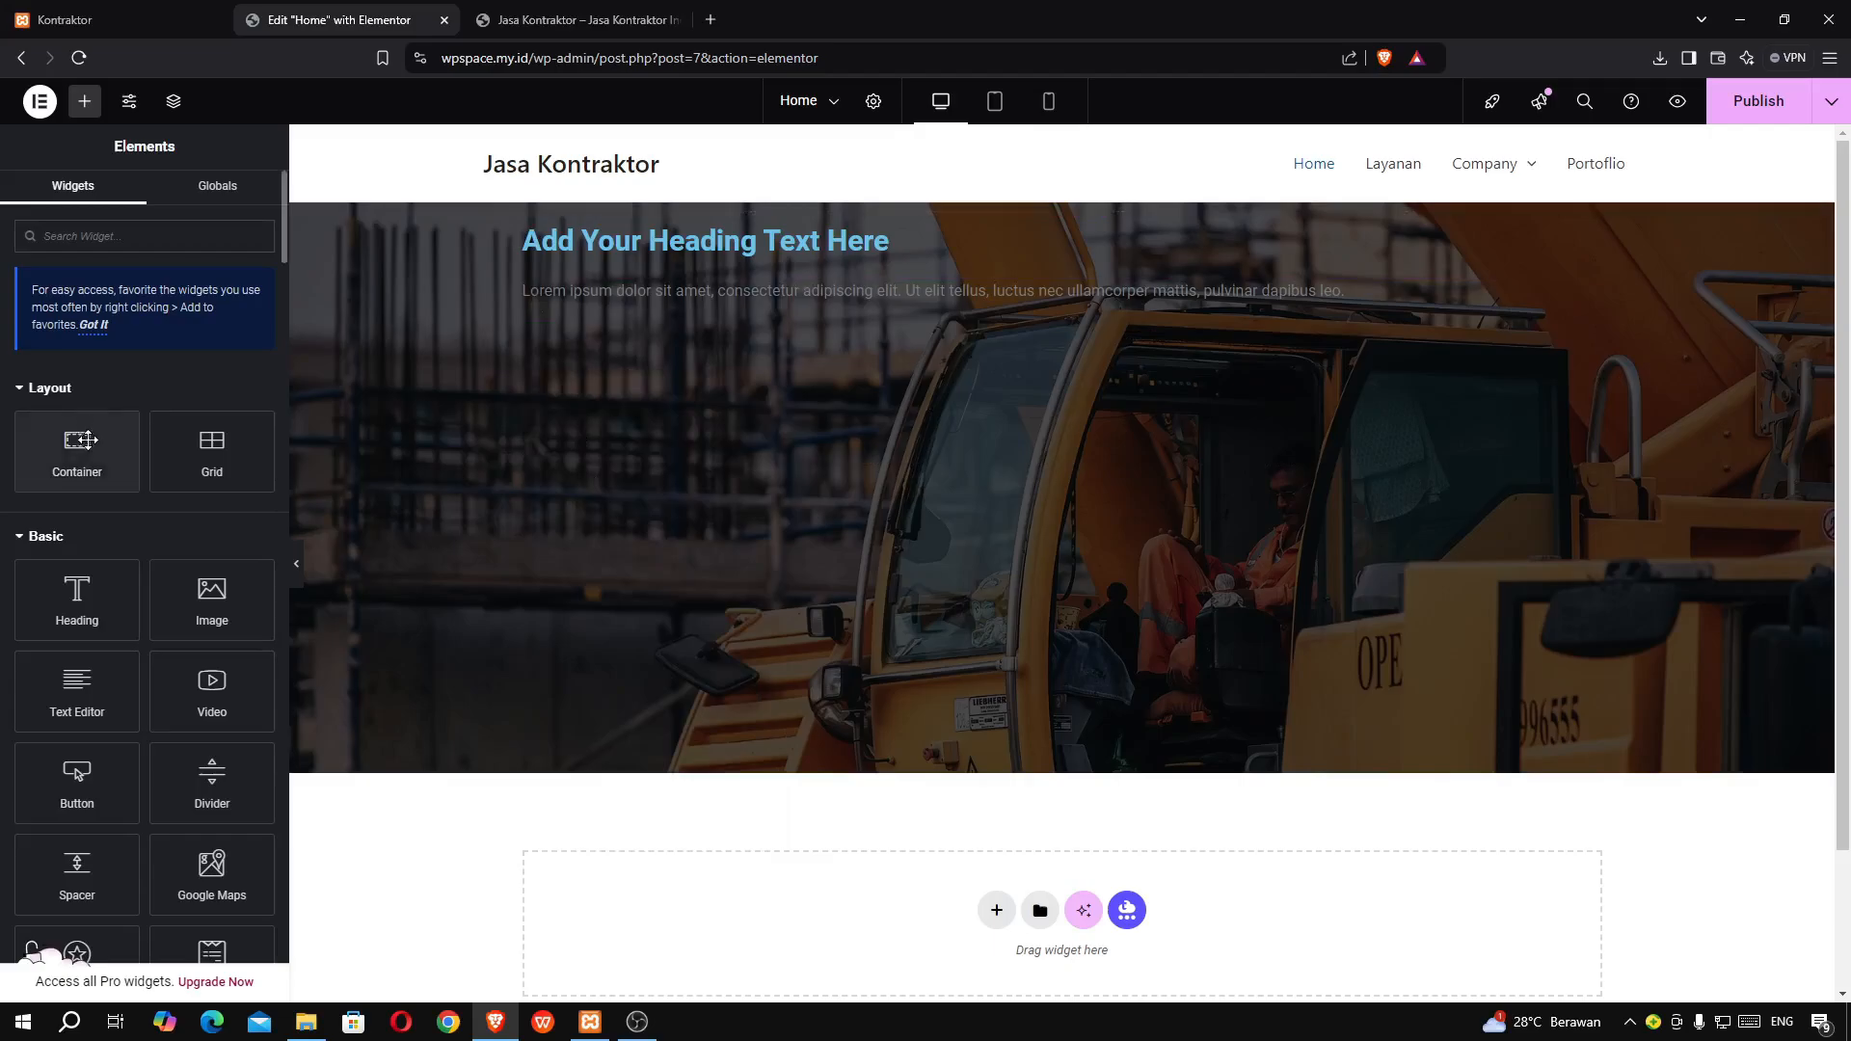
left_click_drag(82, 440, 606, 311)
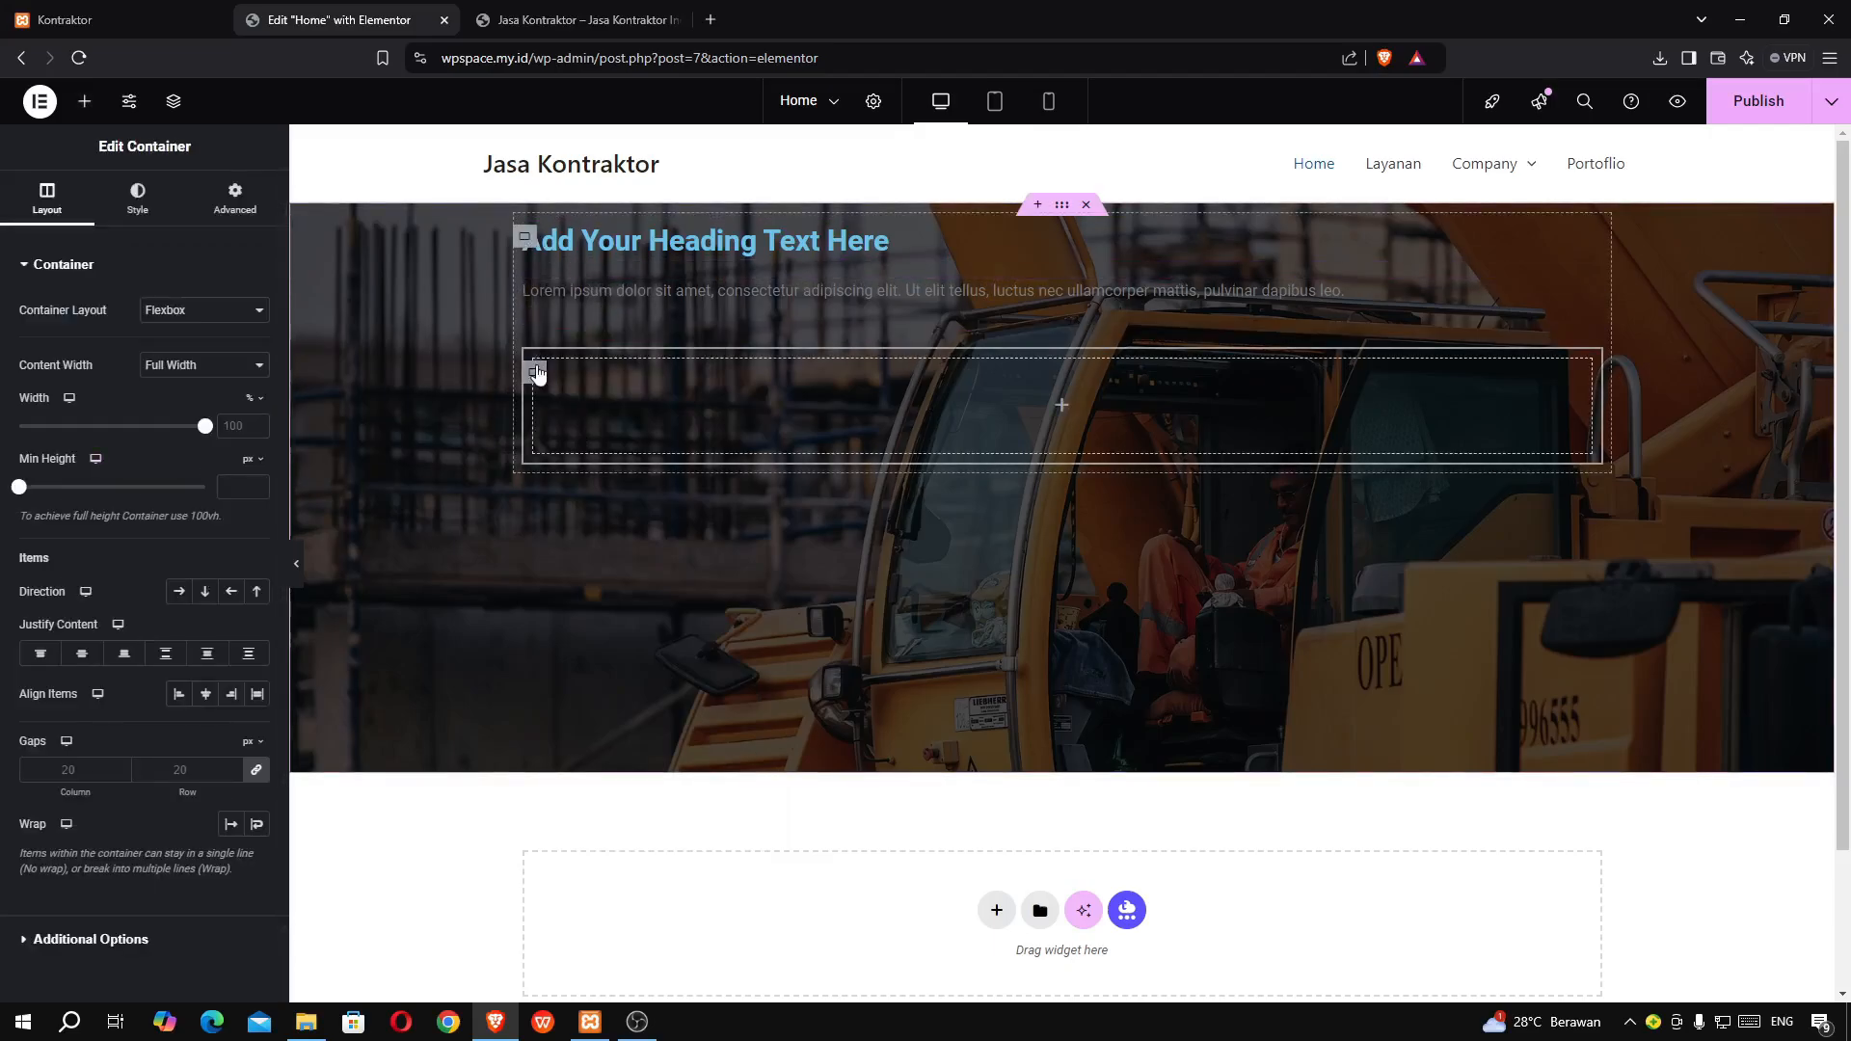
- Place a Button widget and a duplicate of it in the nested container, arranged side by side in a horizontal row
left_click(84, 102)
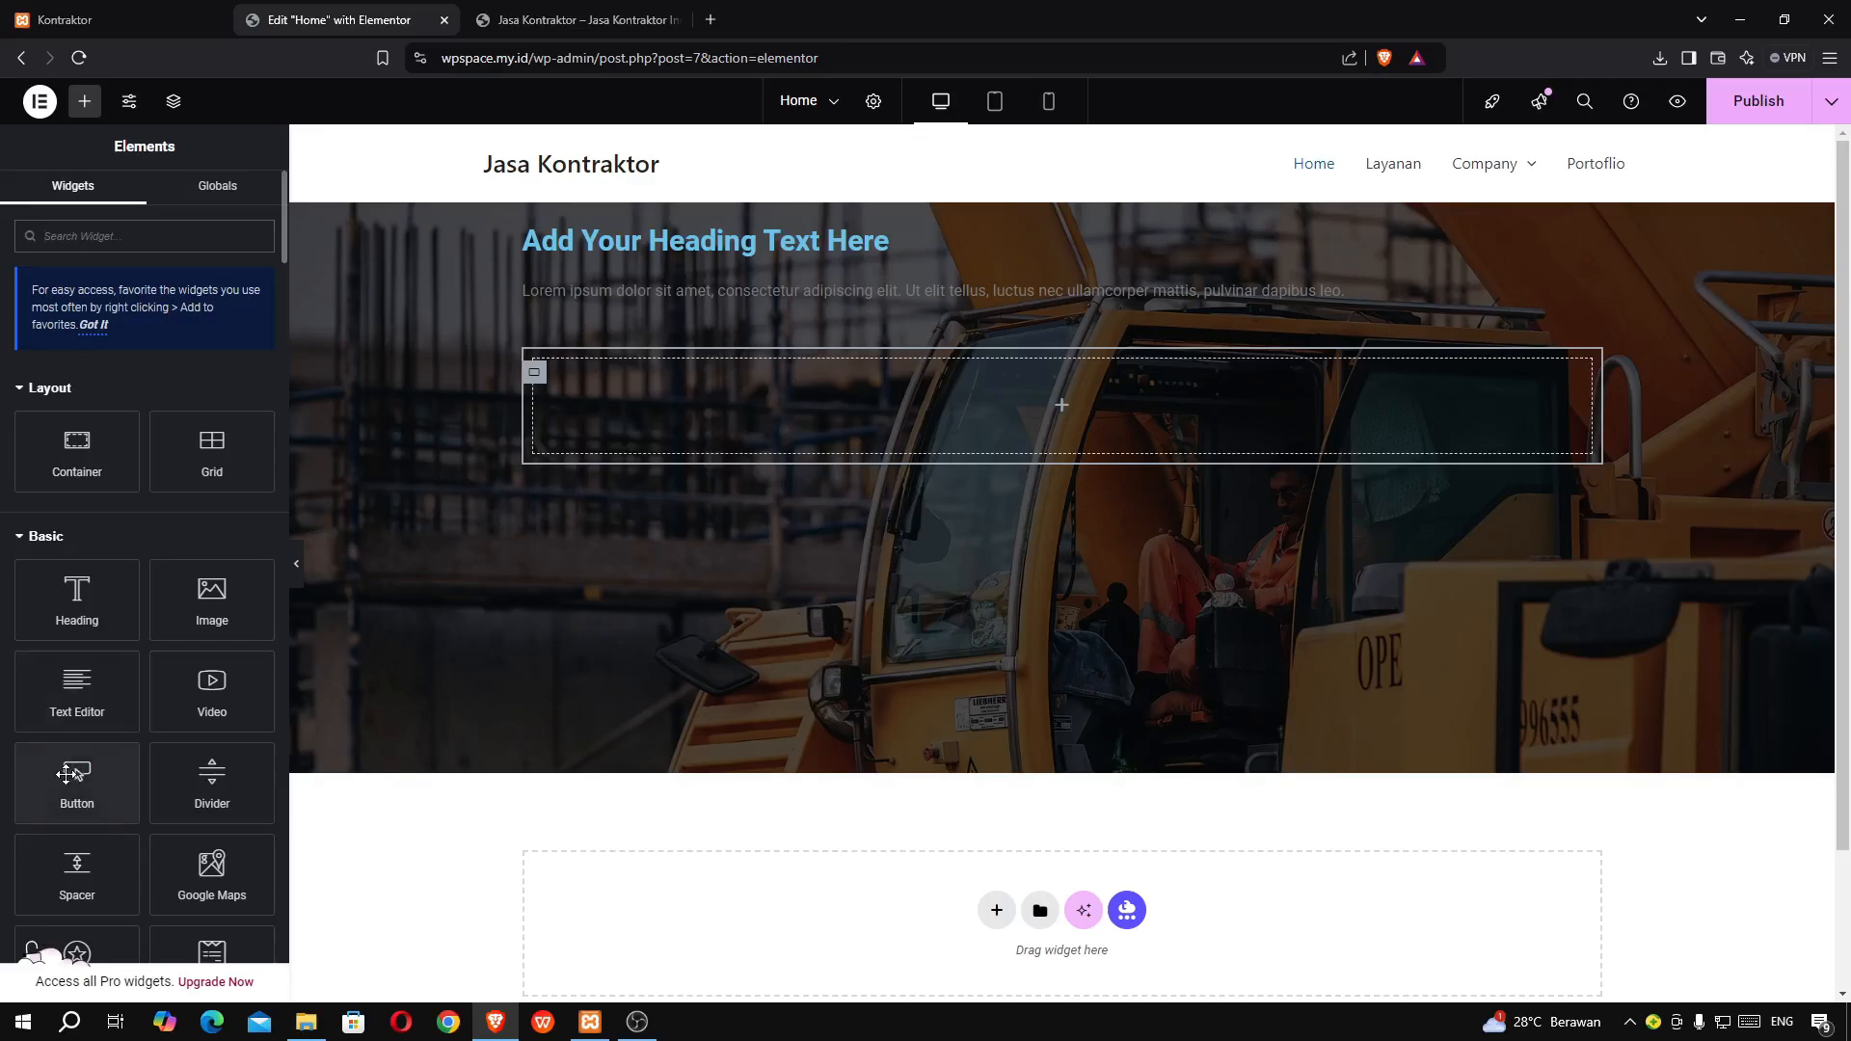
left_click_drag(69, 779, 812, 427)
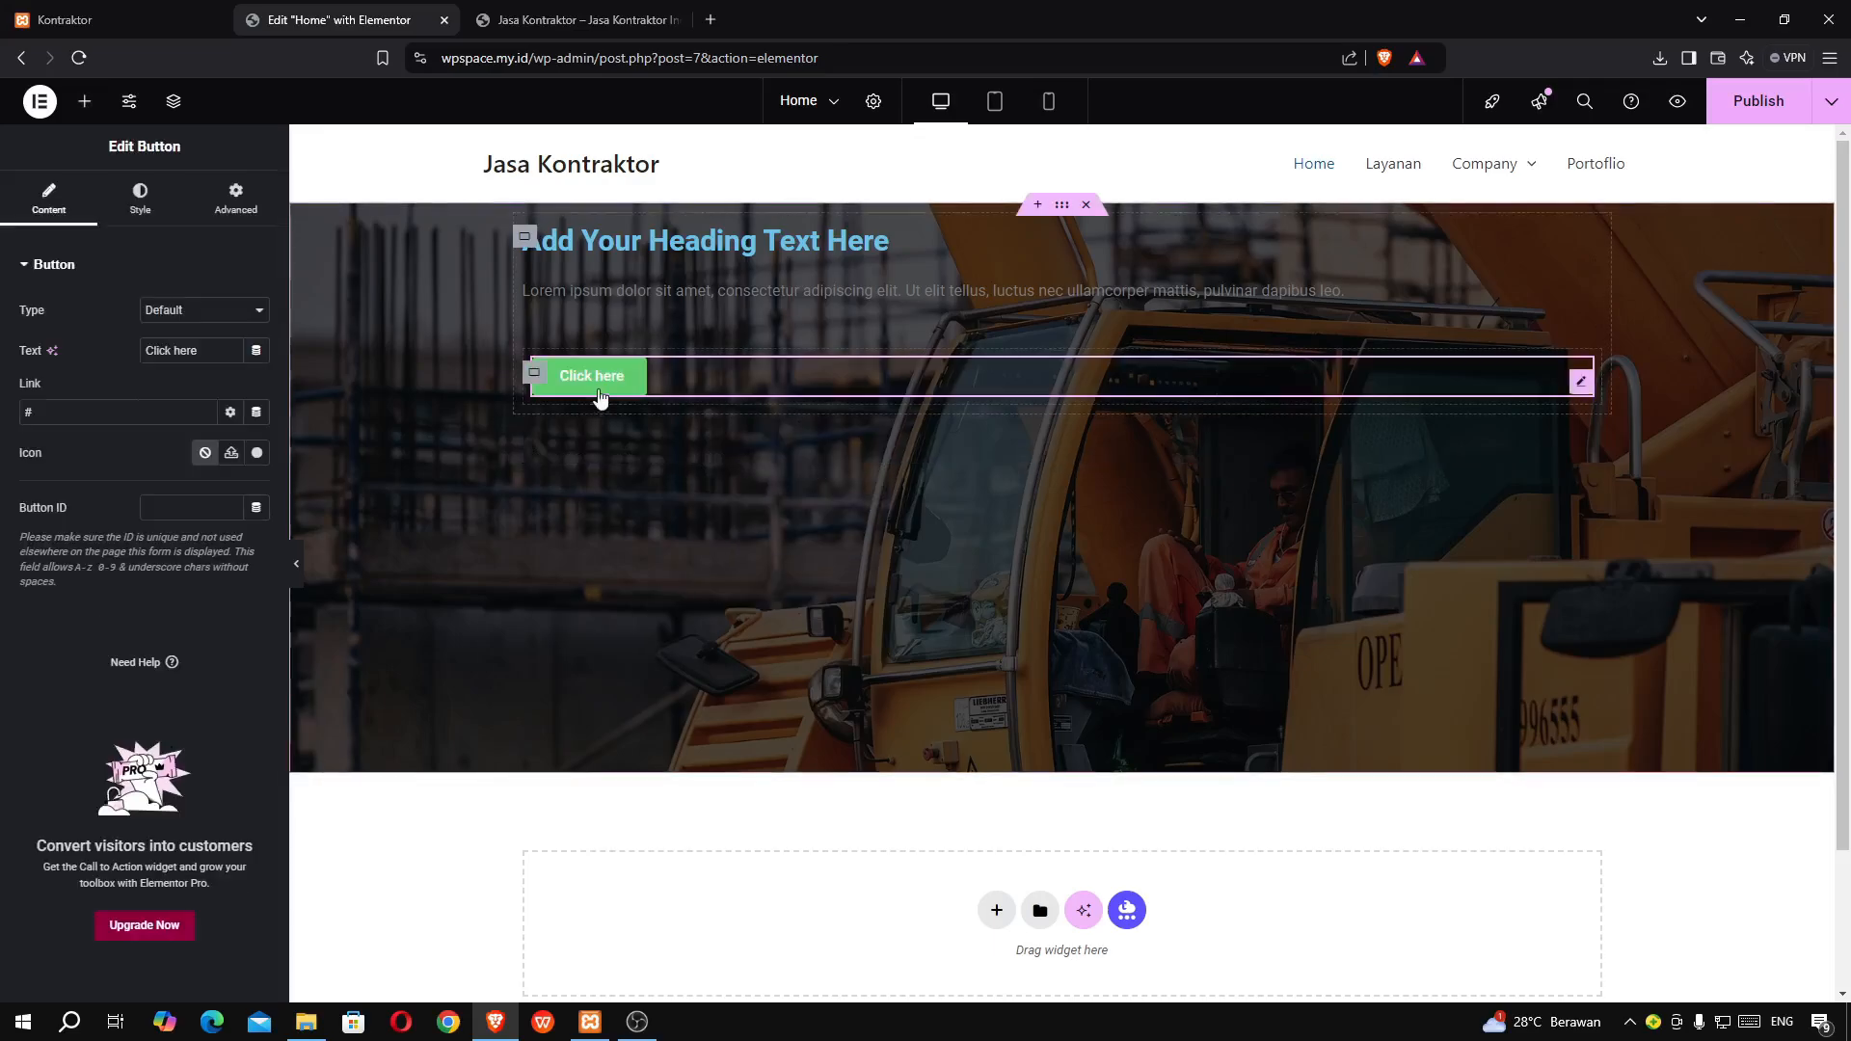
right_click(1580, 386)
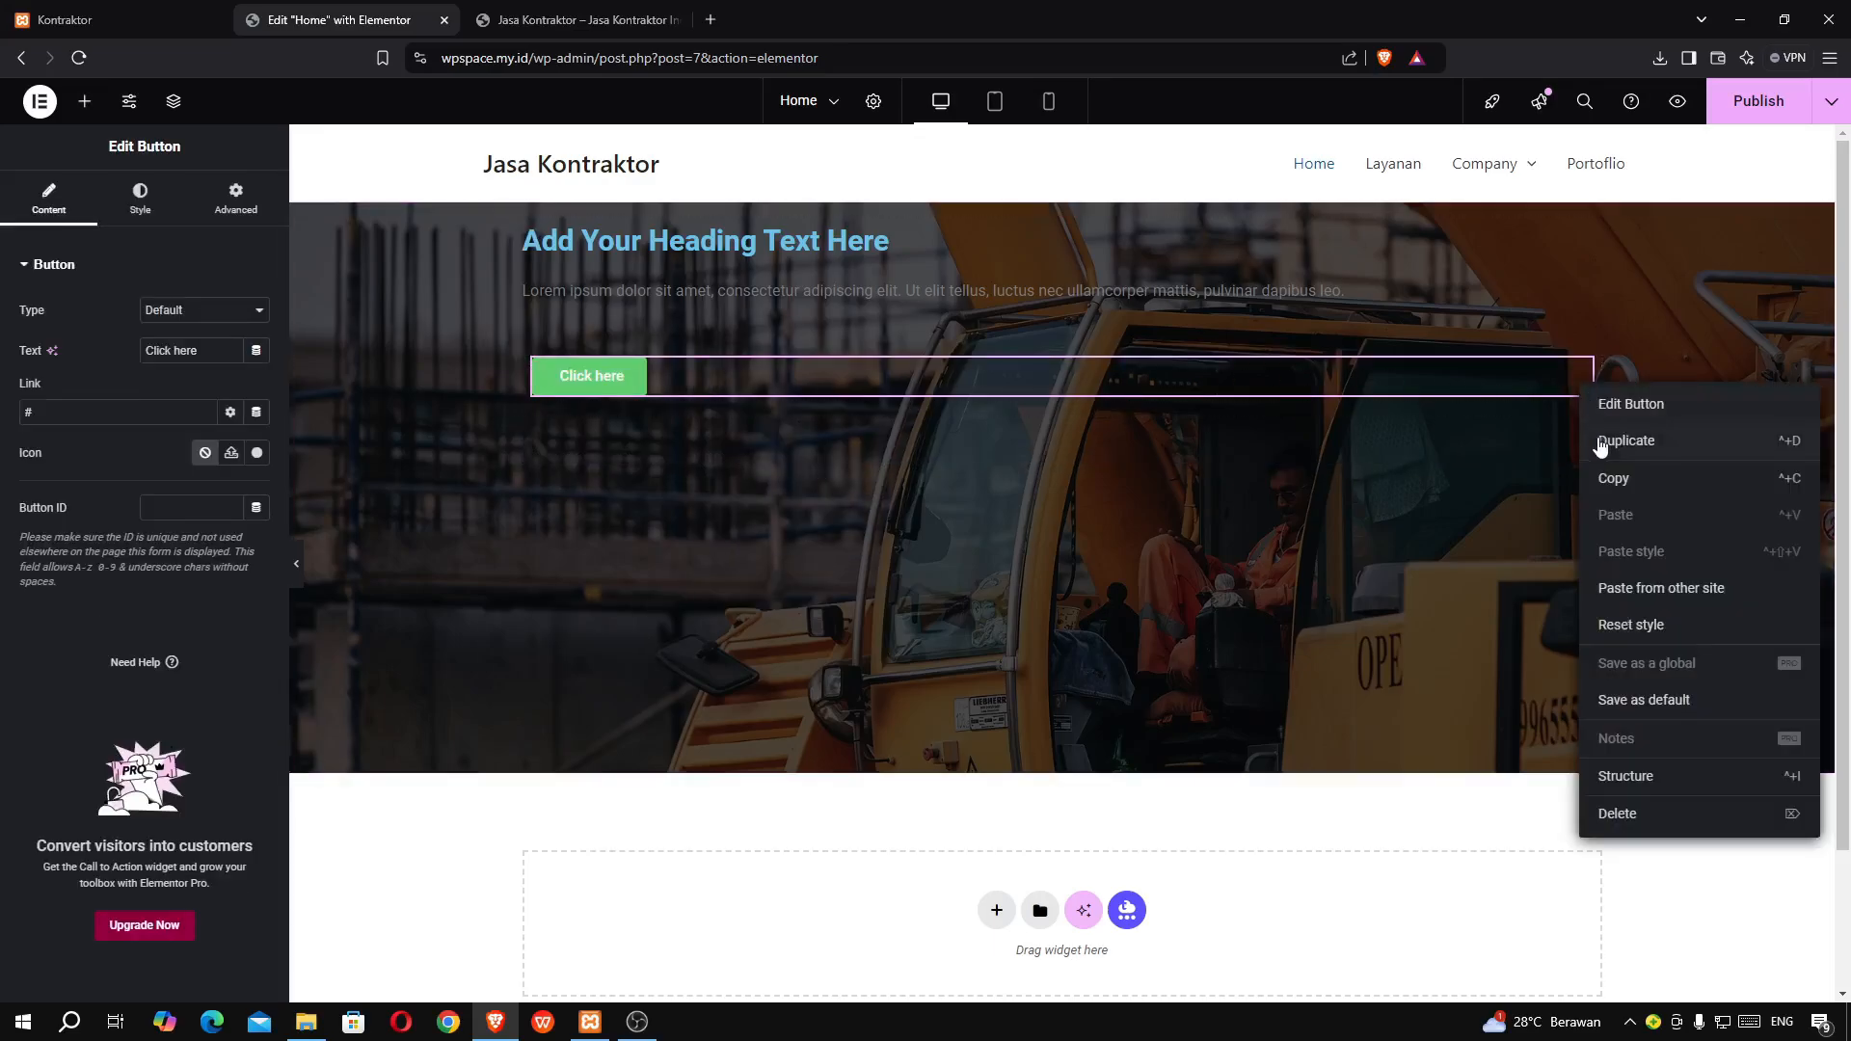
left_click(1605, 442)
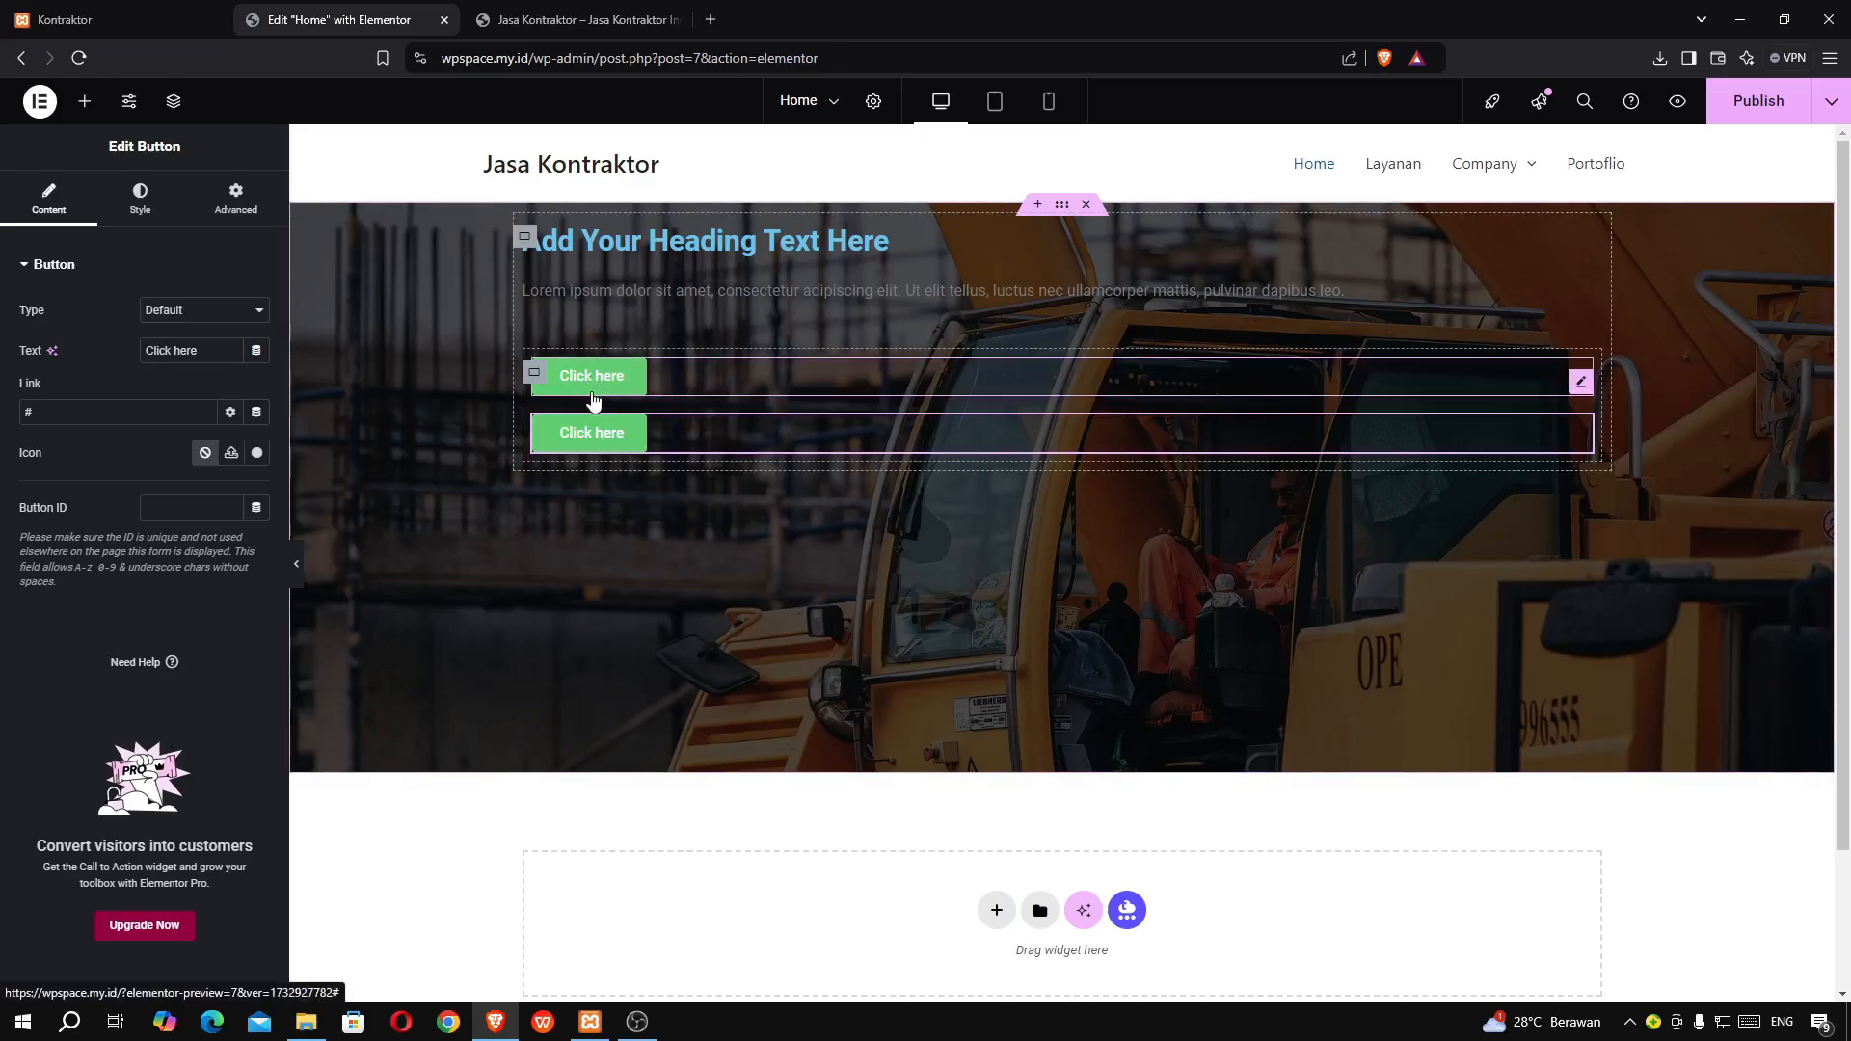
left_click(534, 374)
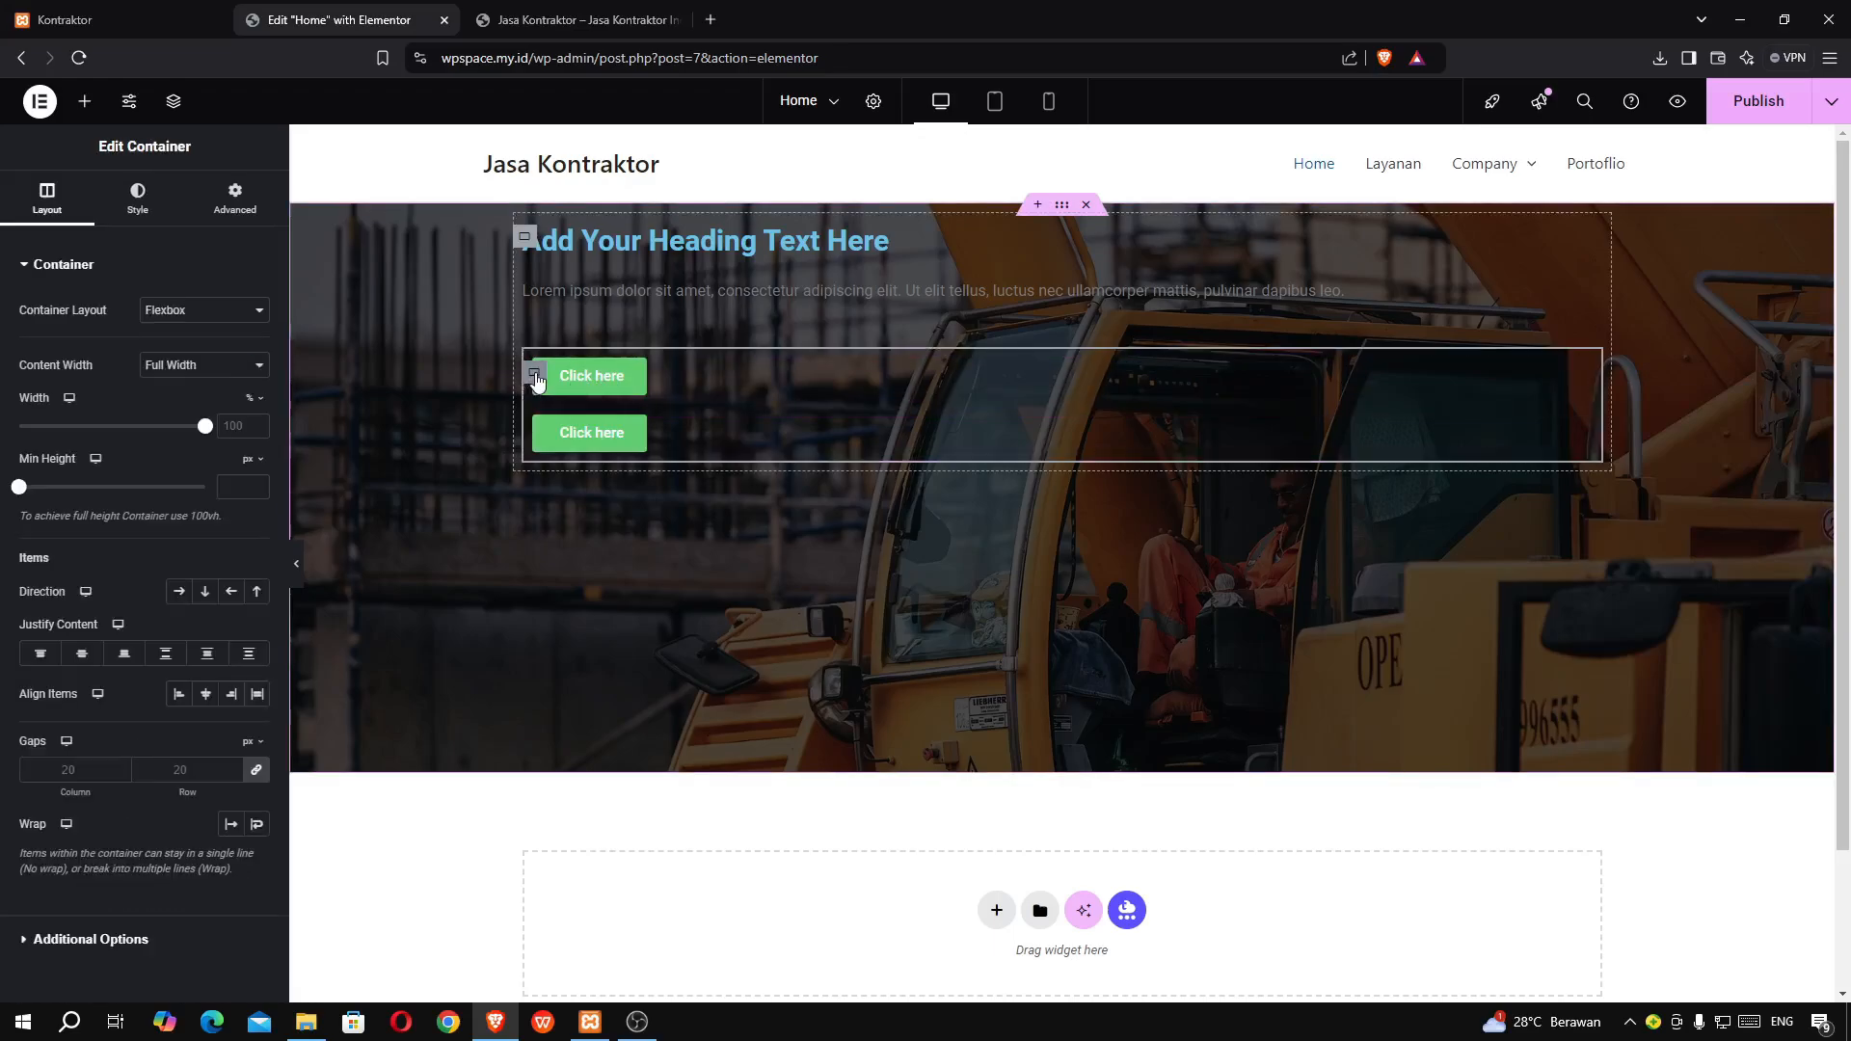
left_click(183, 592)
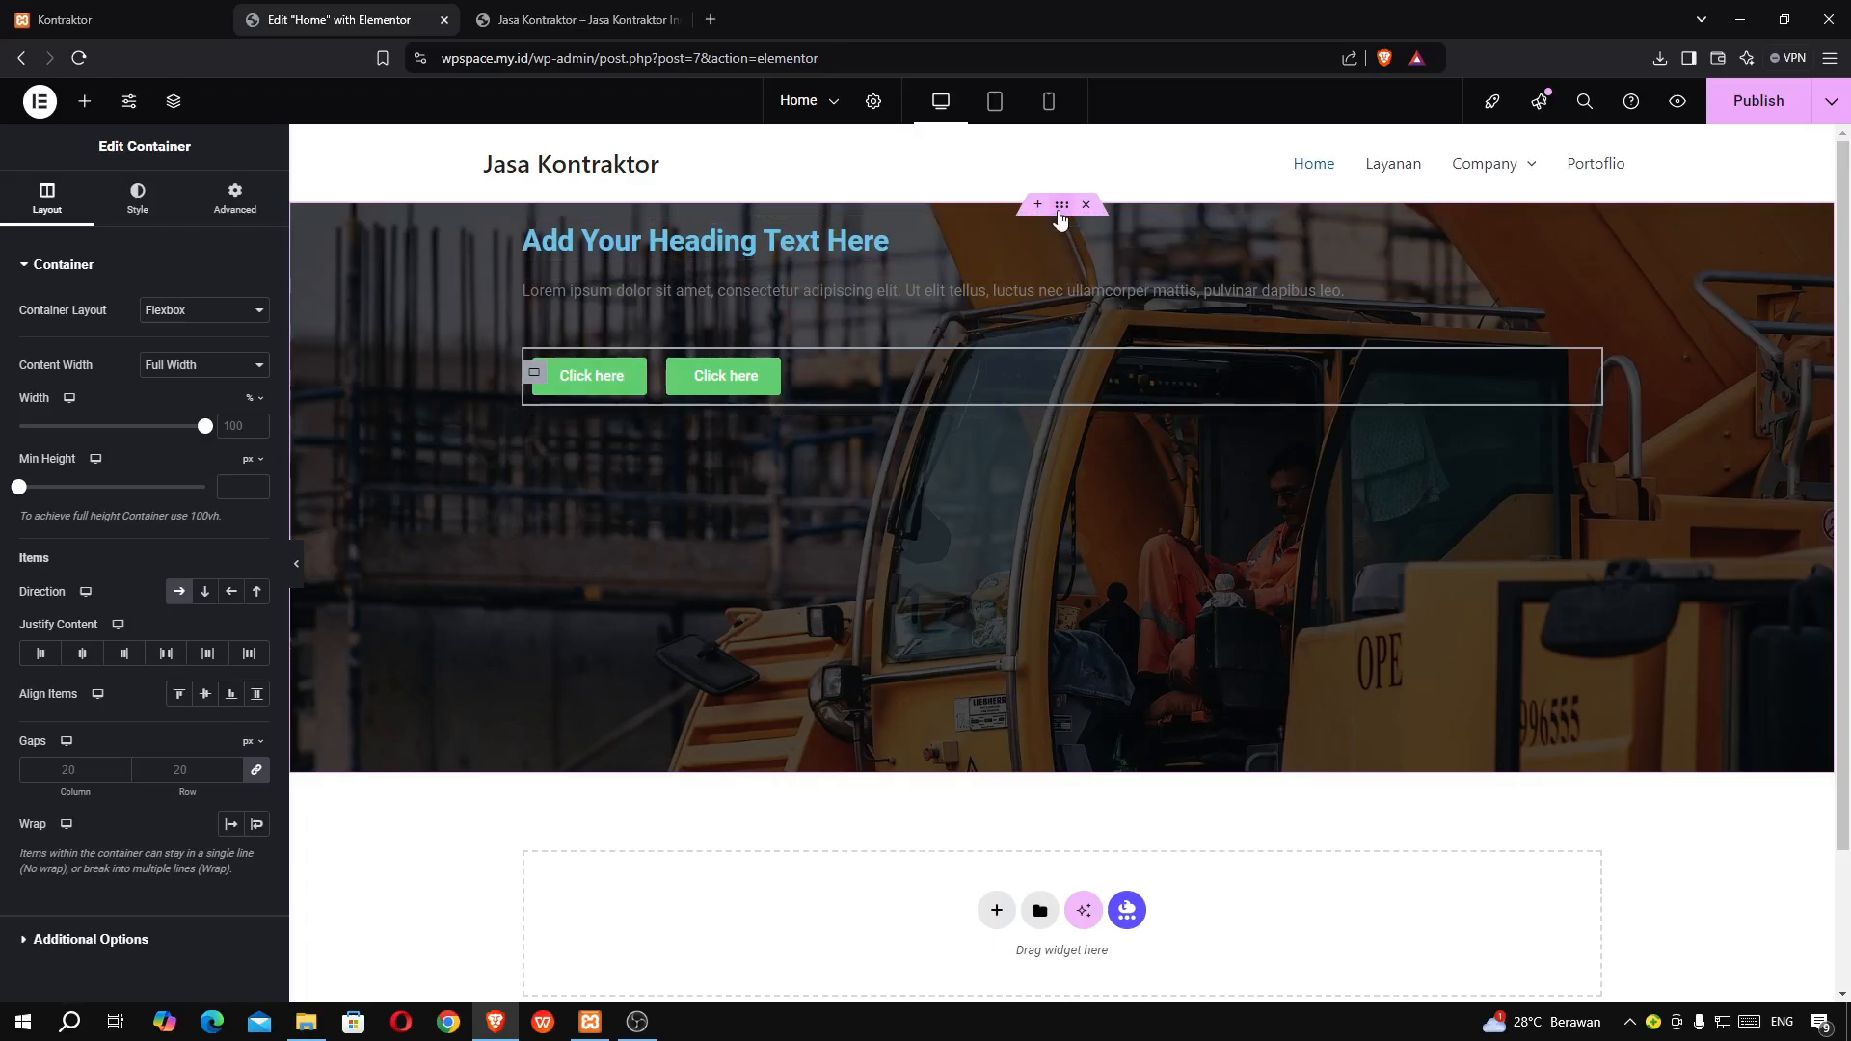
- Set the hero container's Justify Content to center and publish the page
left_click(138, 199)
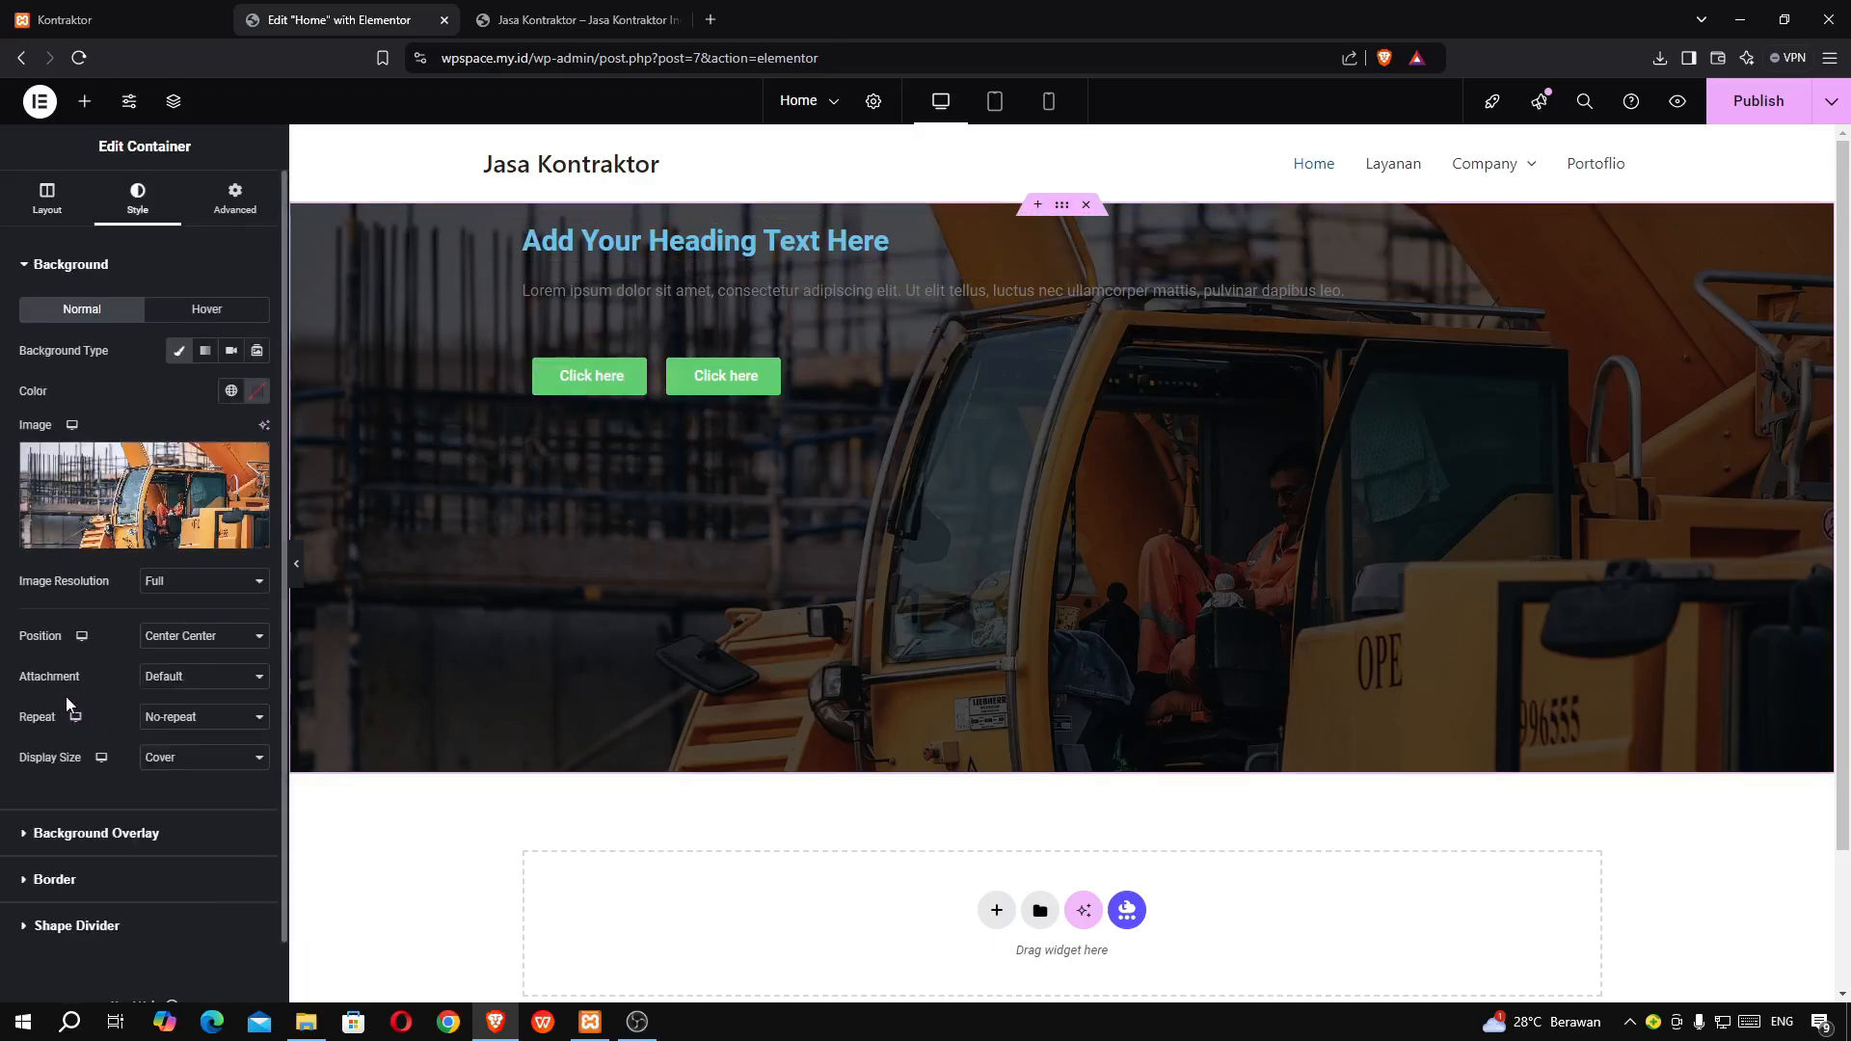
left_click(43, 202)
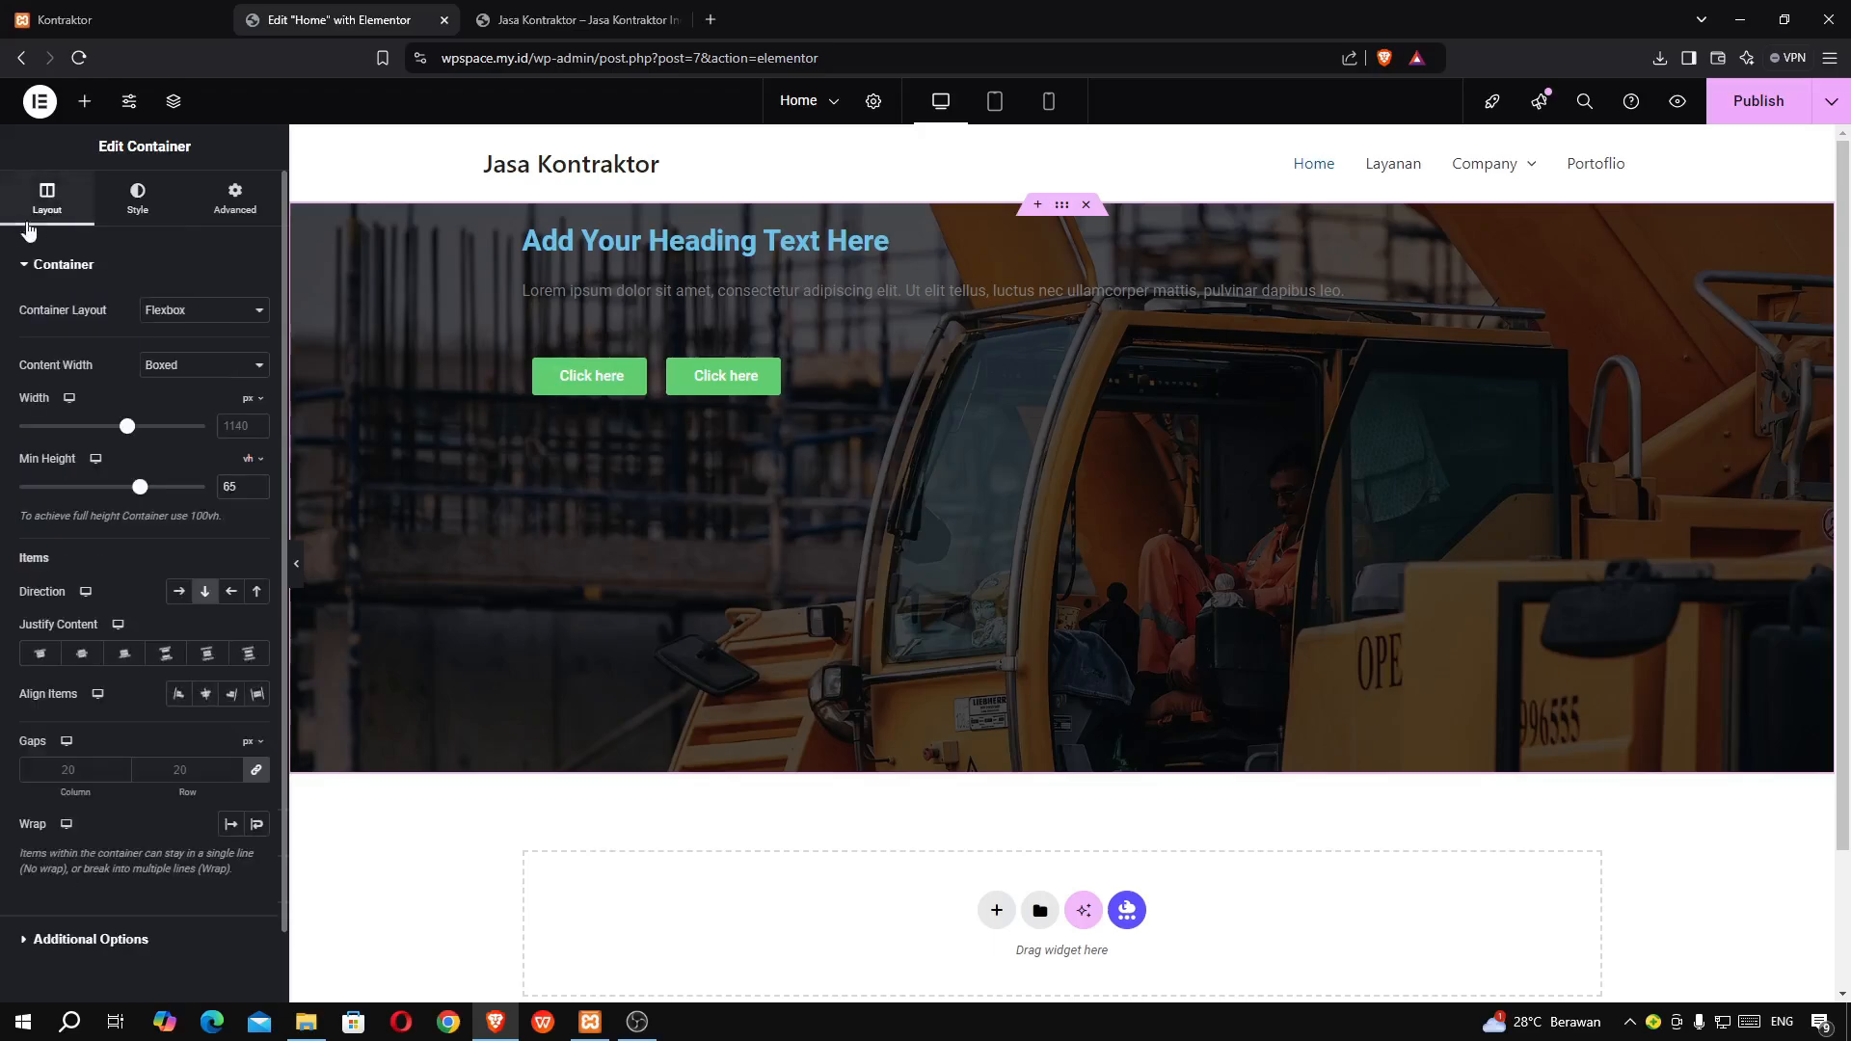
left_click(84, 655)
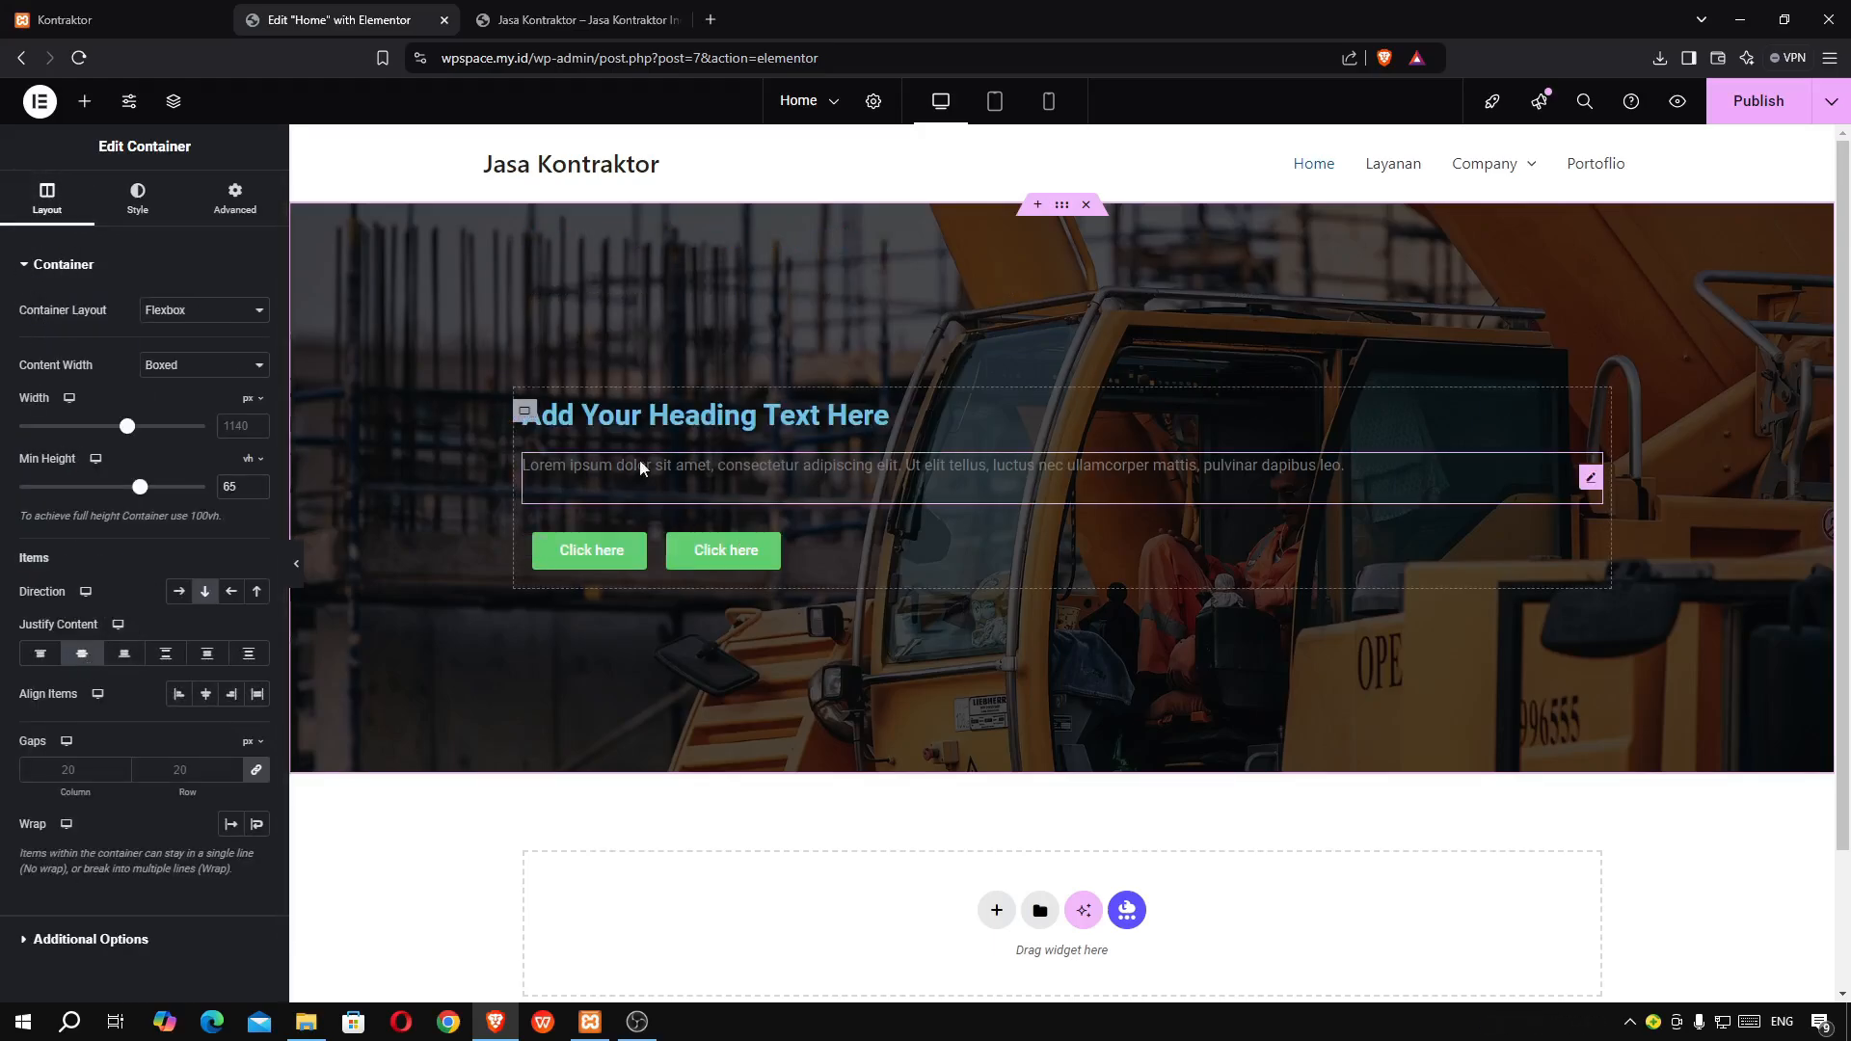
left_click(1740, 125)
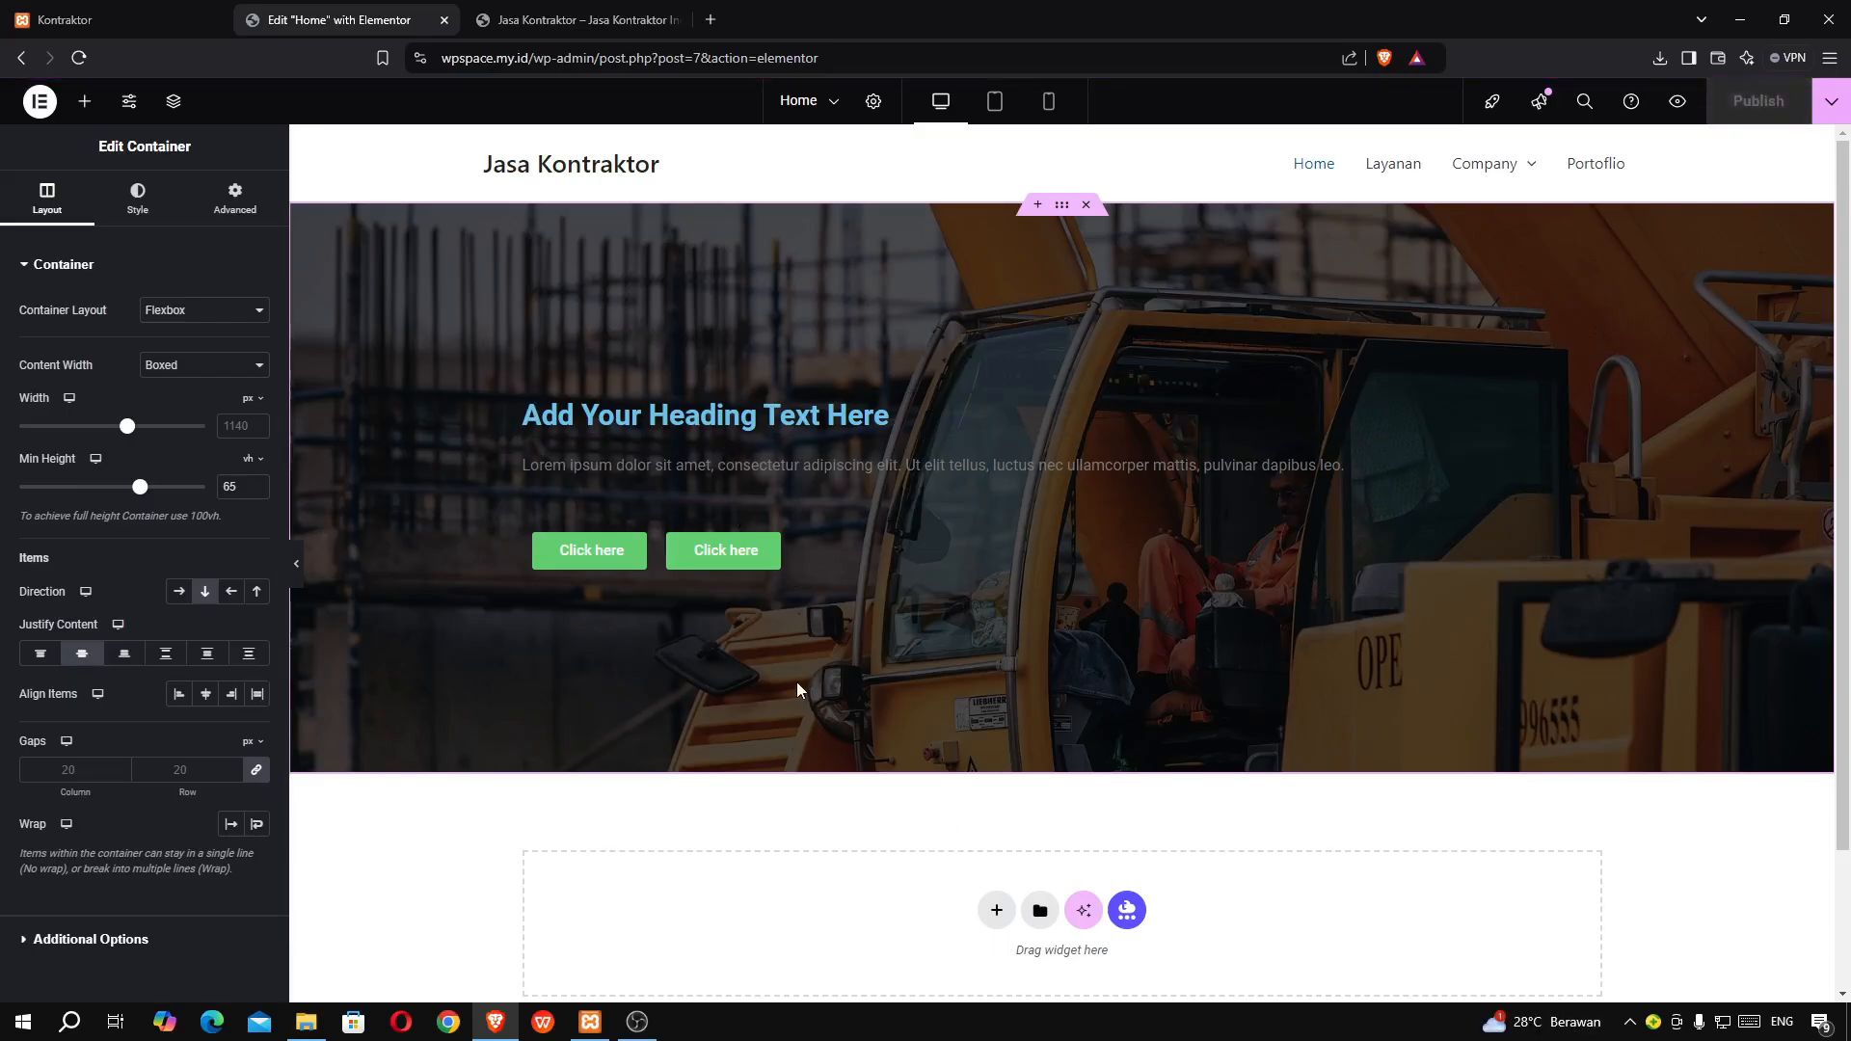
- Reload the live site's Home page and check the published hero section
left_click(500, 29)
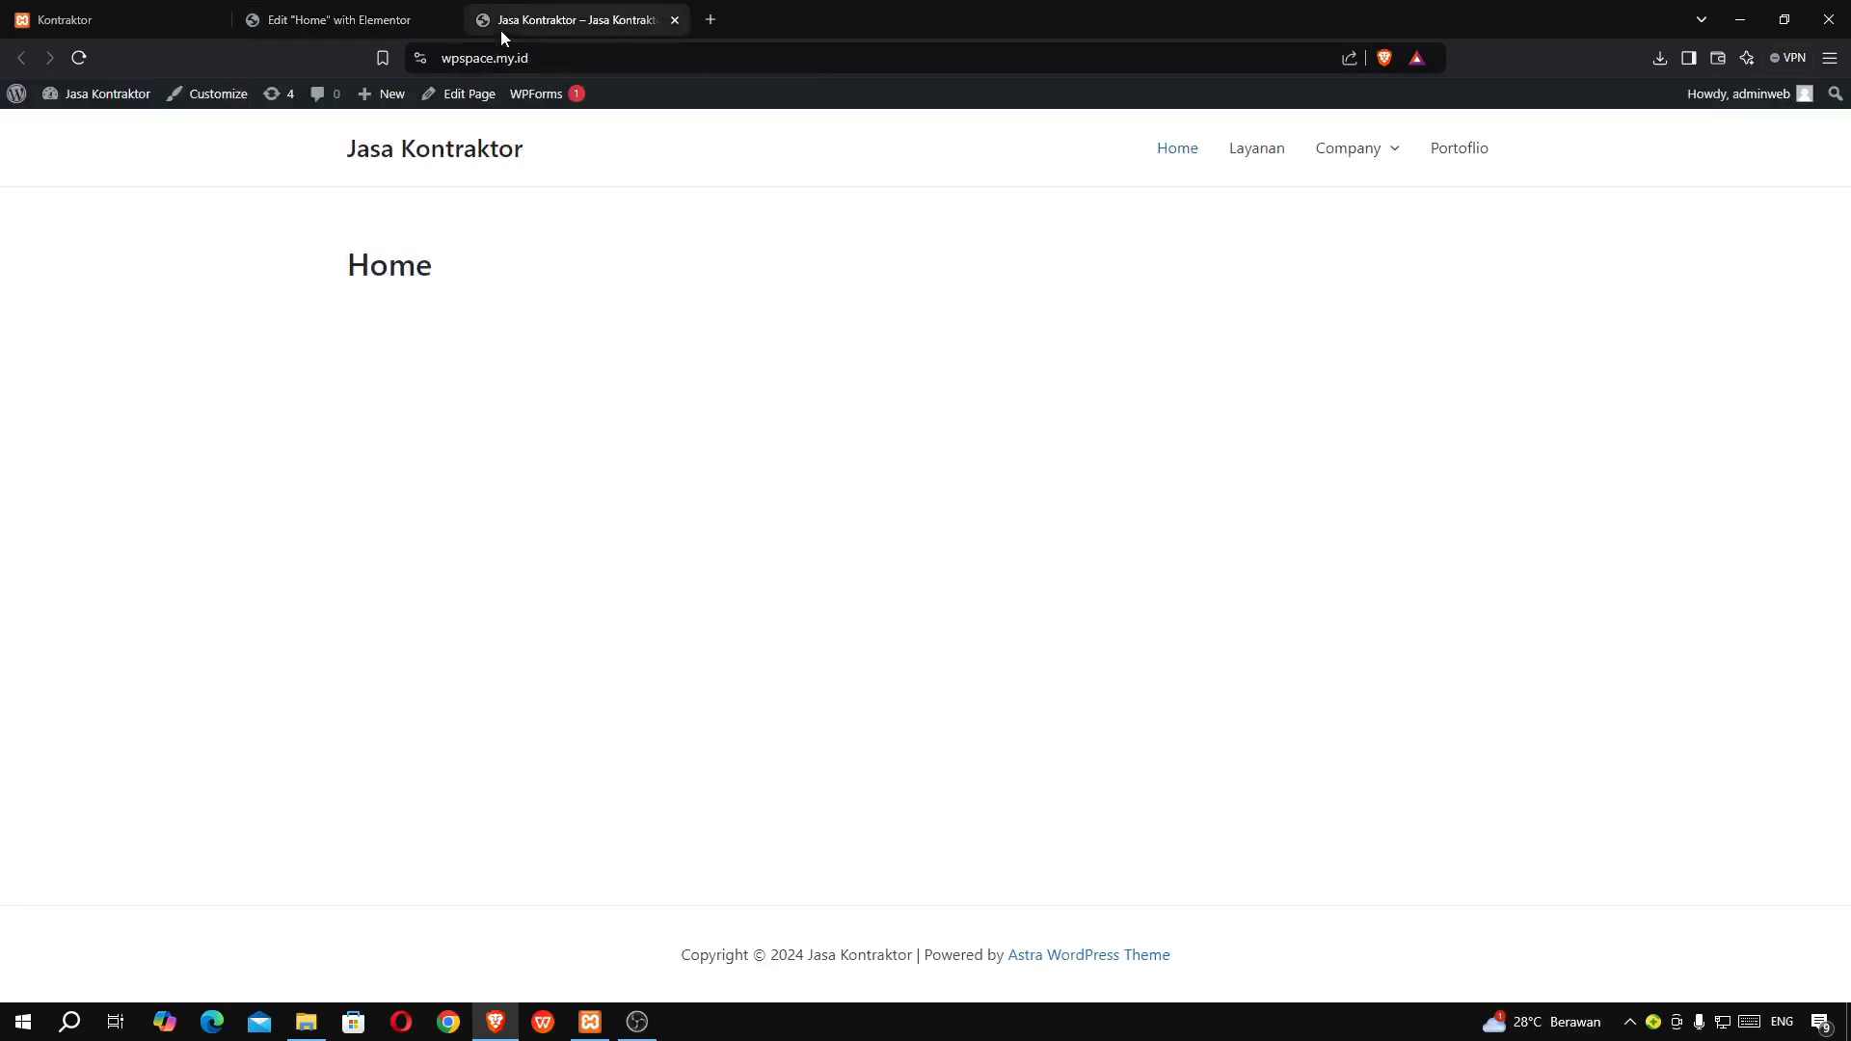
left_click(1177, 155)
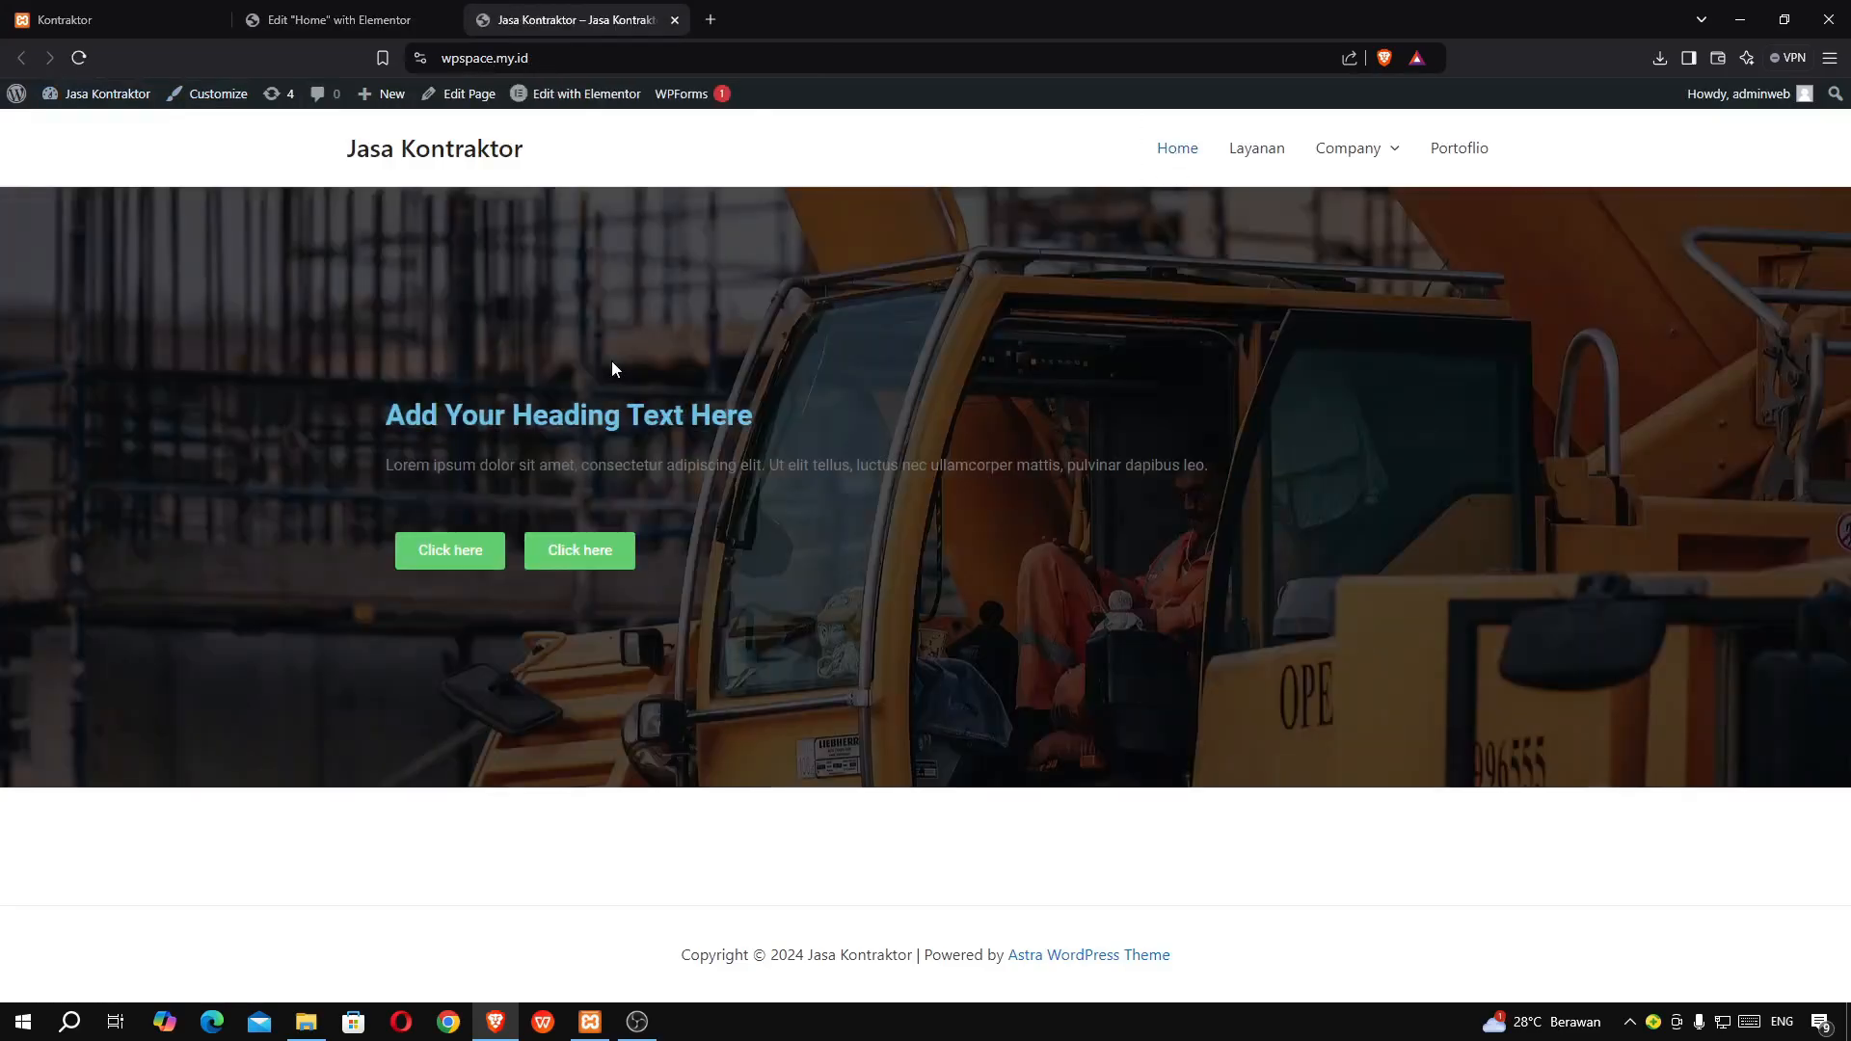
left_click_drag(611, 360, 1282, 363)
left_click(637, 1024)
left_click(637, 1024)
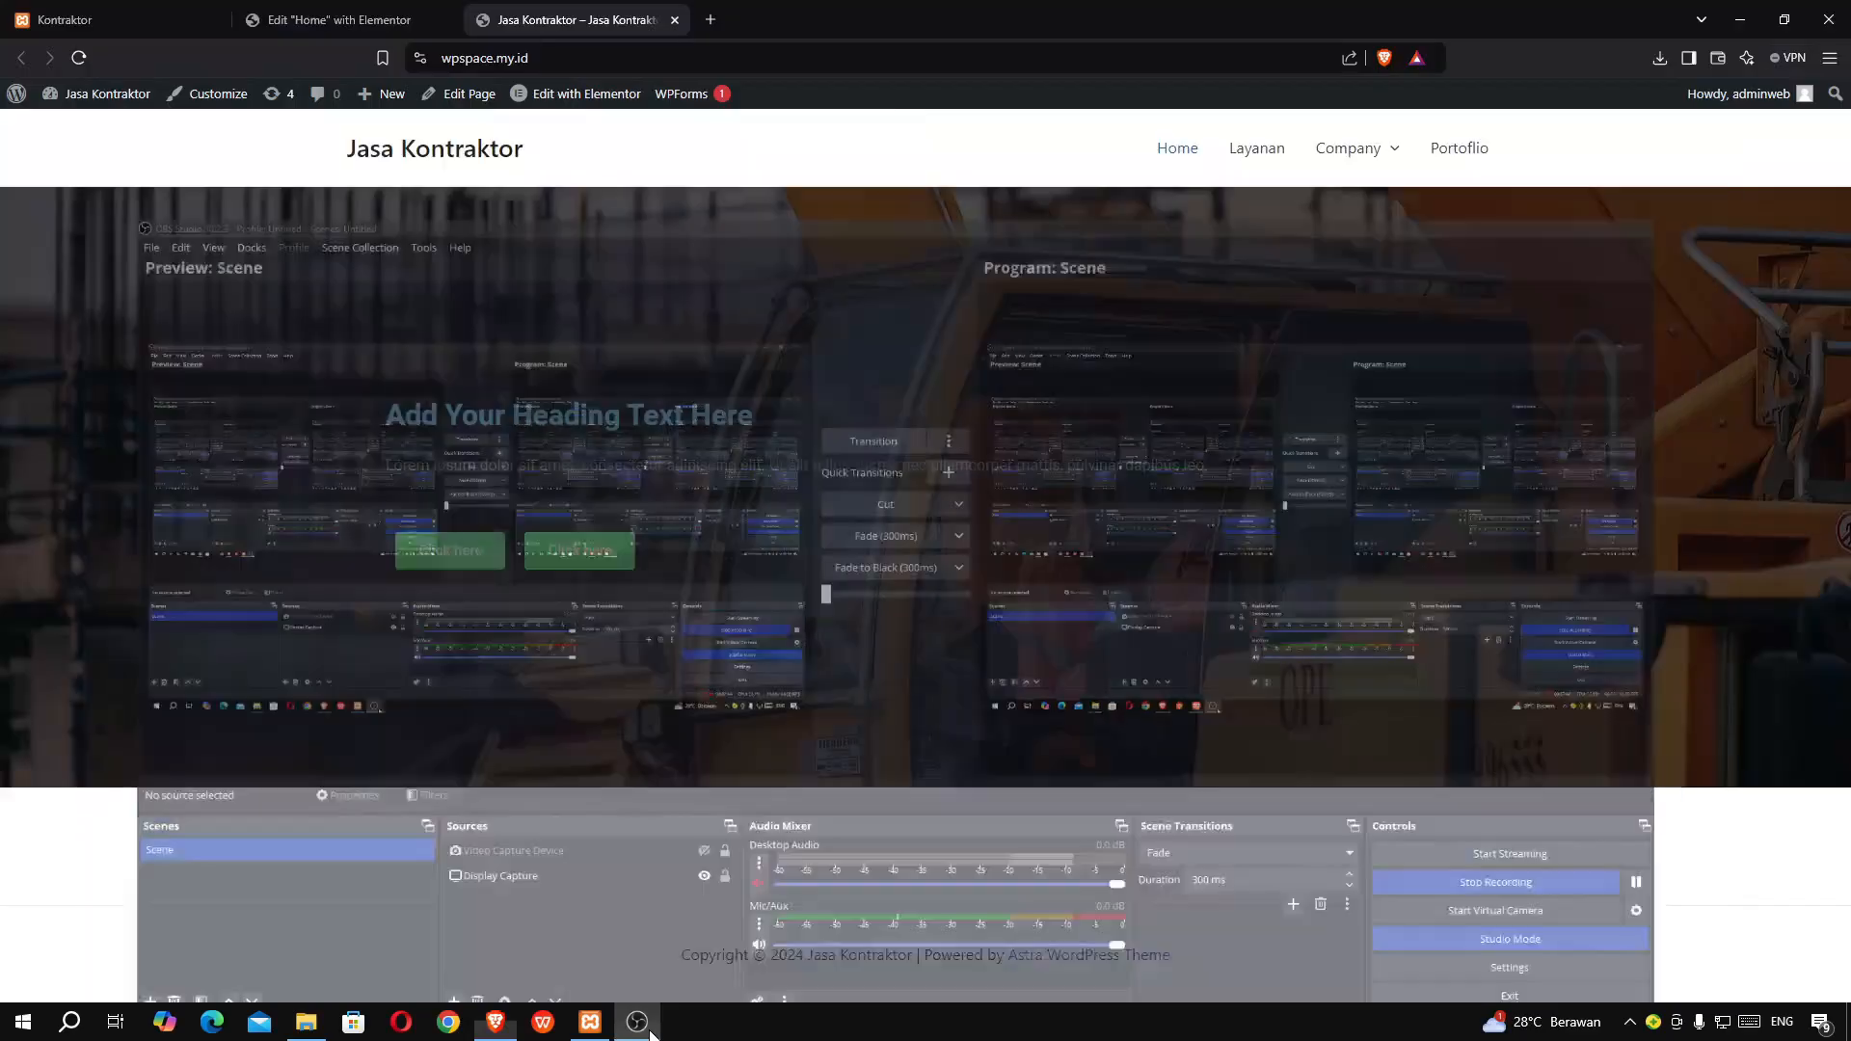
- Copy the example hero's heading "Fokus Kami Untuk Proyek Anda" and replace the Heading widget's title with it
left_click(135, 15)
left_click_drag(363, 425, 1293, 433)
key("ctrl+c")
right_click(1174, 443)
left_click(1190, 447)
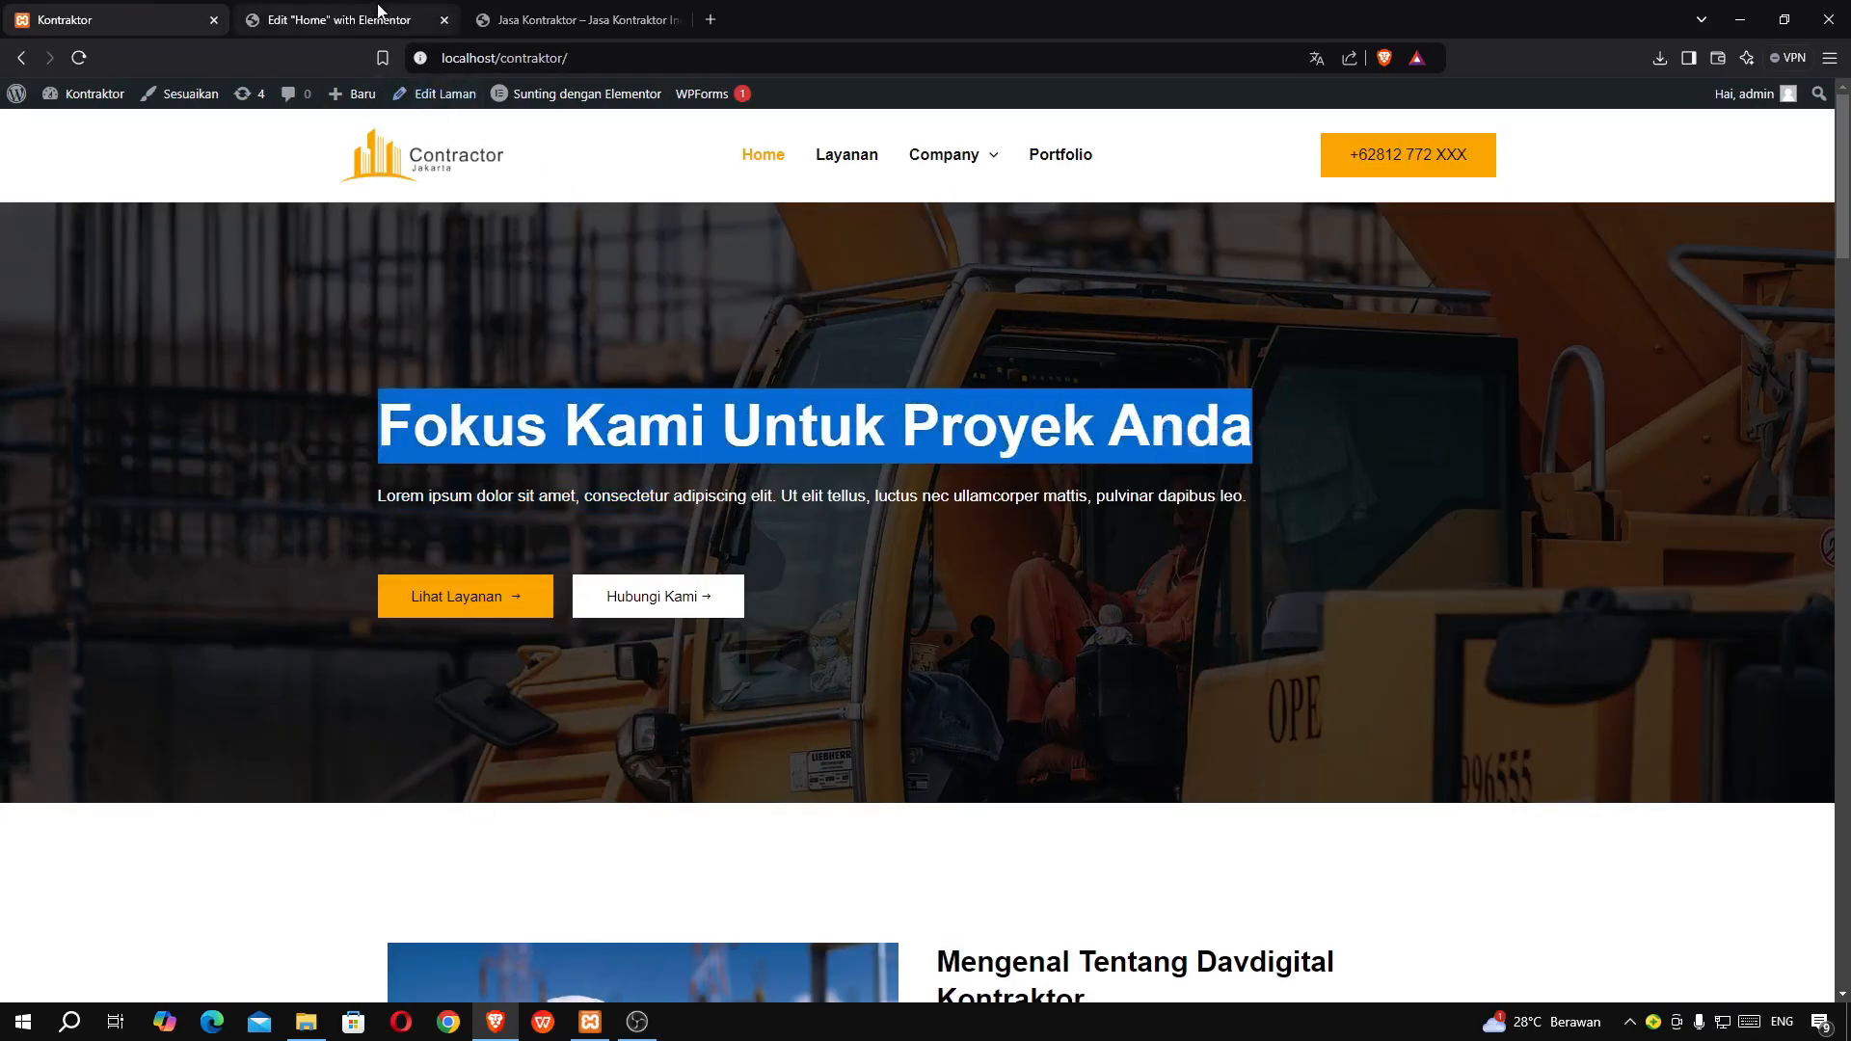
left_click(338, 19)
left_click(604, 409)
left_click(153, 367)
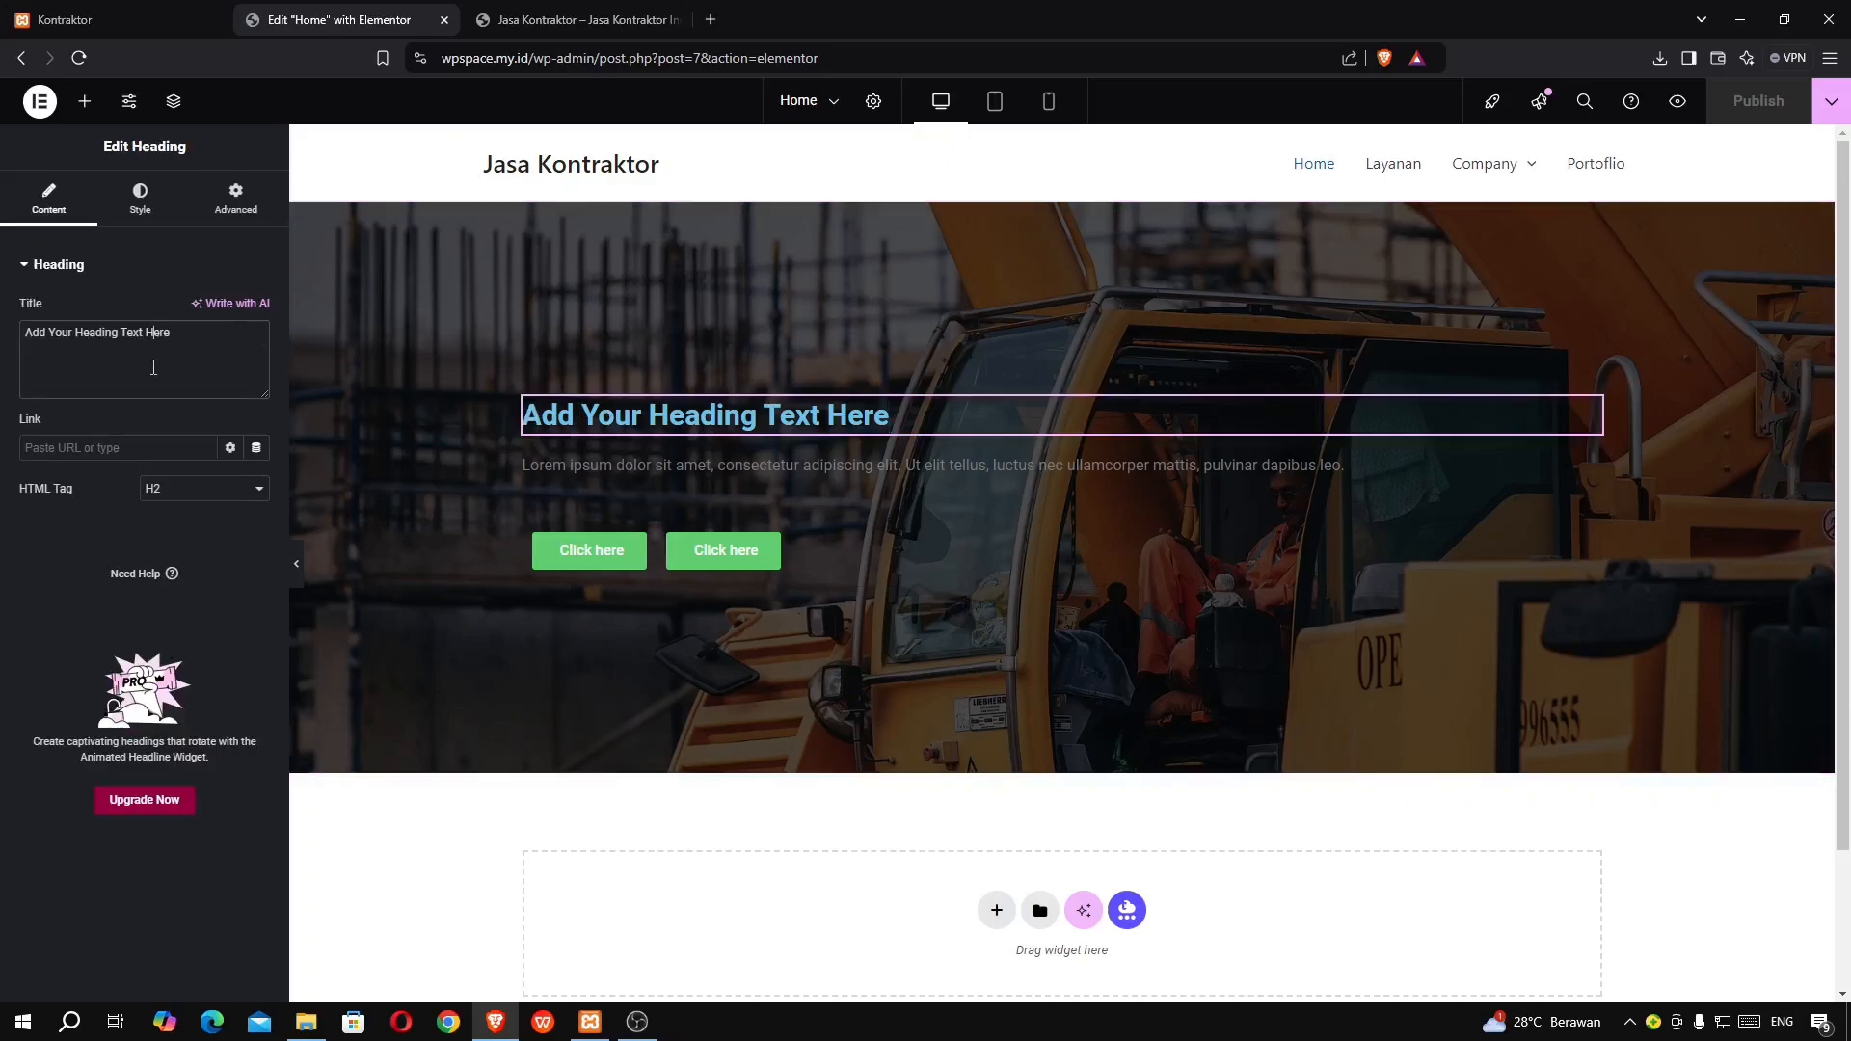
key("ctrl+a")
key("ctrl+v")
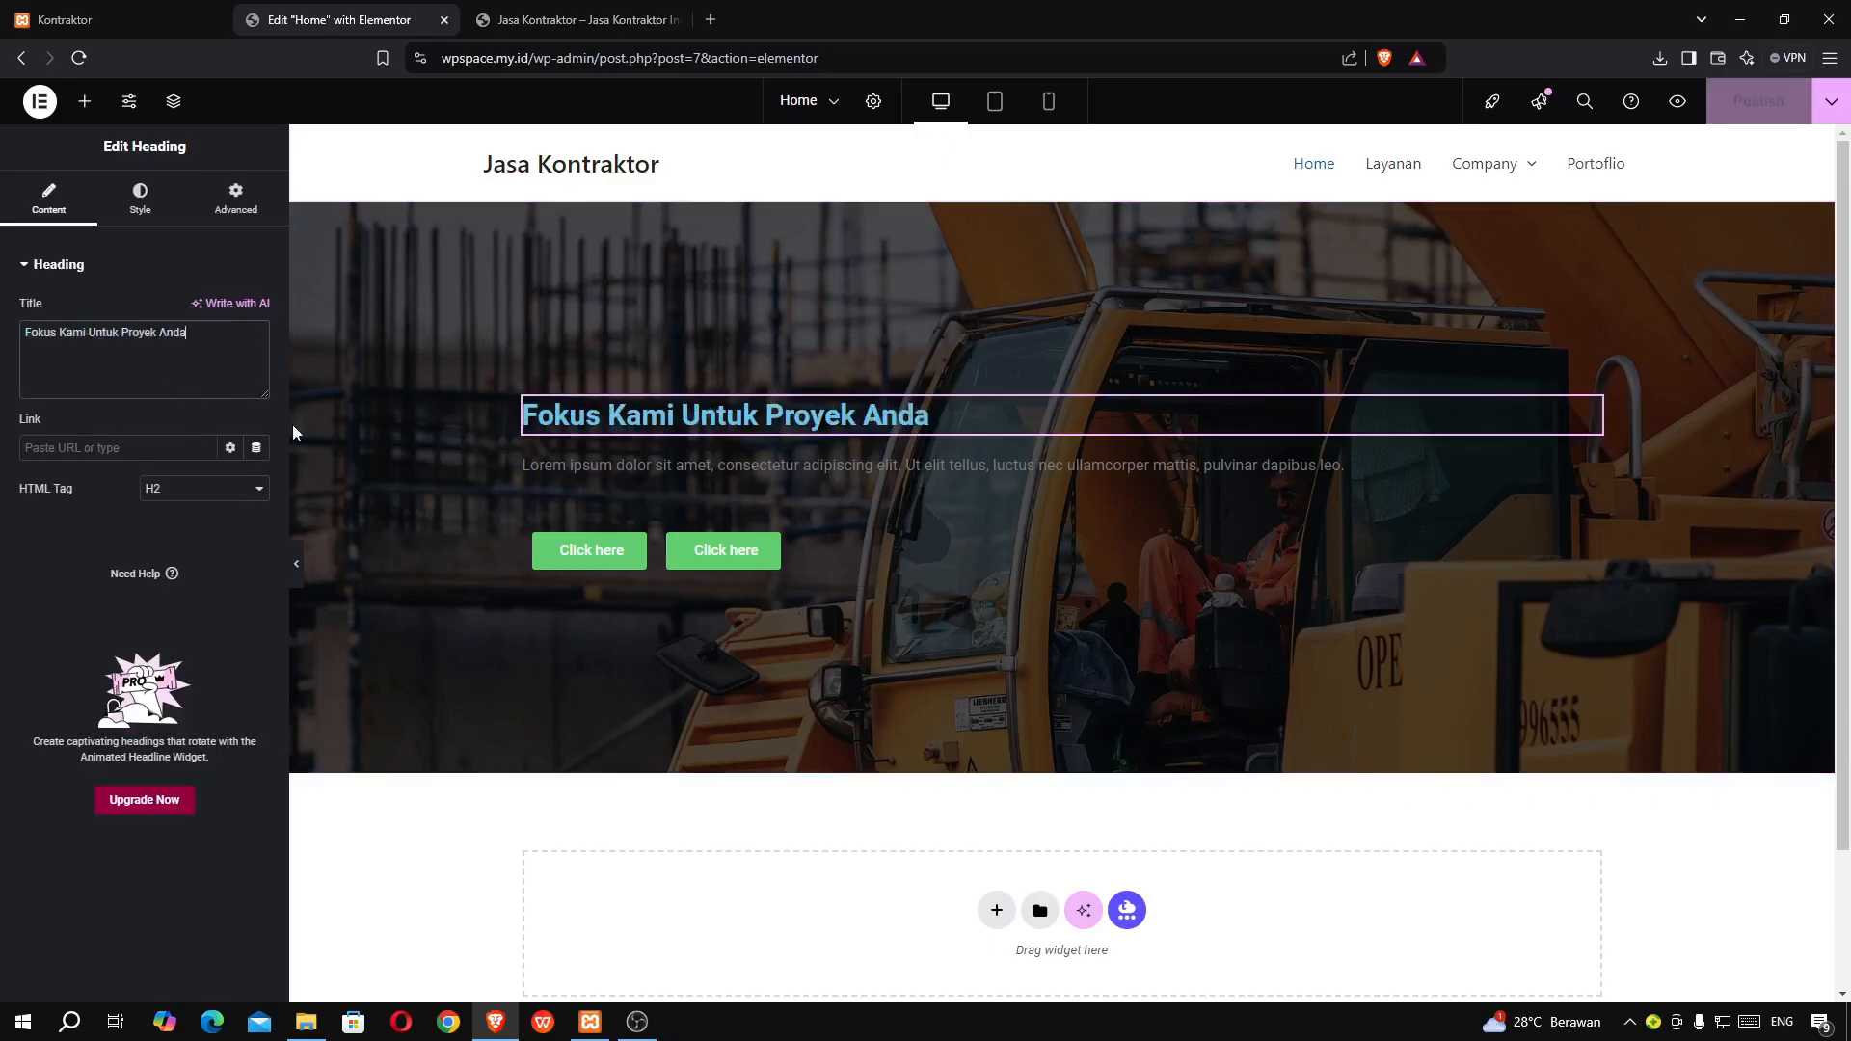
- Check the example hero's paragraph text against the Text Editor widget in the hero section
left_click(91, 20)
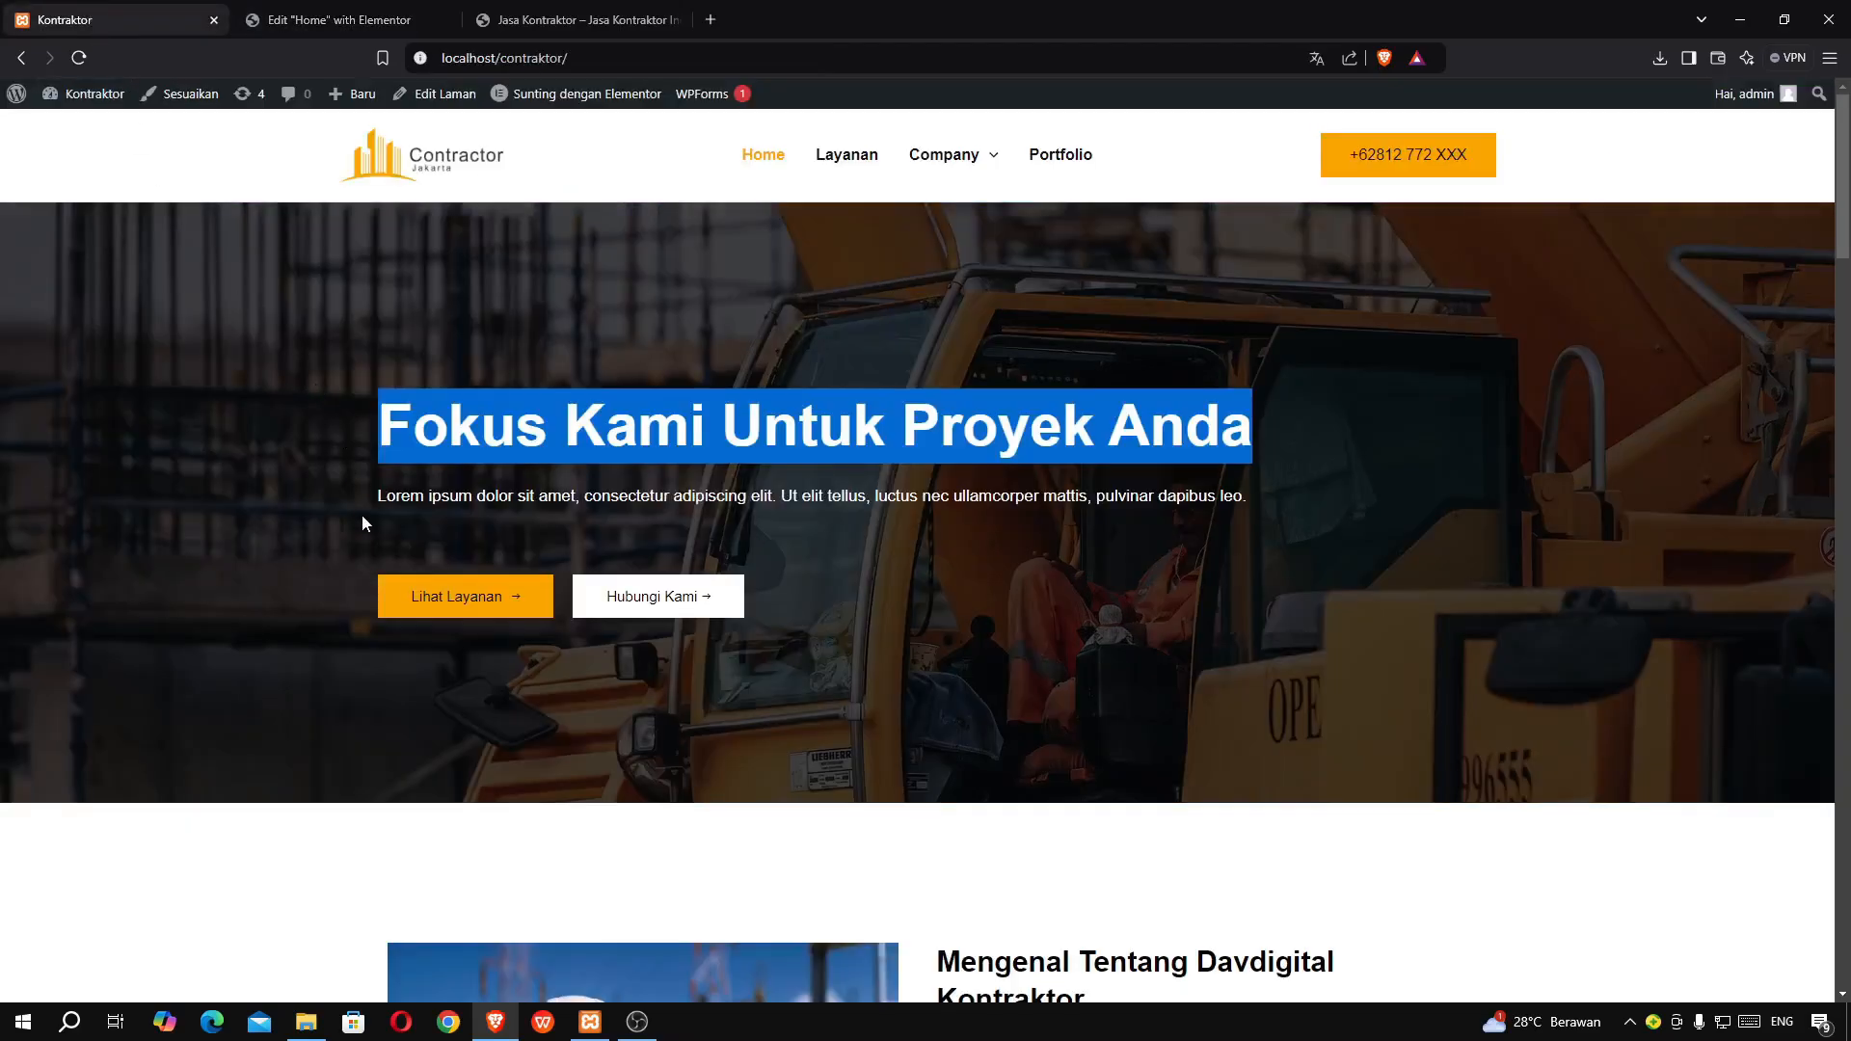
mouse_move(362, 513)
left_mouse_down()
mouse_move(1195, 550)
mouse_move(1286, 502)
mouse_move(347, 512)
mouse_move(389, 498)
left_mouse_up()
left_click(1284, 507)
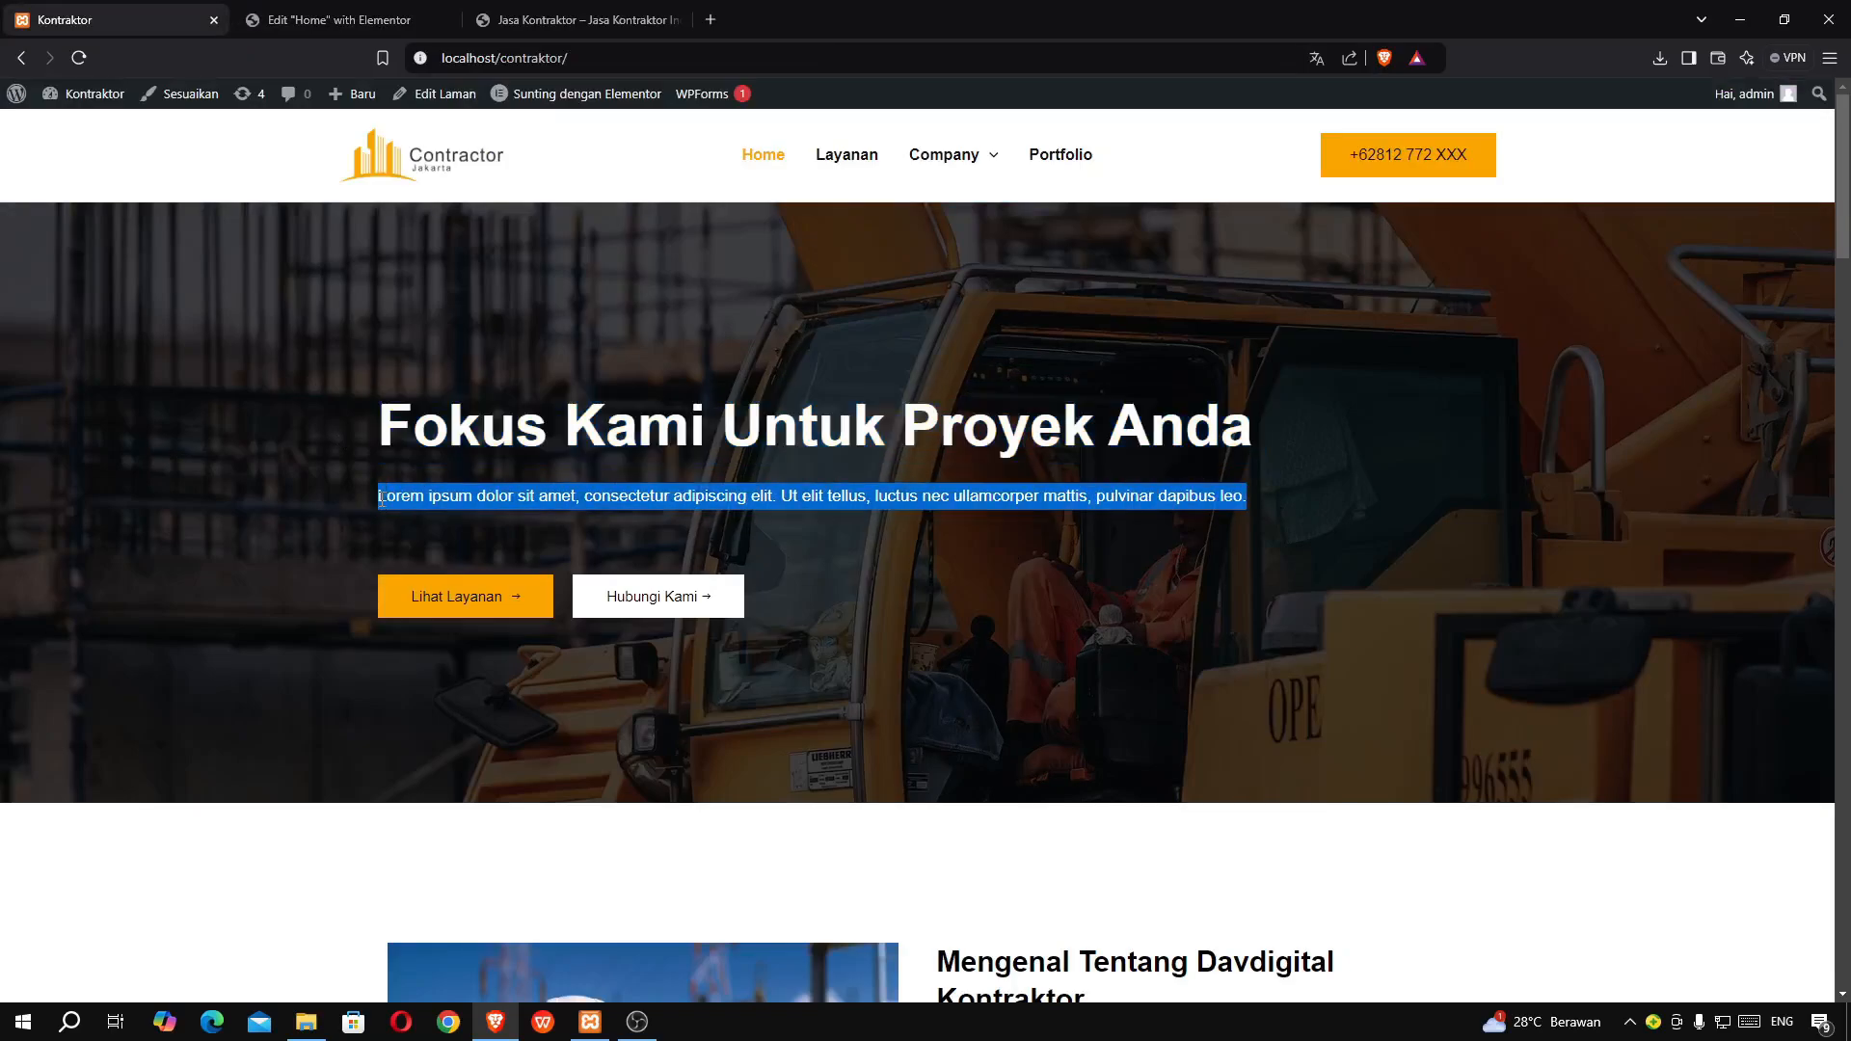
left_click(338, 19)
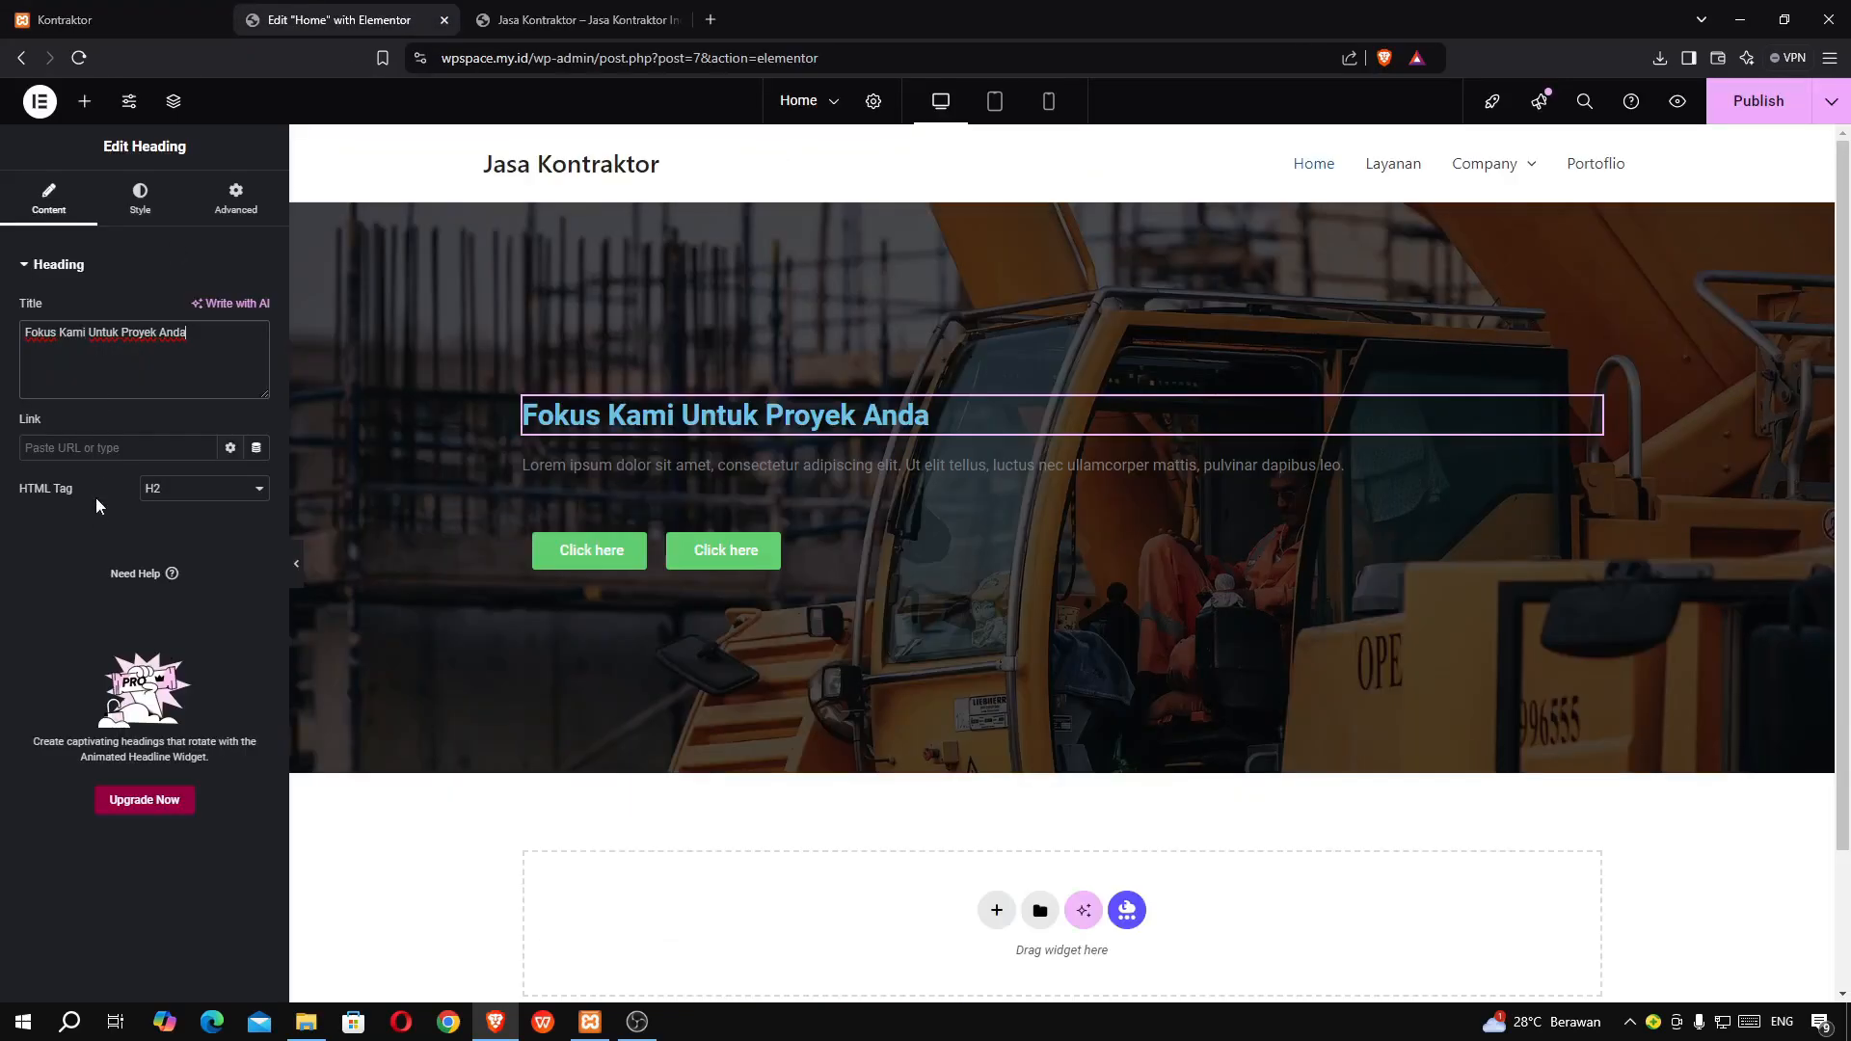
left_click(557, 461)
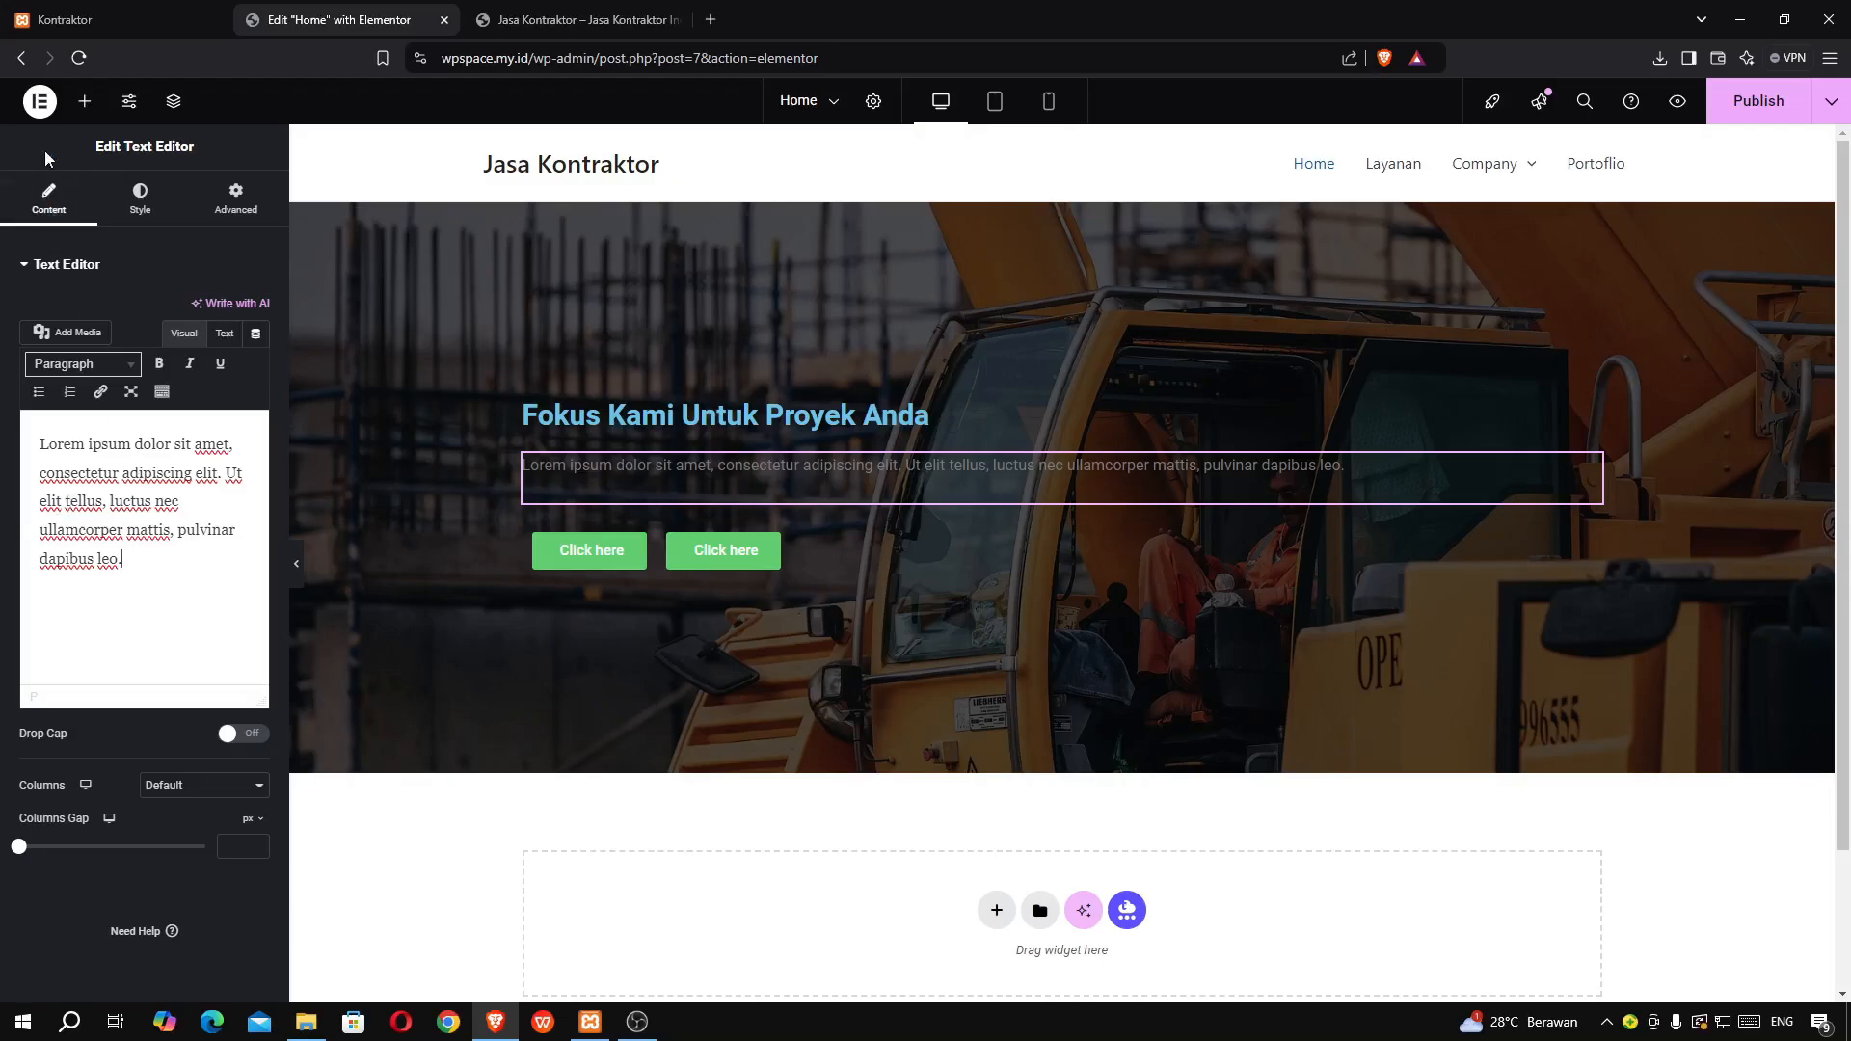
- Copy the label "Lihat Layanan" from the example's orange hero button and make it the first button's text
left_click(56, 23)
left_click(356, 618)
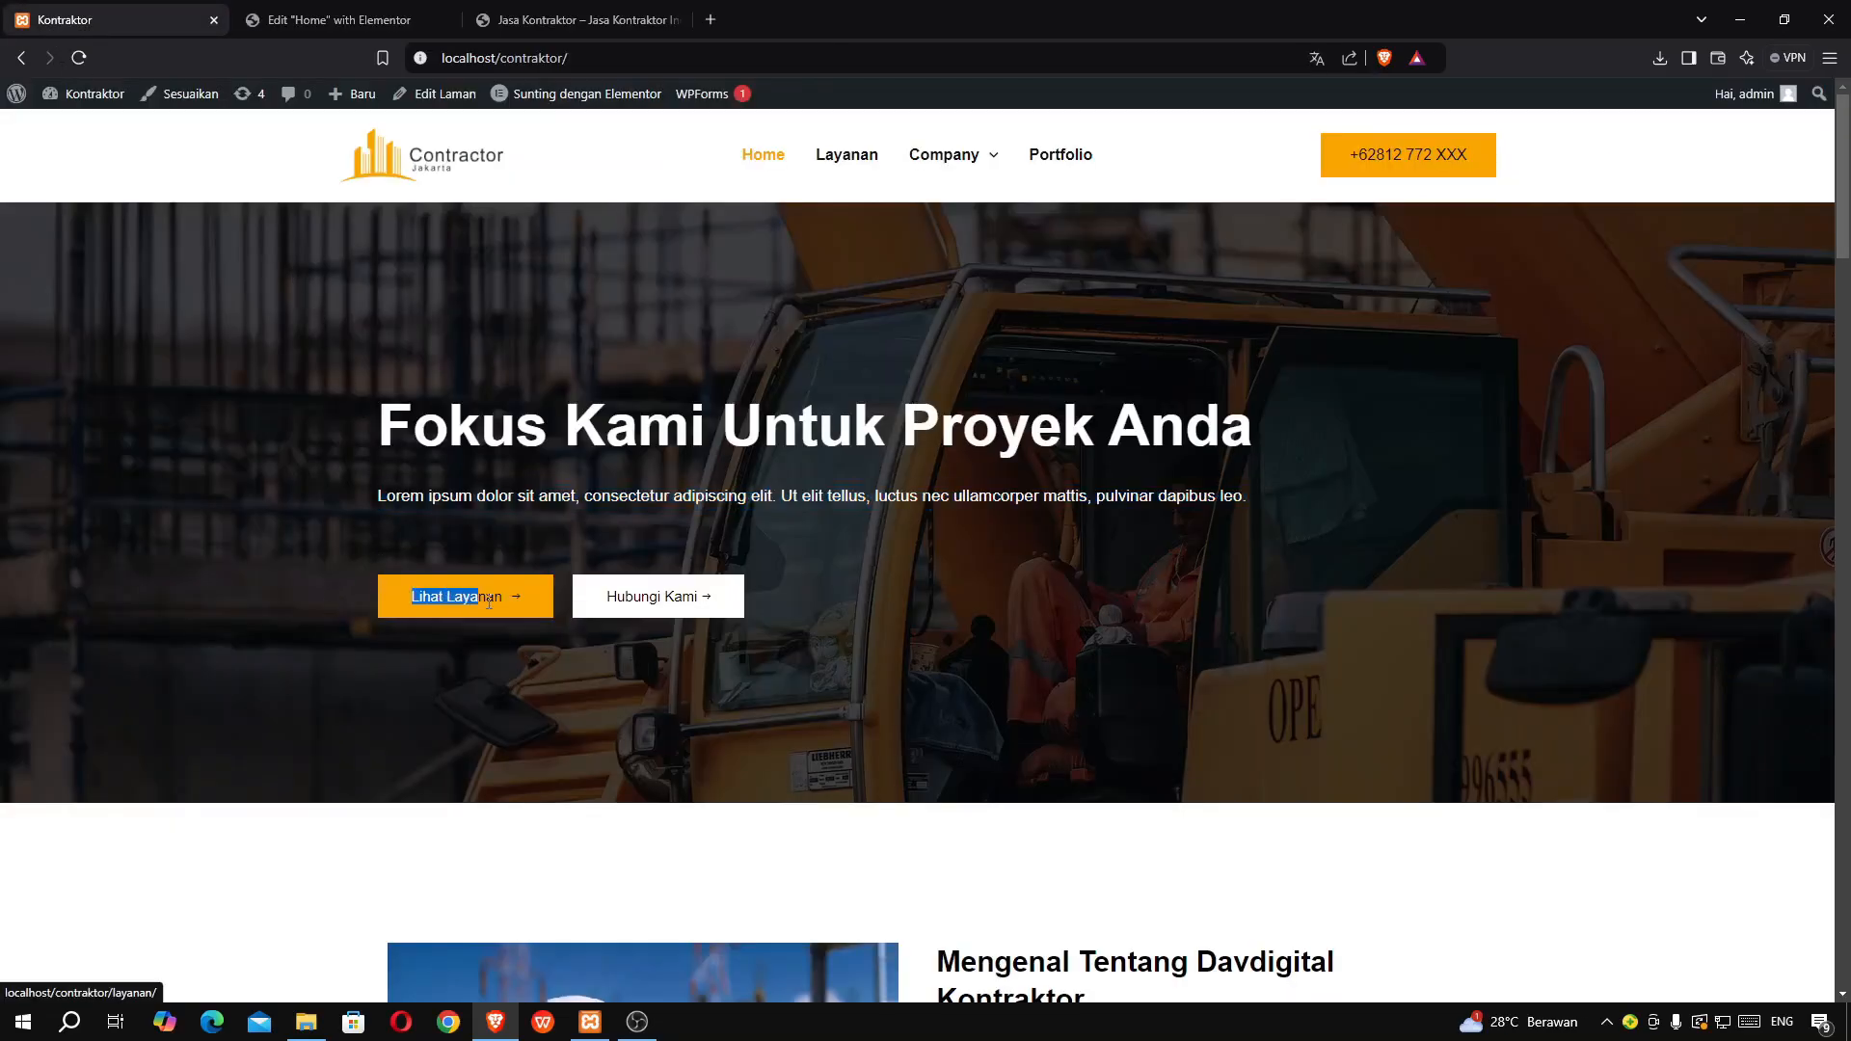
triple_click(513, 599)
key("ctrl+c")
left_click(349, 25)
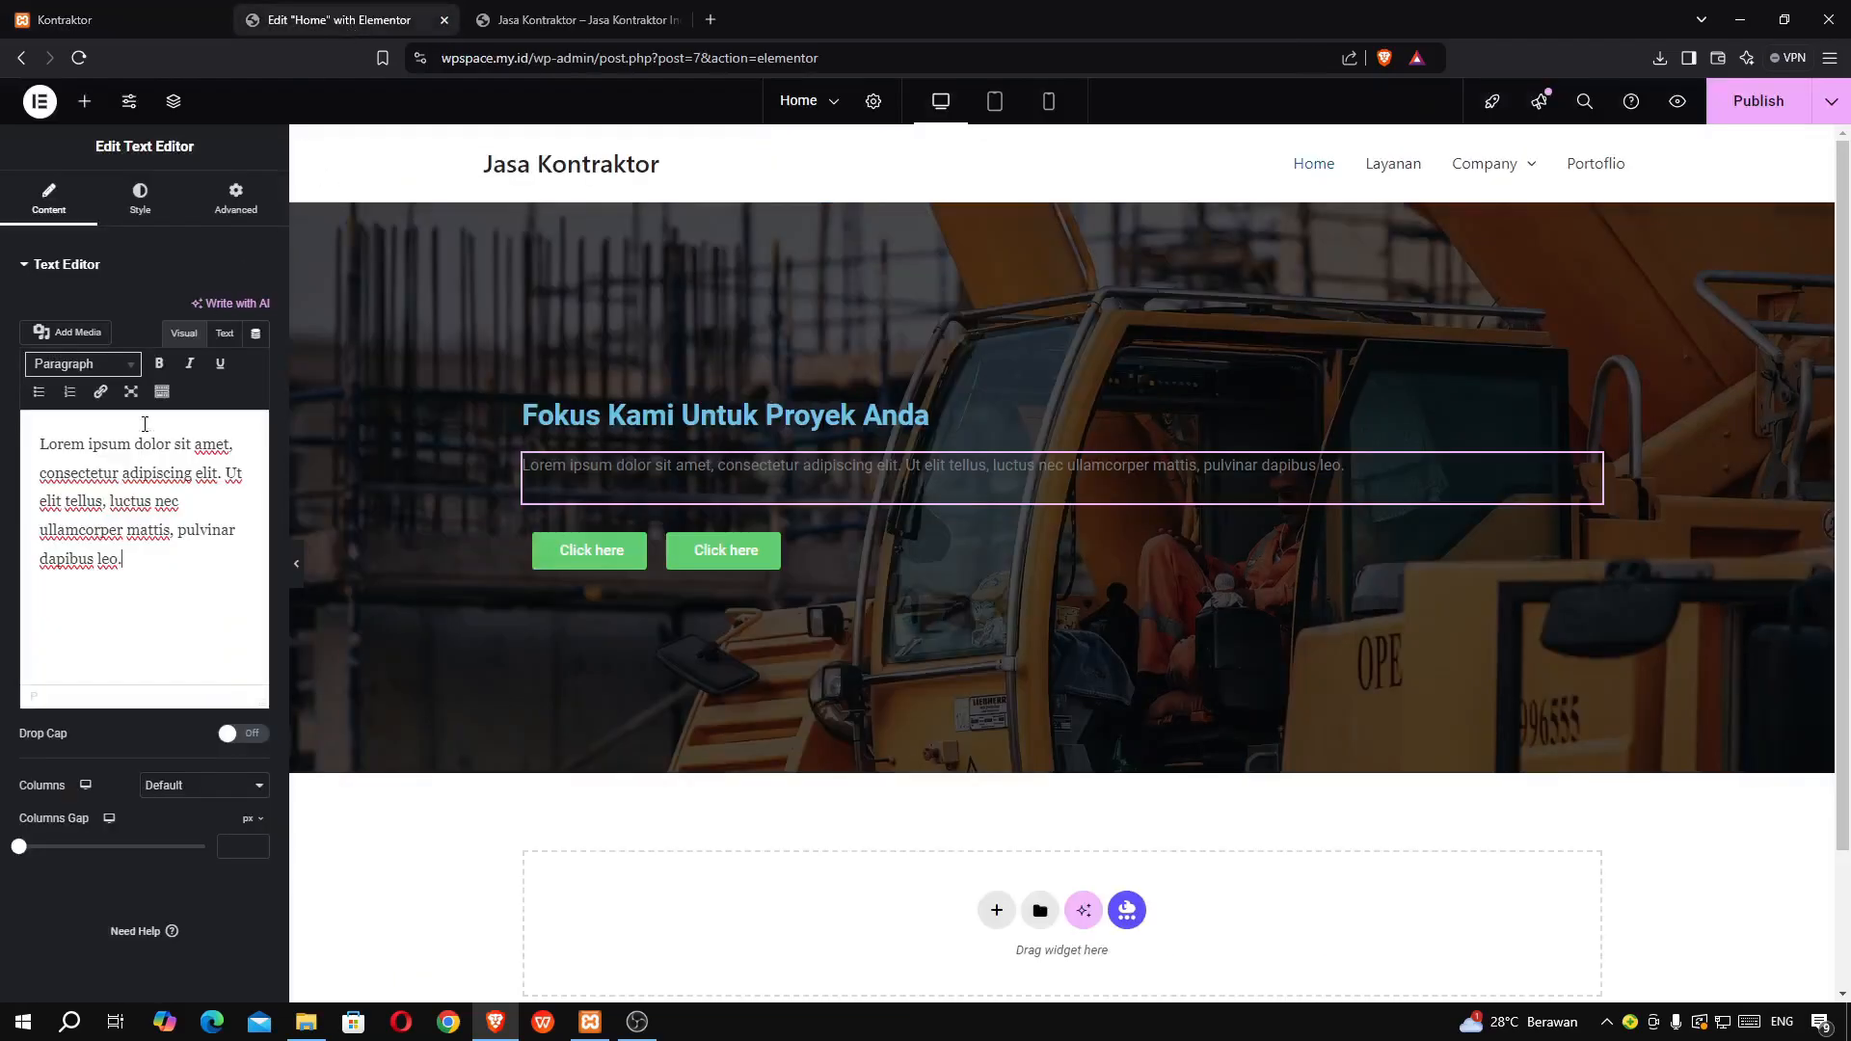
left_click(621, 562)
triple_click(151, 350)
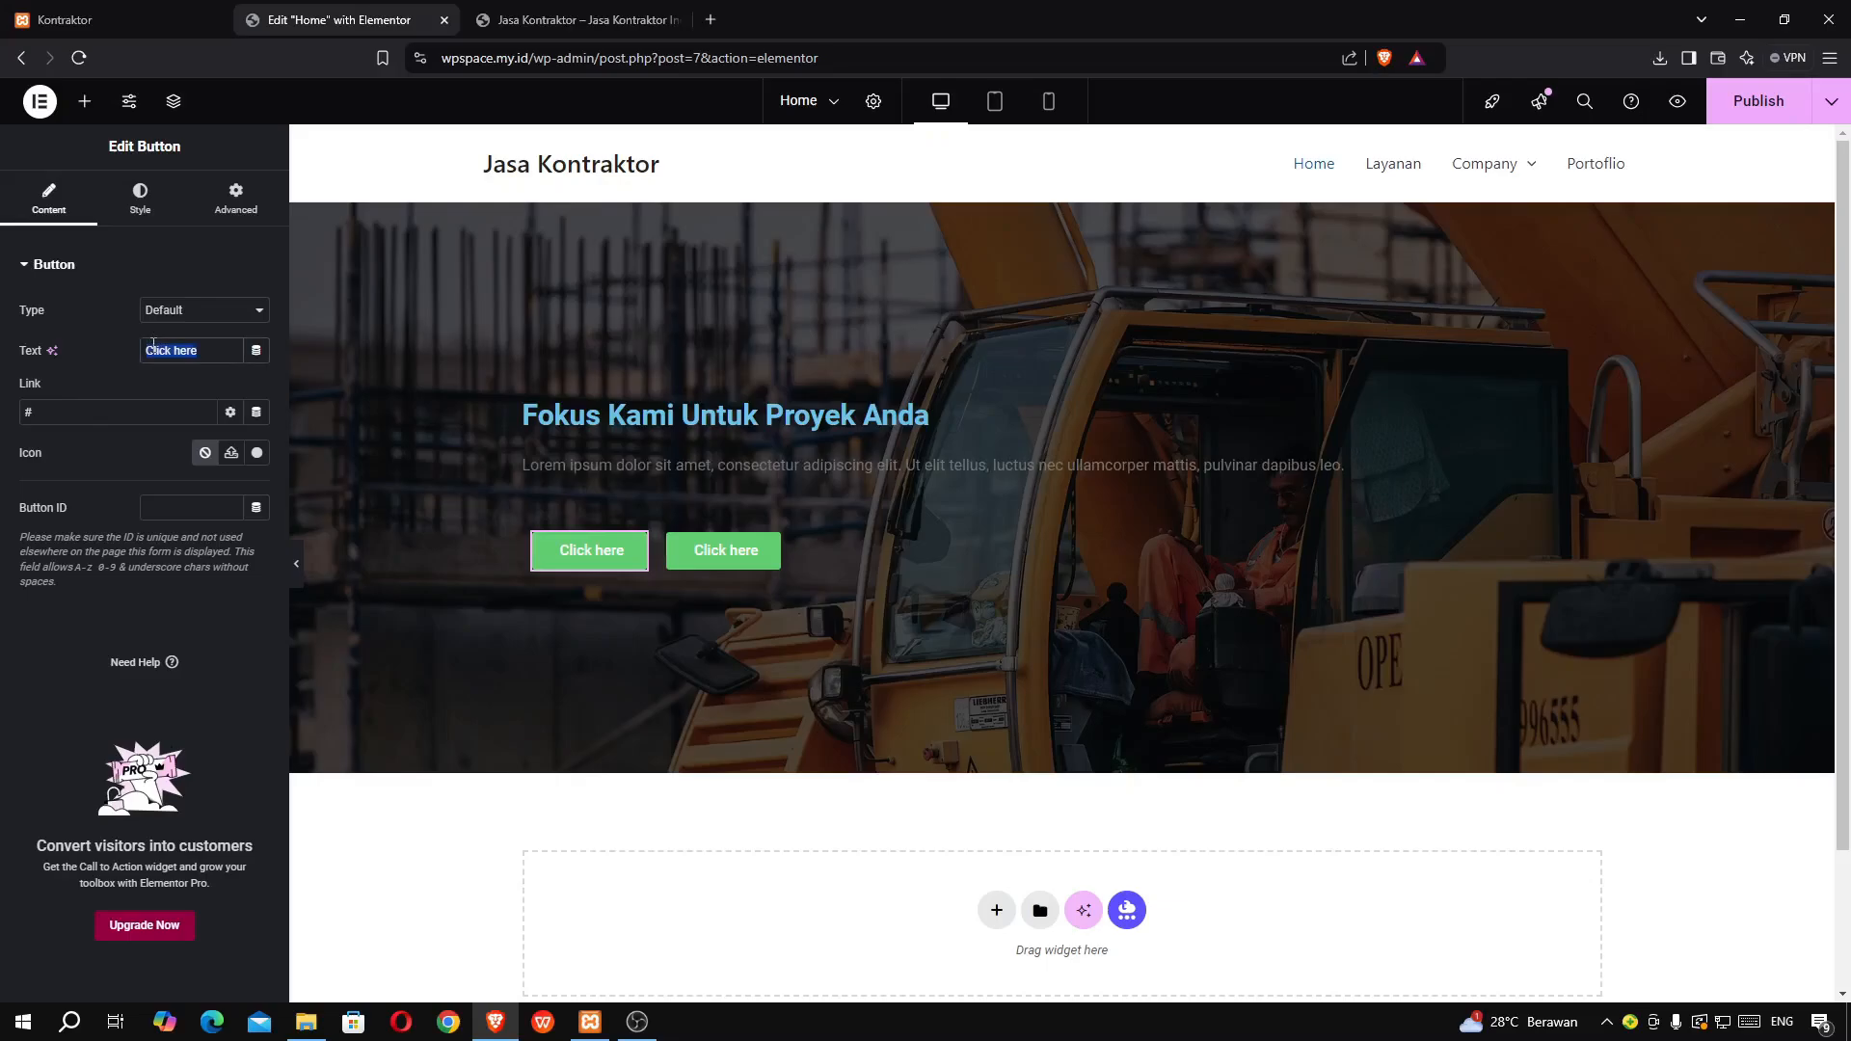
key("ctrl+v")
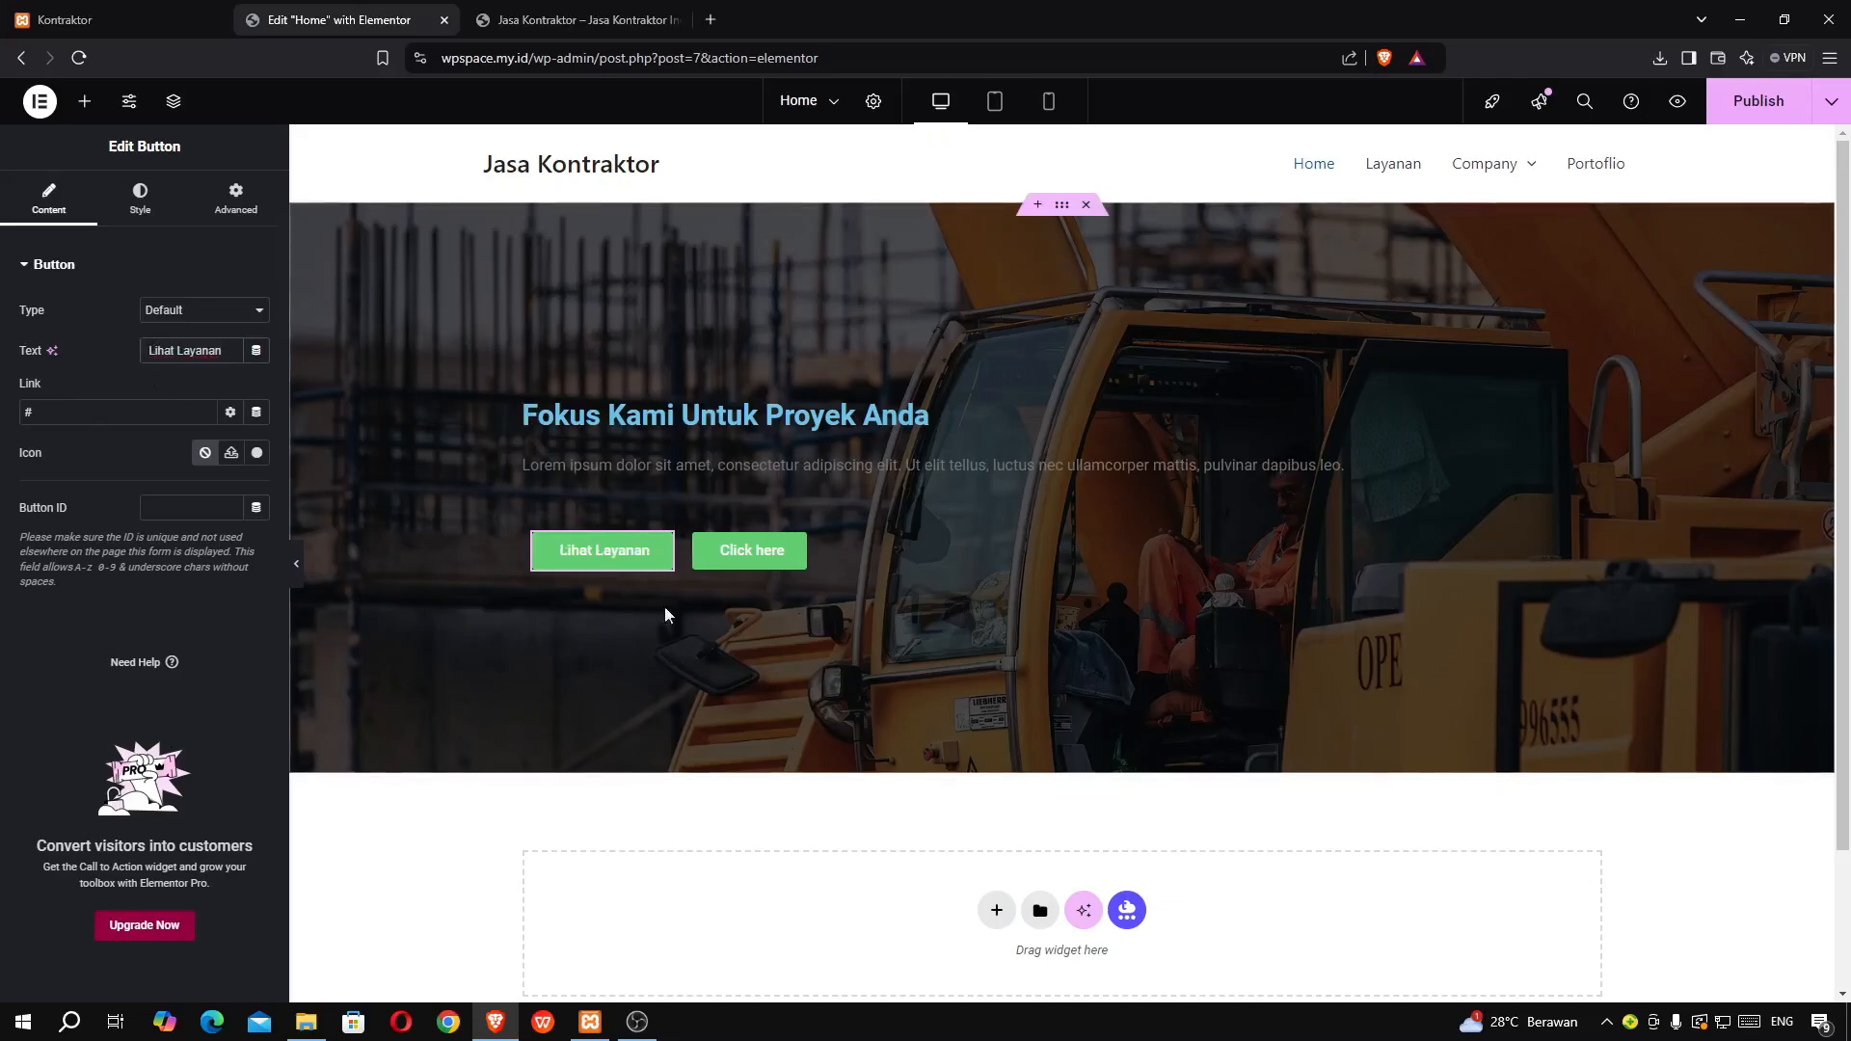
- Set the second hero button's text to "Hubungi Kami" and publish the page
left_click(788, 555)
triple_click(217, 355)
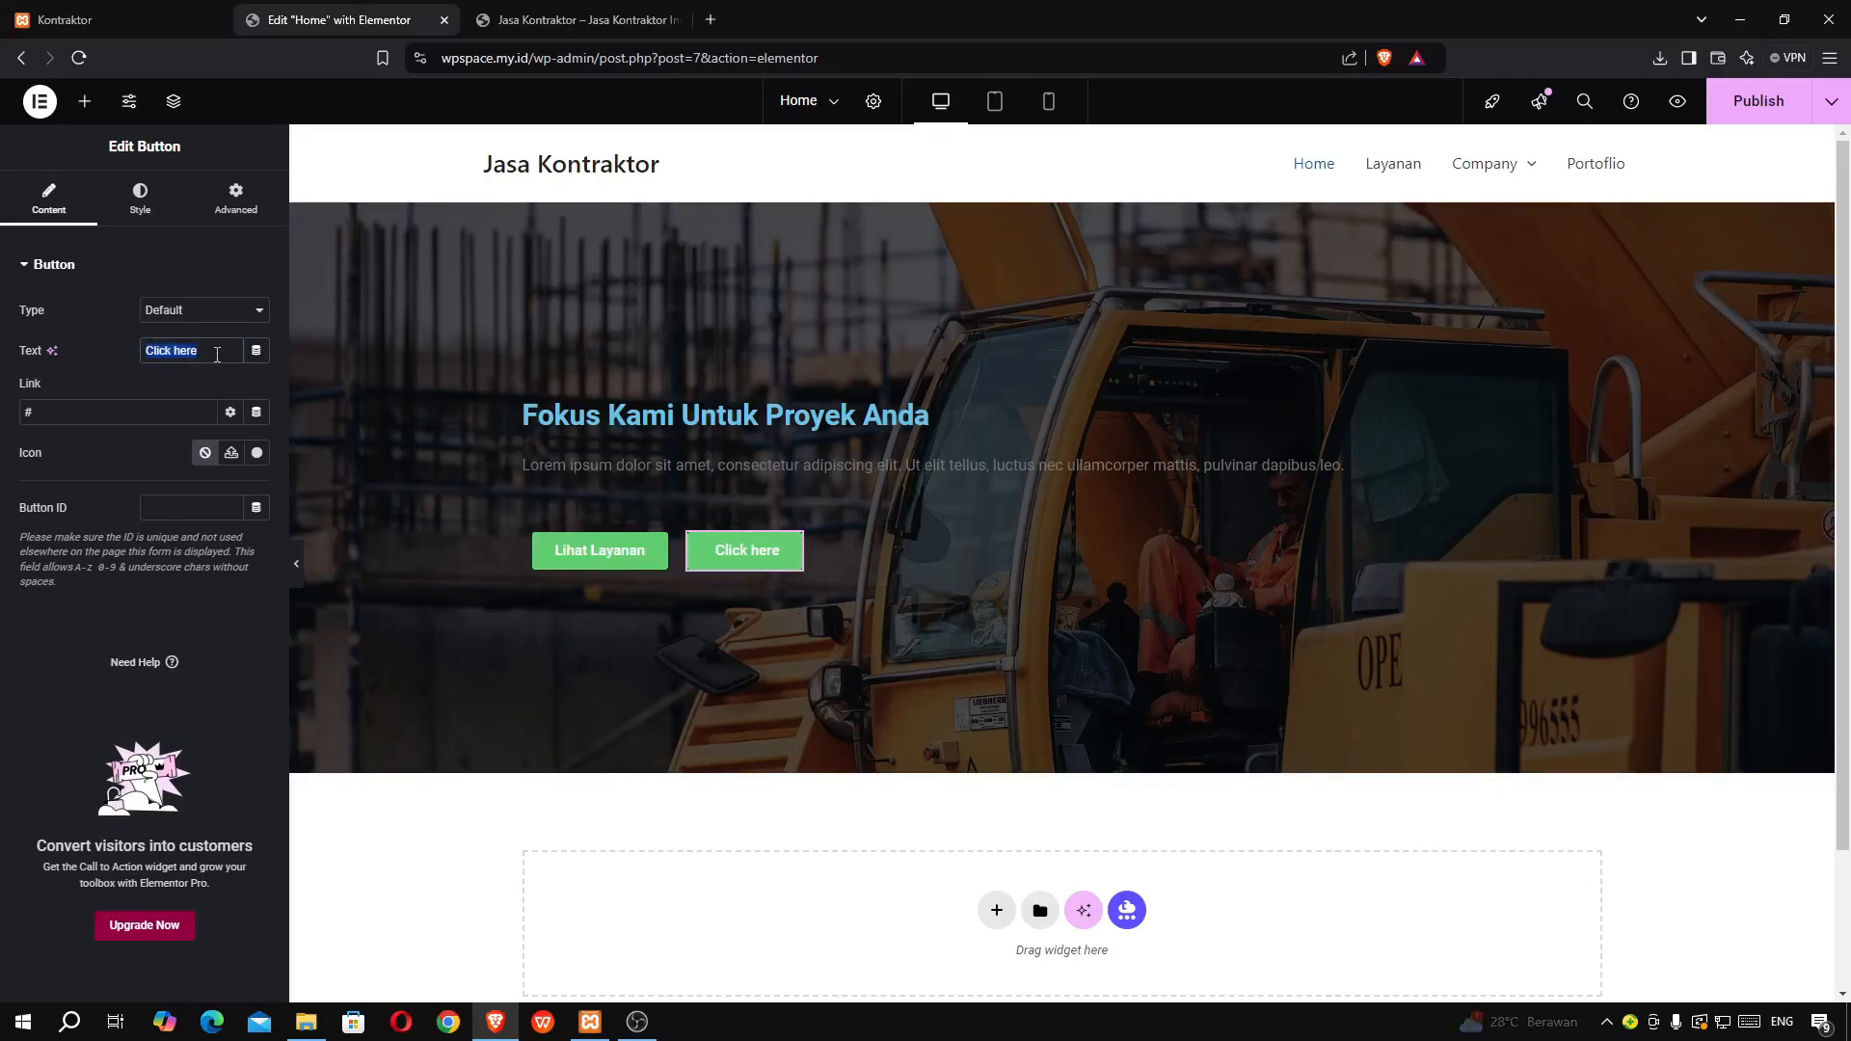
type("Hubungi Kami")
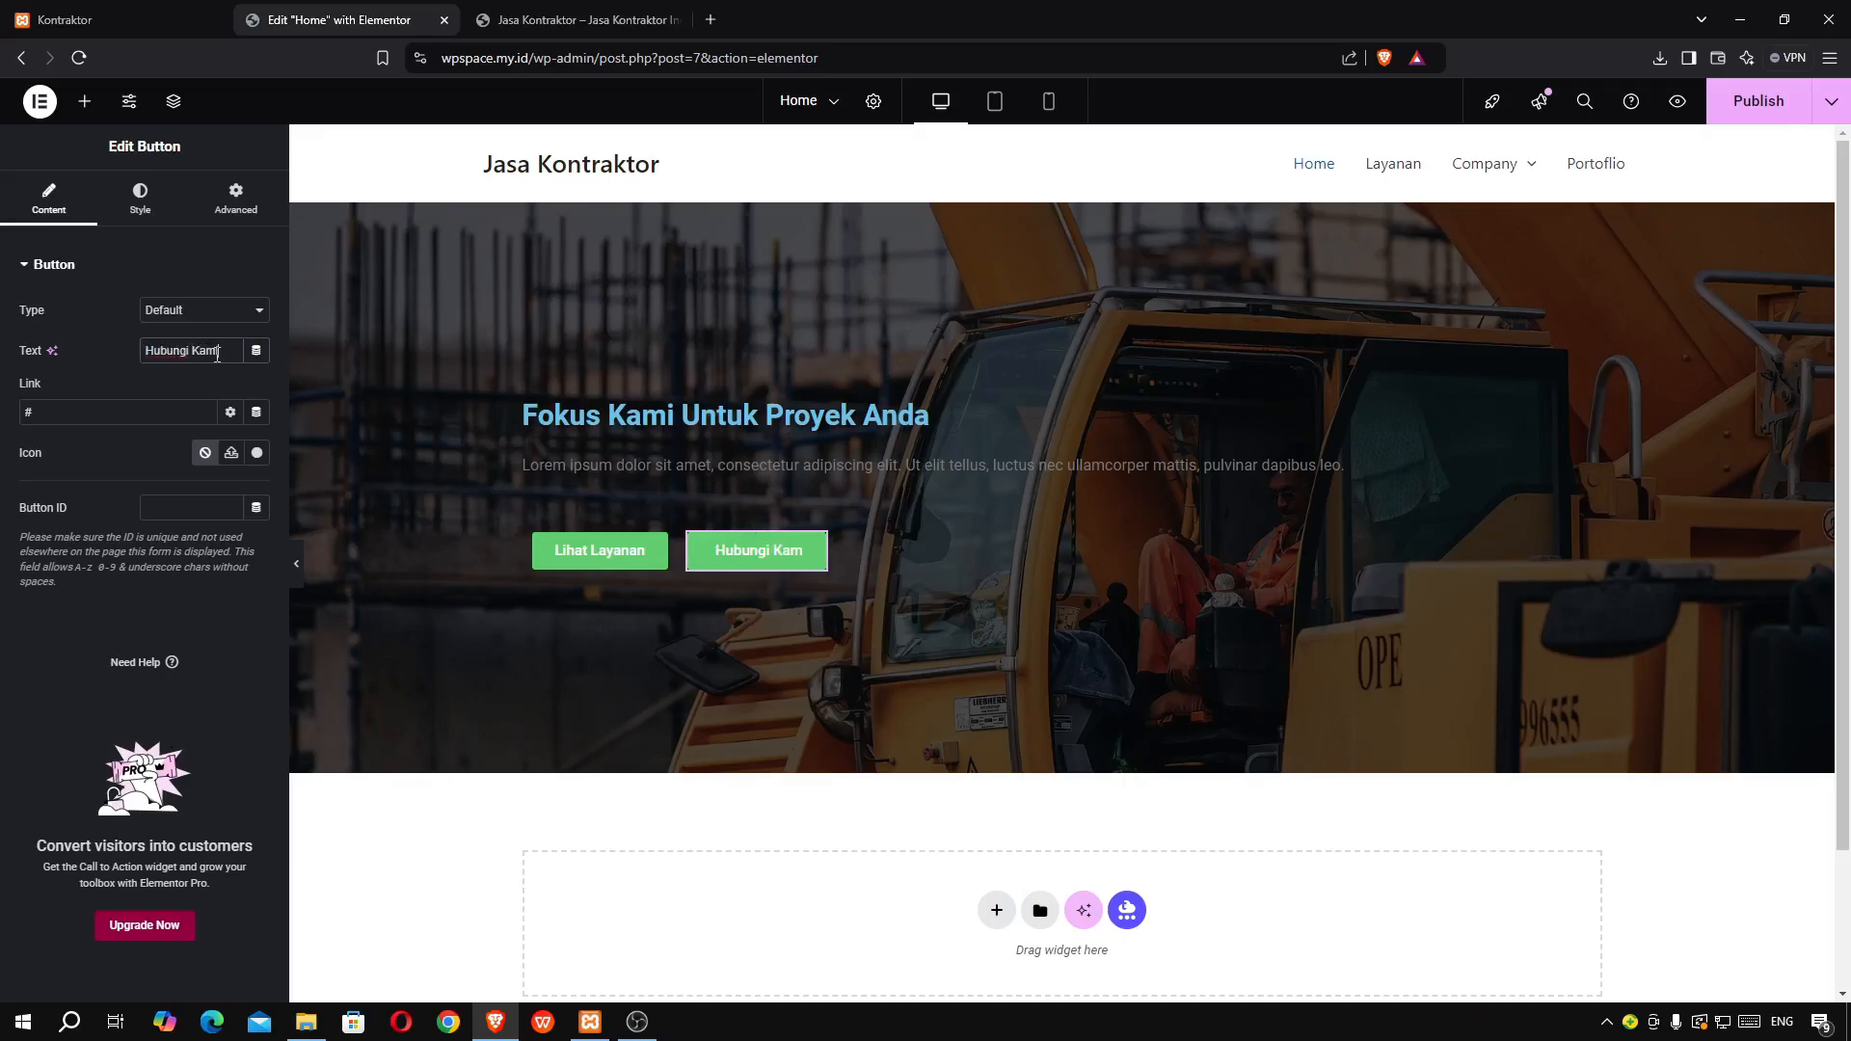
left_click(1758, 100)
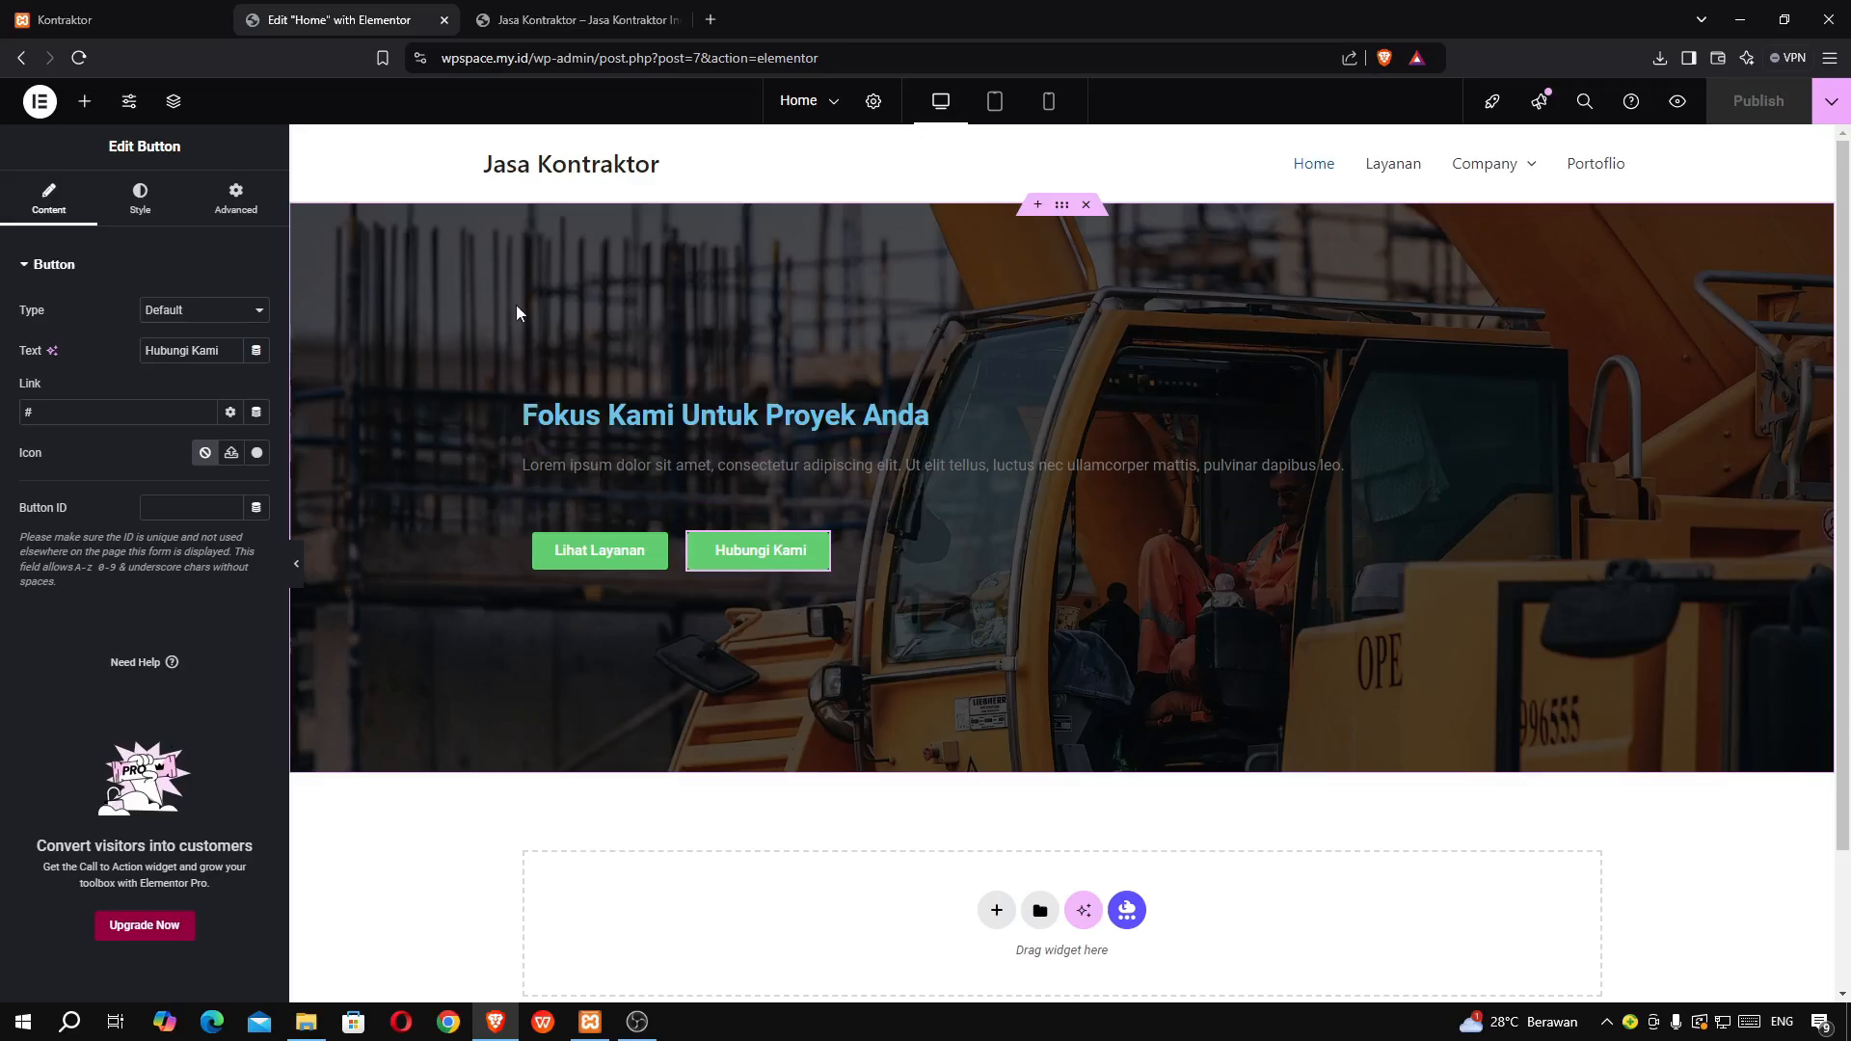
- In the site-wide Global Fonts settings, set the Primary system font's family to Arial
left_click(136, 121)
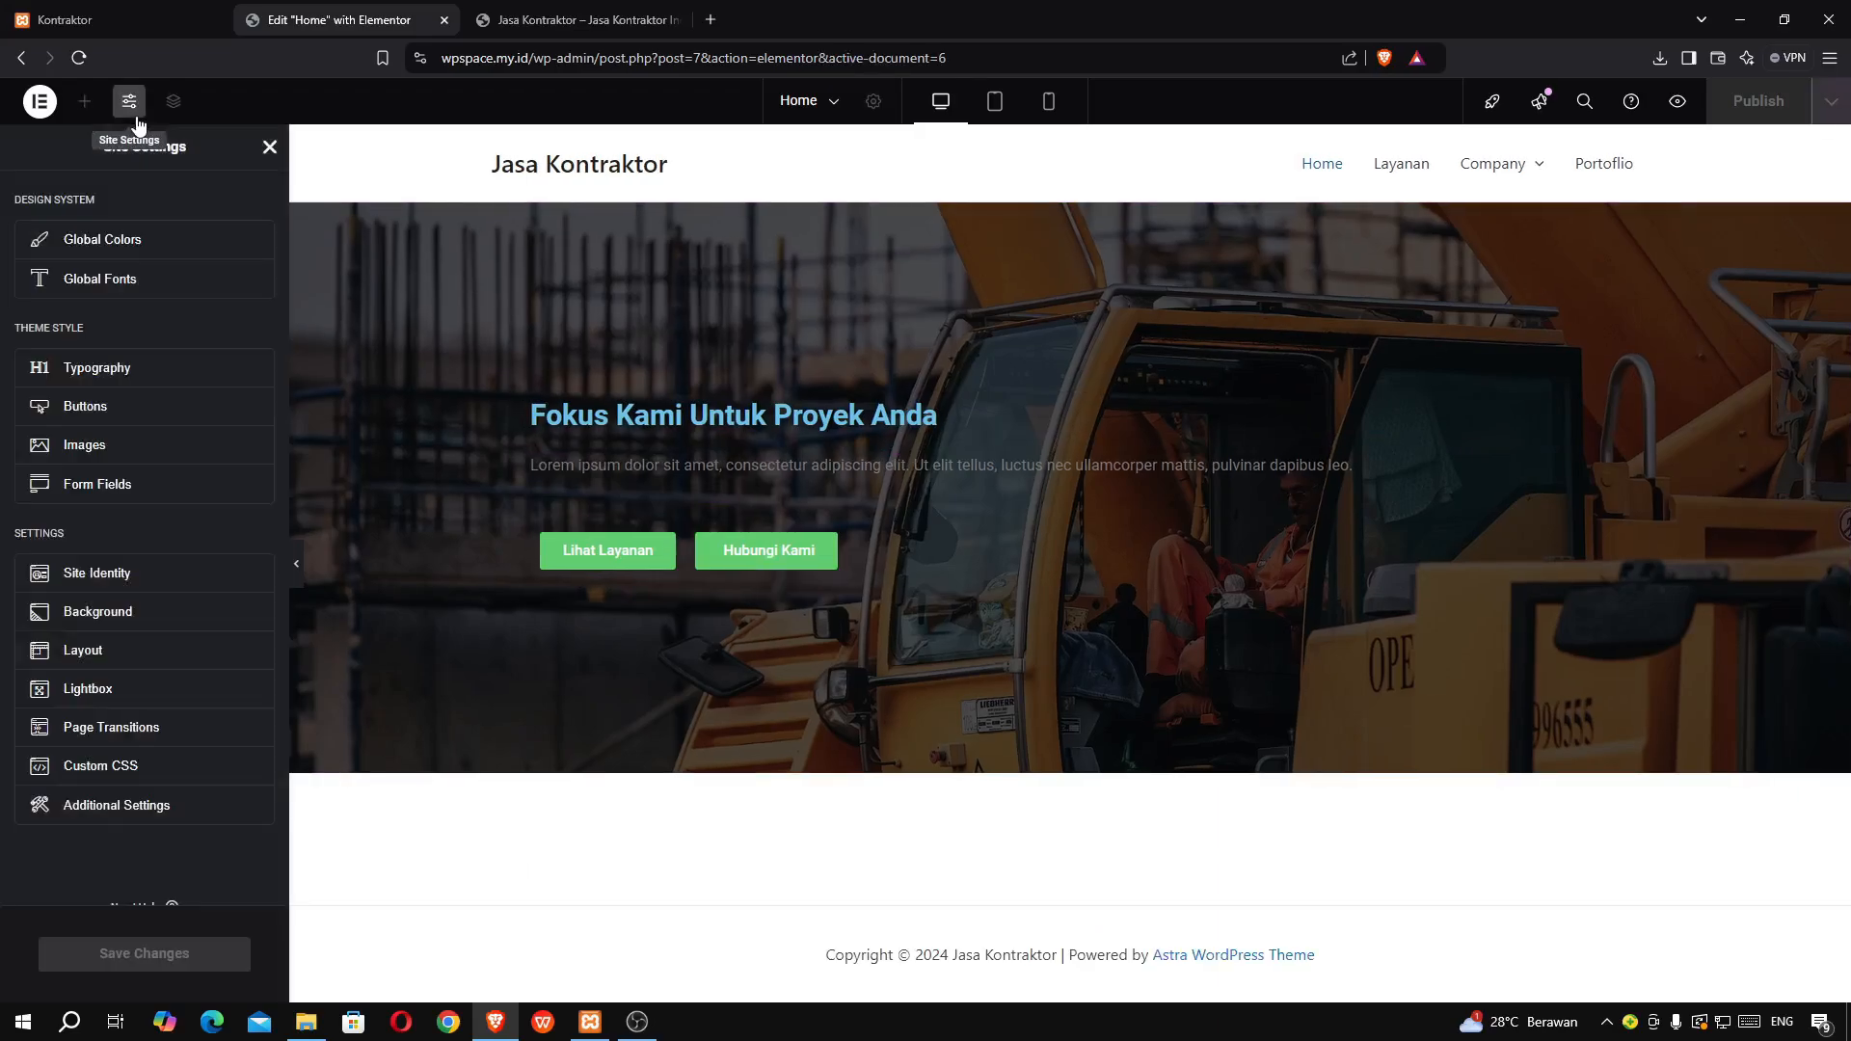
left_click(114, 285)
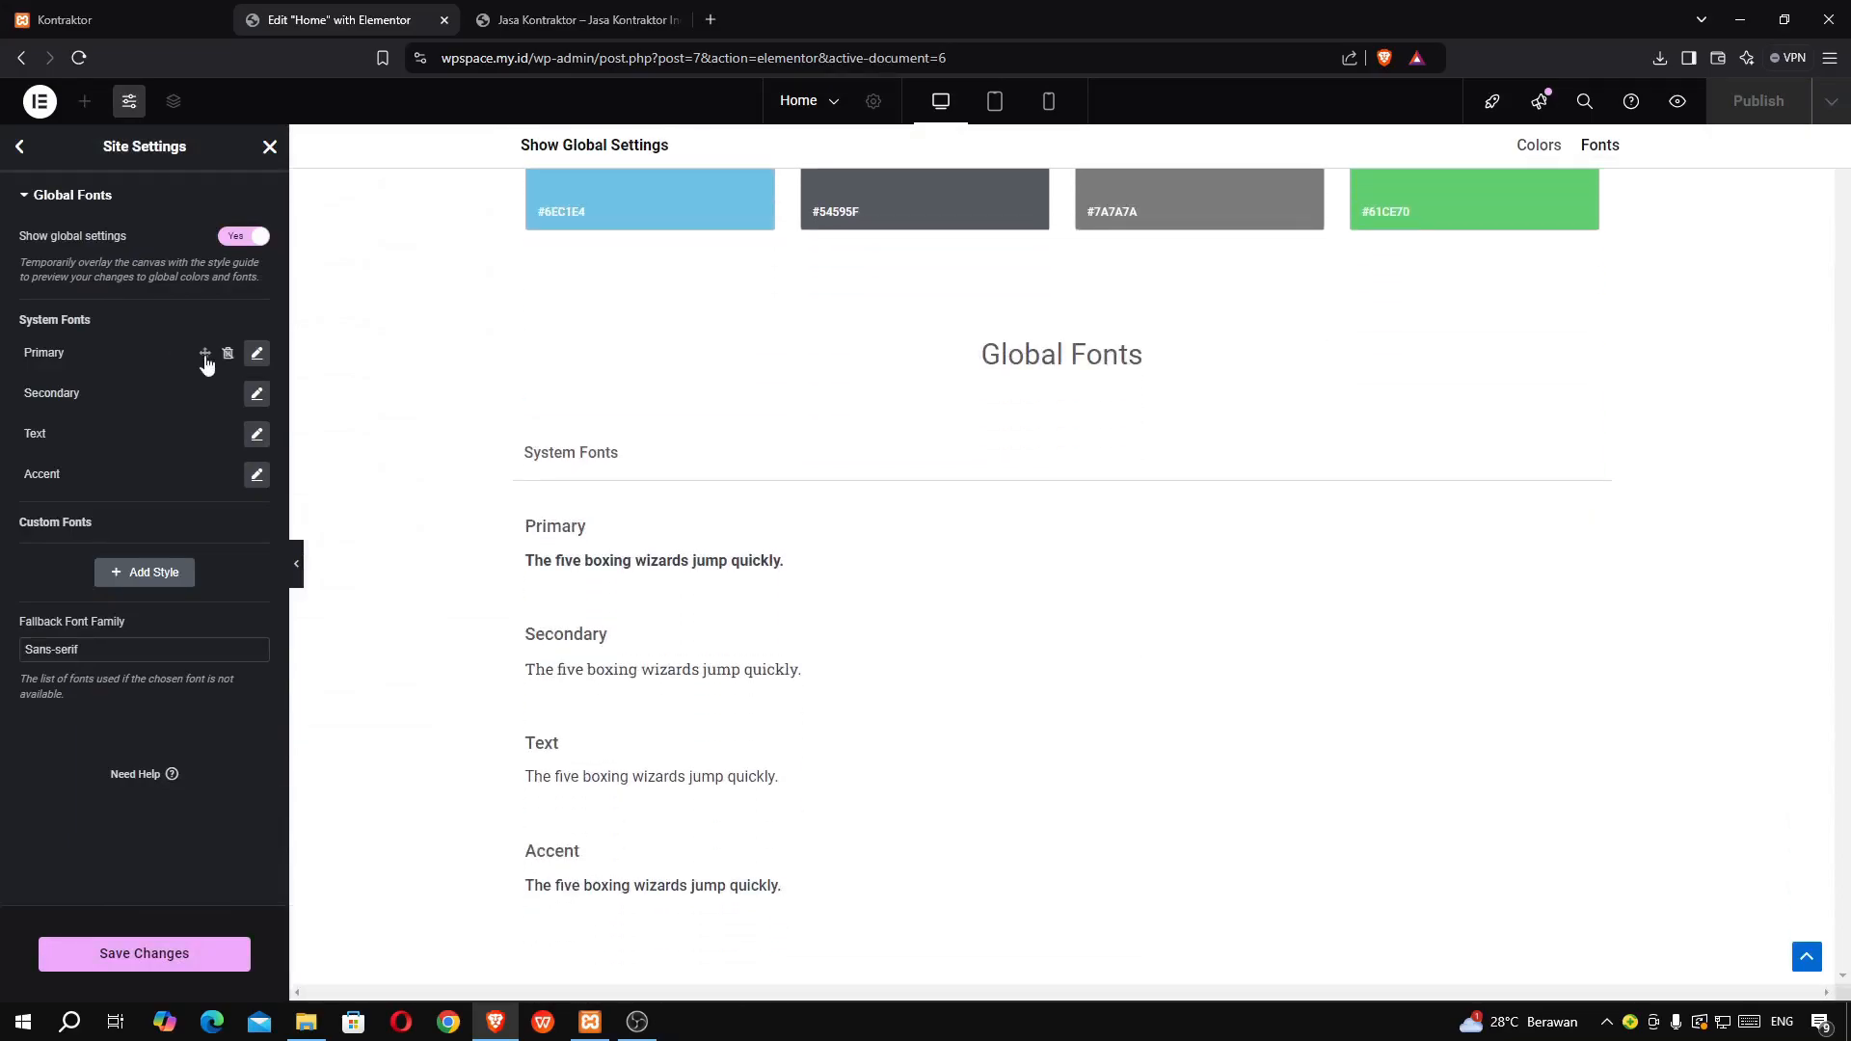
left_click(259, 353)
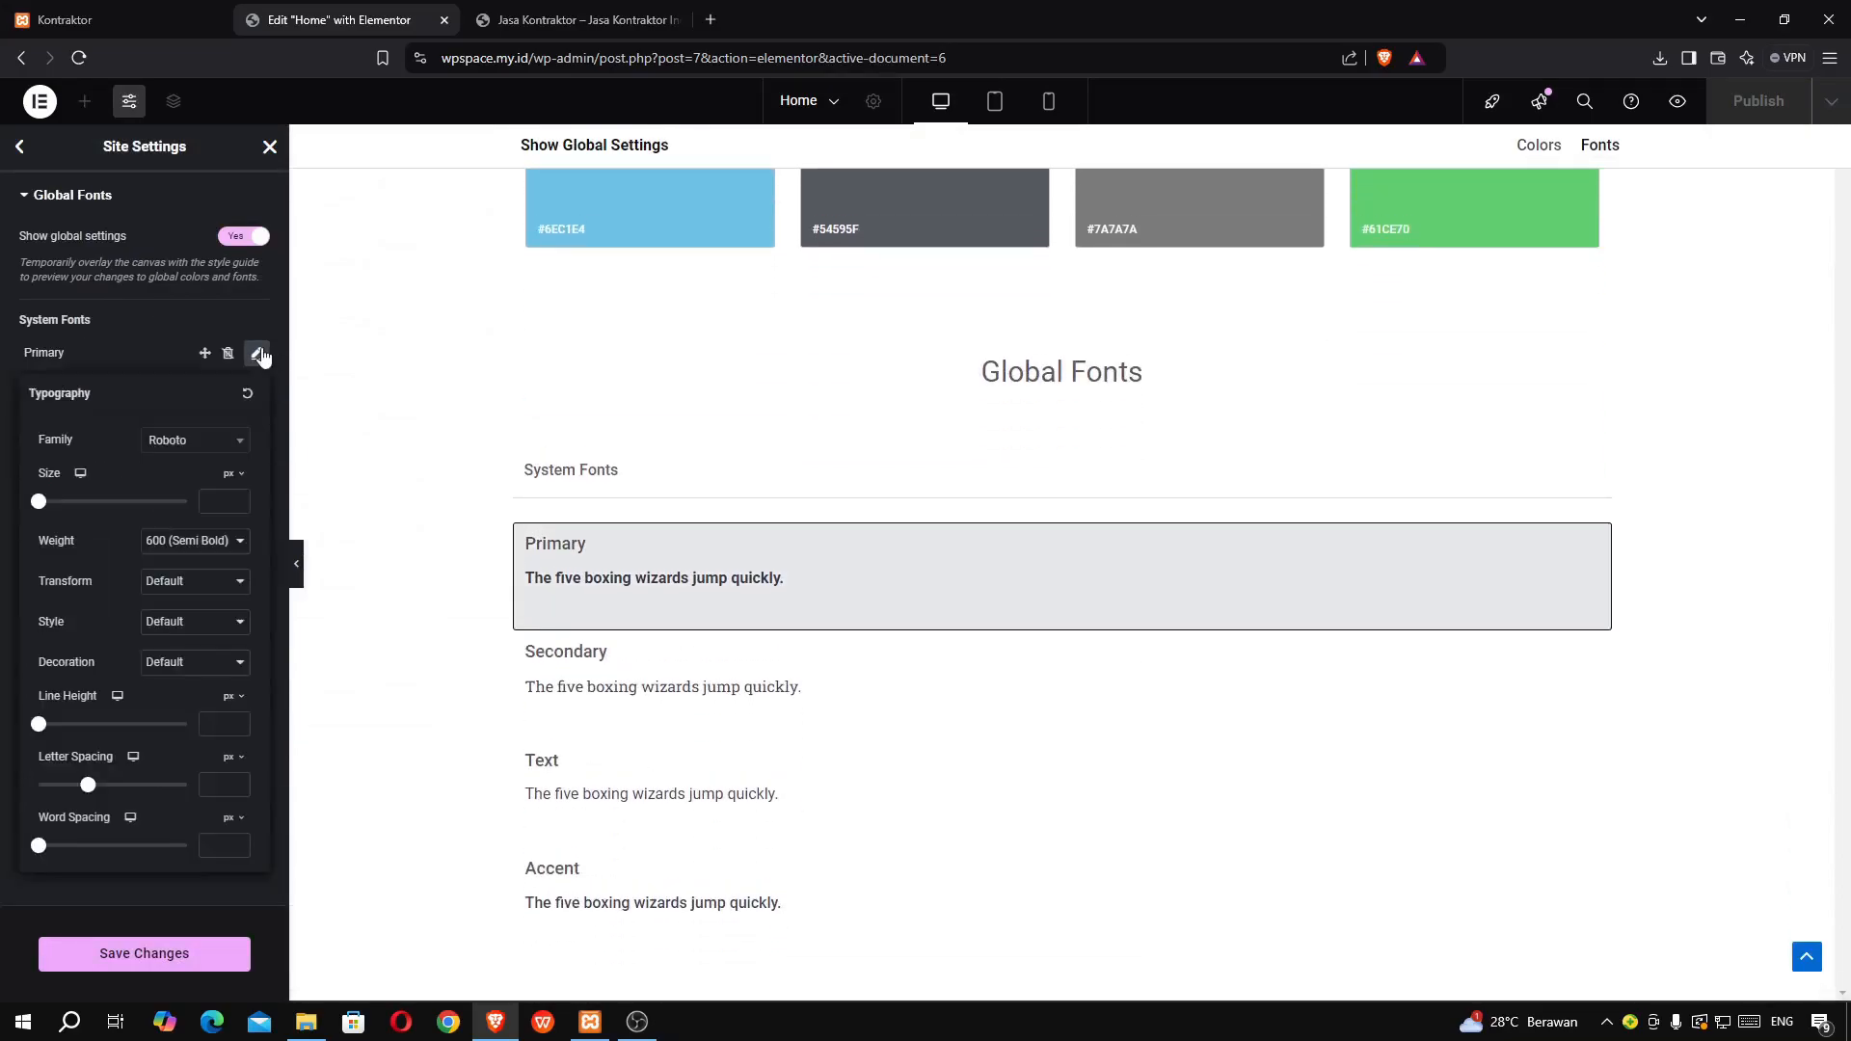
left_click(201, 443)
type("a")
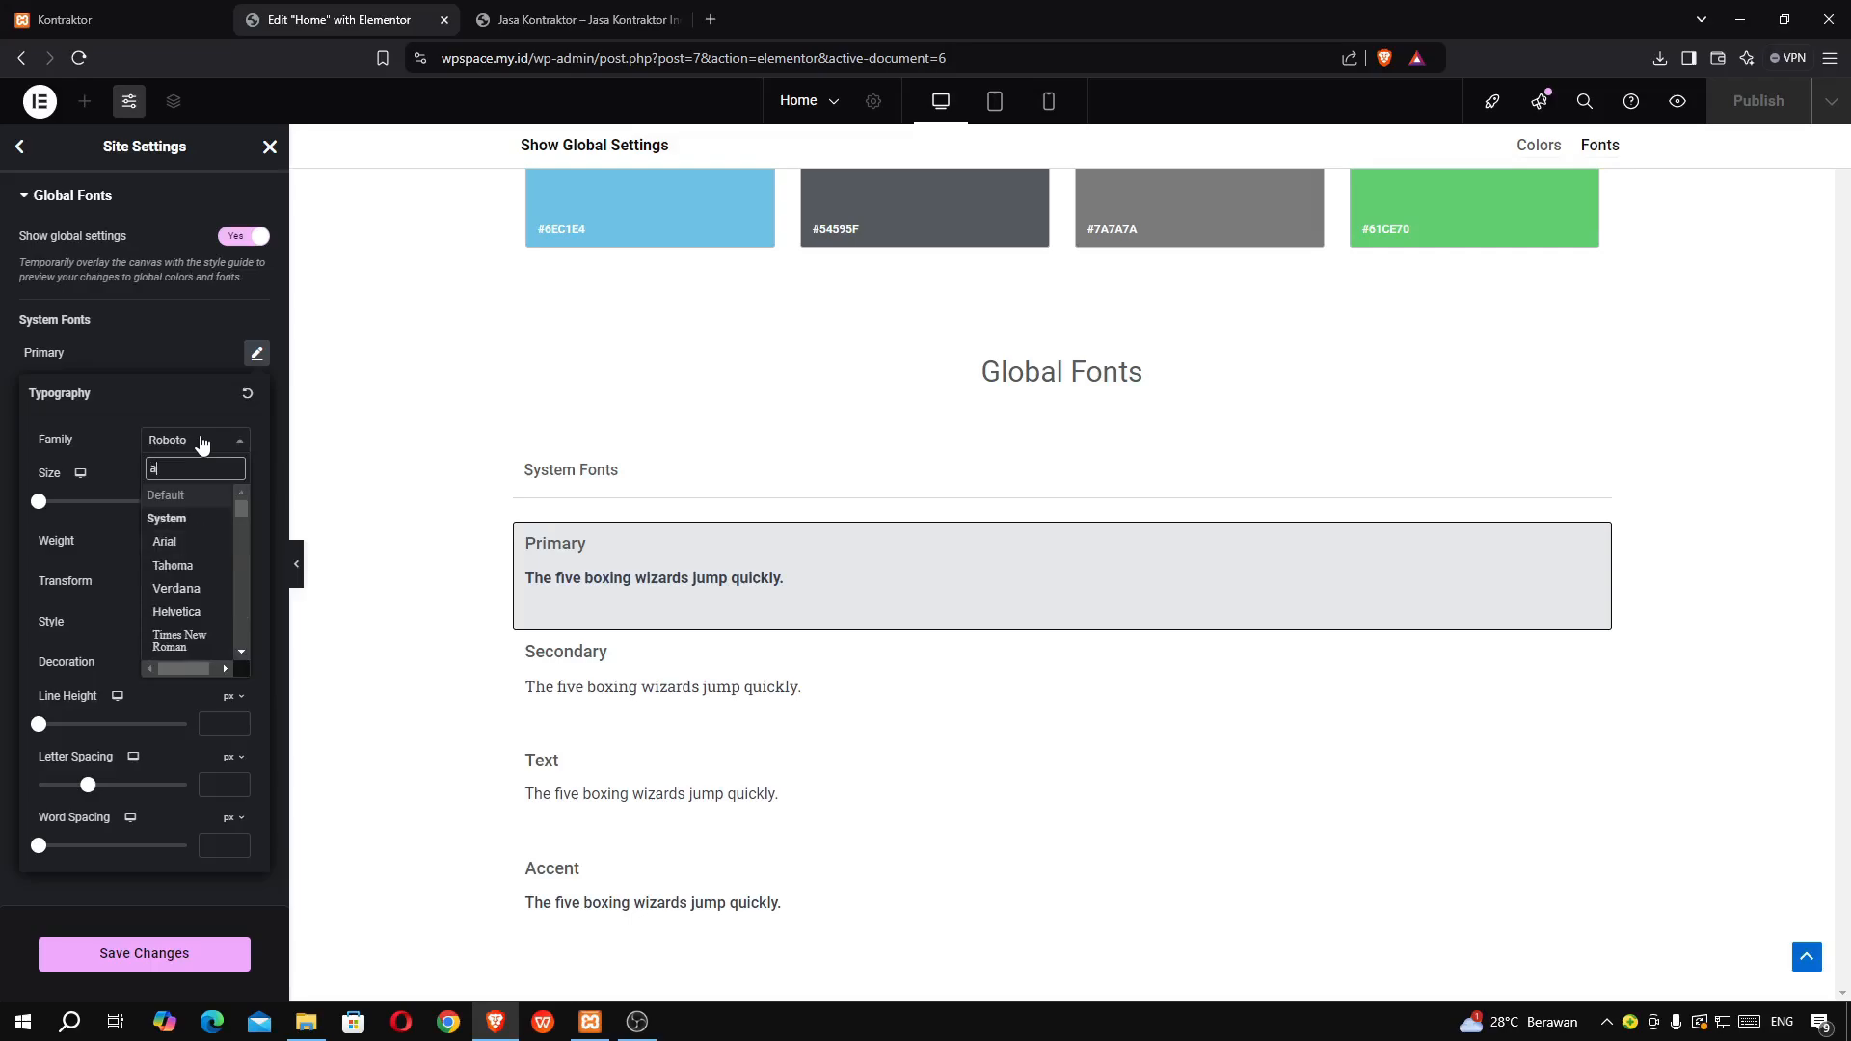
type("rial")
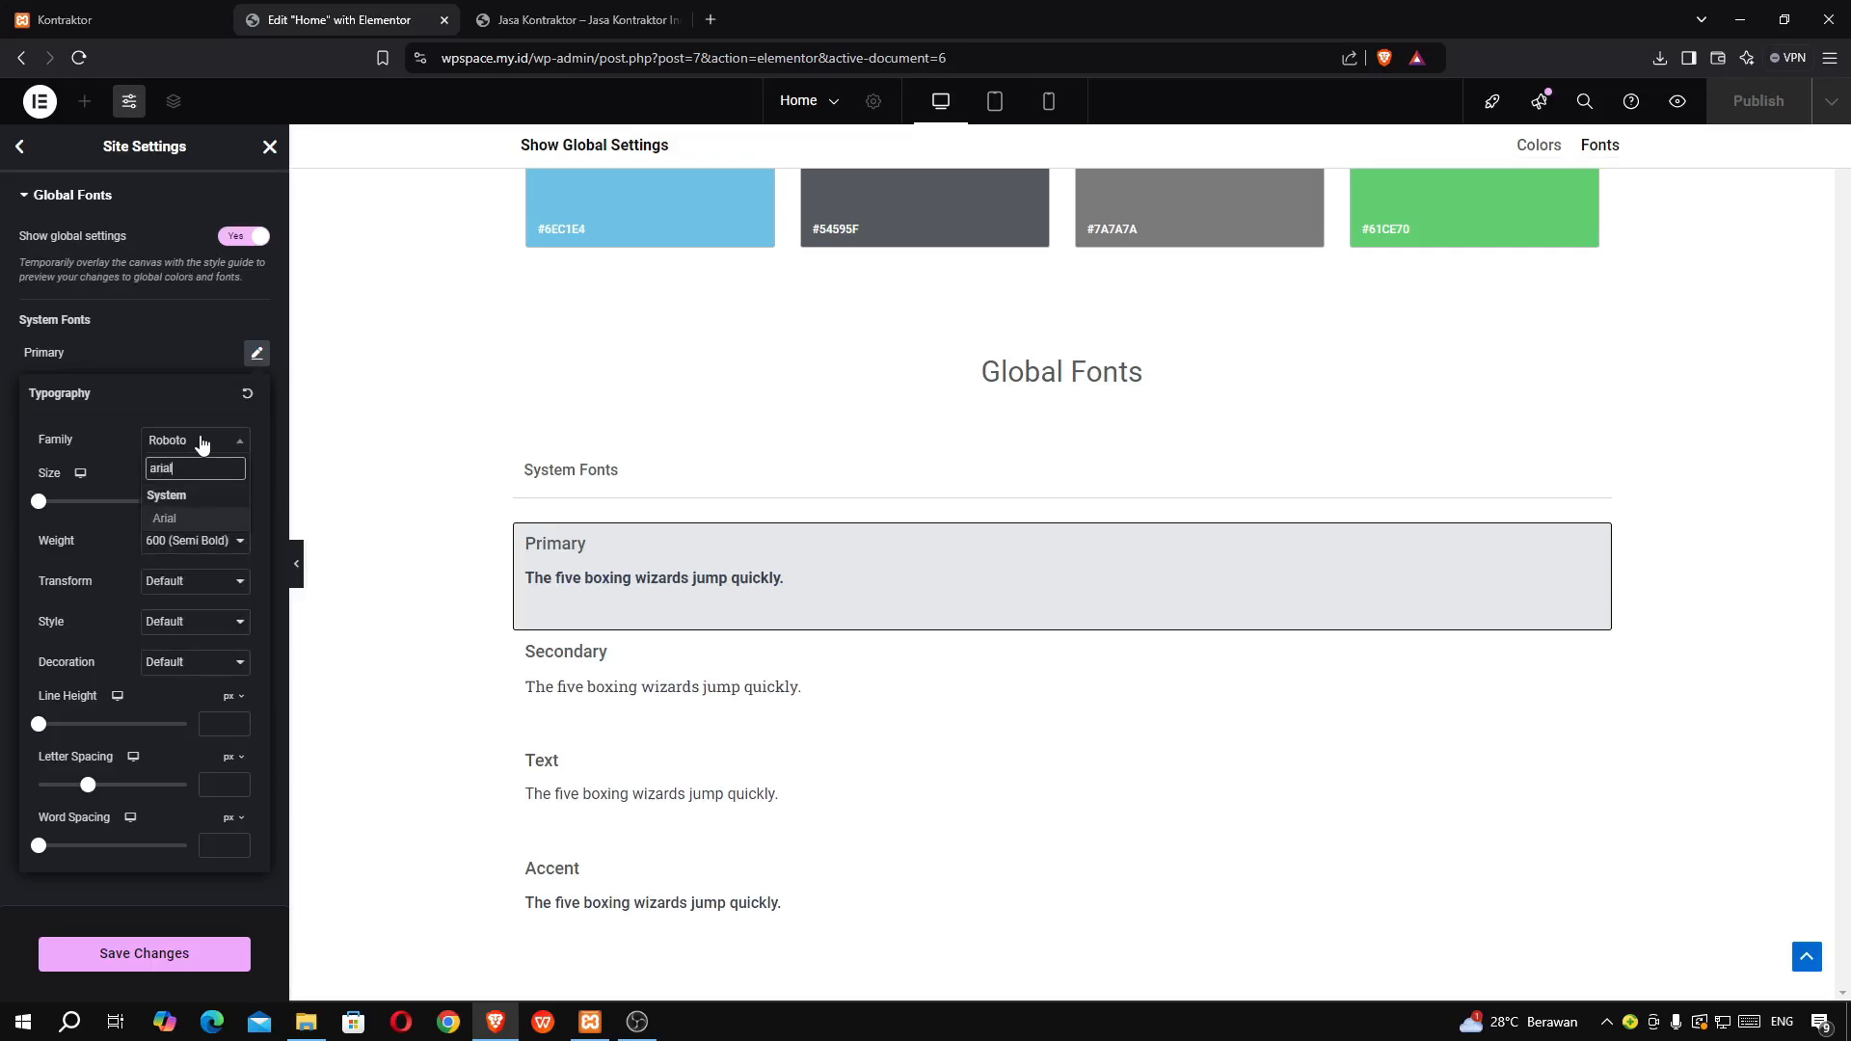
left_click(192, 514)
left_click(194, 333)
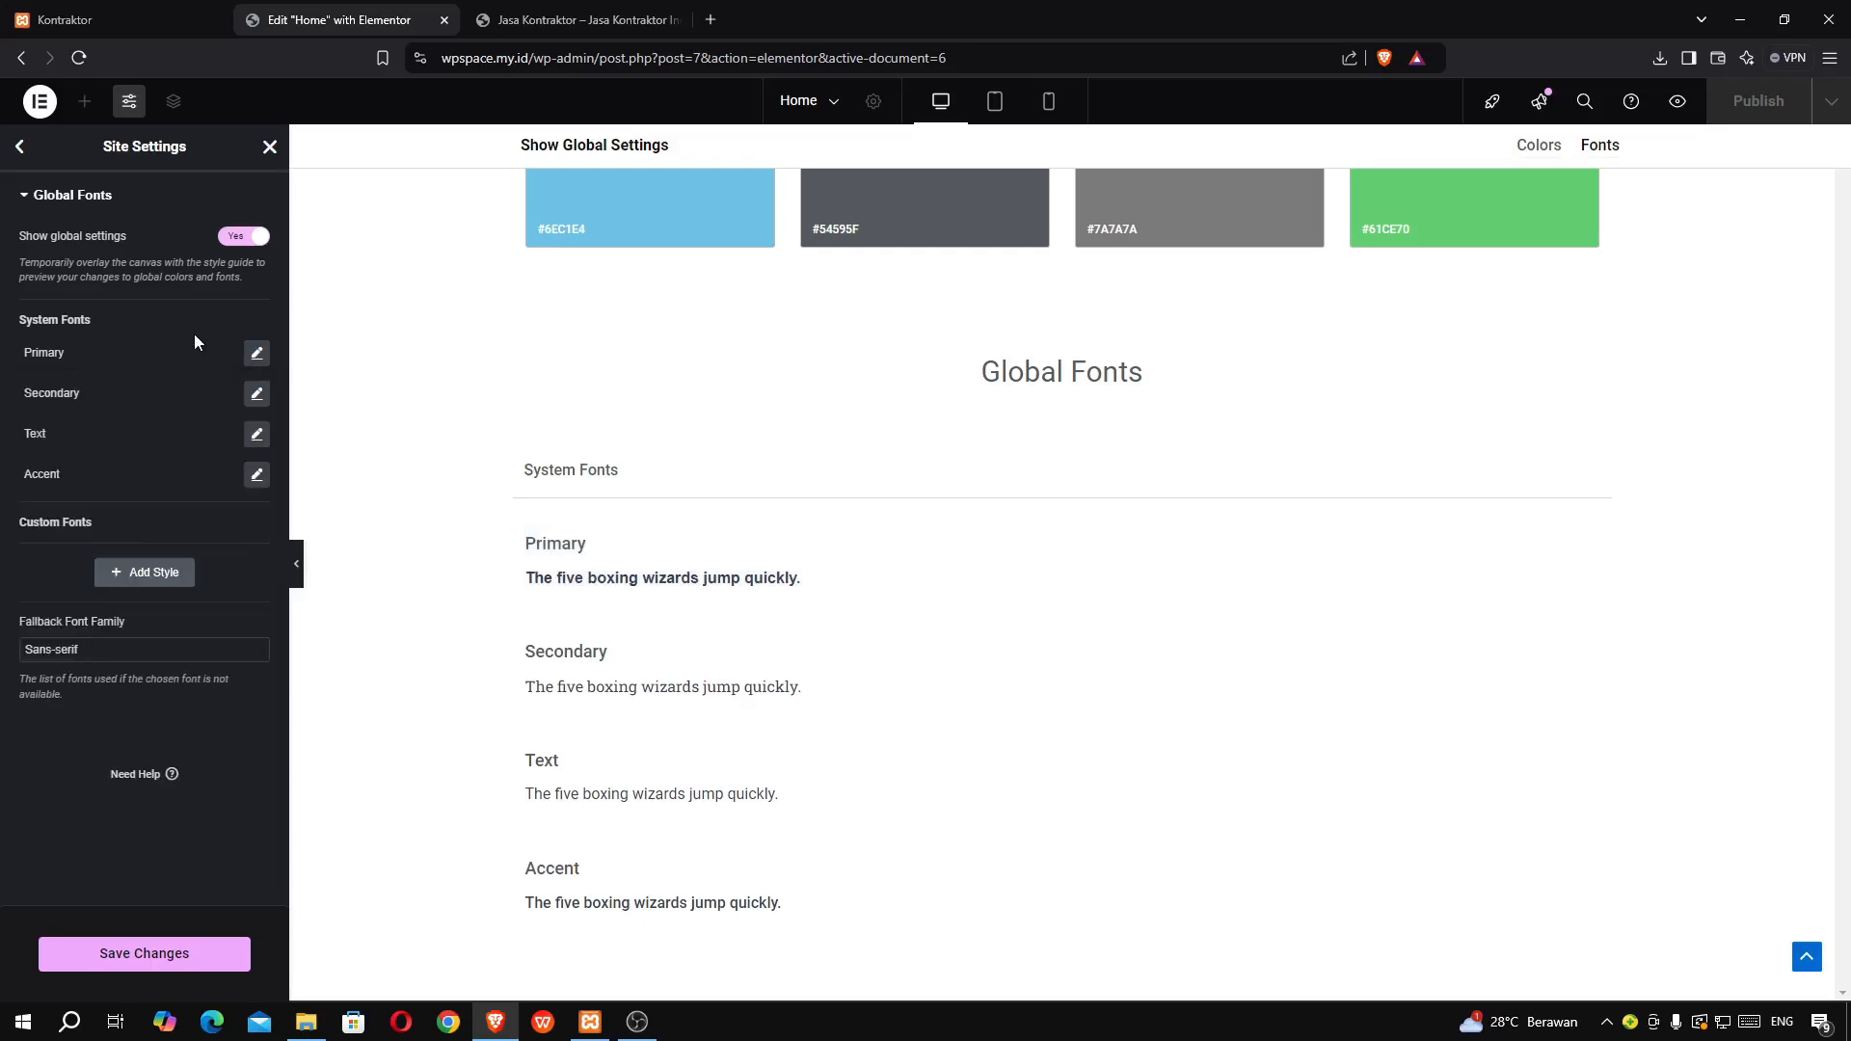
- Set the Secondary system font's family to Arial
left_click(254, 396)
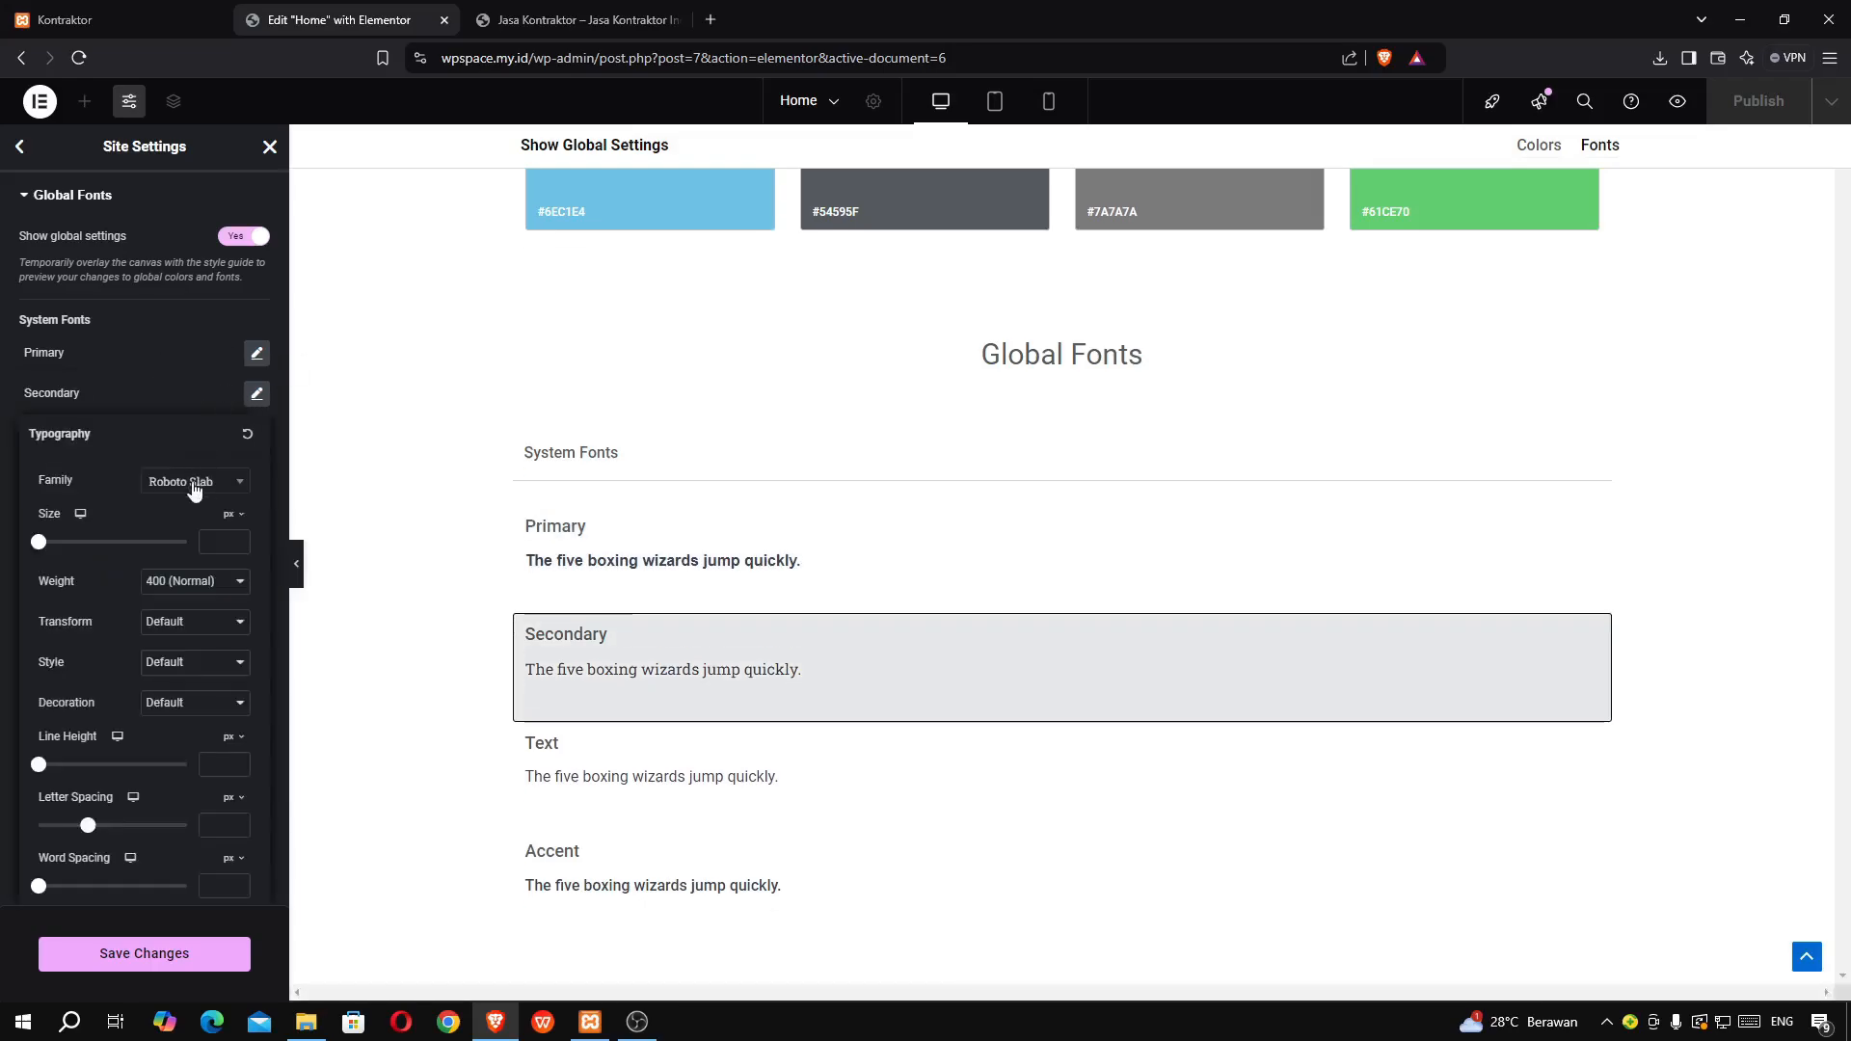
left_click(194, 485)
type("aria")
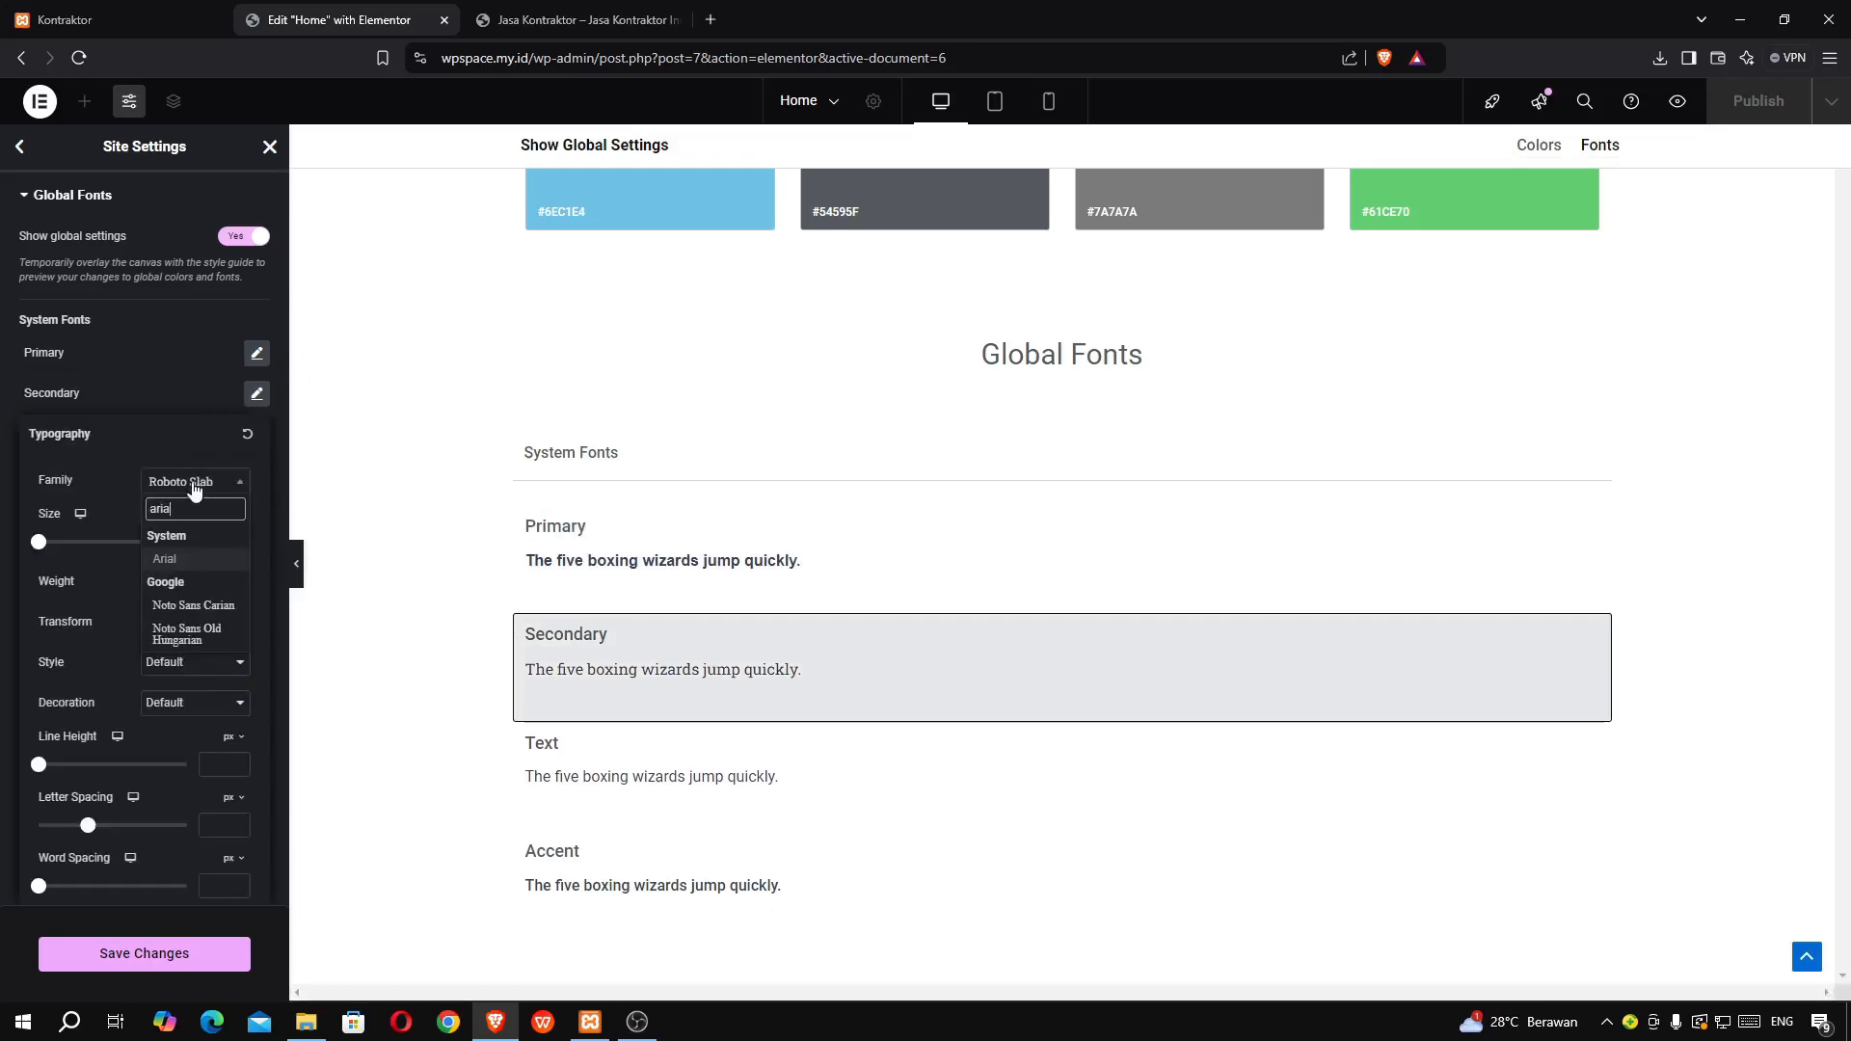
left_click(185, 559)
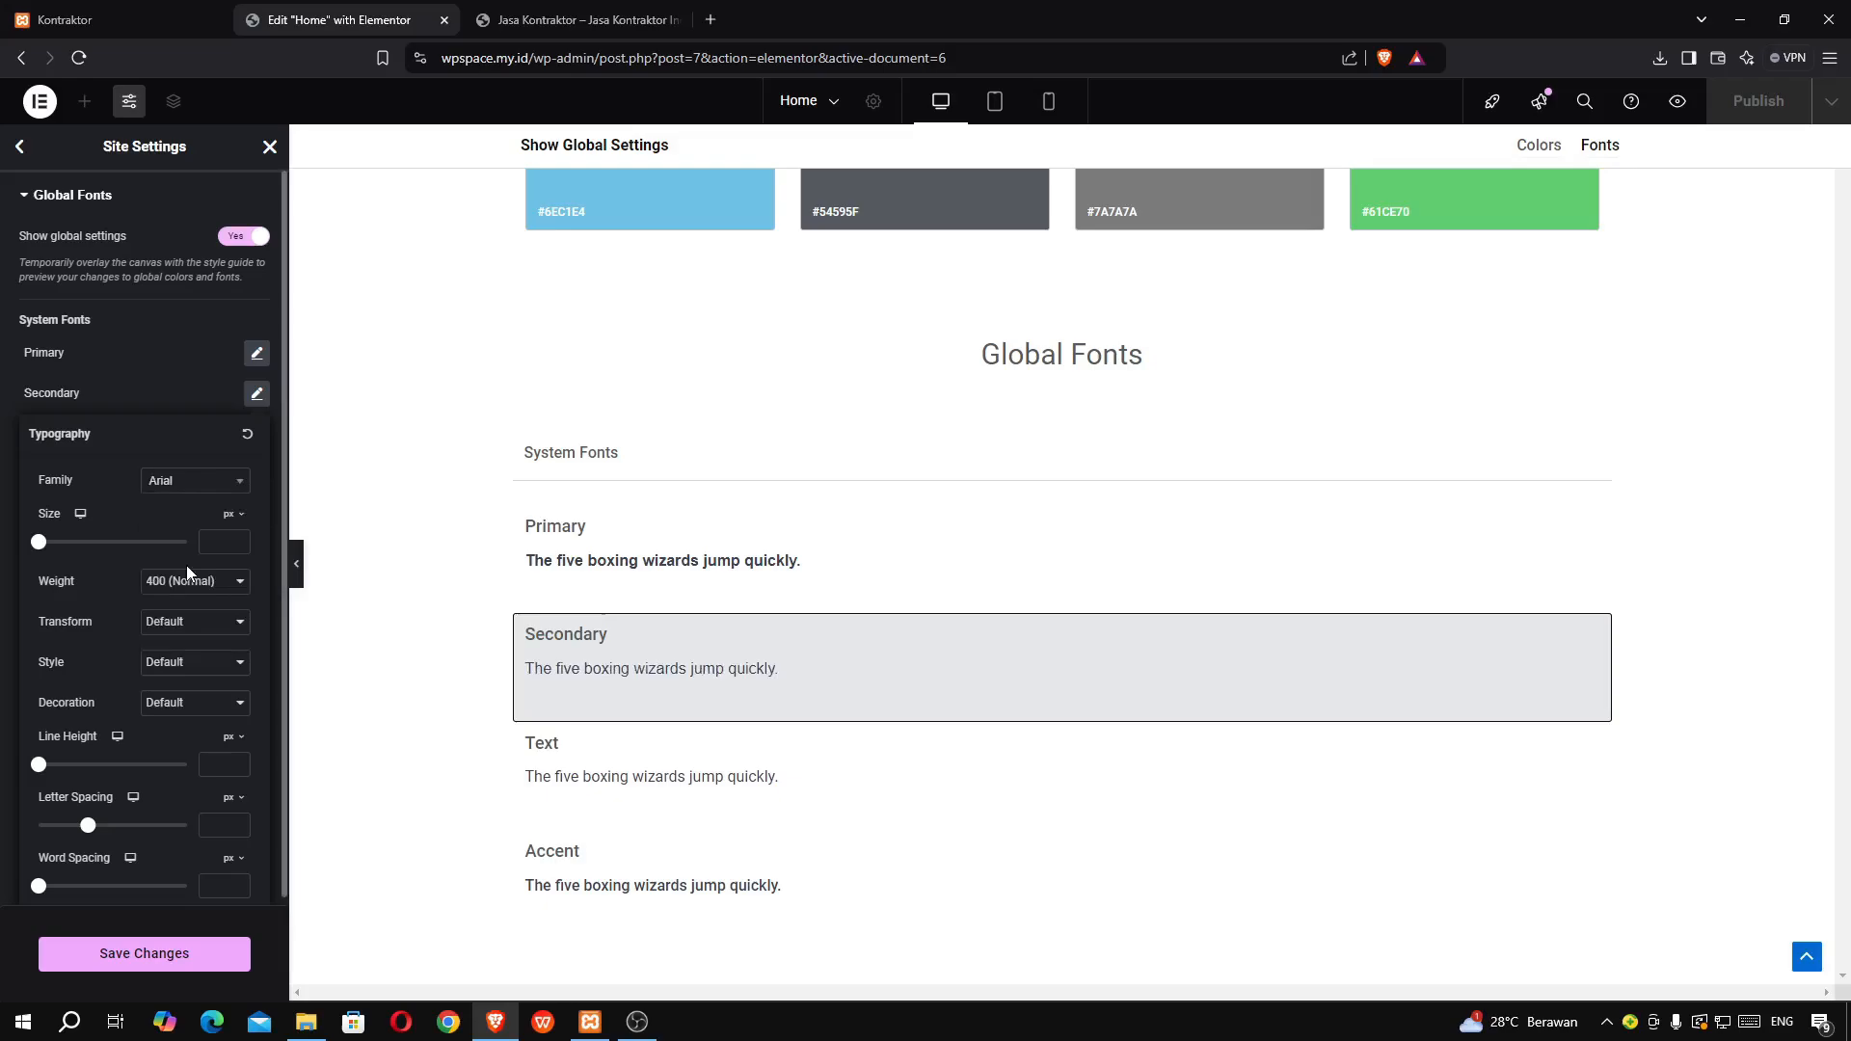
left_click(120, 387)
- Set the Text system font's family to Arial
left_click(257, 435)
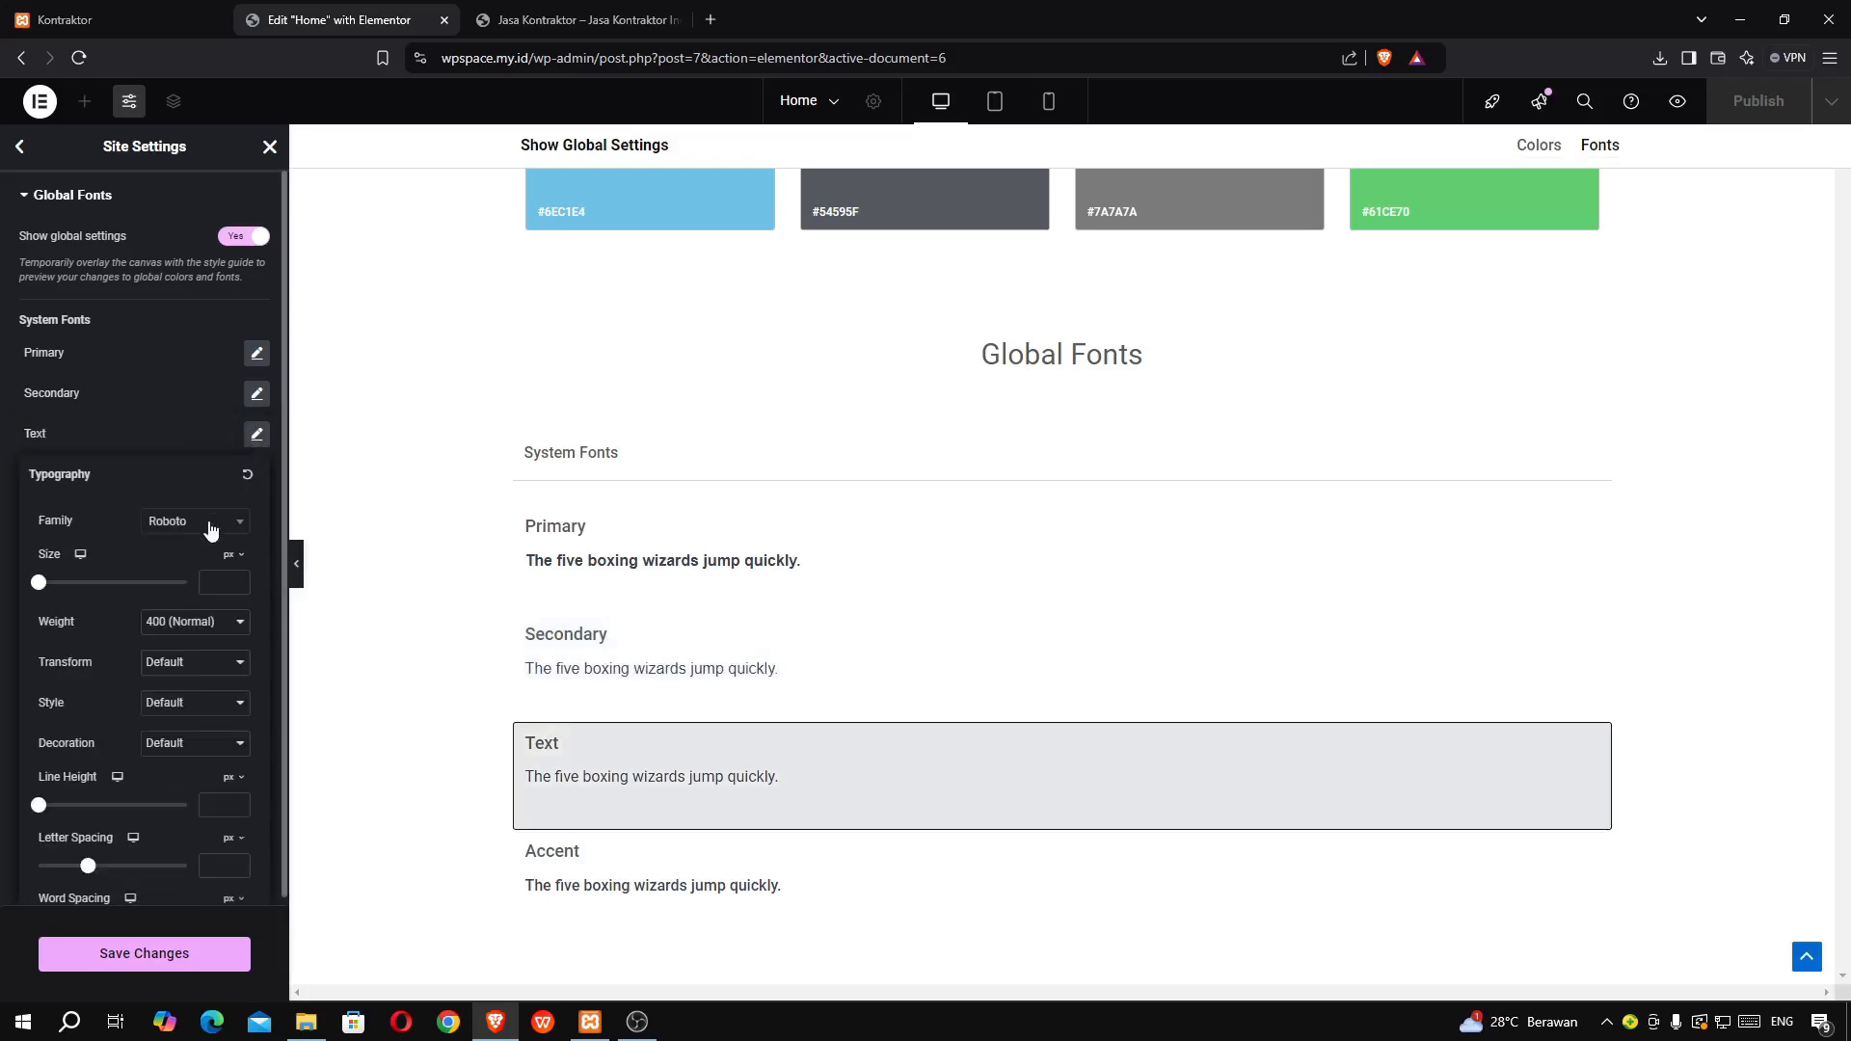
left_click(211, 529)
type("ari")
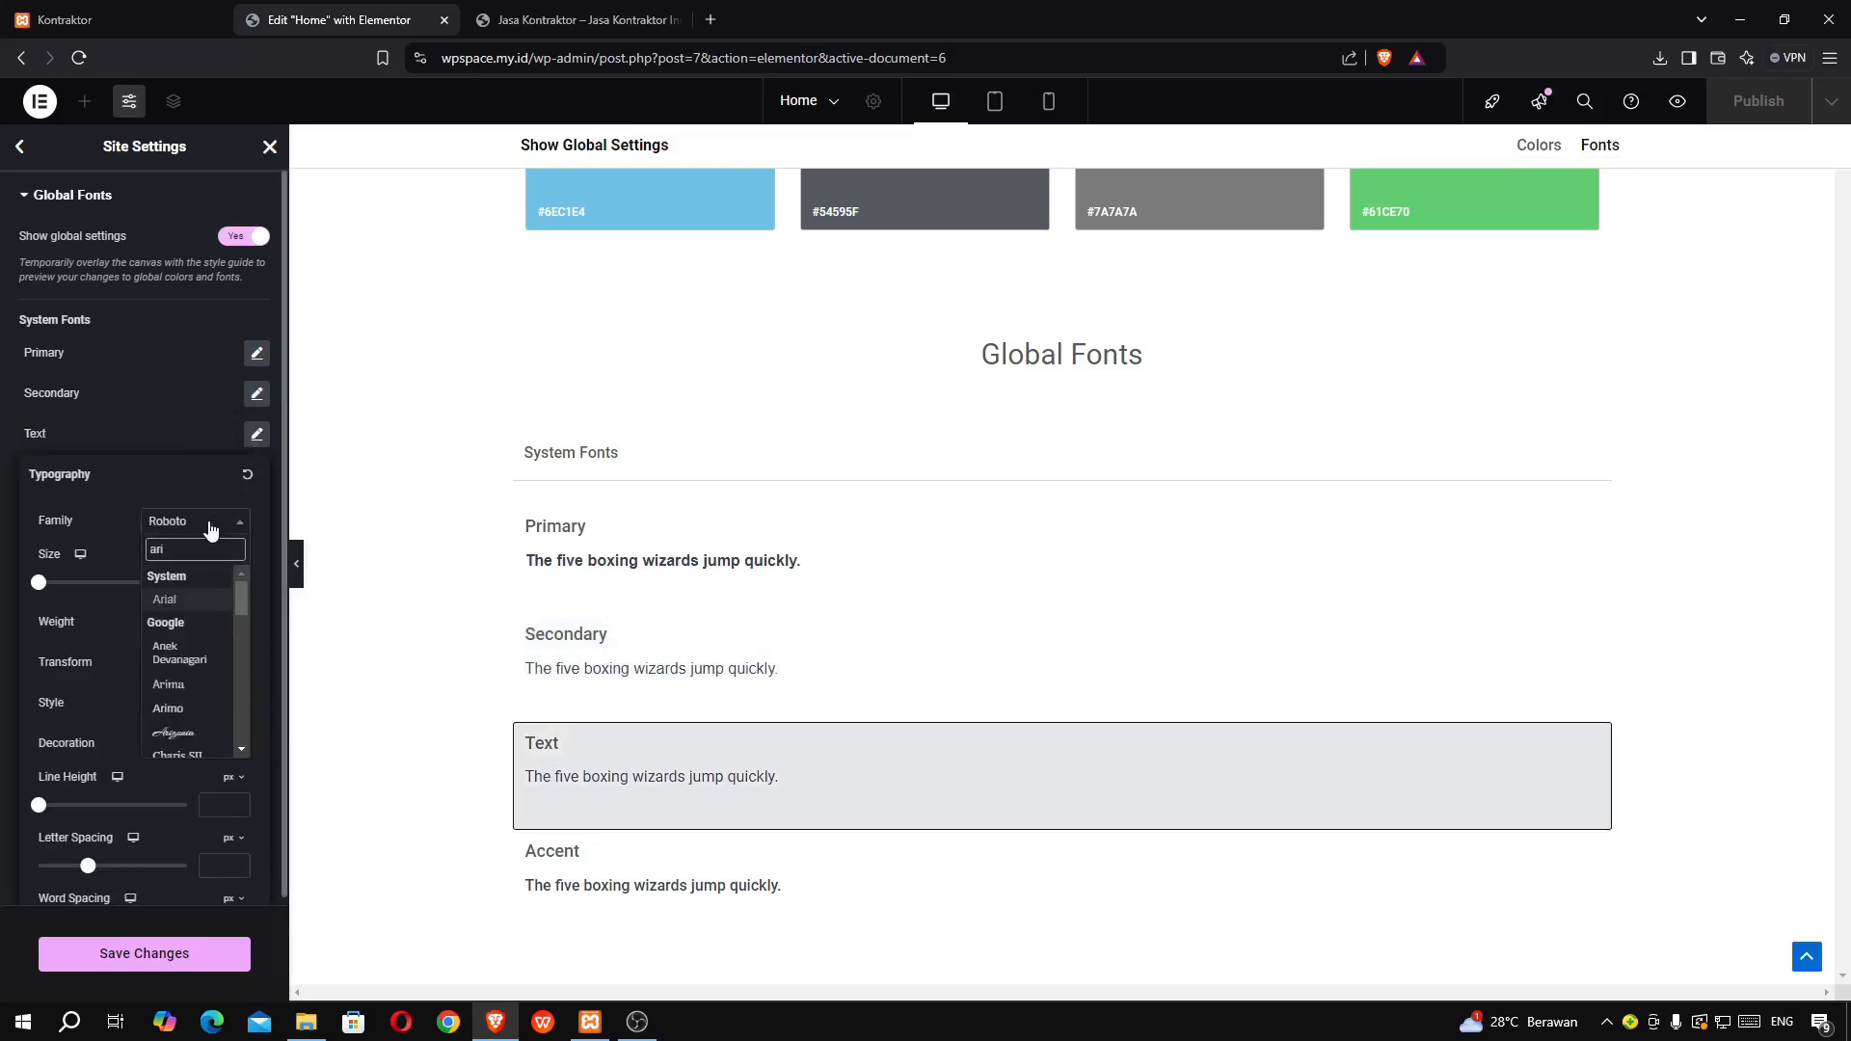
left_click(184, 598)
left_click(197, 444)
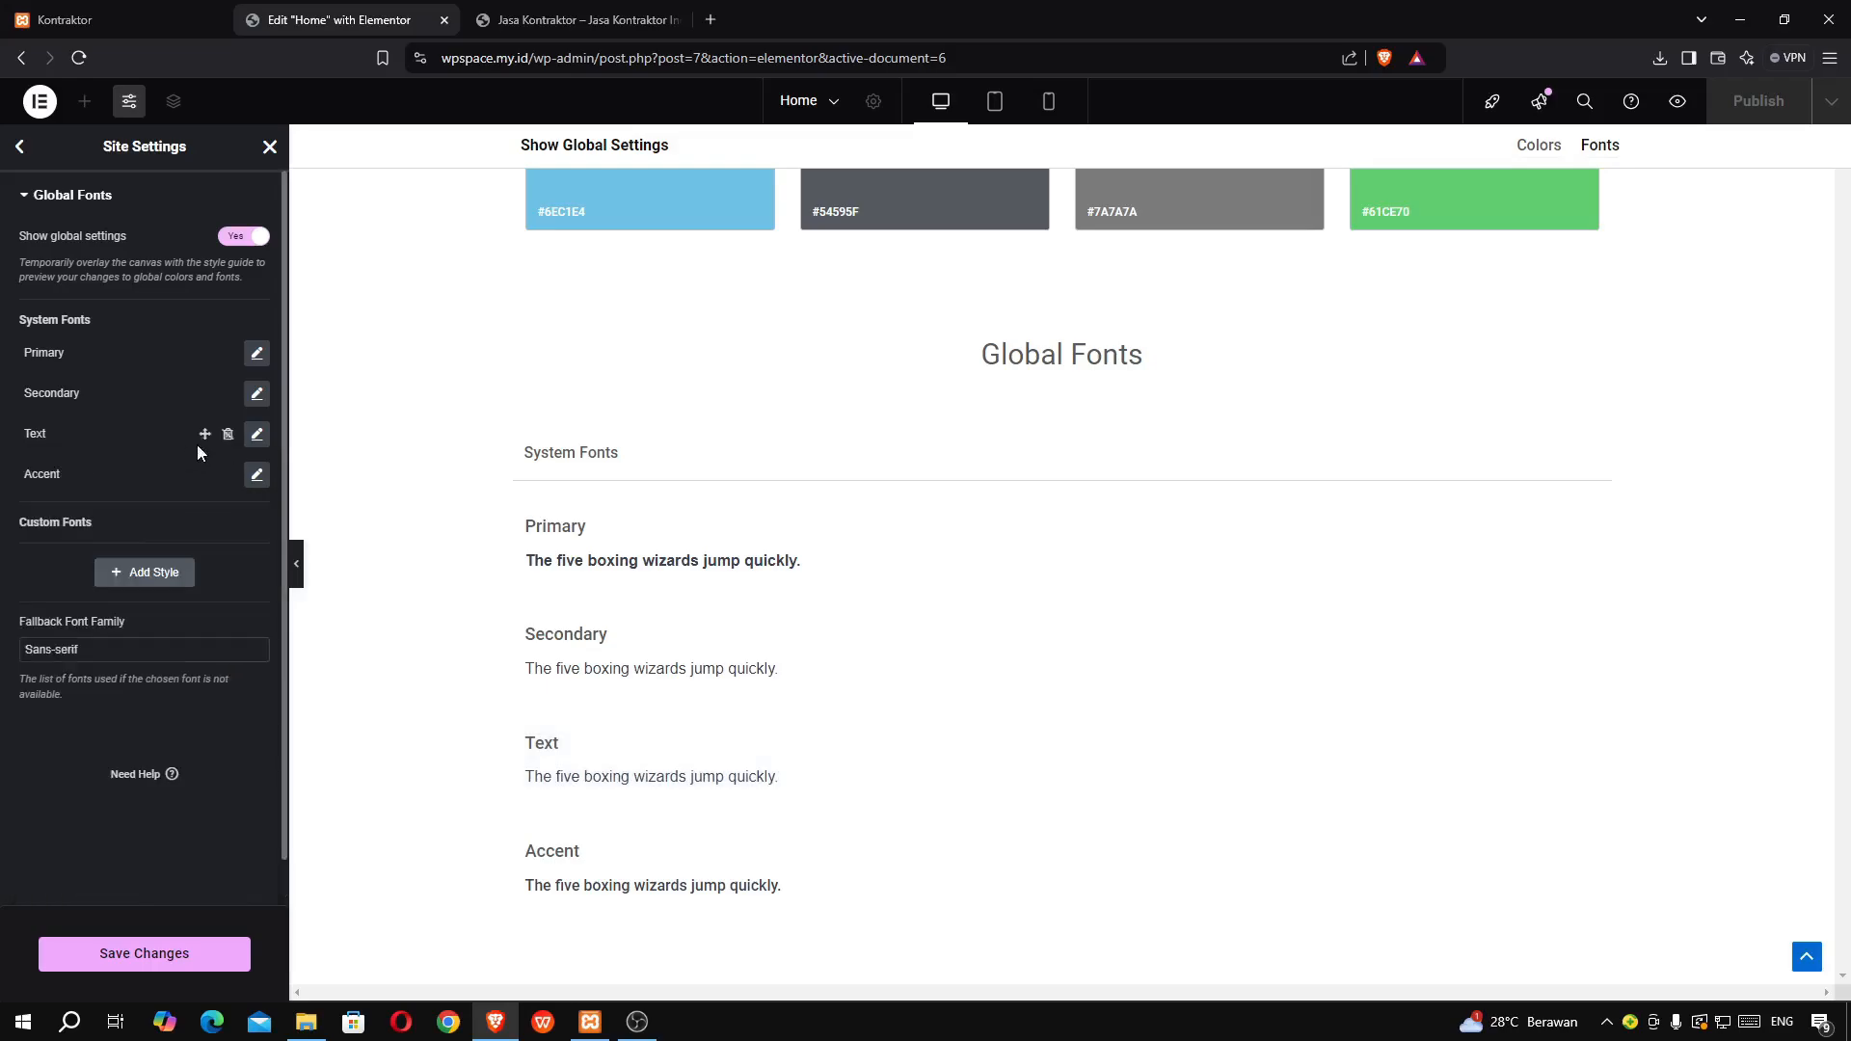
- Set the Accent system font's family to Arial and save the global font changes
left_click(257, 474)
left_click(212, 561)
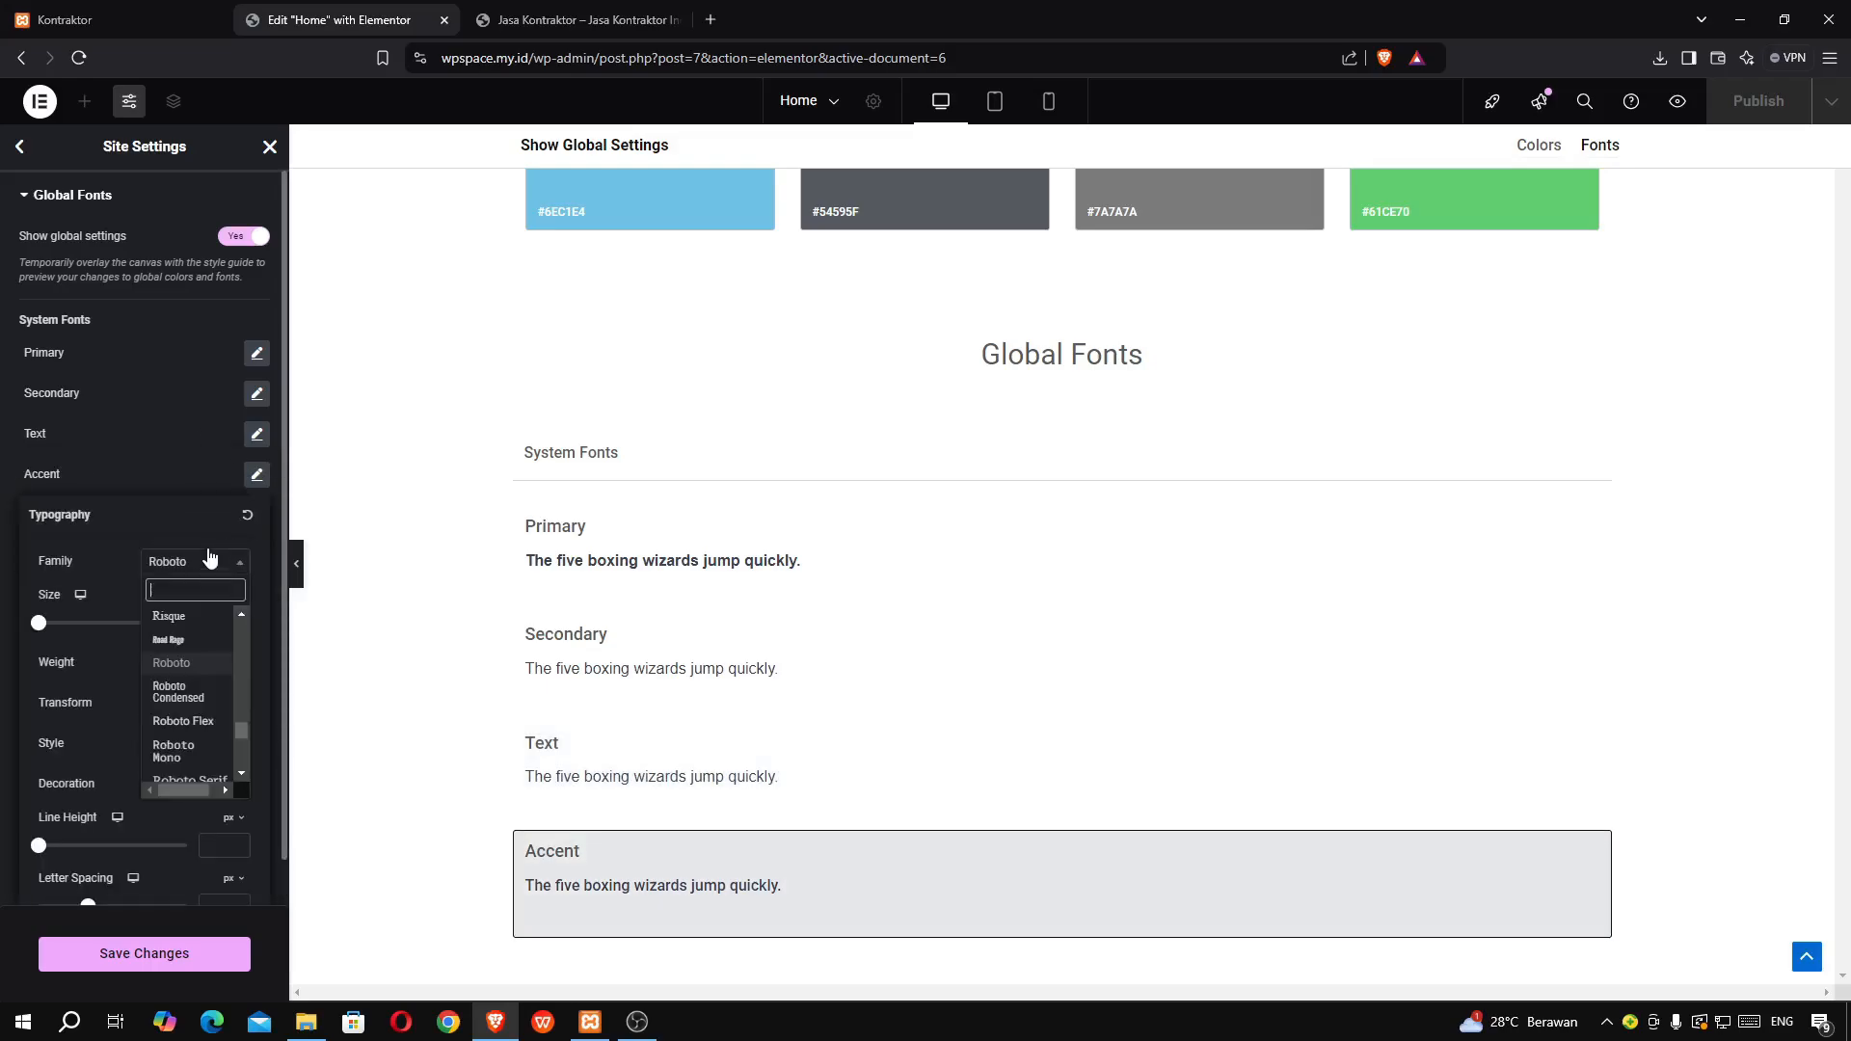
type("ari")
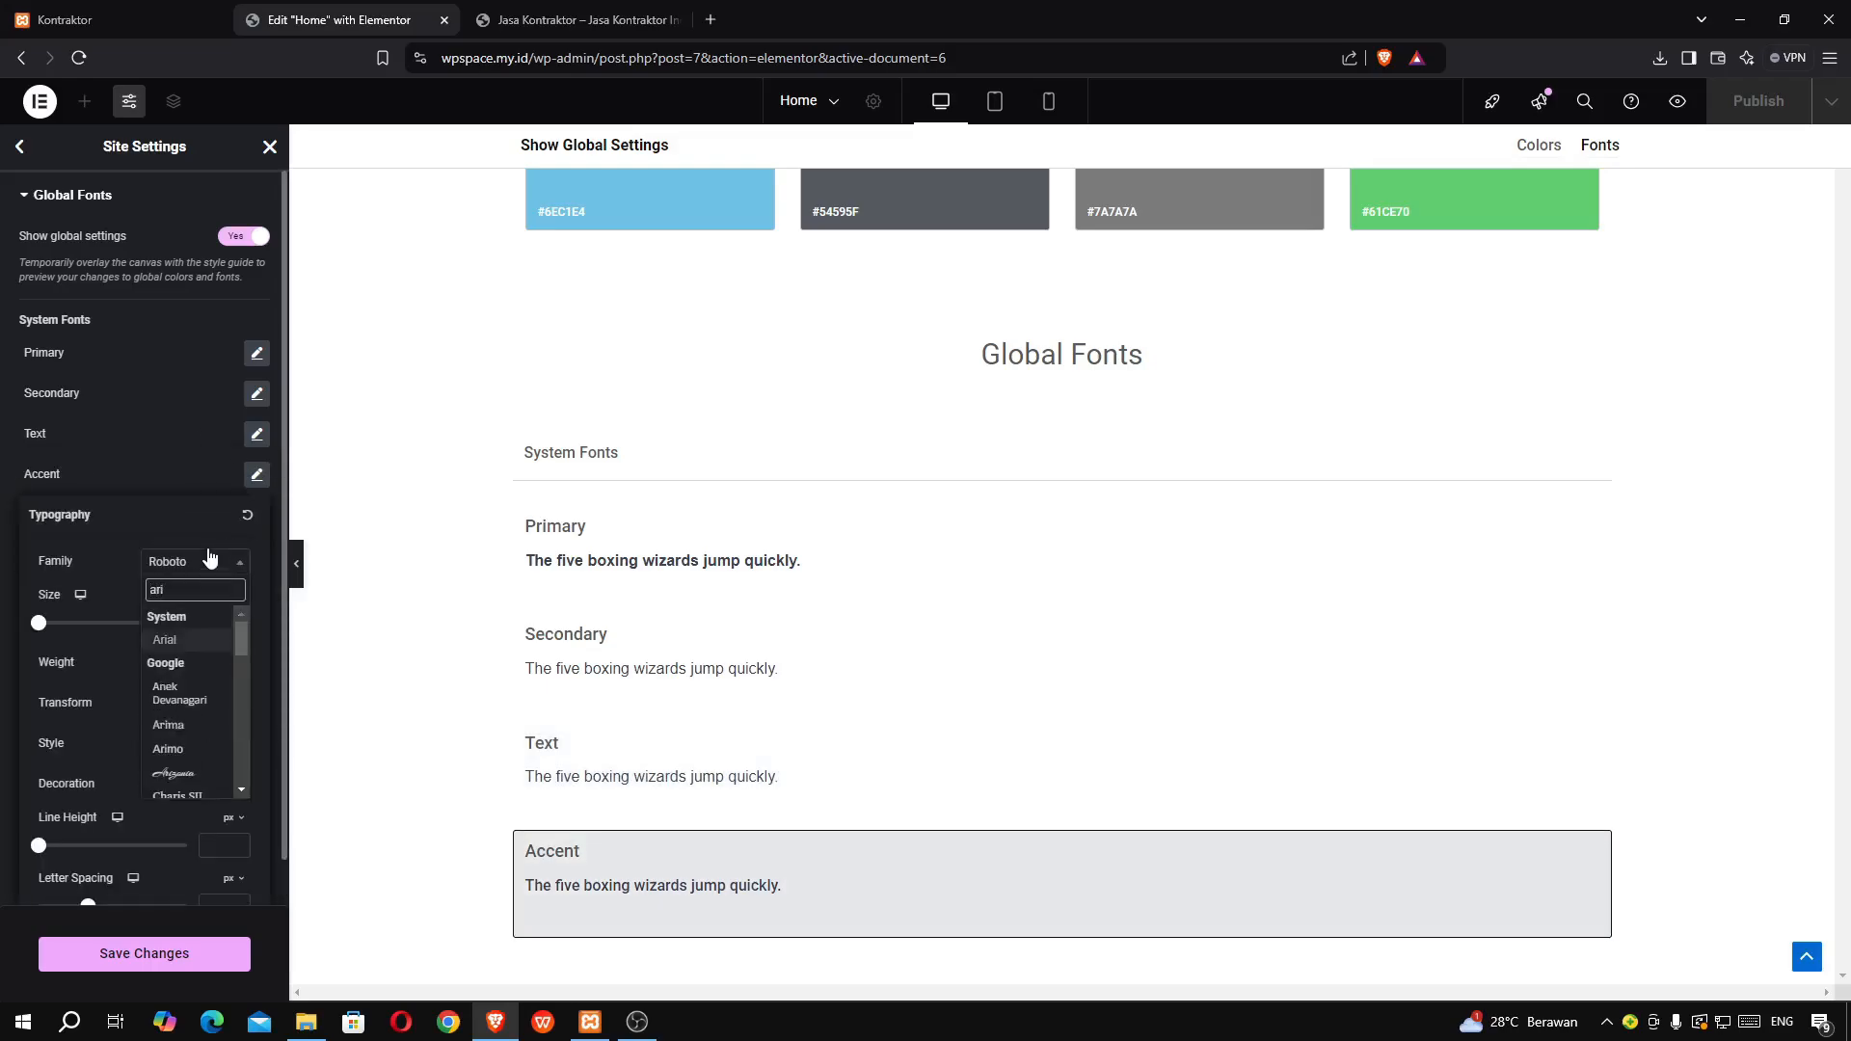
left_click(165, 640)
left_click(145, 953)
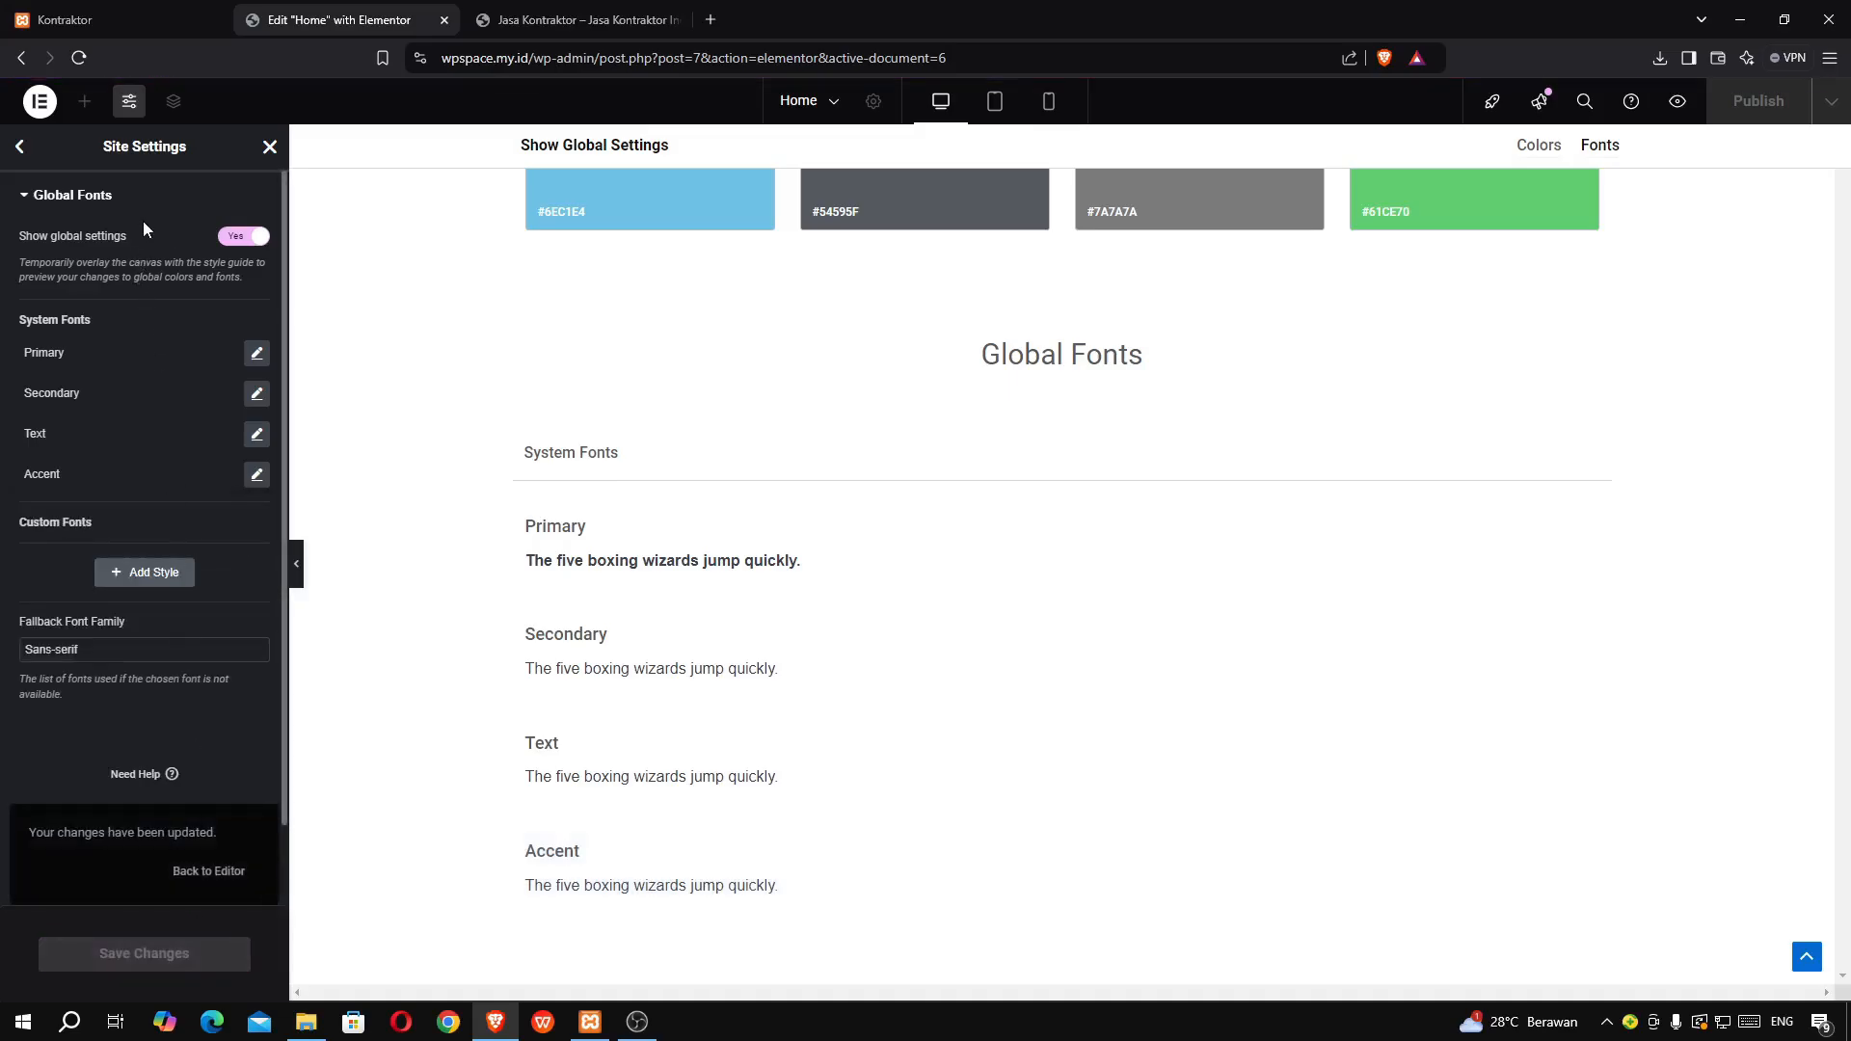
- In the site's theme style Typography settings, set the Body typography's font family to Arial
left_click(9, 149)
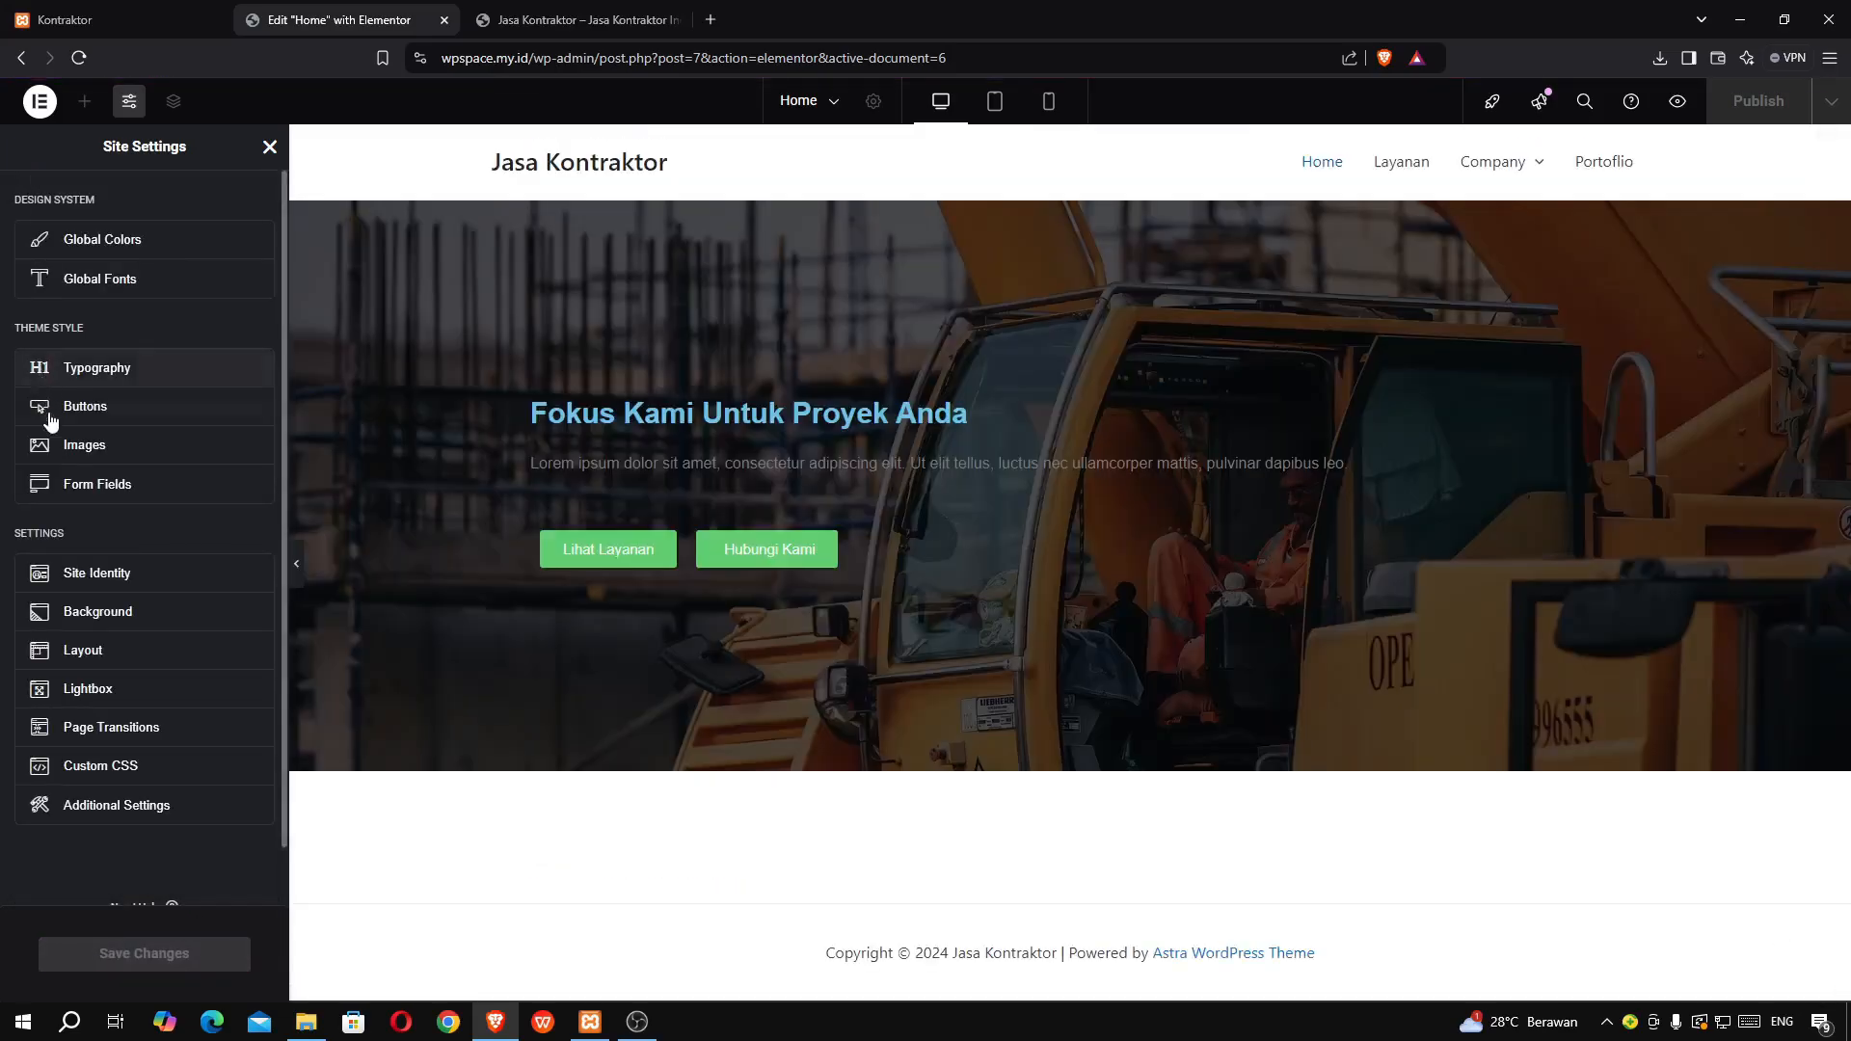
left_click(82, 372)
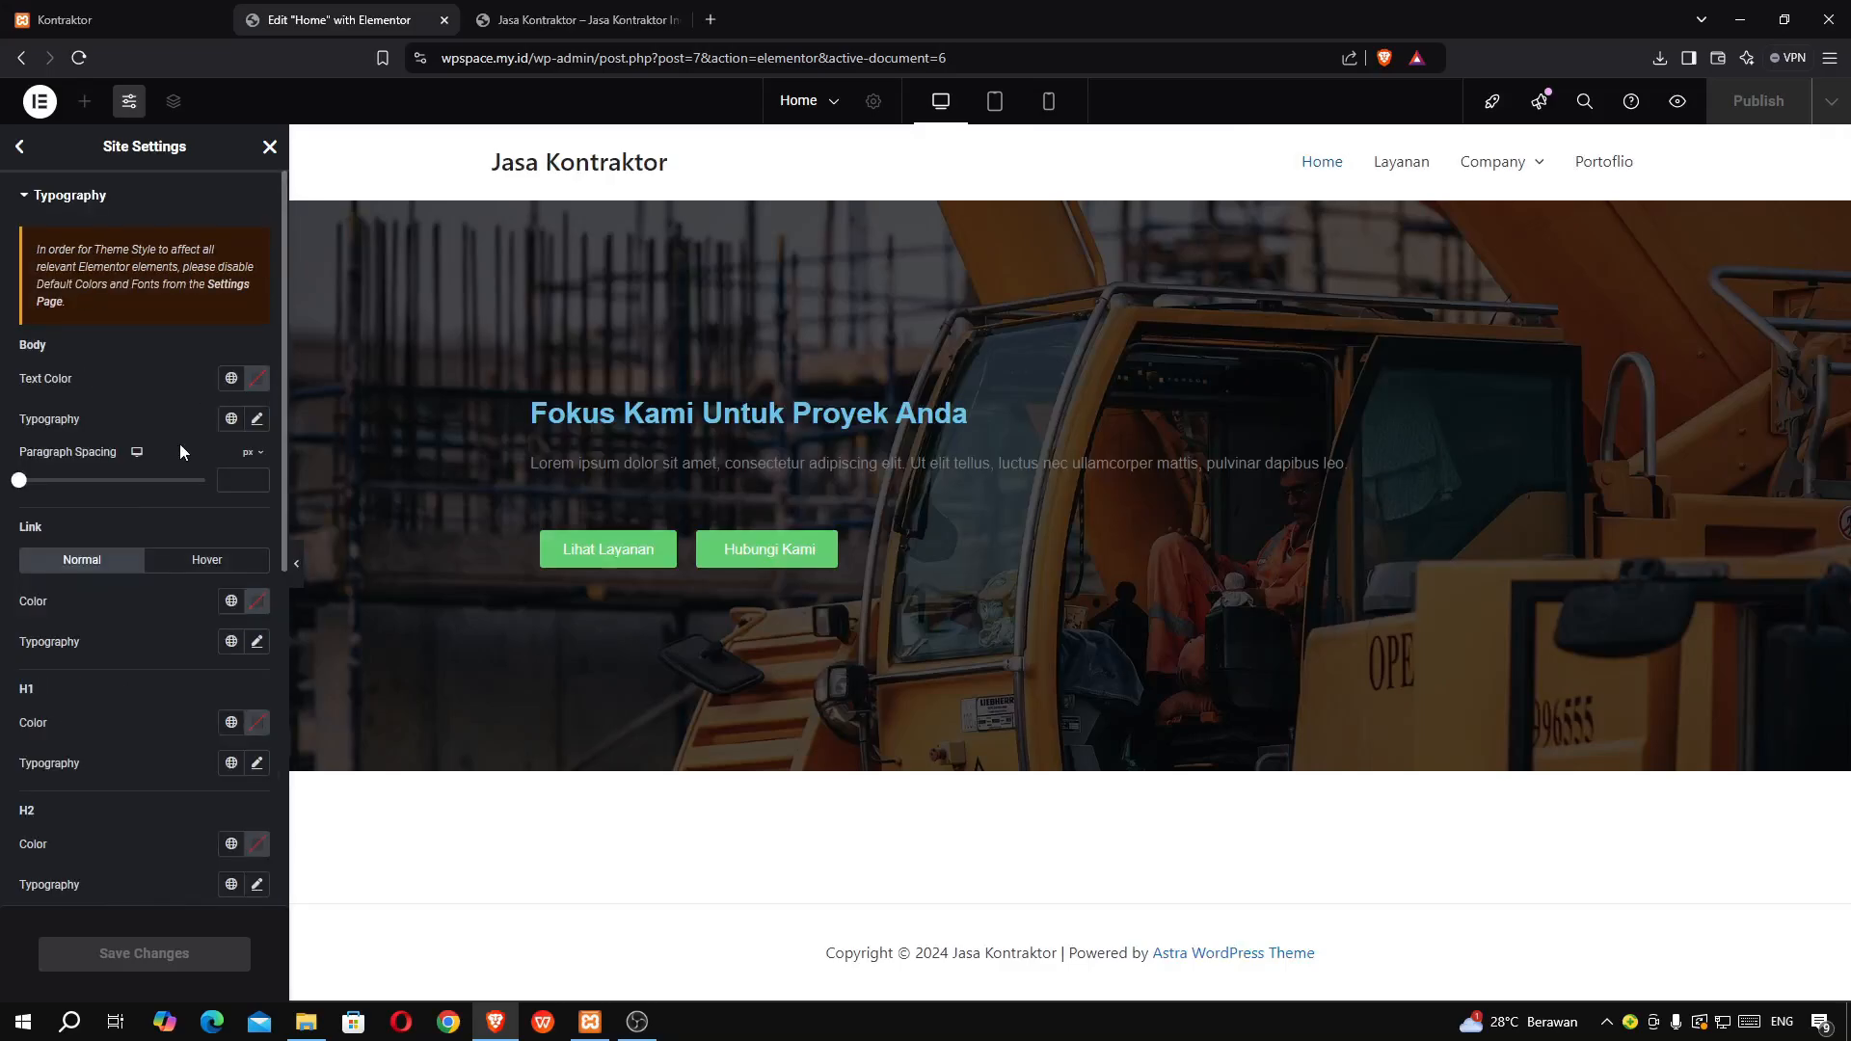
left_click(257, 418)
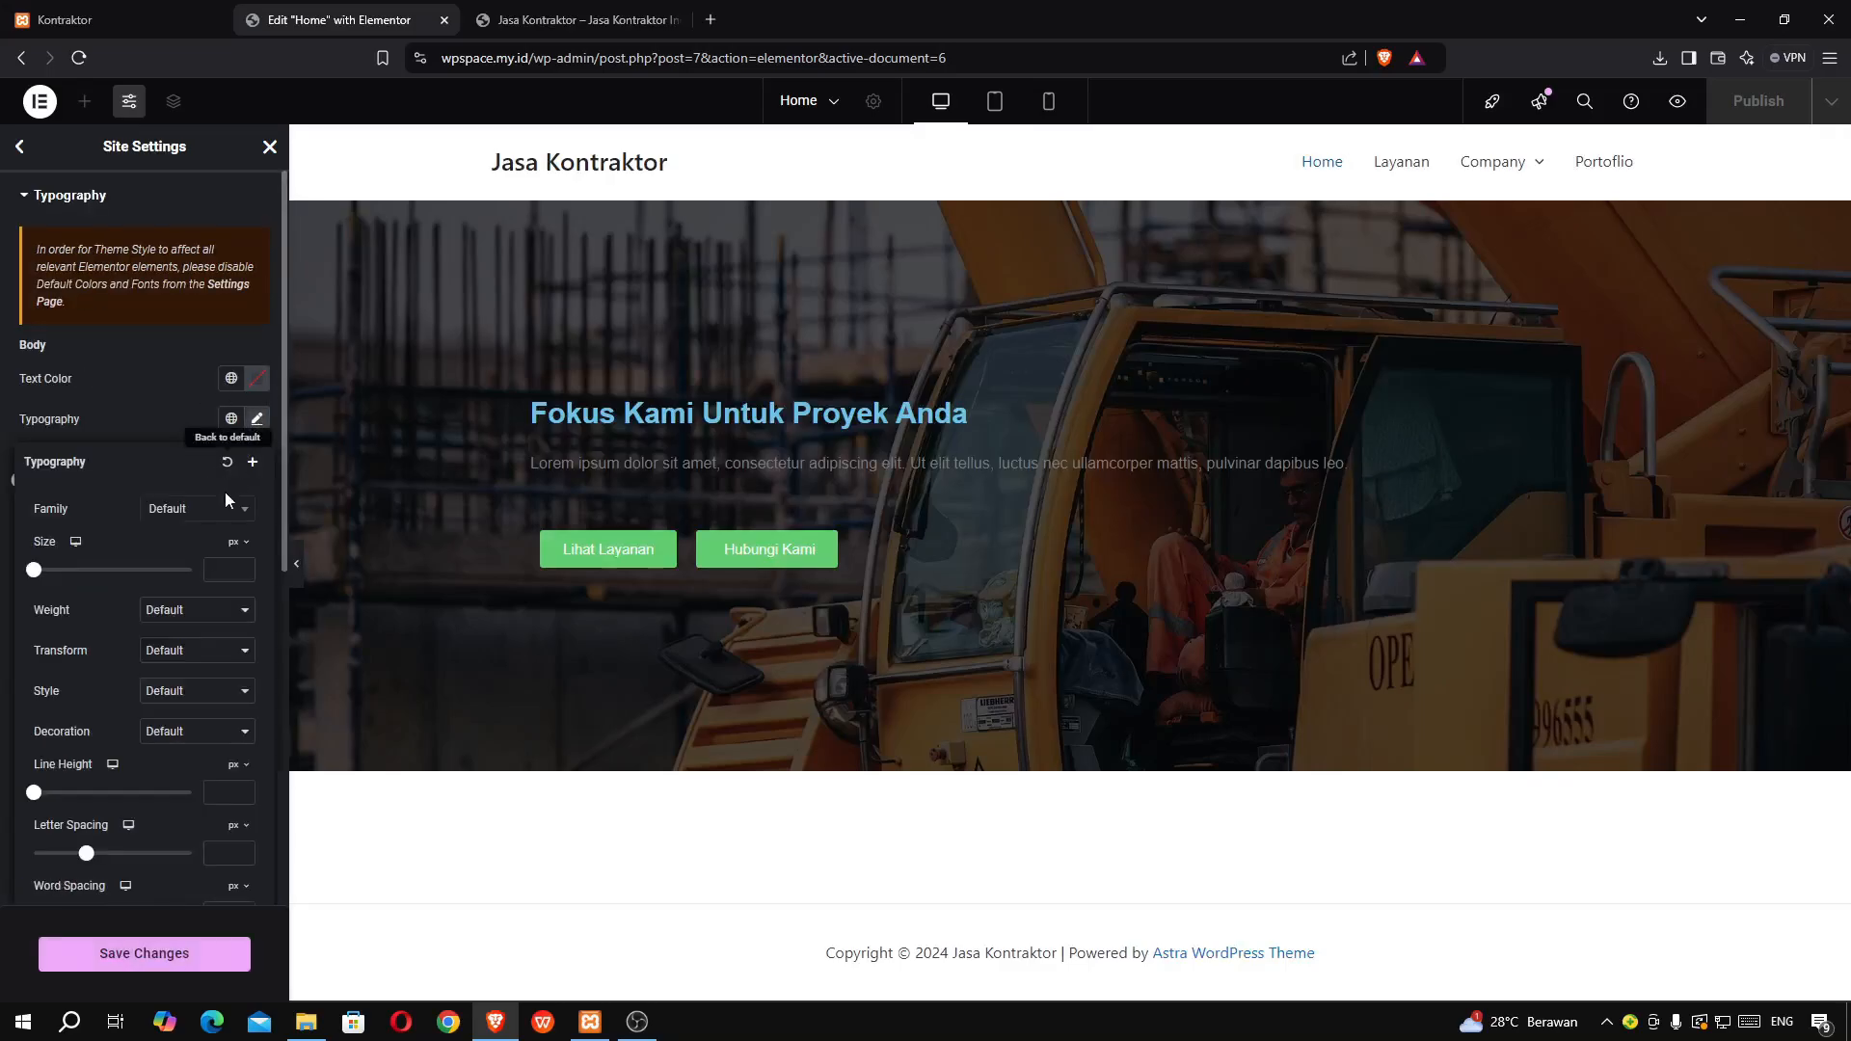
left_click(206, 527)
type("ari")
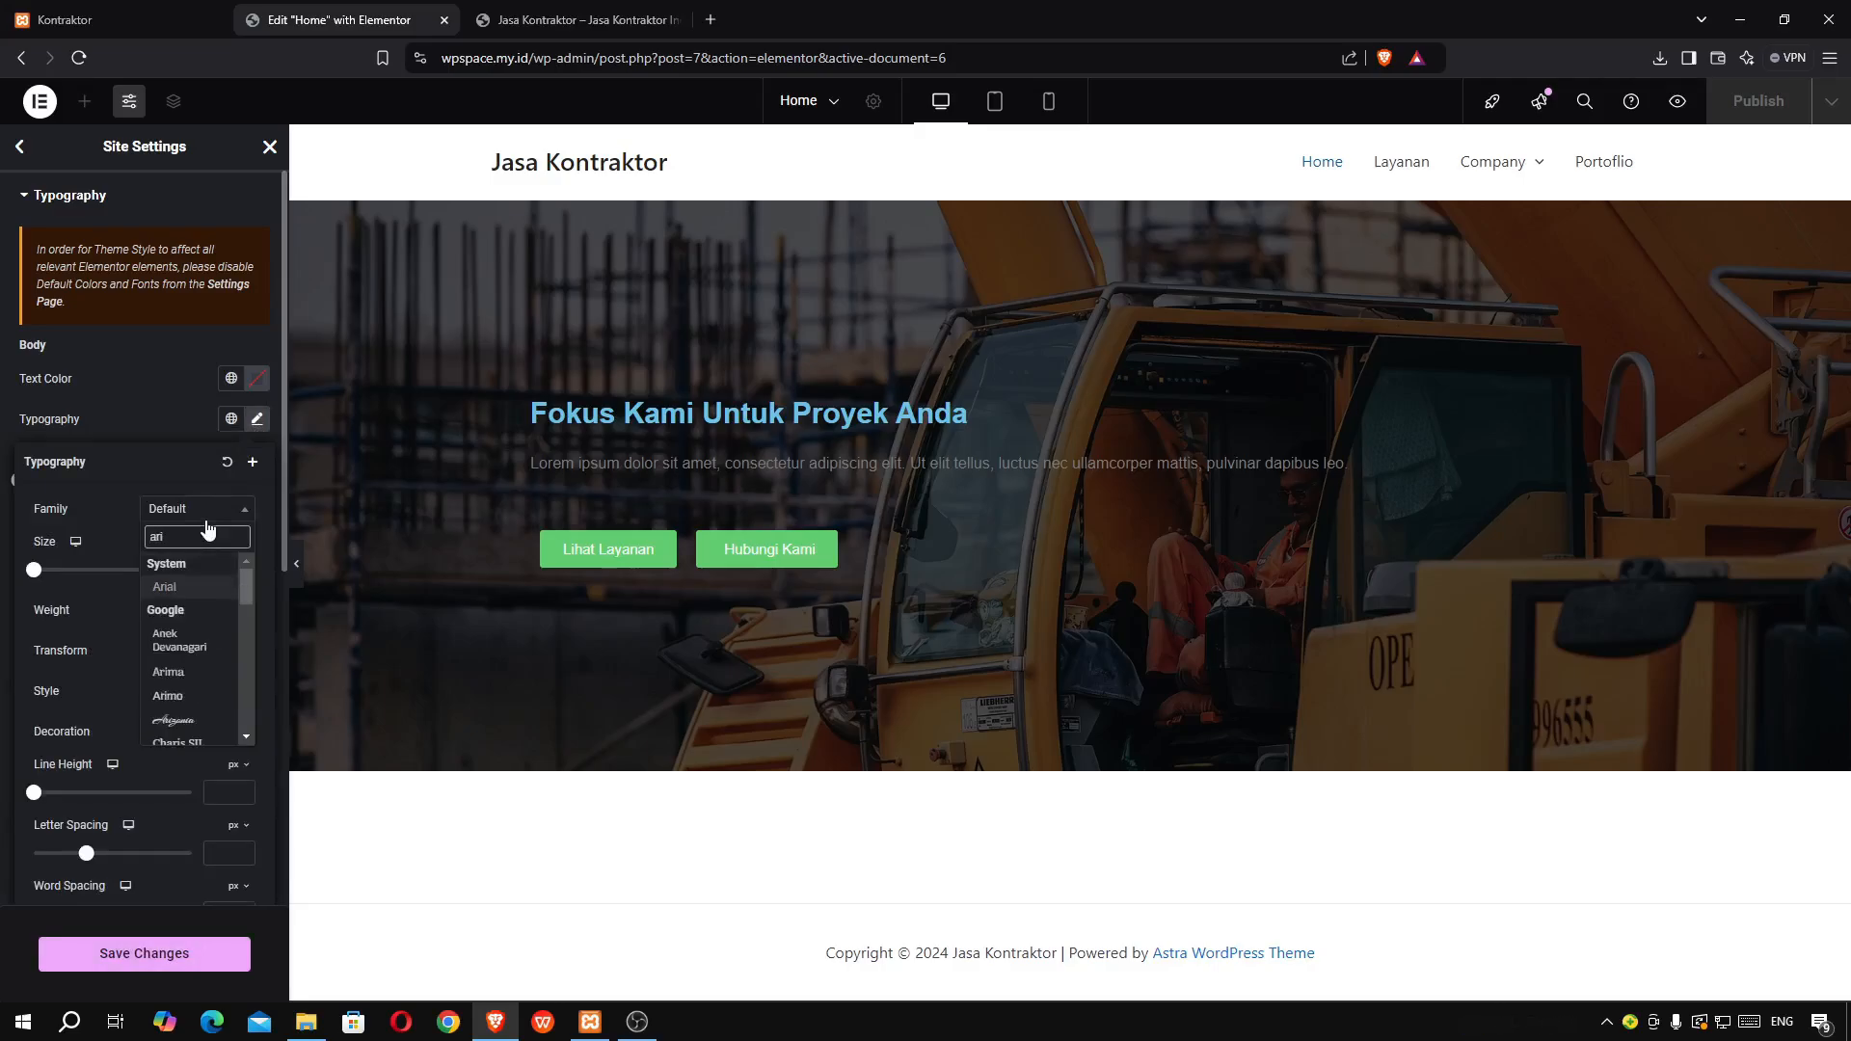
left_click(169, 586)
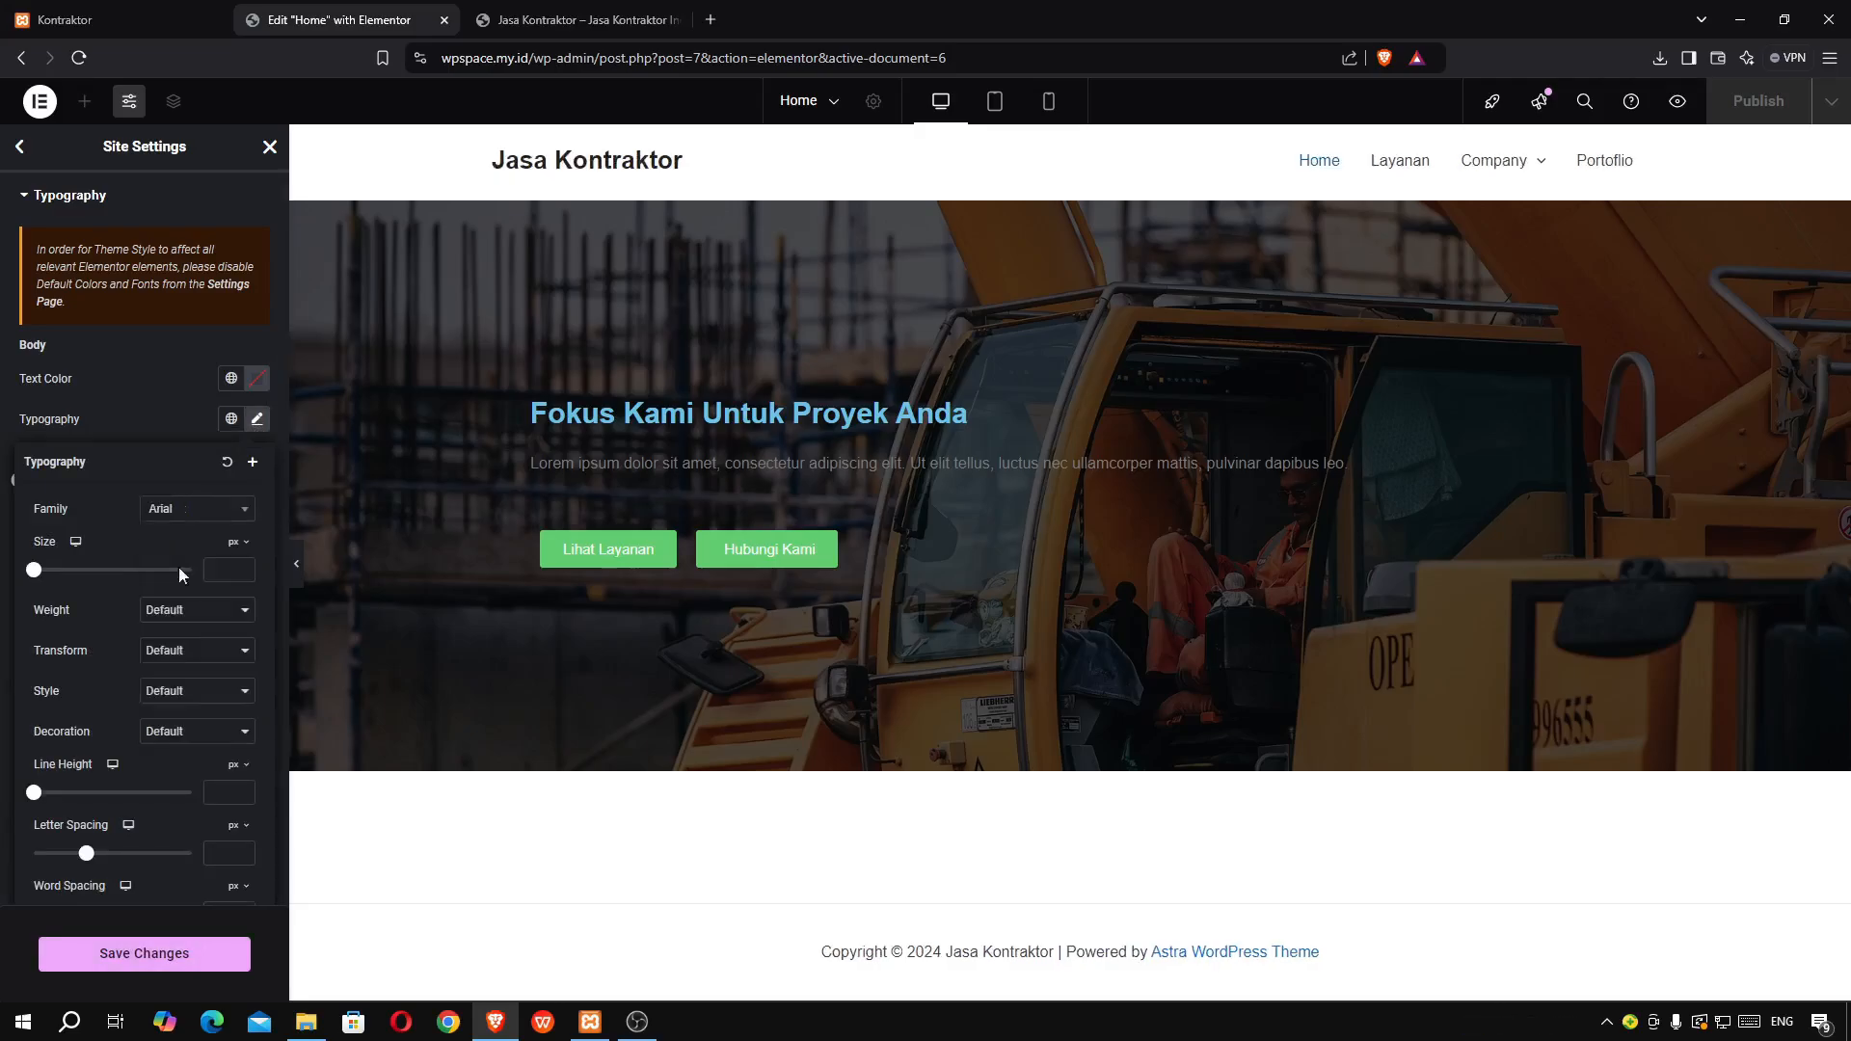
left_click(145, 420)
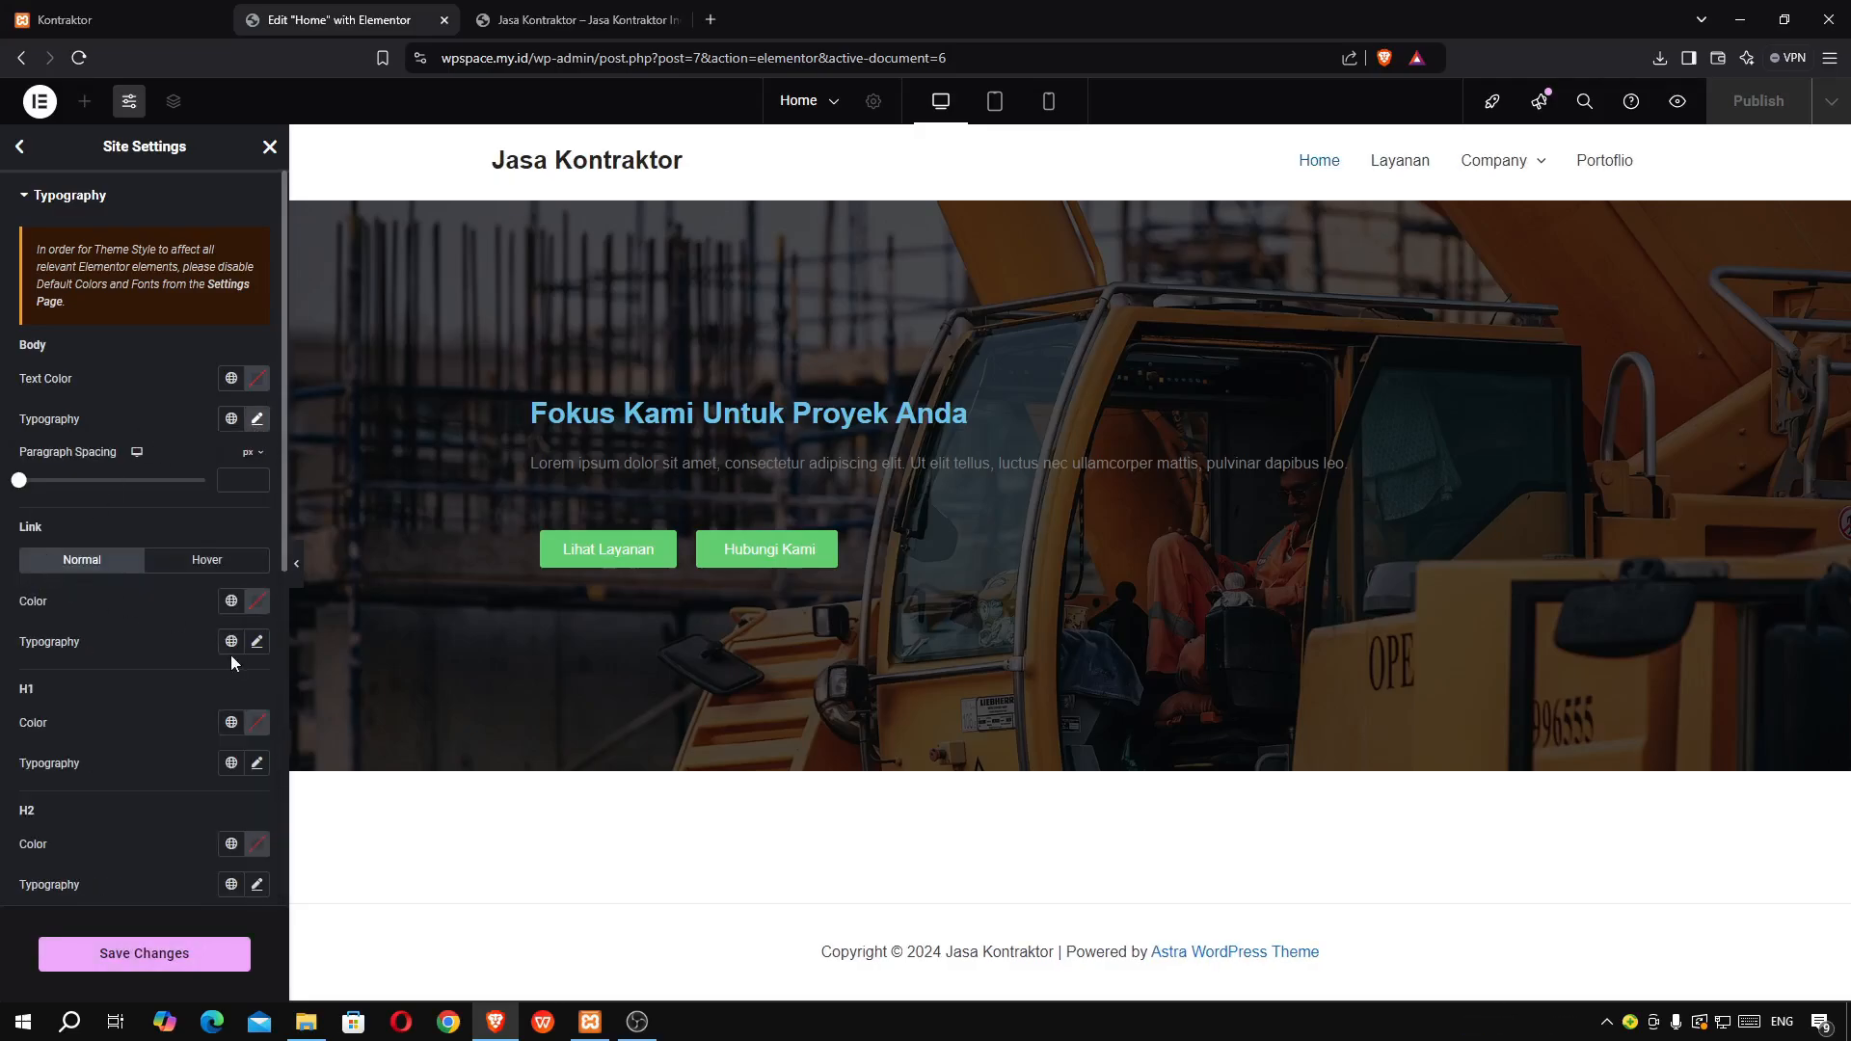
- Set the font family of the normal-state Link typography to Arial in the theme style settings
left_click(256, 642)
left_click(198, 730)
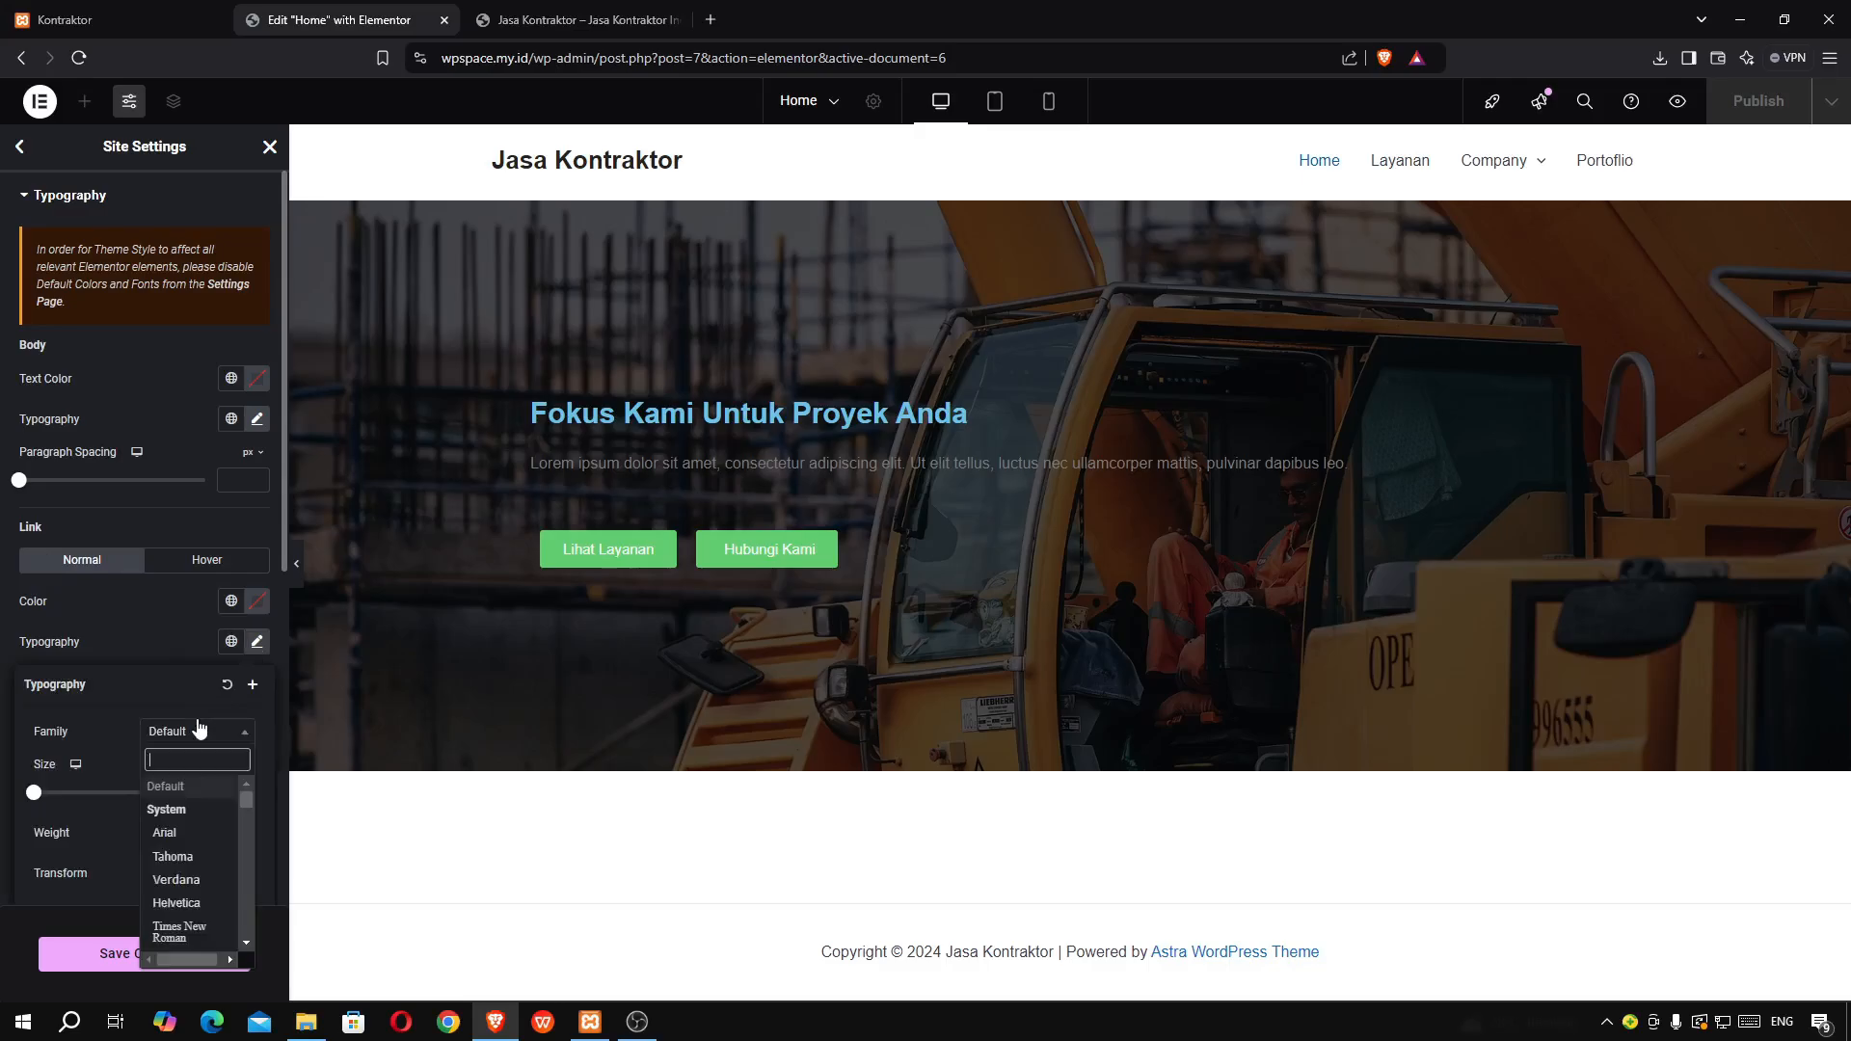
type("ari")
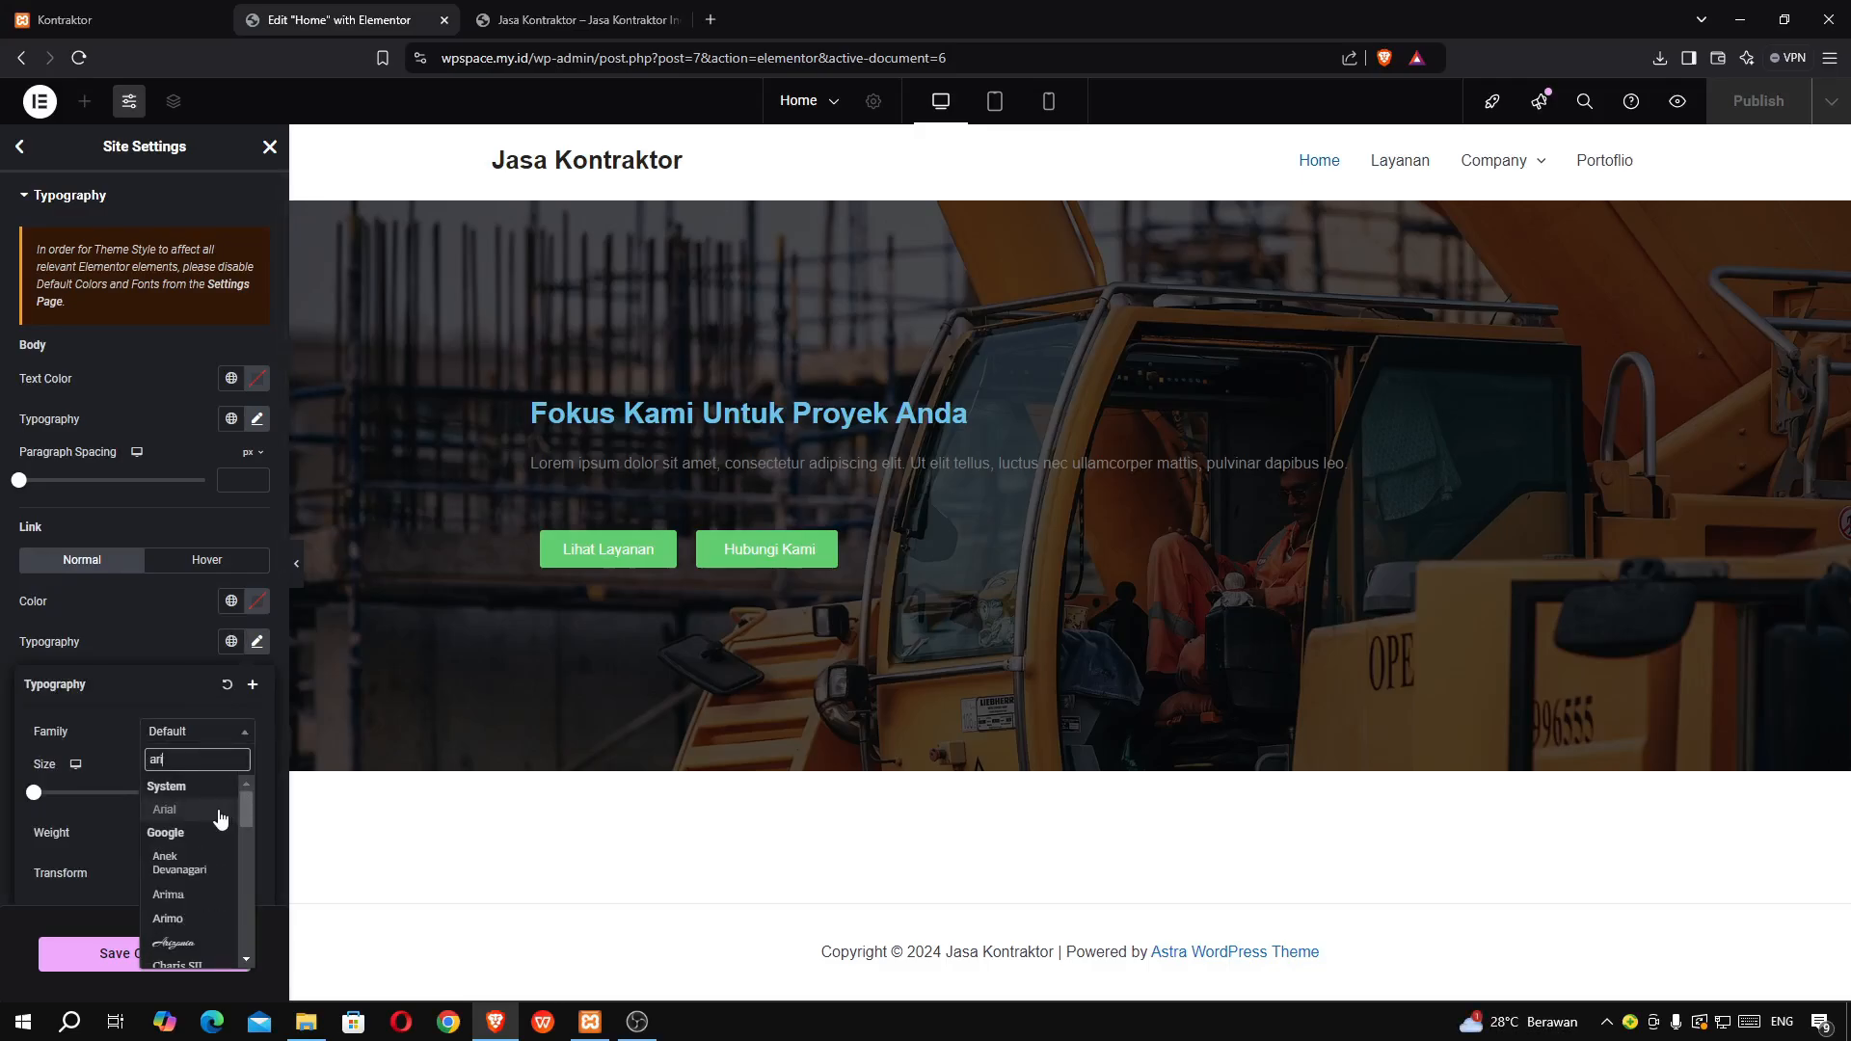
key("Return")
left_click(148, 620)
scroll(148, 620, "down", 1)
scroll(152, 626, "down", 2)
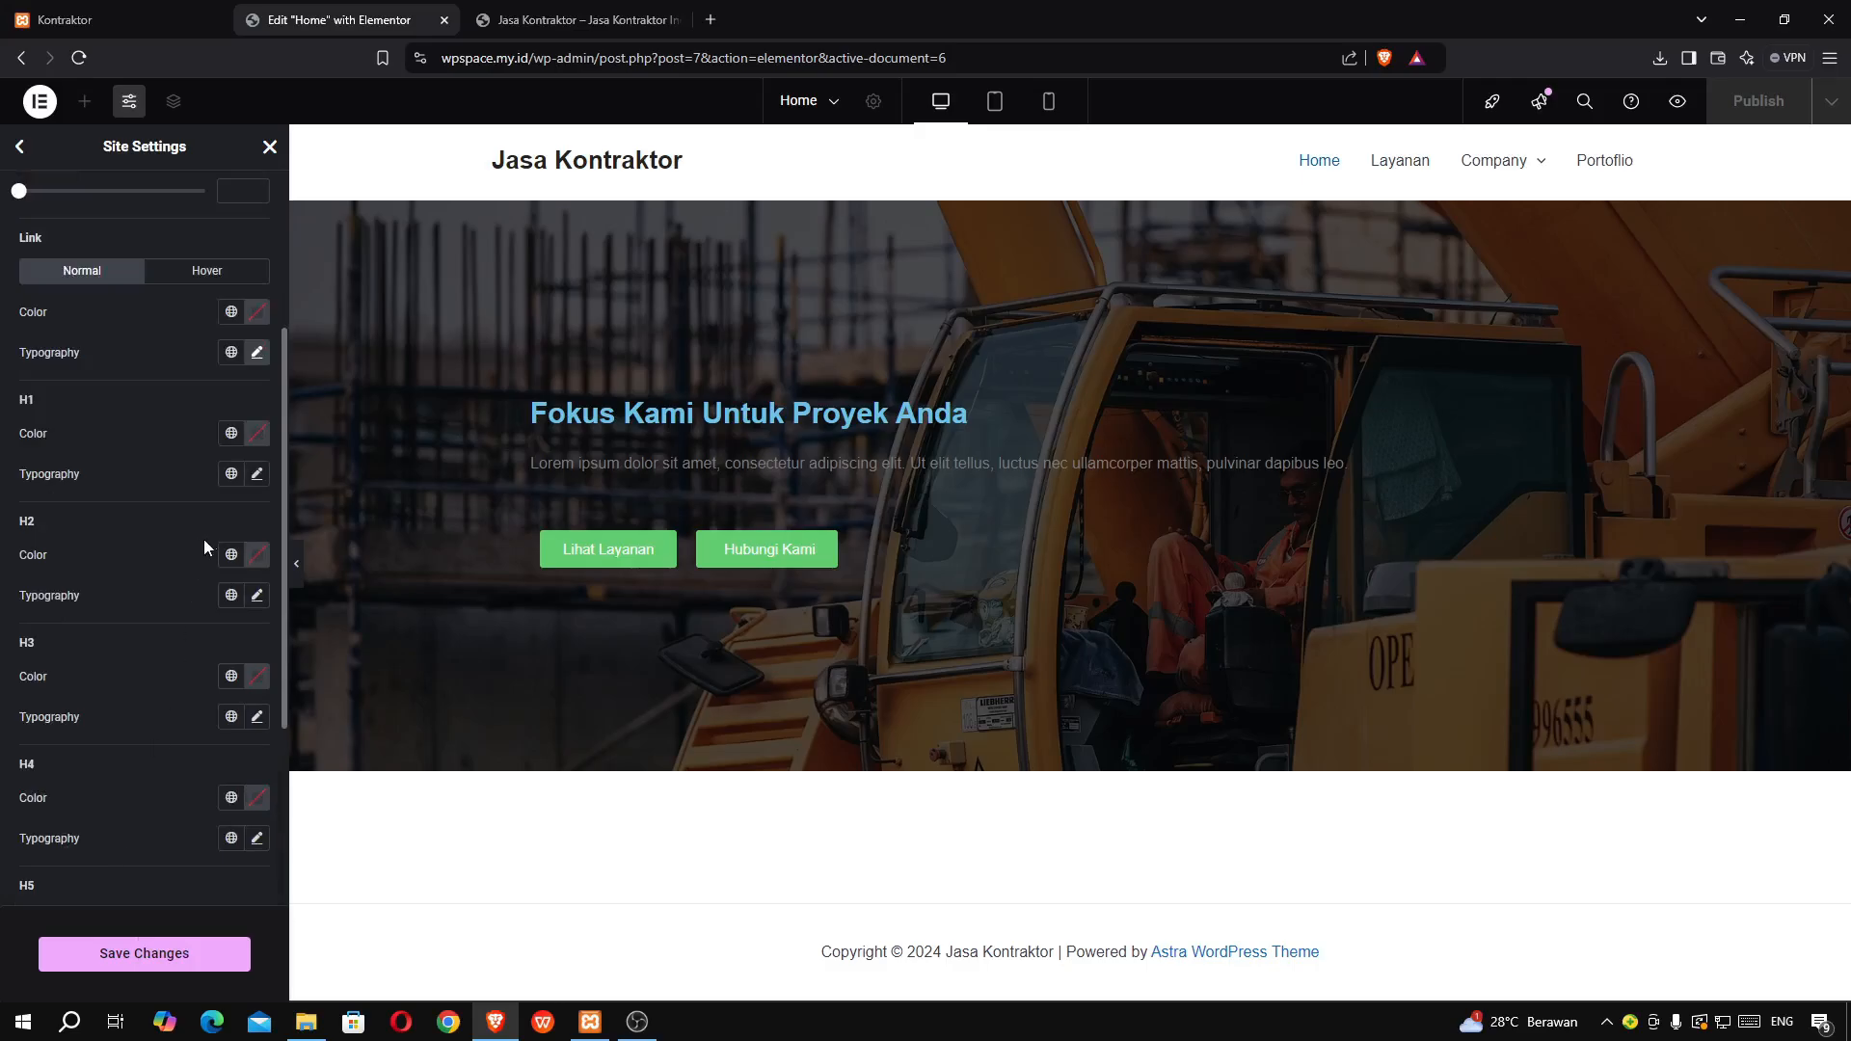
- Set the H1 typography's font family to Arial in the theme style settings
left_click(257, 474)
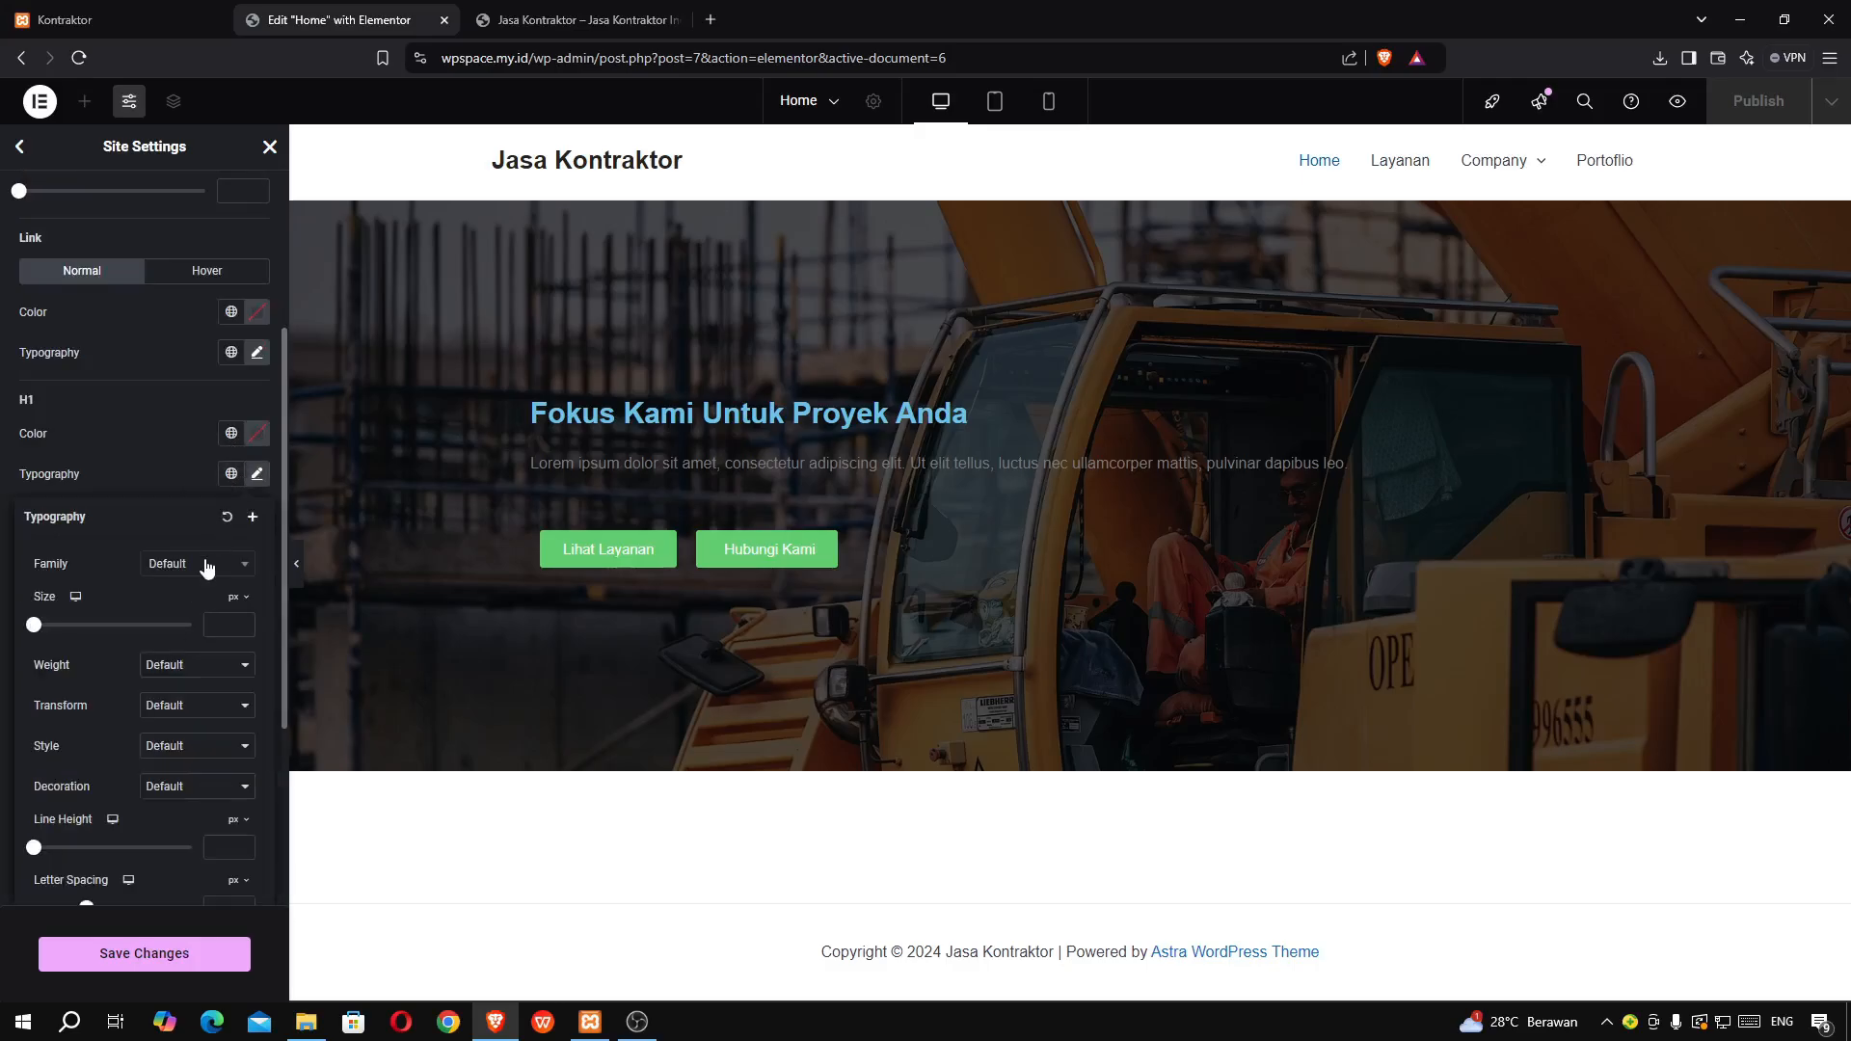
left_click(202, 565)
type("ari")
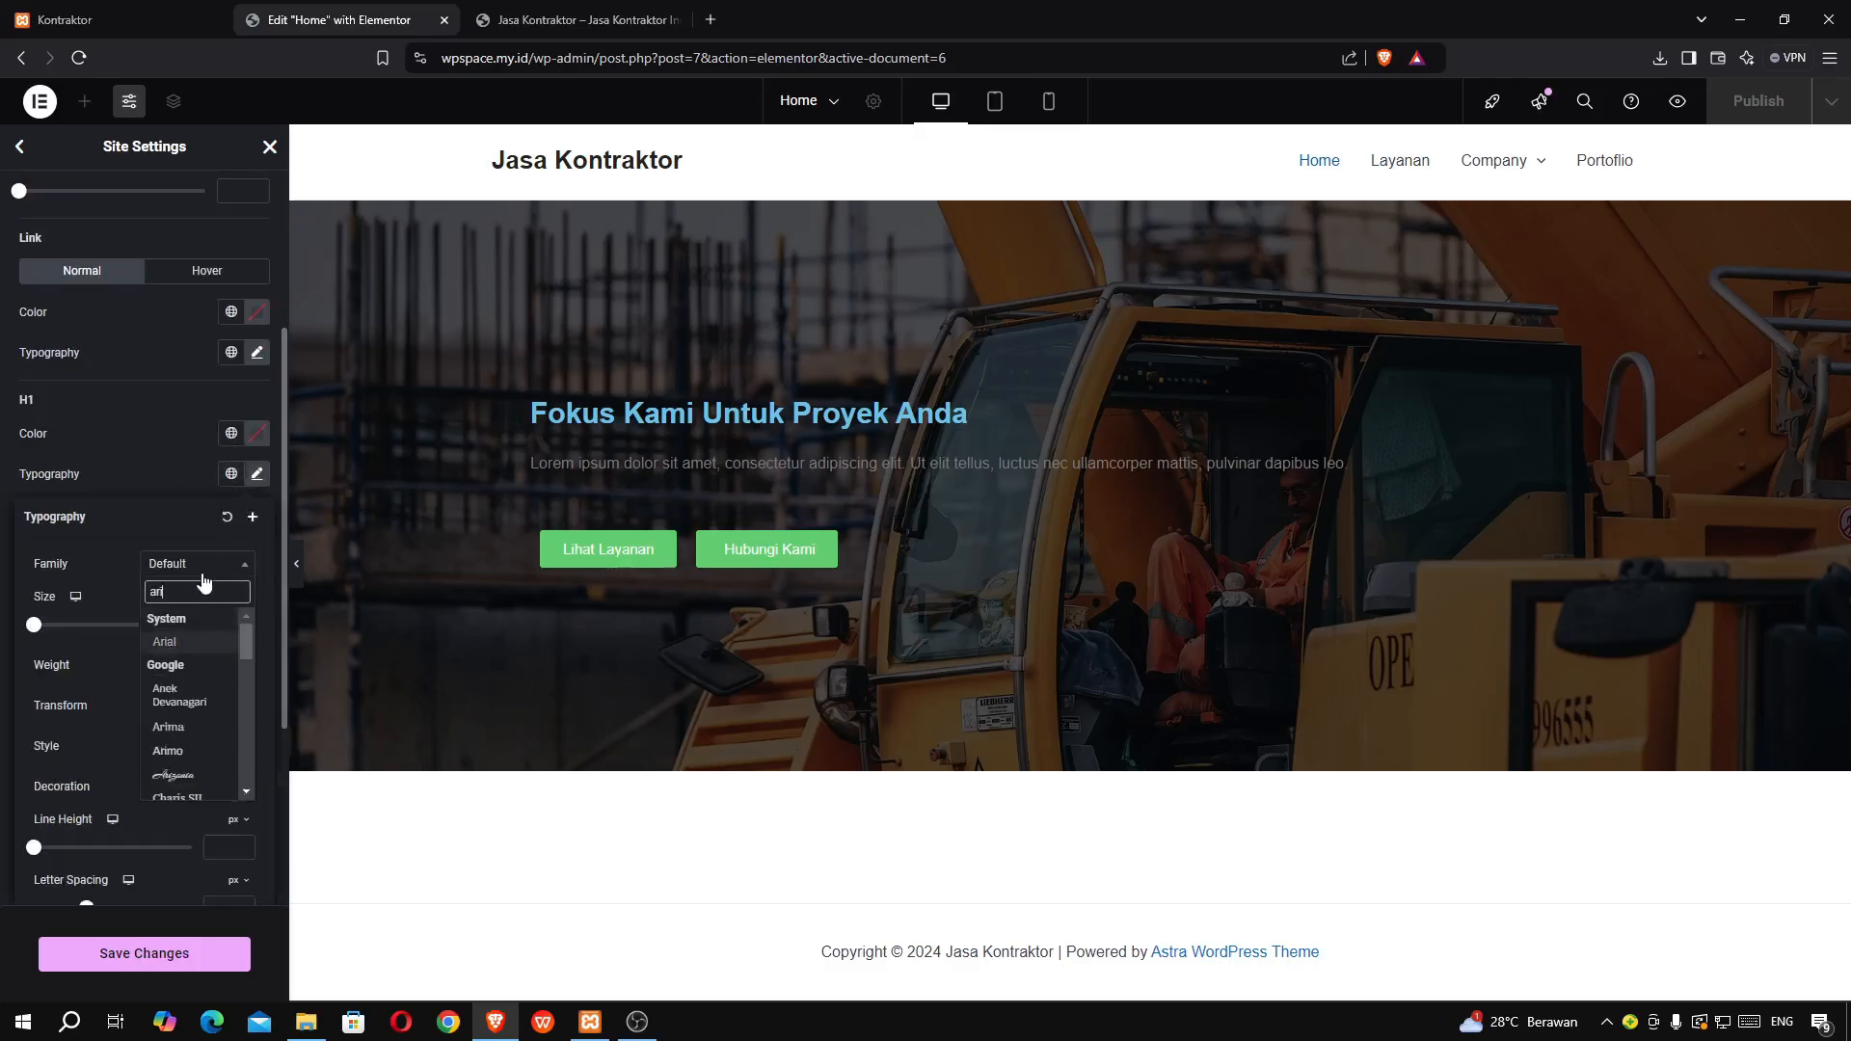
left_click(185, 645)
left_click(130, 434)
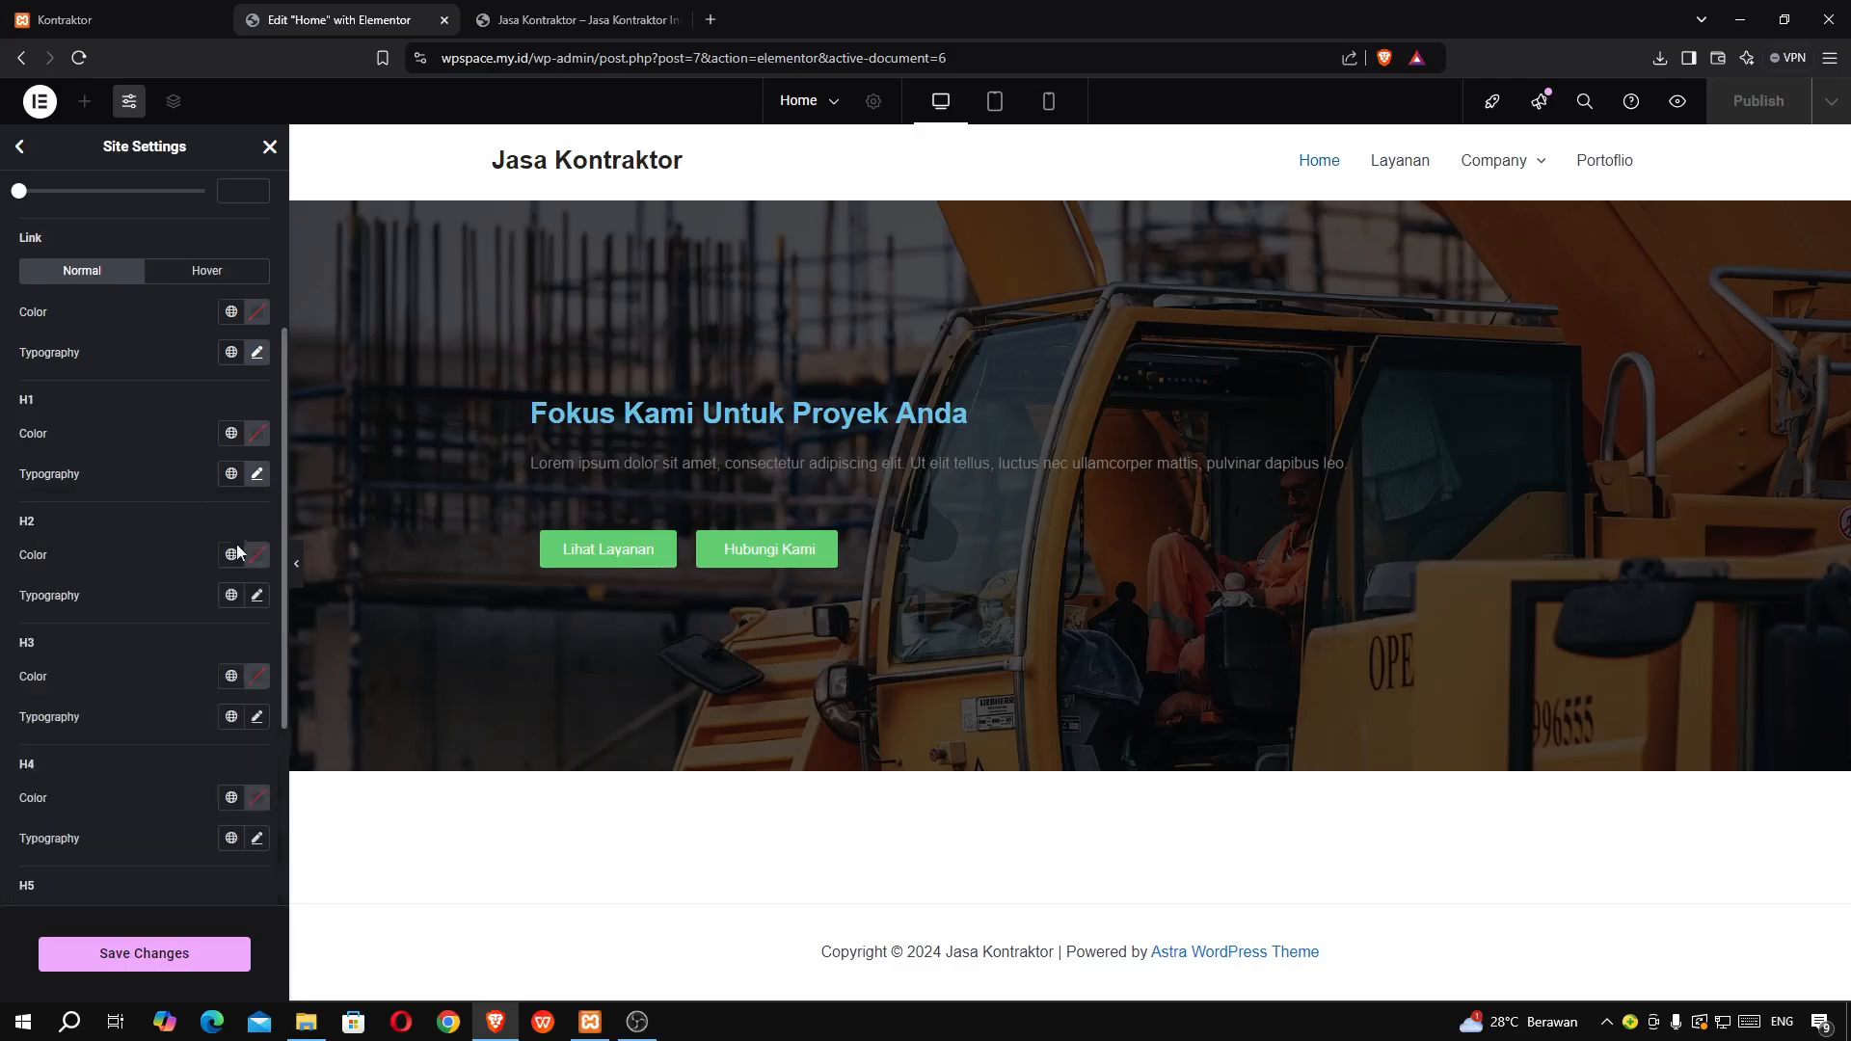
- Set the H2 typography's font family to Arial in the theme style settings
left_click(256, 595)
left_click(197, 684)
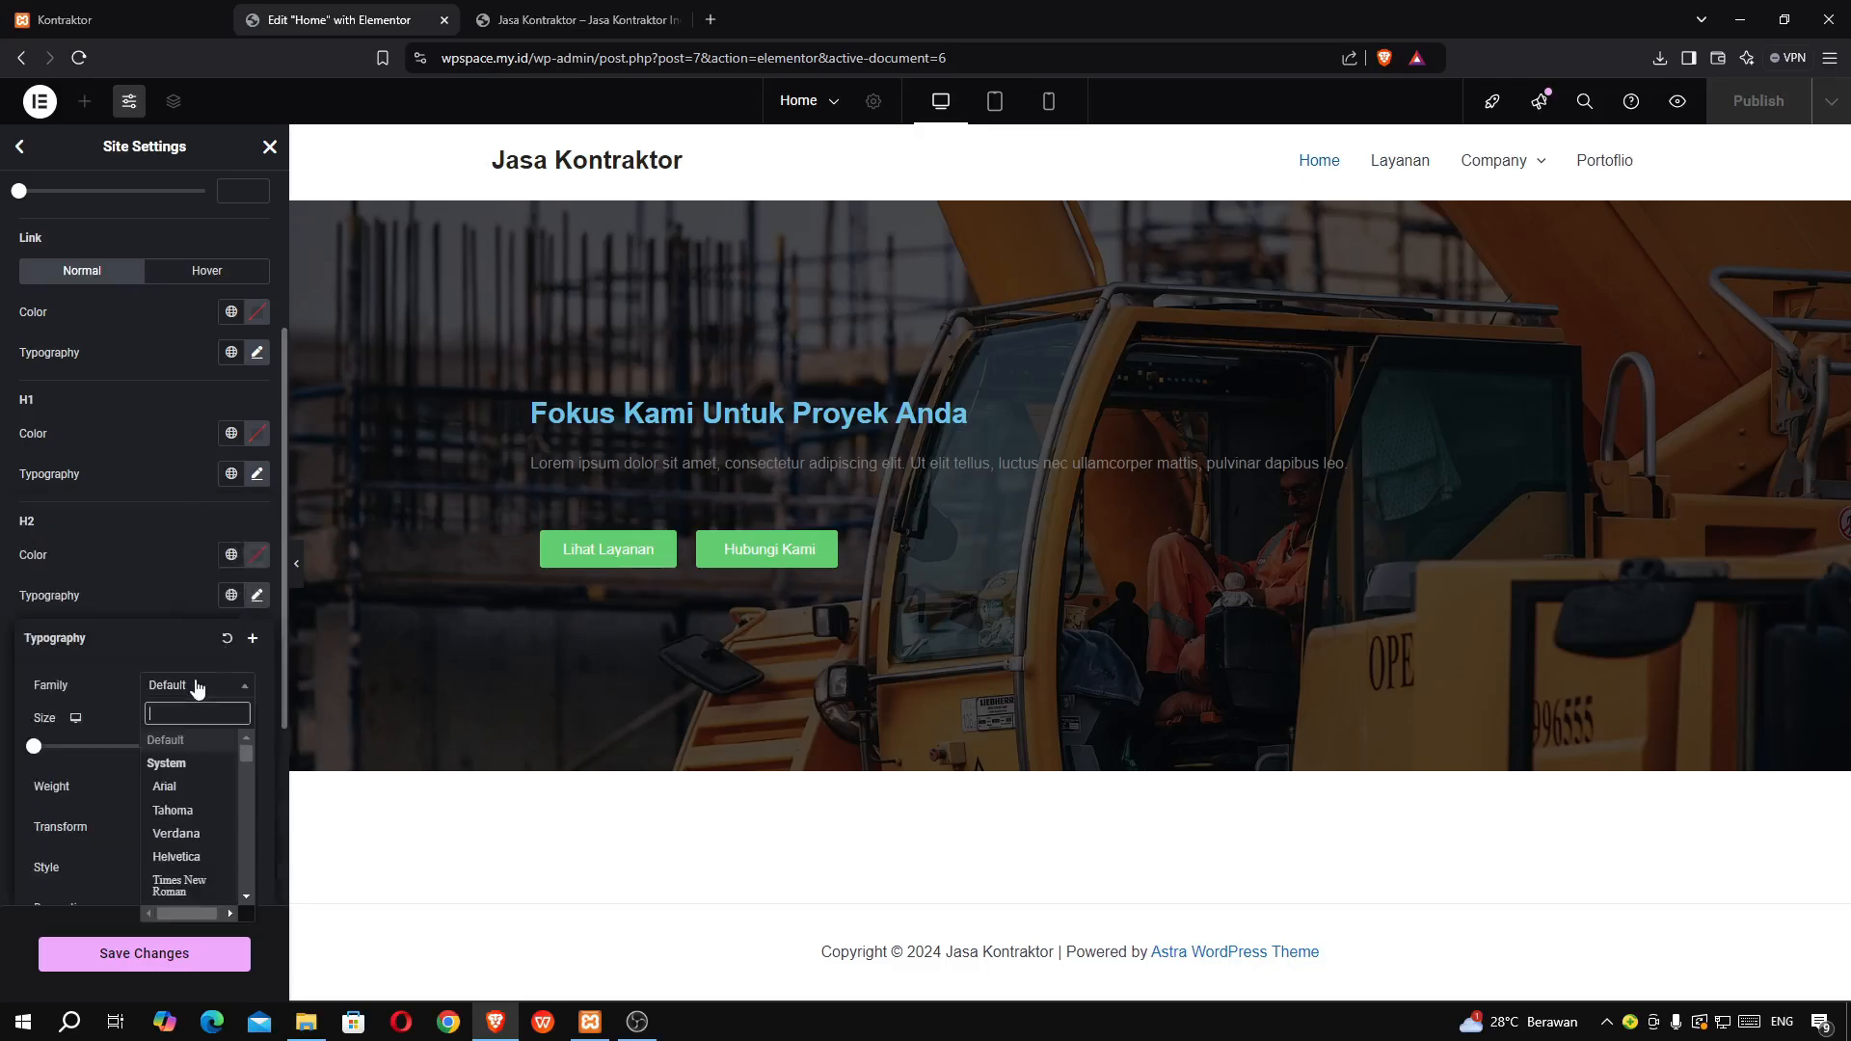
type("ari")
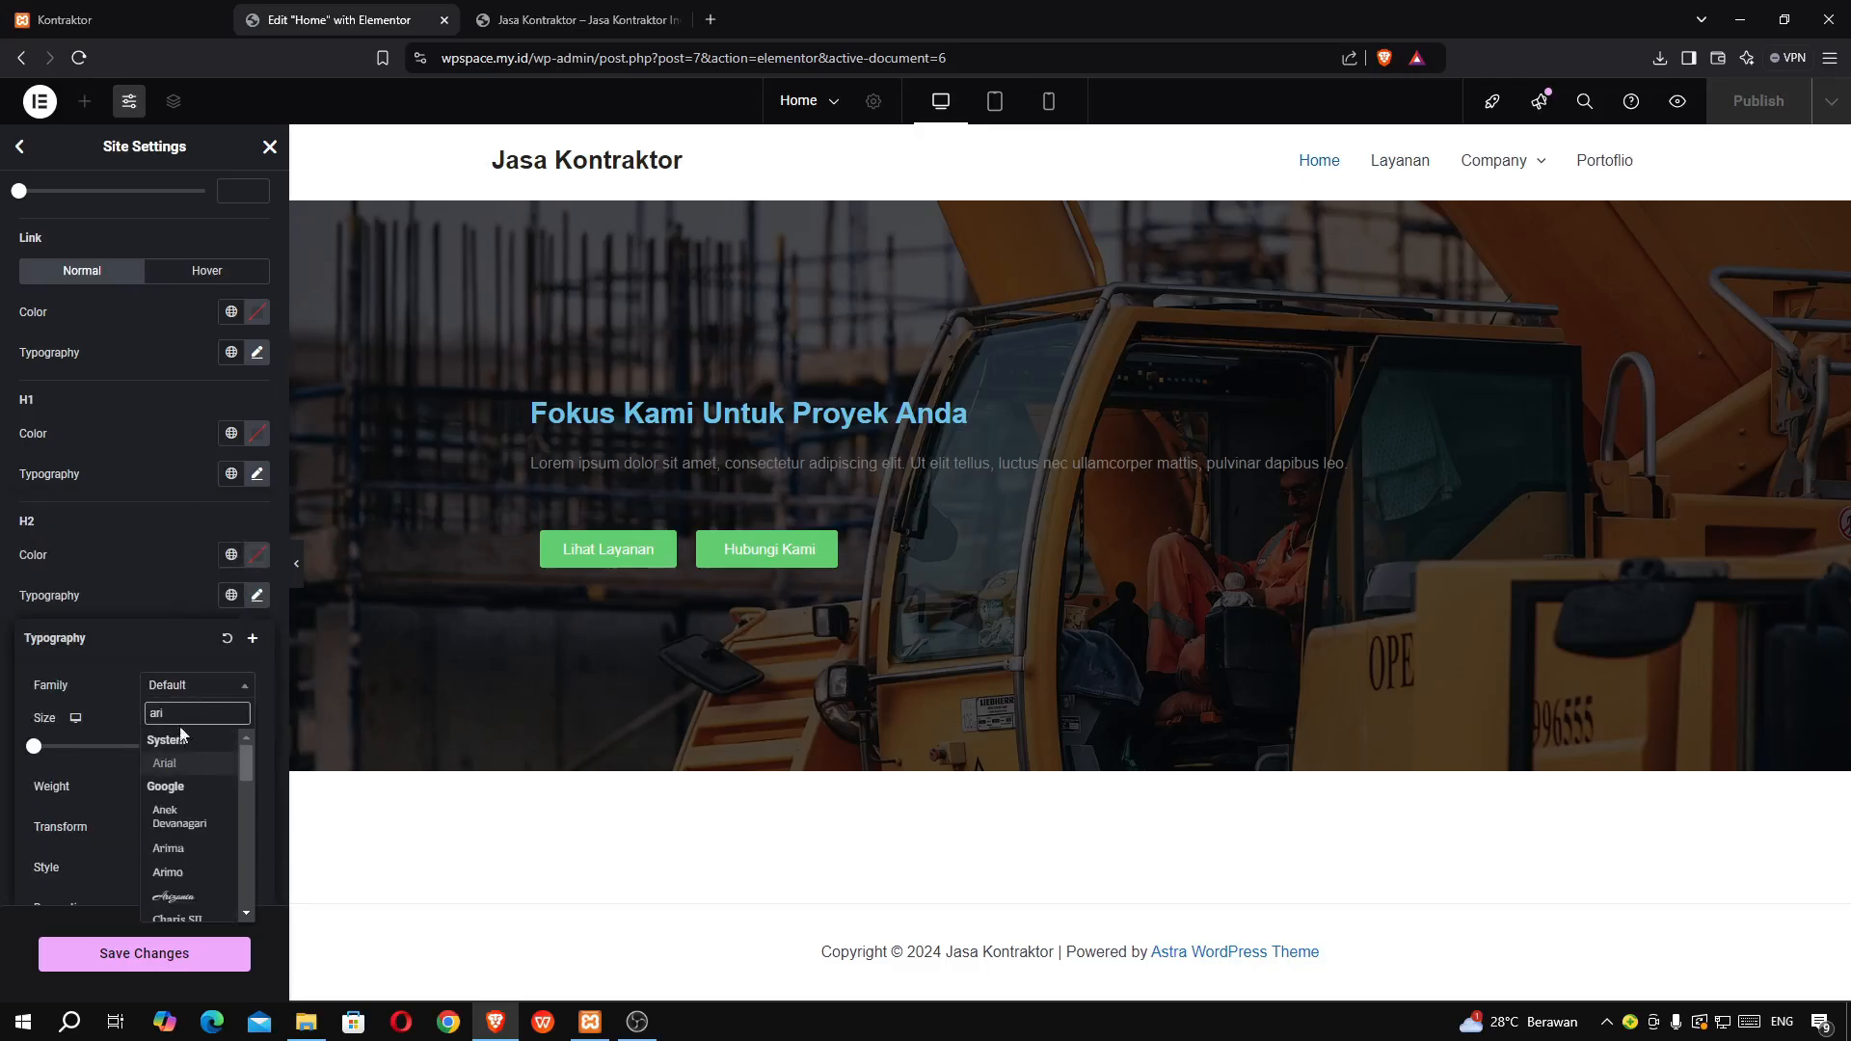
left_click(185, 762)
left_click(118, 601)
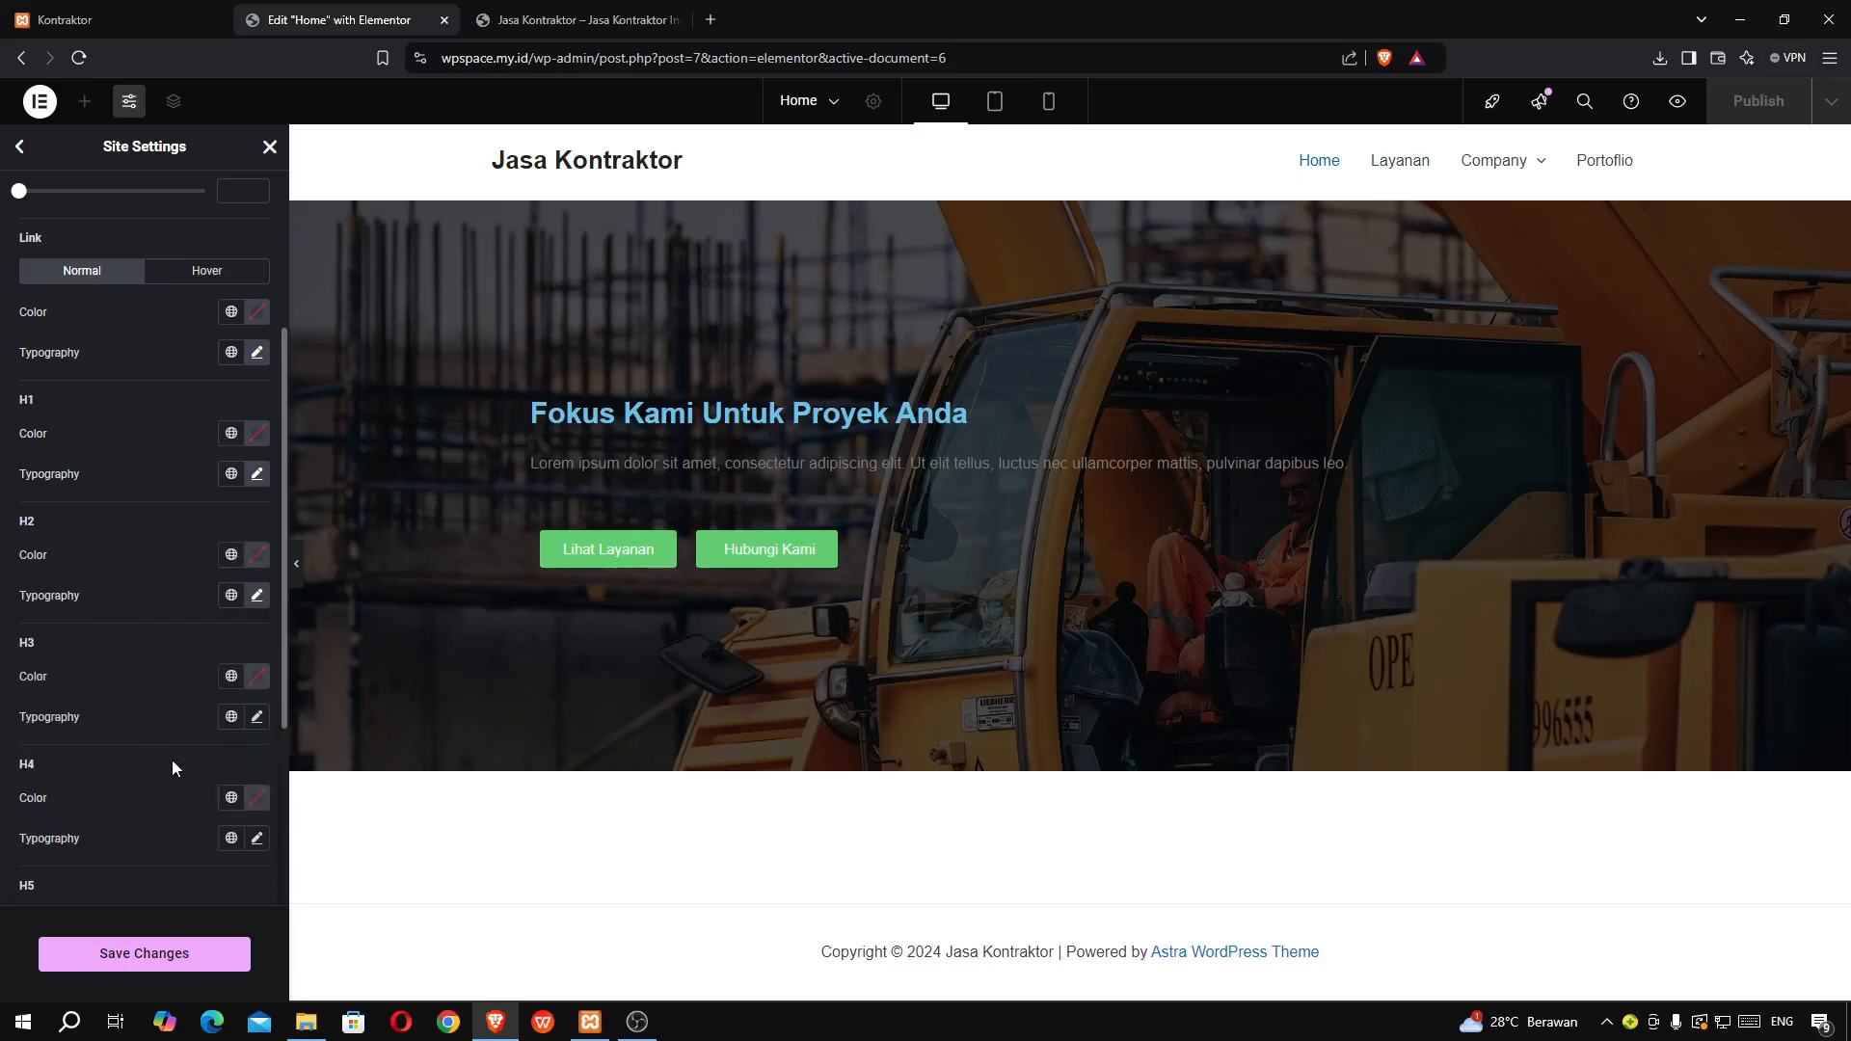
- Set the H3 typography's font family to Arial in the theme style settings
left_click(256, 720)
left_click(182, 808)
type("ar")
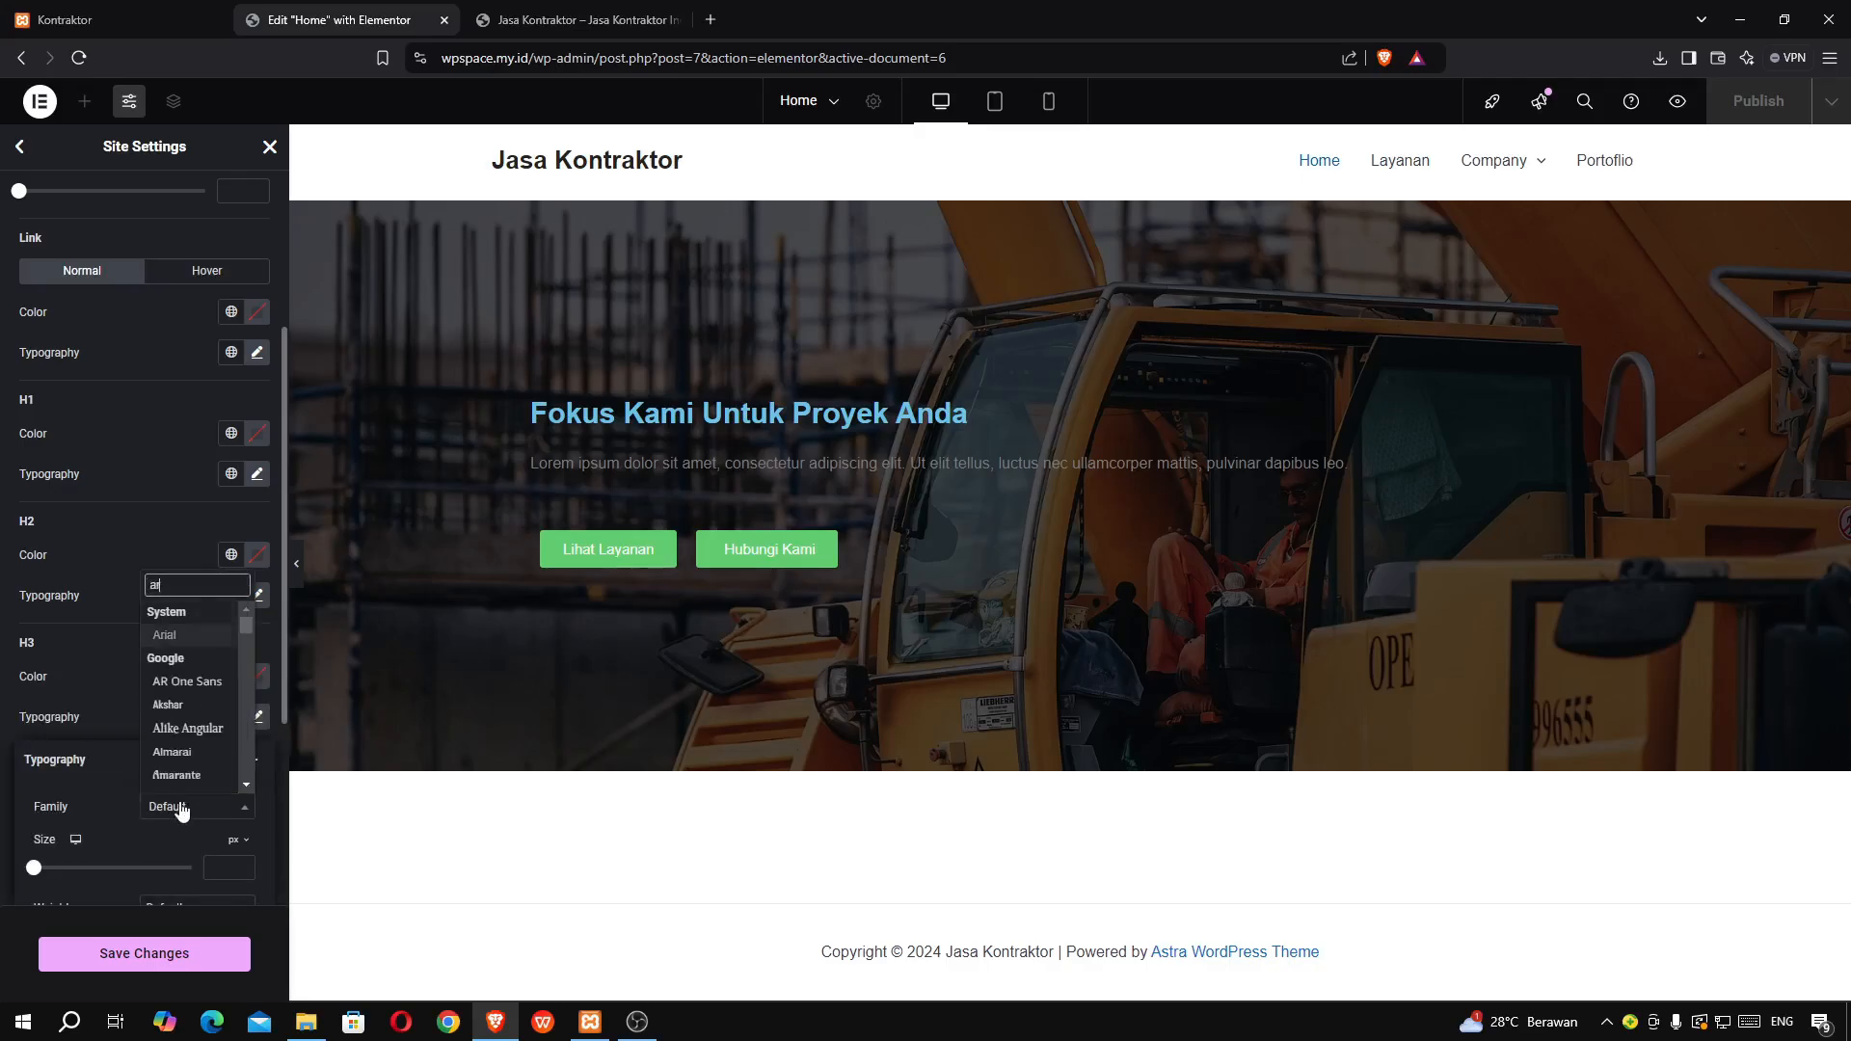
type("i")
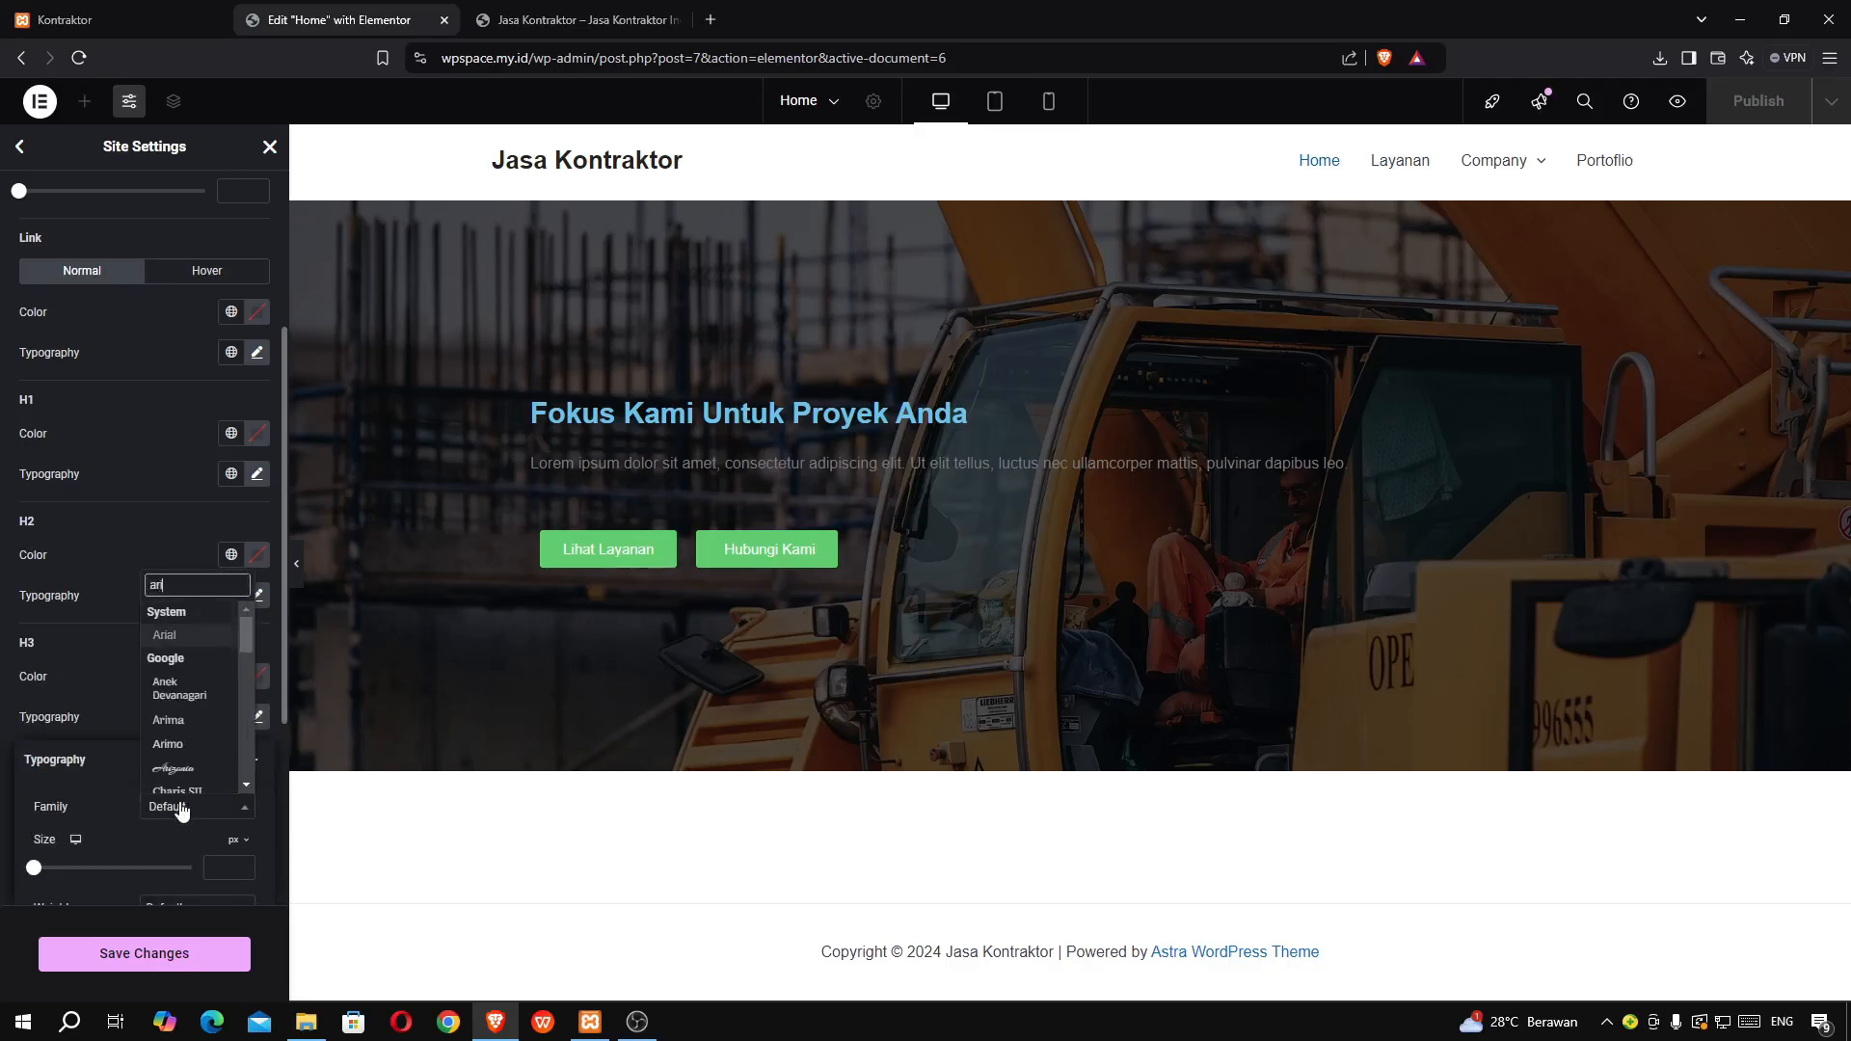
left_click(165, 635)
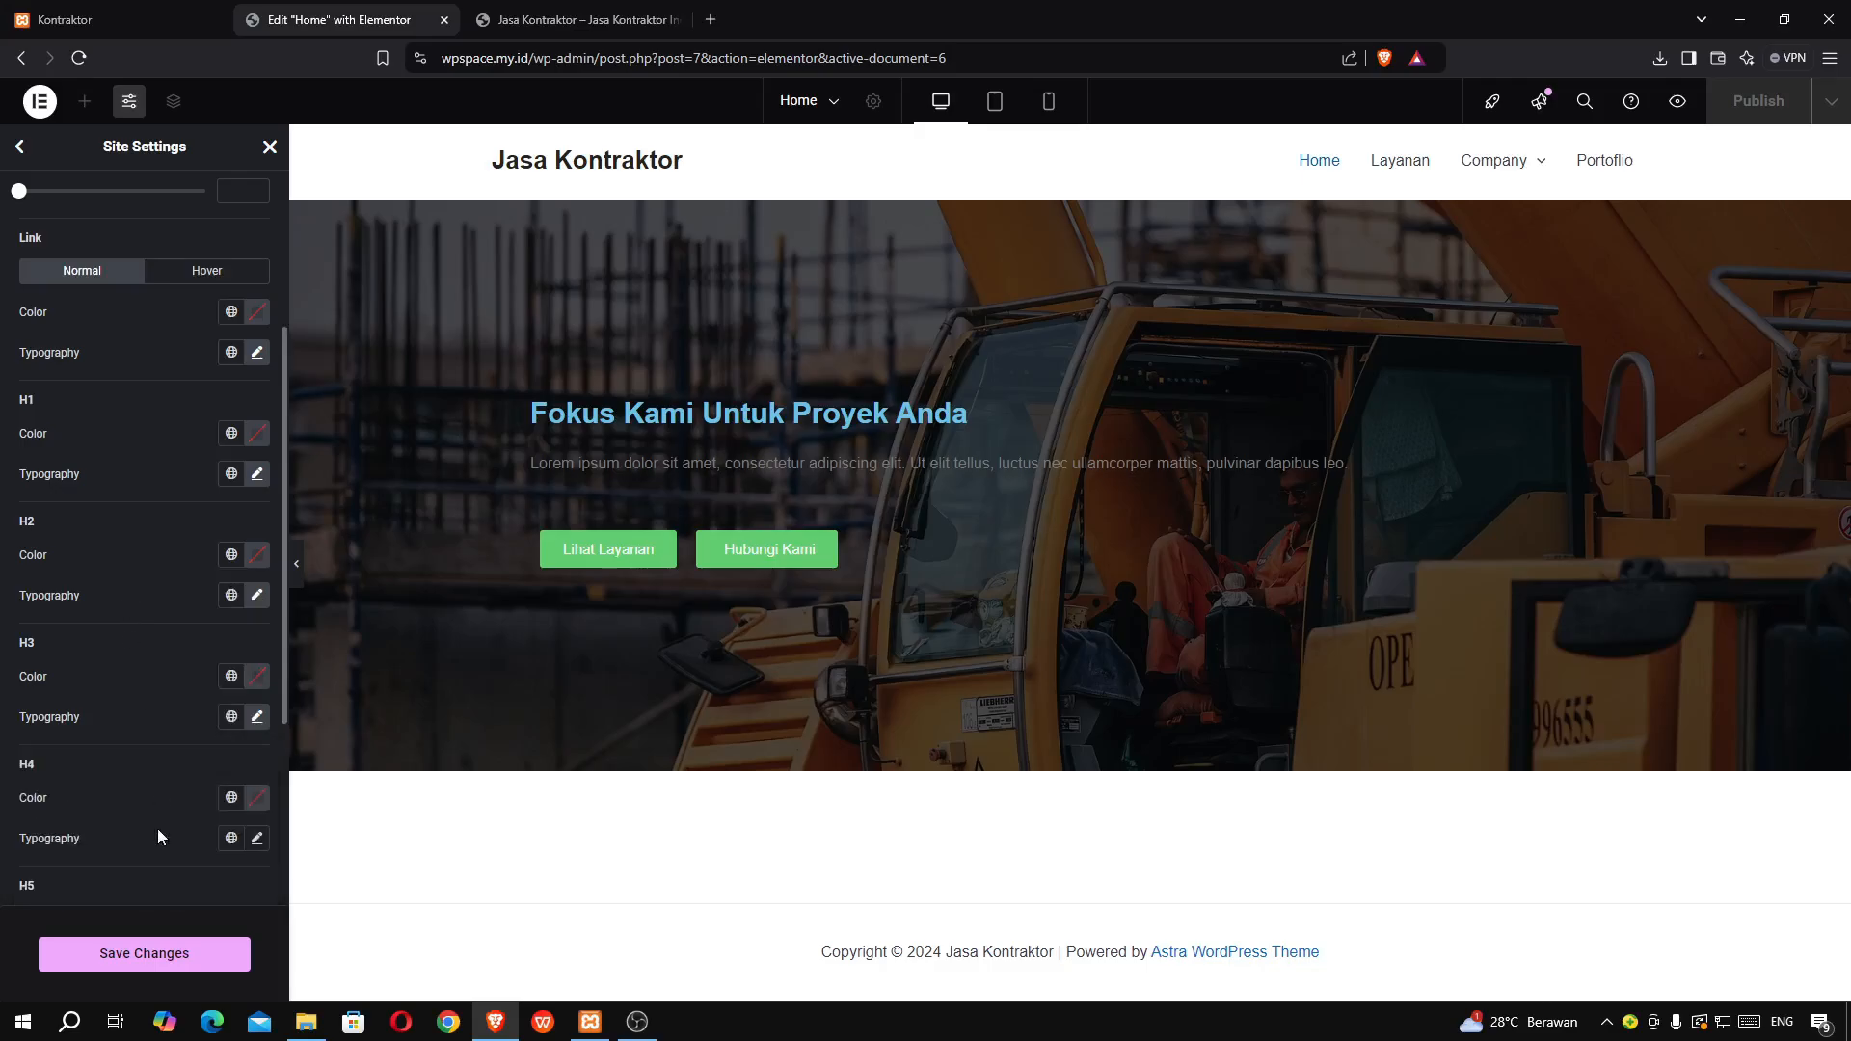
- Save the theme typography changes and close the site settings
left_click(164, 960)
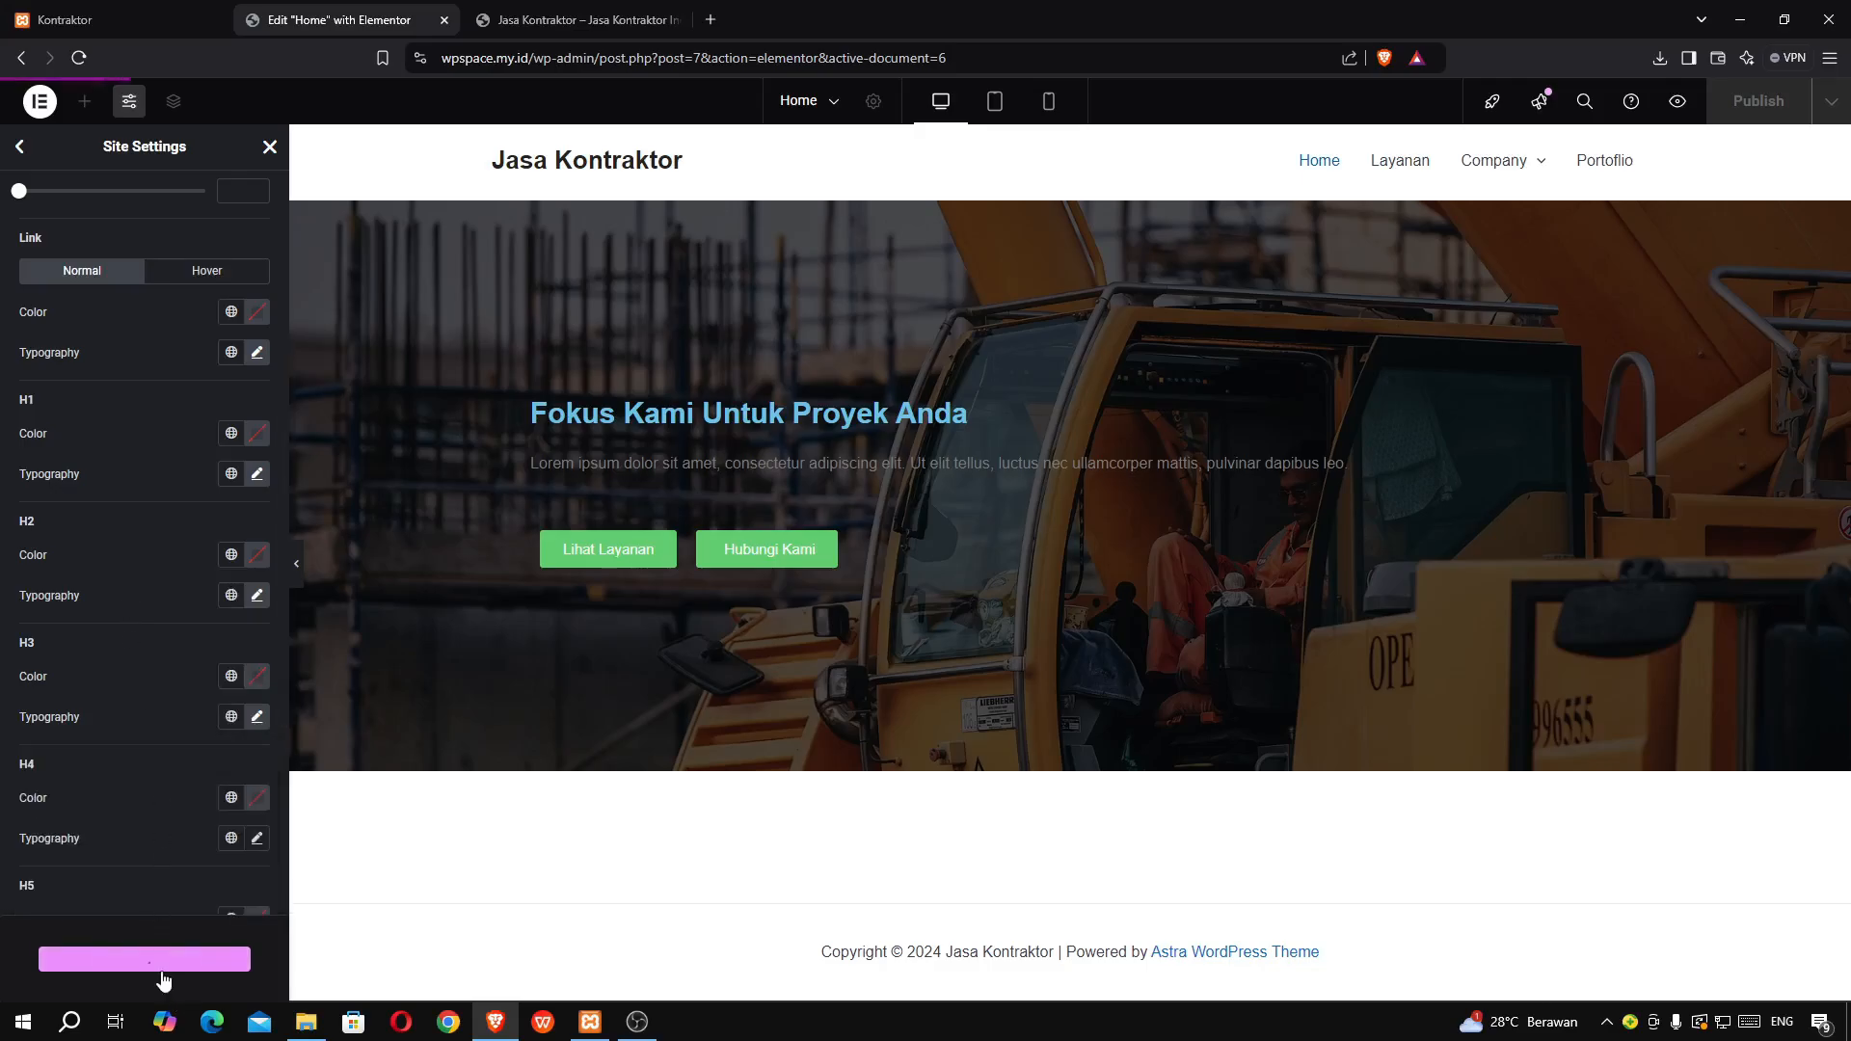
left_click(23, 143)
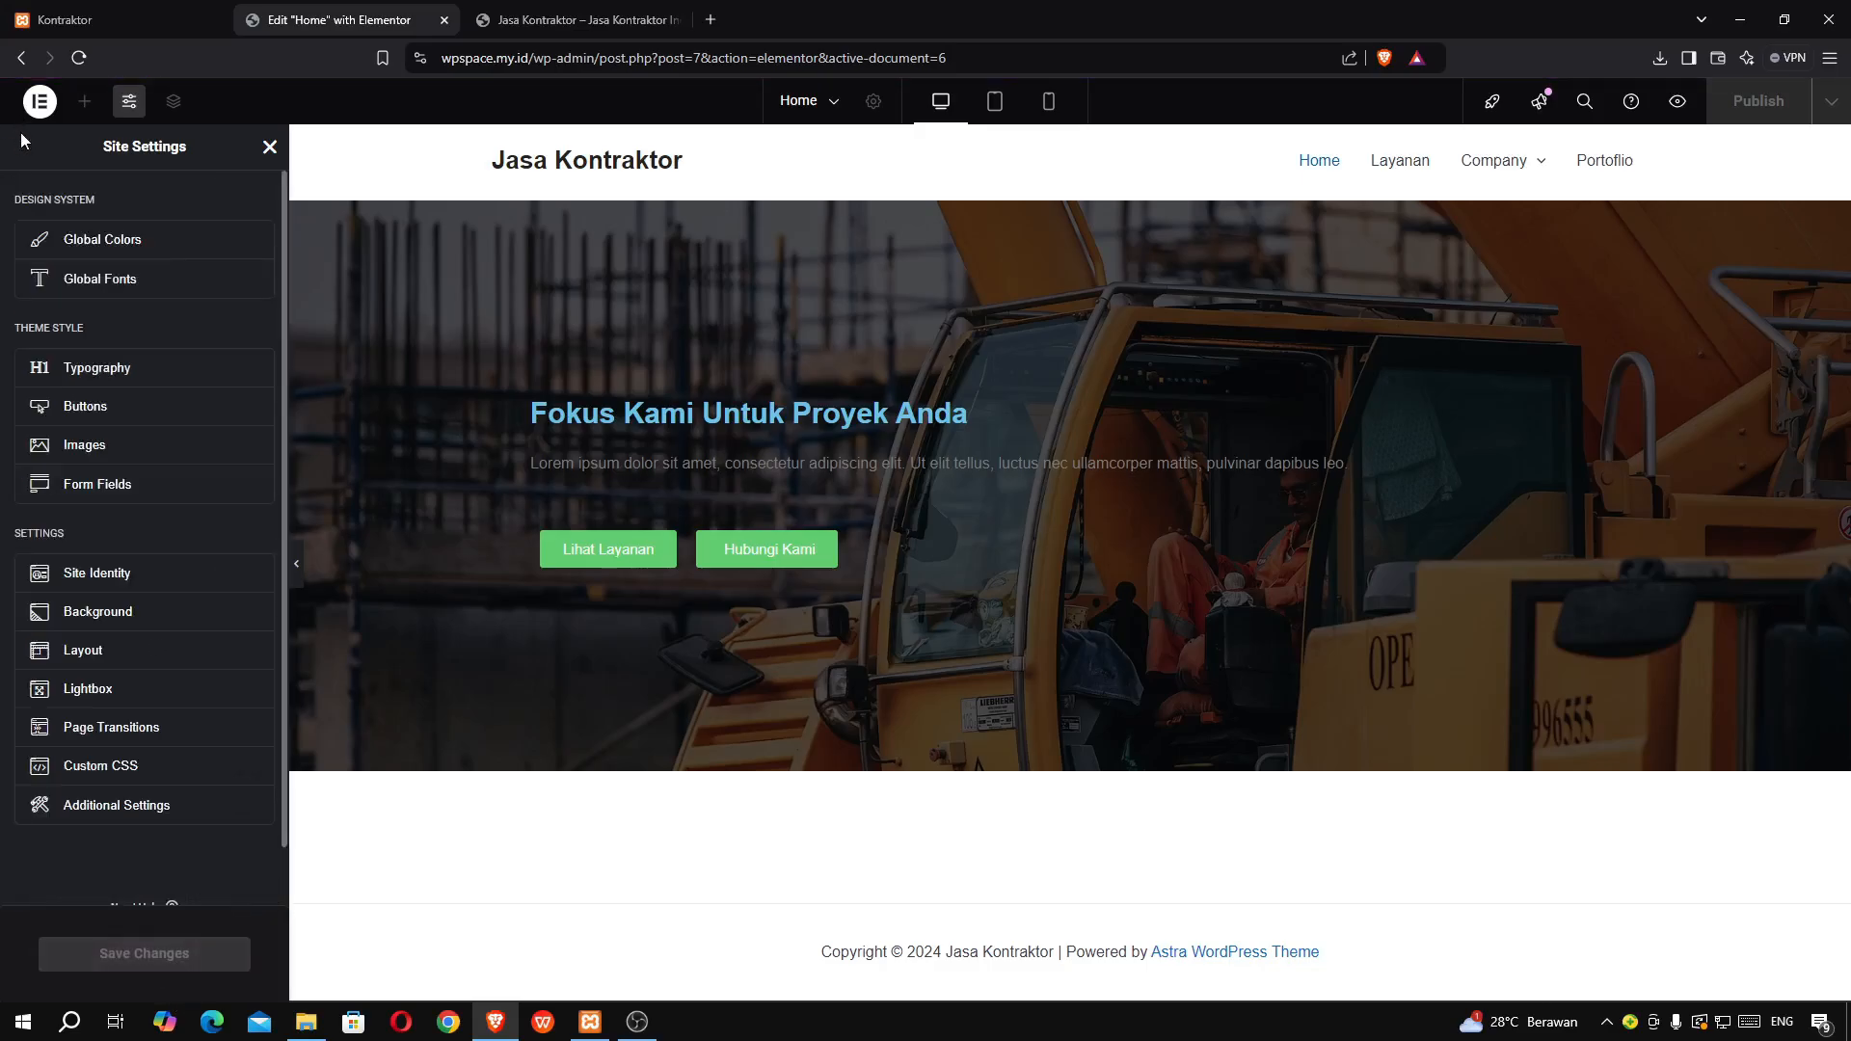
left_click(265, 148)
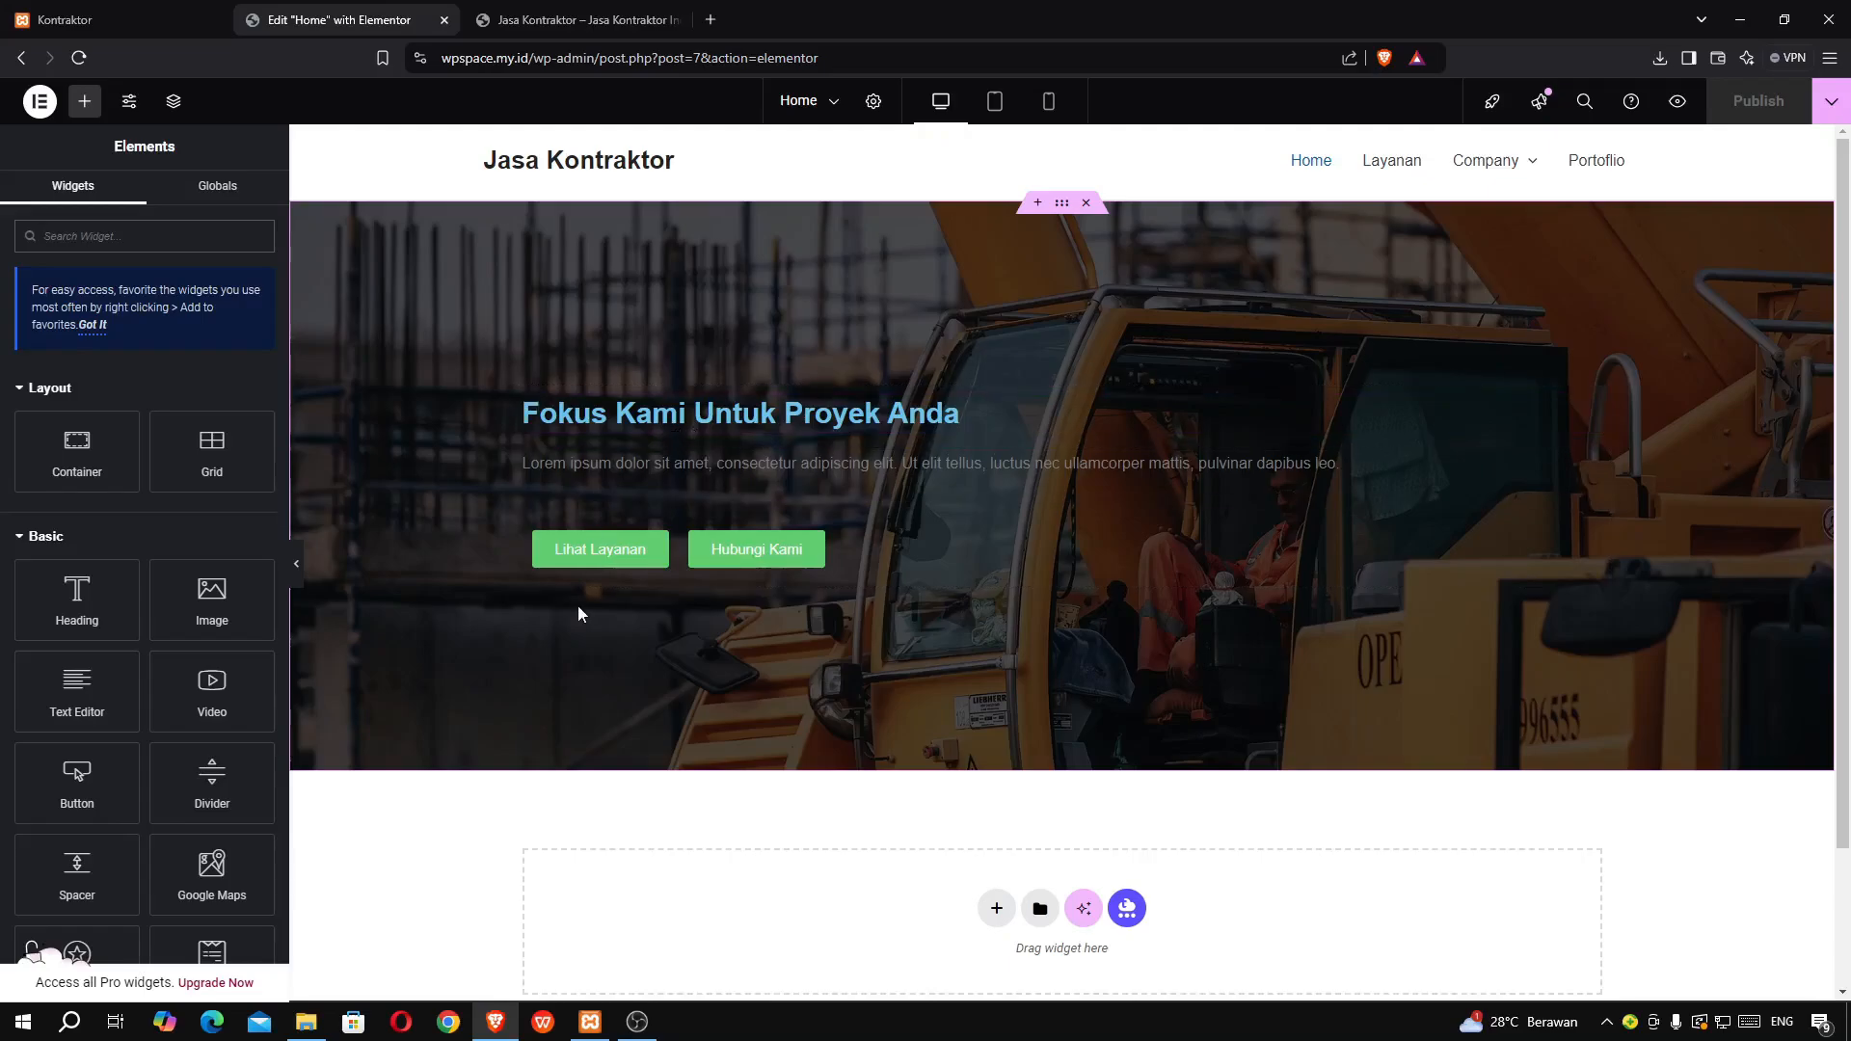
- Set the text color of the hero heading "Fokus Kami Untuk Proyek Anda" to white (#FFFFFF)
left_click(628, 422)
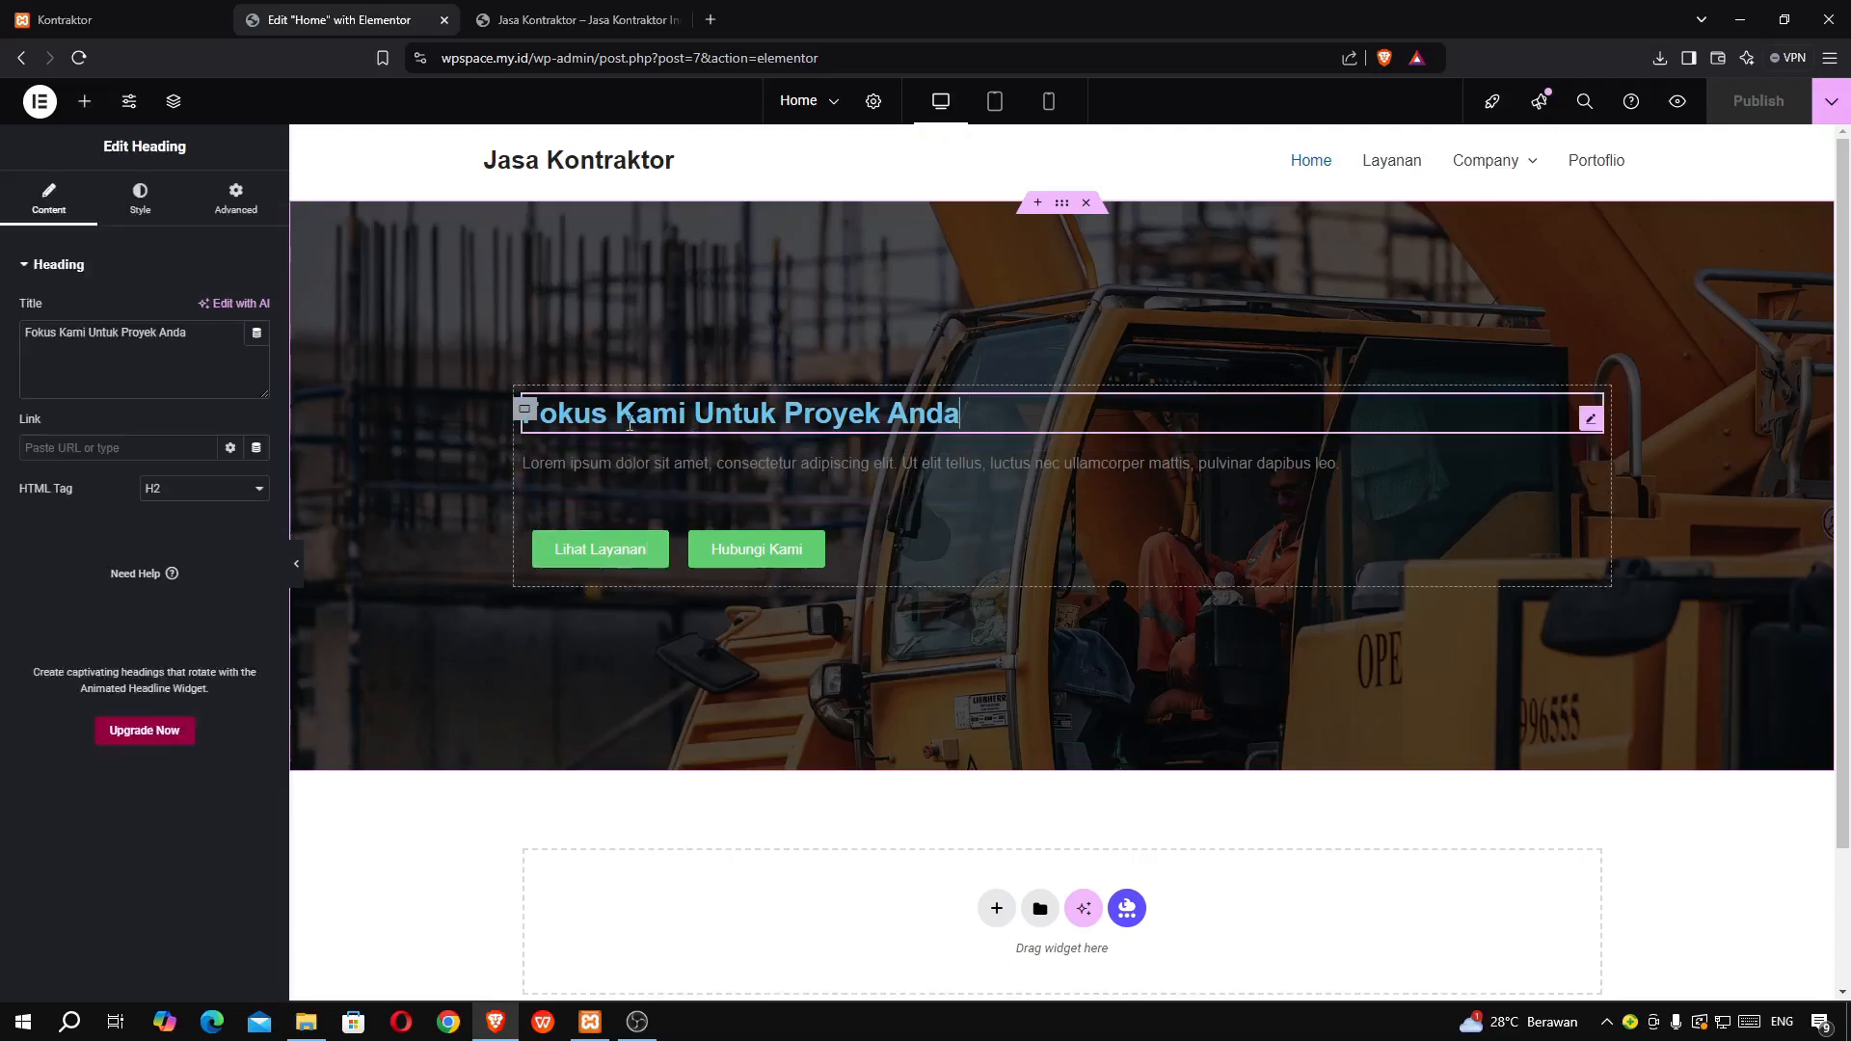
left_click(140, 198)
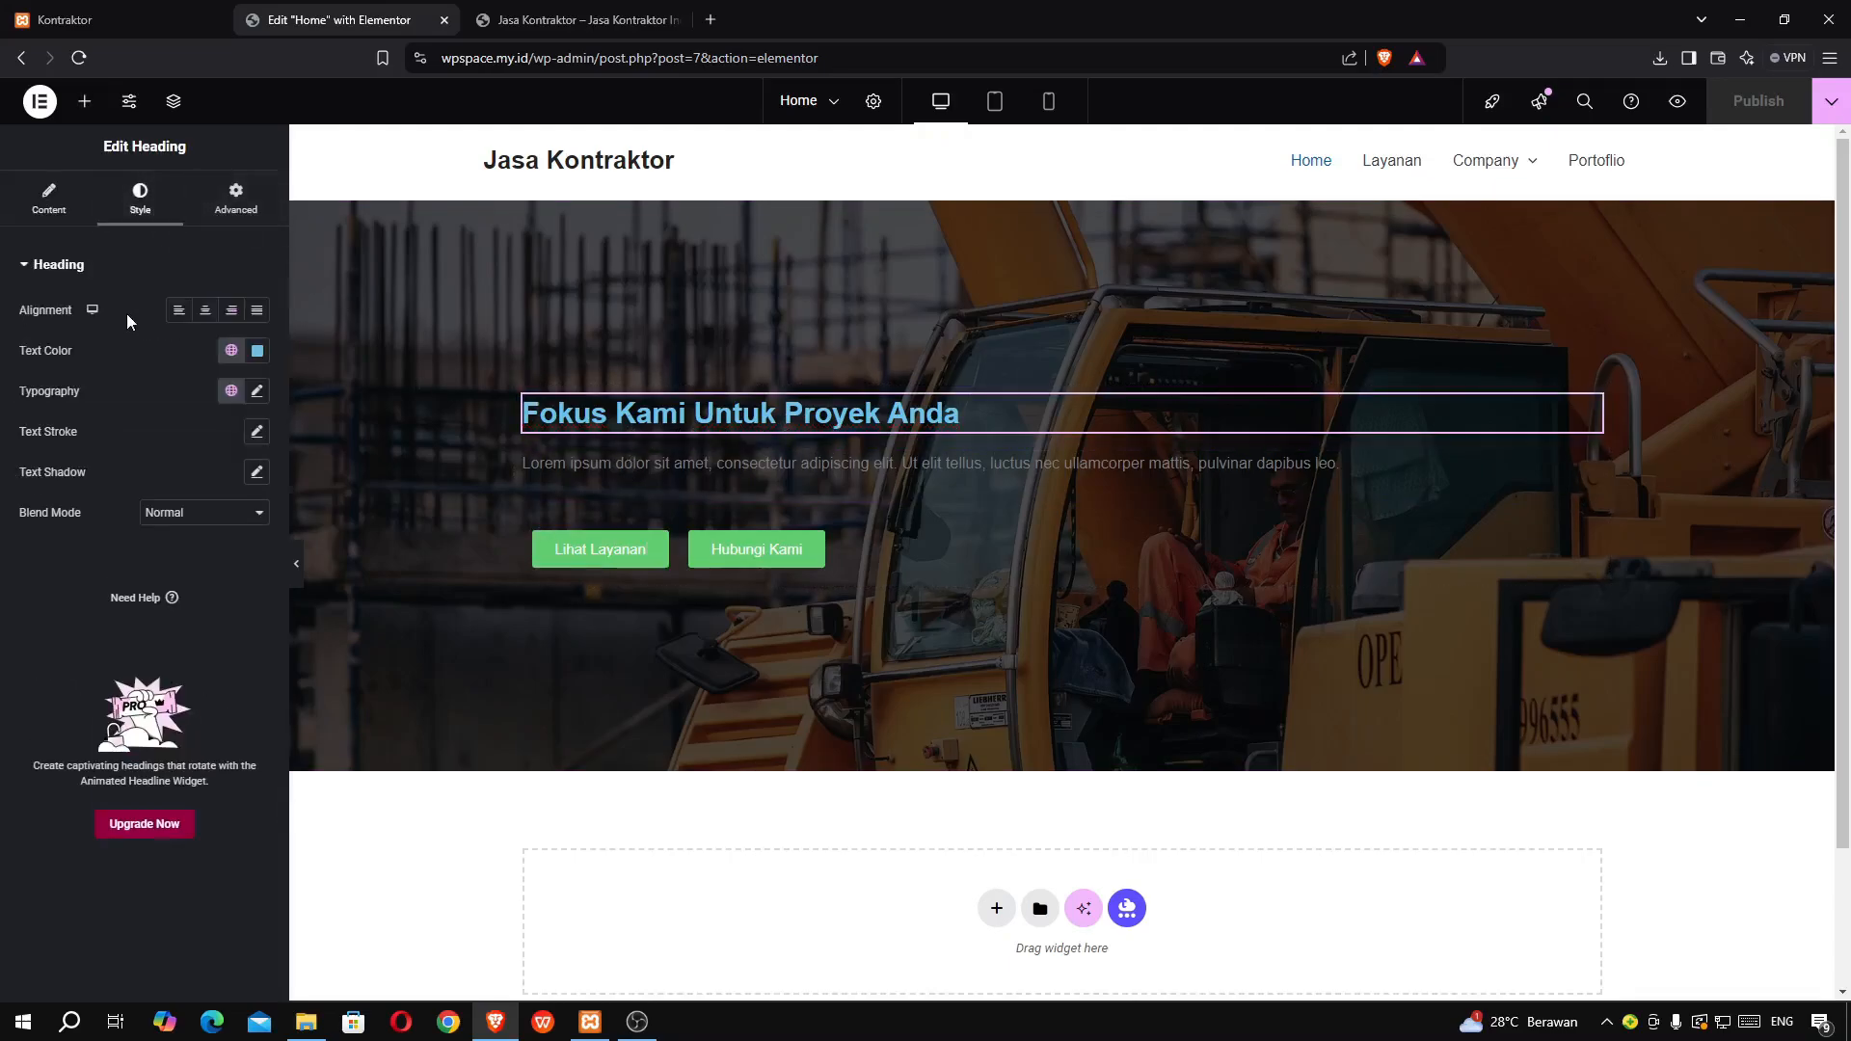
left_click(256, 391)
left_click(158, 383)
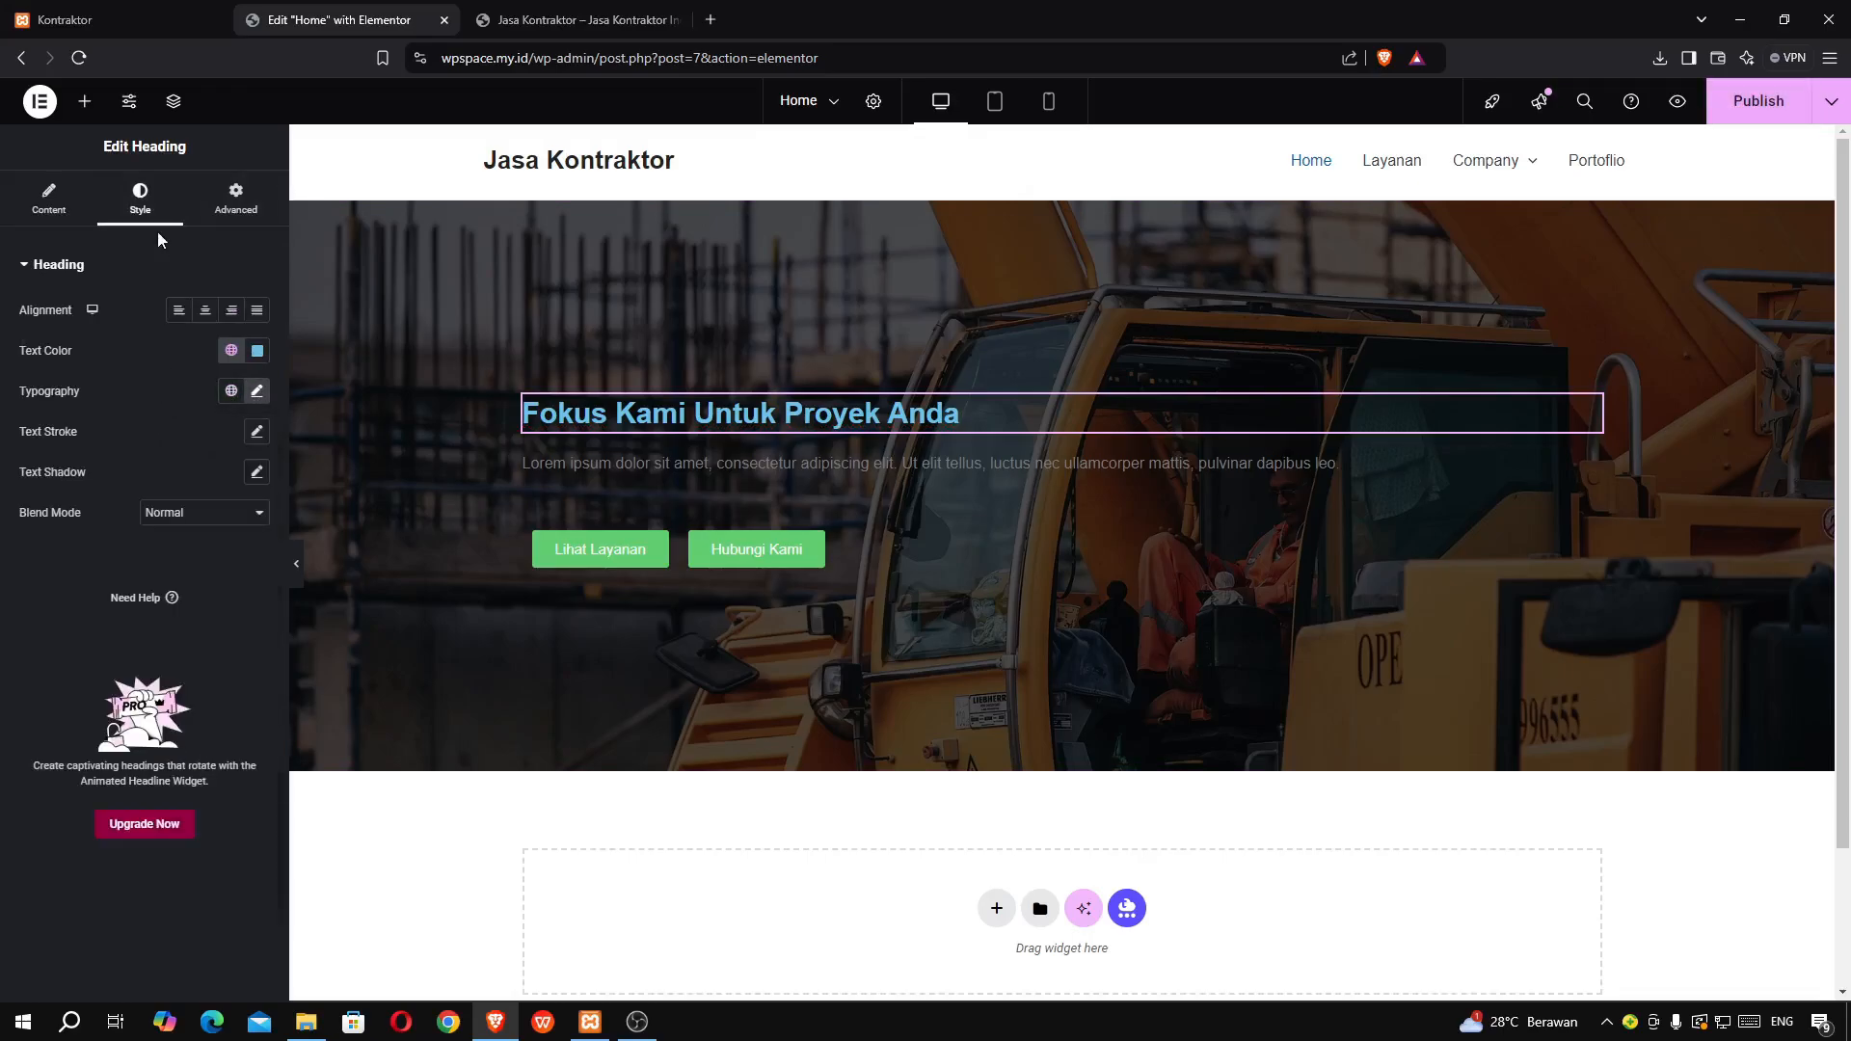
left_click(256, 351)
left_click_drag(208, 451, 108, 366)
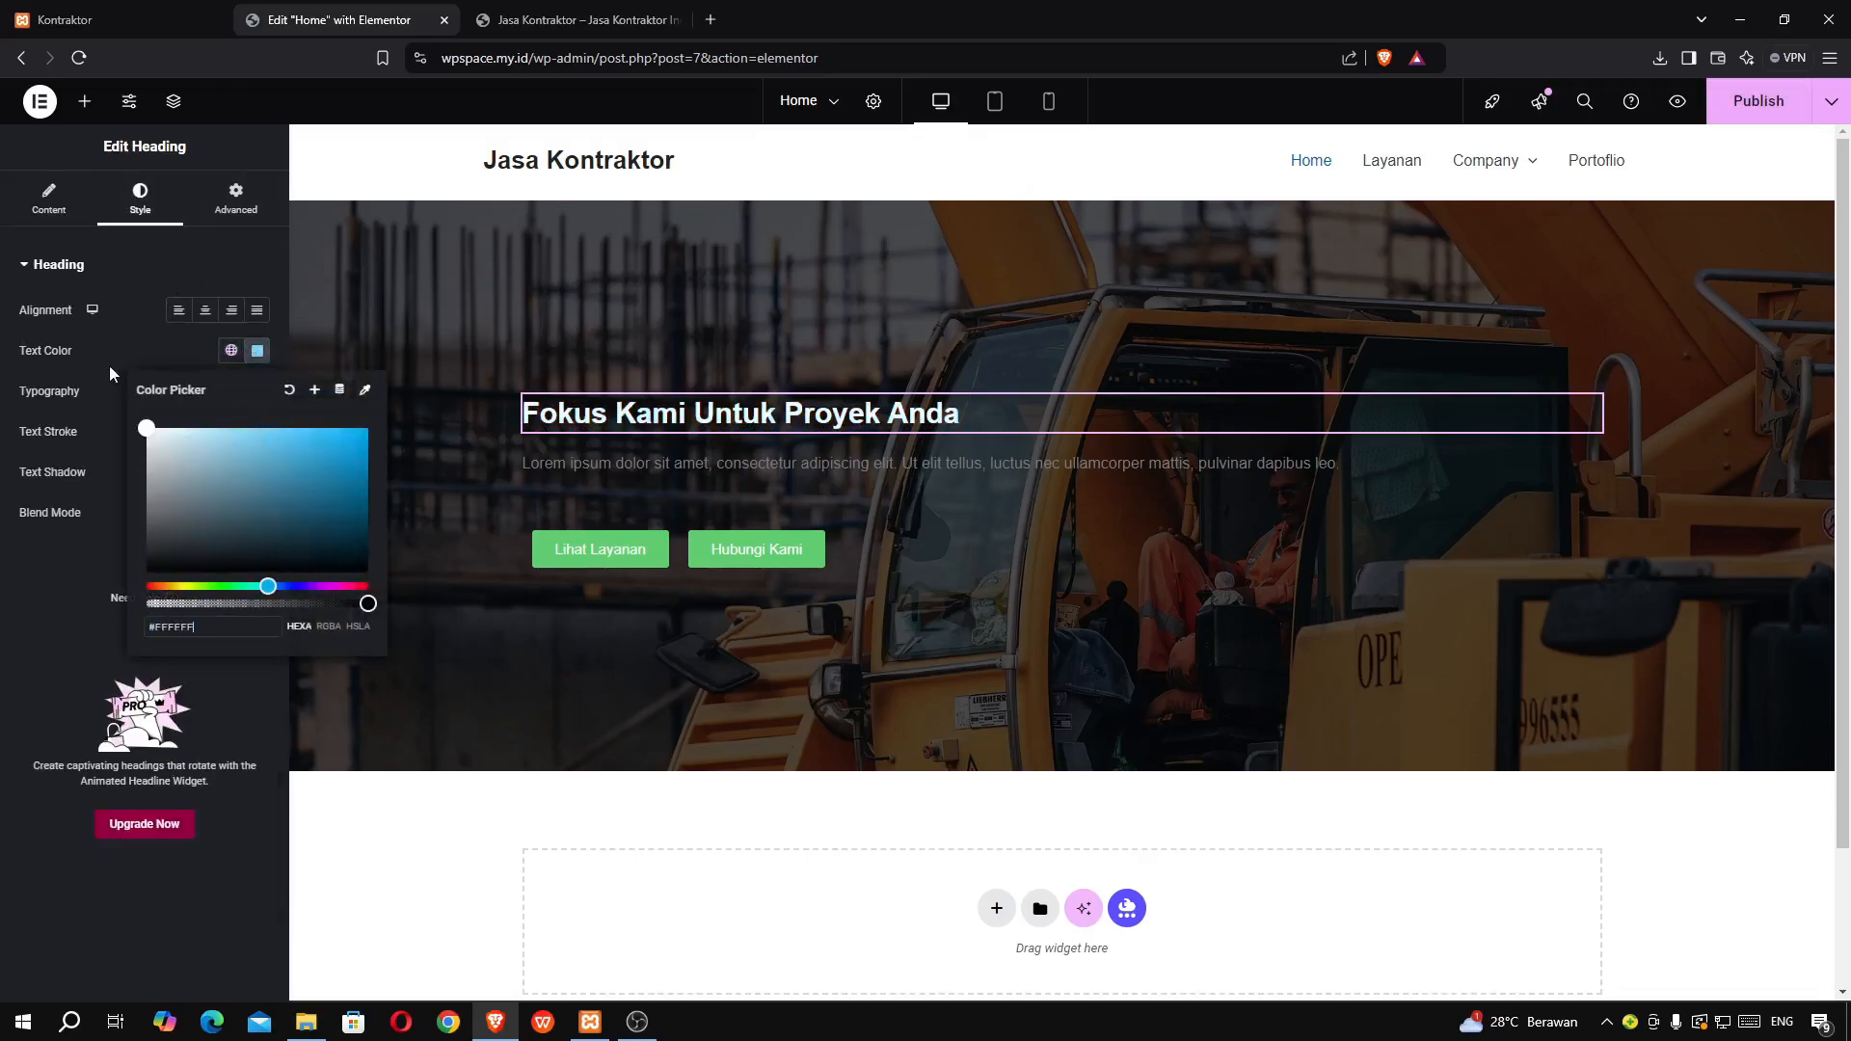
left_click(114, 365)
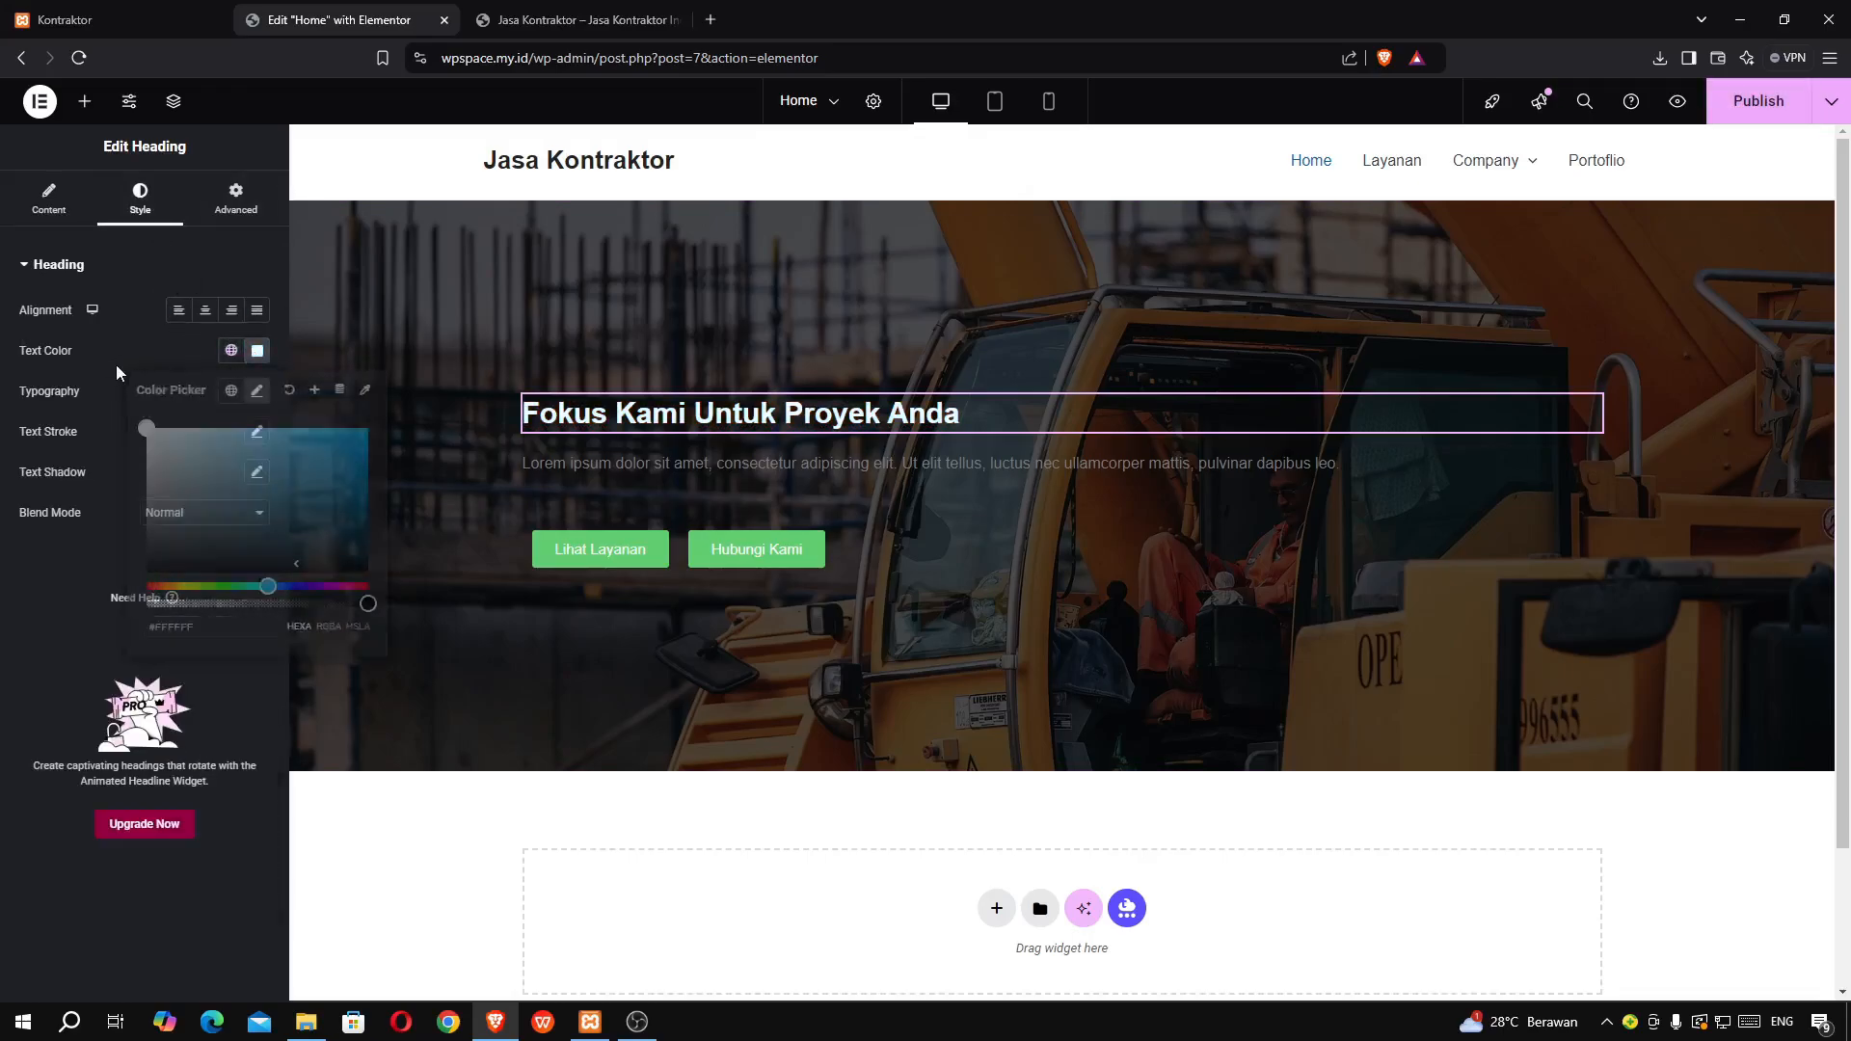
- Set the hero heading's font size to 50 px, checking the example Kontraktor page for comparison
left_click(256, 391)
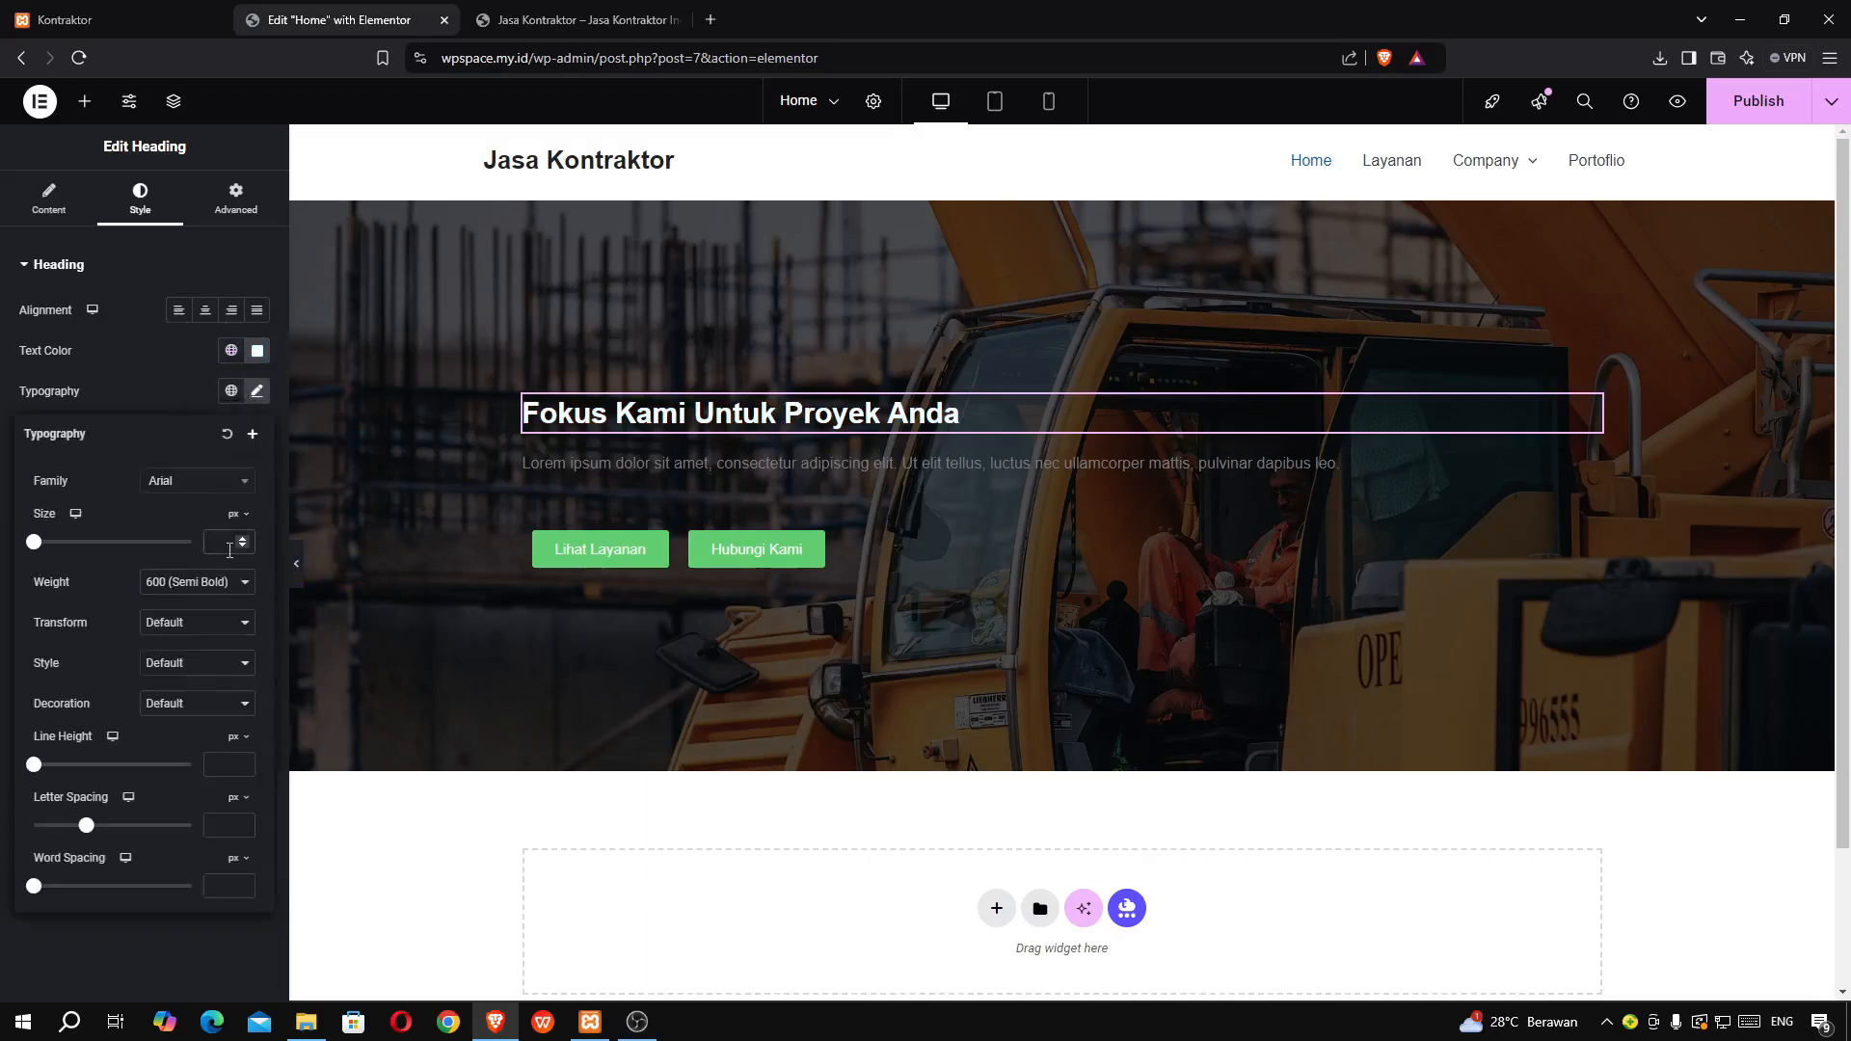
left_click(229, 546)
type("45")
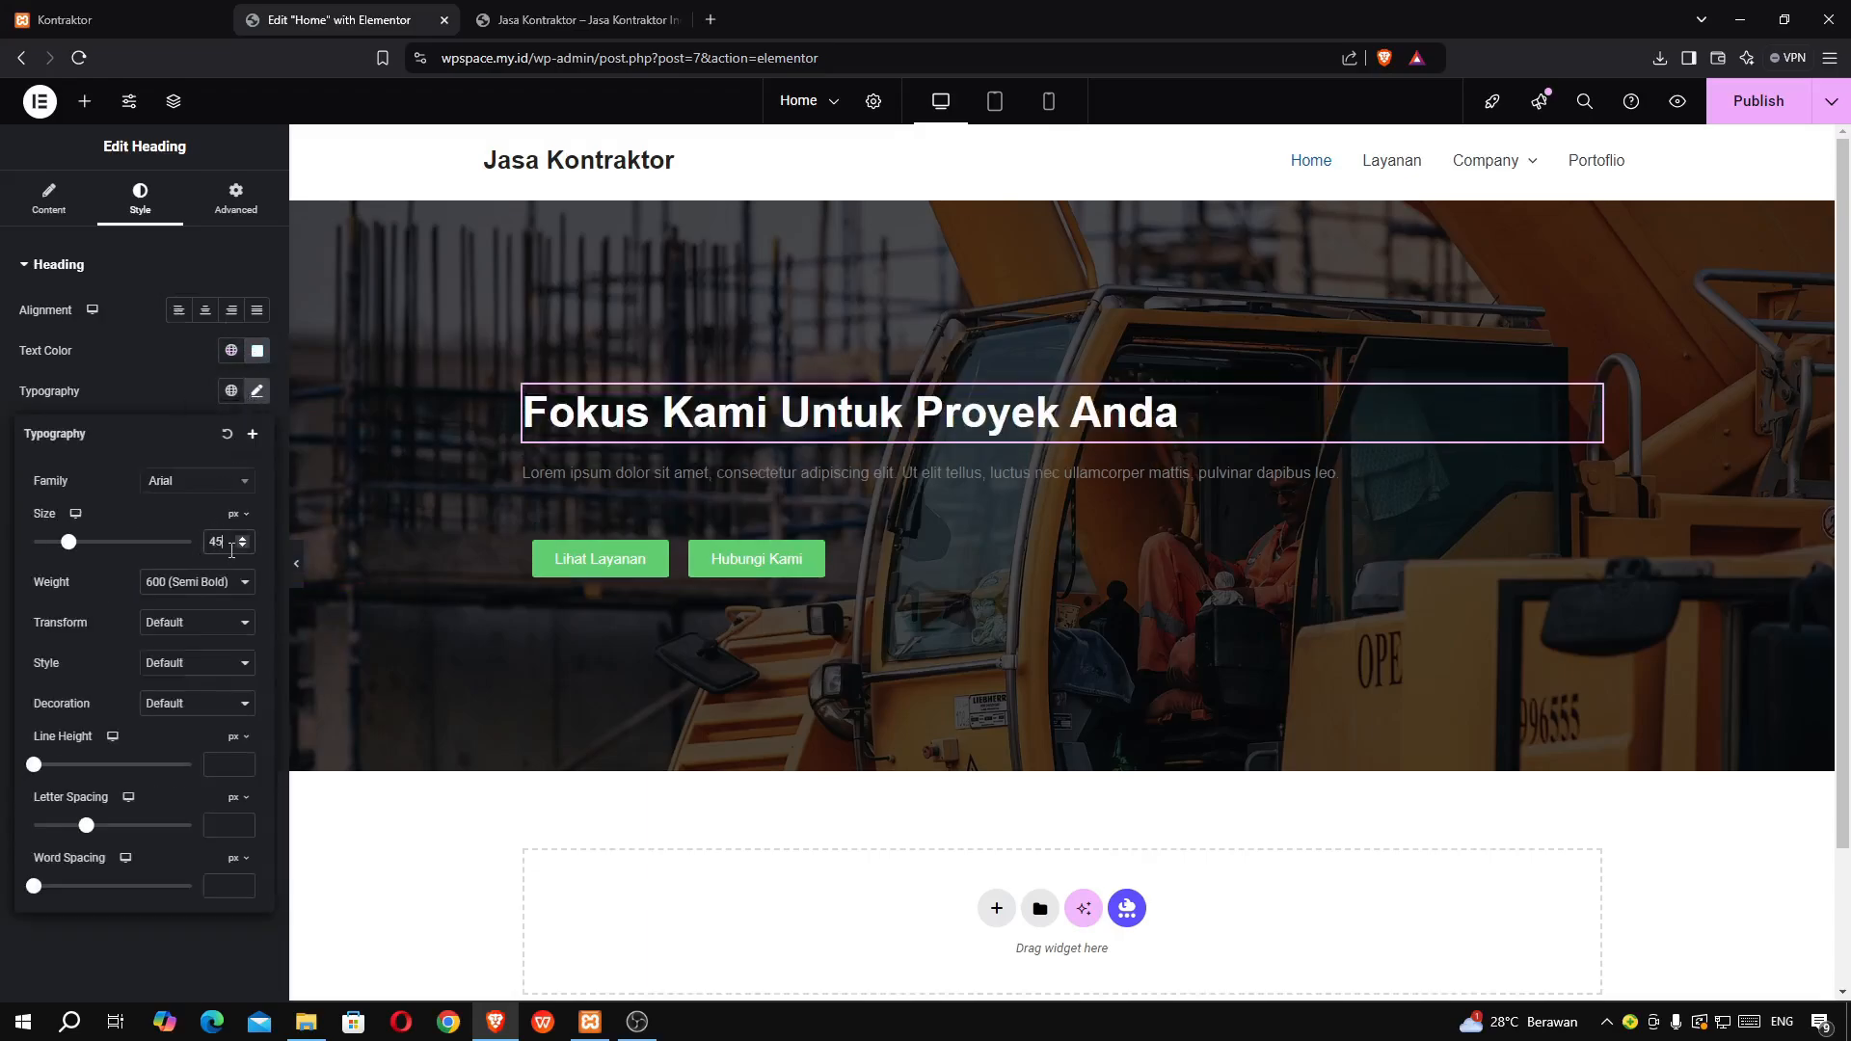
left_click(127, 11)
left_click(285, 21)
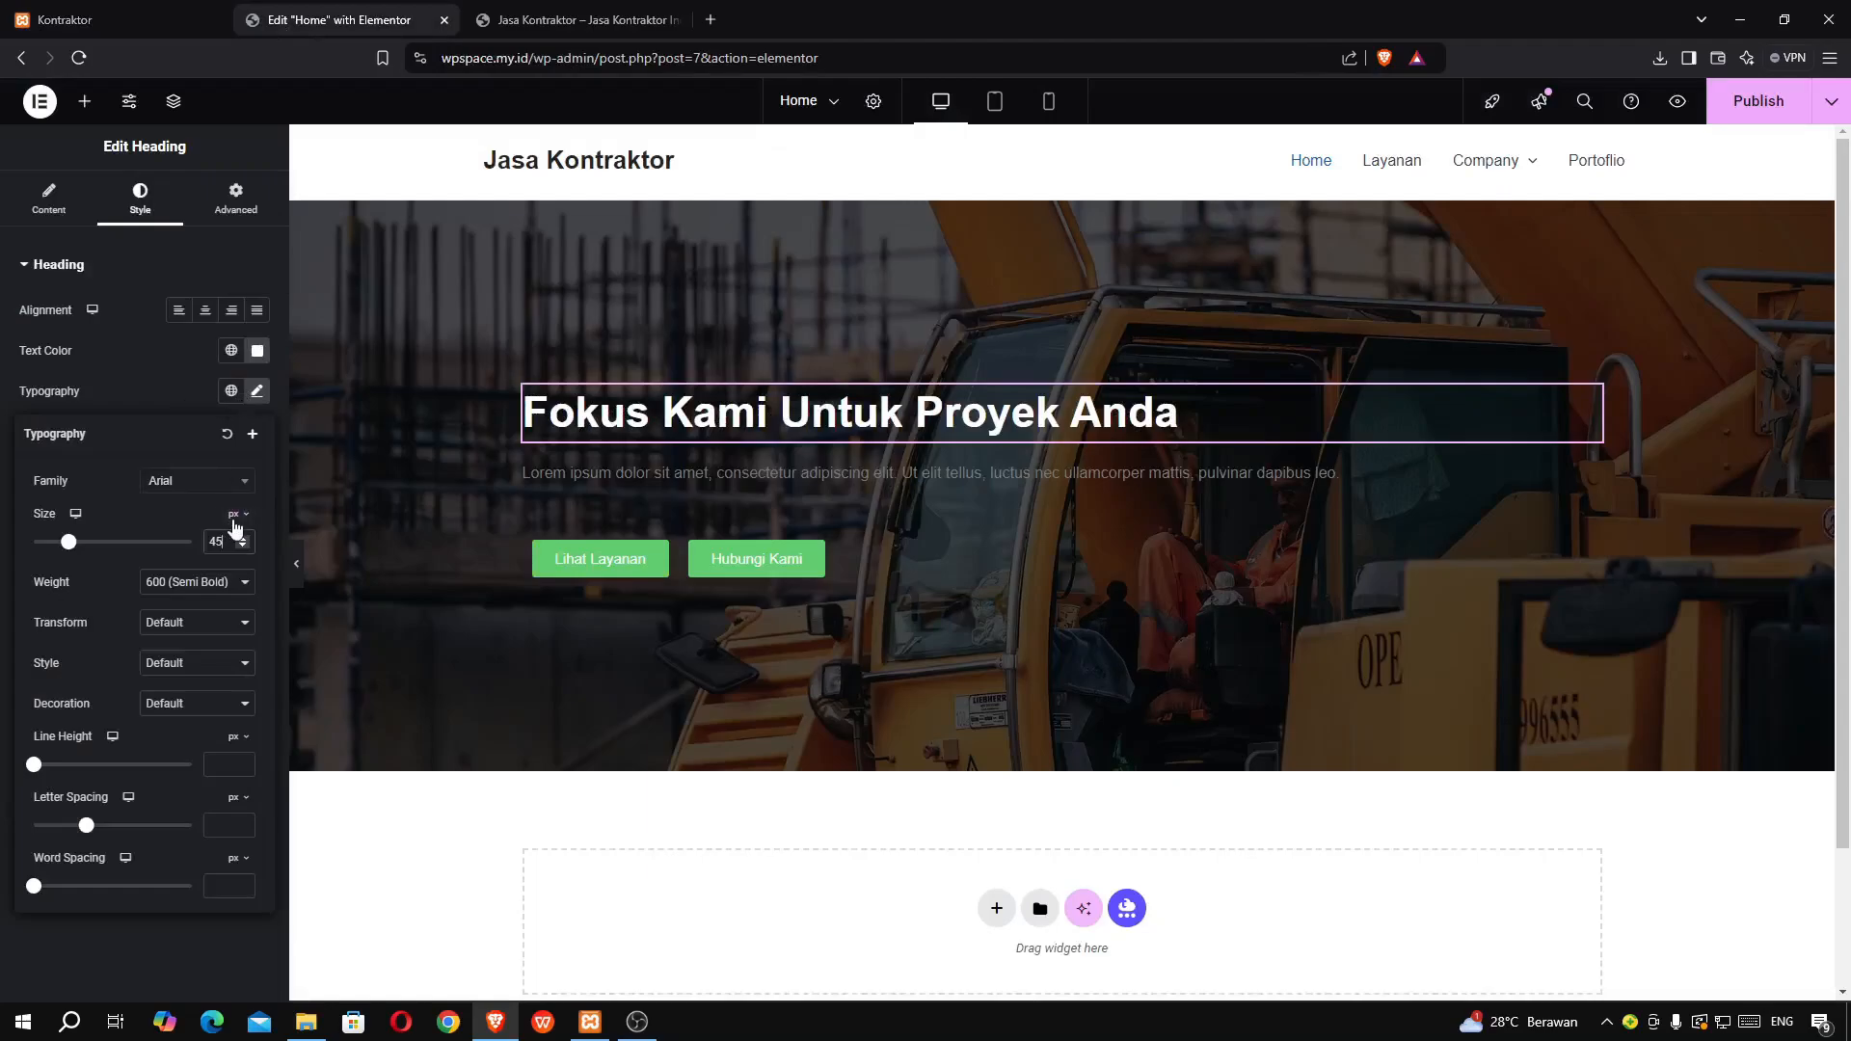
type("50")
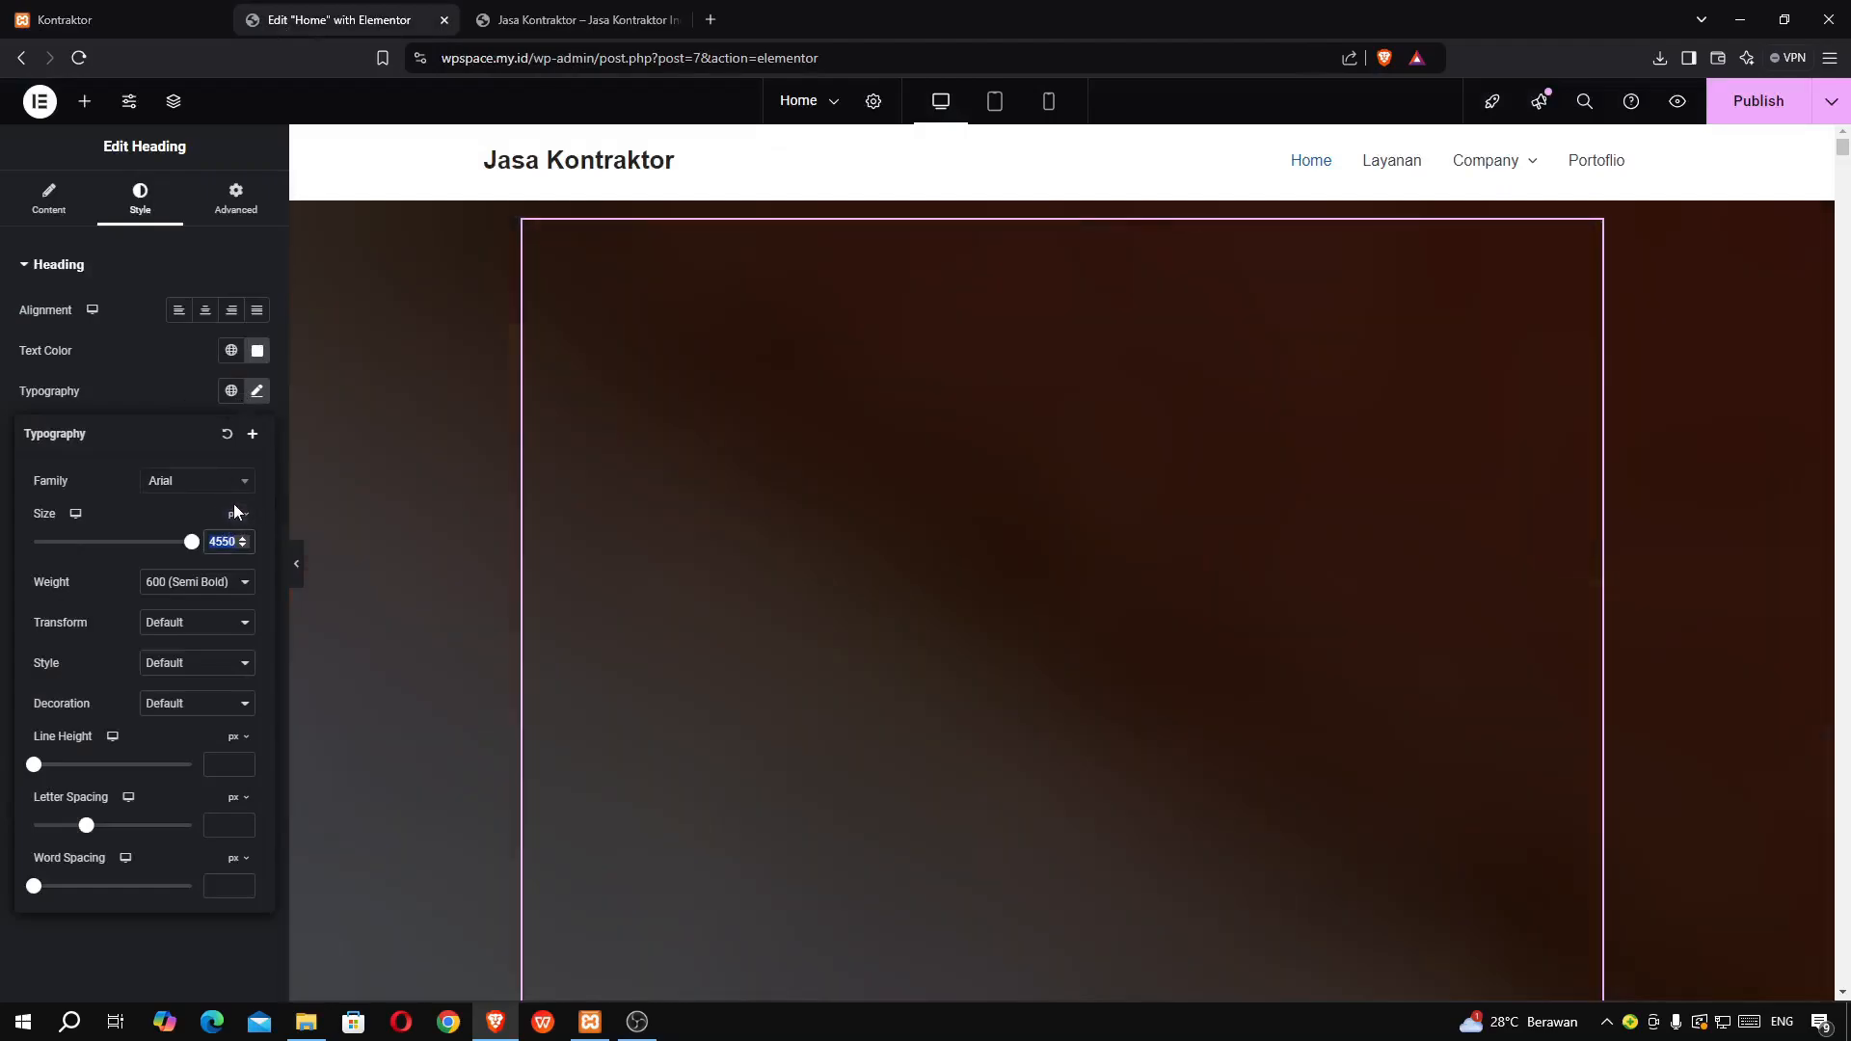
type("50")
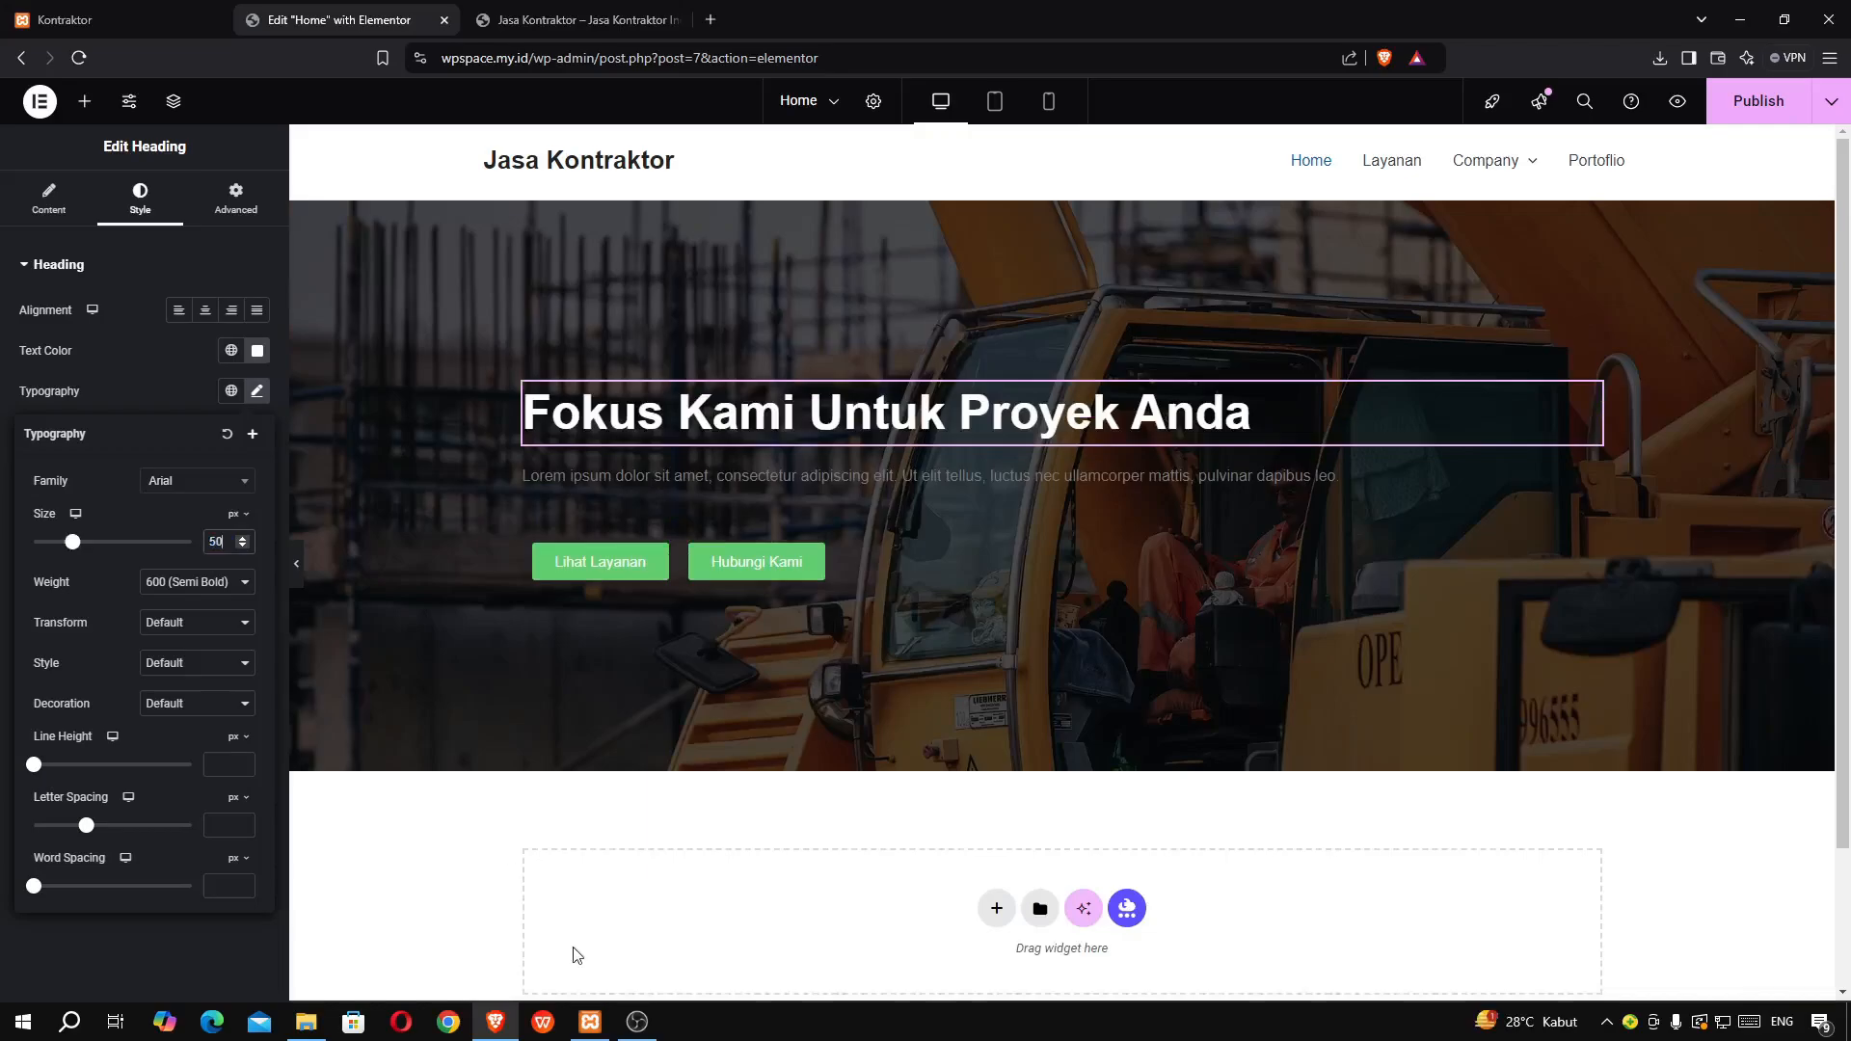
left_click(637, 1022)
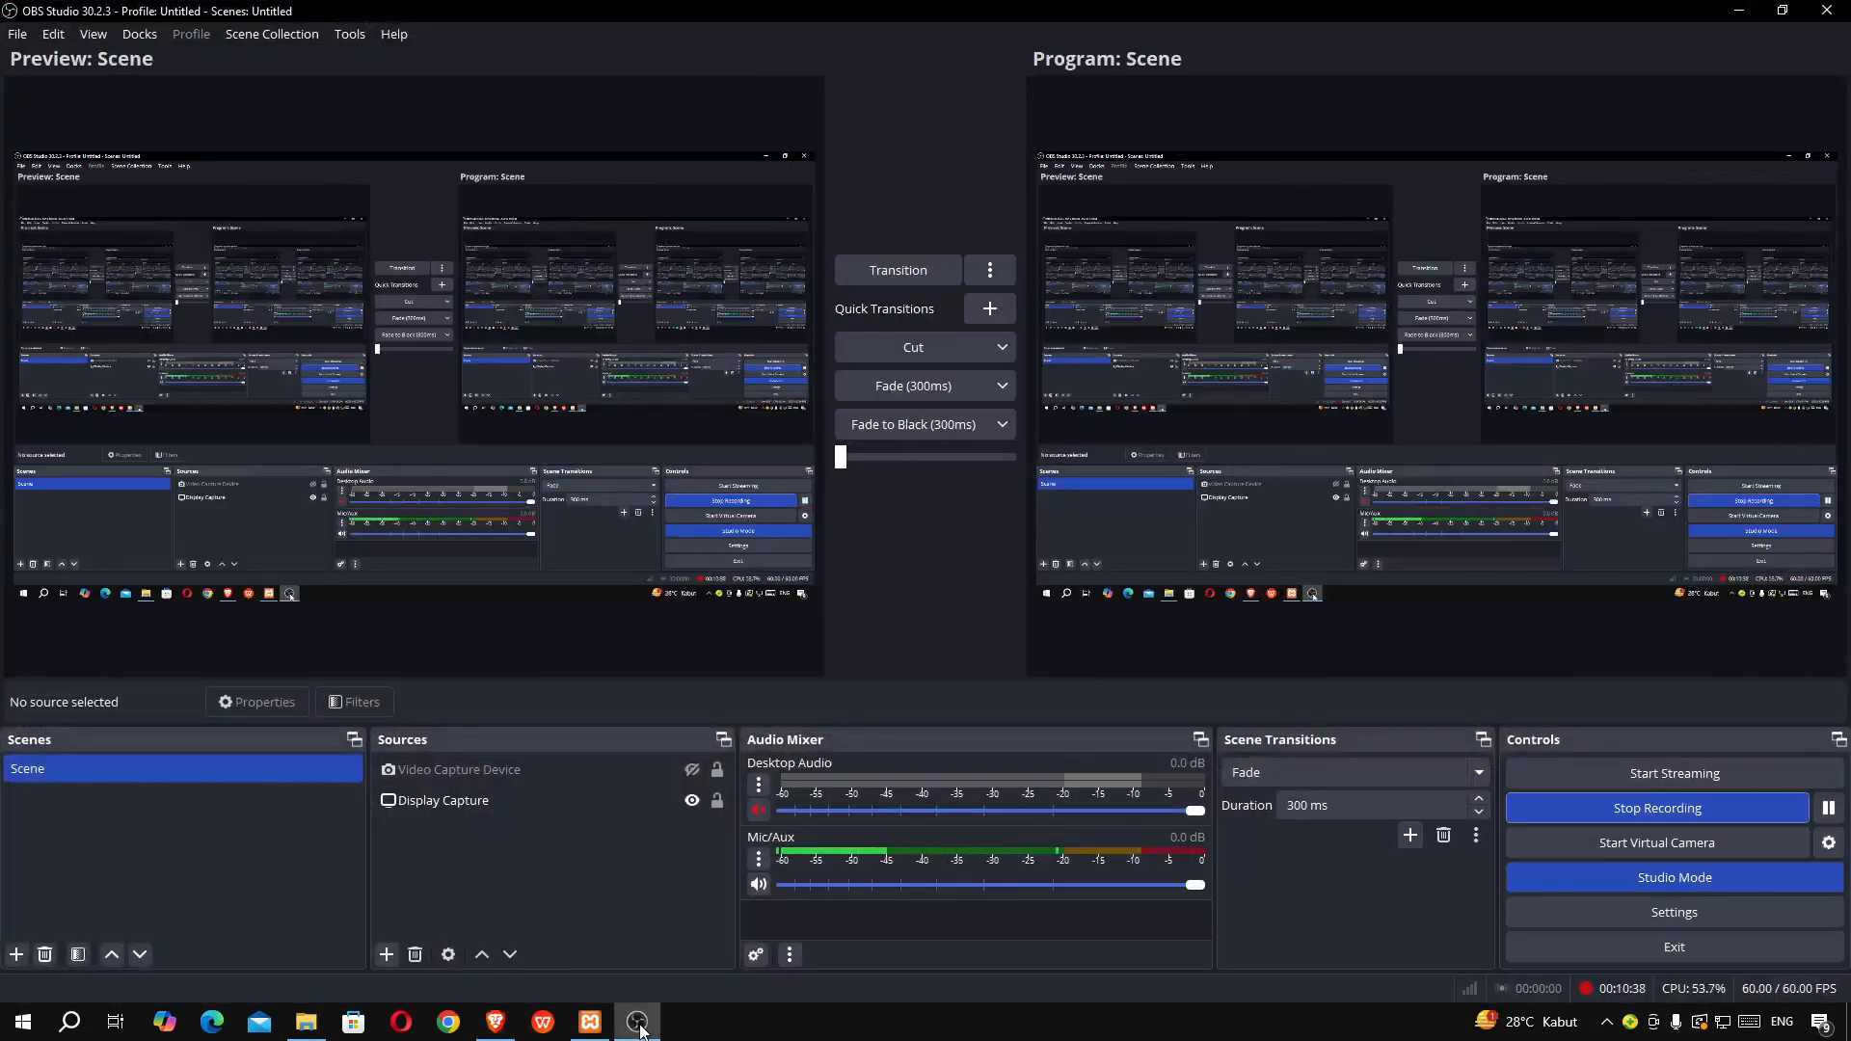
left_click(637, 1024)
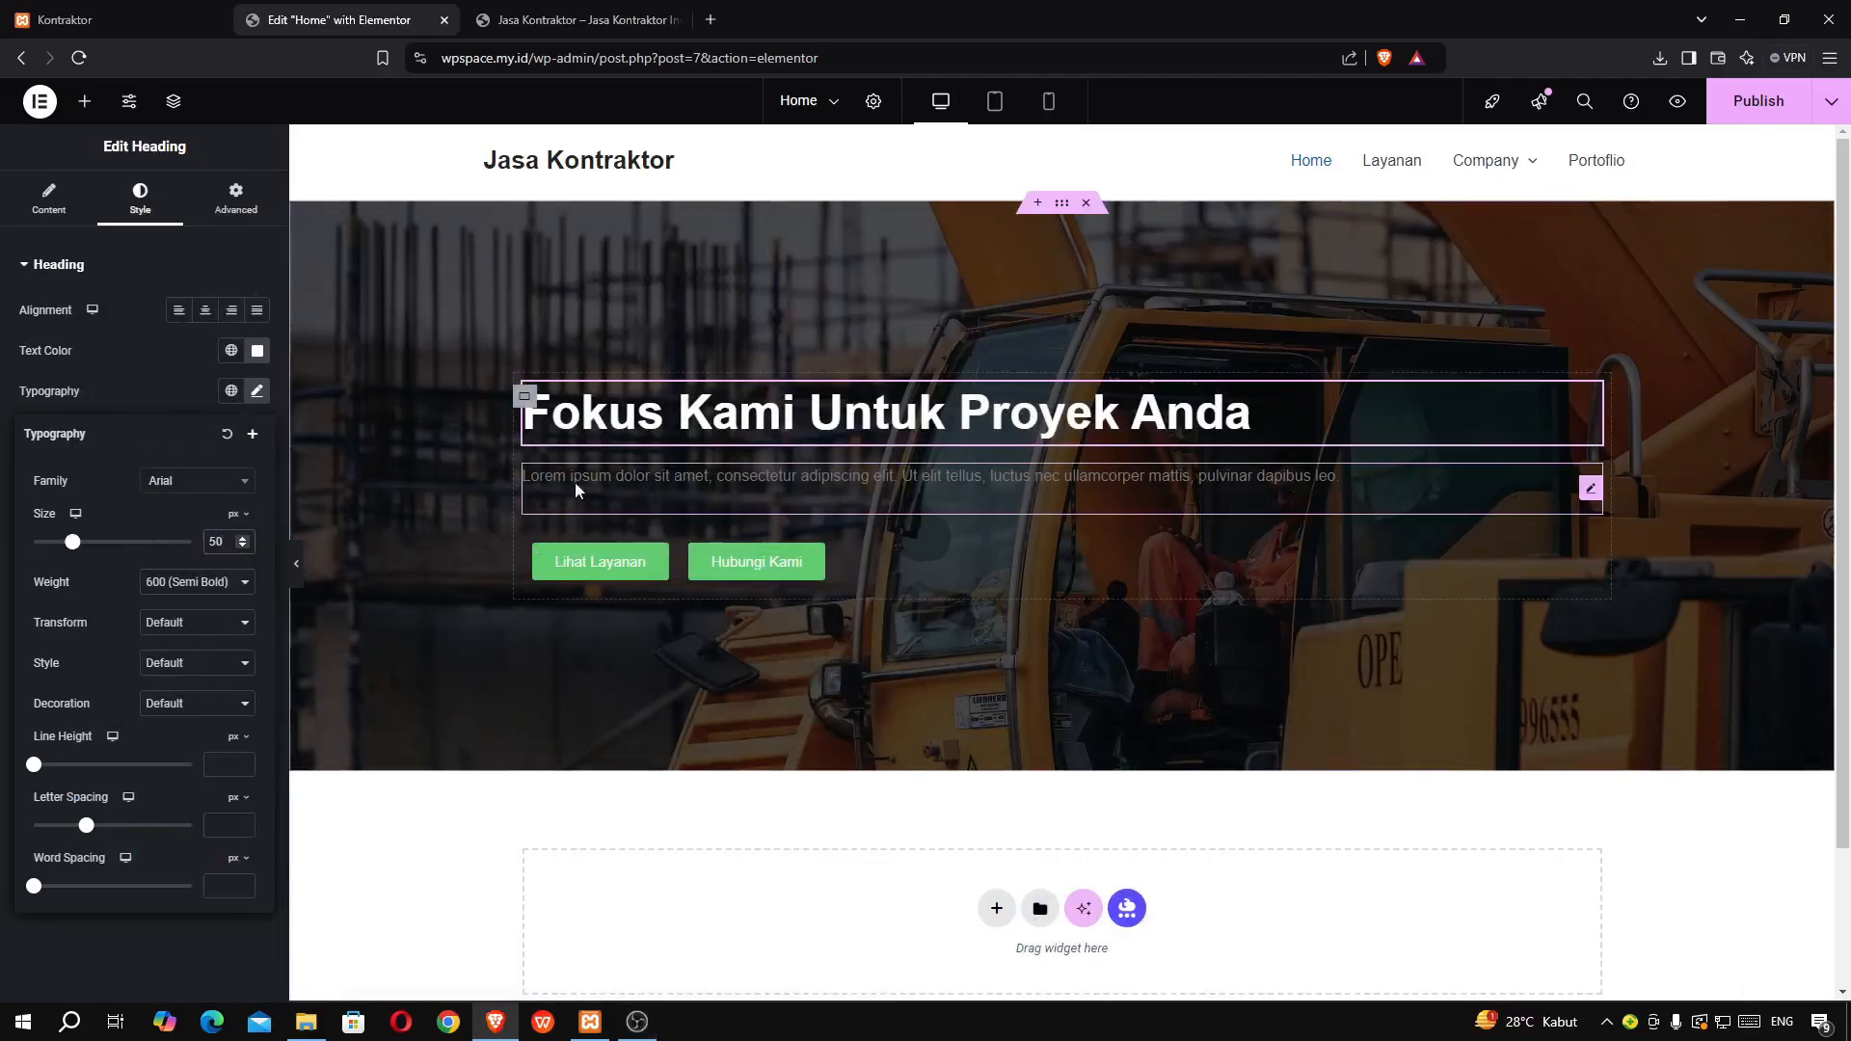
- Publish the Home page and compare the live site with the example Kontraktor homepage
left_click(1737, 103)
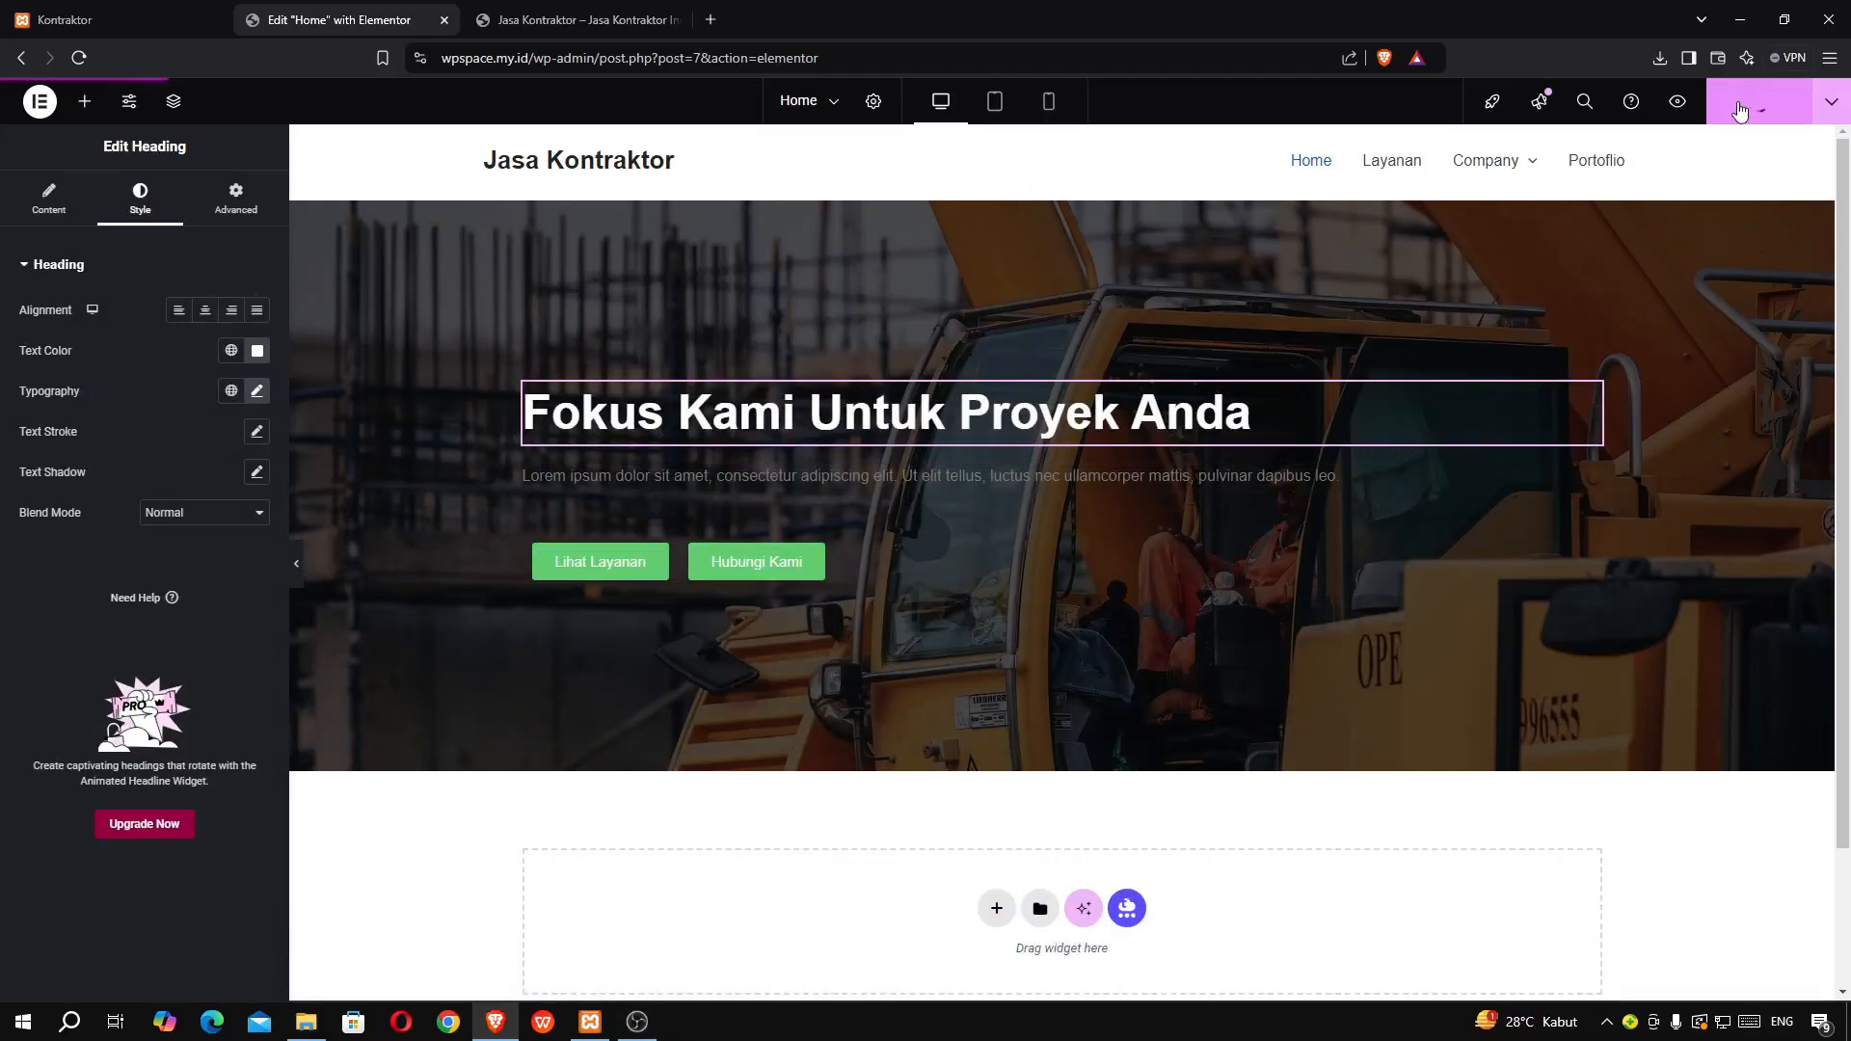
left_click(537, 21)
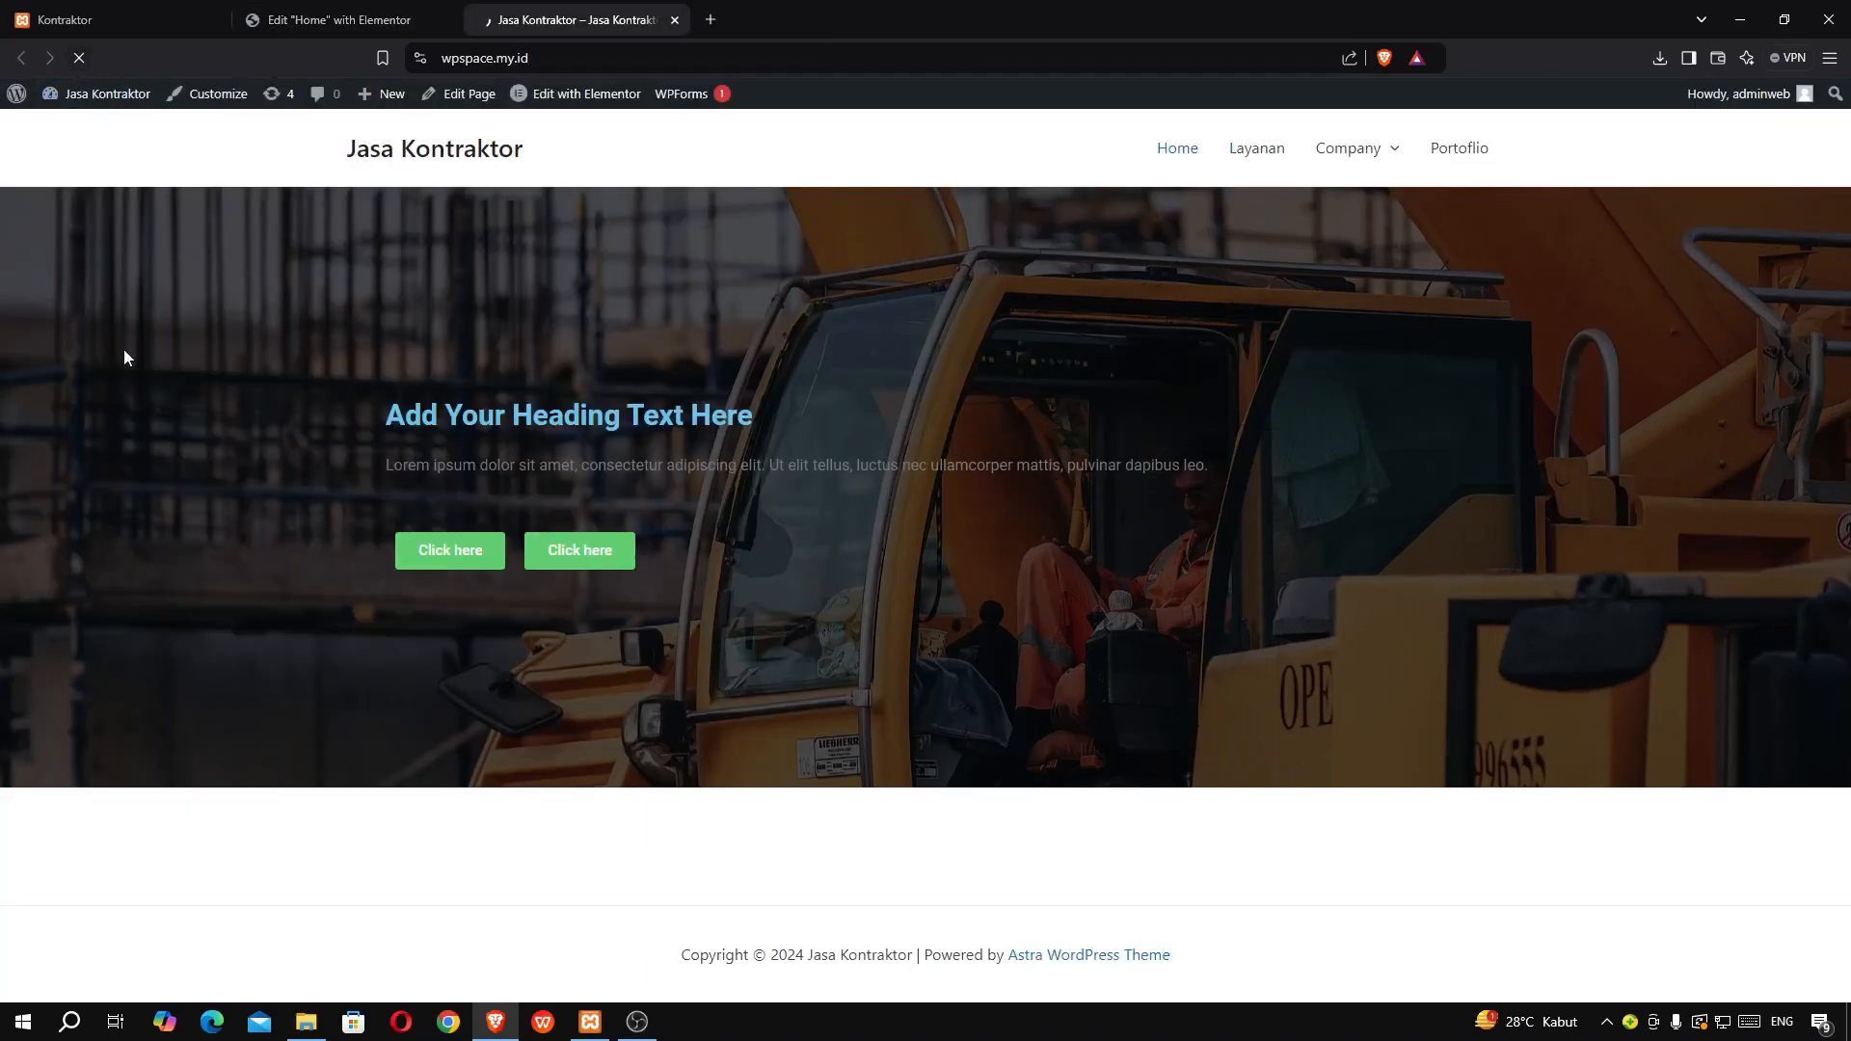
left_click(64, 21)
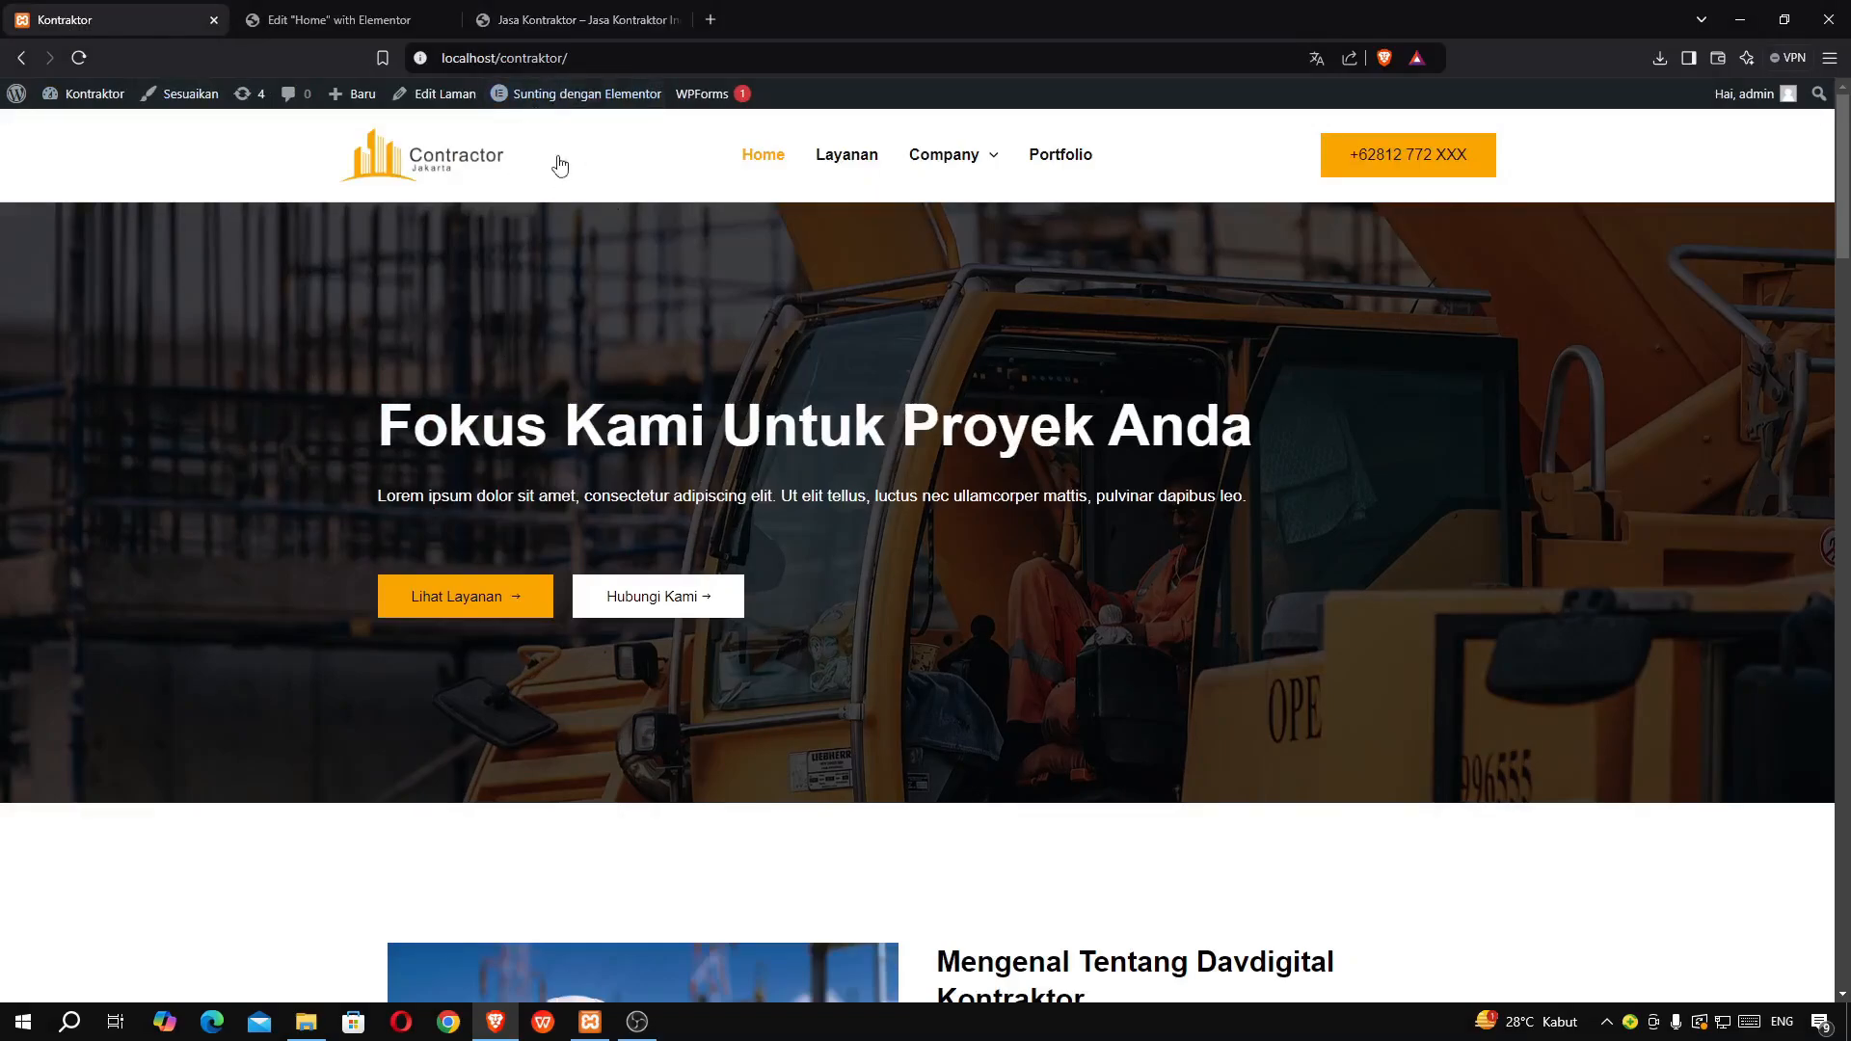
left_click(385, 26)
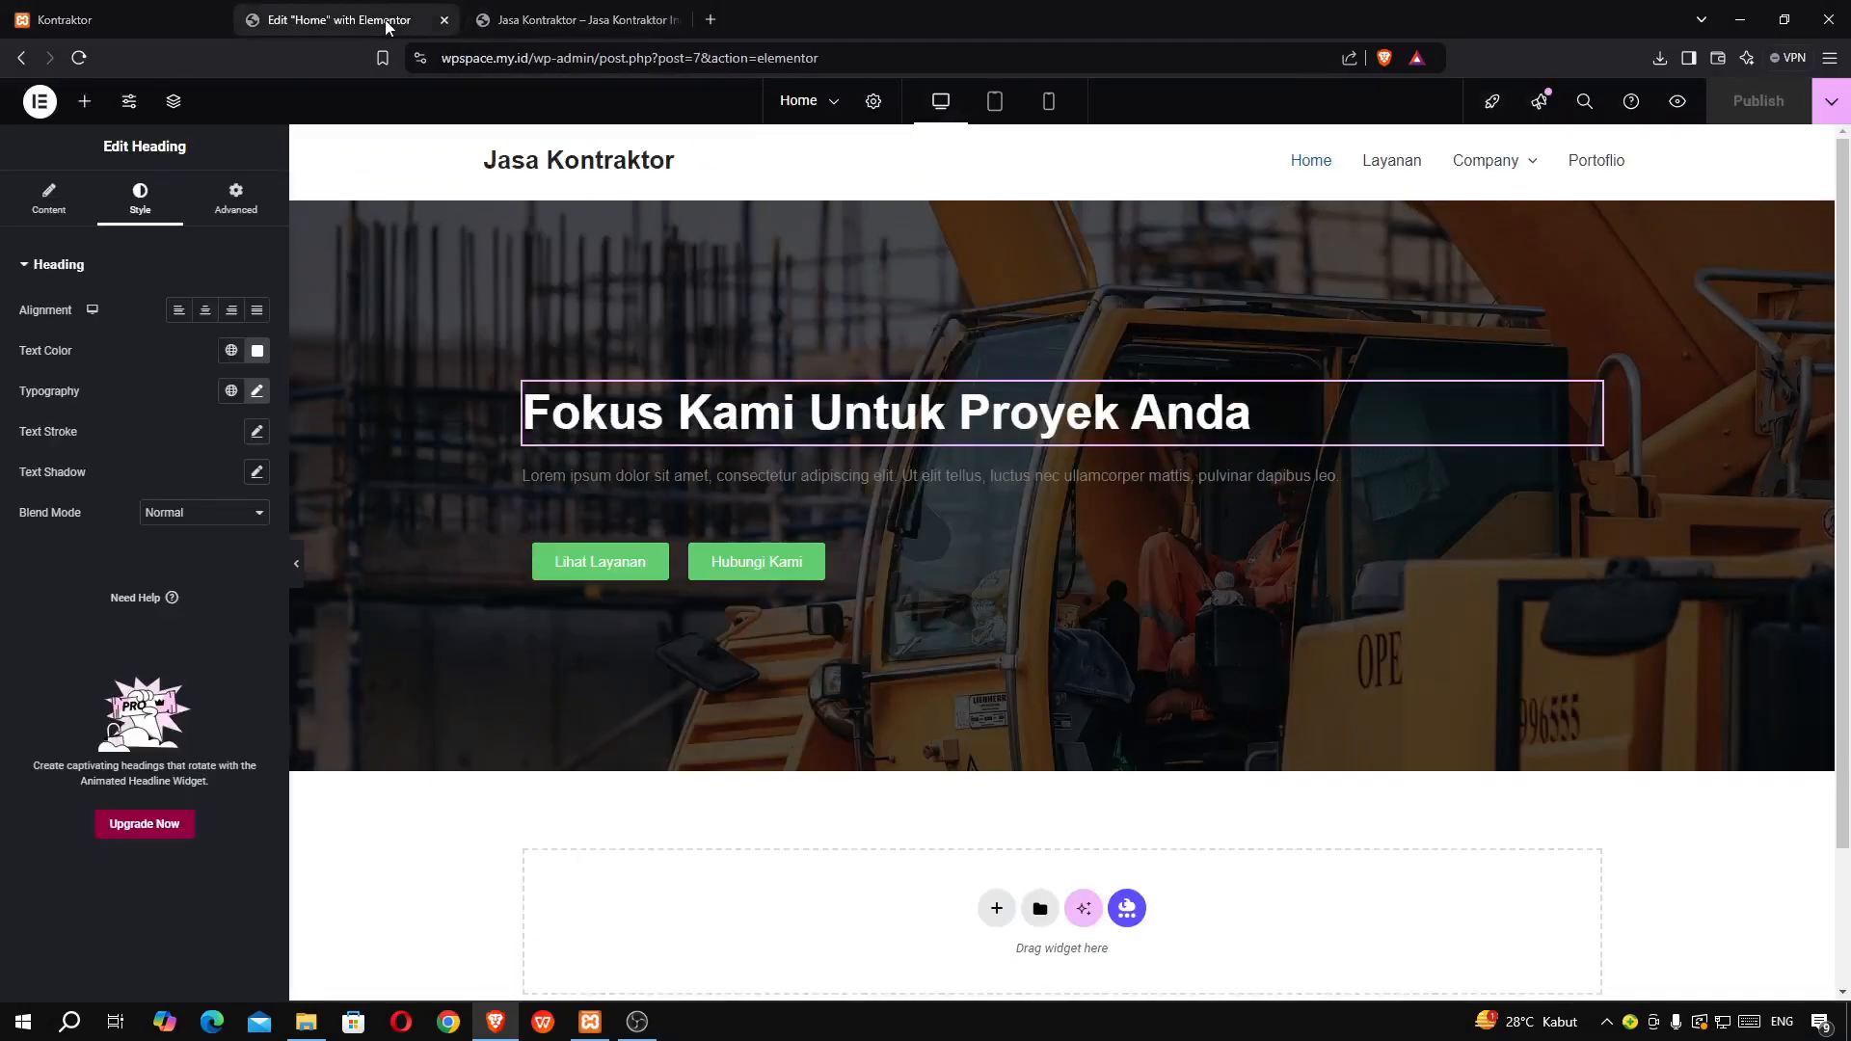
left_click(256, 390)
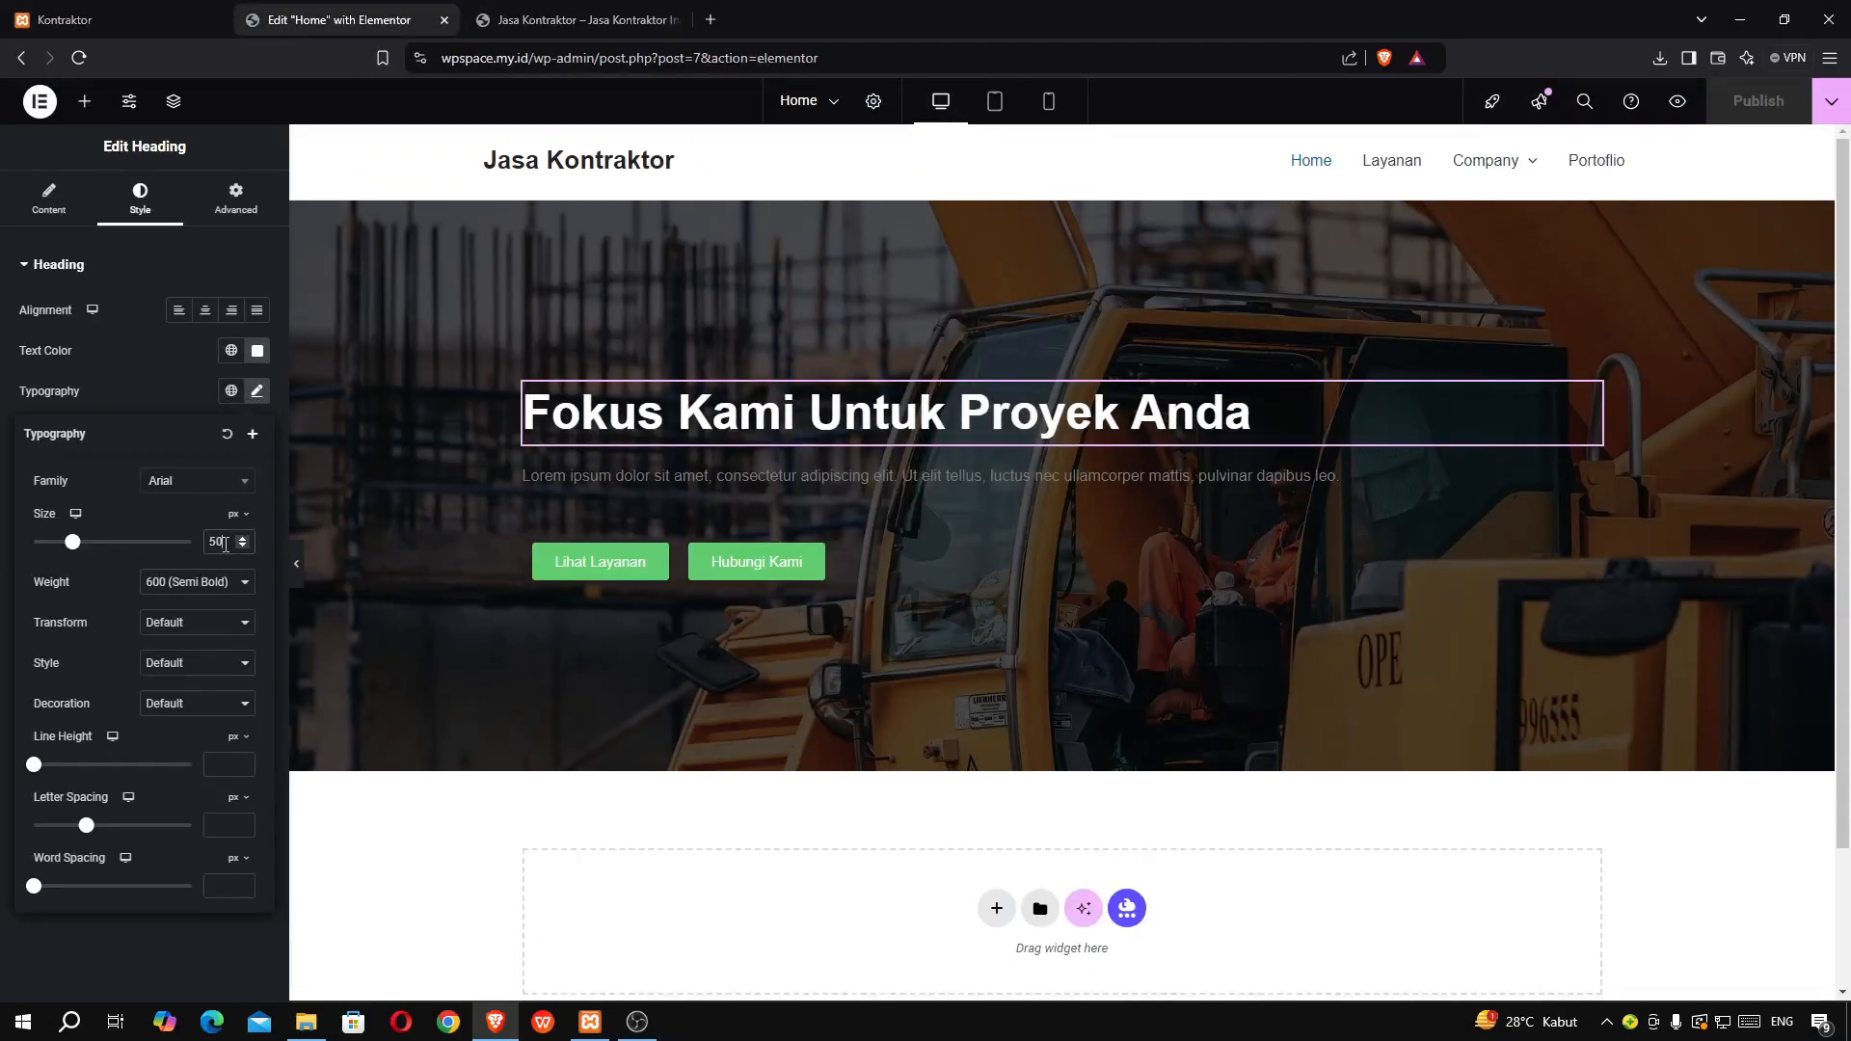
key("ctrl+shift+a")
type("65")
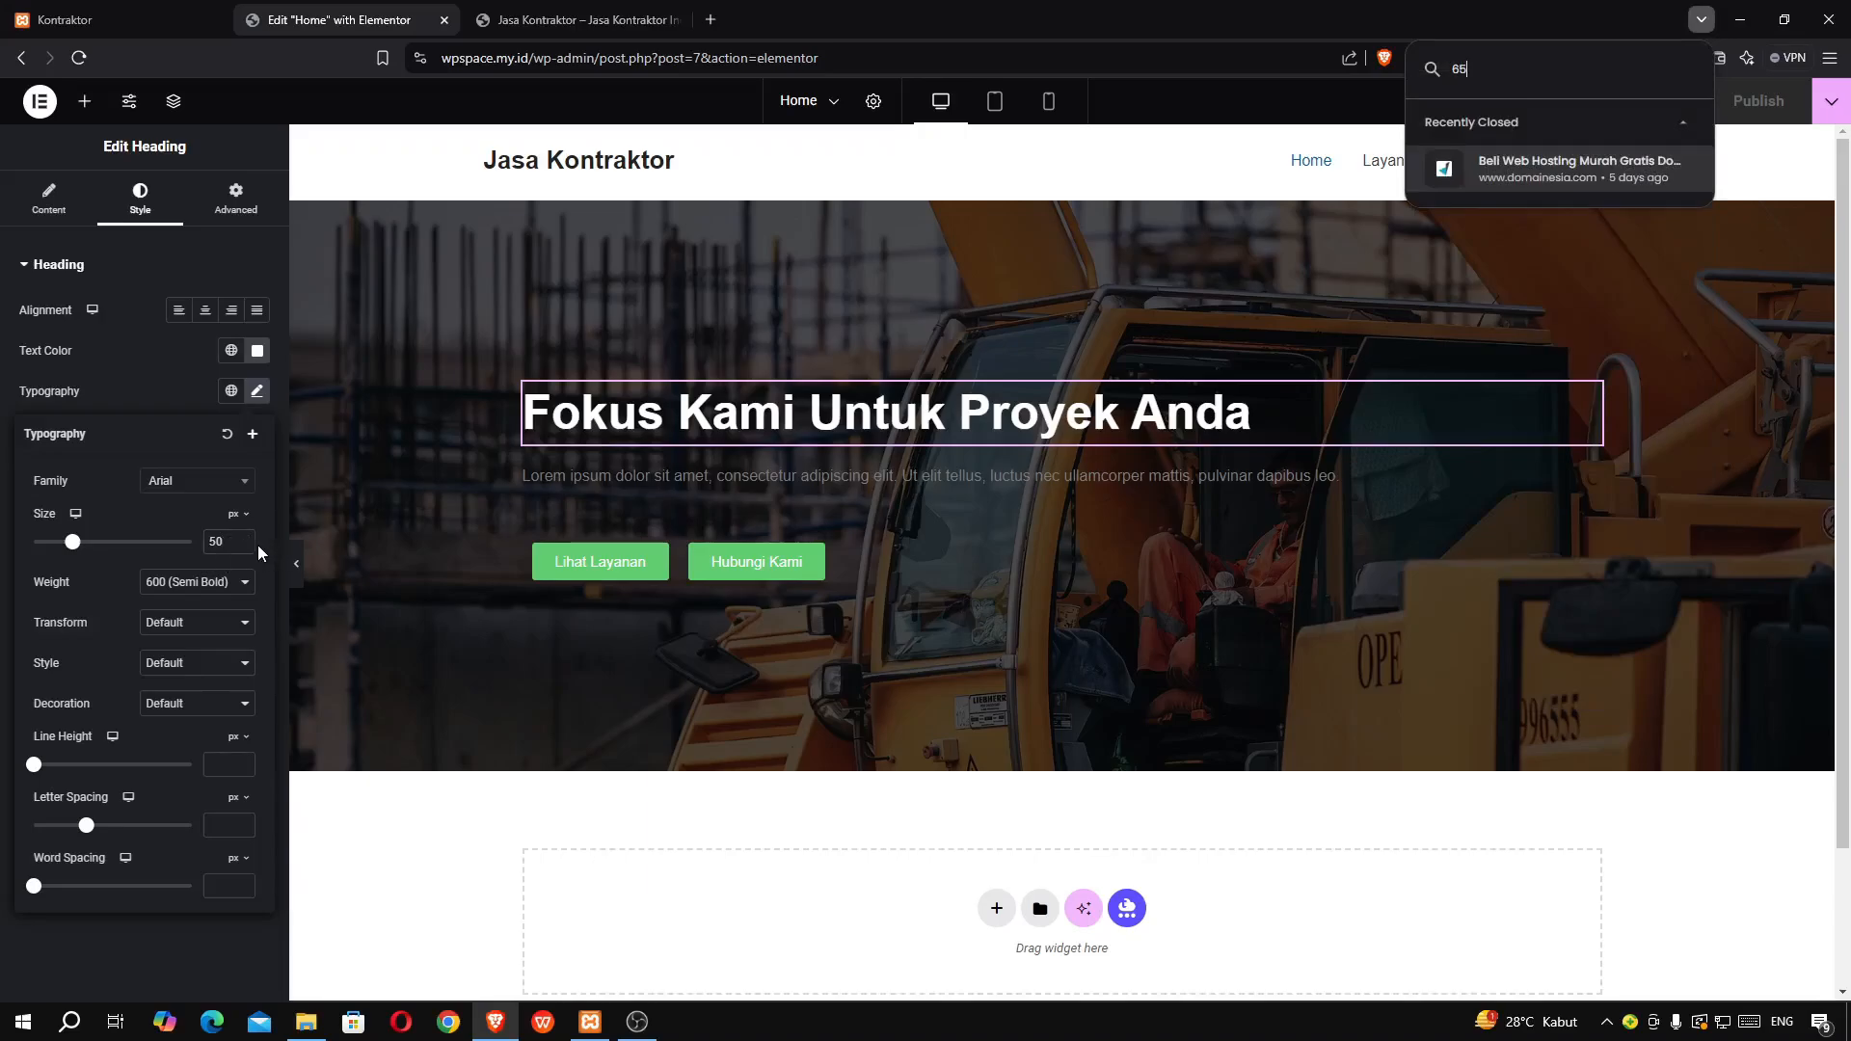
left_click(1208, 286)
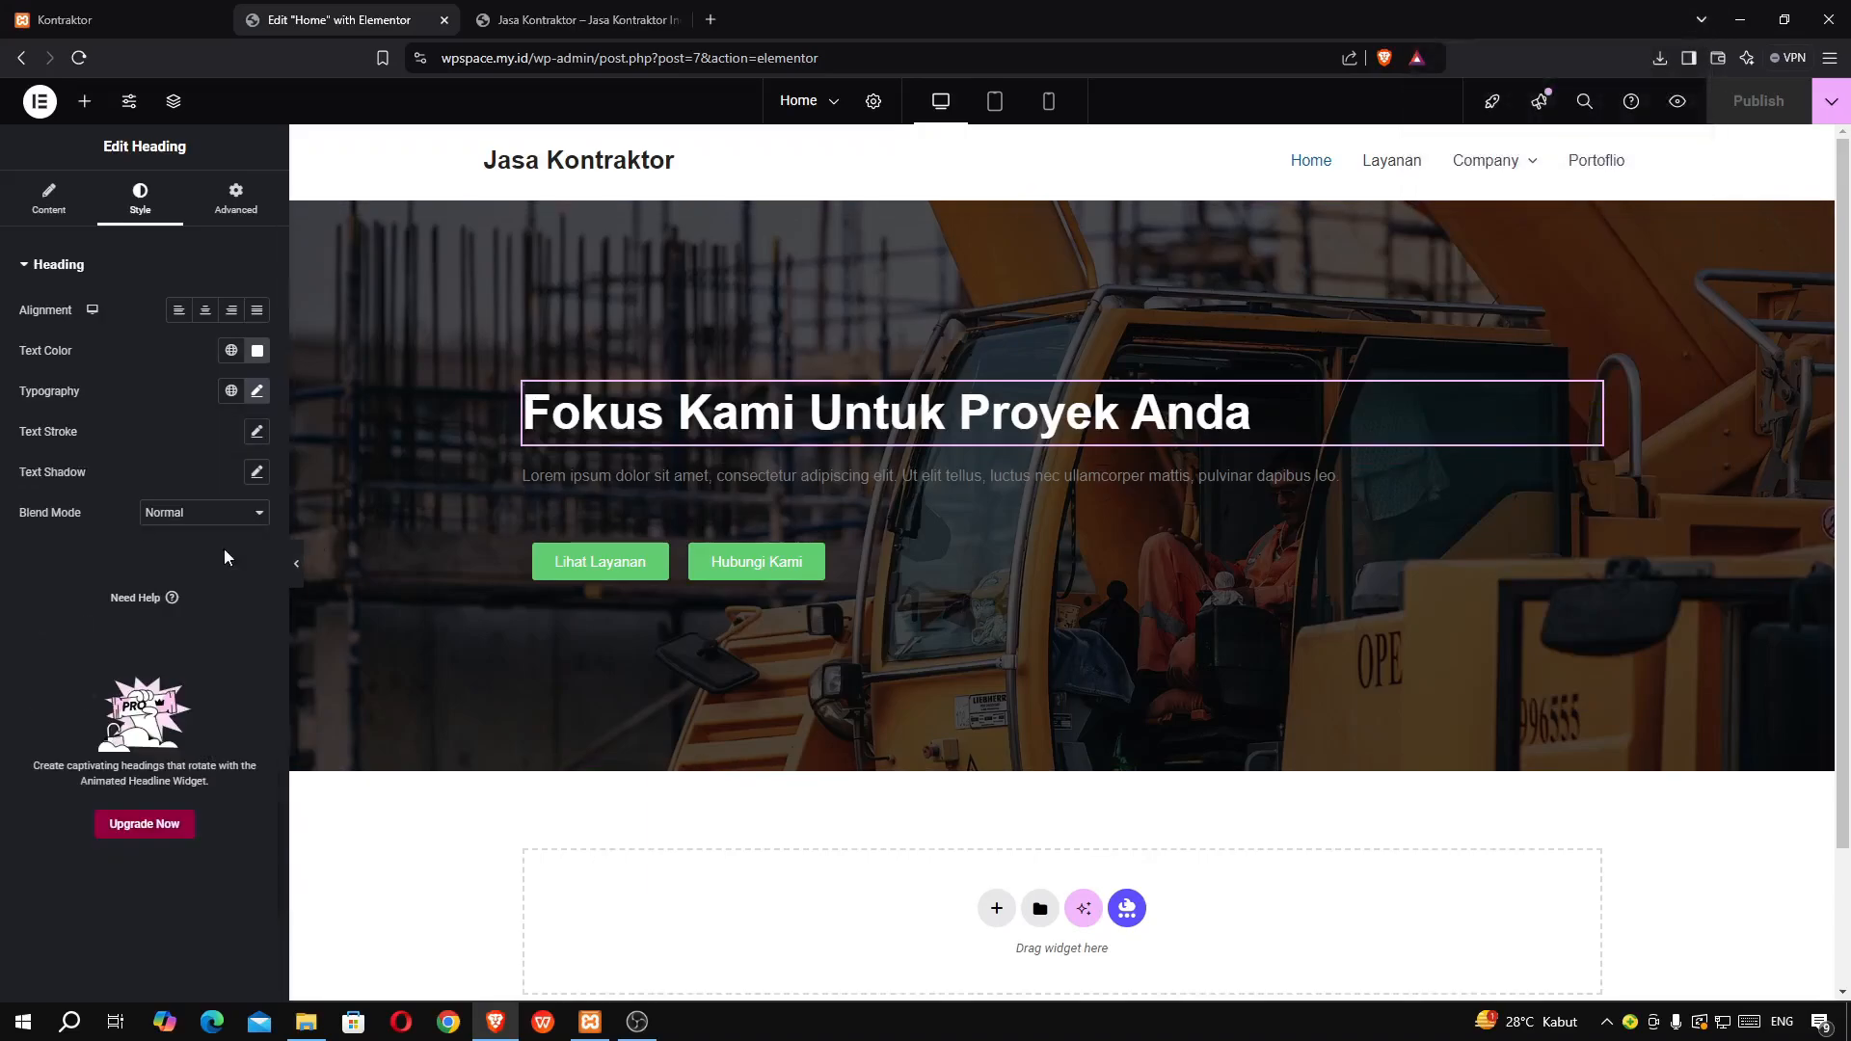
- Set the font size of the hero heading to 65 px
left_click(256, 391)
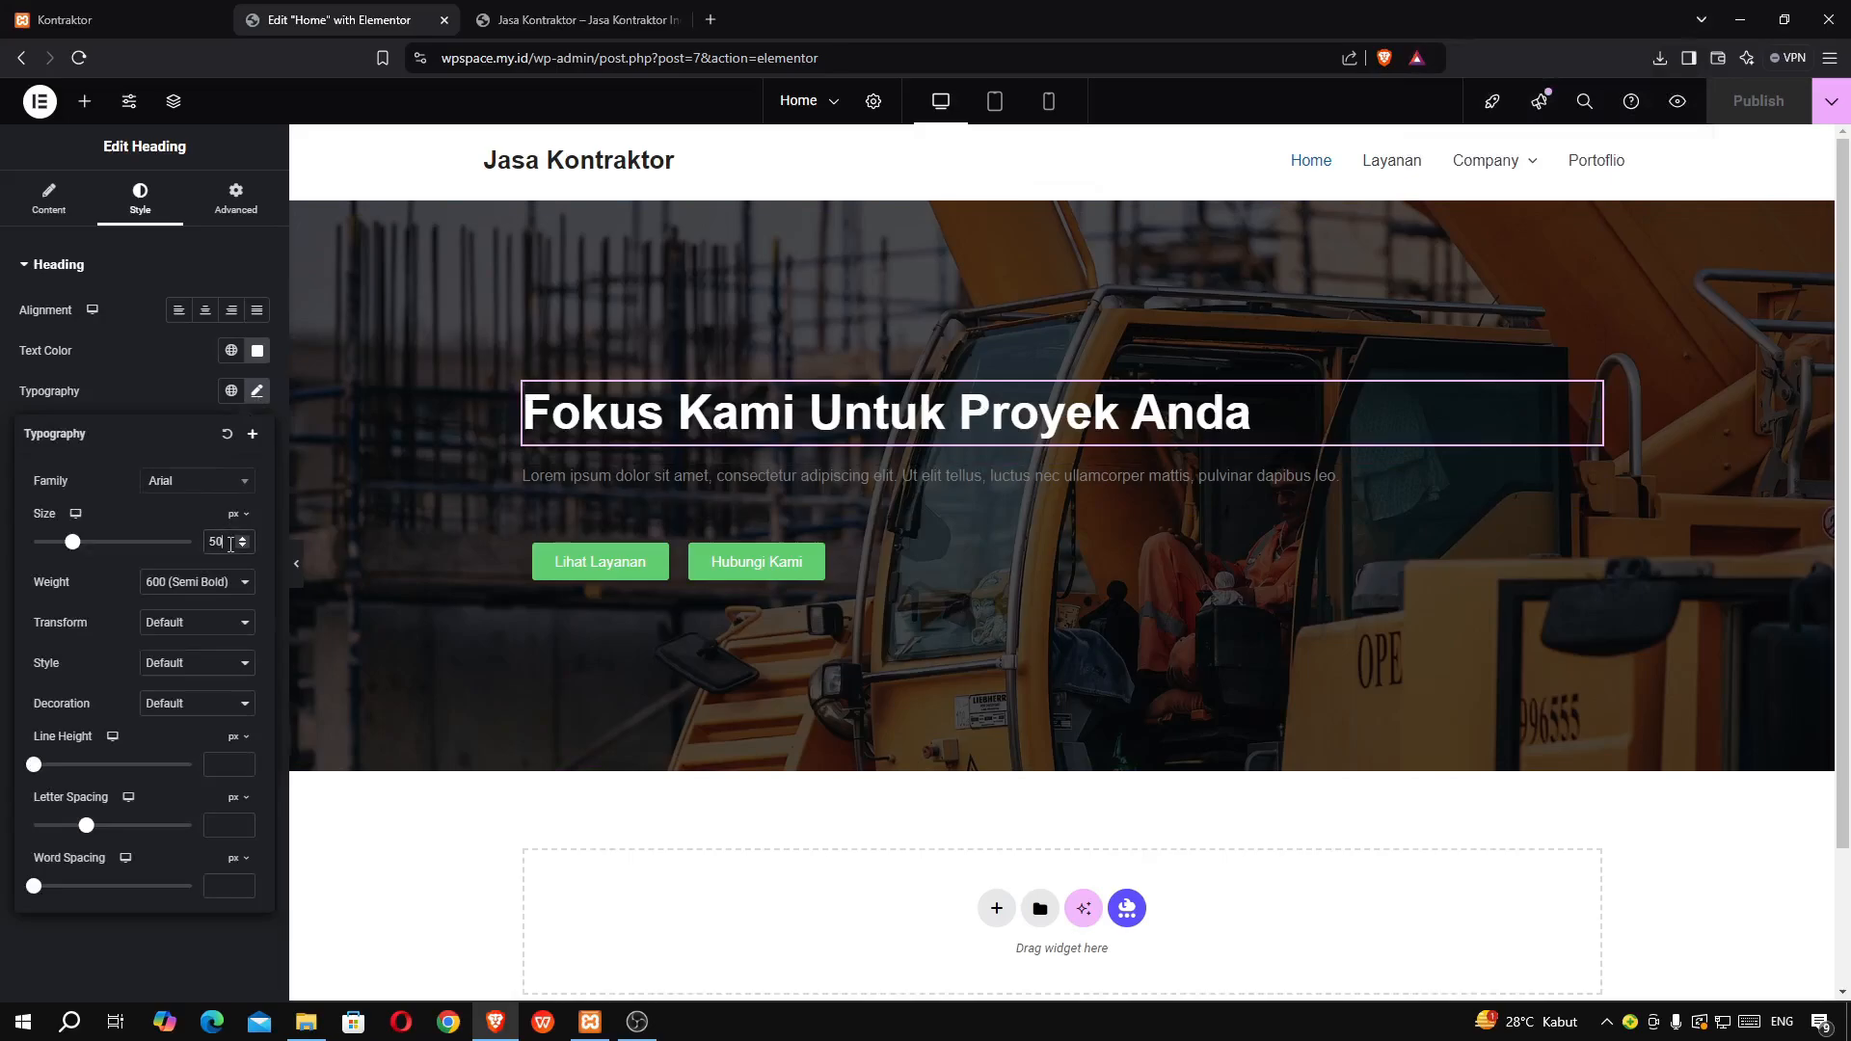
type("65")
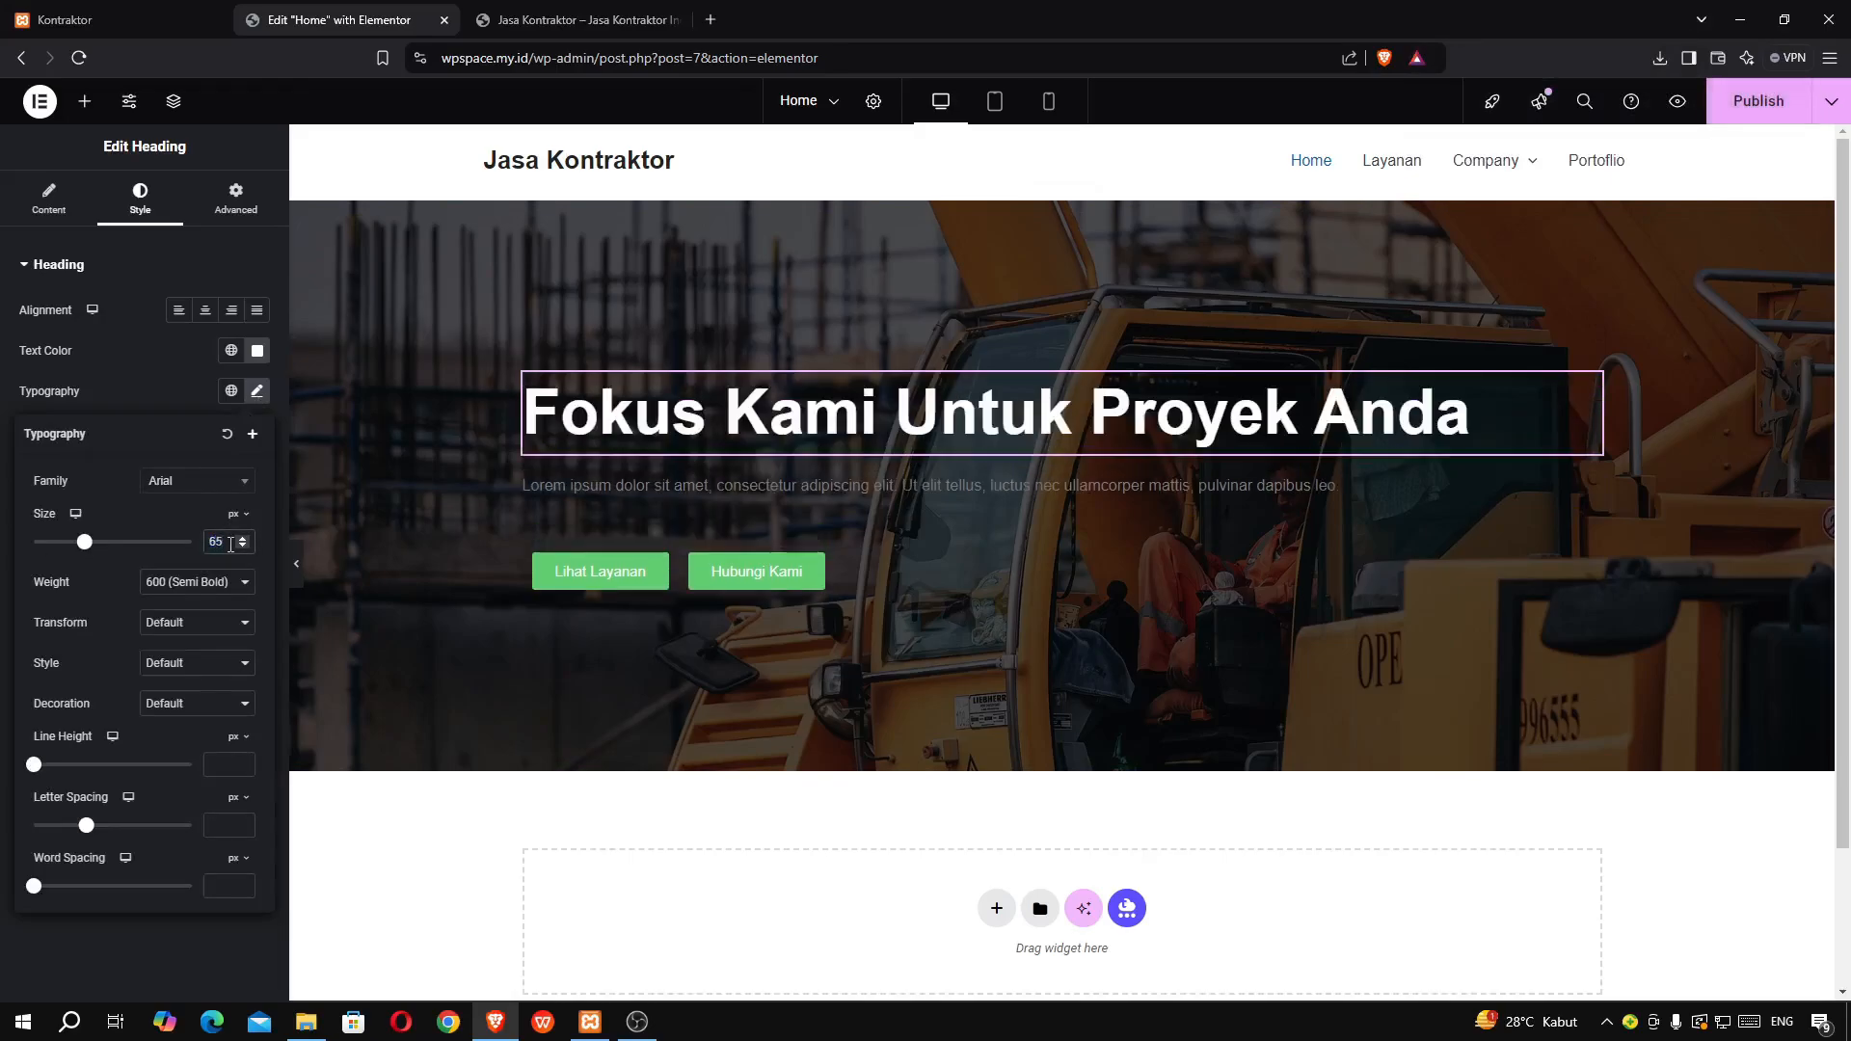
- Set the text color of the hero paragraph to white and publish the Home page
left_click(546, 494)
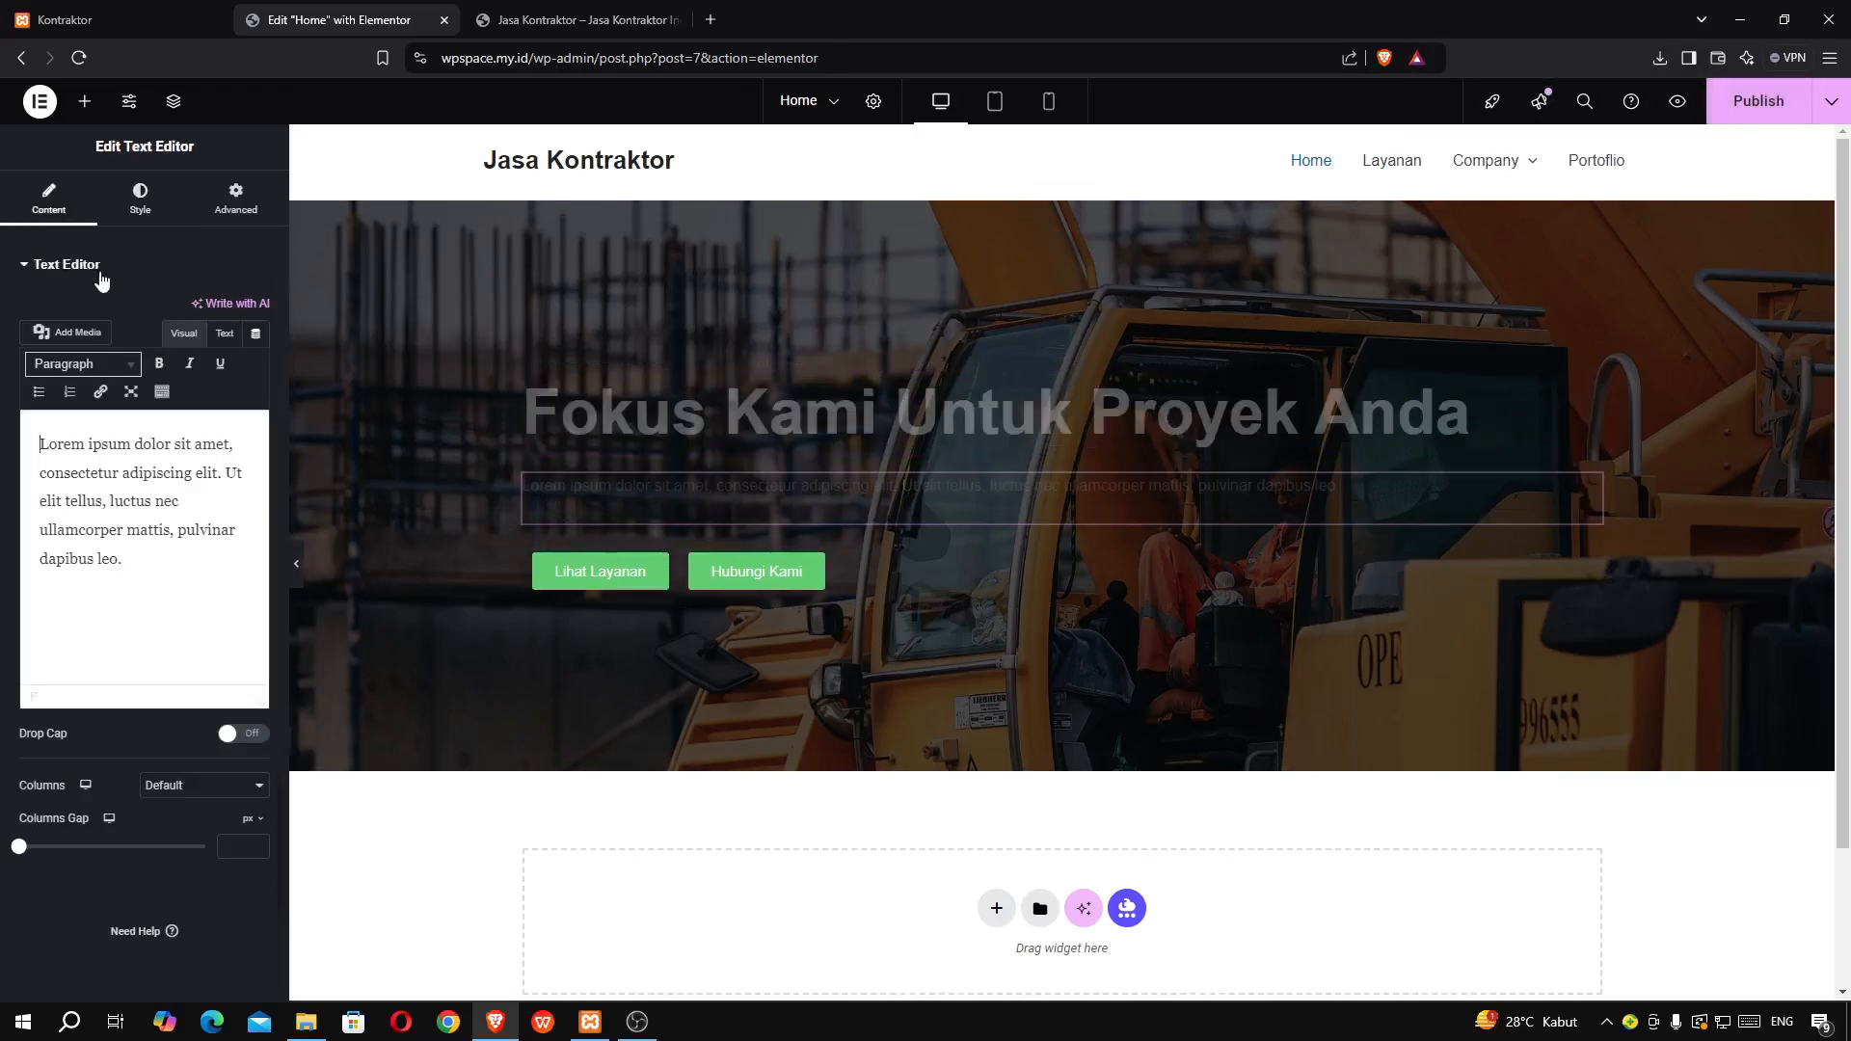
left_click(140, 197)
left_click(256, 350)
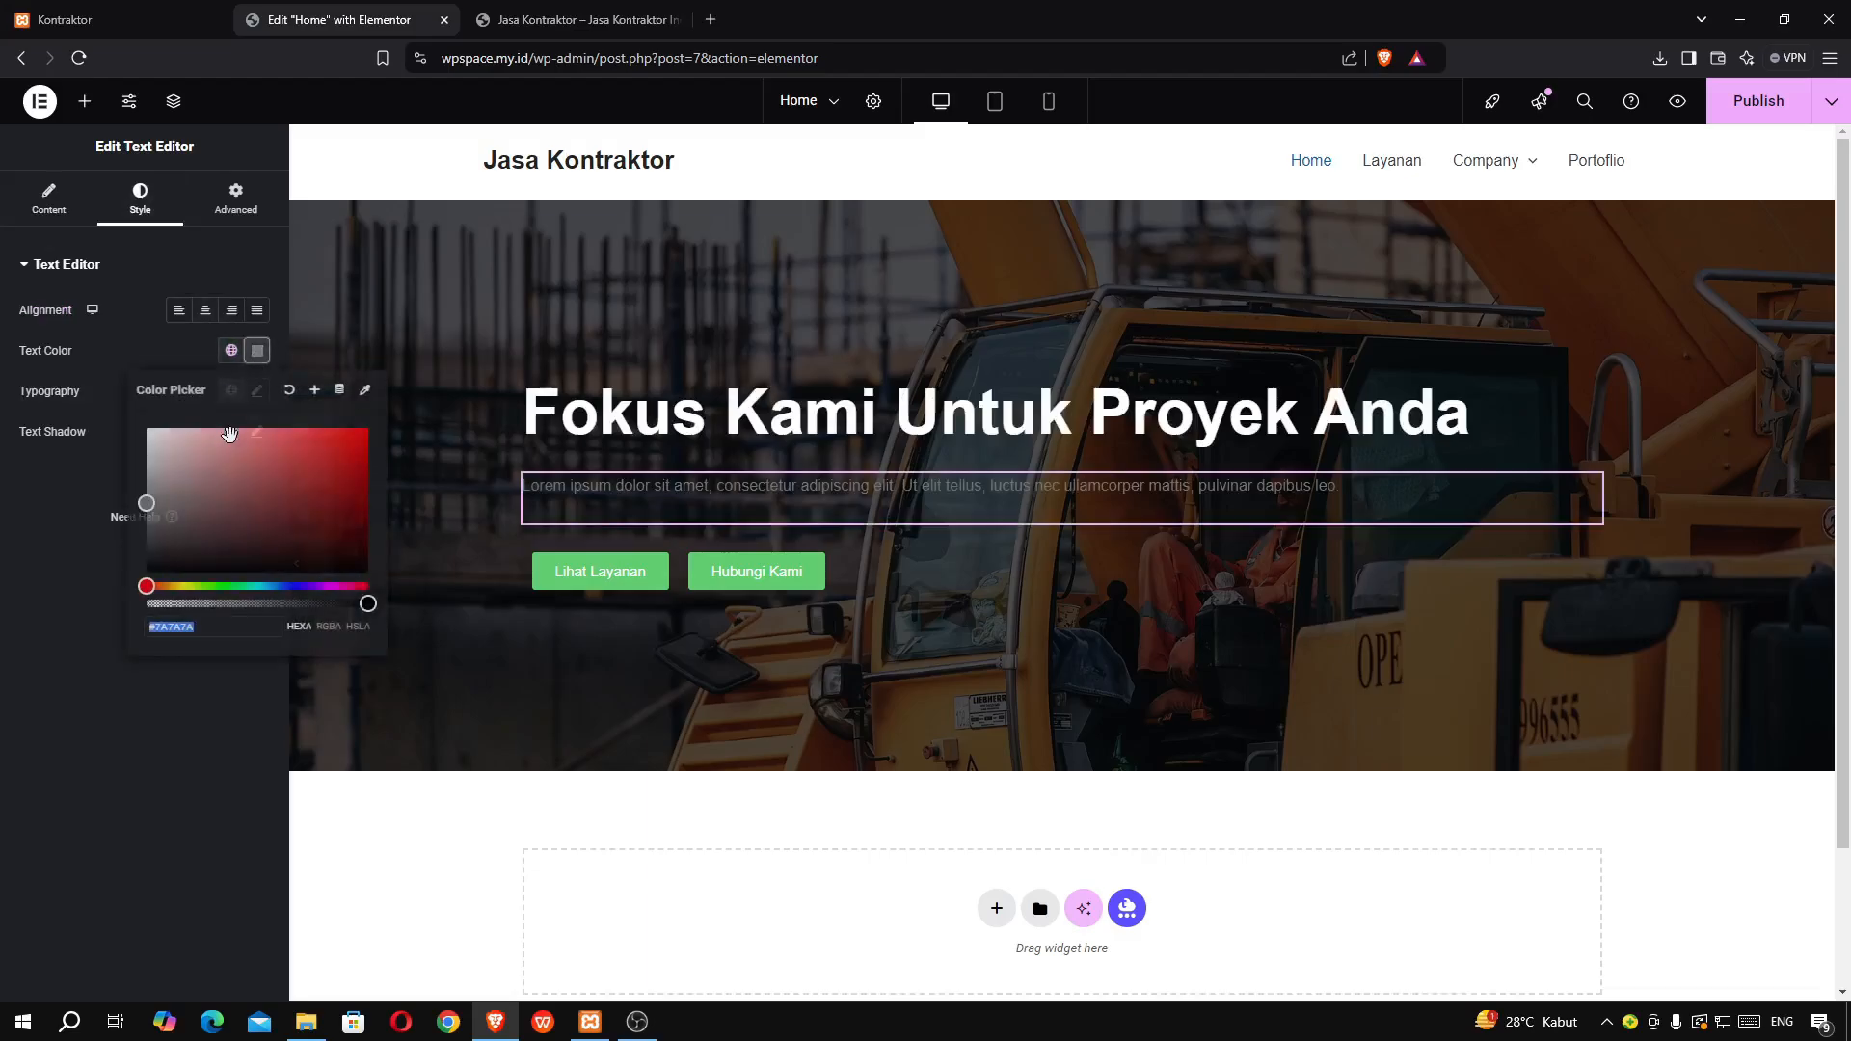
left_click_drag(229, 434, 106, 412)
left_click(102, 373)
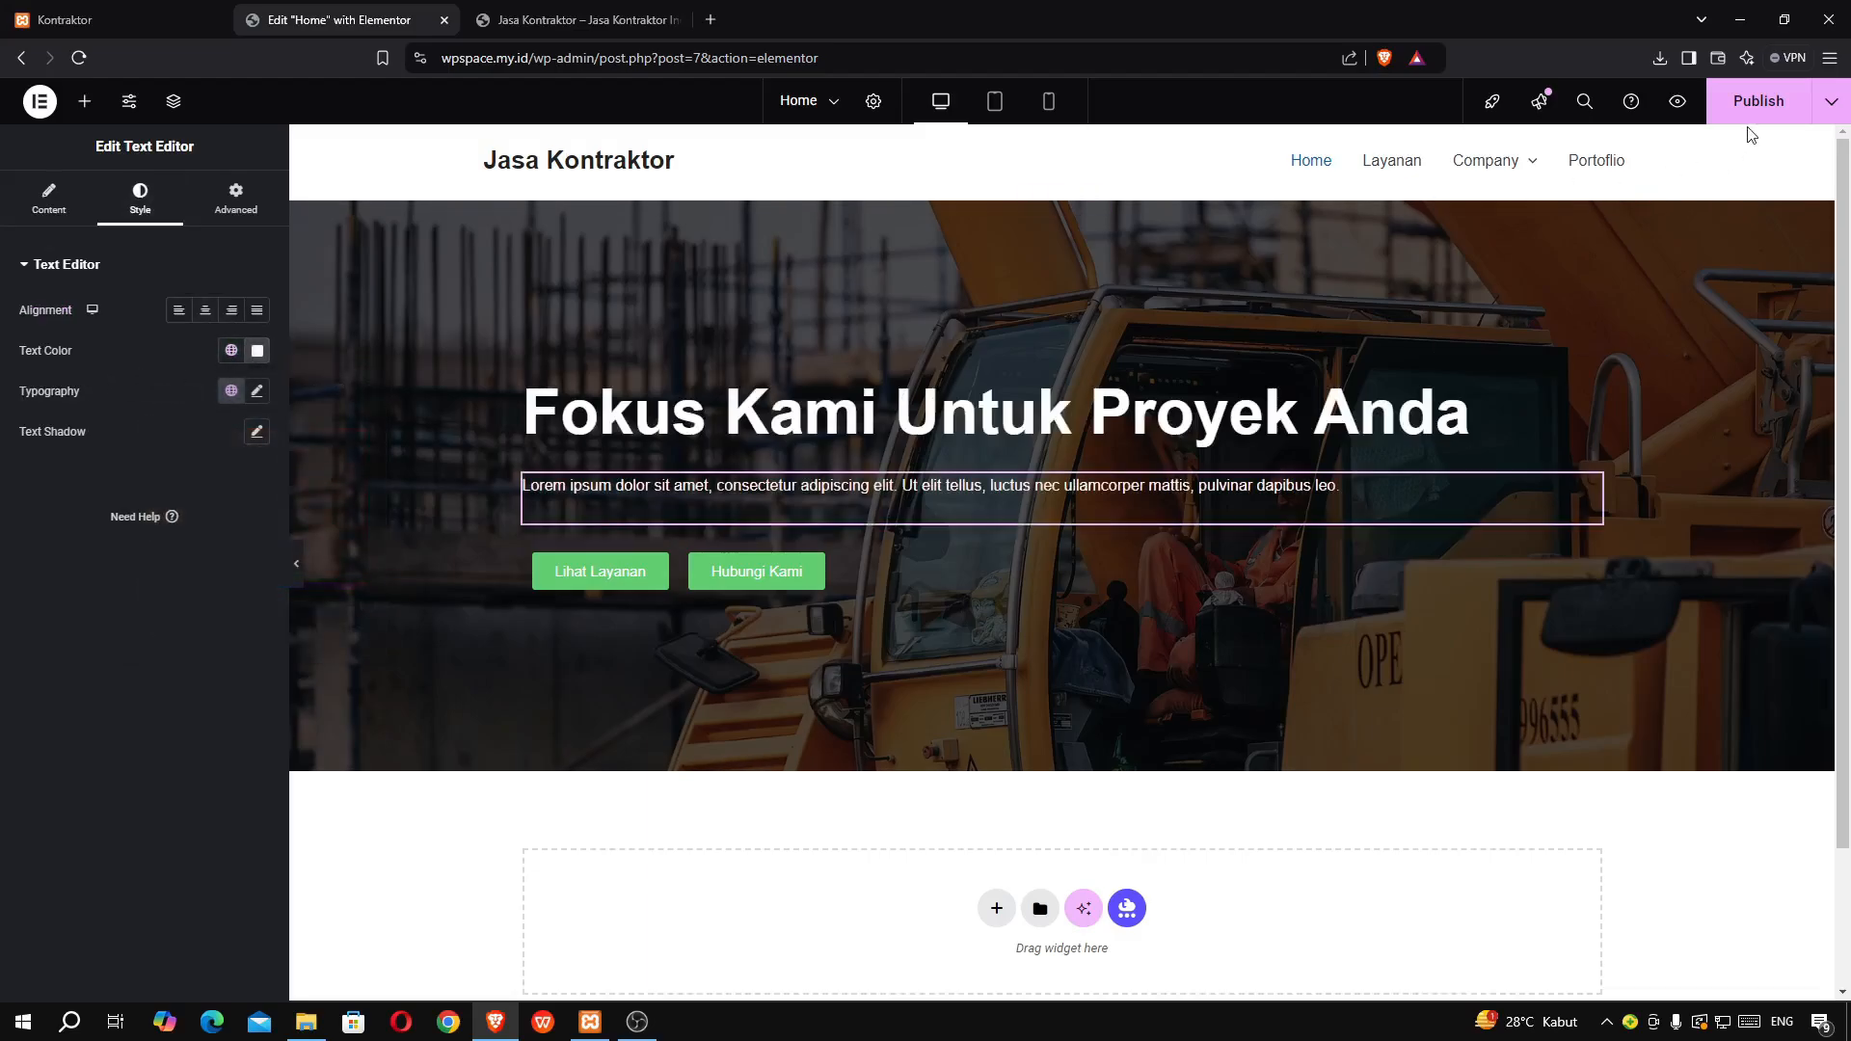
left_click(1768, 100)
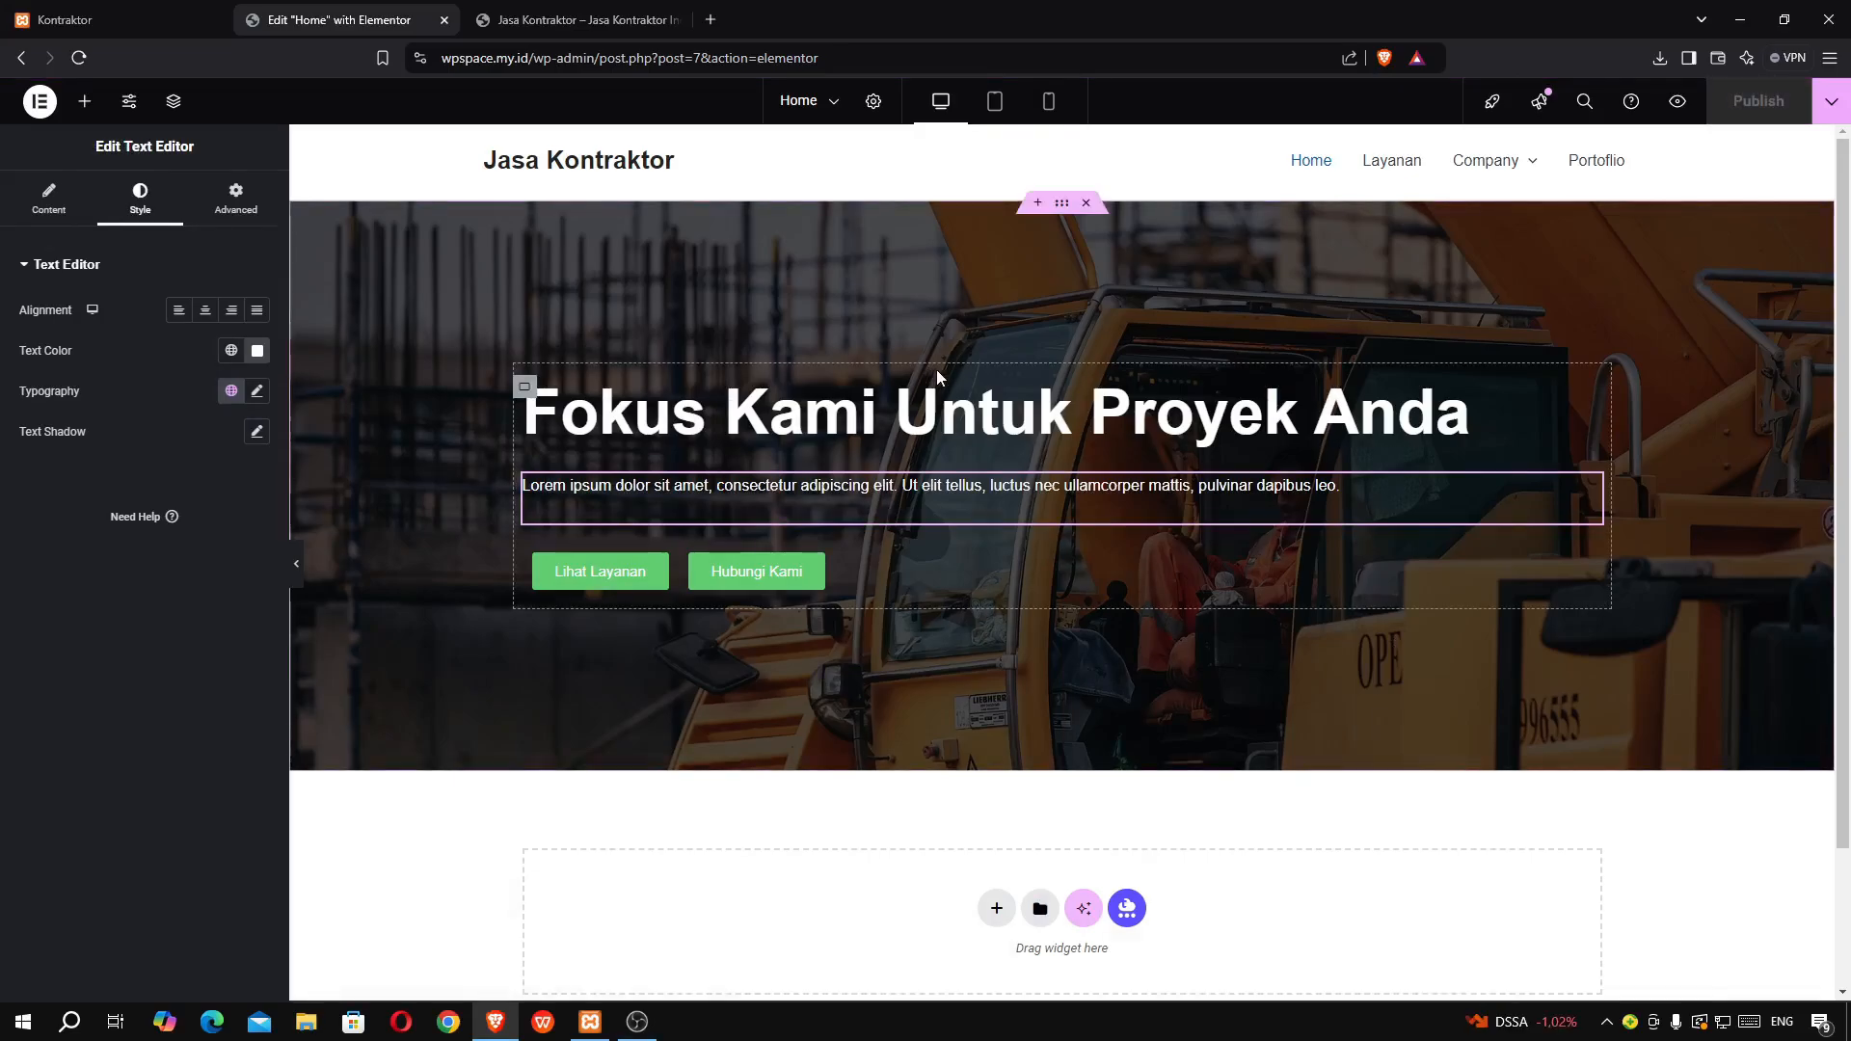
- Inspect the "Lihat Layanan" button on the example Kontraktor page and copy its background color code #FBA500
left_click(118, 13)
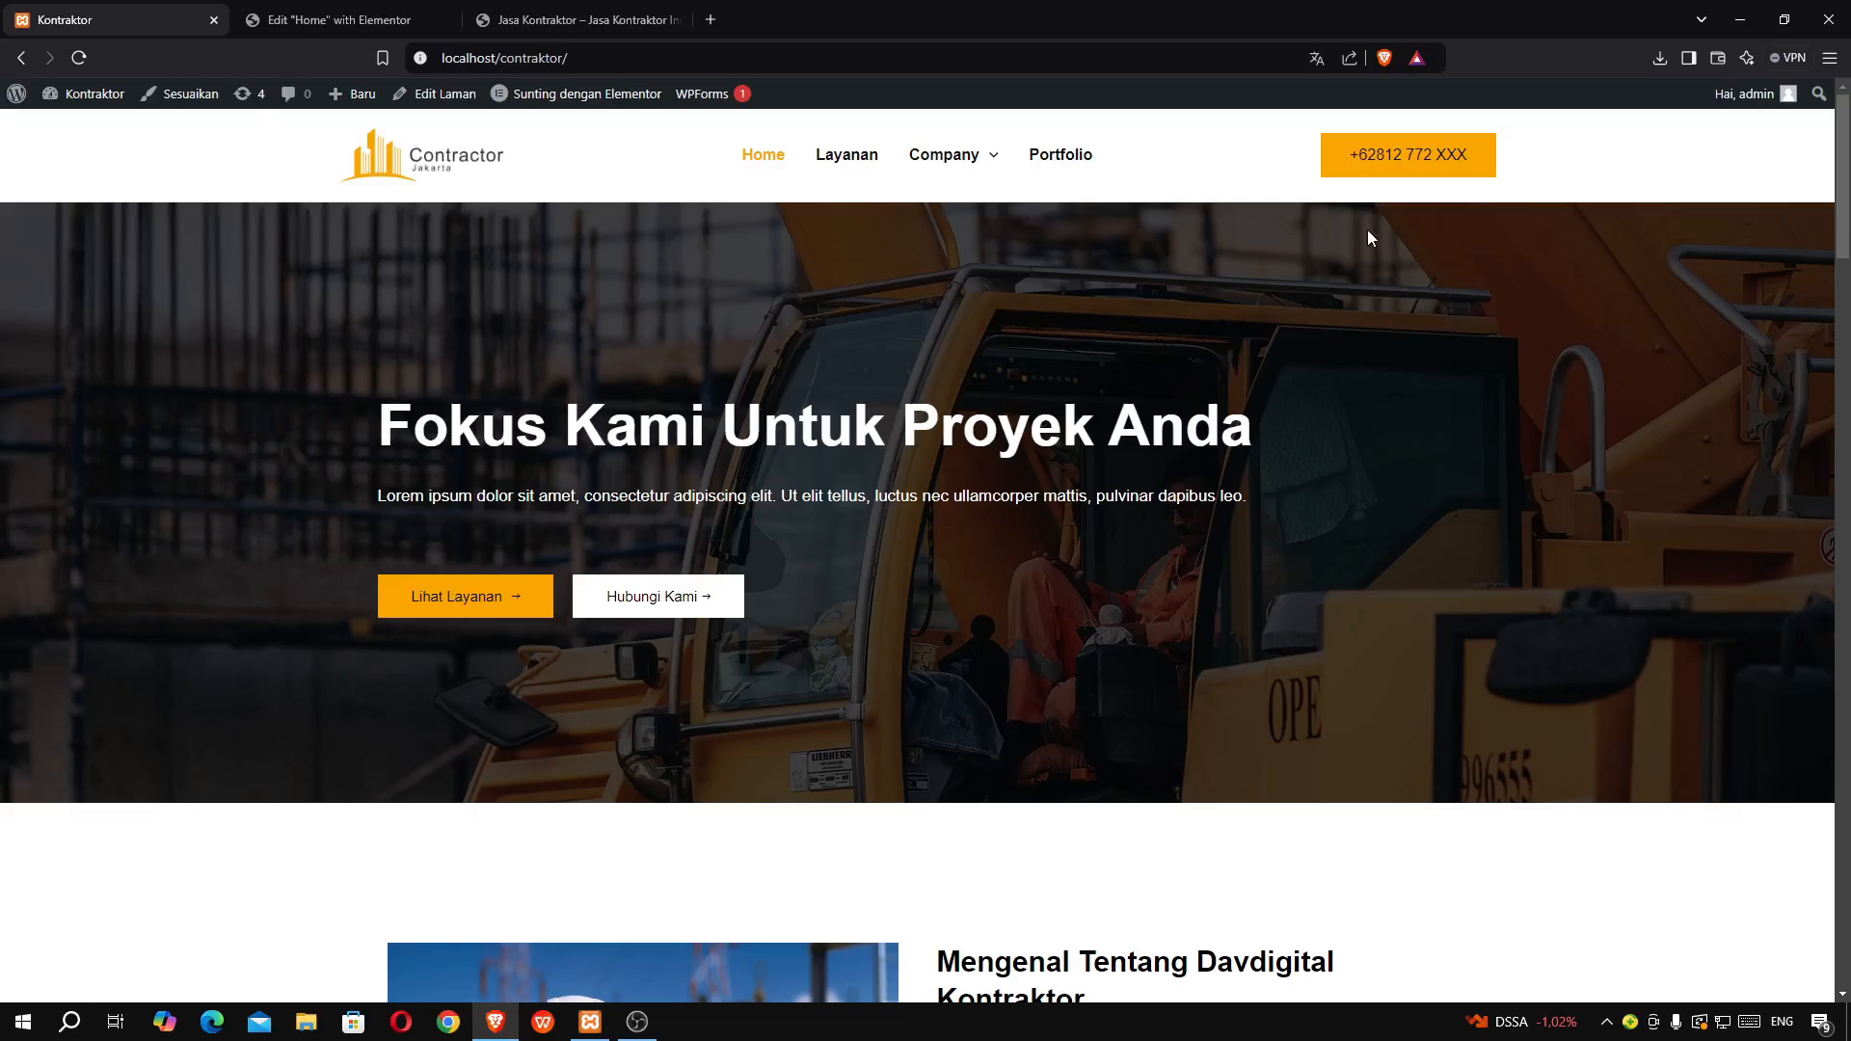
right_click(520, 602)
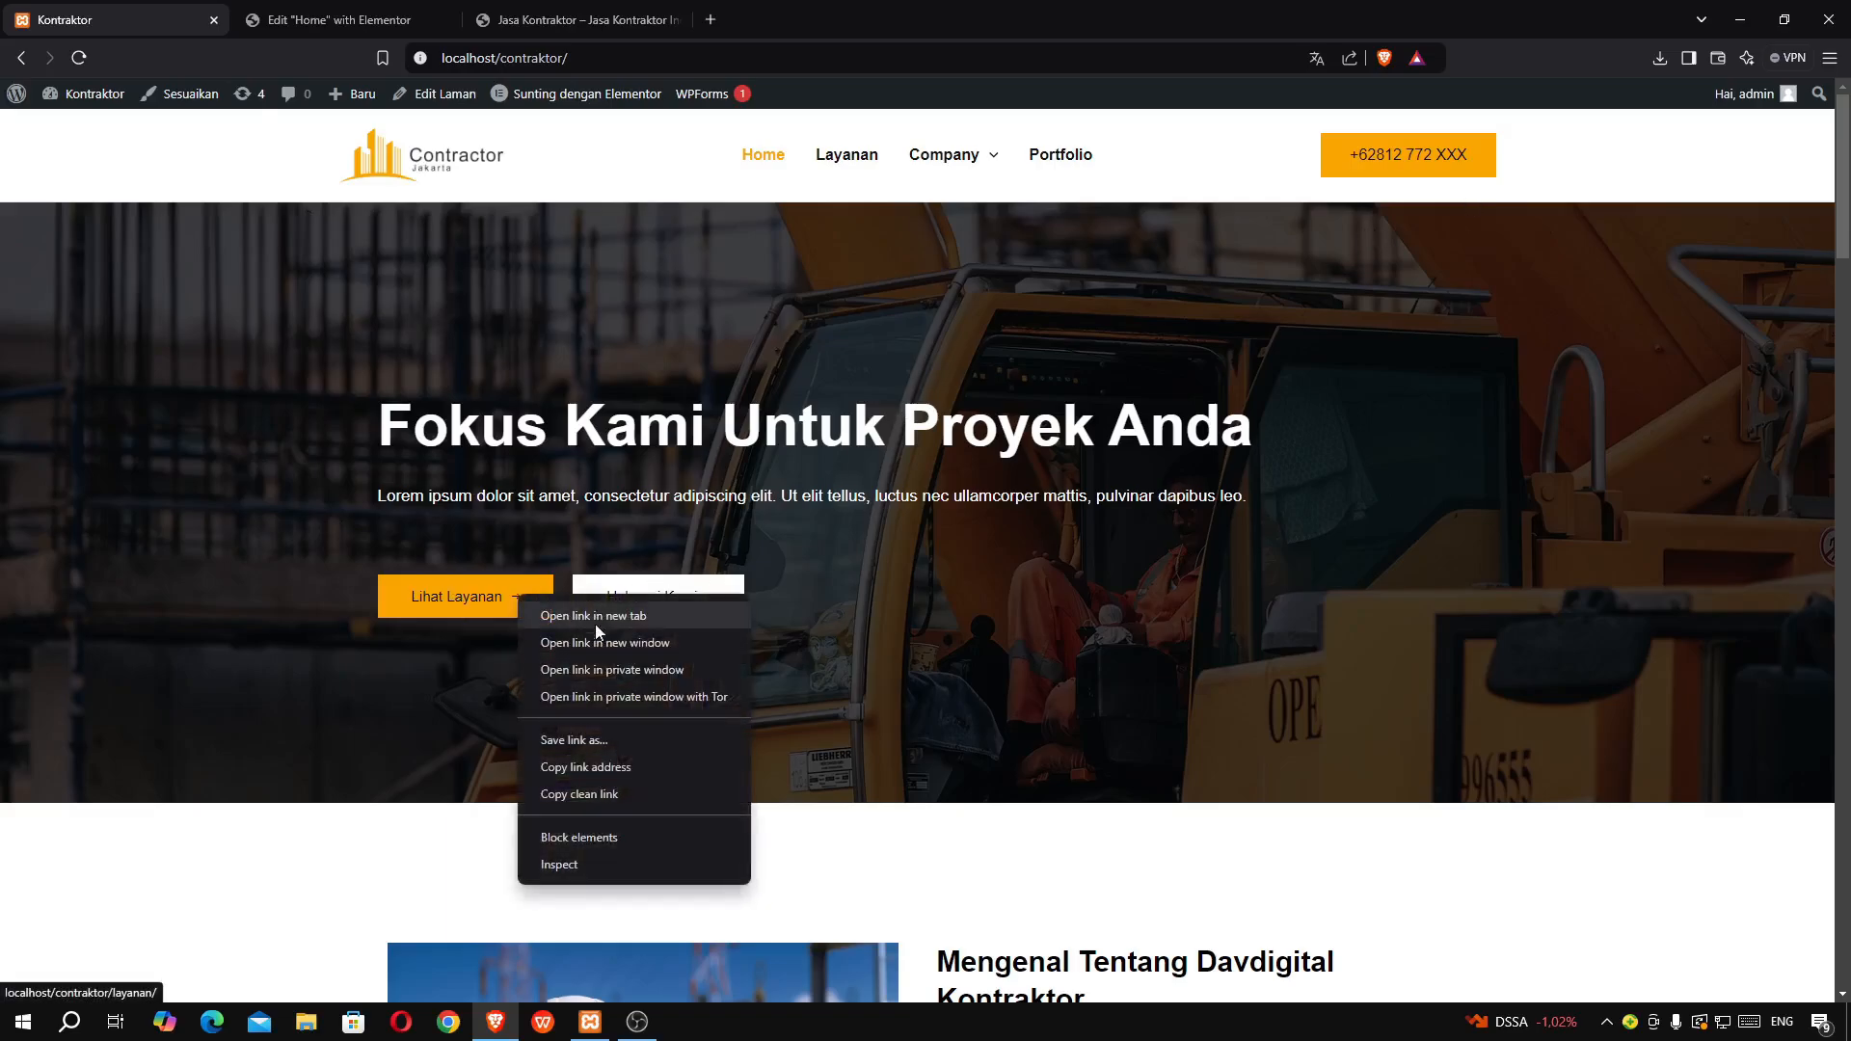
left_click(594, 865)
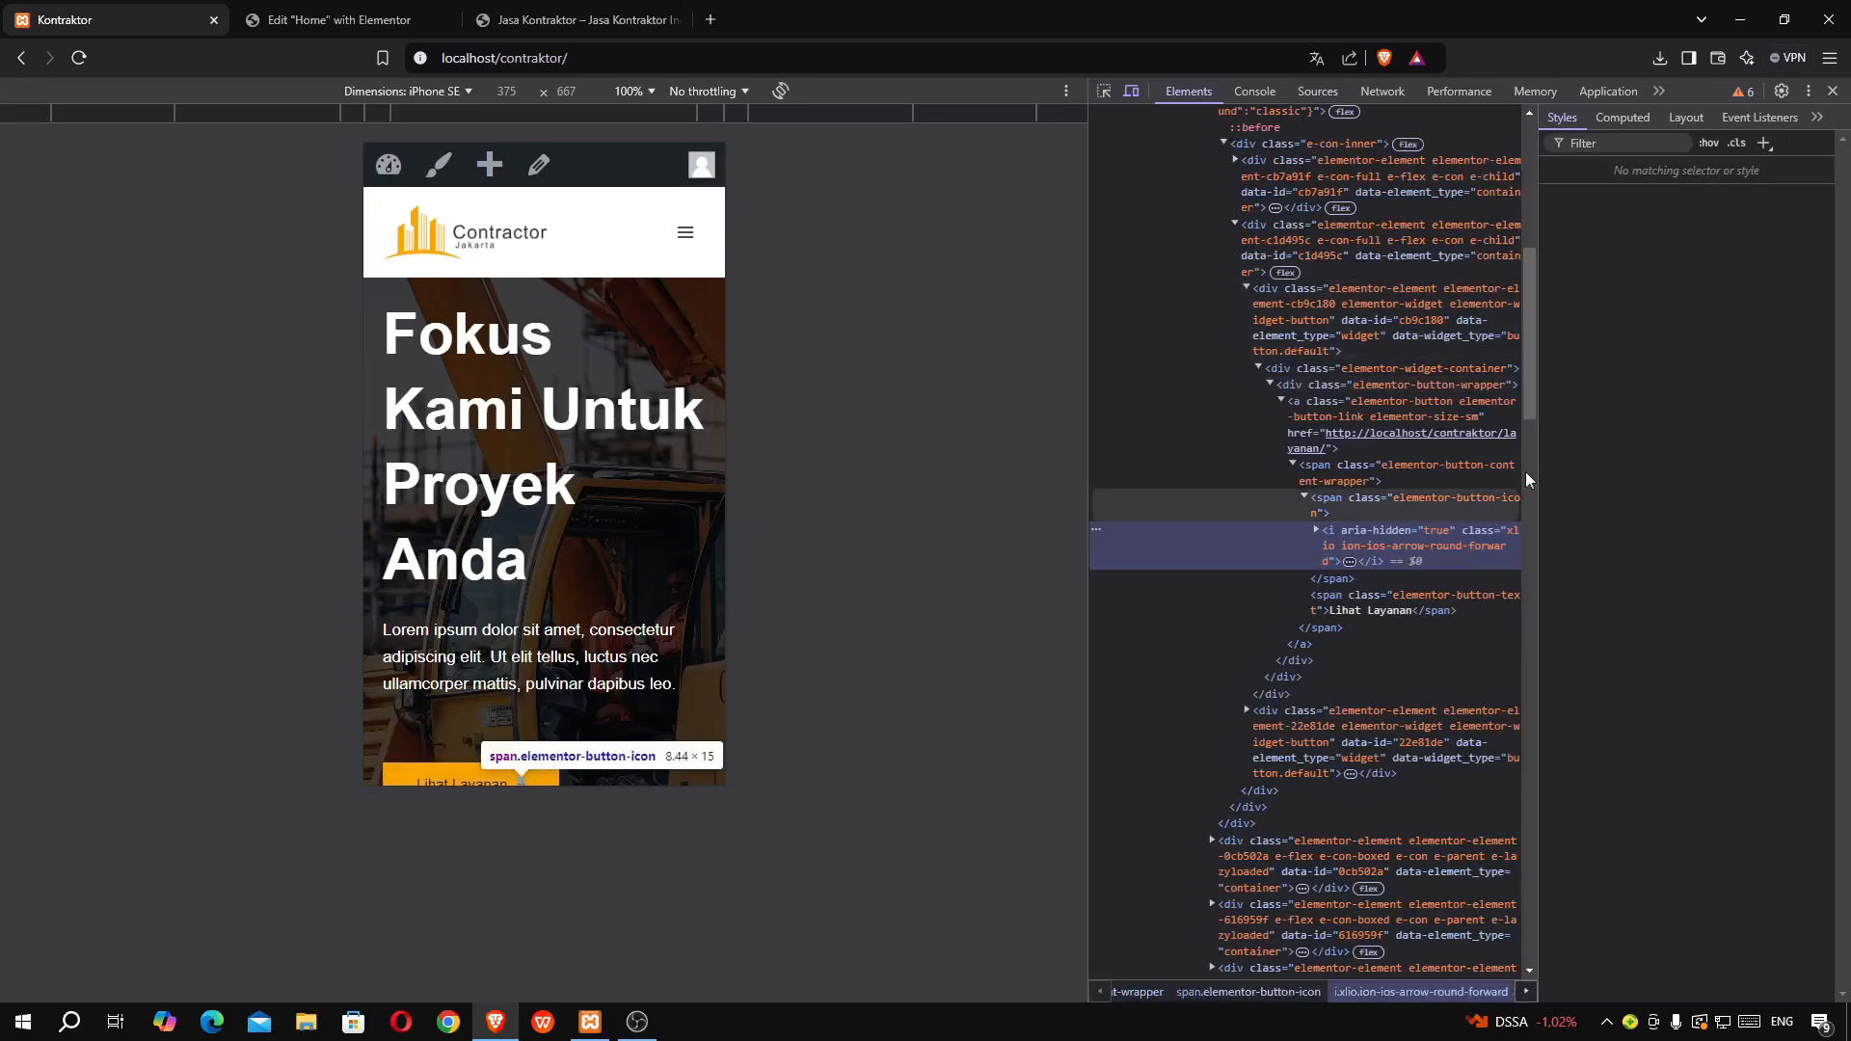
scroll(508, 611, "down", 2)
right_click(520, 593)
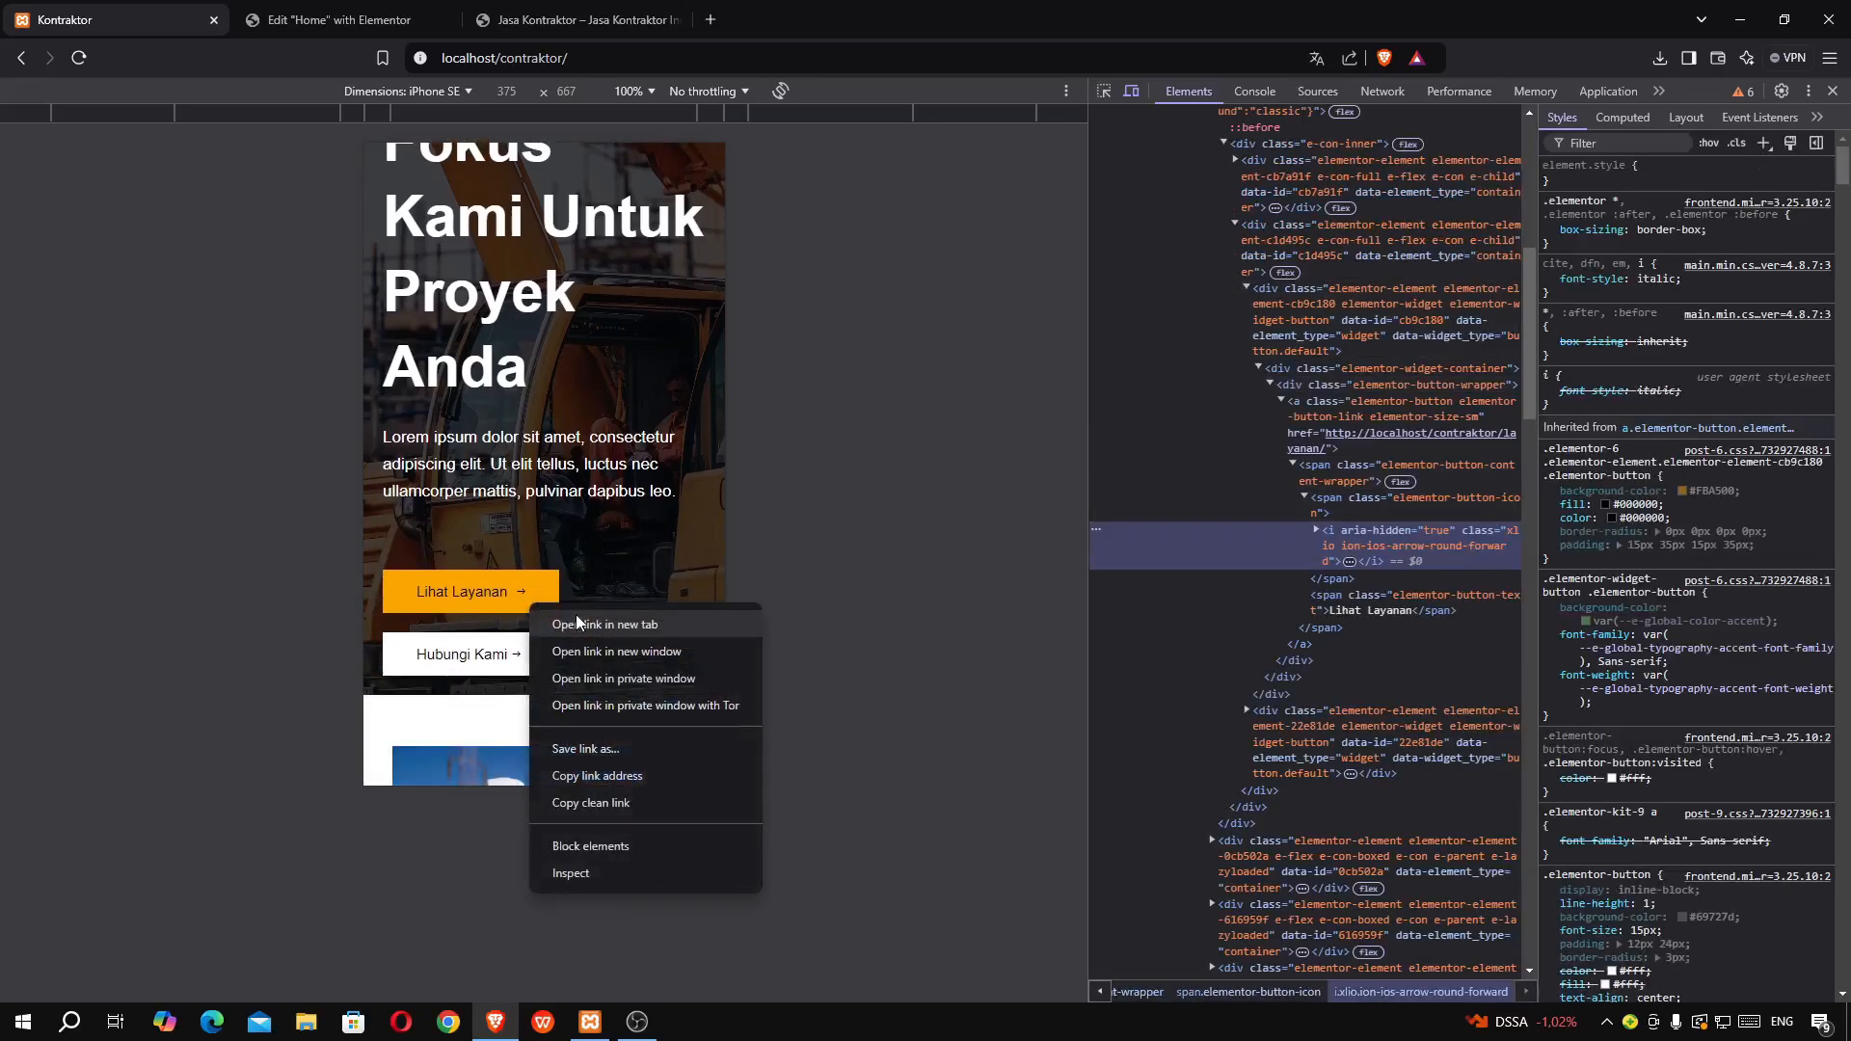
left_click(582, 872)
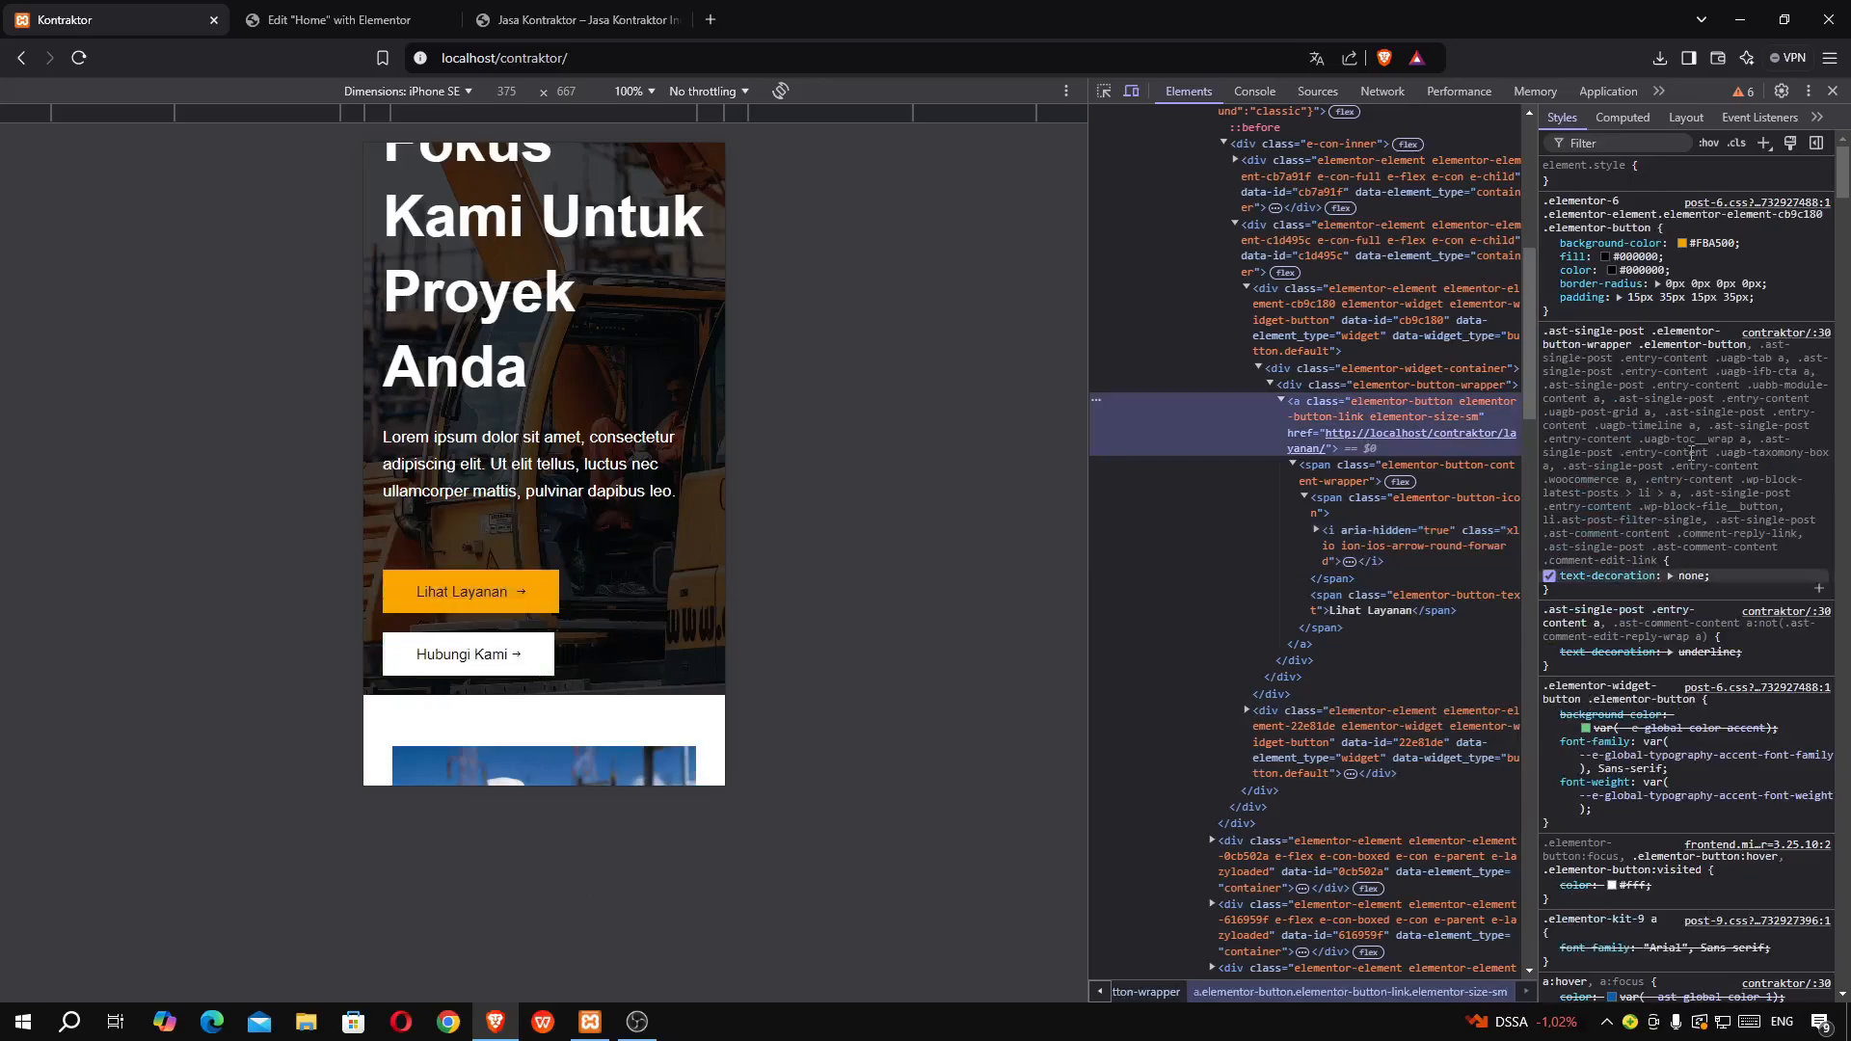
left_click(1699, 244)
right_click(1699, 249)
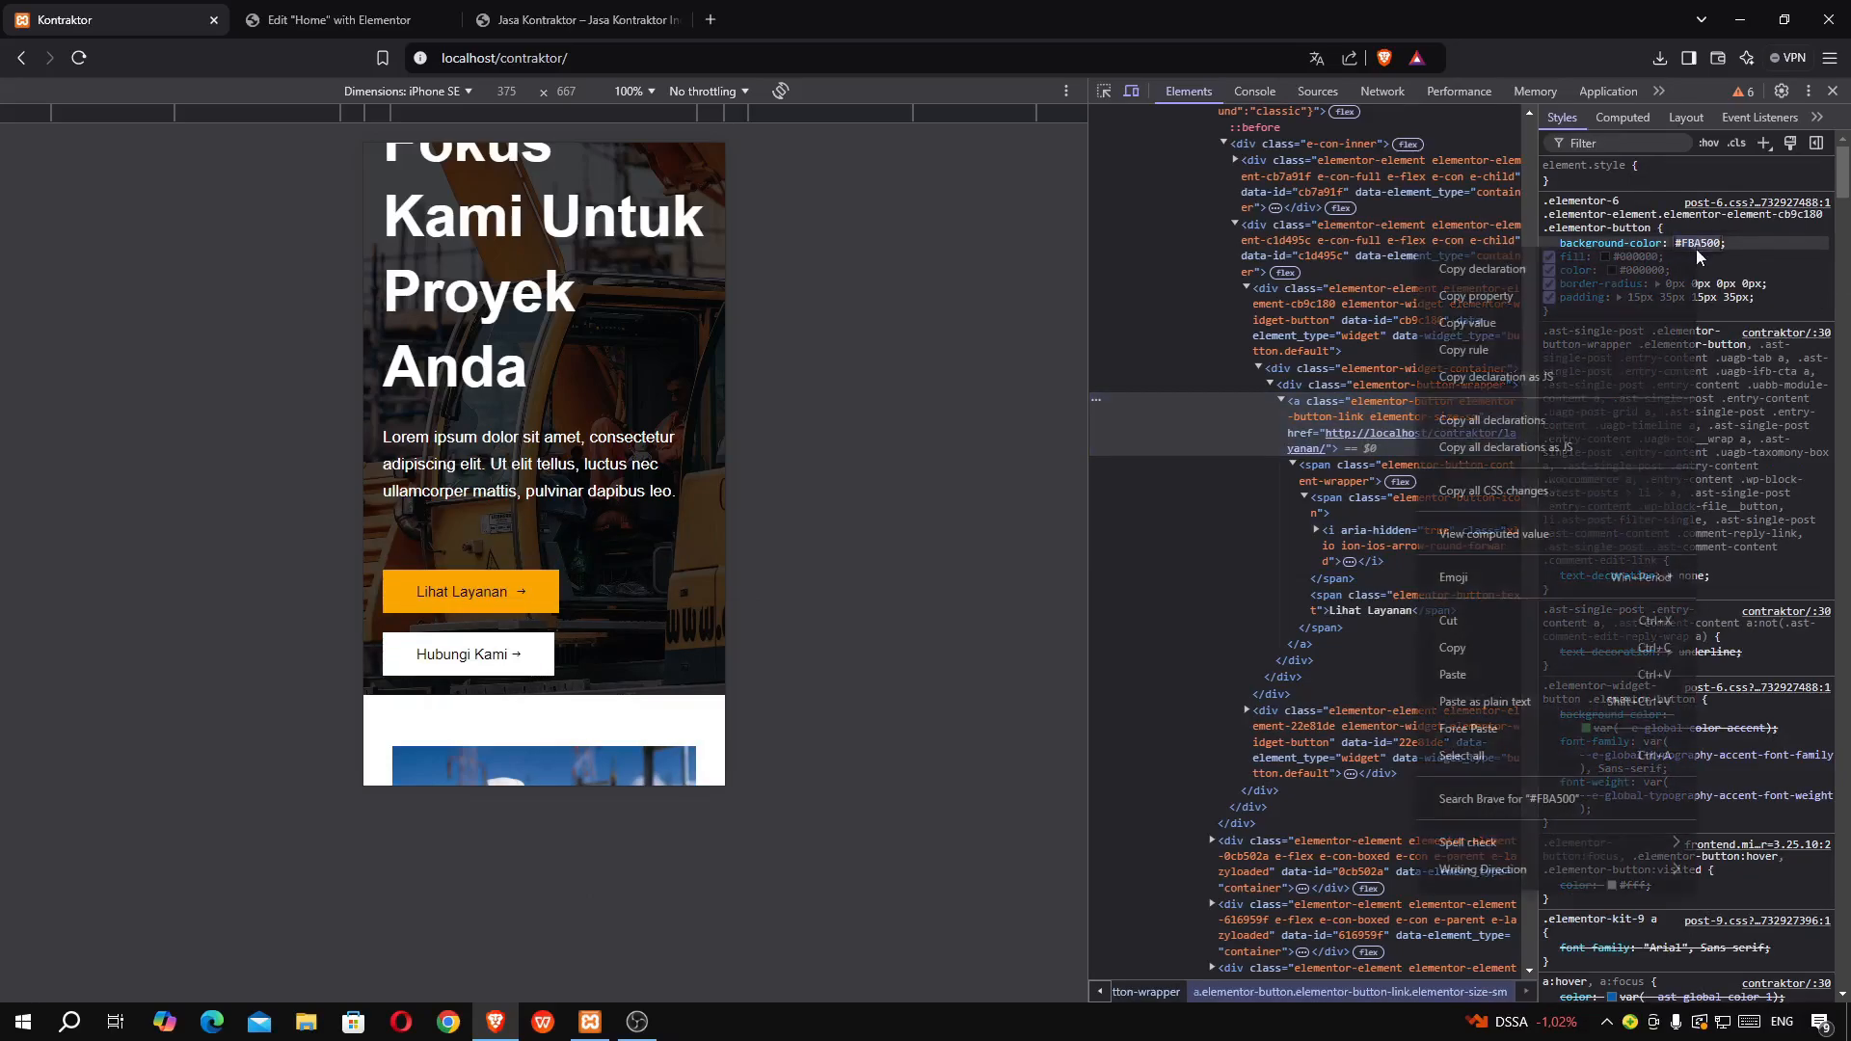
left_click(1462, 648)
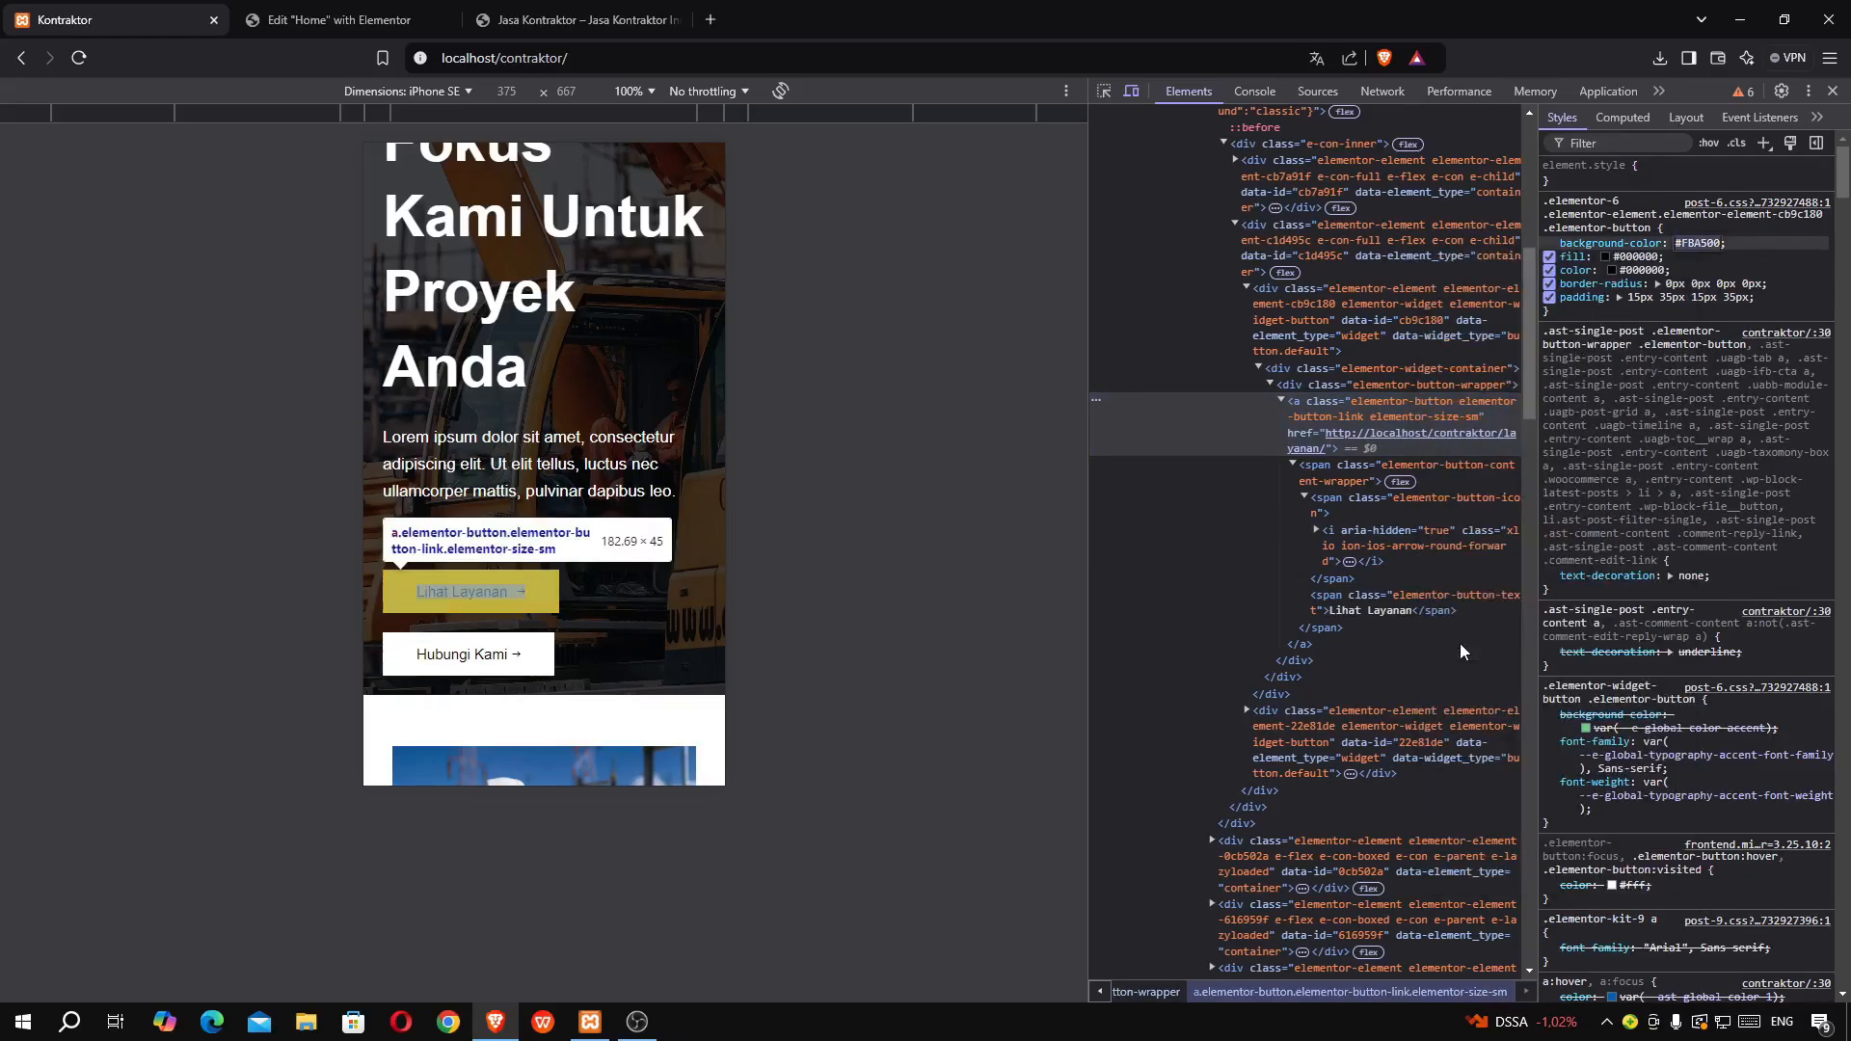
left_click(1835, 91)
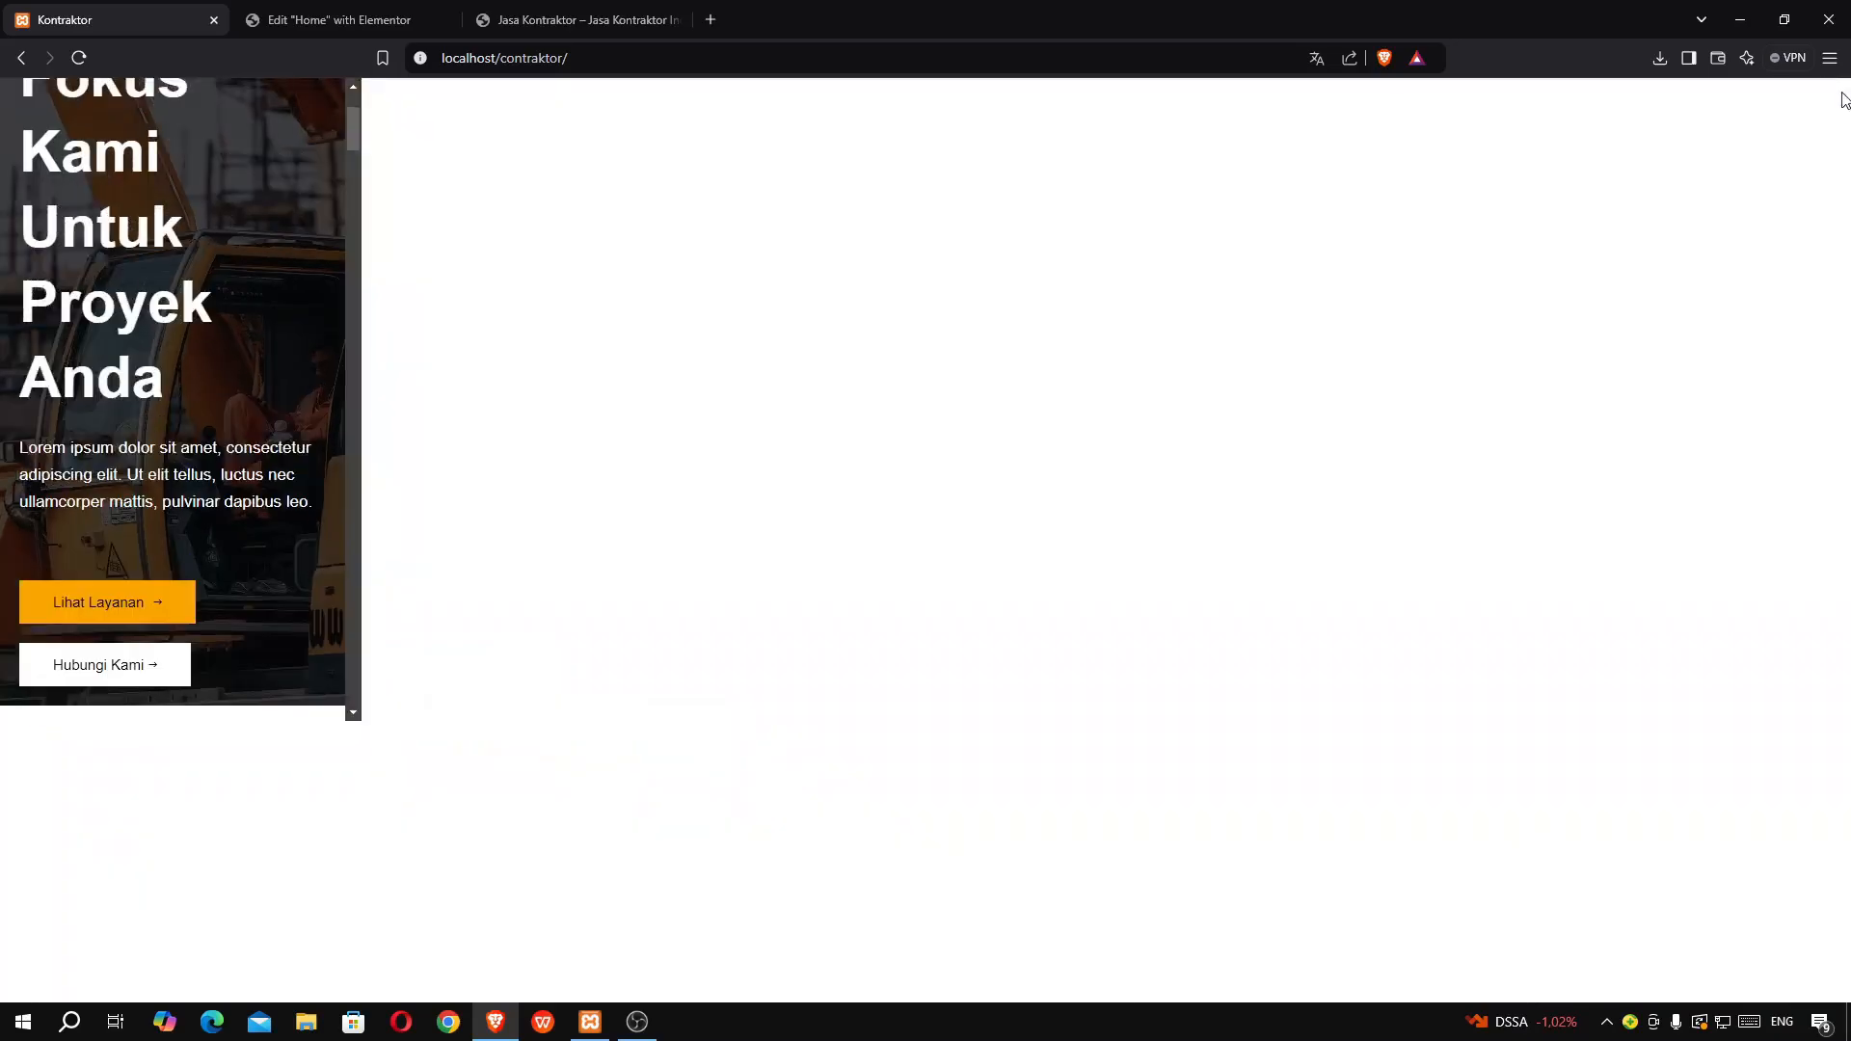
- Set the normal background color of the "Lihat Layanan" button in the Elementor page to the copied #FBA500
left_click(370, 21)
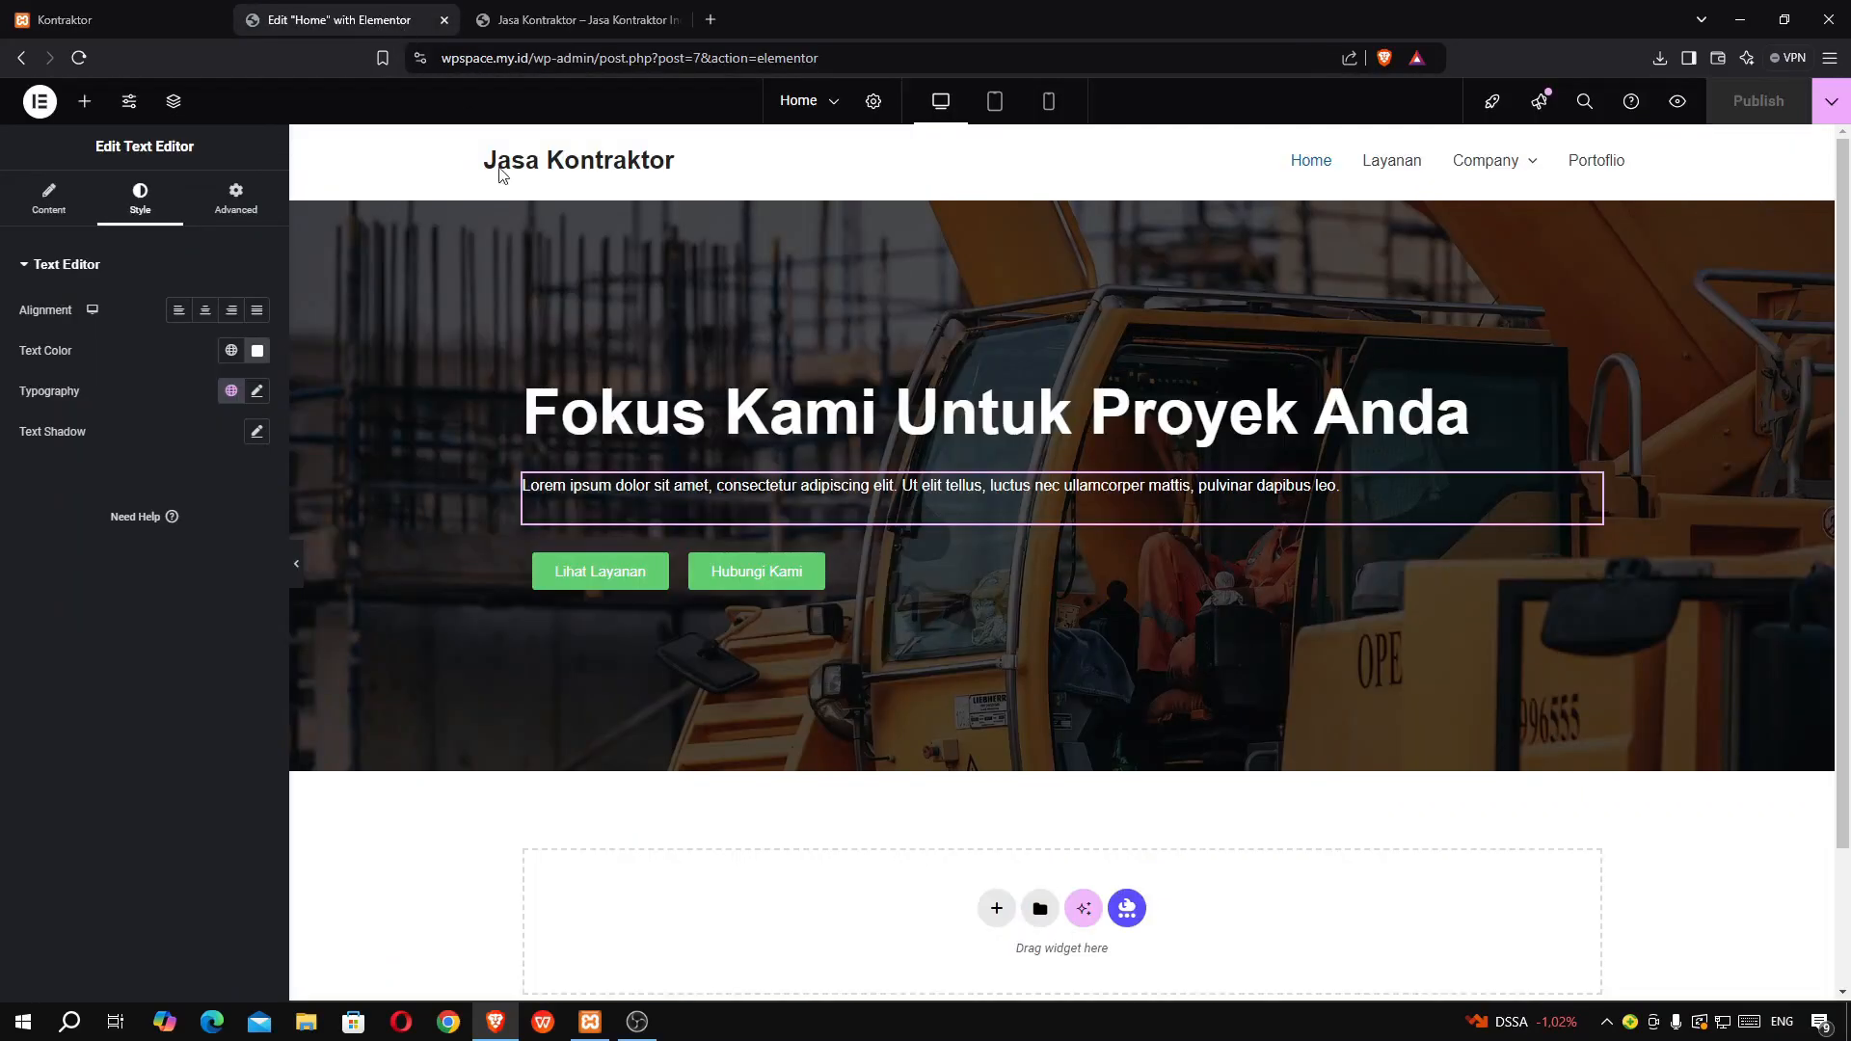
left_click(626, 573)
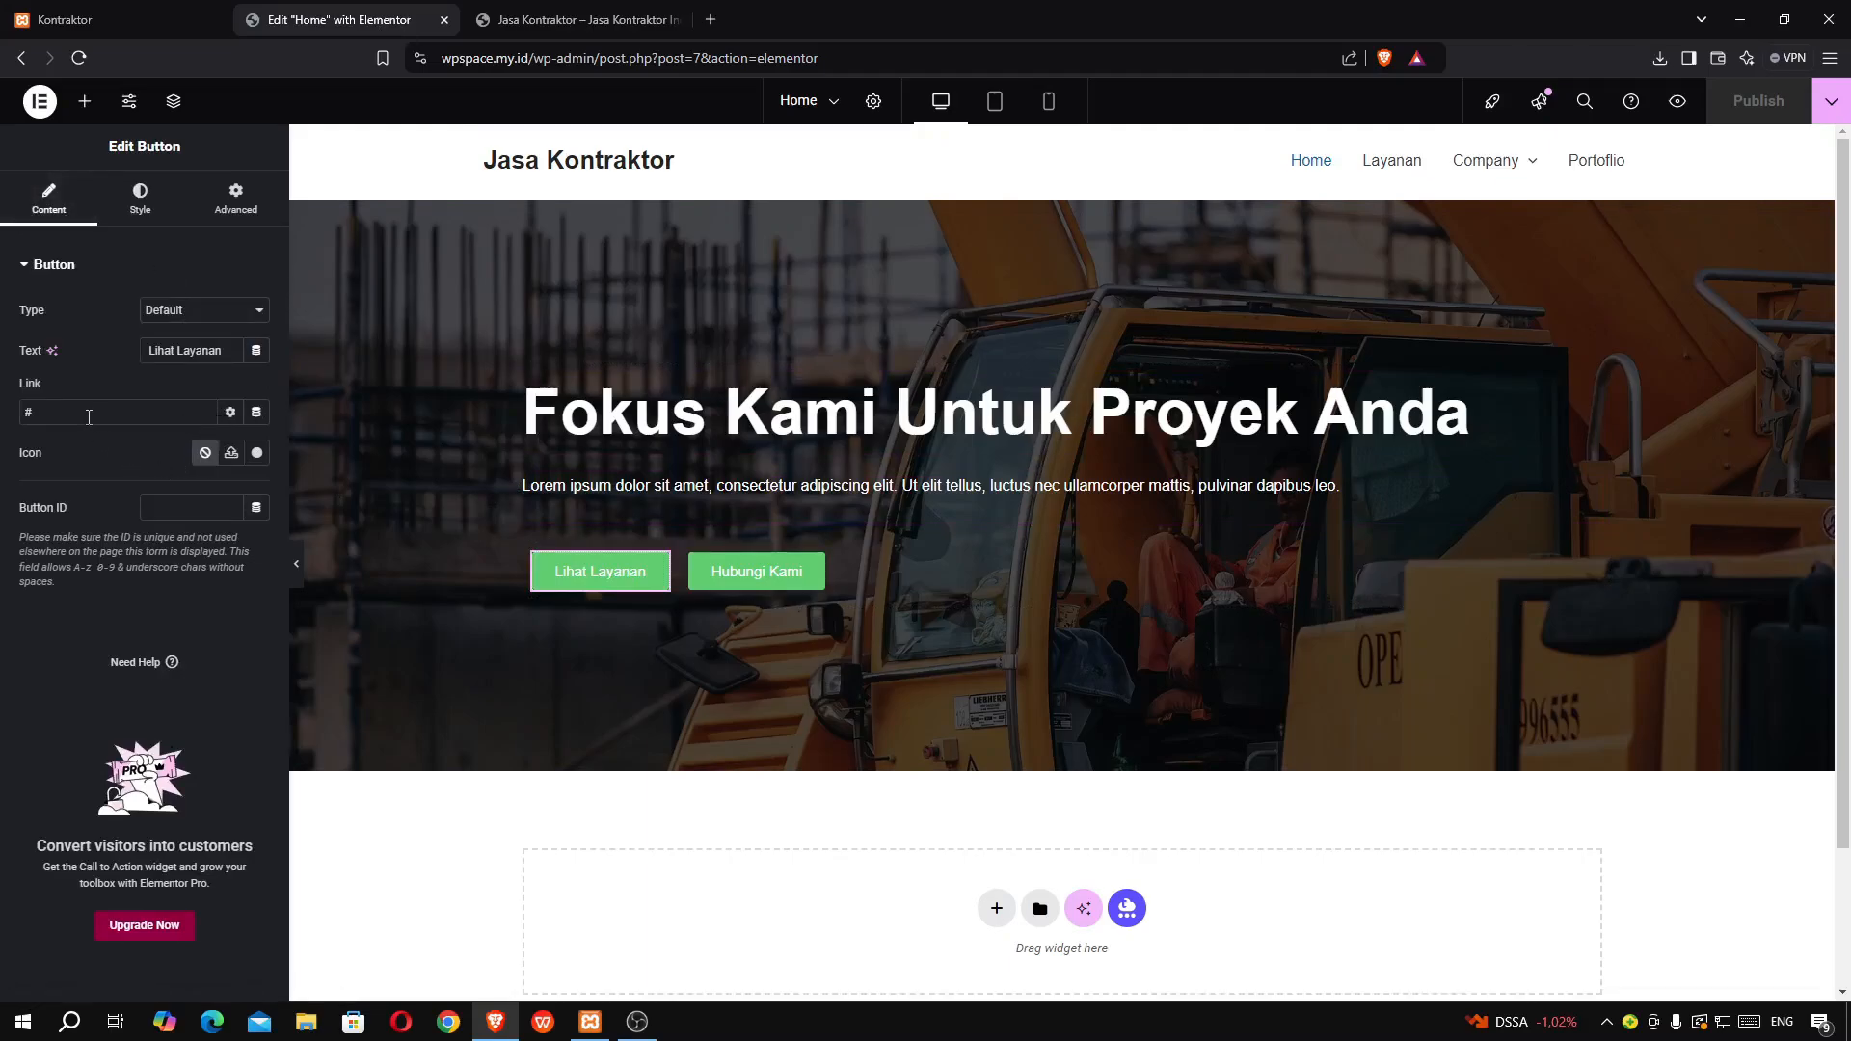
left_click(155, 193)
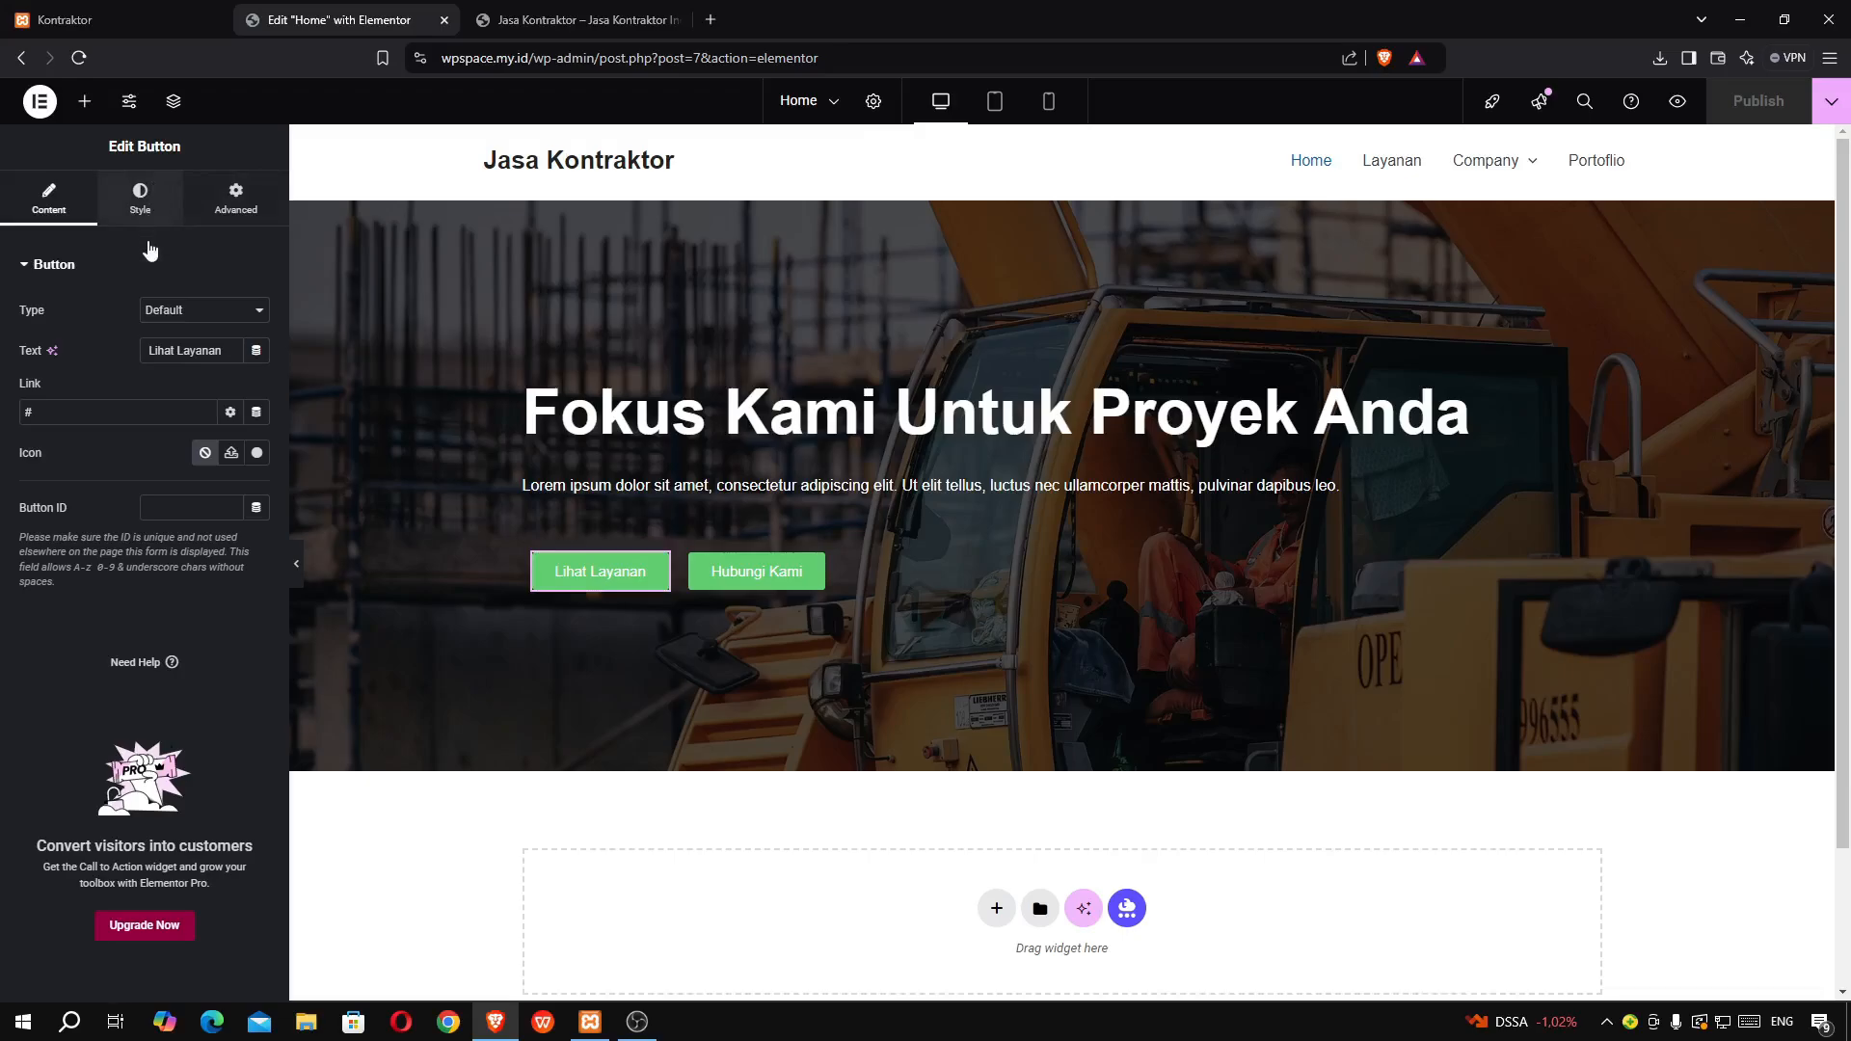
left_click(257, 557)
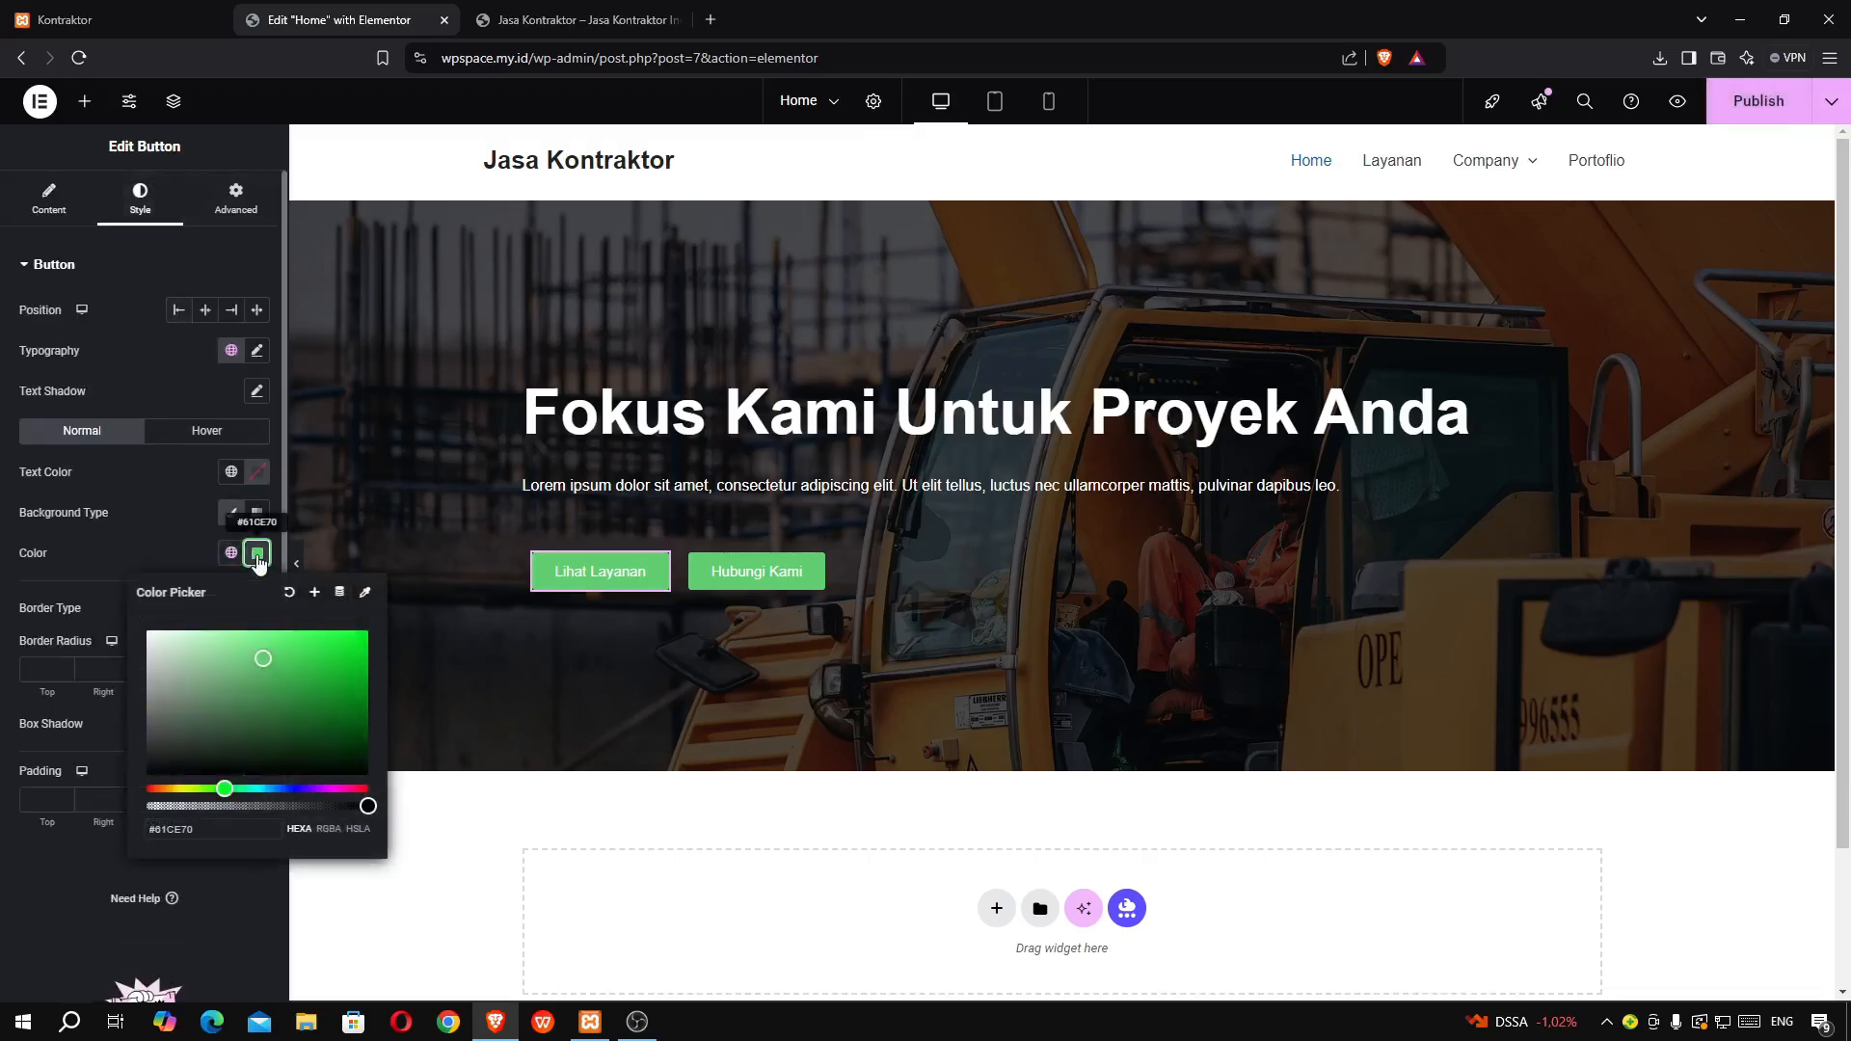
left_click(211, 829)
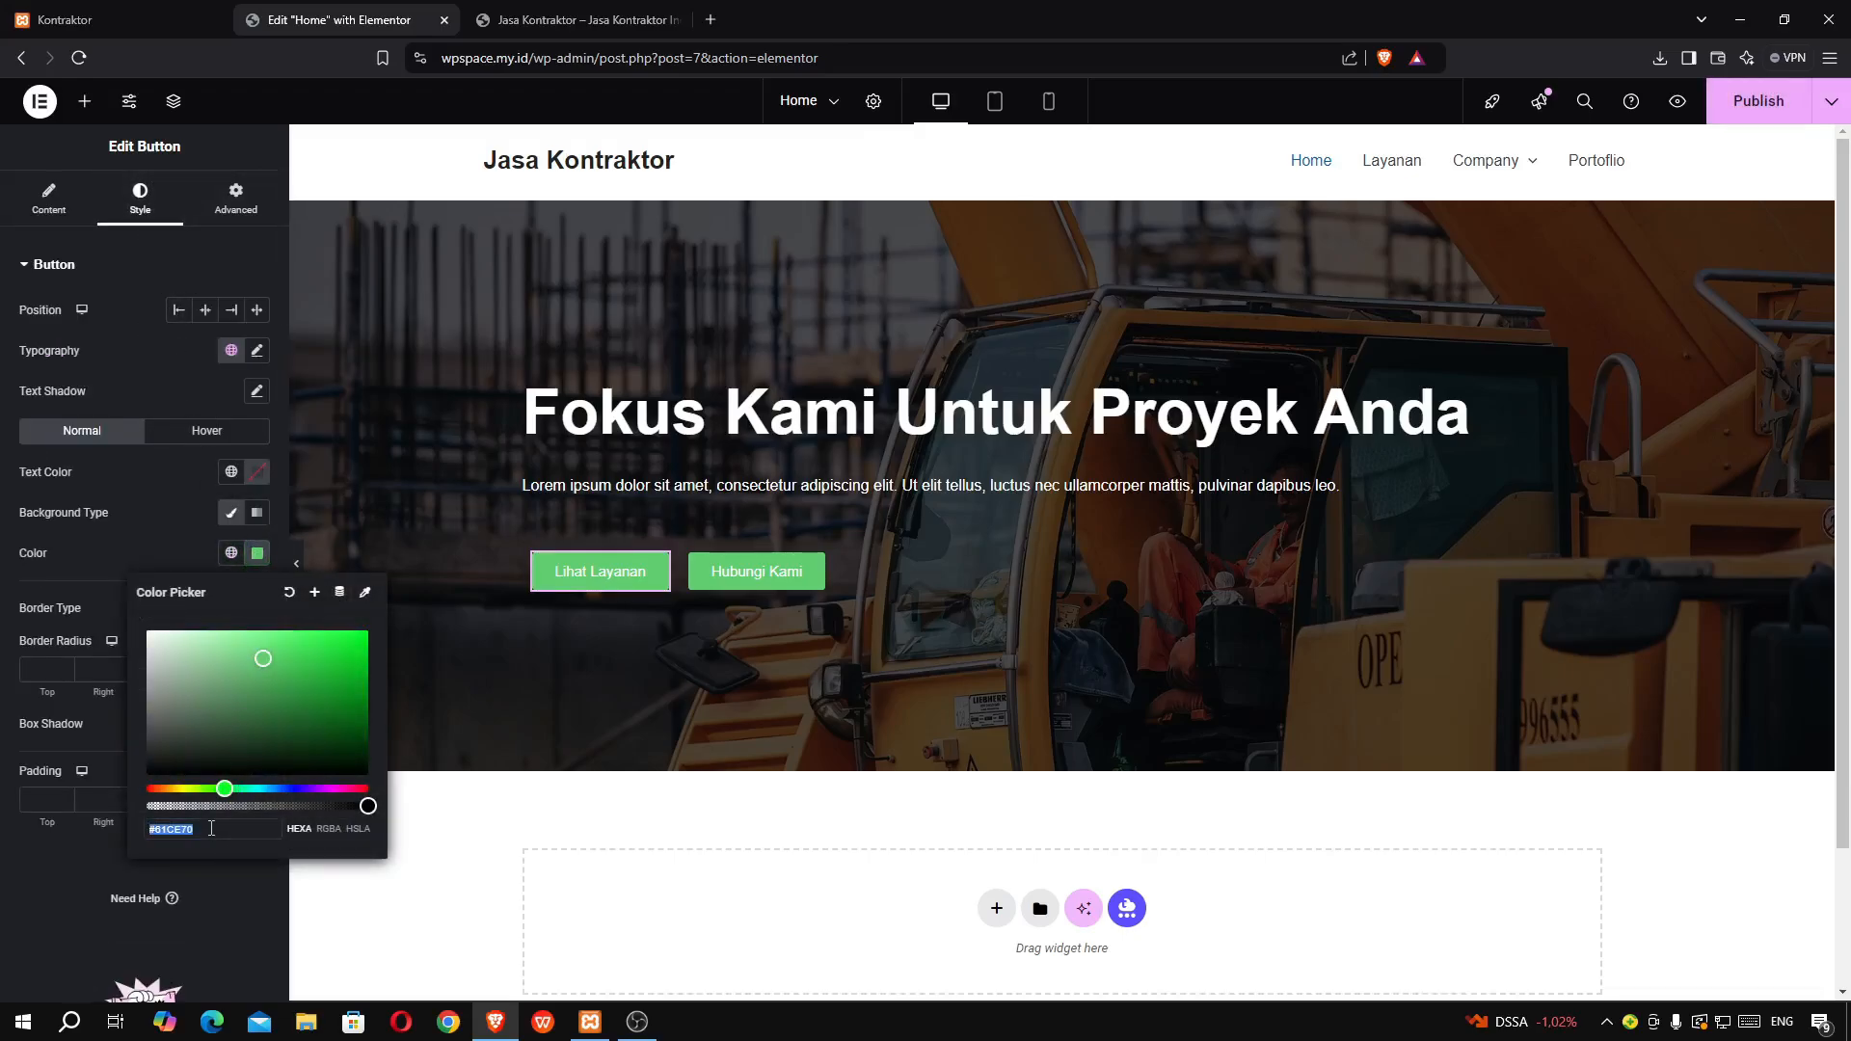
key("ctrl+v")
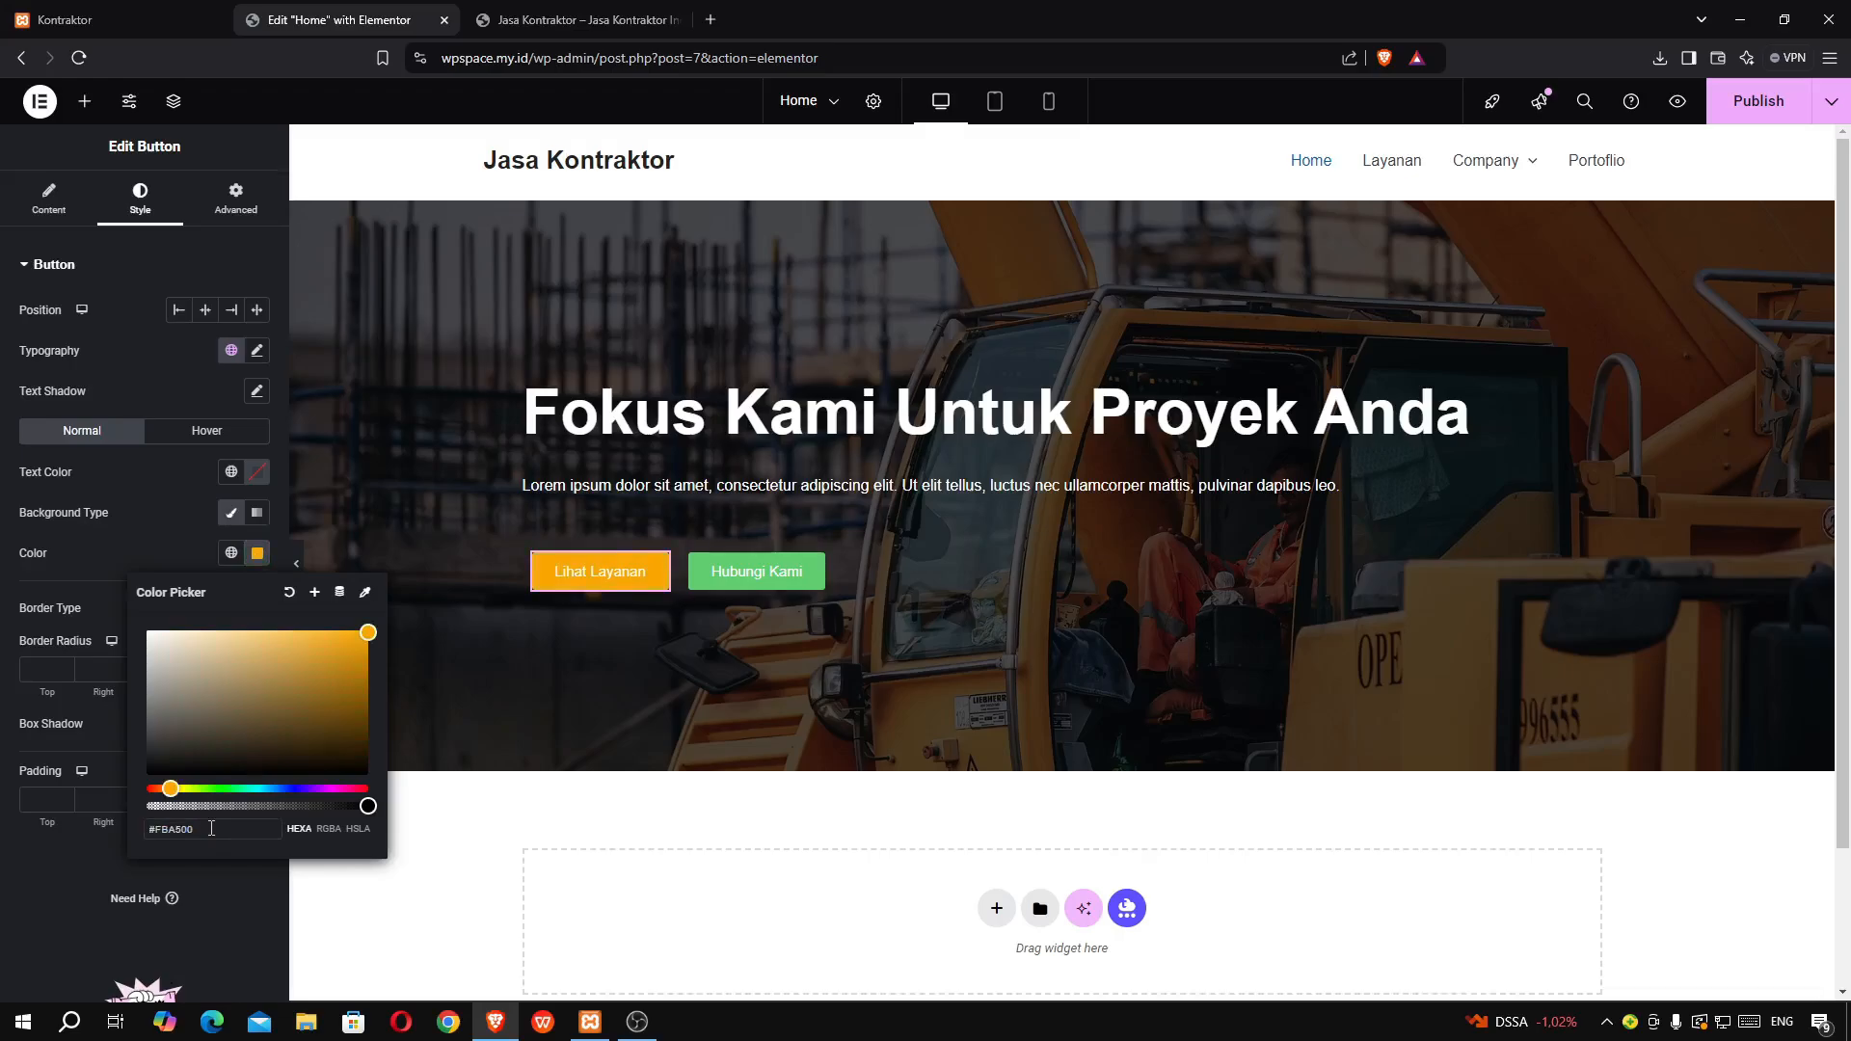
left_click(141, 546)
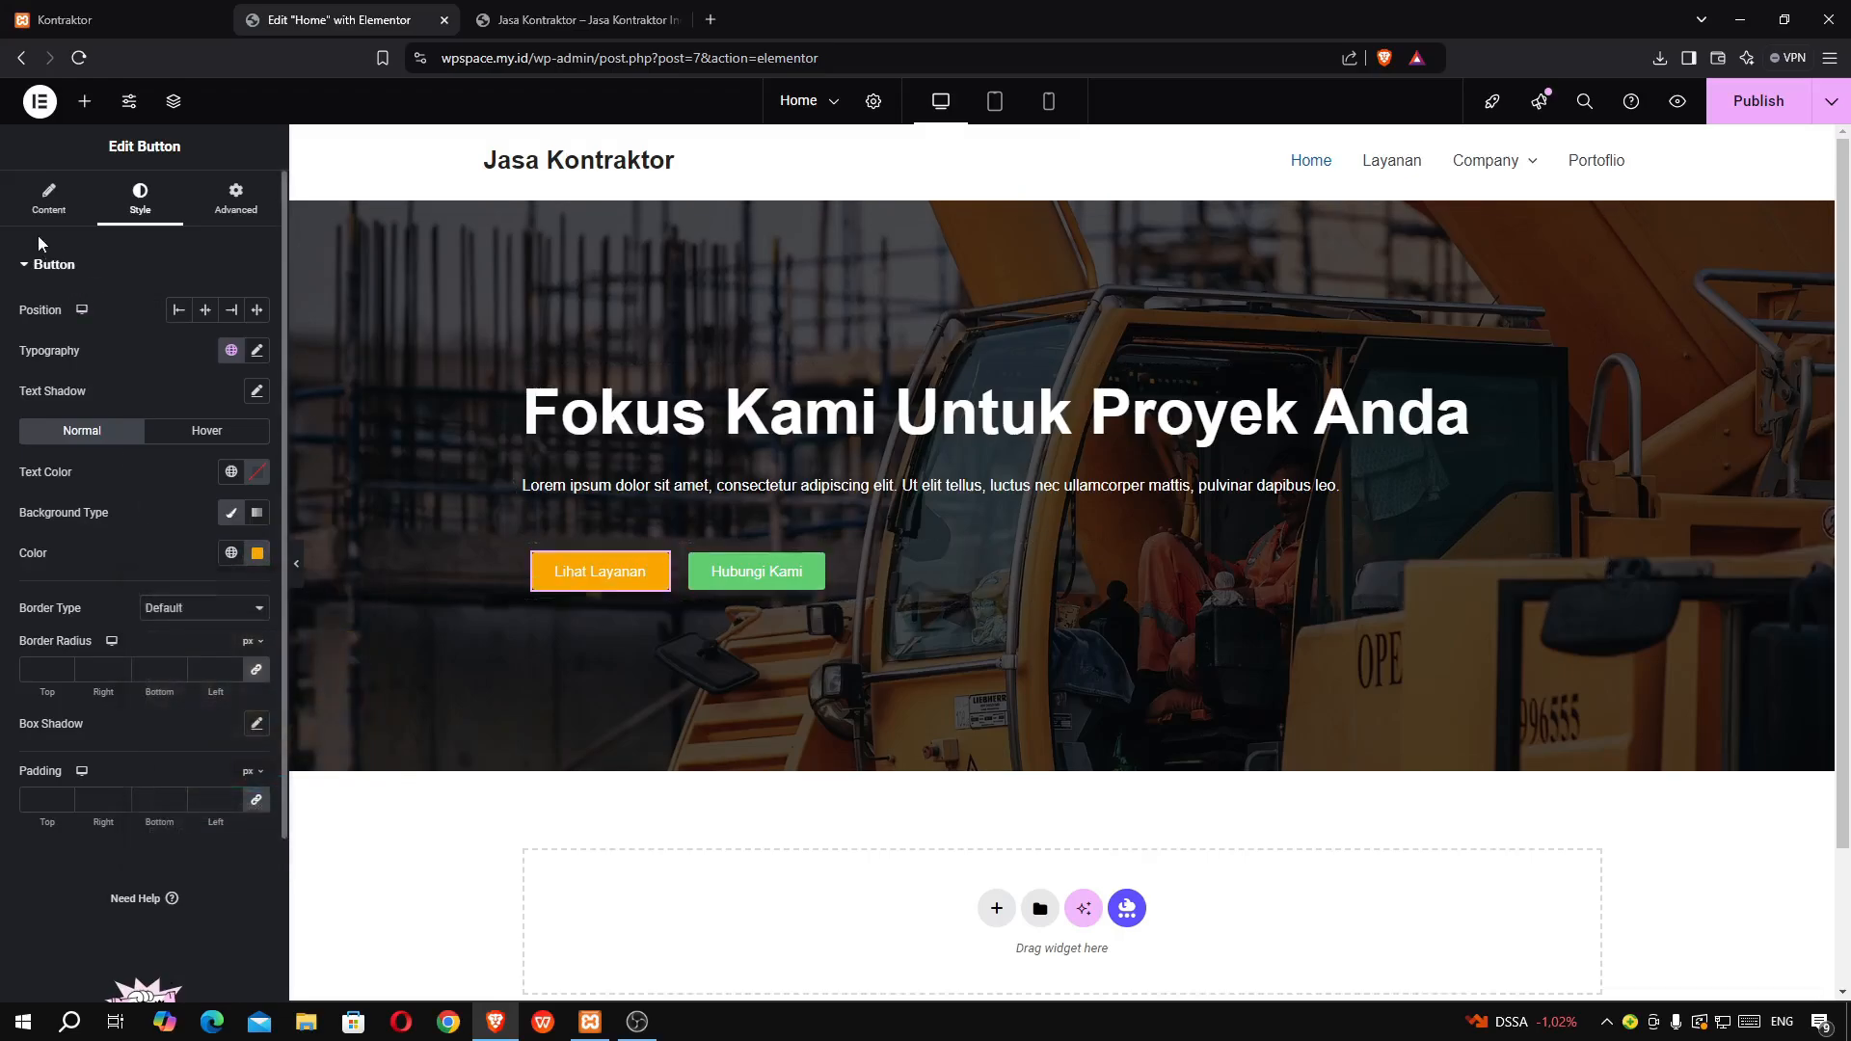
- Search the icon library for "row" for the "Lihat Layanan" button, comparing the arrow icon on the example Kontraktor page
left_click(47, 200)
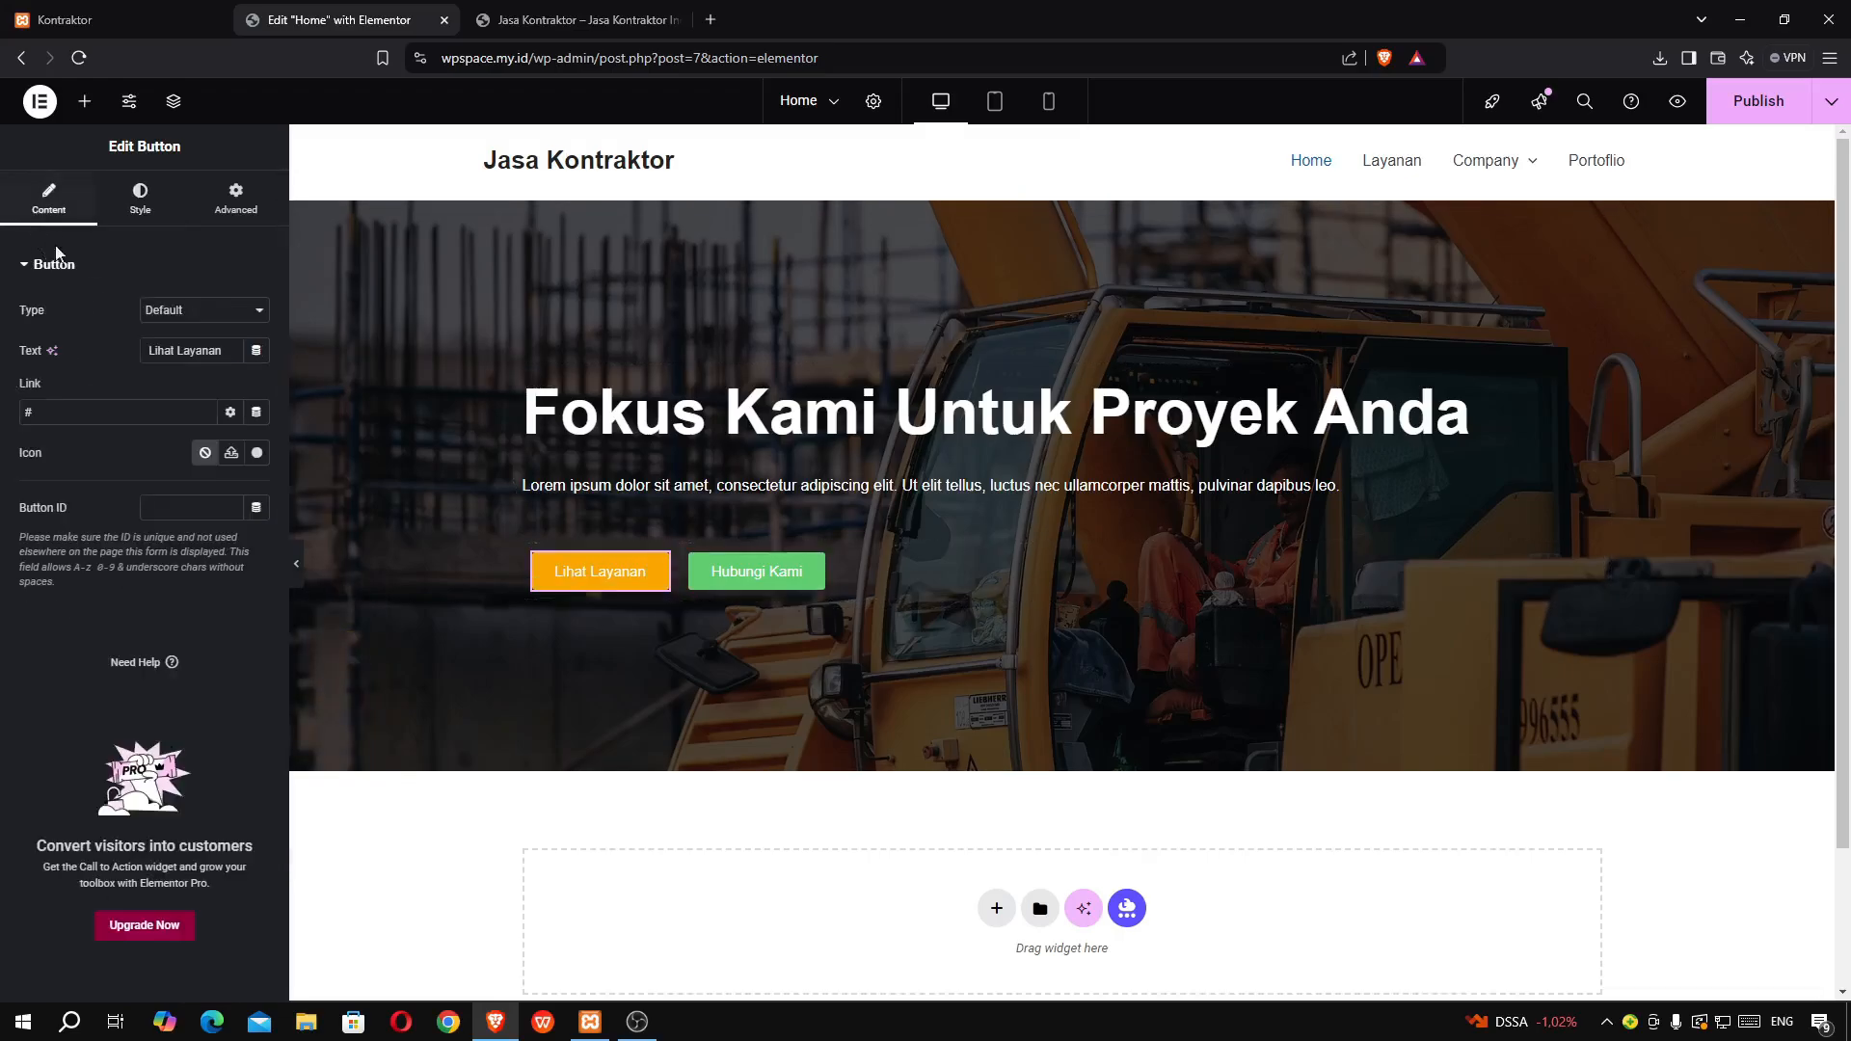
left_click(259, 454)
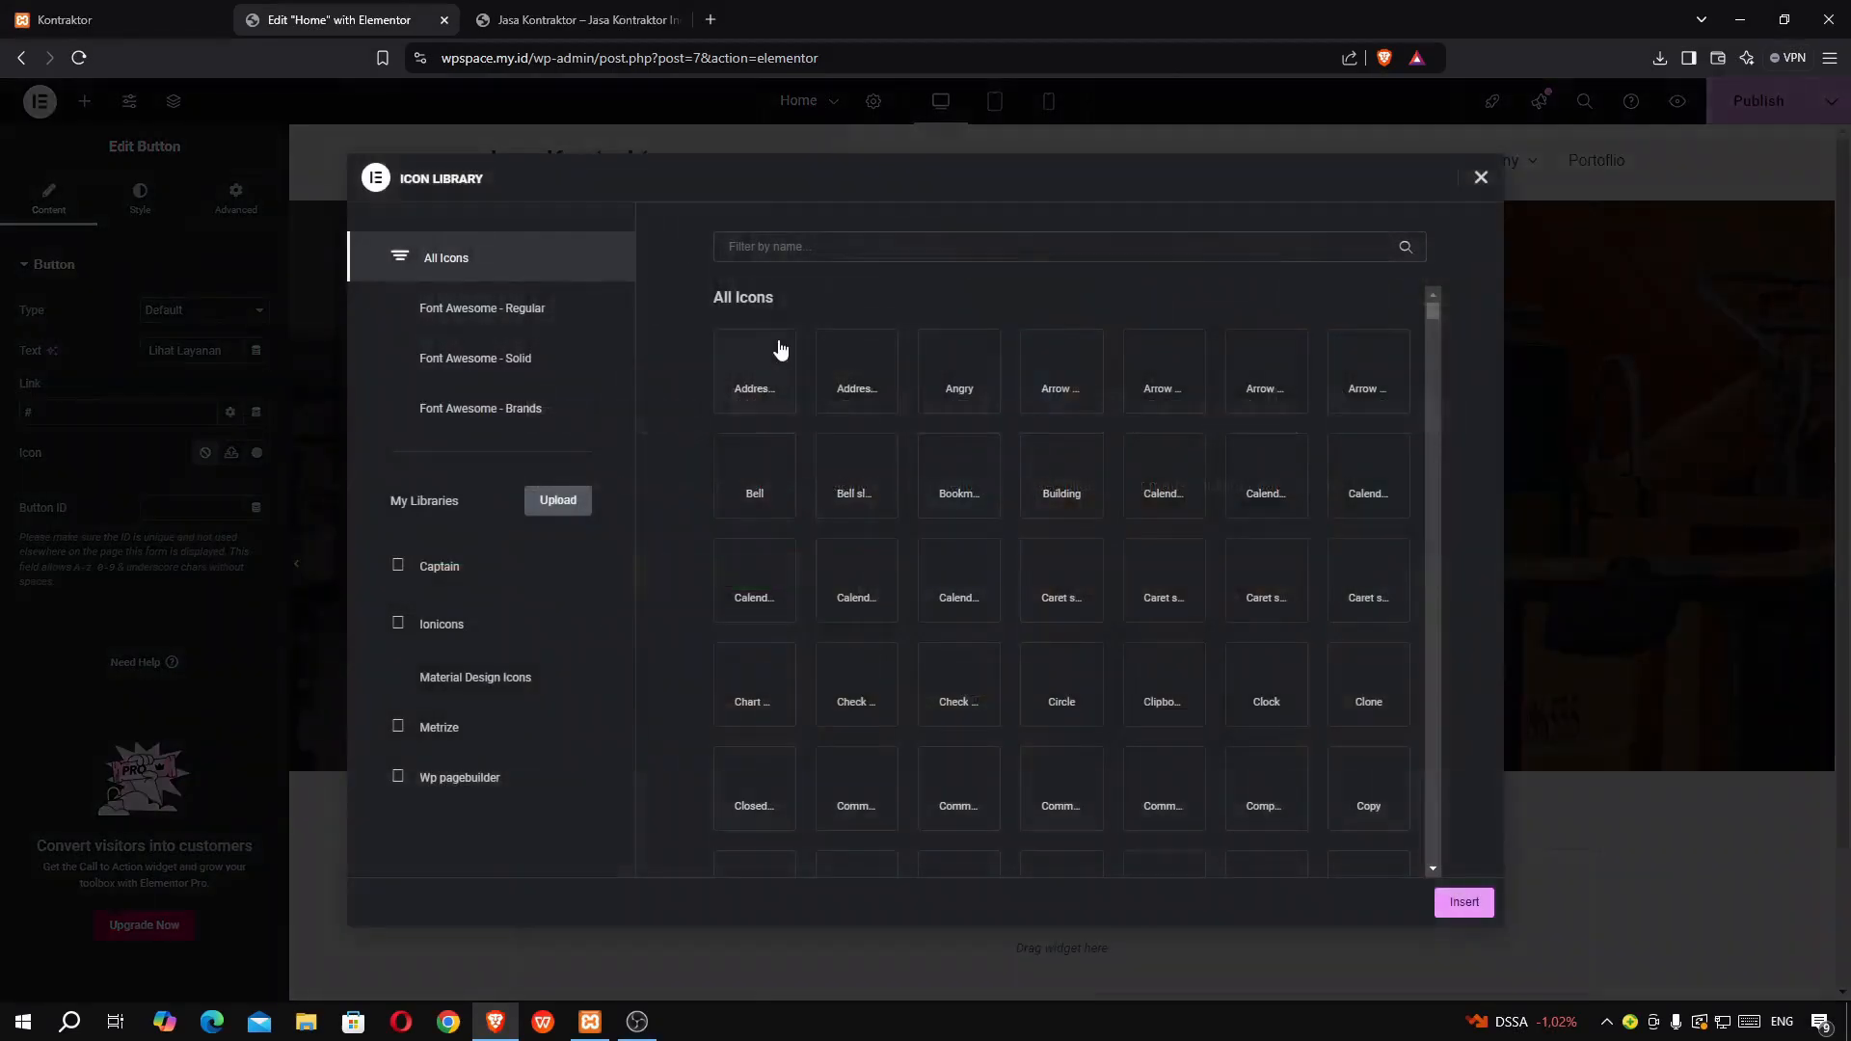
left_click(781, 248)
type("chev")
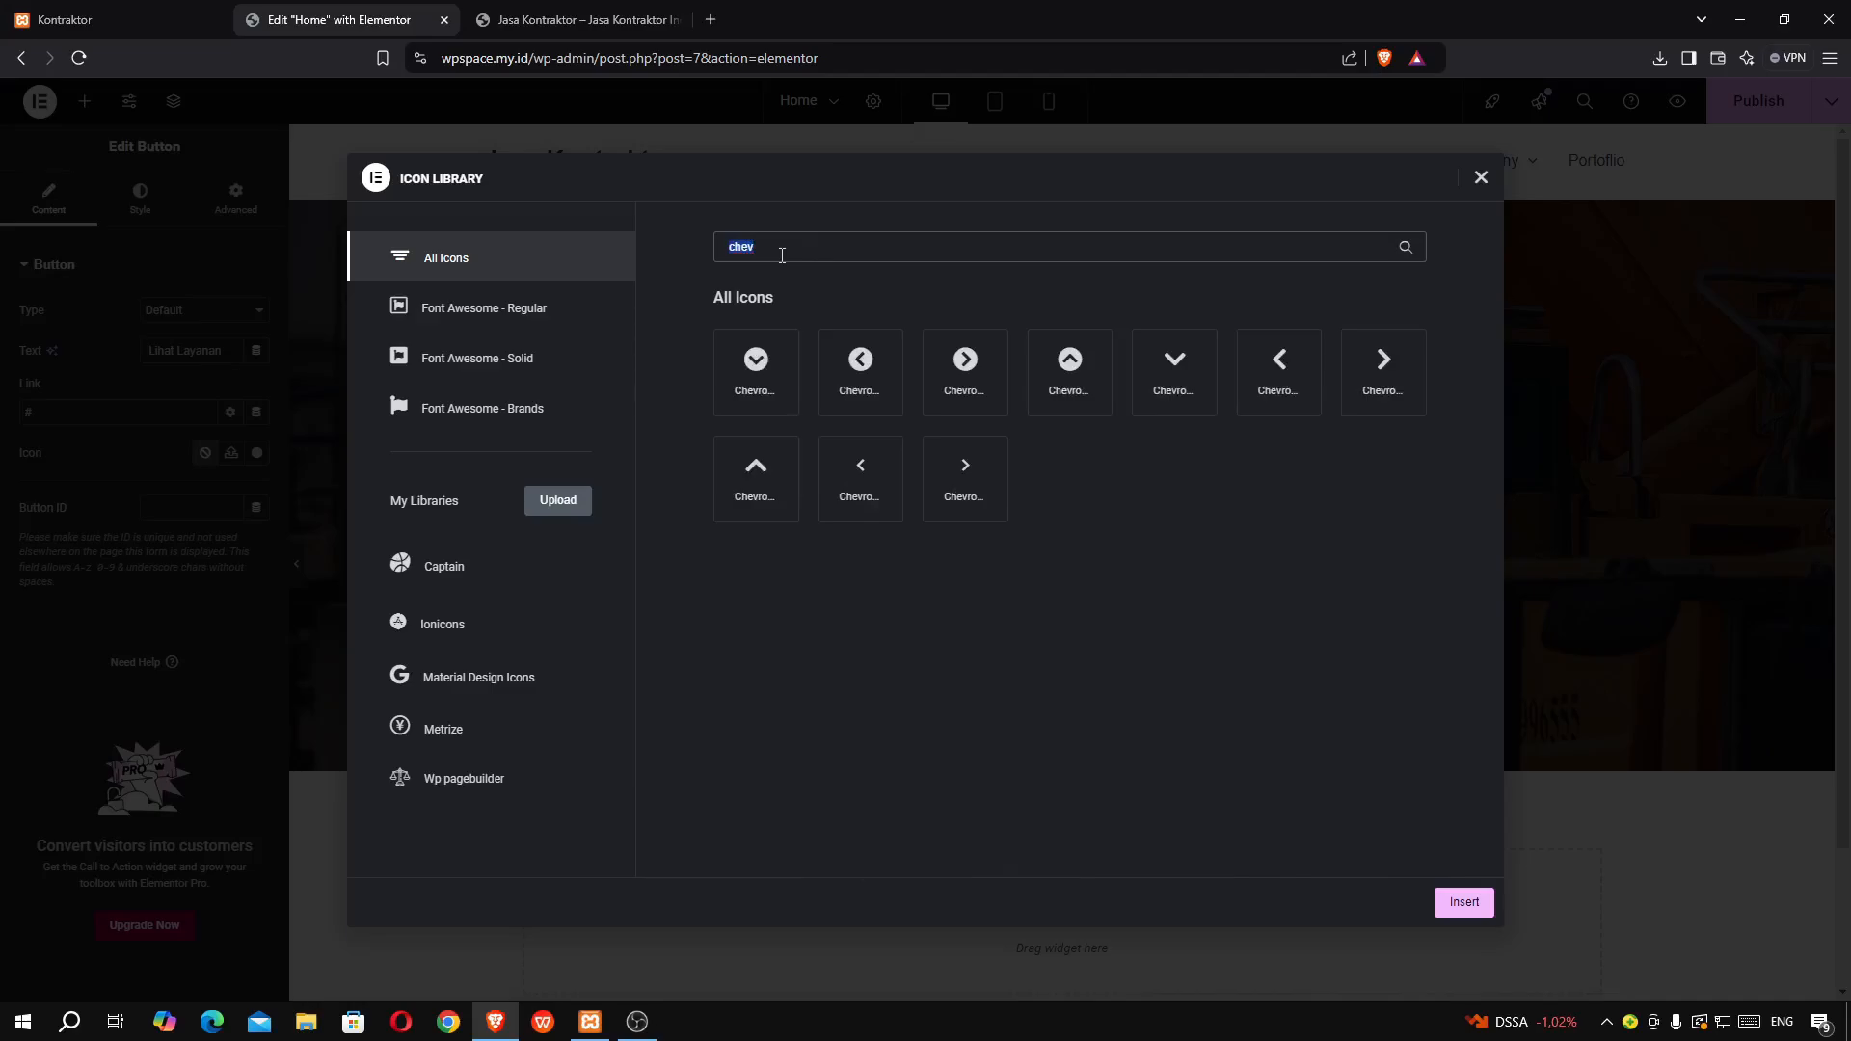
type("row")
scroll(954, 559, "down", 5)
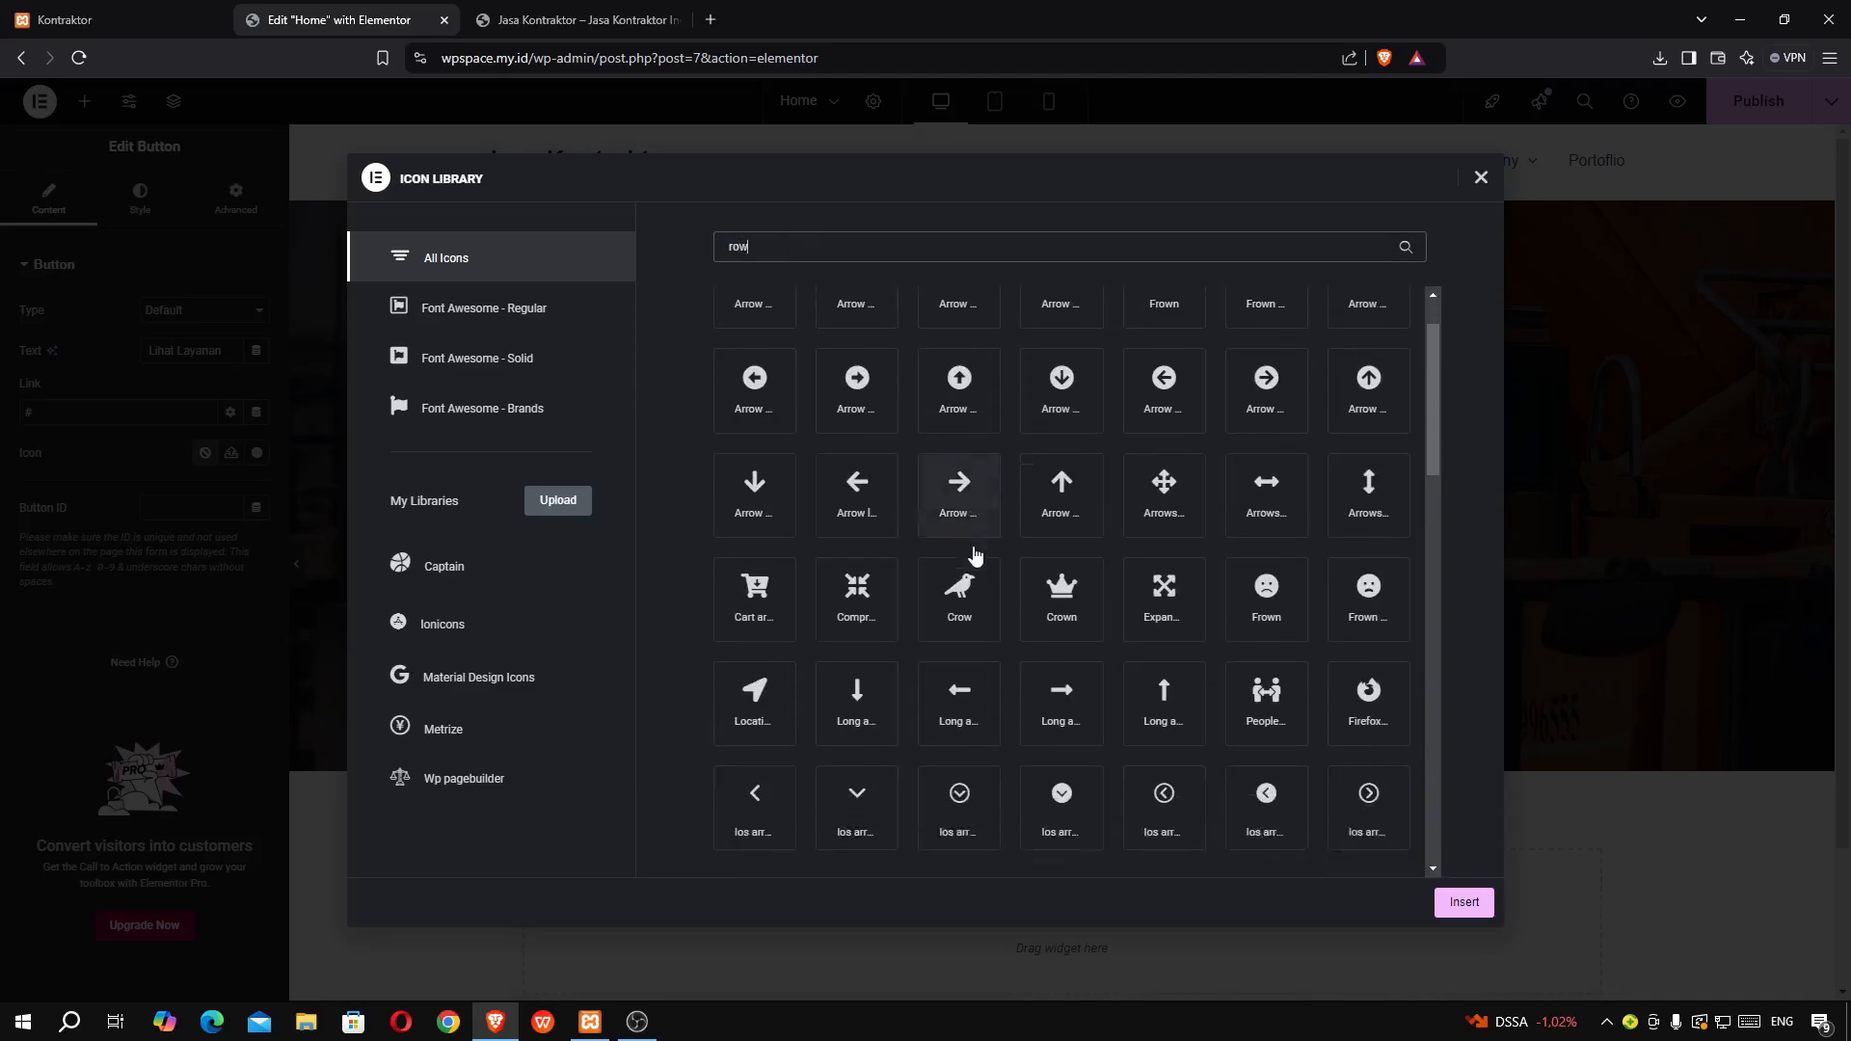
scroll(1051, 653, "down", 4)
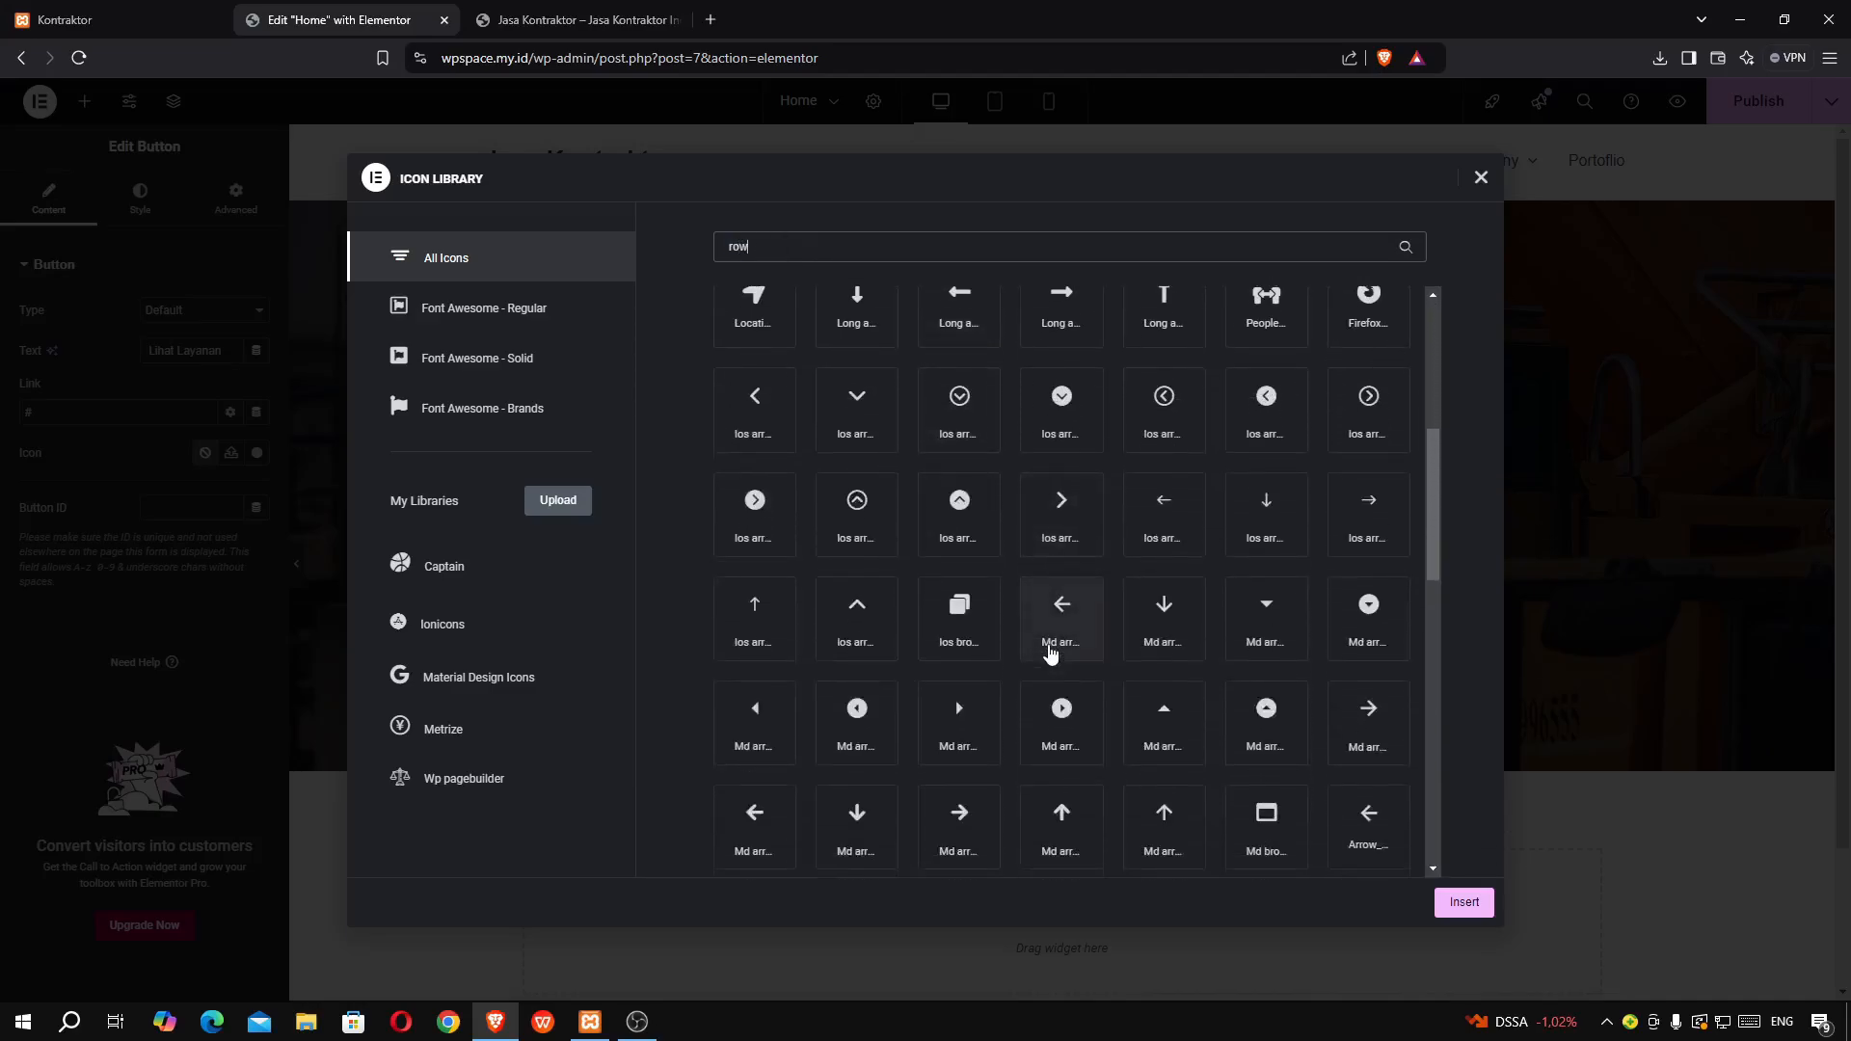
scroll(1050, 653, "down", 4)
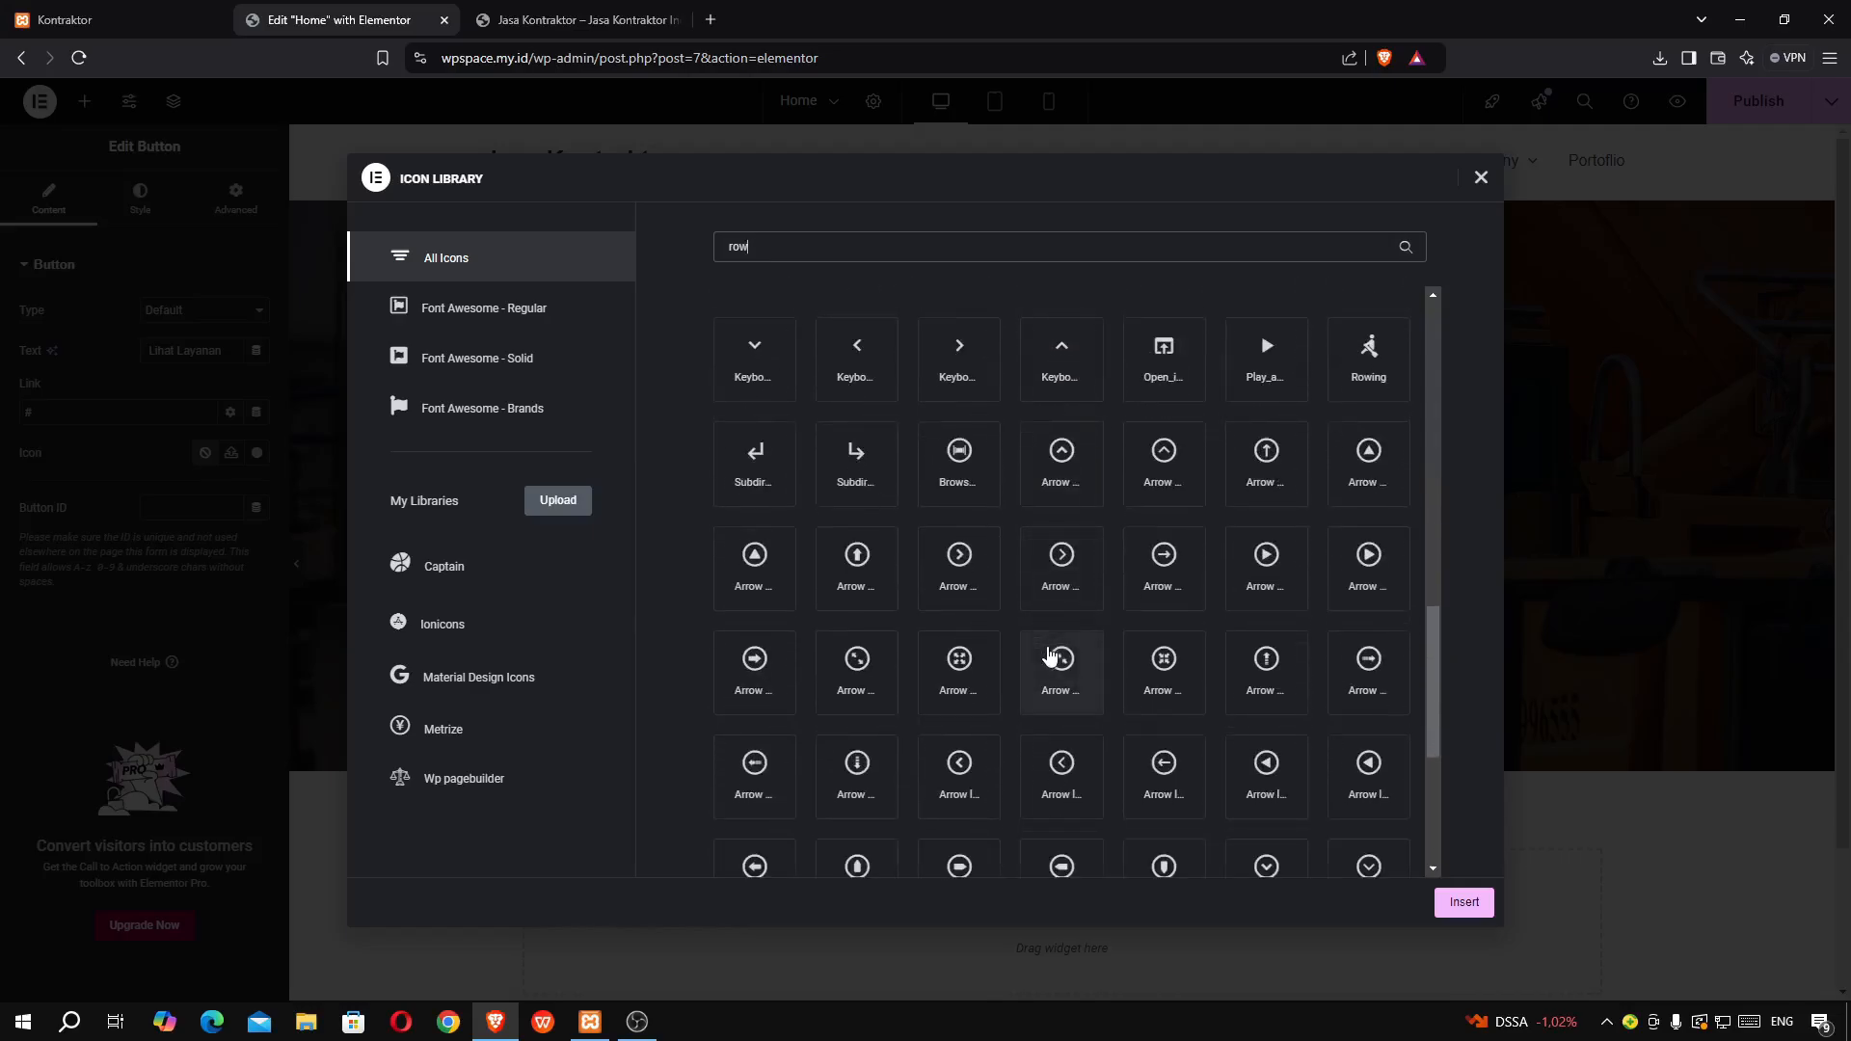
scroll(1050, 652, "down", 3)
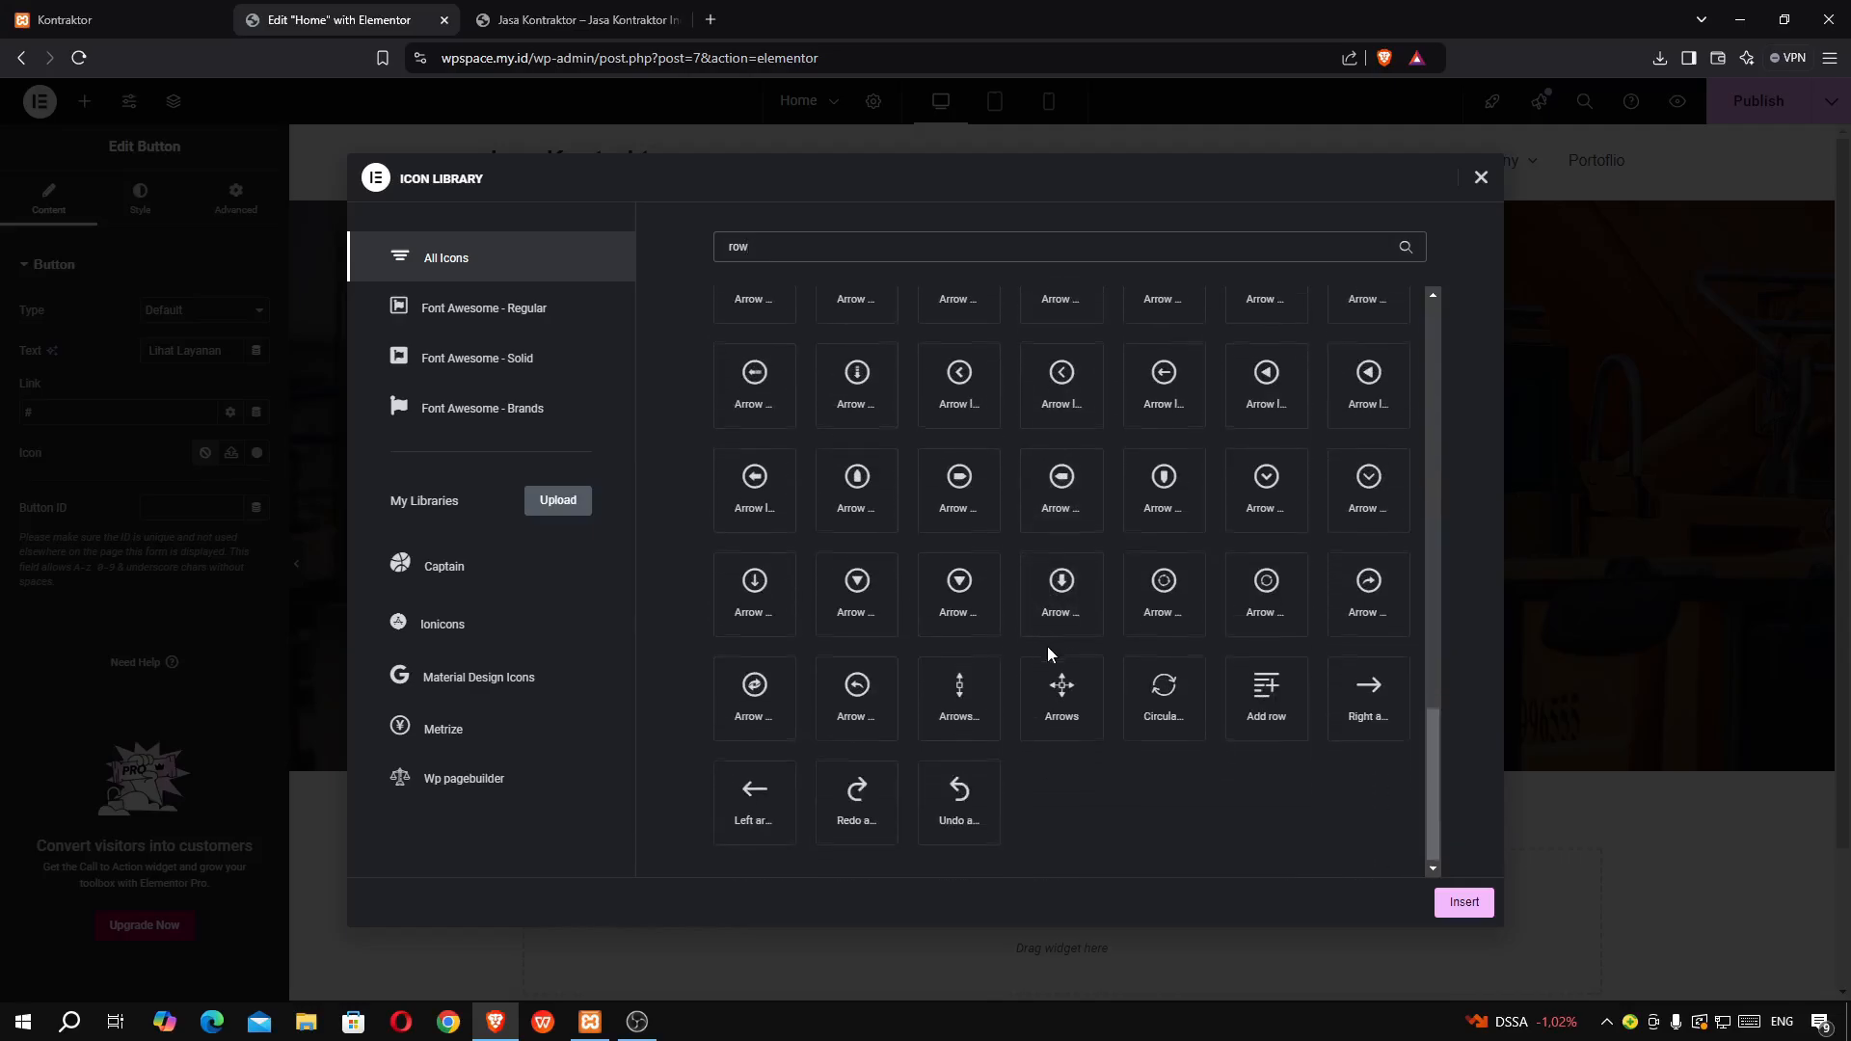
scroll(1050, 656, "down", 1)
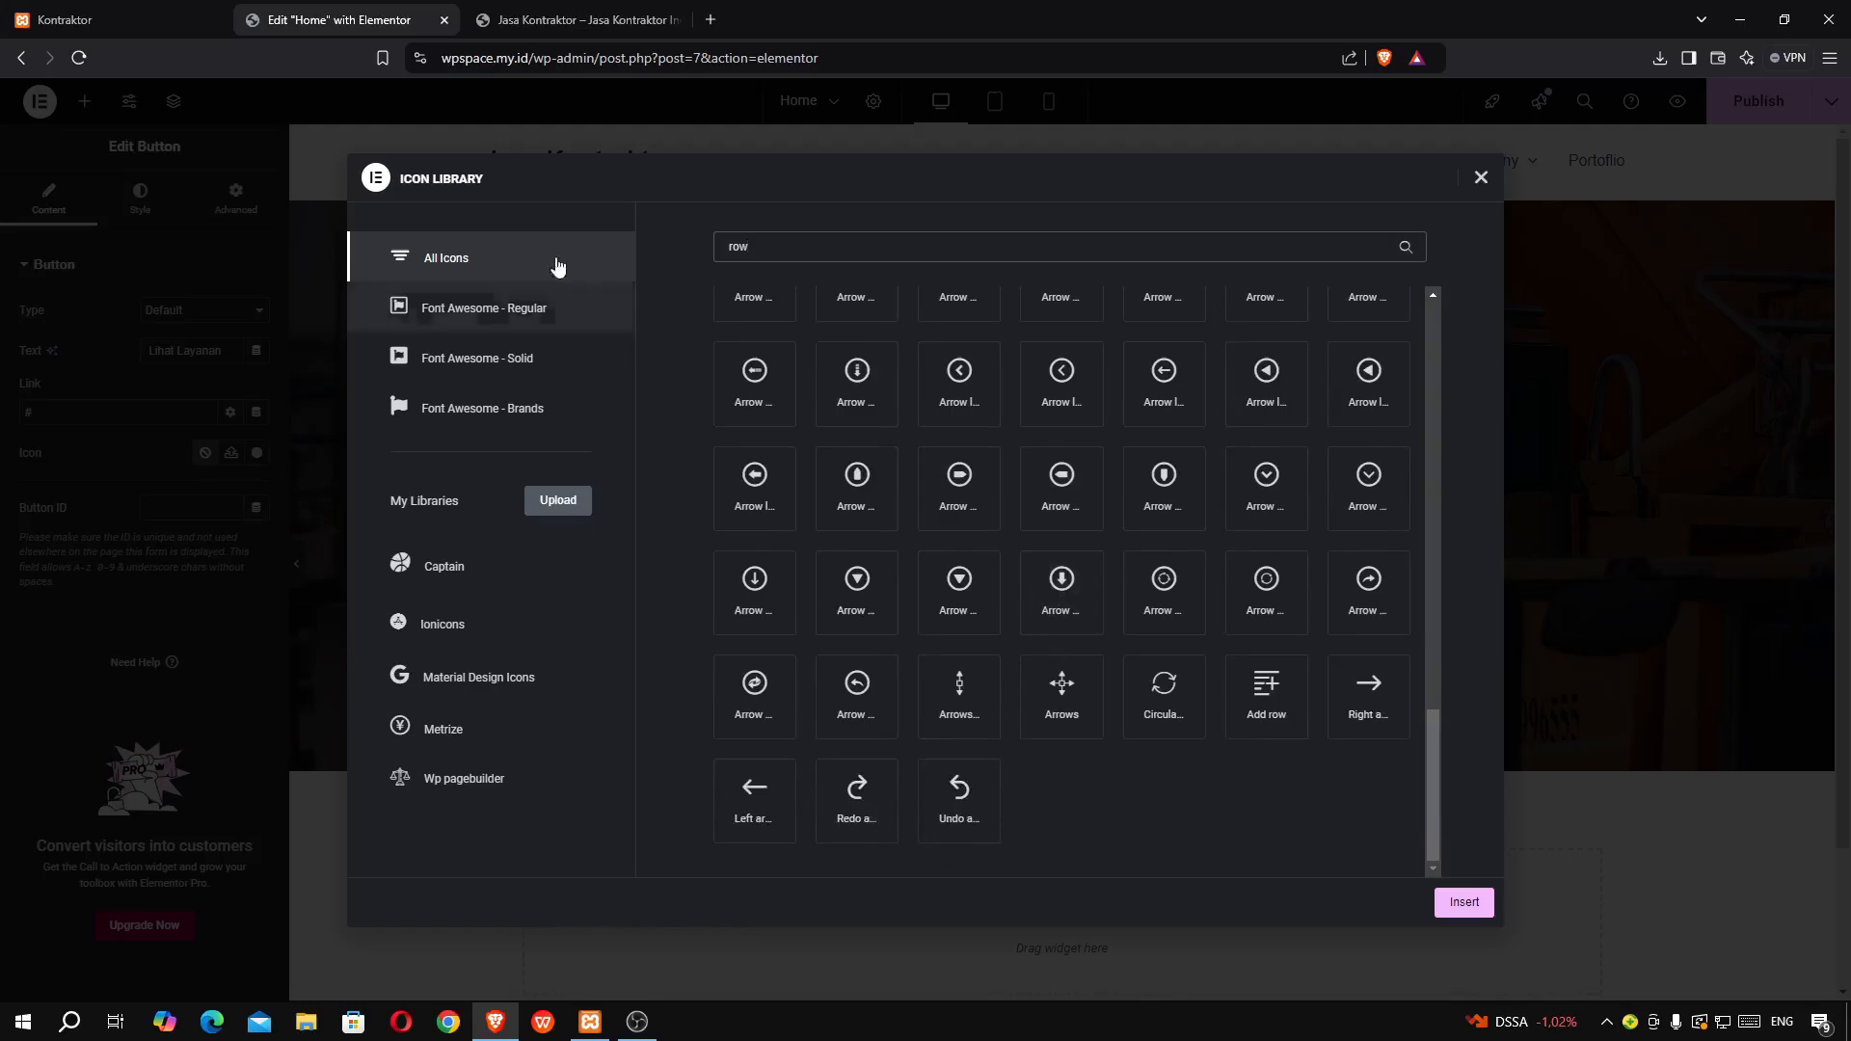
left_click(89, 27)
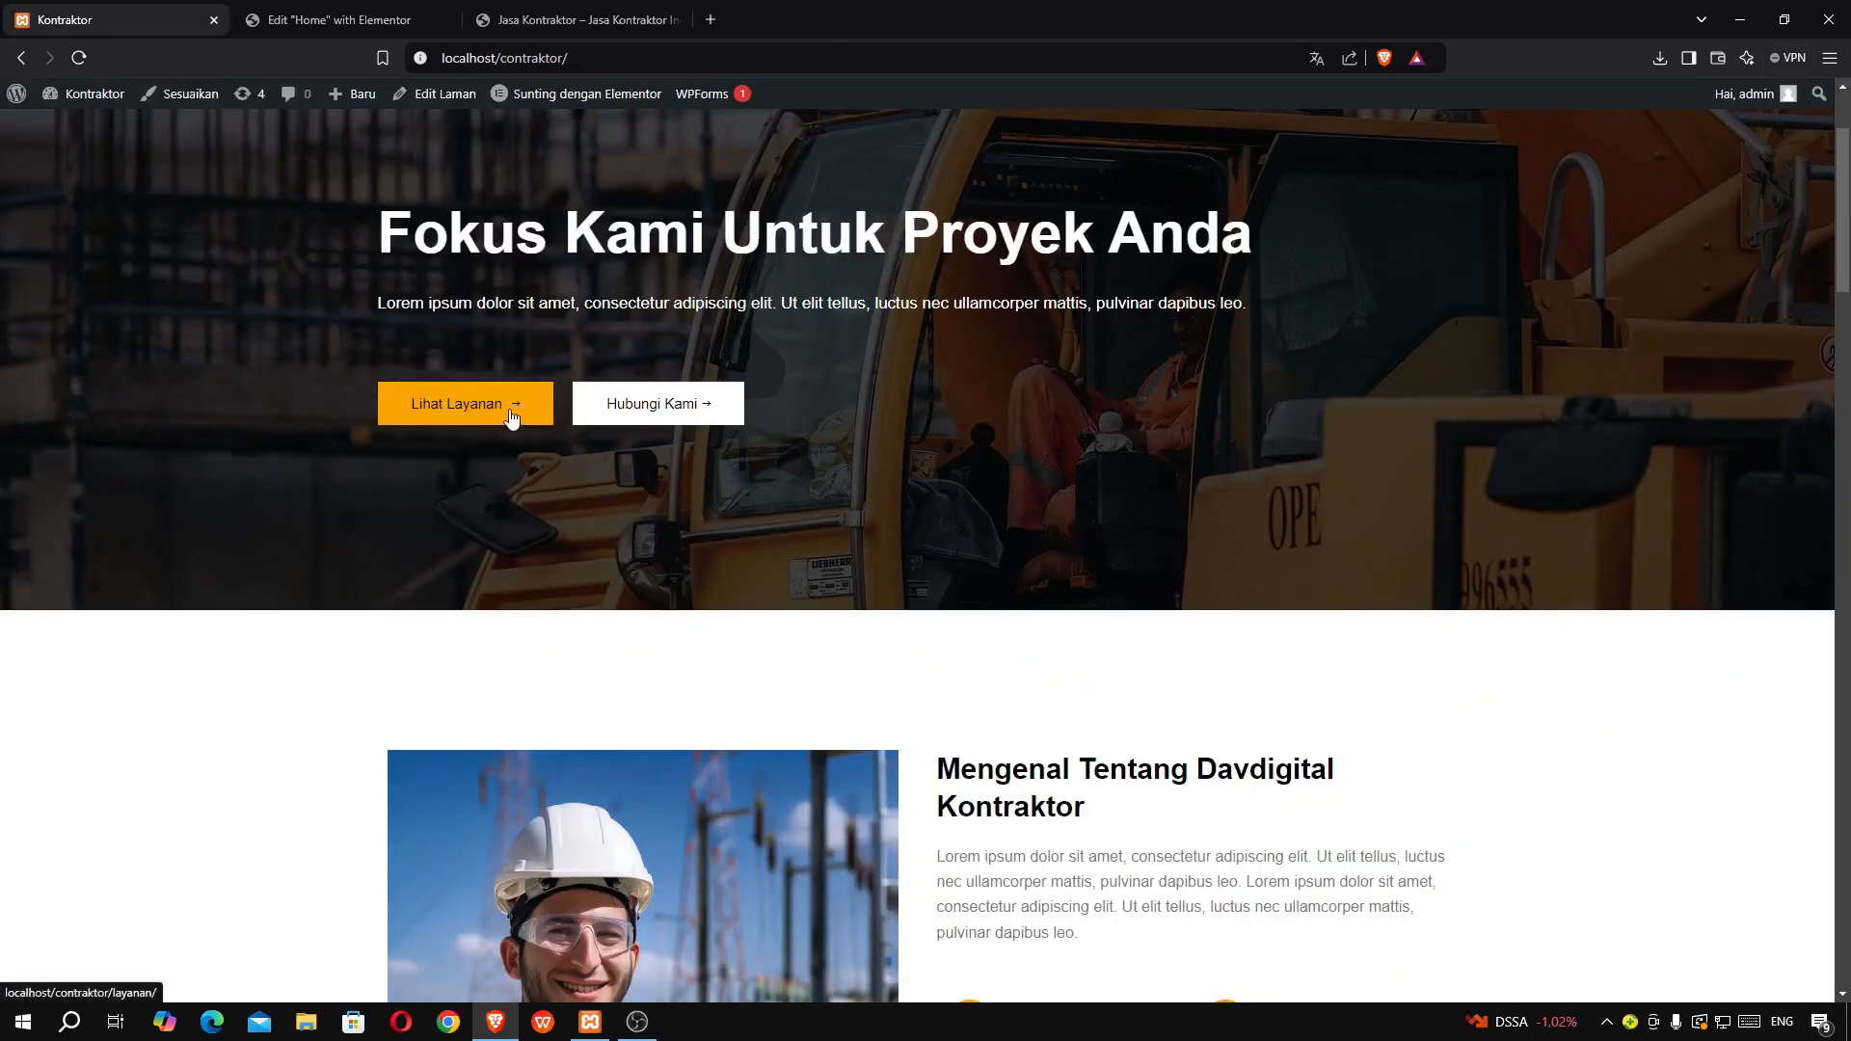
left_click(318, 19)
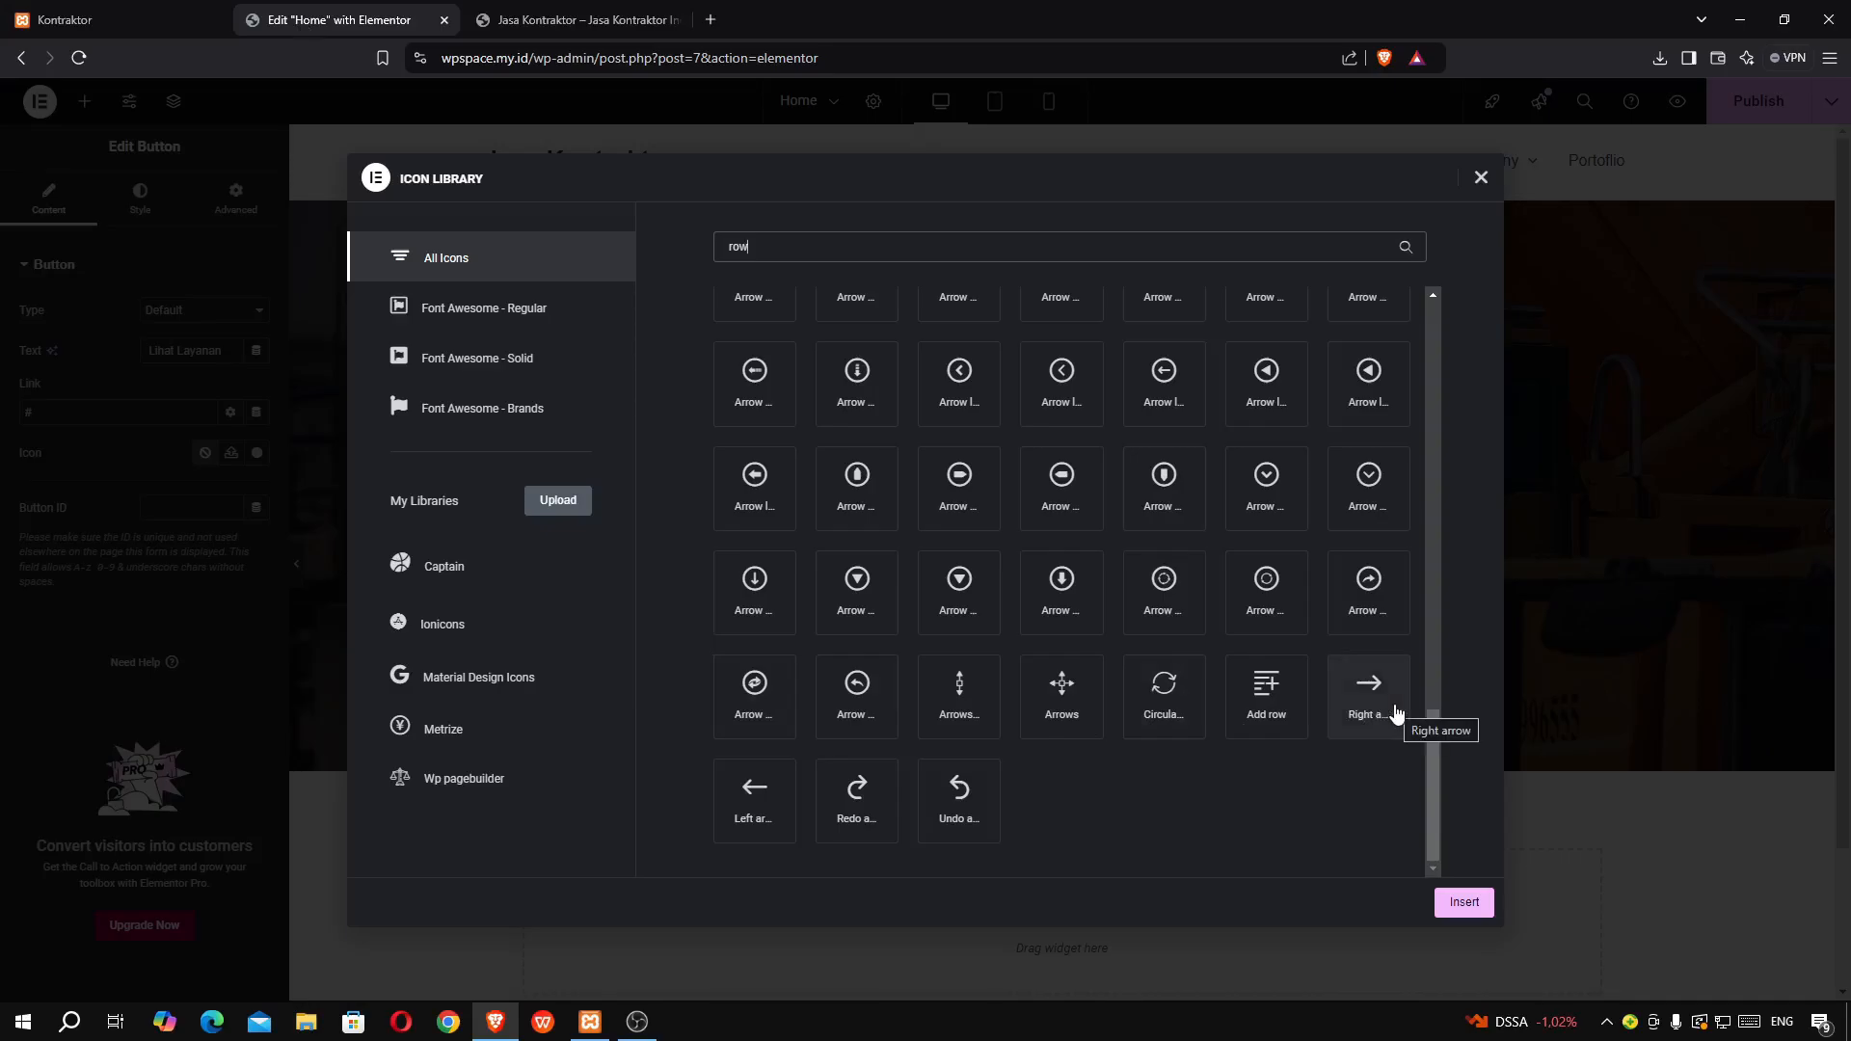
- Insert the thin right-pointing Ios arrow icon into the "Lihat Layanan" button and position it after the text
scroll(1239, 694, "down", 10)
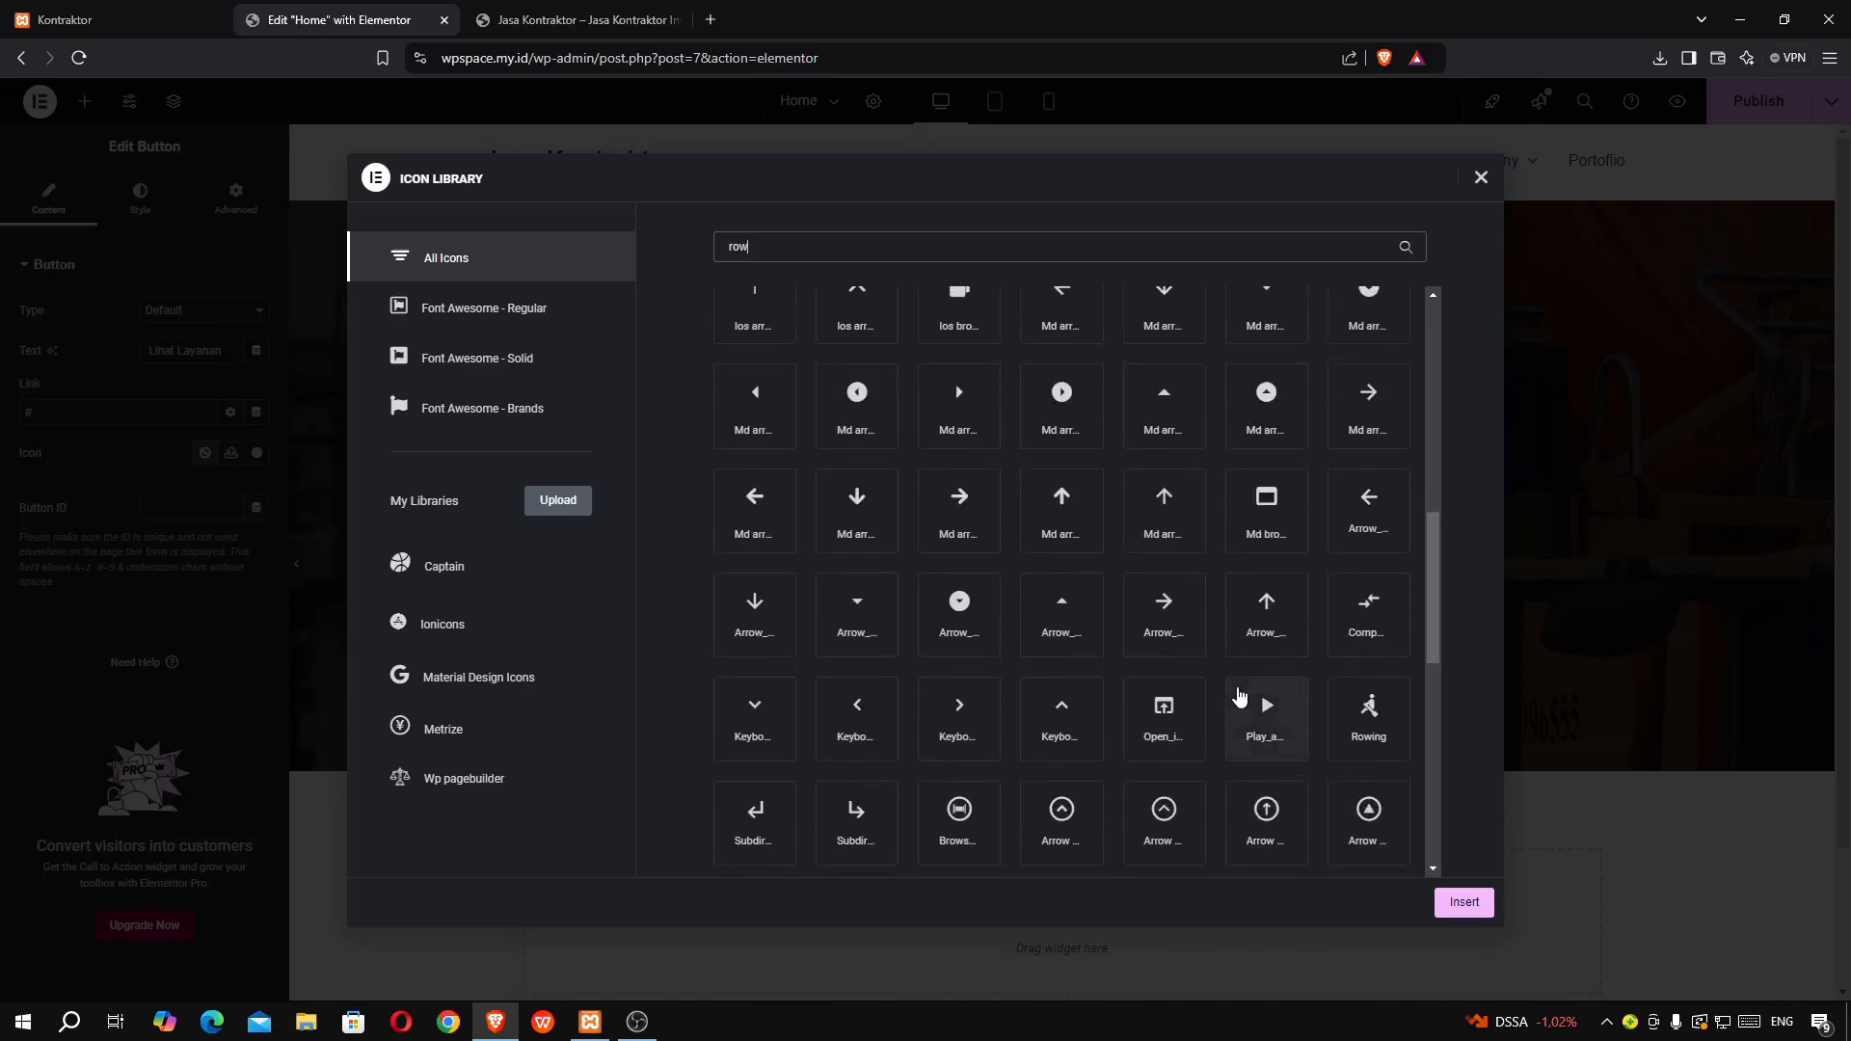
scroll(1240, 696, "up", 4)
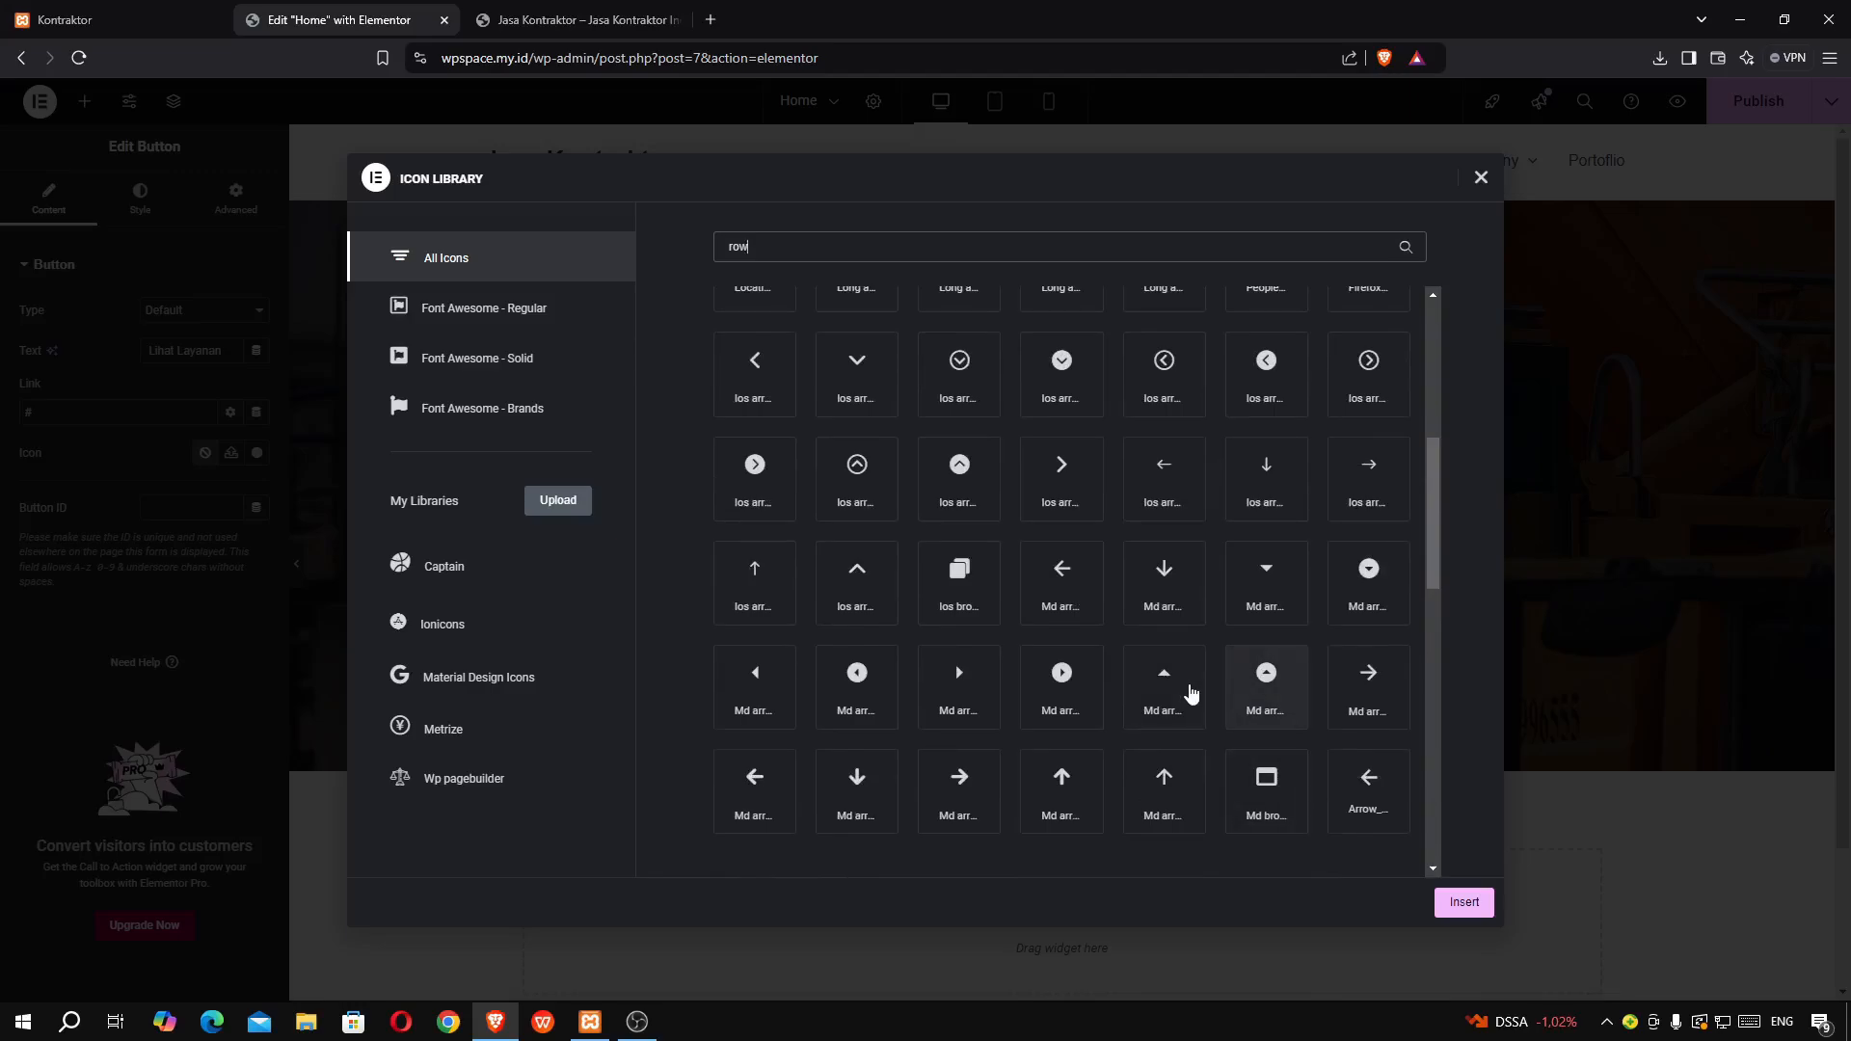
scroll(1176, 685, "up", 5)
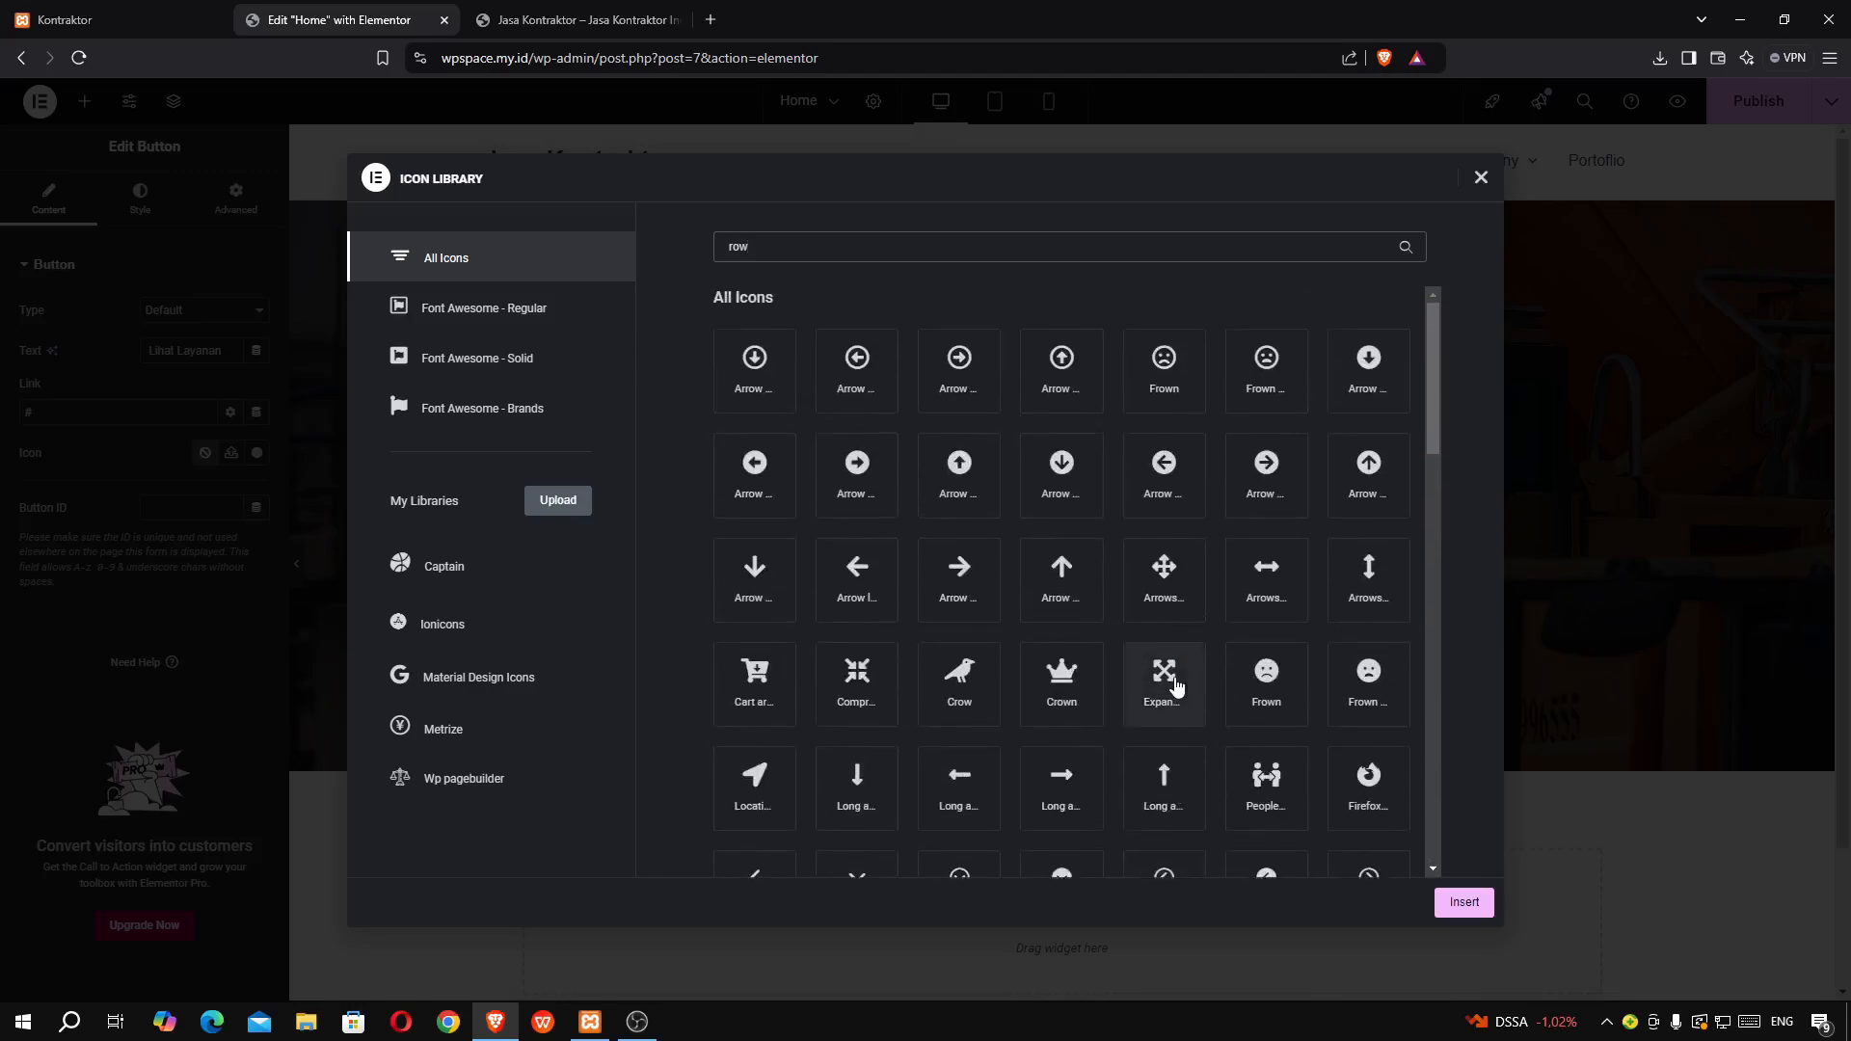
scroll(1176, 687, "down", 1)
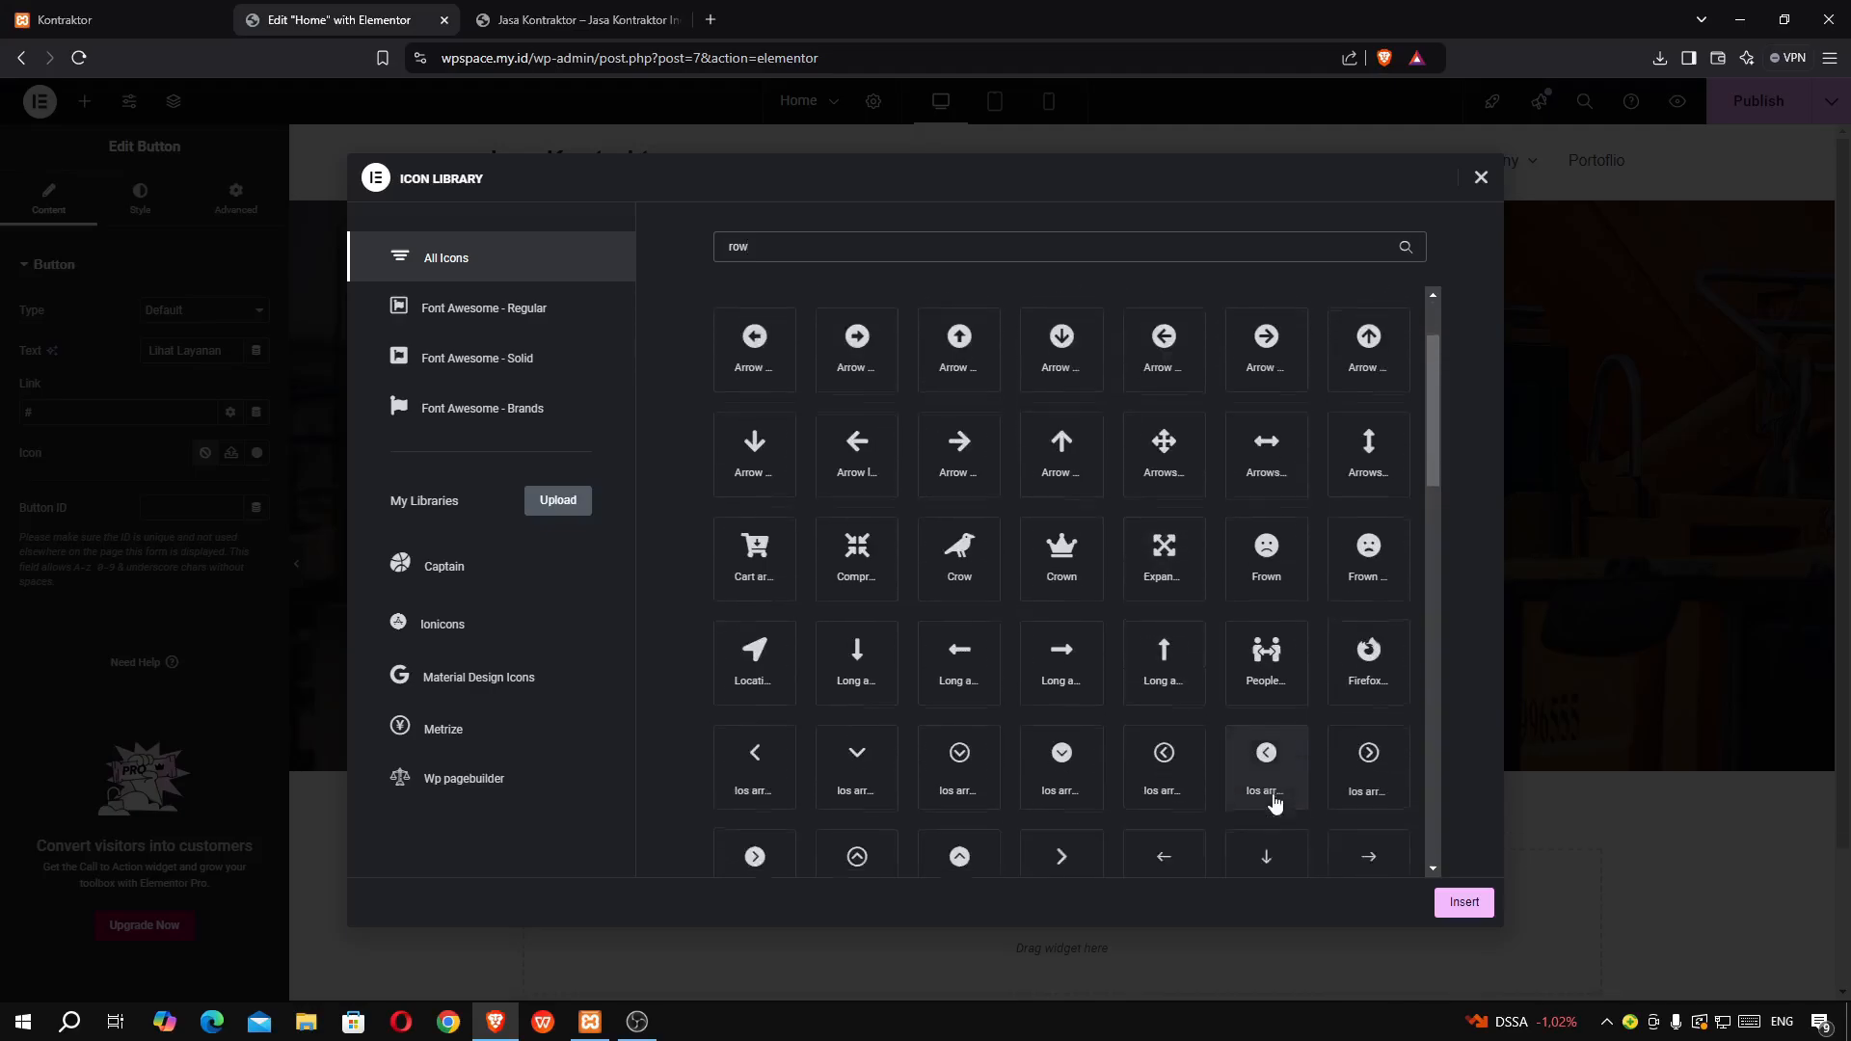
scroll(1272, 802, "down", 1)
left_click(1363, 793)
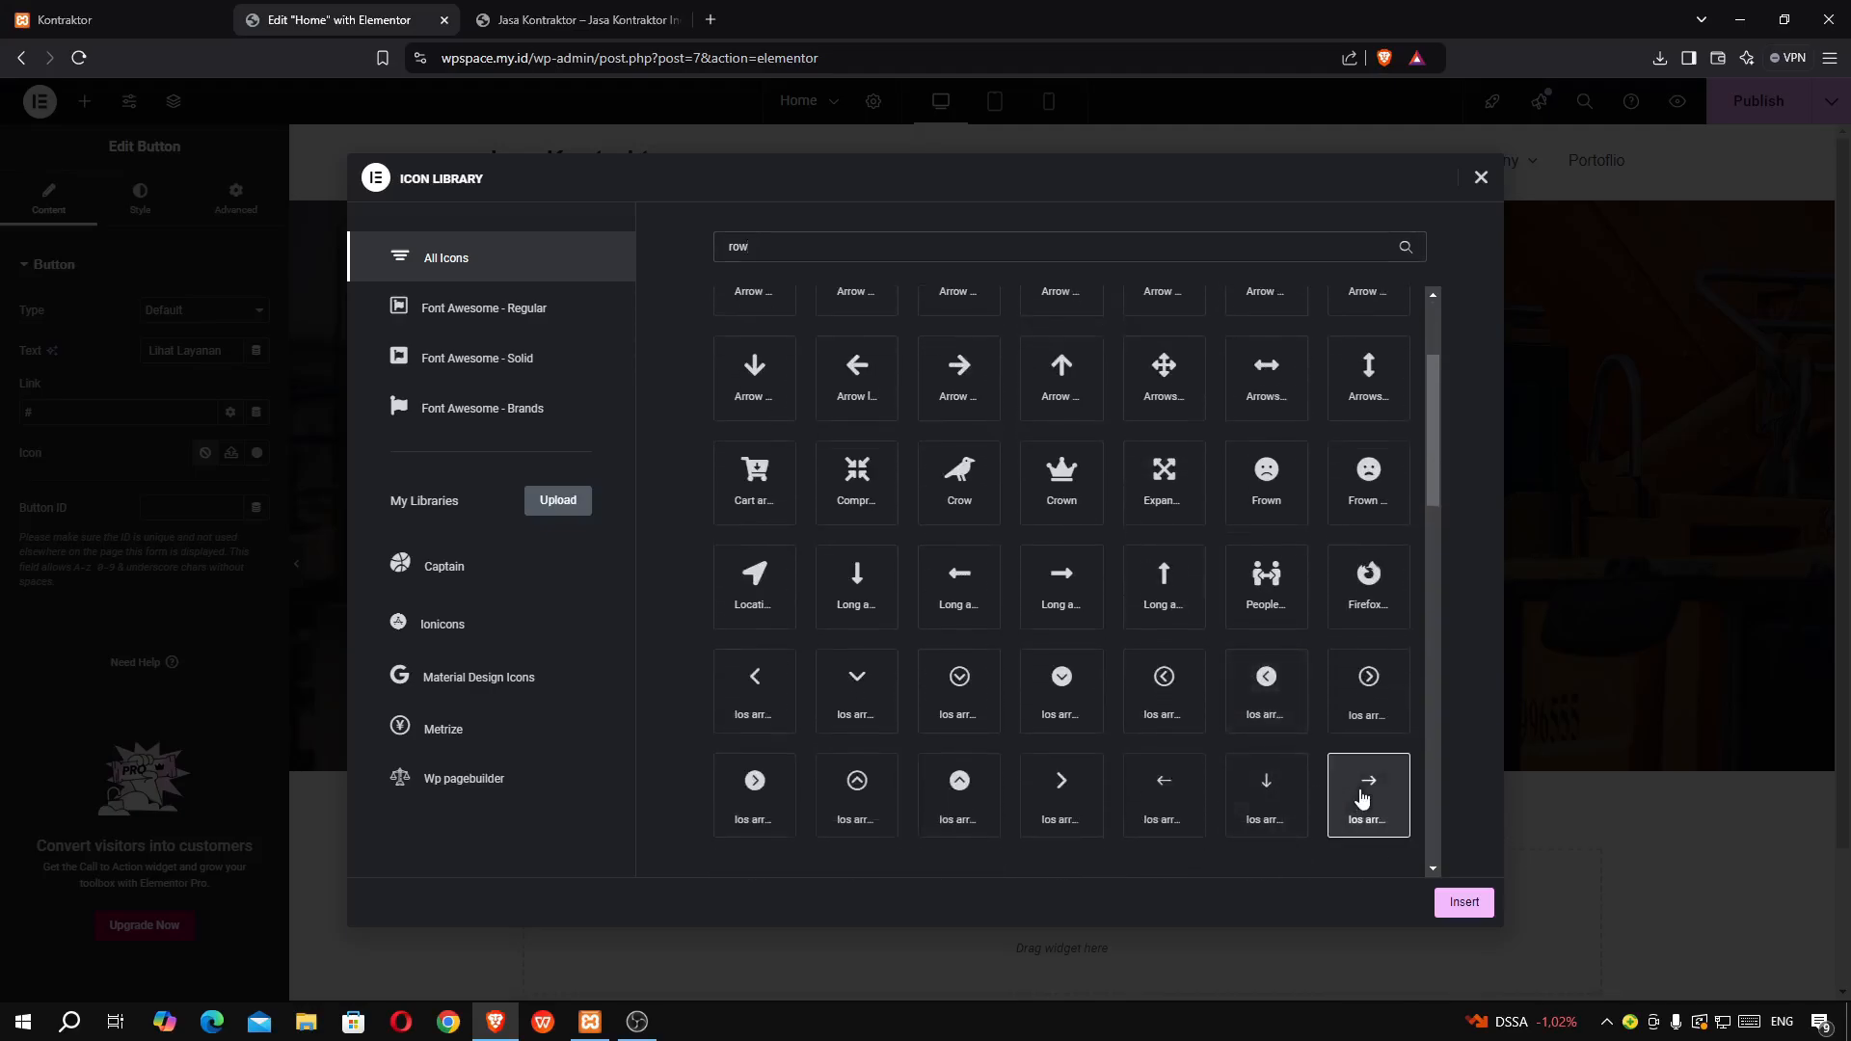
left_click(1467, 904)
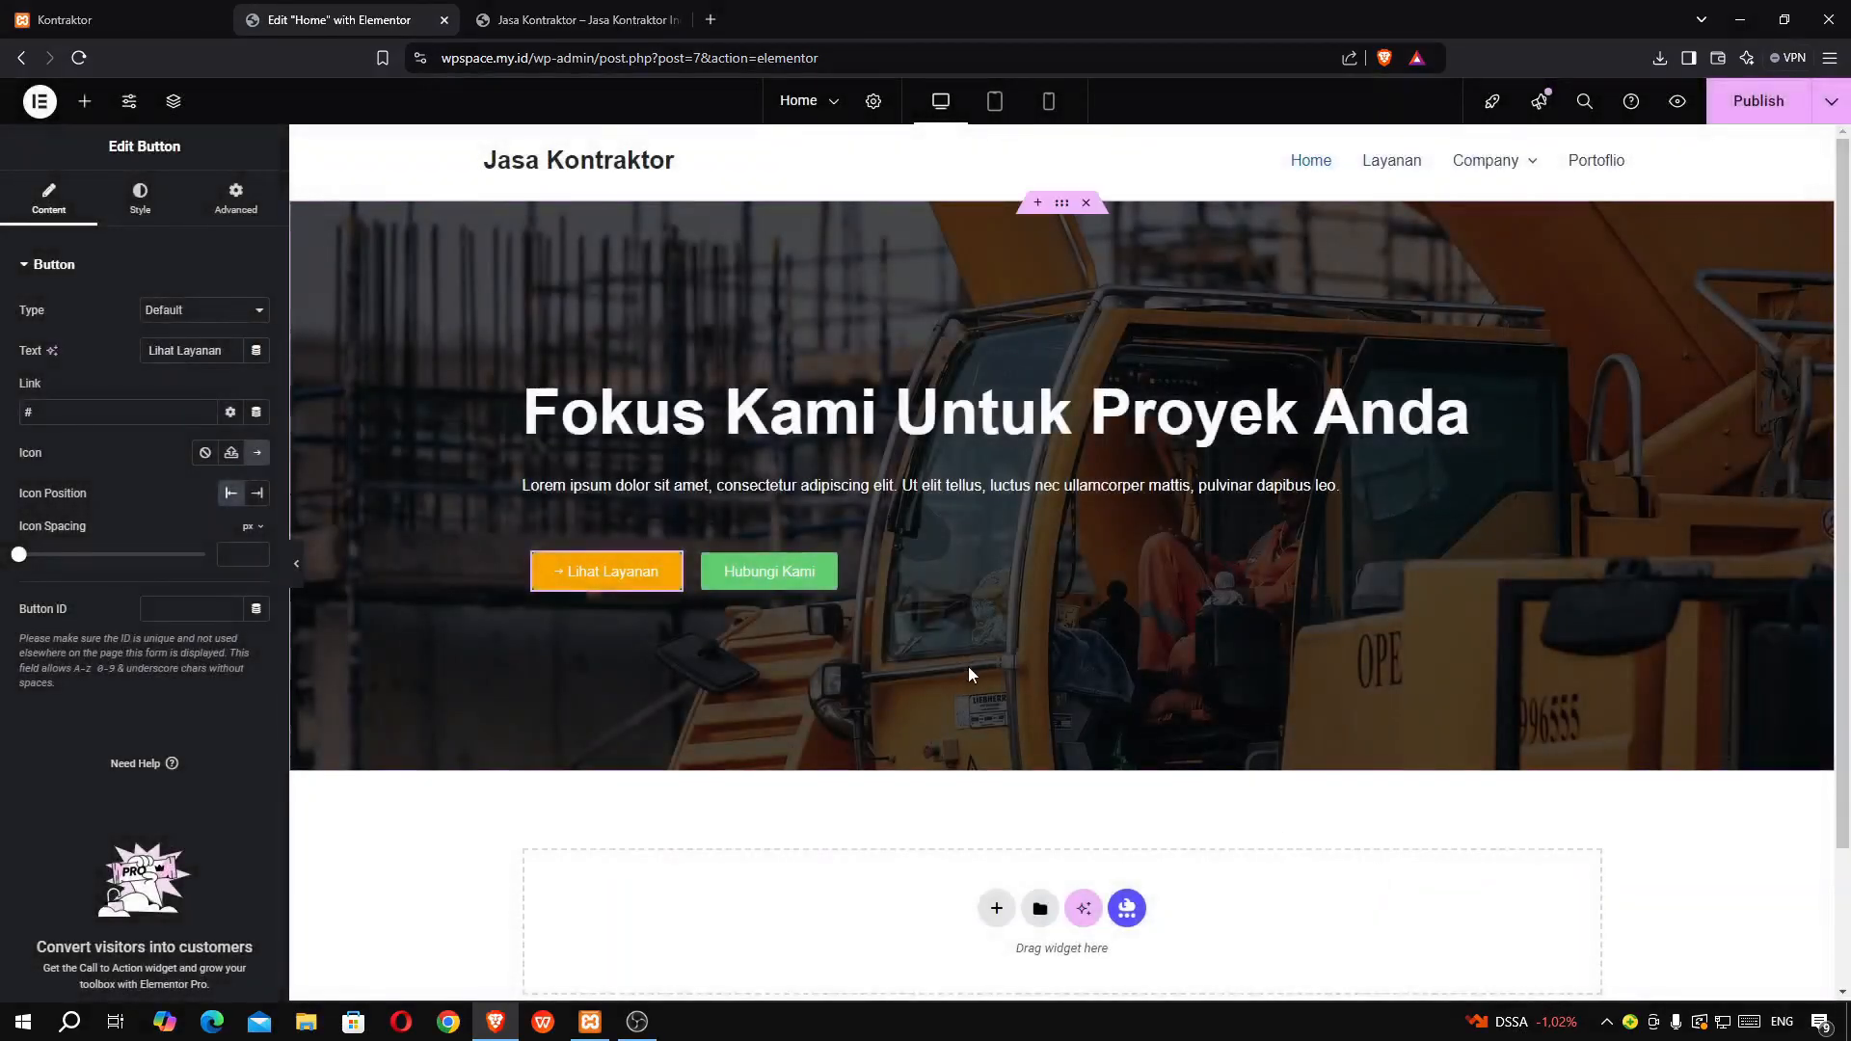
left_click(258, 496)
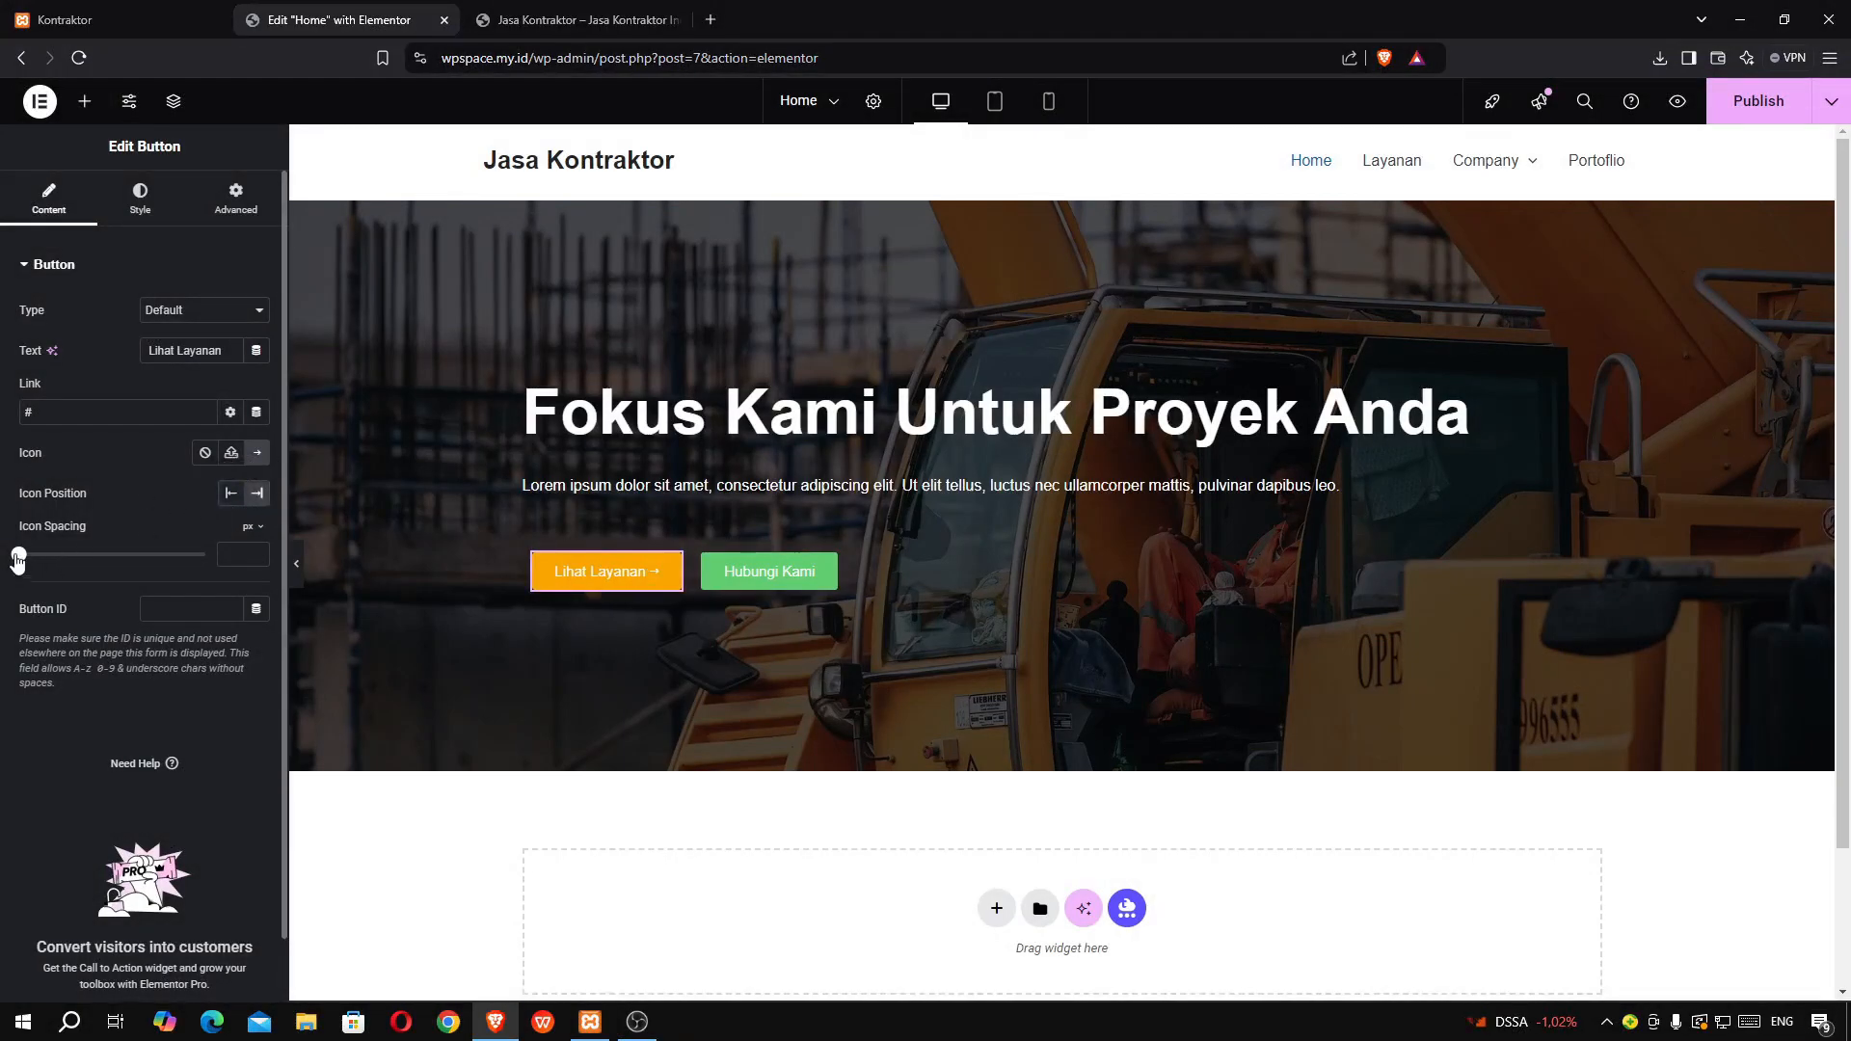
- Set the Lihat Layanan button's icon spacing to 8 px and compare the button with the reference Kontraktor page
left_click_drag(19, 559, 46, 569)
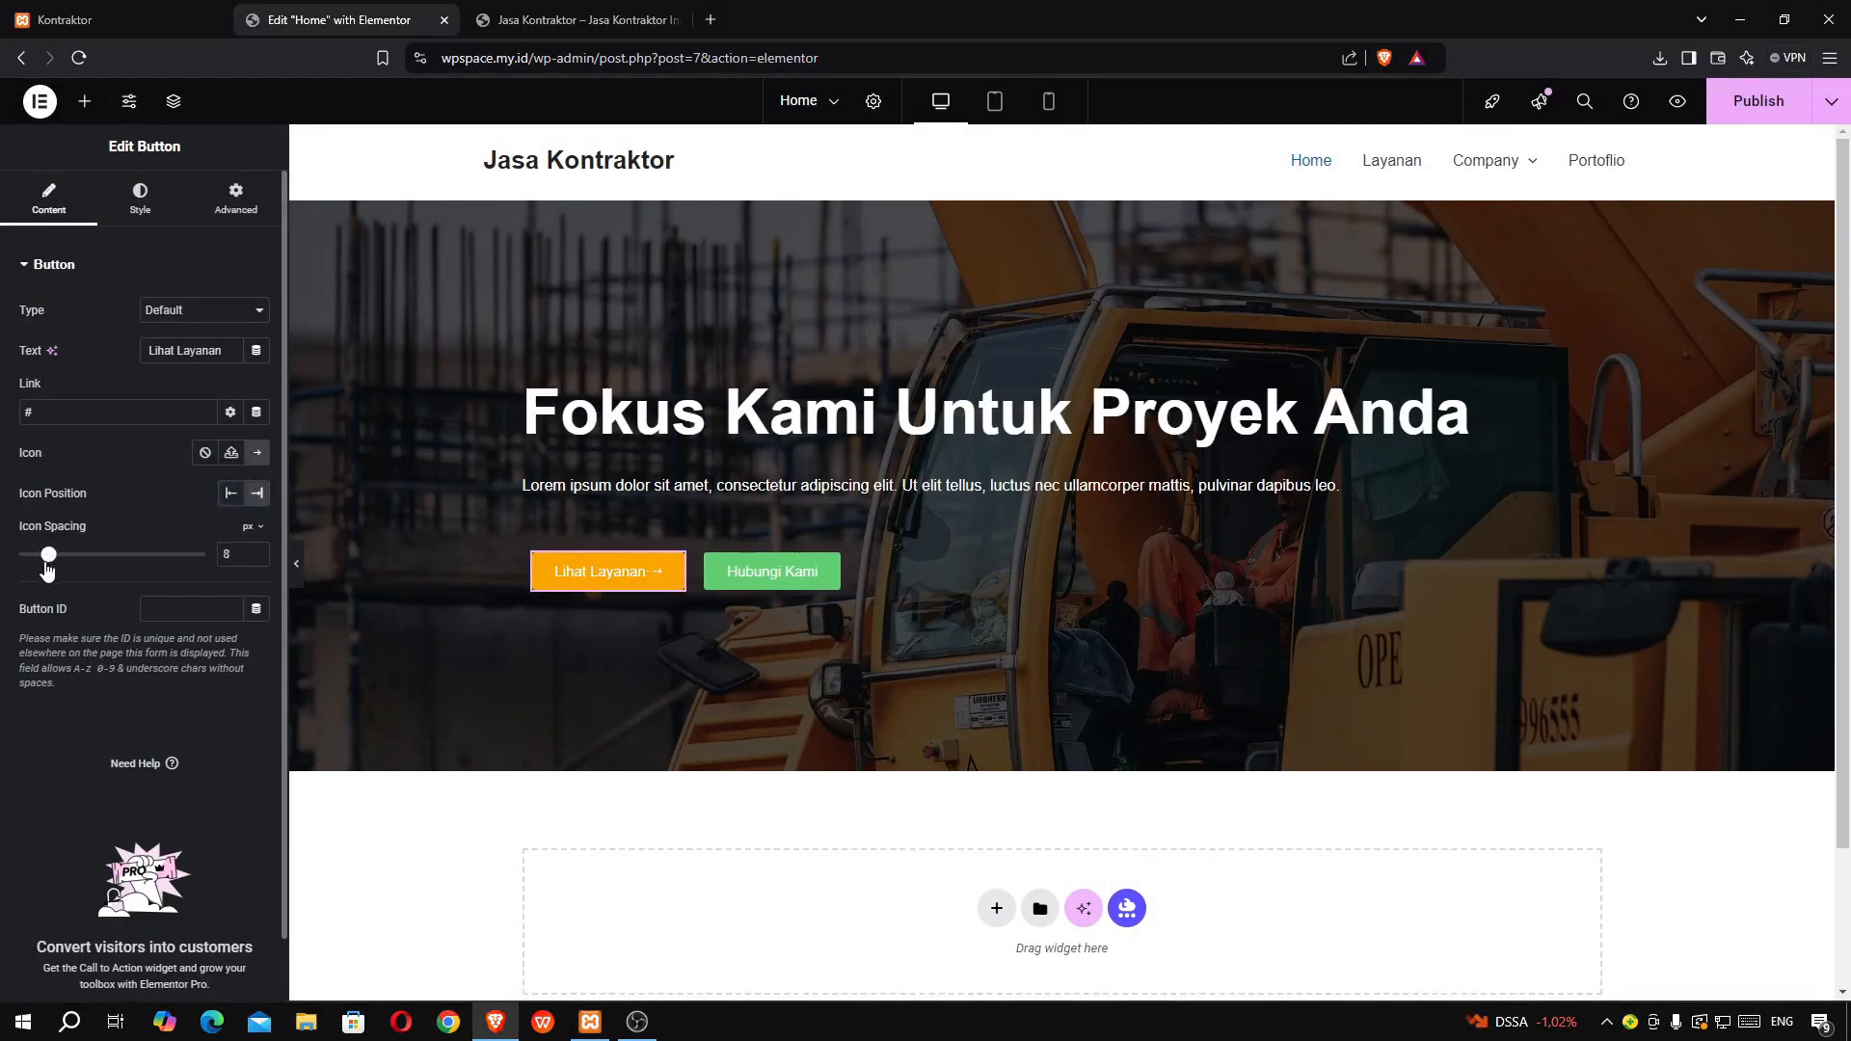
left_click(61, 21)
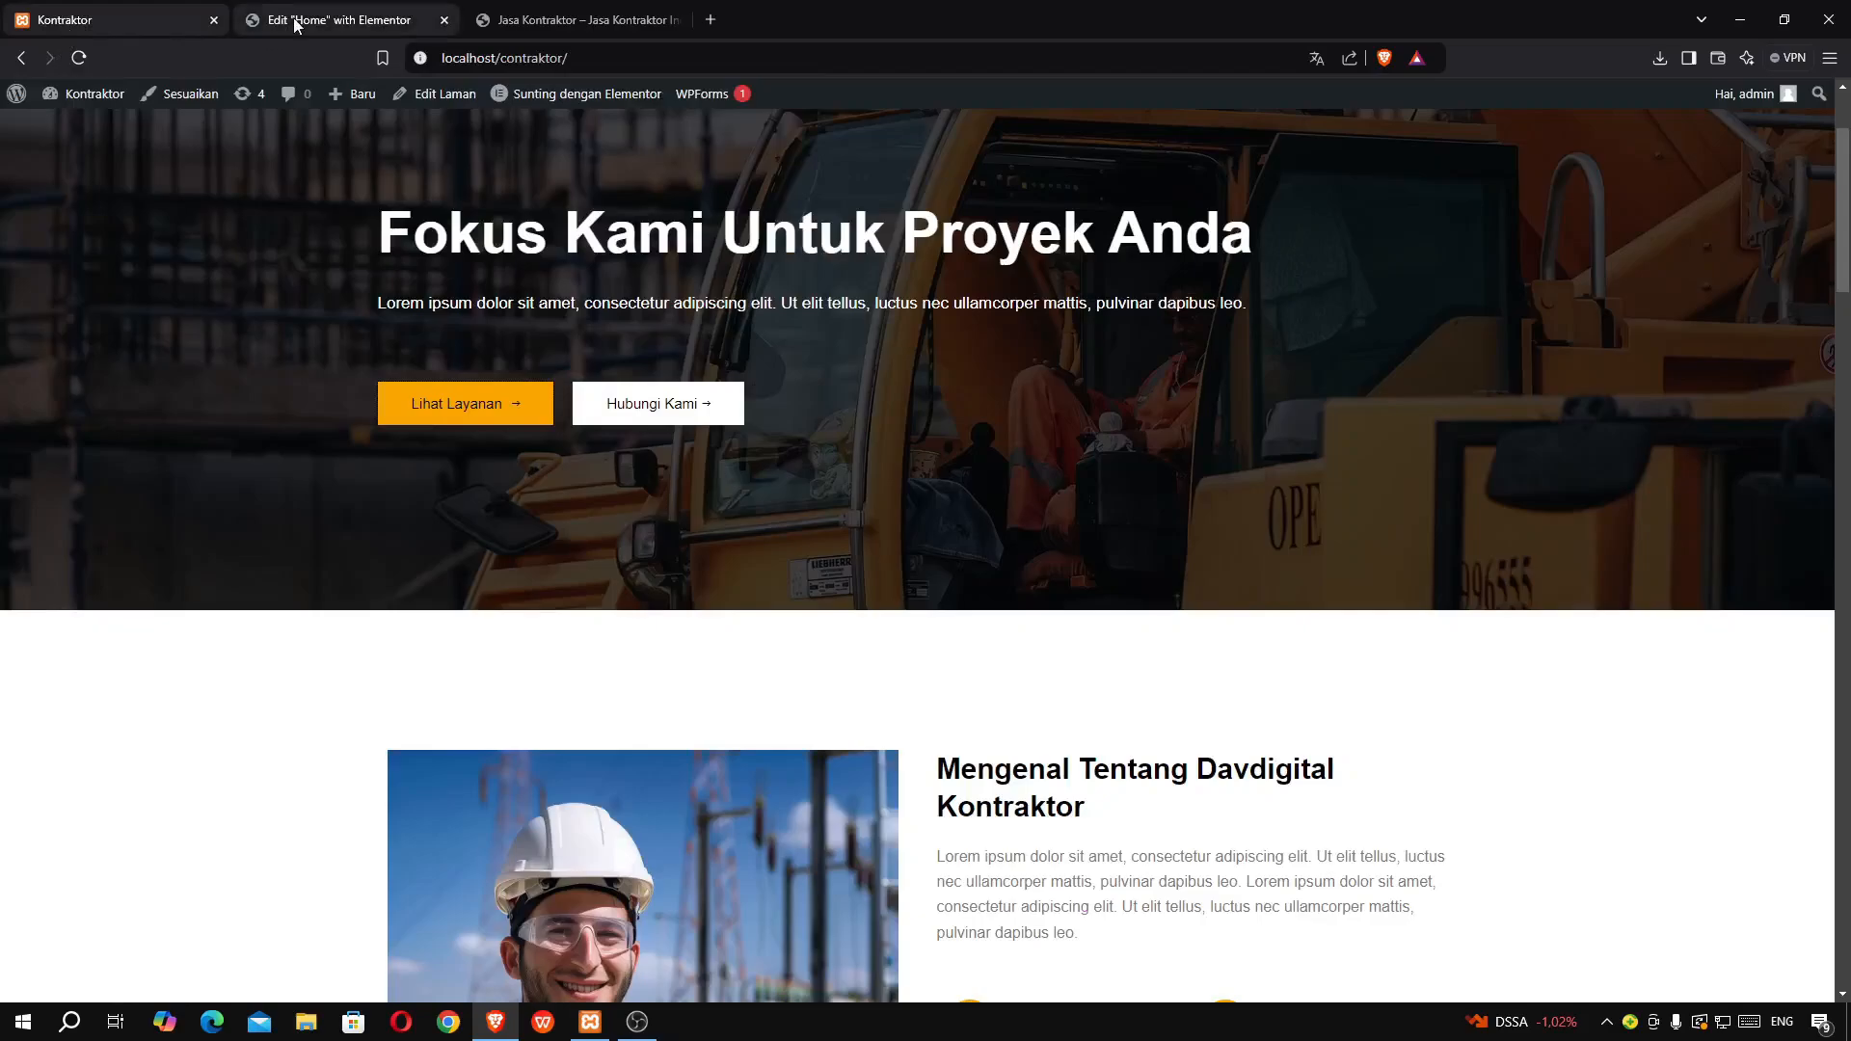
left_click(293, 17)
left_click(97, 21)
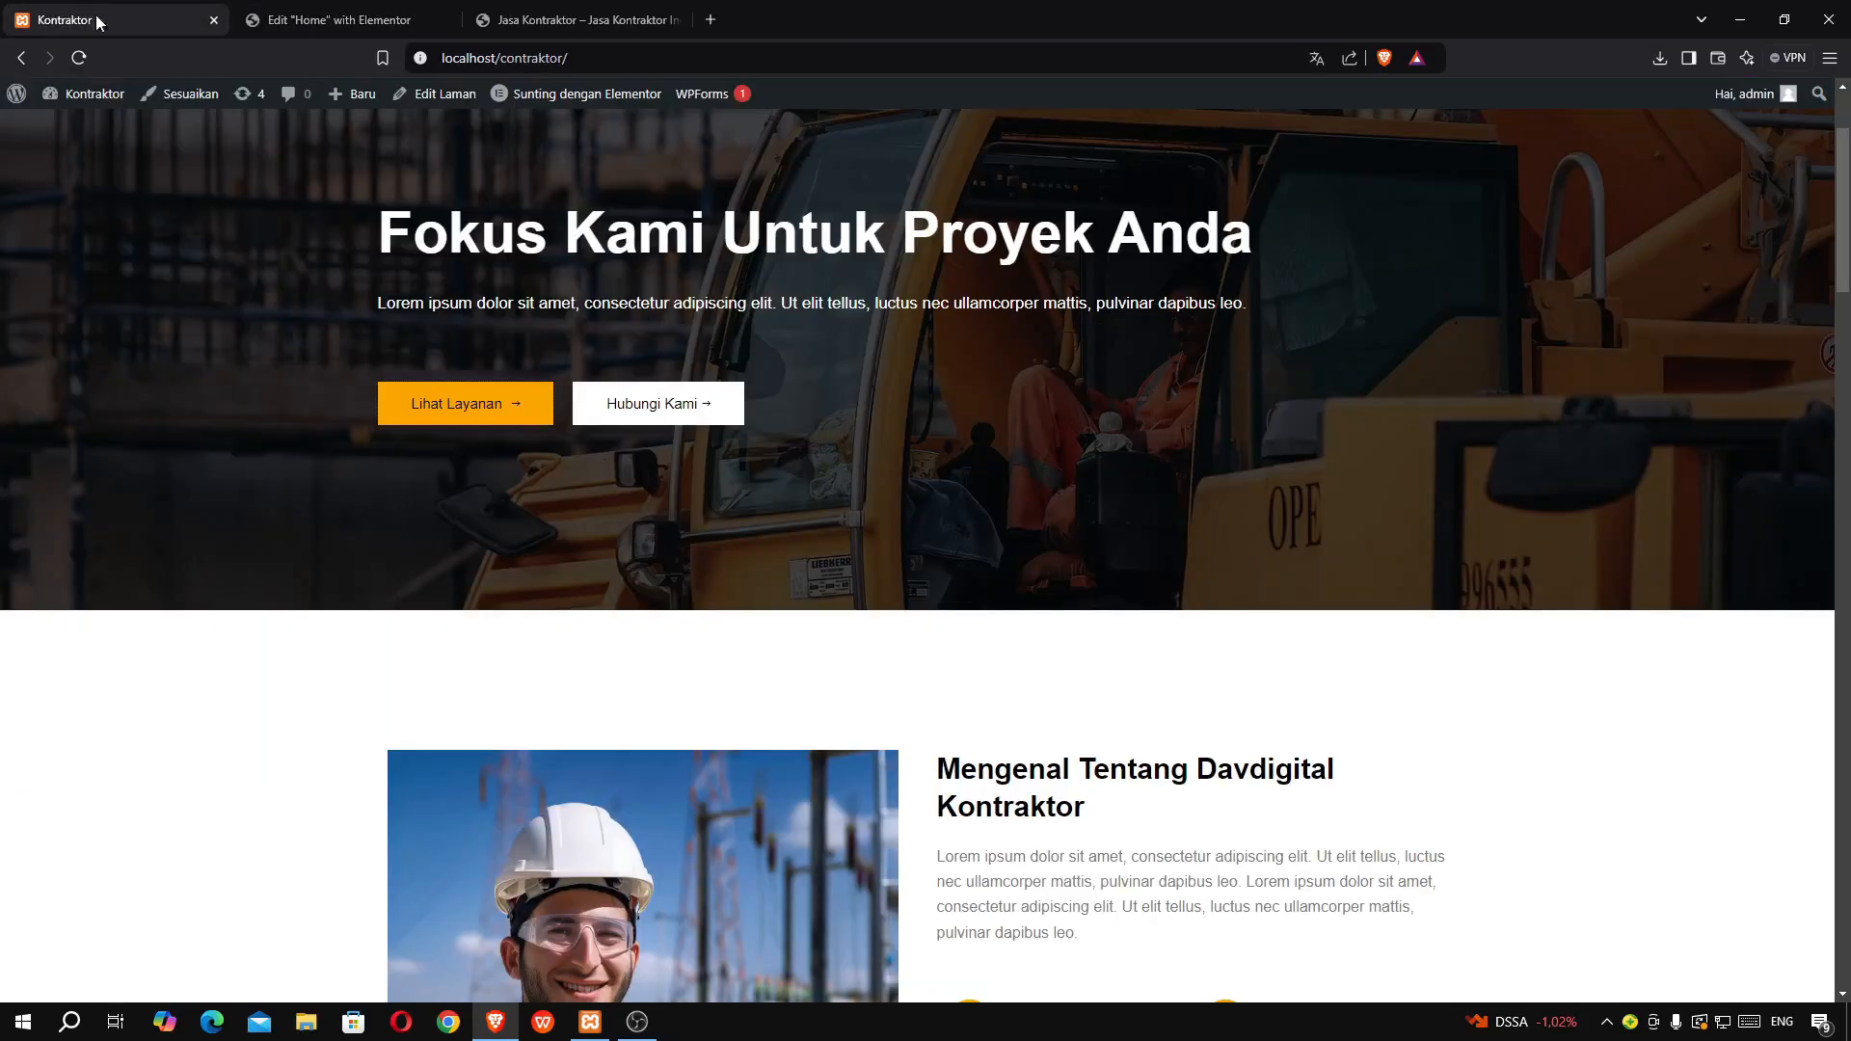
left_click(289, 19)
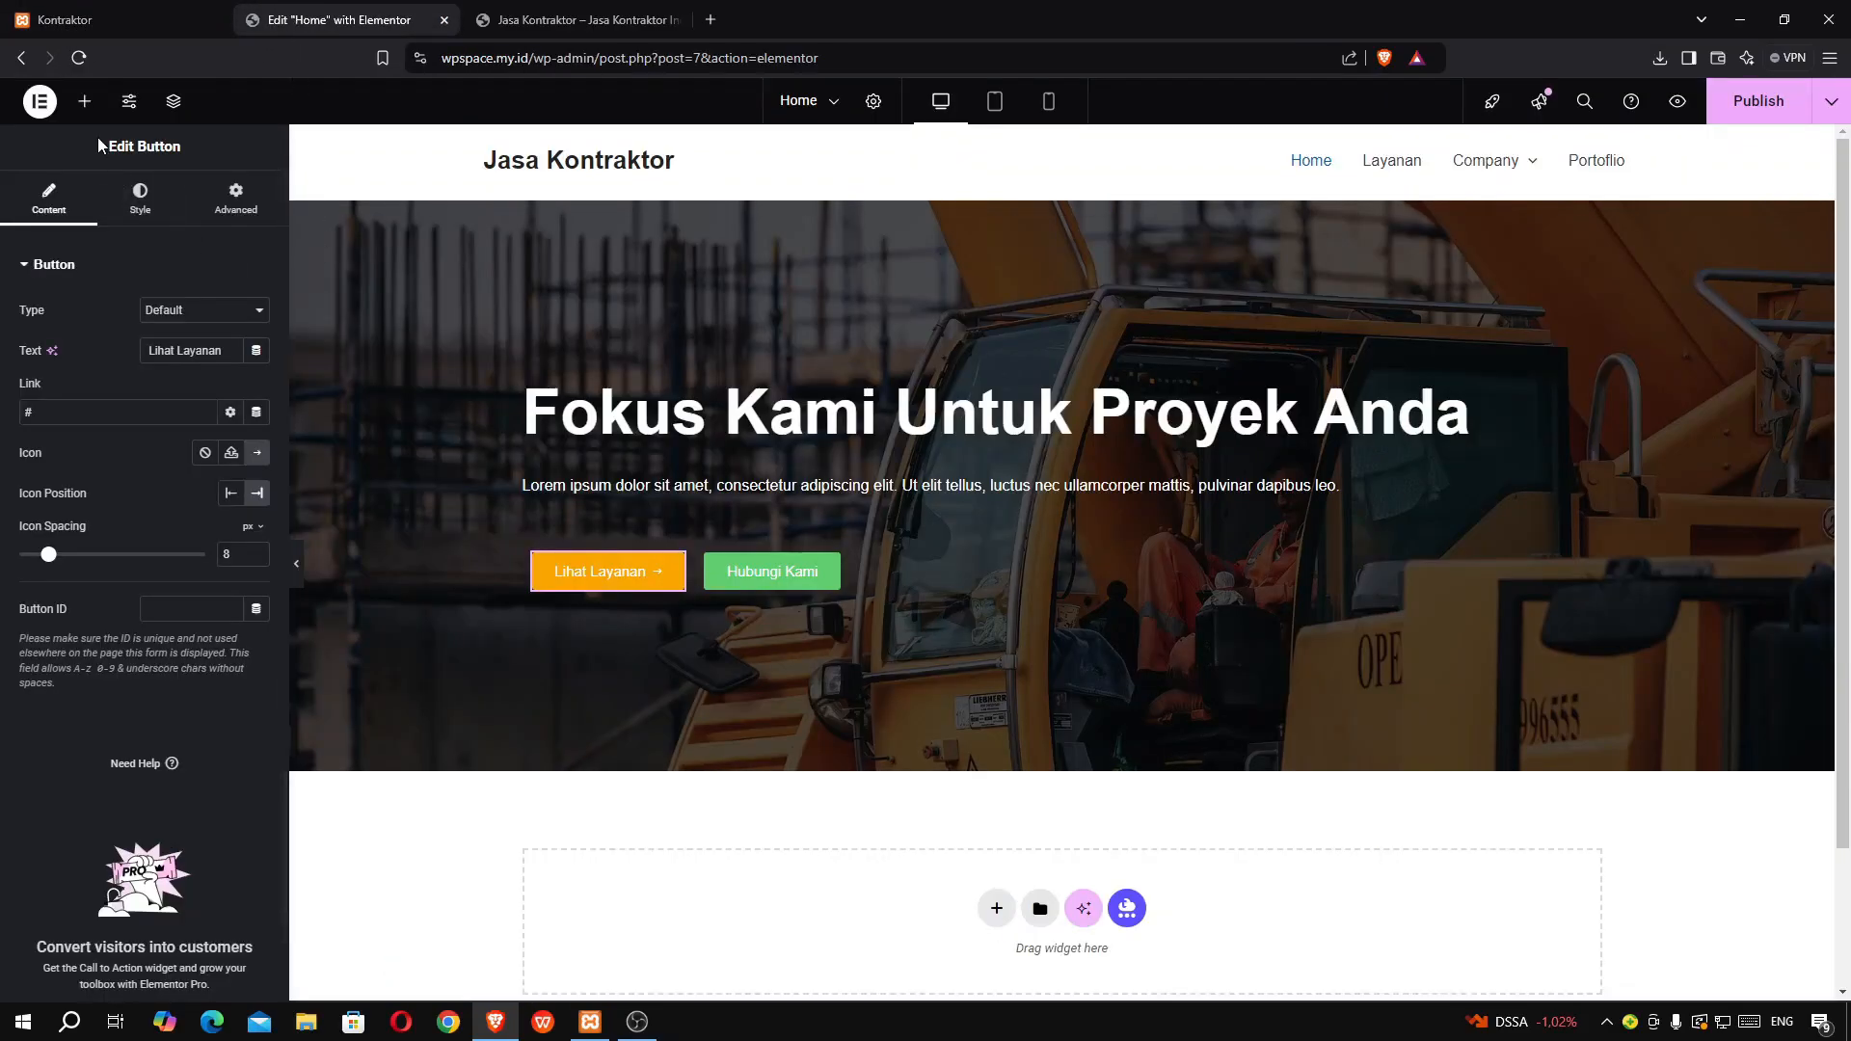
- Set the Lihat Layanan button's border radius to 0 px on all corners and its text color to black (#000000)
left_click(140, 200)
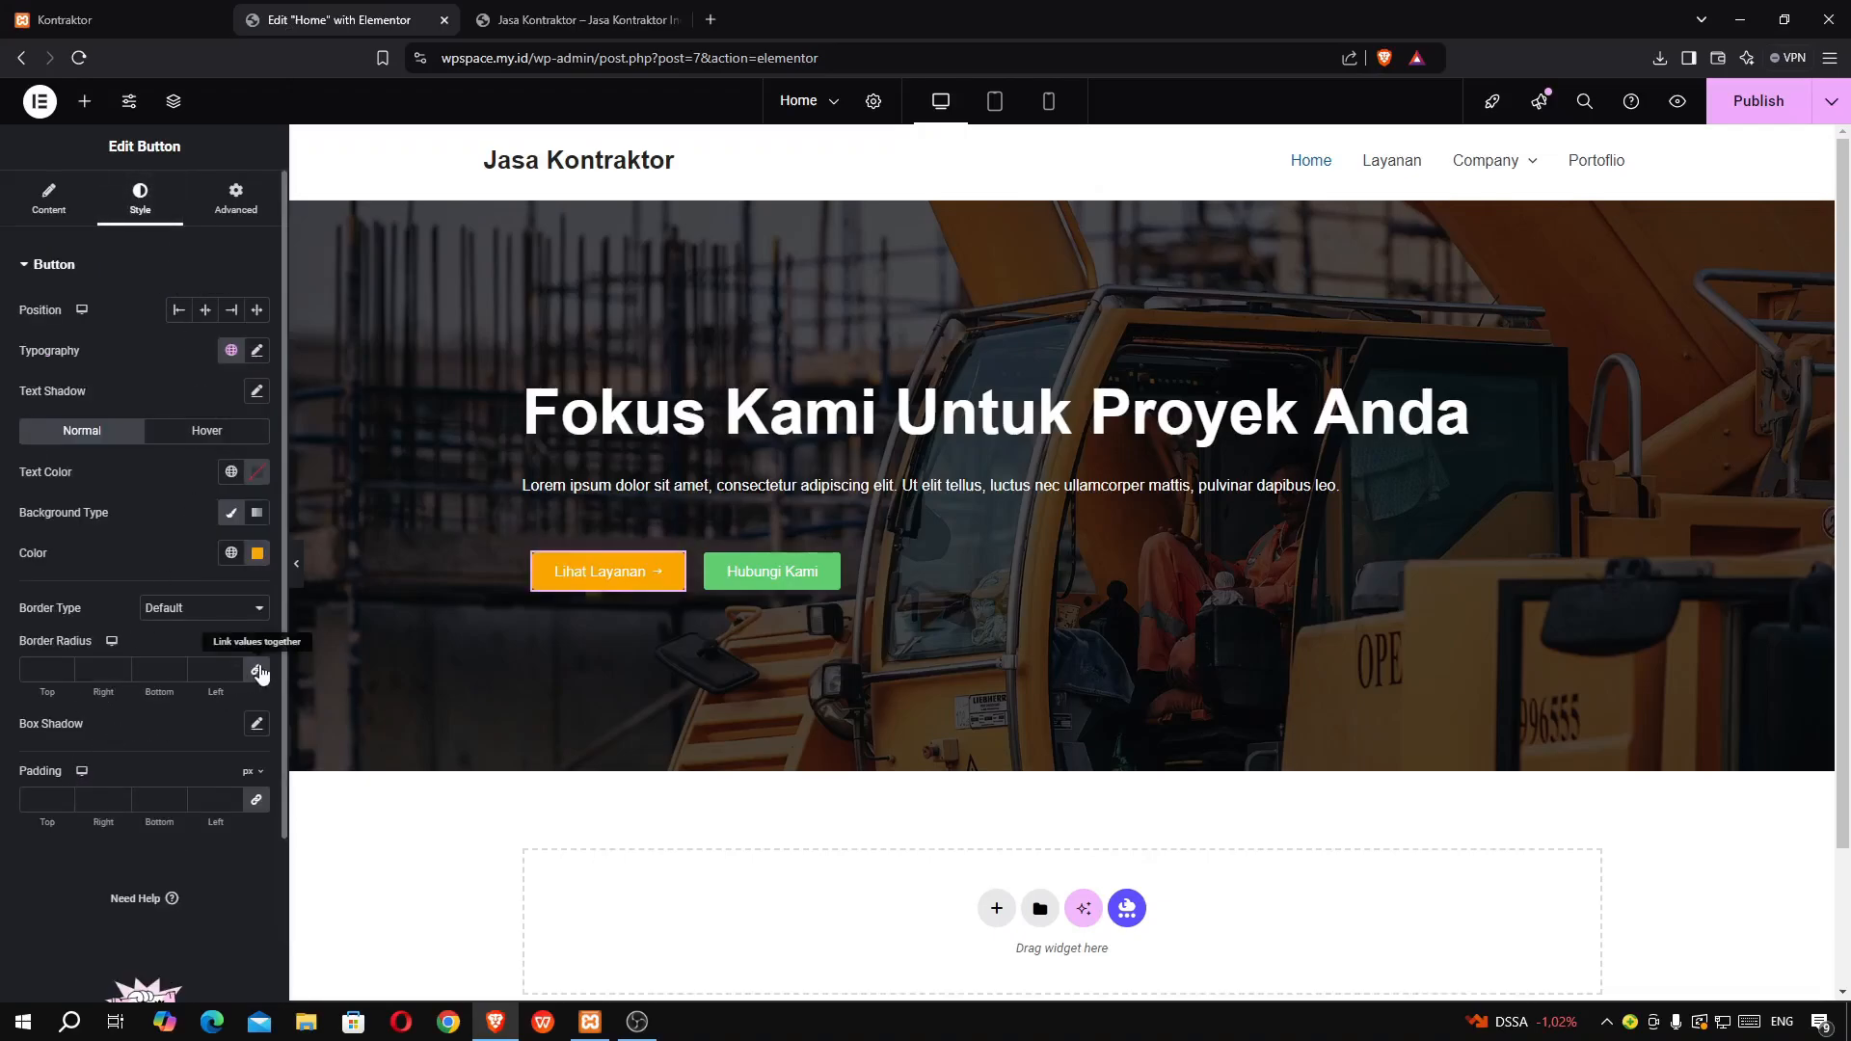
left_click(256, 471)
left_click_drag(287, 635, 352, 758)
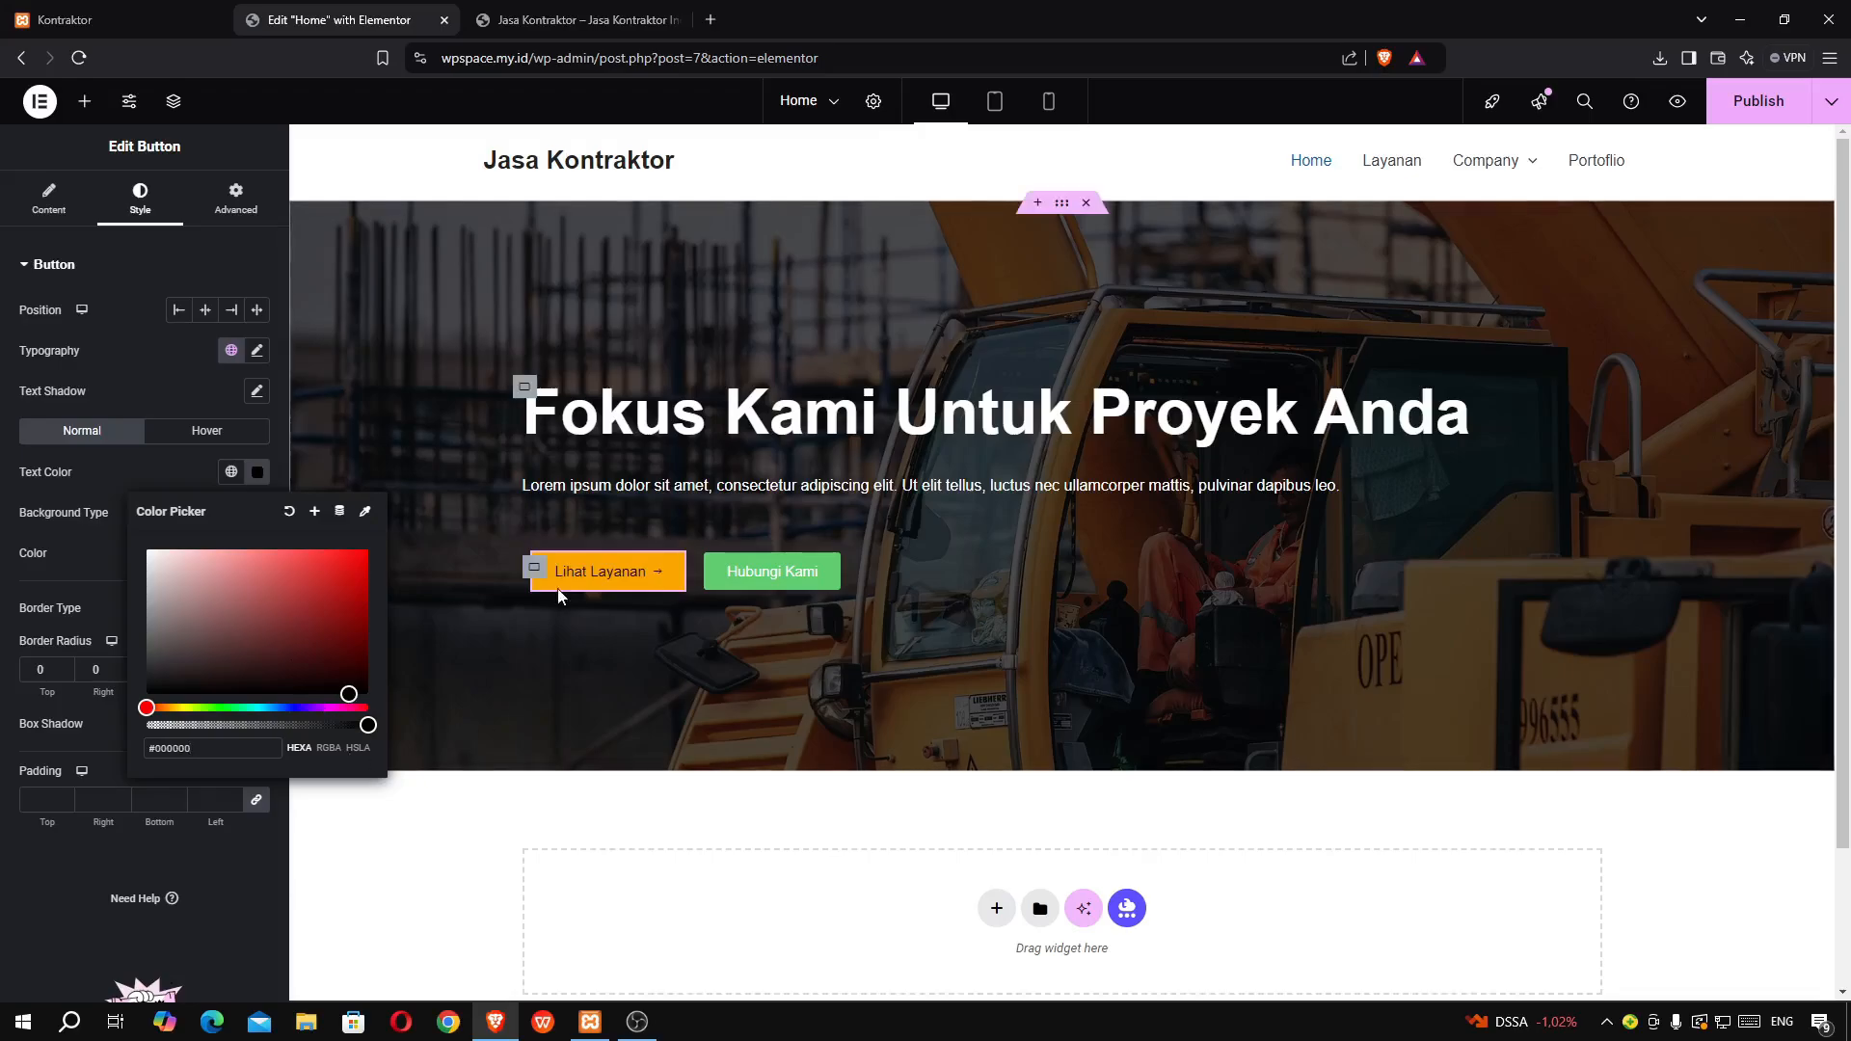
left_click(392, 537)
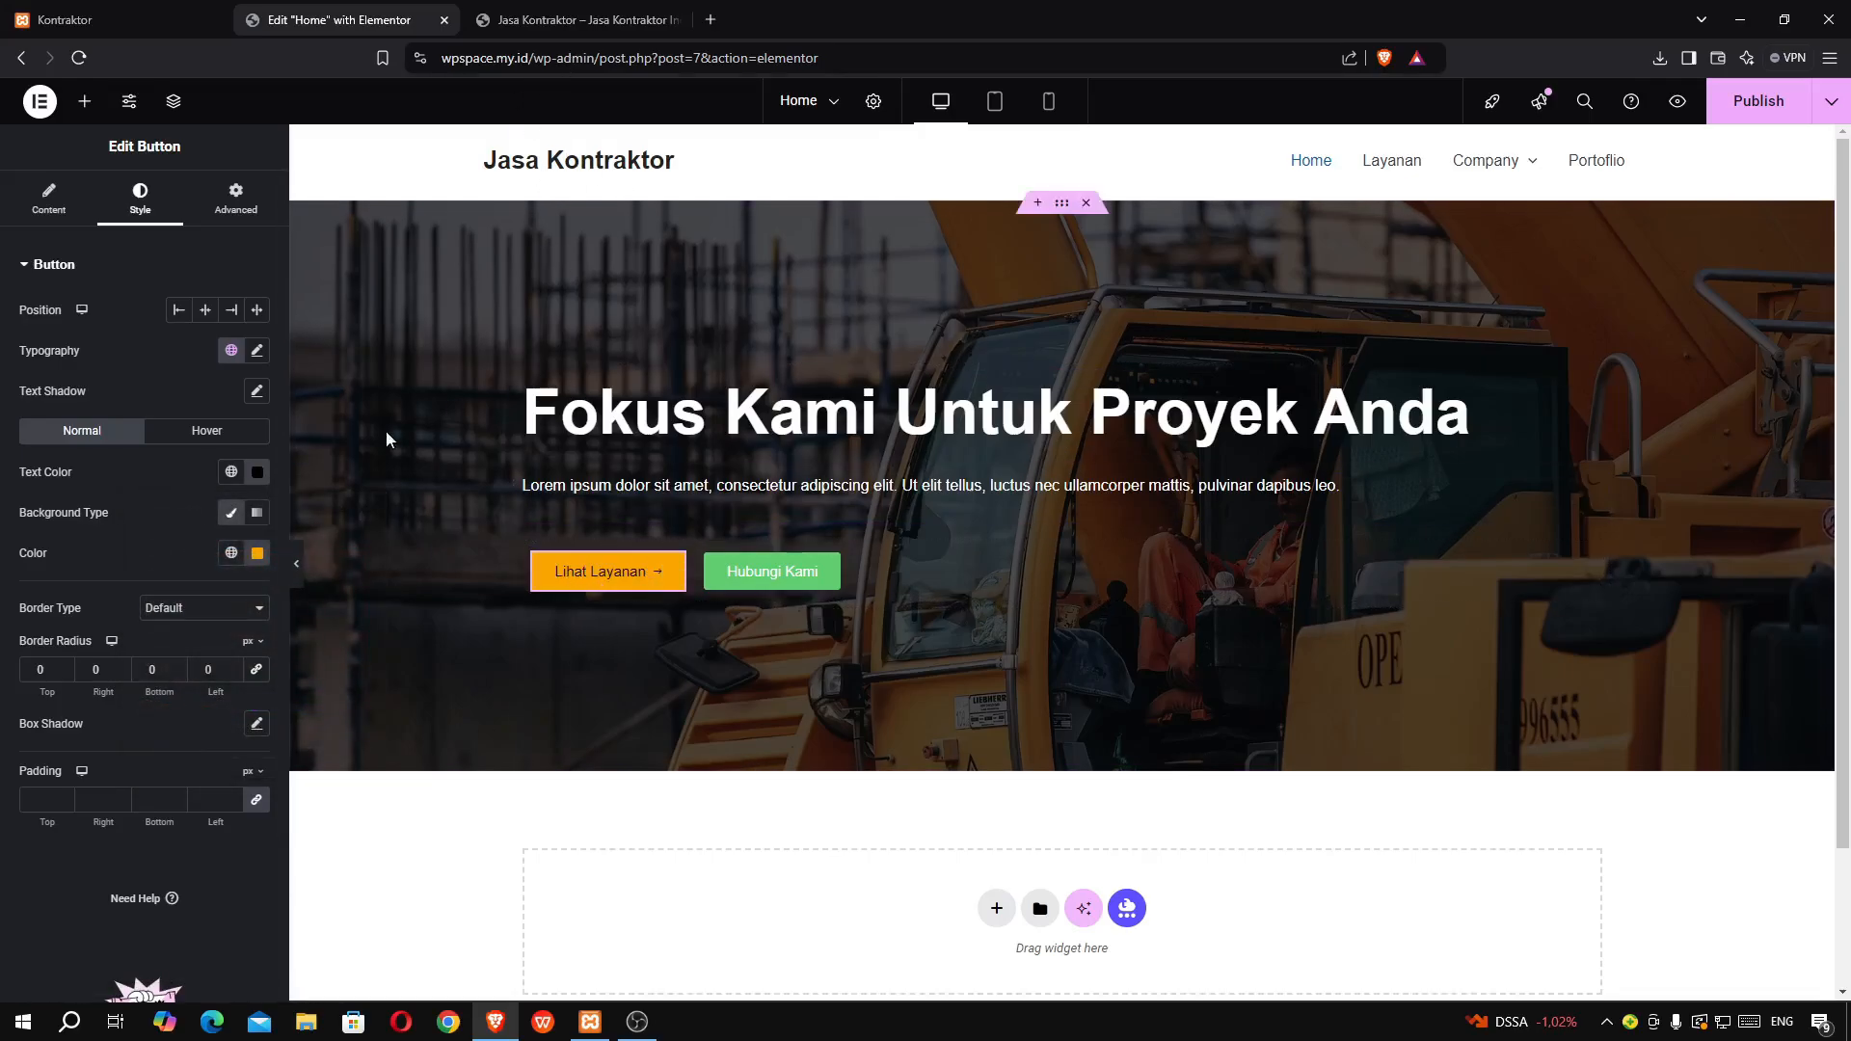
left_click(555, 12)
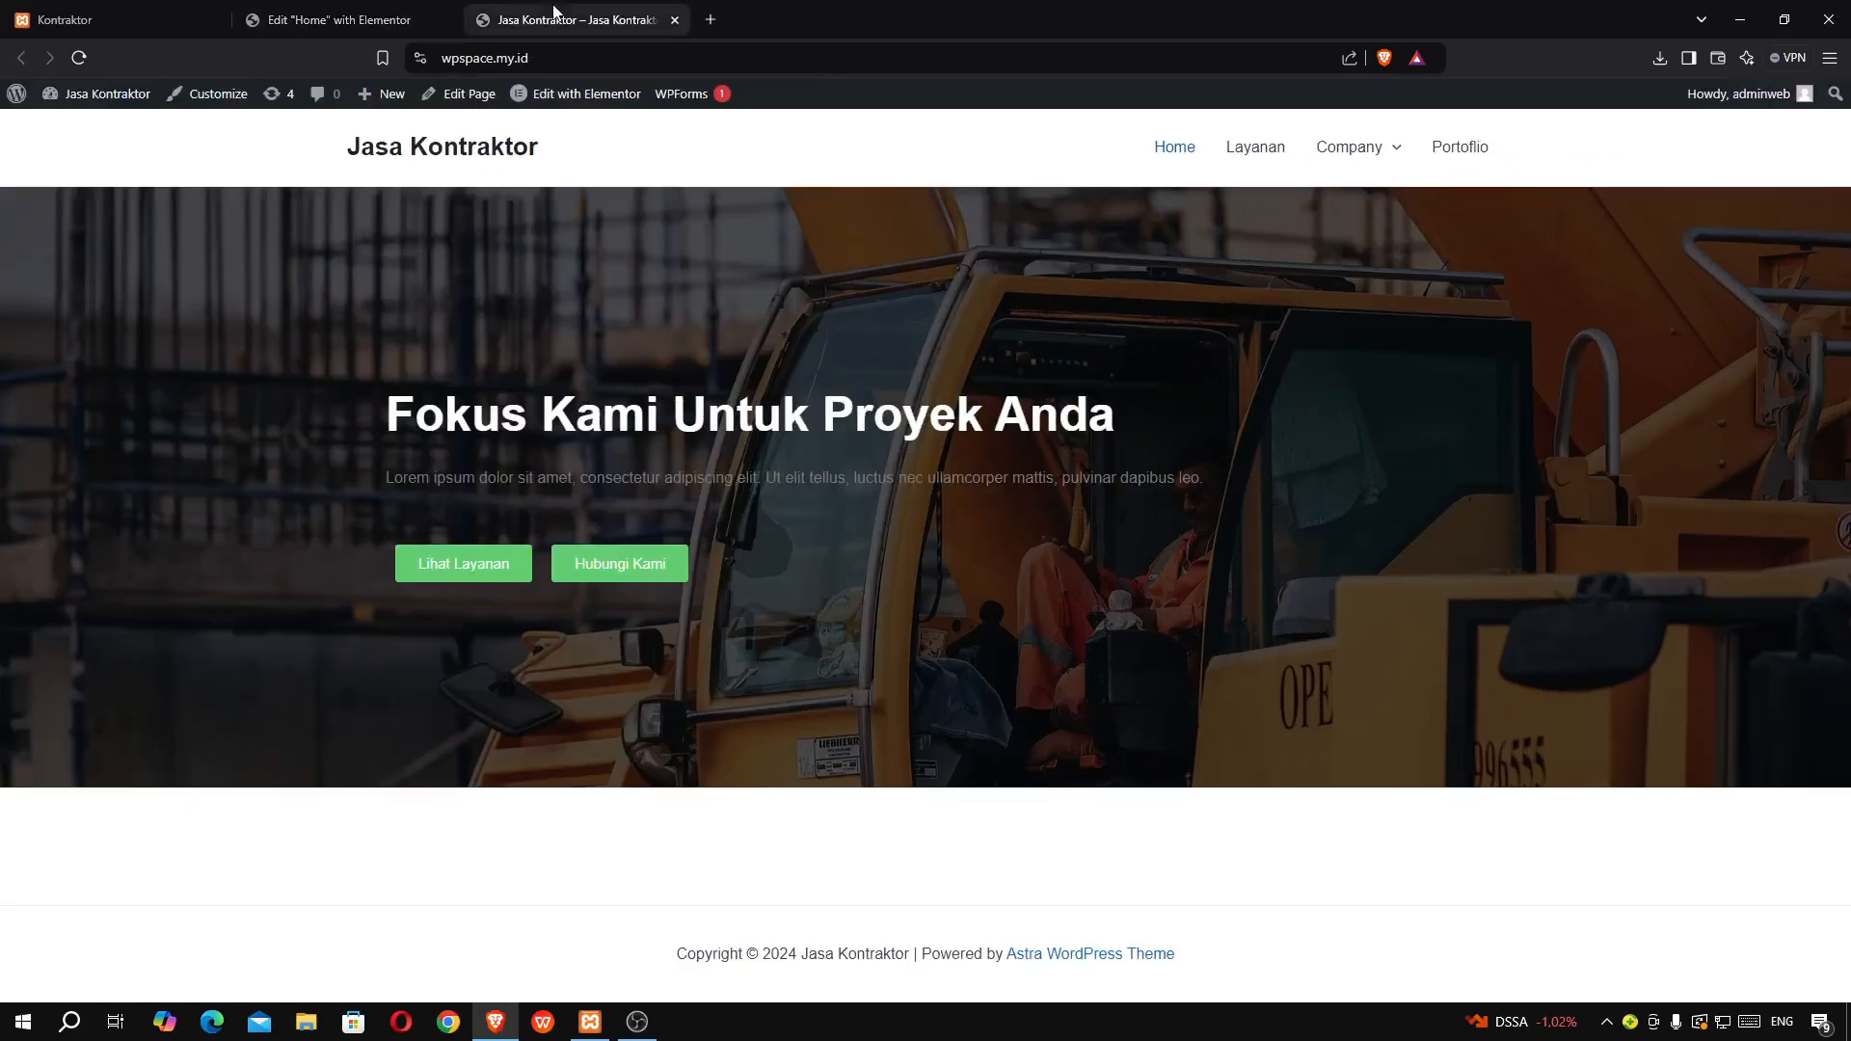
right_click(1250, 154)
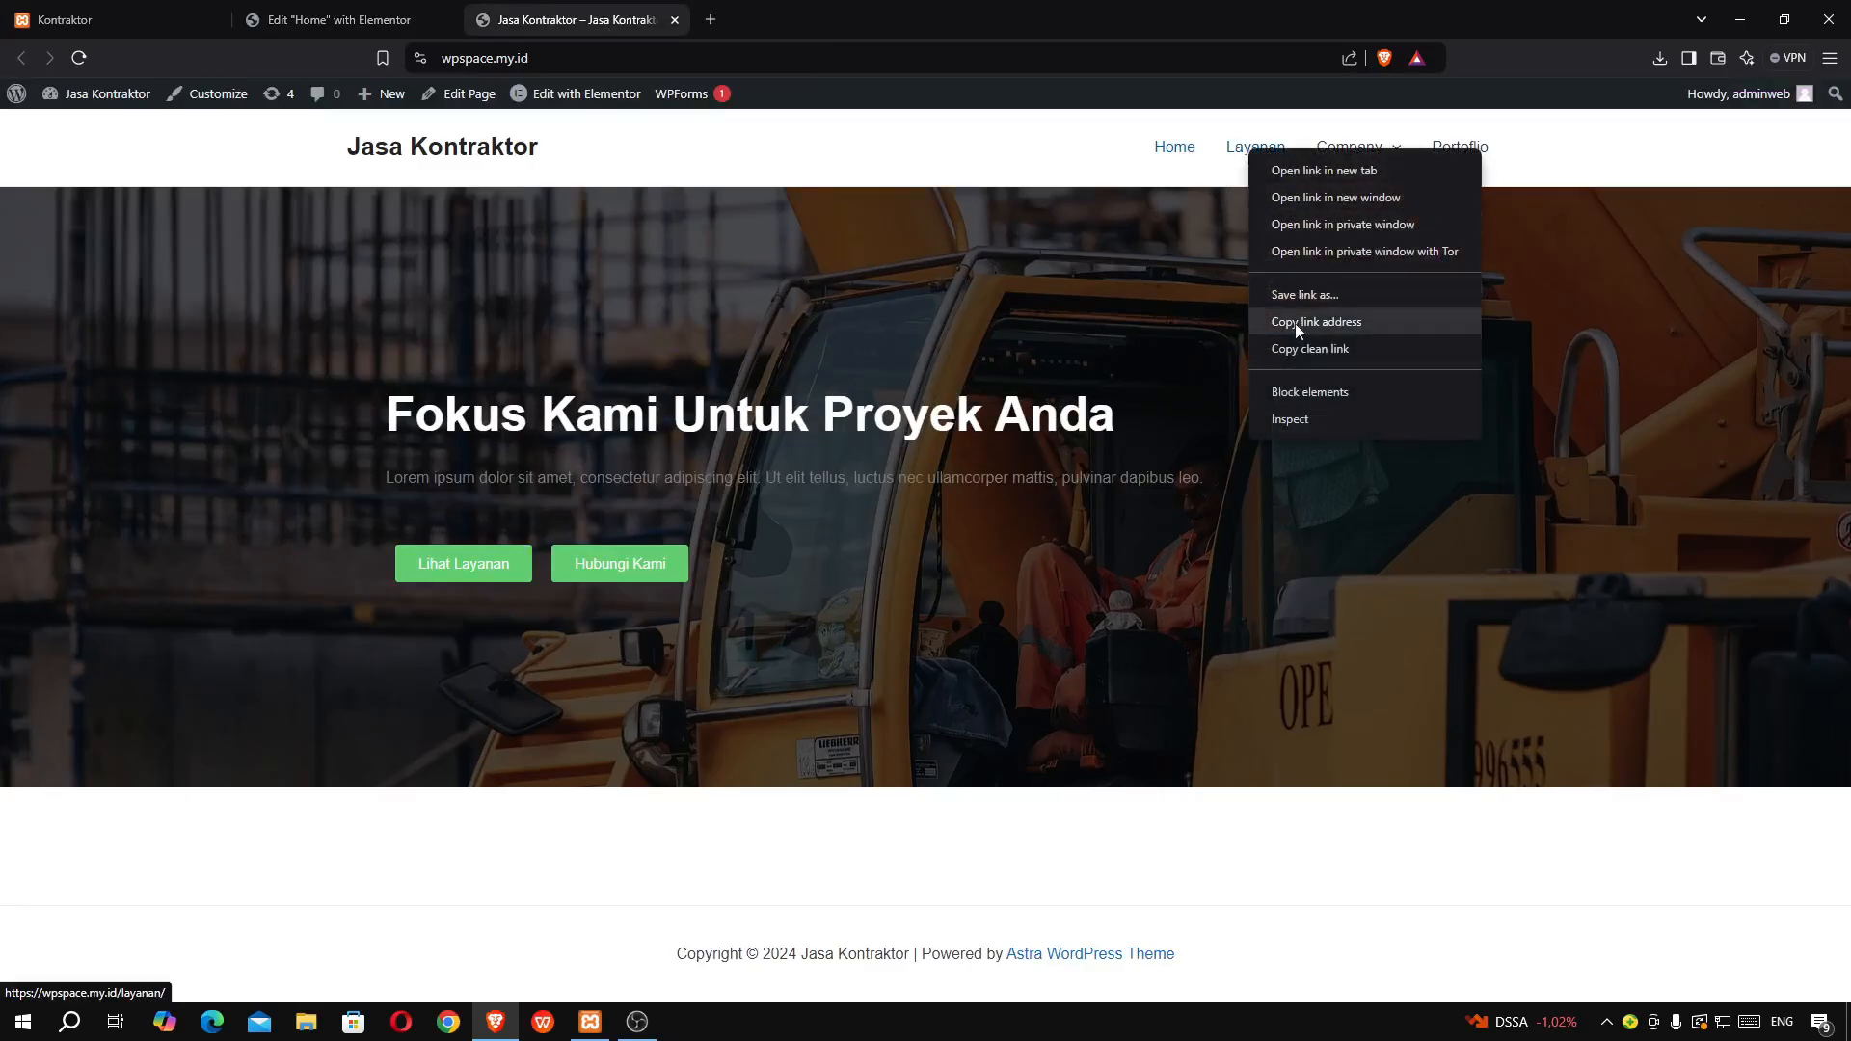
left_click(1280, 321)
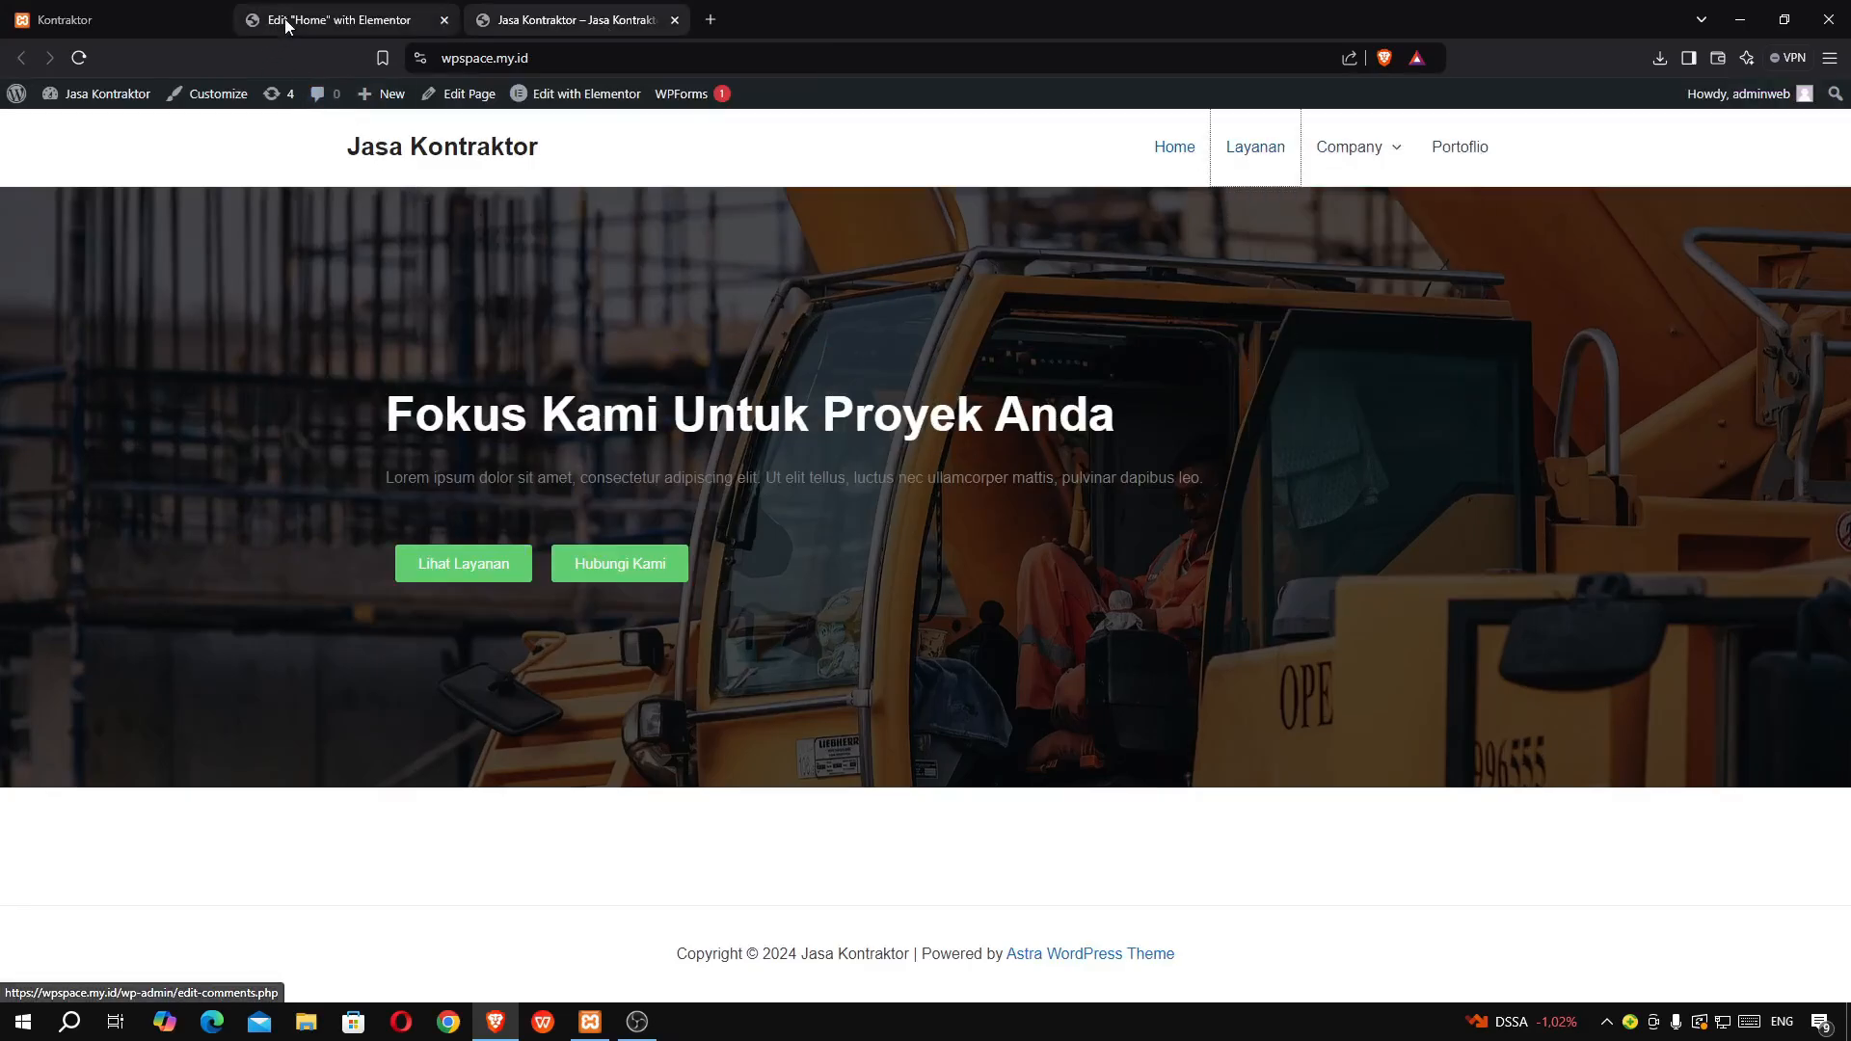
left_click(286, 19)
left_click(50, 200)
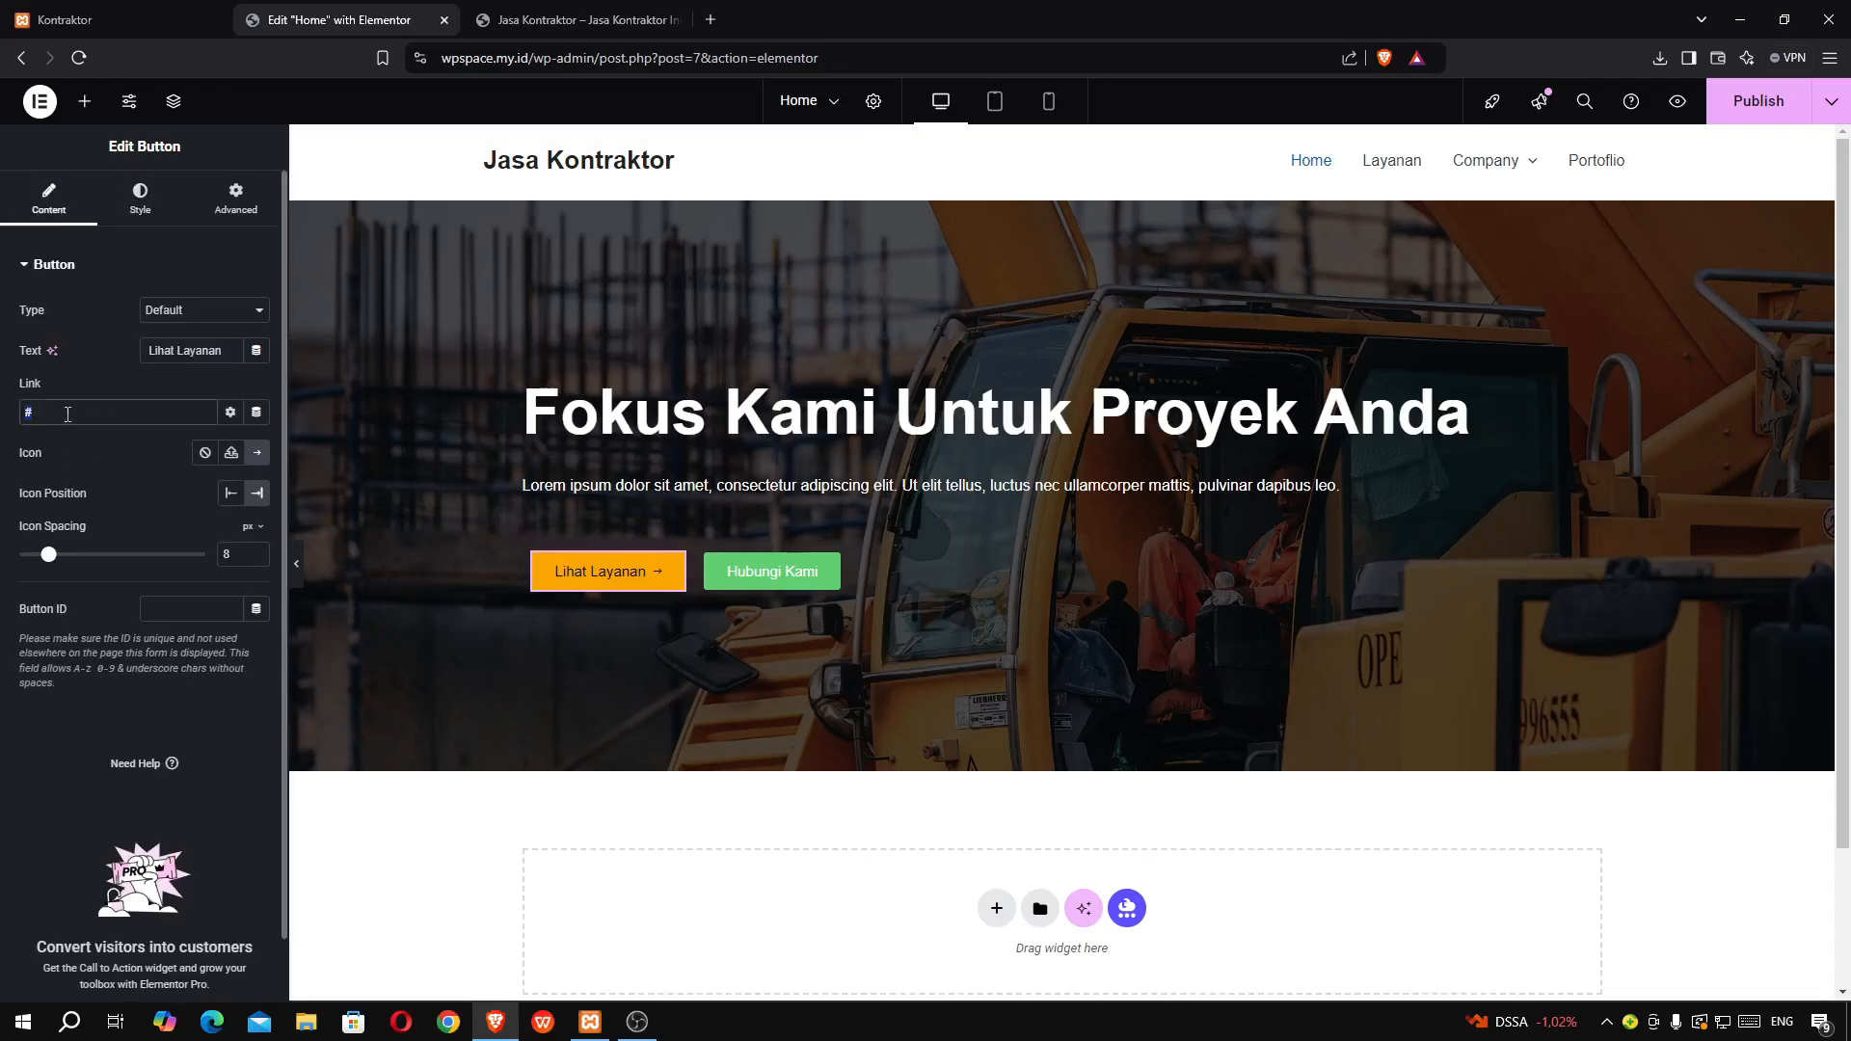
type("https://wpspace.my.id/layanan/")
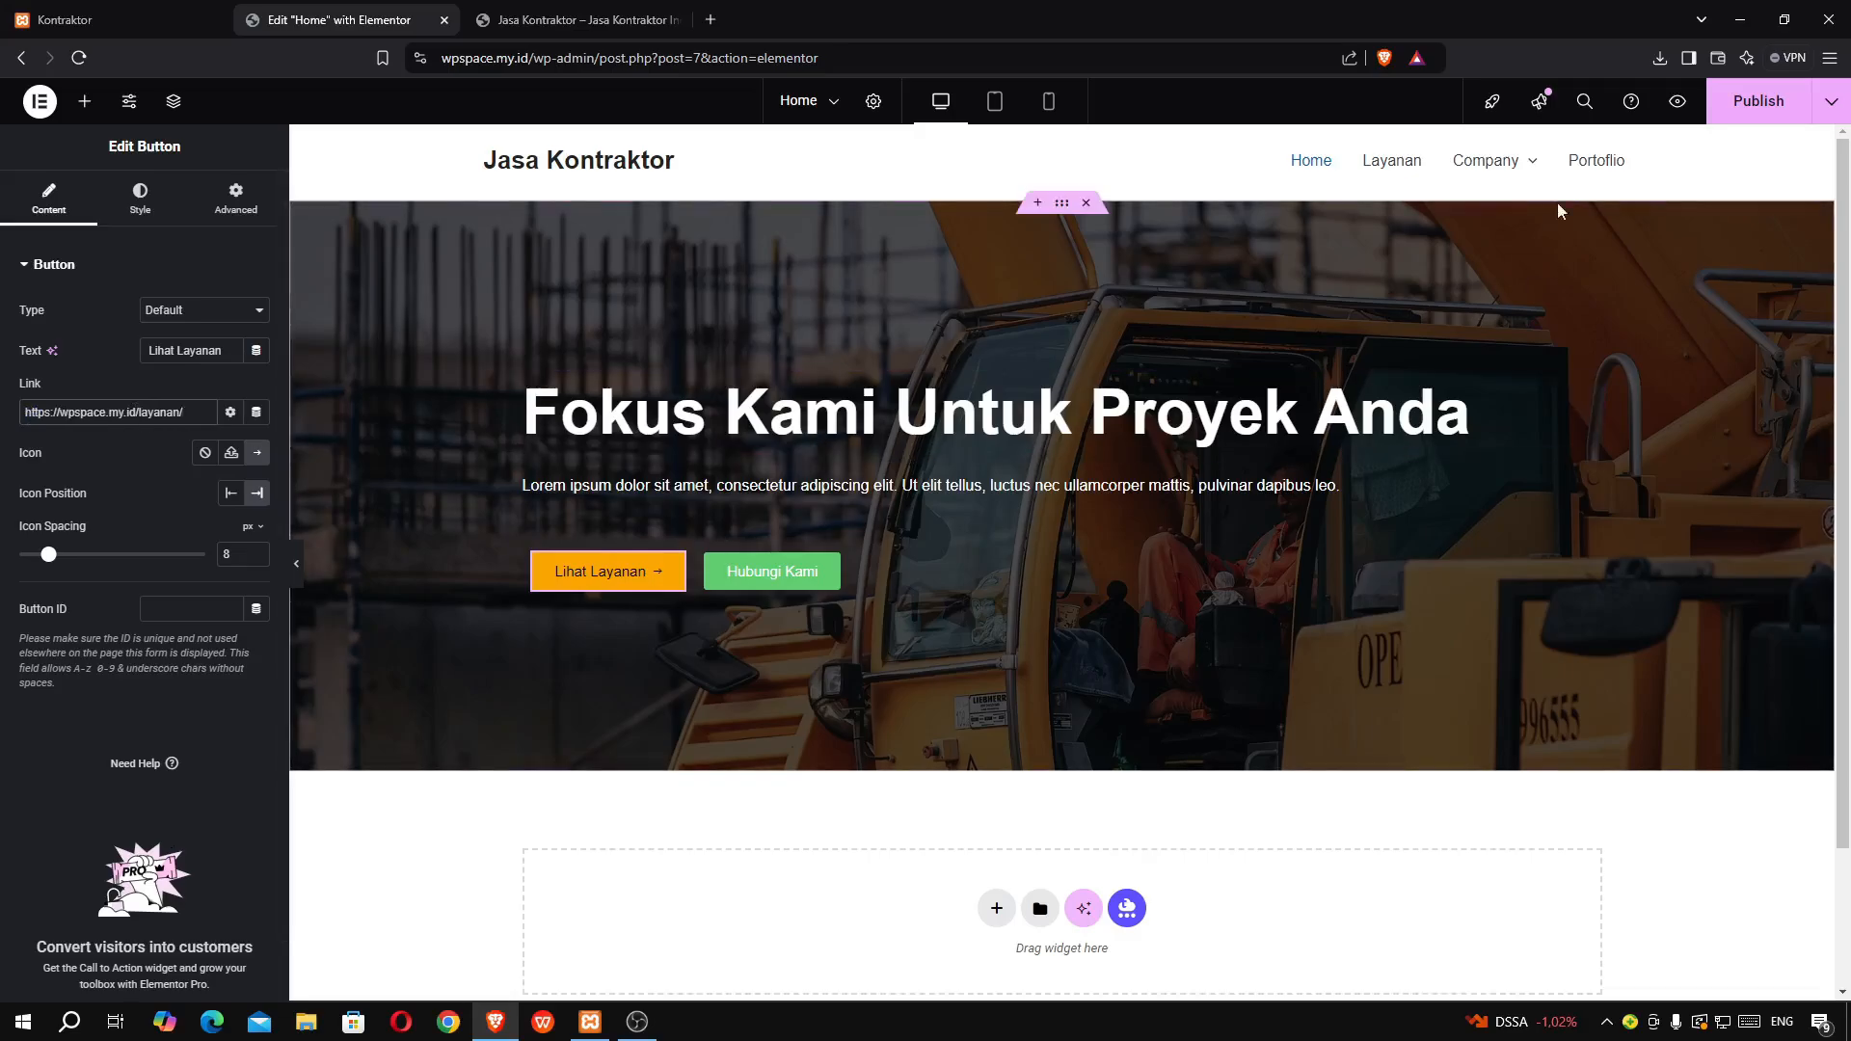
left_click(1764, 104)
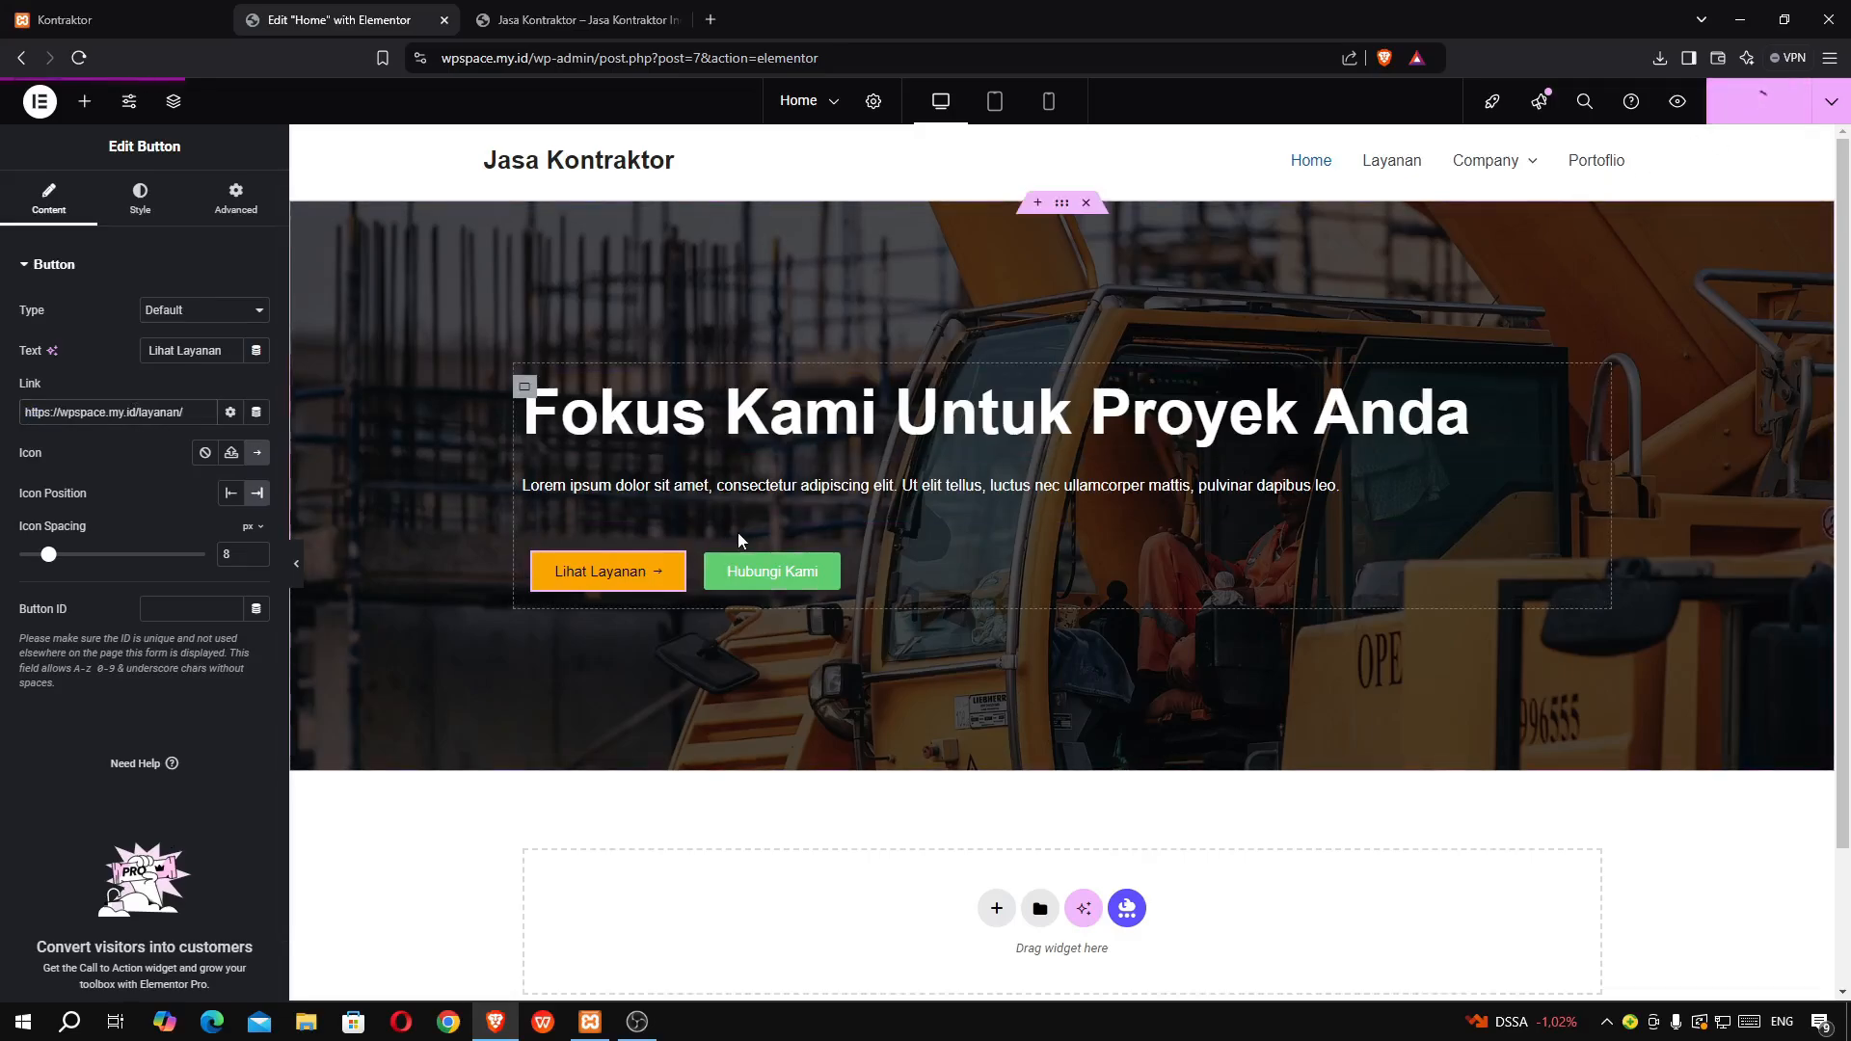
left_click(826, 575)
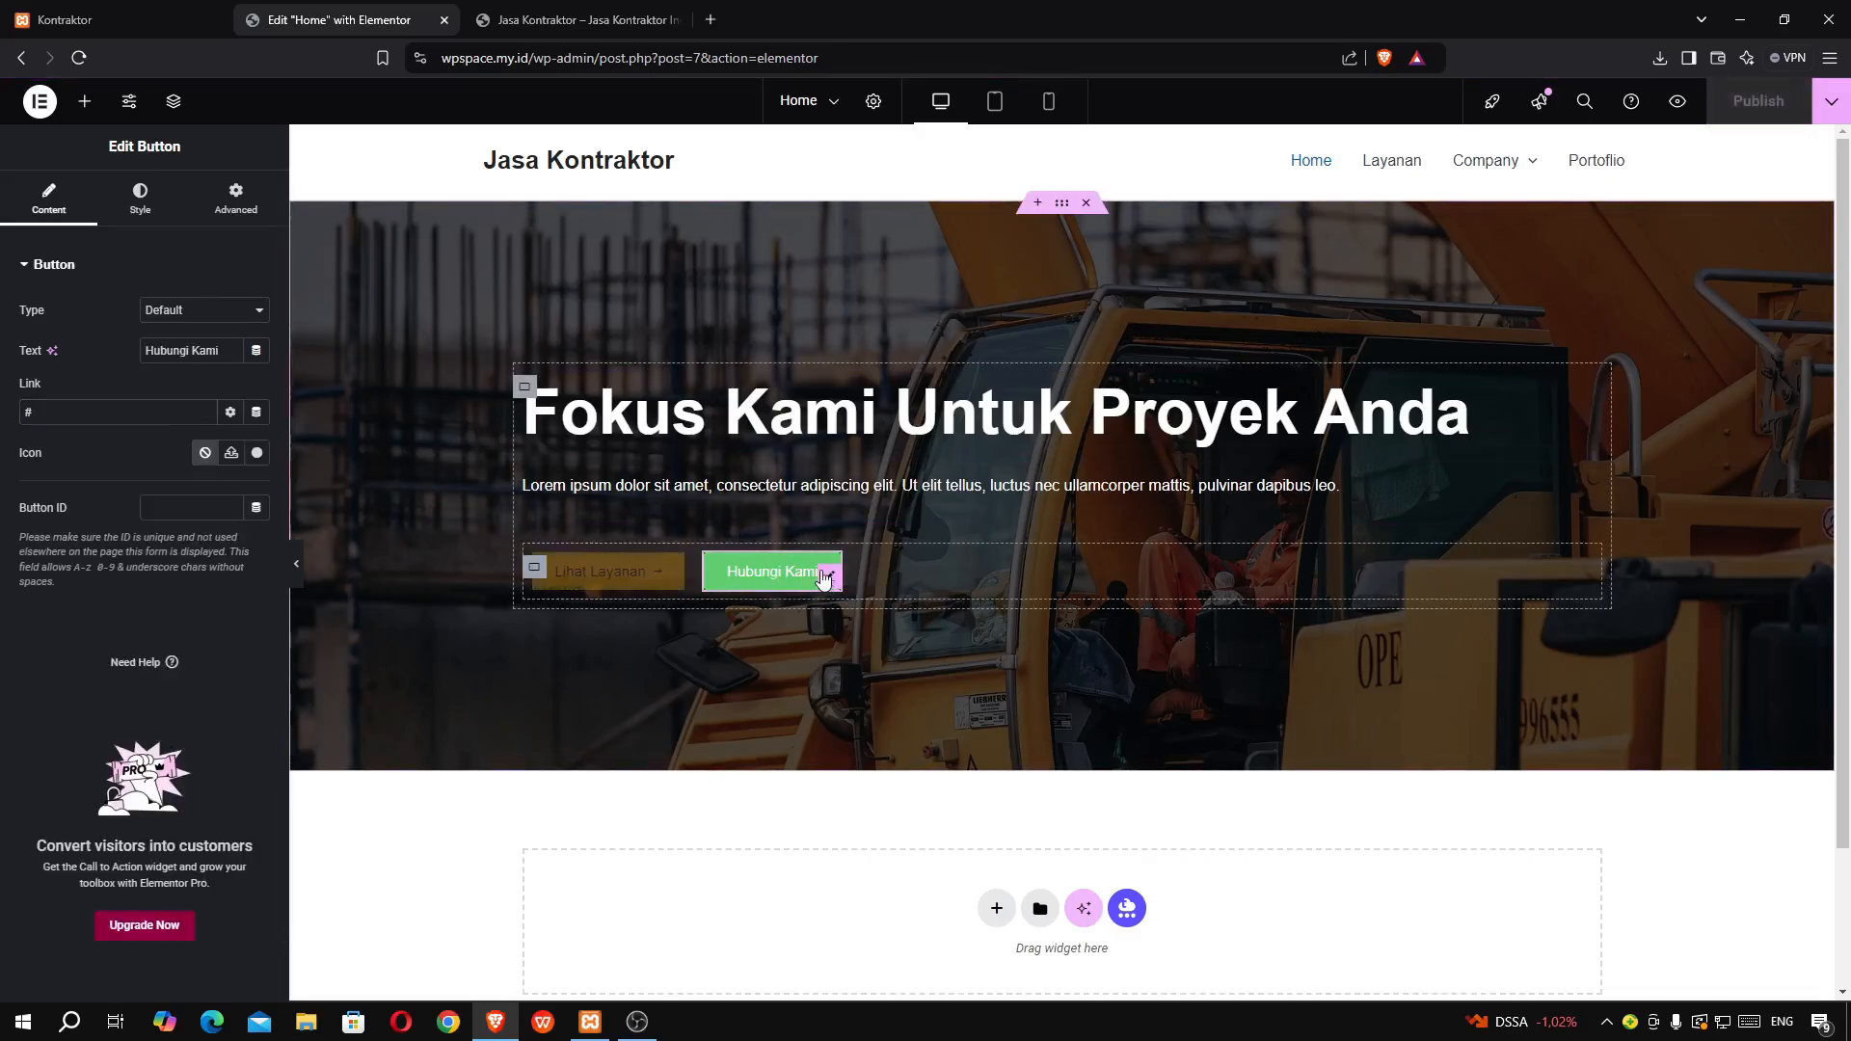
left_click(518, 23)
mouse_move(1388, 185)
right_click(1338, 273)
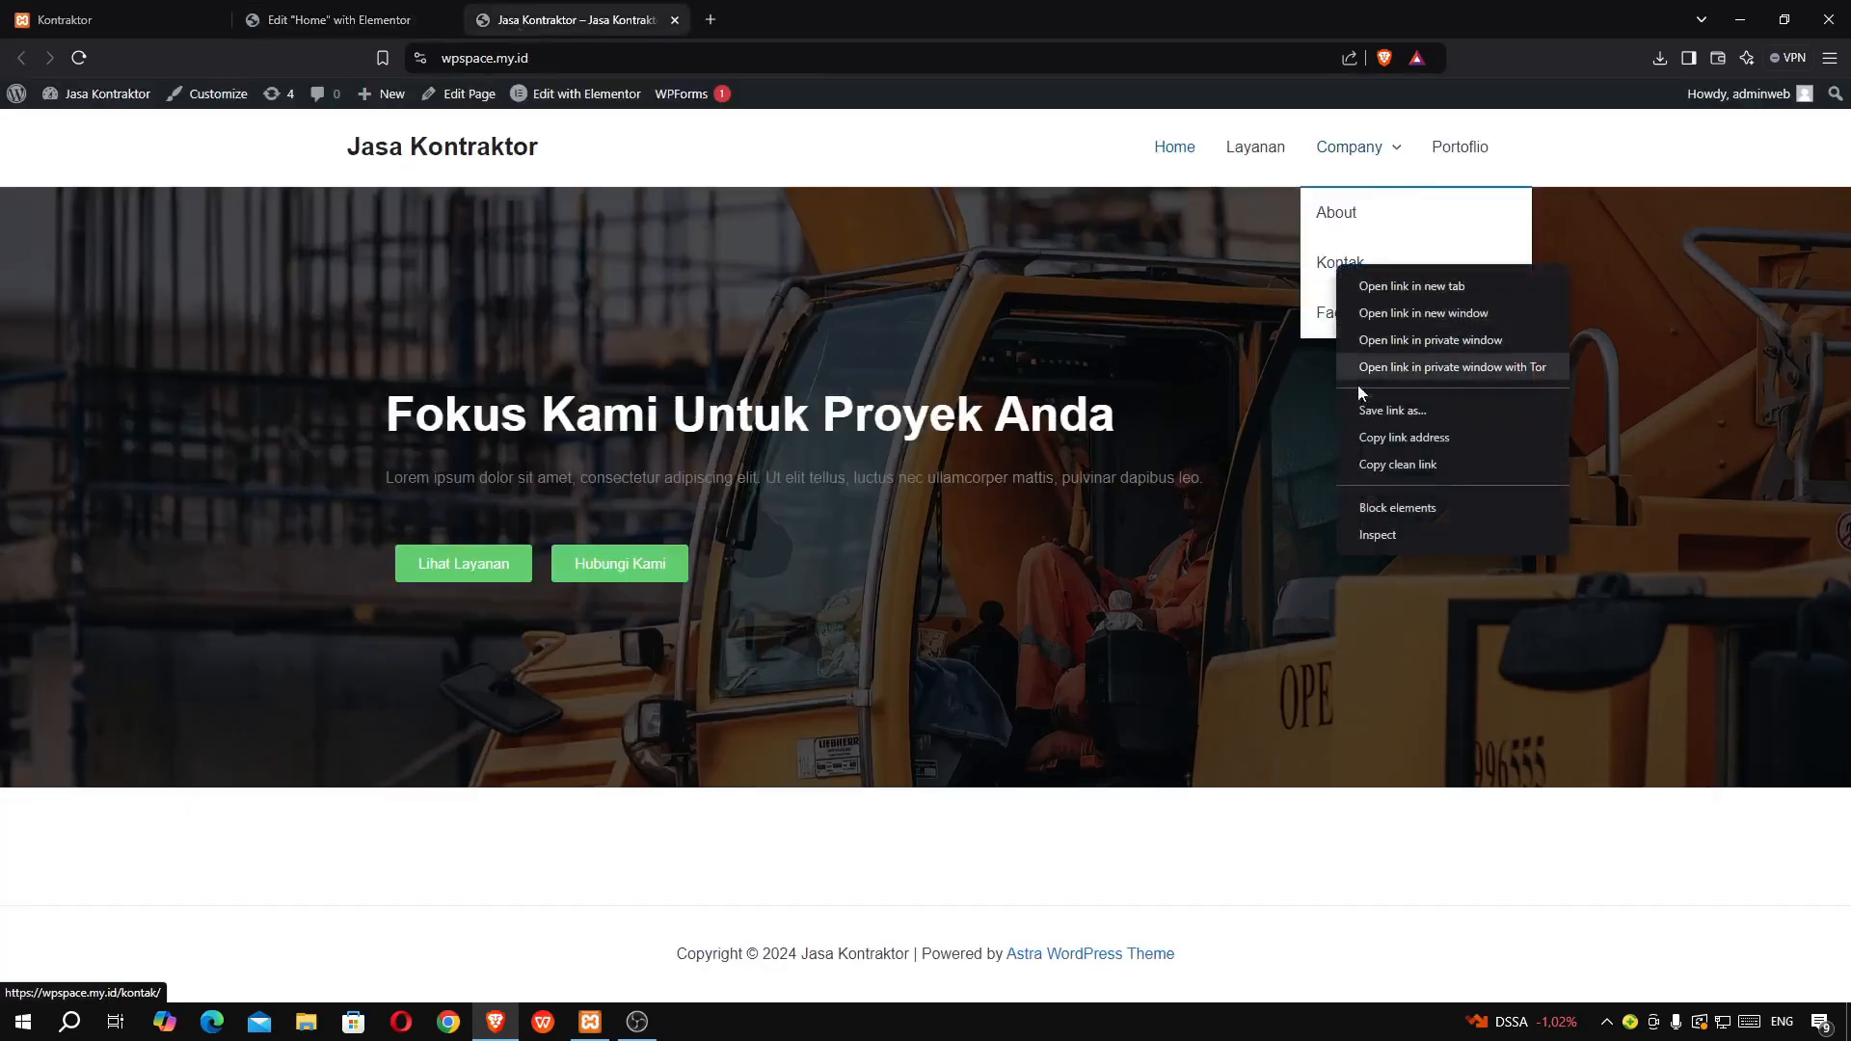
left_click(1380, 462)
mouse_move(1378, 135)
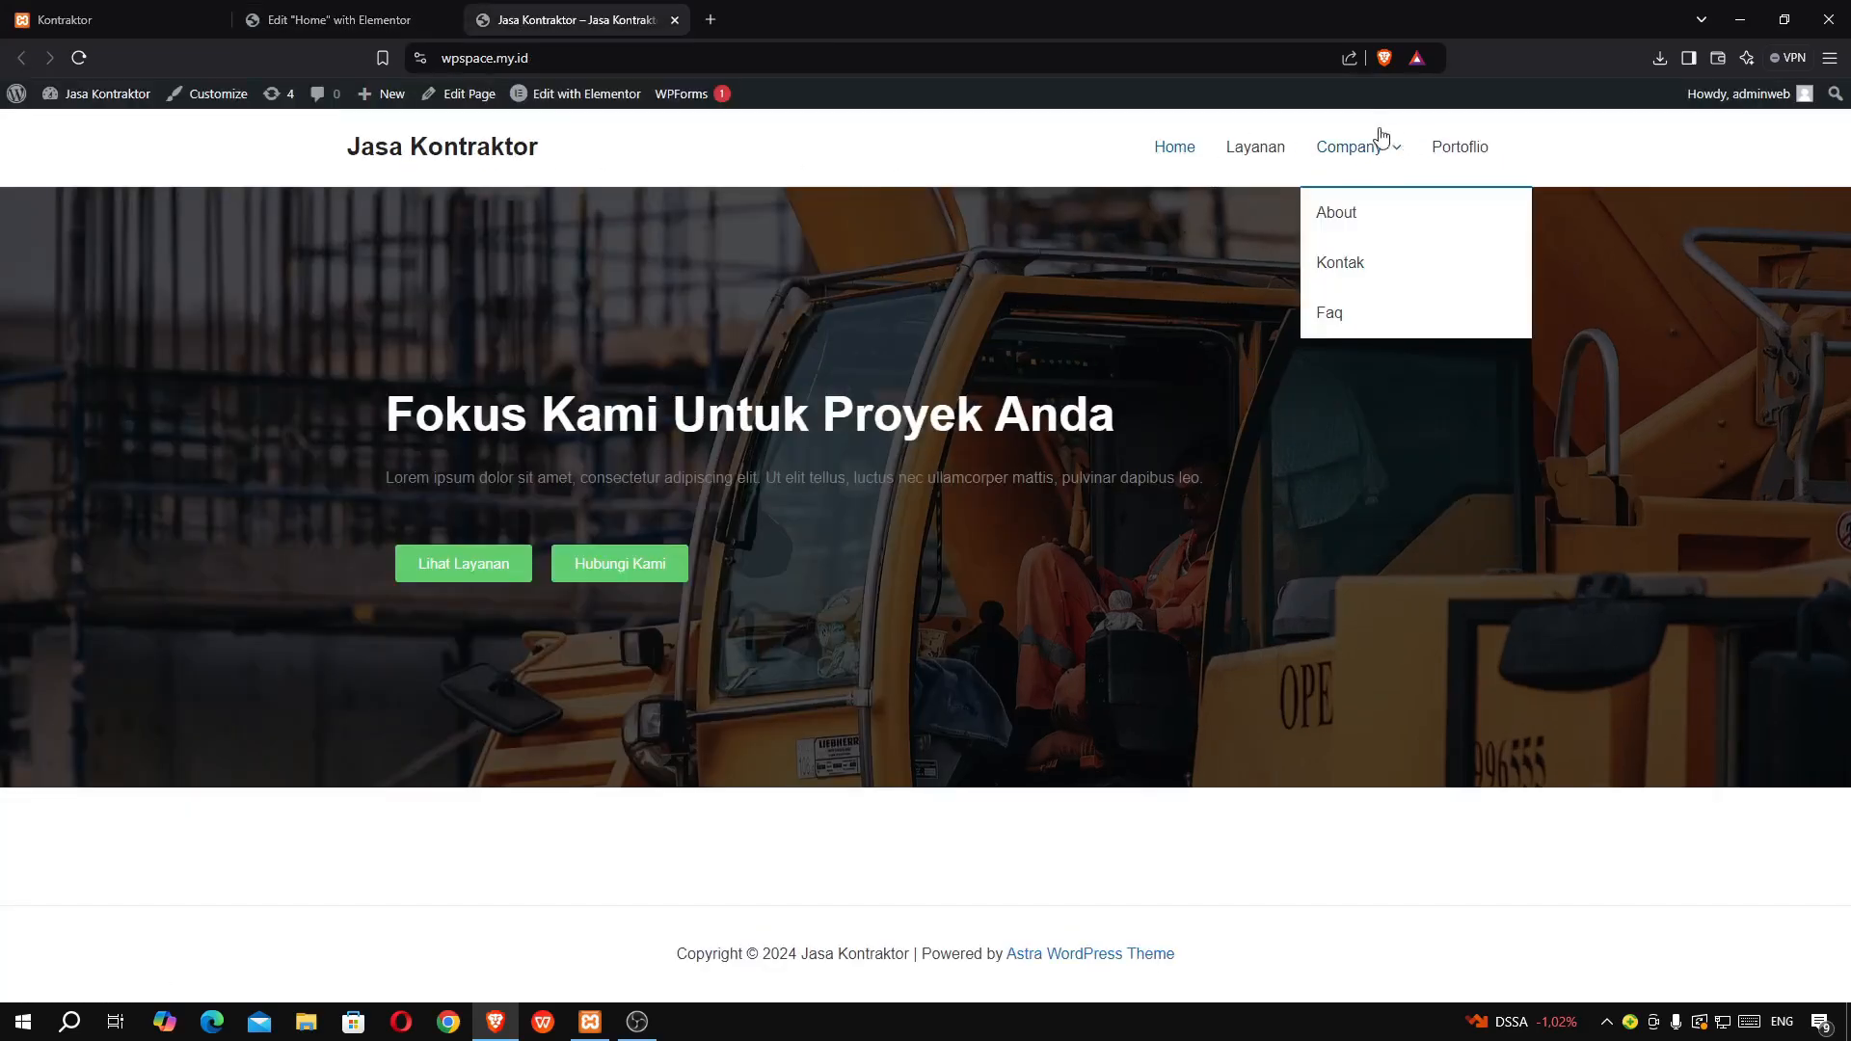
right_click(1338, 263)
left_click(1406, 435)
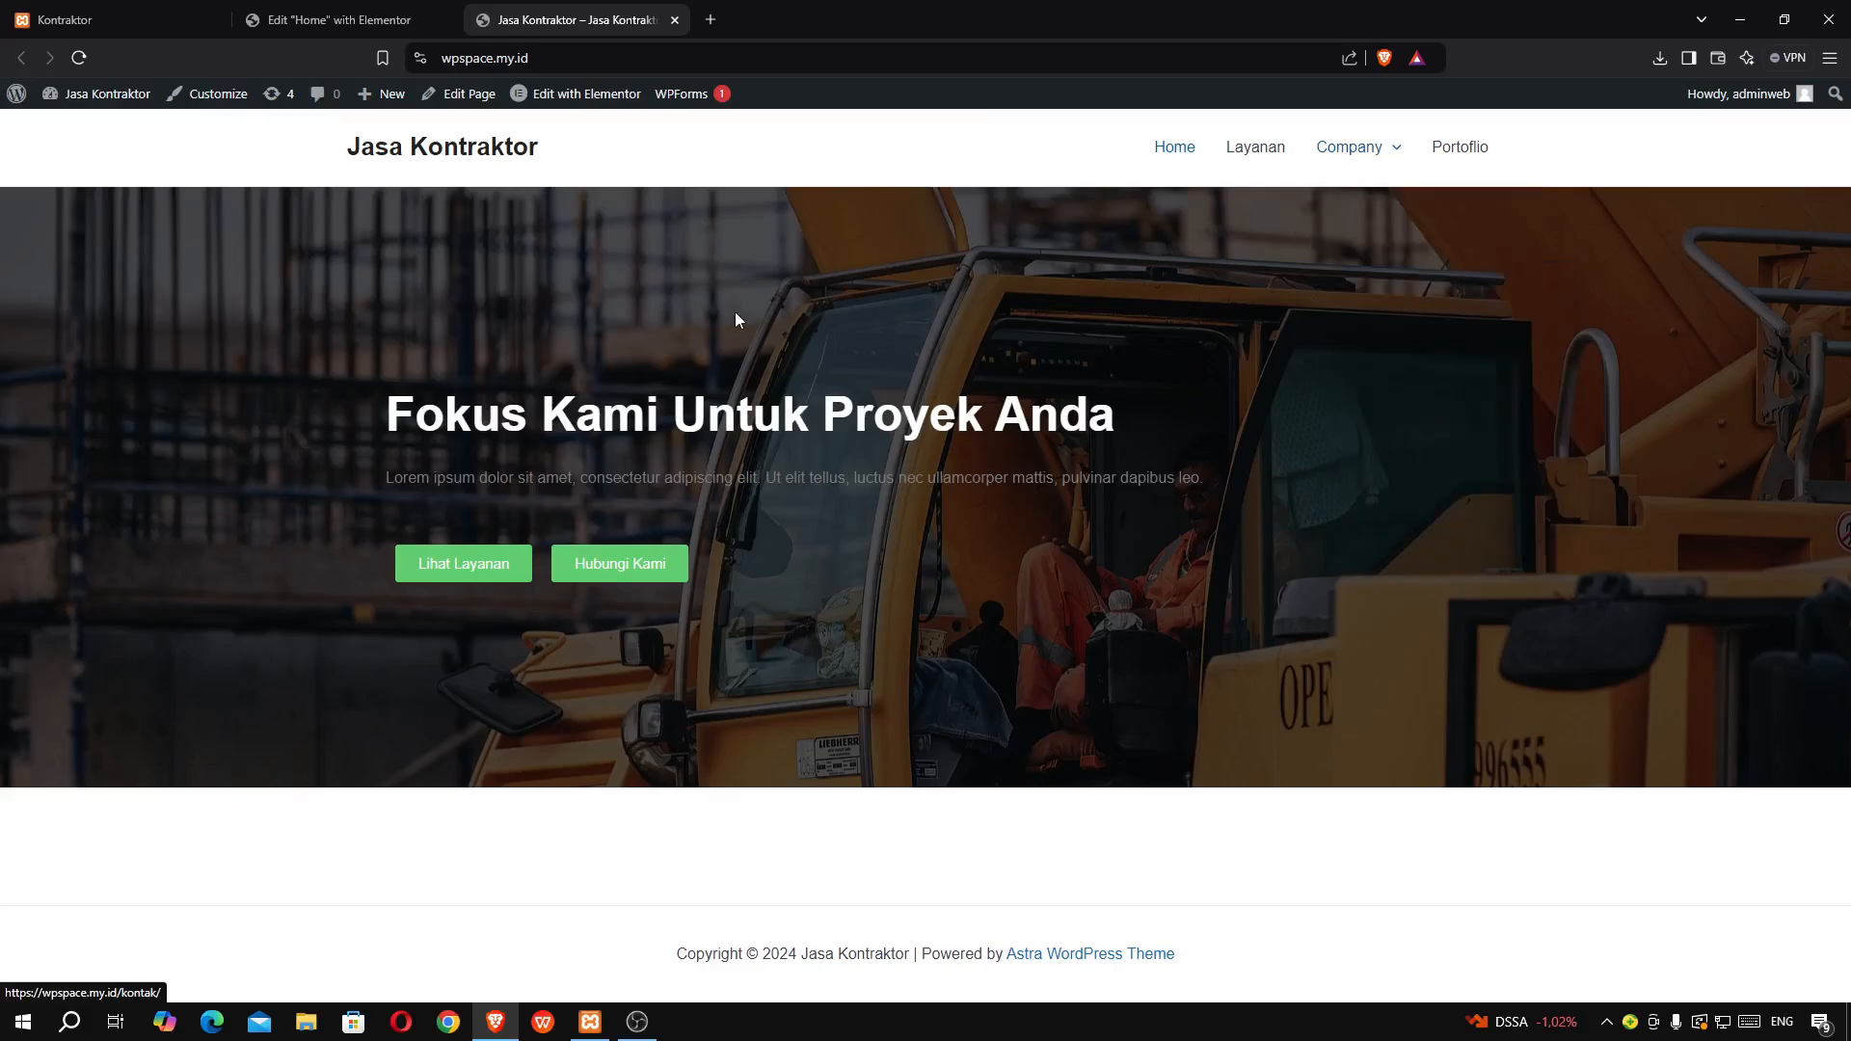
left_click(332, 19)
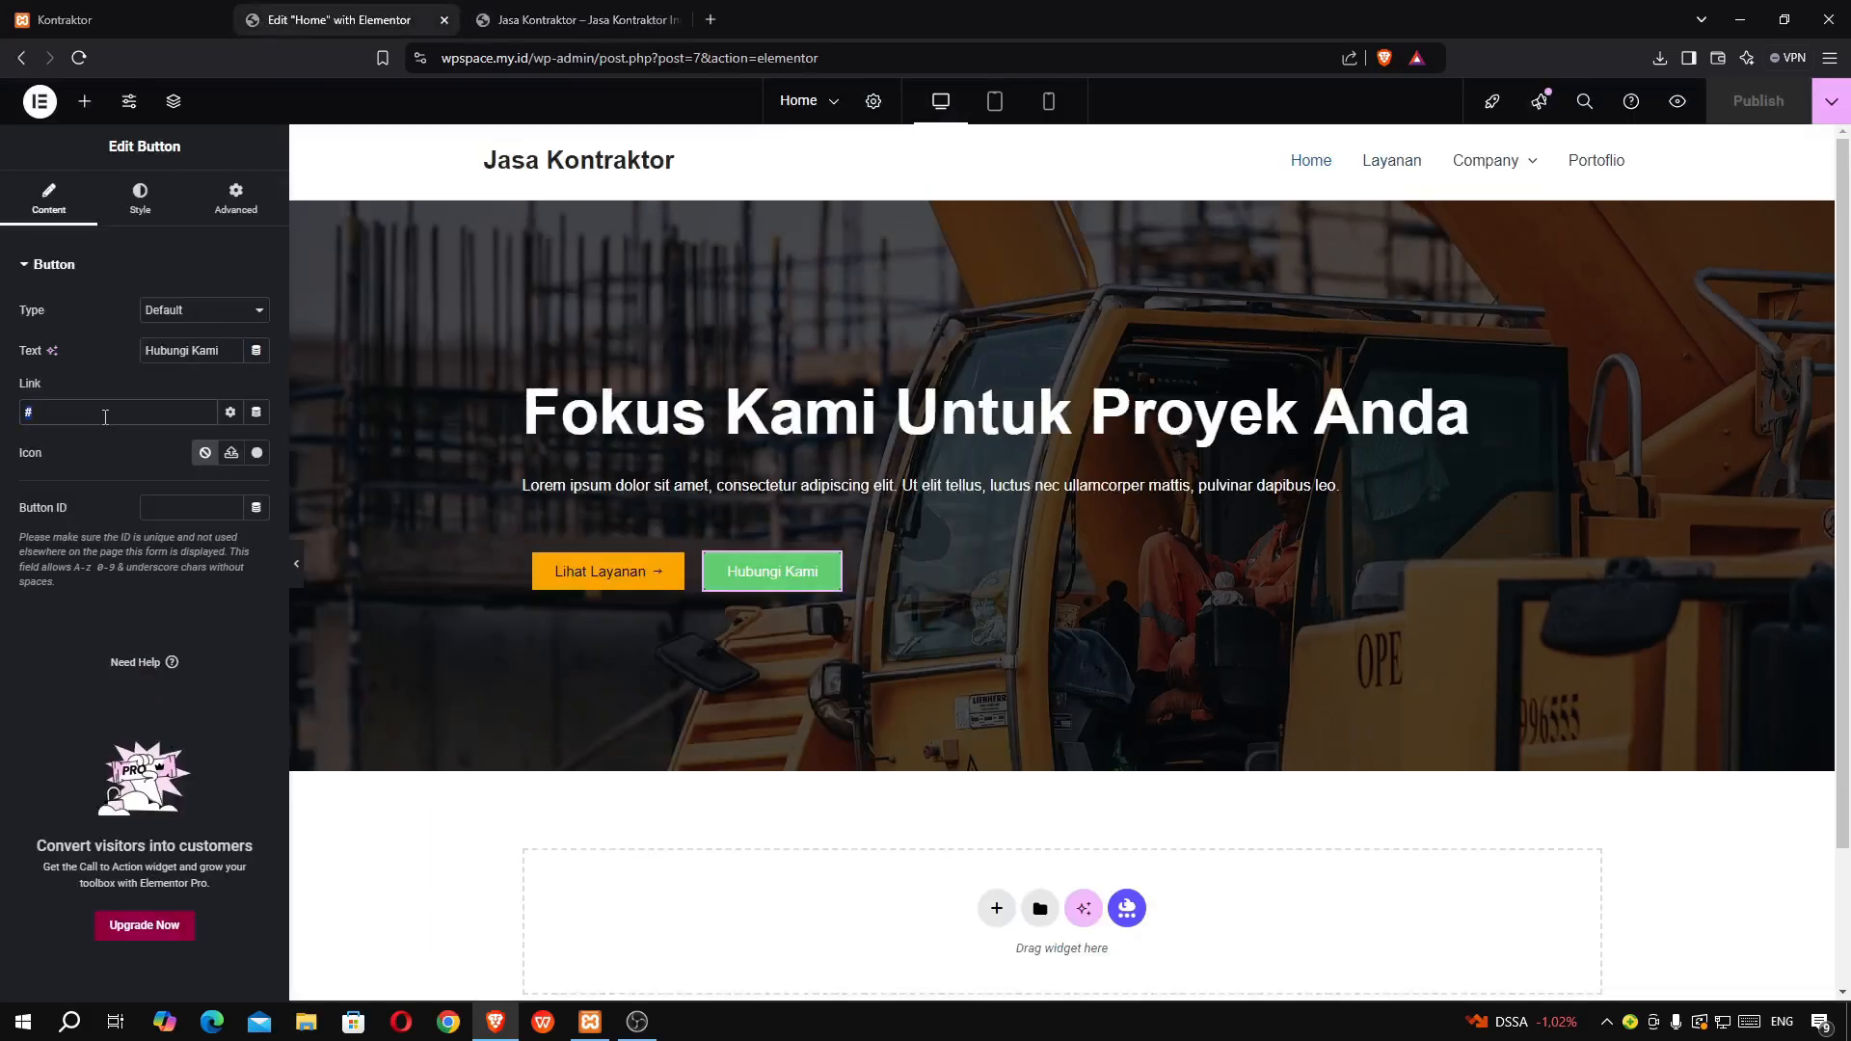
key("ctrl+v")
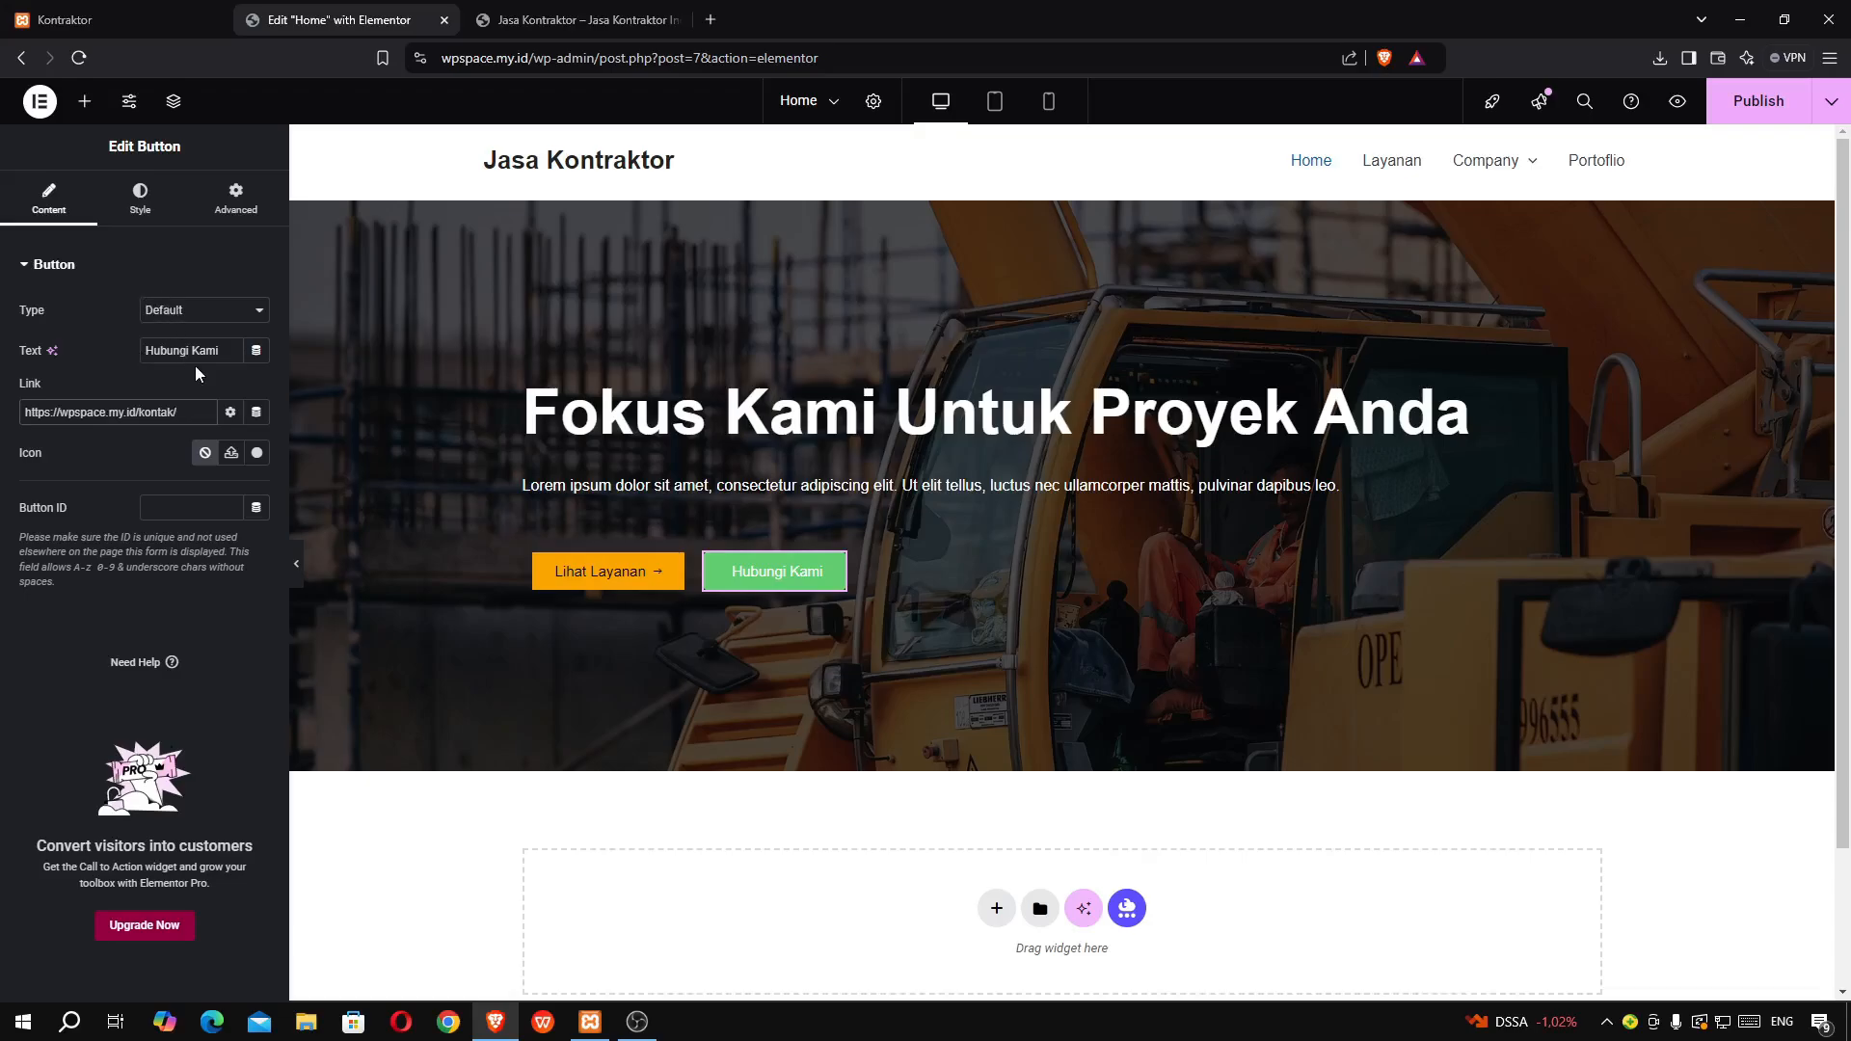
- Copy the Lihat Layanan button's style onto the Hubungi Kami button
right_click(614, 587)
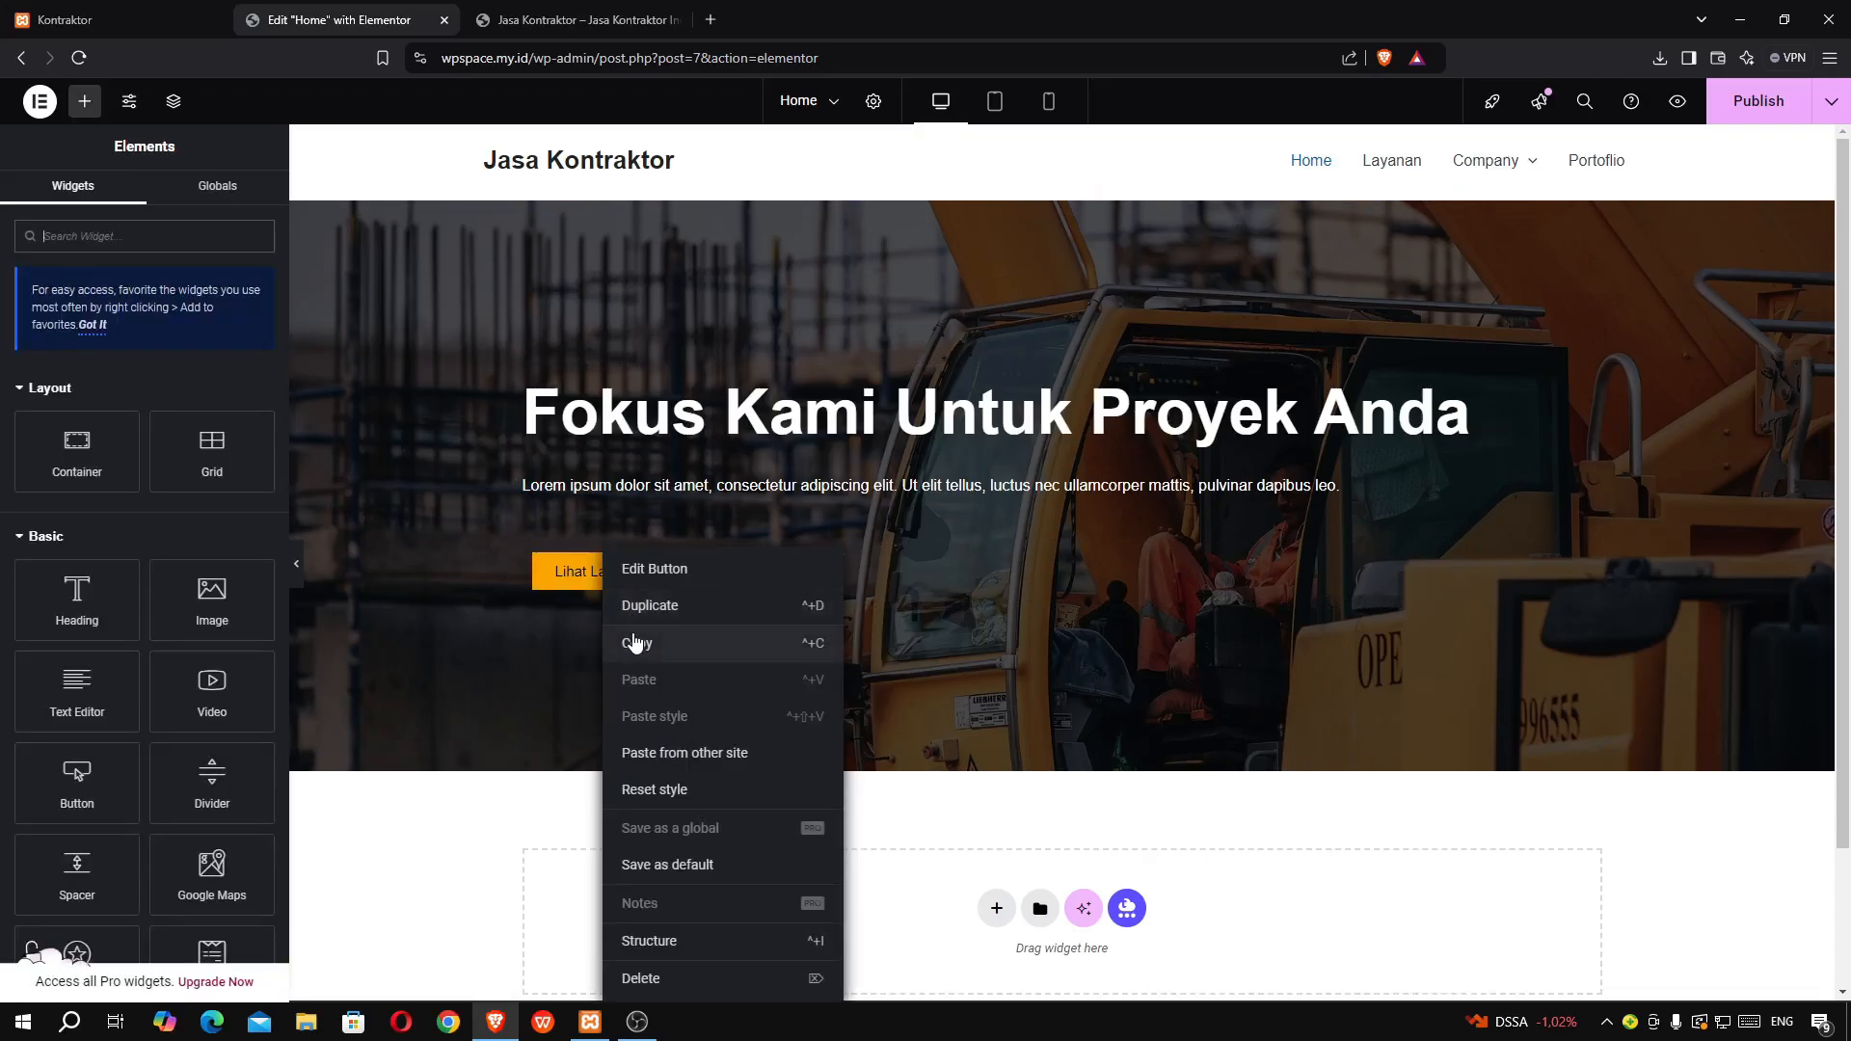
left_click(632, 643)
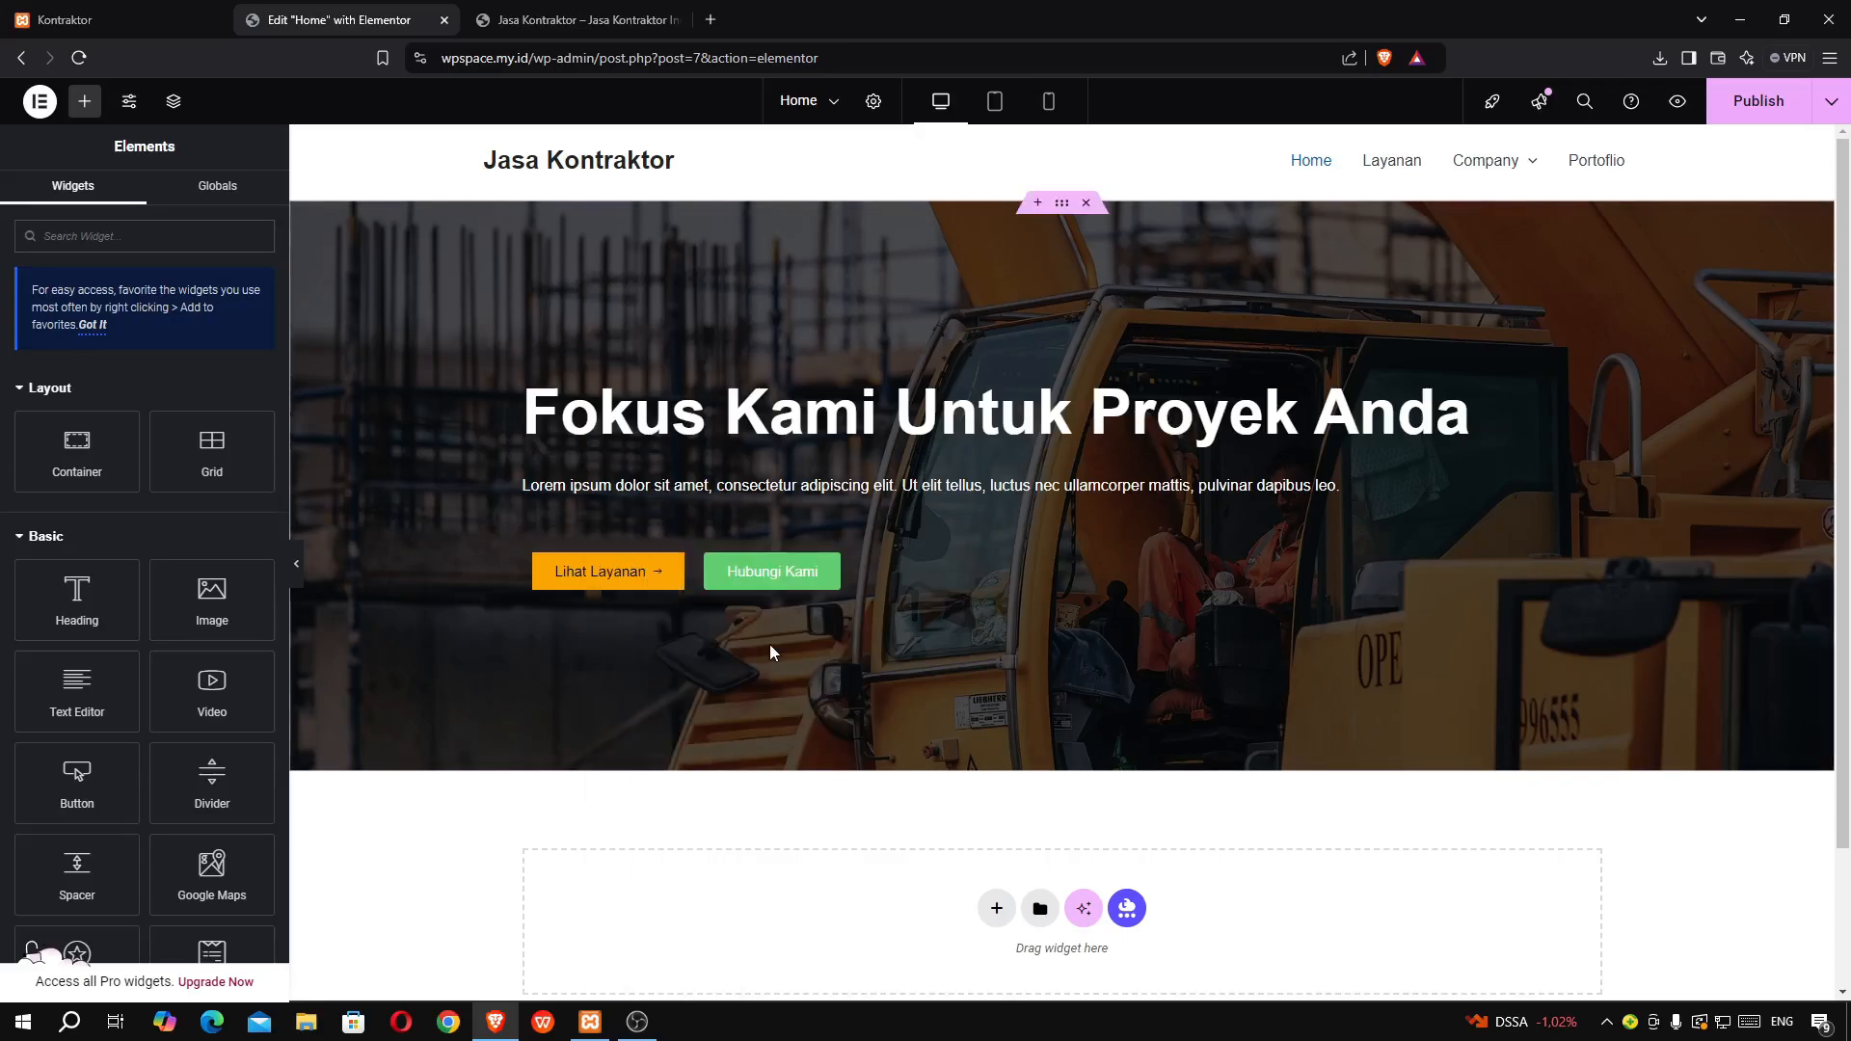
right_click(776, 588)
left_click(829, 718)
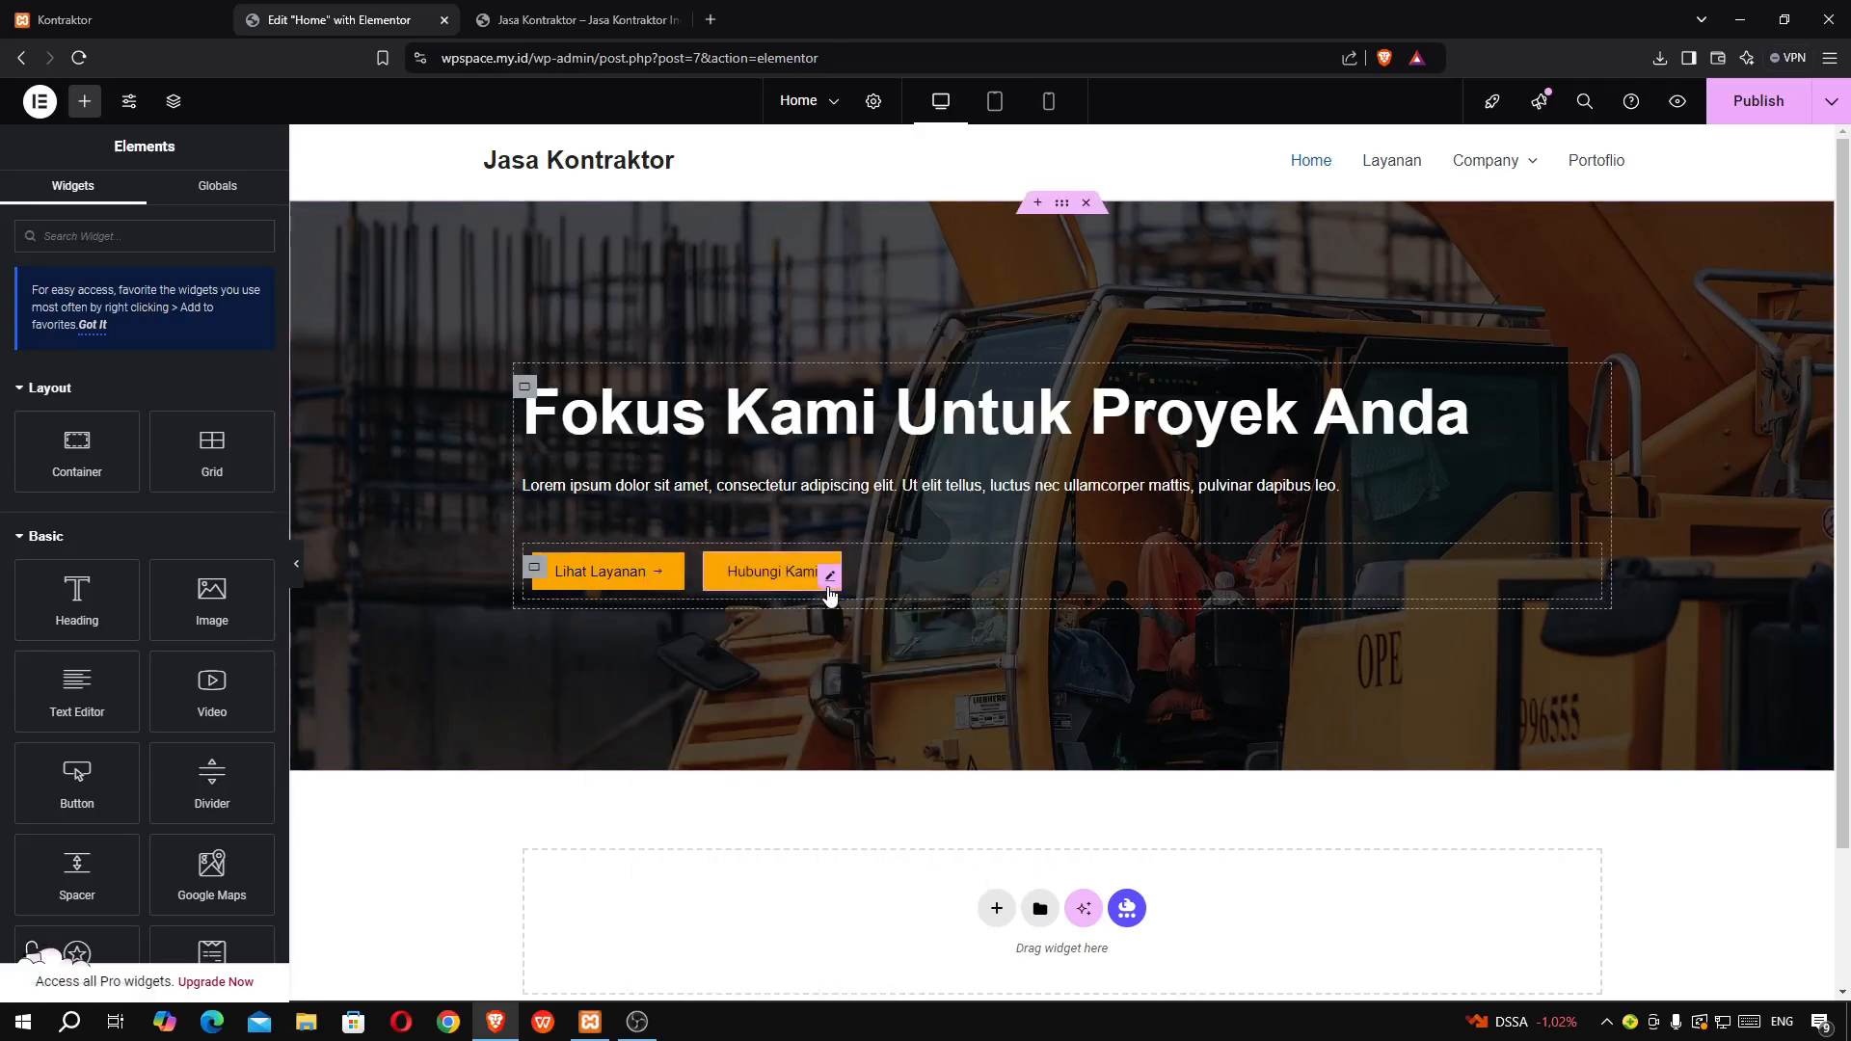
- Add the thin iOS right-arrow icon from the icon library to the Hubungi Kami button, filtering the icons by "row"
left_click(829, 583)
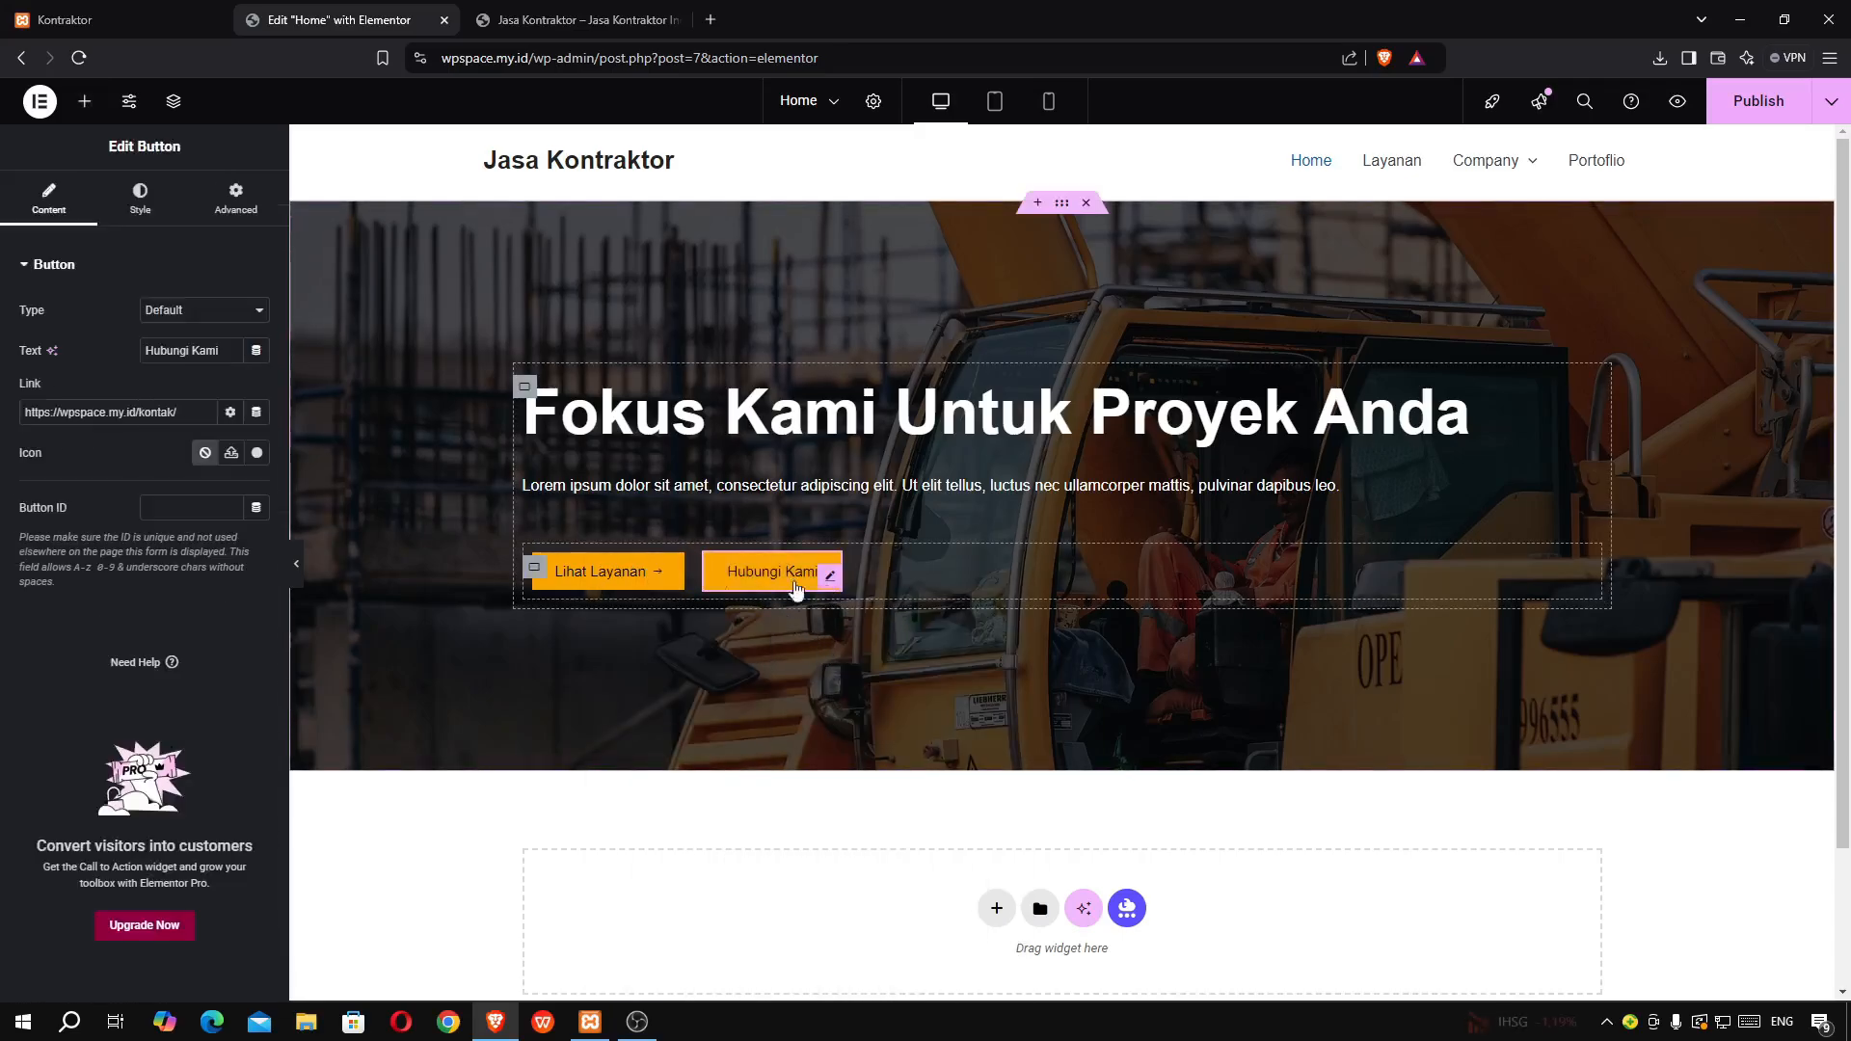
left_click(256, 454)
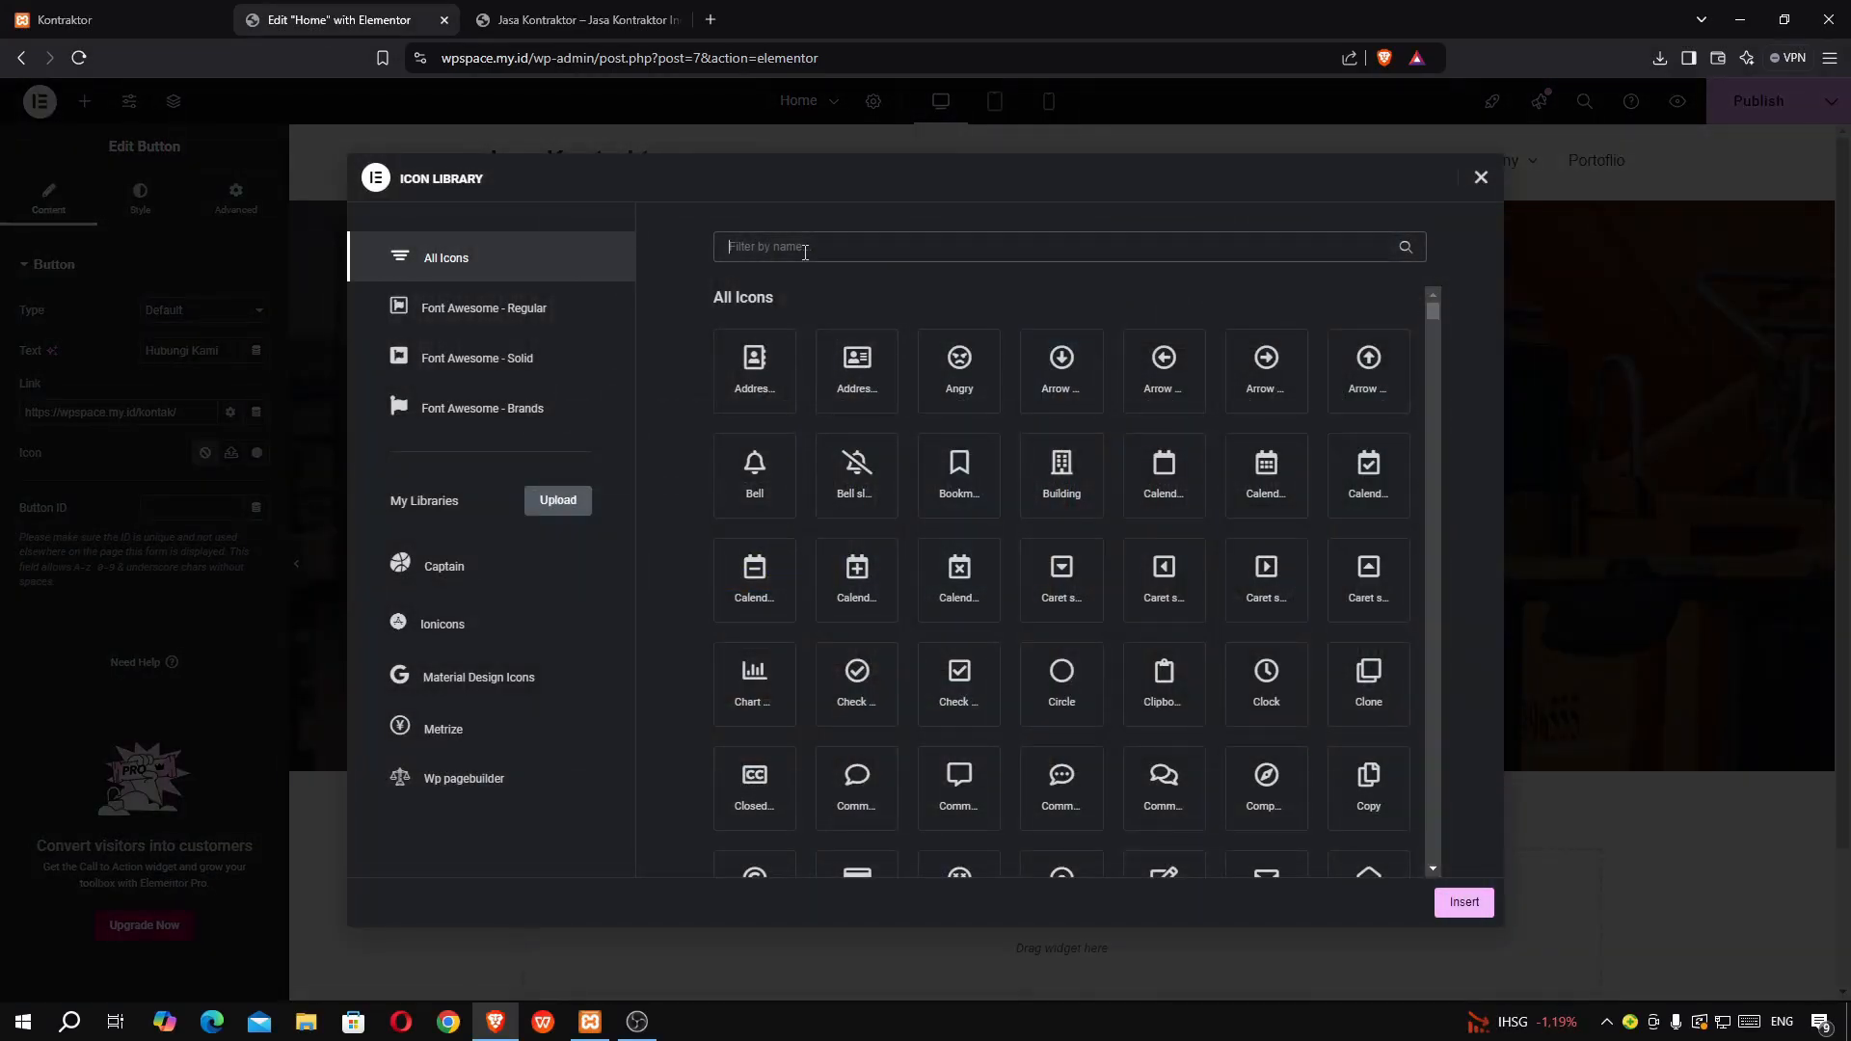
type("w")
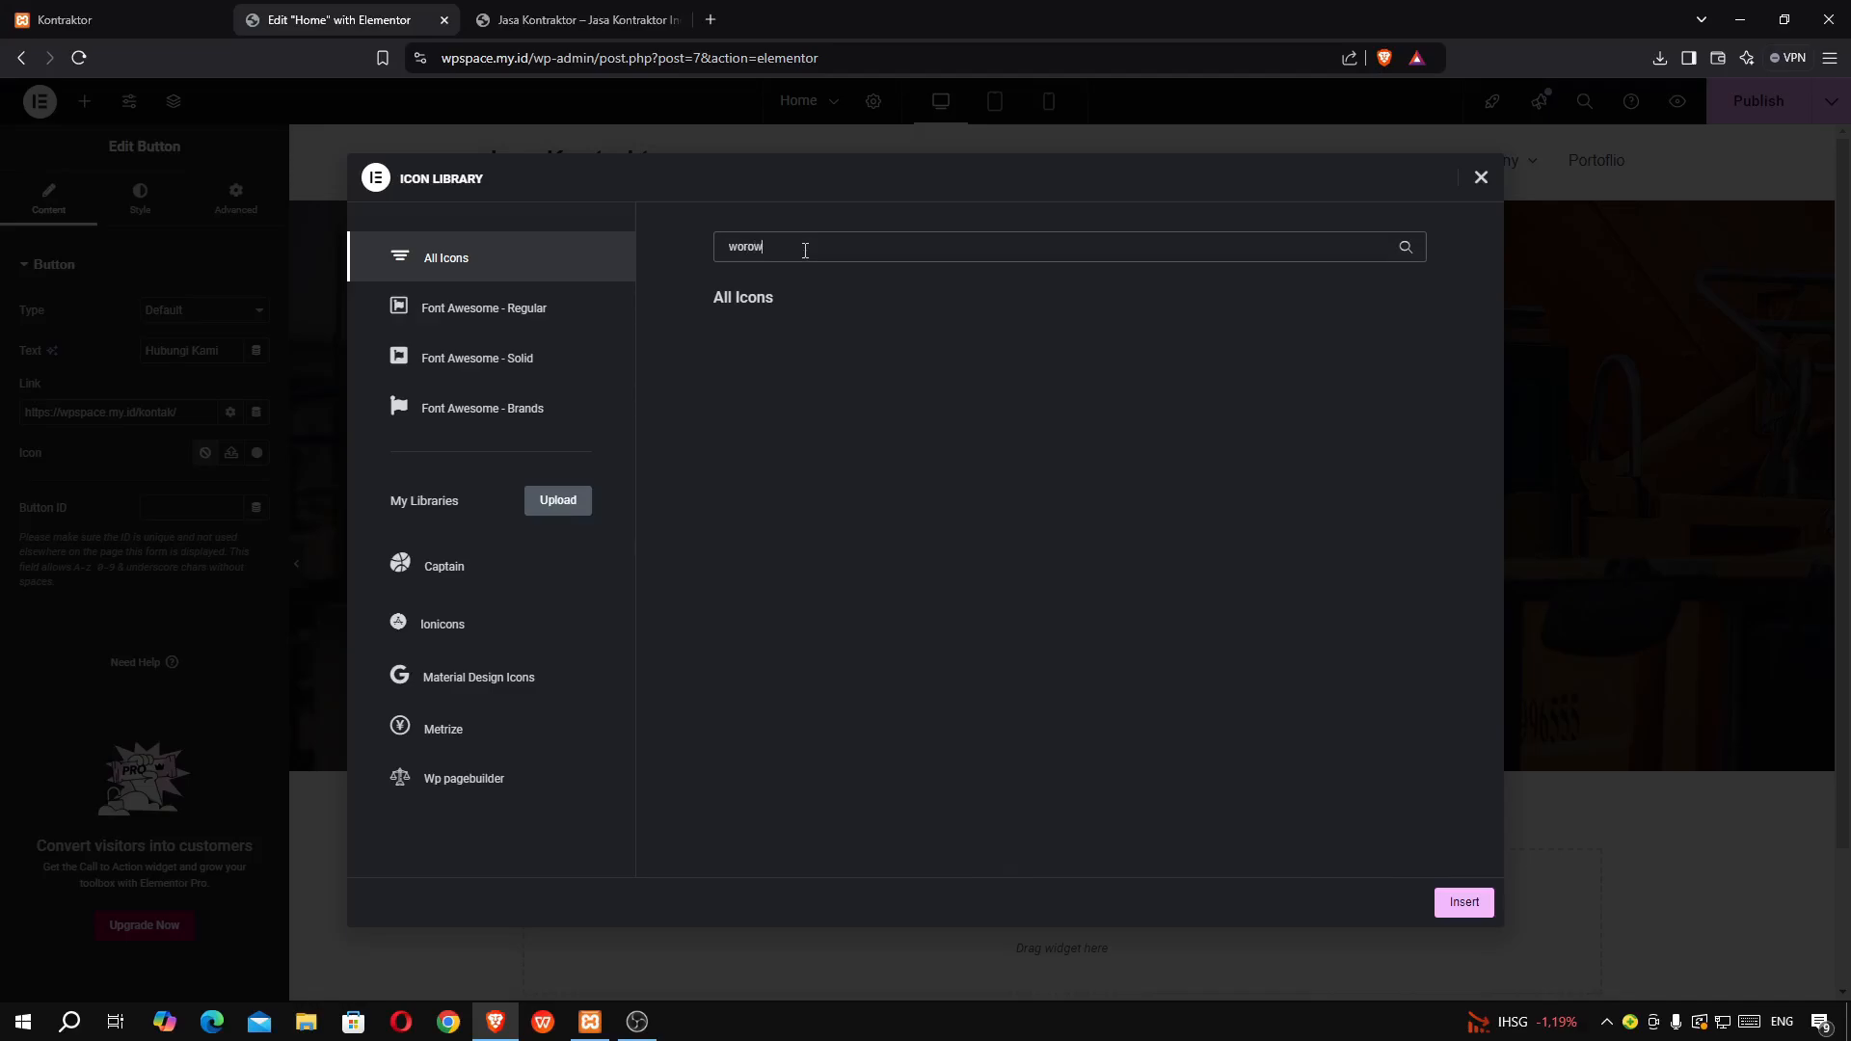
type("ordrow")
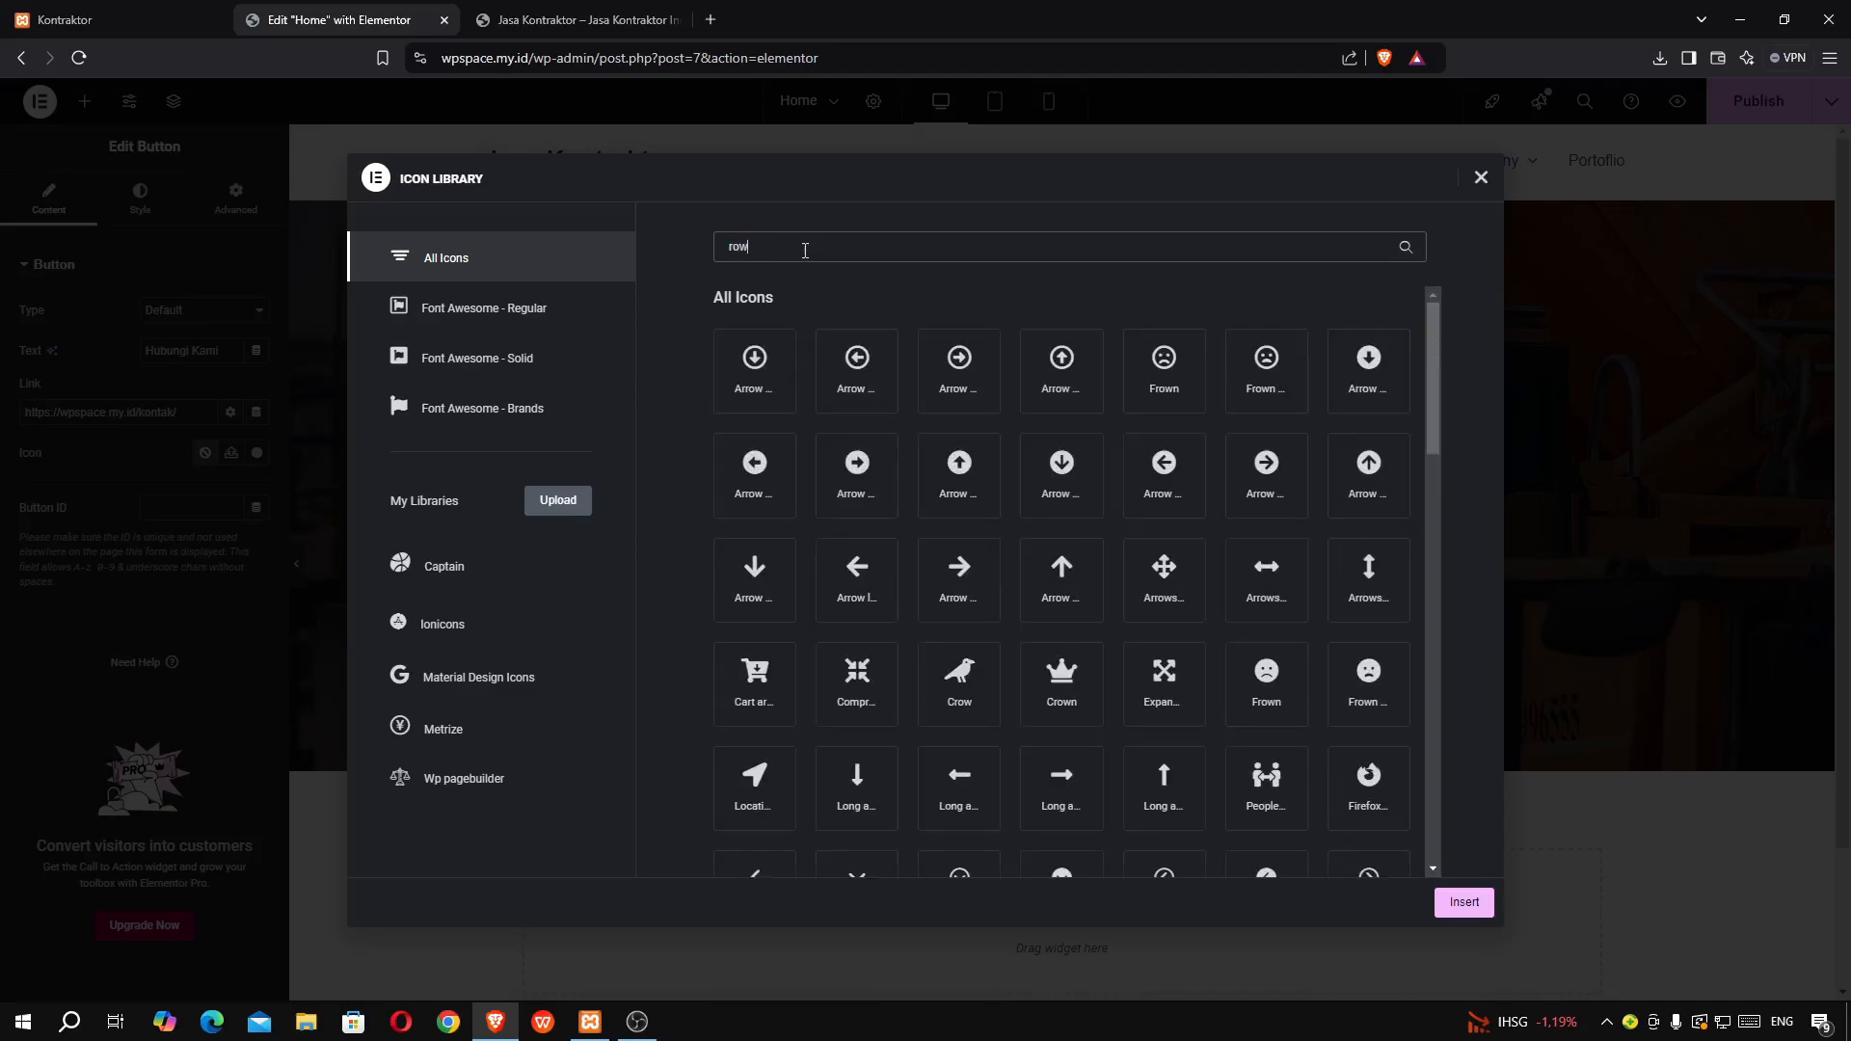
scroll(1271, 668, "down", 4)
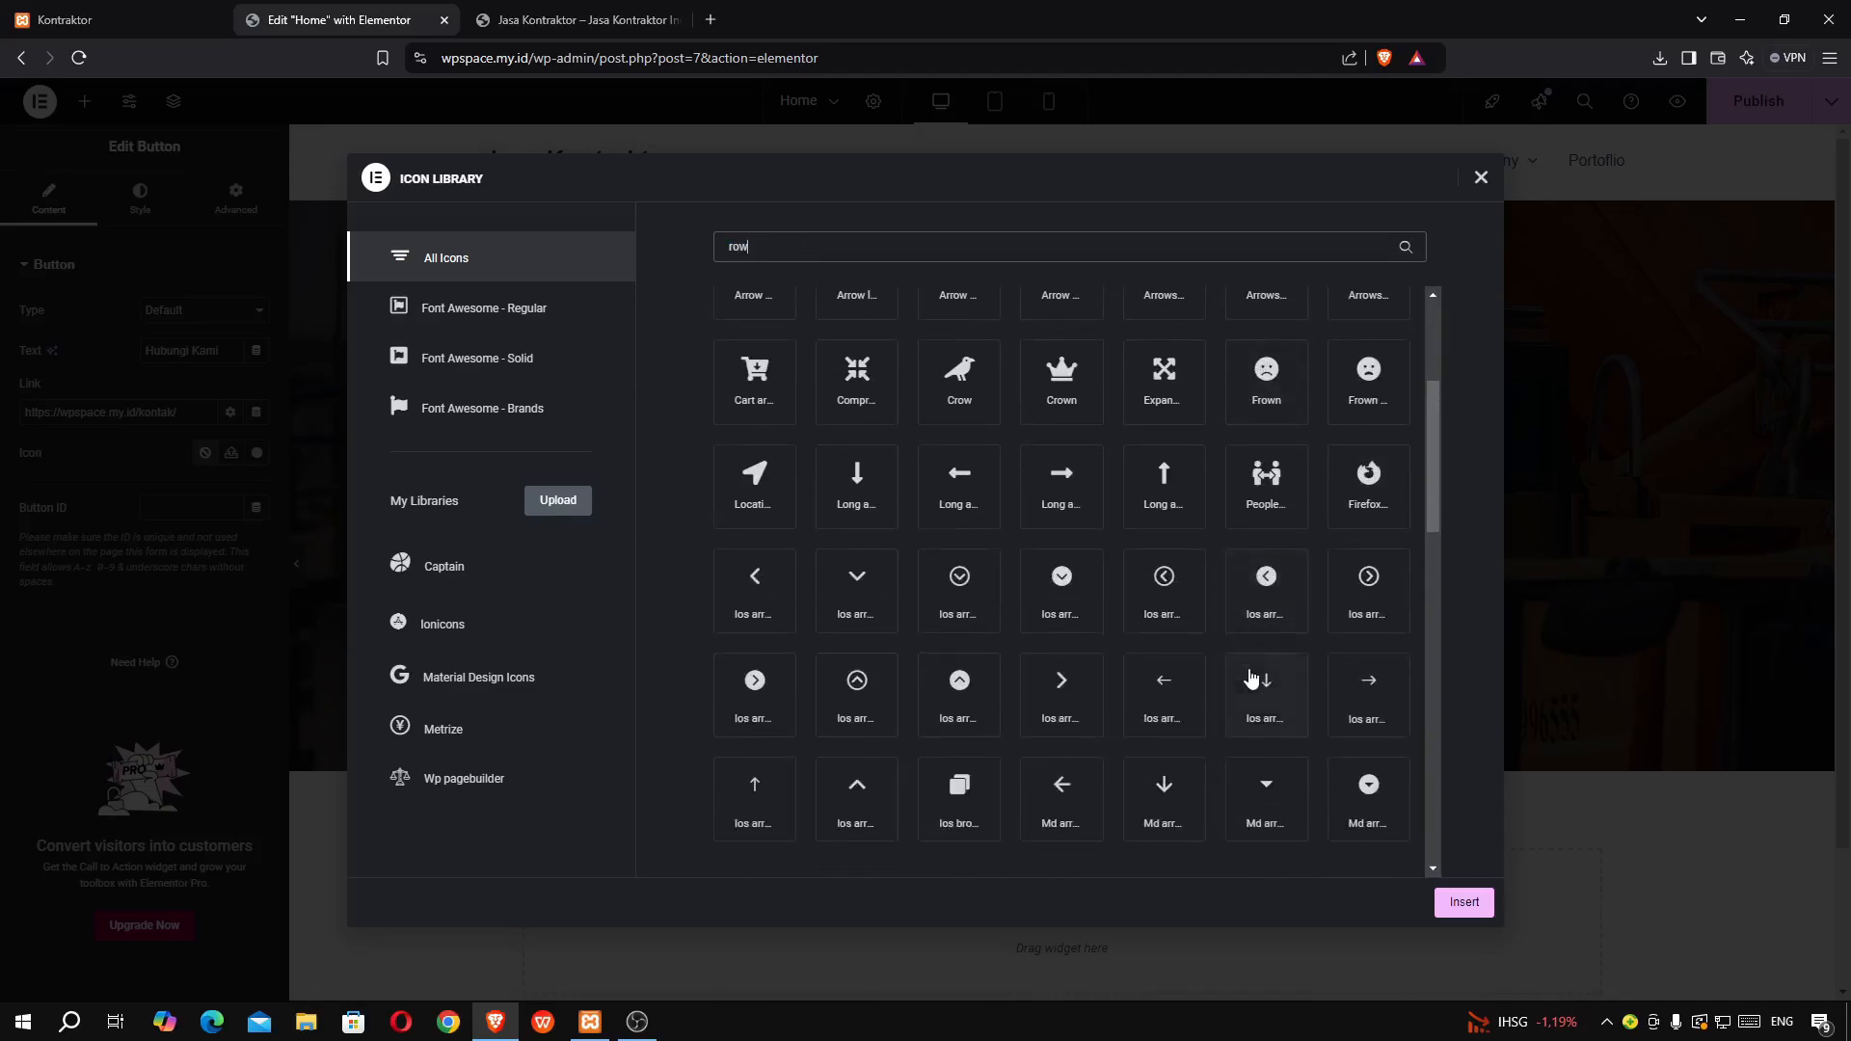
left_click(1365, 599)
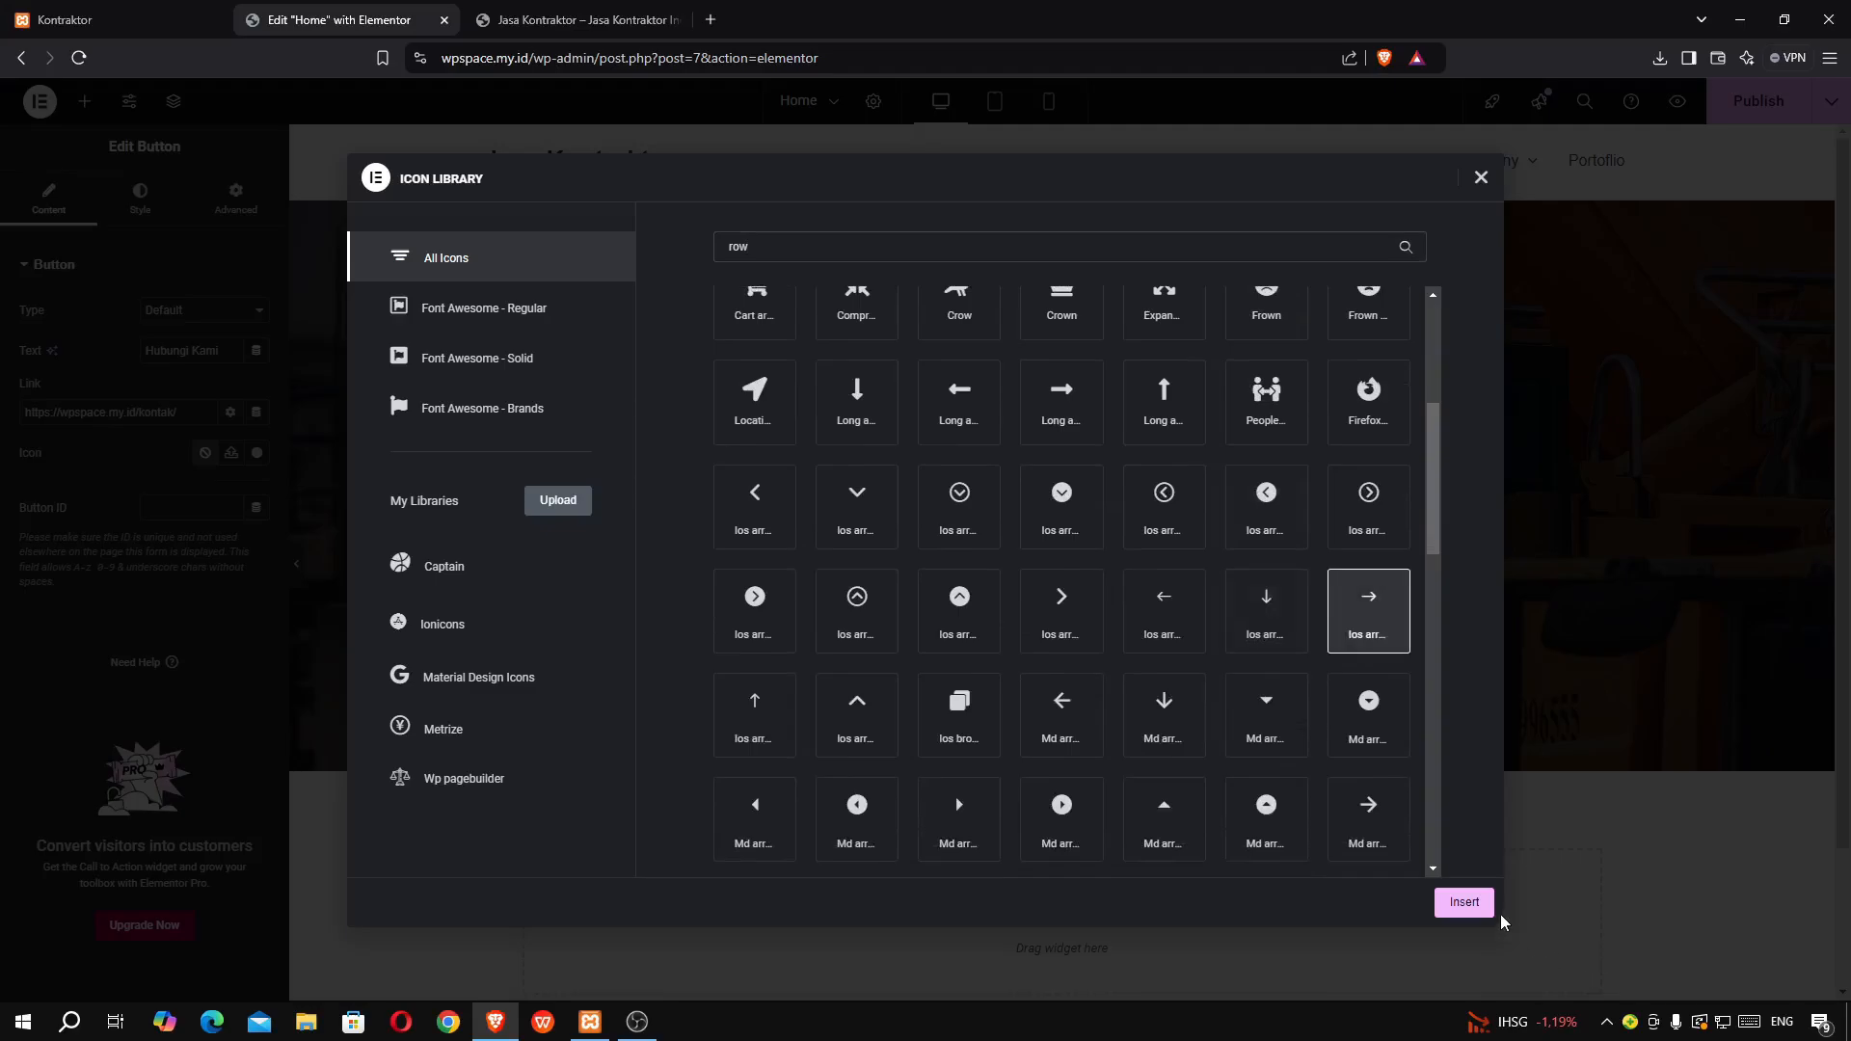
left_click(1457, 901)
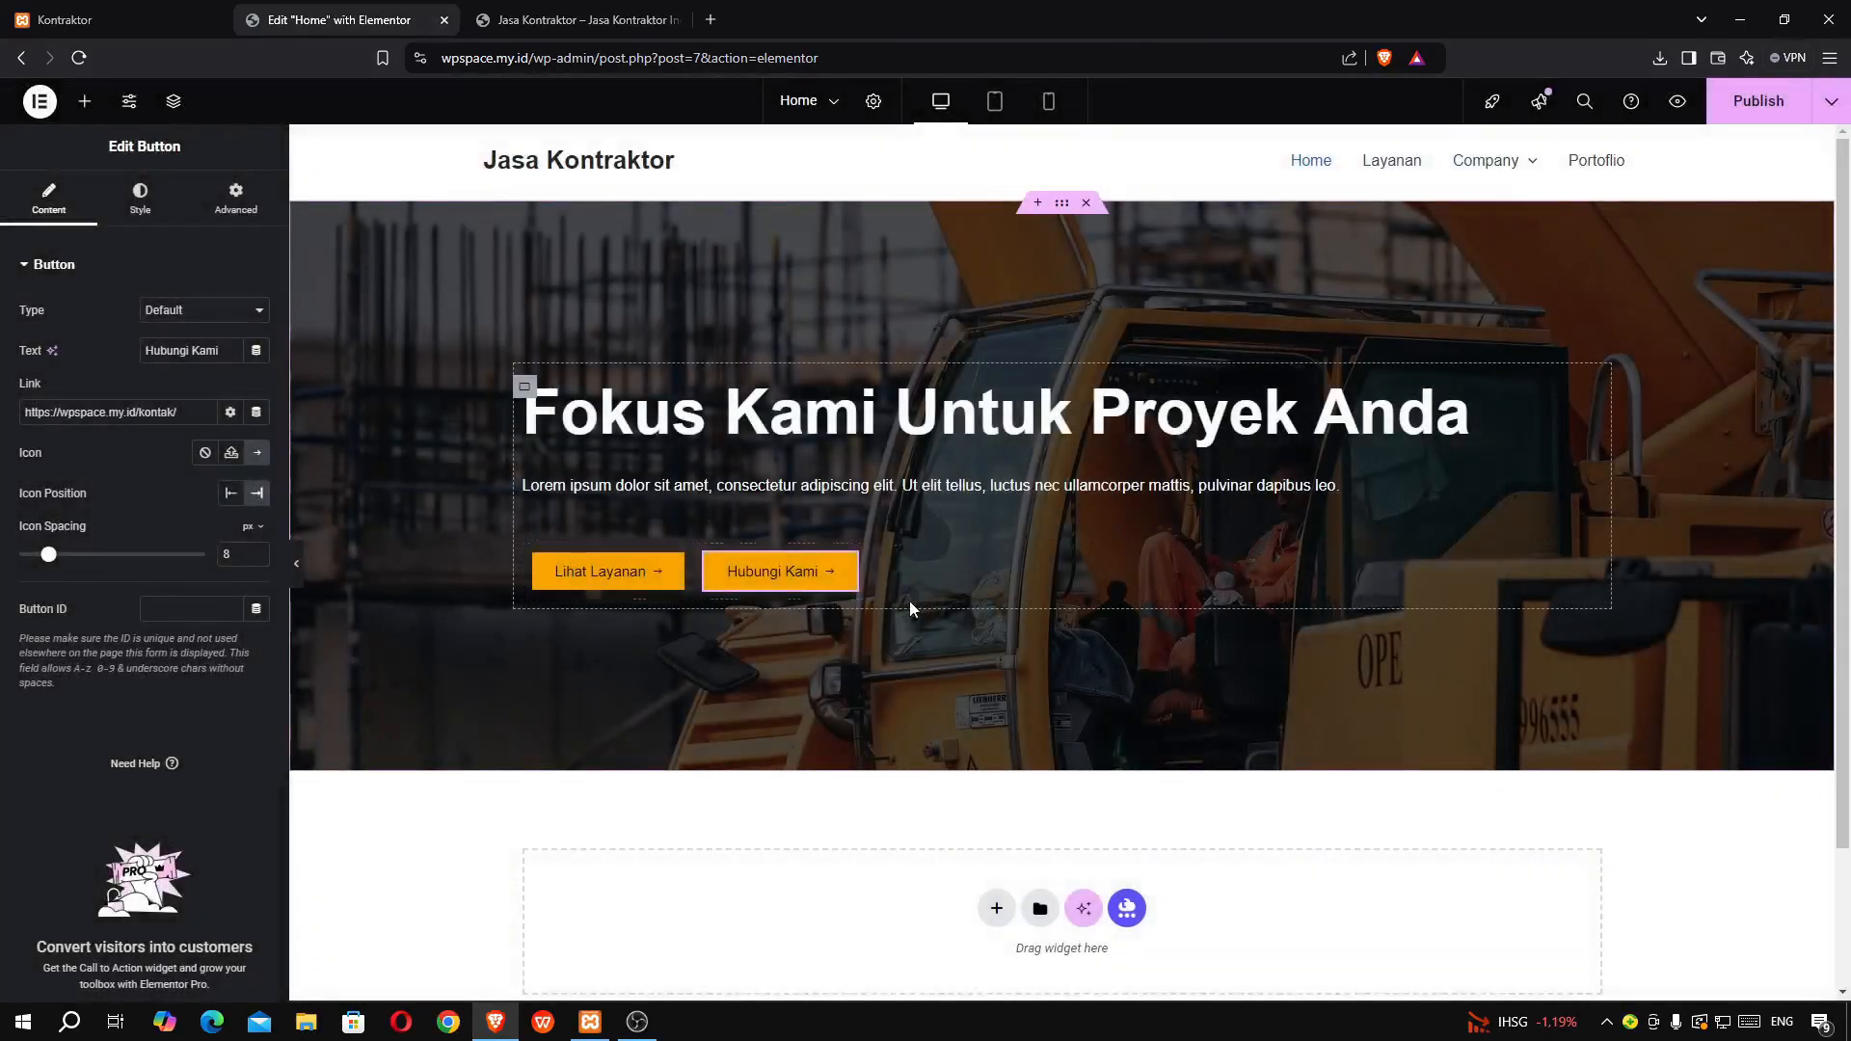
- Set the Hubungi Kami button's background color to white (#FFFFFF) and compare both buttons with the reference Kontraktor page
left_click(141, 196)
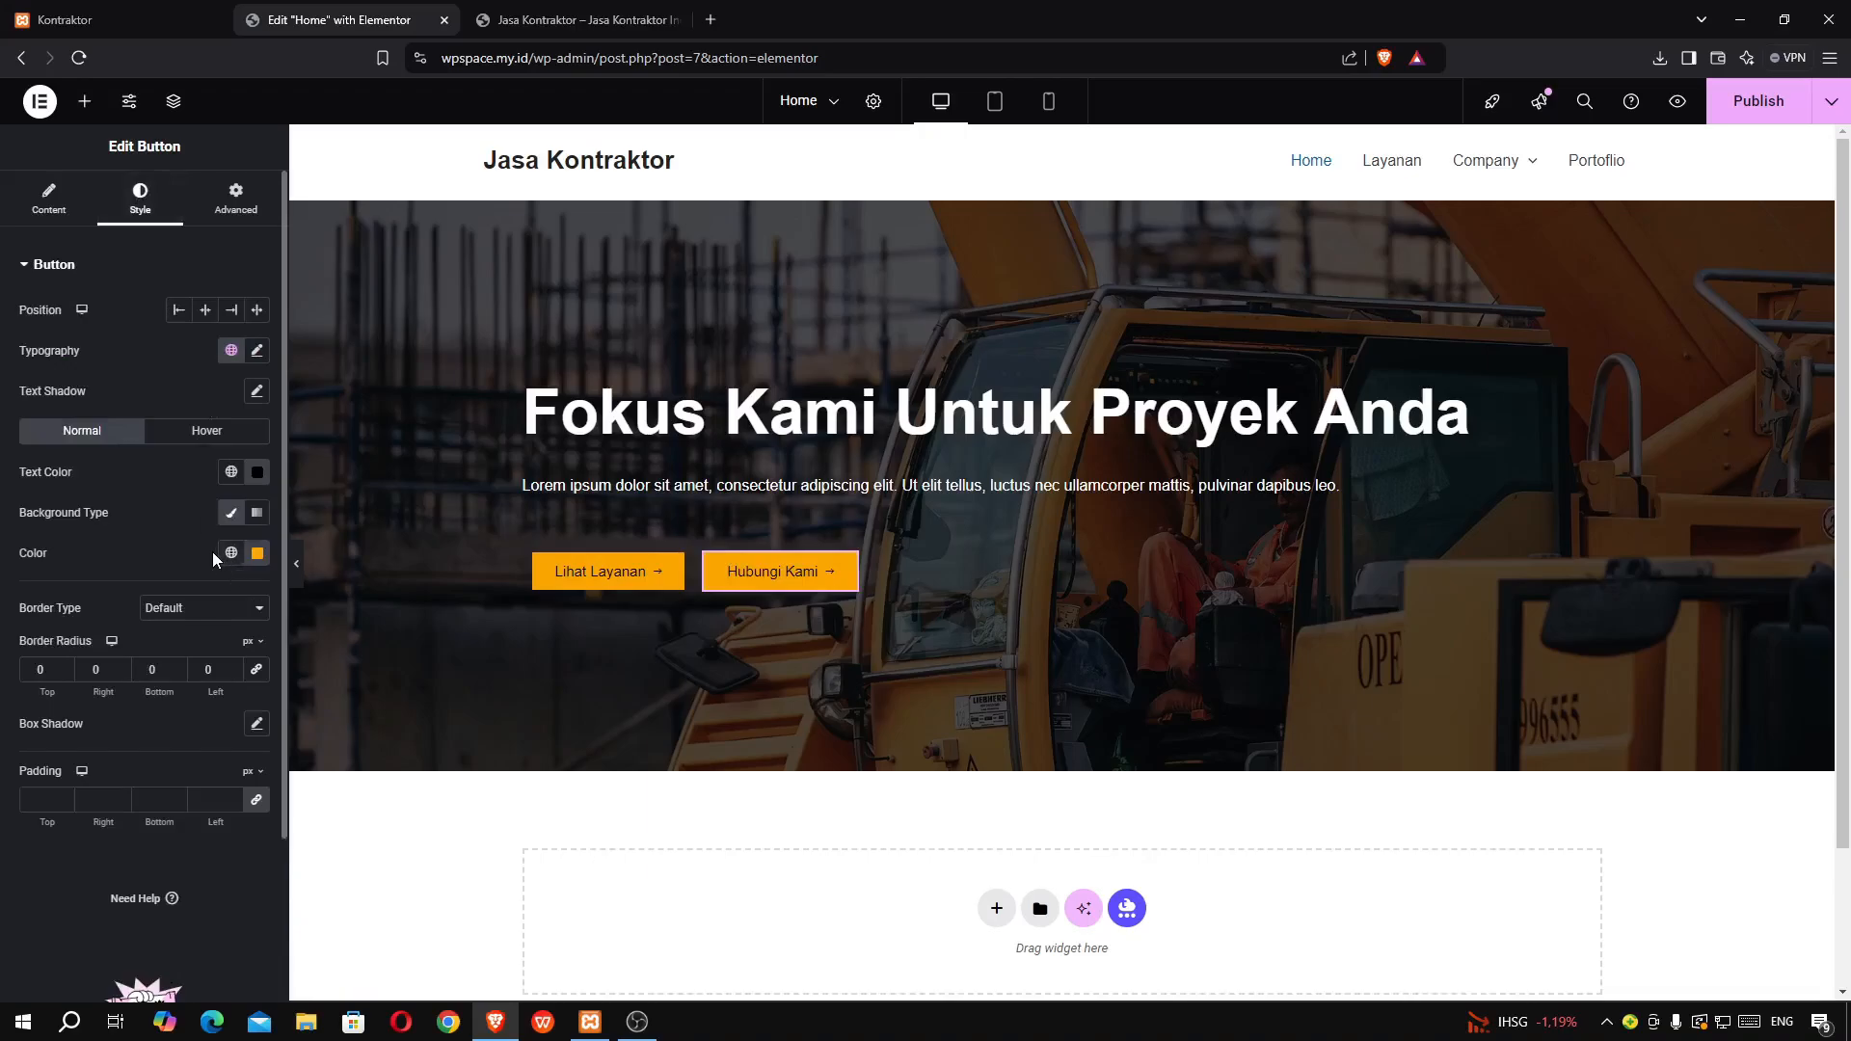
left_click(258, 552)
left_click(154, 626)
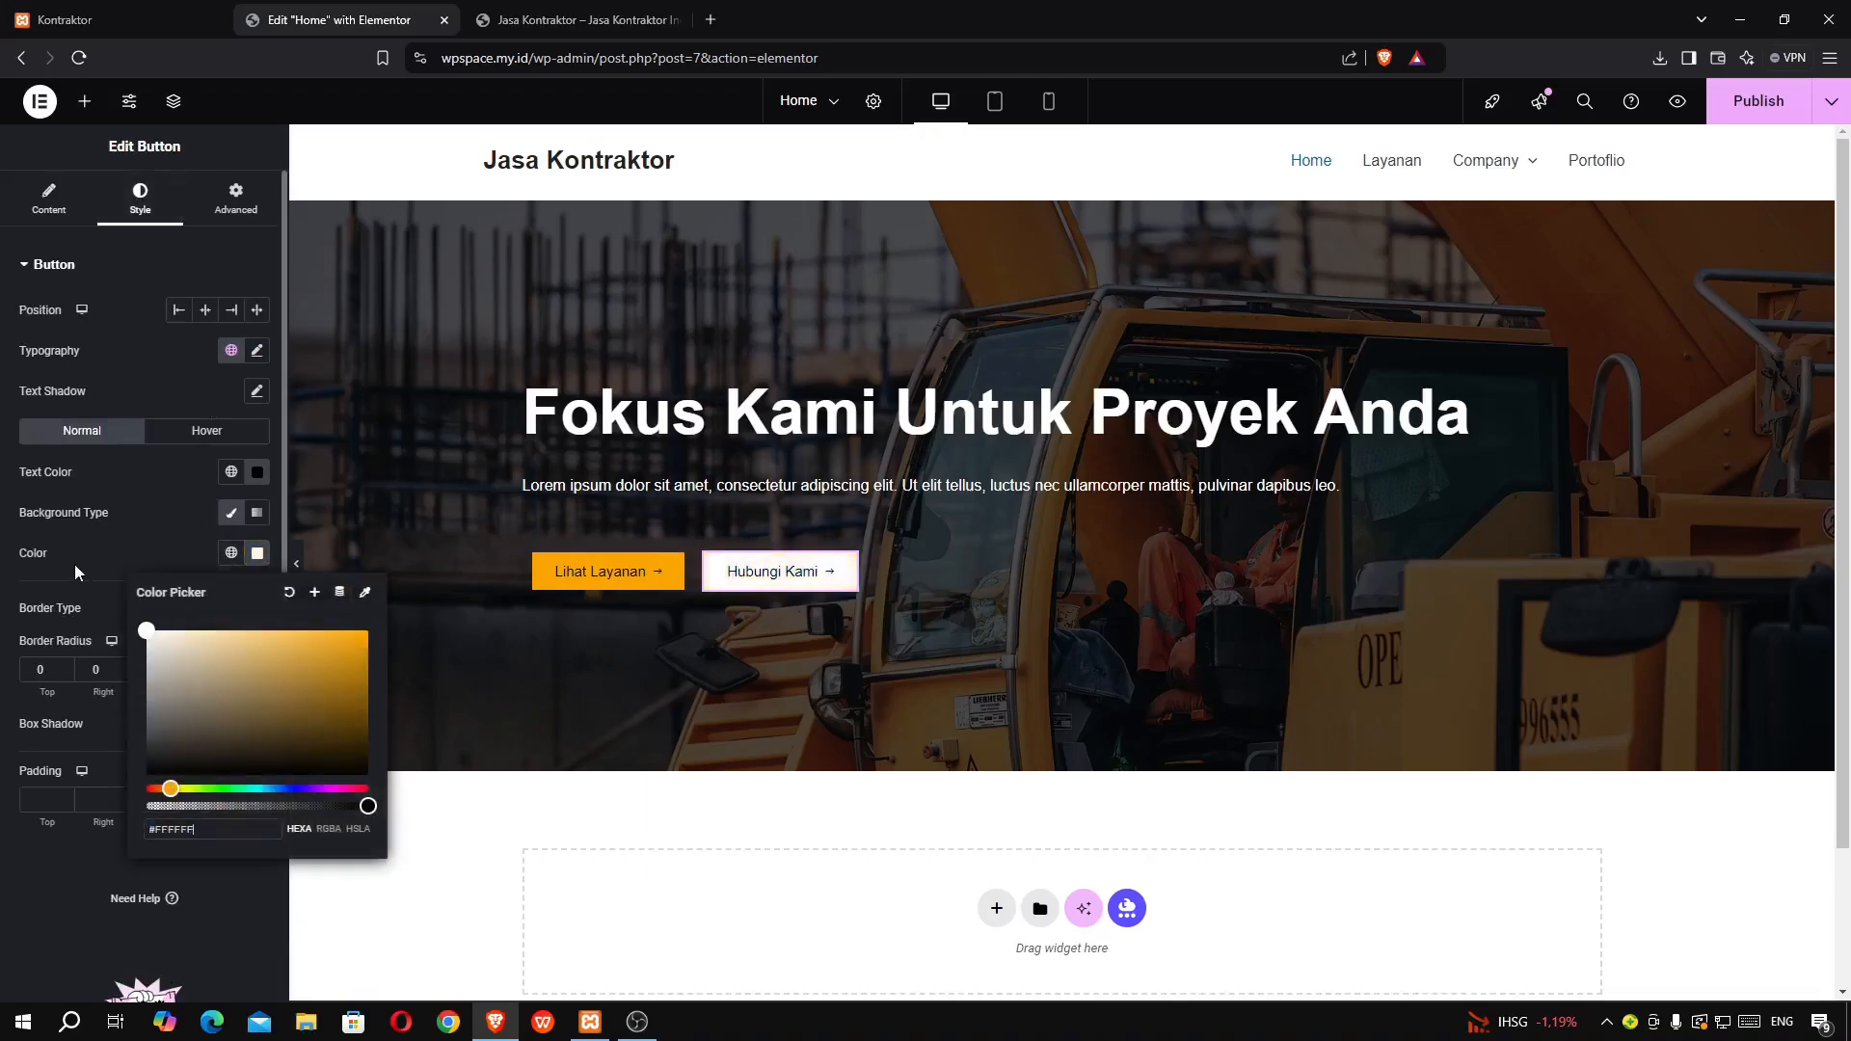
left_click(138, 521)
left_click(100, 29)
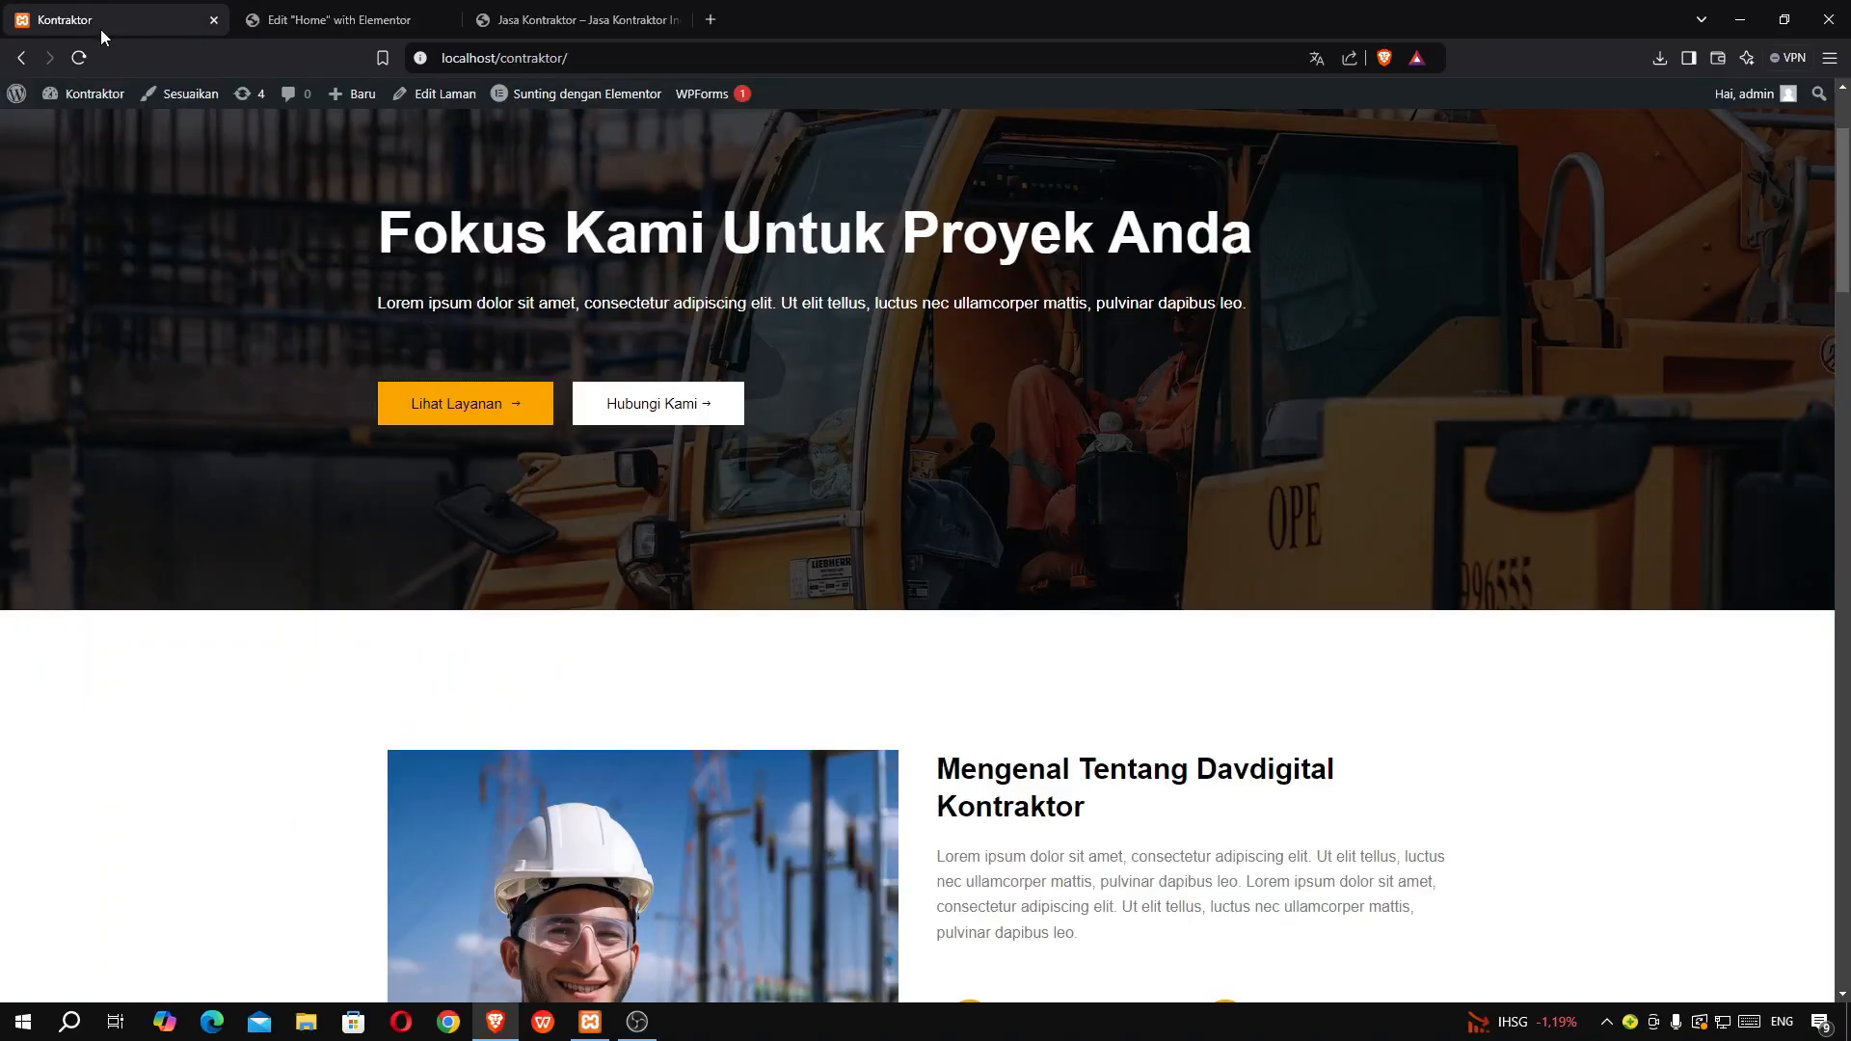
left_click(282, 19)
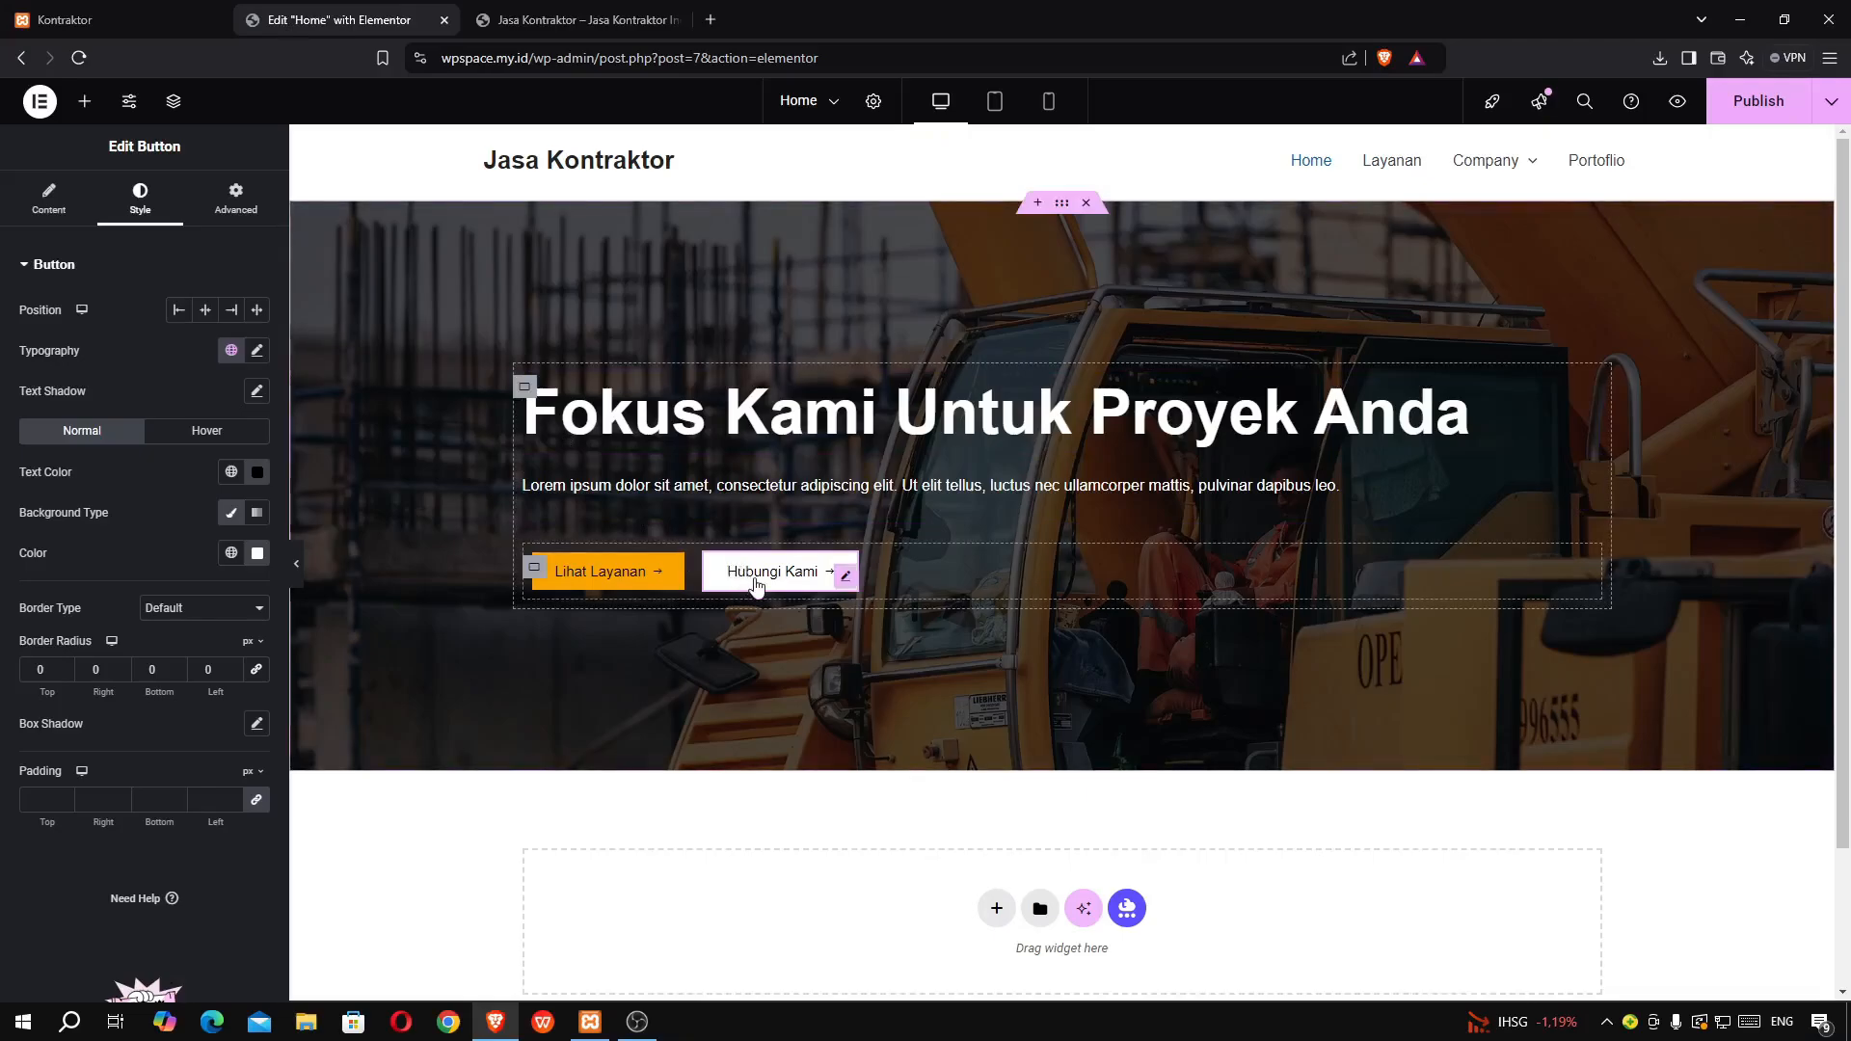
left_click(91, 19)
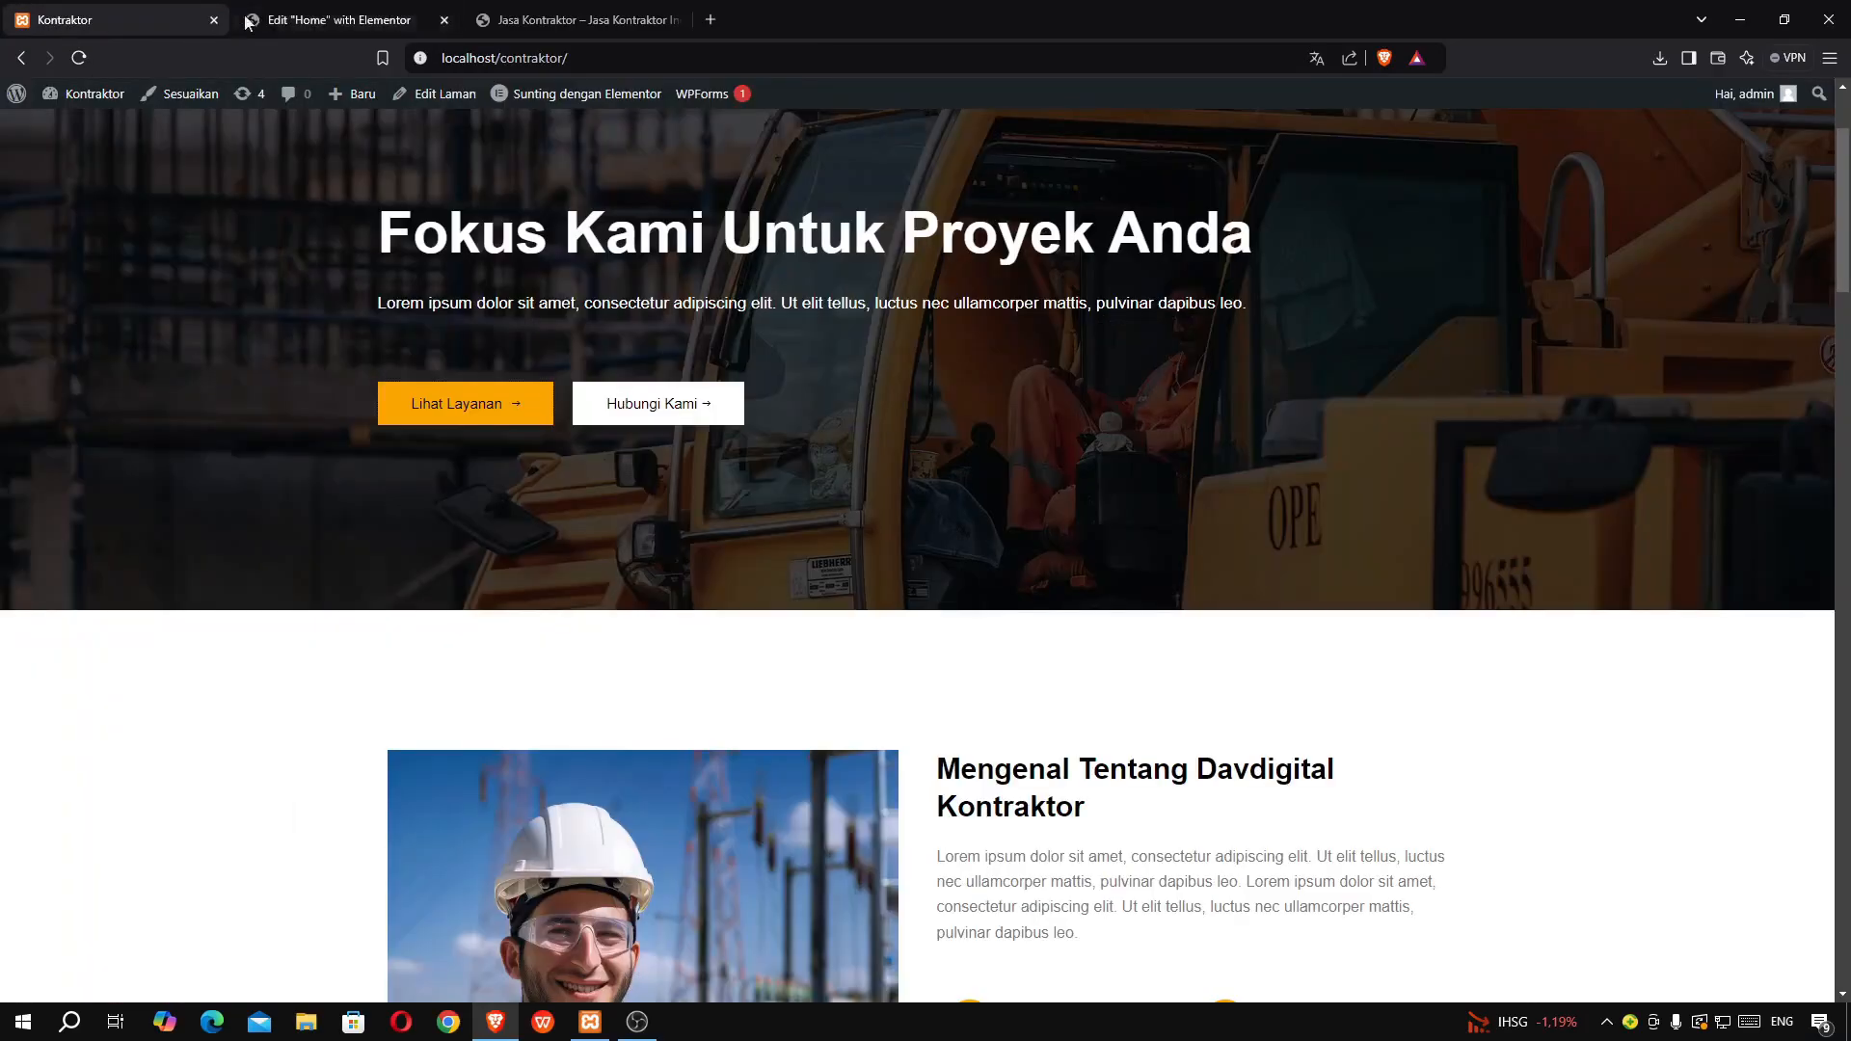
left_click(292, 23)
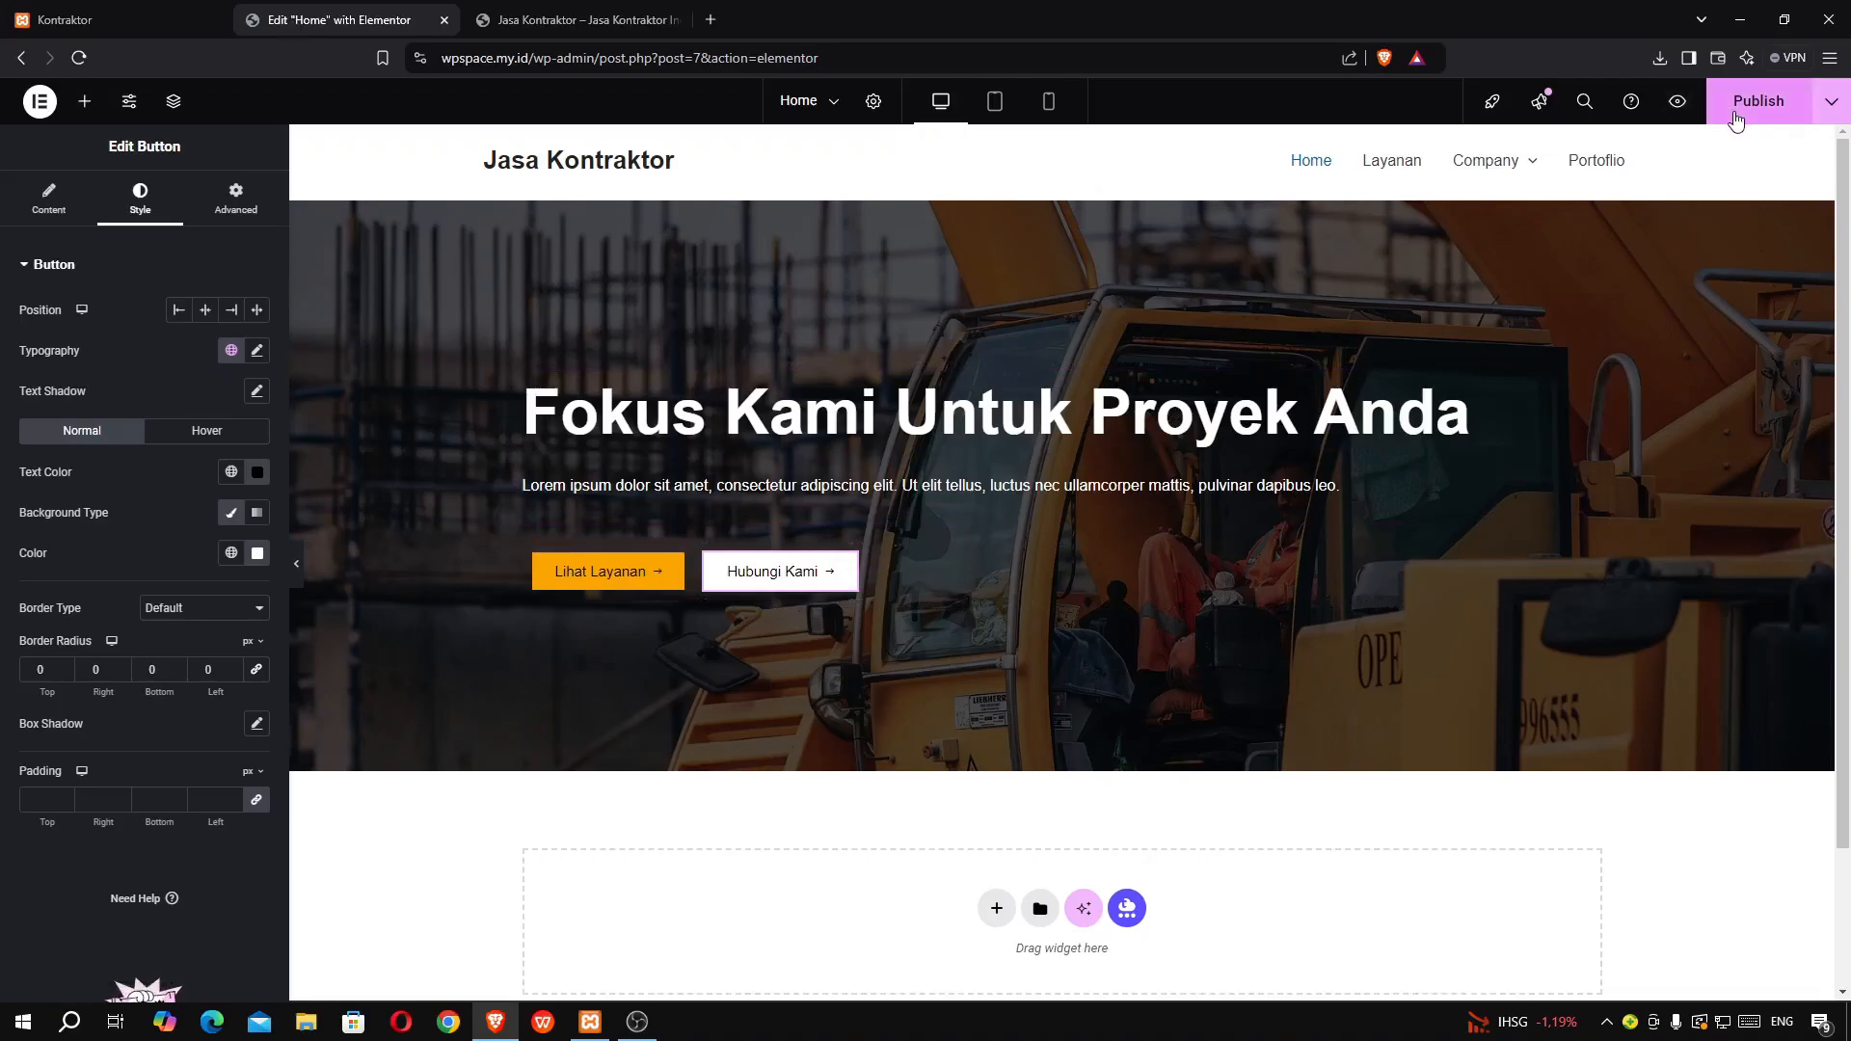
- Publish the home page, reload it on the live site and compare the hero with the reference Kontraktor page
left_click(1735, 113)
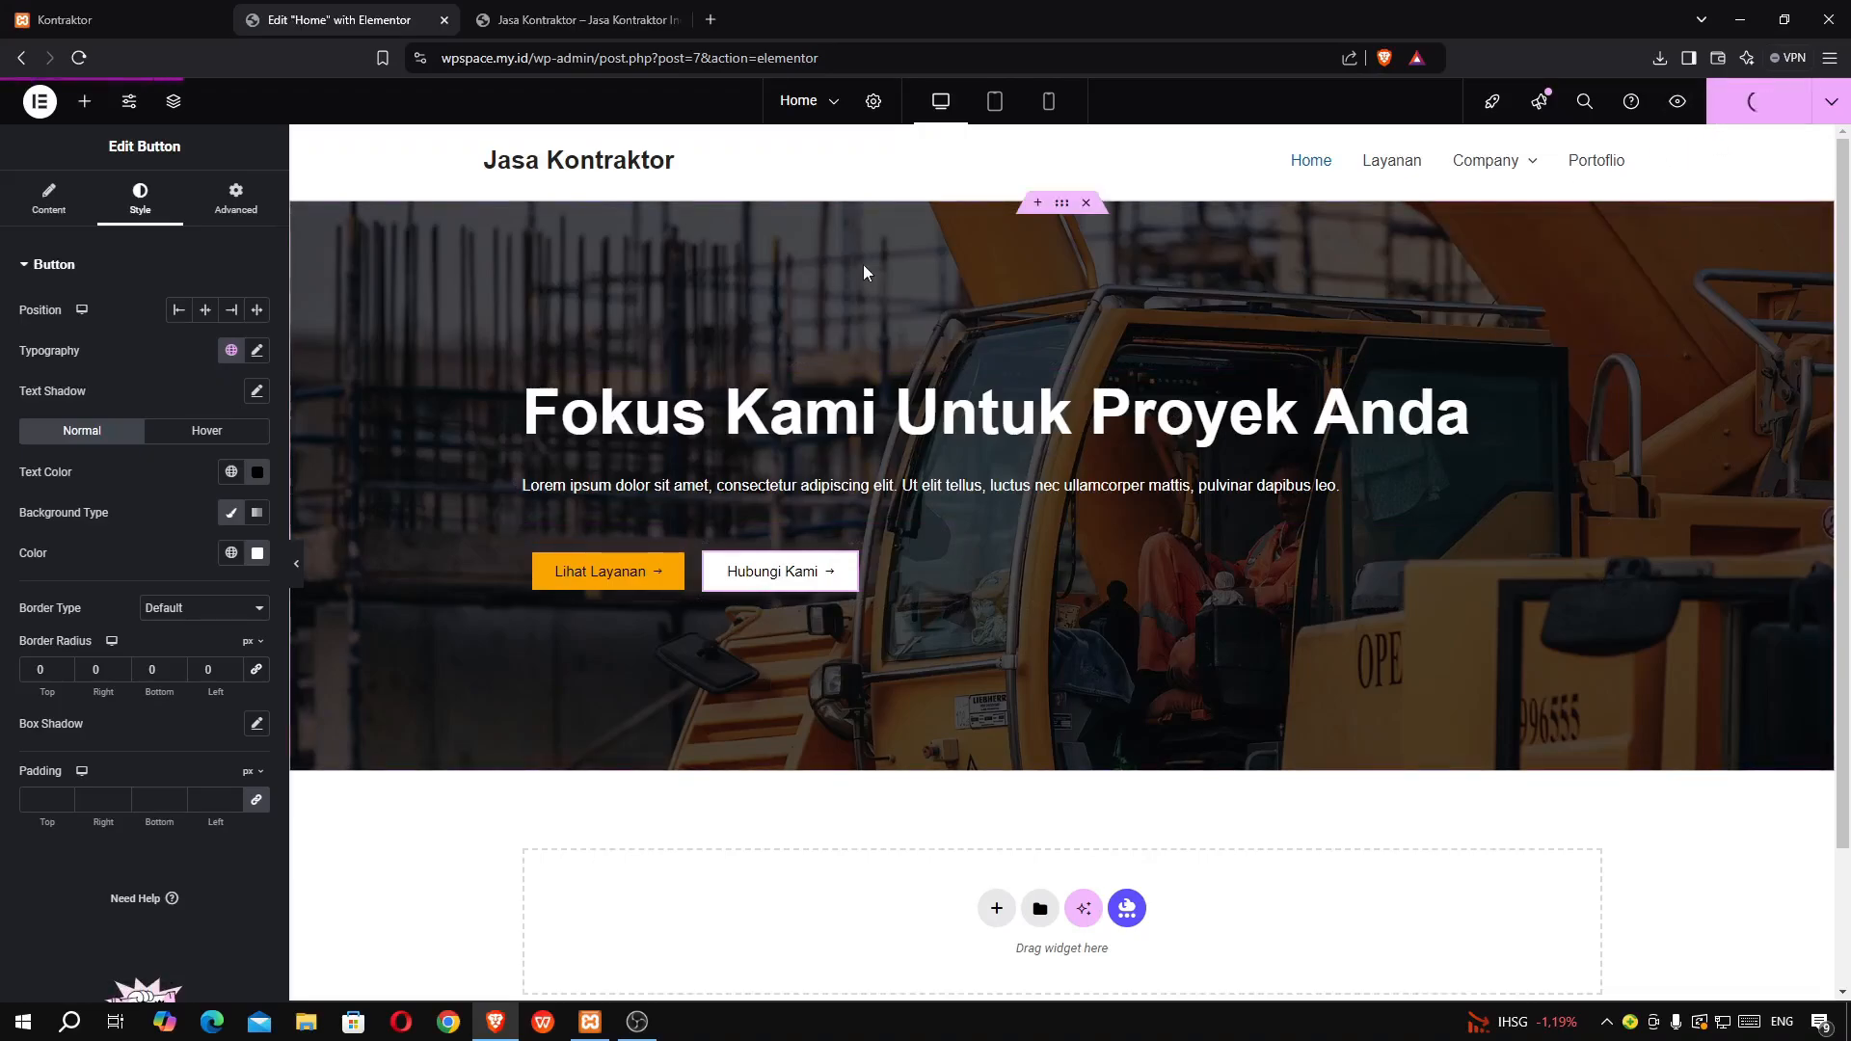
left_click(585, 29)
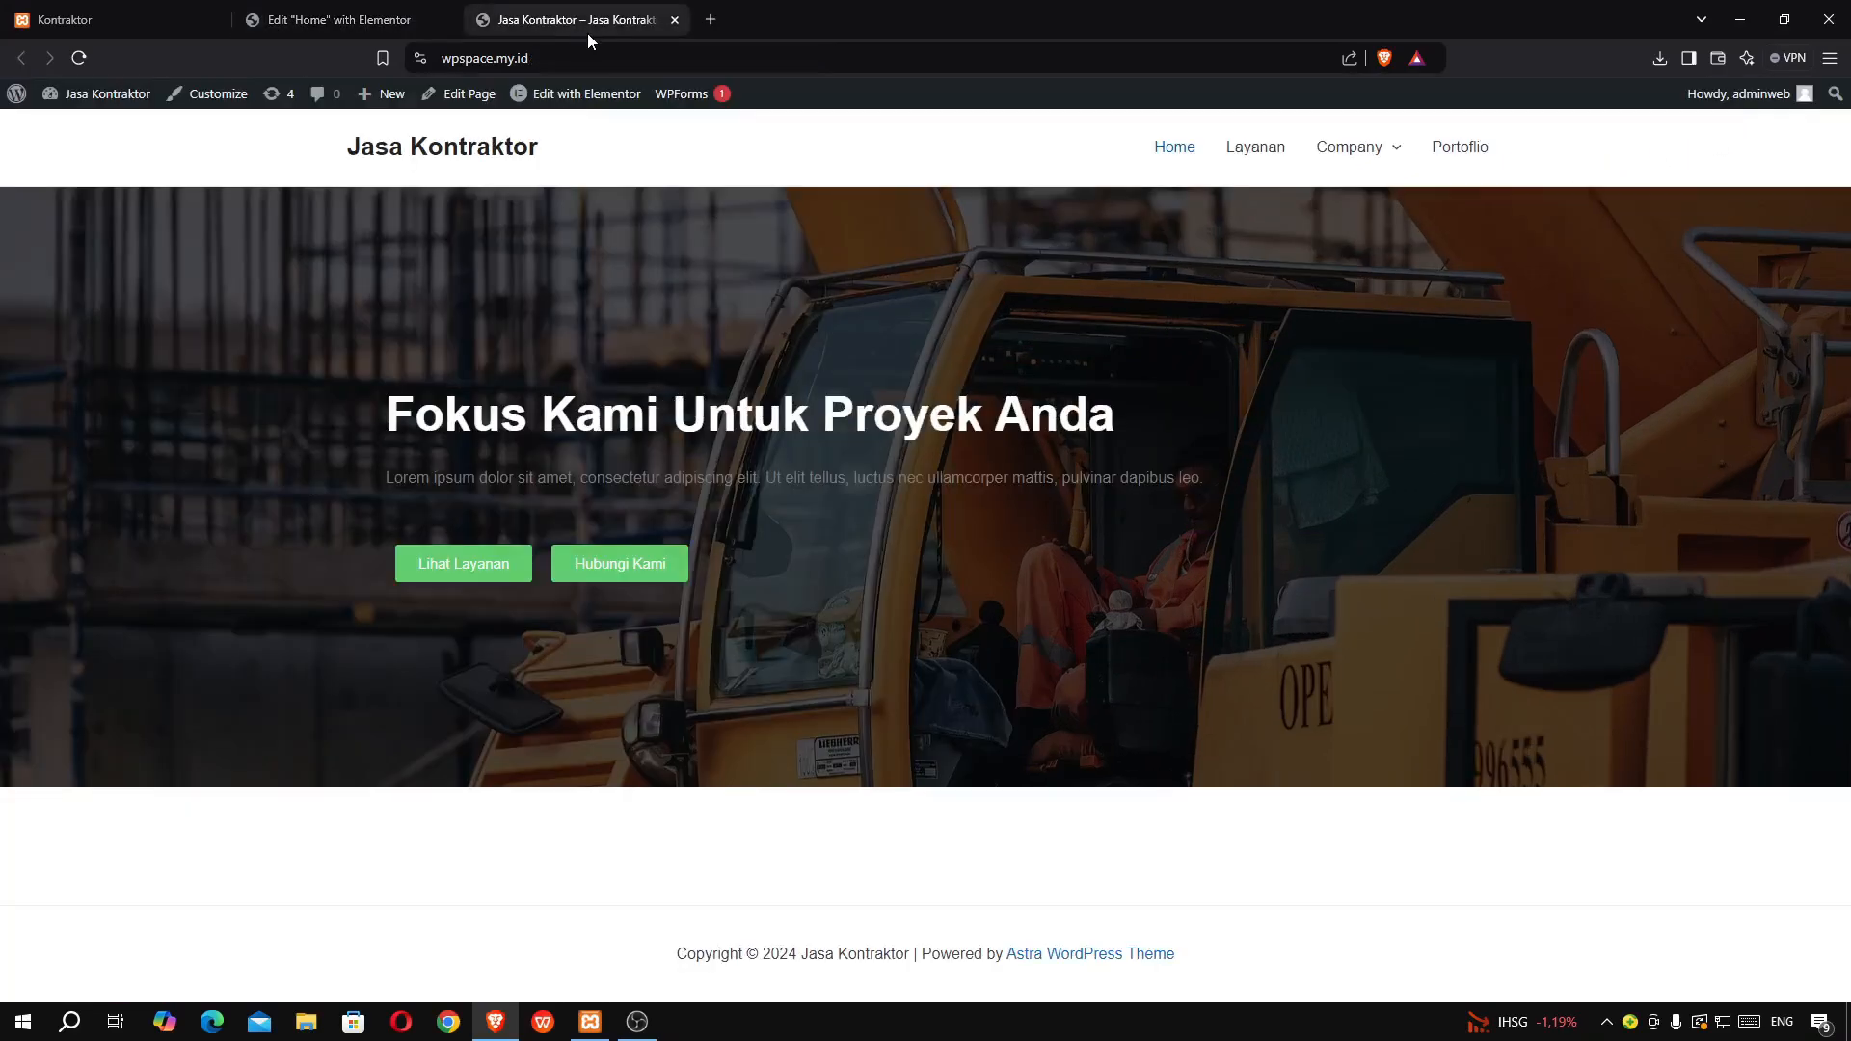
left_click(1171, 152)
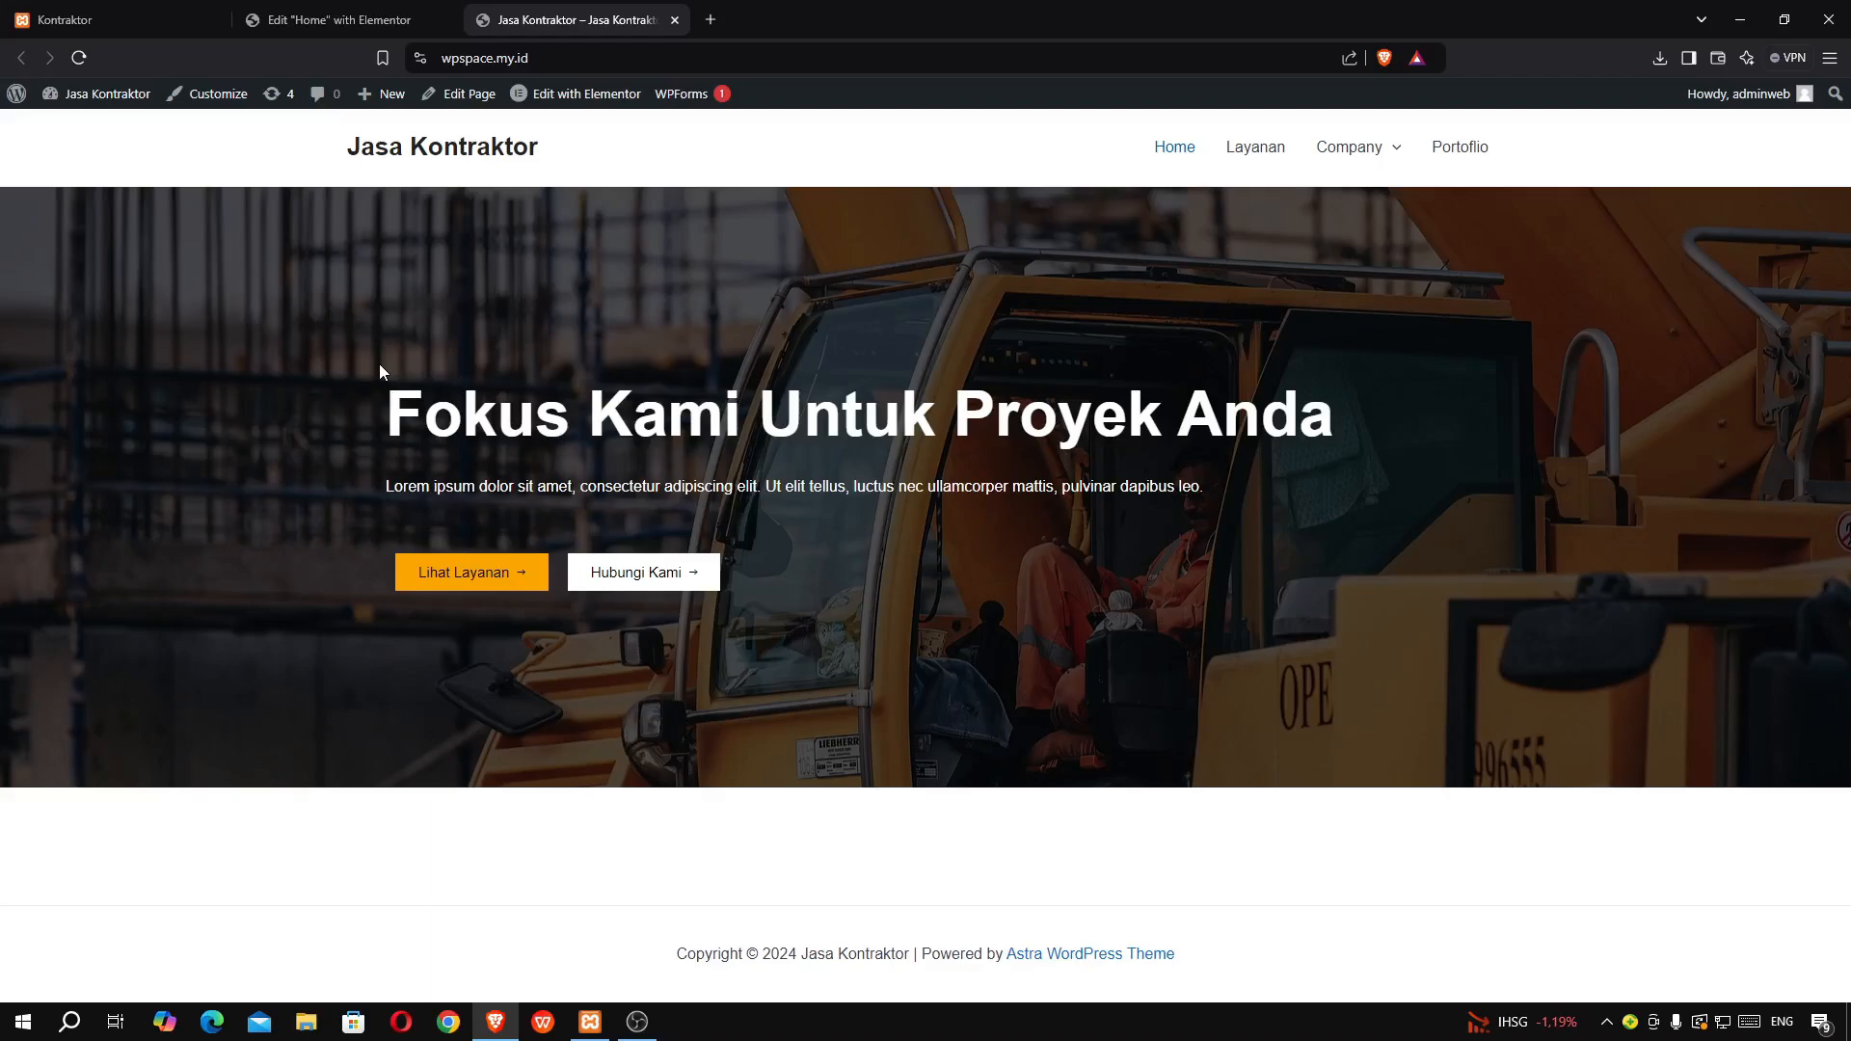
left_click(71, 25)
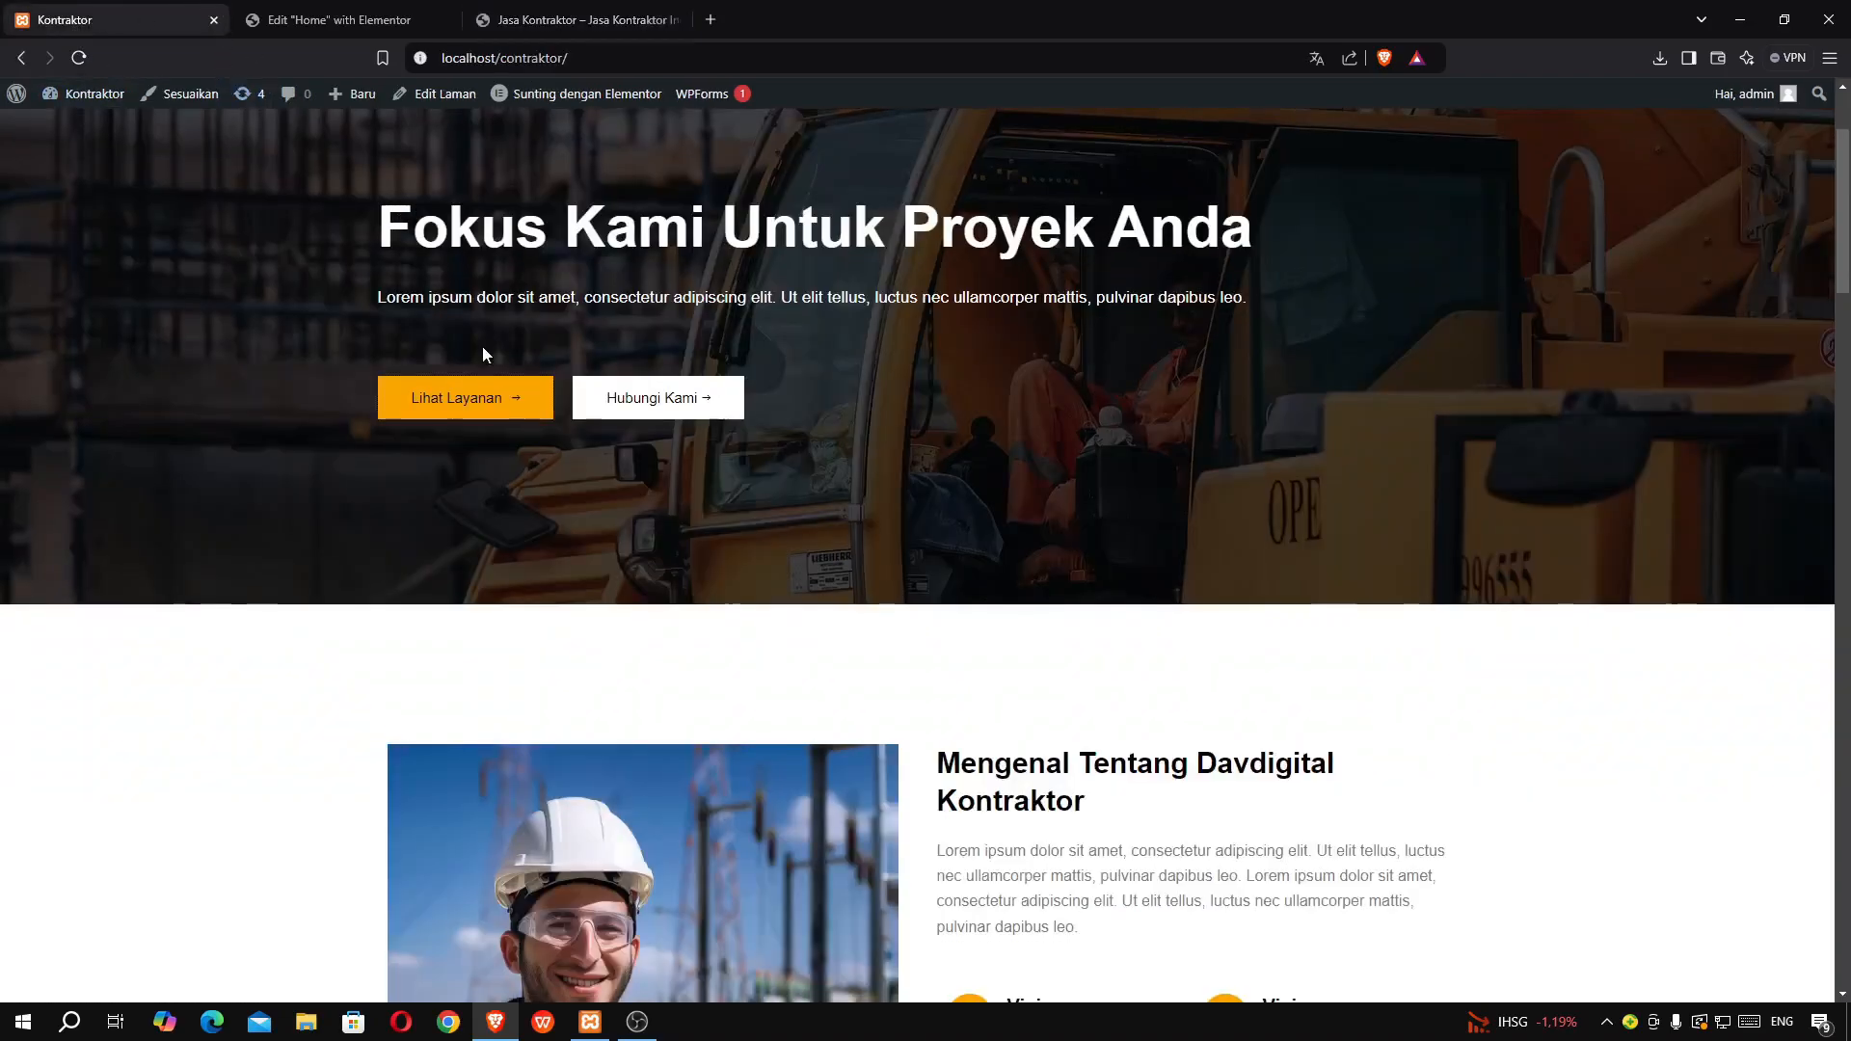
- Review the reference page's section below its hero and add a two-equal-column Flexbox container below the home page's hero
scroll(617, 439, "down", 3)
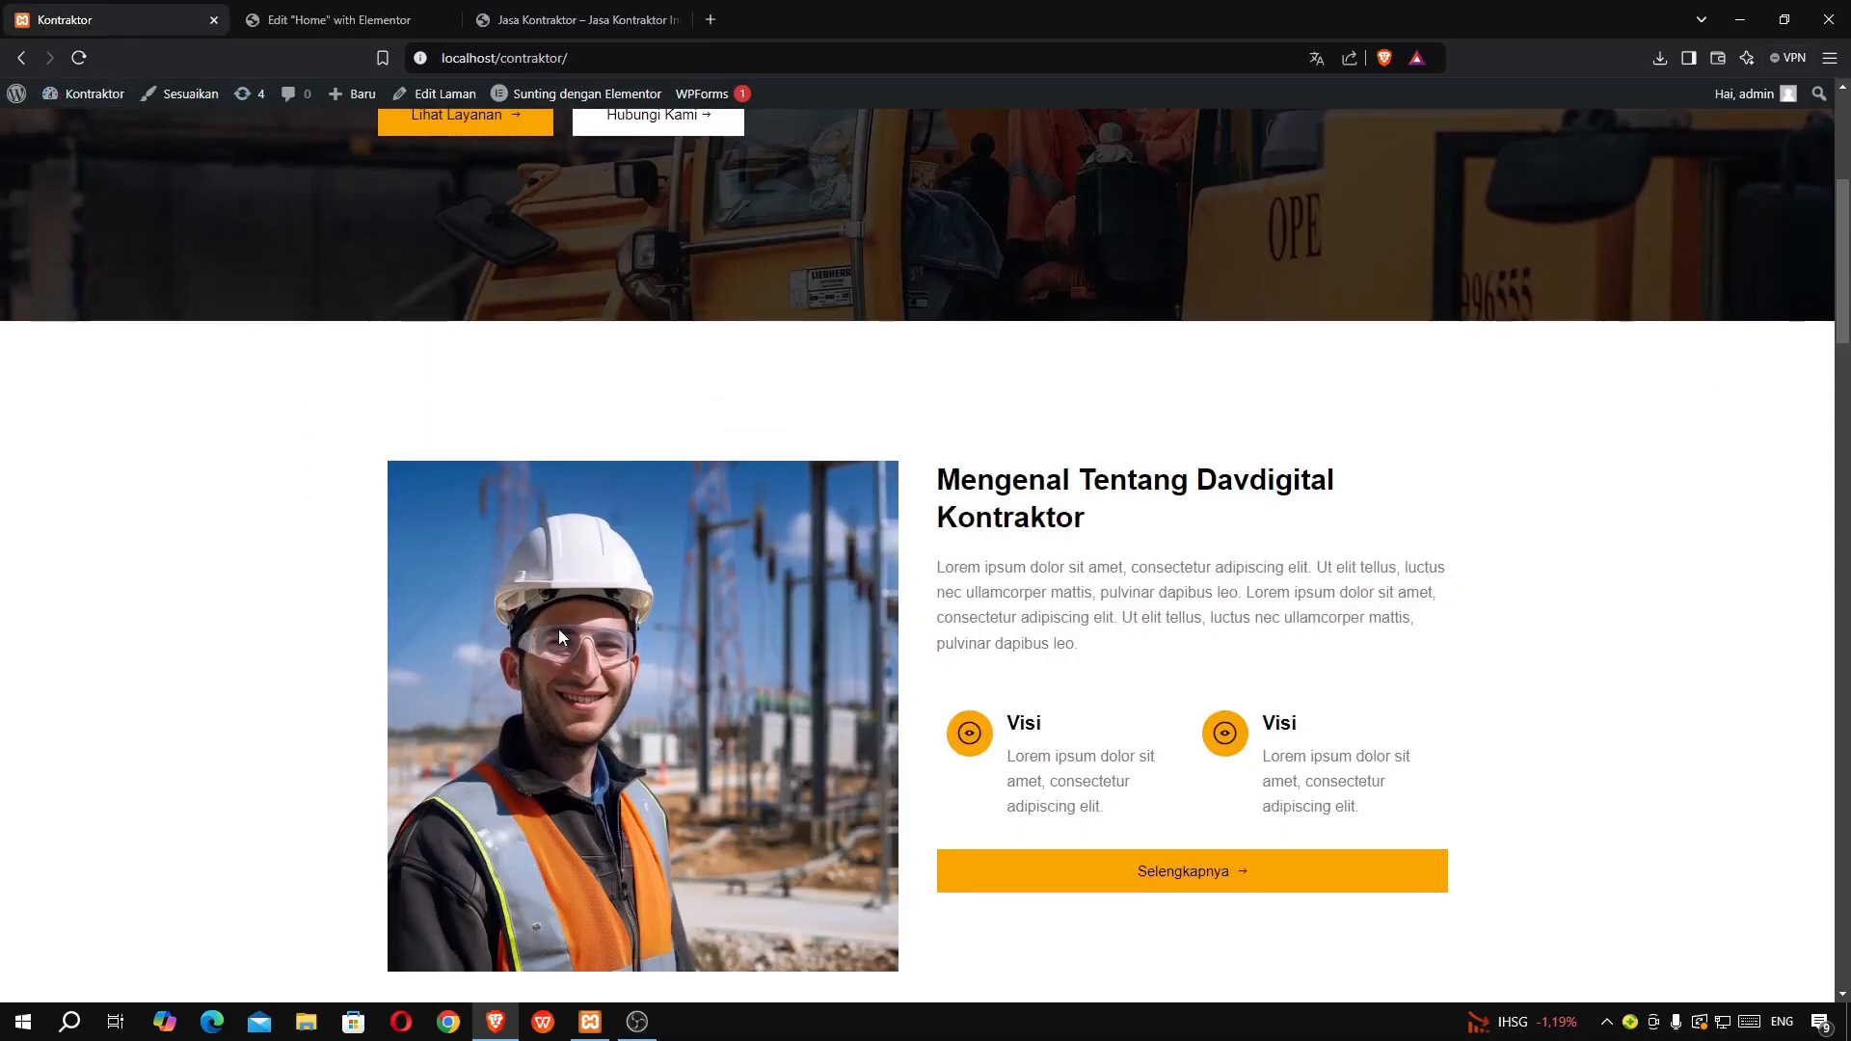
scroll(656, 489, "down", 3)
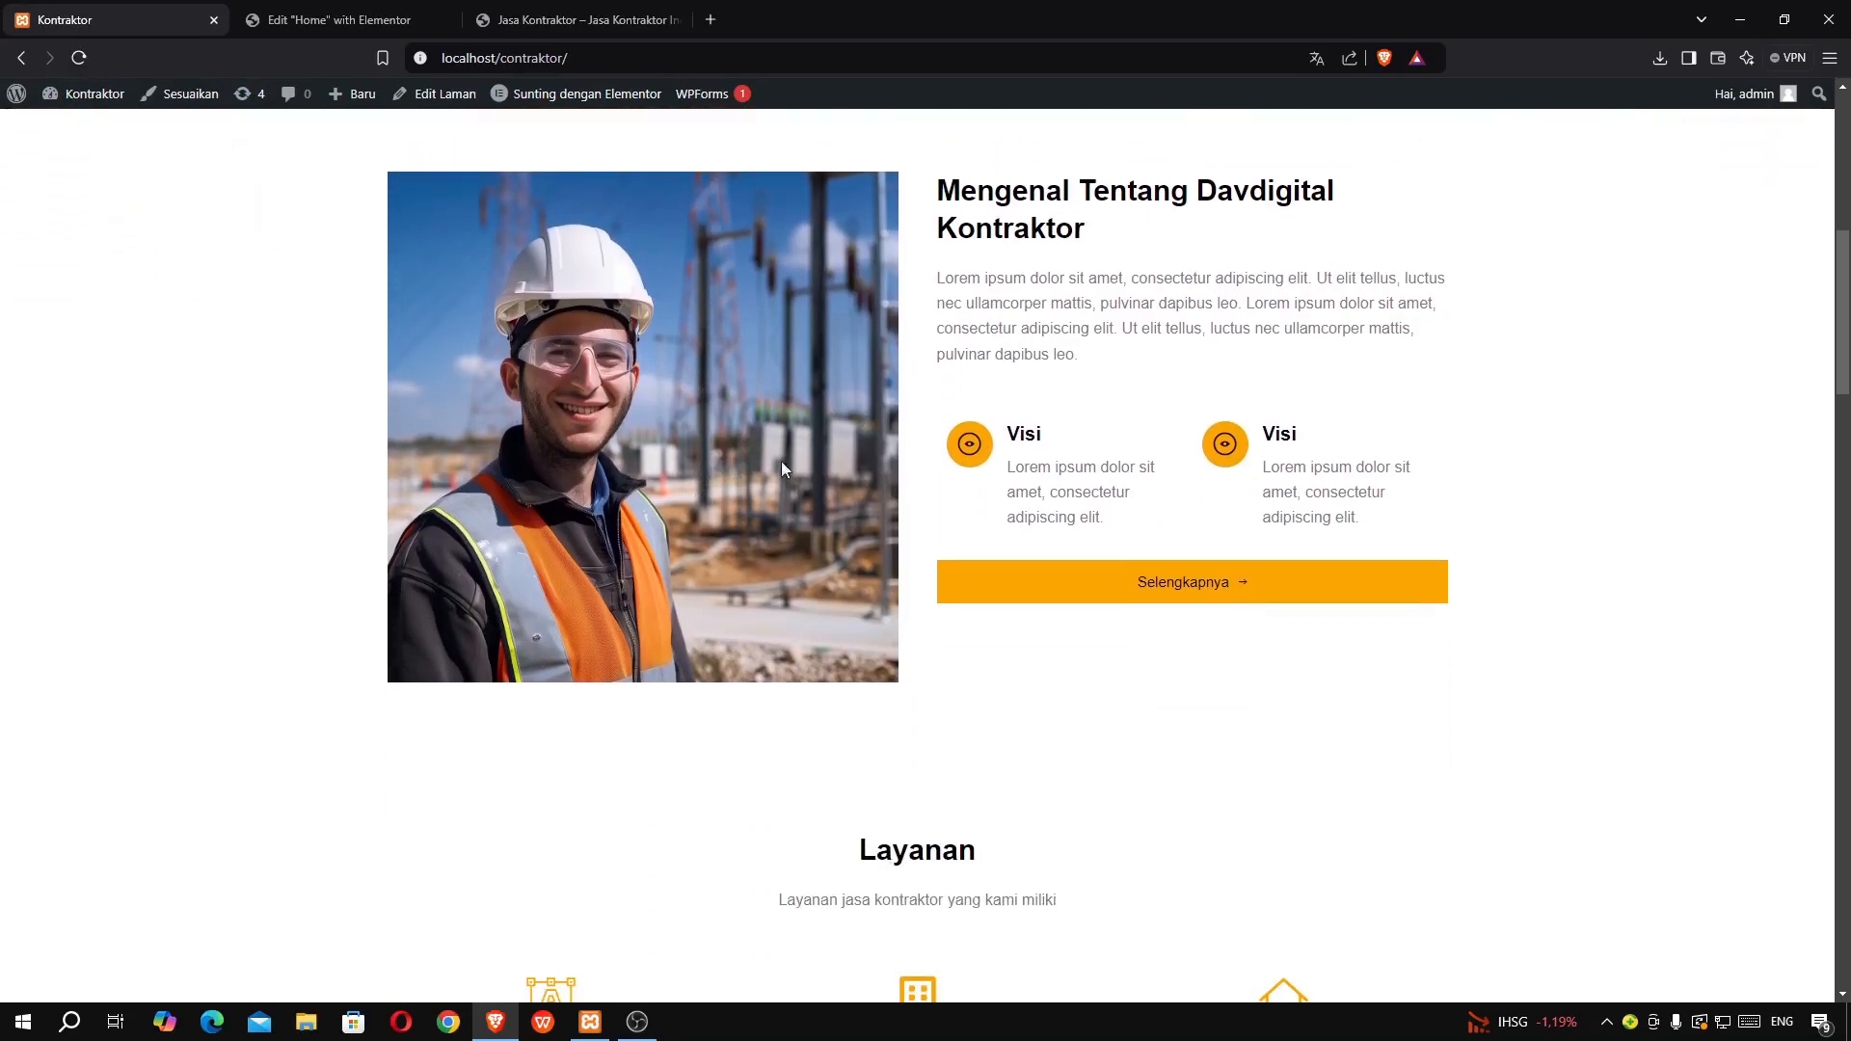
scroll(864, 402, "down", 1)
scroll(863, 402, "up", 1)
scroll(871, 409, "up", 1)
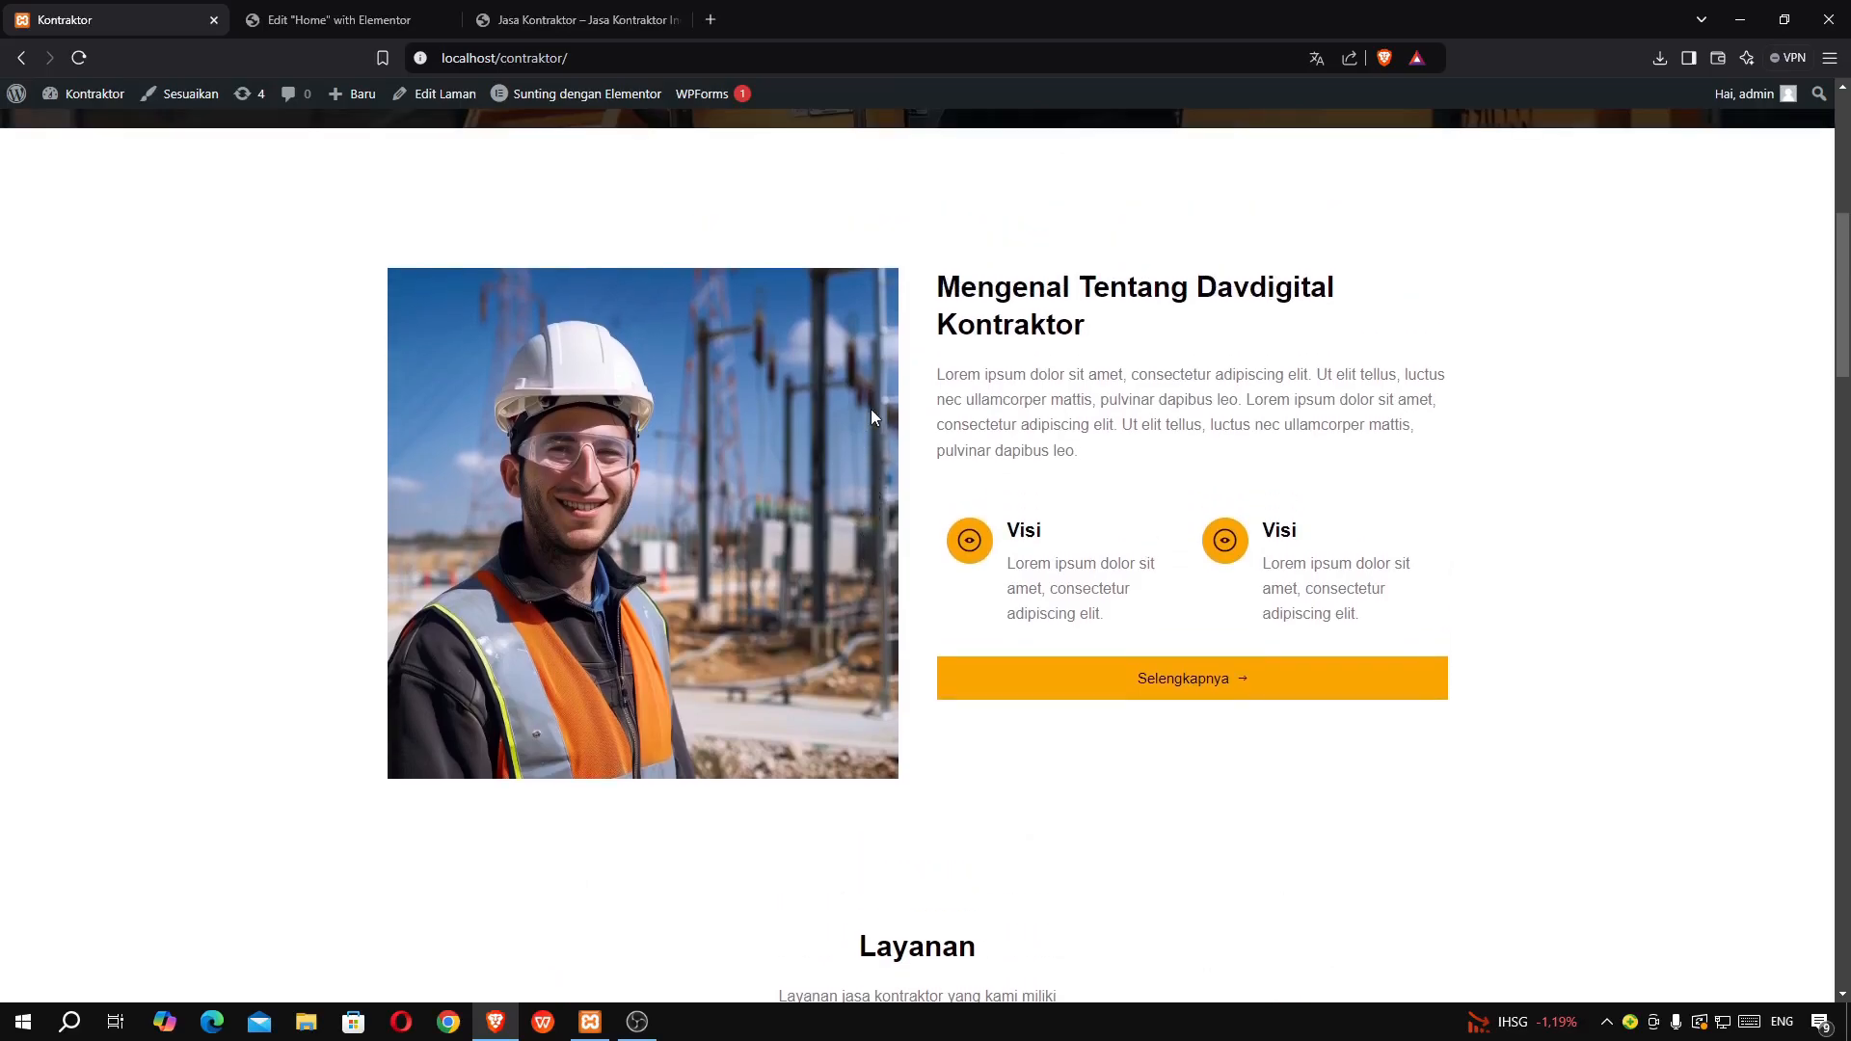
left_click(328, 19)
scroll(616, 349, "down", 2)
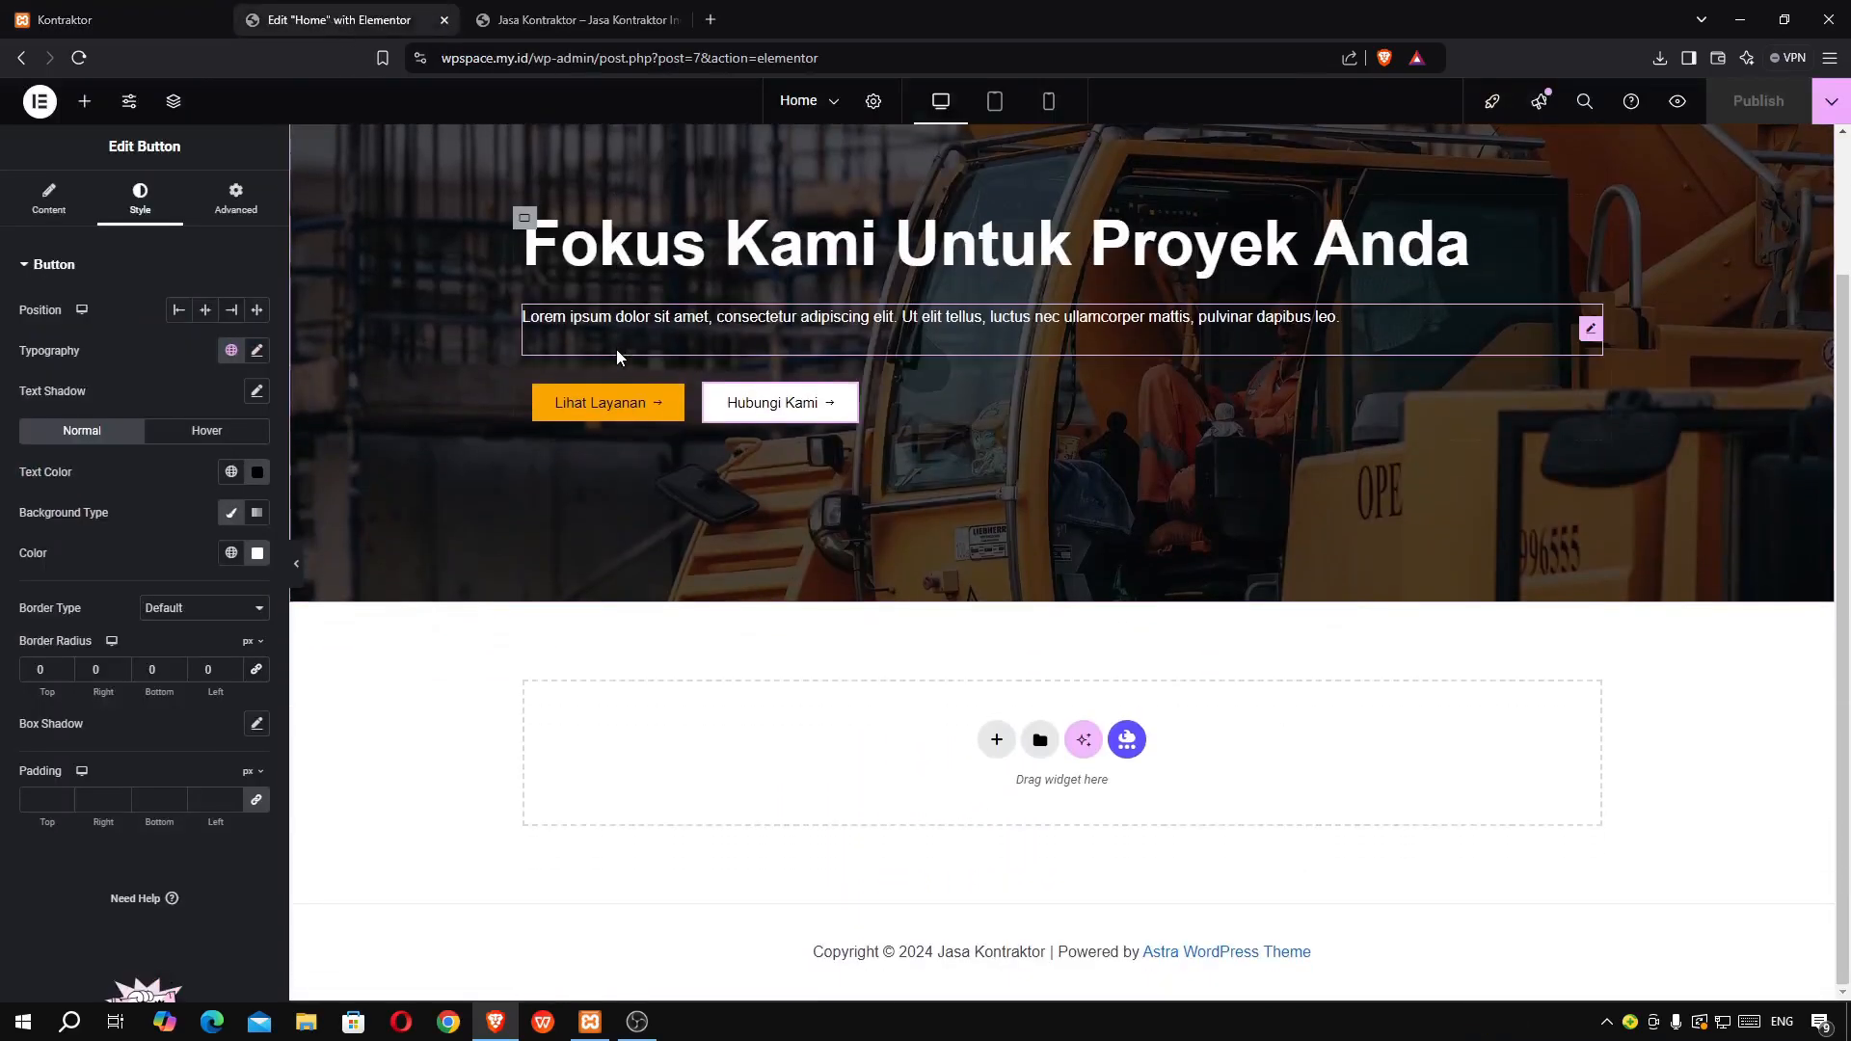
scroll(616, 353, "up", 2)
scroll(616, 352, "down", 2)
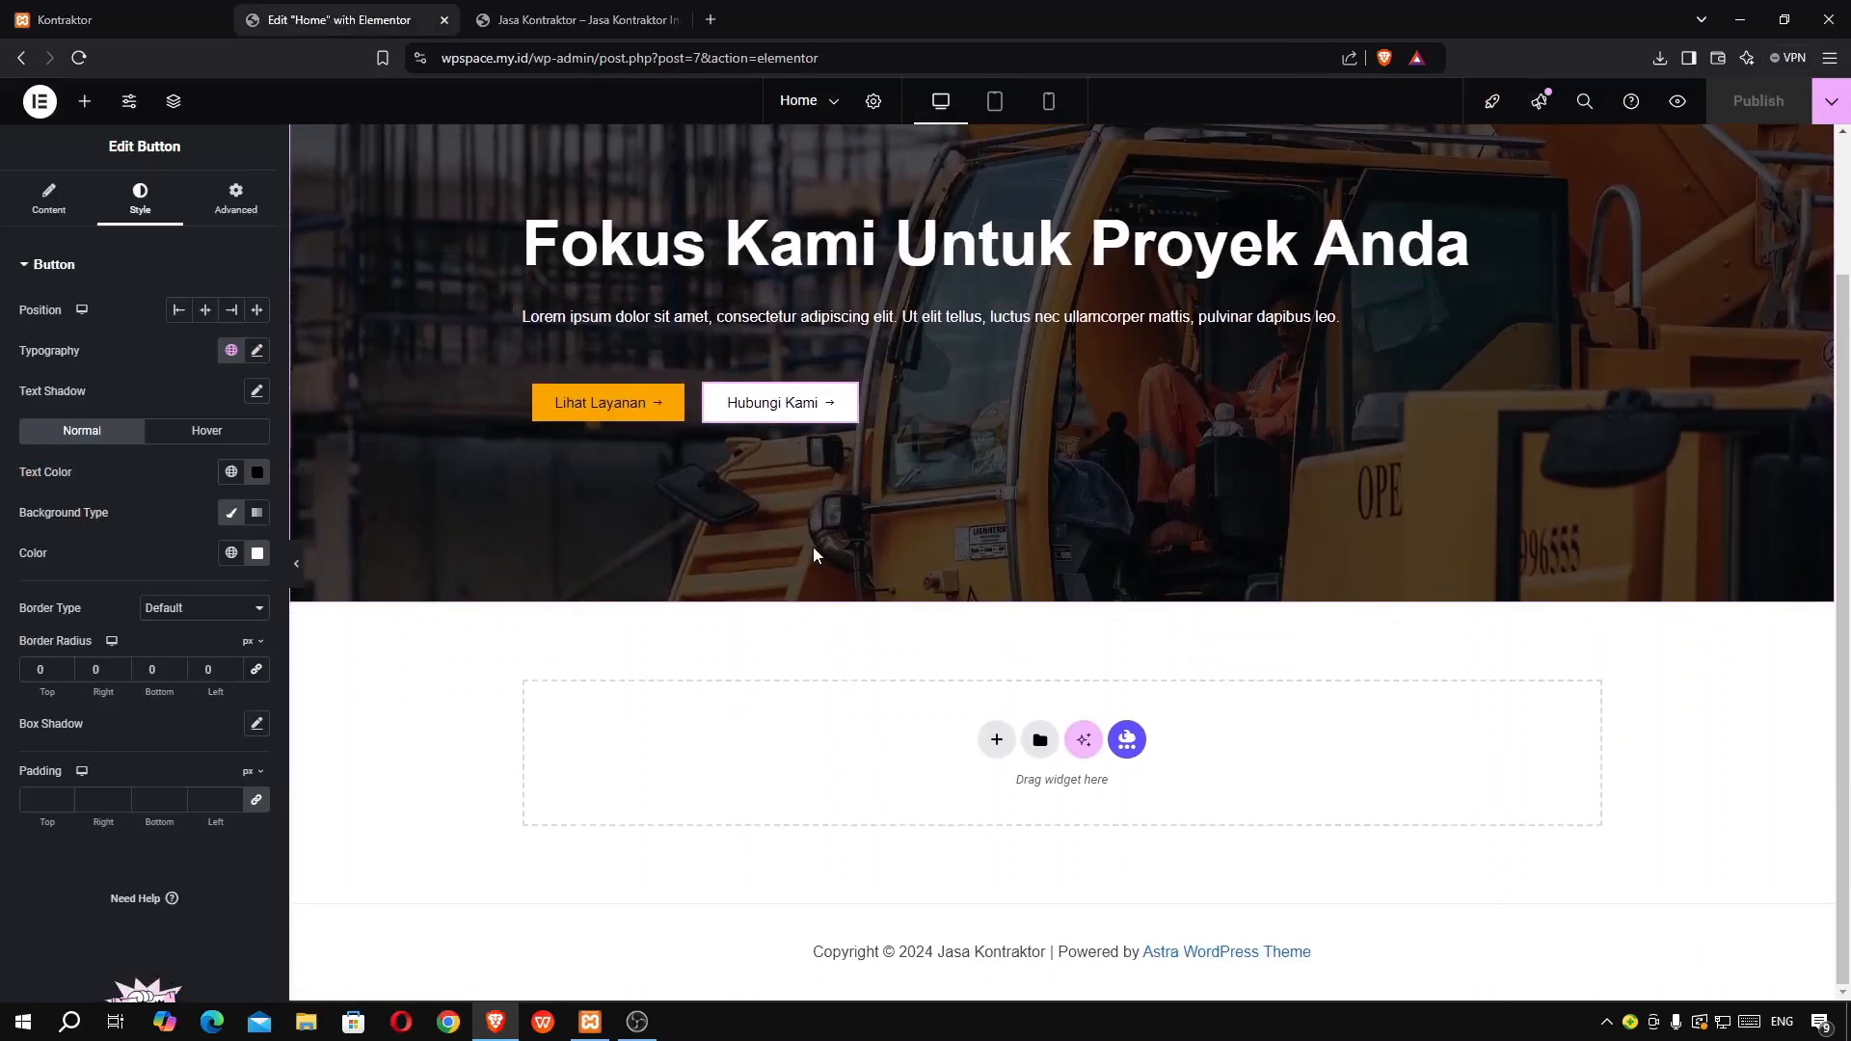
left_click(999, 740)
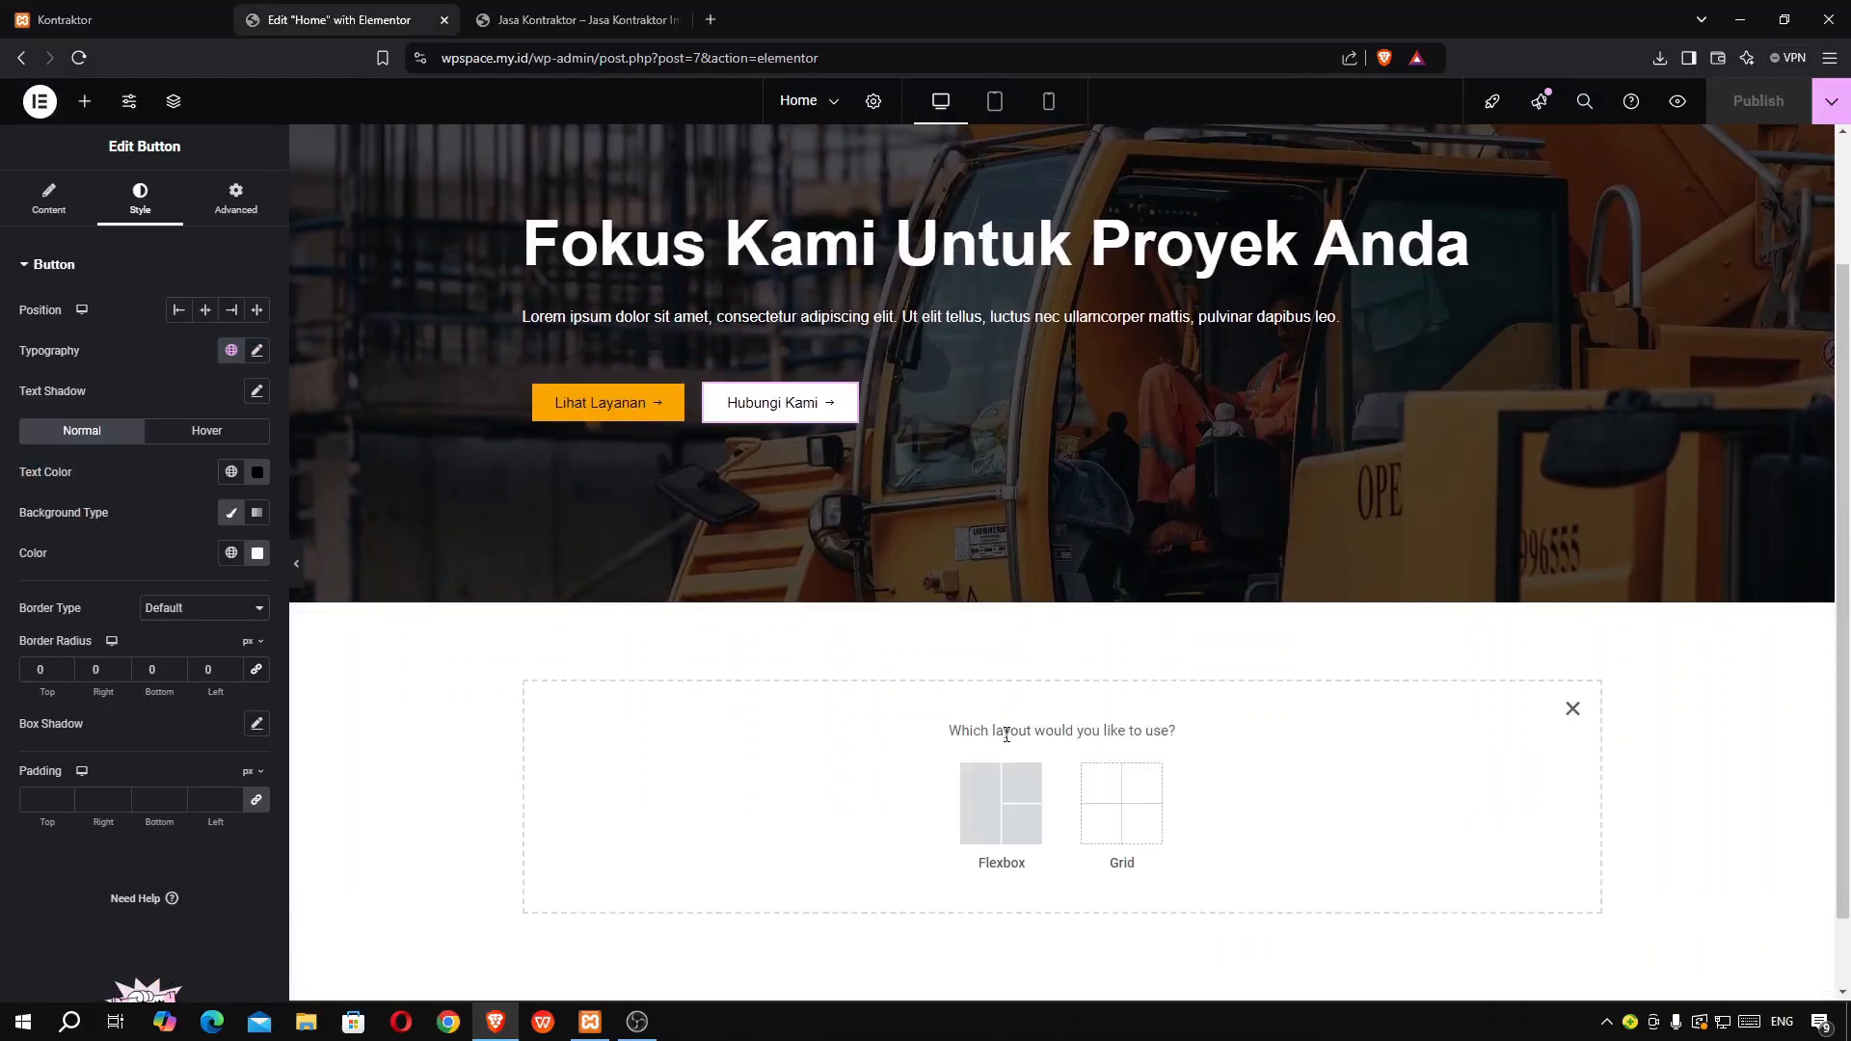
left_click(1001, 791)
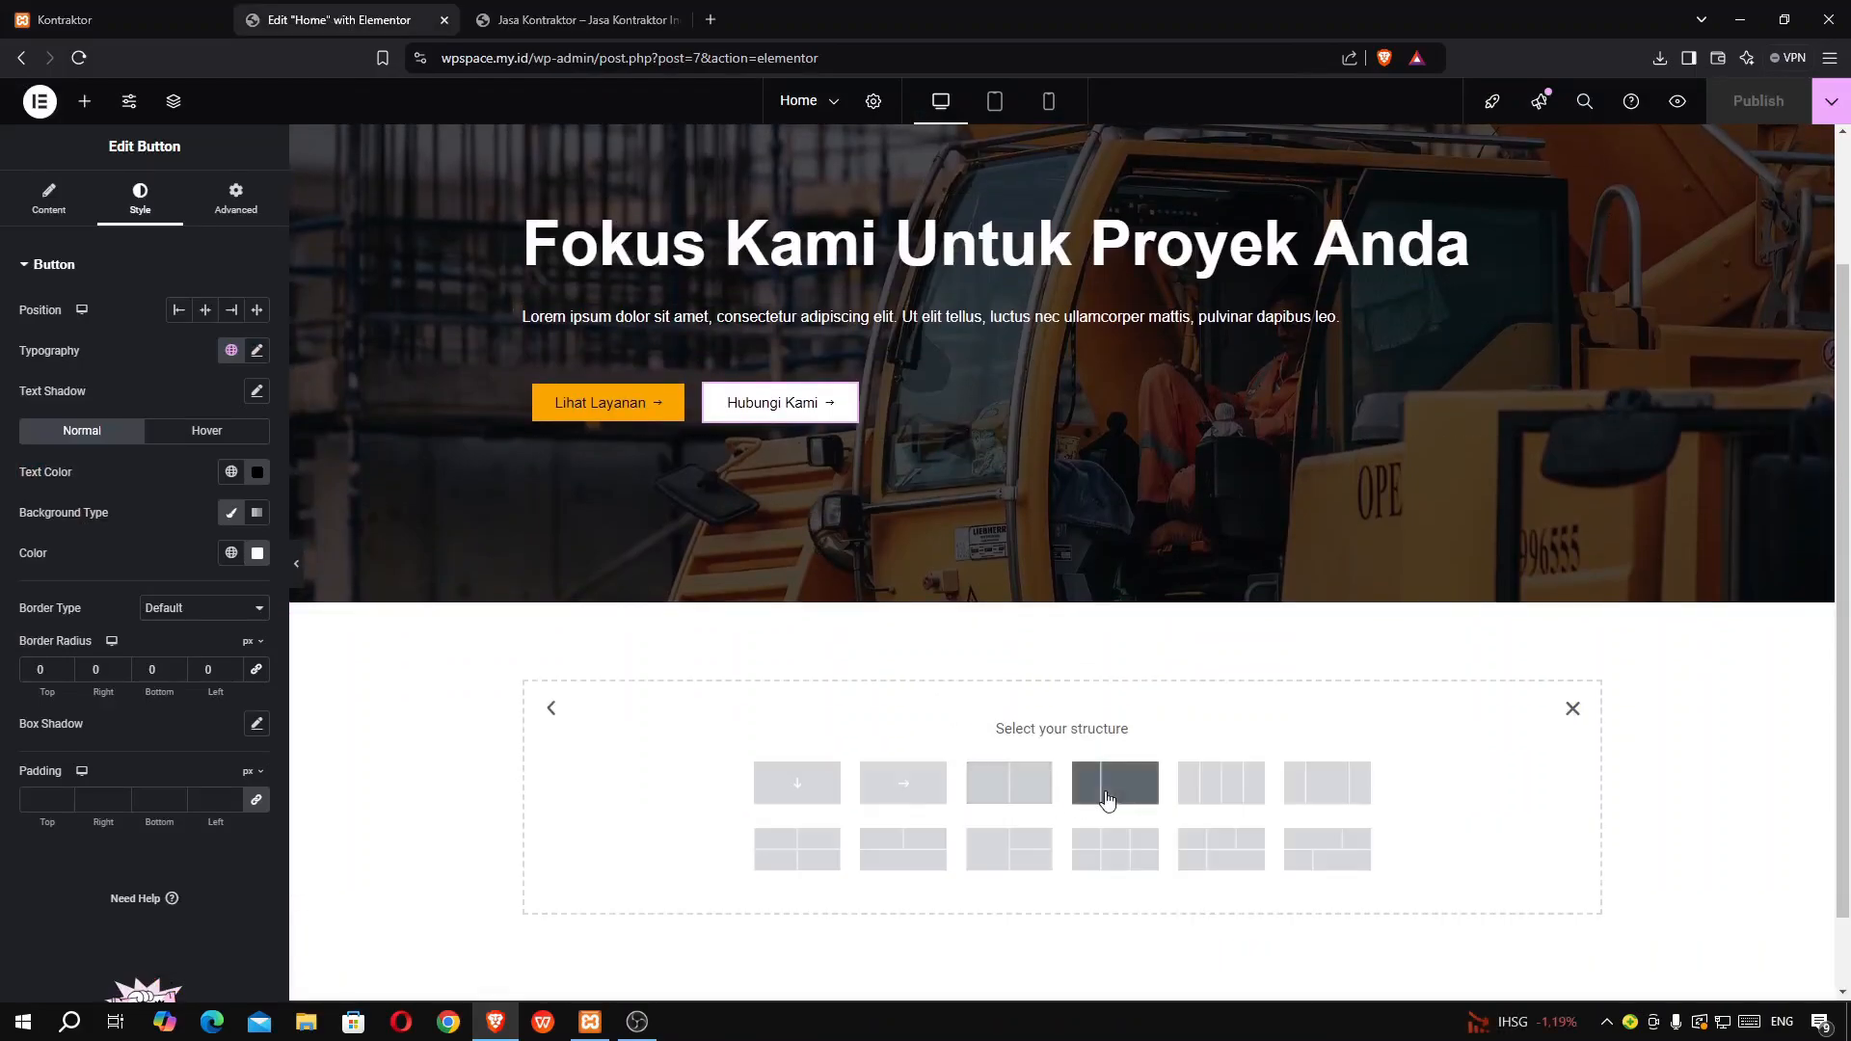
left_click(985, 787)
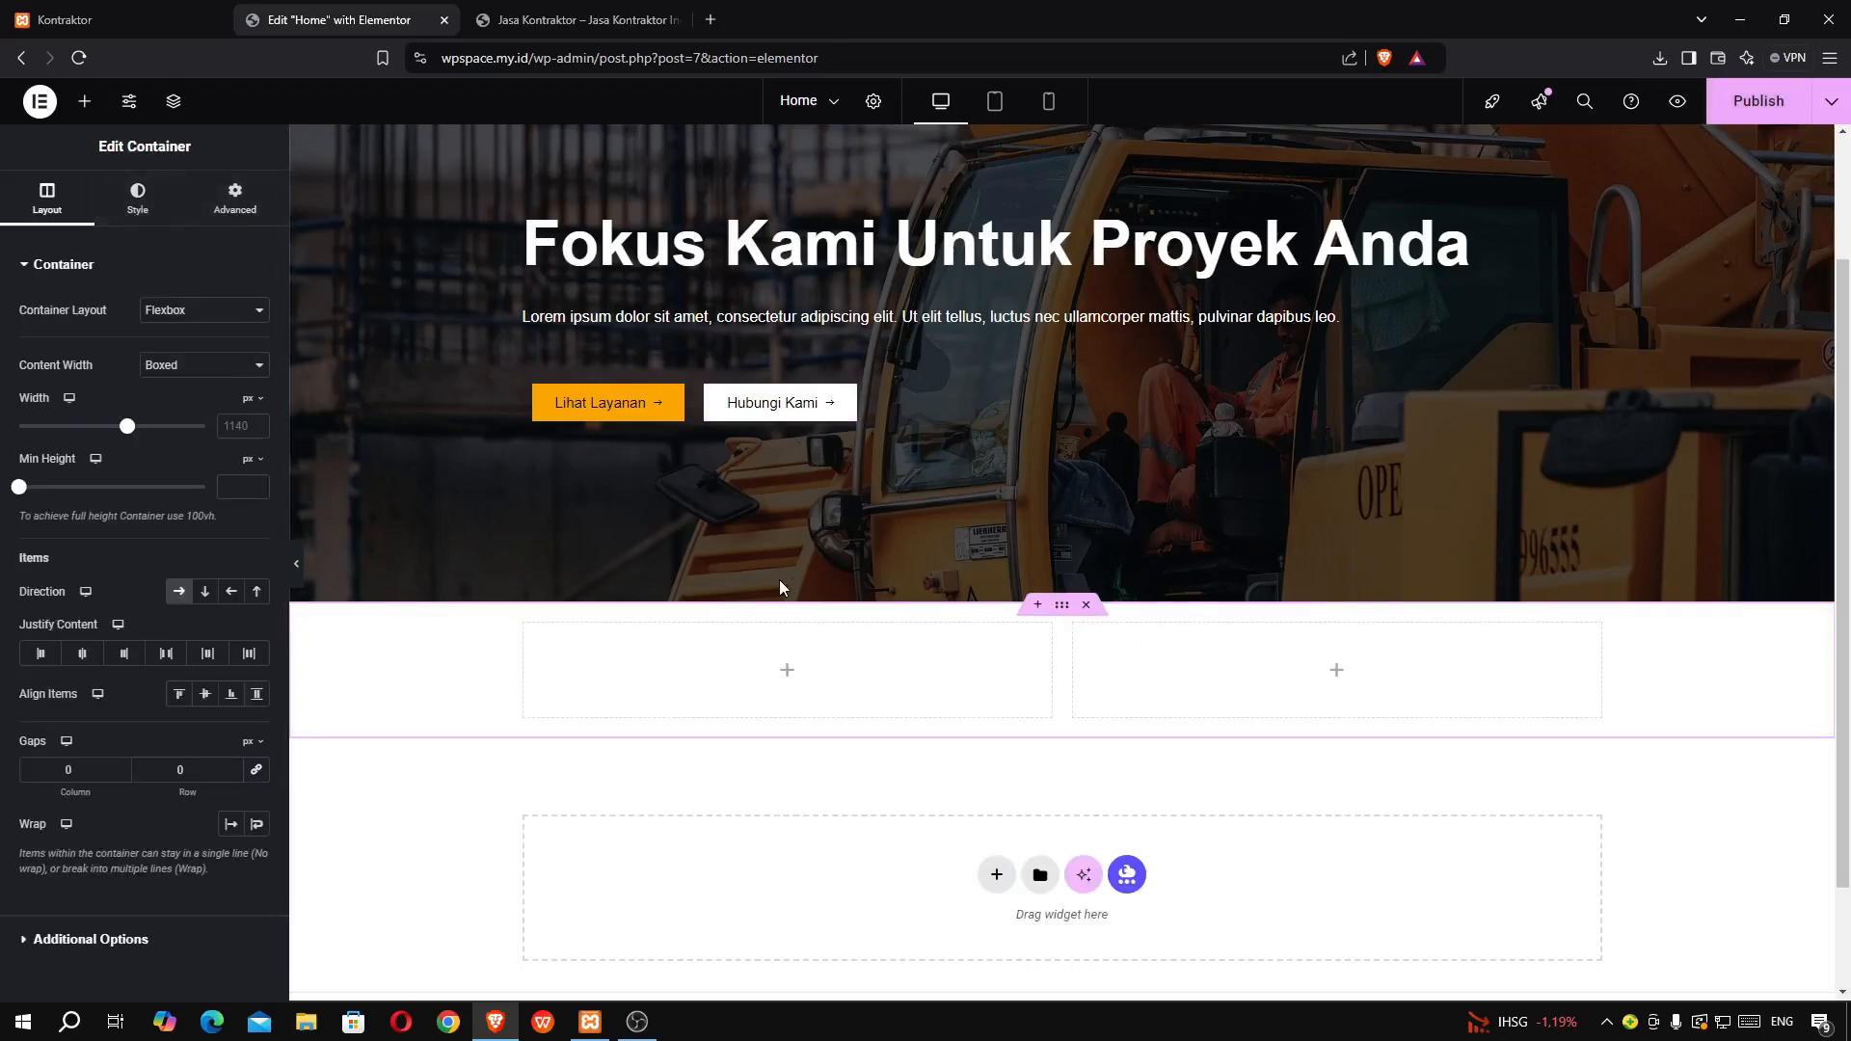
- Set the new container's top margin to 6%, leaving the other sides at 0
left_click(236, 196)
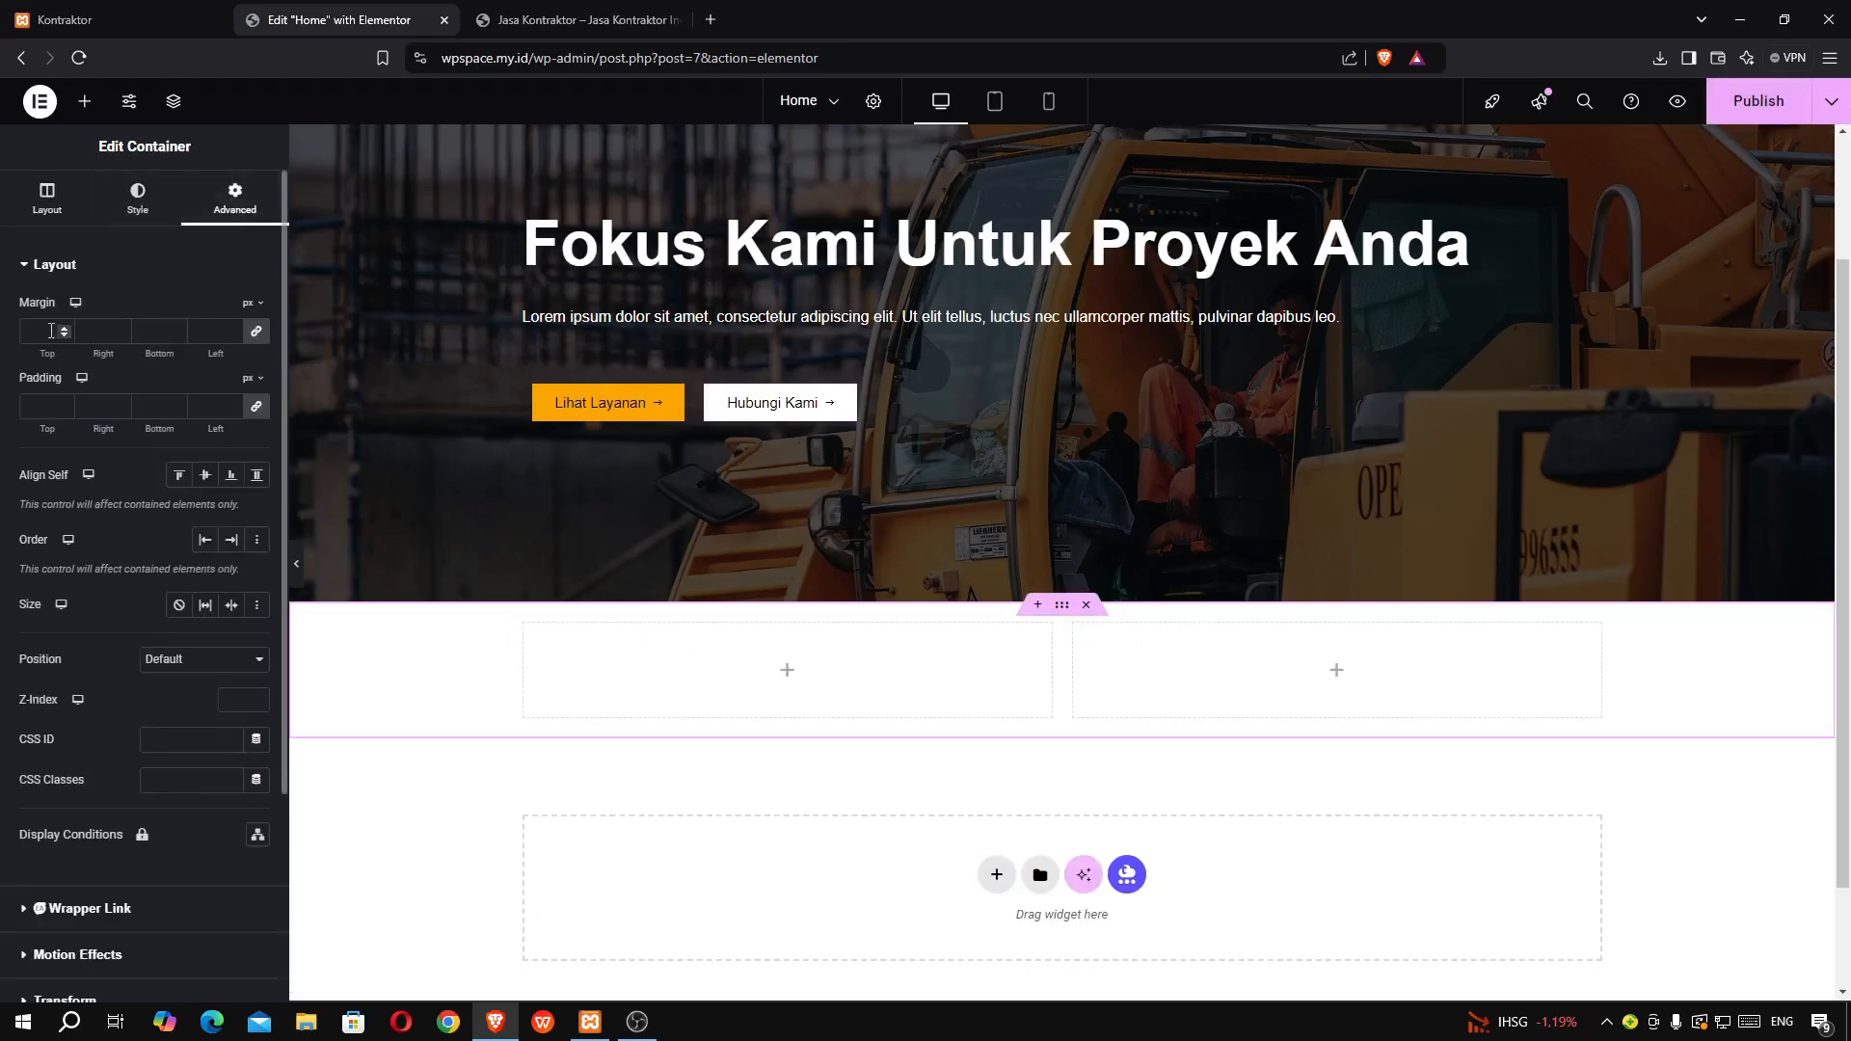
left_click(256, 334)
left_click(255, 302)
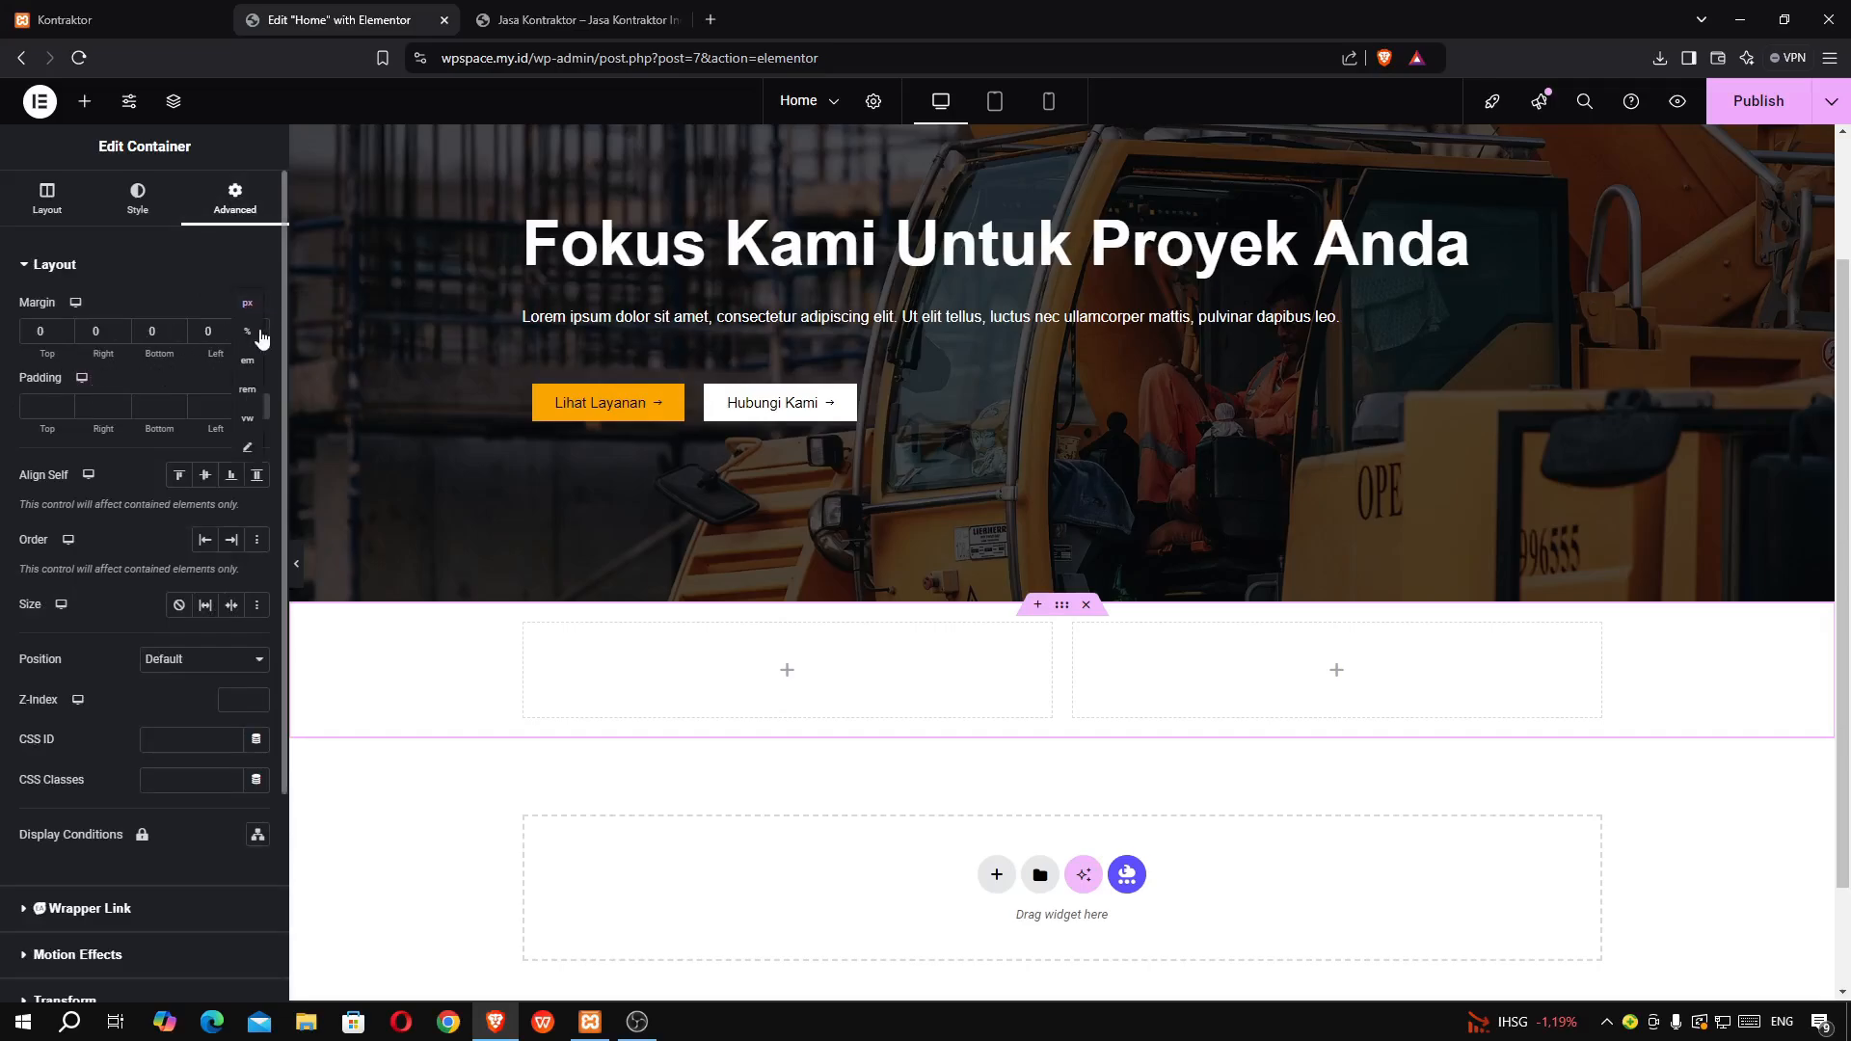
left_click(256, 339)
left_click(55, 334)
type("6")
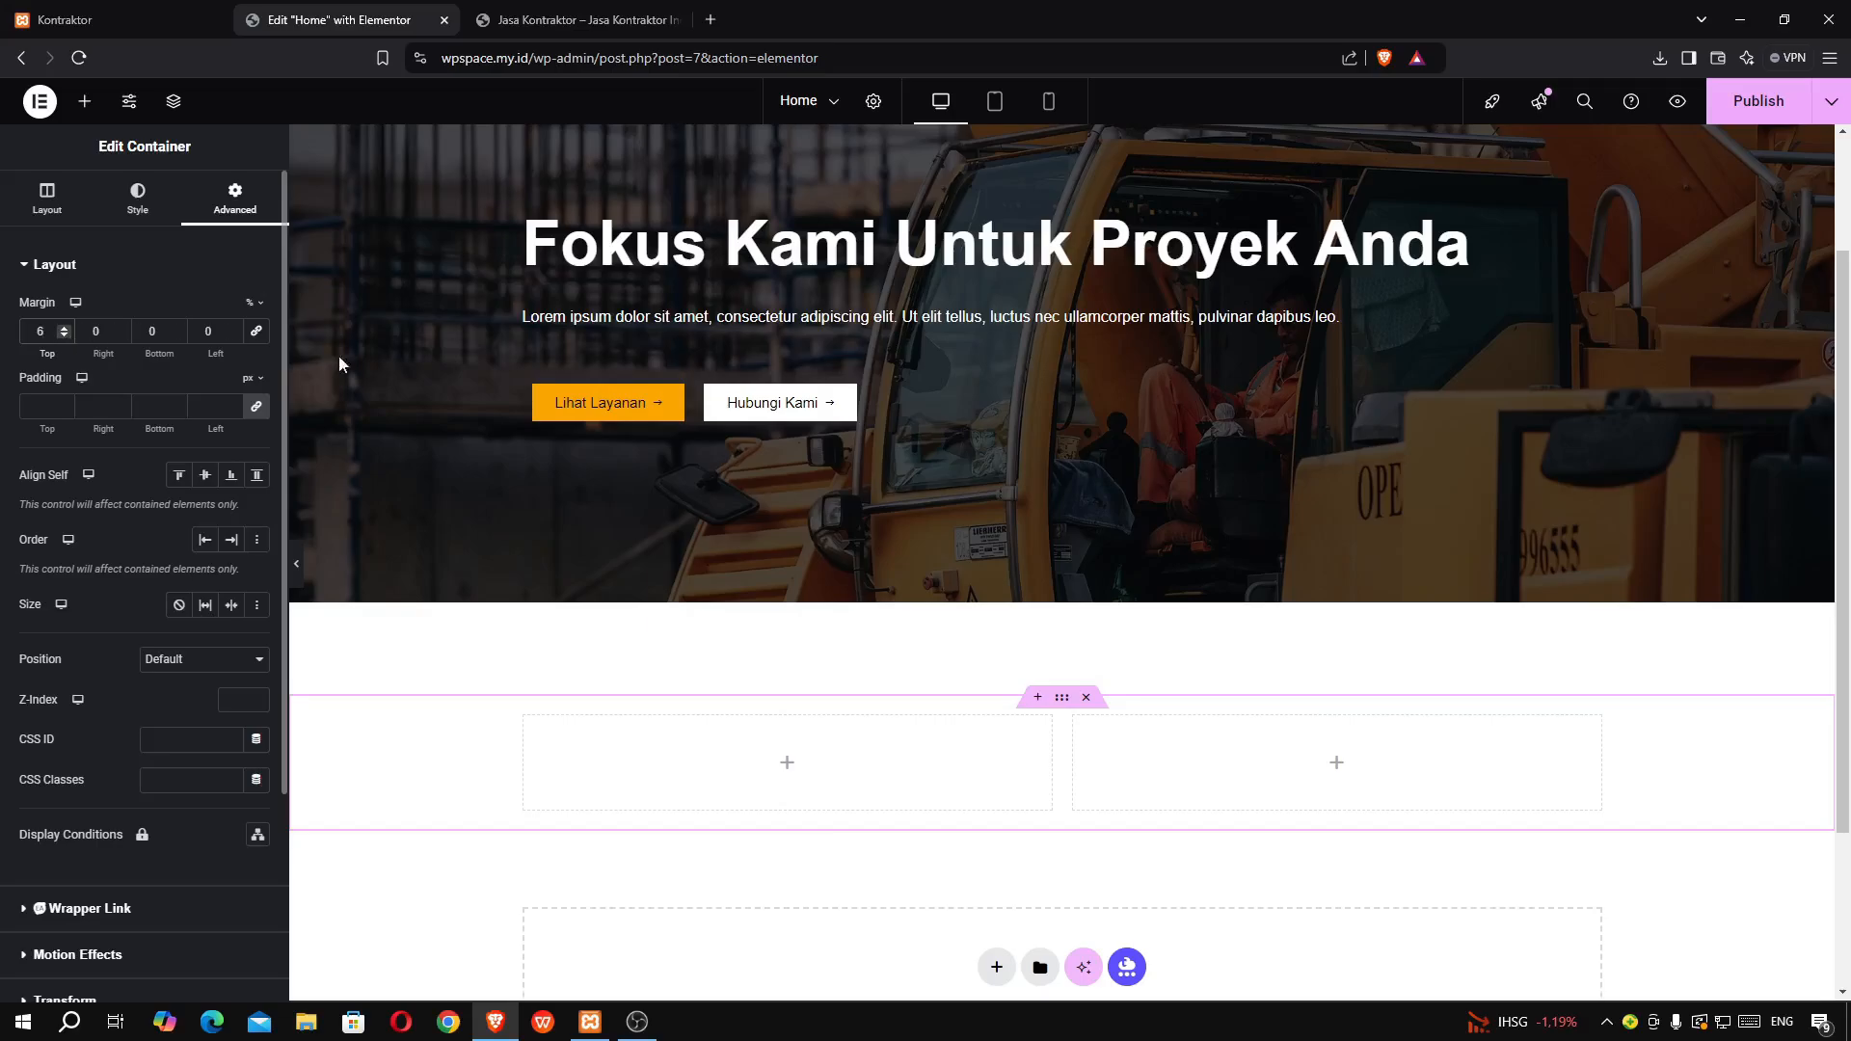
- Add an Image widget to the container's left column, use ai-generated-8945615_1280-1.jpg from the media library and compare it with the reference page
scroll(686, 396, "down", 2)
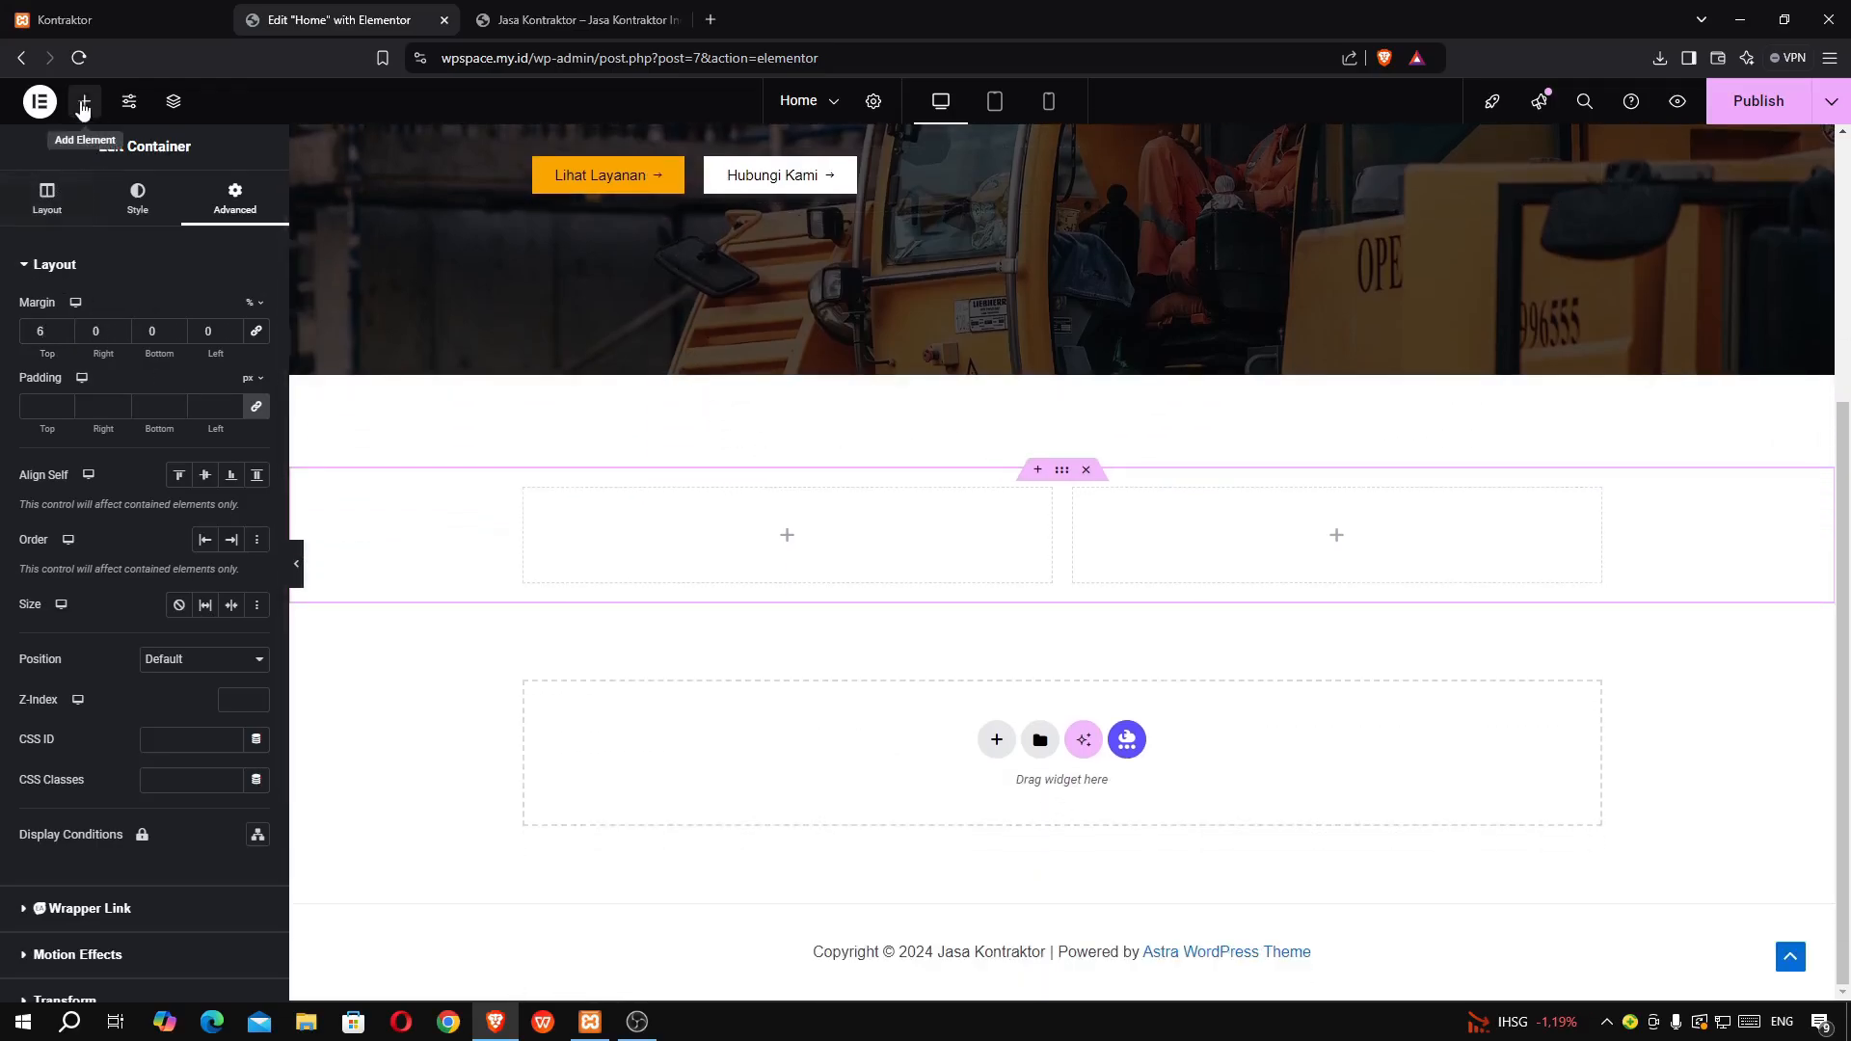
left_click(84, 104)
left_click_drag(212, 607, 591, 570)
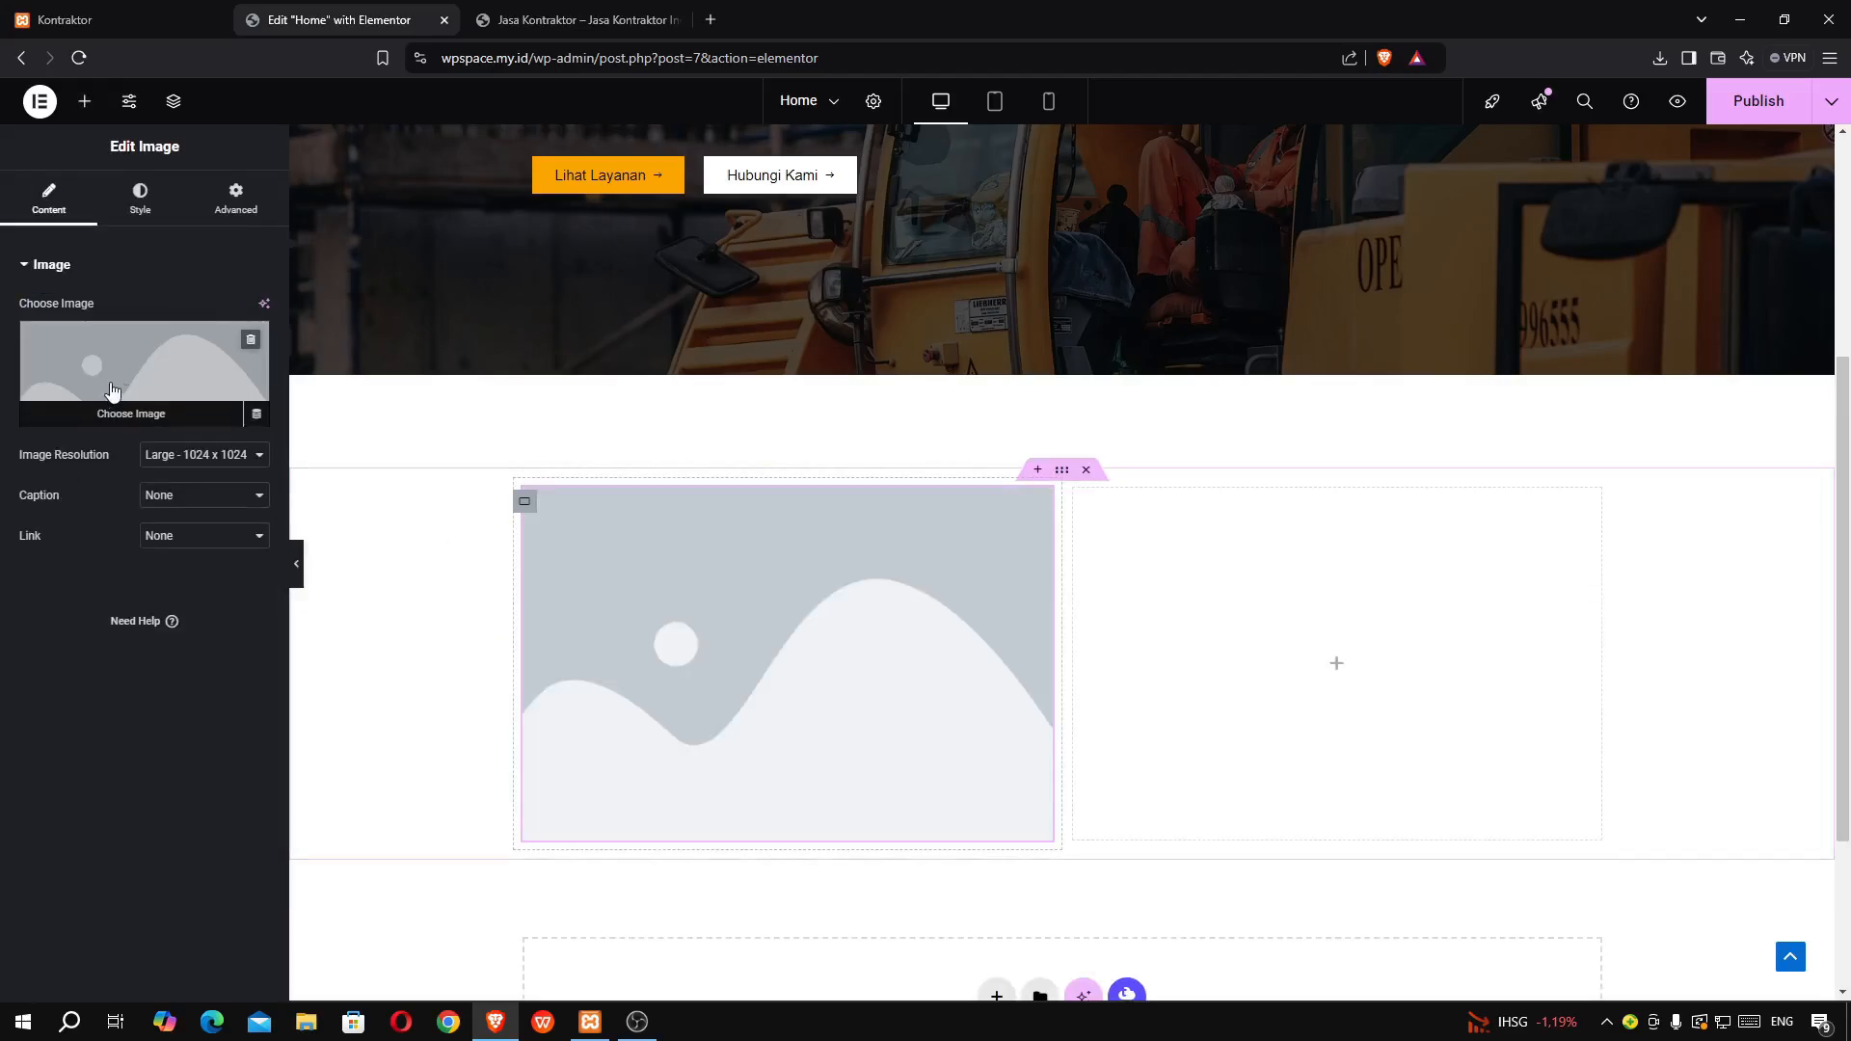
left_click(111, 391)
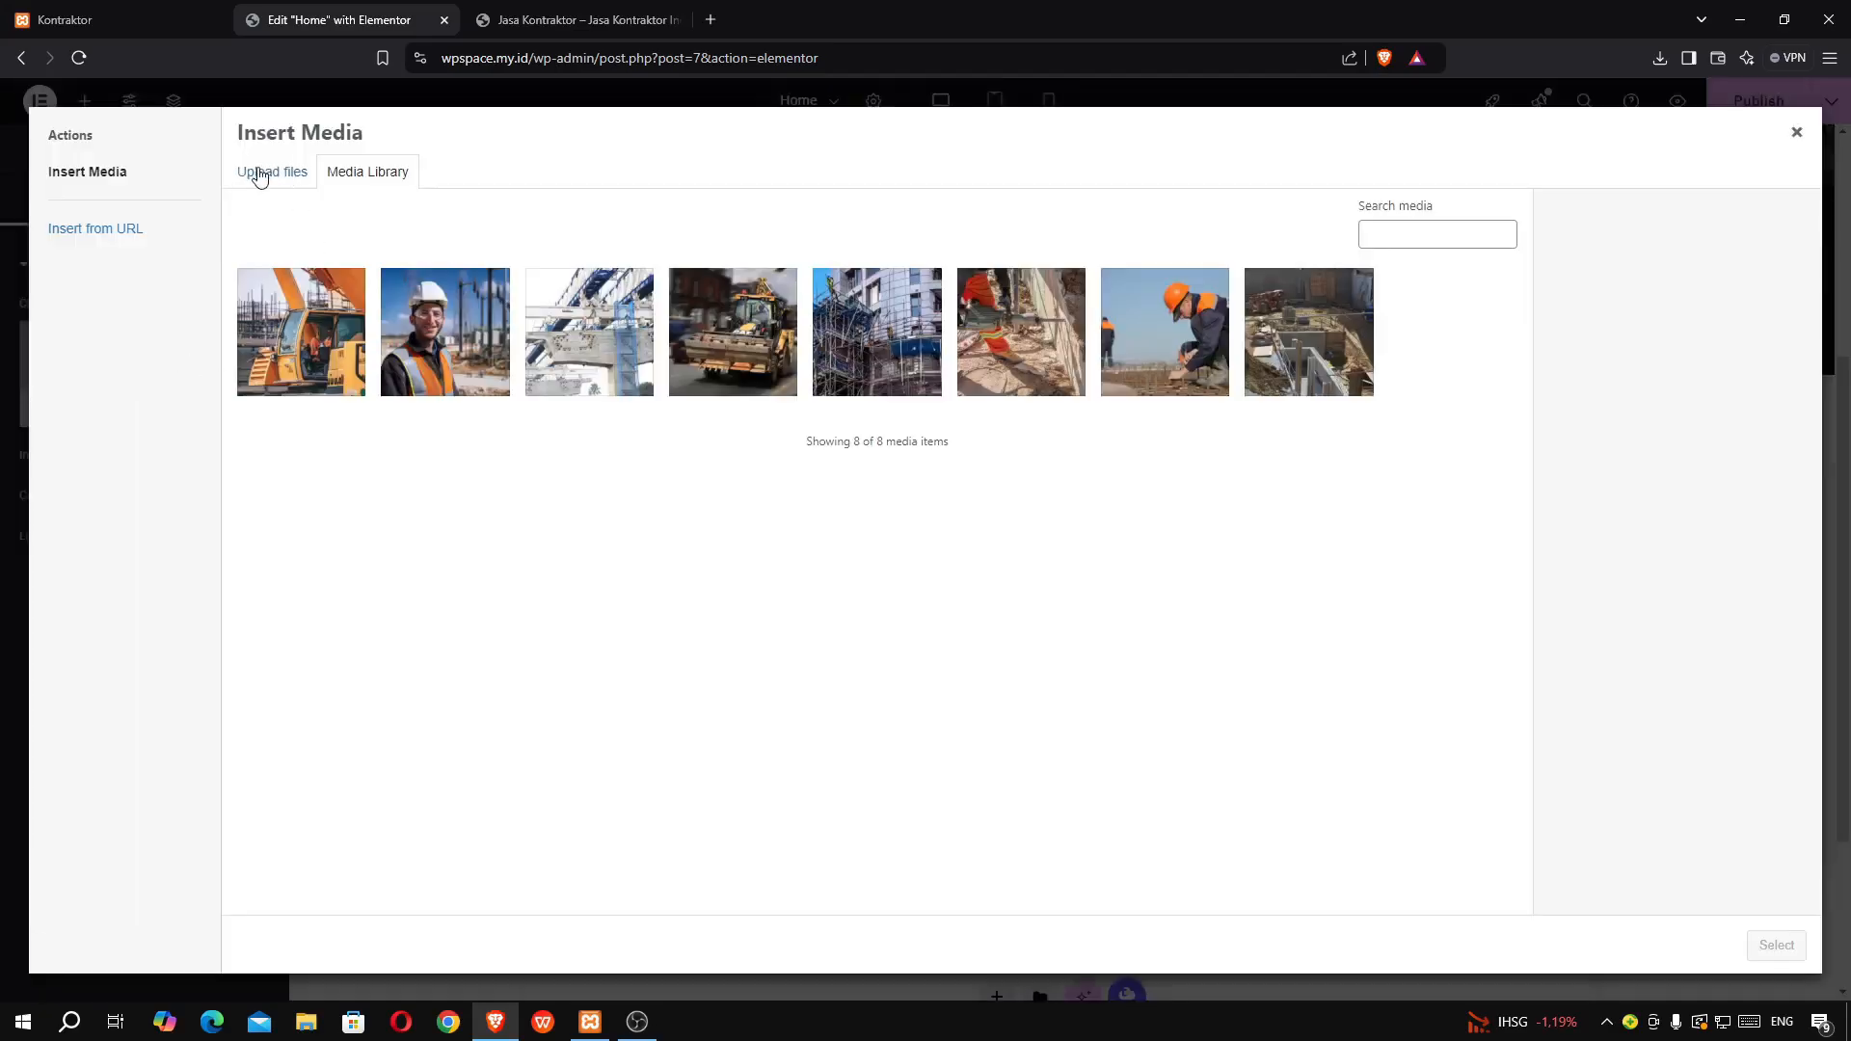
left_click(391, 339)
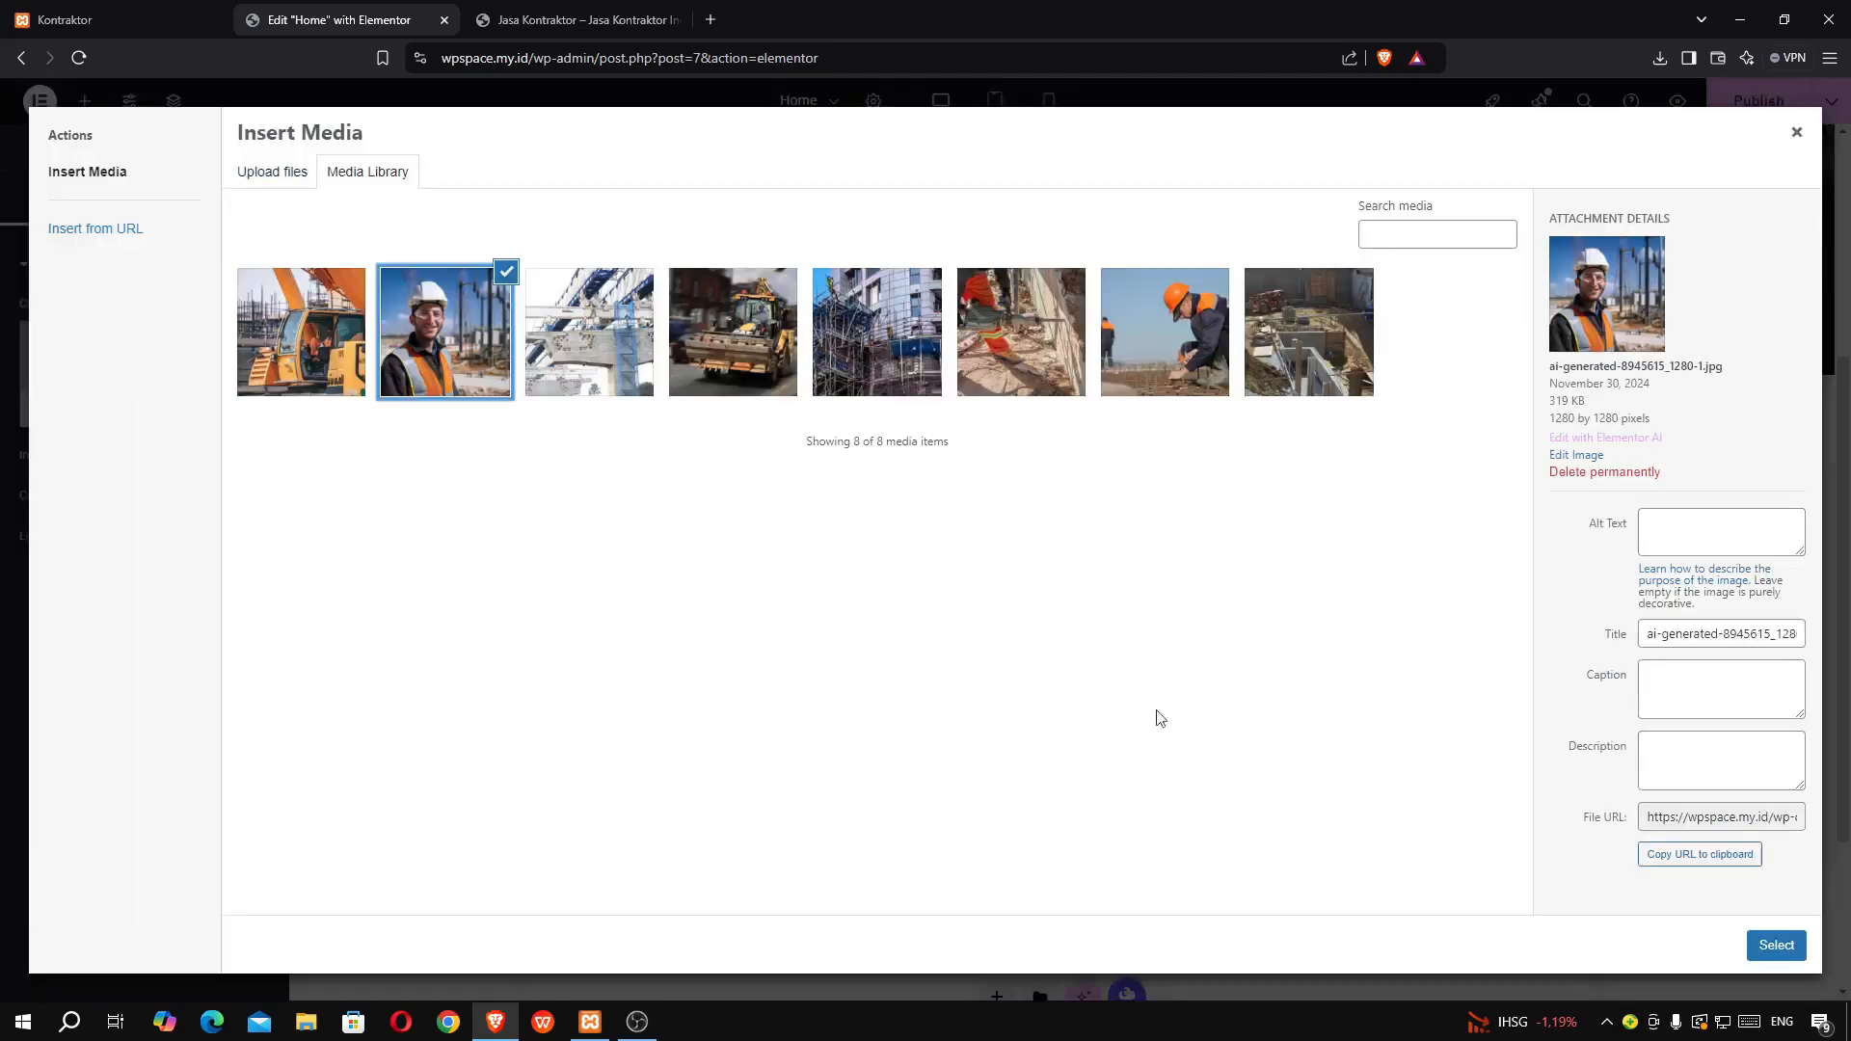
left_click(1774, 947)
scroll(870, 599, "down", 2)
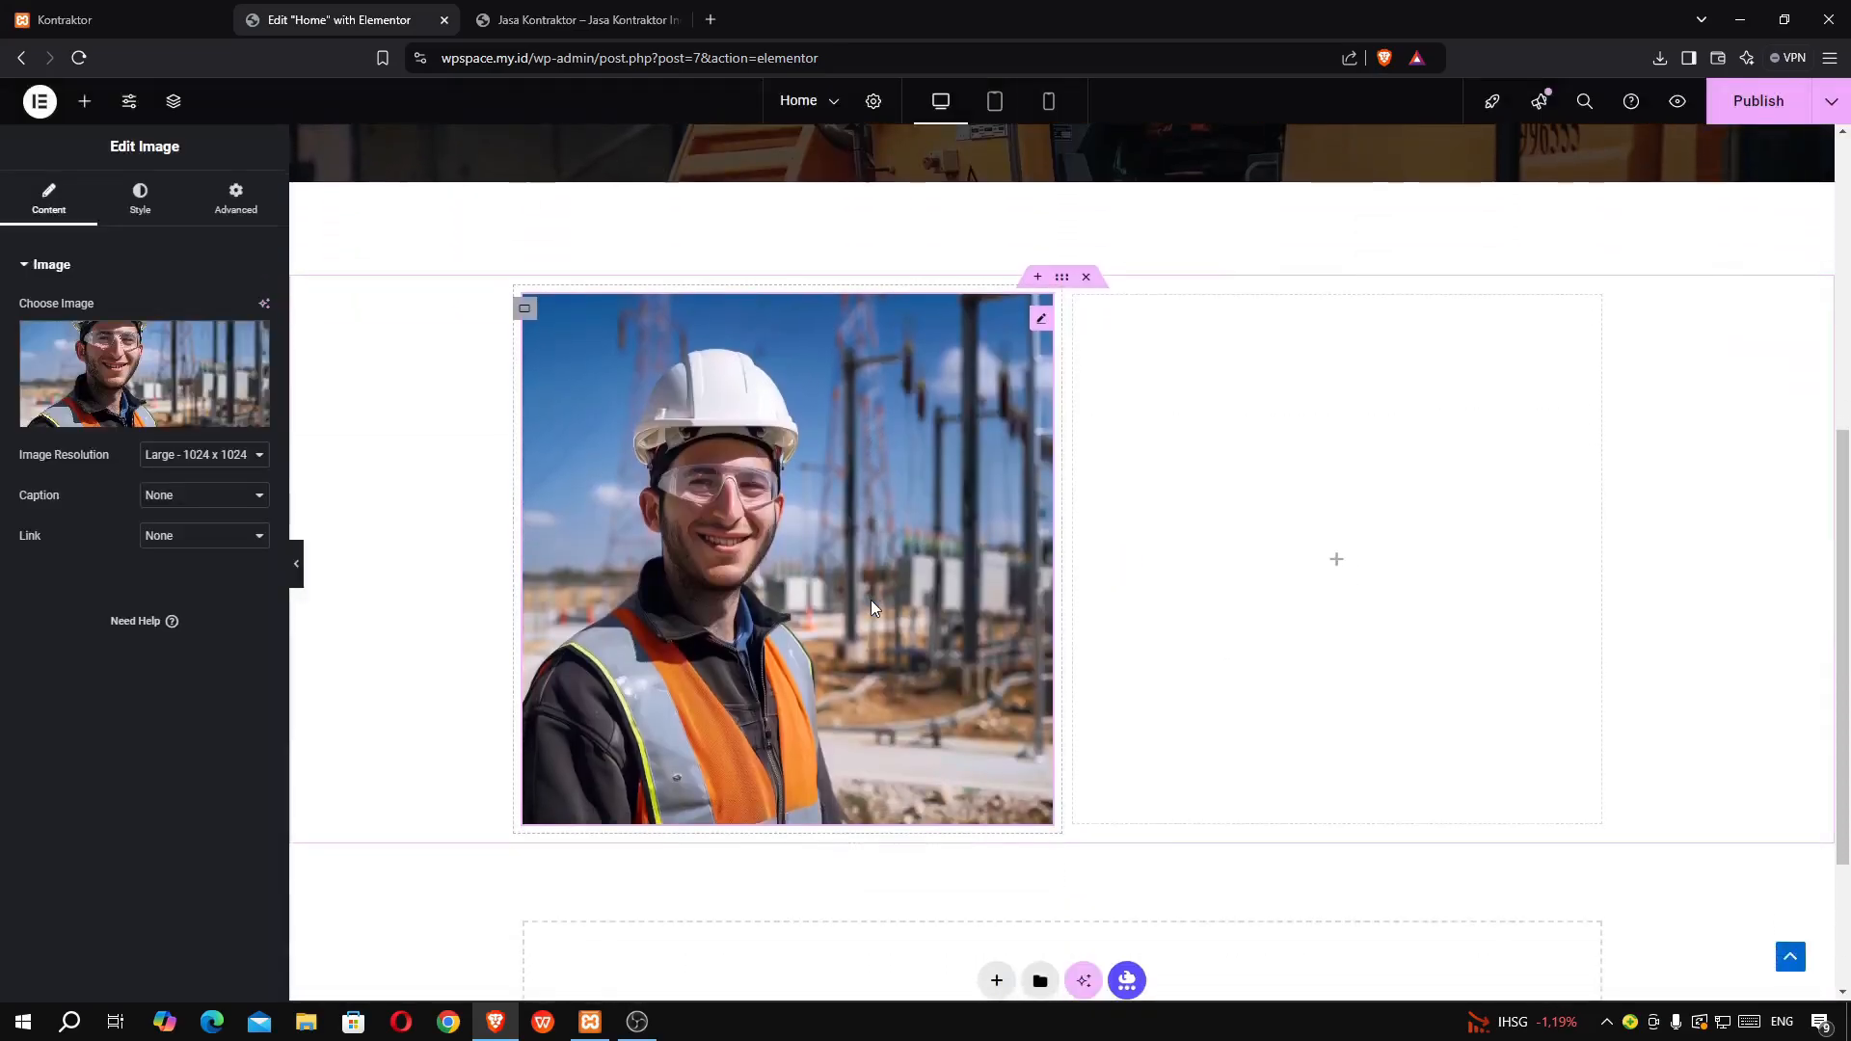
scroll(871, 600, "up", 6)
left_click(102, 23)
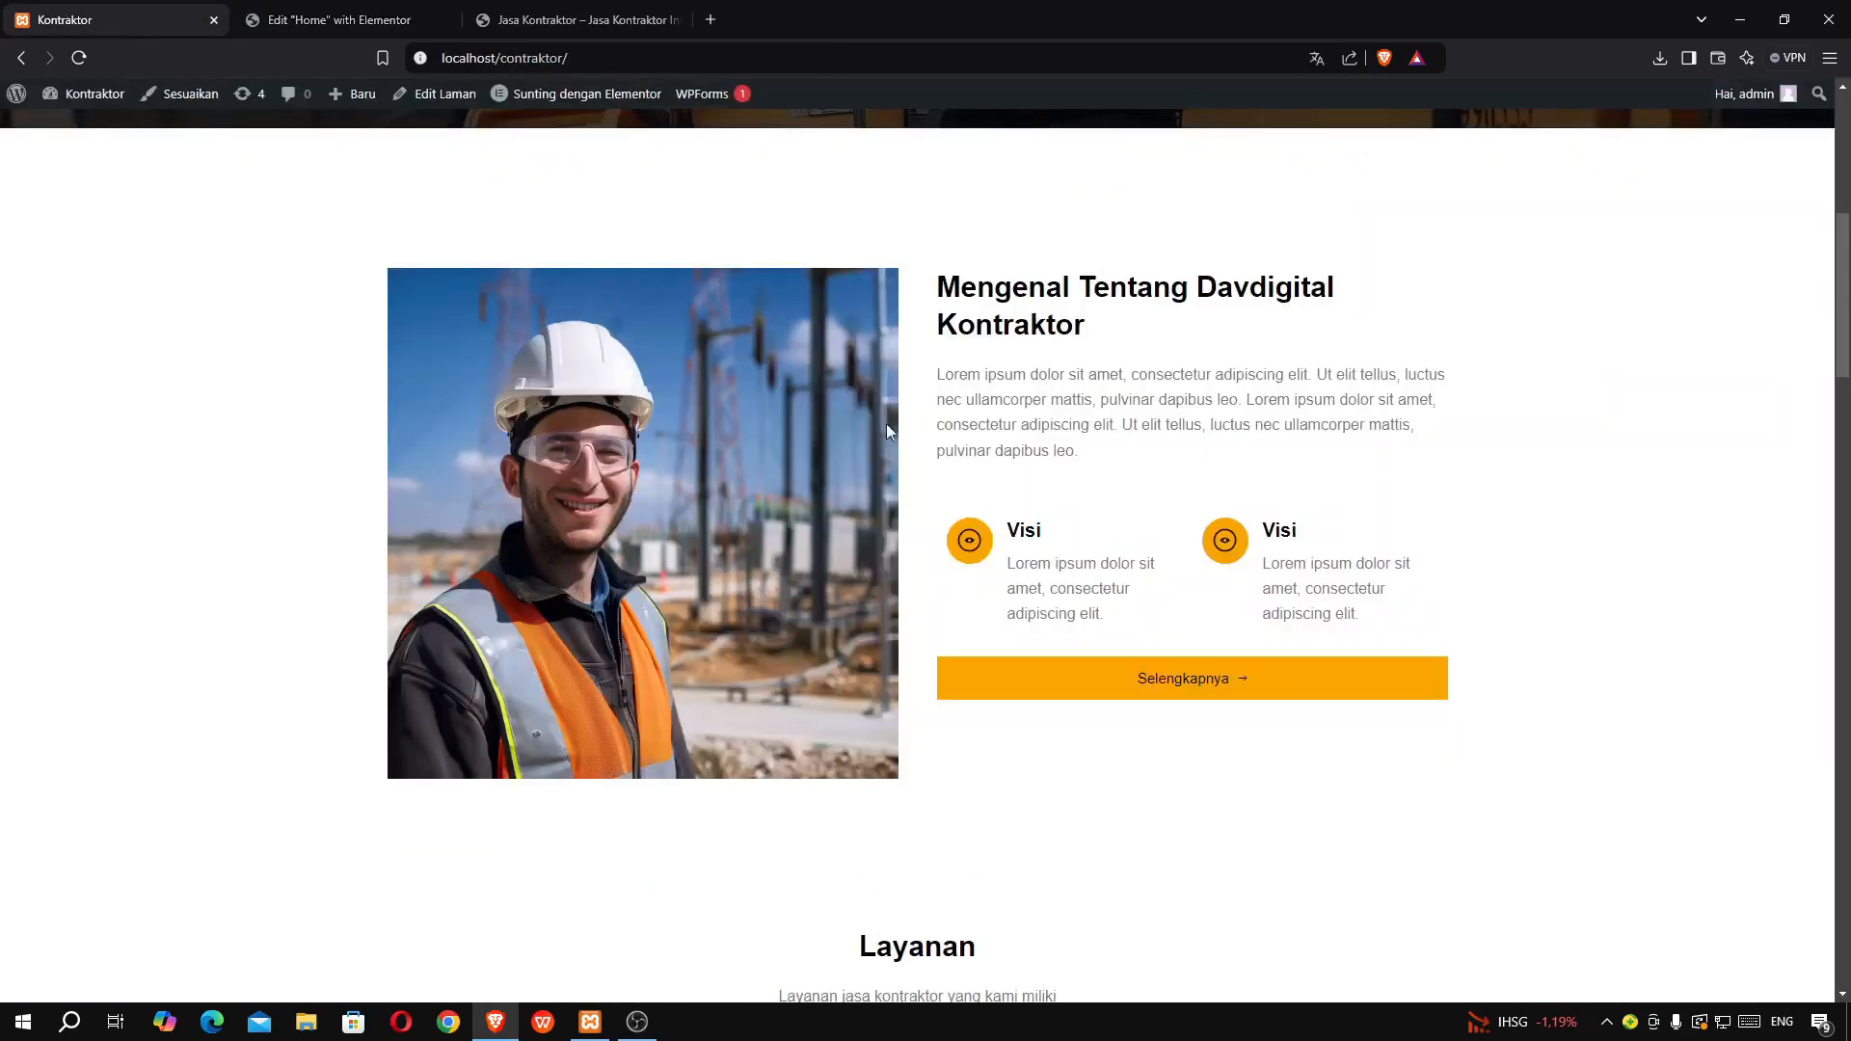
left_click(377, 24)
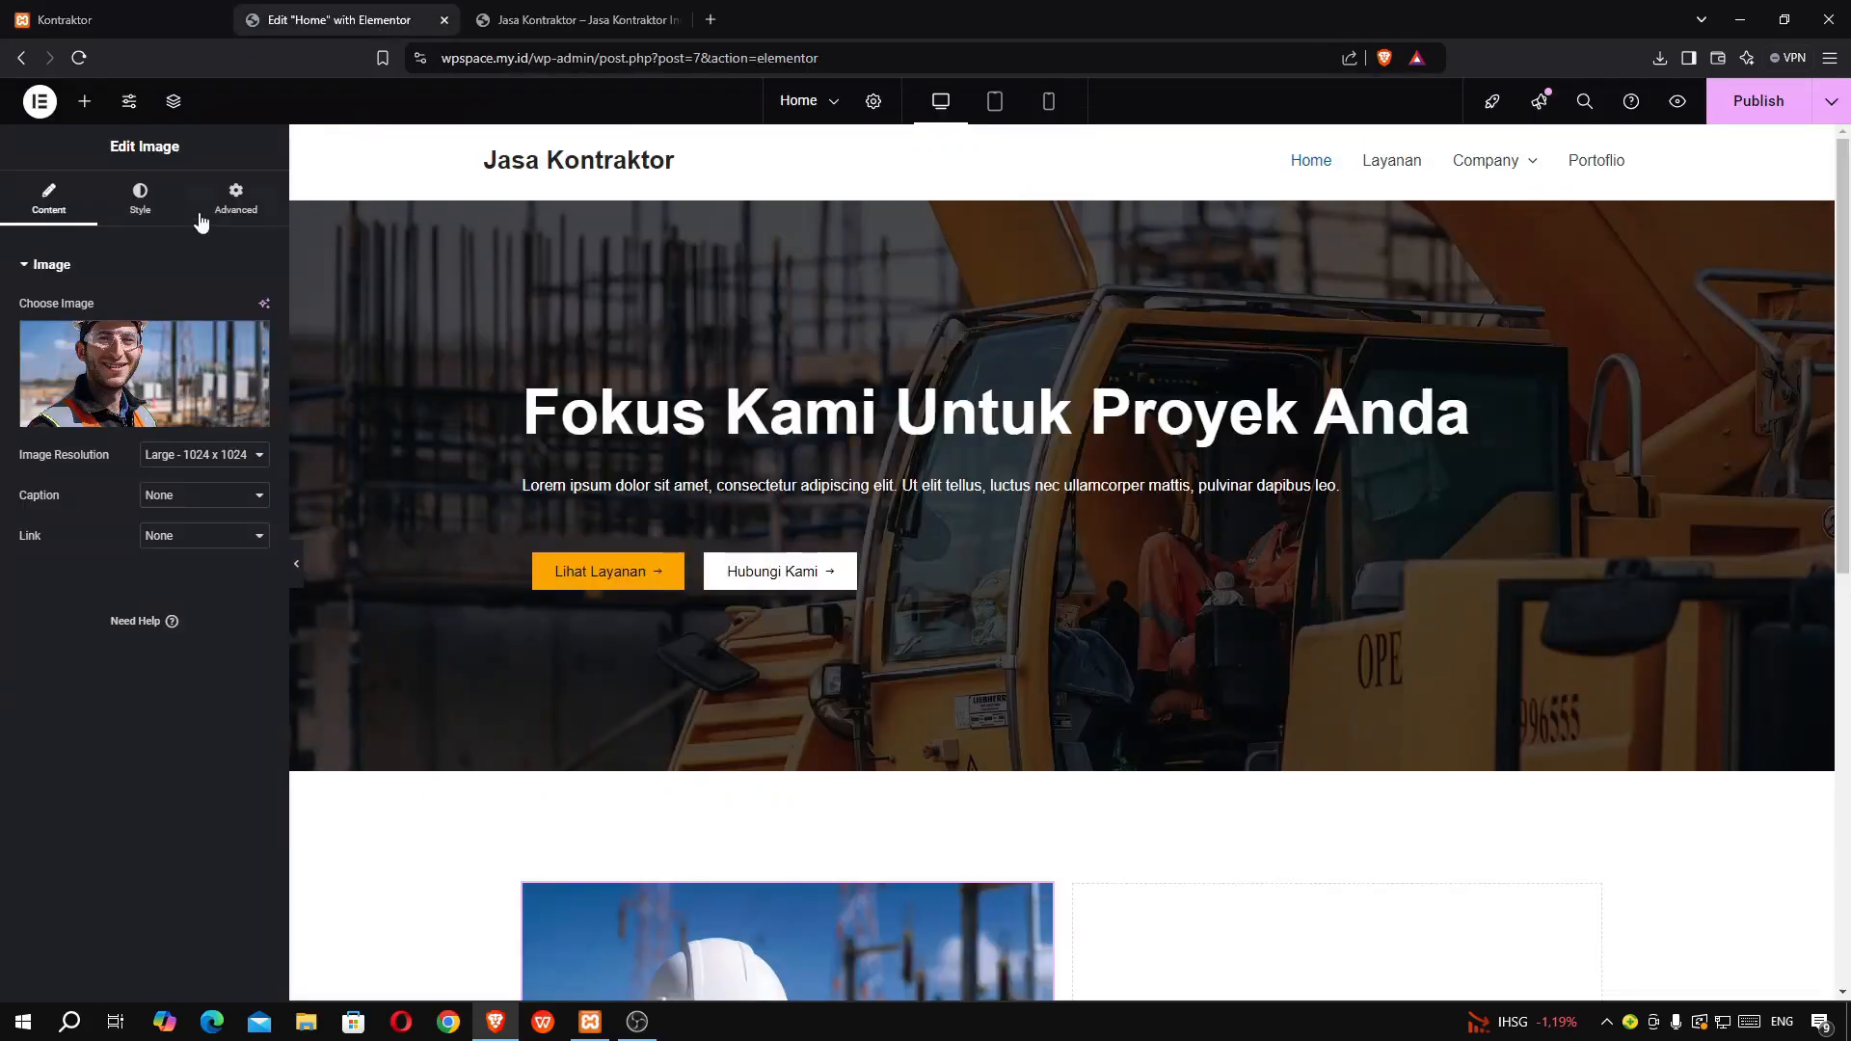
- Add a Heading widget to the container's right column, beside the engineer photo
scroll(1109, 622, "down", 1)
scroll(1108, 625, "down", 4)
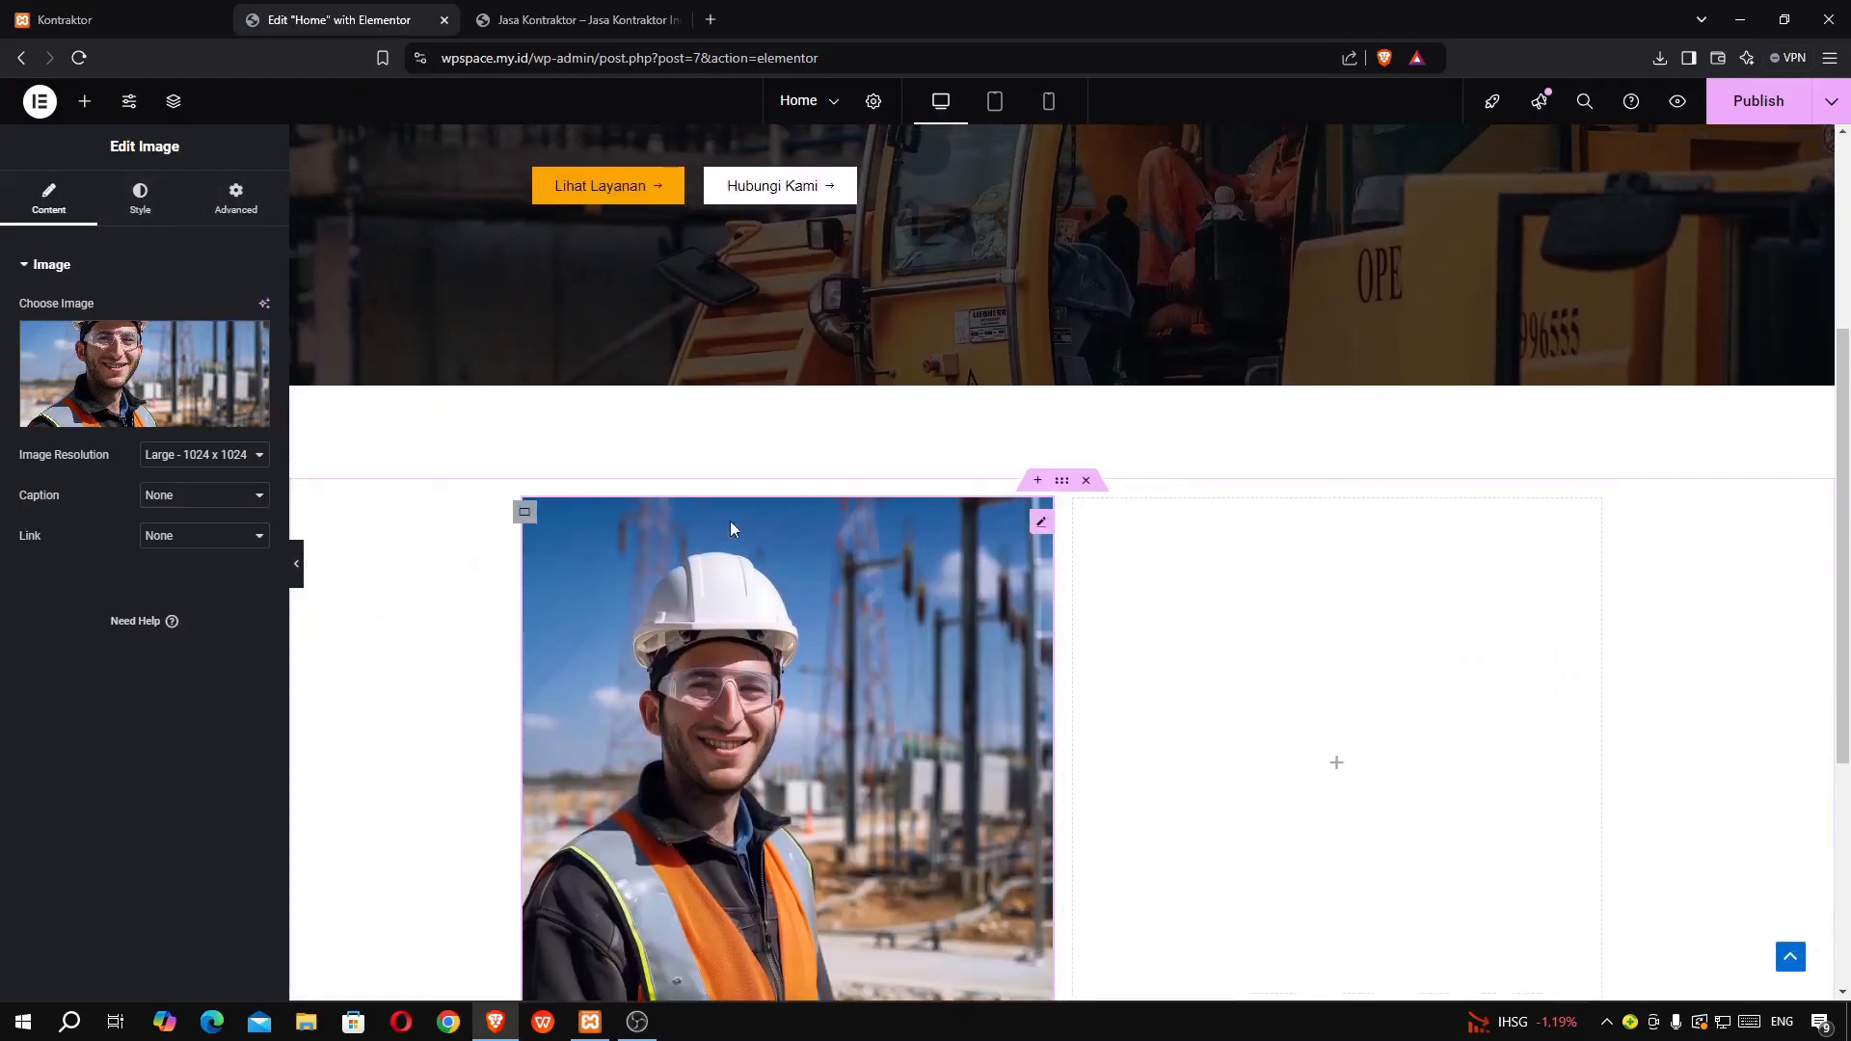
scroll(735, 529, "down", 4)
left_click(85, 101)
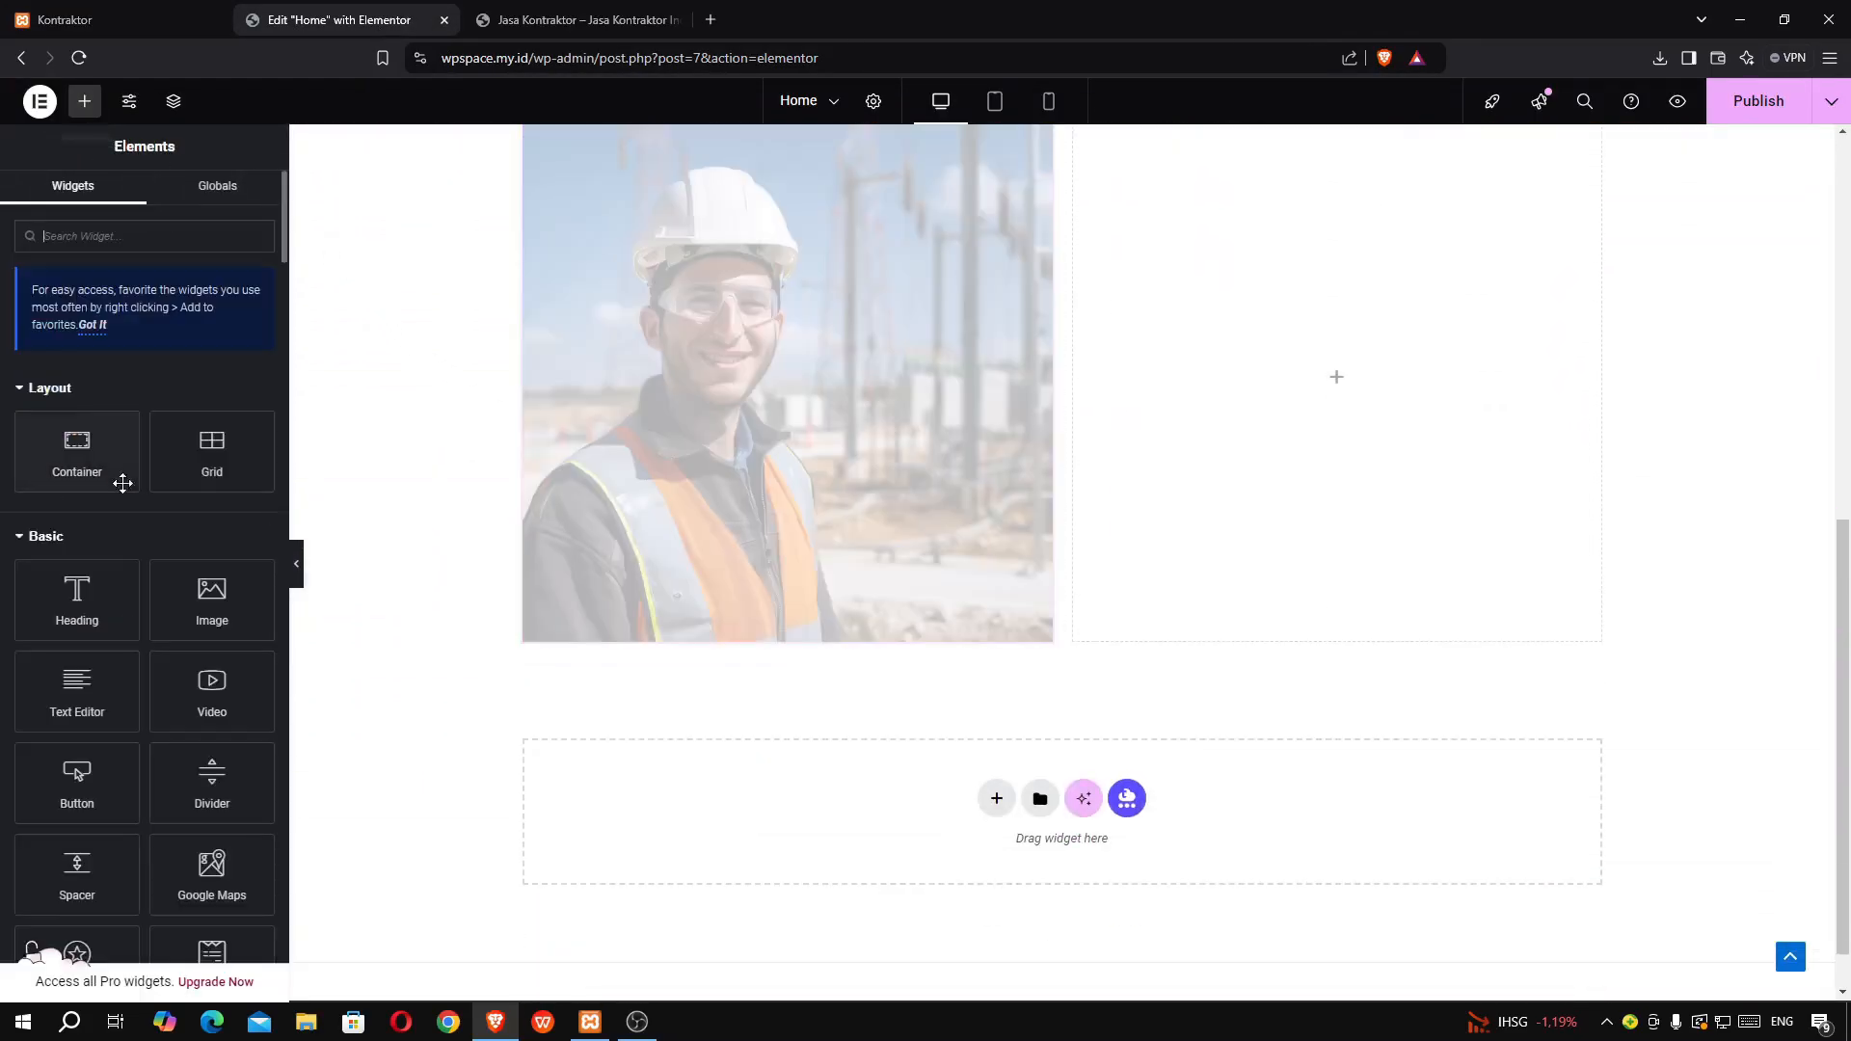
left_click_drag(97, 595, 1289, 453)
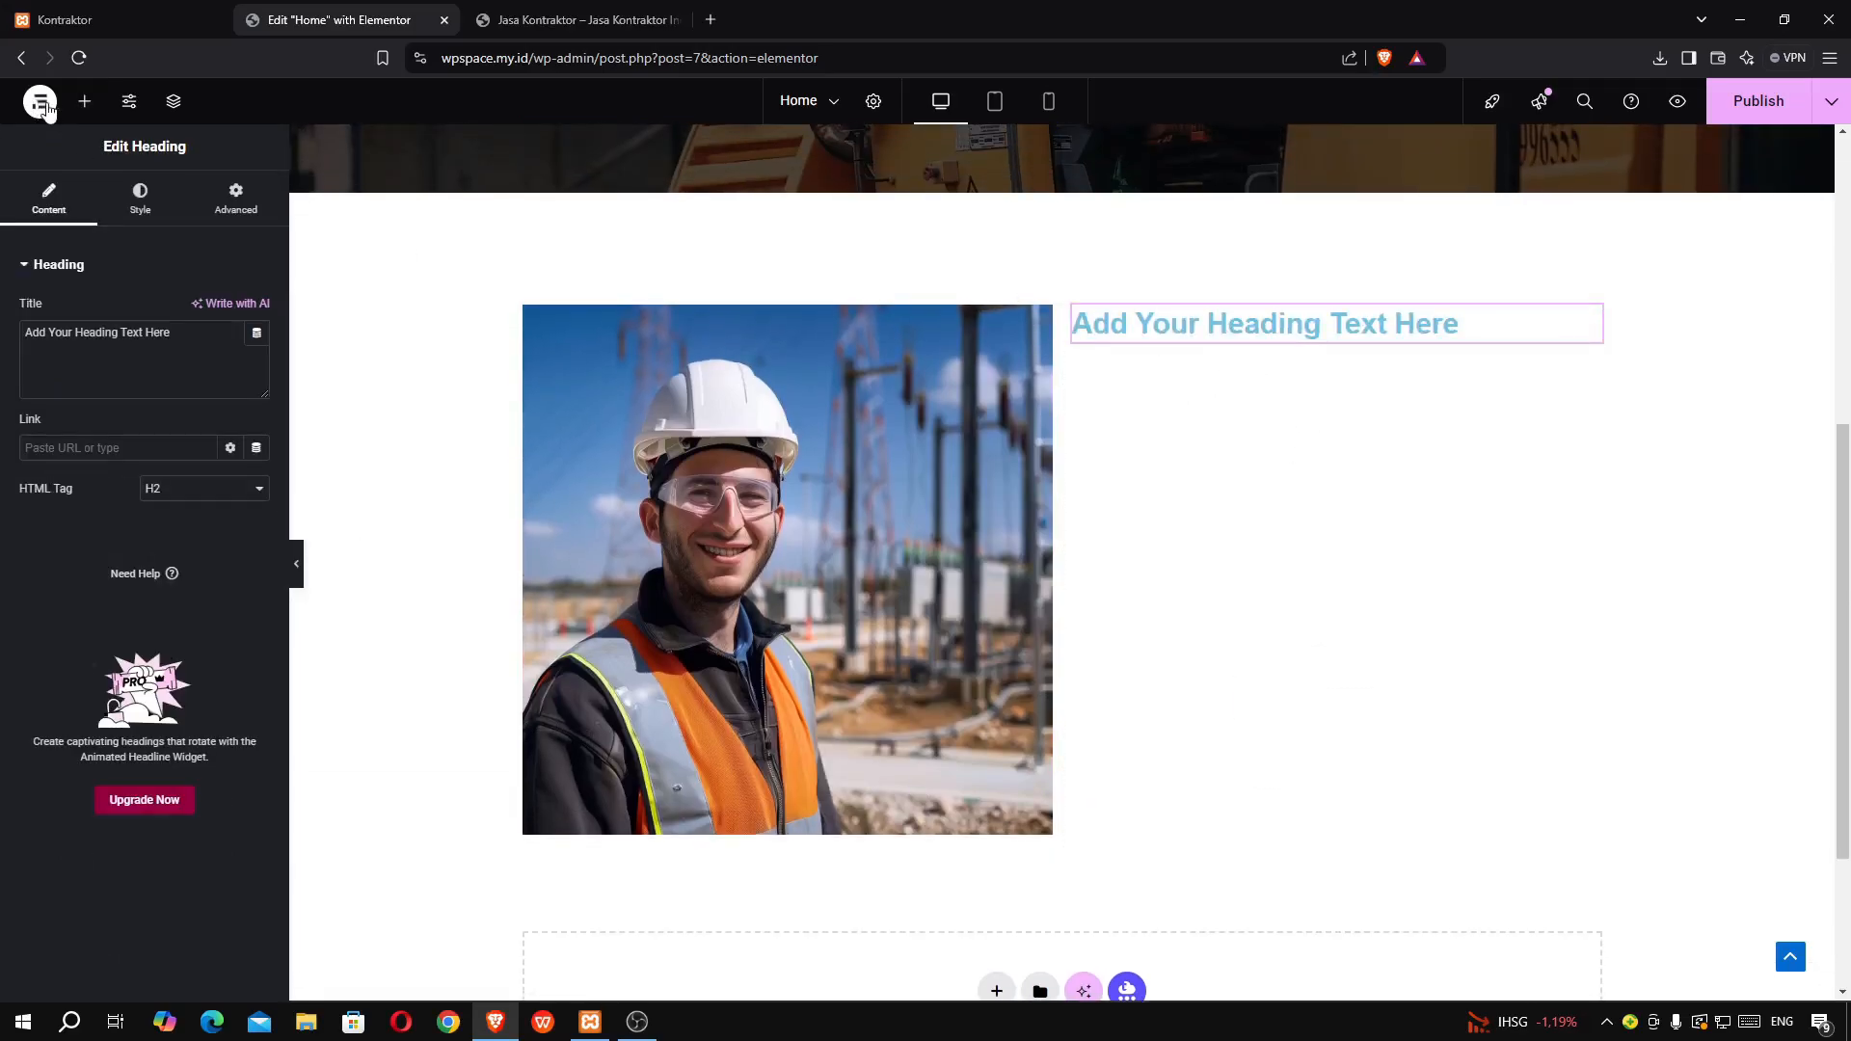
- Replace the heading's title with "Mengenal Tentang Davdigital Kontraktor", copied from the reference page
left_click(67, 20)
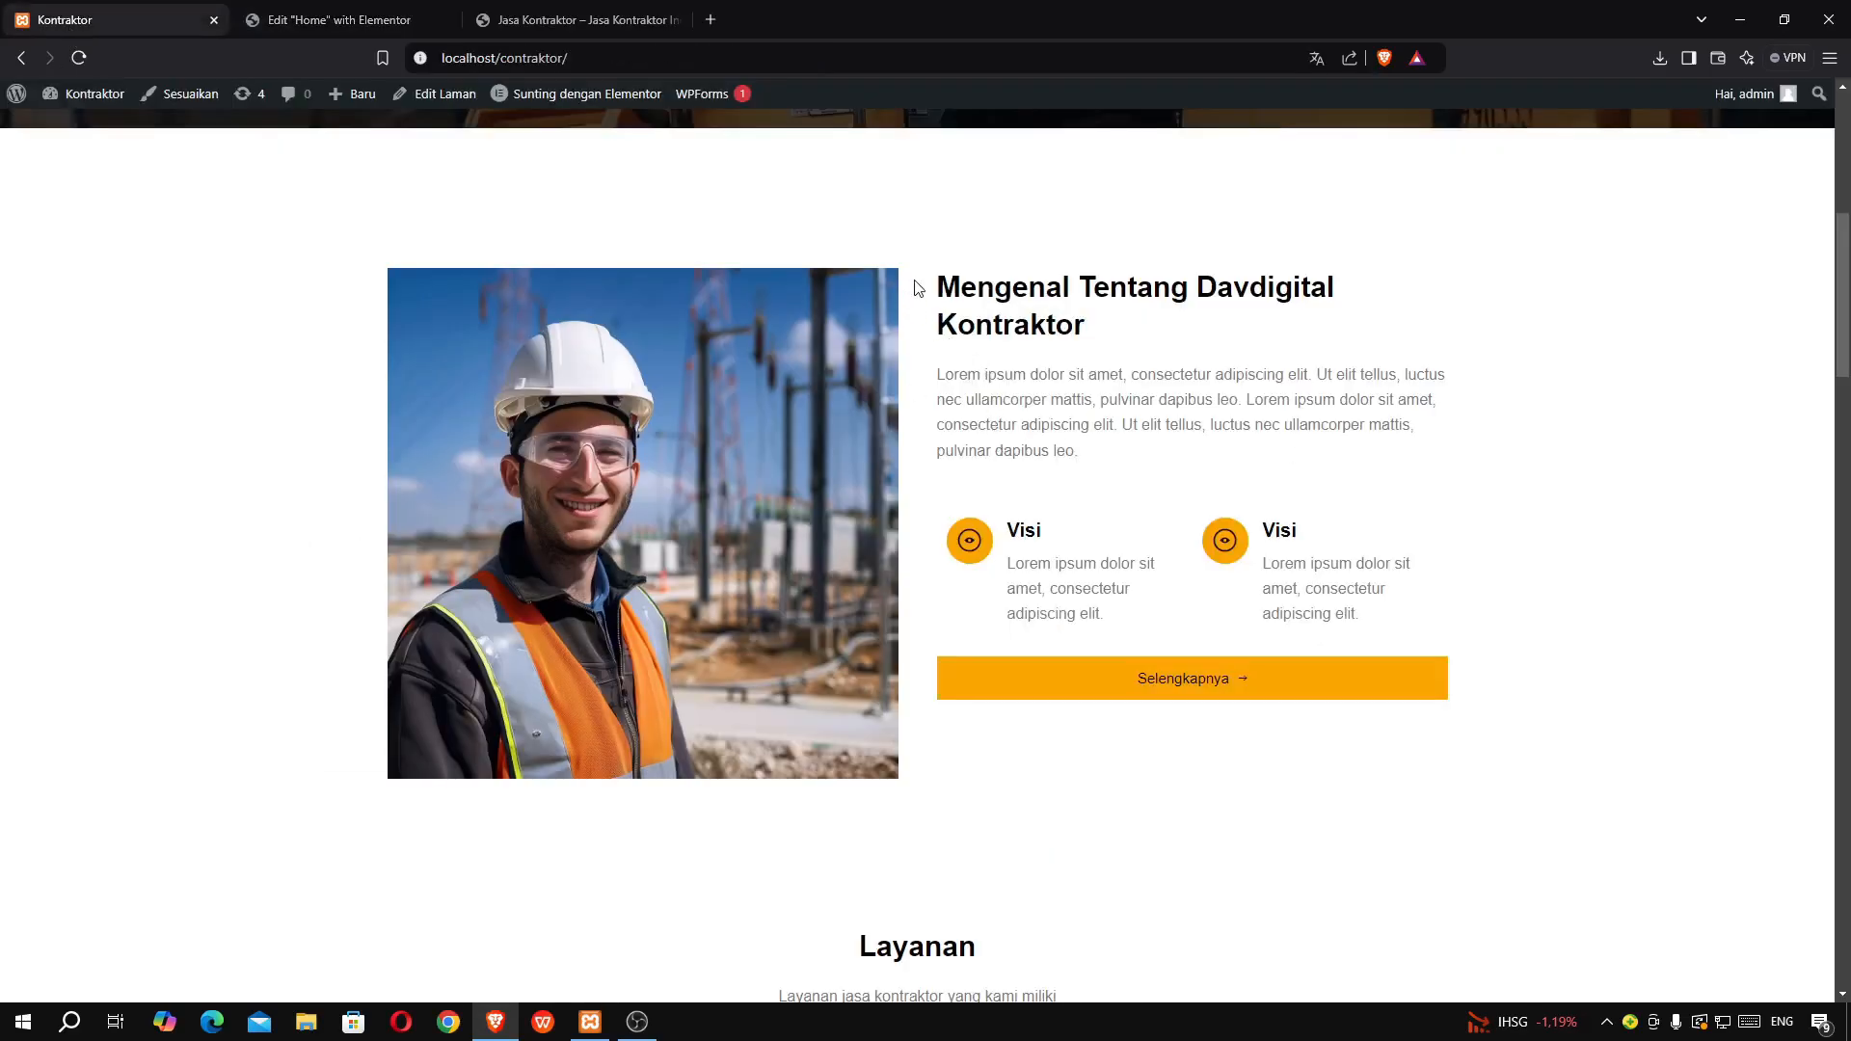
left_click_drag(918, 287, 1092, 342)
key("ctrl+c")
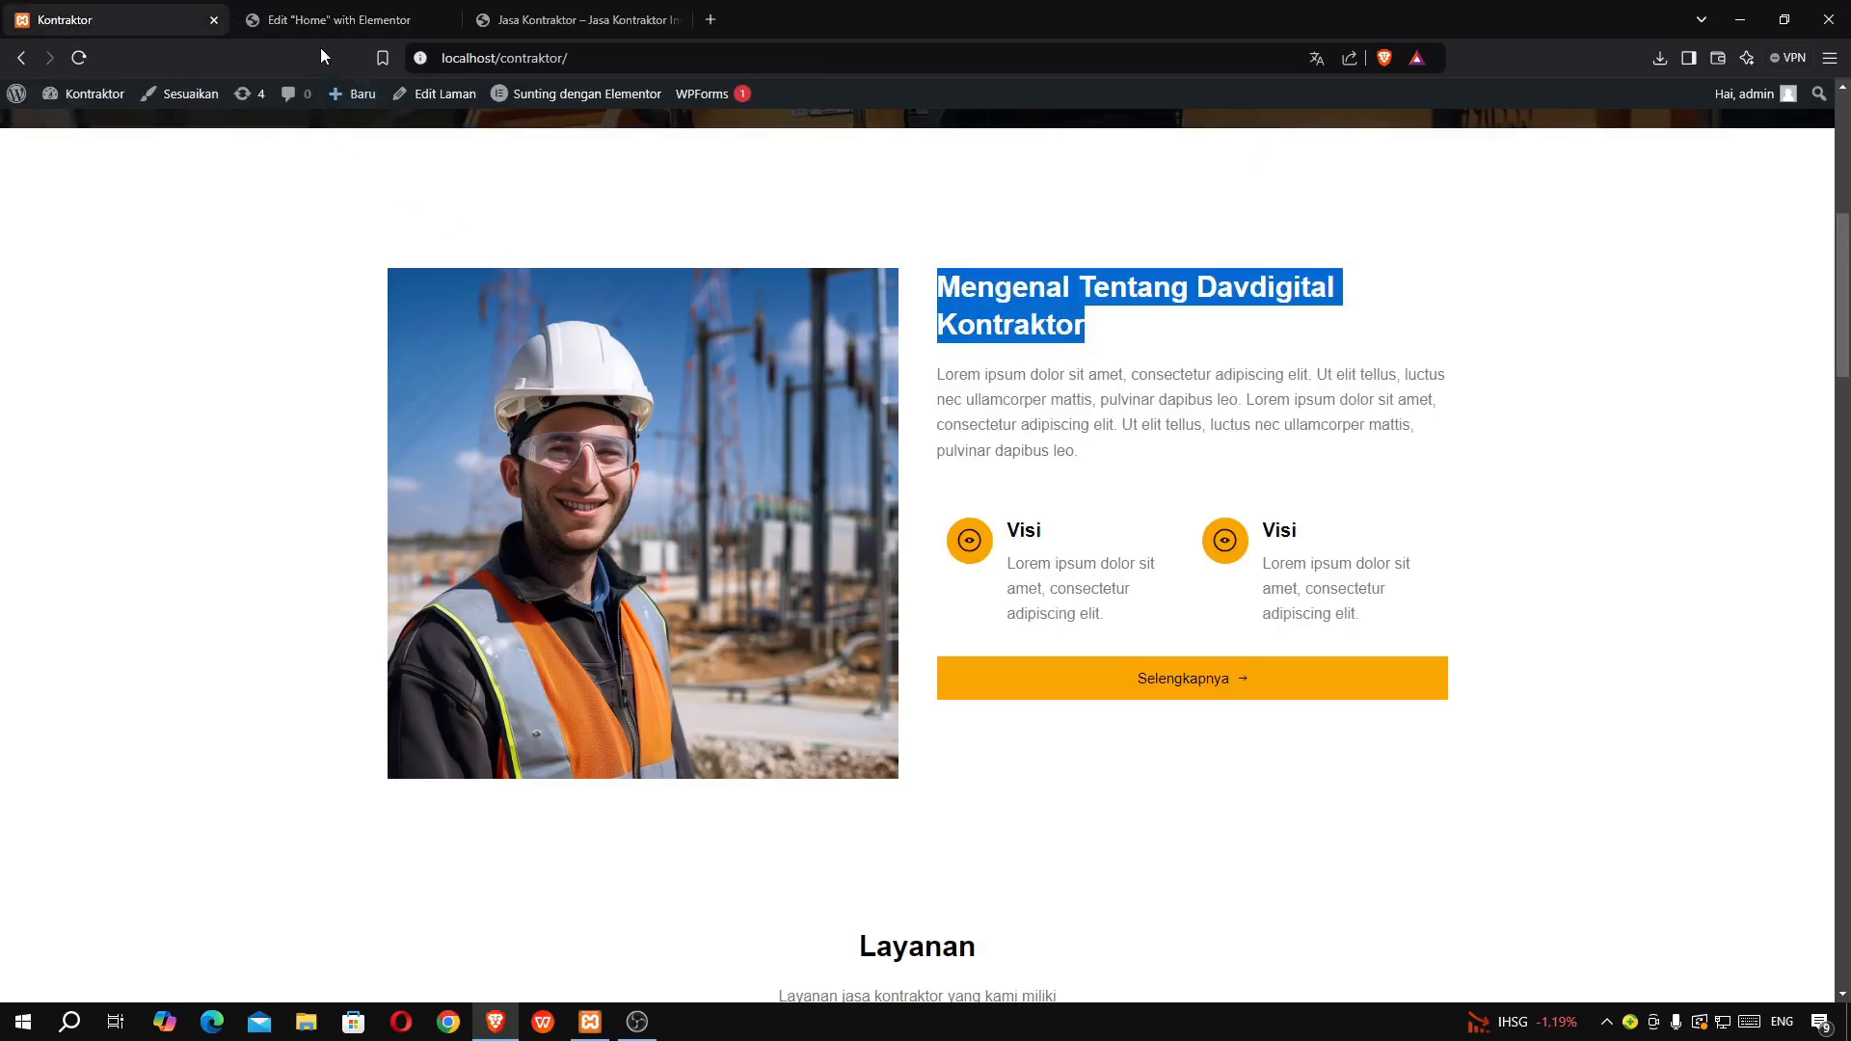
left_click(328, 20)
key("ctrl+a")
key("ctrl+v")
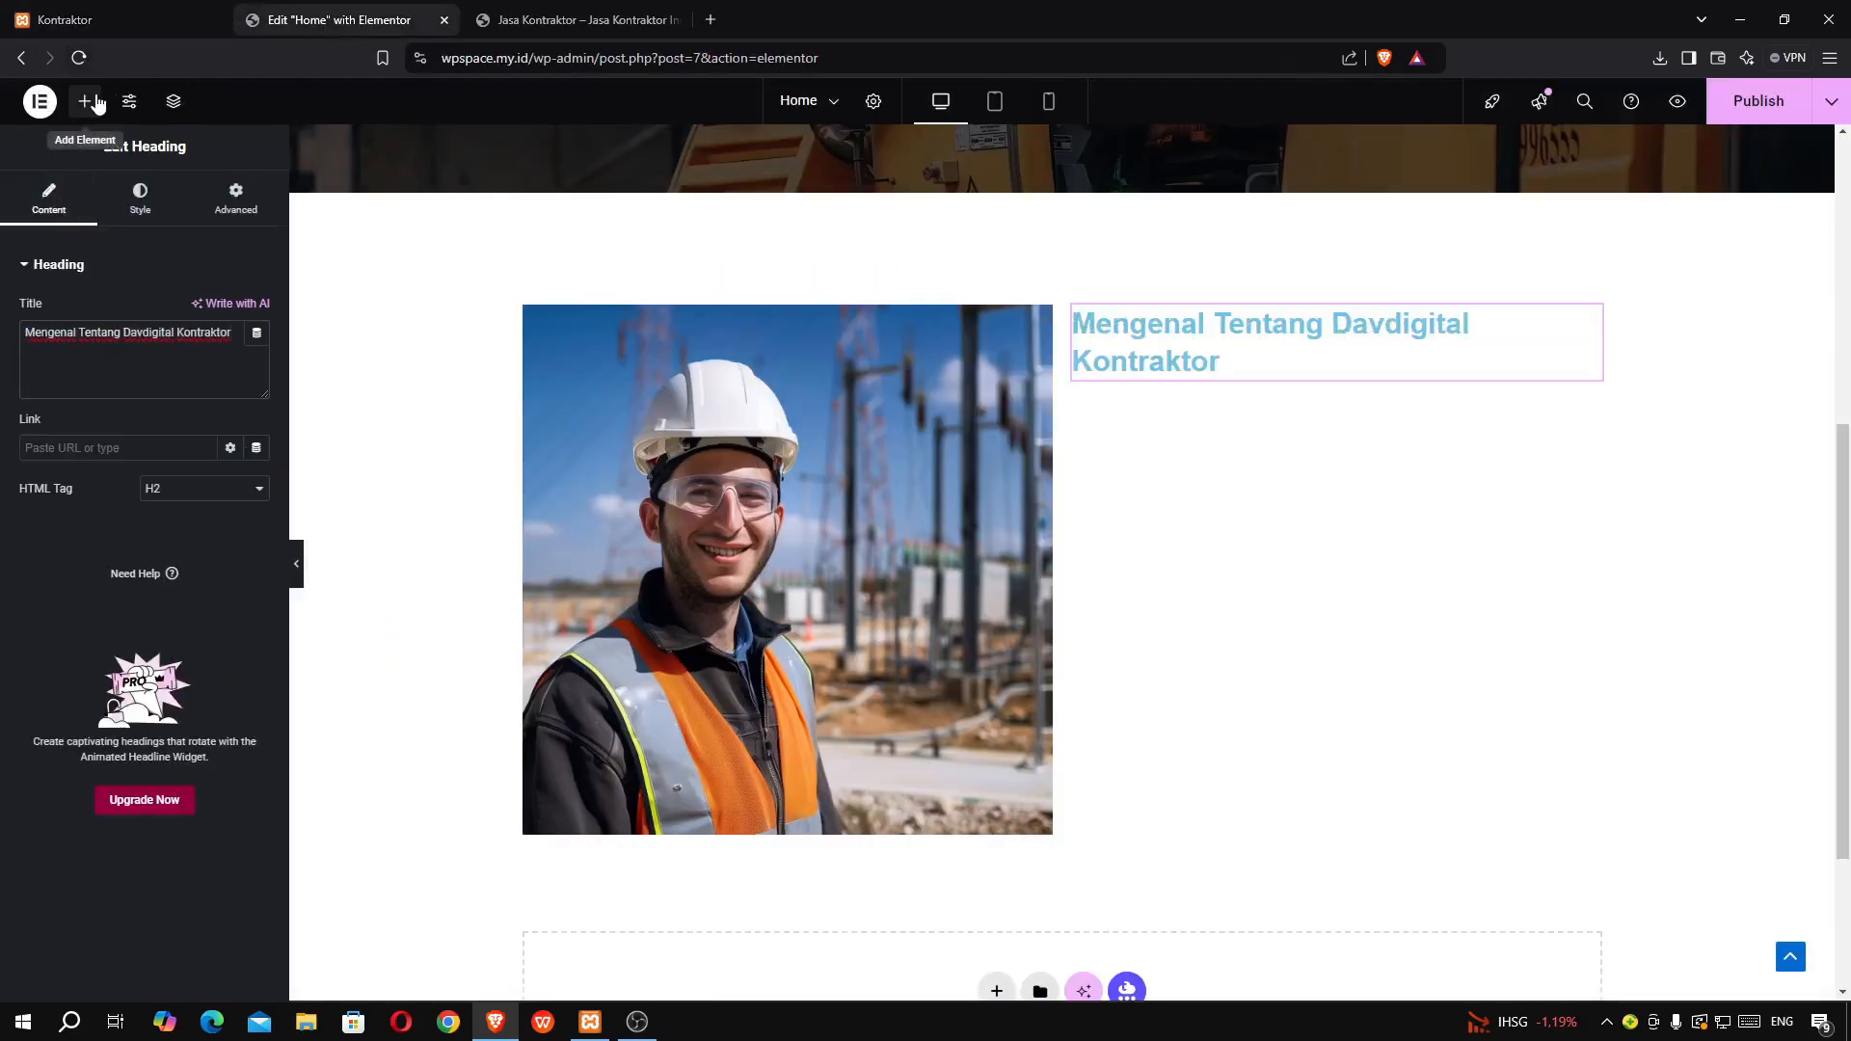
- Add a Text Editor widget below the heading and check the matching paragraph on the reference page
left_click(84, 101)
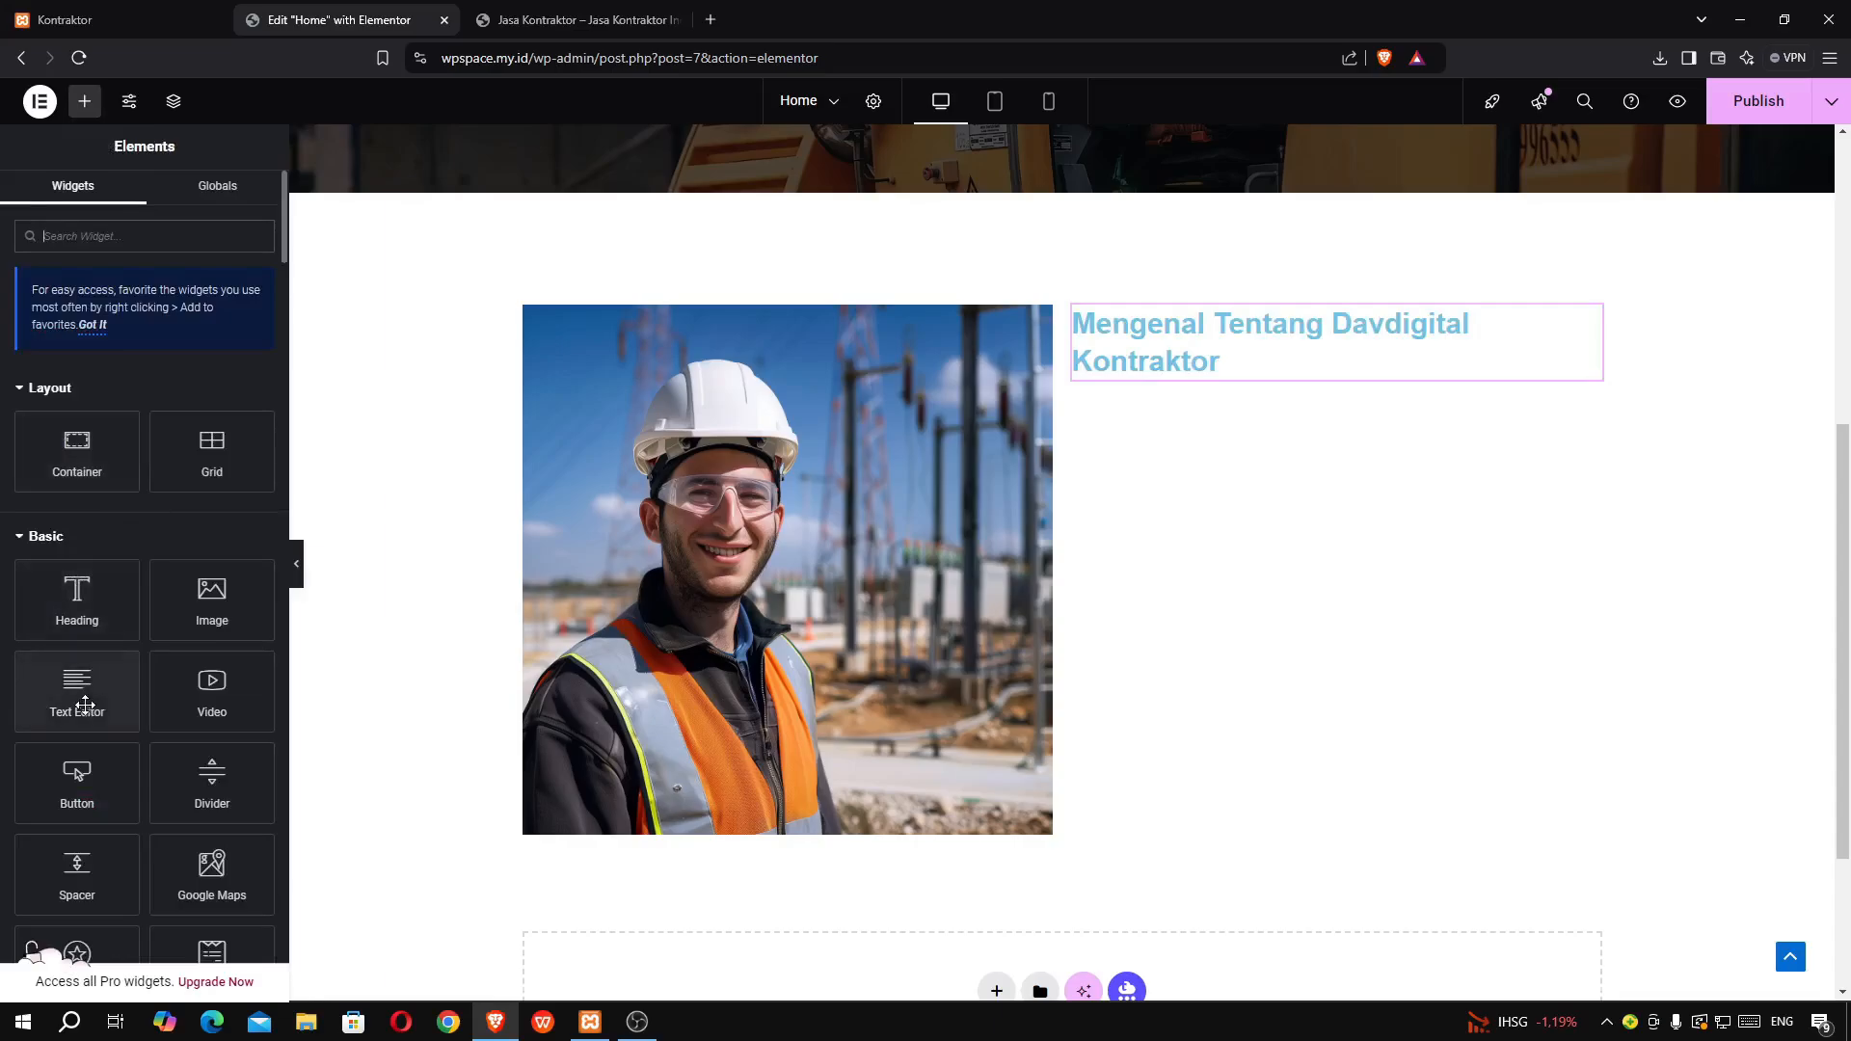
left_click_drag(77, 699, 1220, 367)
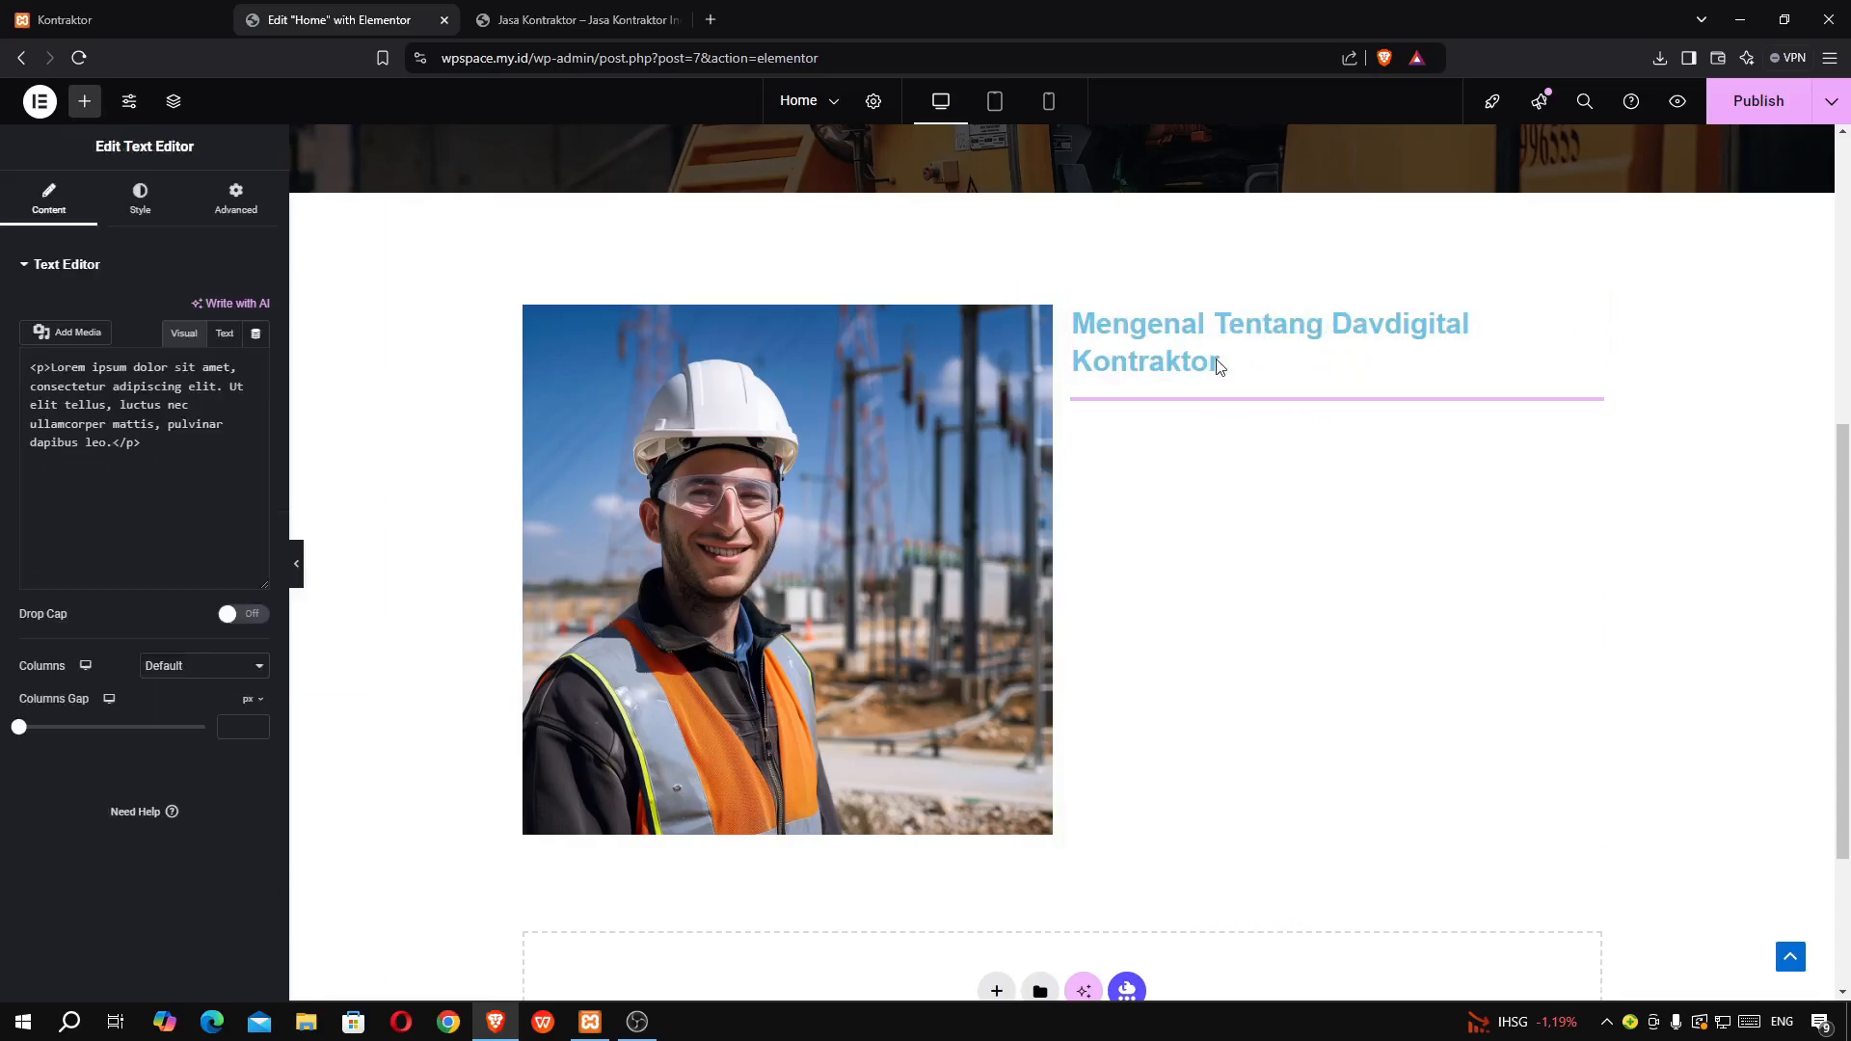
left_click(135, 19)
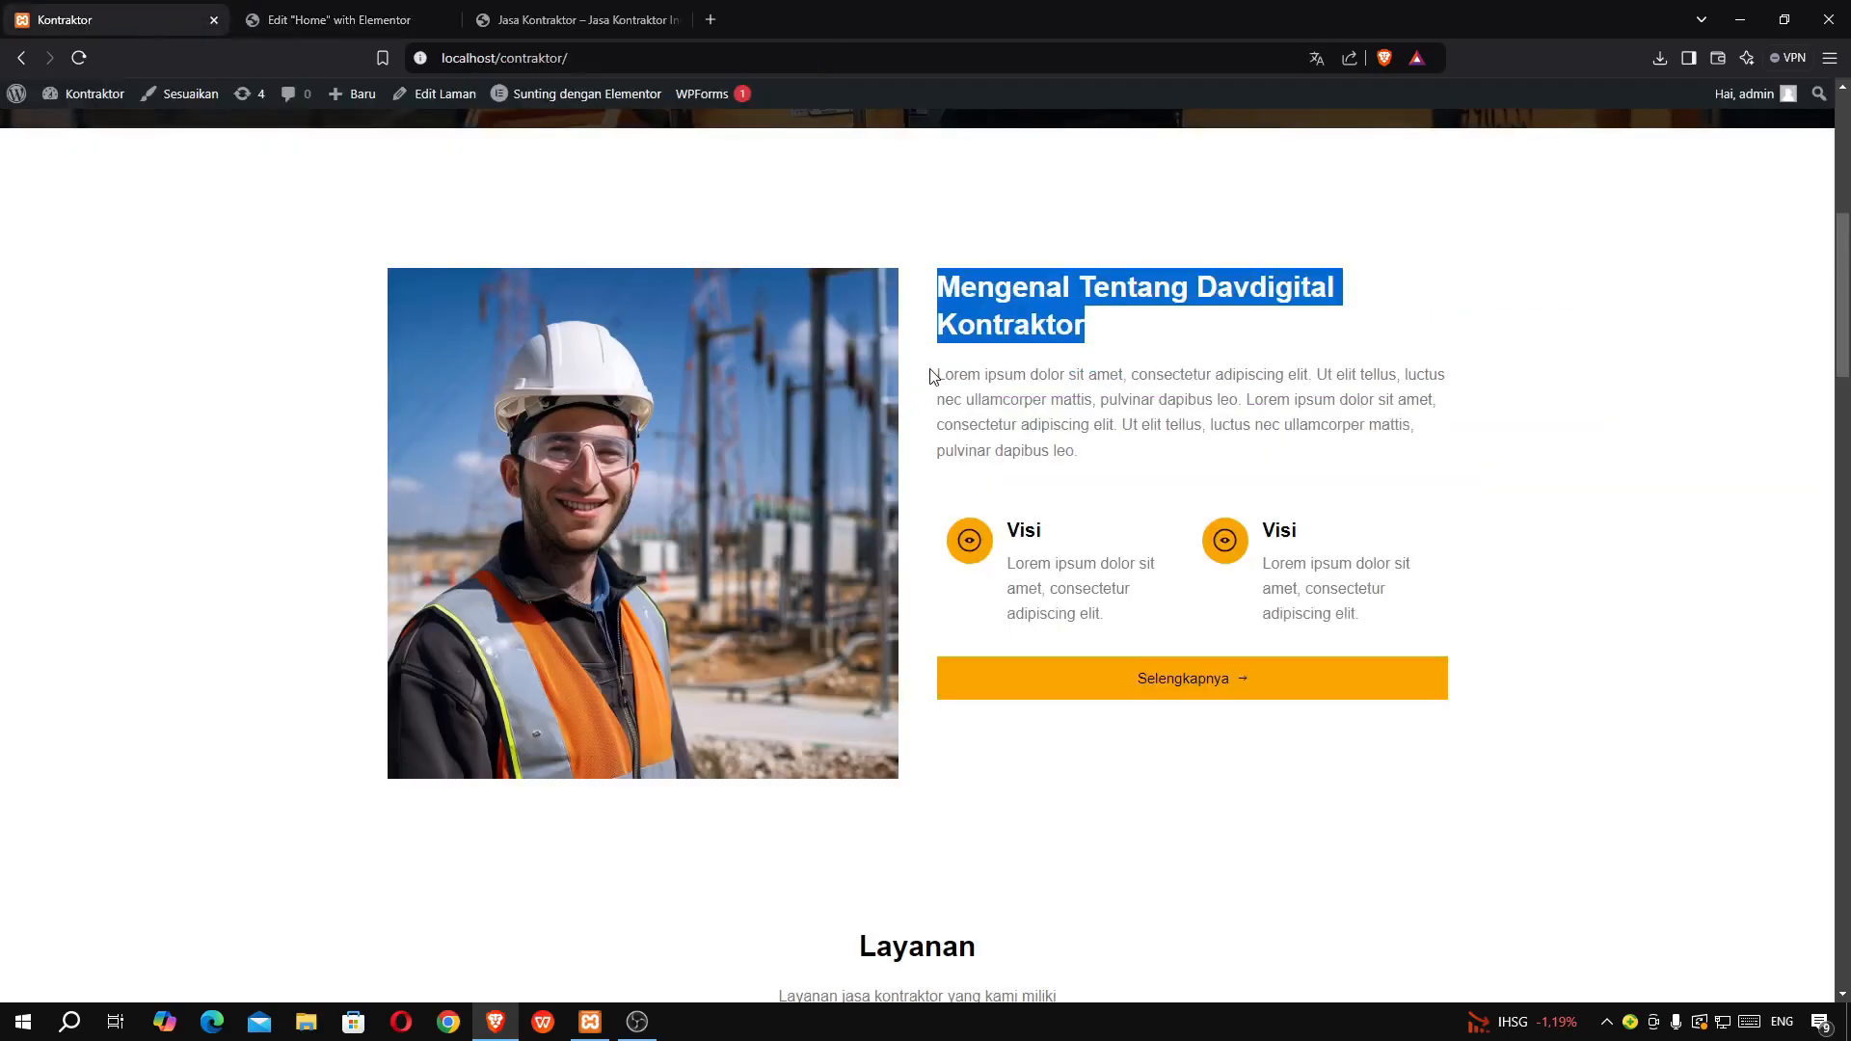
left_click_drag(932, 376, 1106, 451)
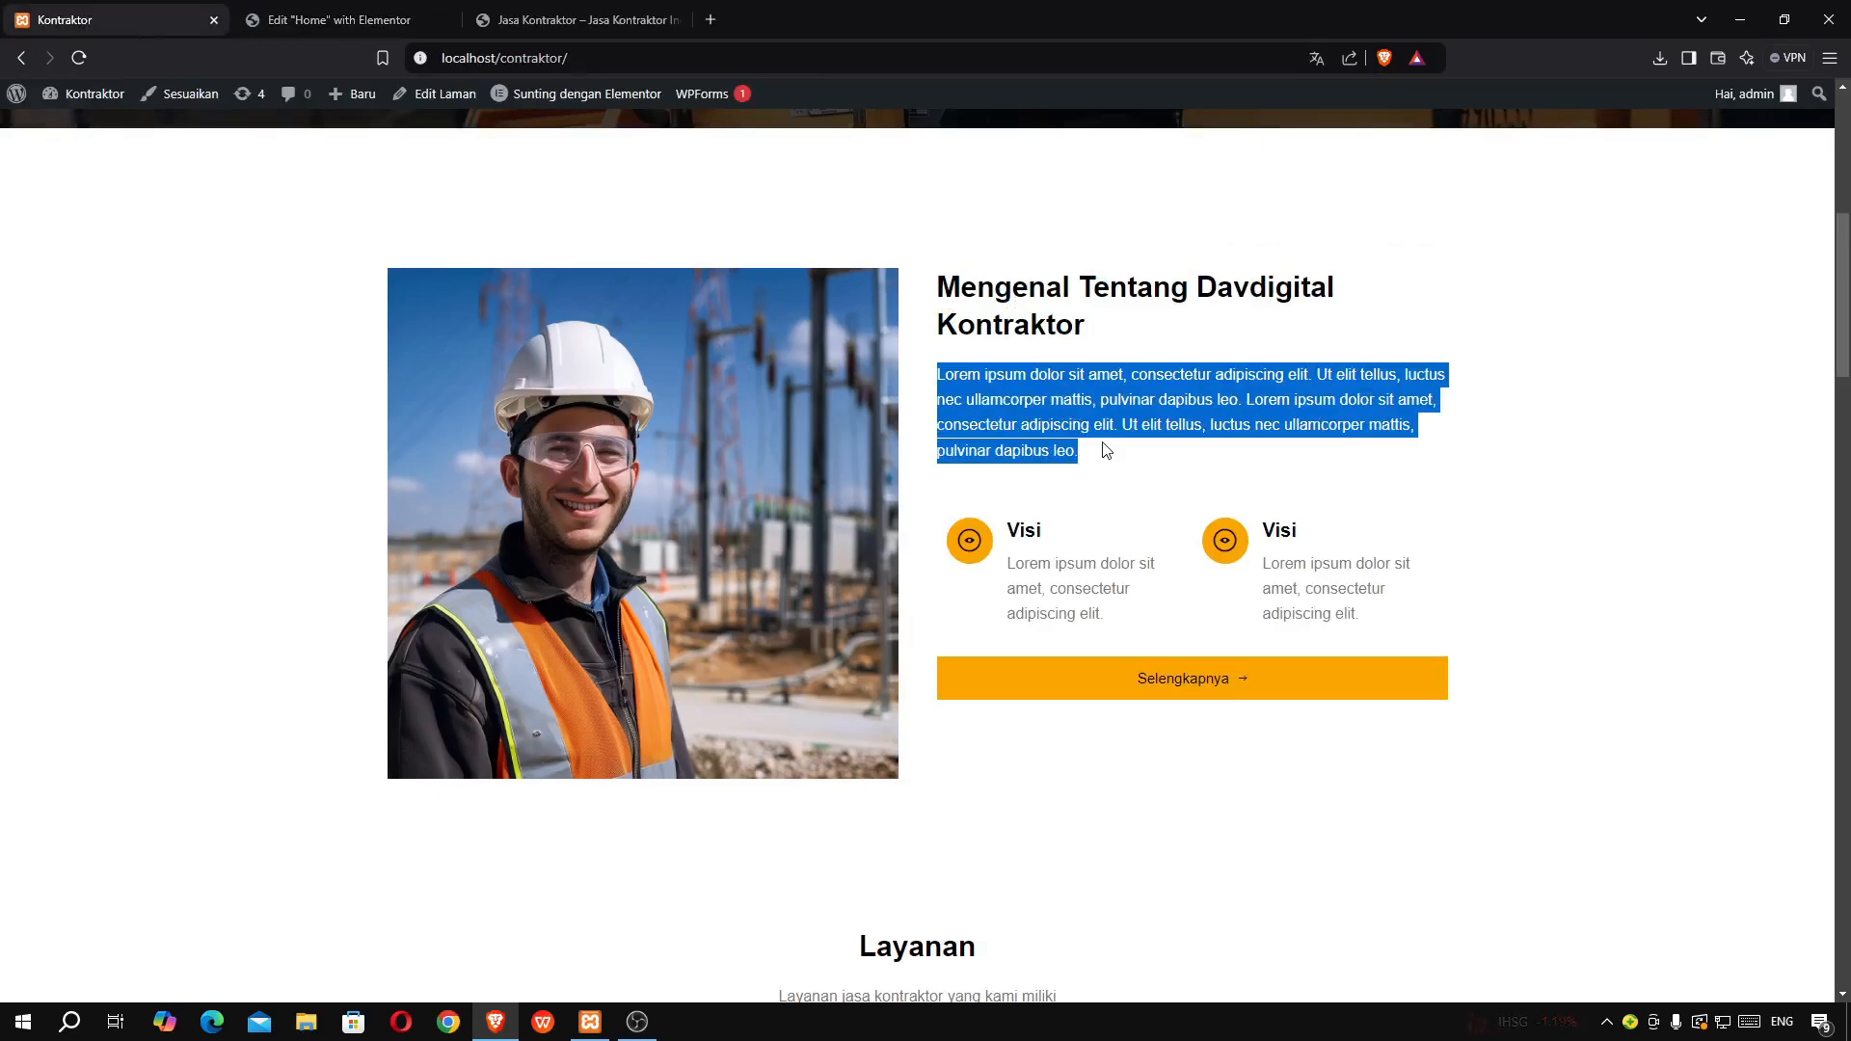
left_click(327, 21)
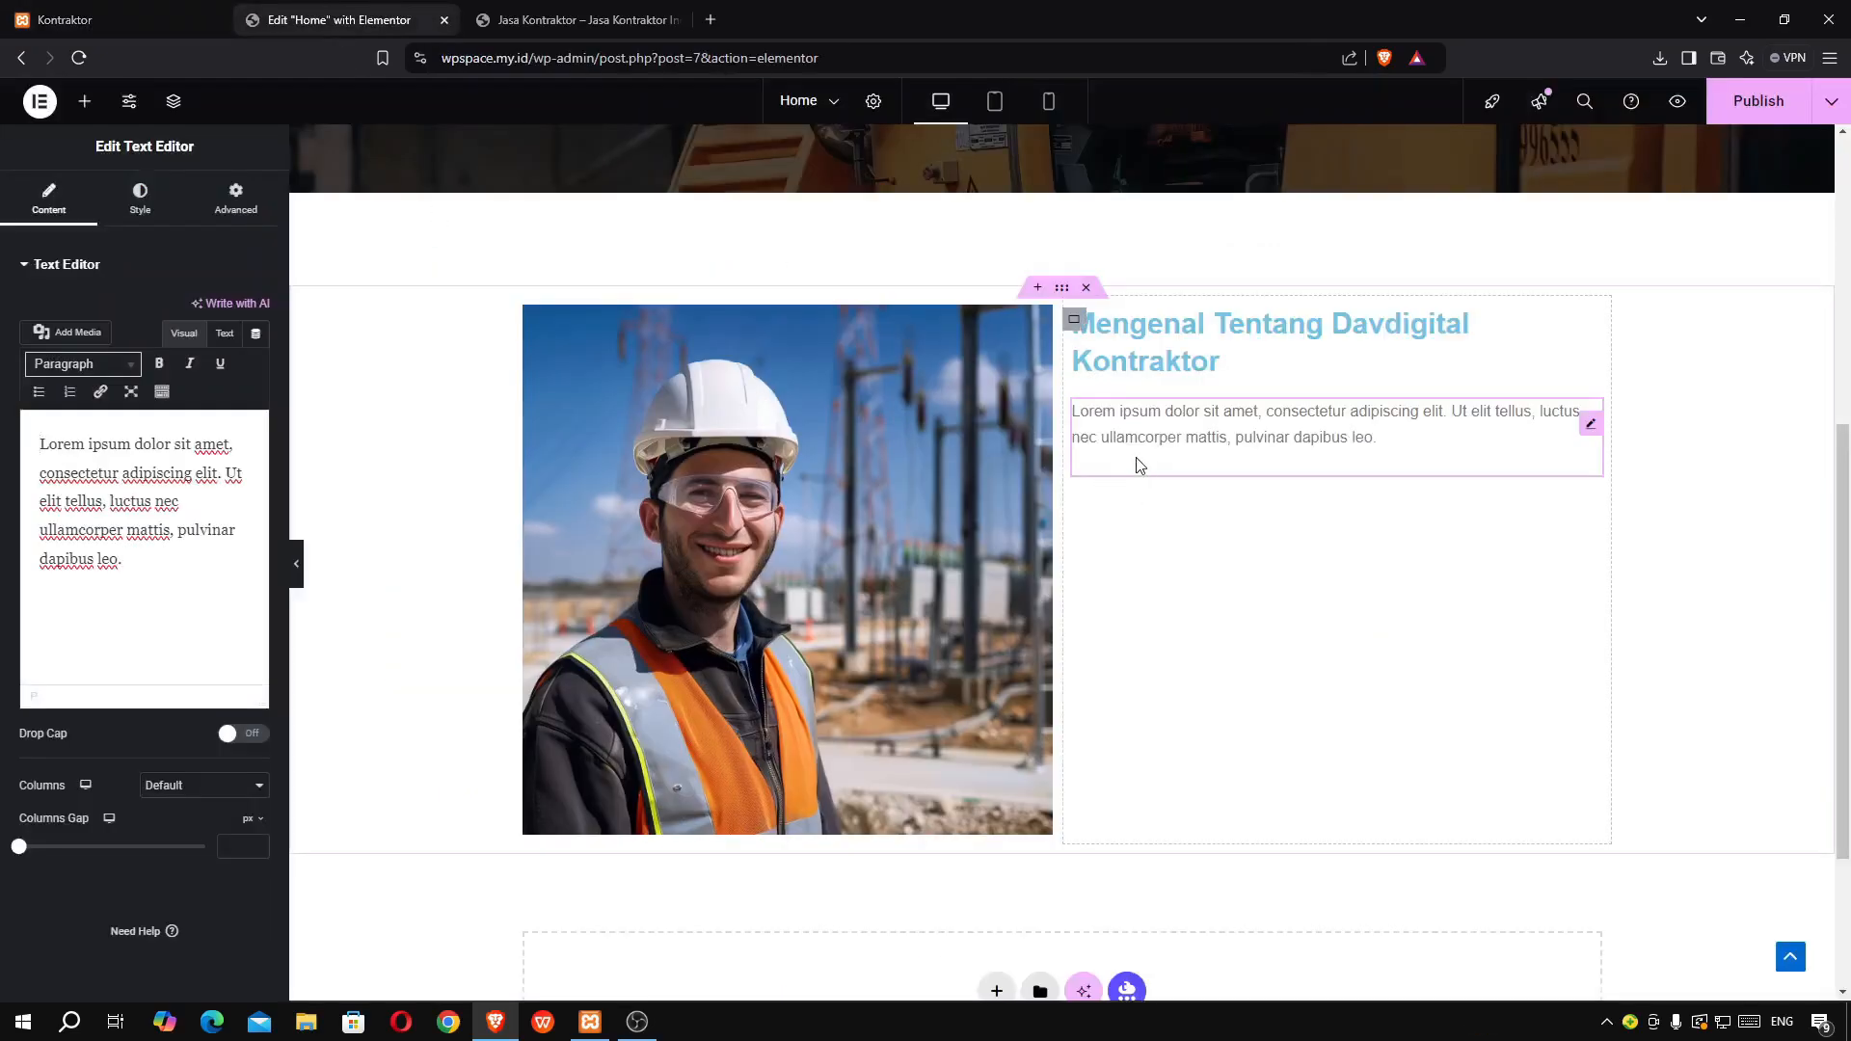
- Repeat the lorem ipsum sentences once more within the text widget's paragraph and publish the page
left_click(248, 571)
key("ctrl+a")
key("ctrl+c")
left_click(249, 571)
key("ctrl+v")
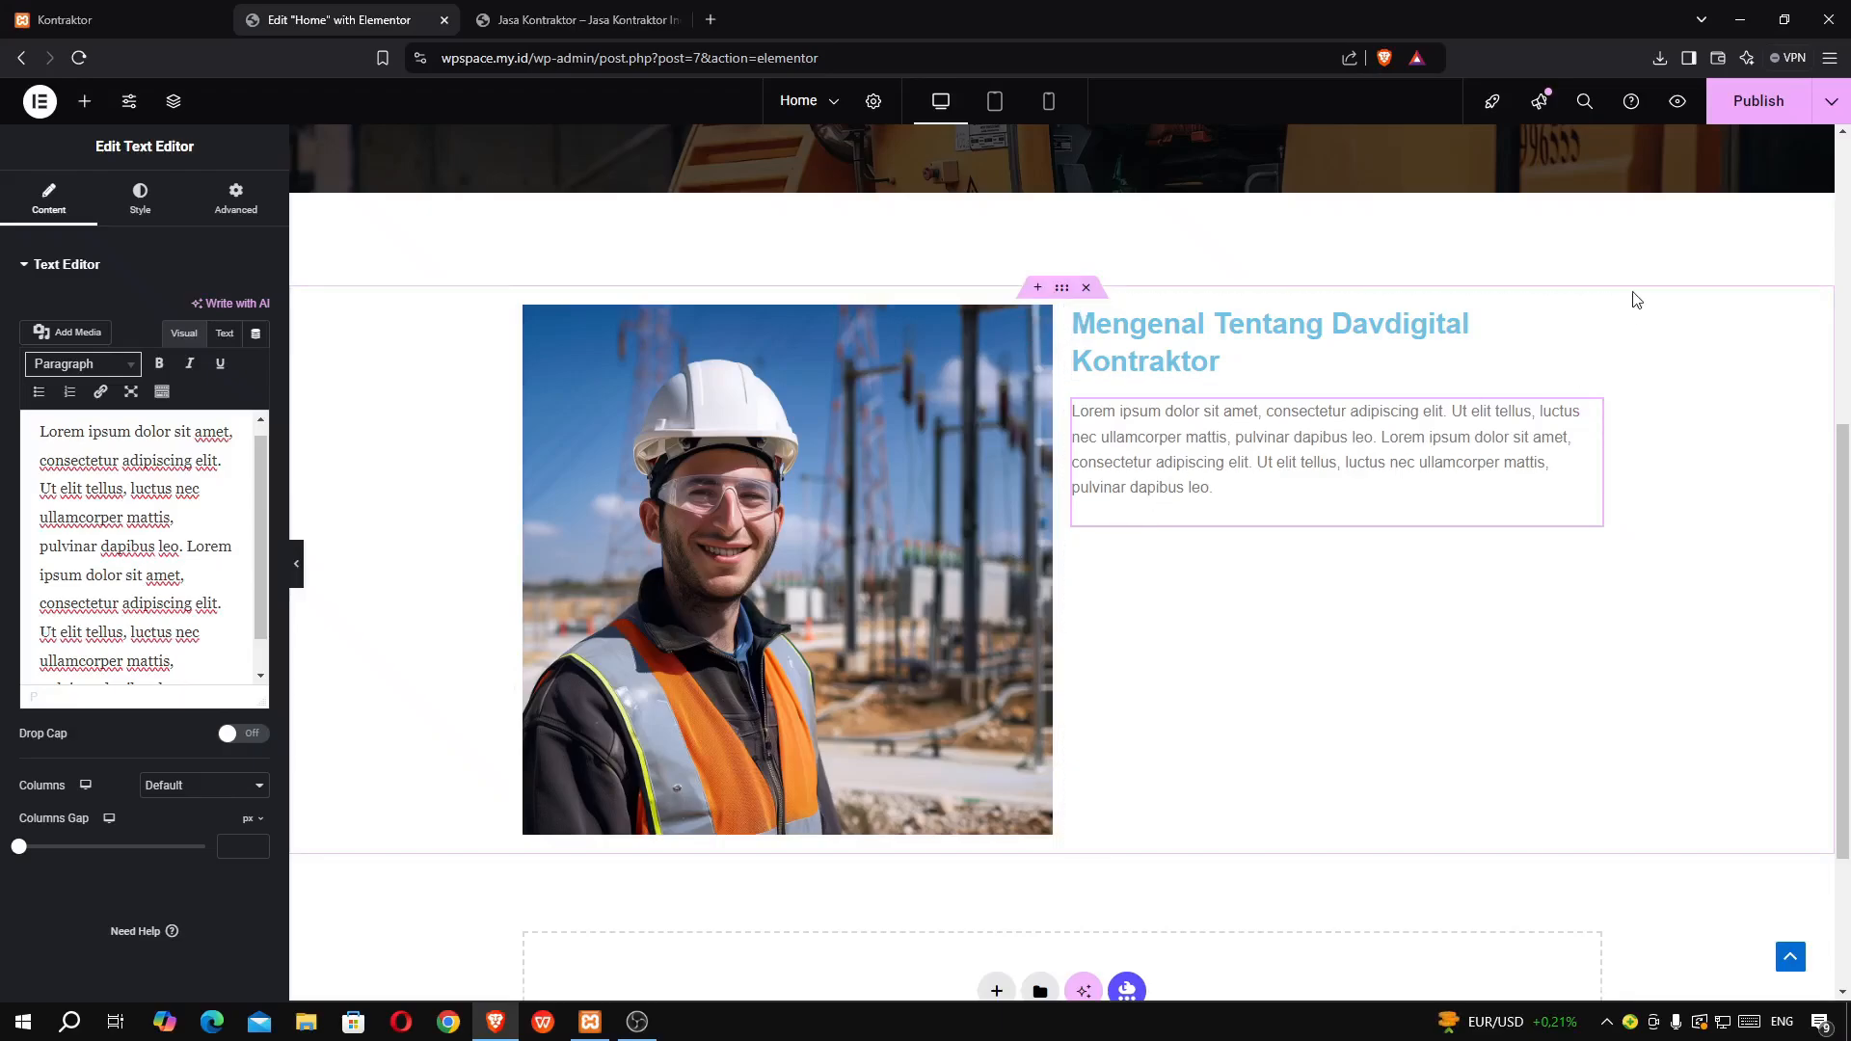
left_click(1752, 106)
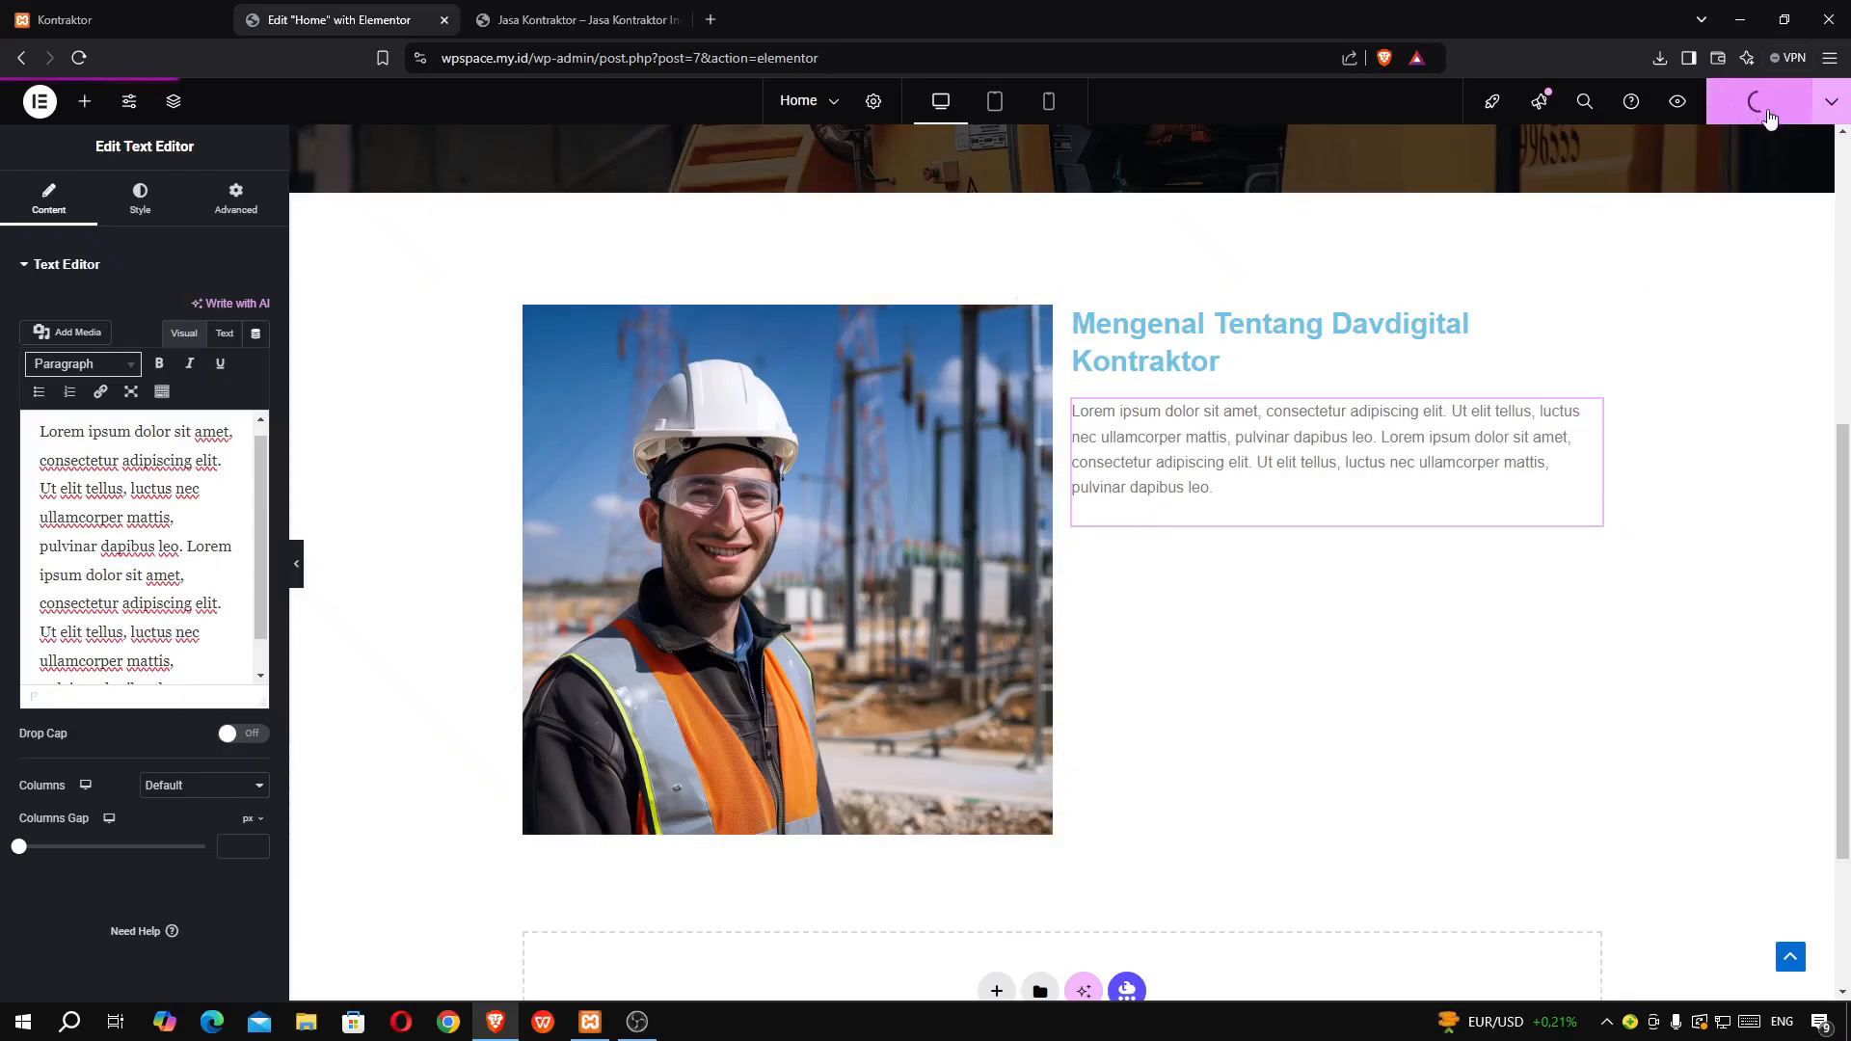
- Check the reference layout, add an inner container below the about paragraph, and place an Icon Box widget in it
left_click(108, 21)
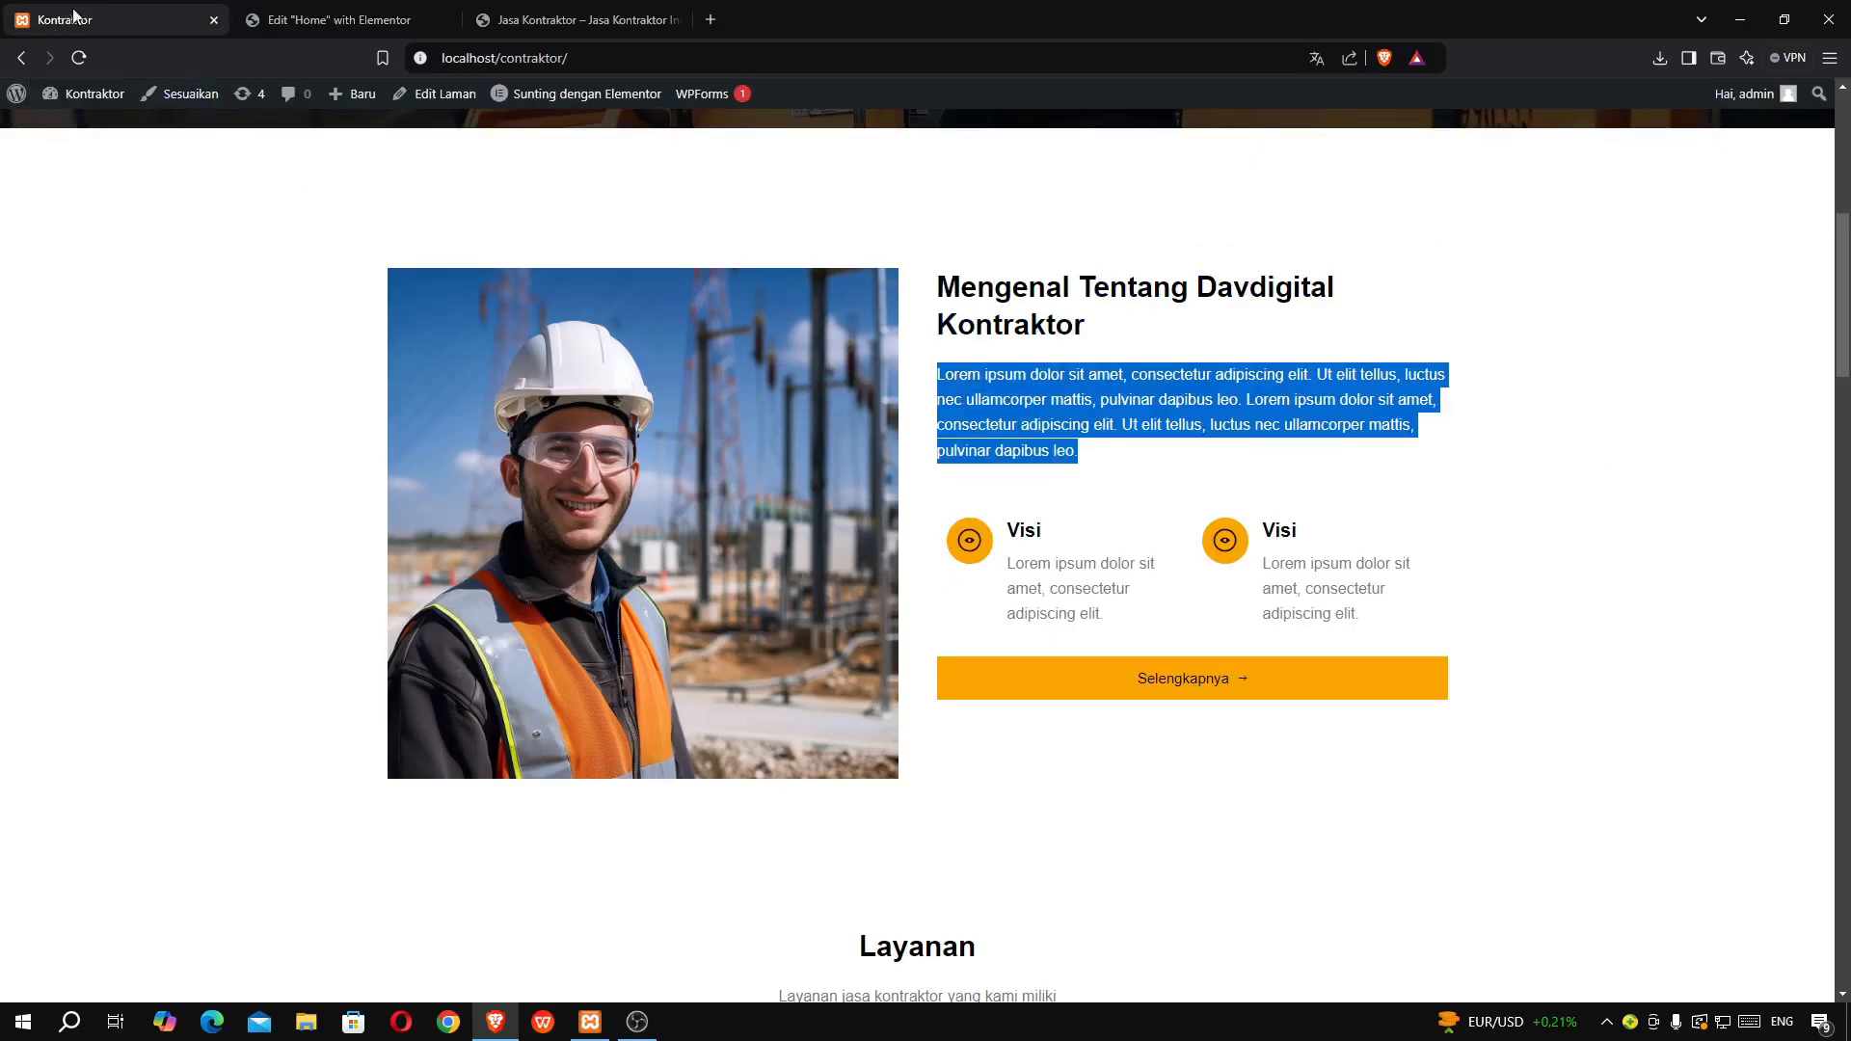
left_click(278, 25)
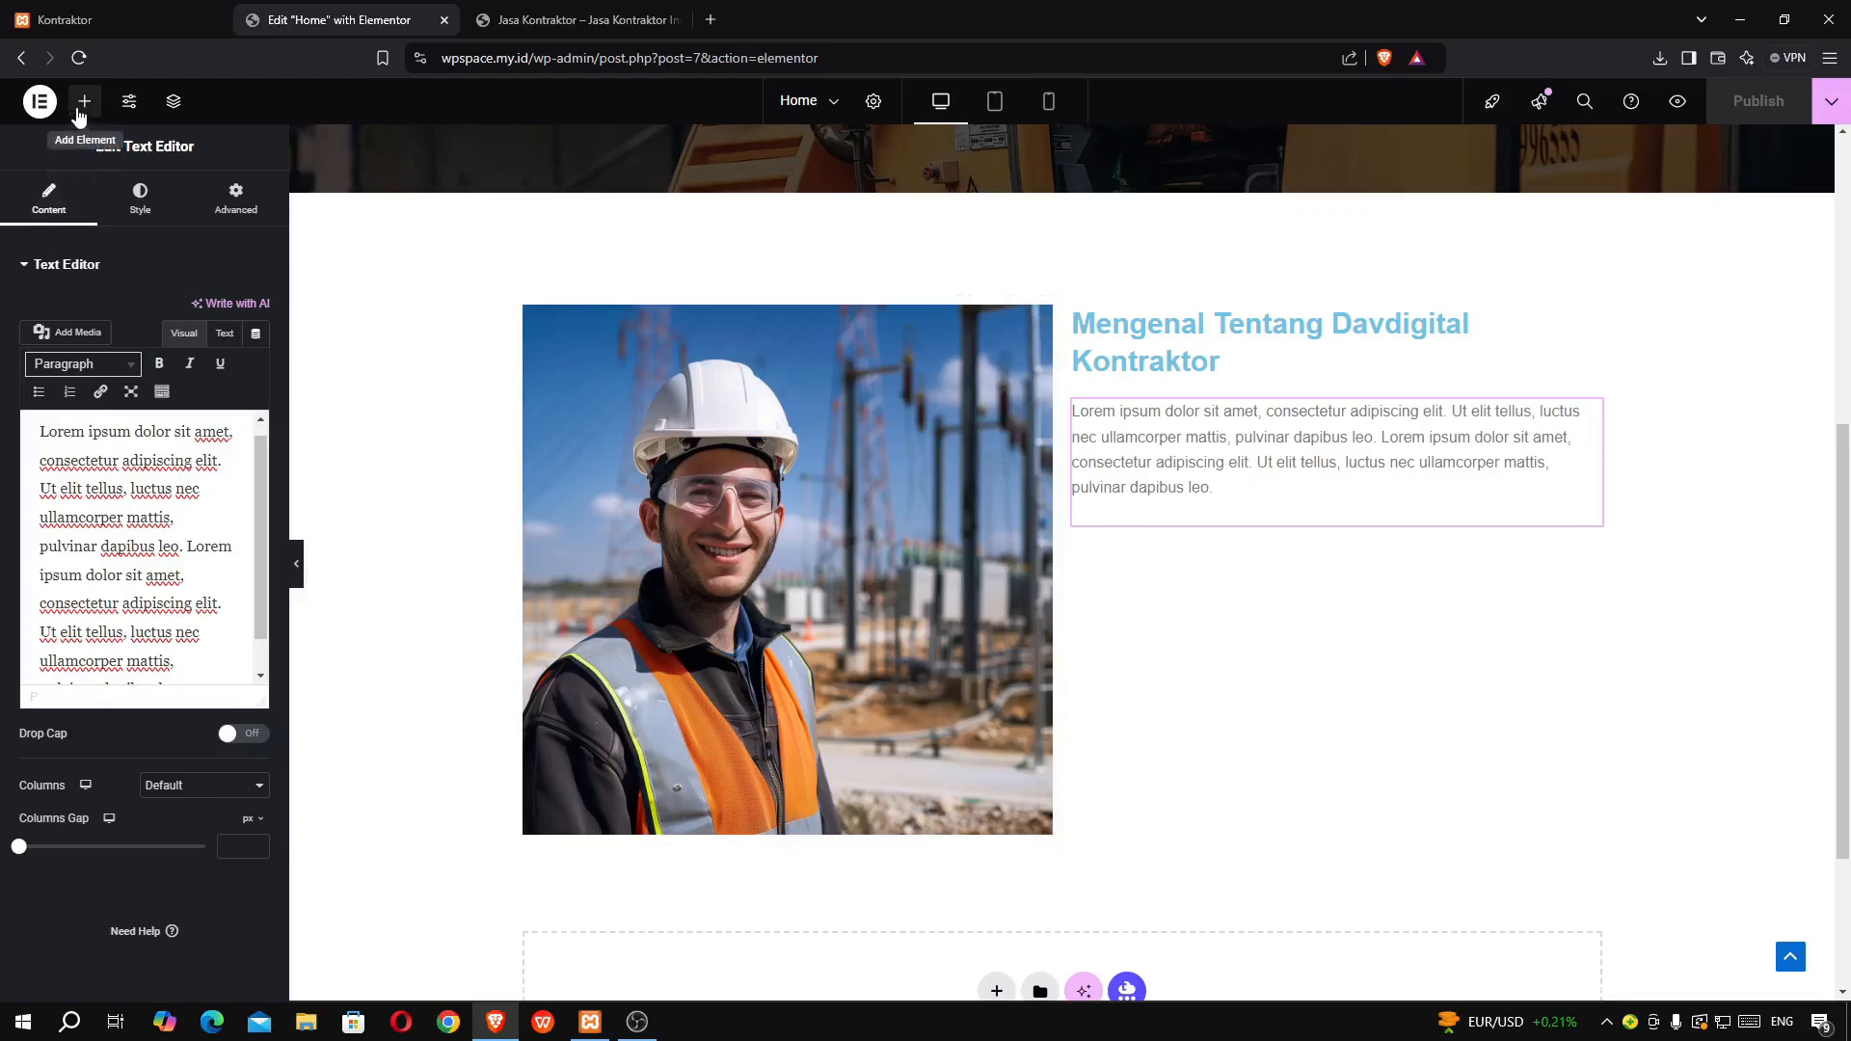
left_click_drag(127, 426, 1166, 501)
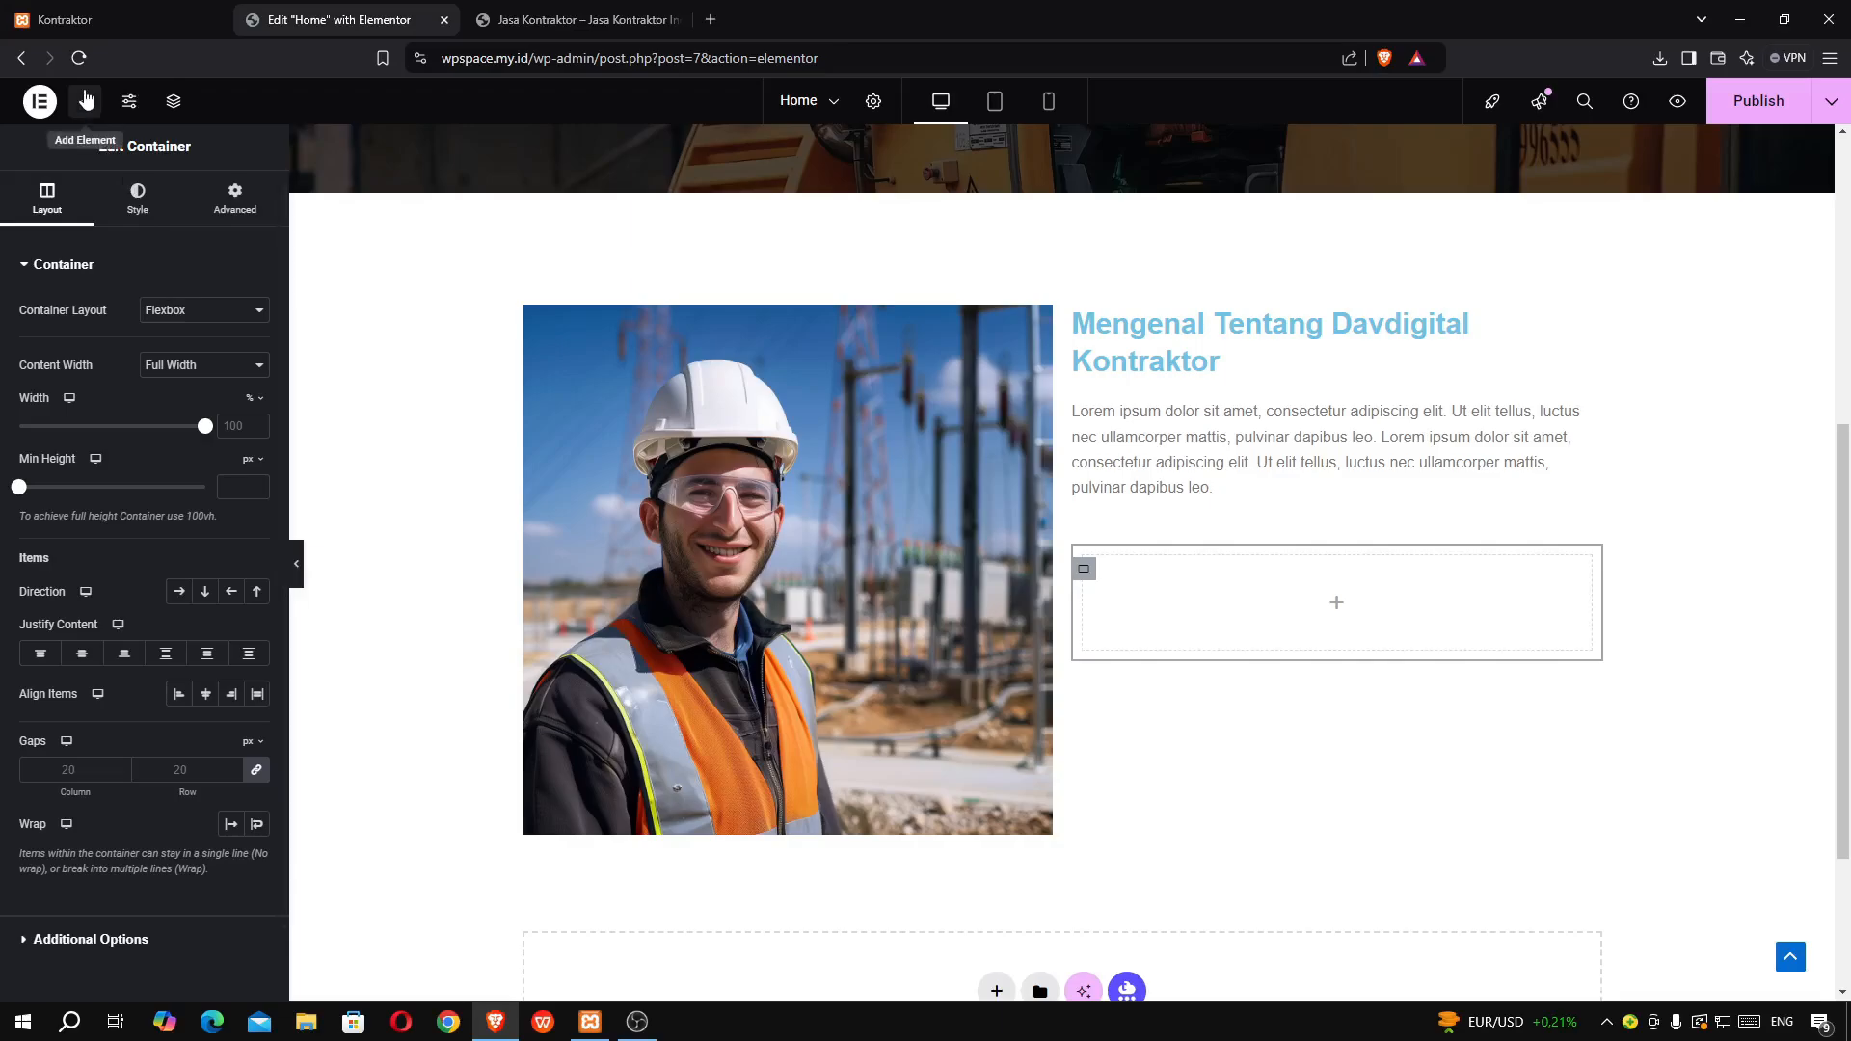
left_click(84, 100)
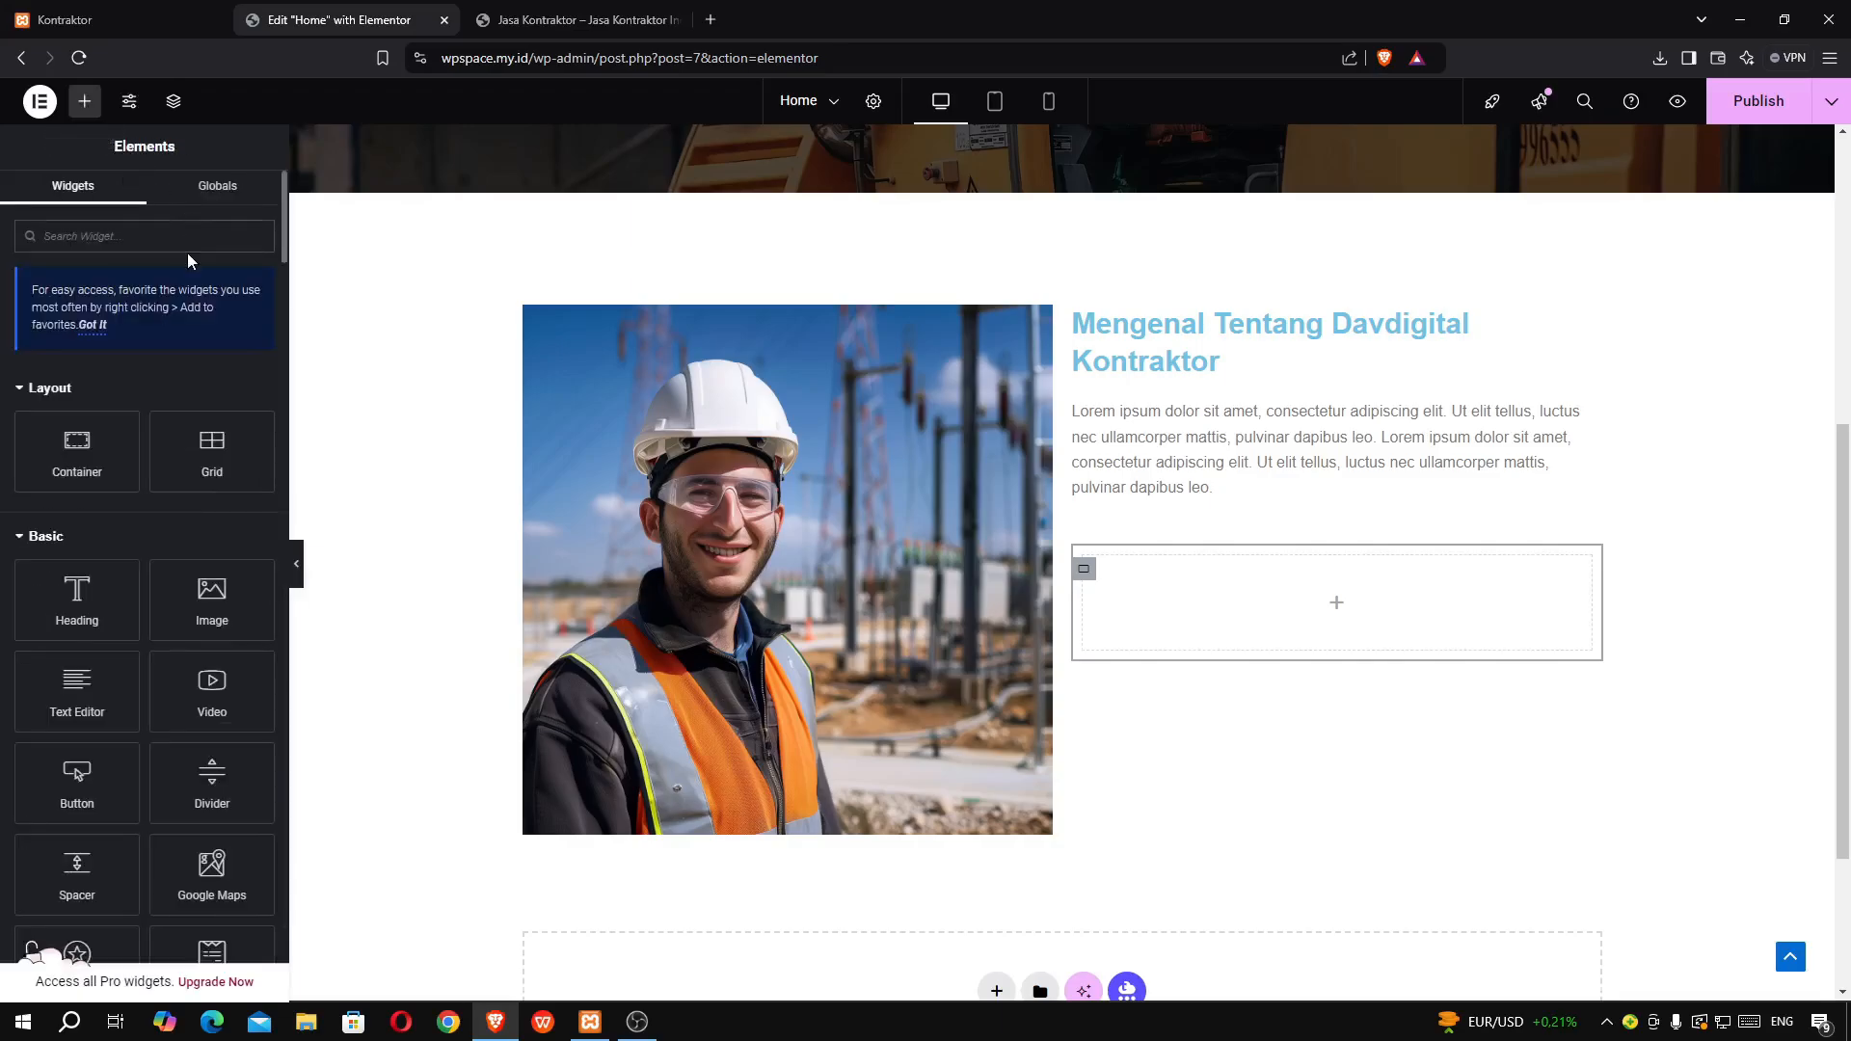
type("ico")
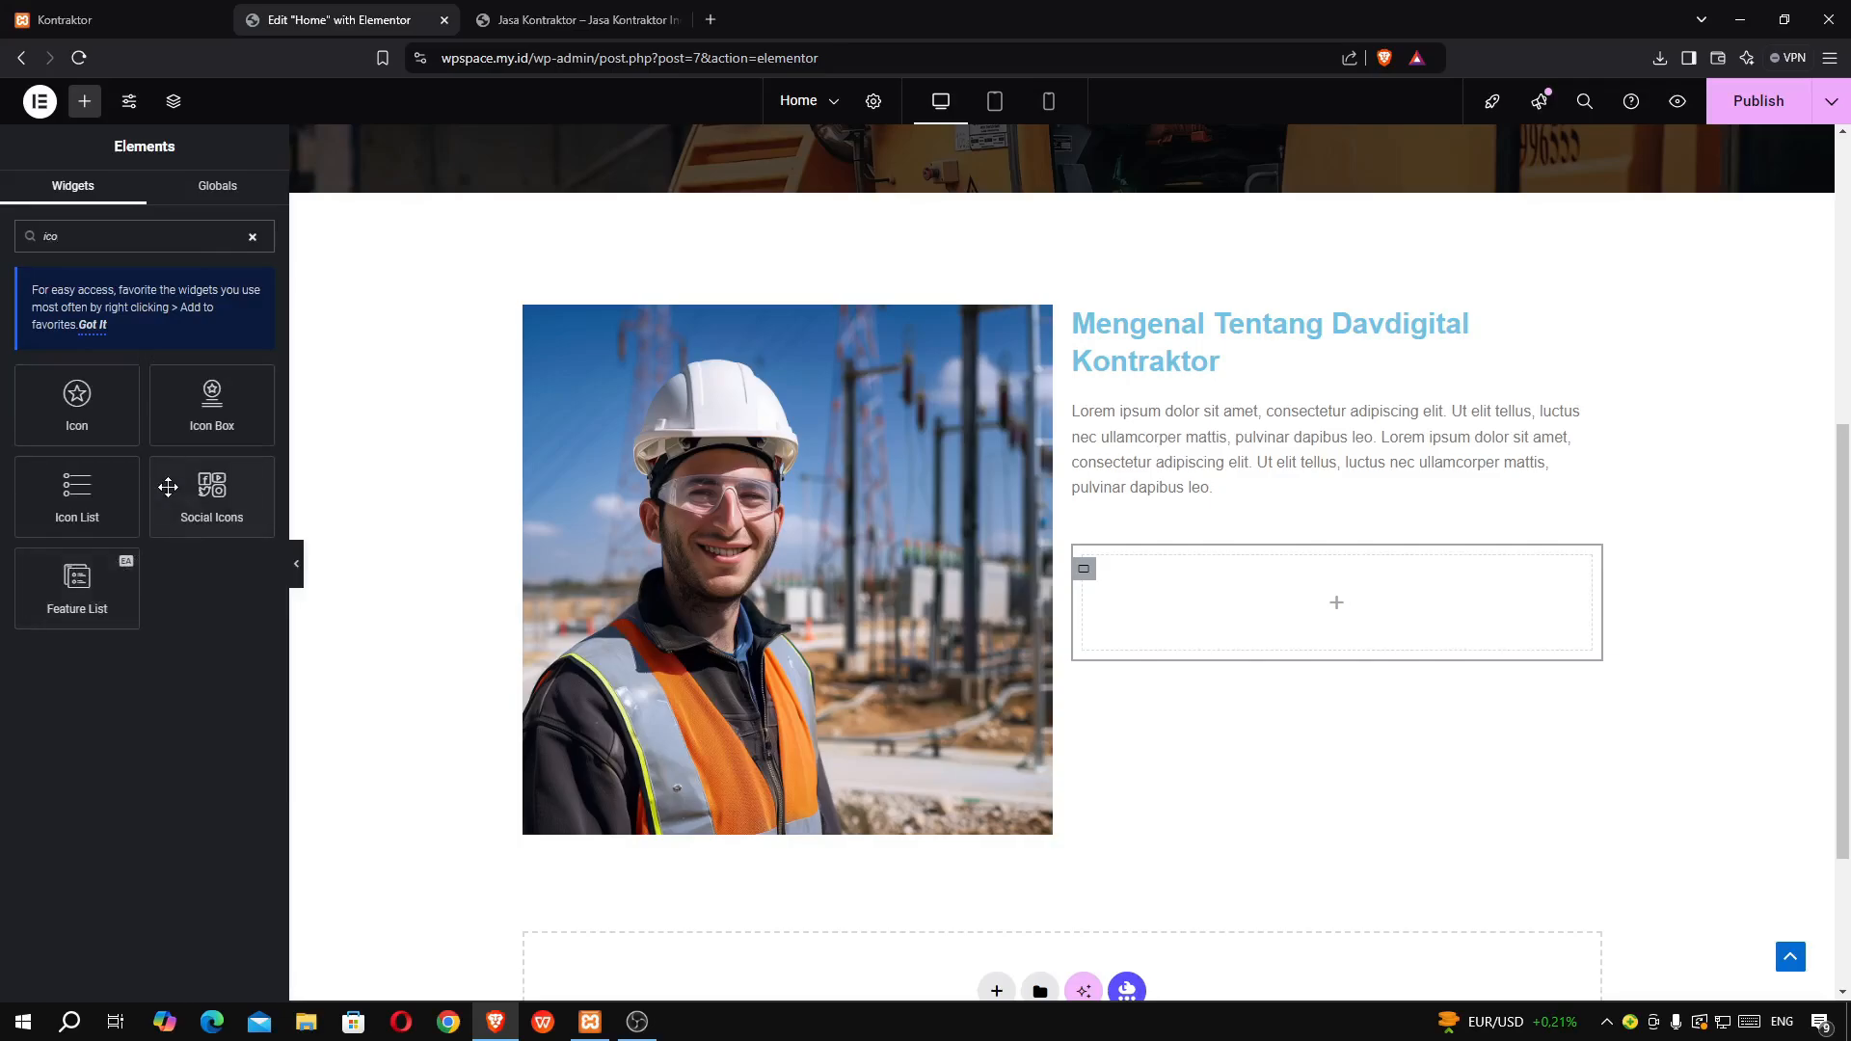
left_click_drag(213, 400, 1166, 636)
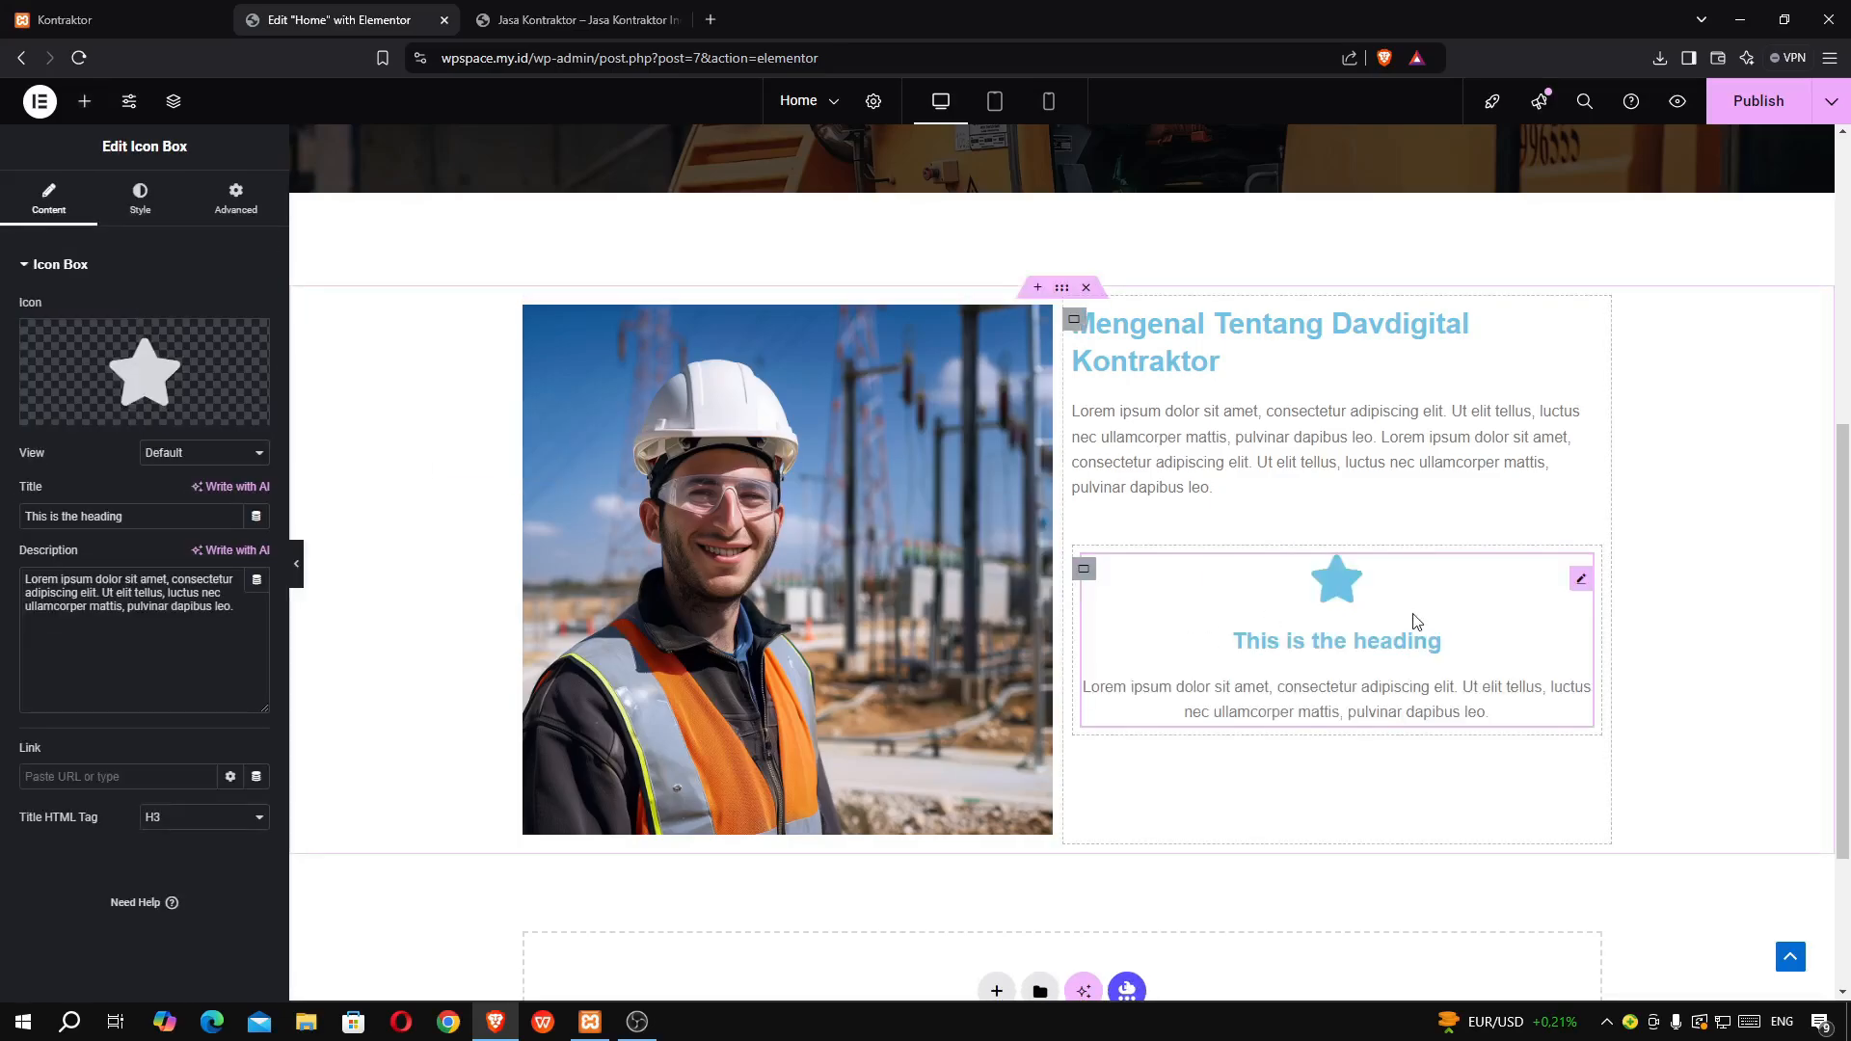
- Duplicate the icon box and set its container's direction to row so both boxes sit side by side
right_click(1579, 595)
left_click(1602, 606)
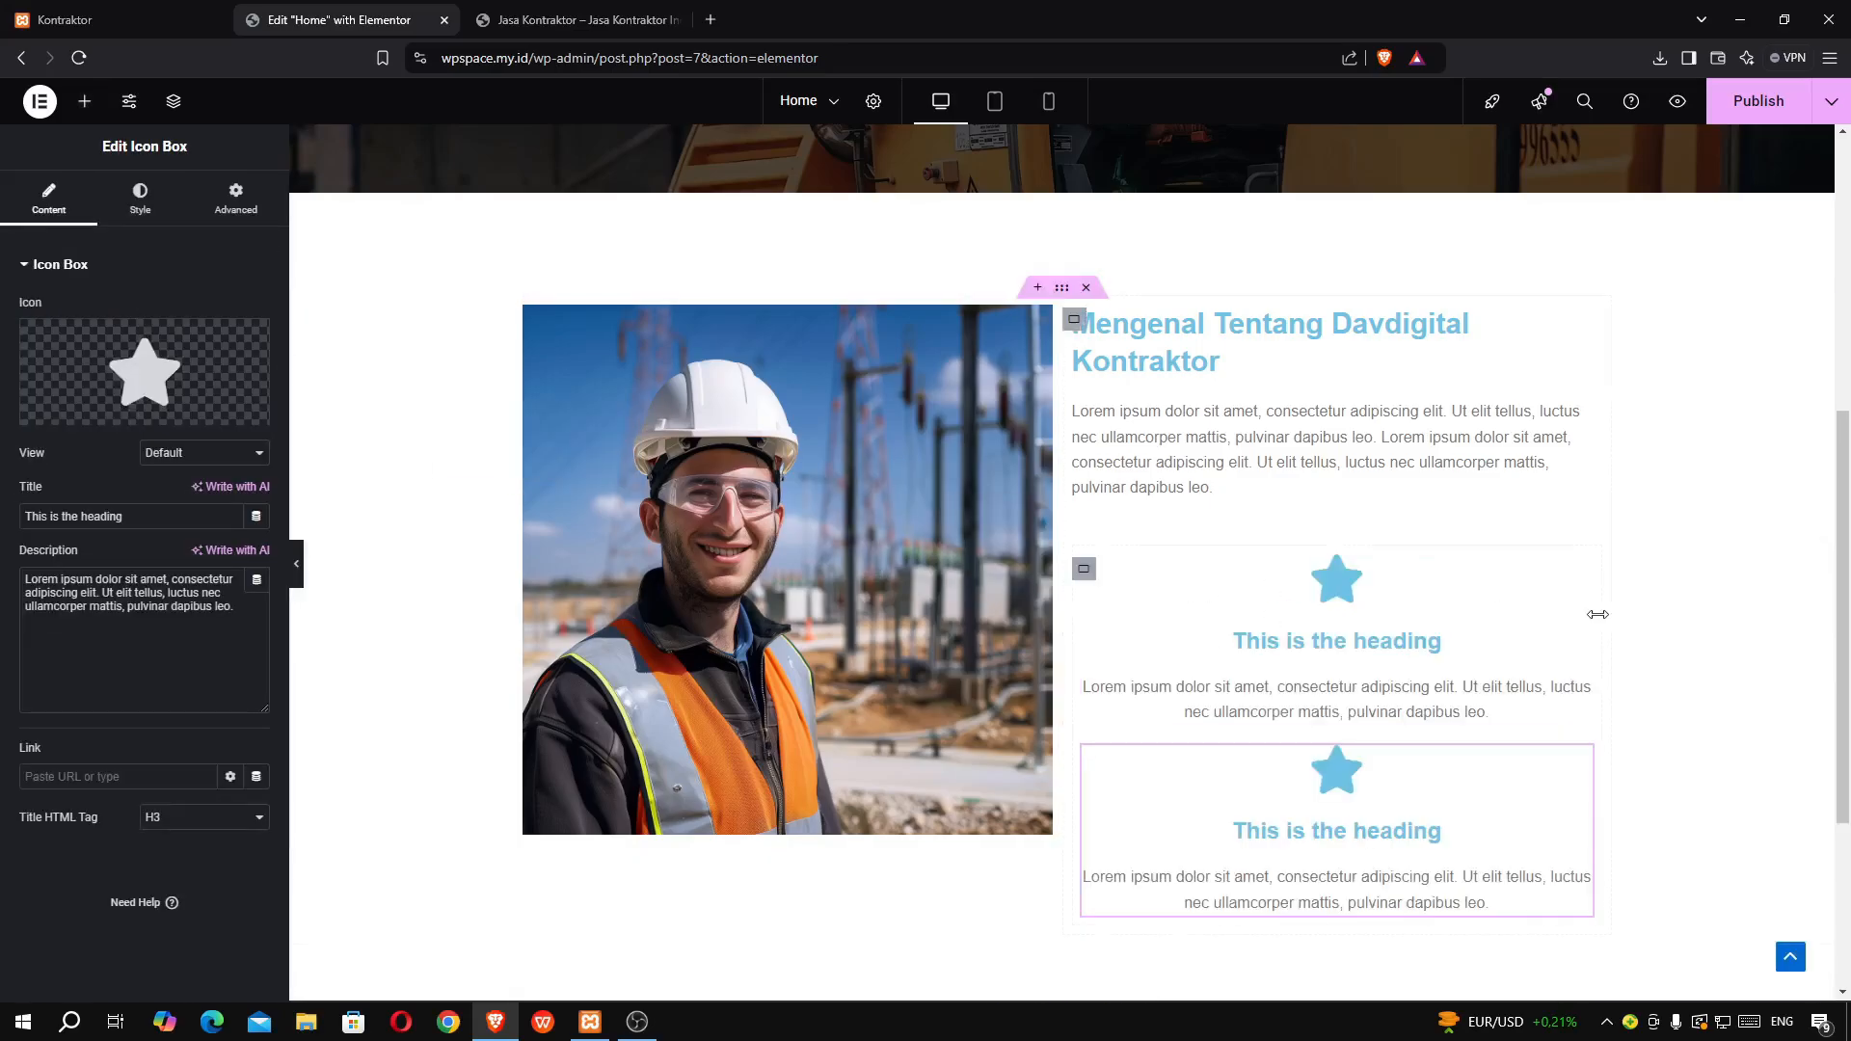
left_click(1083, 569)
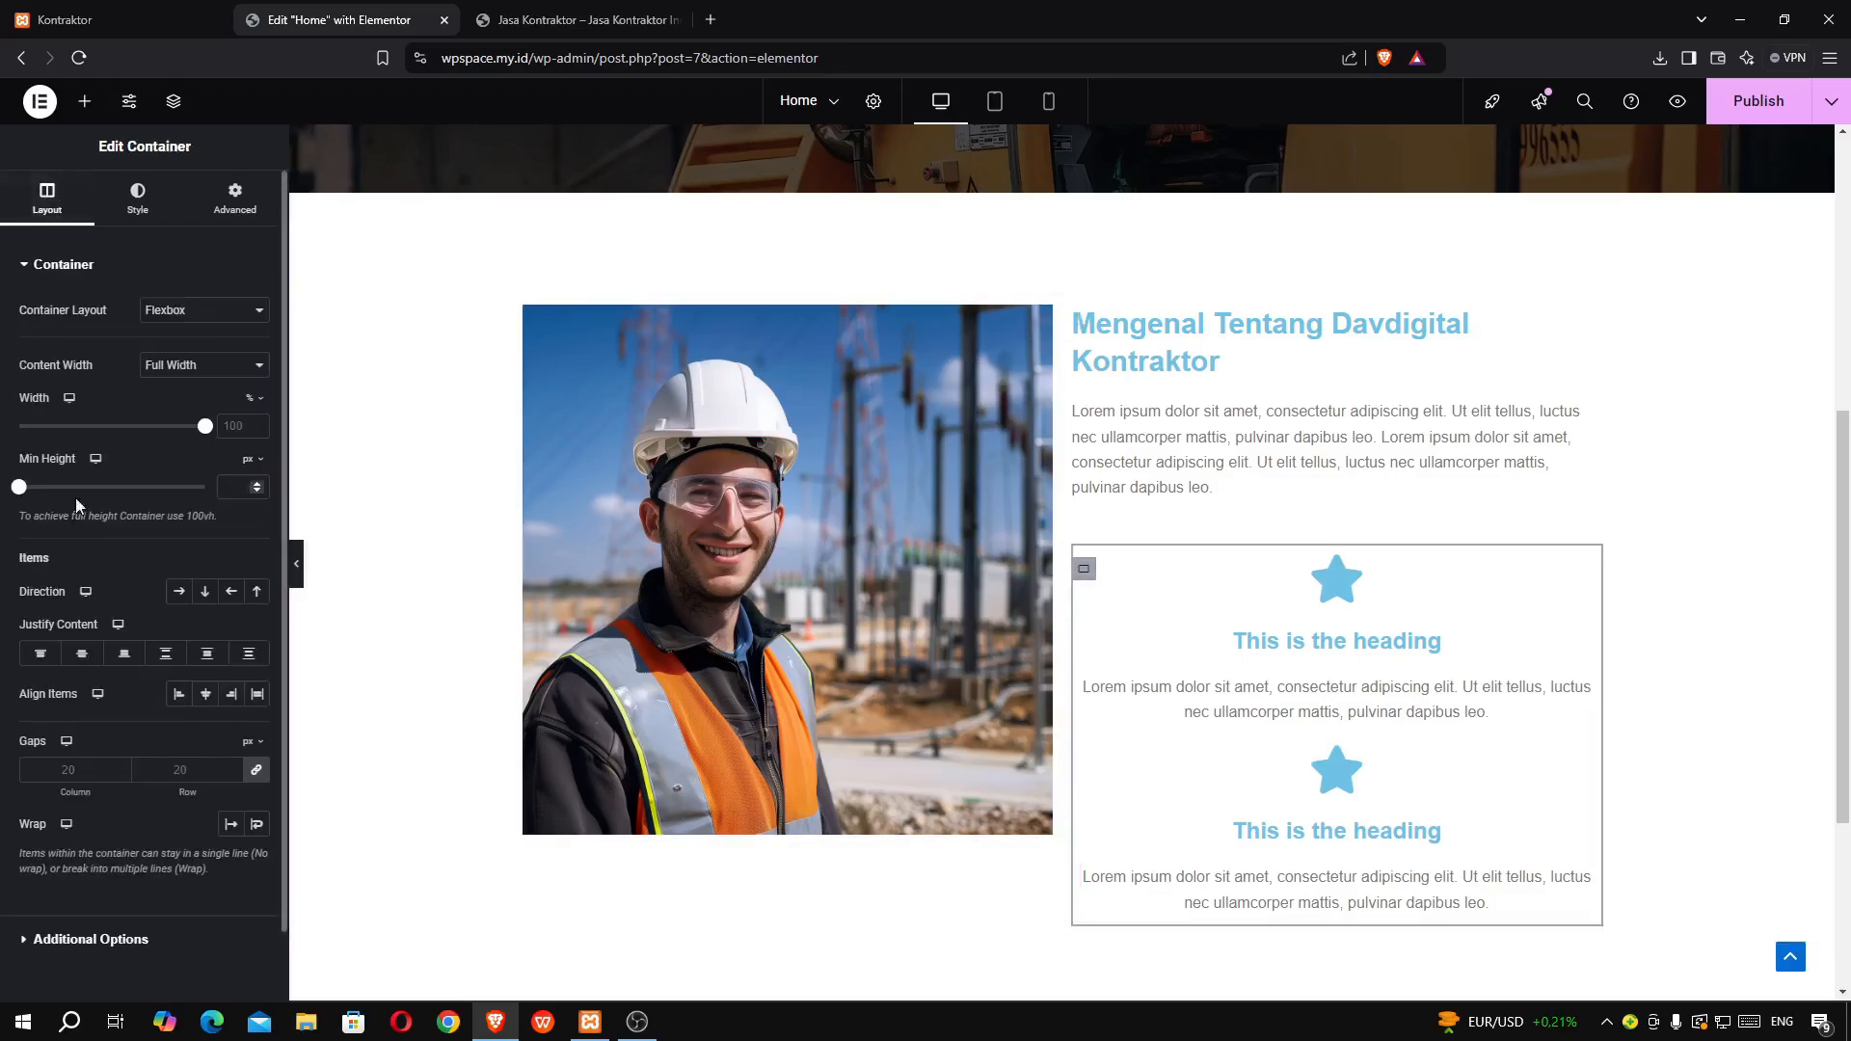
left_click(177, 591)
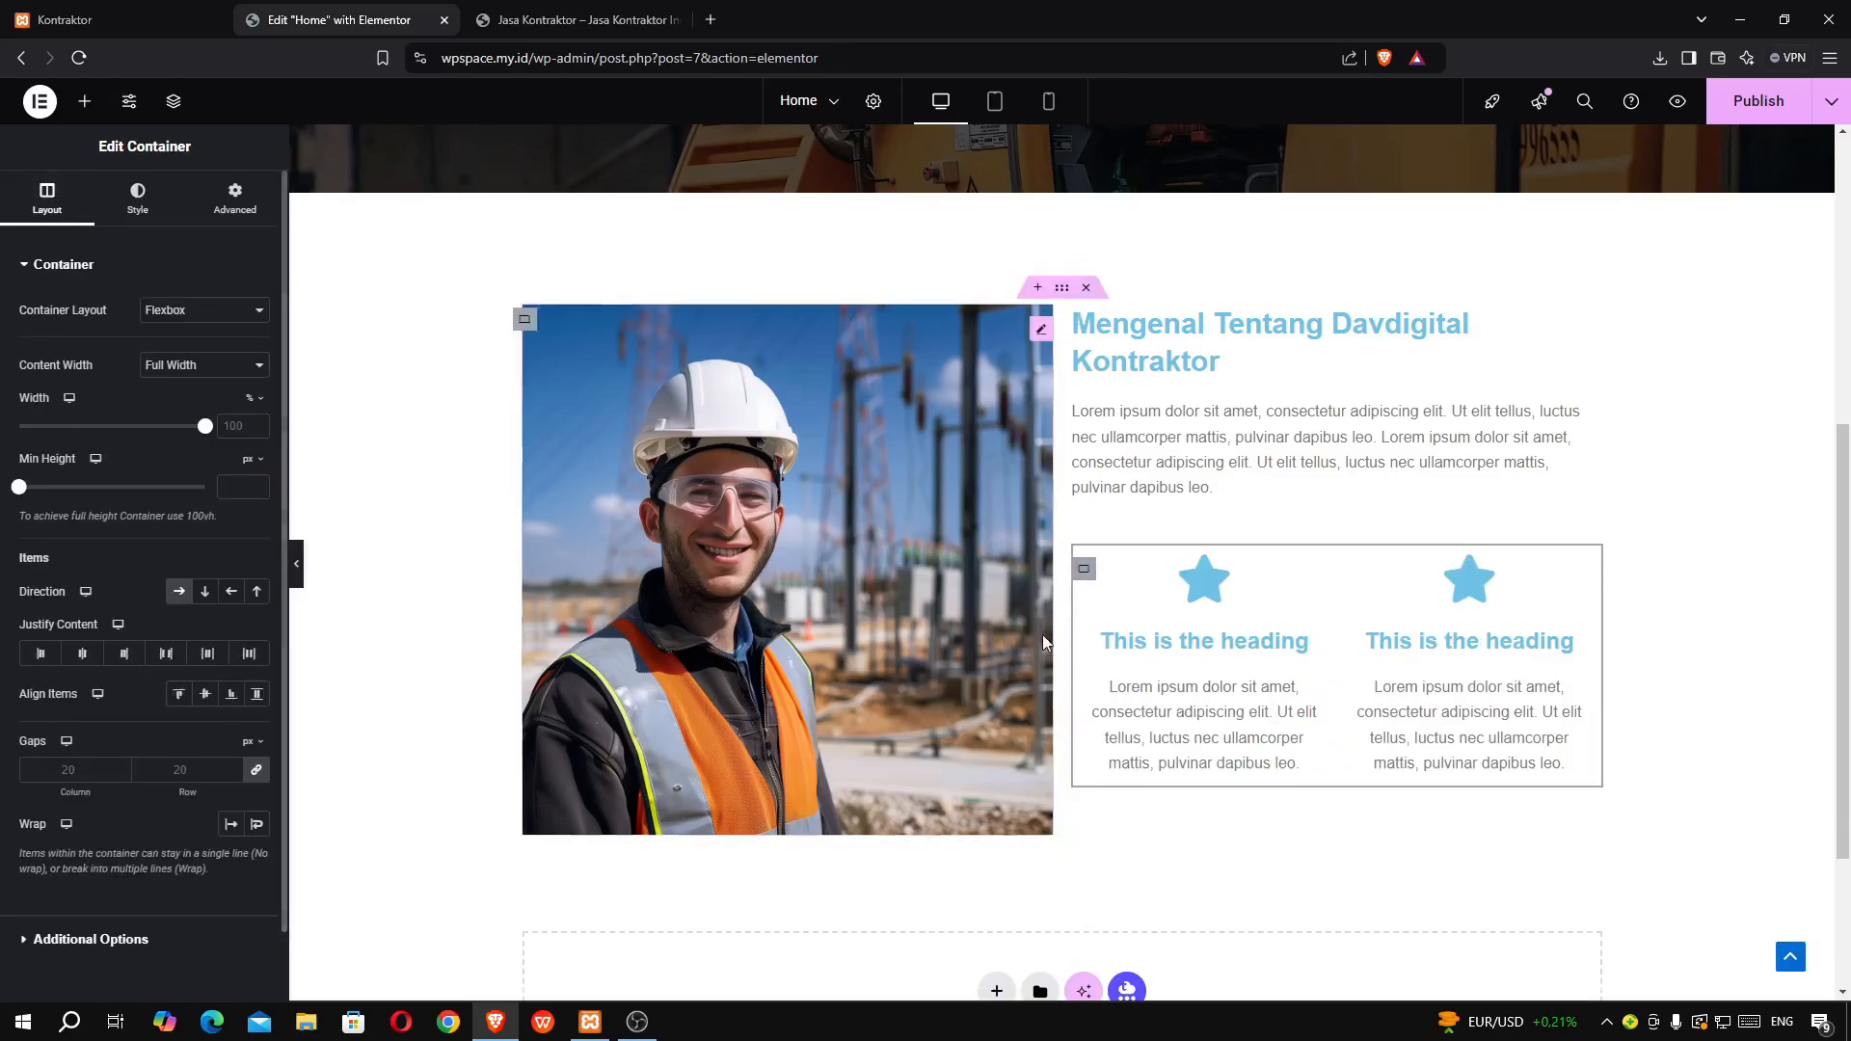
- Reopen the reference page localhost/contraktor/ as a tab ahead of the editor tab, closing its detached window
left_click(86, 20)
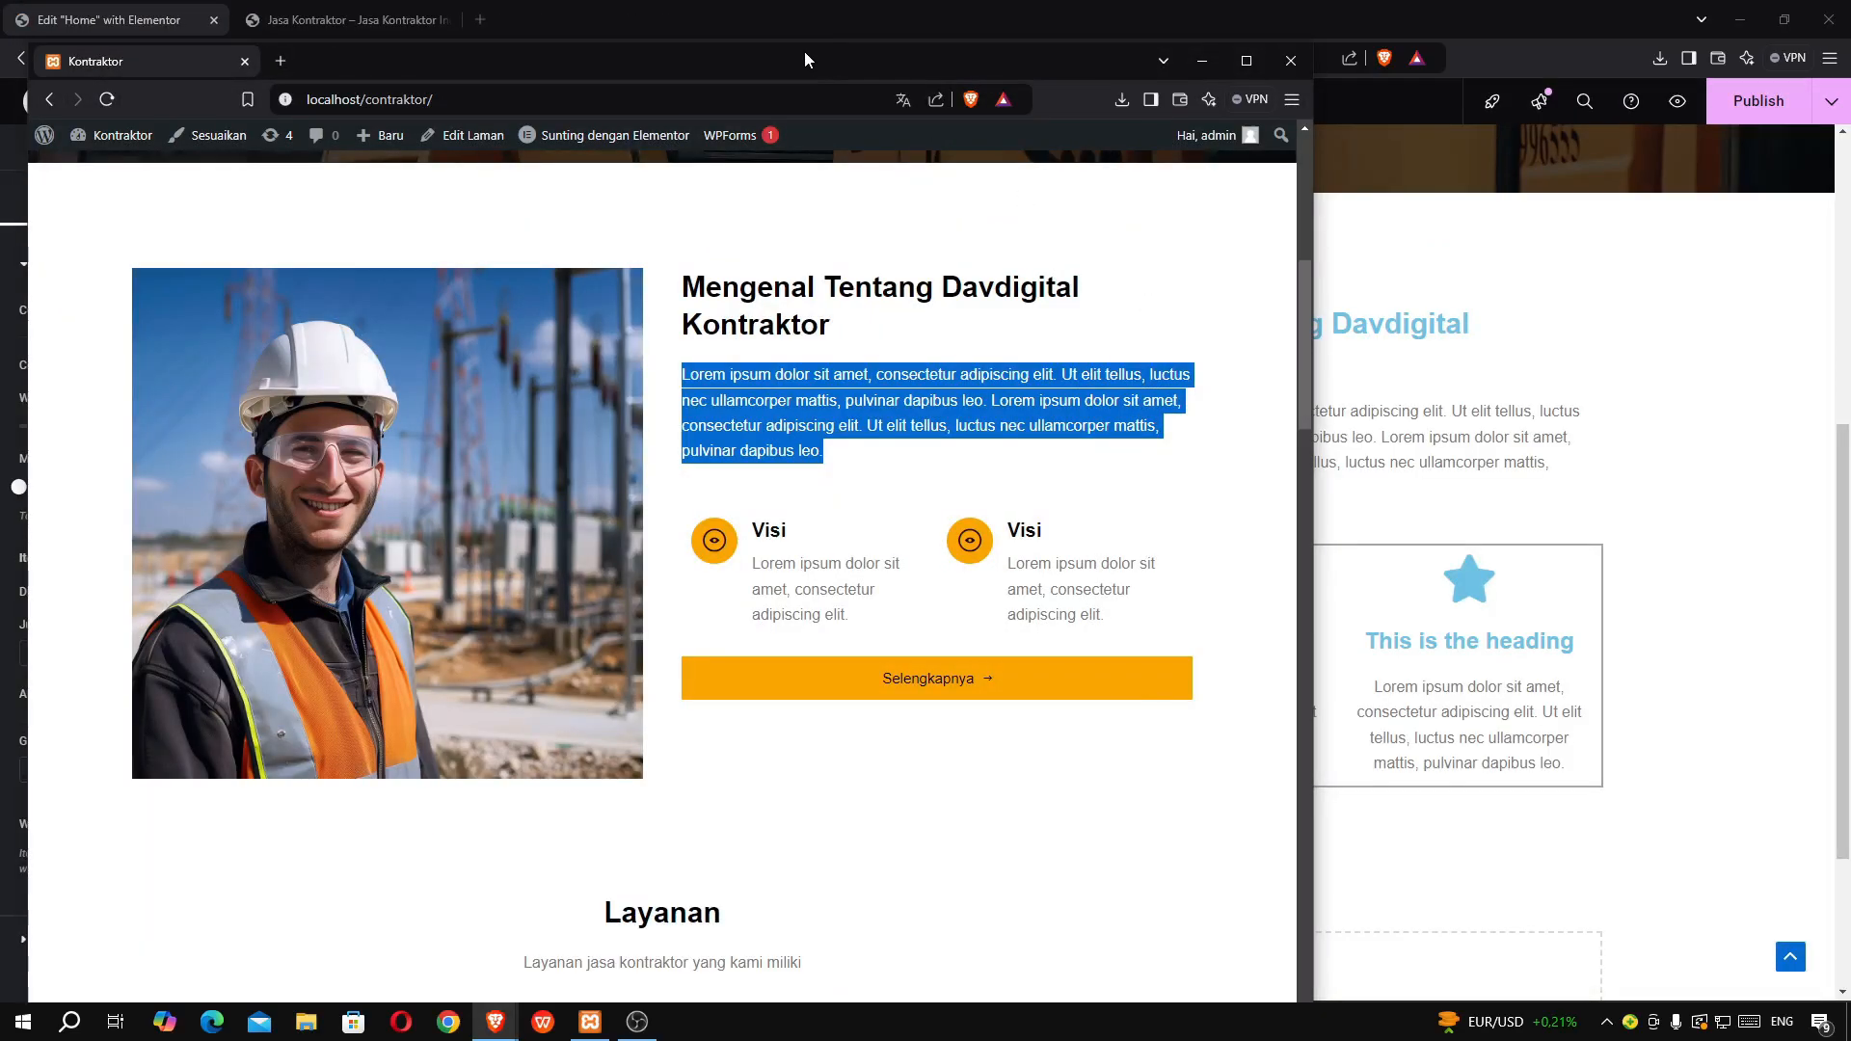
left_click_drag(796, 60, 964, 367)
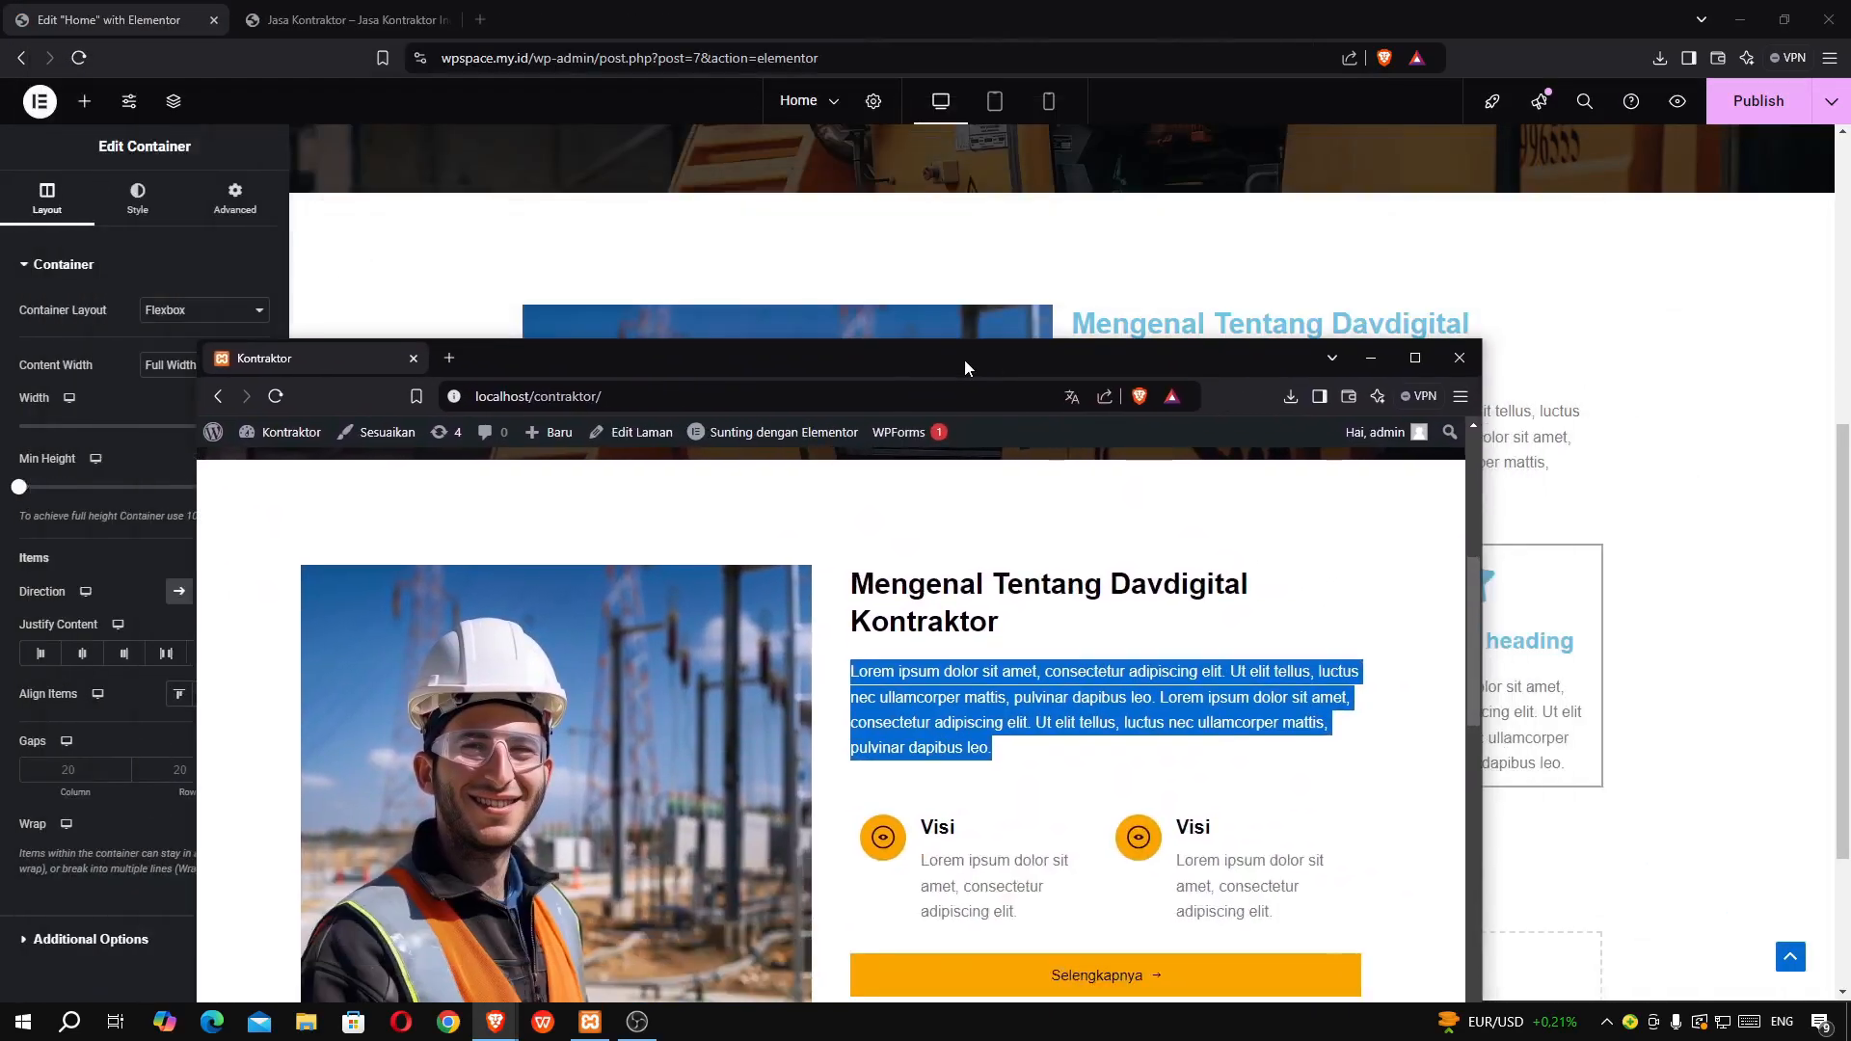
left_click(693, 390)
key("ctrl+c")
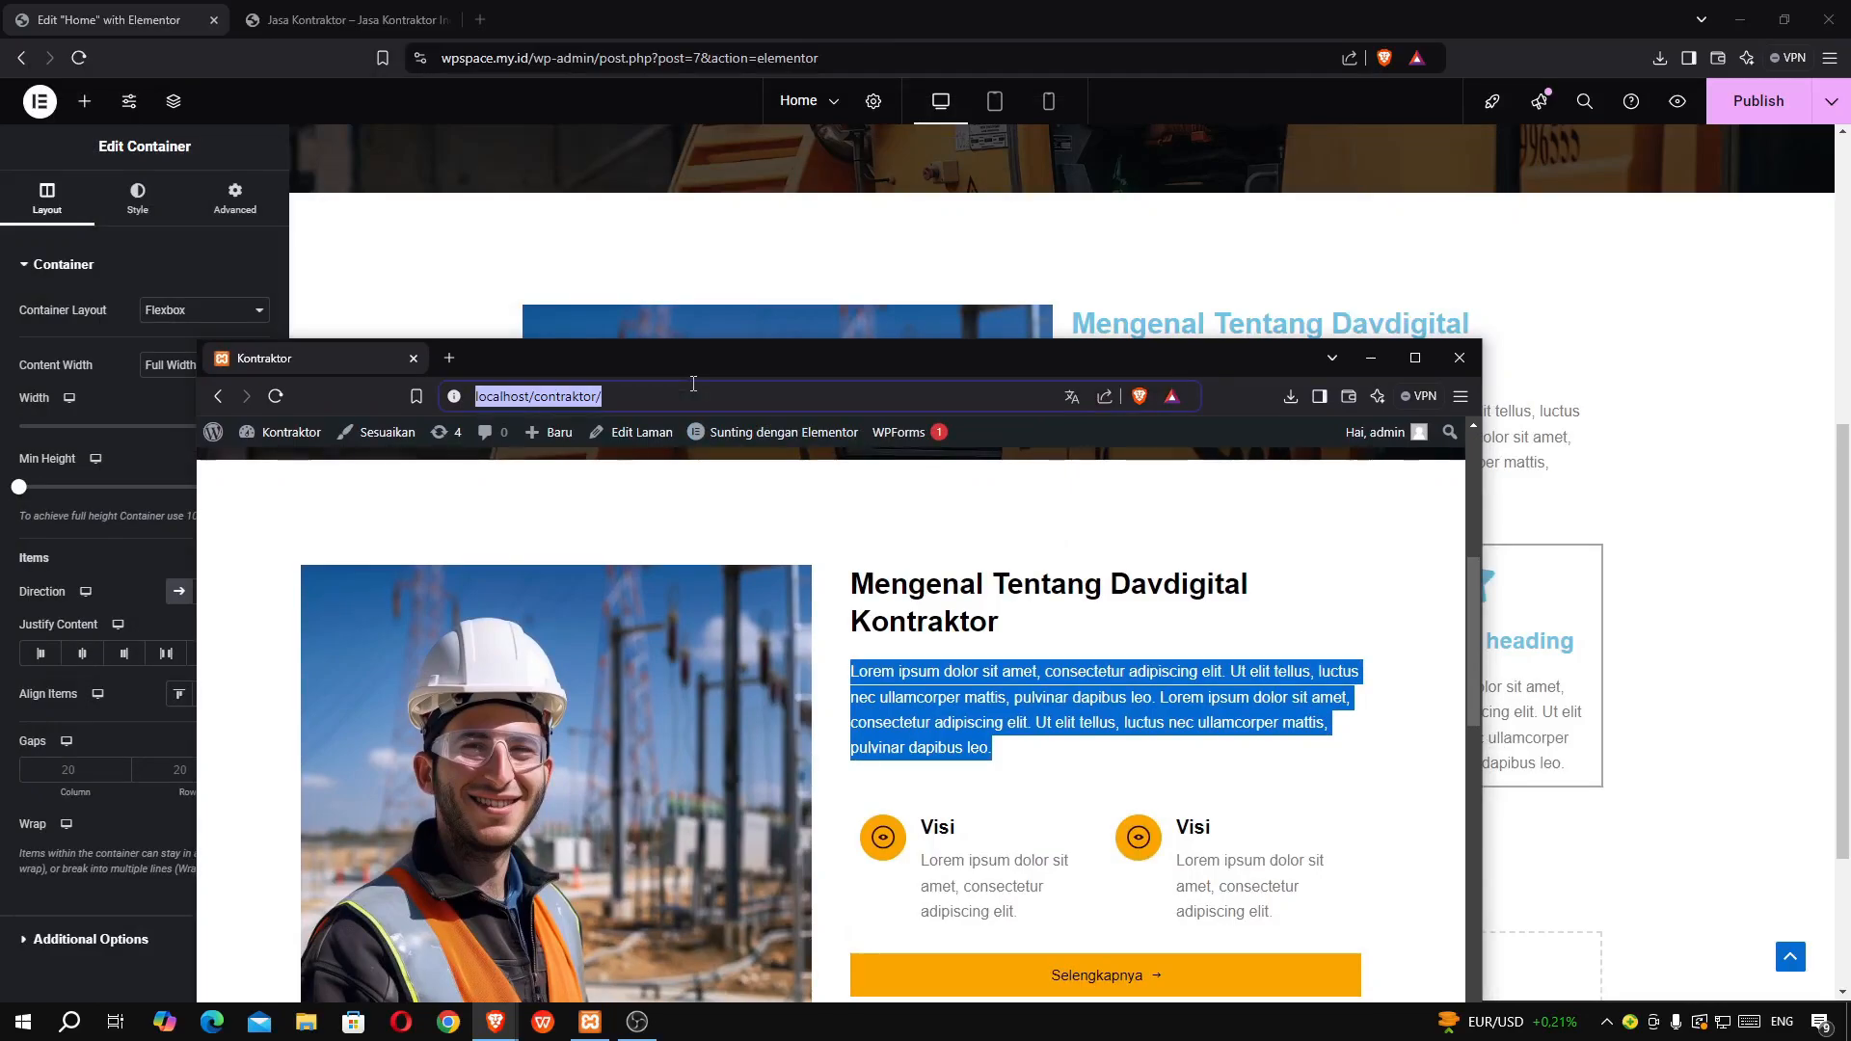
left_click(1460, 358)
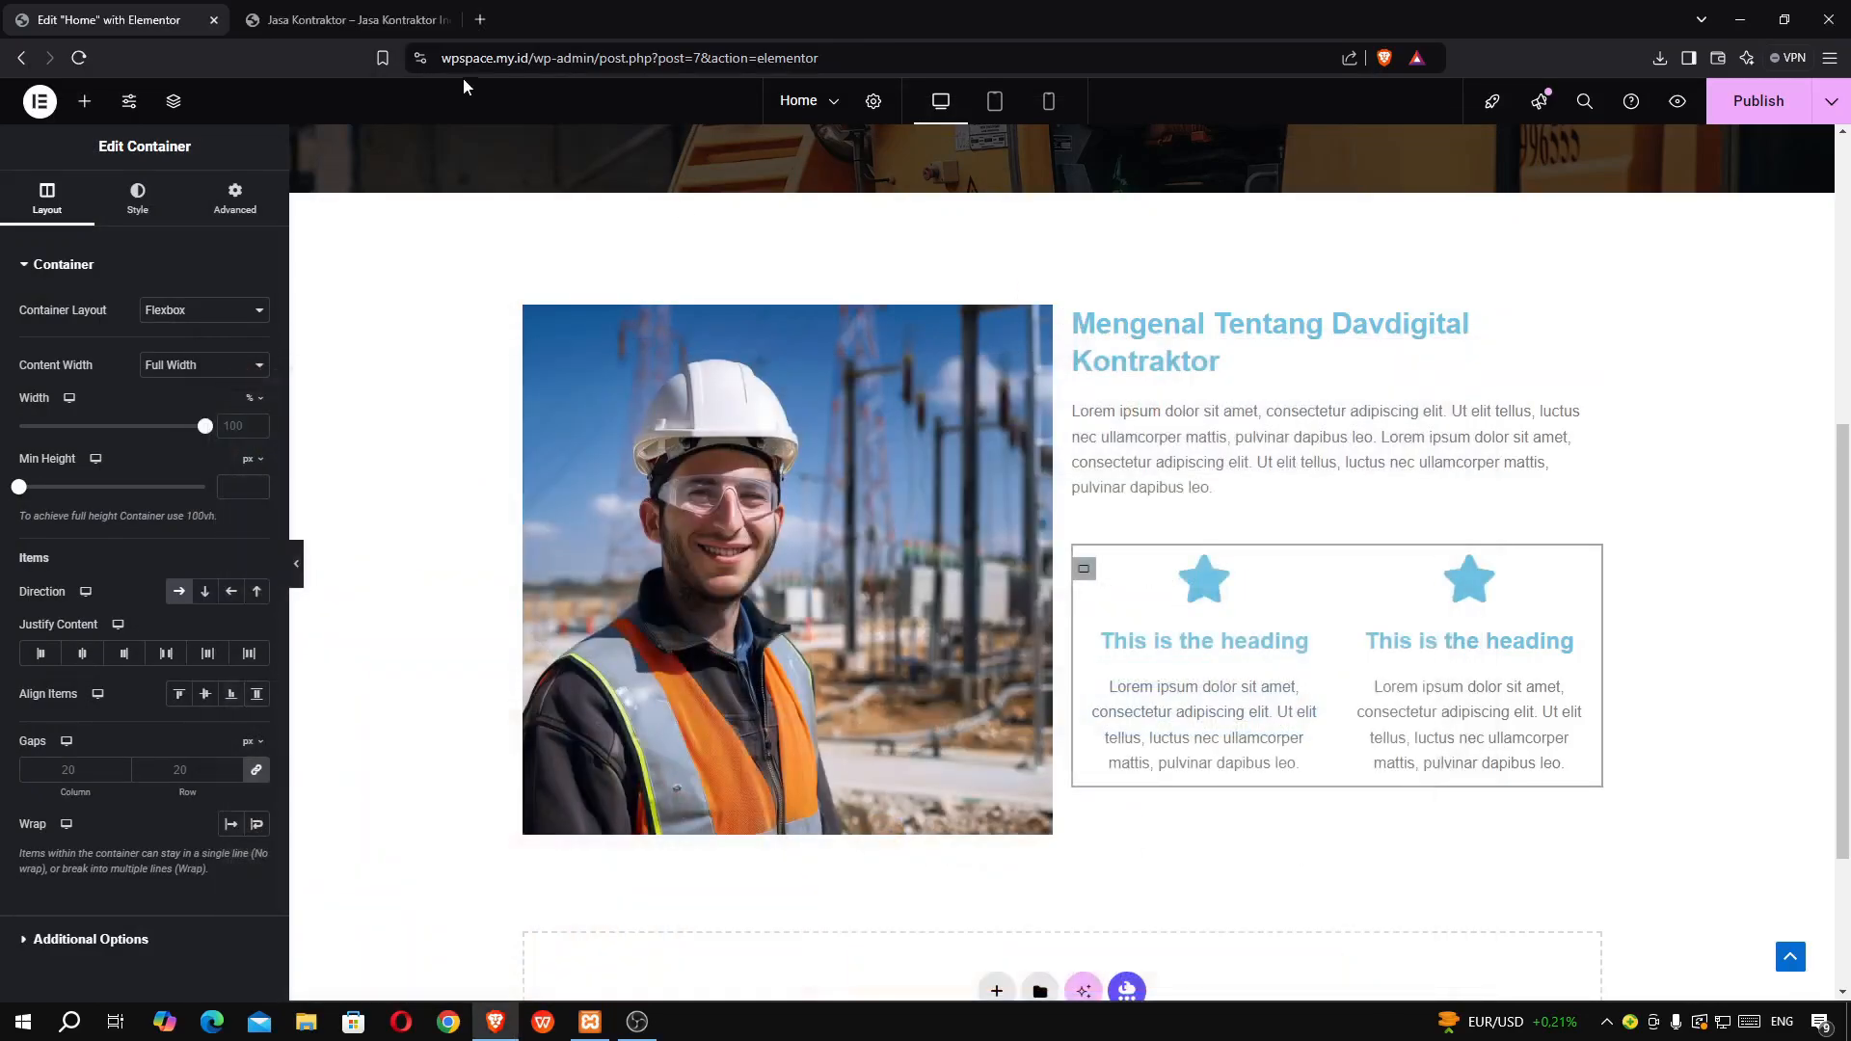
left_click(479, 20)
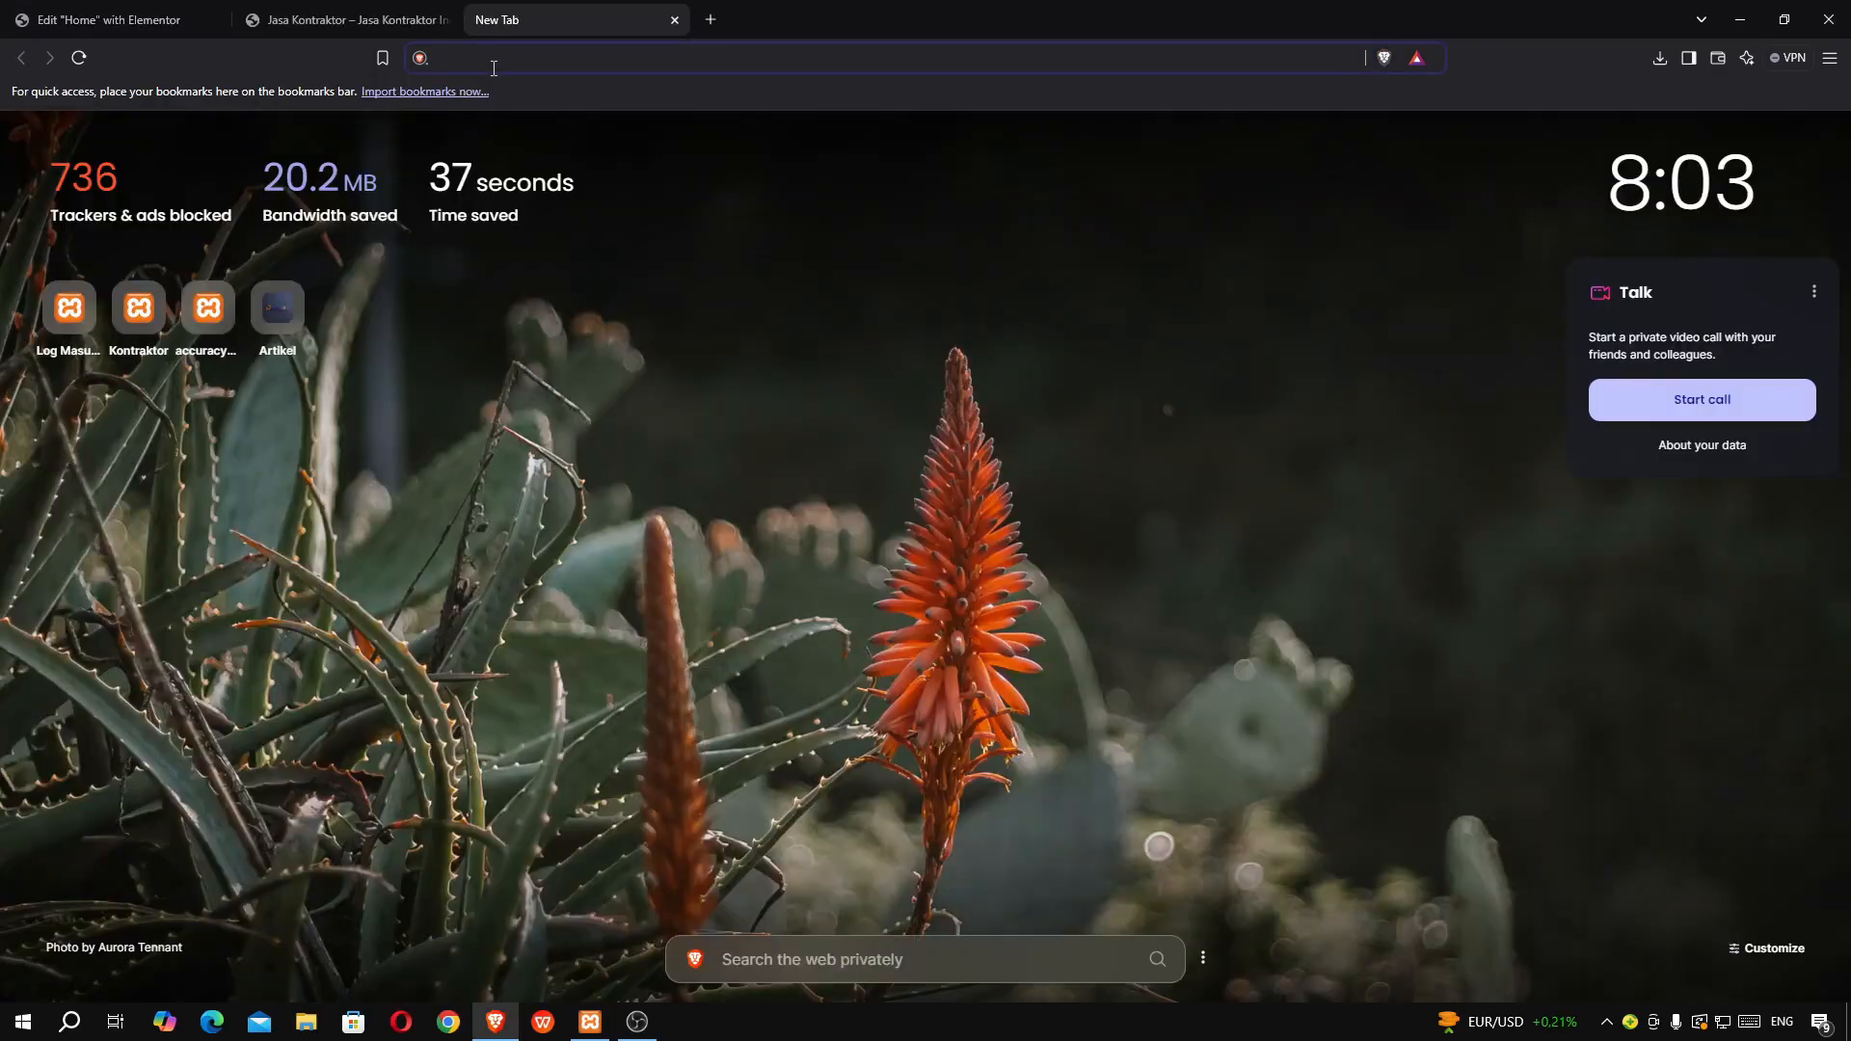
key("ctrl+v")
key("Return")
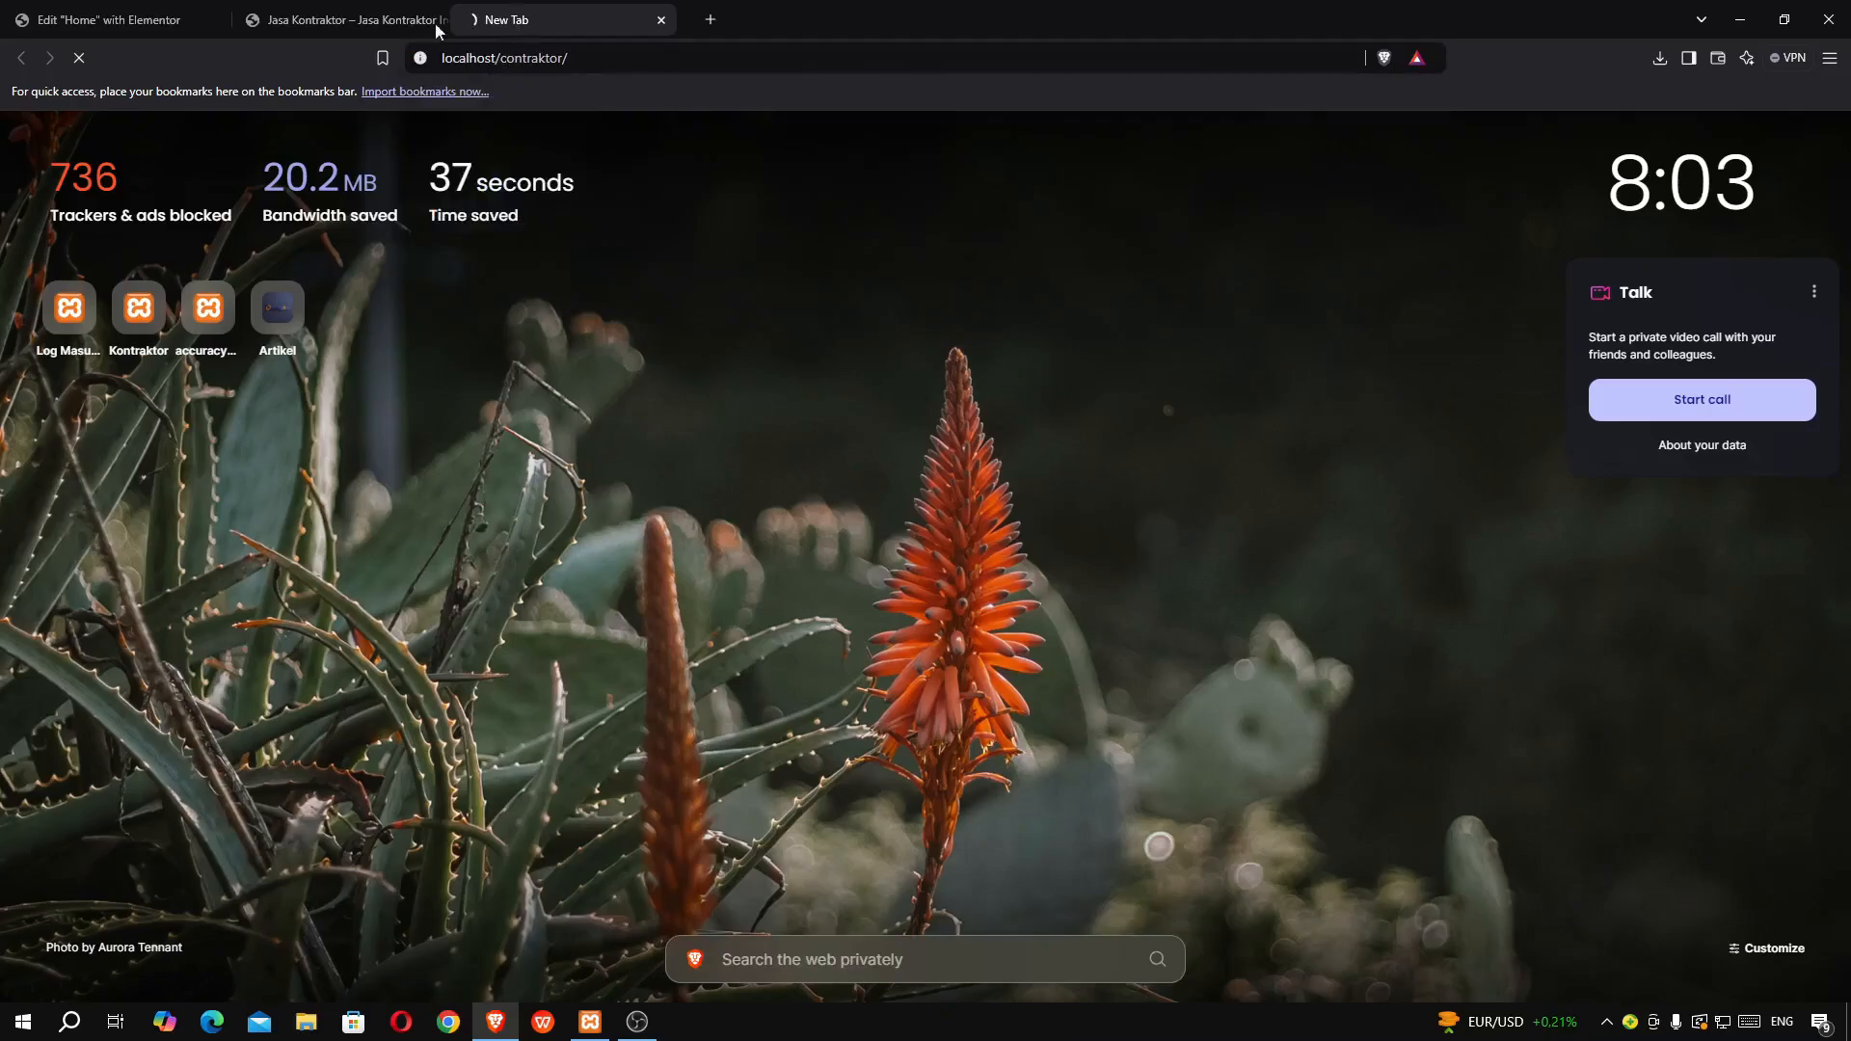
left_click_drag(461, 21, 108, 25)
left_click(293, 26)
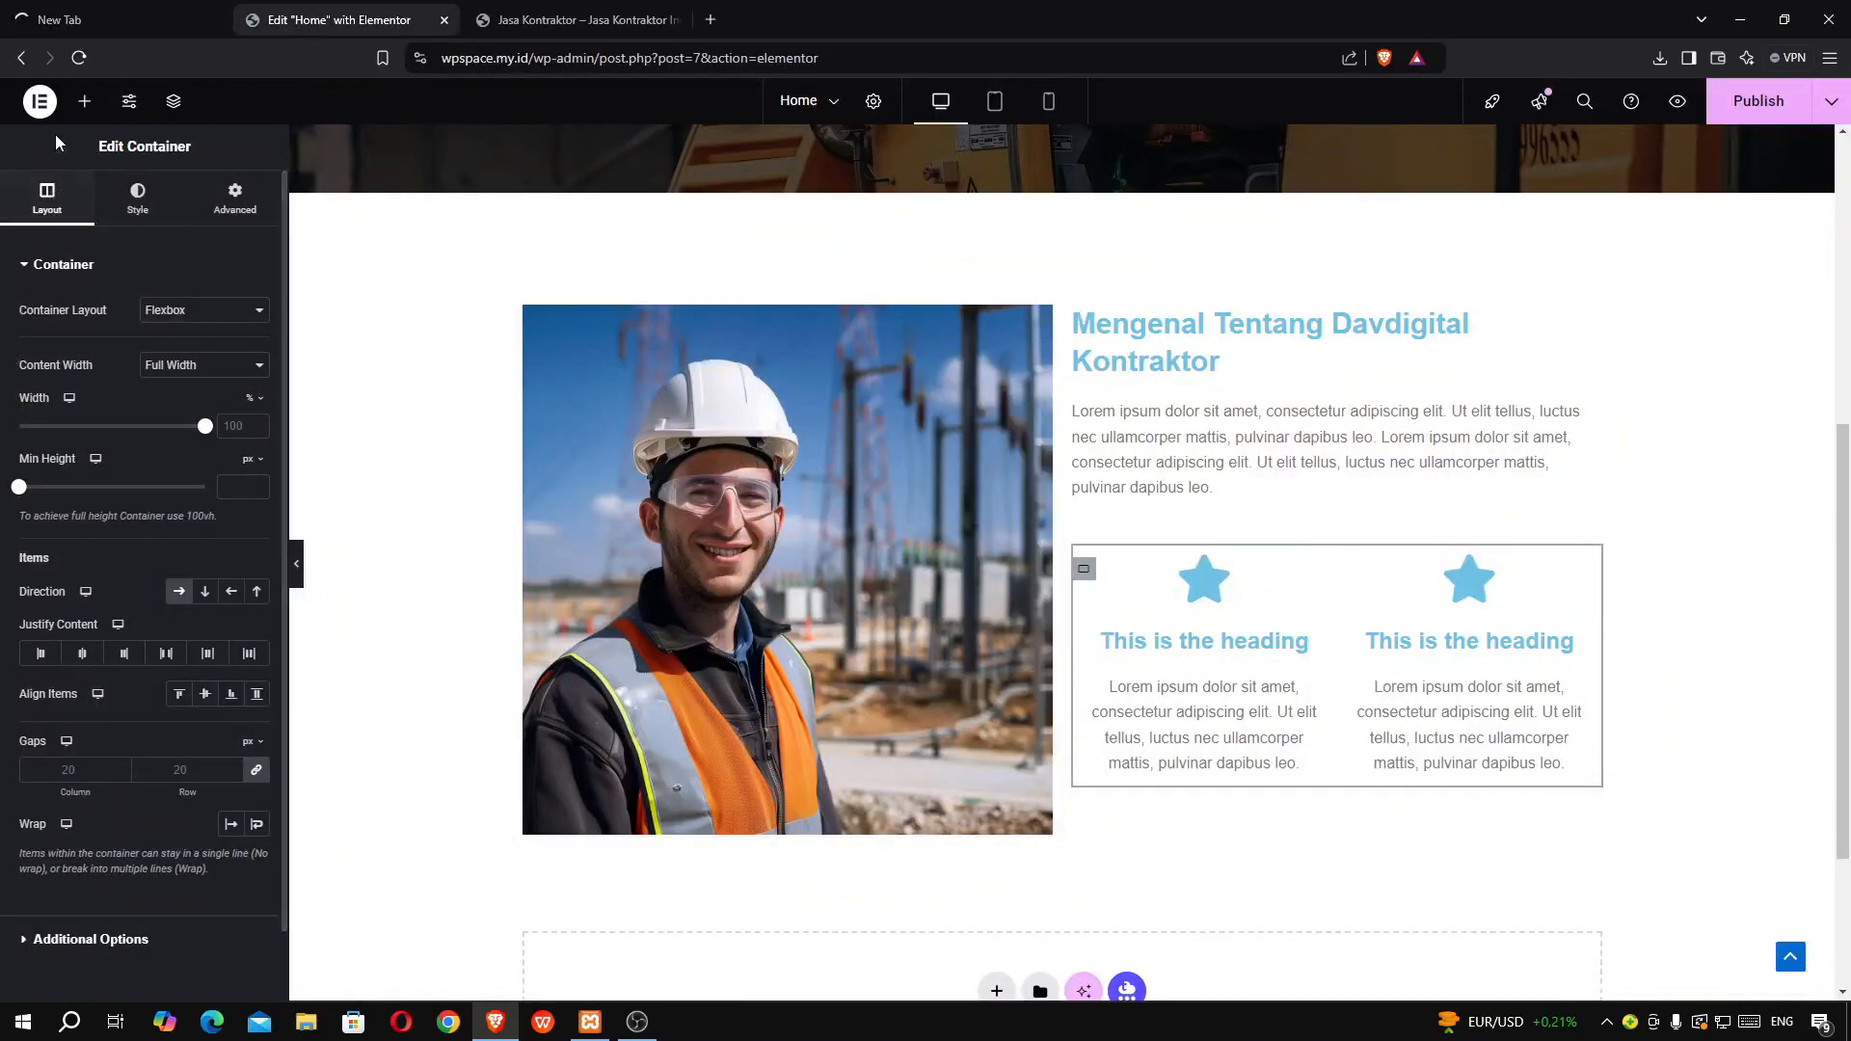
- Add a Button widget below the two icon boxes and publish the page
left_click(85, 108)
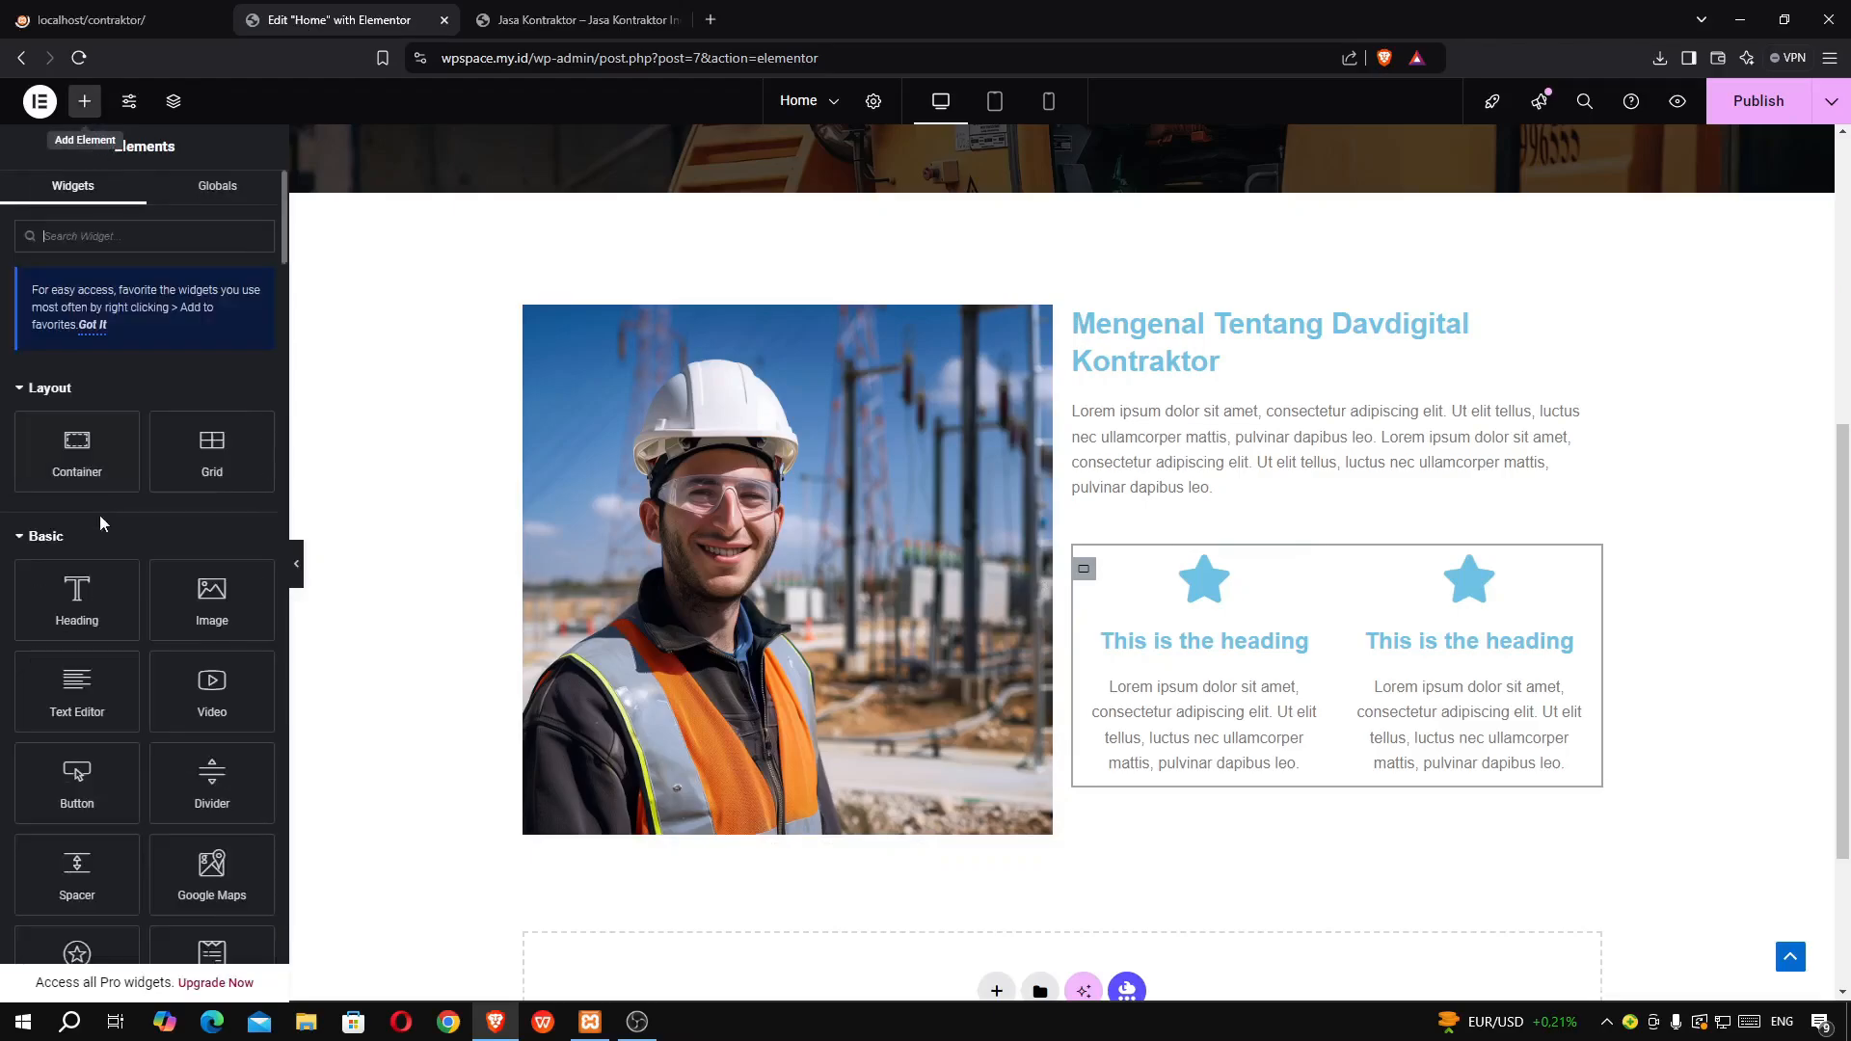
left_click_drag(77, 776, 1243, 773)
left_click_drag(1255, 822, 1241, 781)
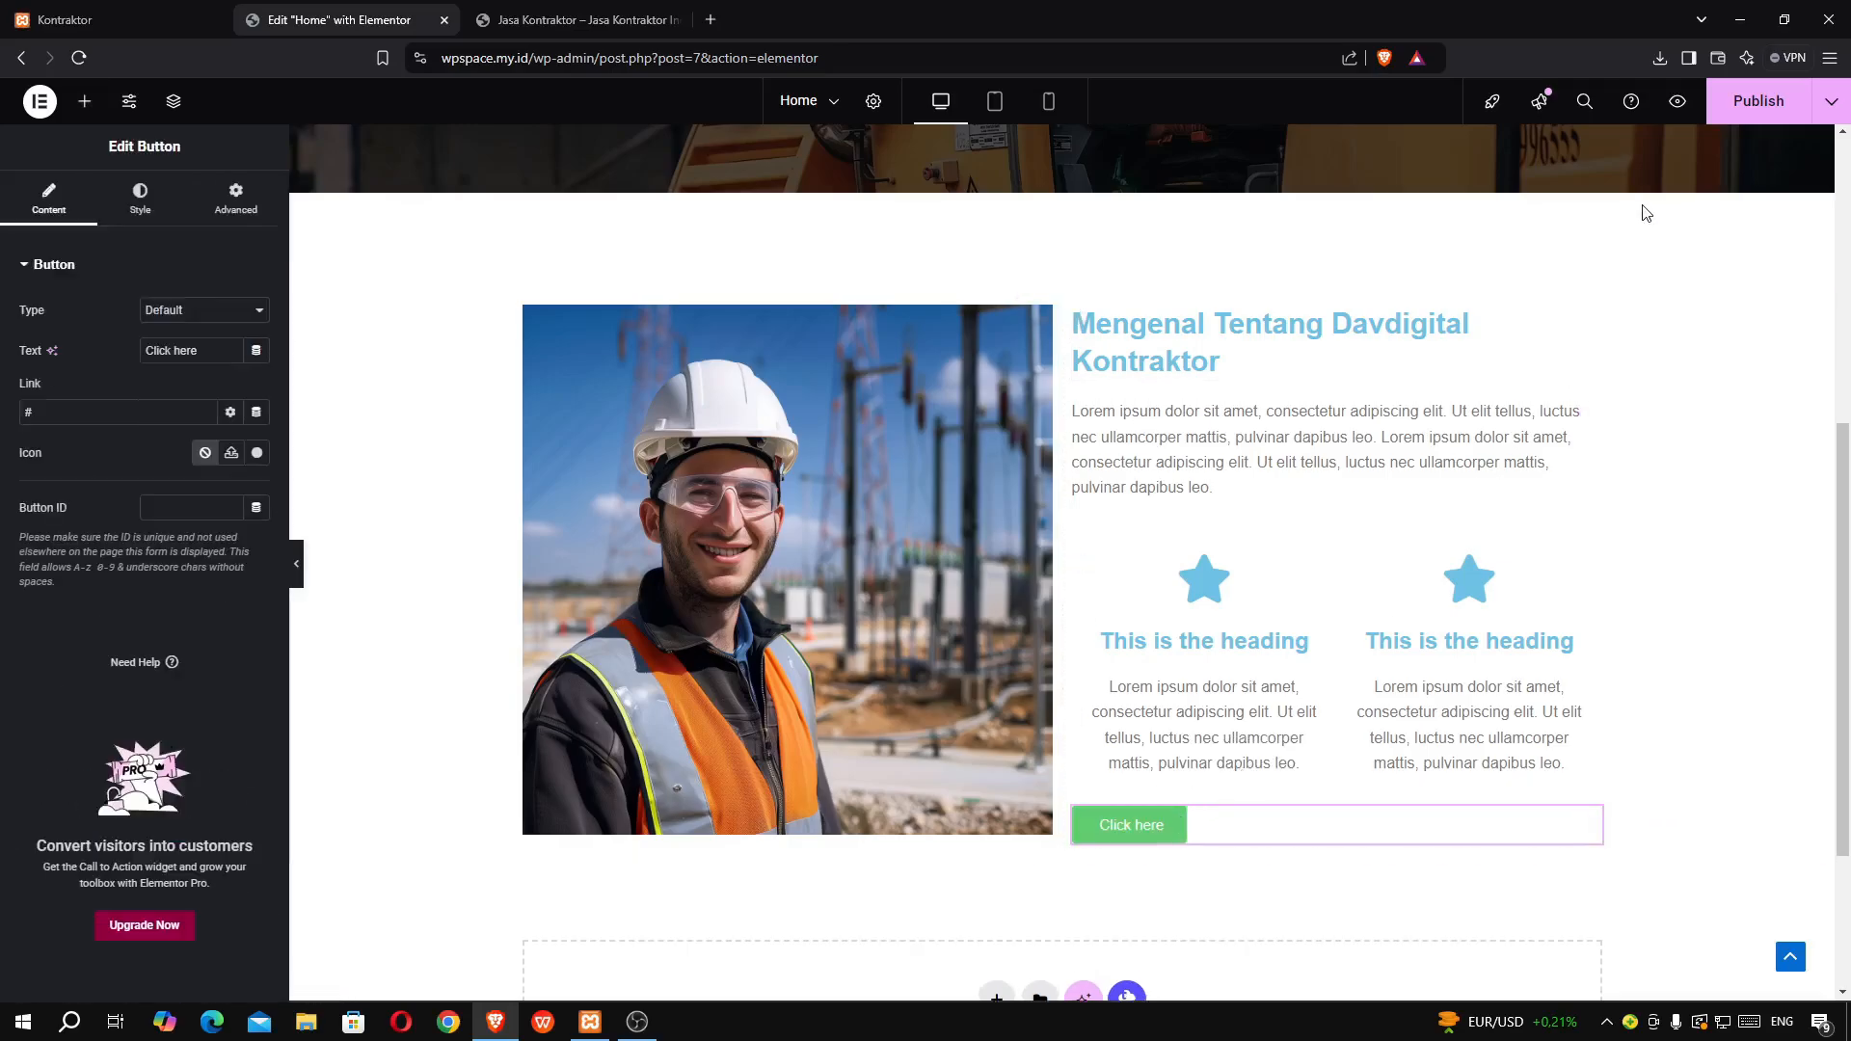
left_click(1756, 104)
left_click(638, 1022)
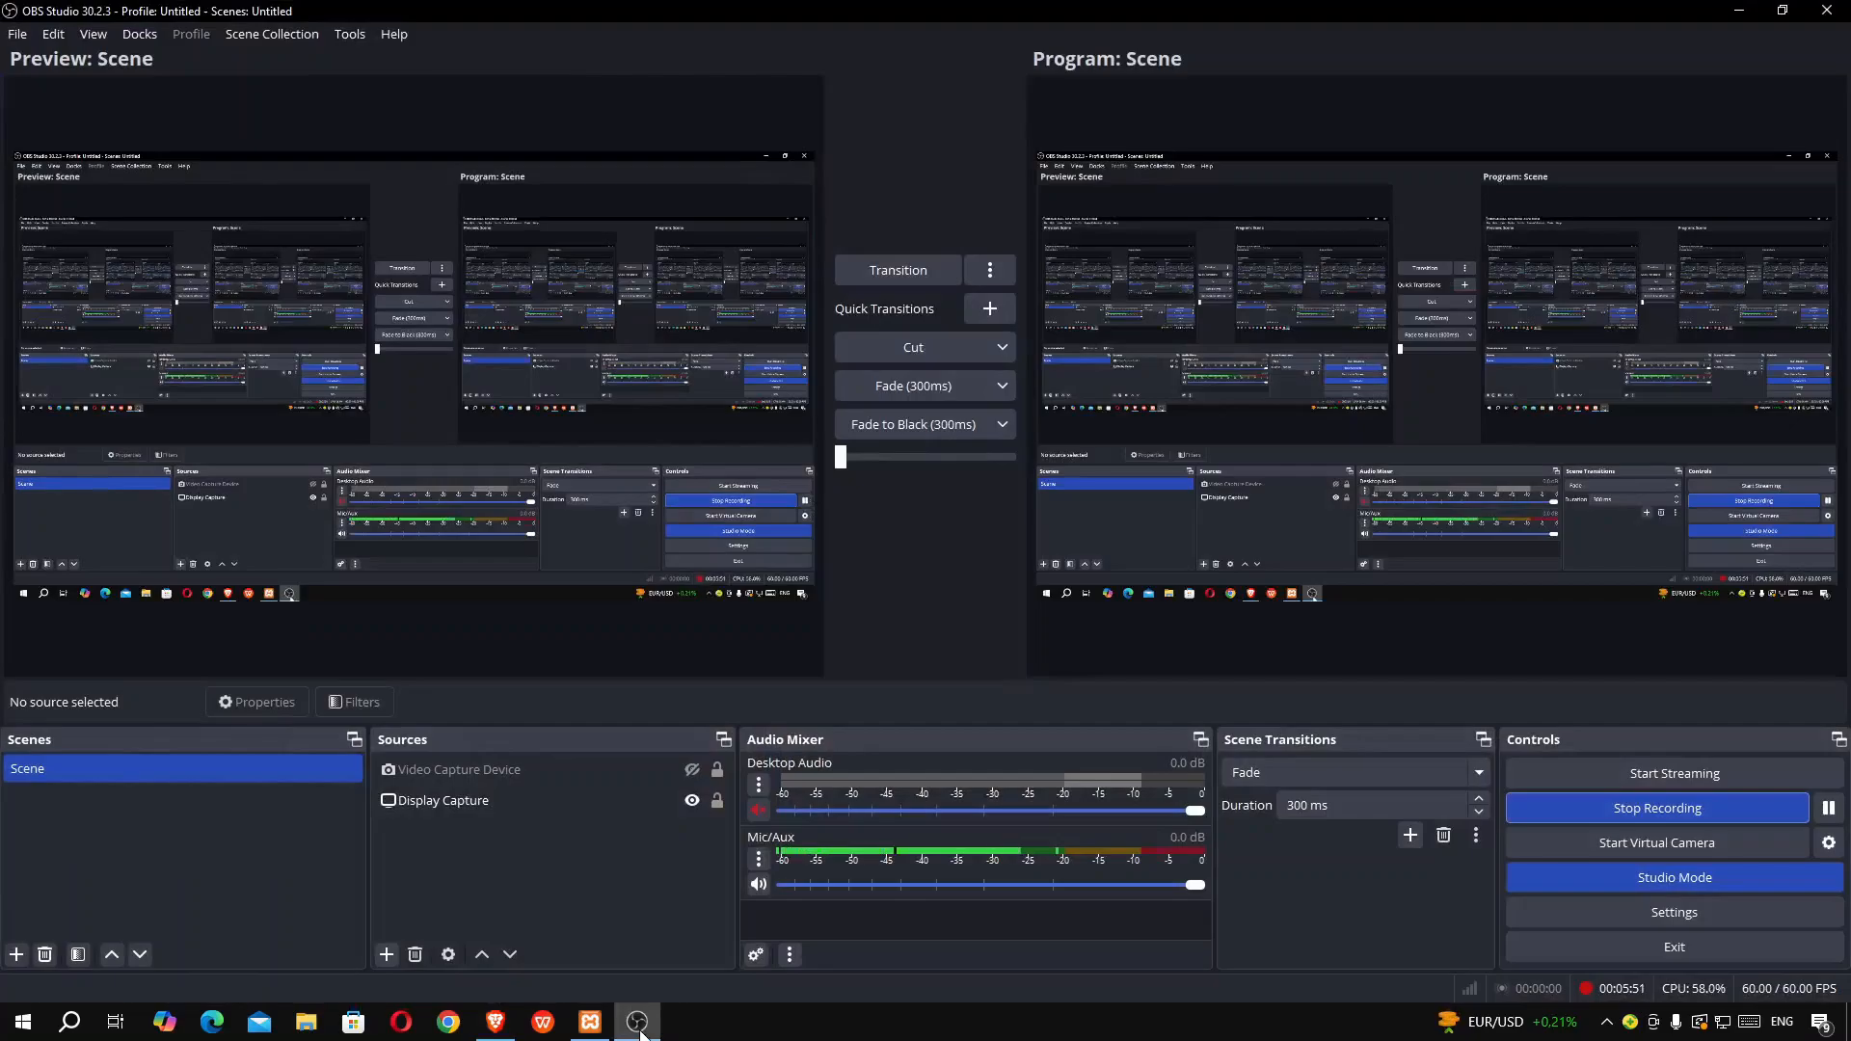
left_click(639, 1022)
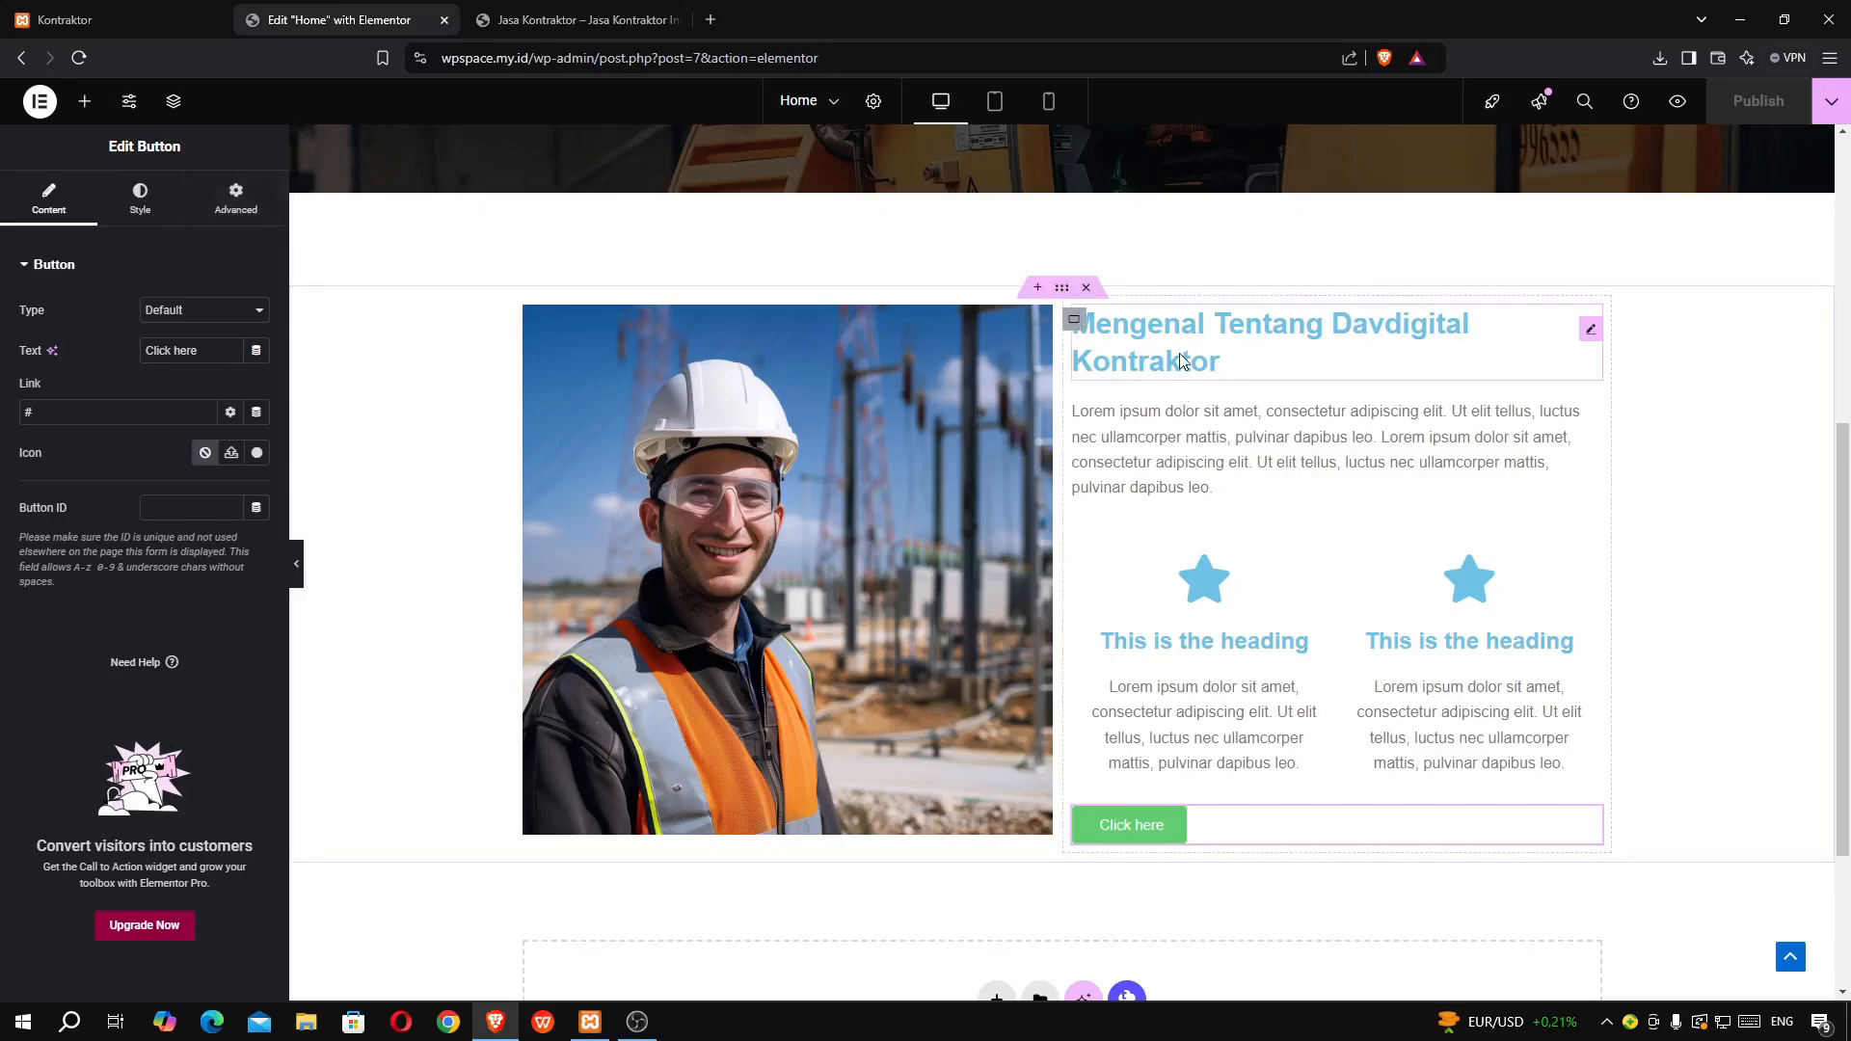
- Set the about heading's text color to black (#000000) and open its typography settings
left_click(1085, 332)
left_click(151, 214)
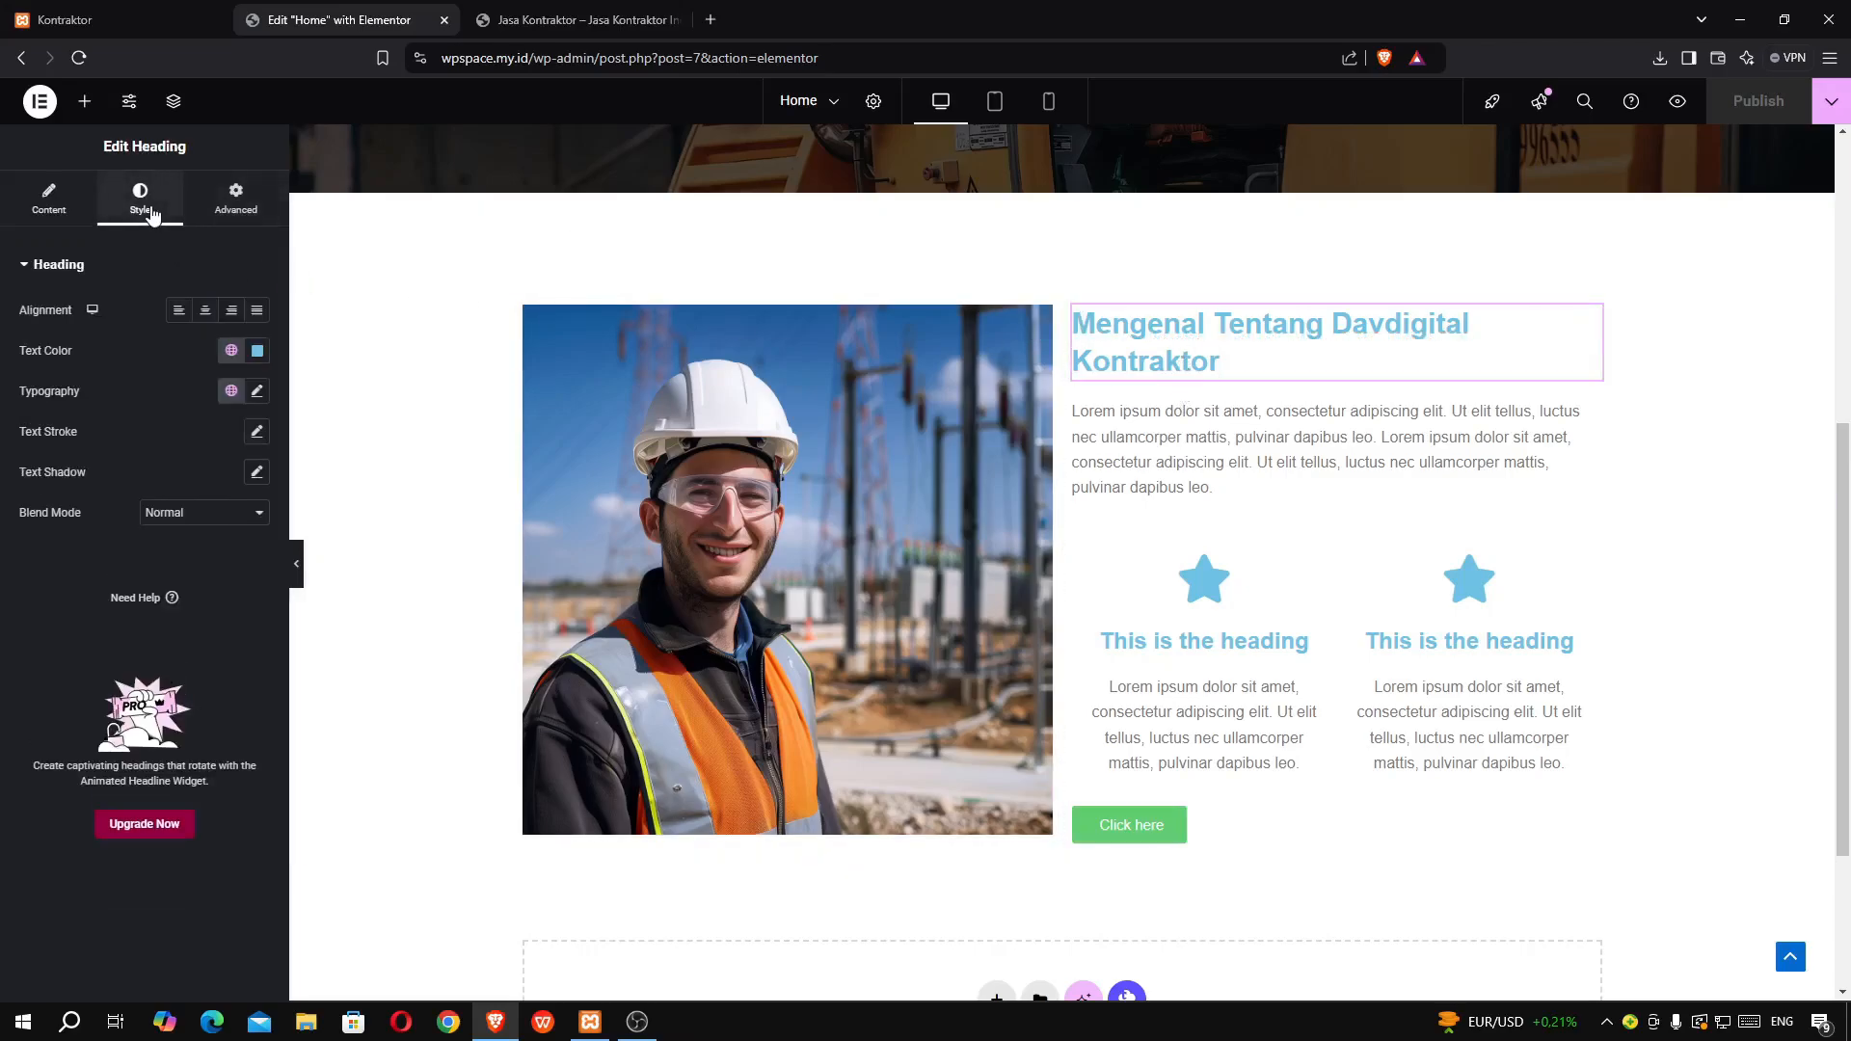
left_click(256, 350)
left_click(343, 575)
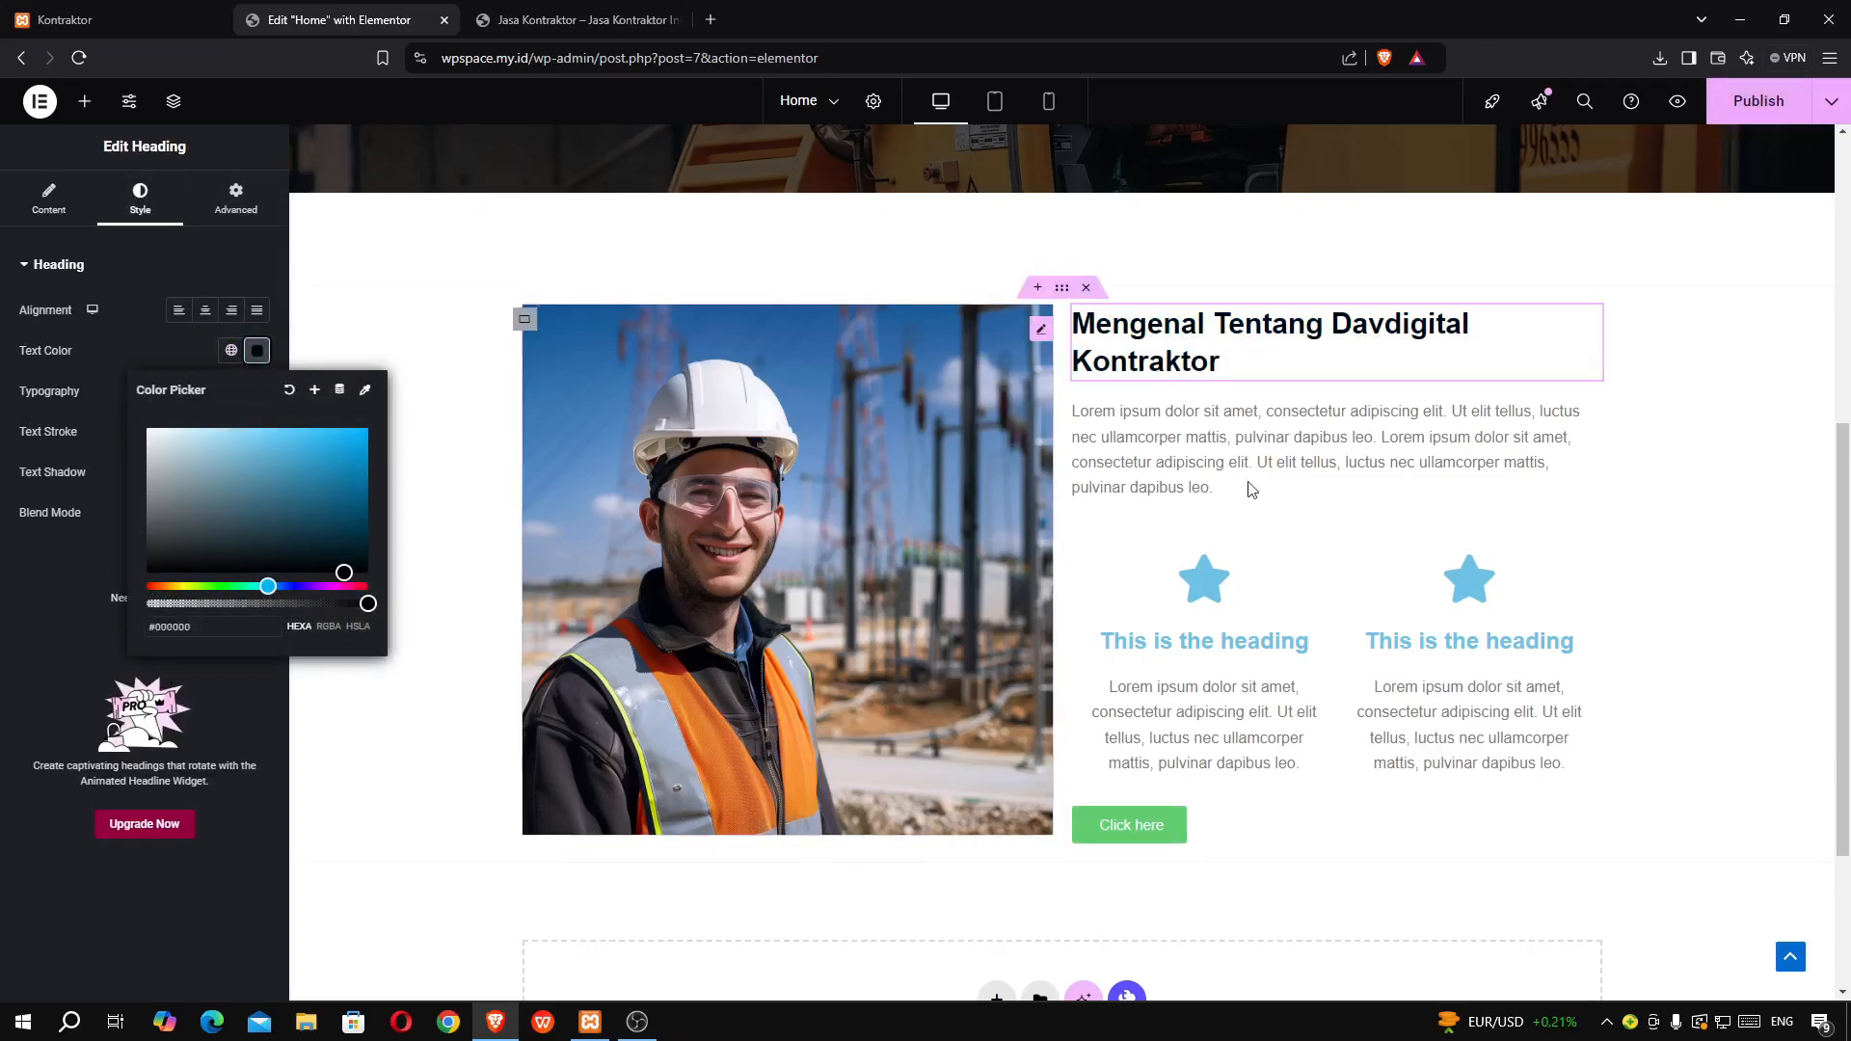
left_click(81, 360)
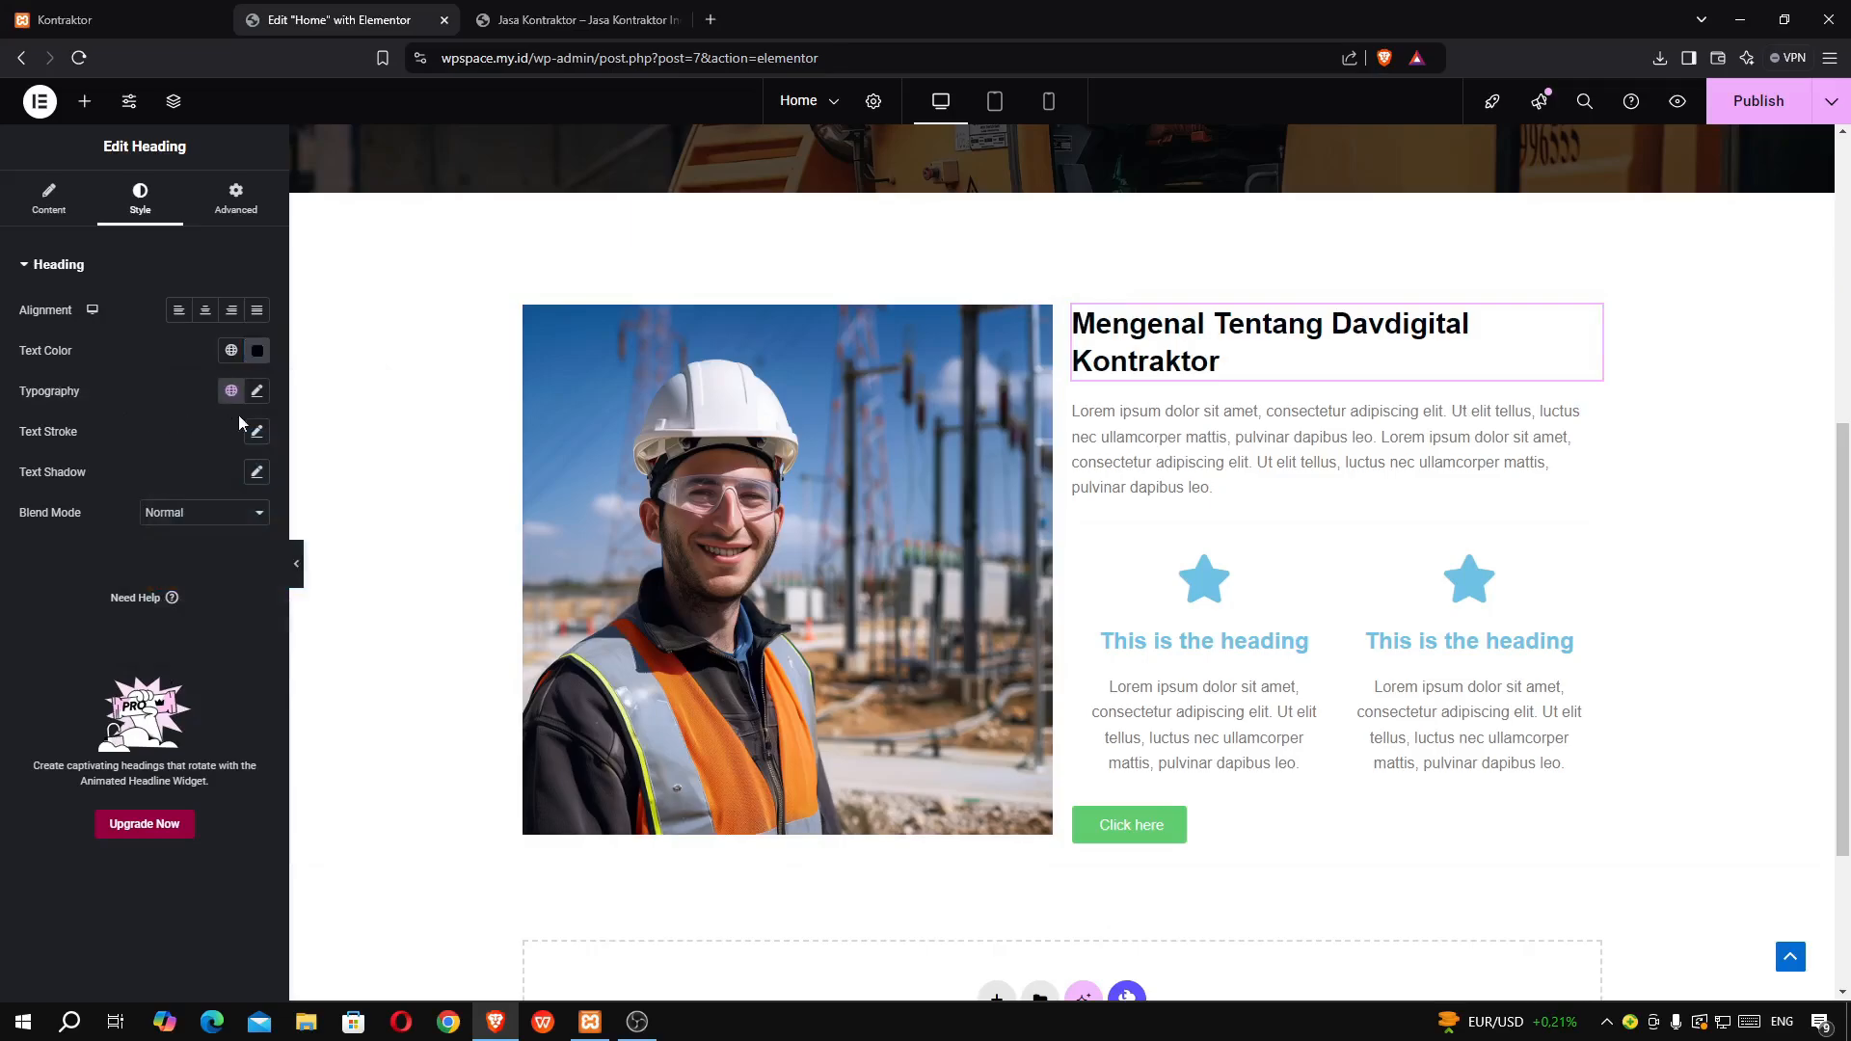
left_click(256, 392)
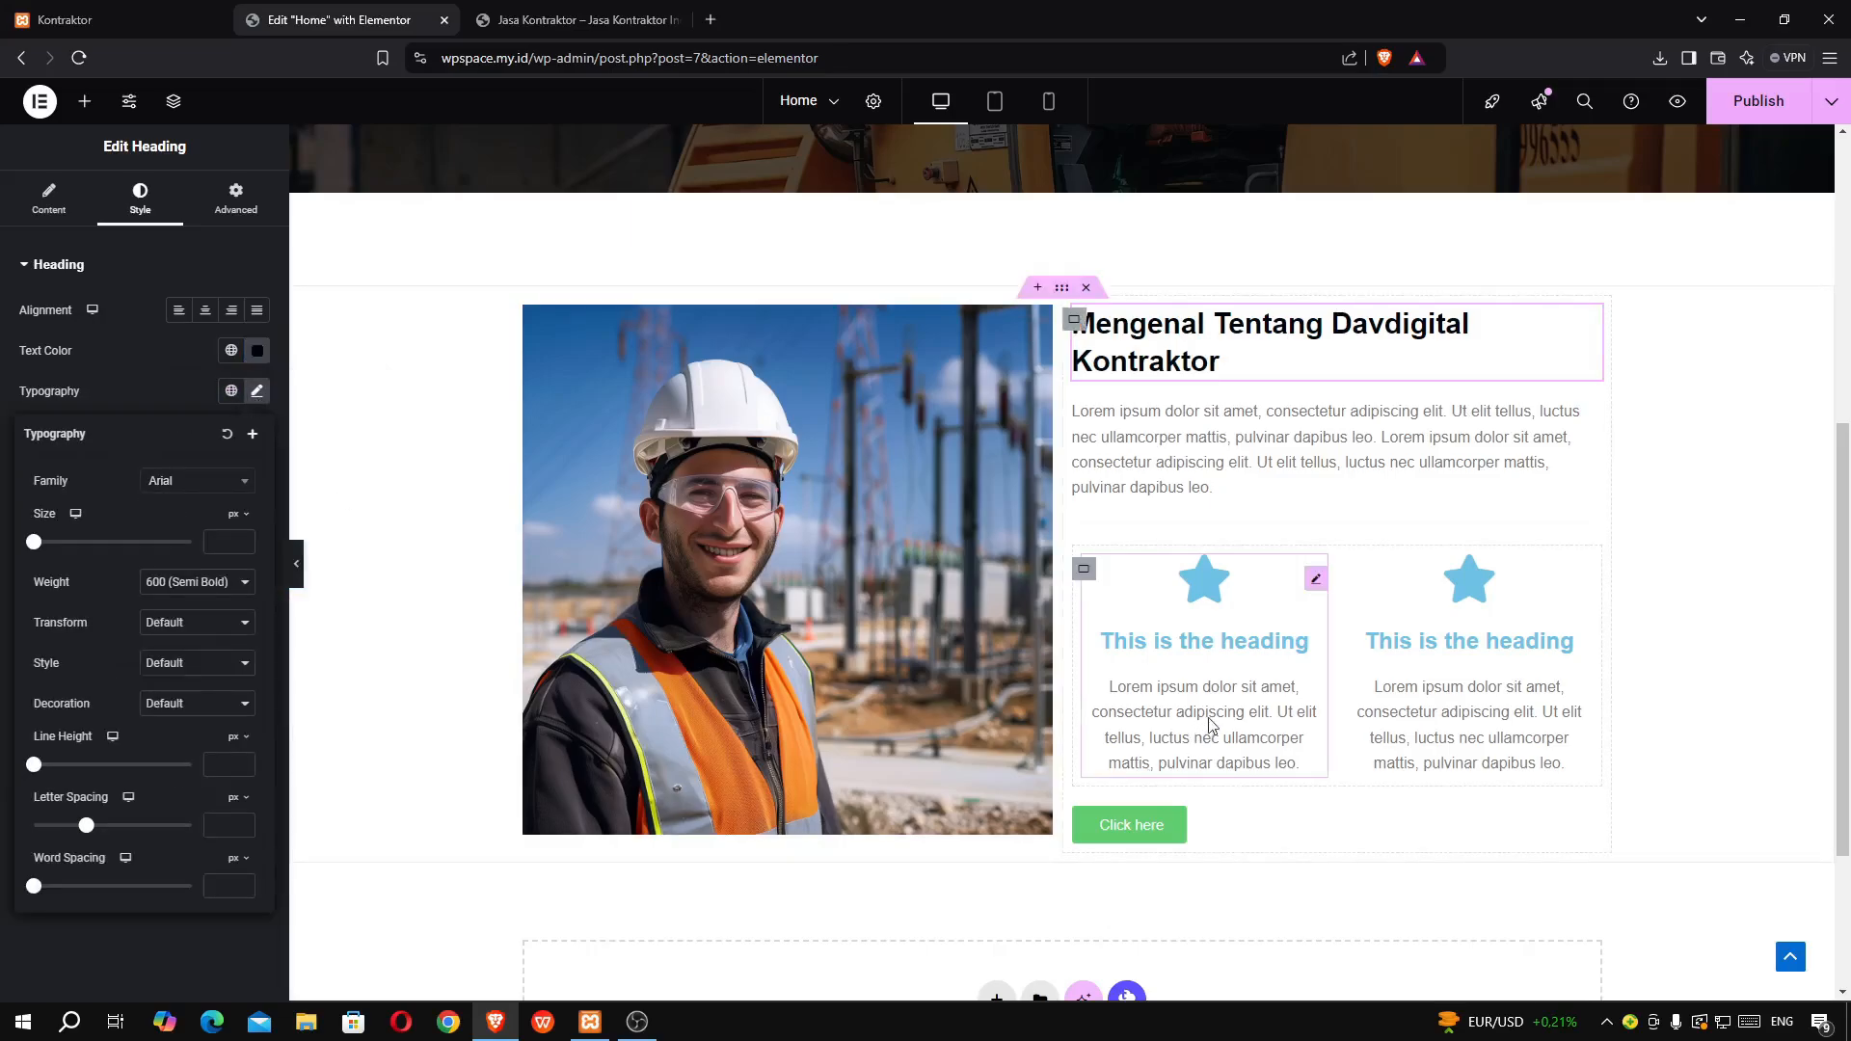
- Copy the first Visi box's description text from the about section of the reference page
left_click(1113, 443)
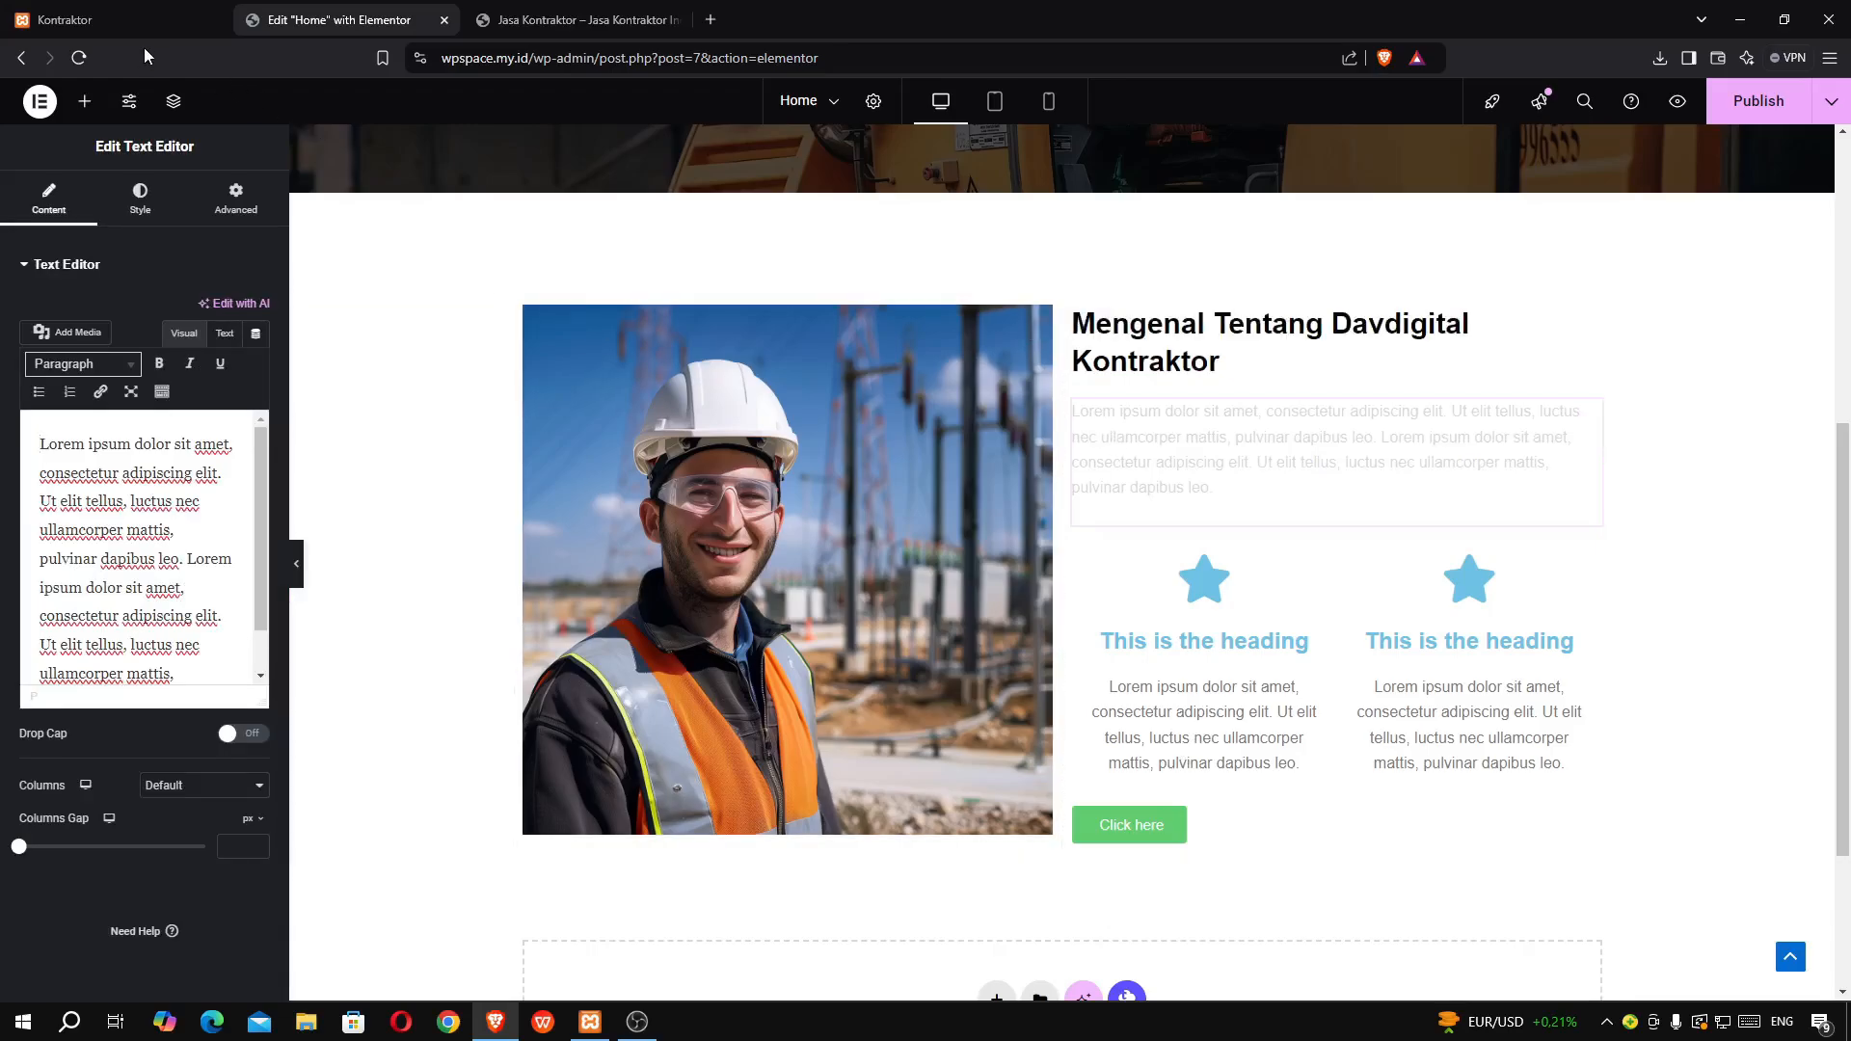
left_click(129, 25)
scroll(865, 559, "down", 5)
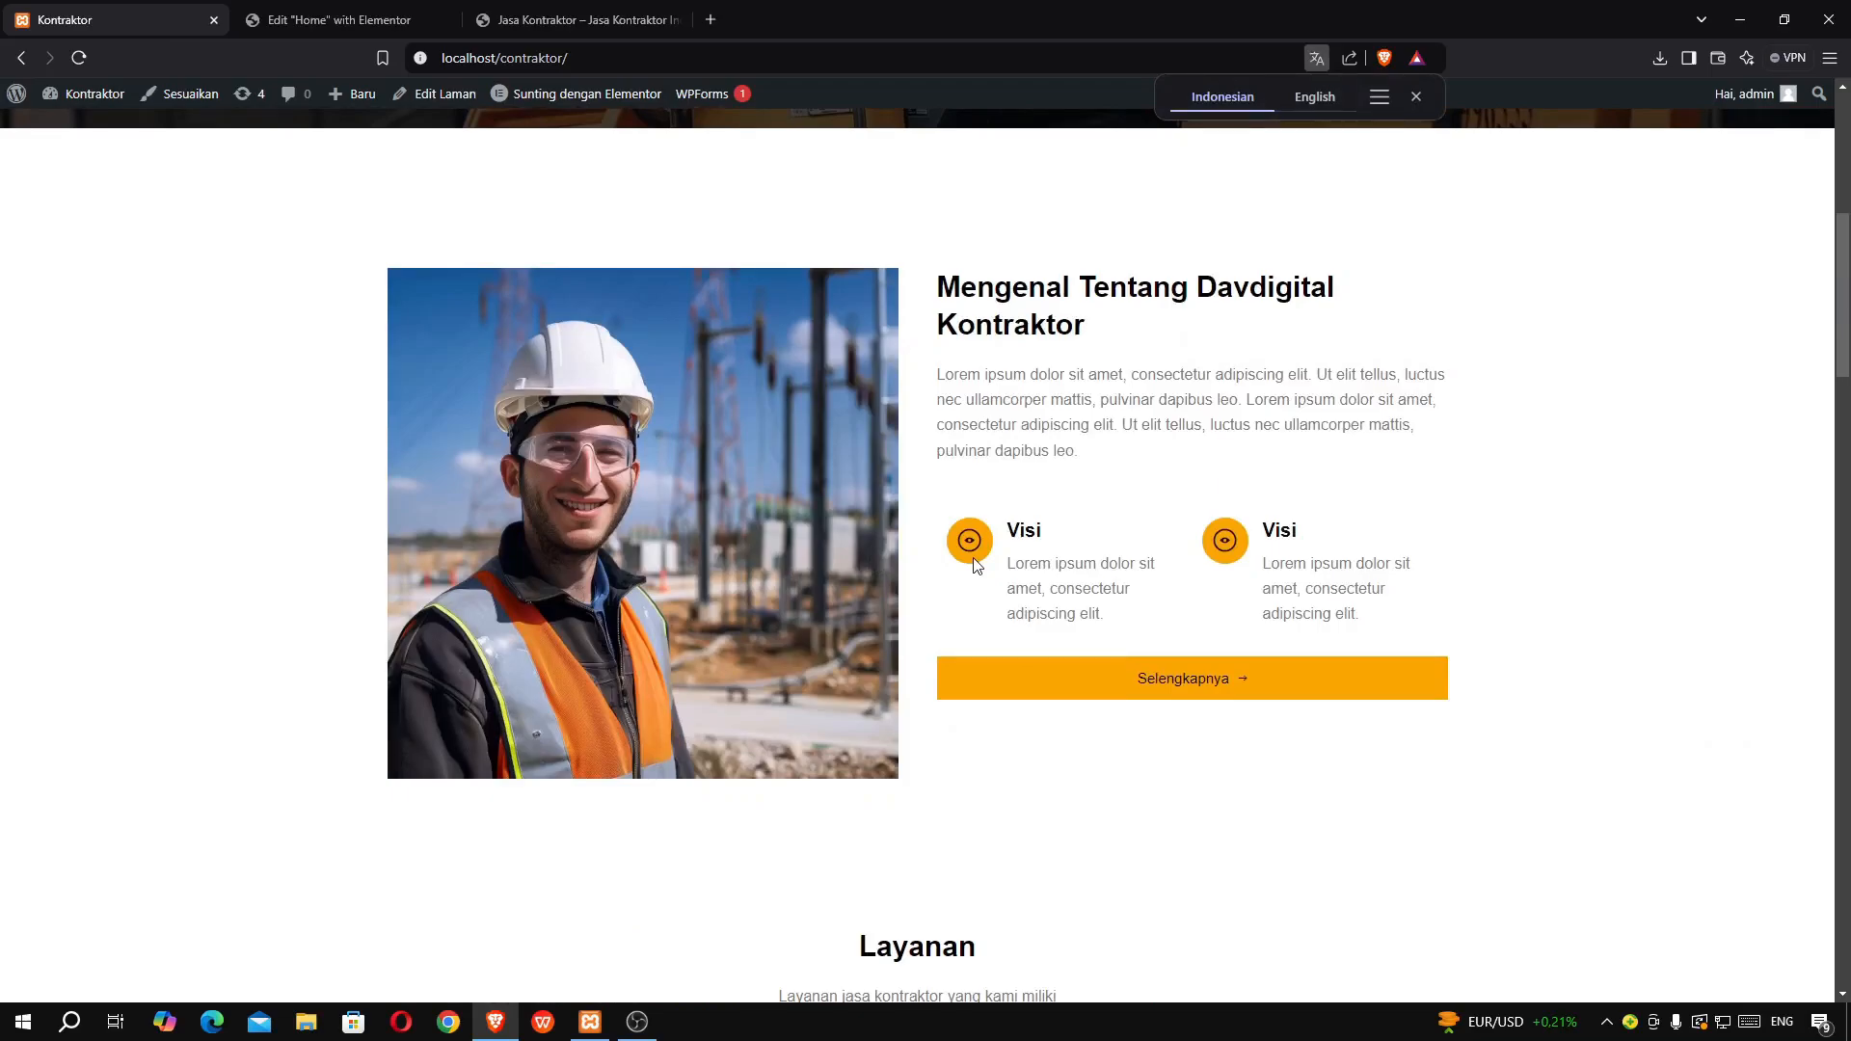
left_click_drag(995, 544, 1049, 549)
left_click(1051, 555)
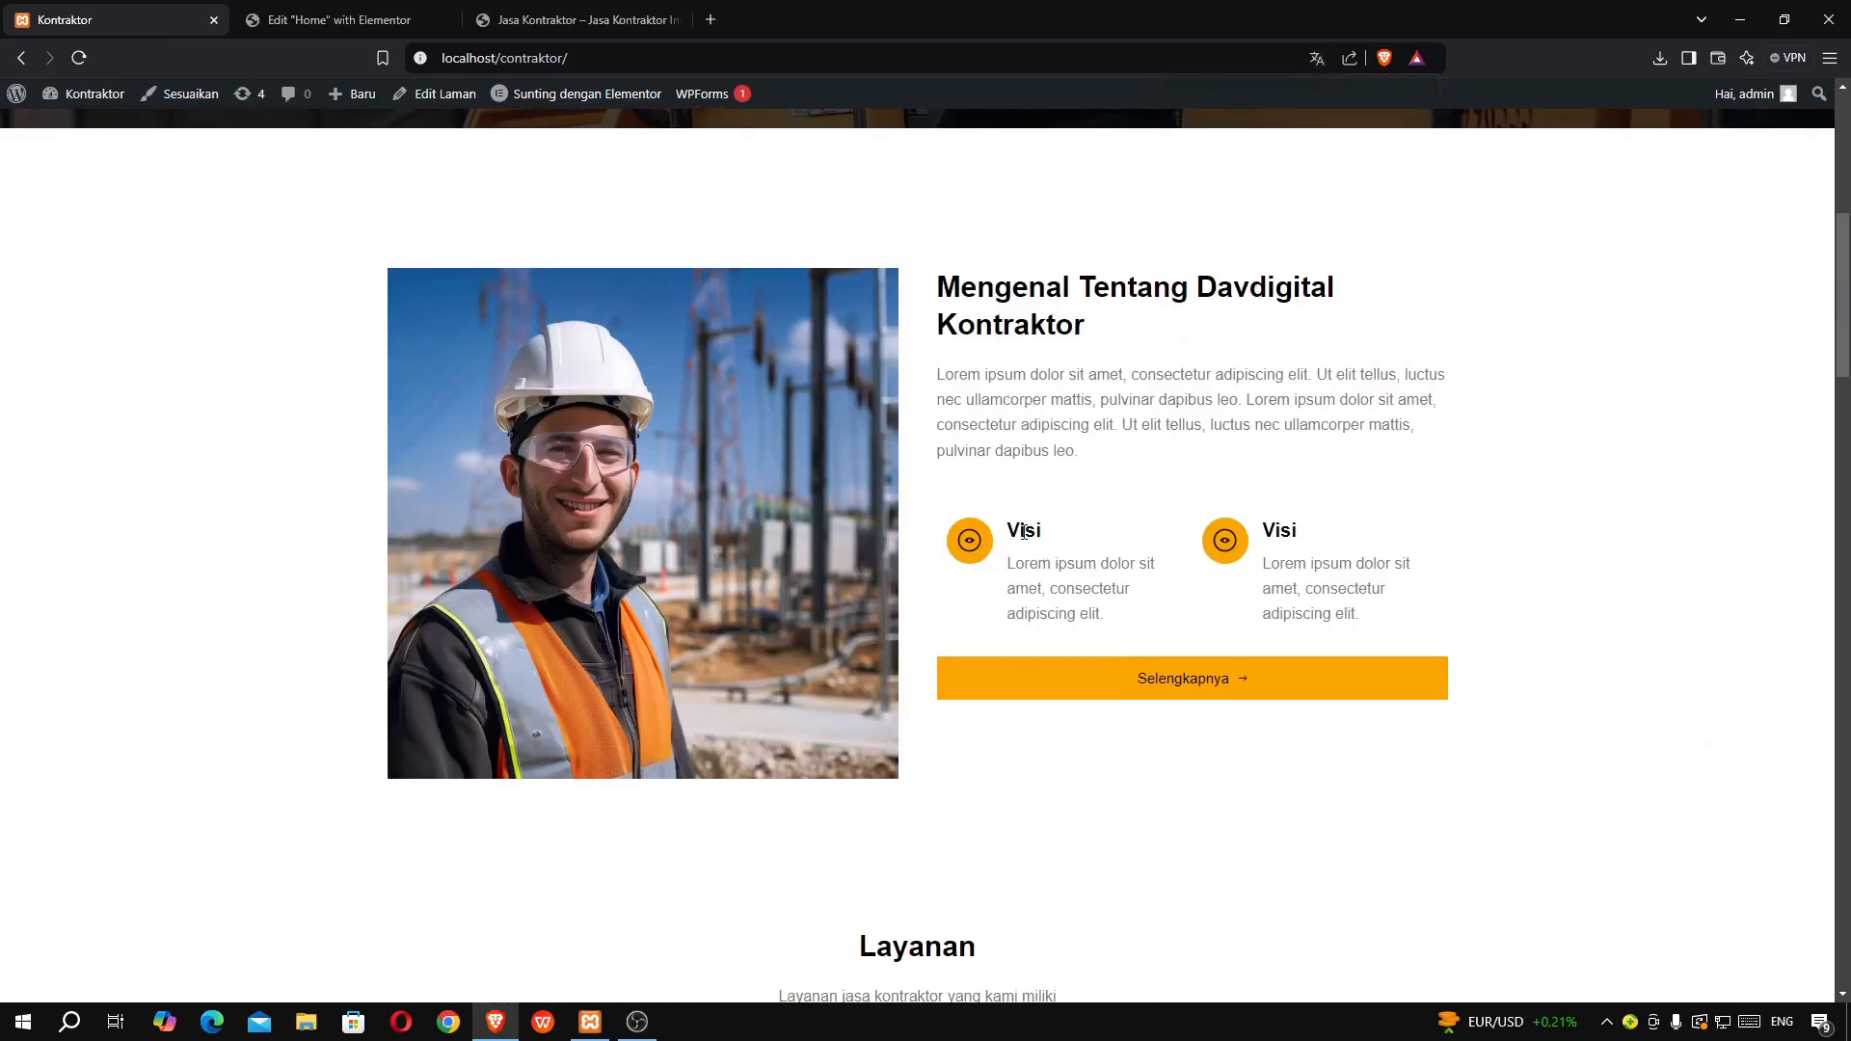
left_click_drag(1002, 566, 1114, 641)
key("ctrl+c")
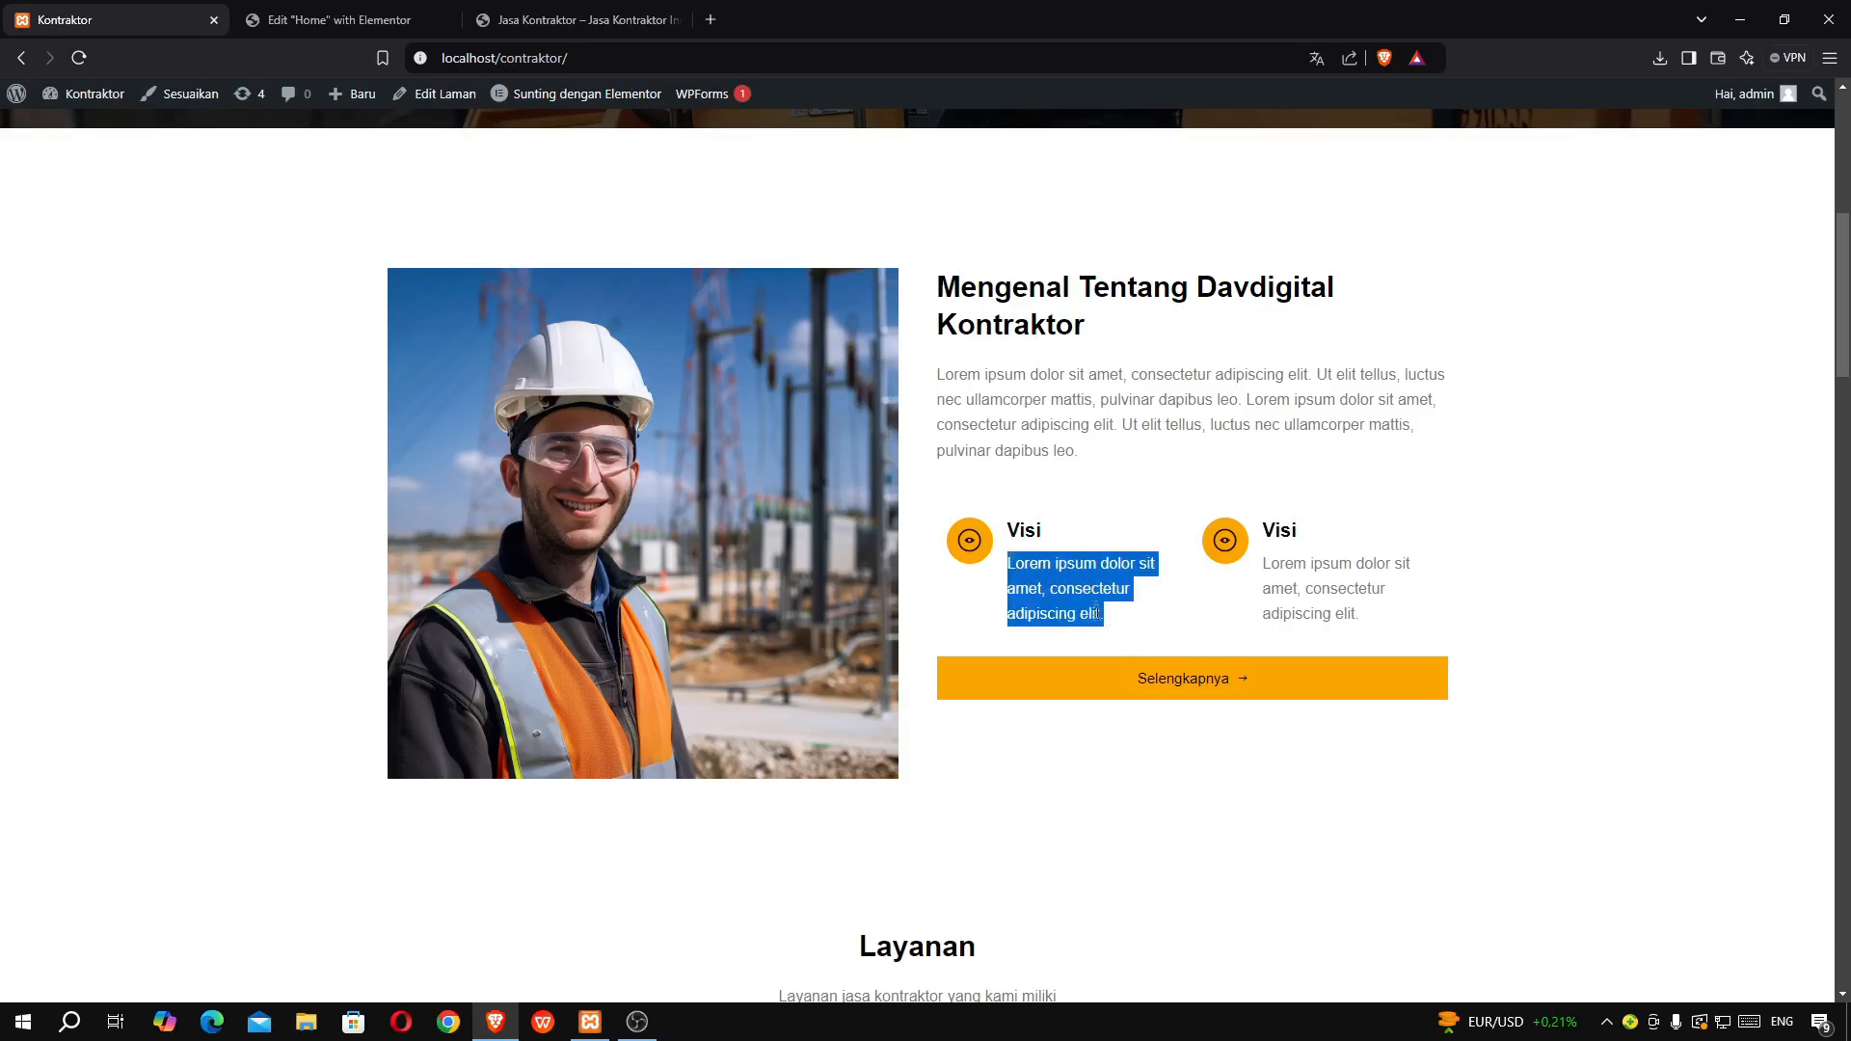
- Replace the first icon box's star with the "Eye on" icon from the icon library, filtering for "eye"
left_click(320, 17)
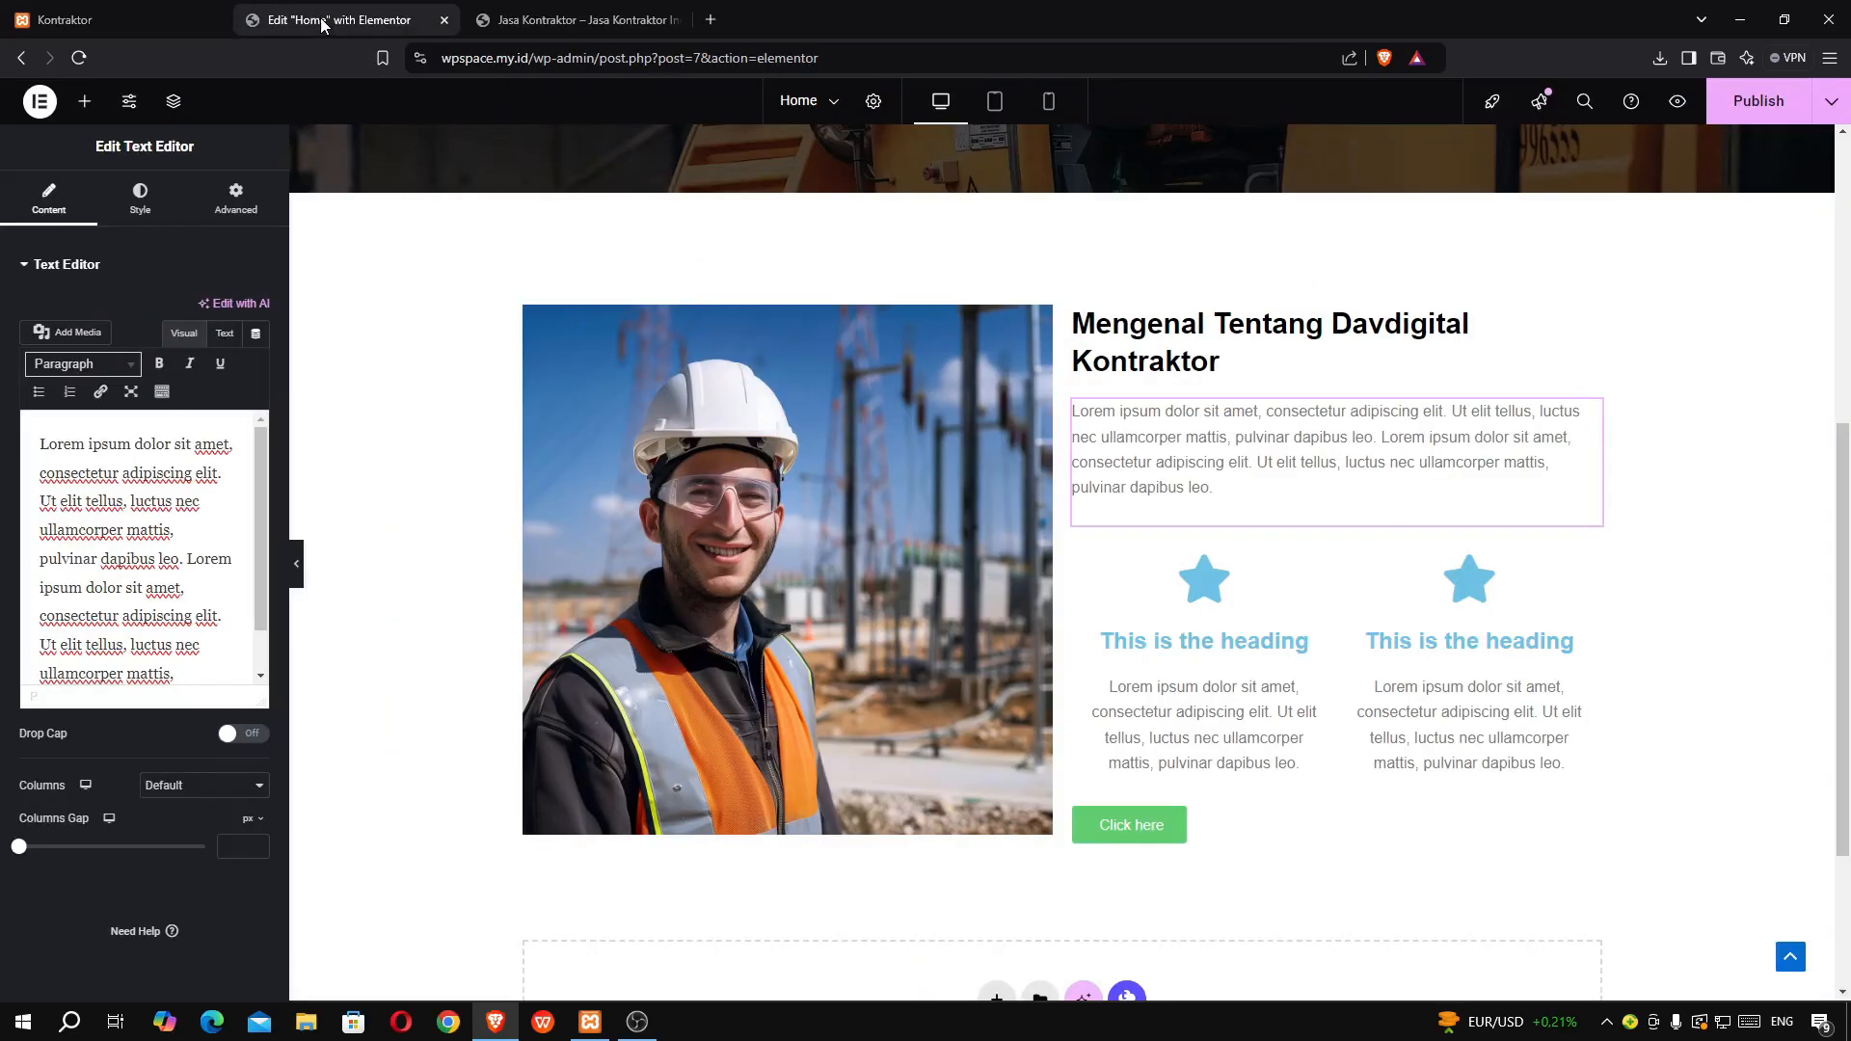
left_click(1169, 598)
left_click(93, 359)
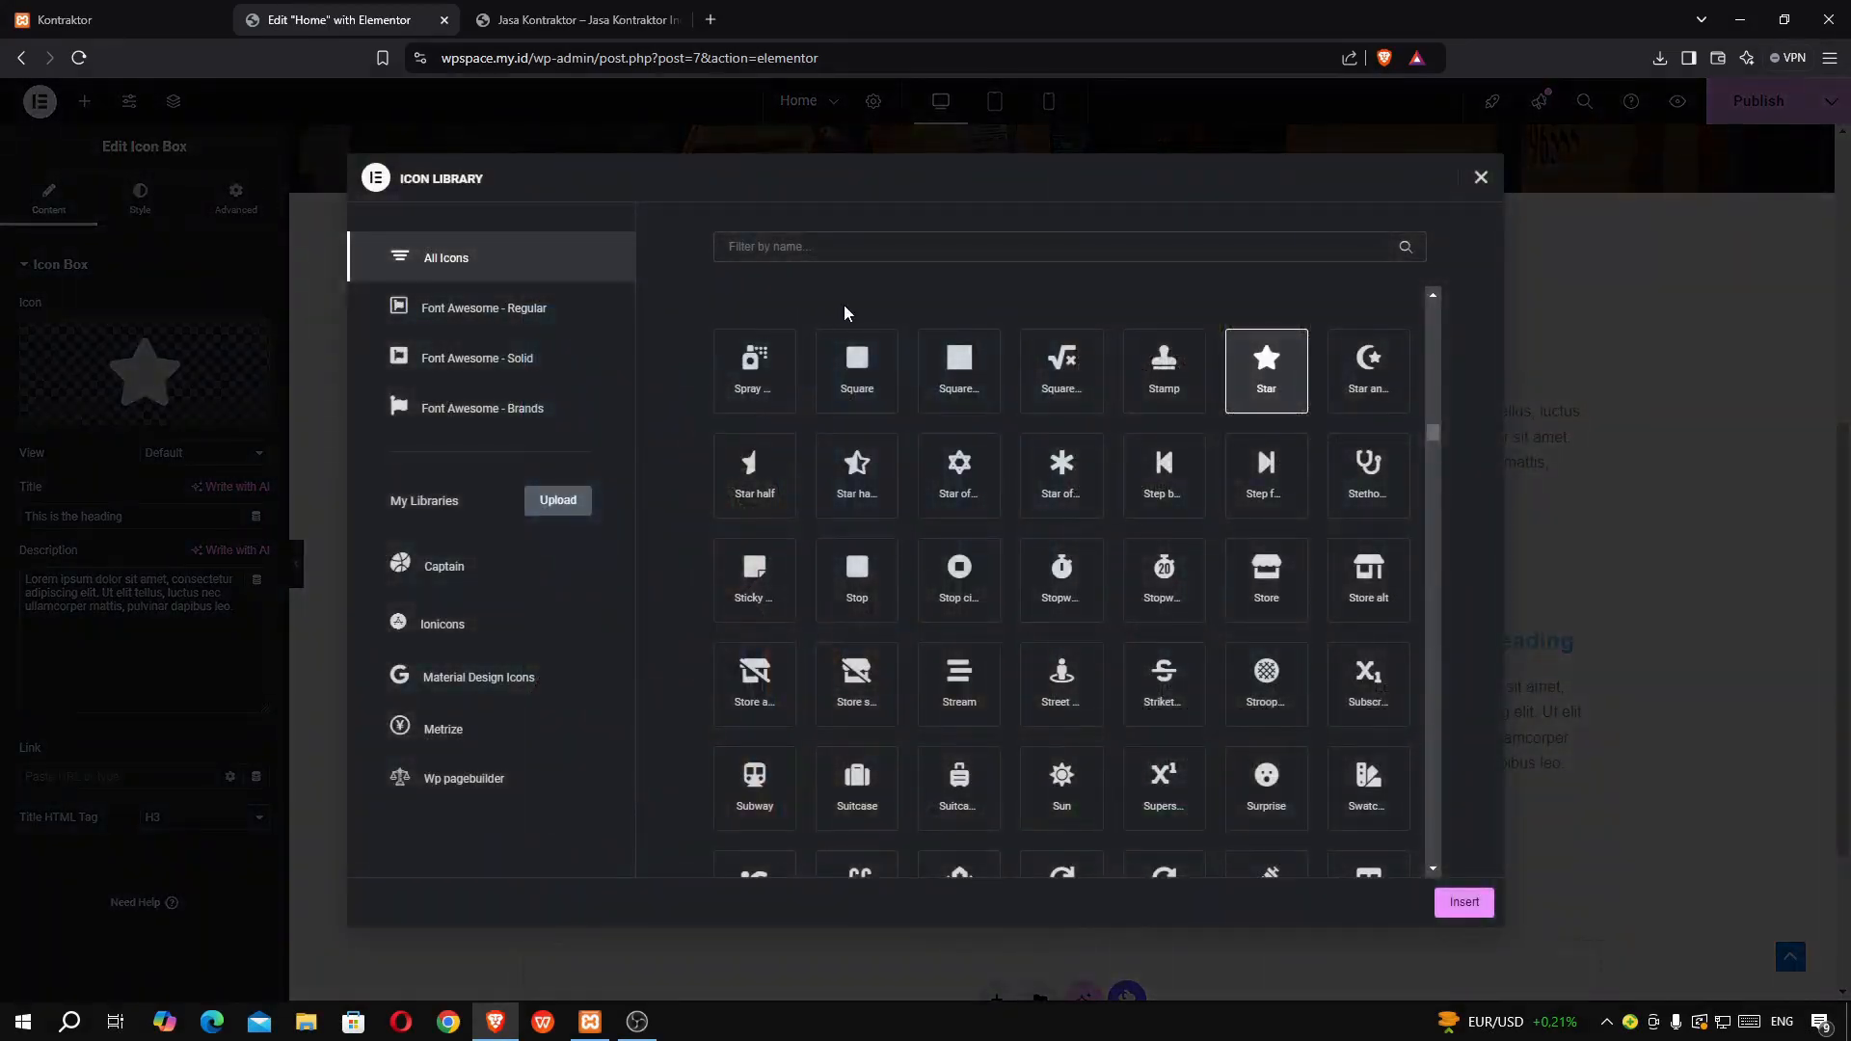
type("eye")
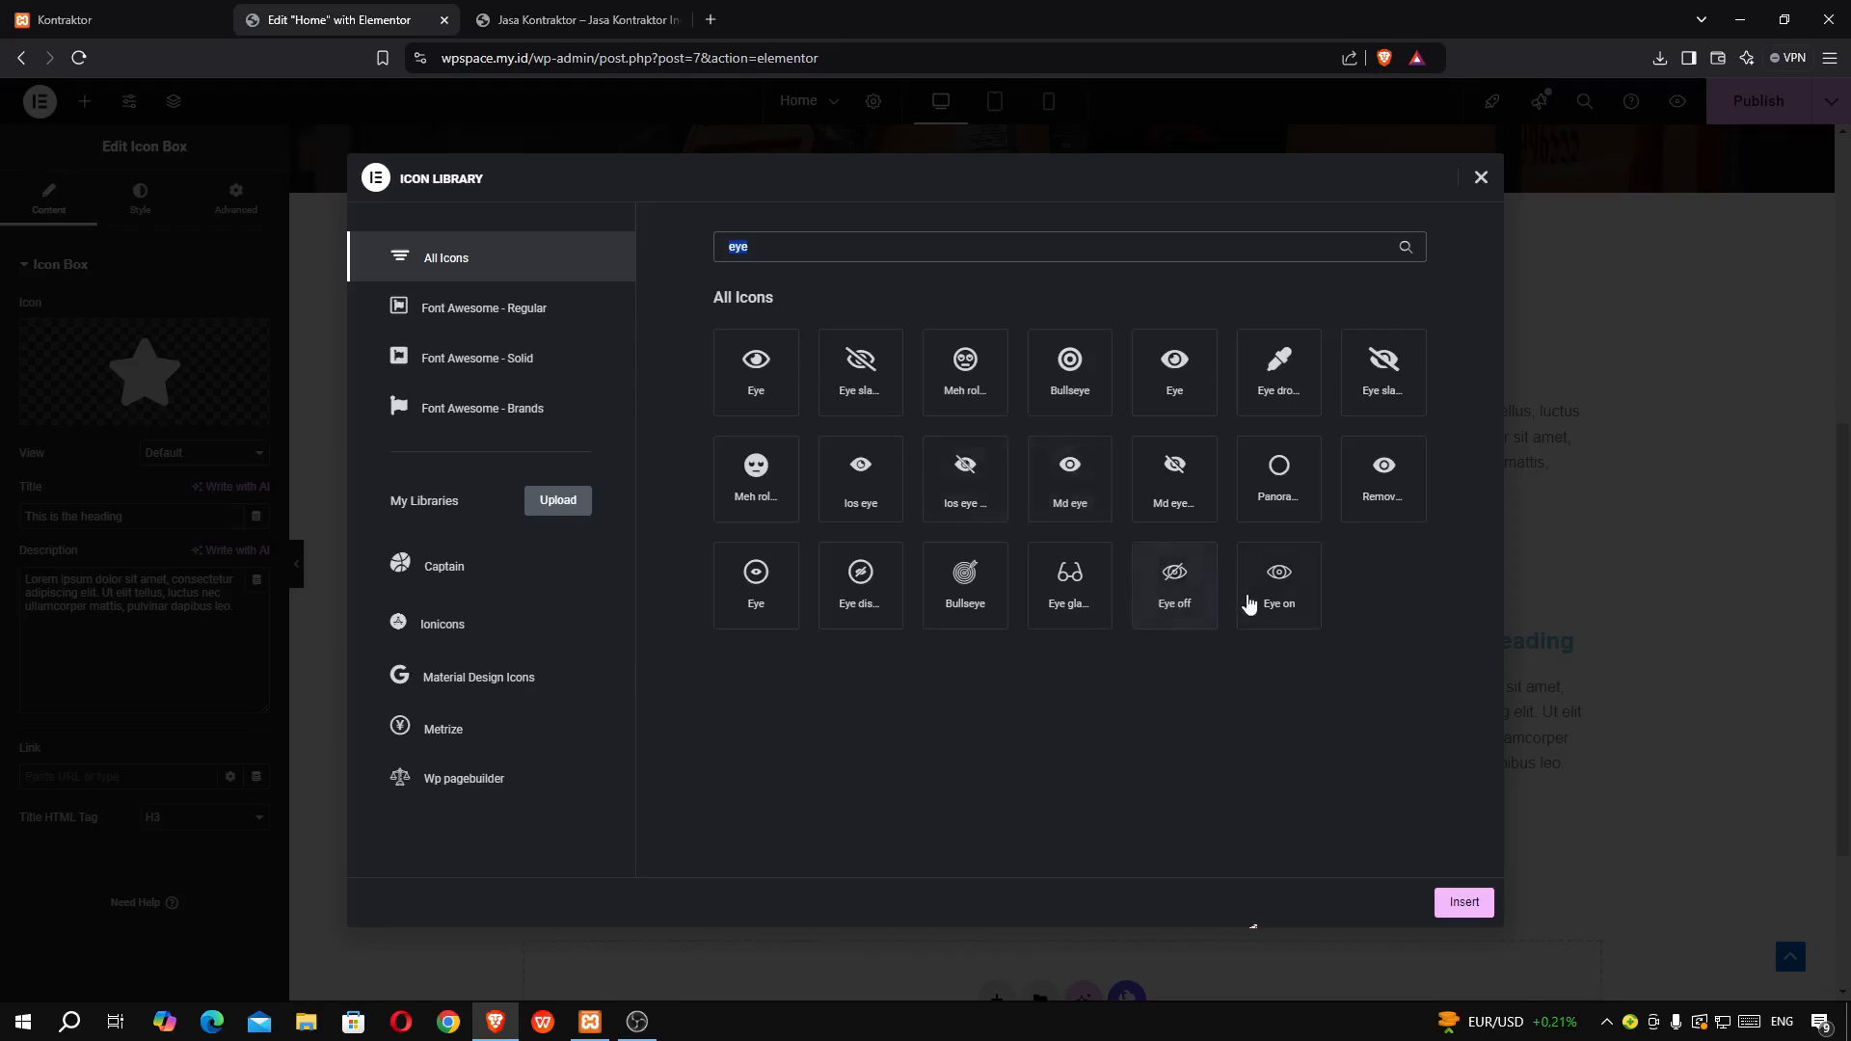
left_click(1278, 586)
left_click(1455, 906)
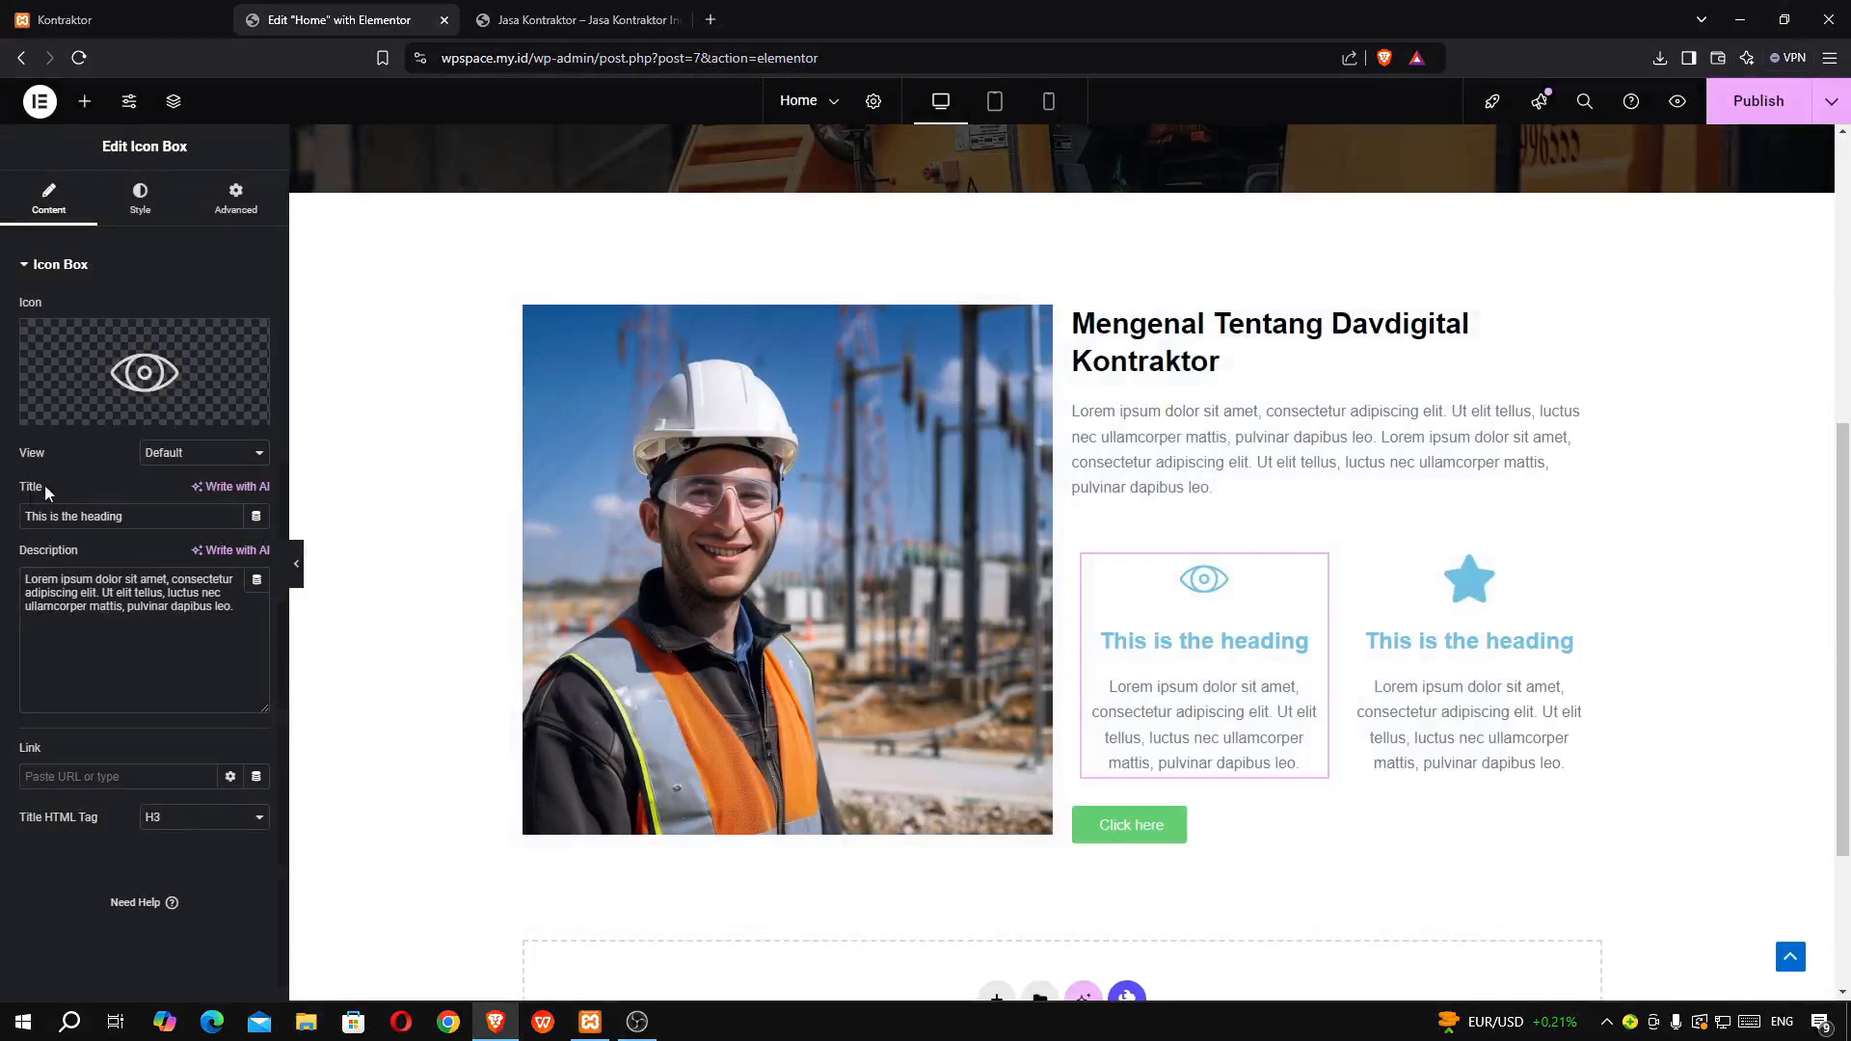
- Set the first icon box's view to Stacked and compare it with the Visi box on the reference page
left_click(183, 453)
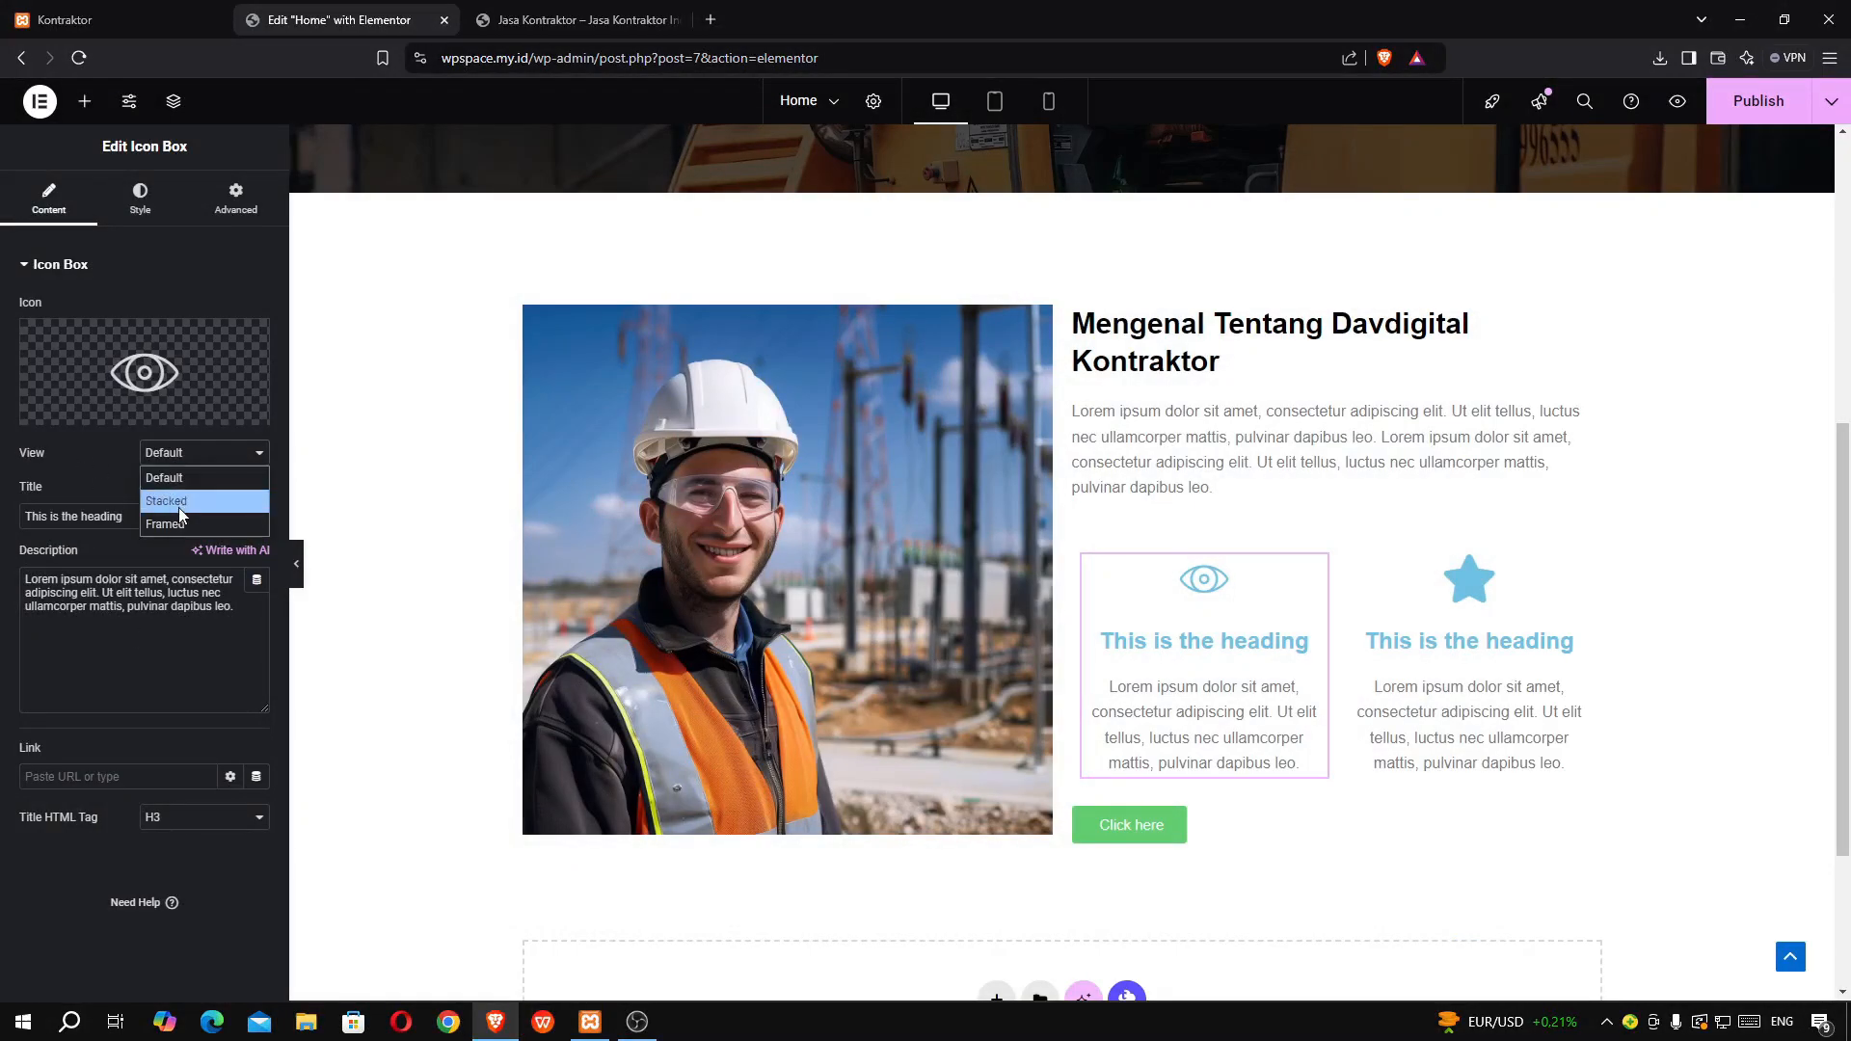
left_click(178, 507)
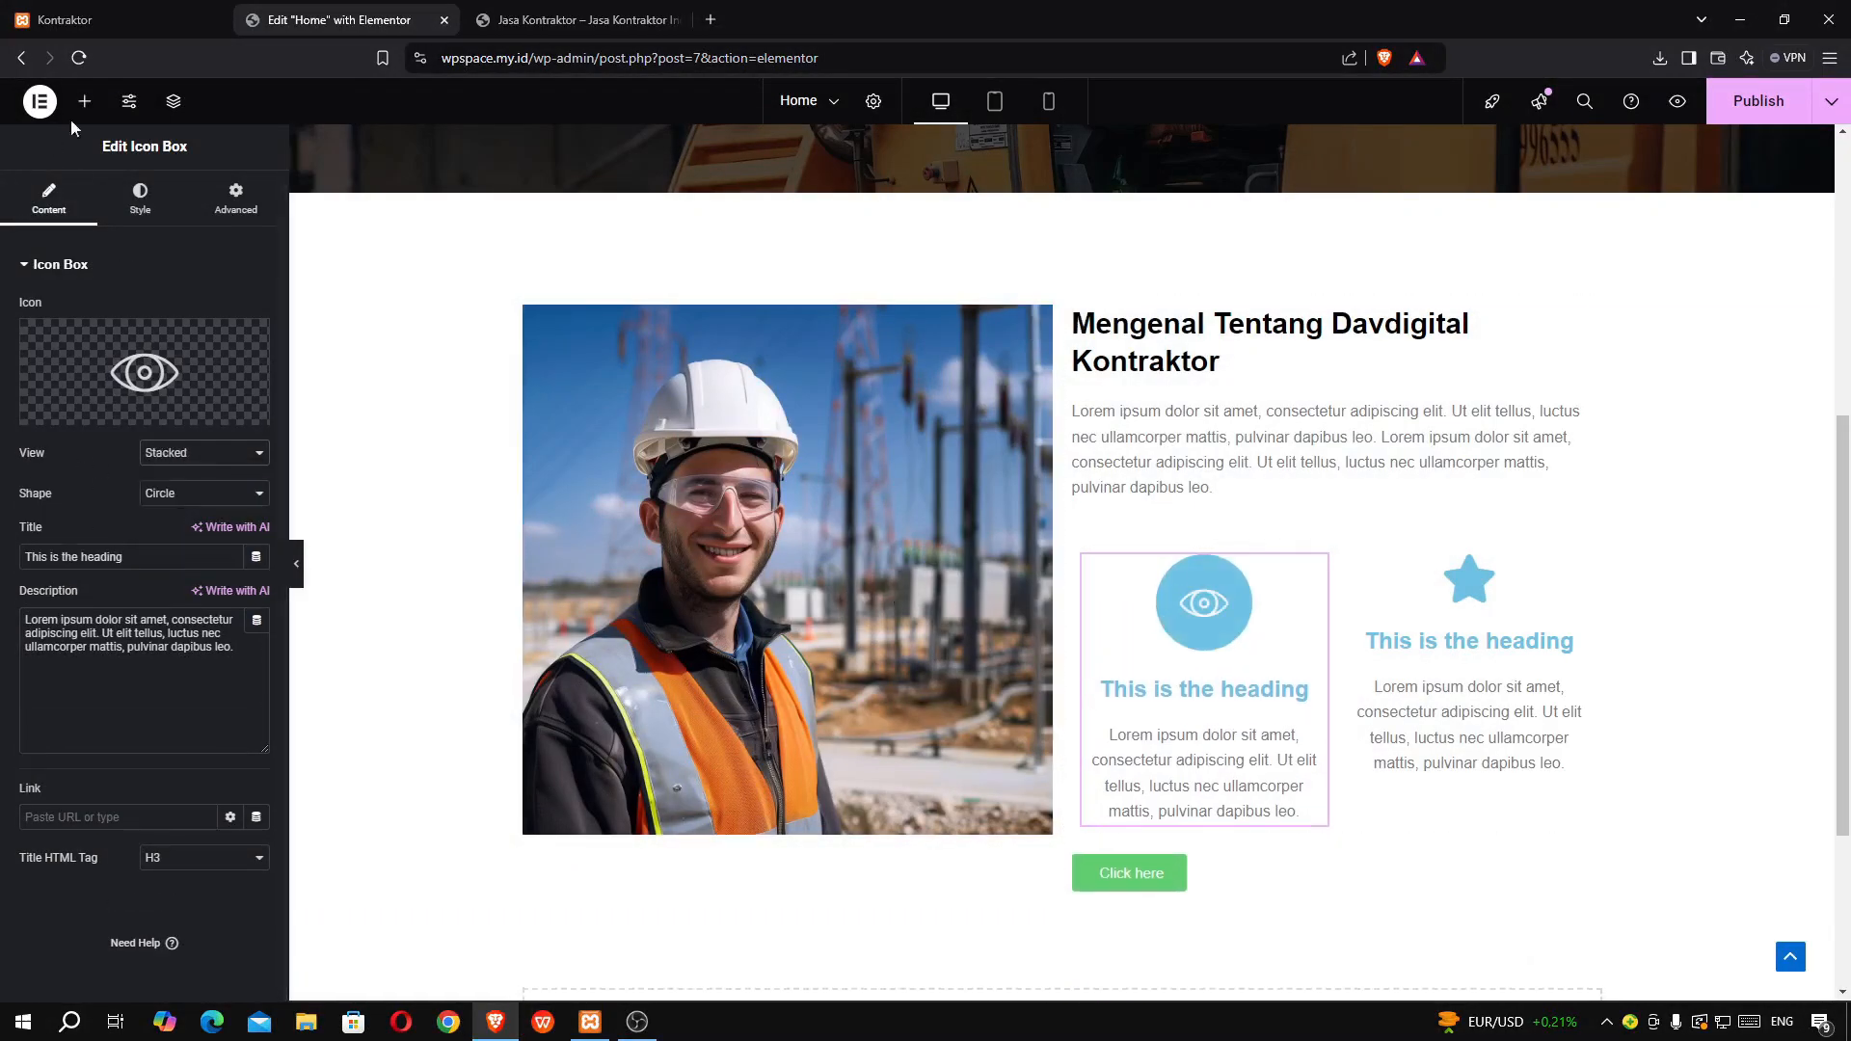
left_click(95, 27)
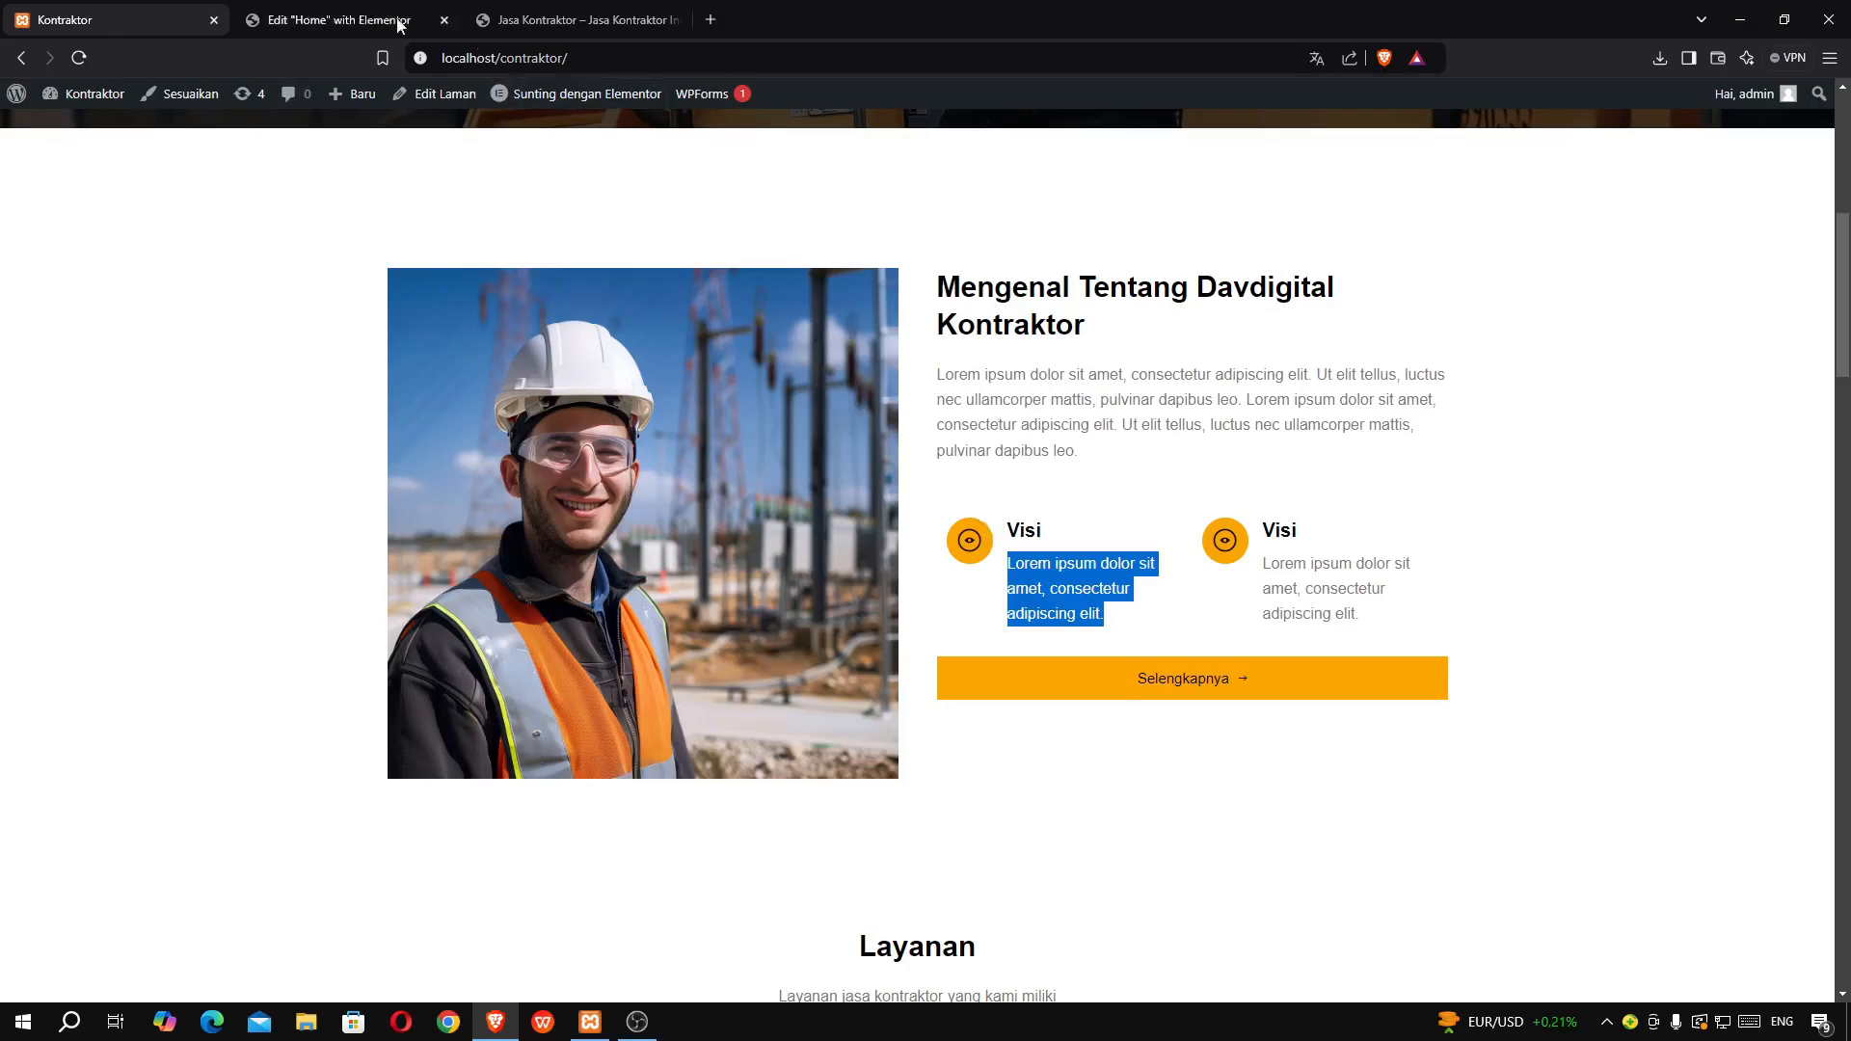
- Paste the copied reference text as the first icon box's description and change its title to "Visi"
left_click(351, 19)
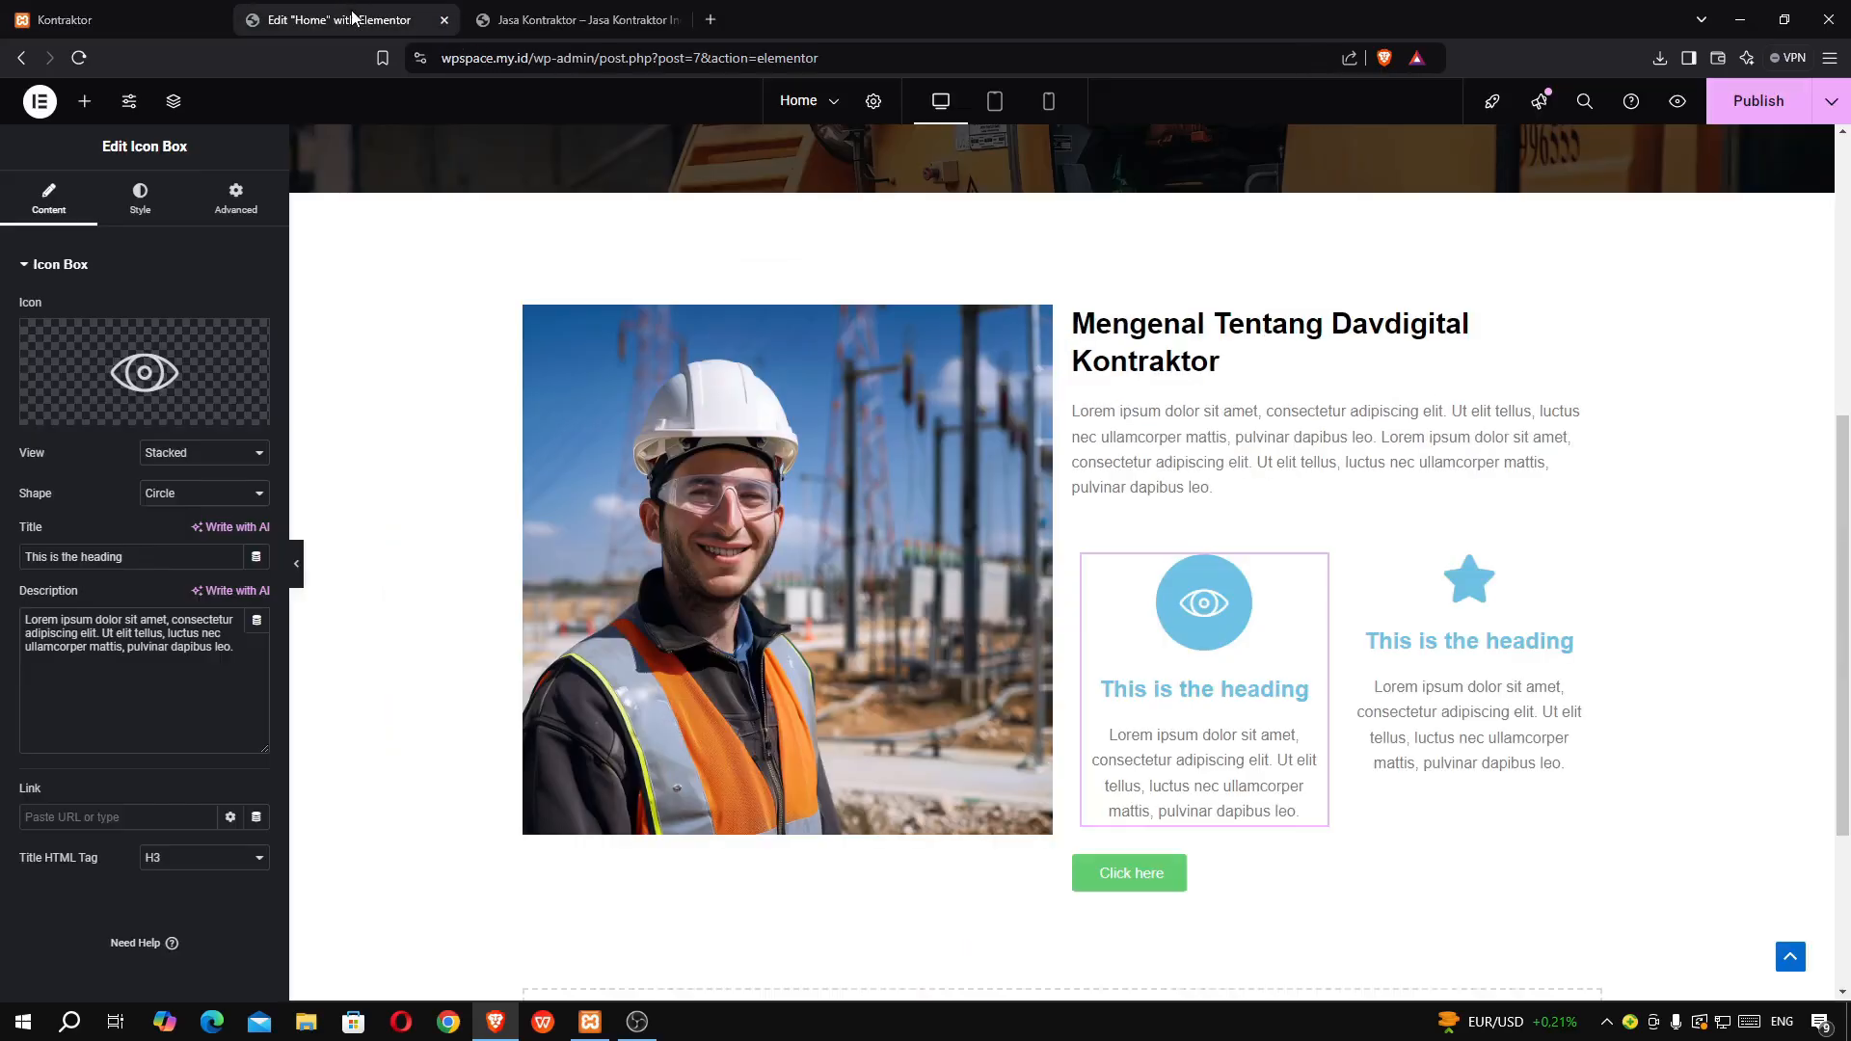
triple_click(111, 638)
key("ctrl+v")
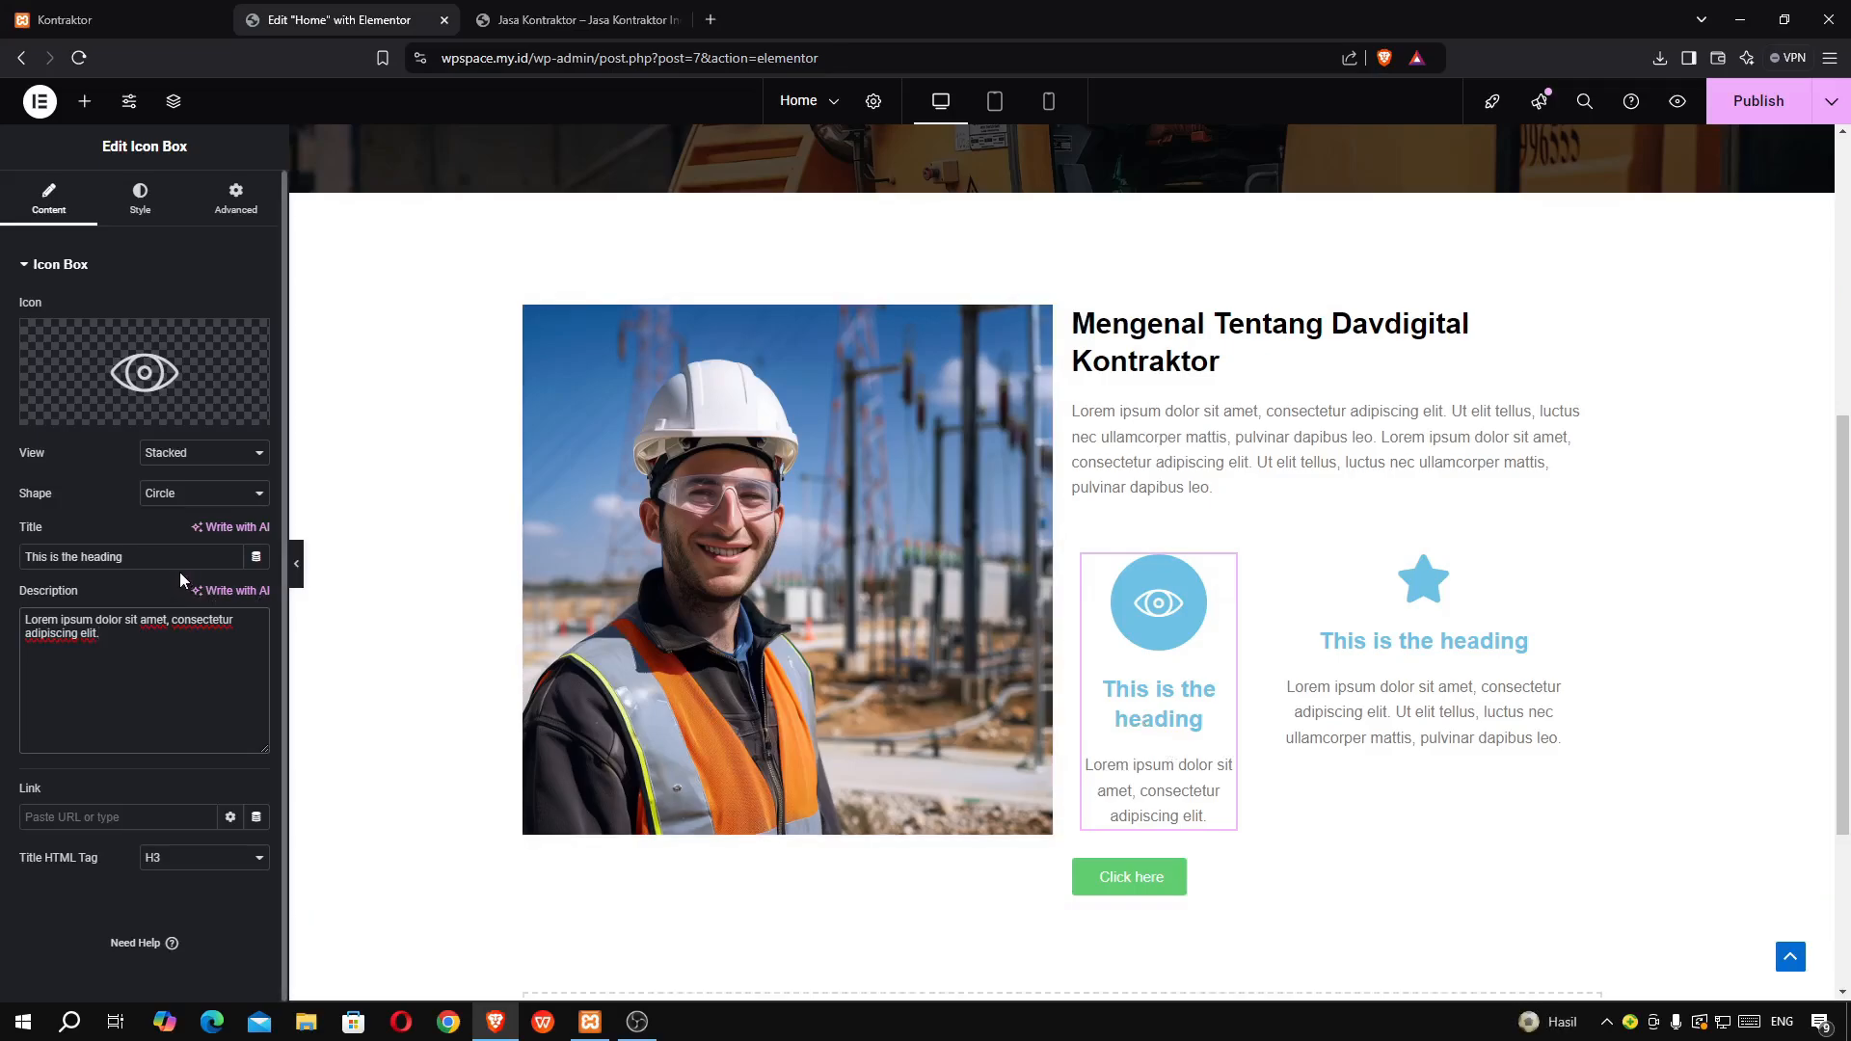
left_click_drag(174, 558, 2, 542)
type("Vidi")
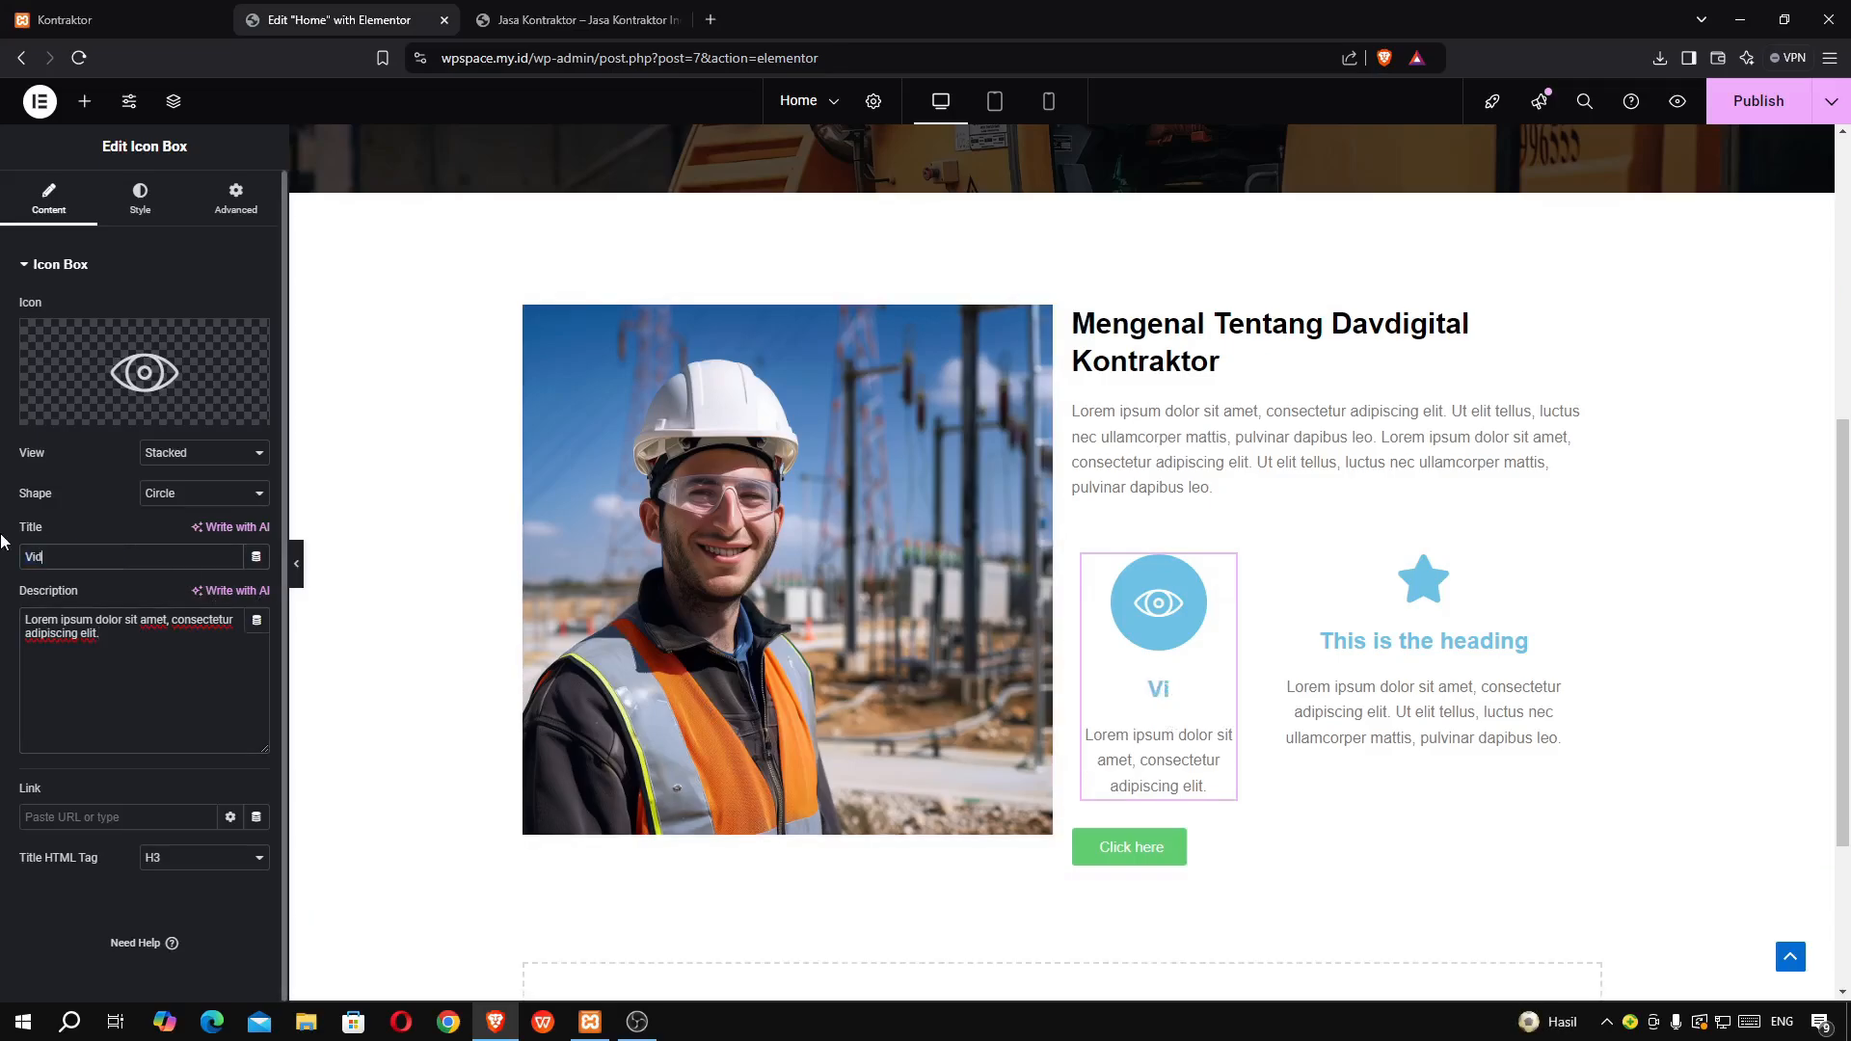
key("BackSpace")
key("BackSpace")
type("si")
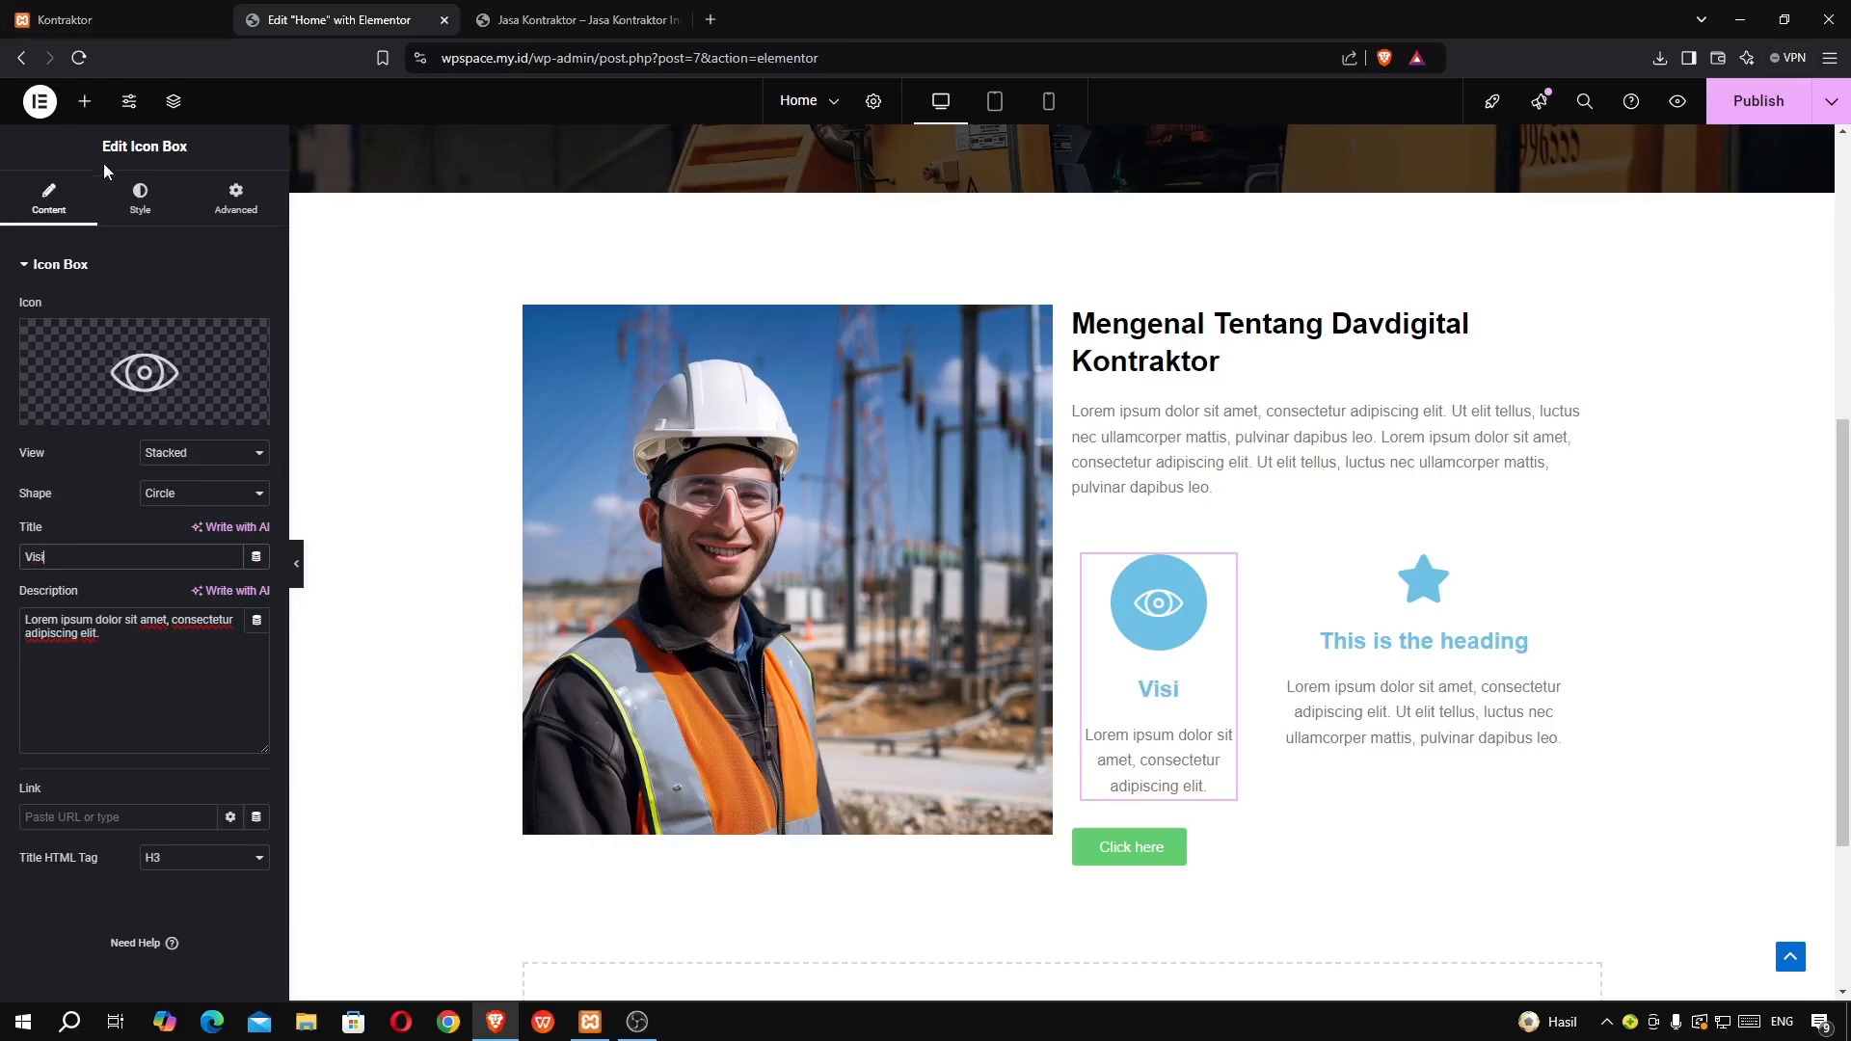
- Set the Visi box's icon position to left of the text and compare the layout with the reference page
left_click(123, 193)
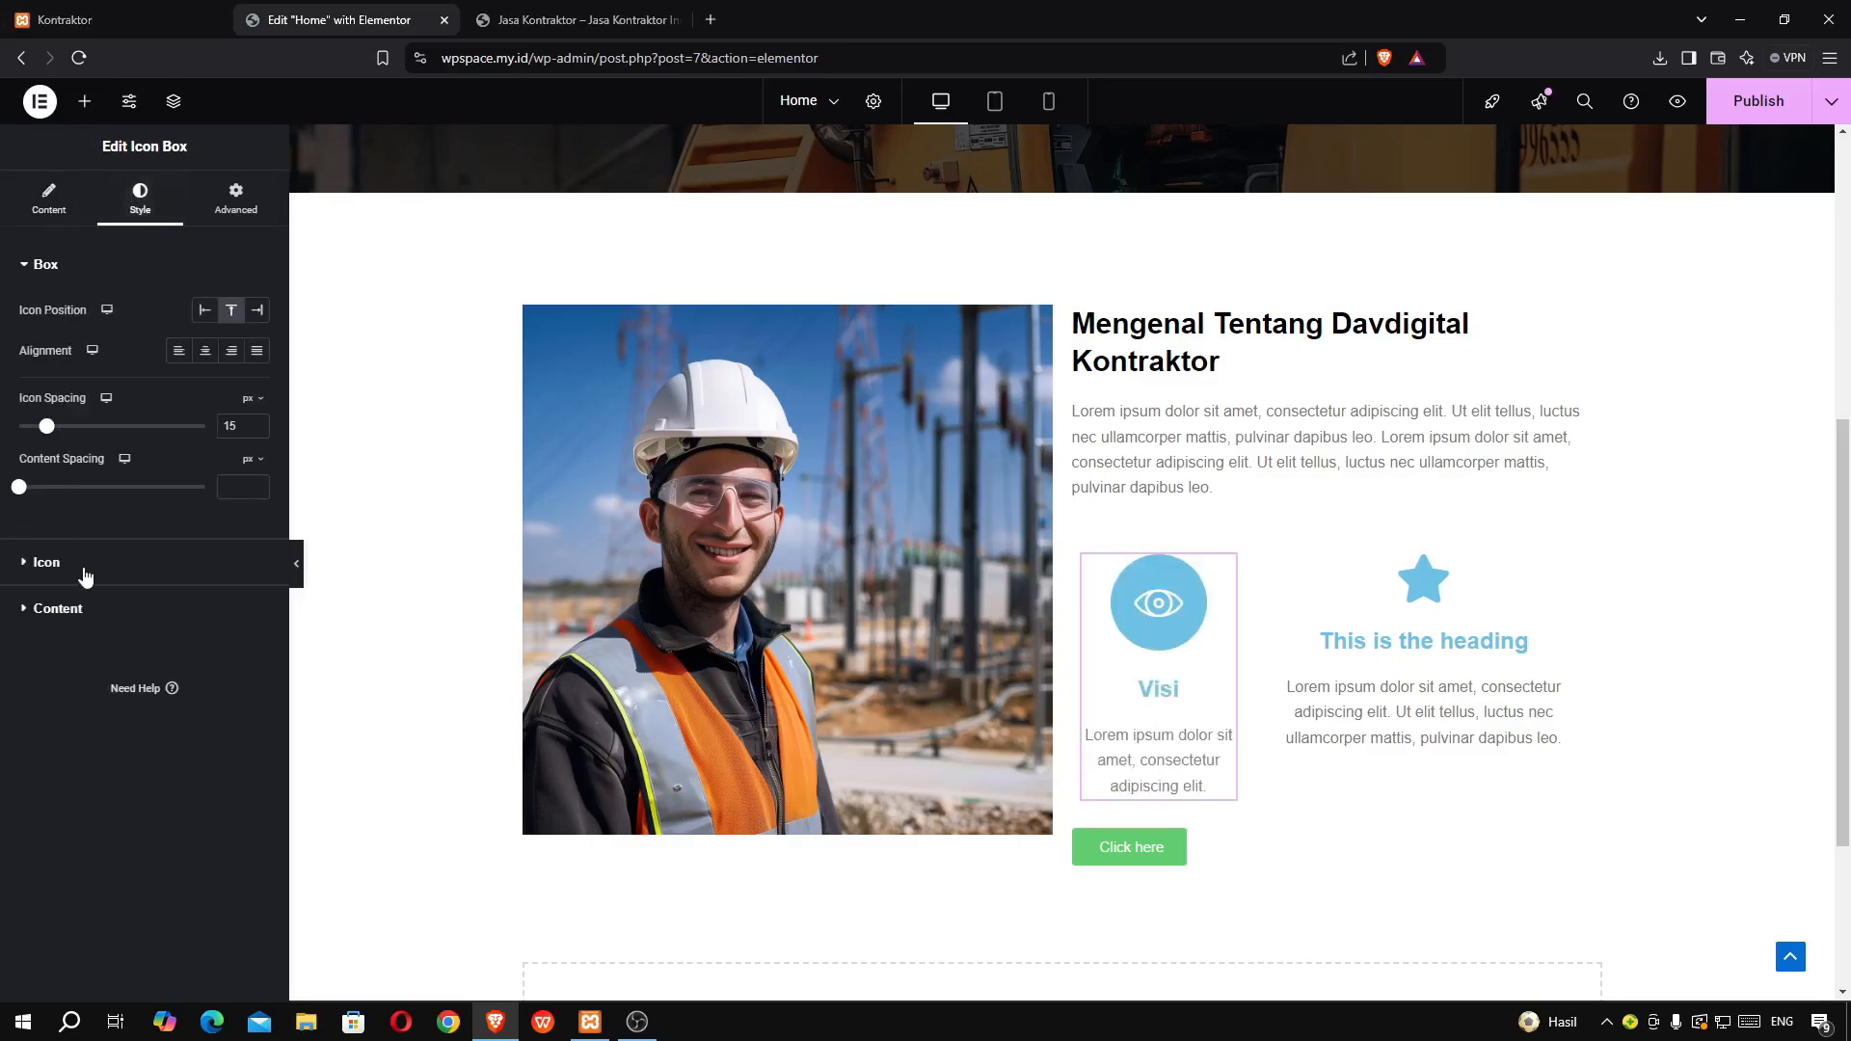
left_click(202, 311)
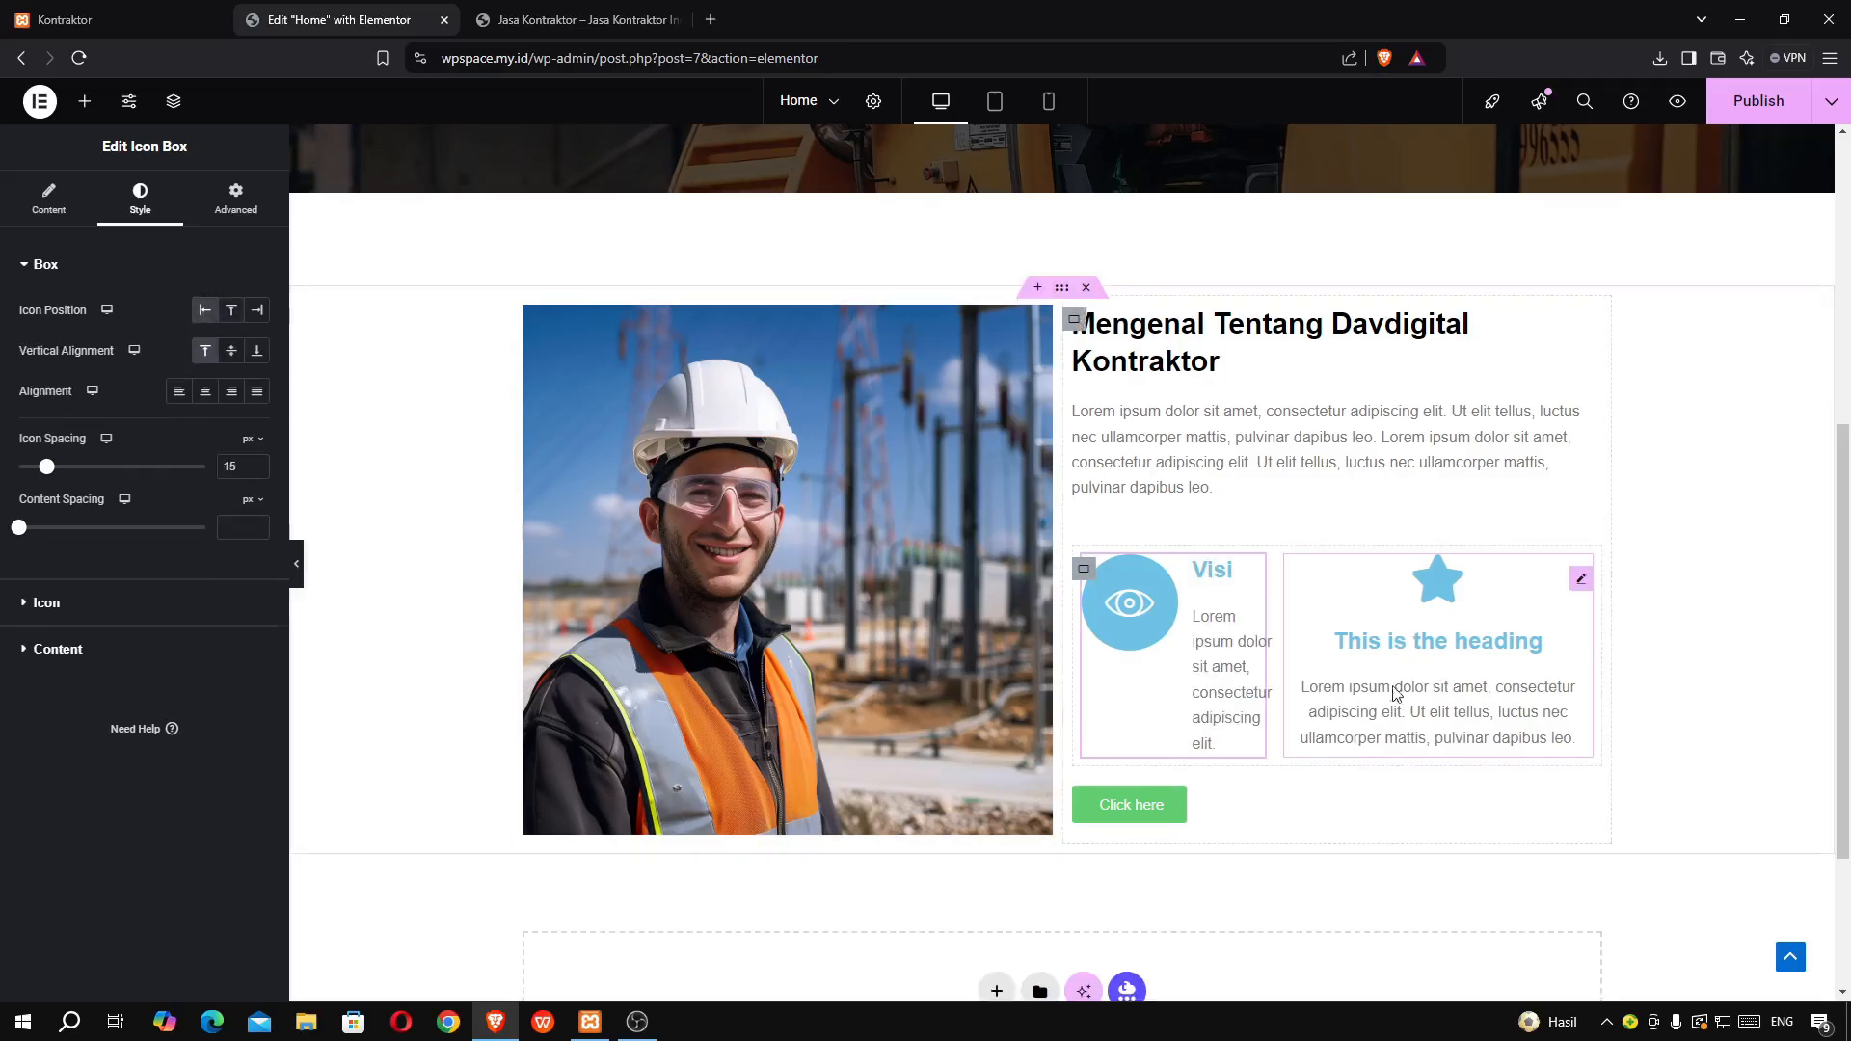
left_click(117, 21)
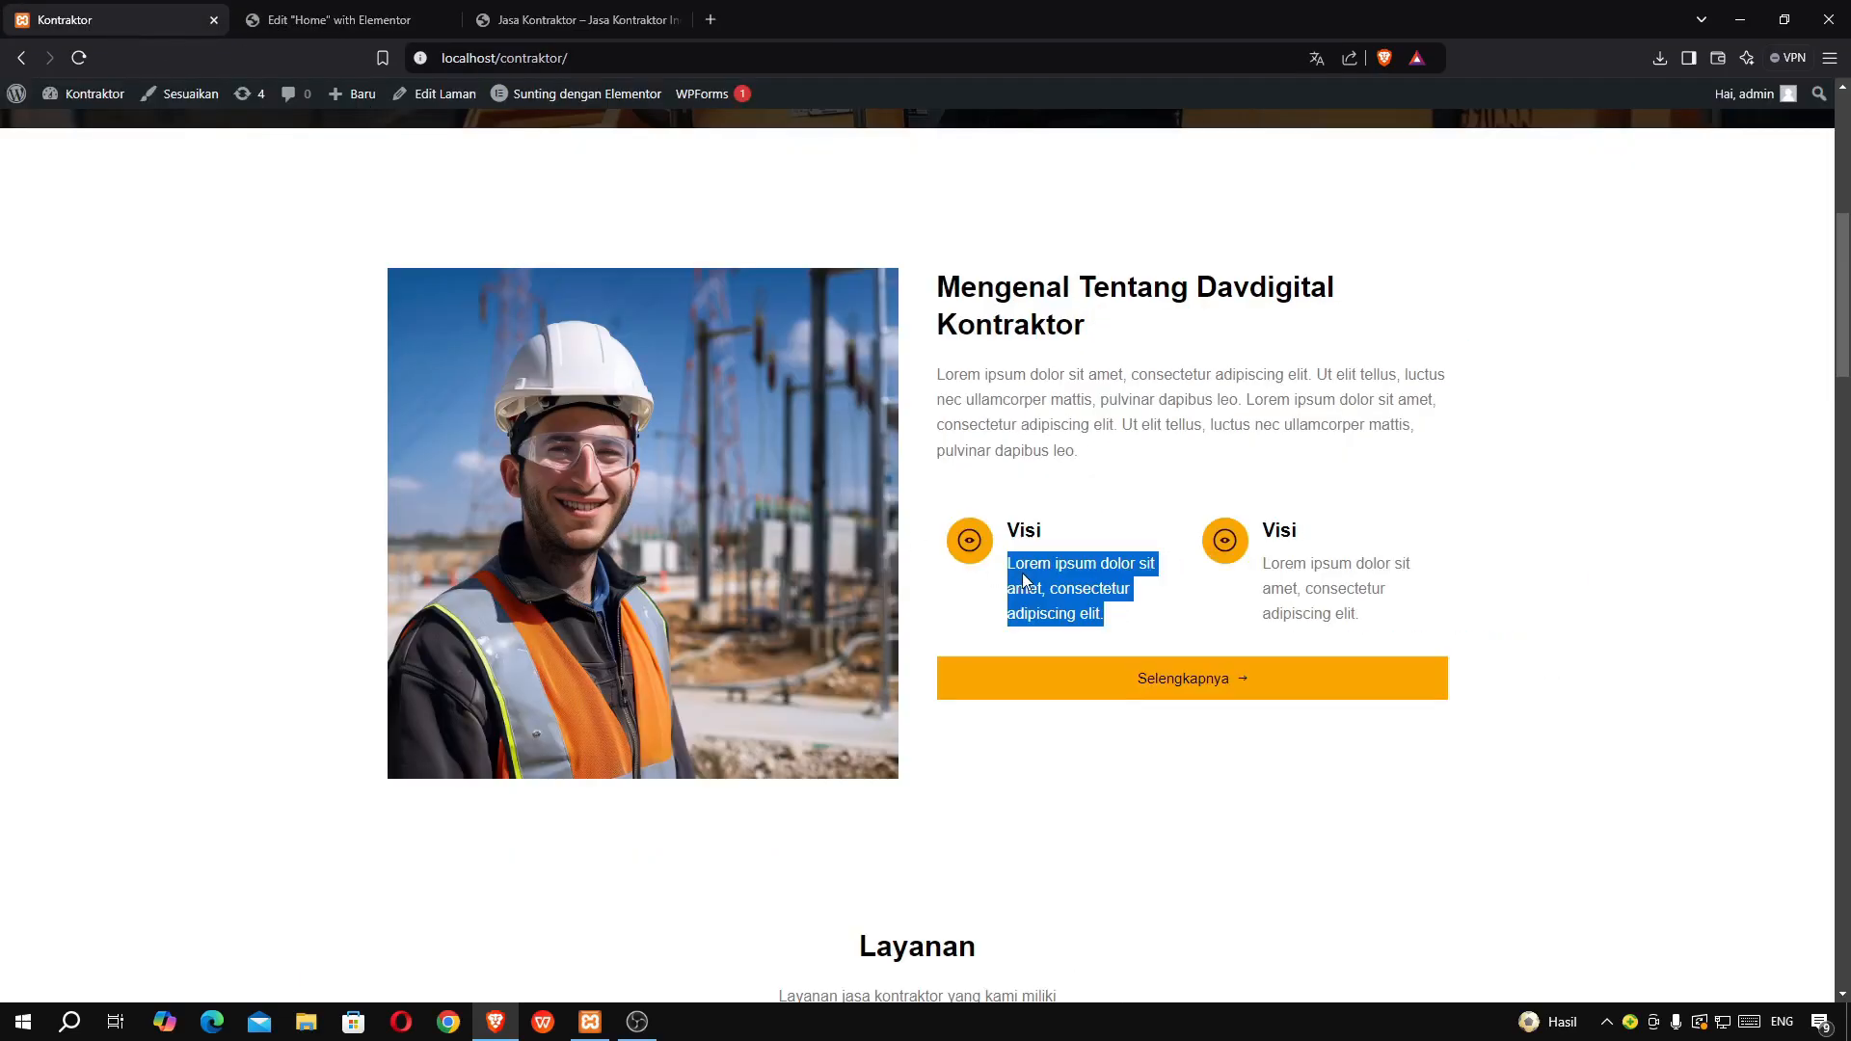
left_click(262, 21)
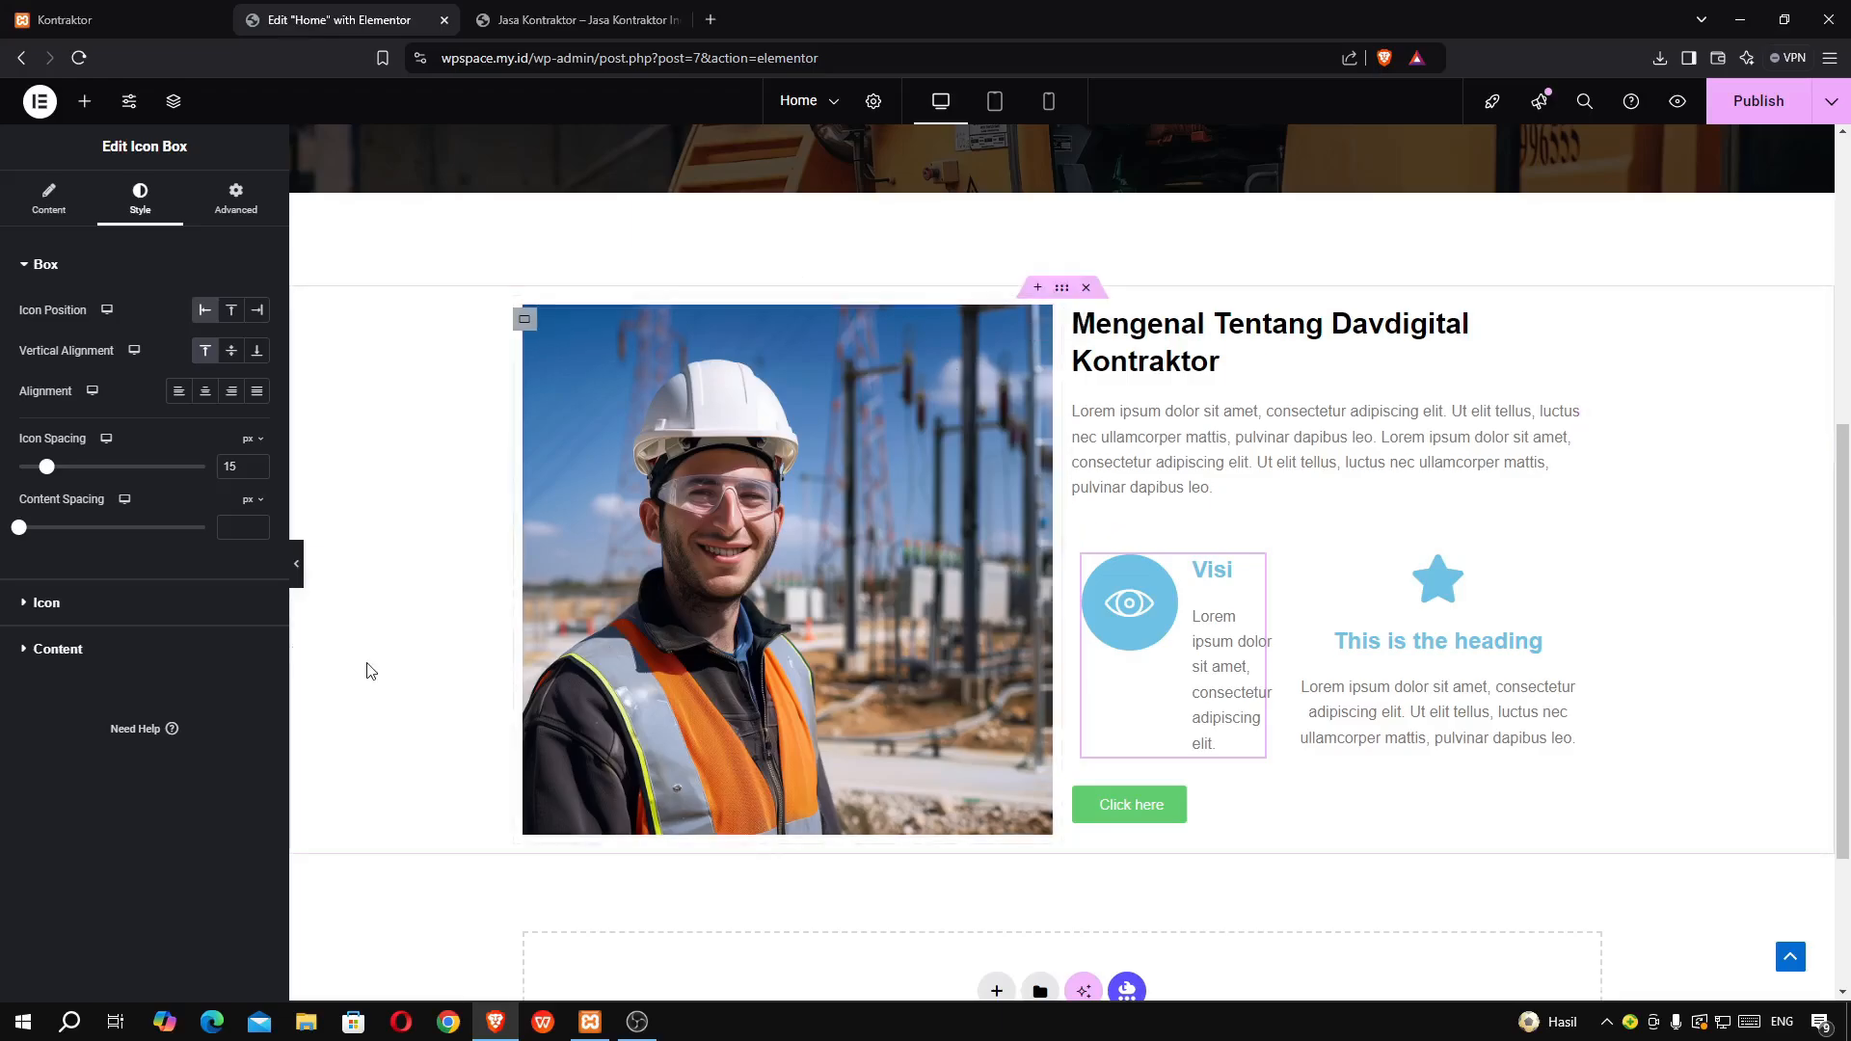
- Copy the orange background color code #FBA500 from the hero section's Lihat Layanan button
left_click(91, 601)
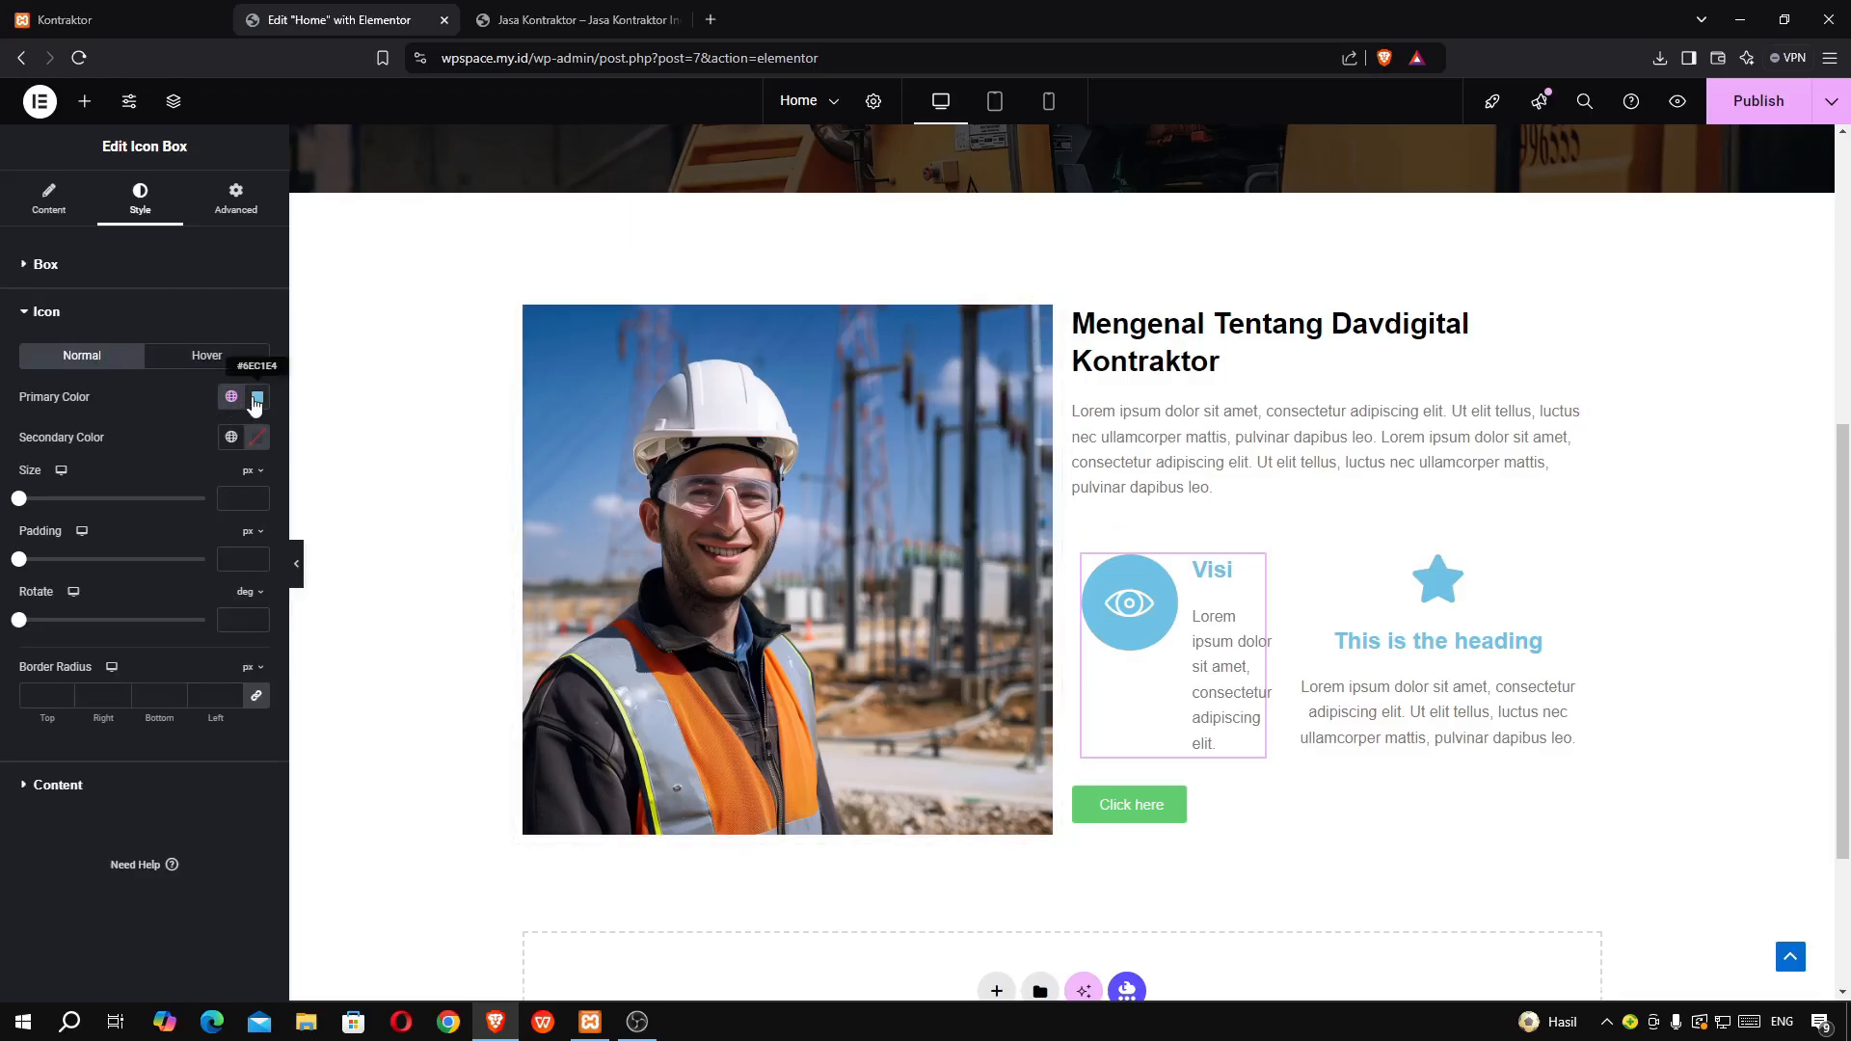
scroll(800, 345, "up", 3)
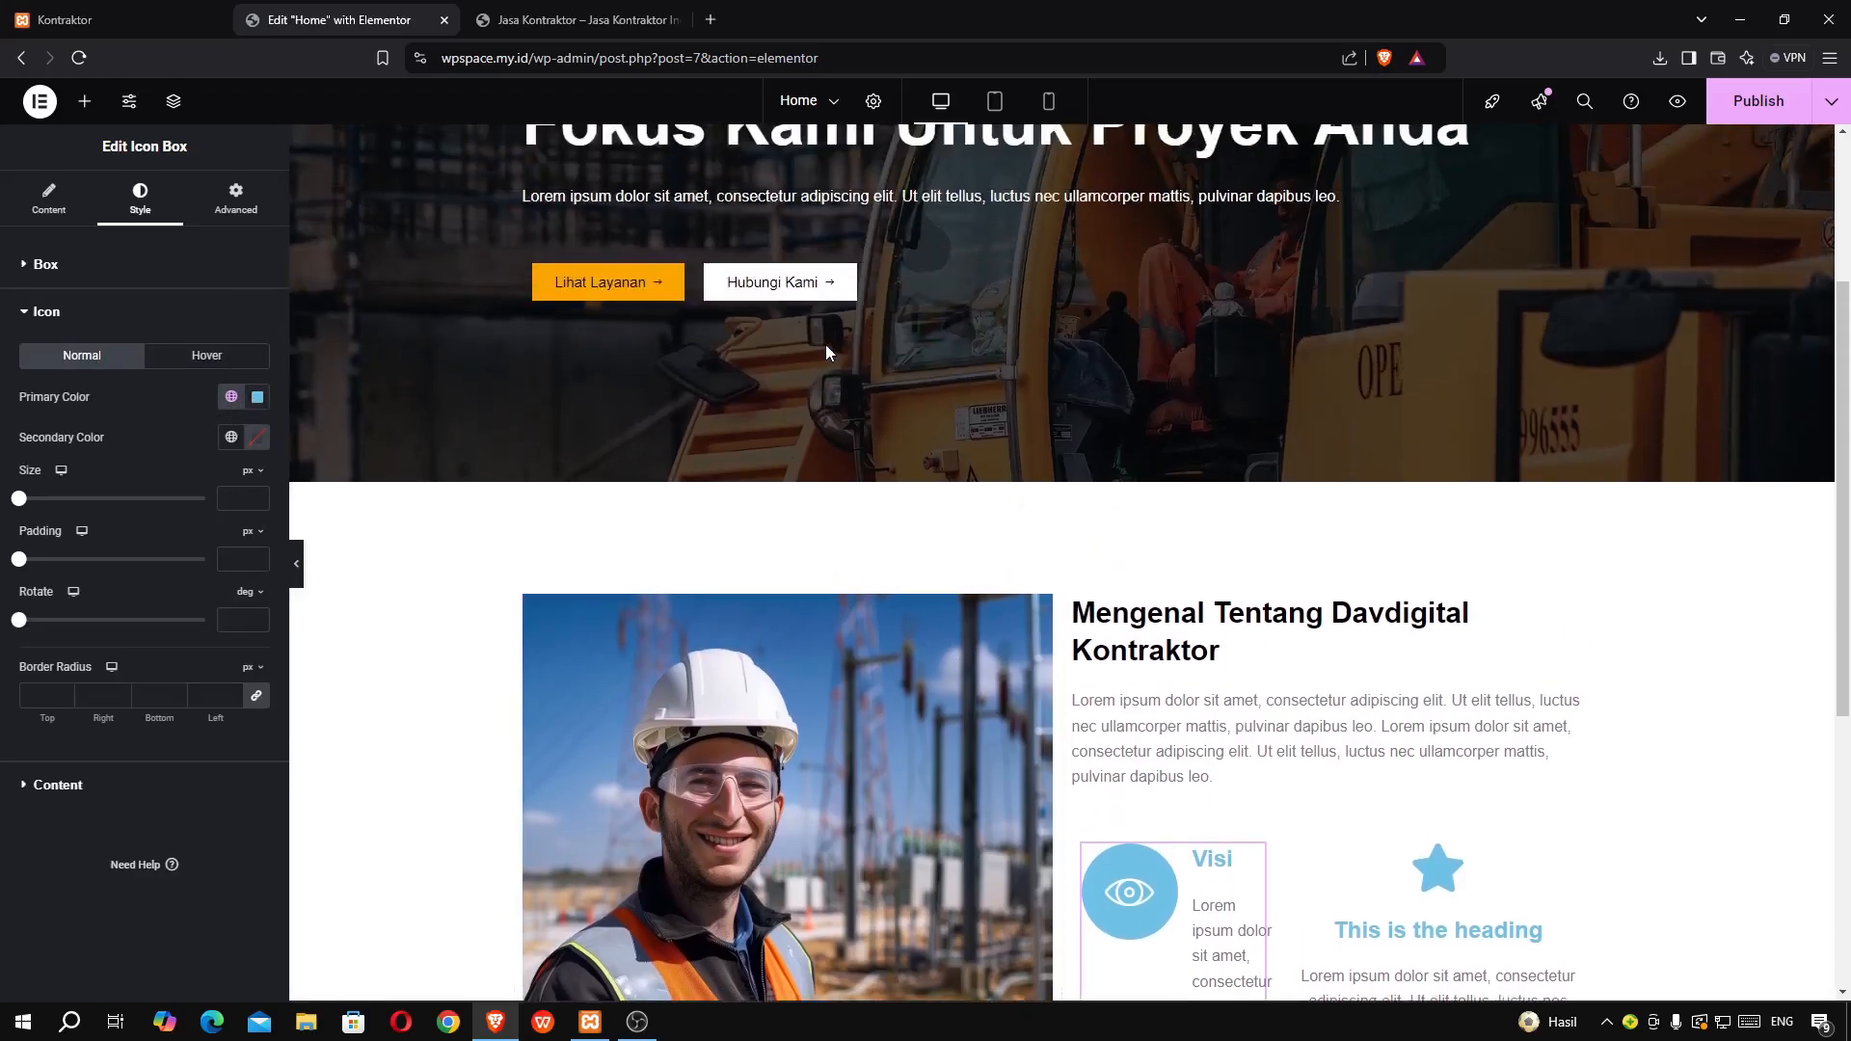
left_click(677, 273)
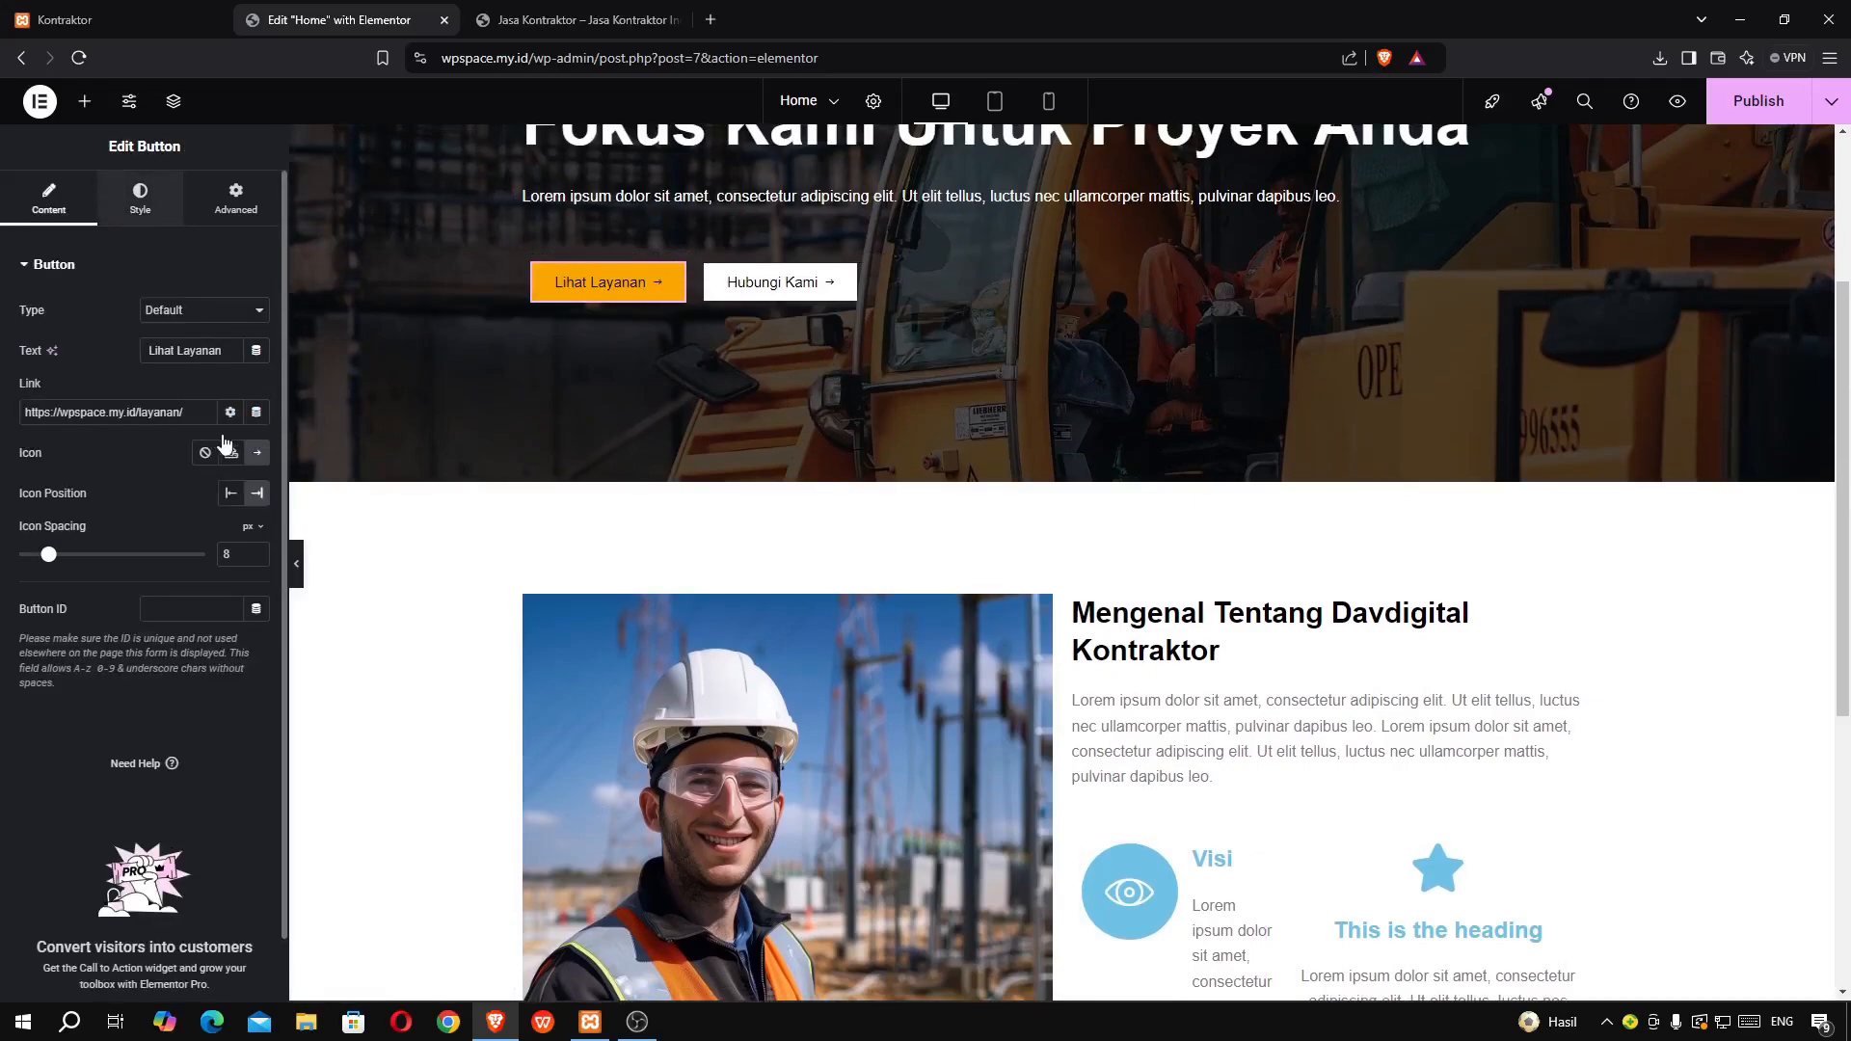
left_click(140, 197)
left_click(257, 553)
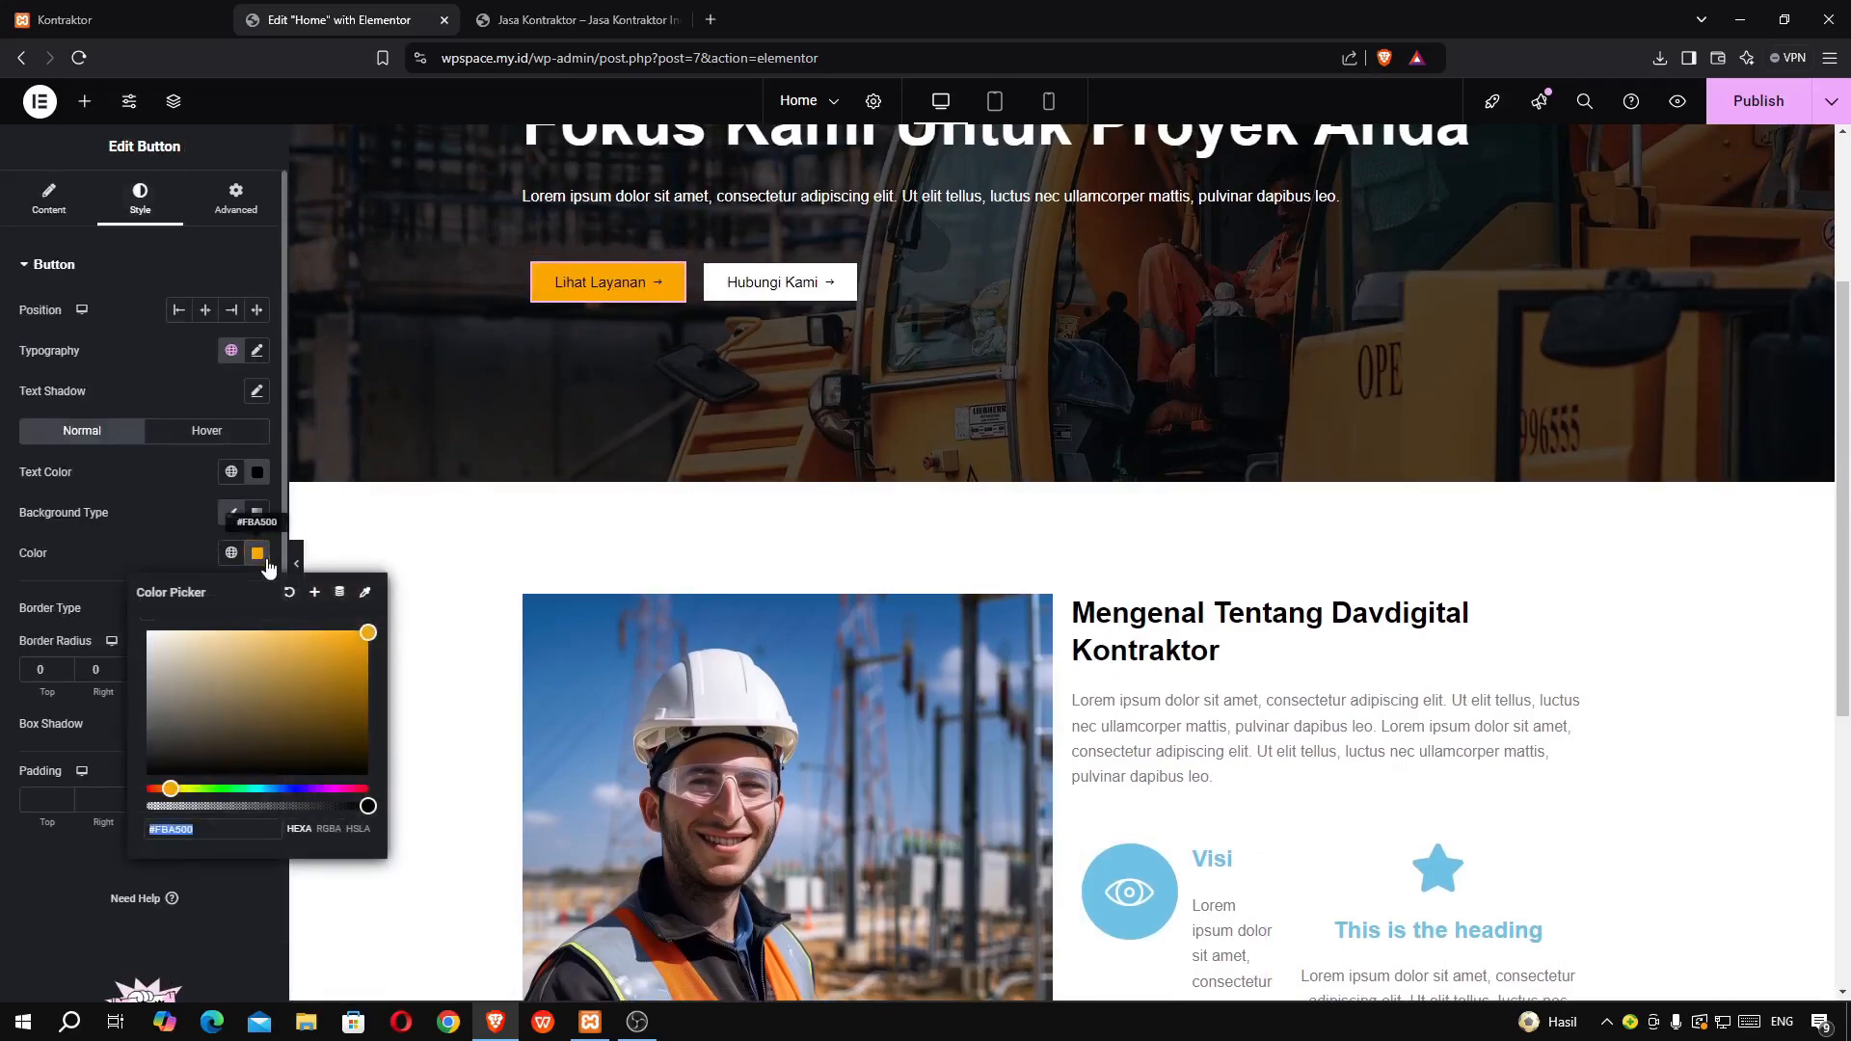
- Set the Visi box icon's primary color to the orange copied from the Lihat Layanan button
scroll(1169, 633, "down", 3)
left_click(1168, 633)
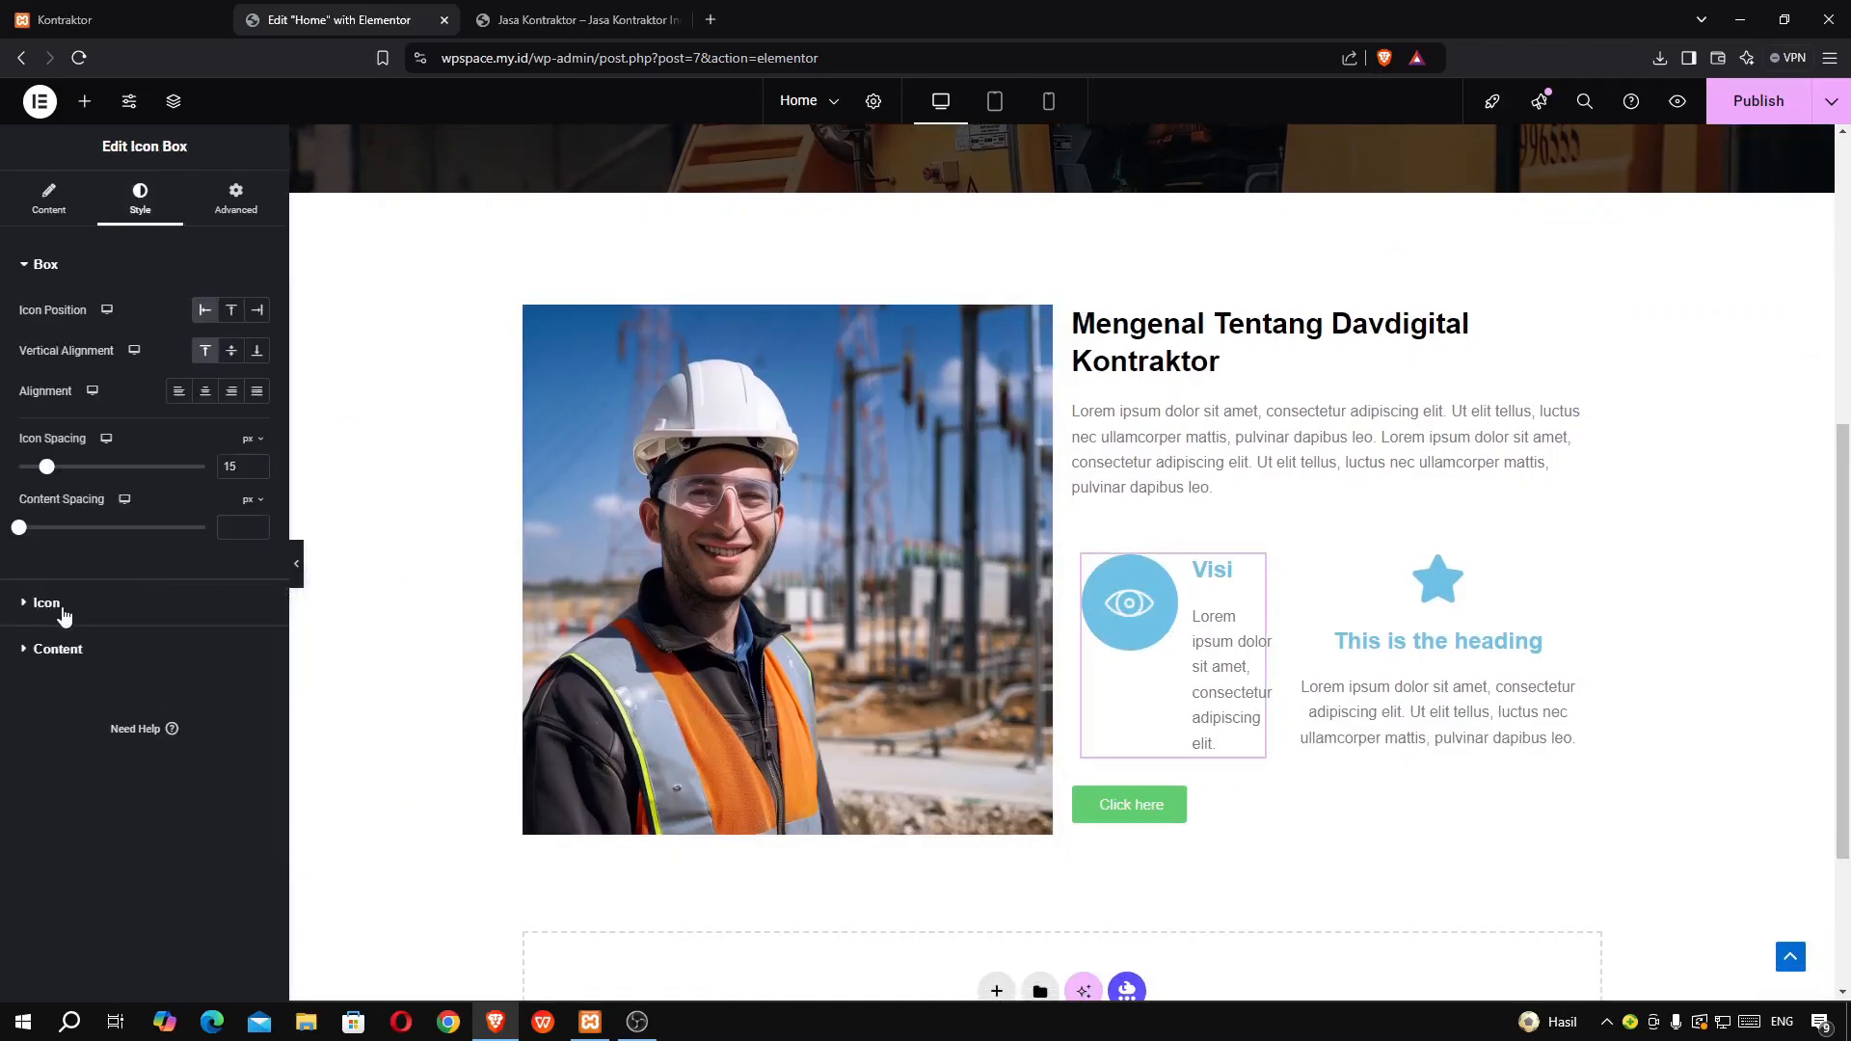
left_click(43, 606)
left_click(258, 398)
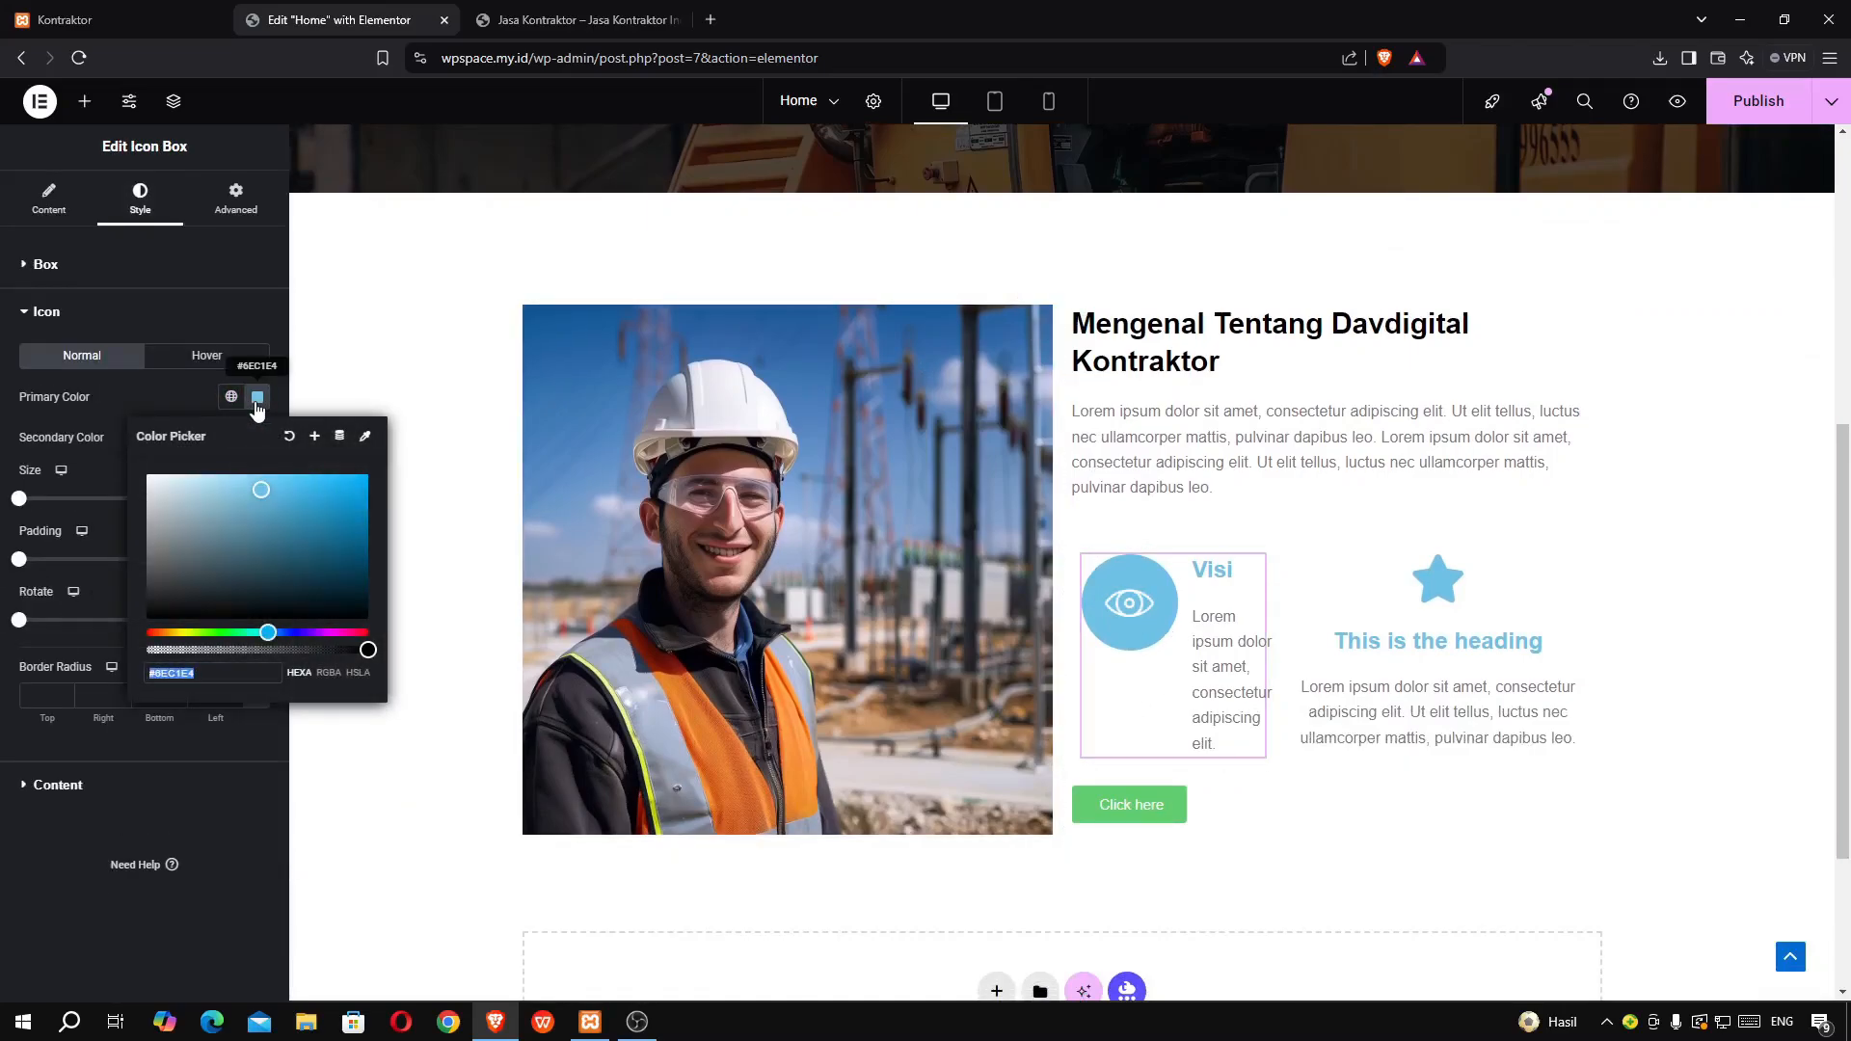
left_click(171, 632)
left_click(141, 407)
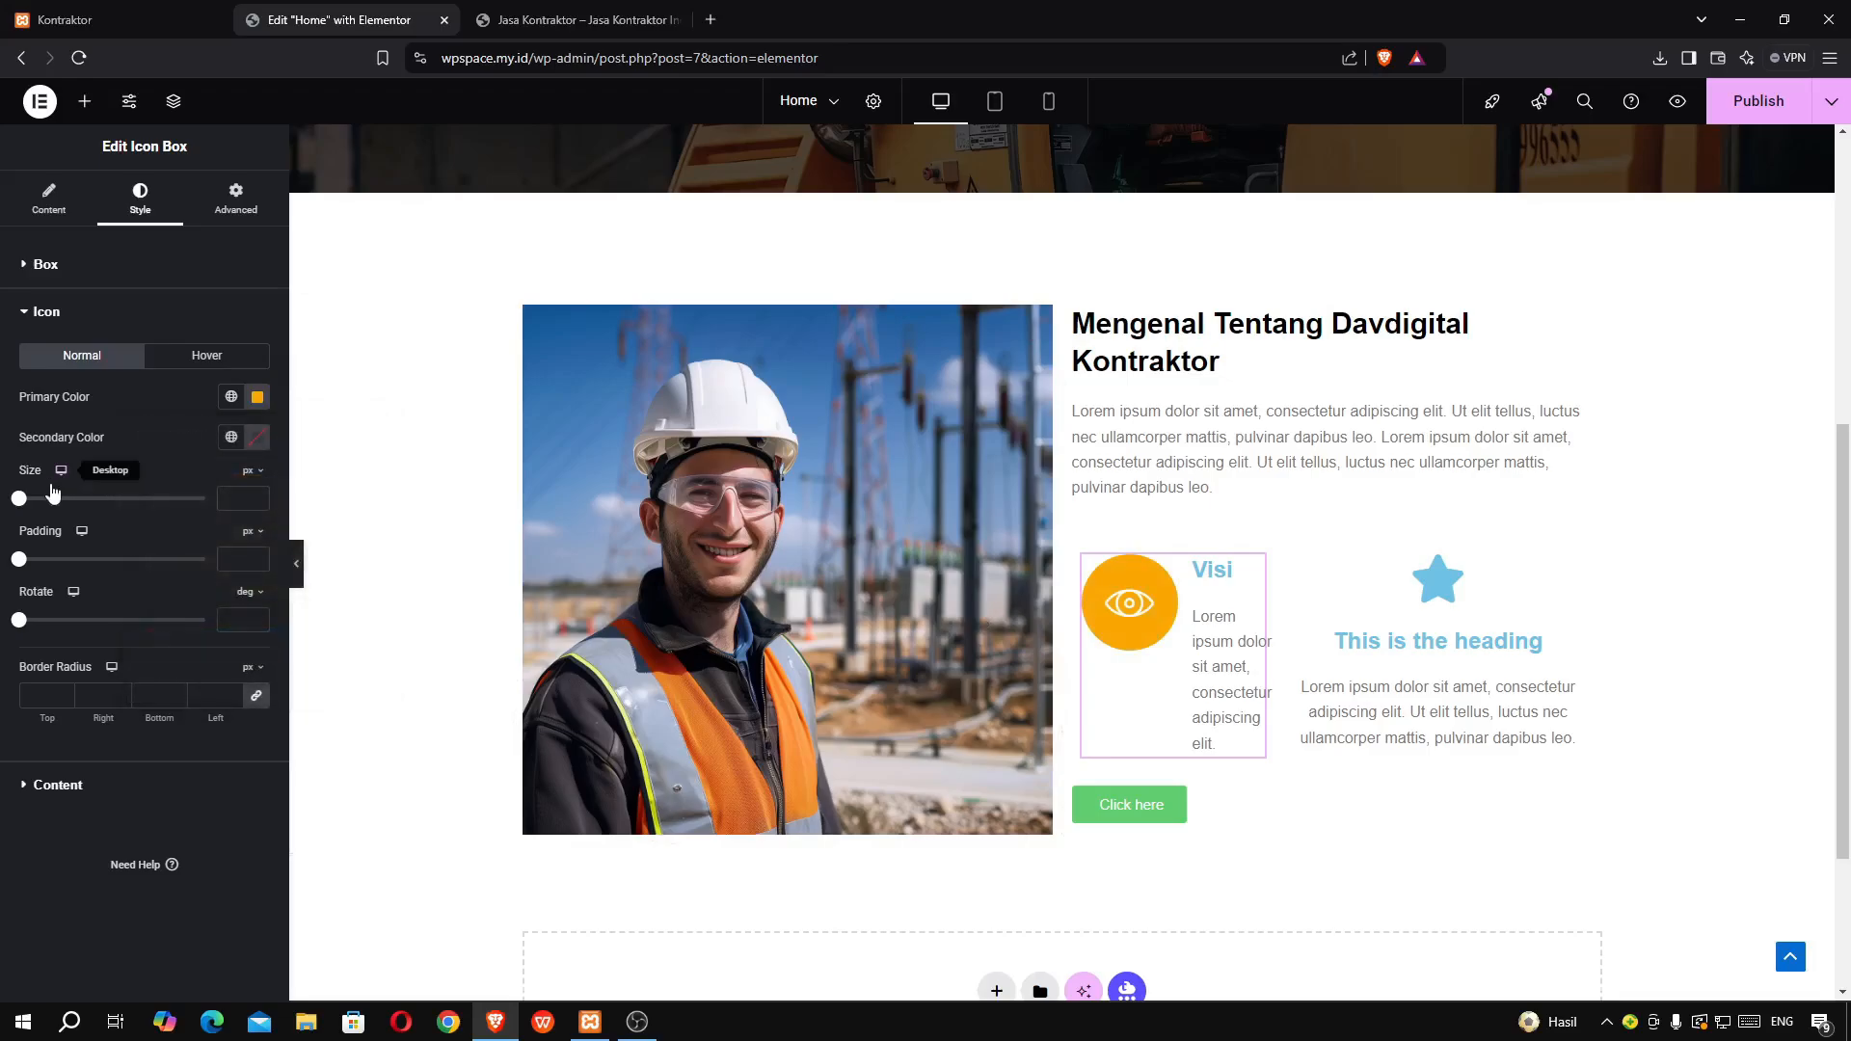
- Set the Visi box's icon size to 30 px and compare it with the reference page
left_click_drag(19, 498, 33, 500)
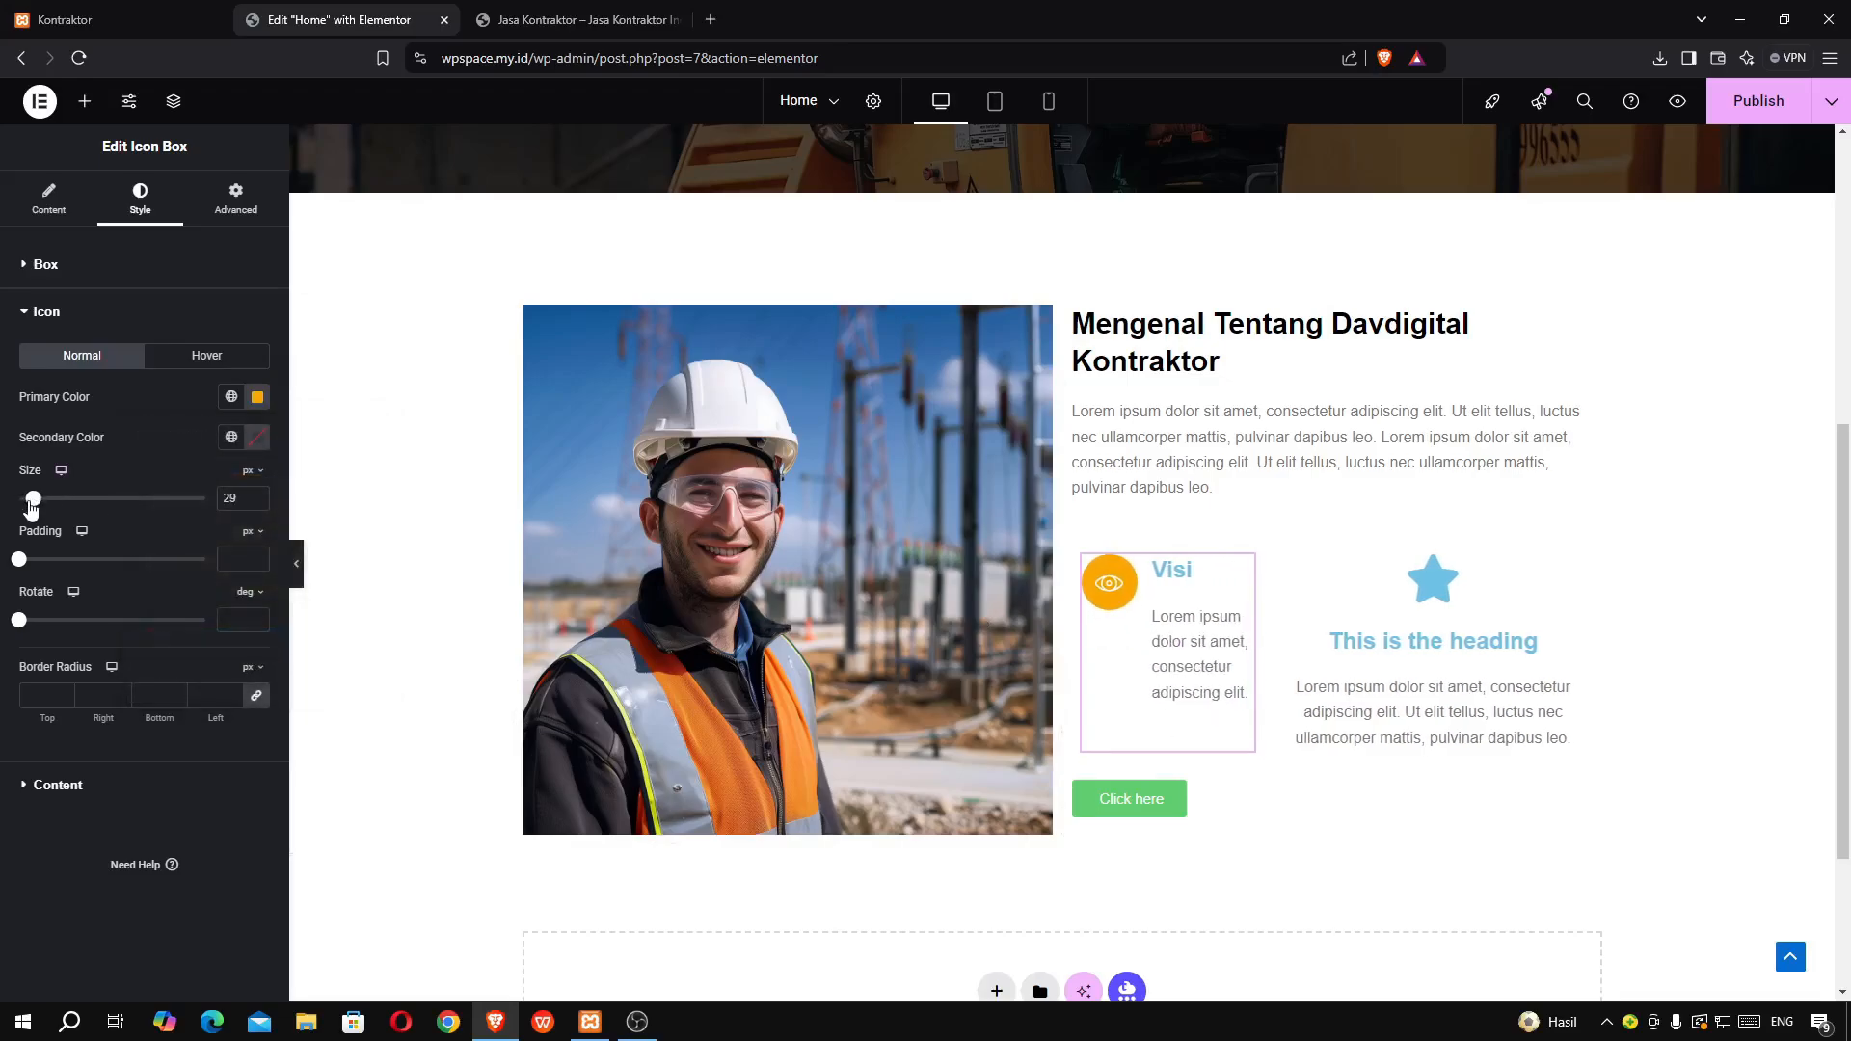
left_click_drag(32, 499, 32, 508)
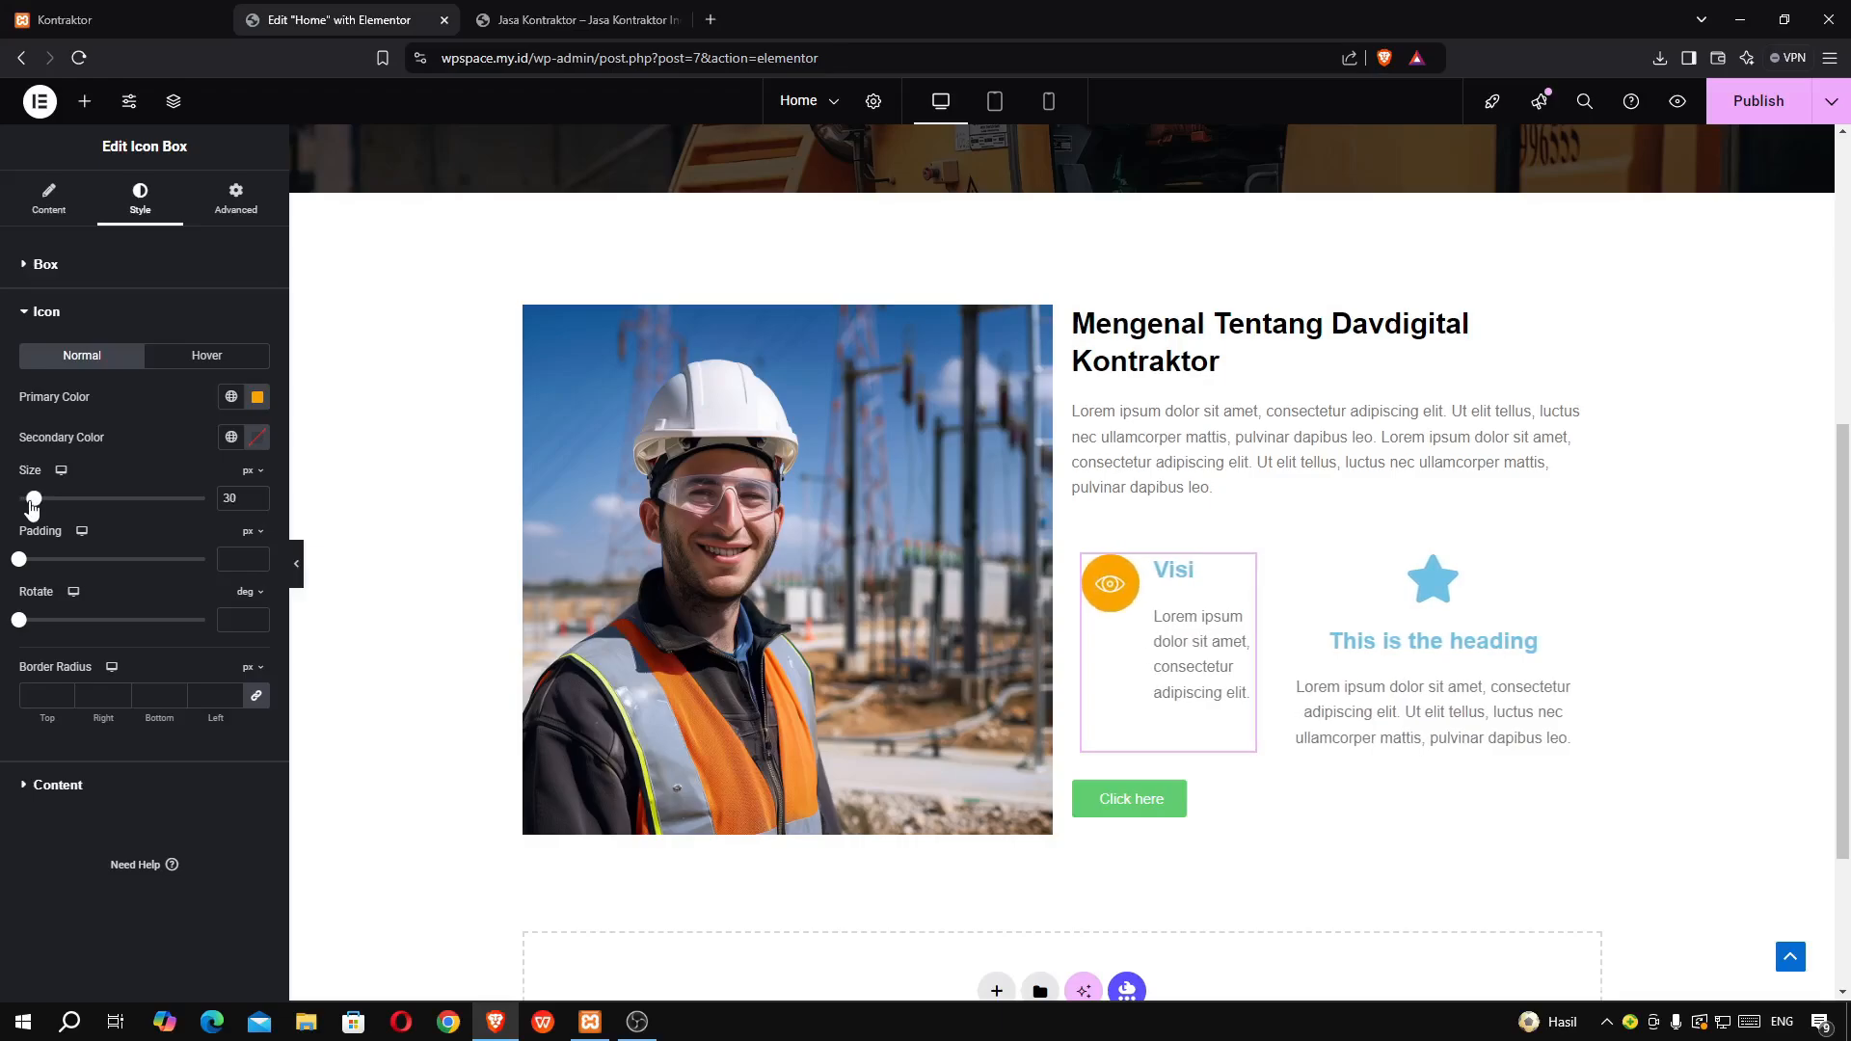
left_click(77, 20)
left_click(270, 23)
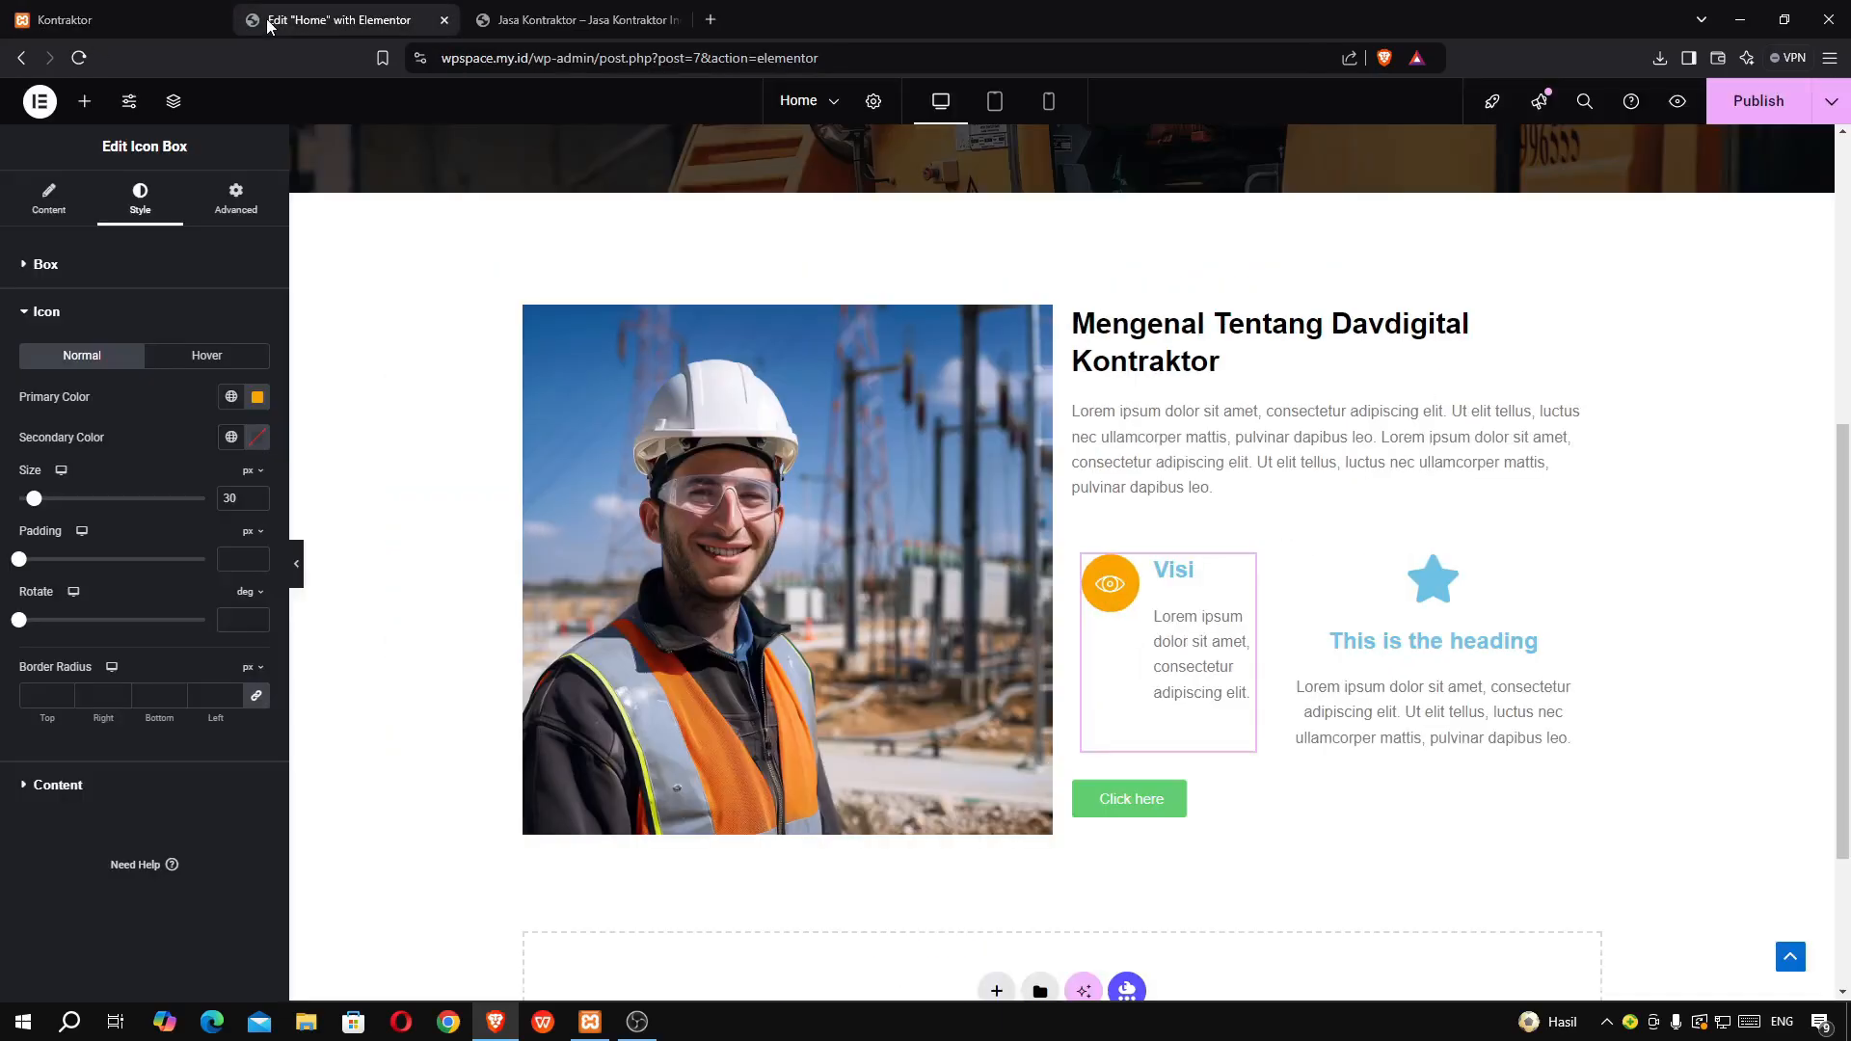
- Set the Visi box icon's secondary color to black (#000000) and check it against the reference page
left_click(257, 439)
left_click(361, 659)
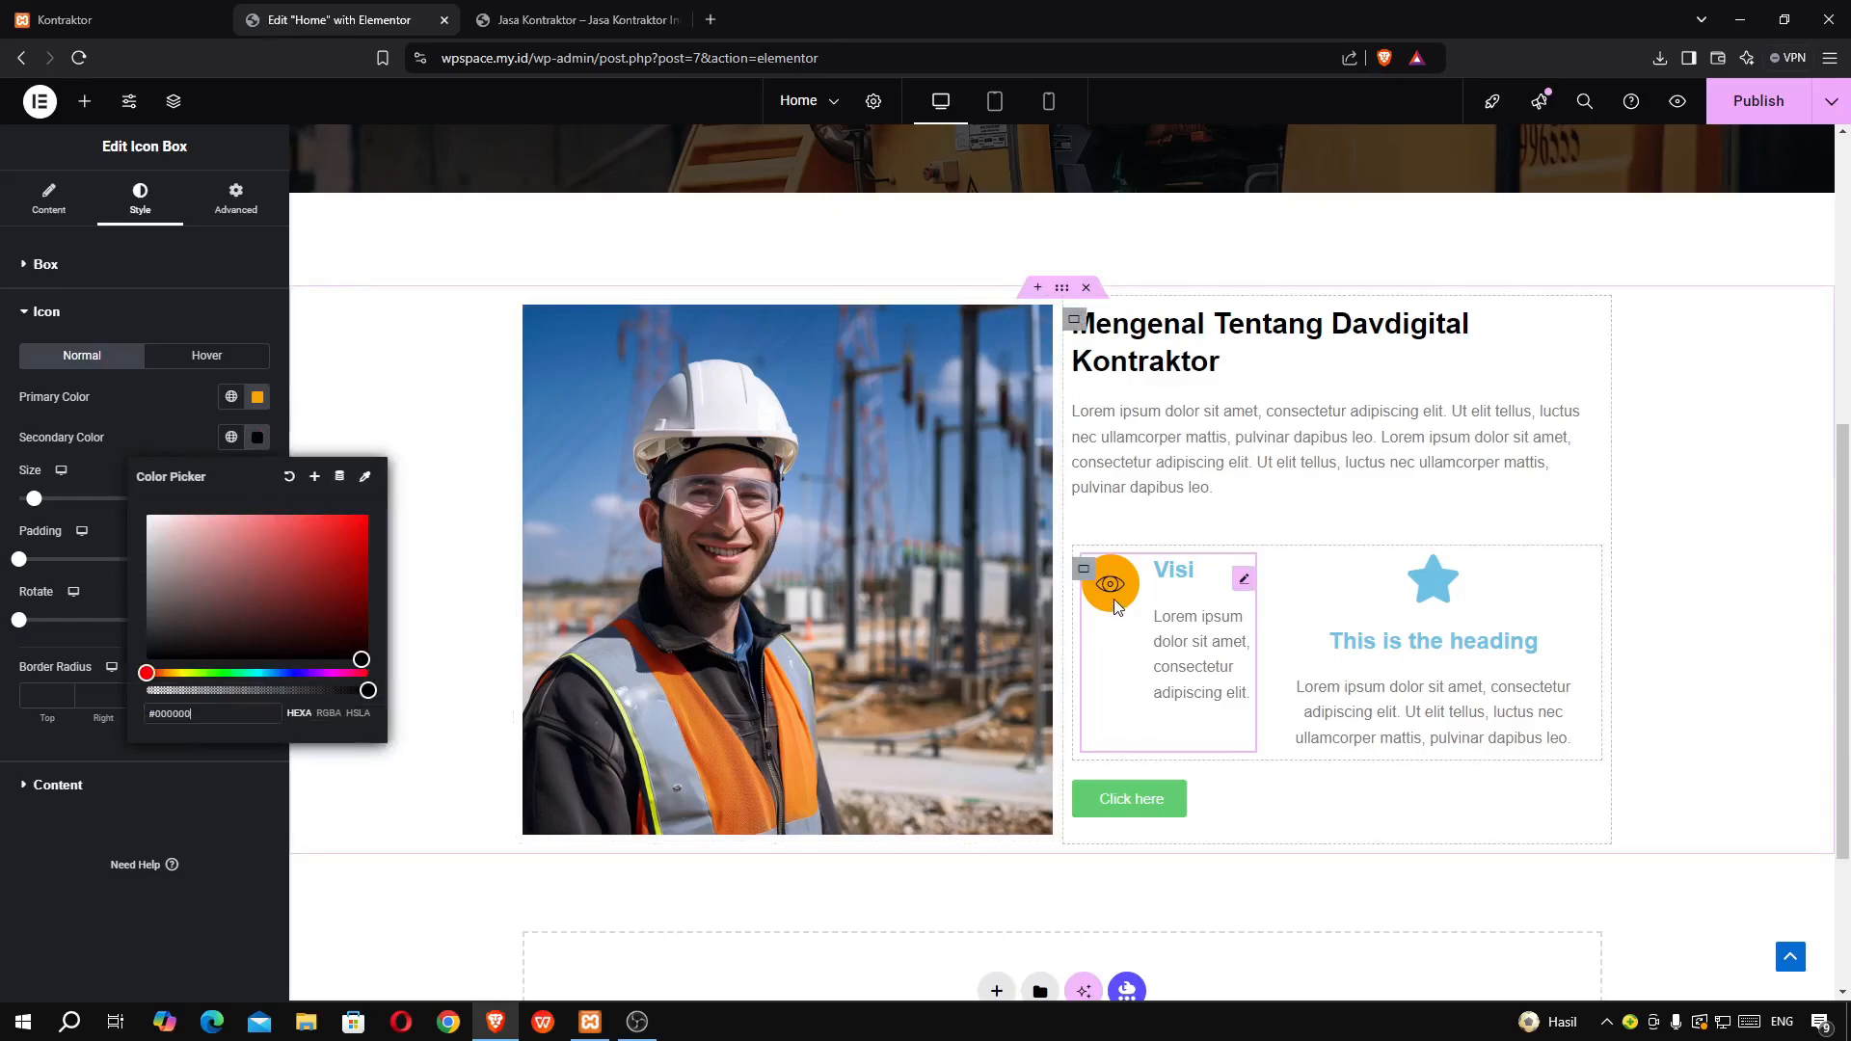
left_click(116, 20)
left_click(313, 20)
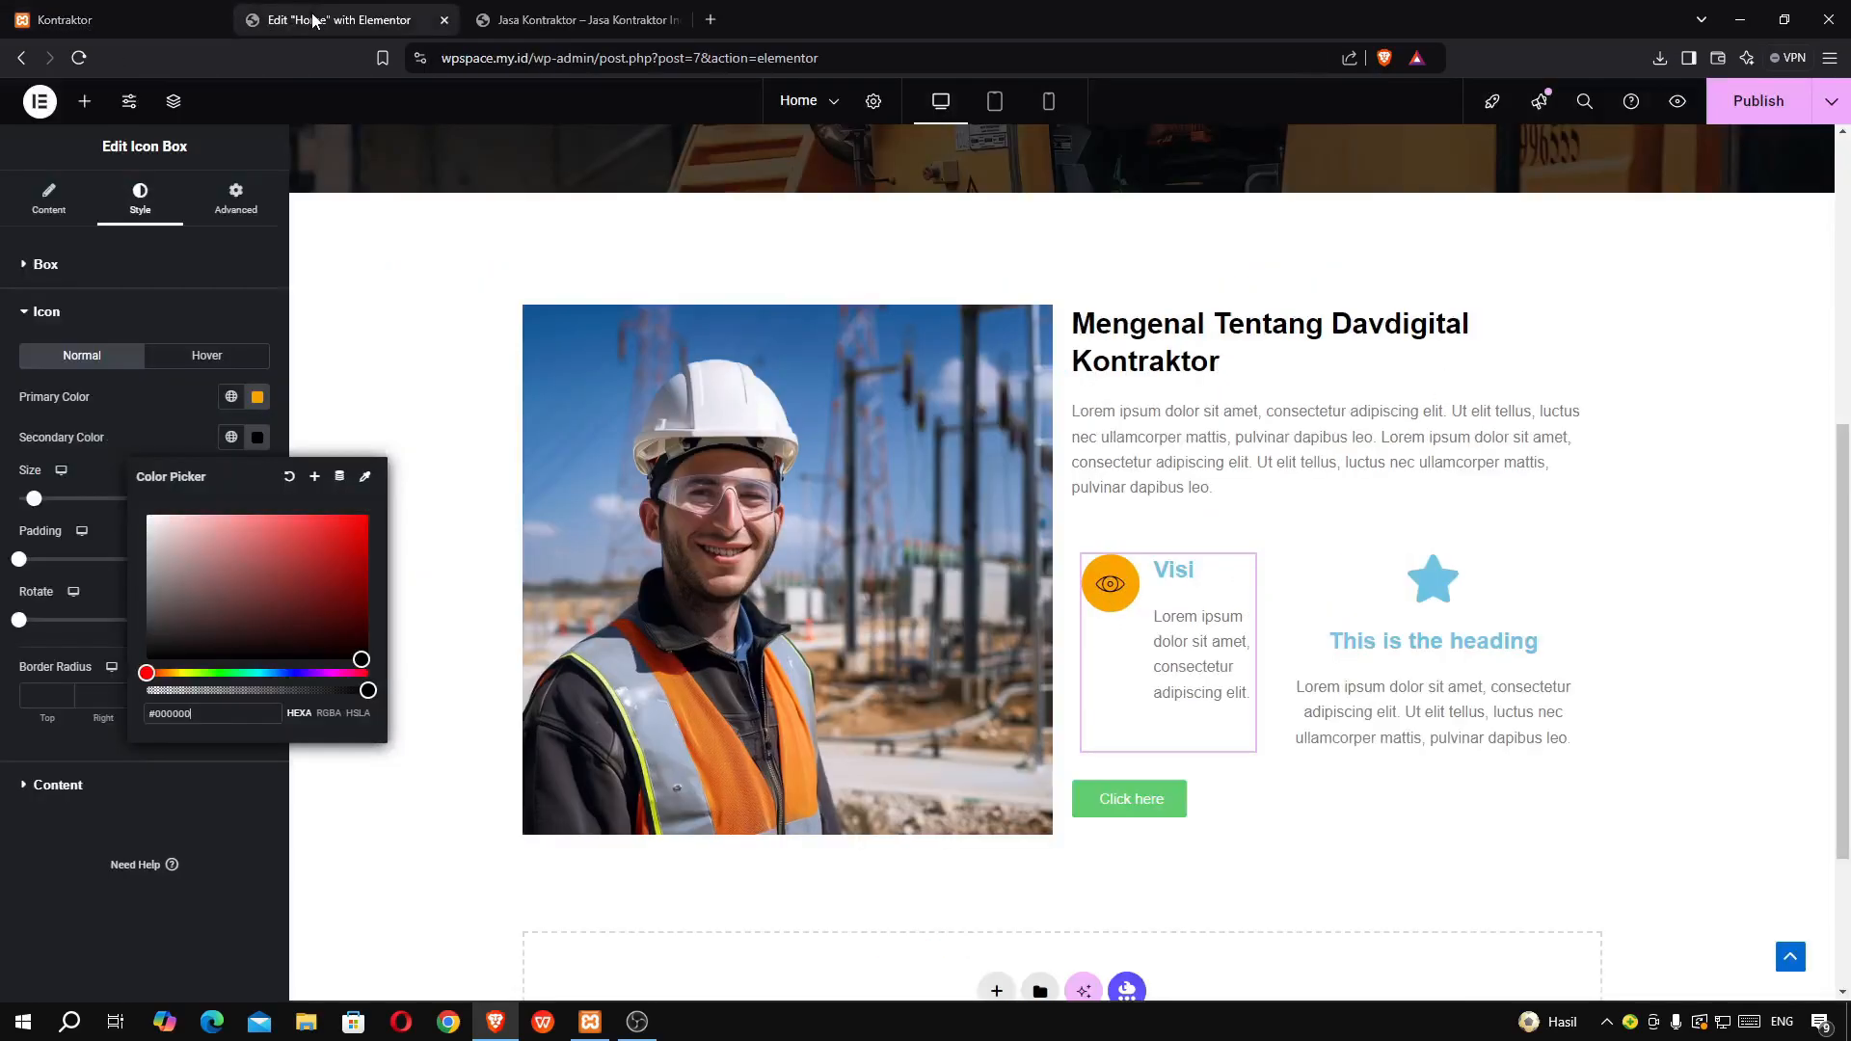
left_click(149, 432)
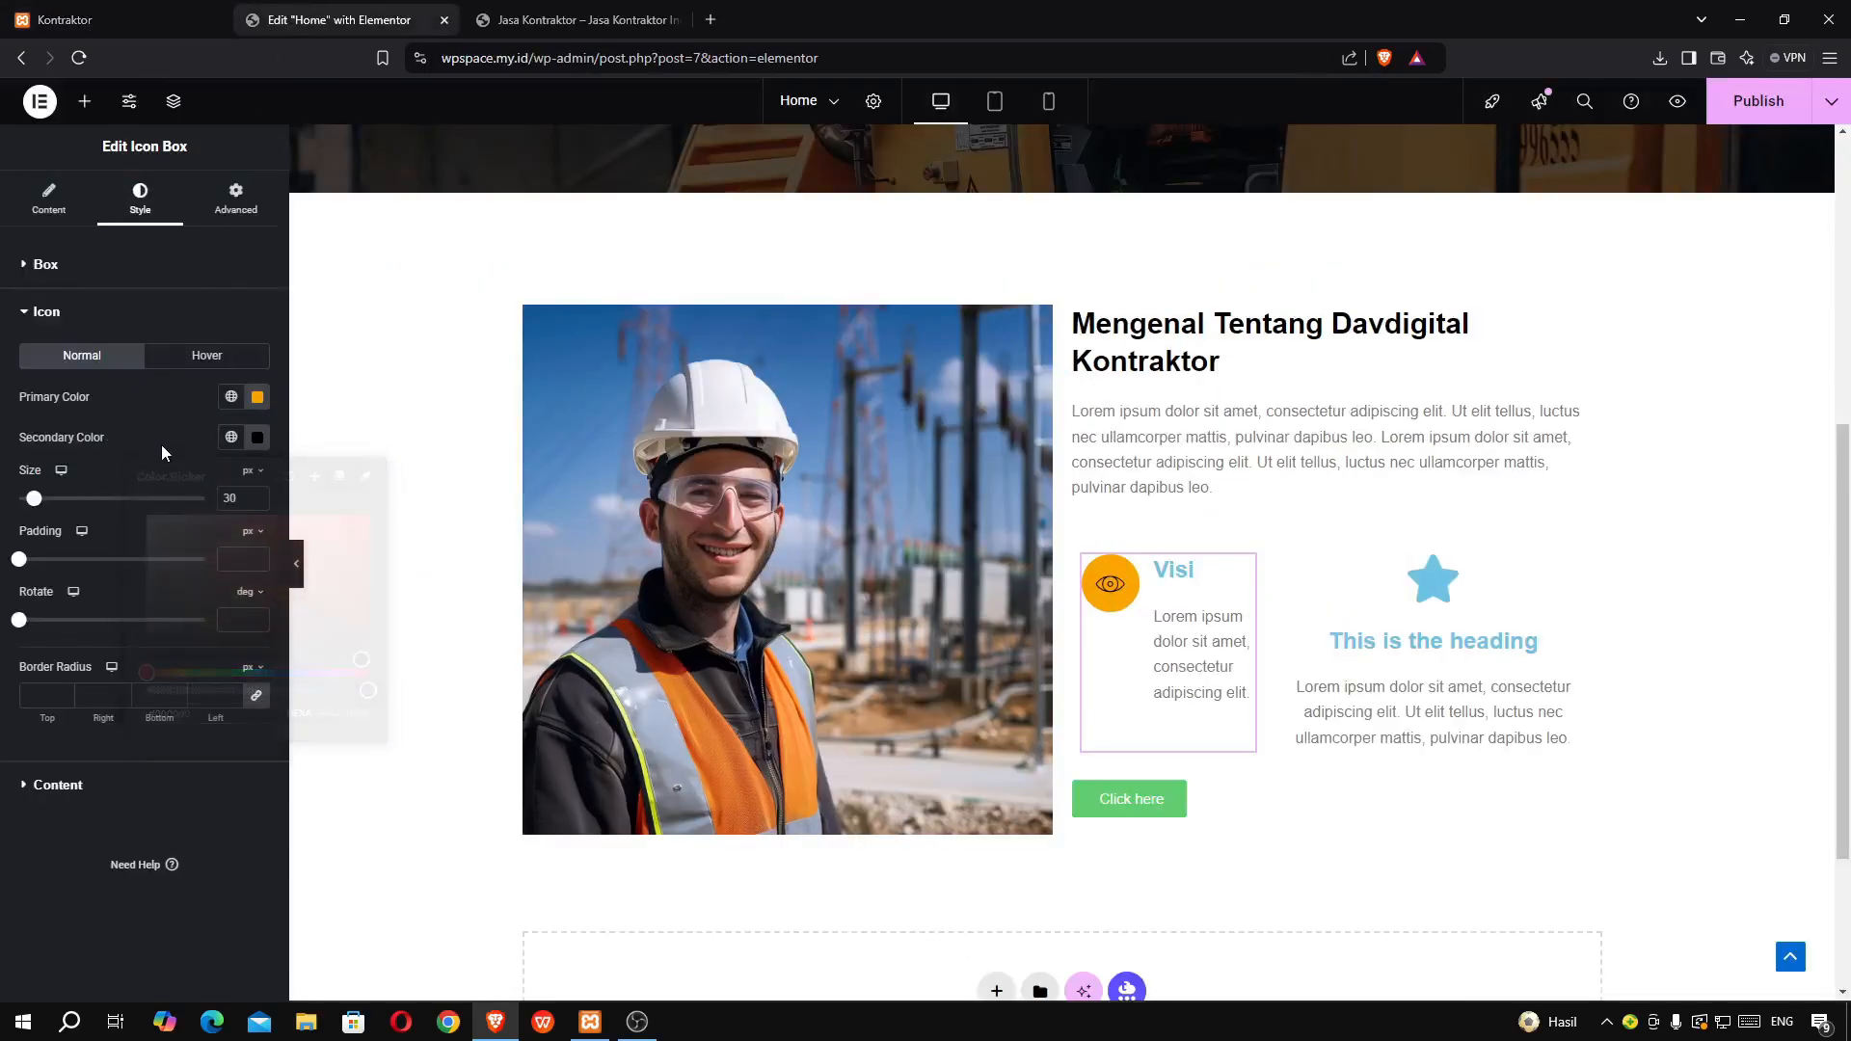
- Reduce the Visi box's icon size to 25 px
left_click(258, 502)
left_click(257, 502)
left_click(257, 502)
left_click(257, 503)
left_click(258, 503)
left_click(257, 502)
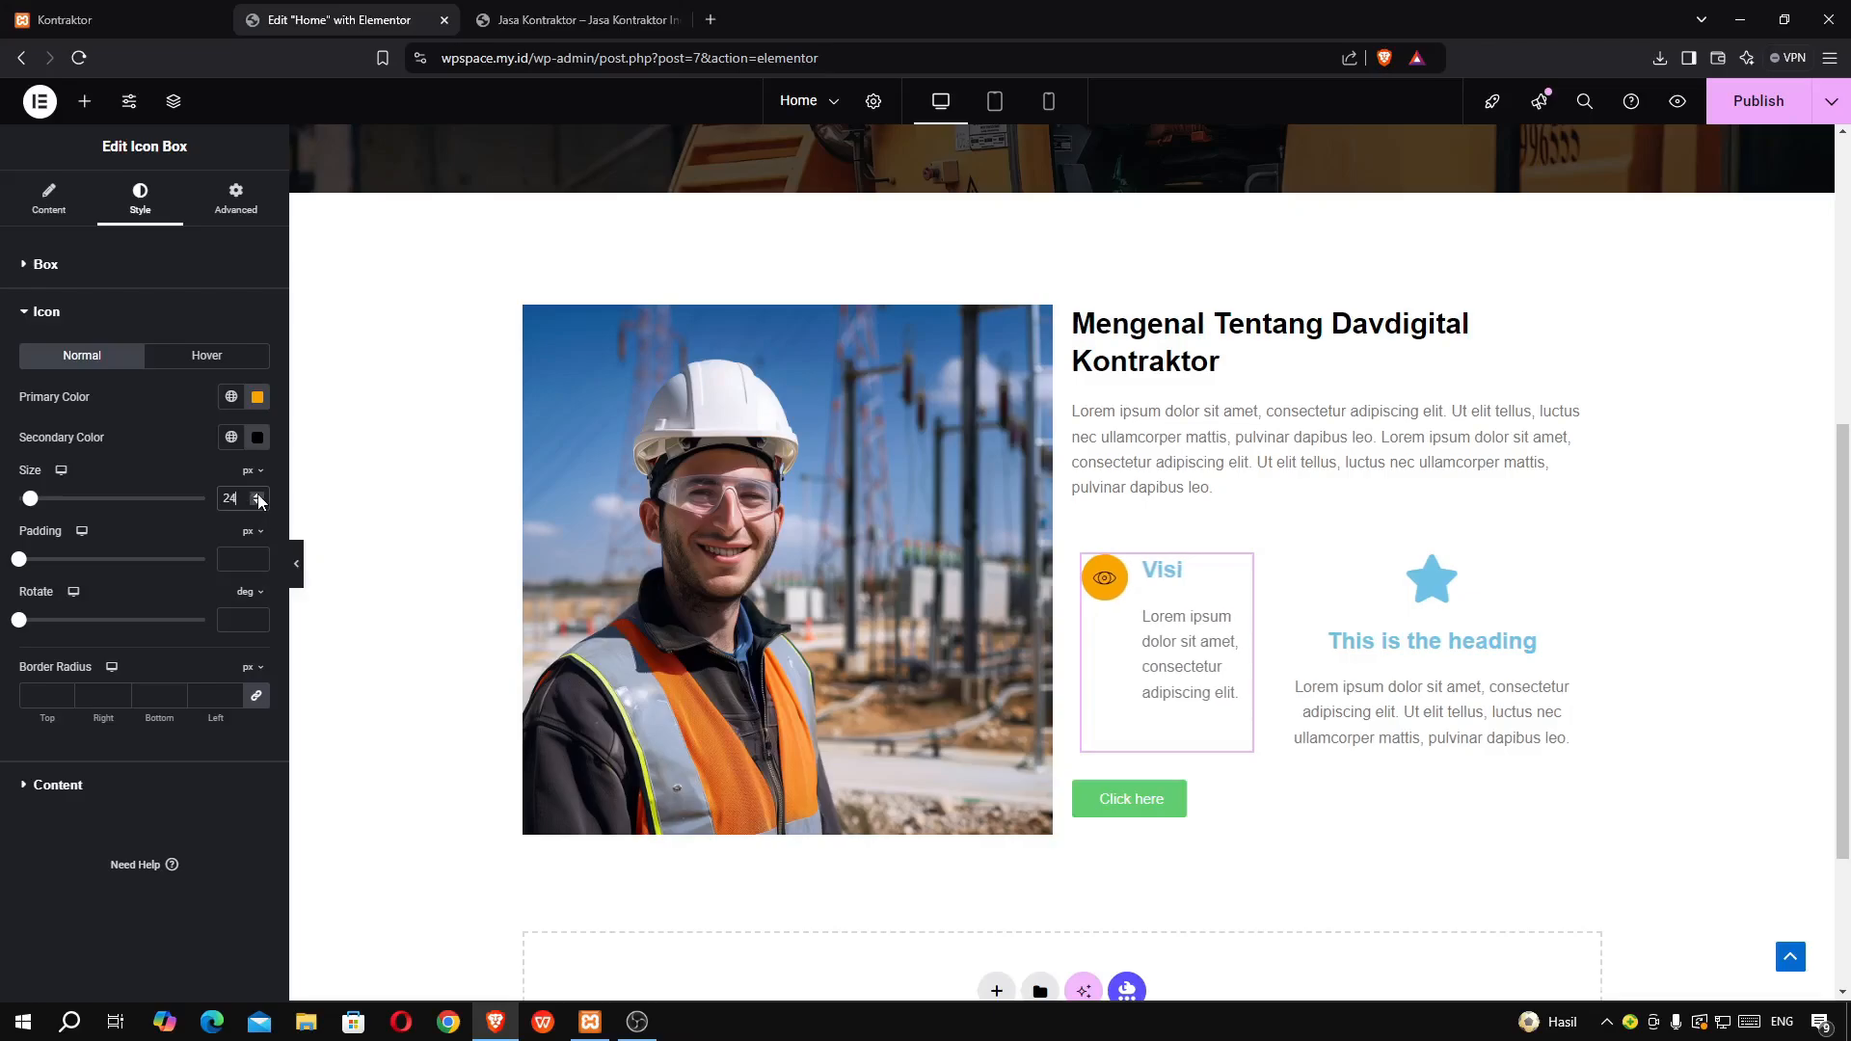
left_click(257, 494)
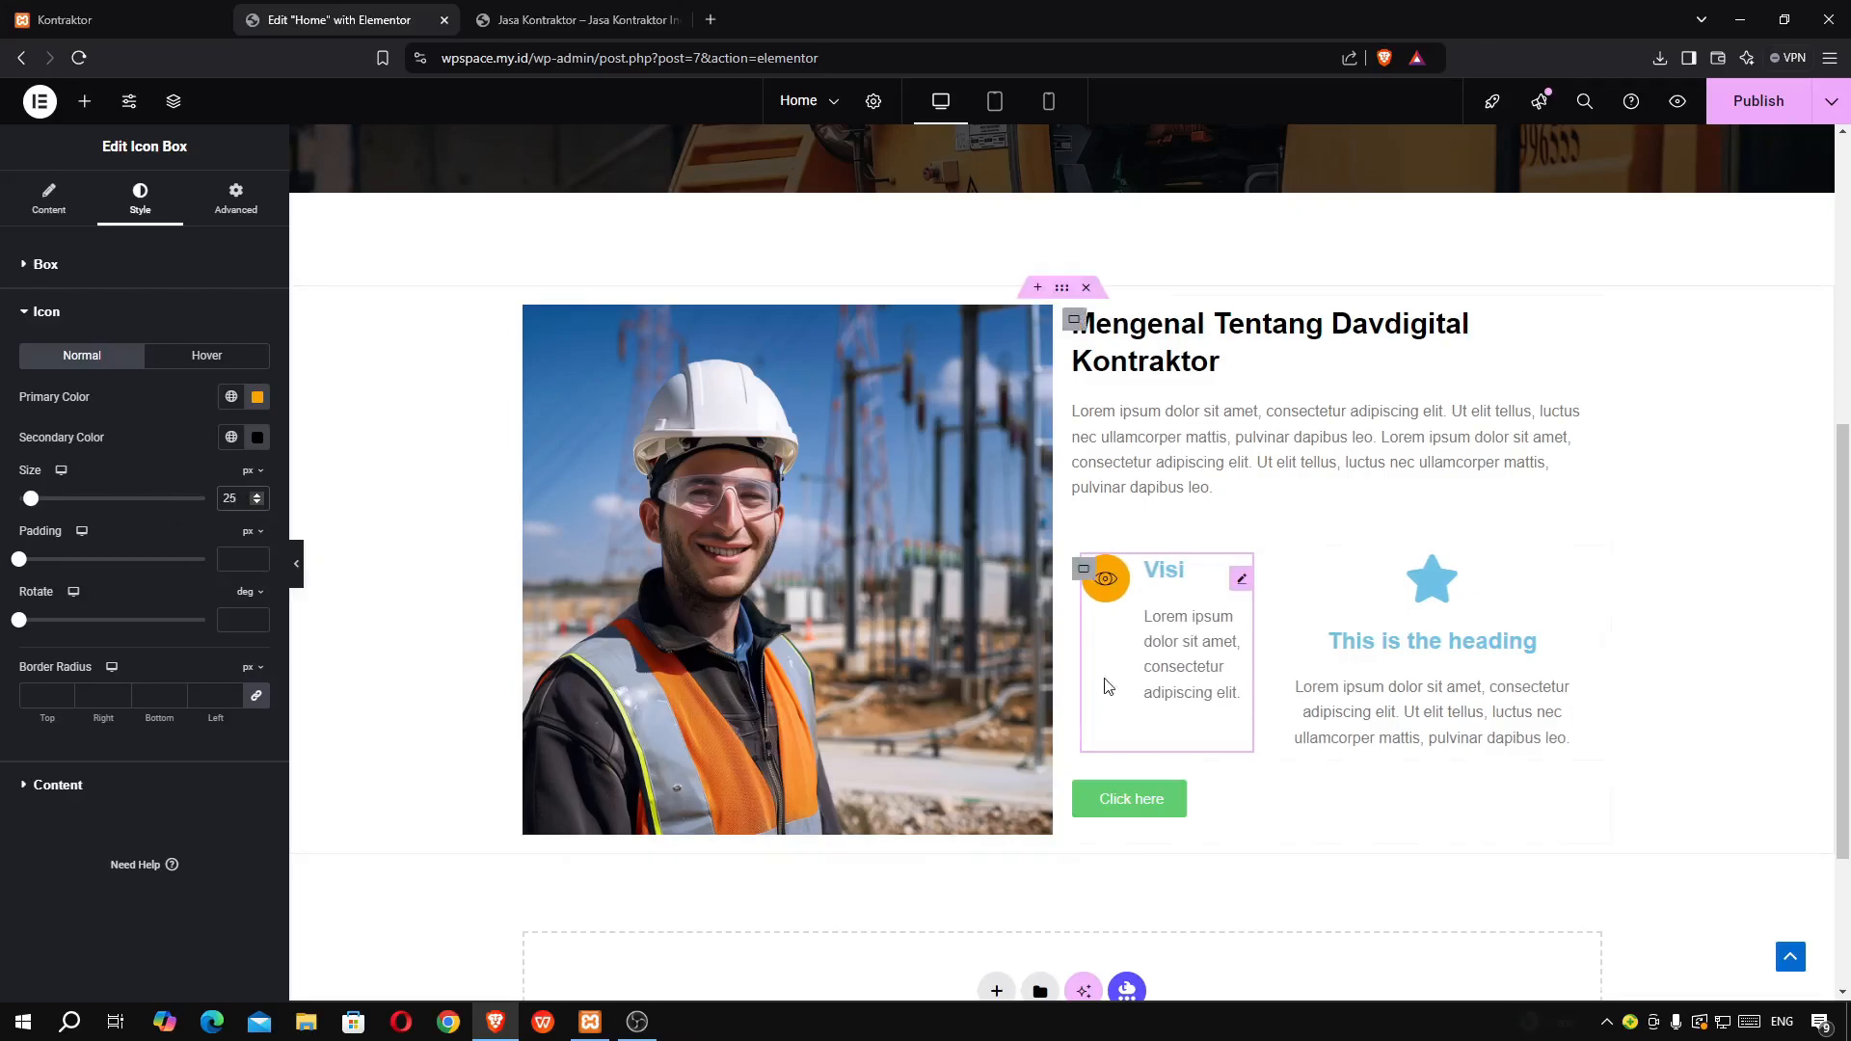
- Set the Visi box's title color to black (#000000) and compare the box with the reference page
left_click(82, 788)
left_click(258, 443)
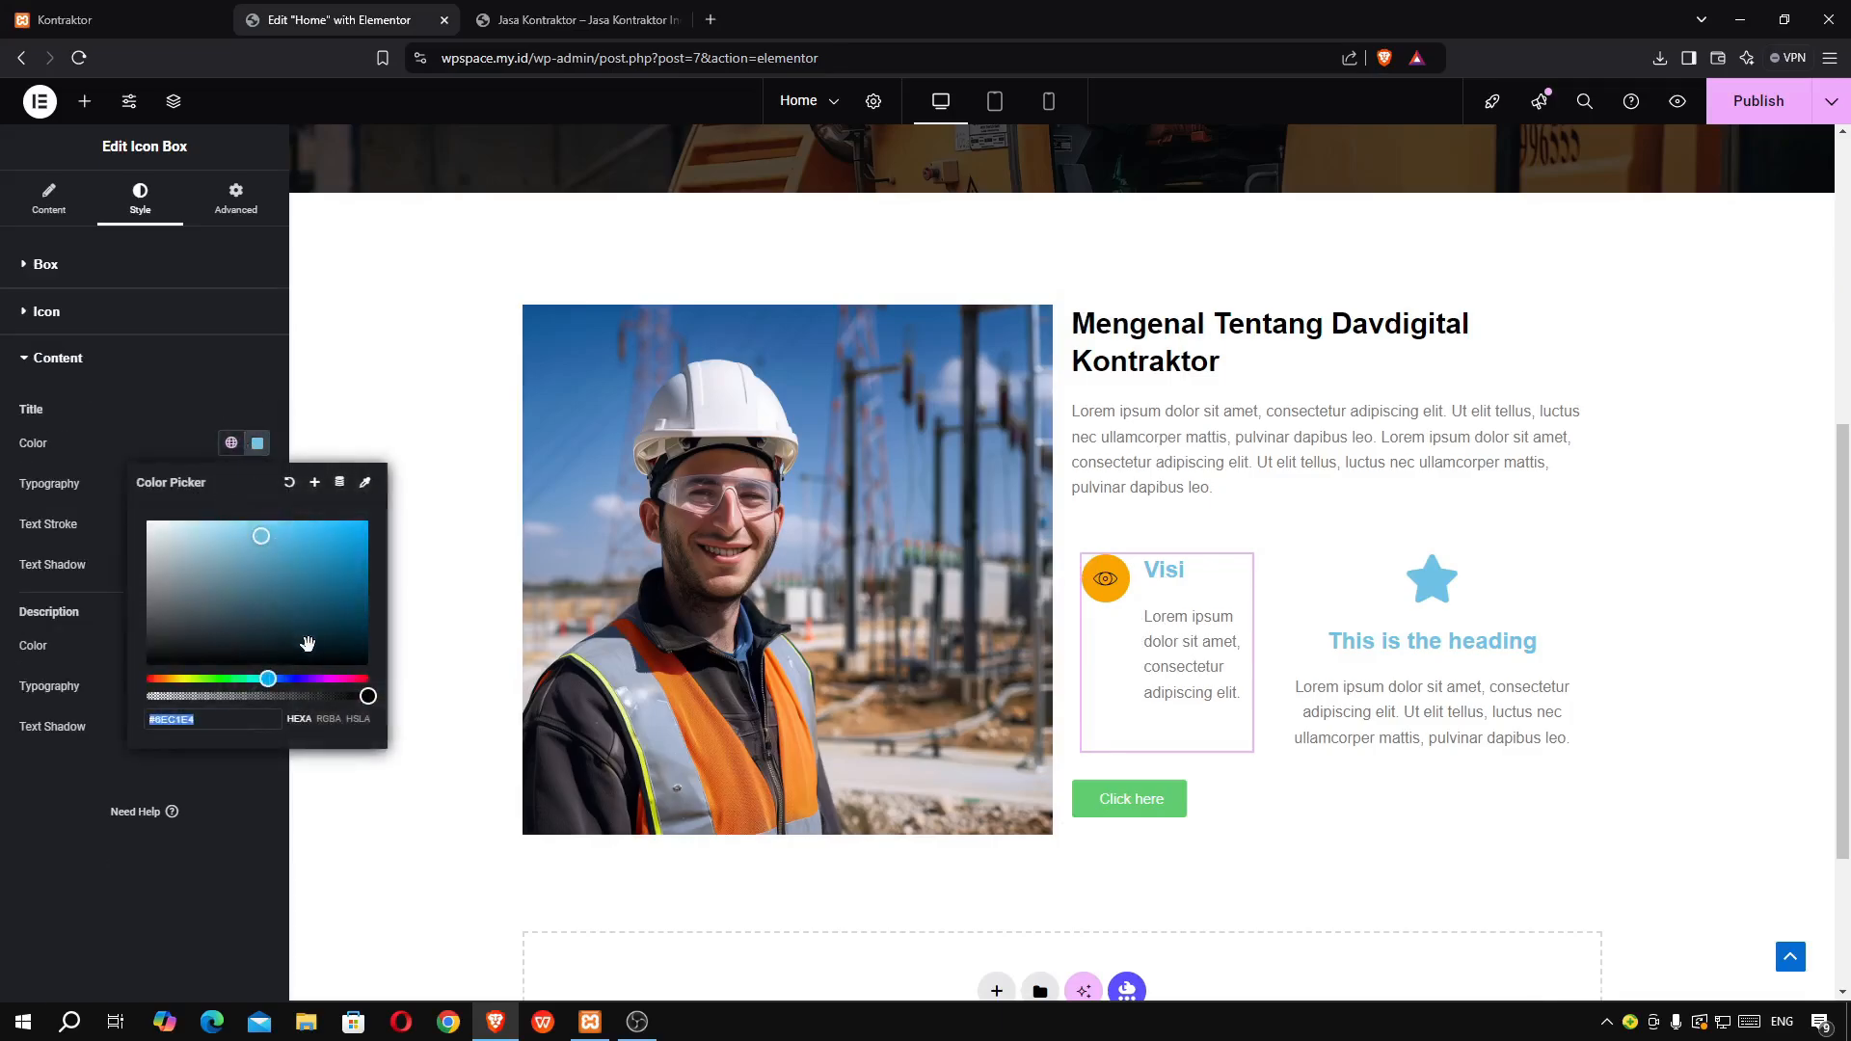
left_click(348, 665)
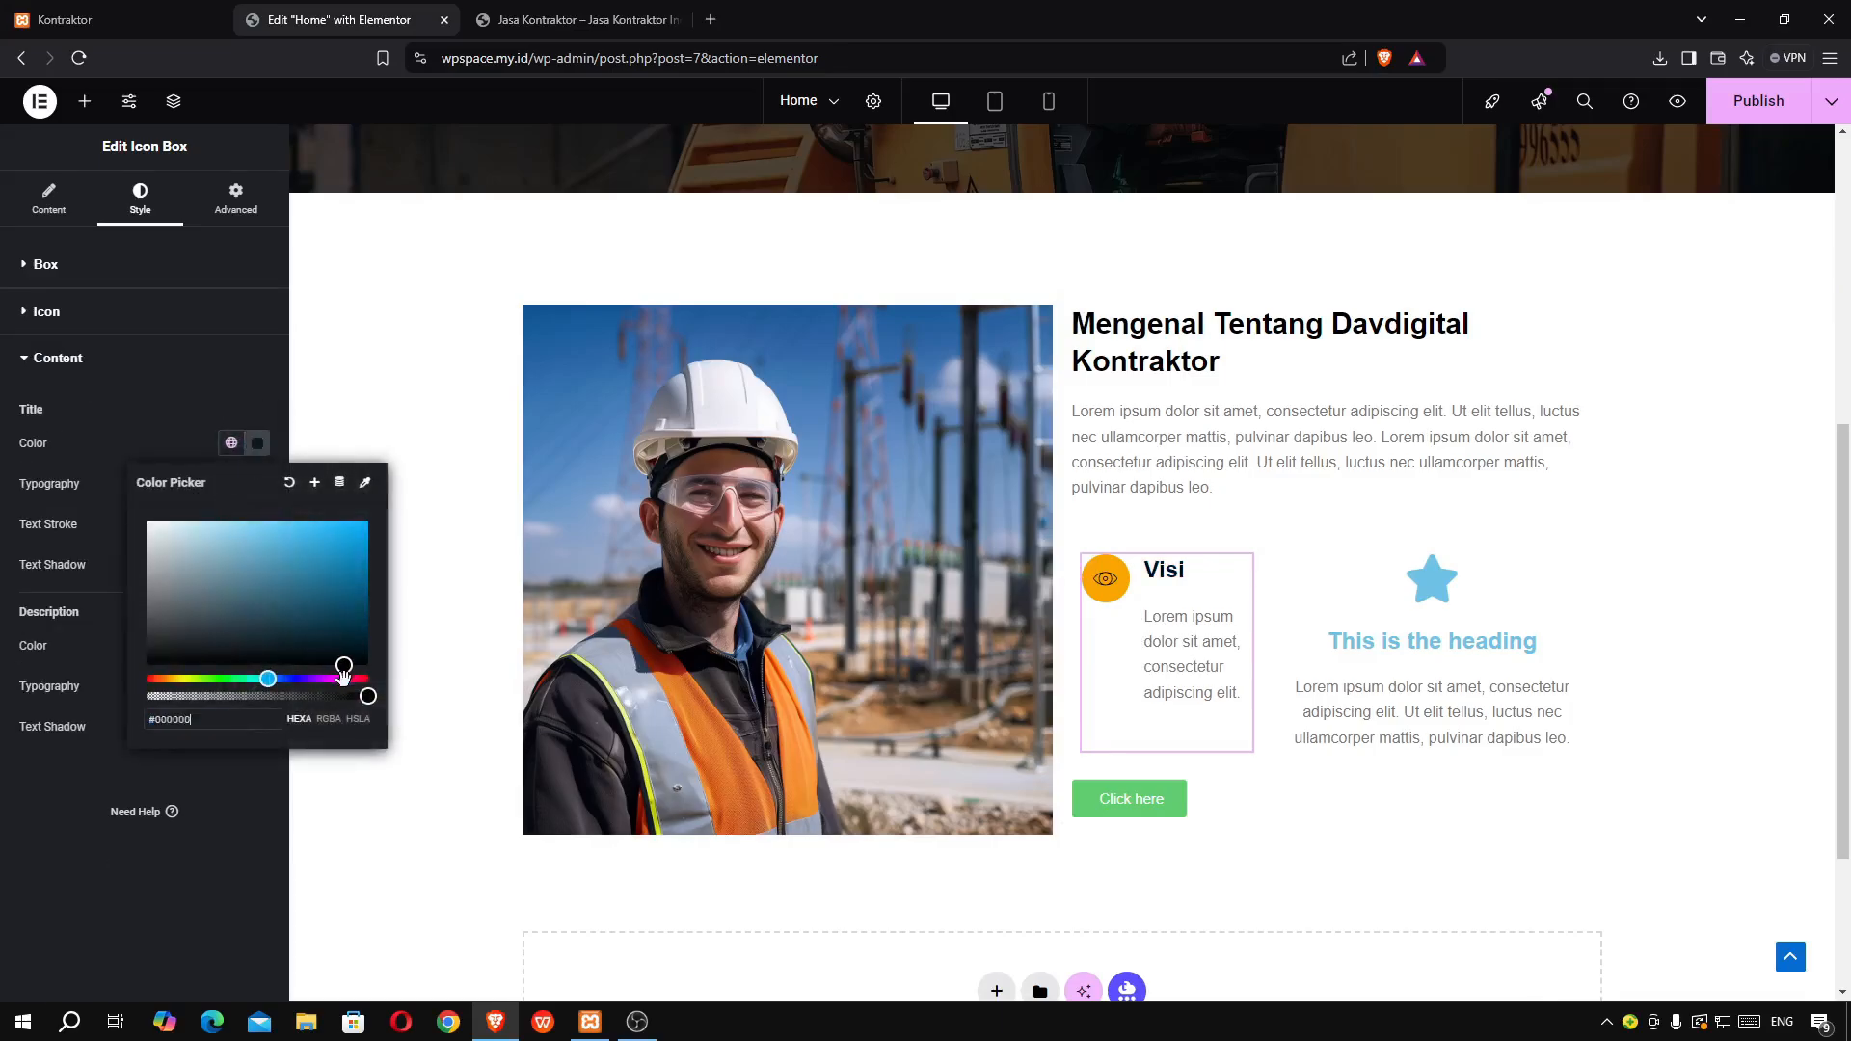
left_click(32, 448)
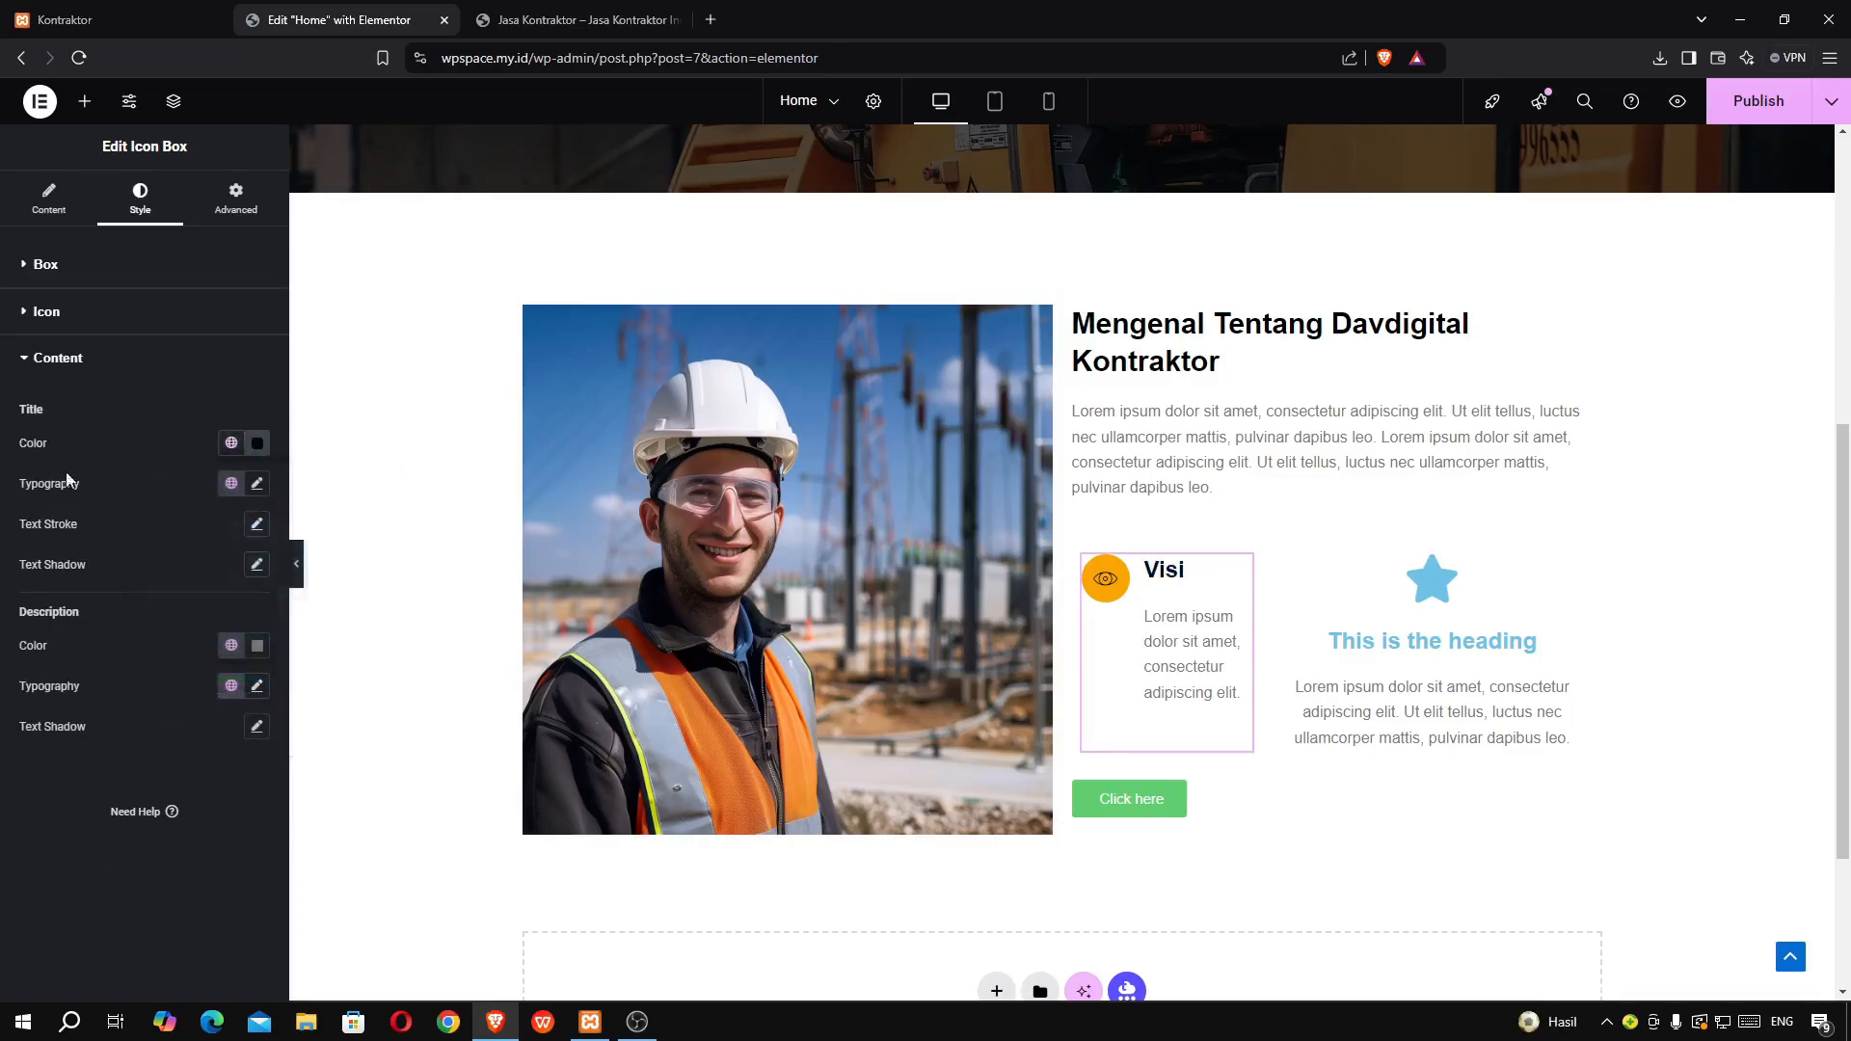
left_click(64, 25)
left_click(281, 22)
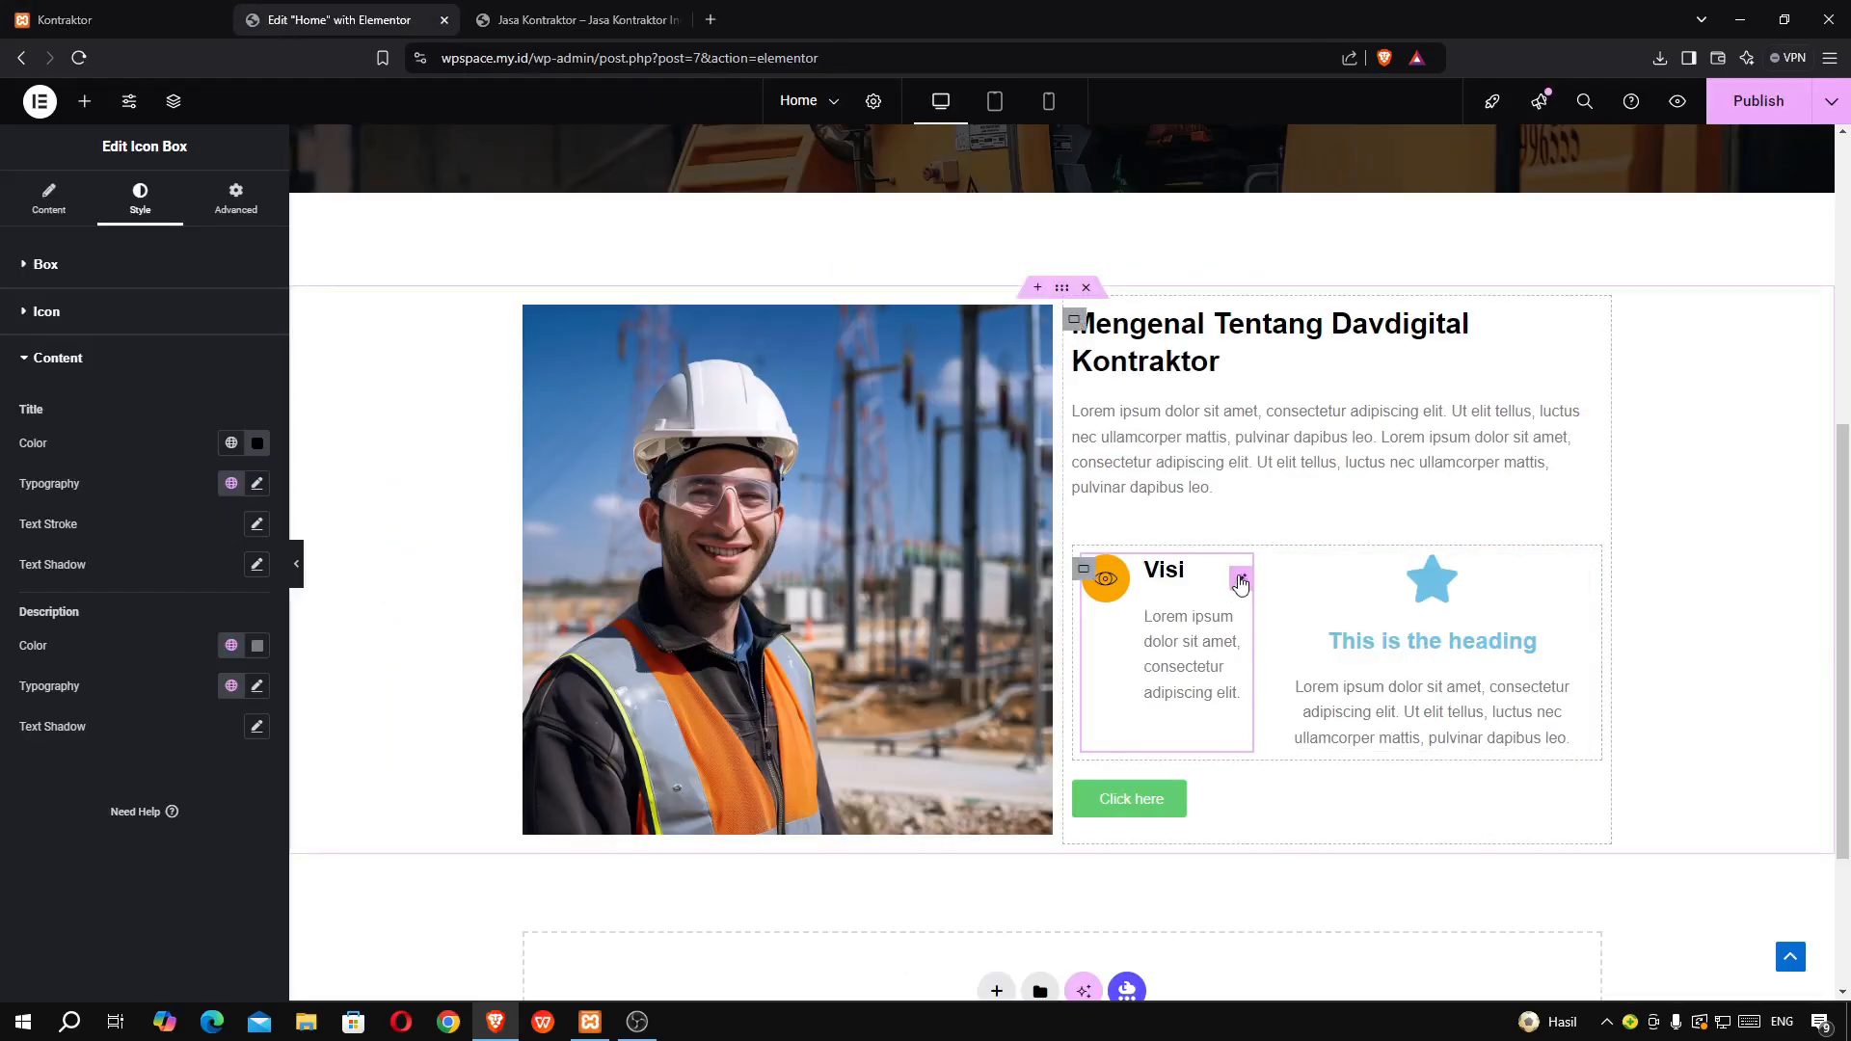
- Copy the Visi icon box and paste its style onto the second icon box
right_click(1240, 582)
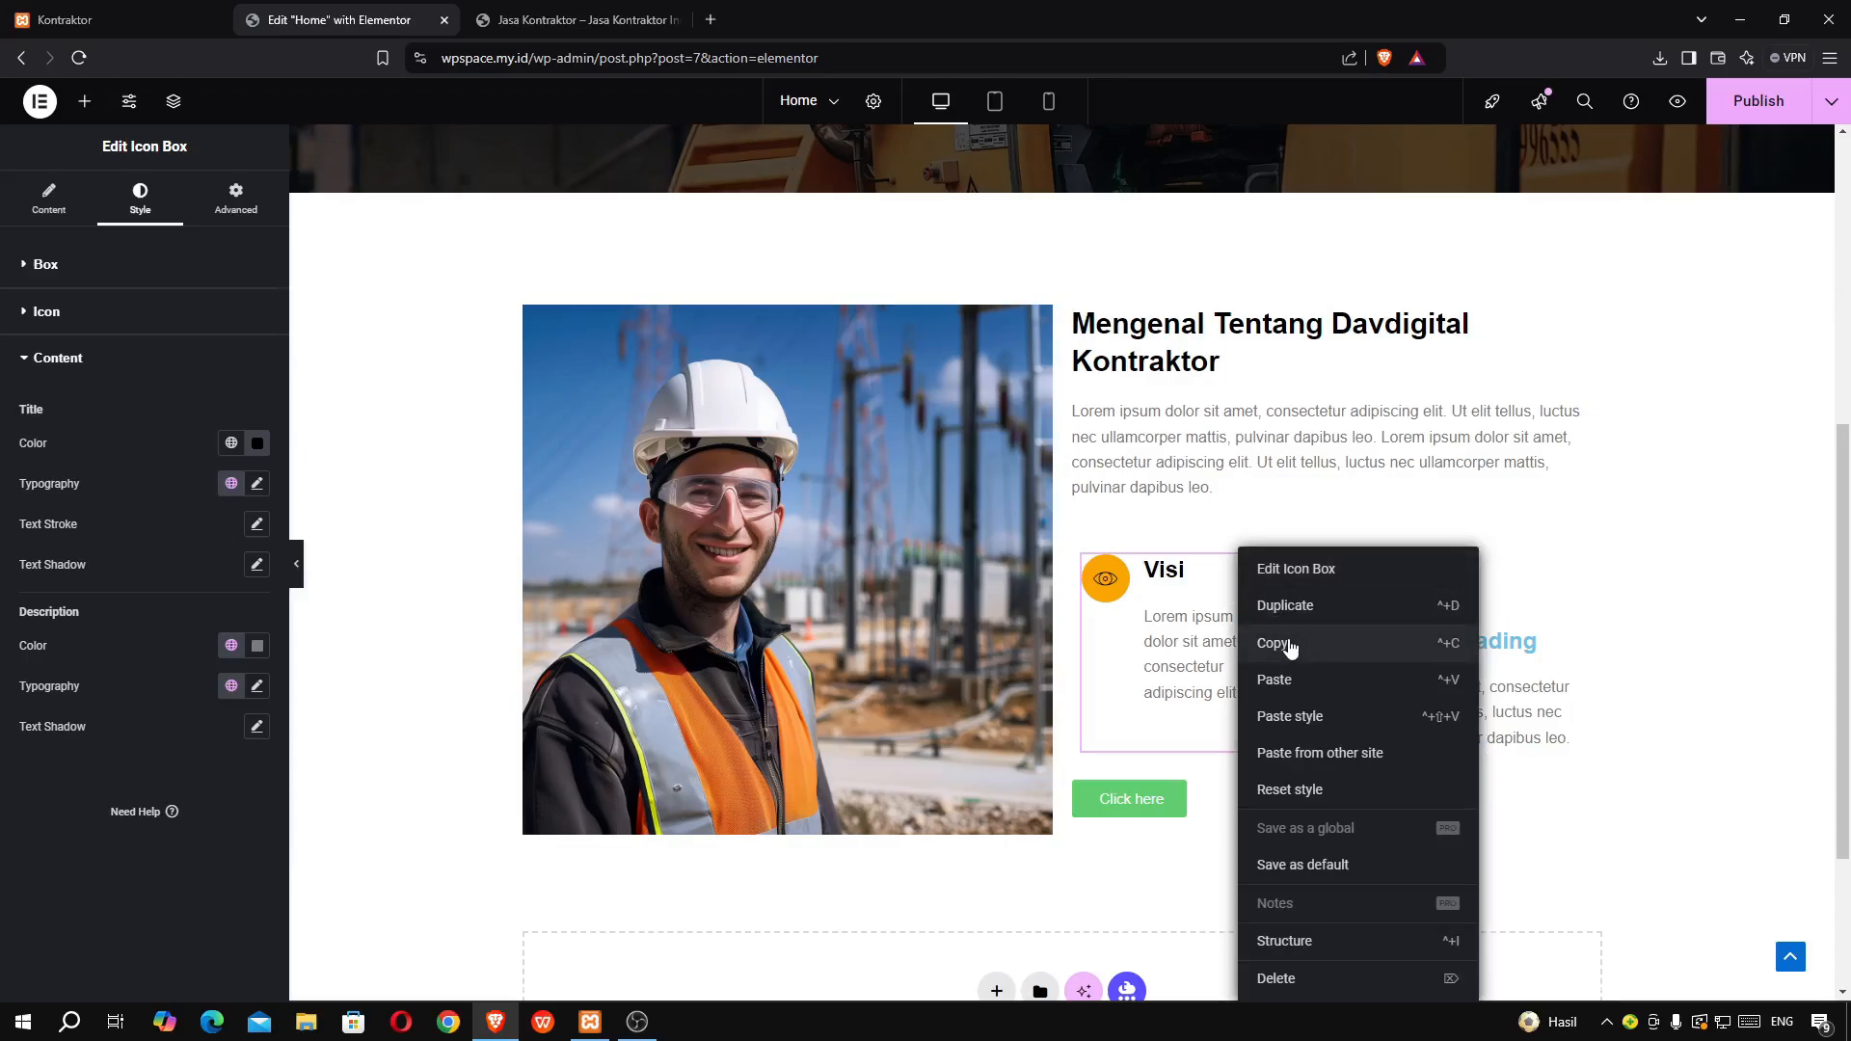
left_click(1275, 643)
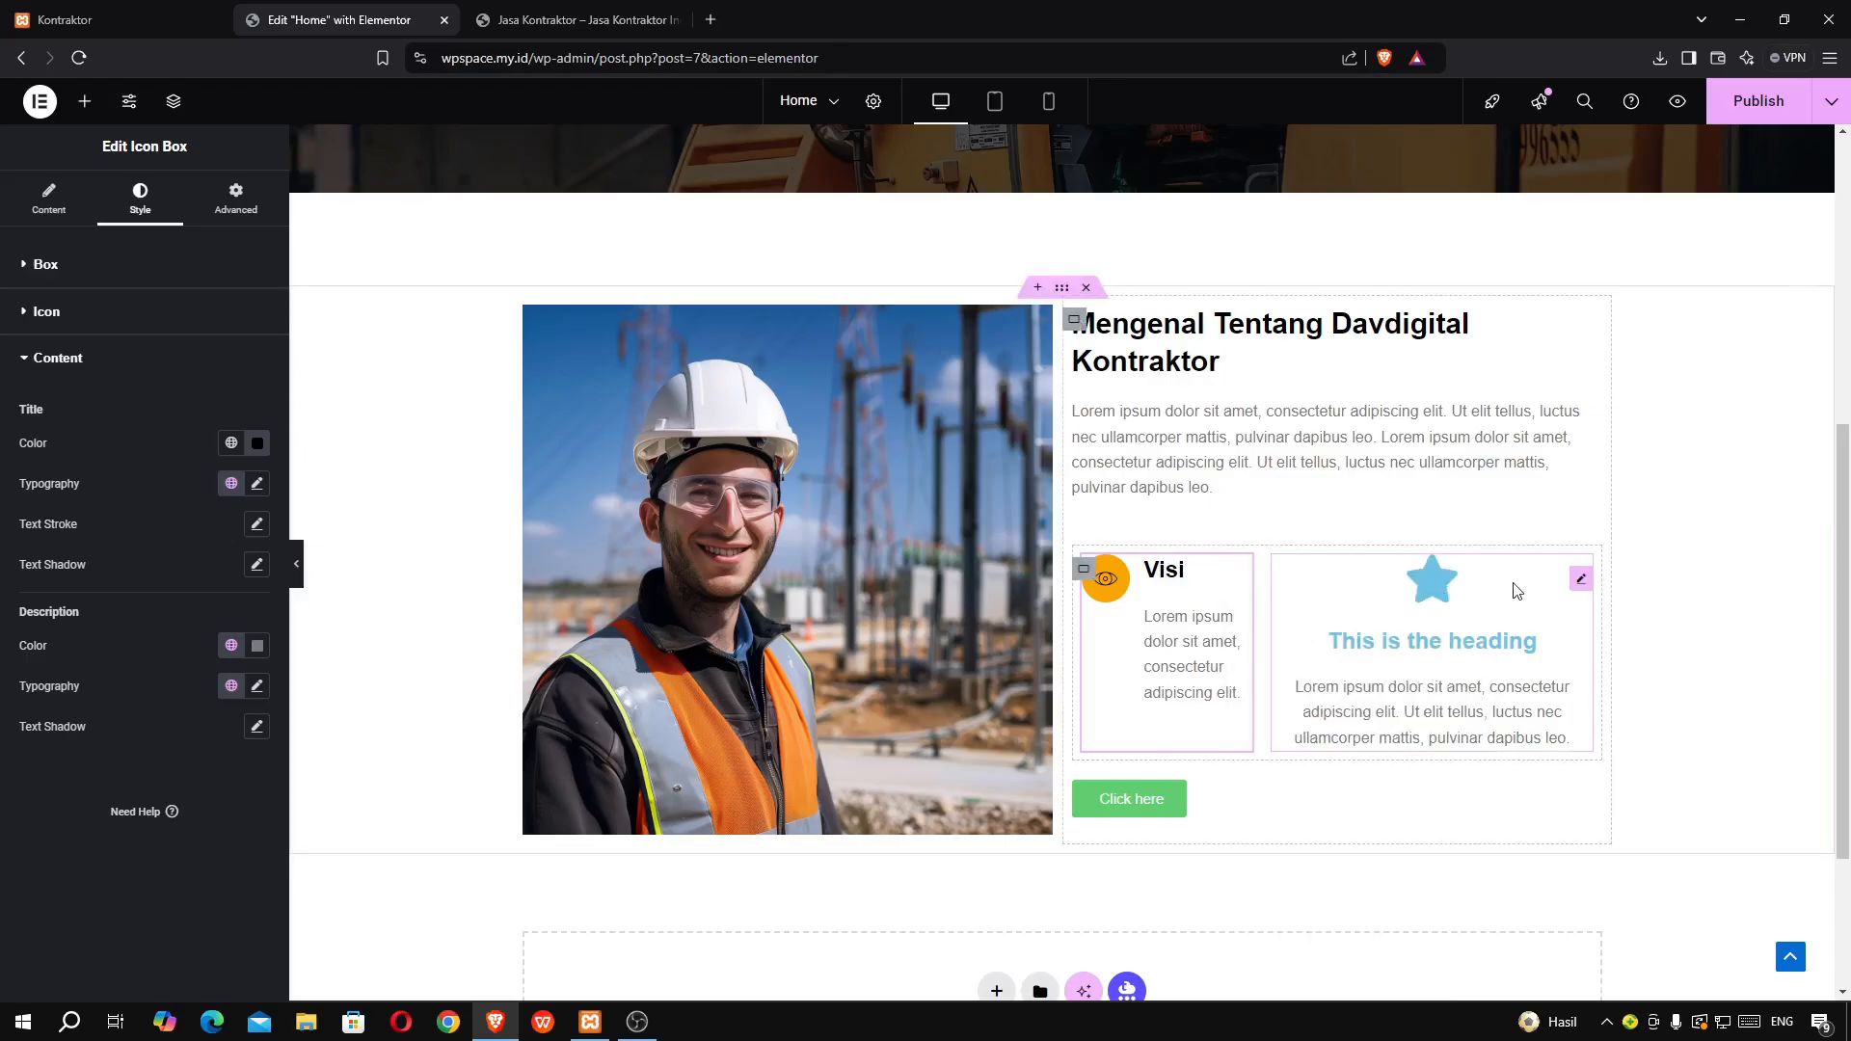
right_click(1581, 582)
left_click(1636, 718)
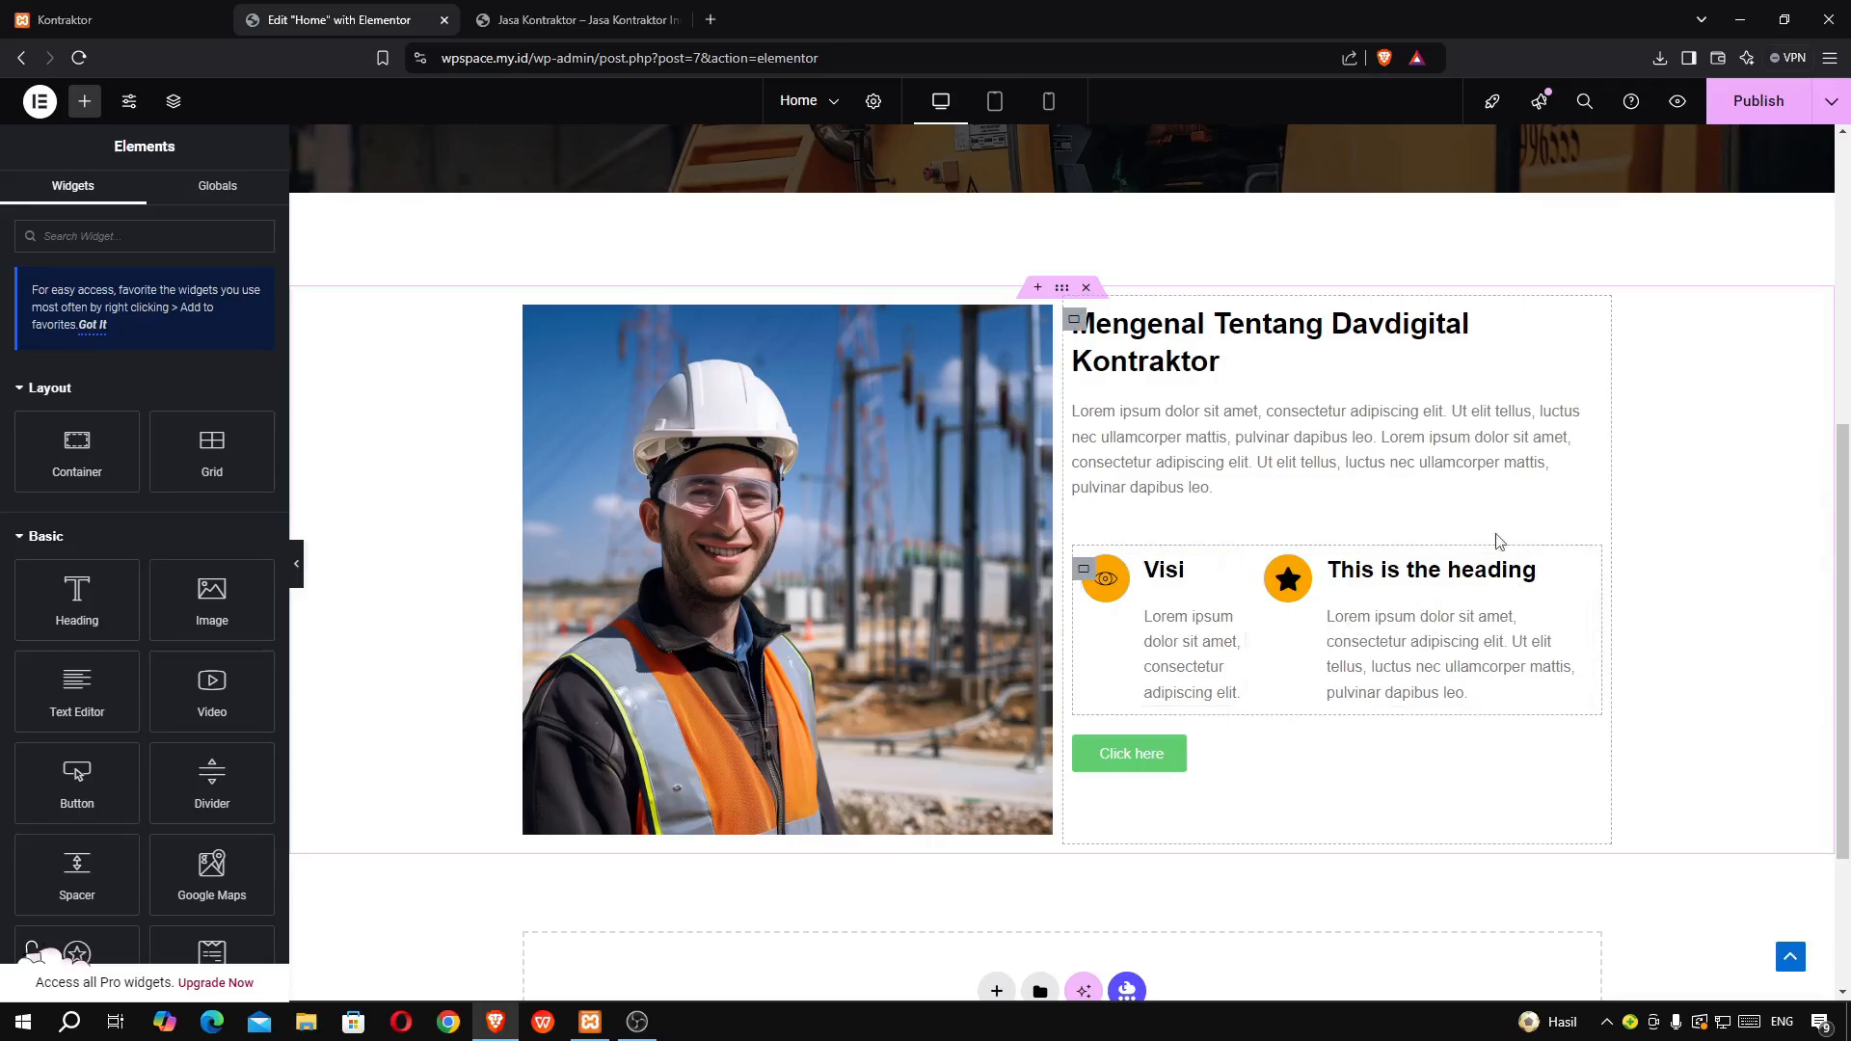
- Change the second icon box's title to "Misi"
left_click(1422, 643)
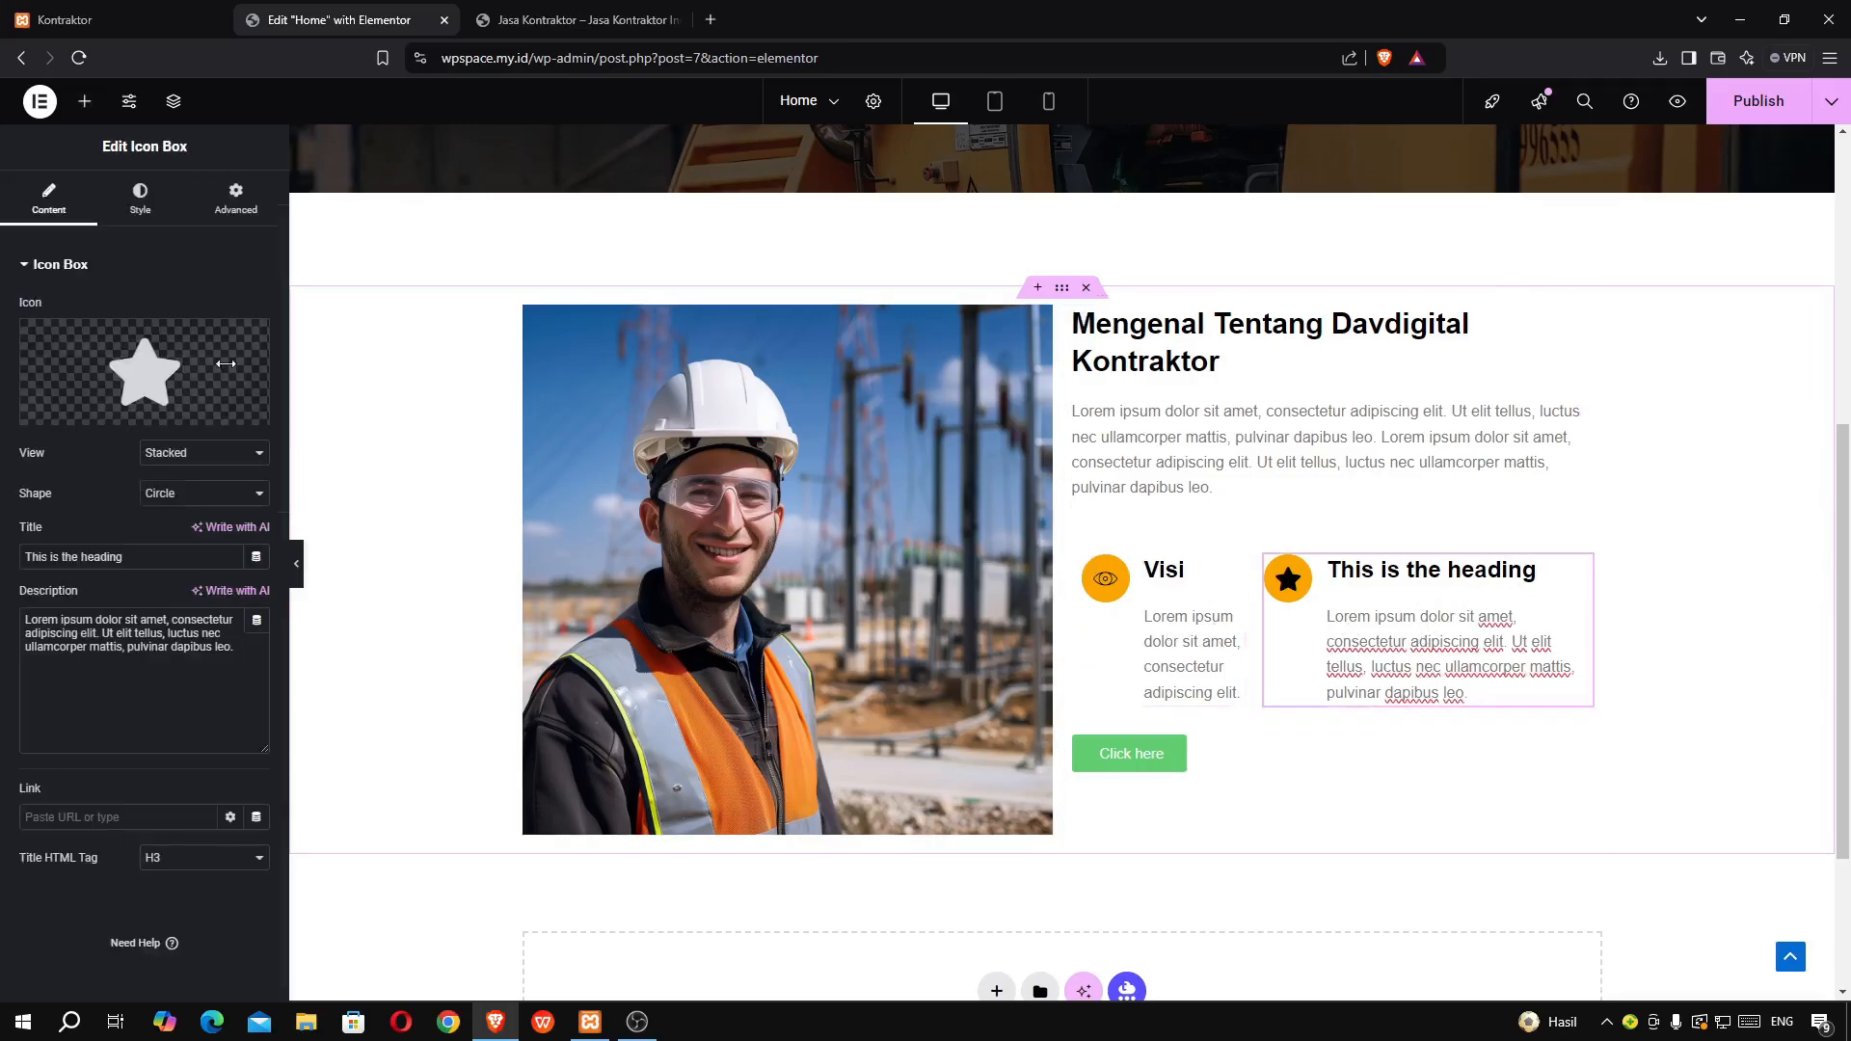
left_click_drag(146, 554, 2, 547)
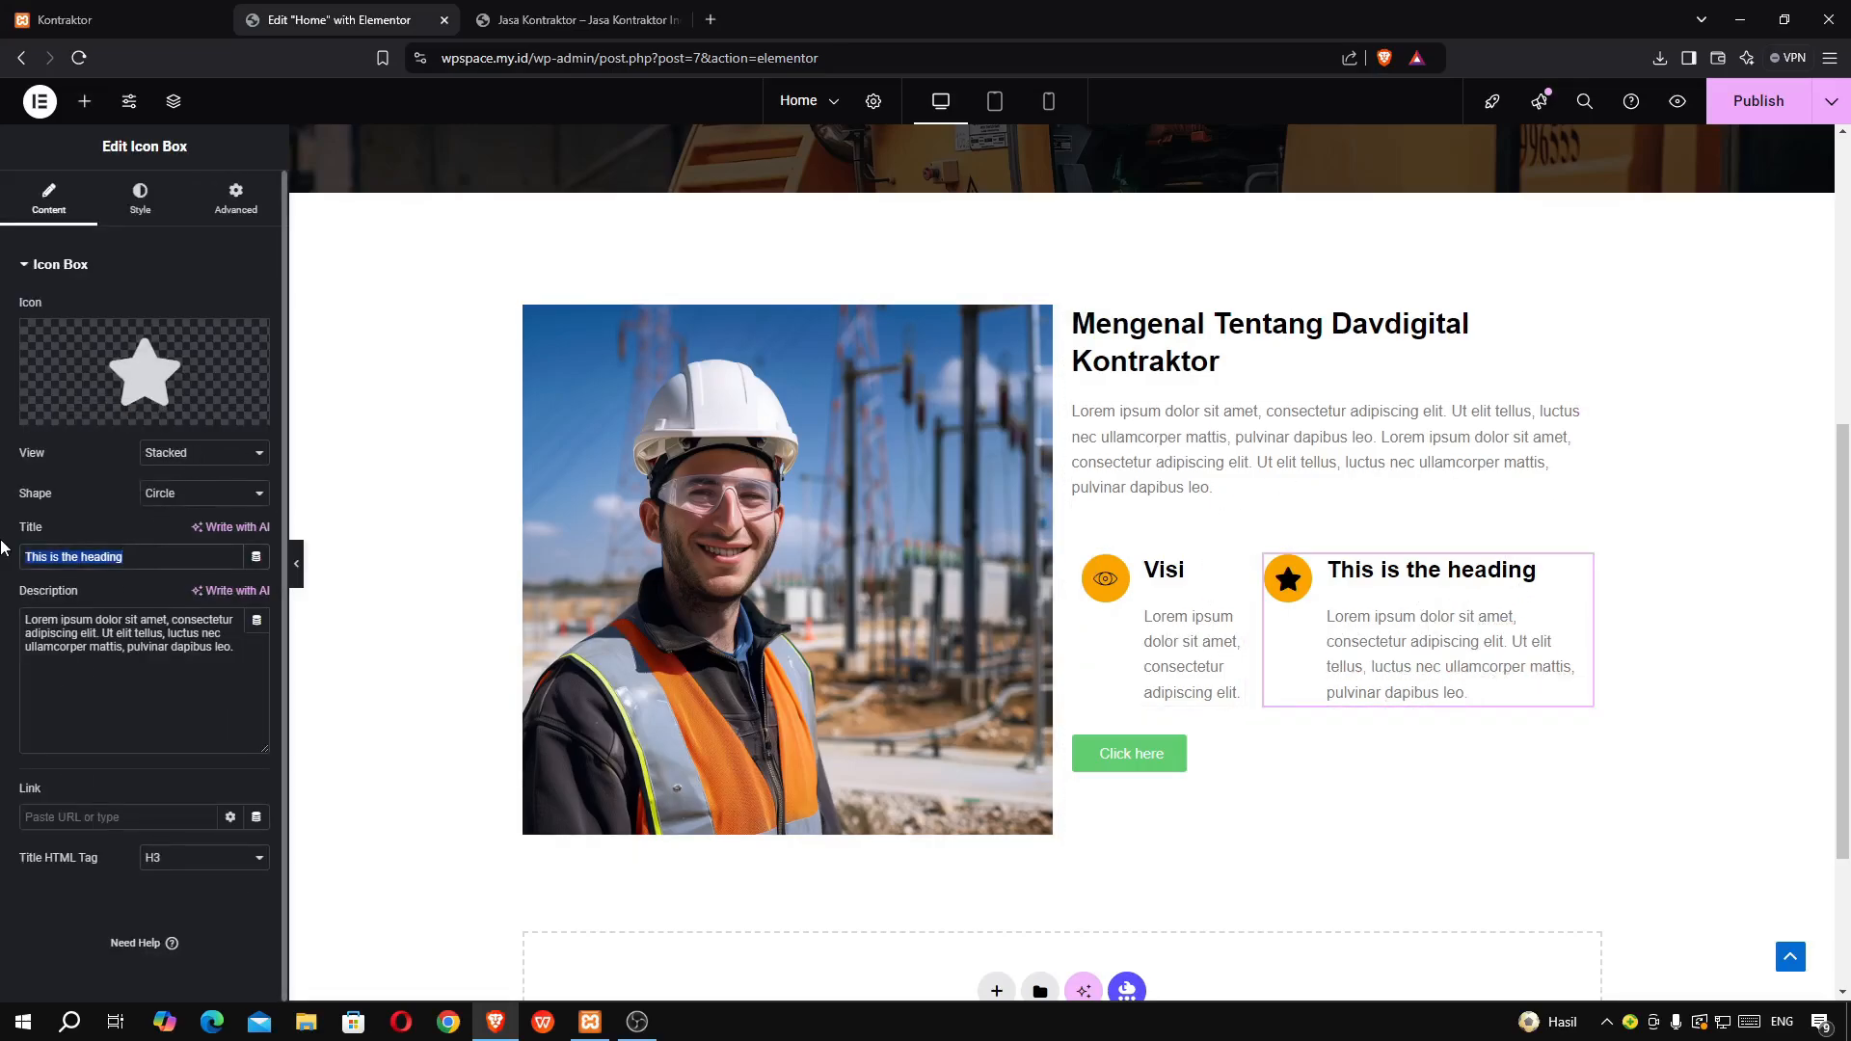
type("Misi")
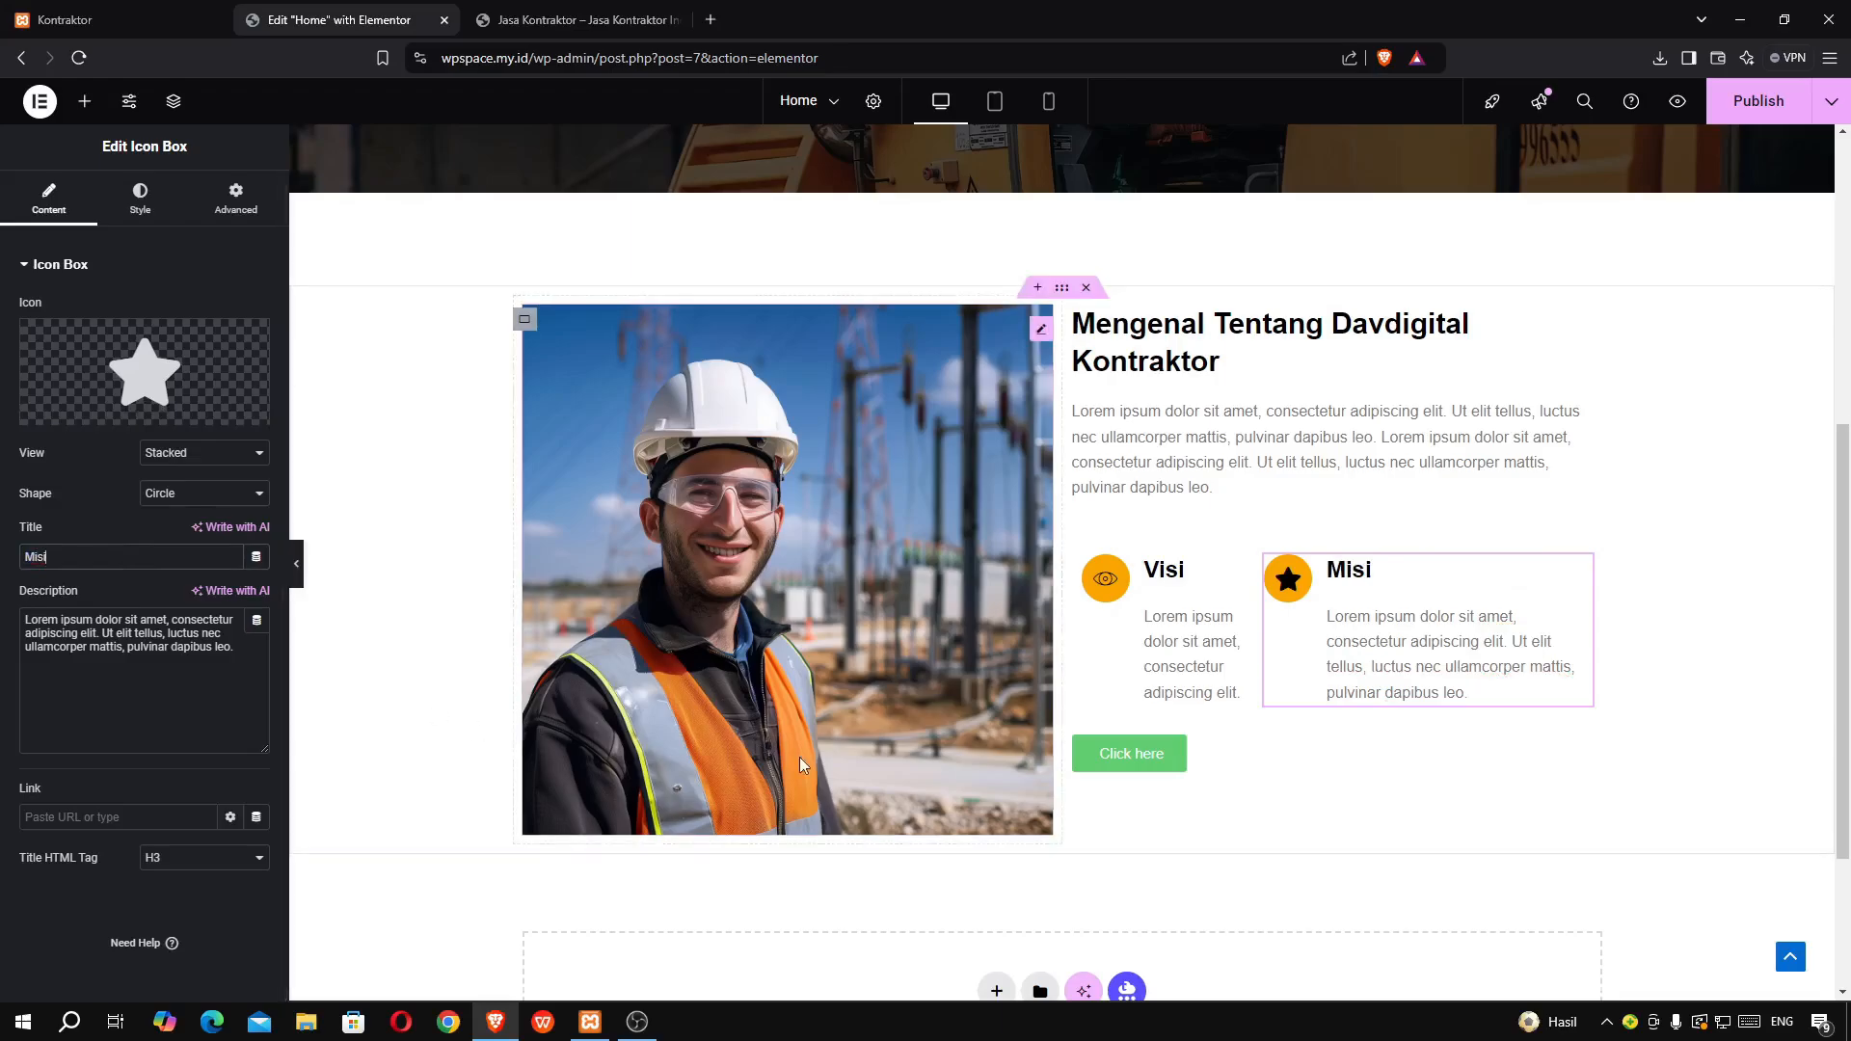
- Replace the Misi box's description with the Visi box's text "Lorem ipsum dolor sit amet, consectetur adipiscing elit."
left_click(1185, 627)
left_click(169, 212)
left_click(48, 200)
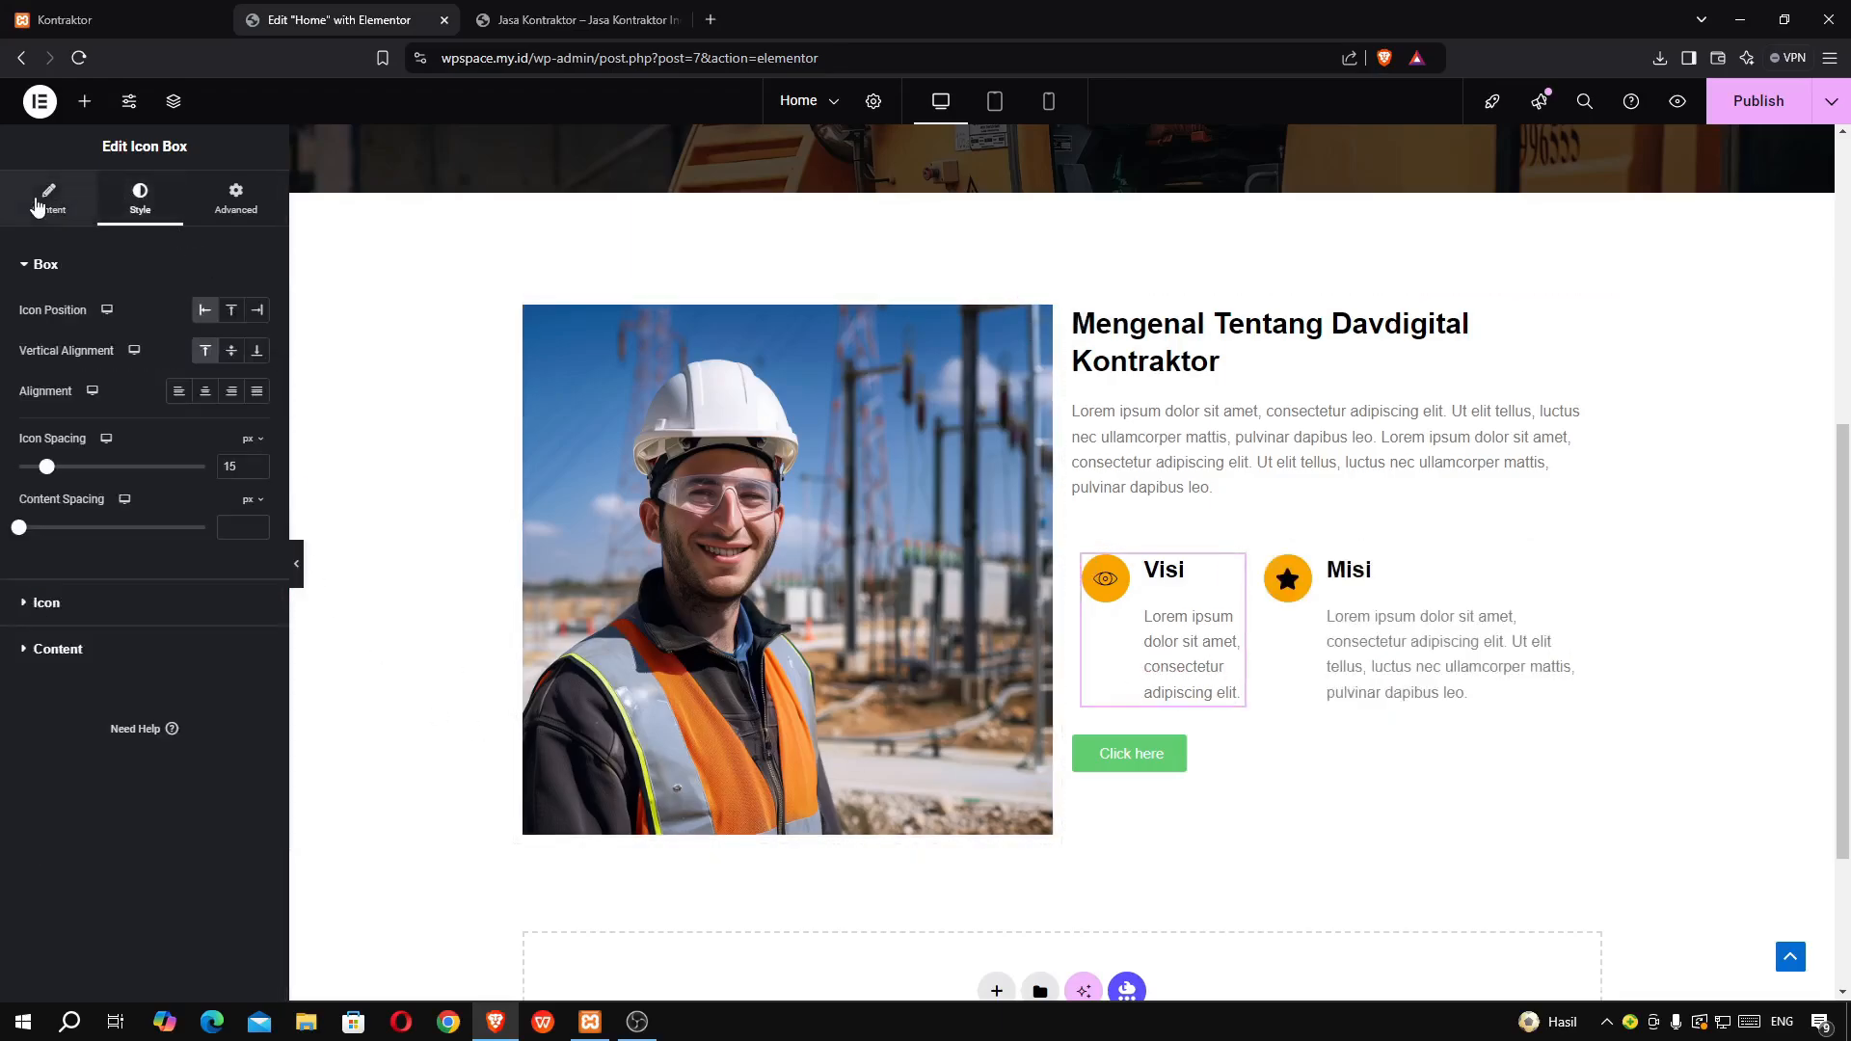
key("ctrl+a")
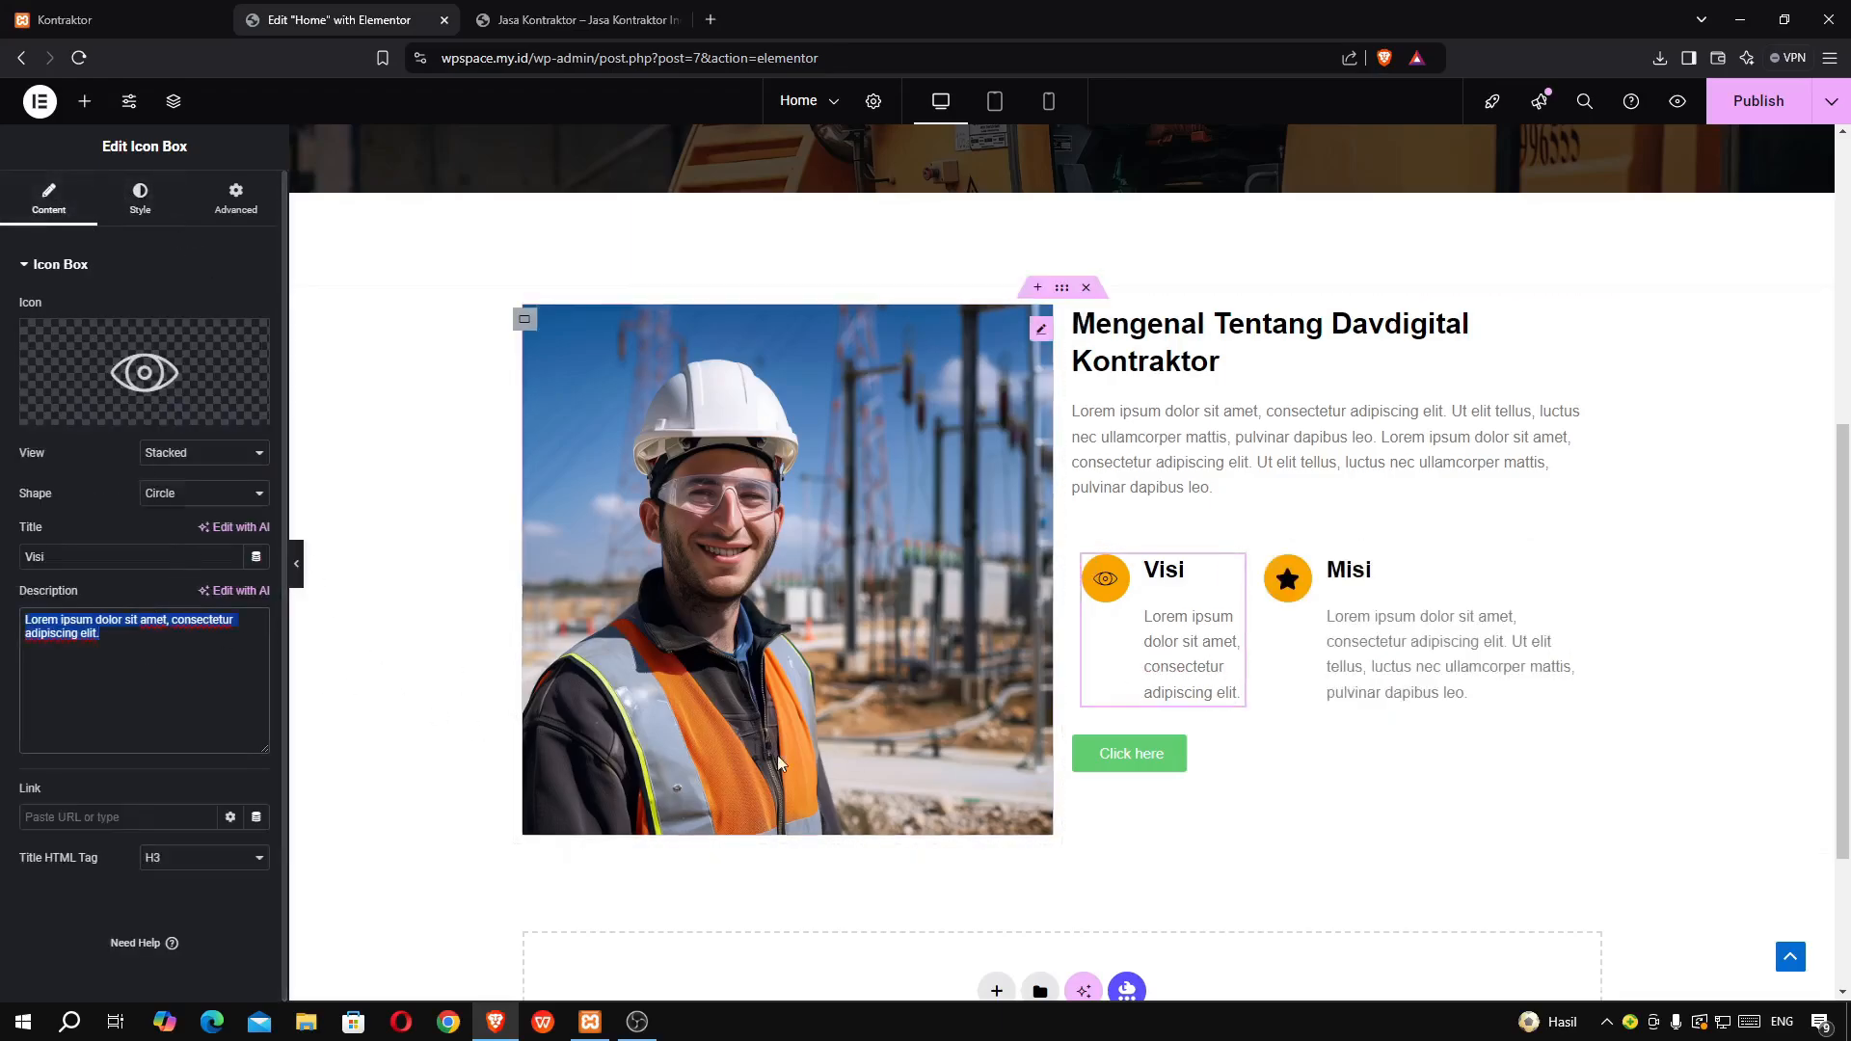
left_click(1357, 651)
key("ctrl+a")
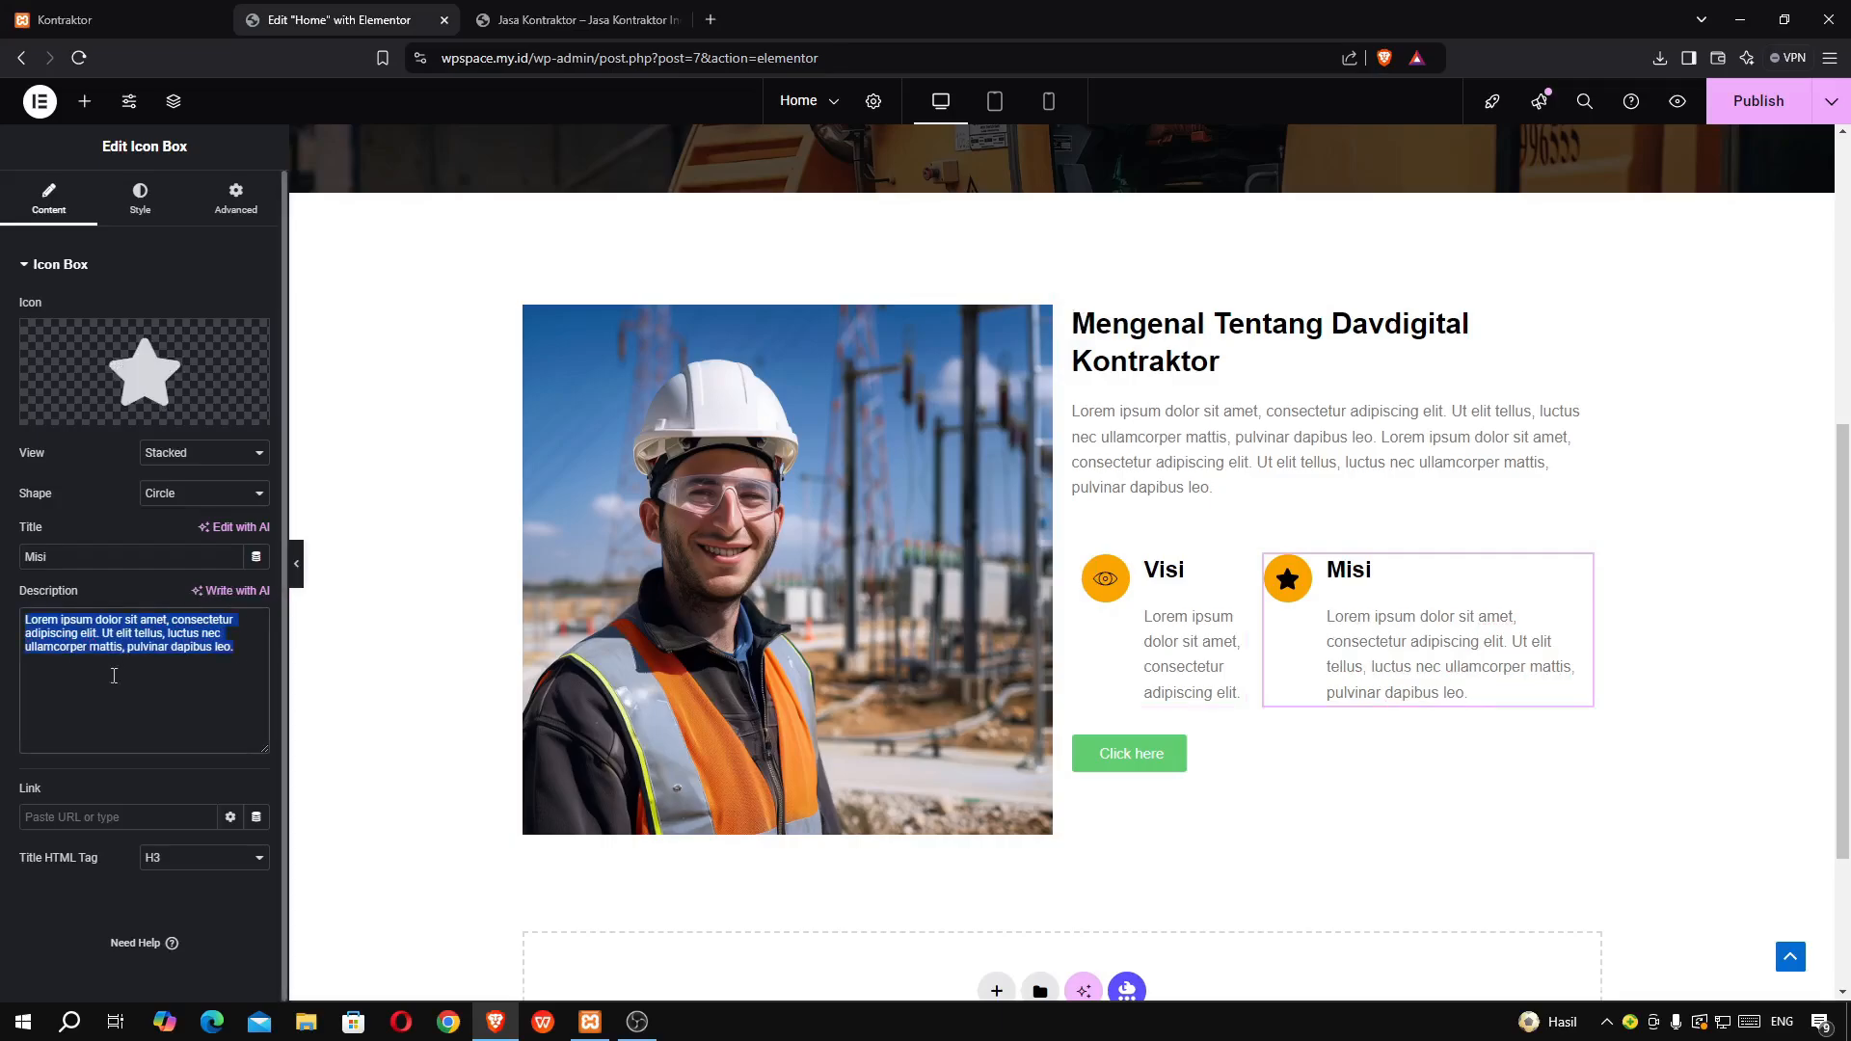
key("ctrl+v")
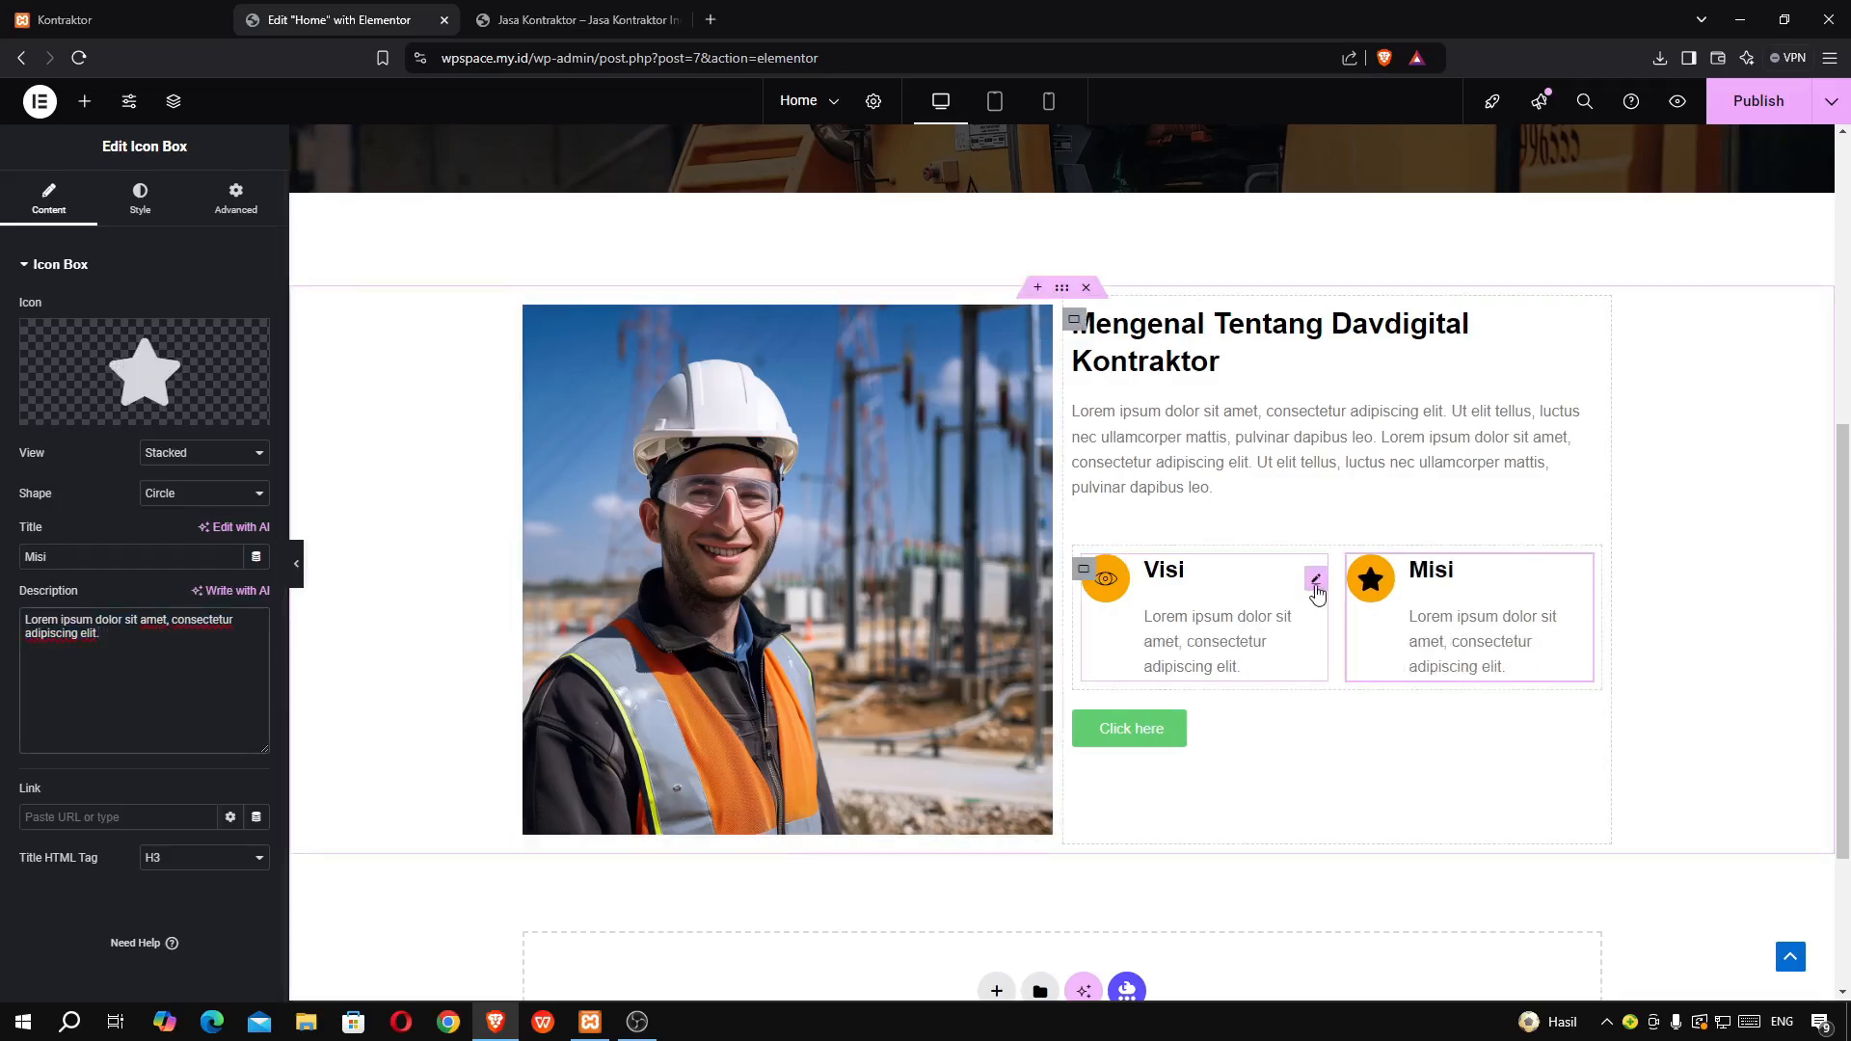
- Search the icon library for "eye" and set the Misi box's icon to the "Eye on" icon
left_click(159, 387)
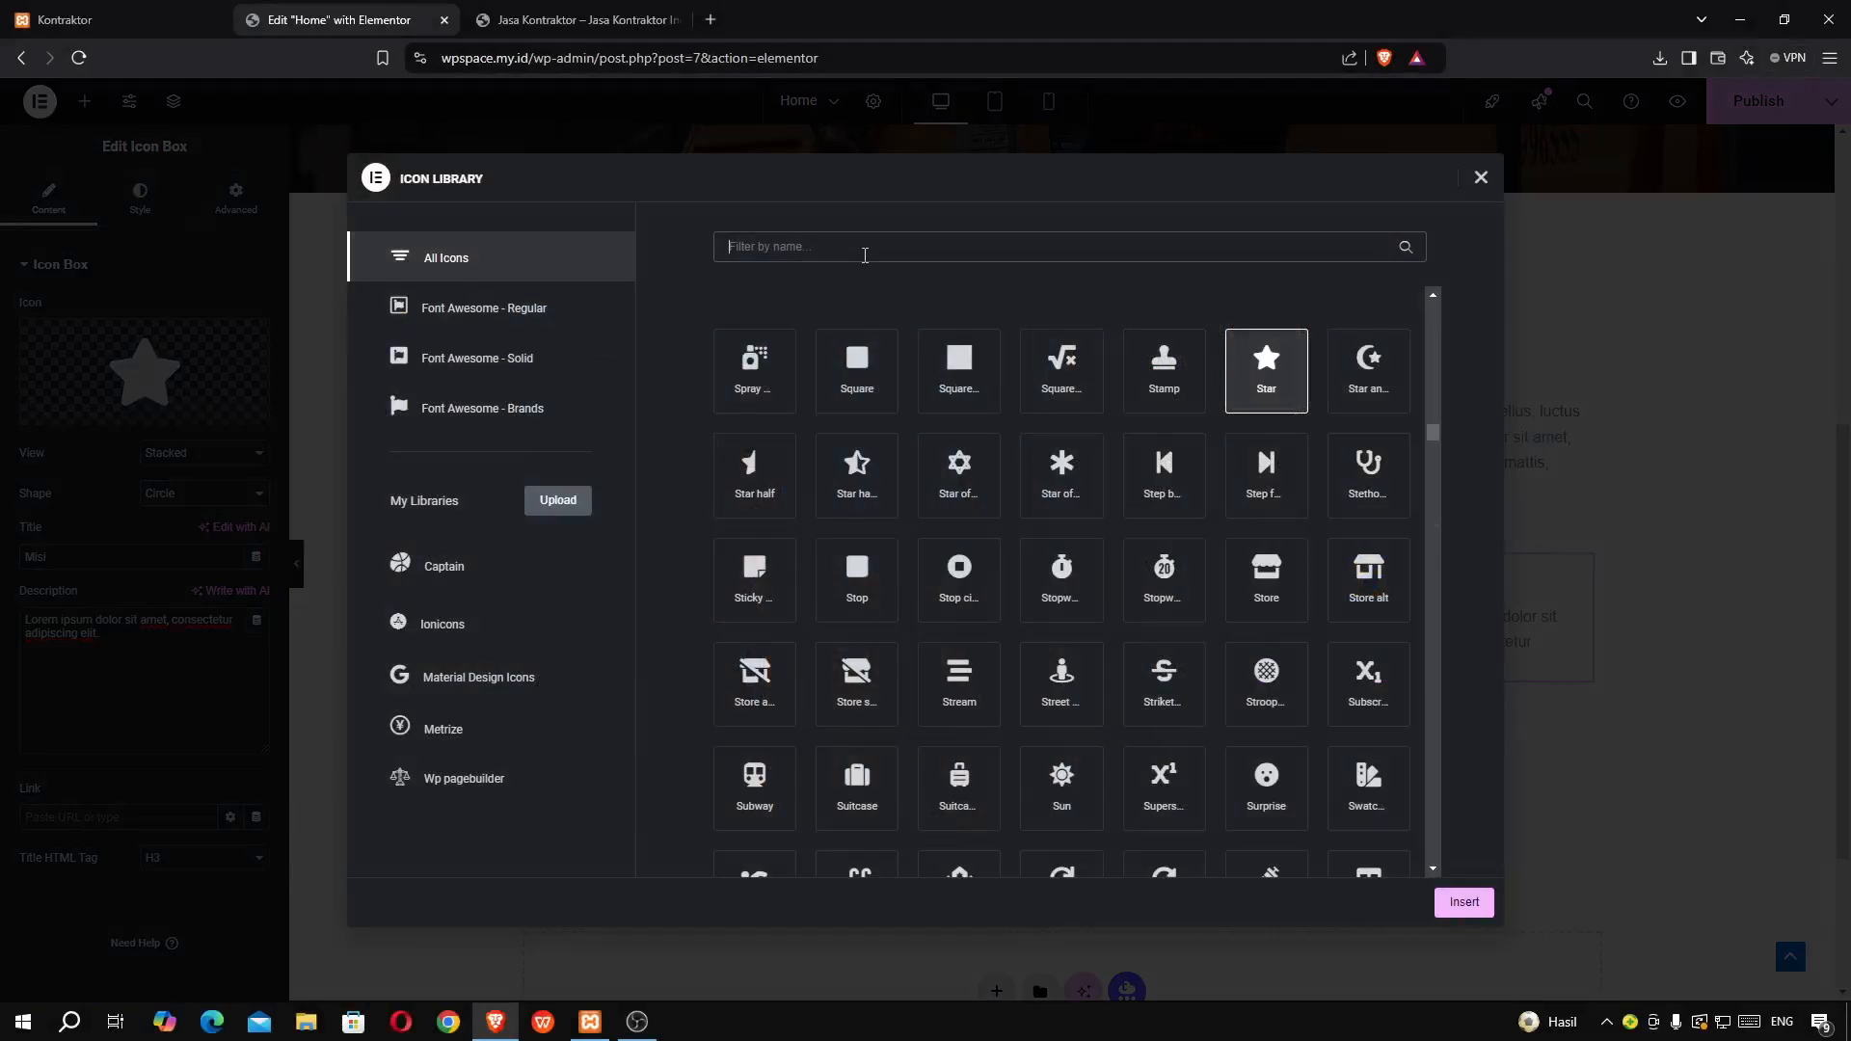
type("eye")
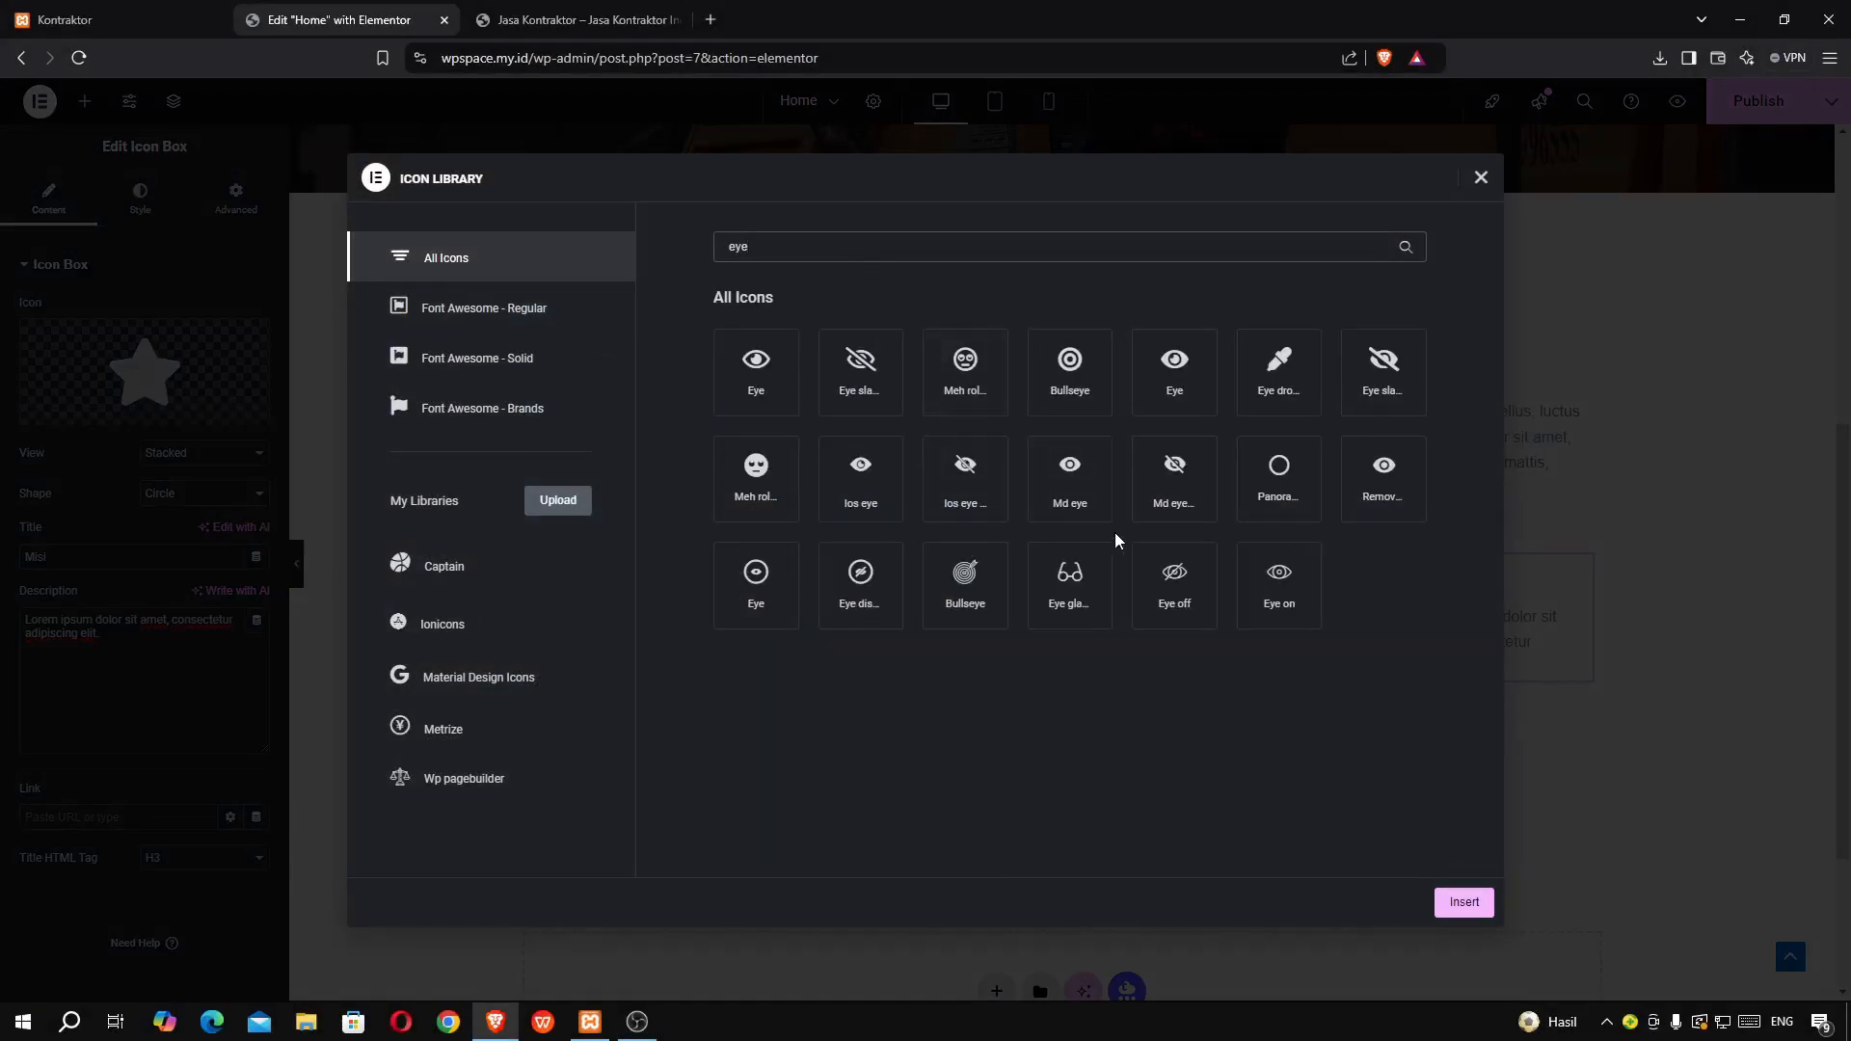
left_click(1280, 605)
left_click(1444, 898)
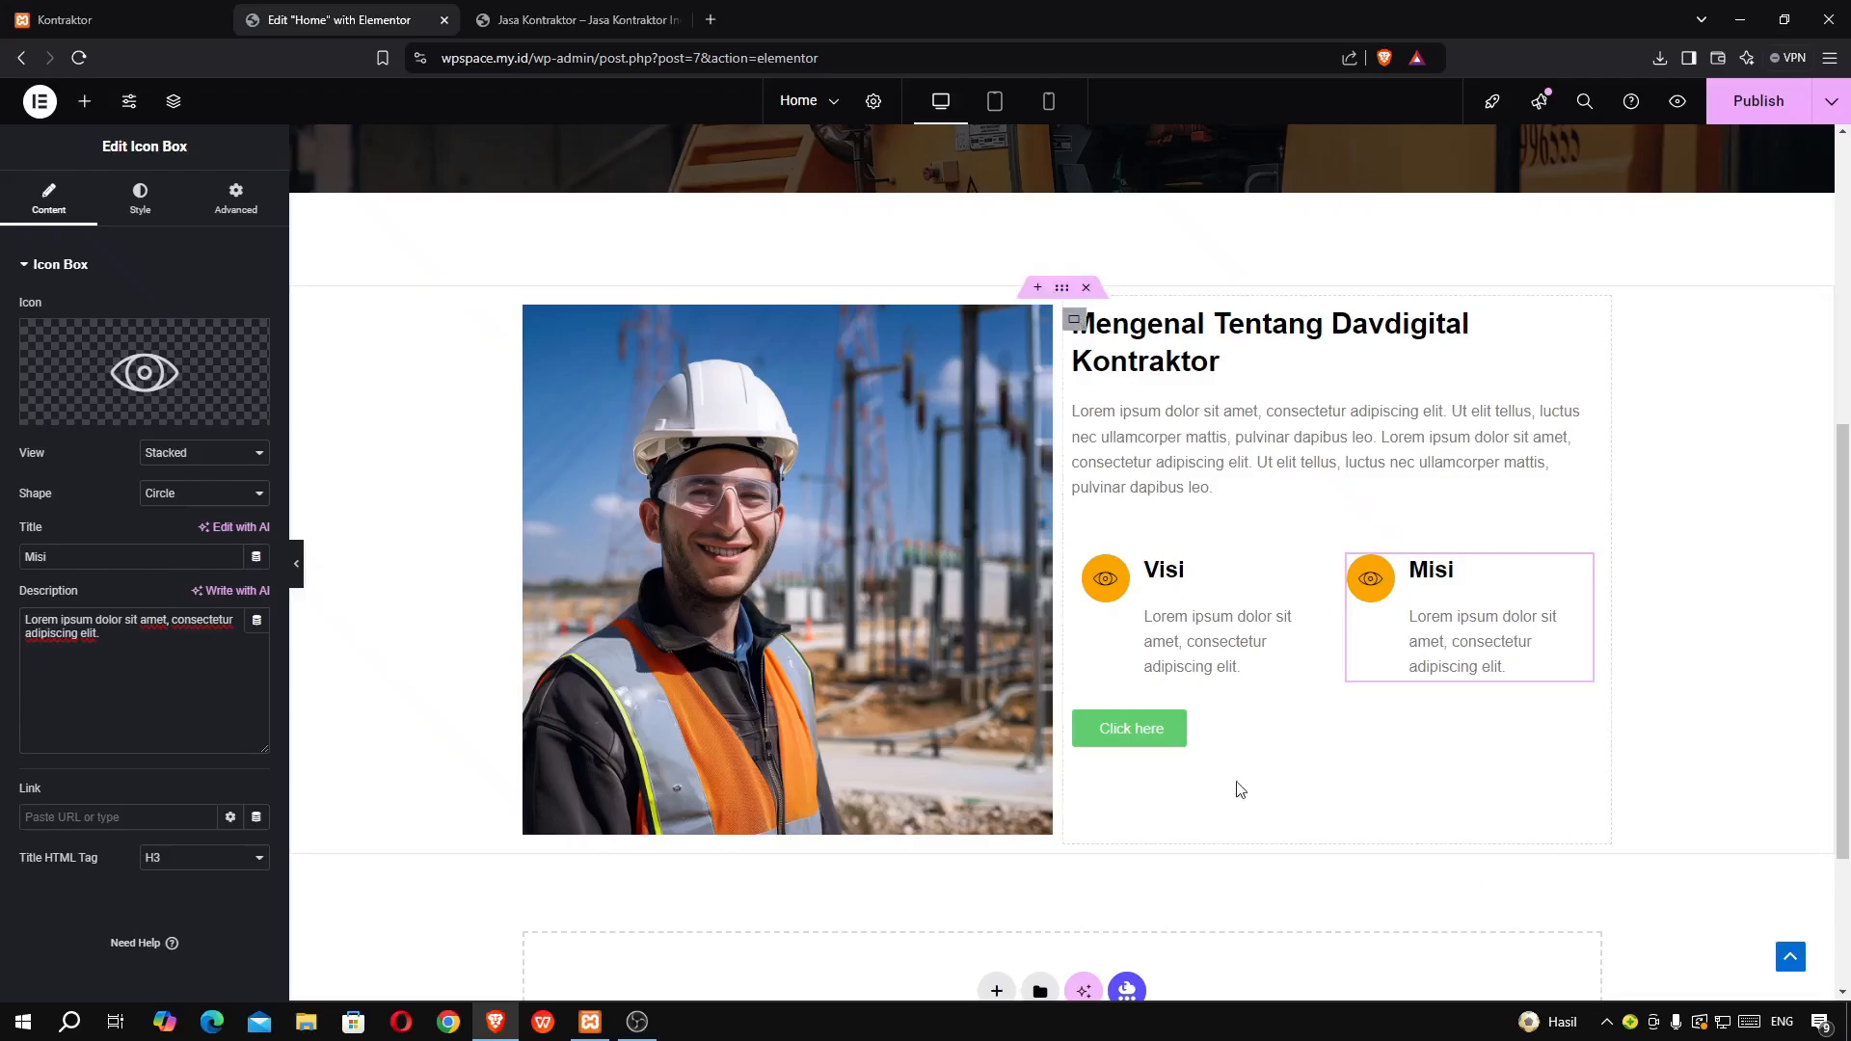
- Check the button on the reference page and change the about section button's text to "Selengkapnya"
left_click(1202, 735)
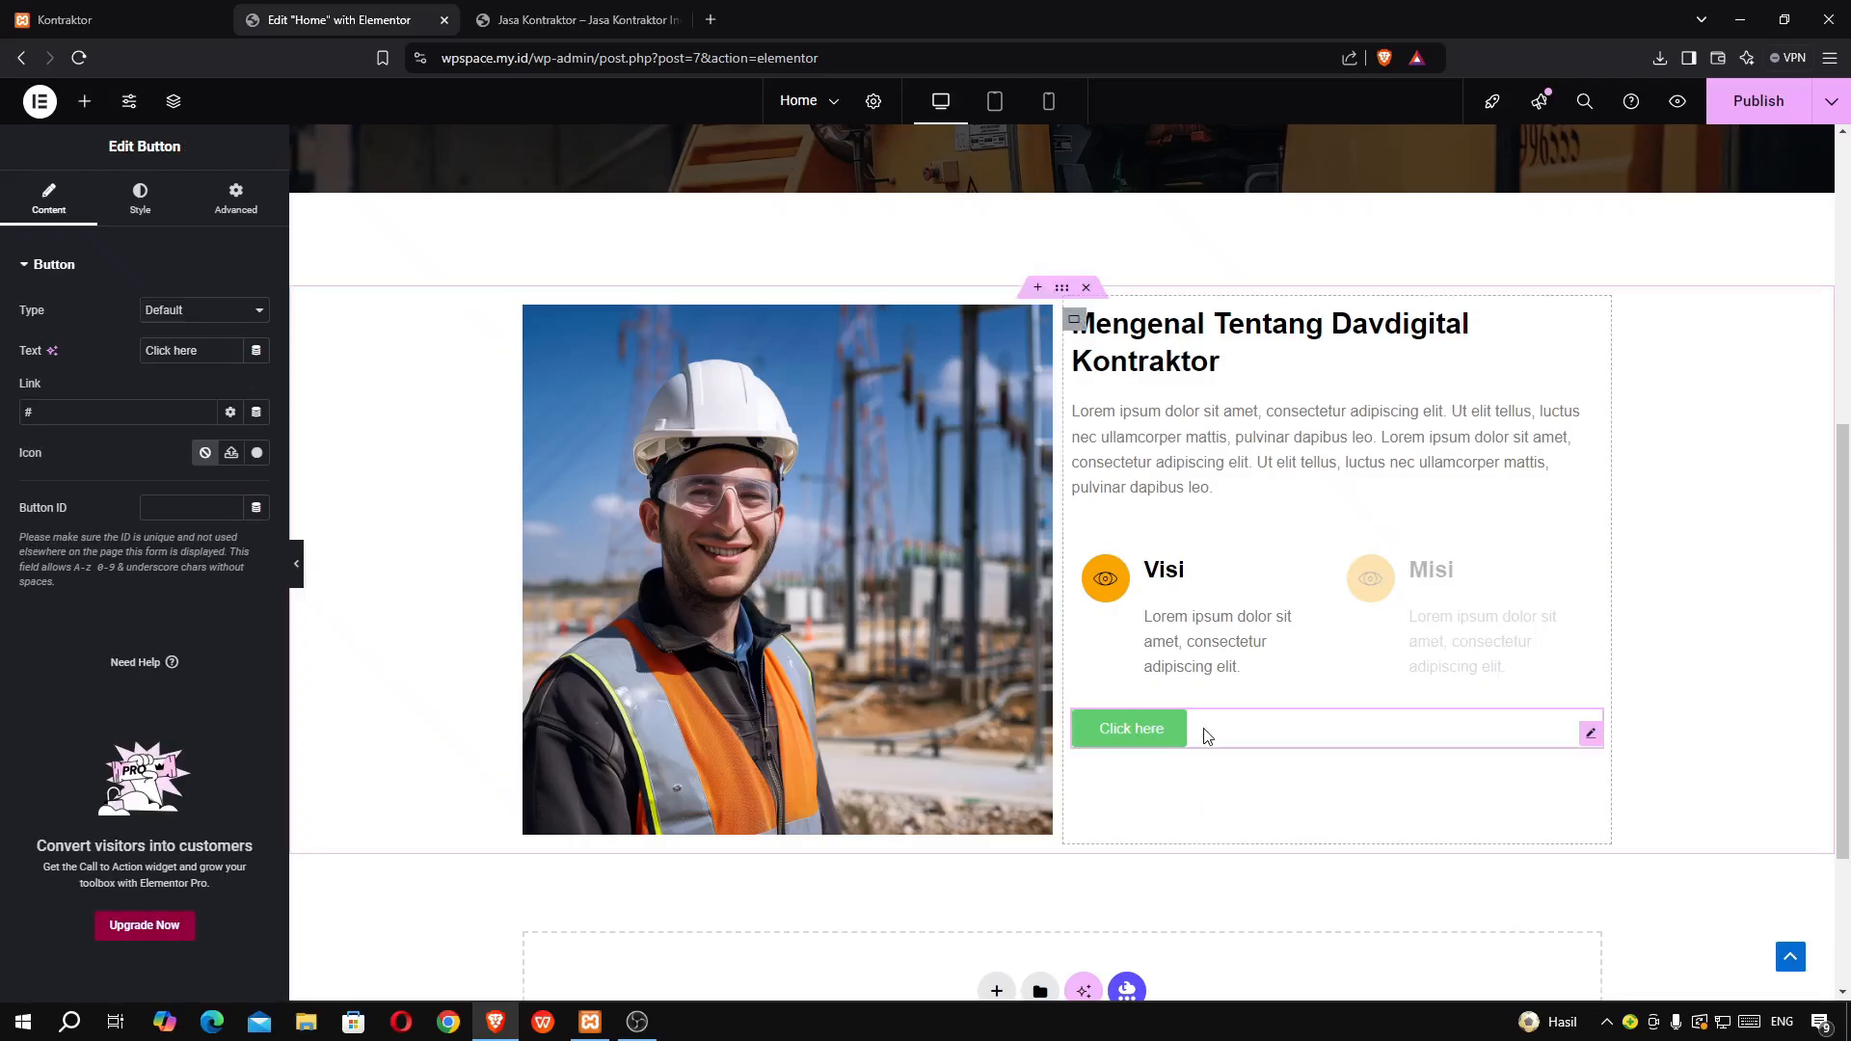
left_click(123, 19)
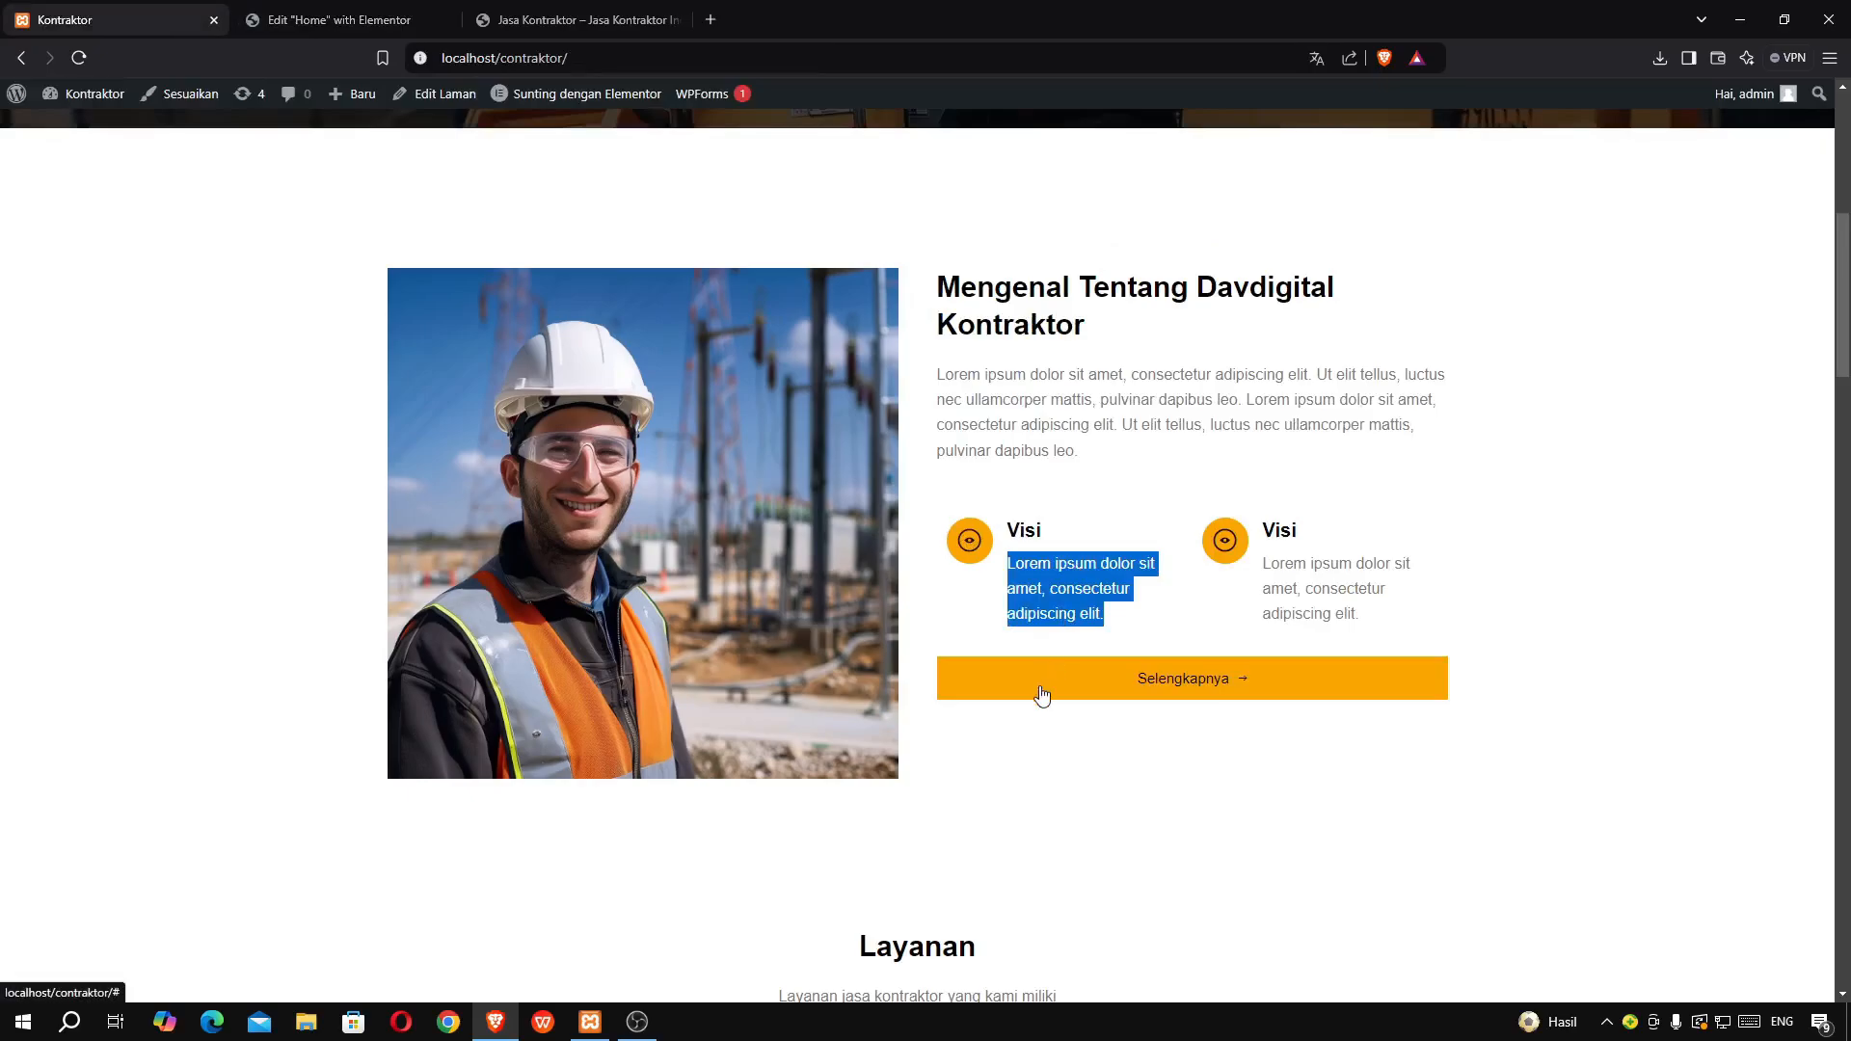
left_click(314, 26)
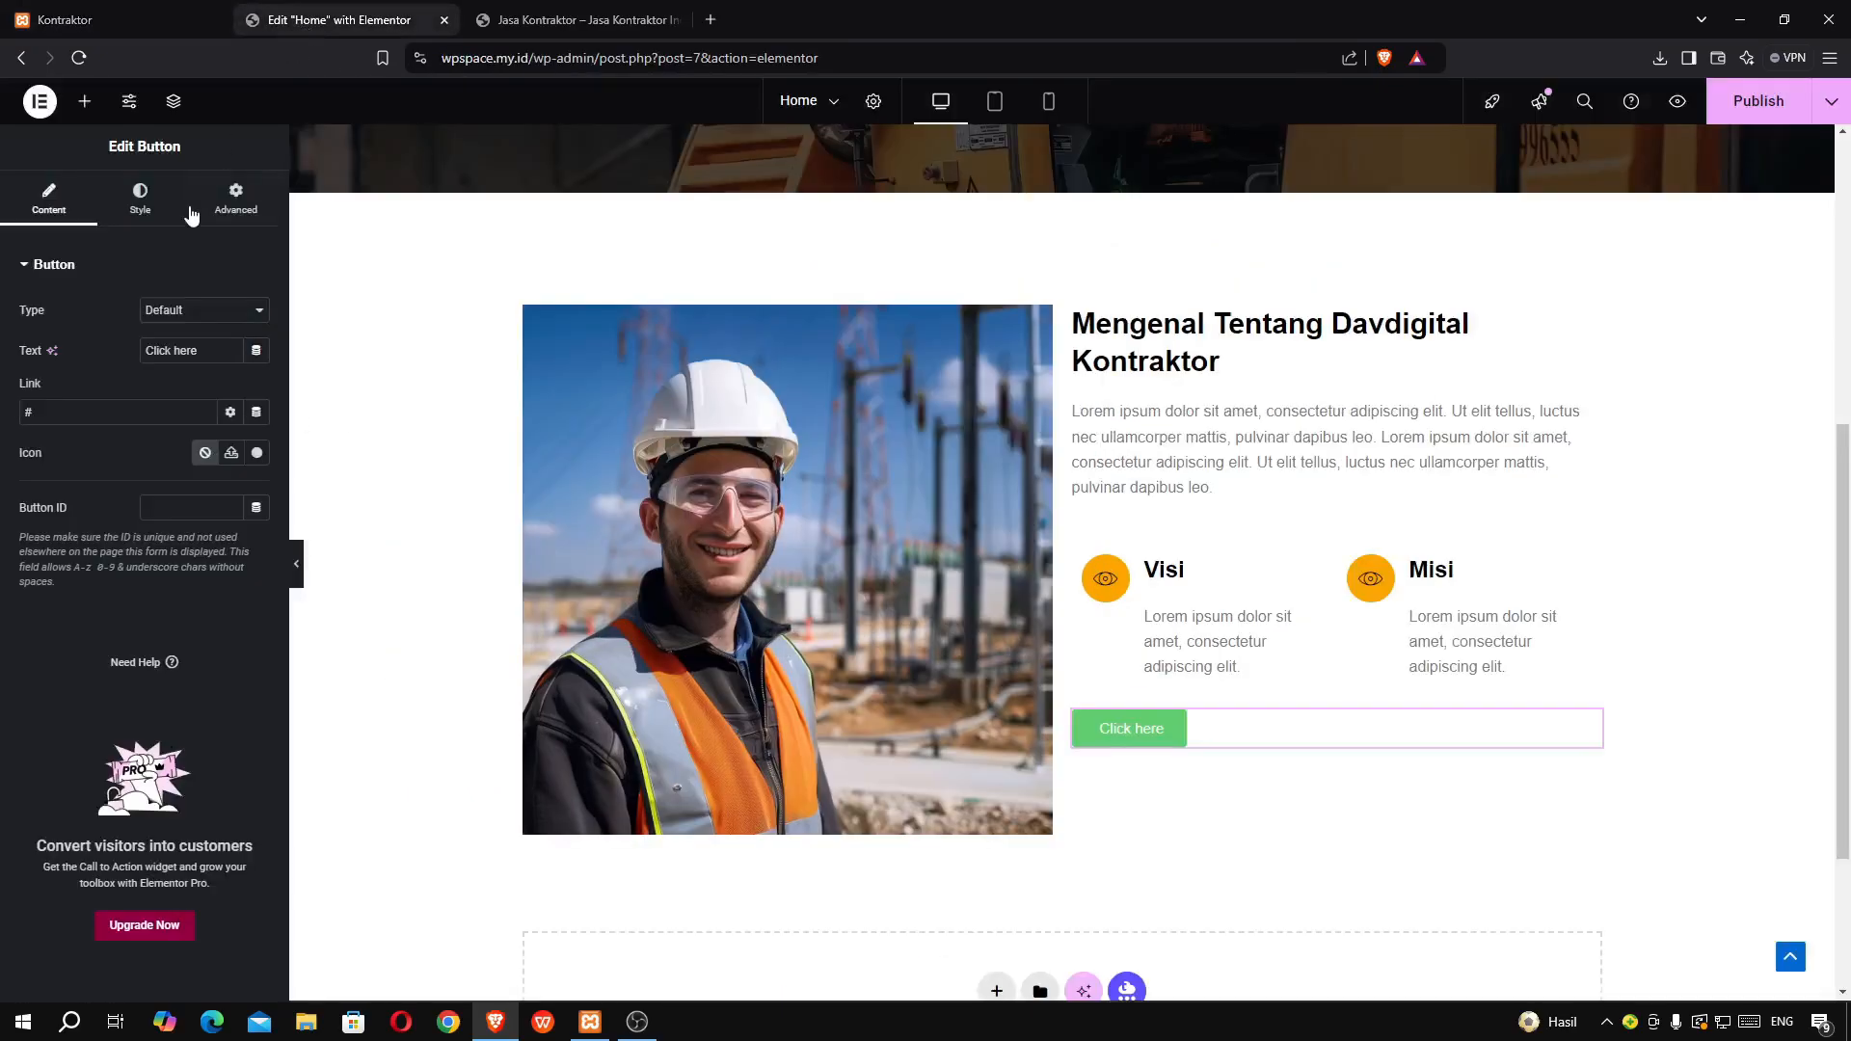
triple_click(224, 338)
type("Se")
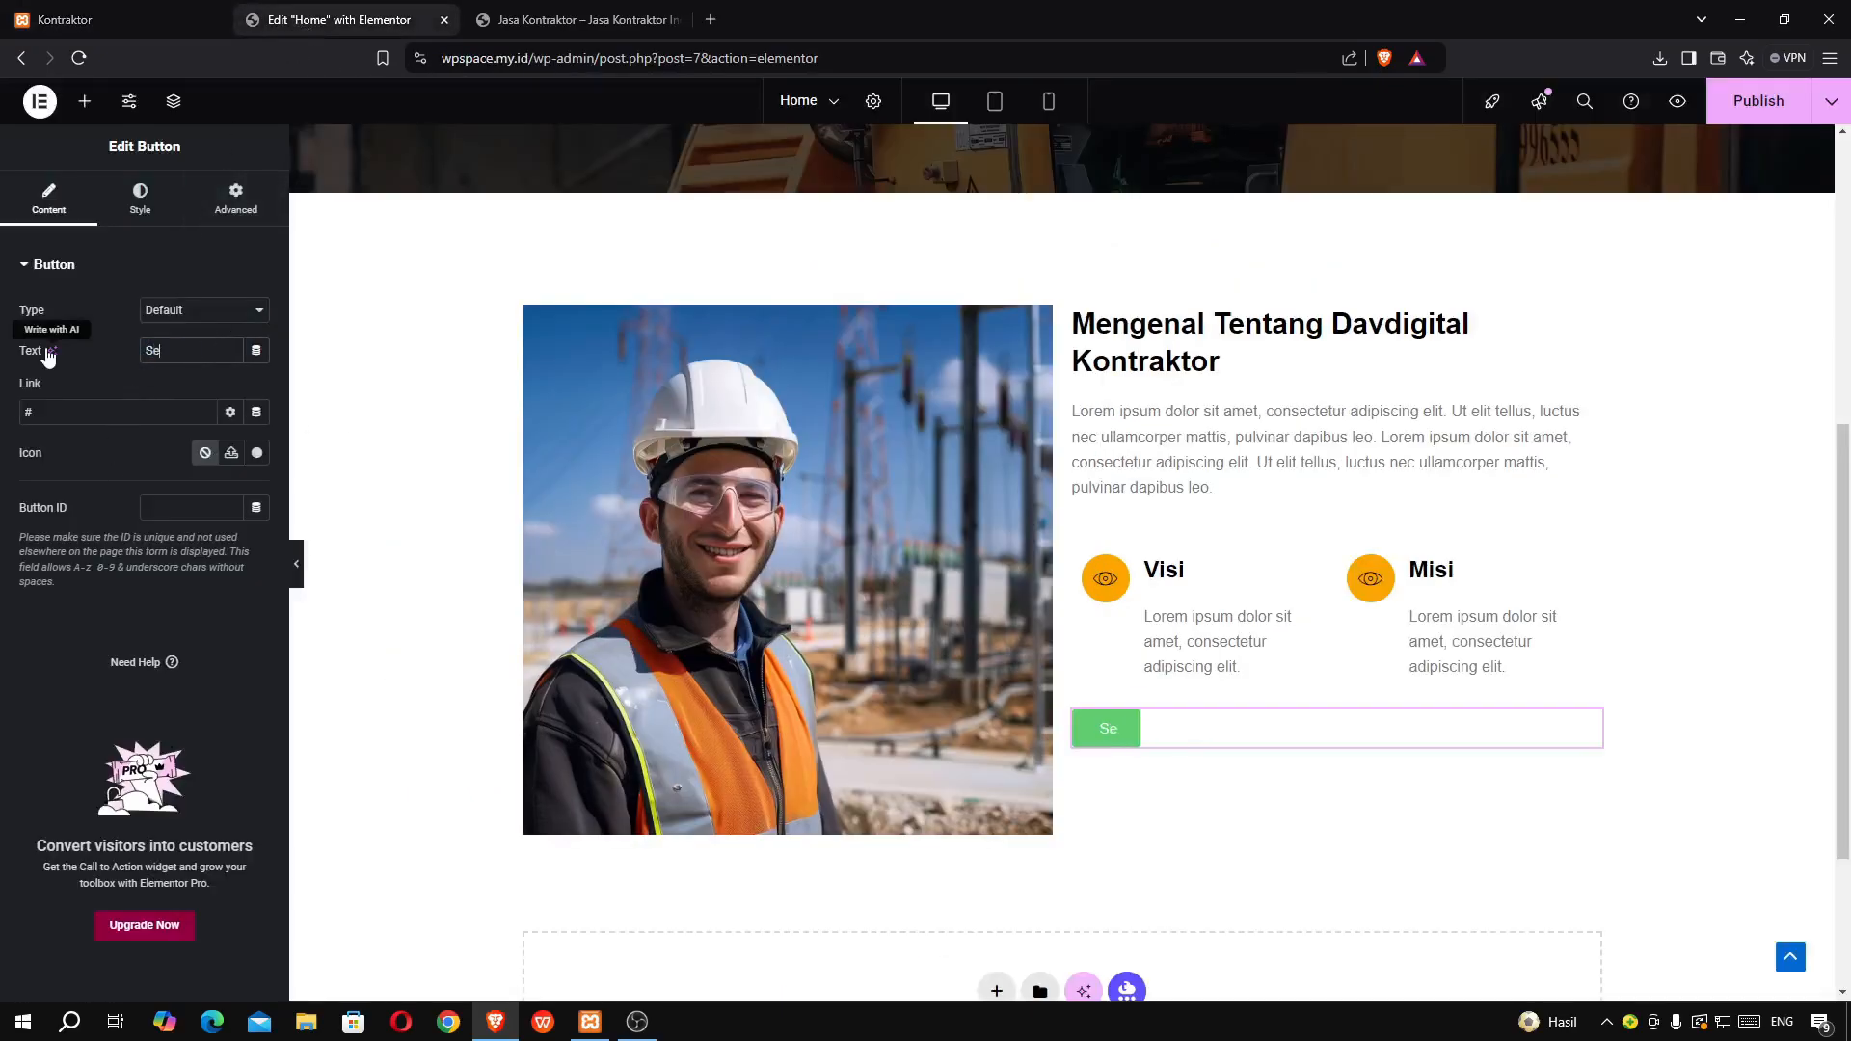
type("lengkap[nya")
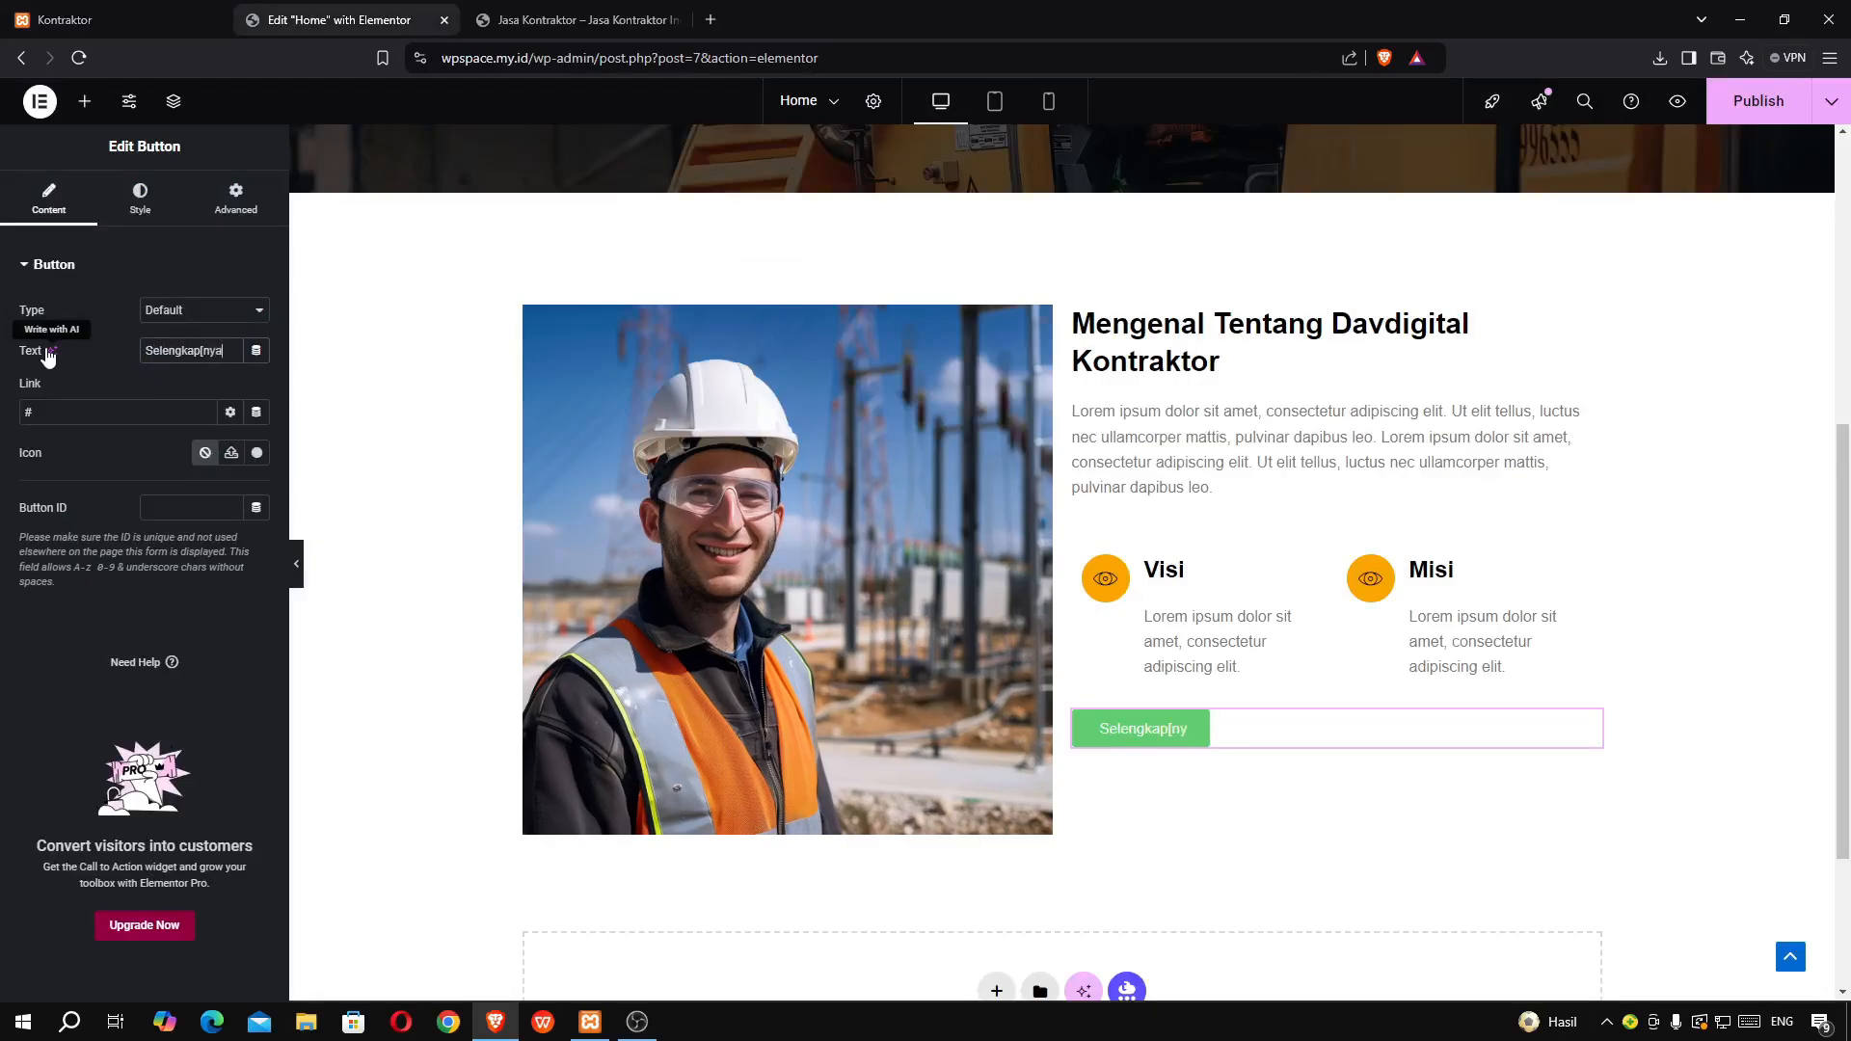
key("BackSpace")
key("BackSpace")
key("BackSpace")
key("BackSpace")
type("nya")
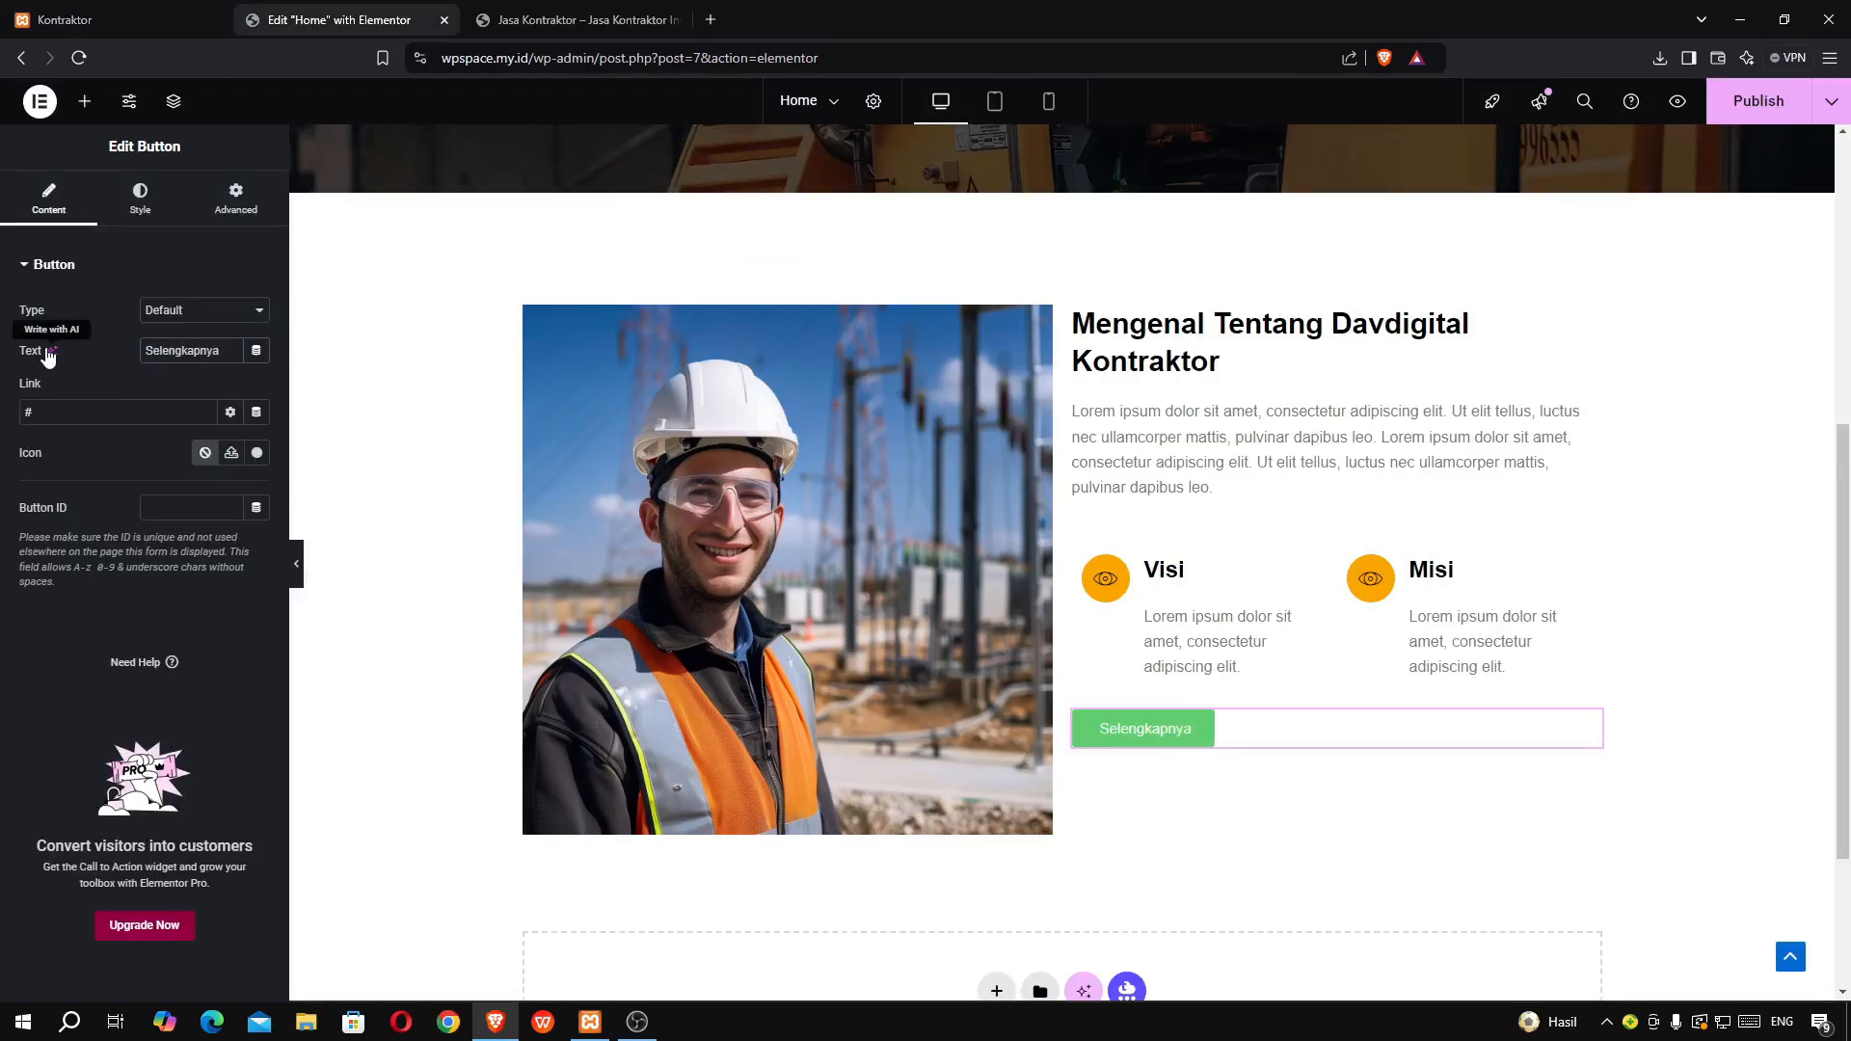
- Add a thin iOS right-arrow icon to the Selengkapnya button, placed after its text
left_click(256, 453)
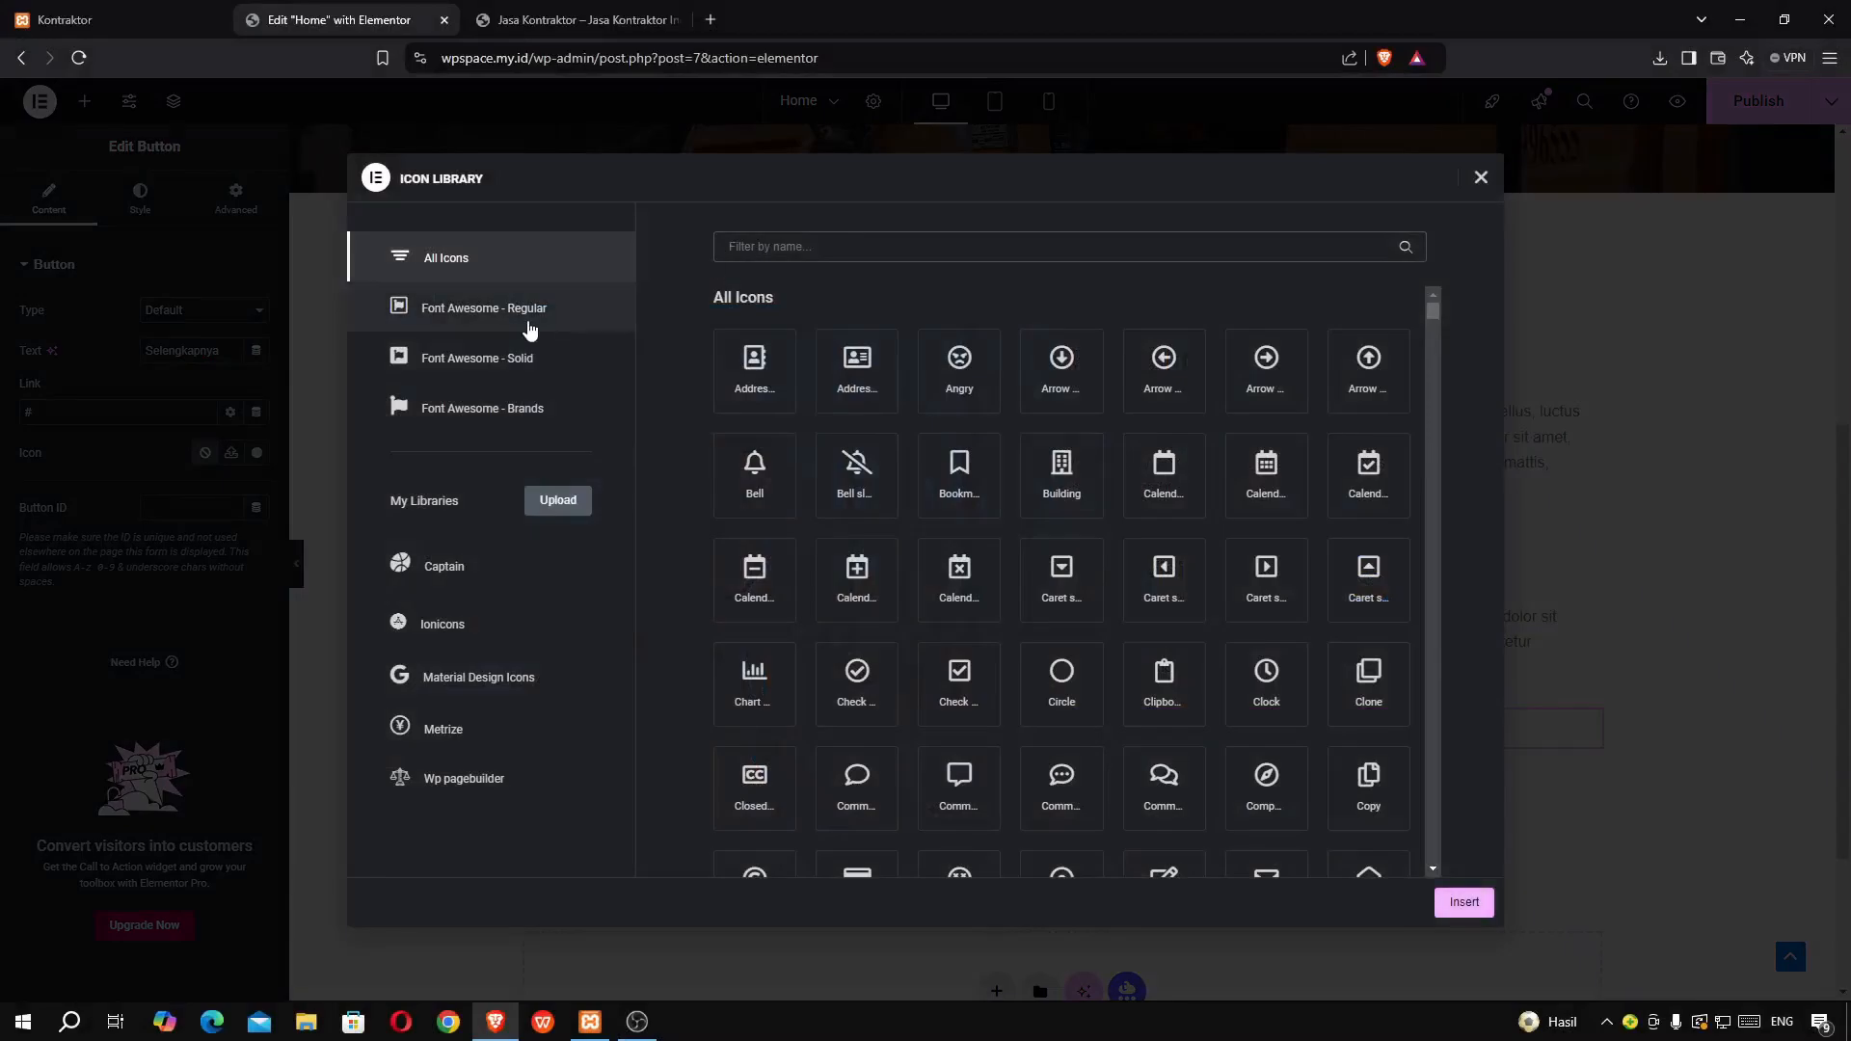
type("row")
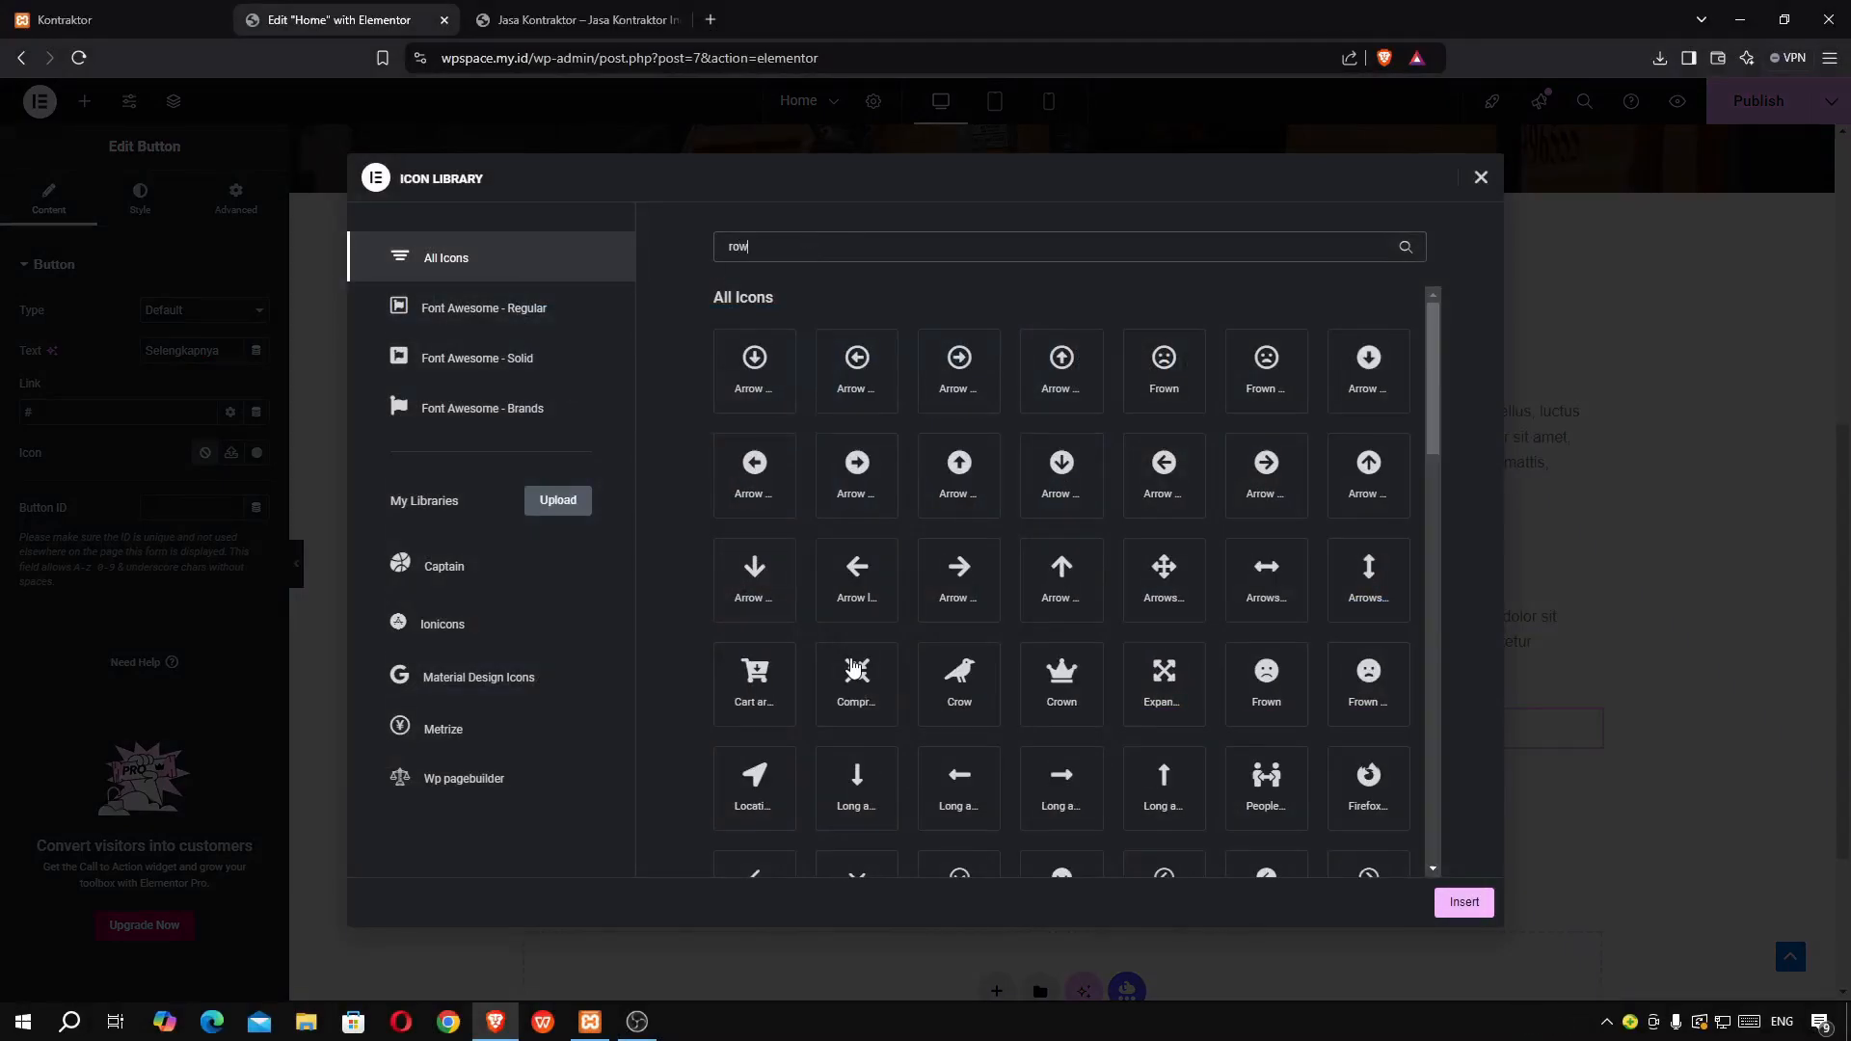
scroll(959, 703, "down", 4)
left_click(1368, 603)
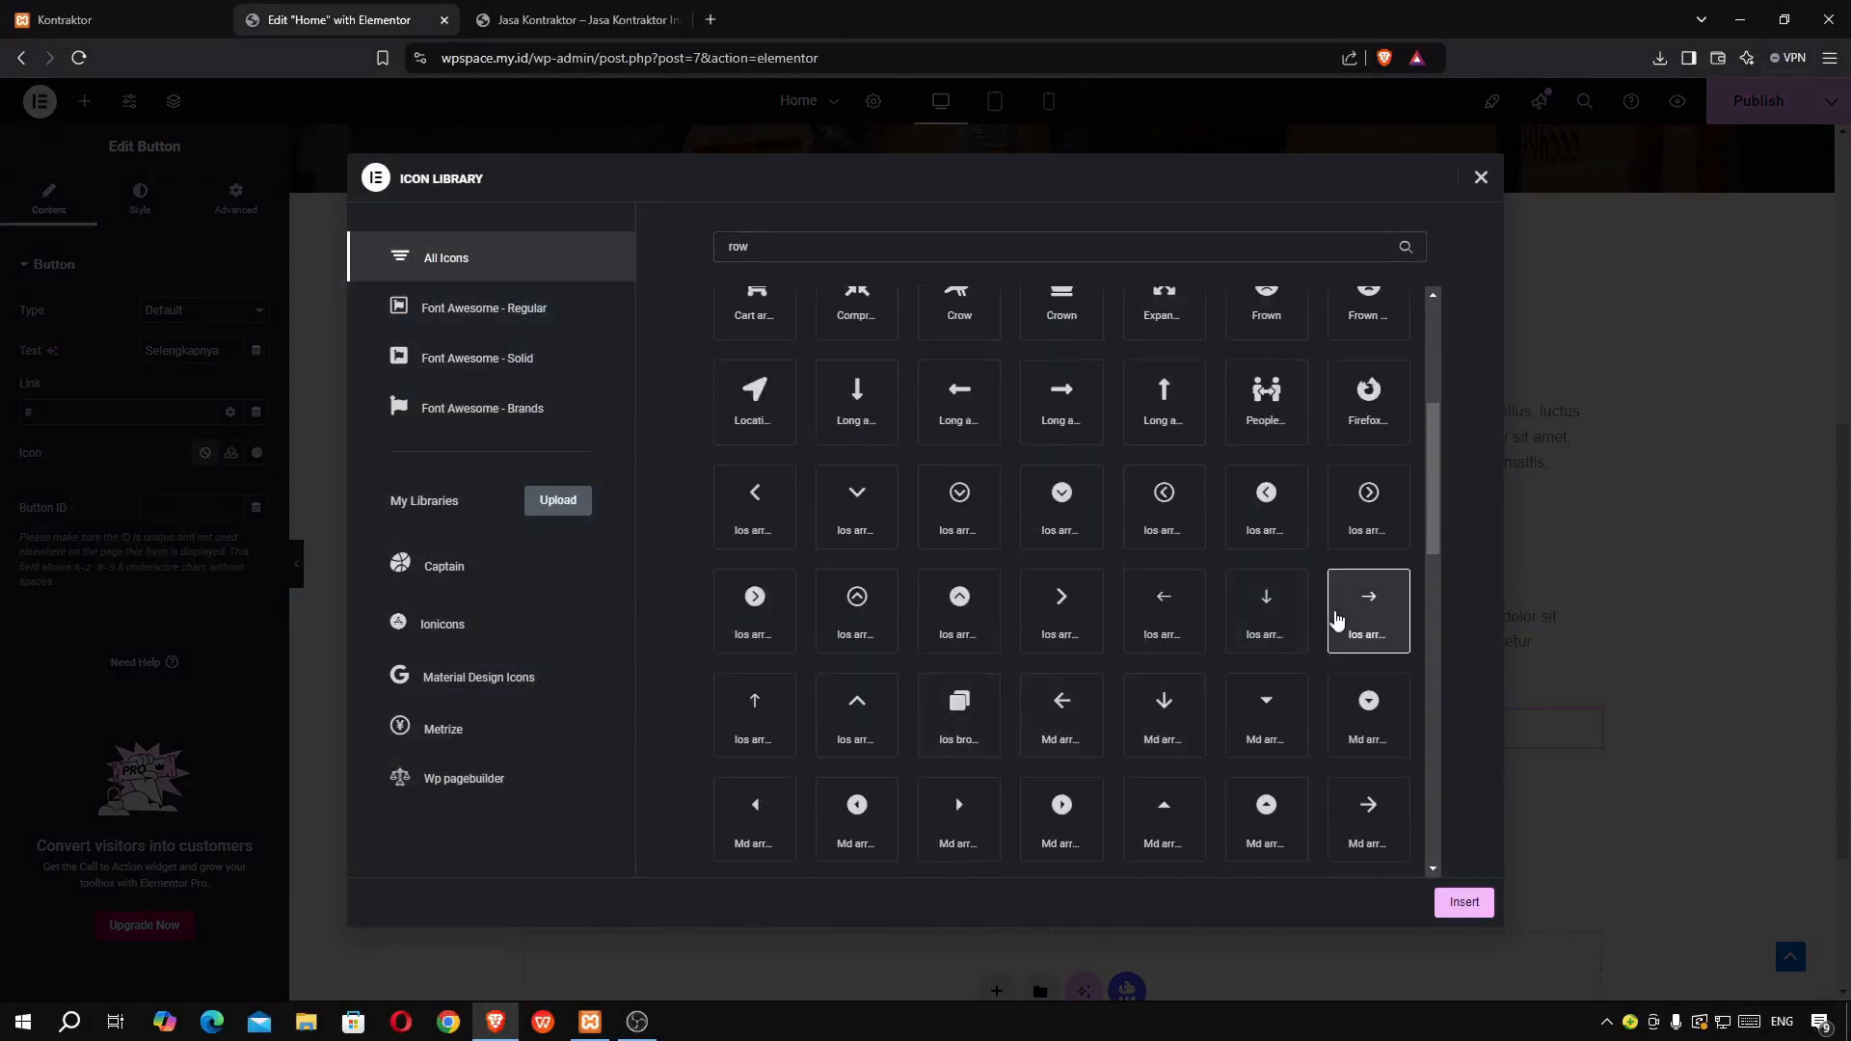
left_click(1465, 902)
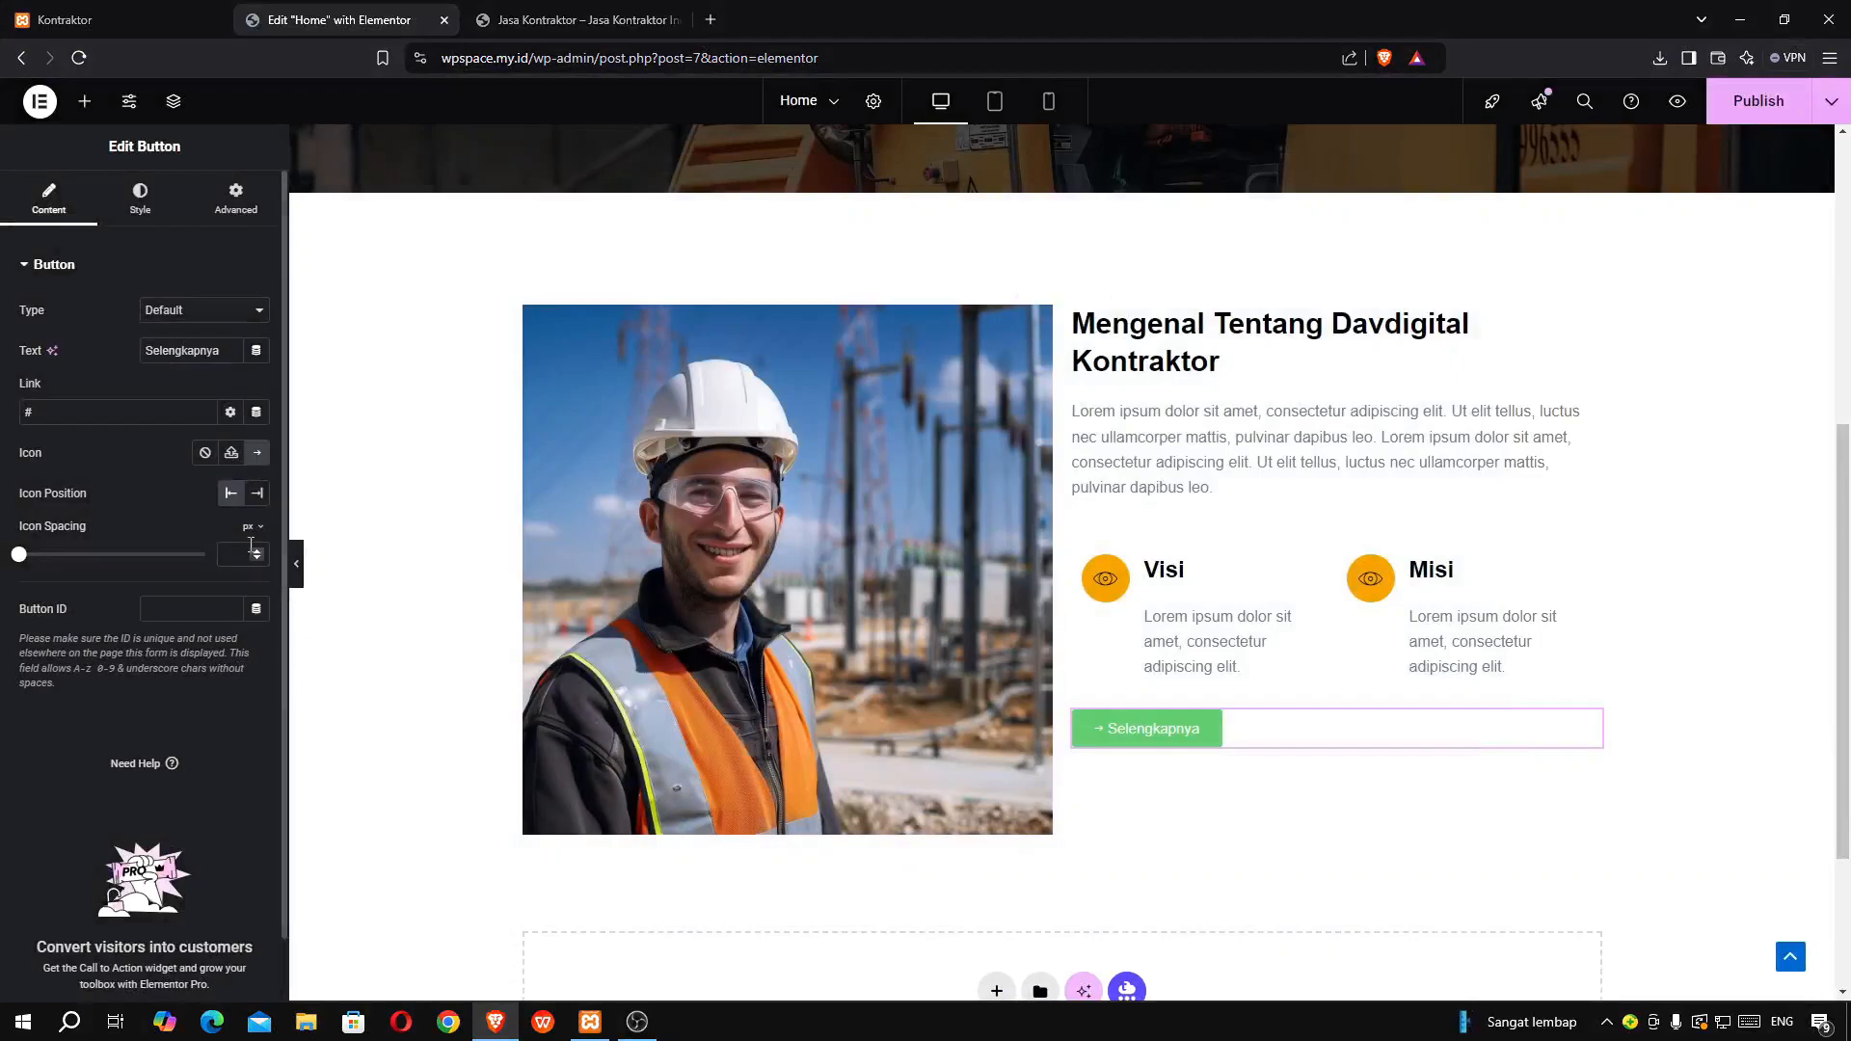
left_click(254, 495)
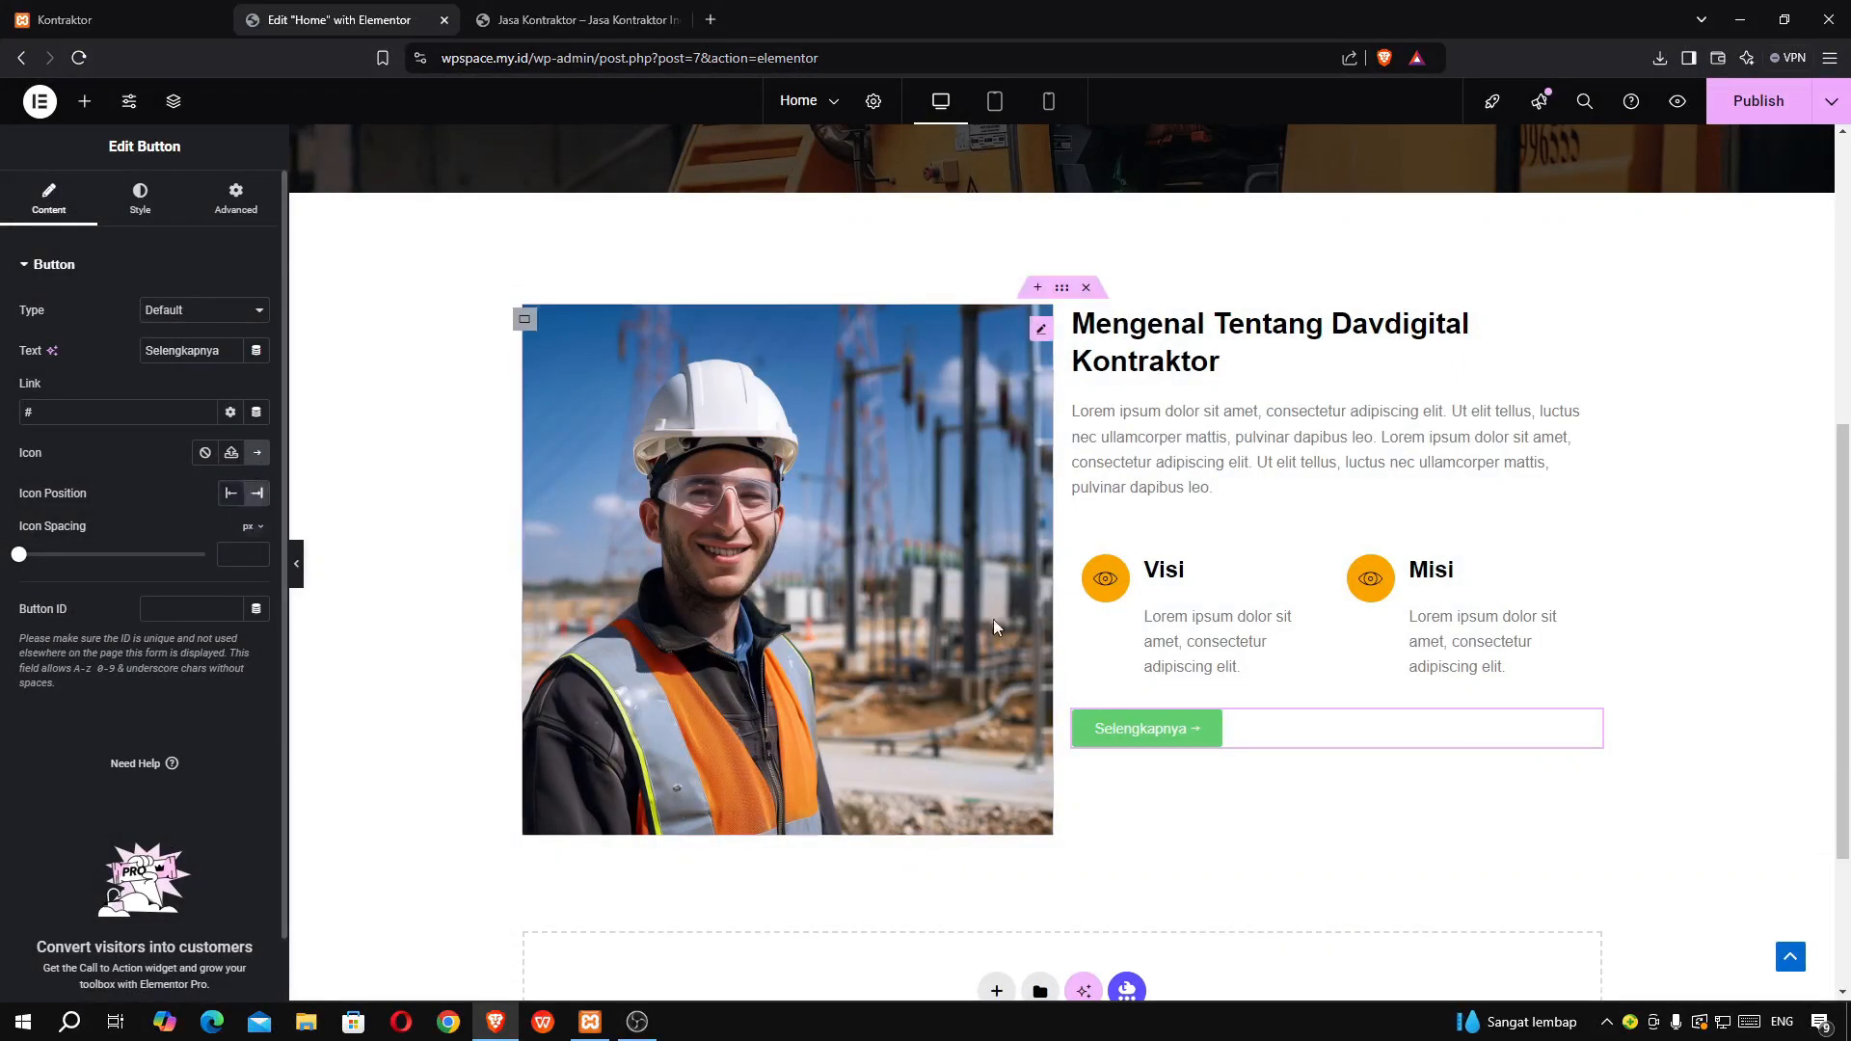
- Copy the hero's "Lihat Layanan" button and paste its style onto the Selengkapnya button
scroll(954, 607, "up", 4)
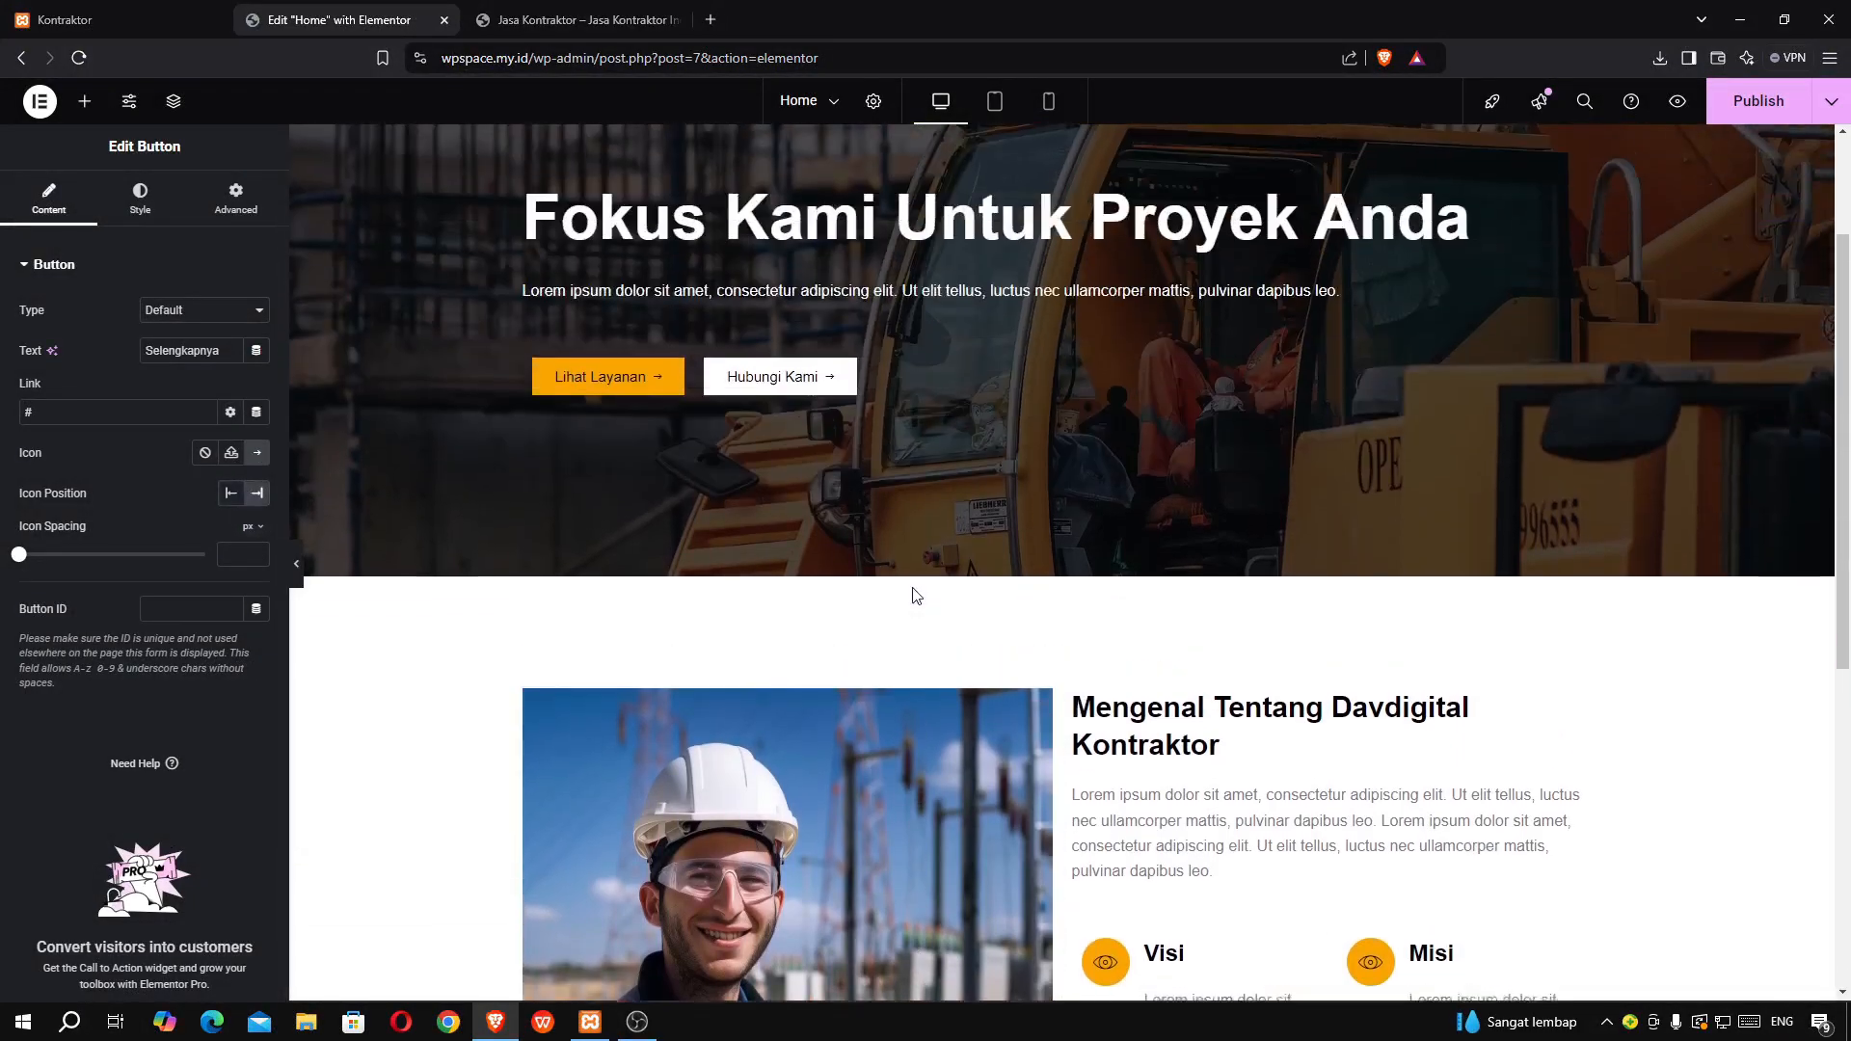
right_click(659, 384)
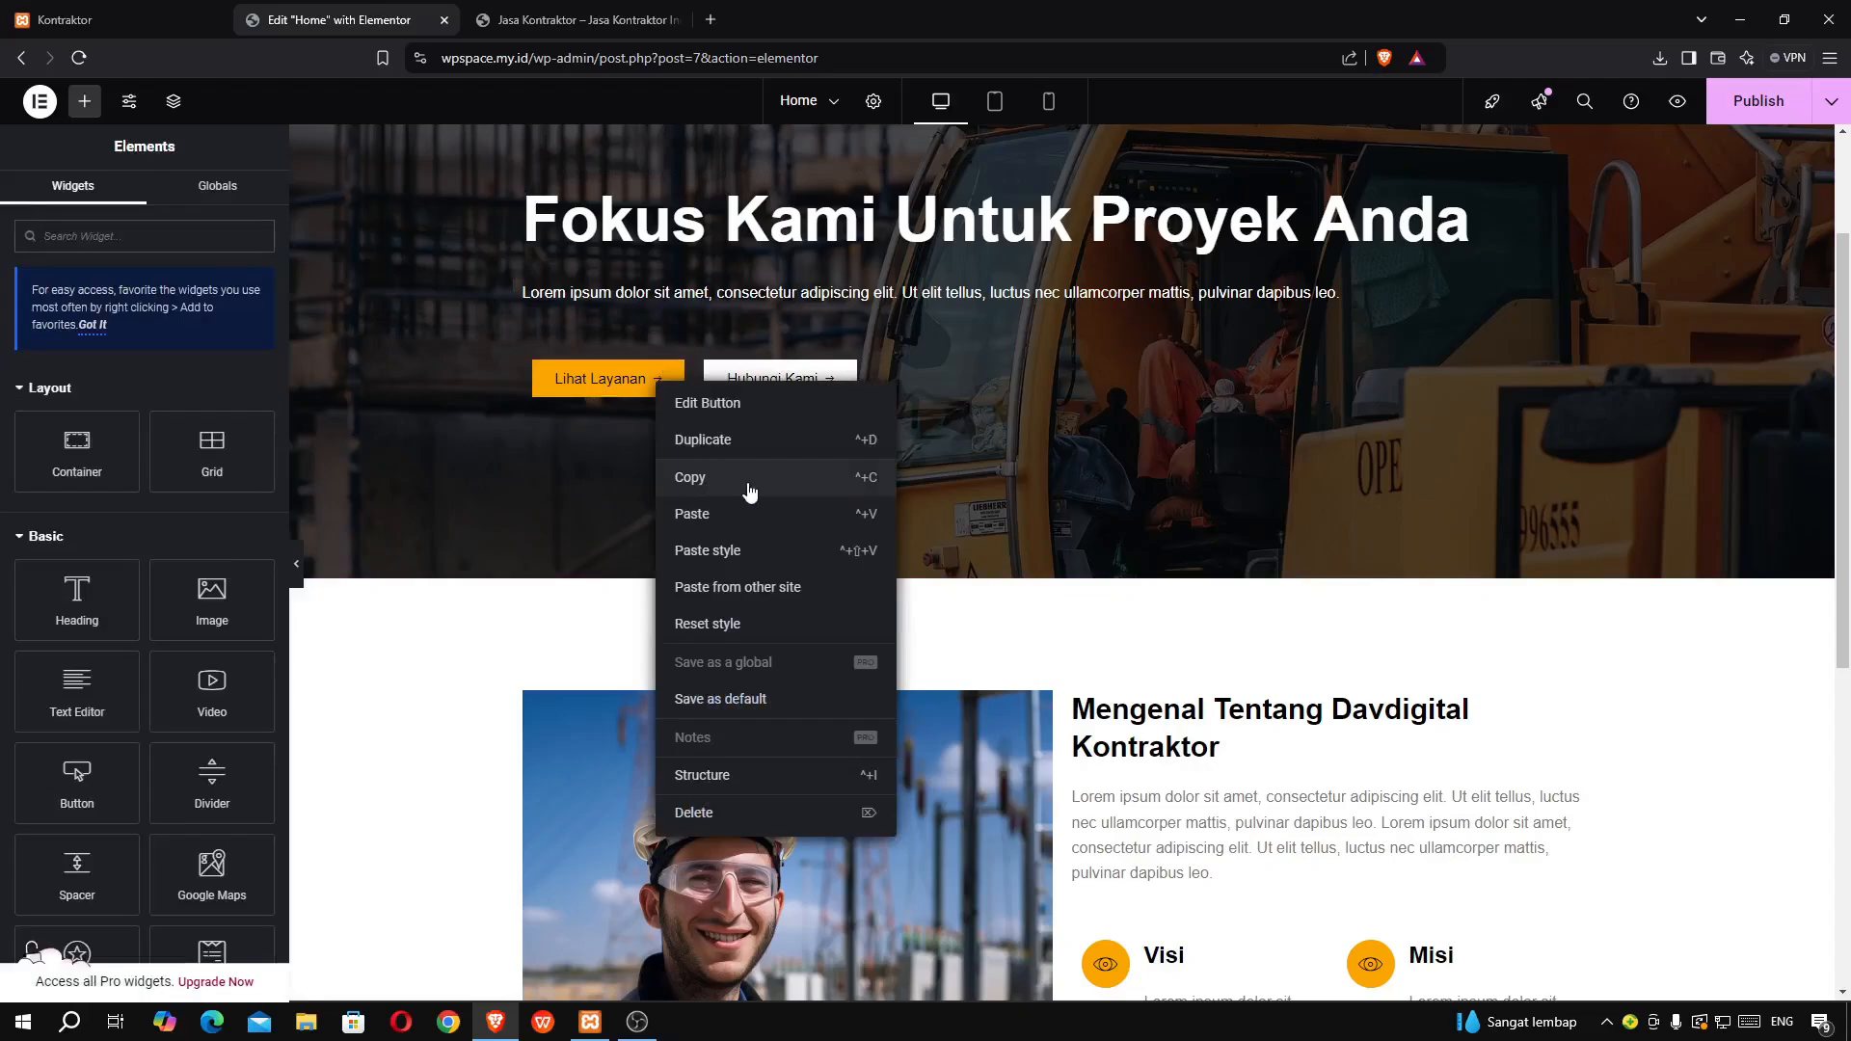
left_click(749, 479)
scroll(1198, 711, "down", 5)
right_click(1143, 640)
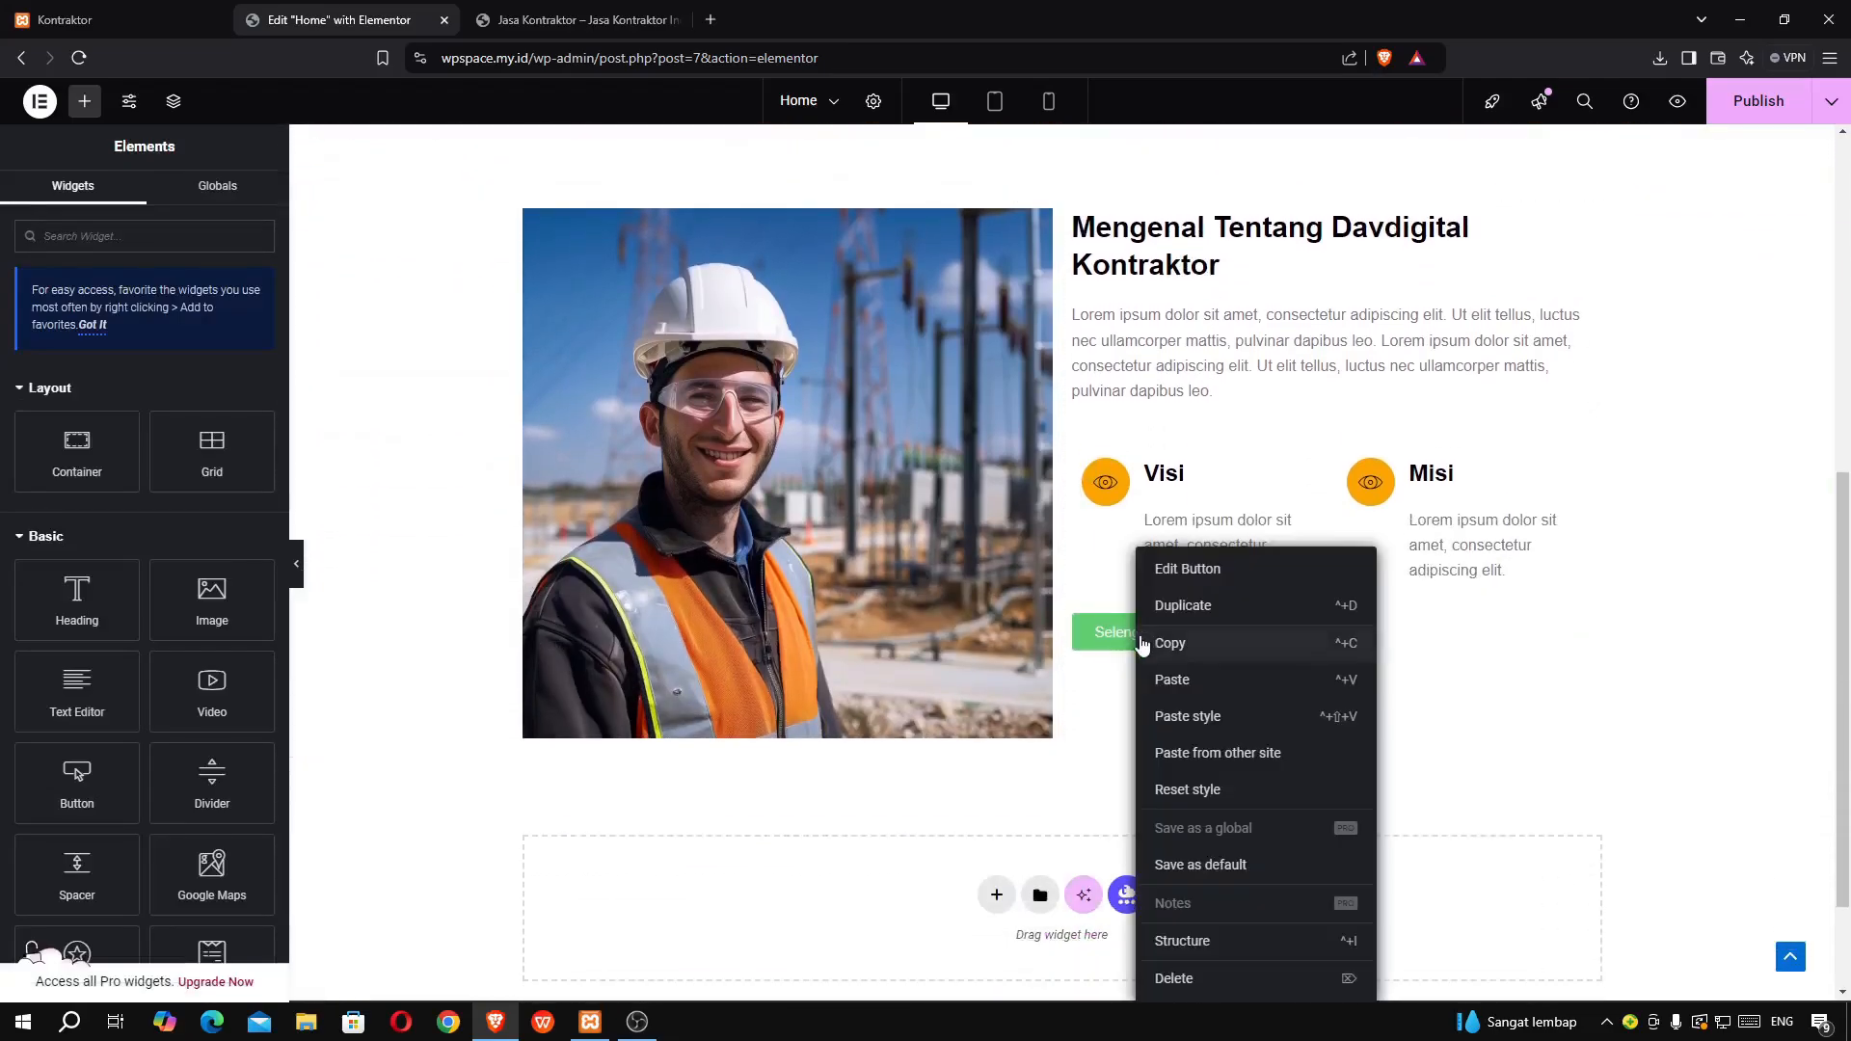
left_click(1195, 715)
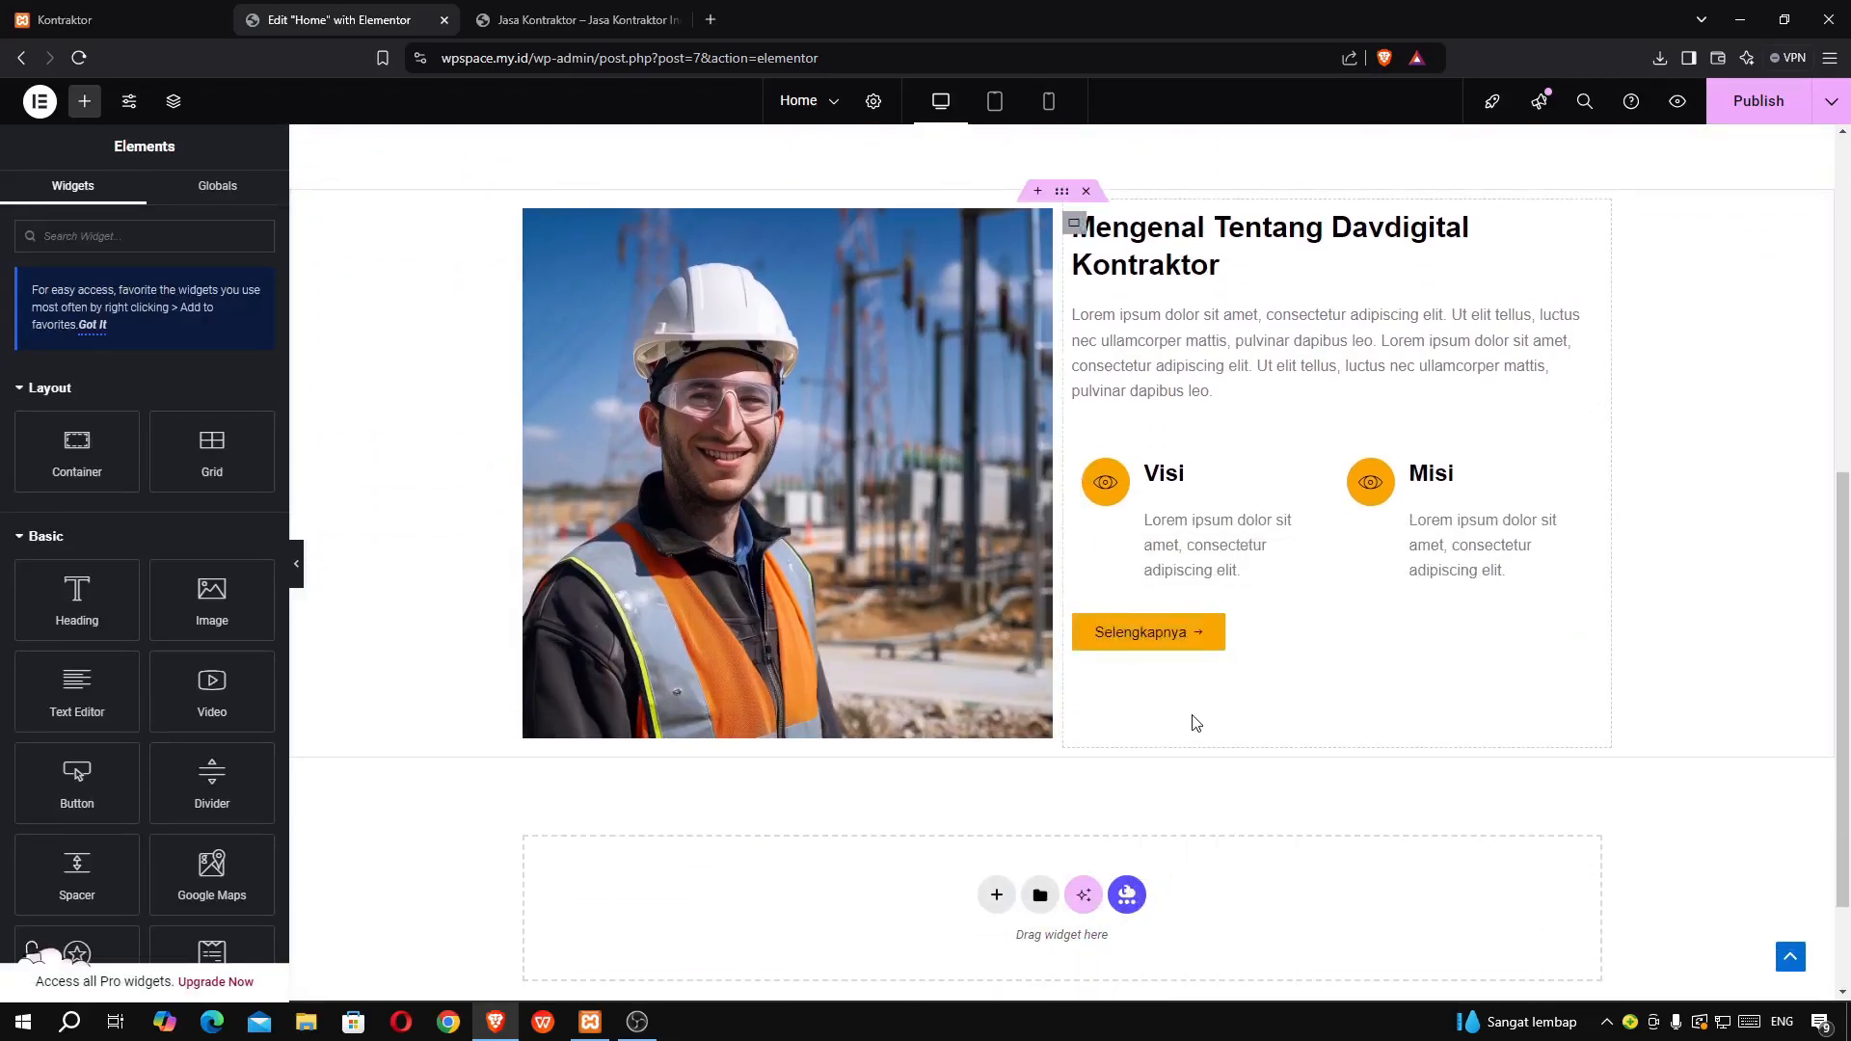
- Set the Selengkapnya button's position to Stretch so it spans the full column width
left_click(1237, 636)
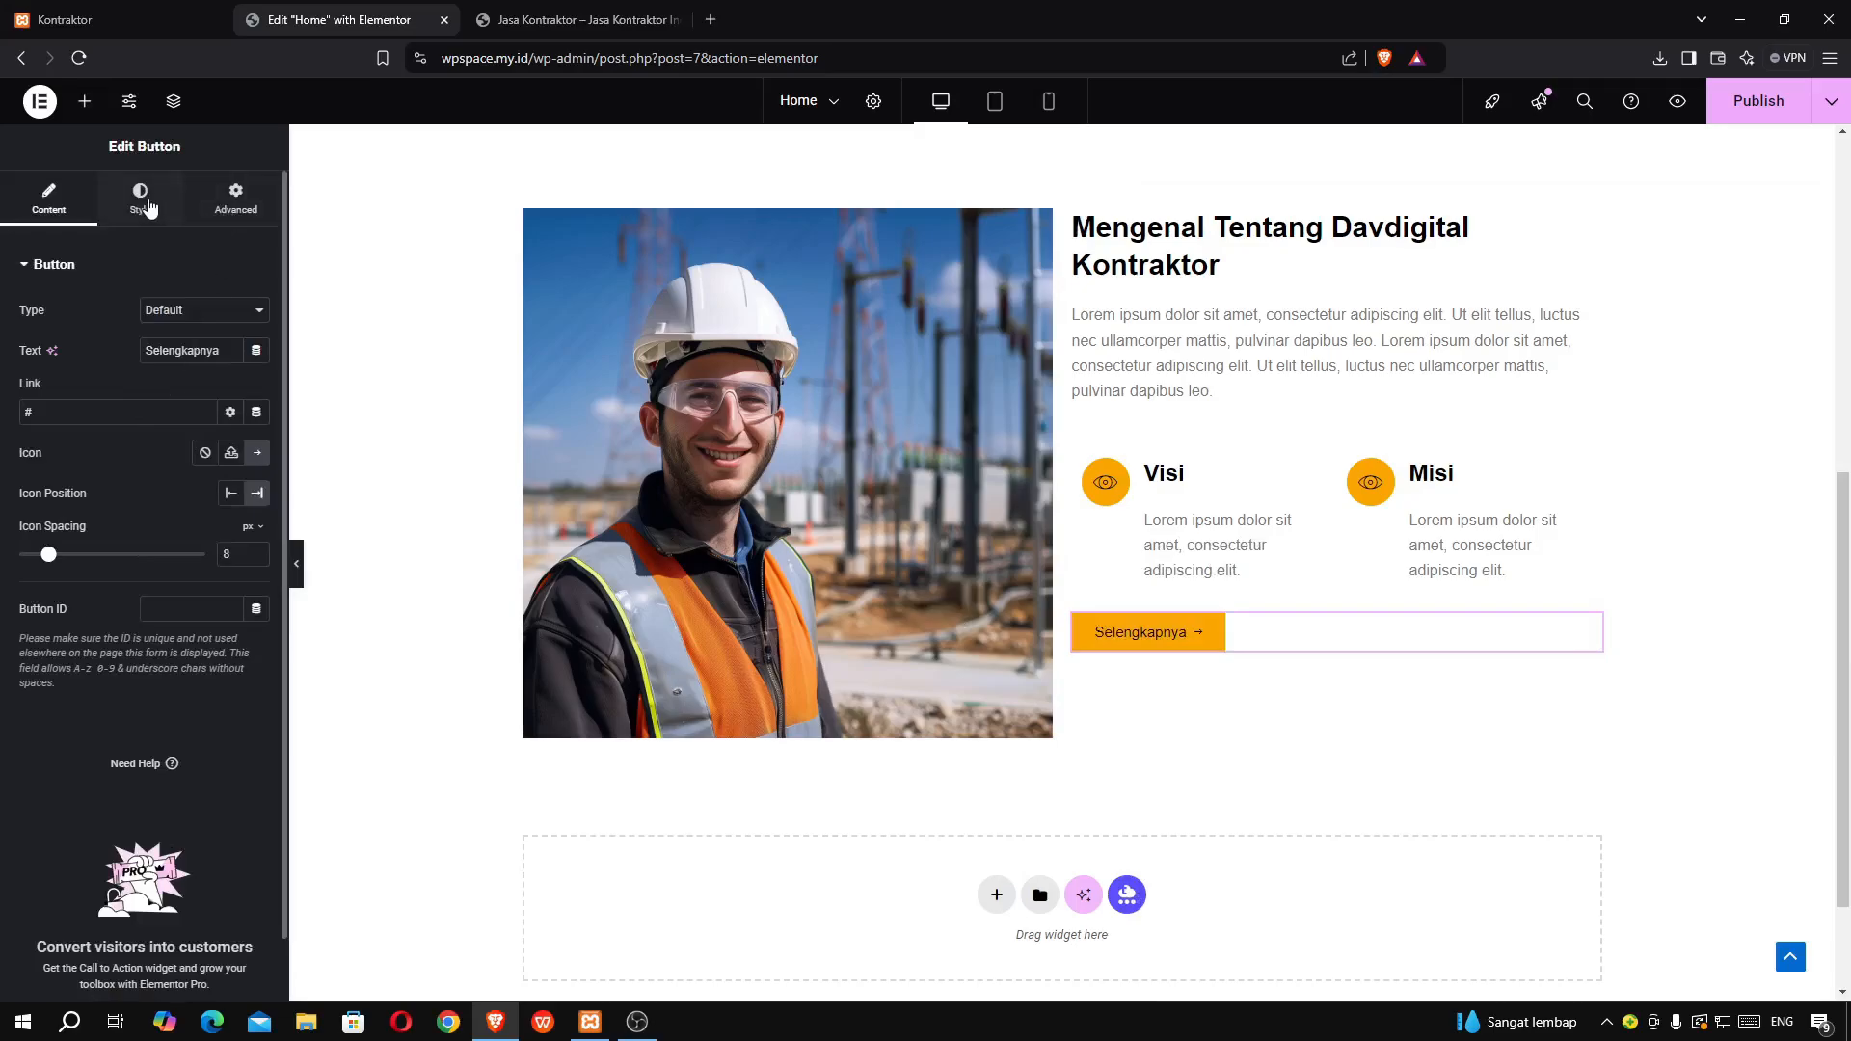
left_click(144, 200)
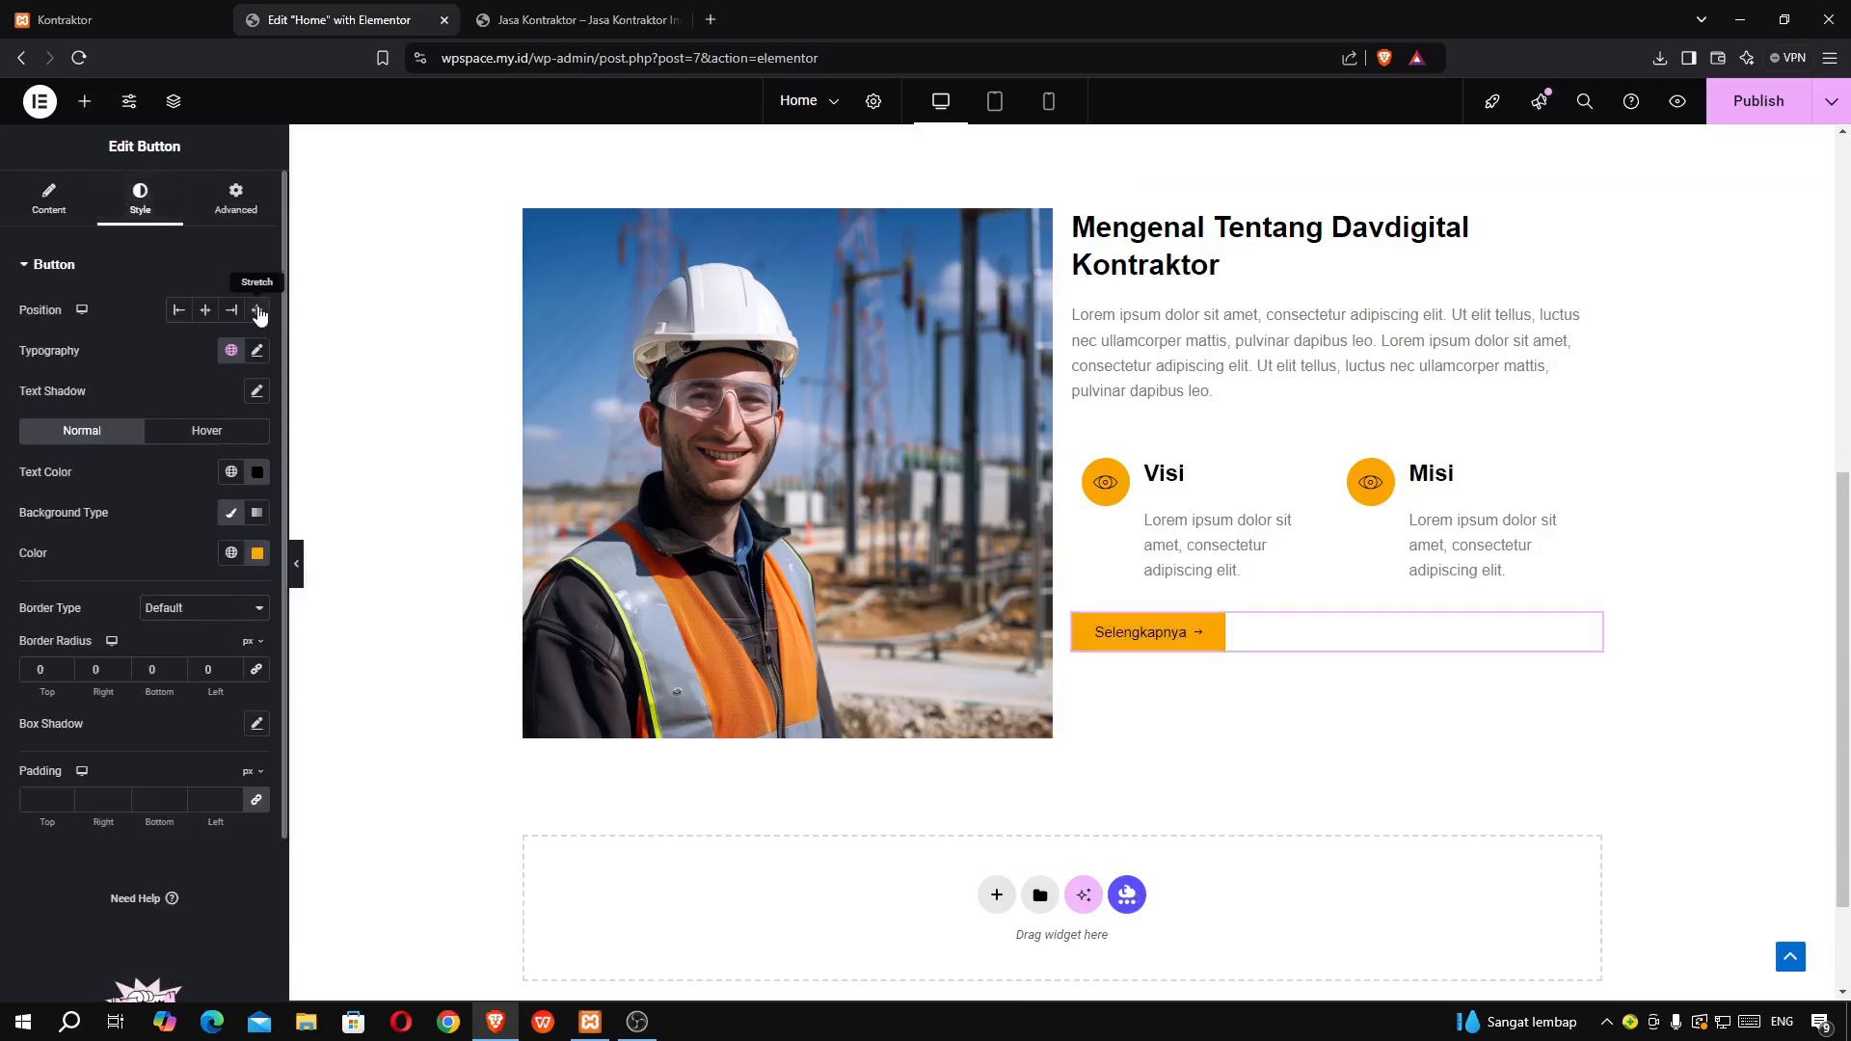
left_click(257, 311)
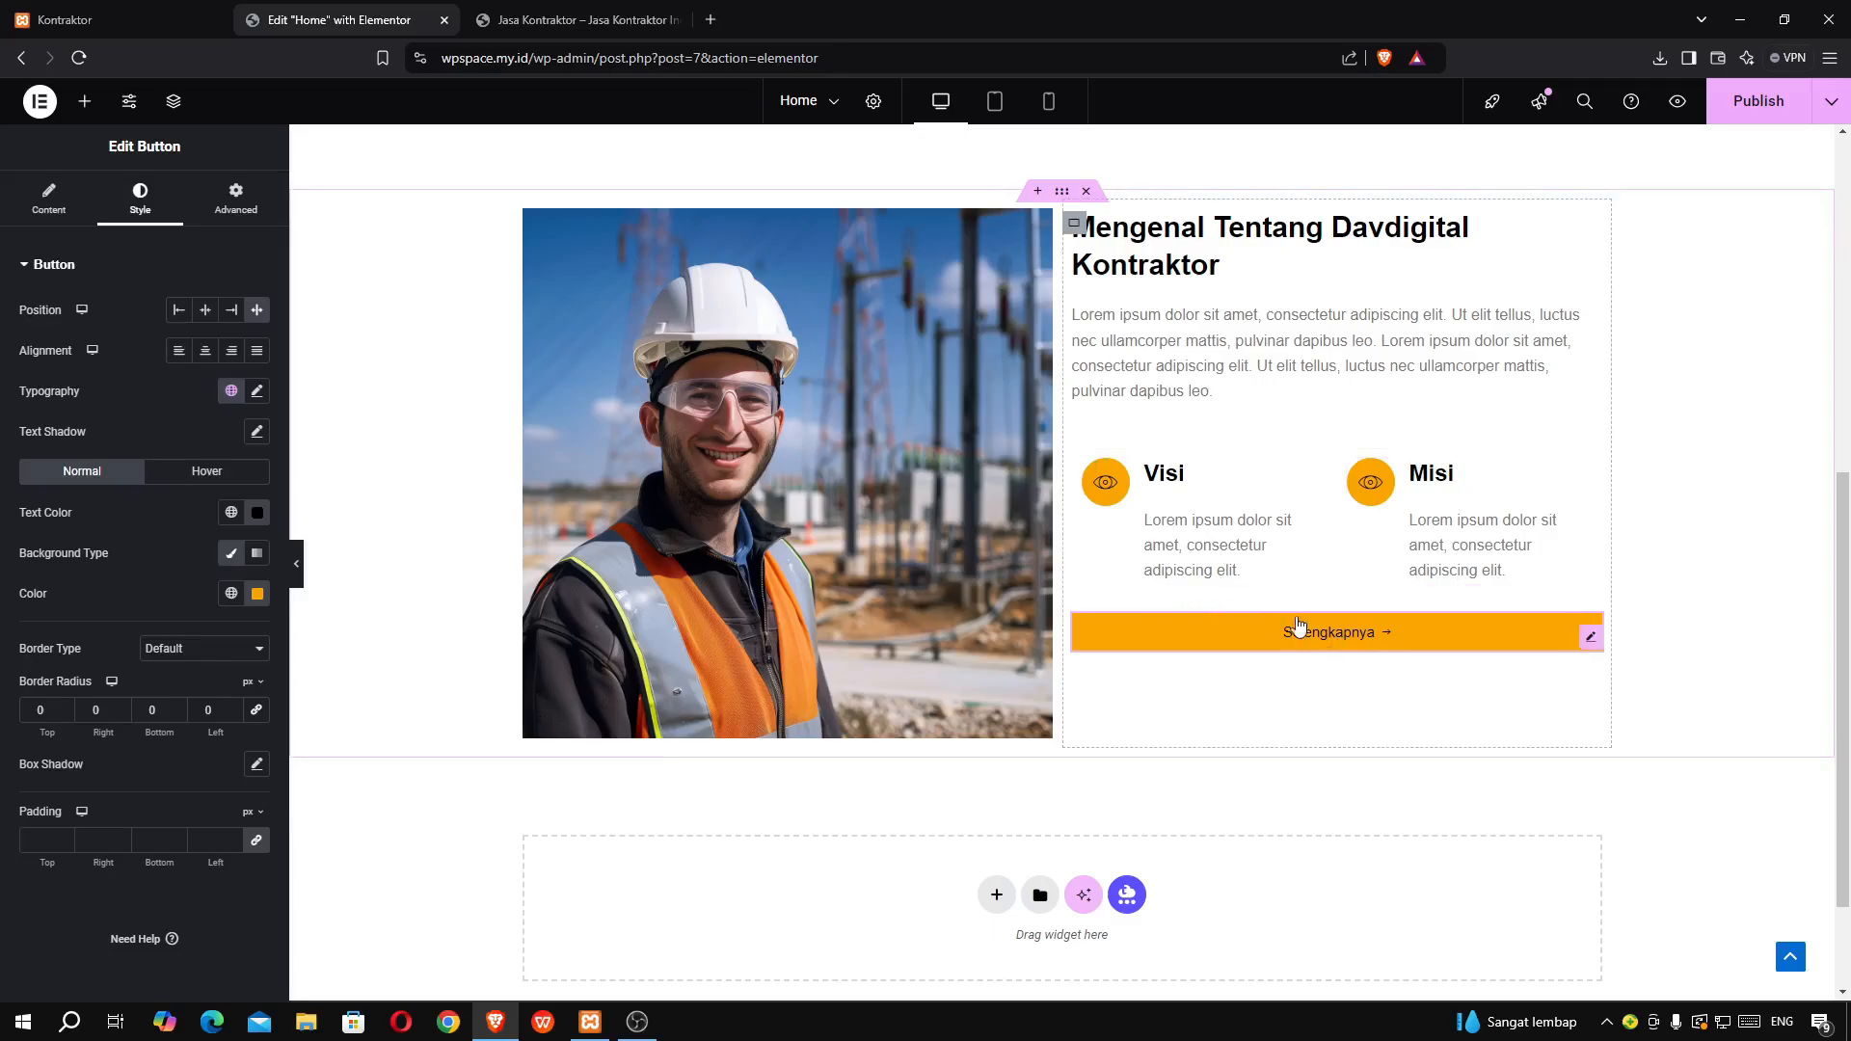
left_click(48, 200)
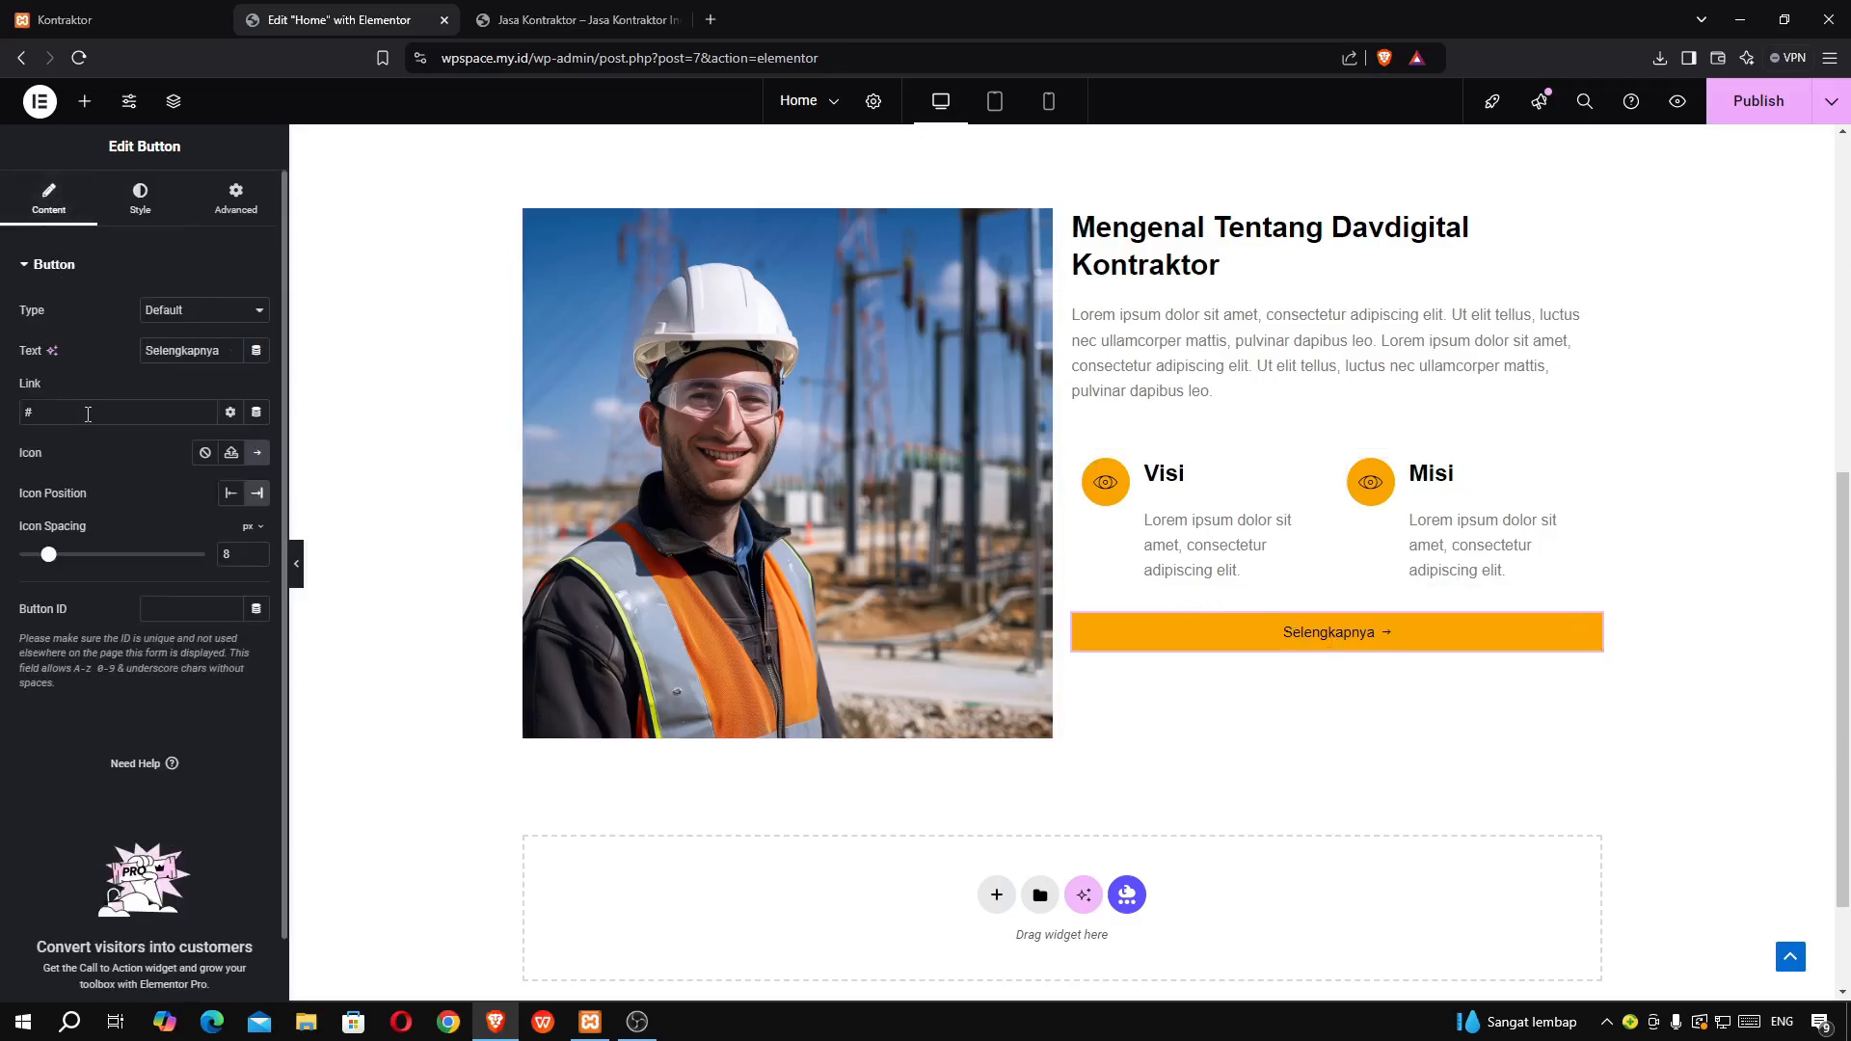
left_click(559, 21)
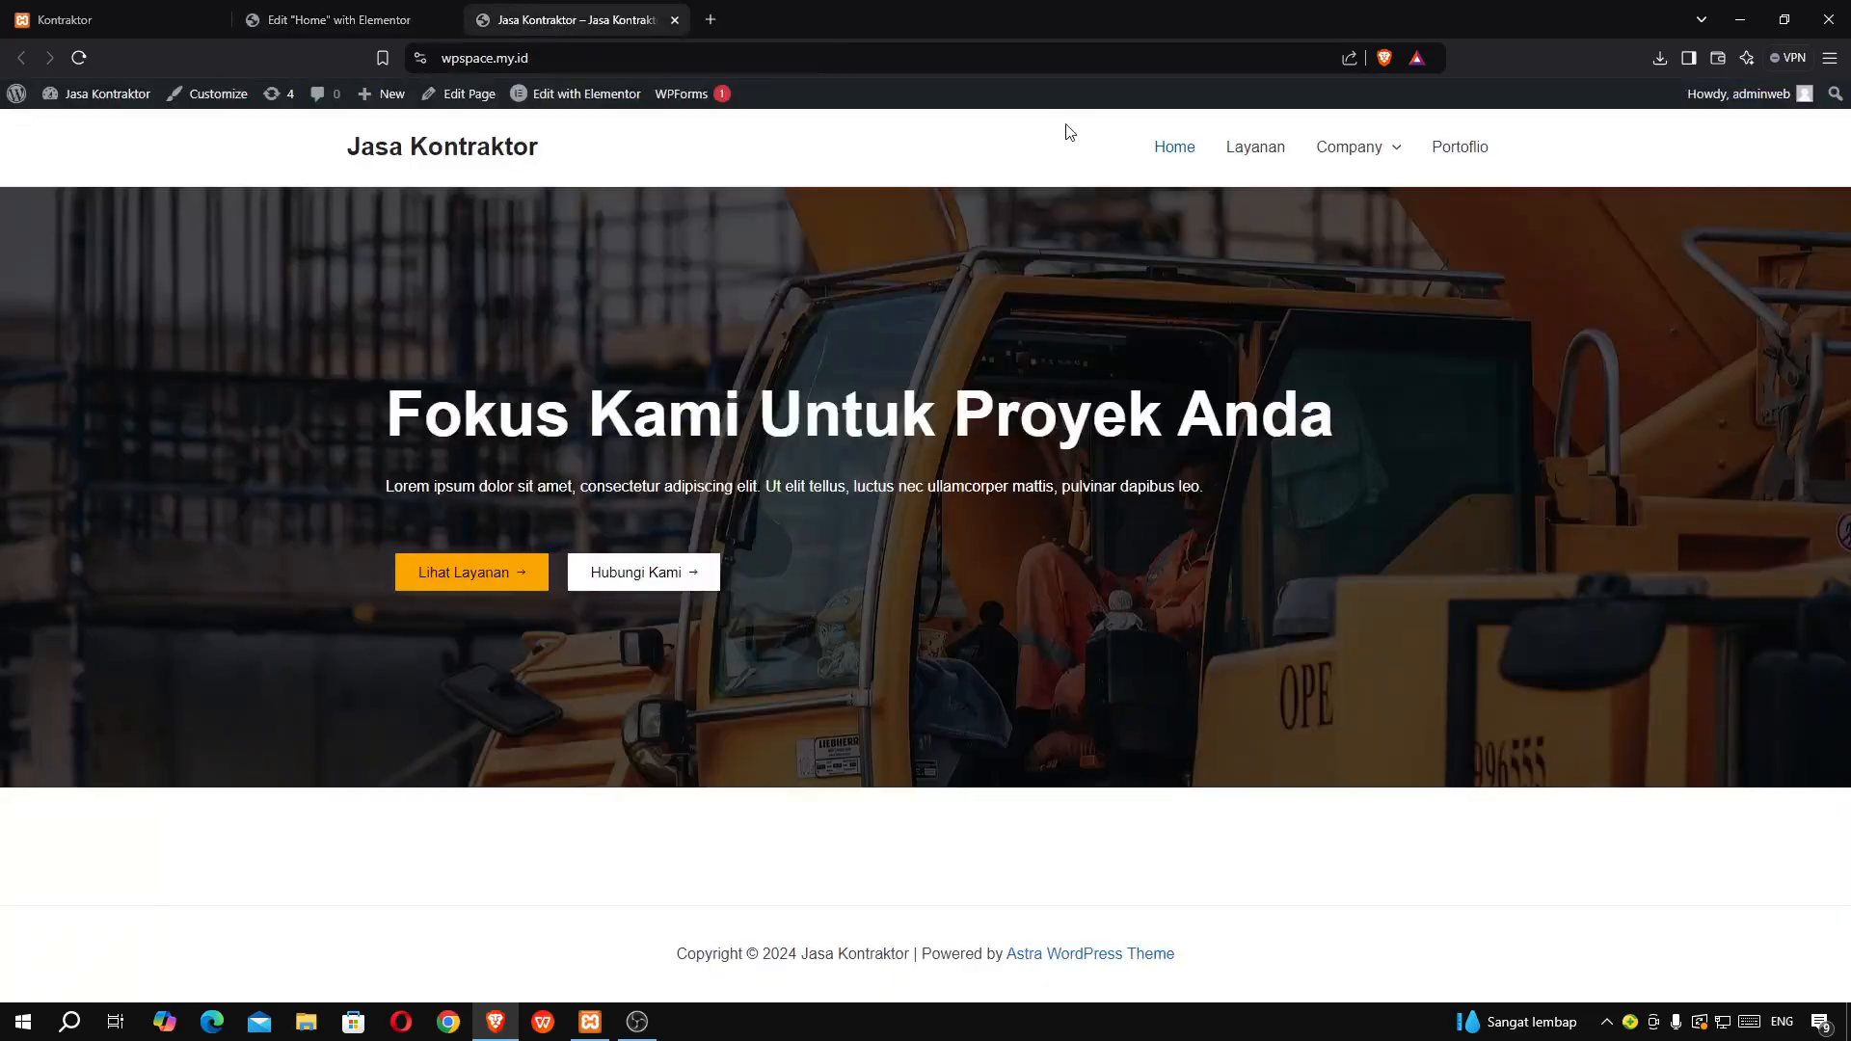
mouse_move(1319, 166)
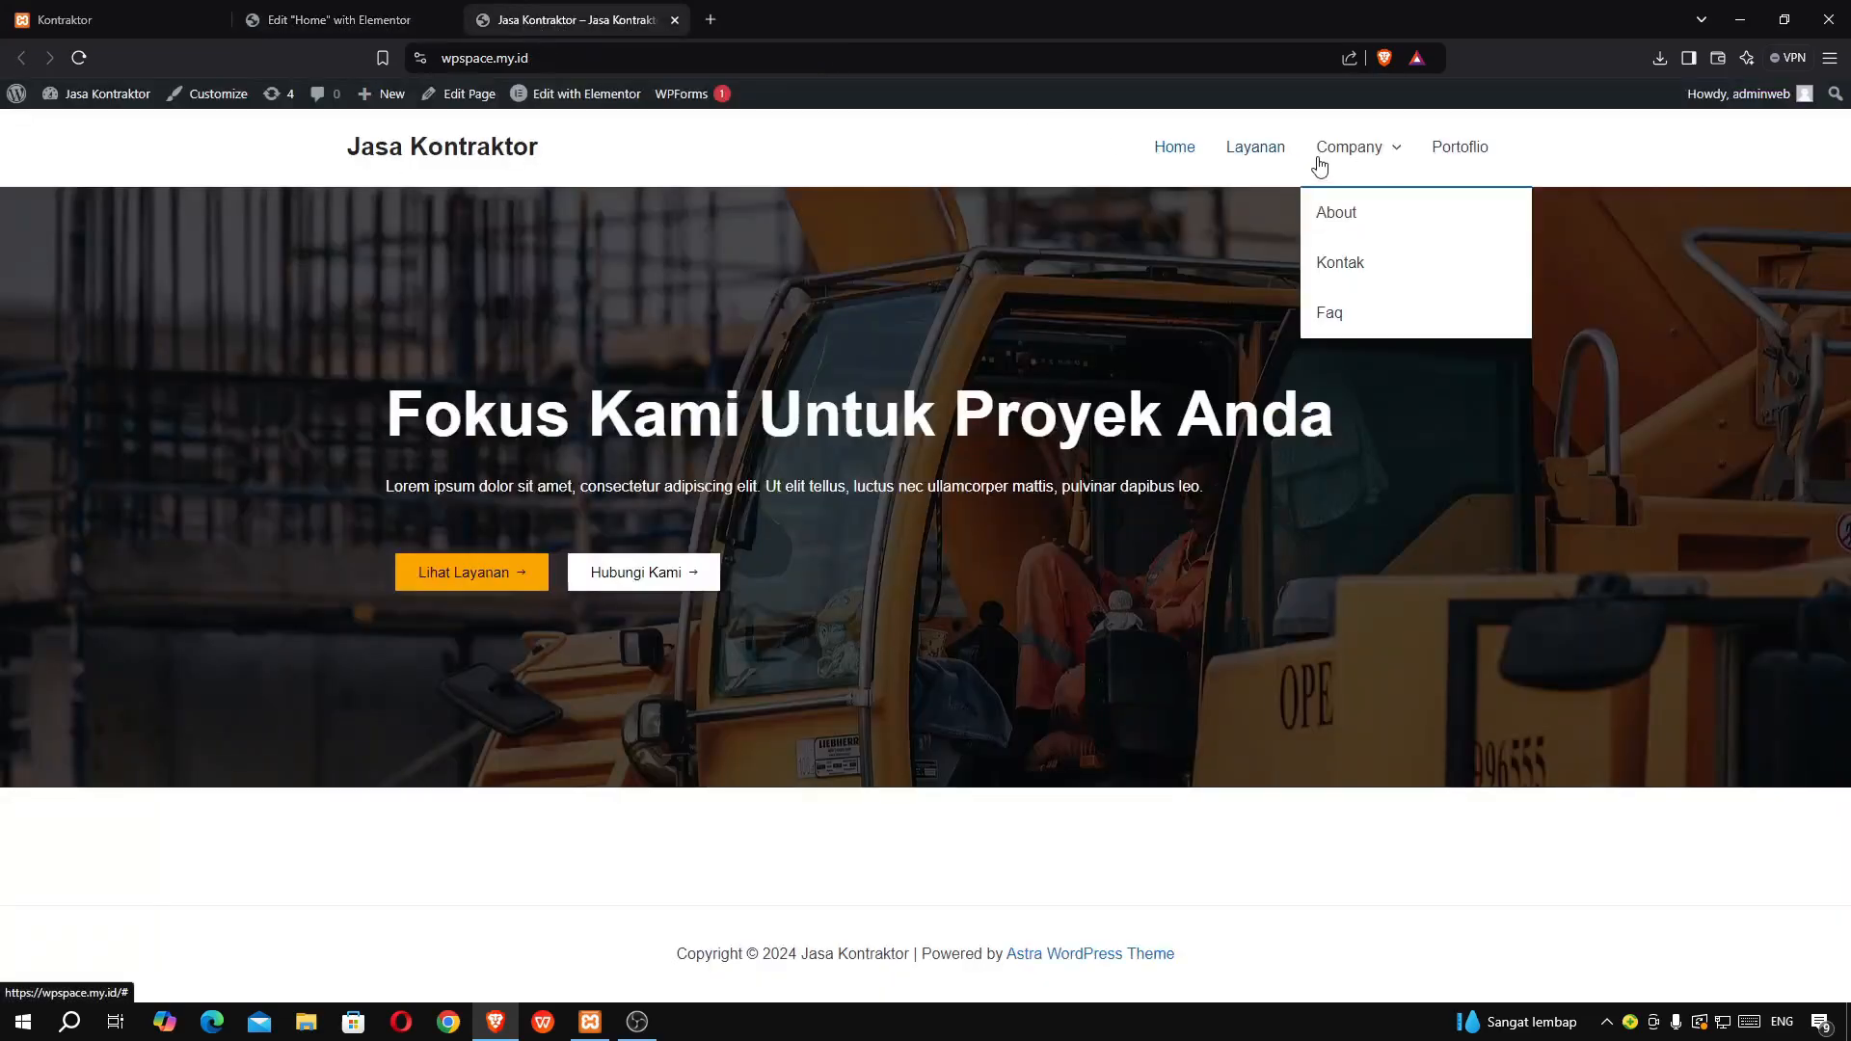
right_click(1328, 216)
left_click(1369, 377)
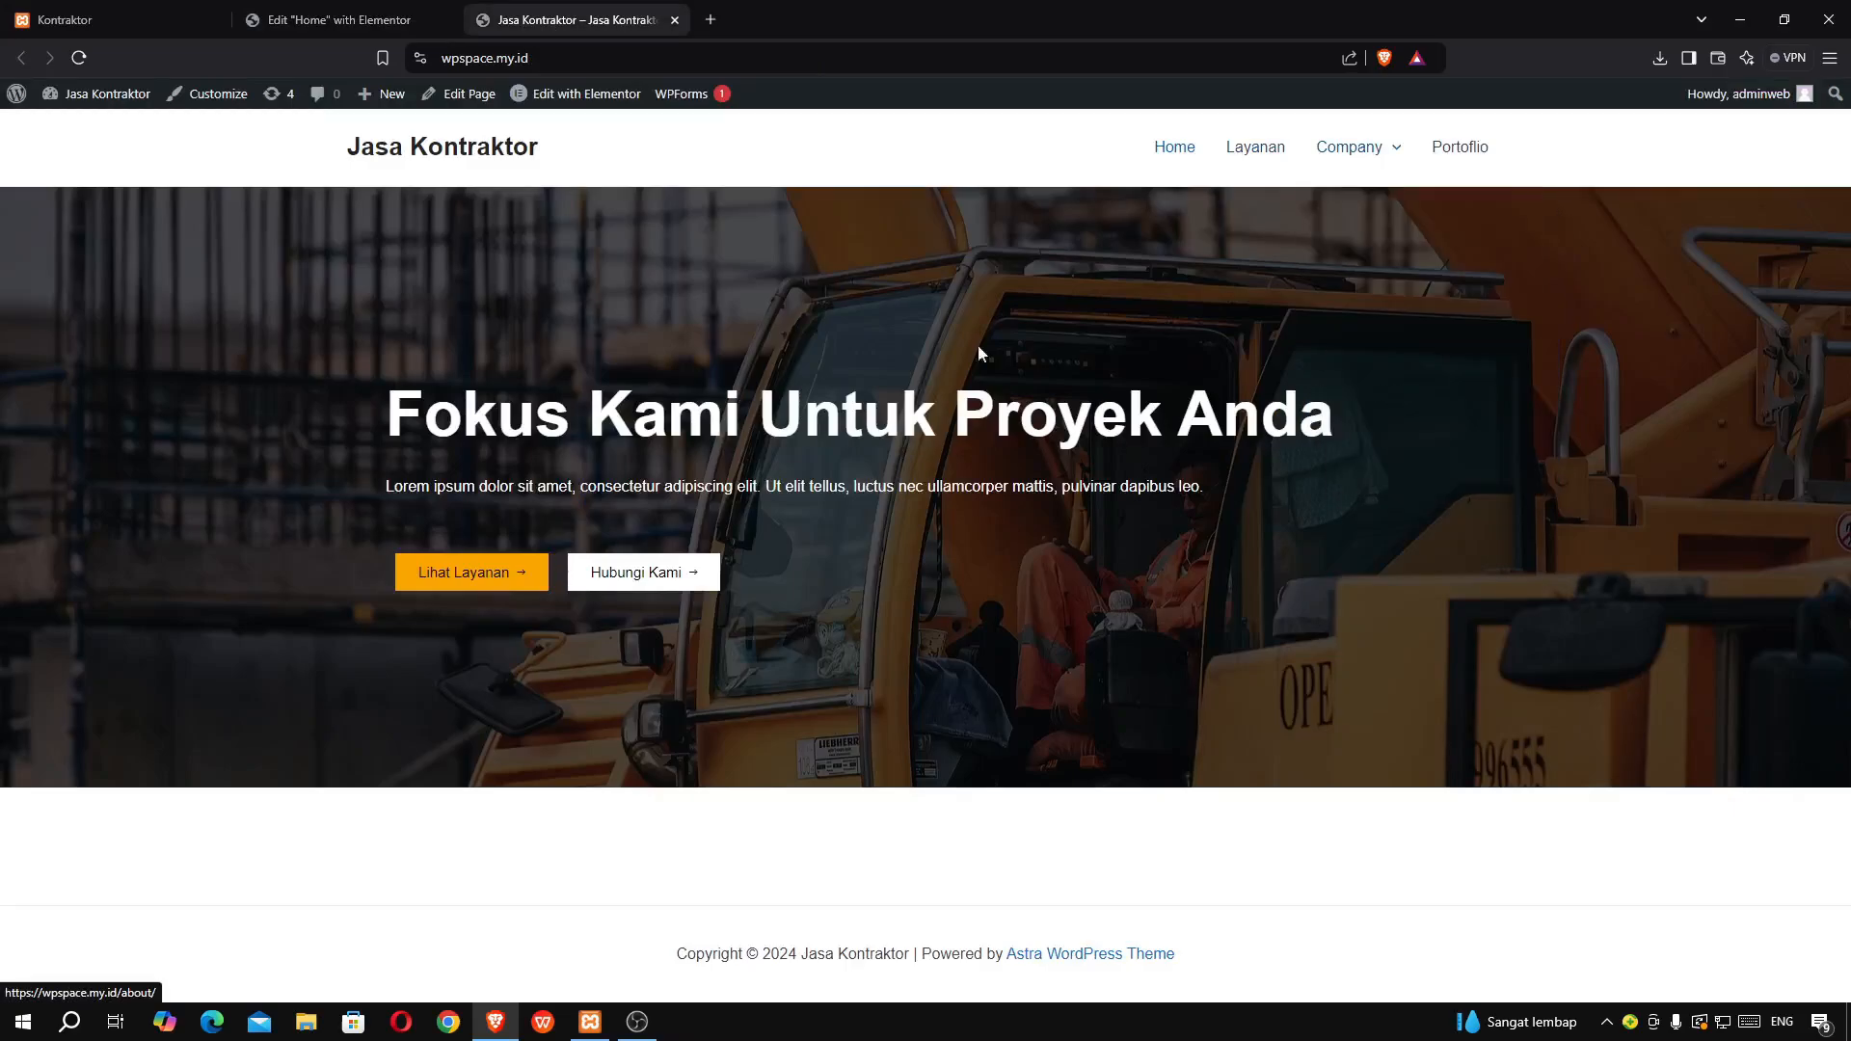
left_click(307, 24)
key("ctrl+v")
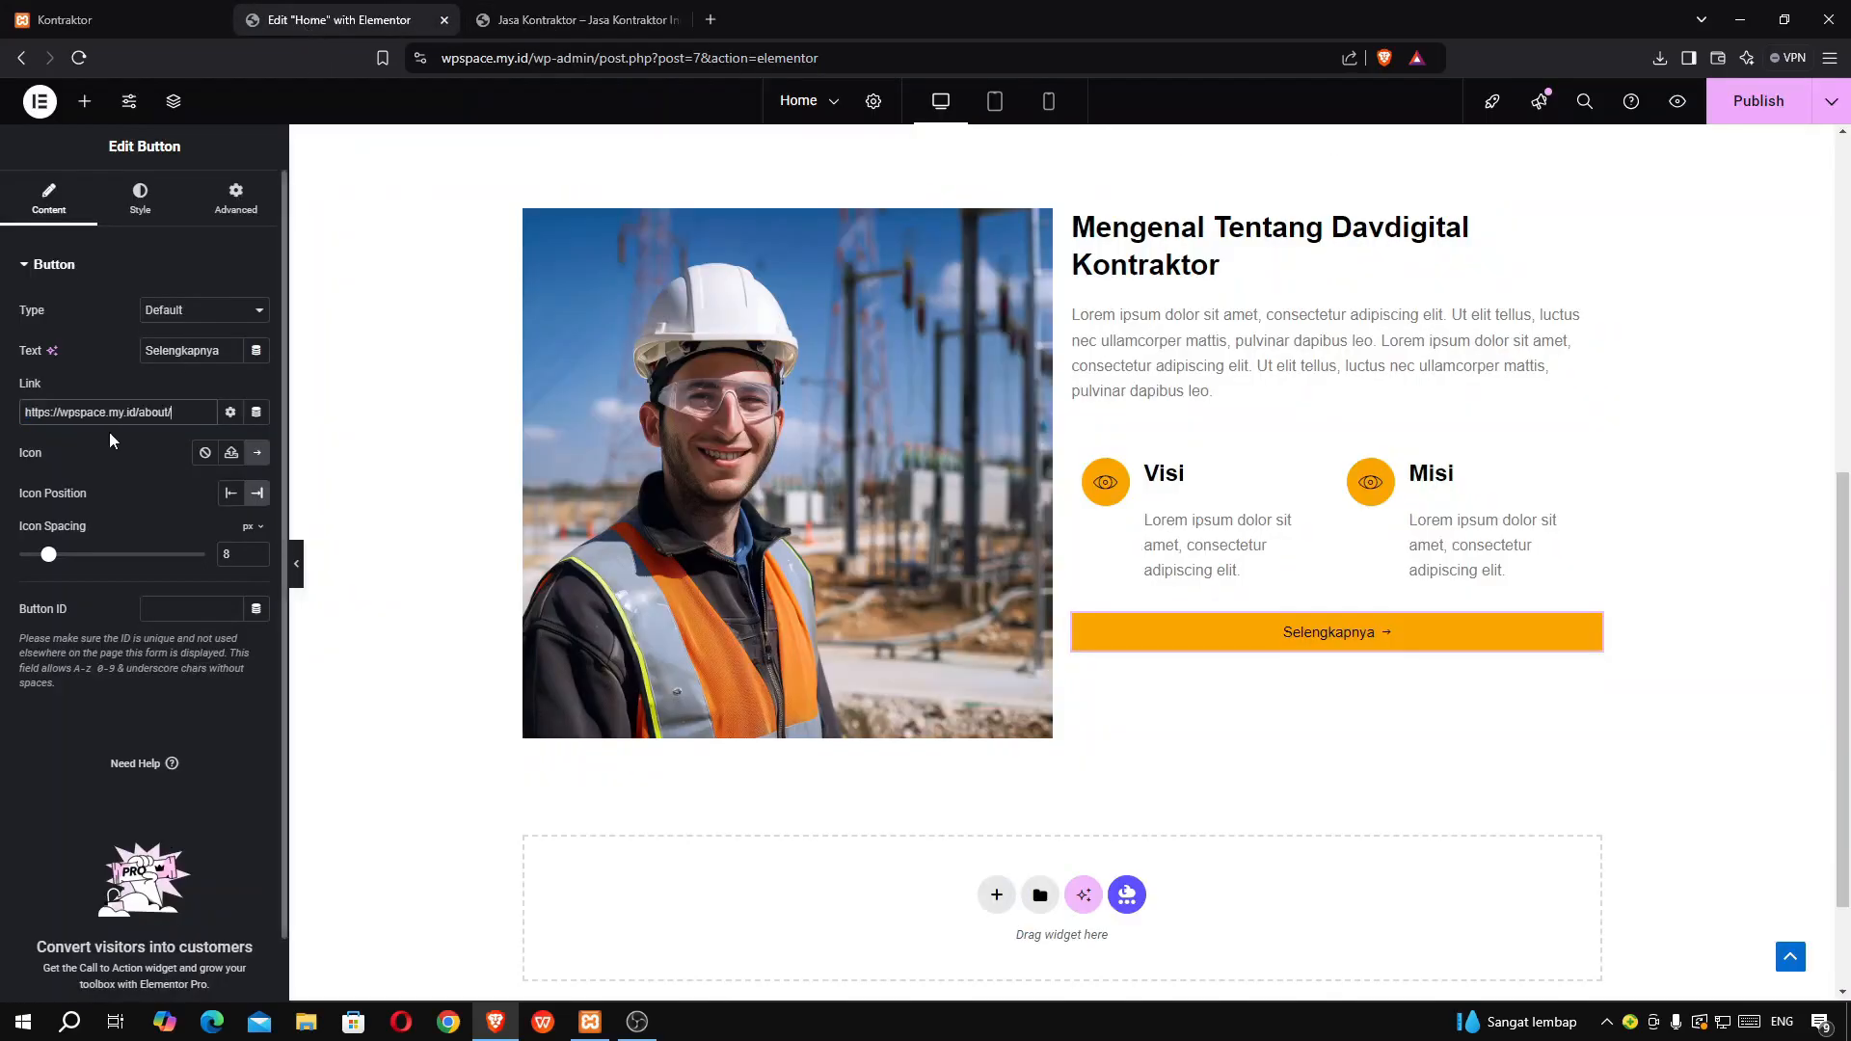
- Publish the home page and reload the live Jasa Kontraktor site to view the new about section
left_click(1758, 100)
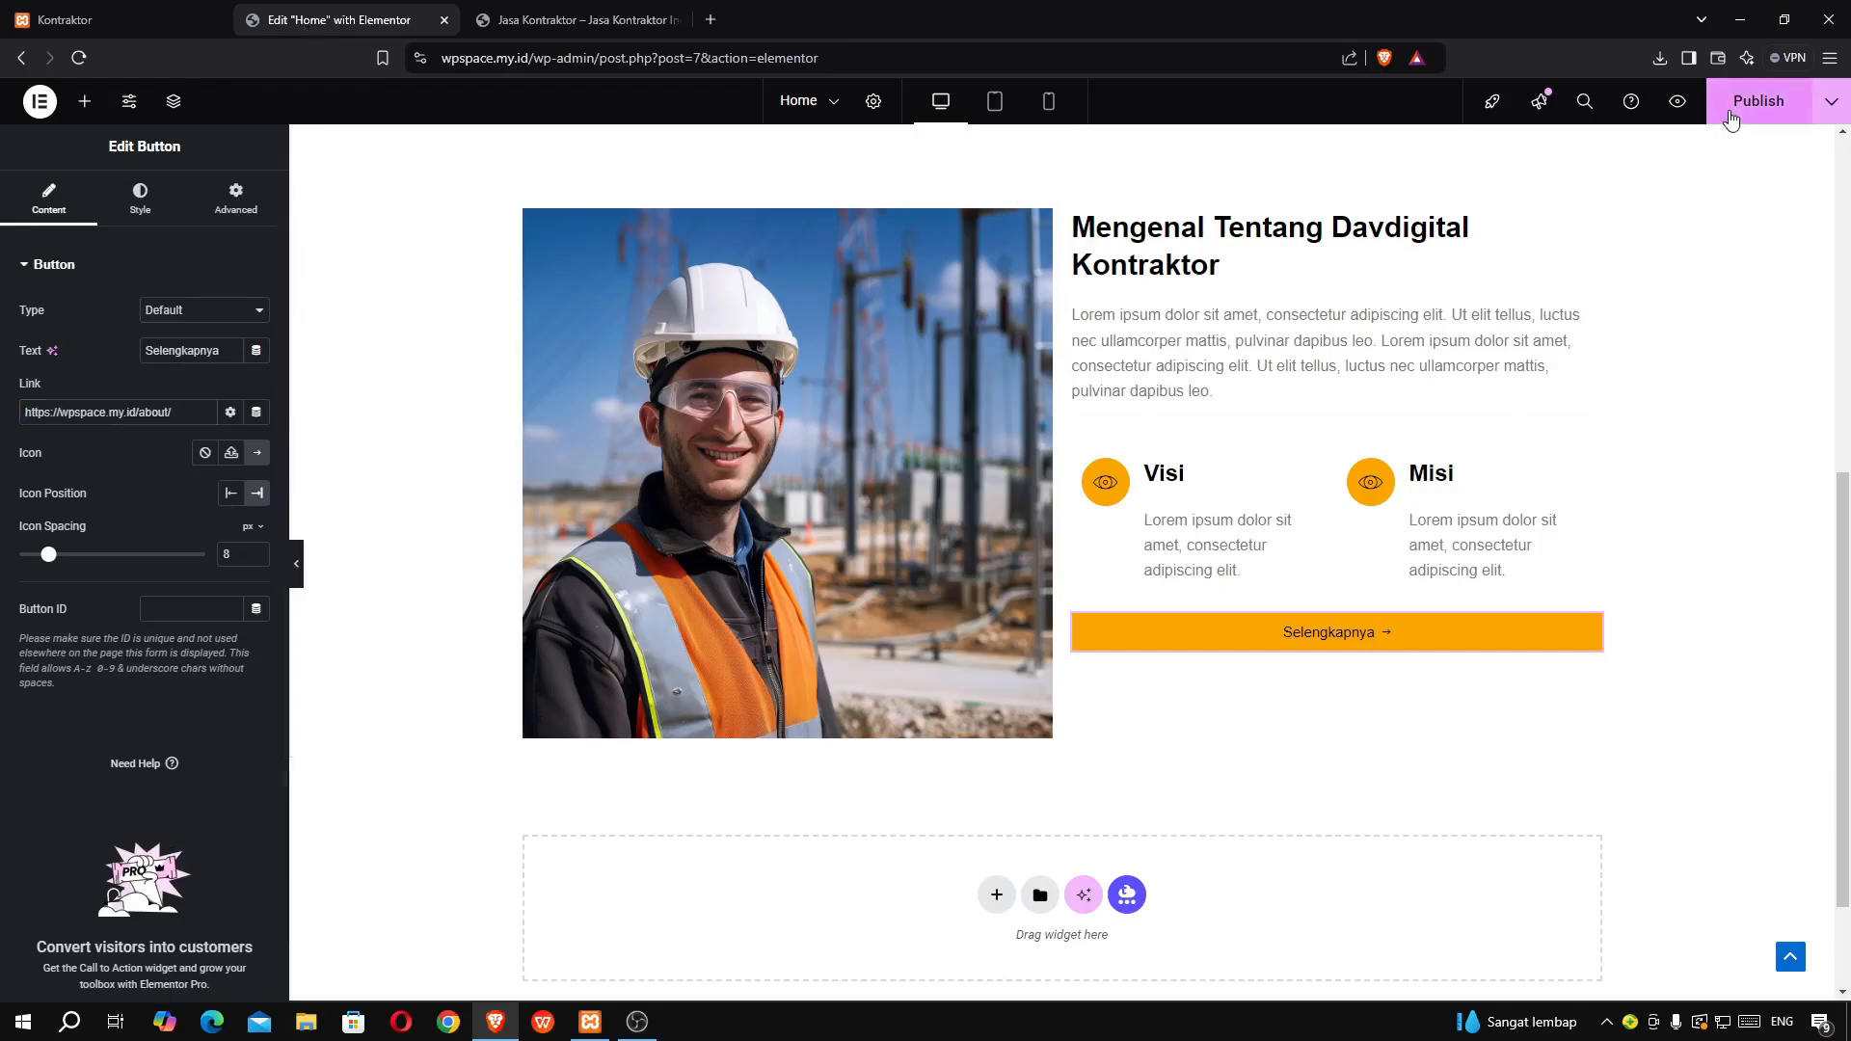
left_click(636, 1023)
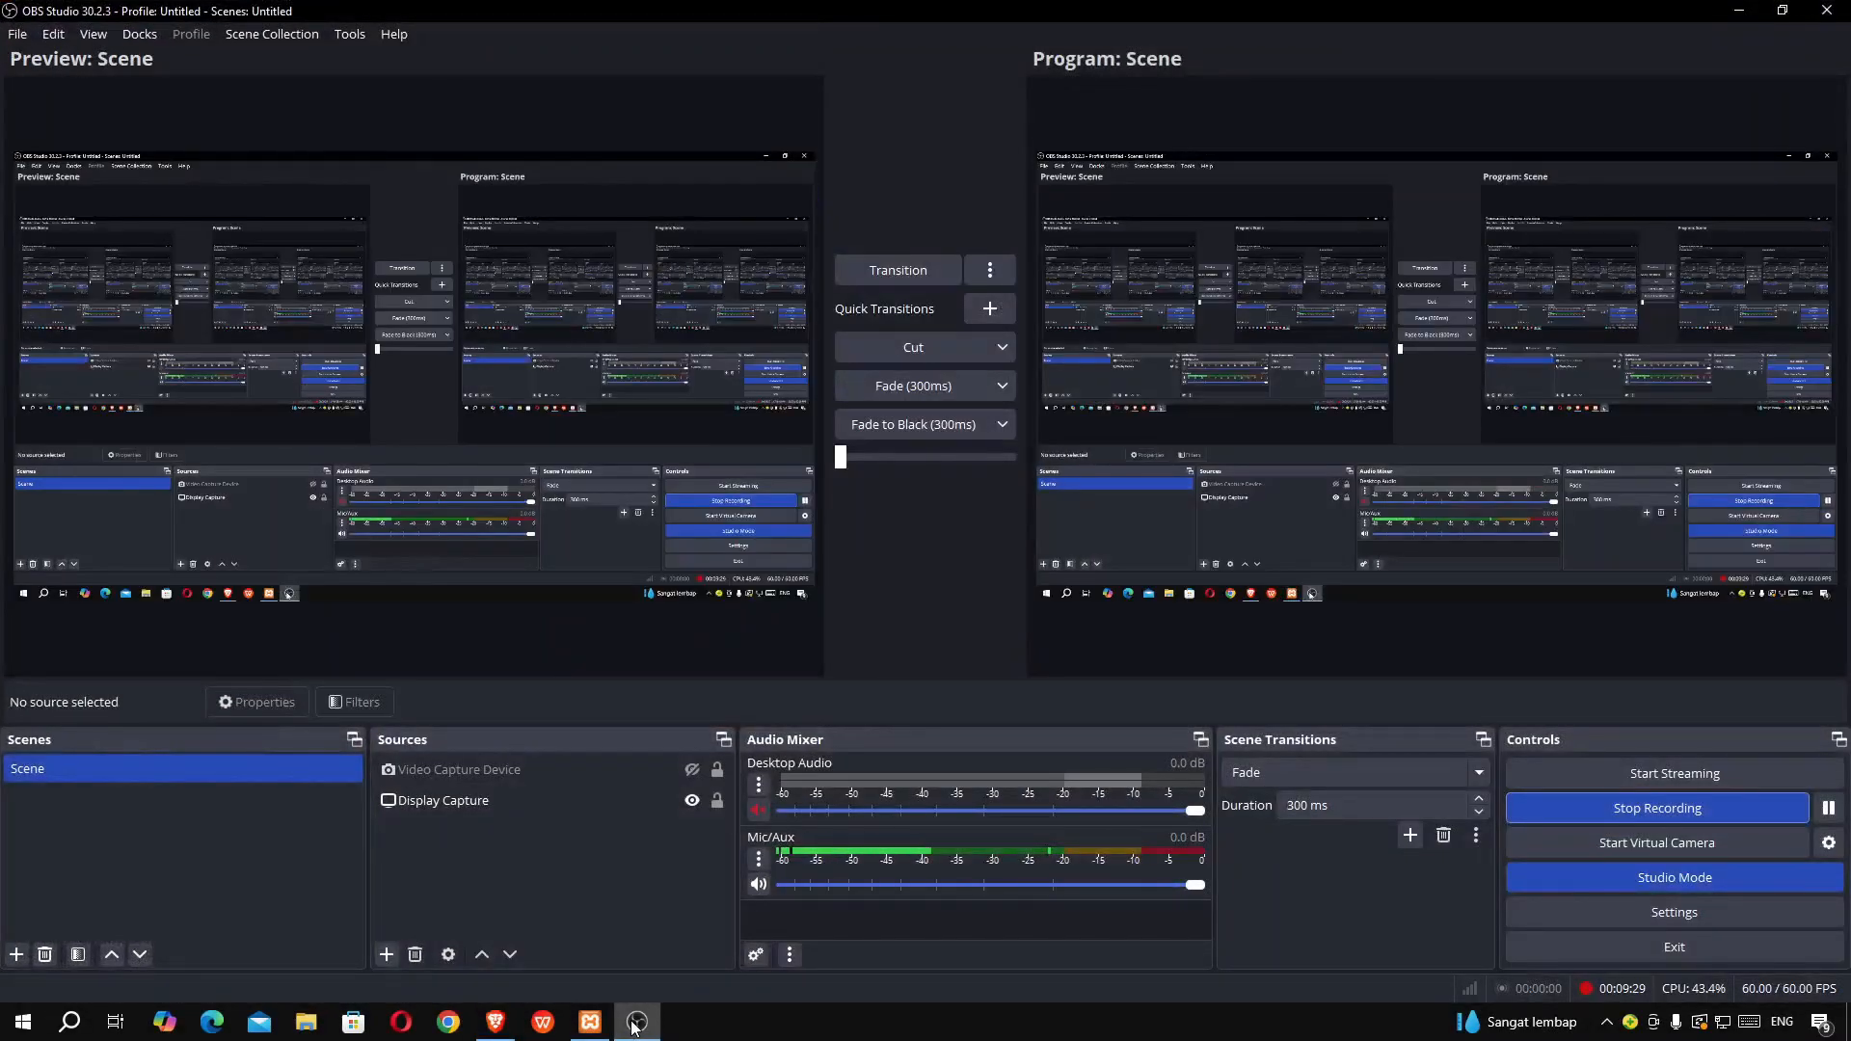
left_click(636, 1022)
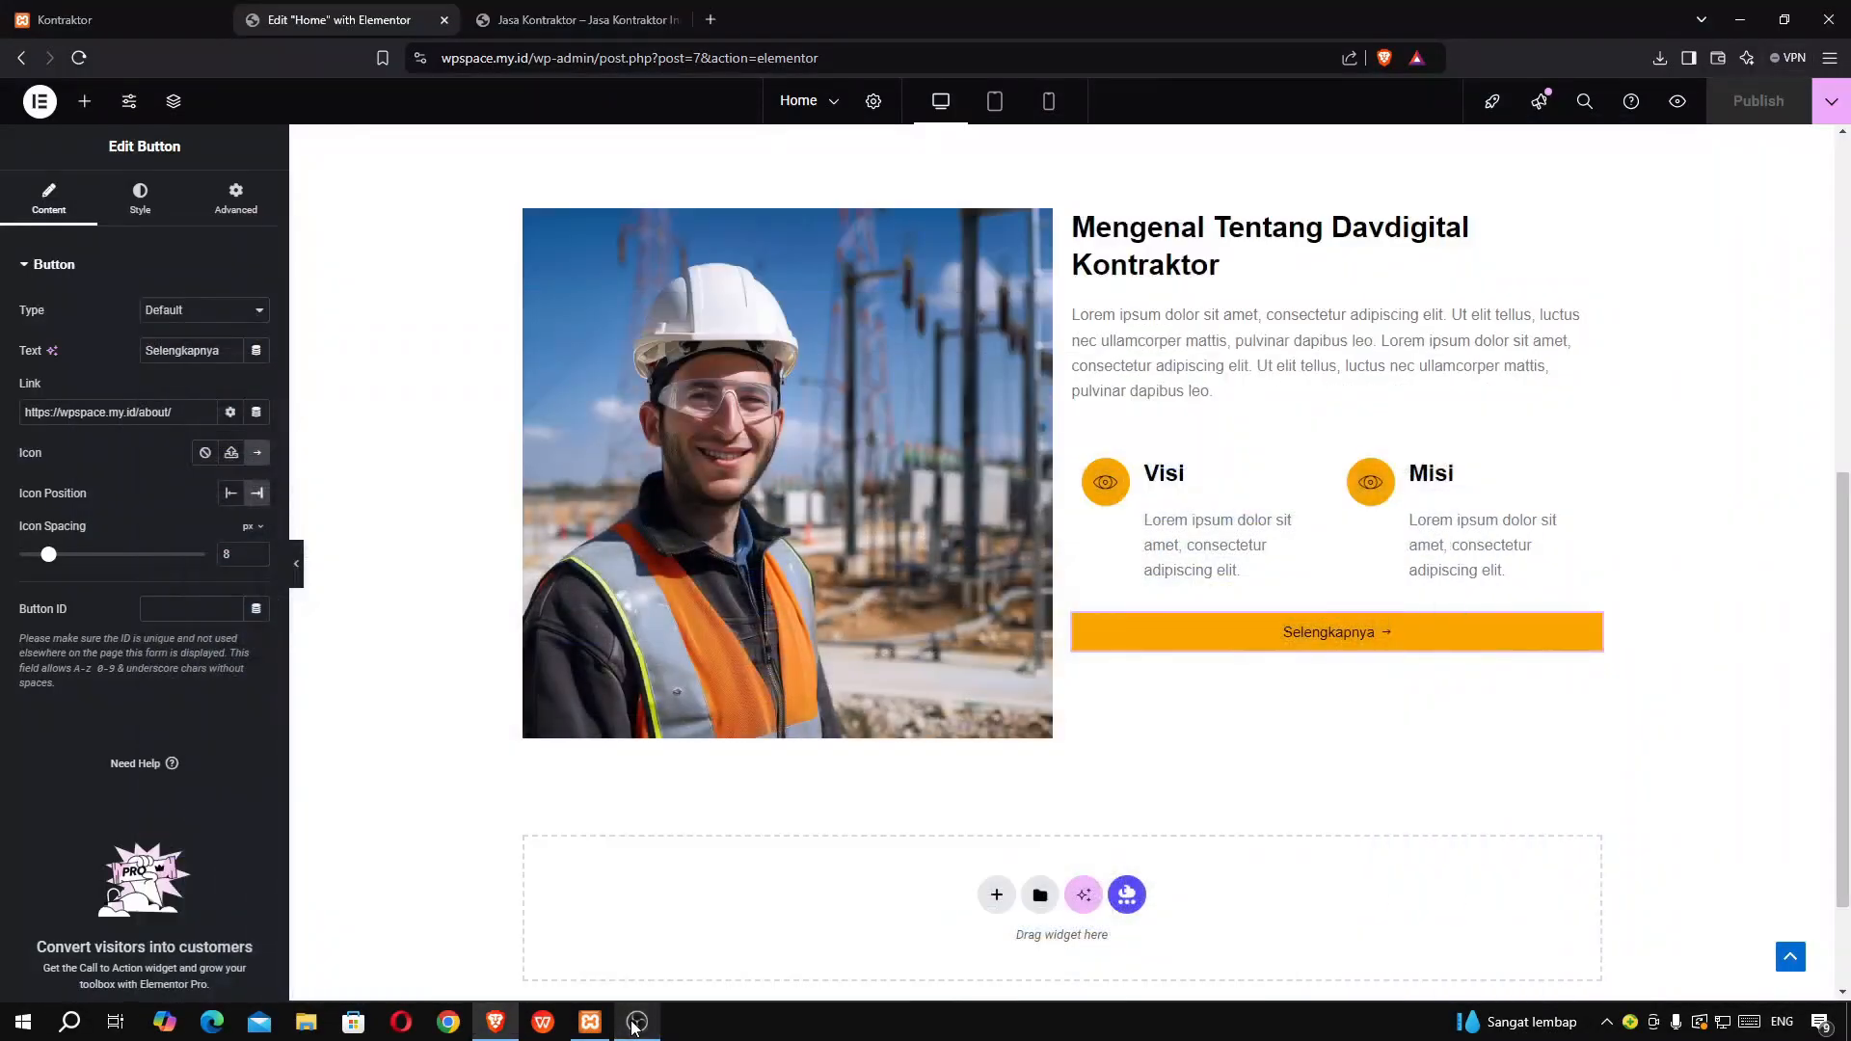
left_click(577, 19)
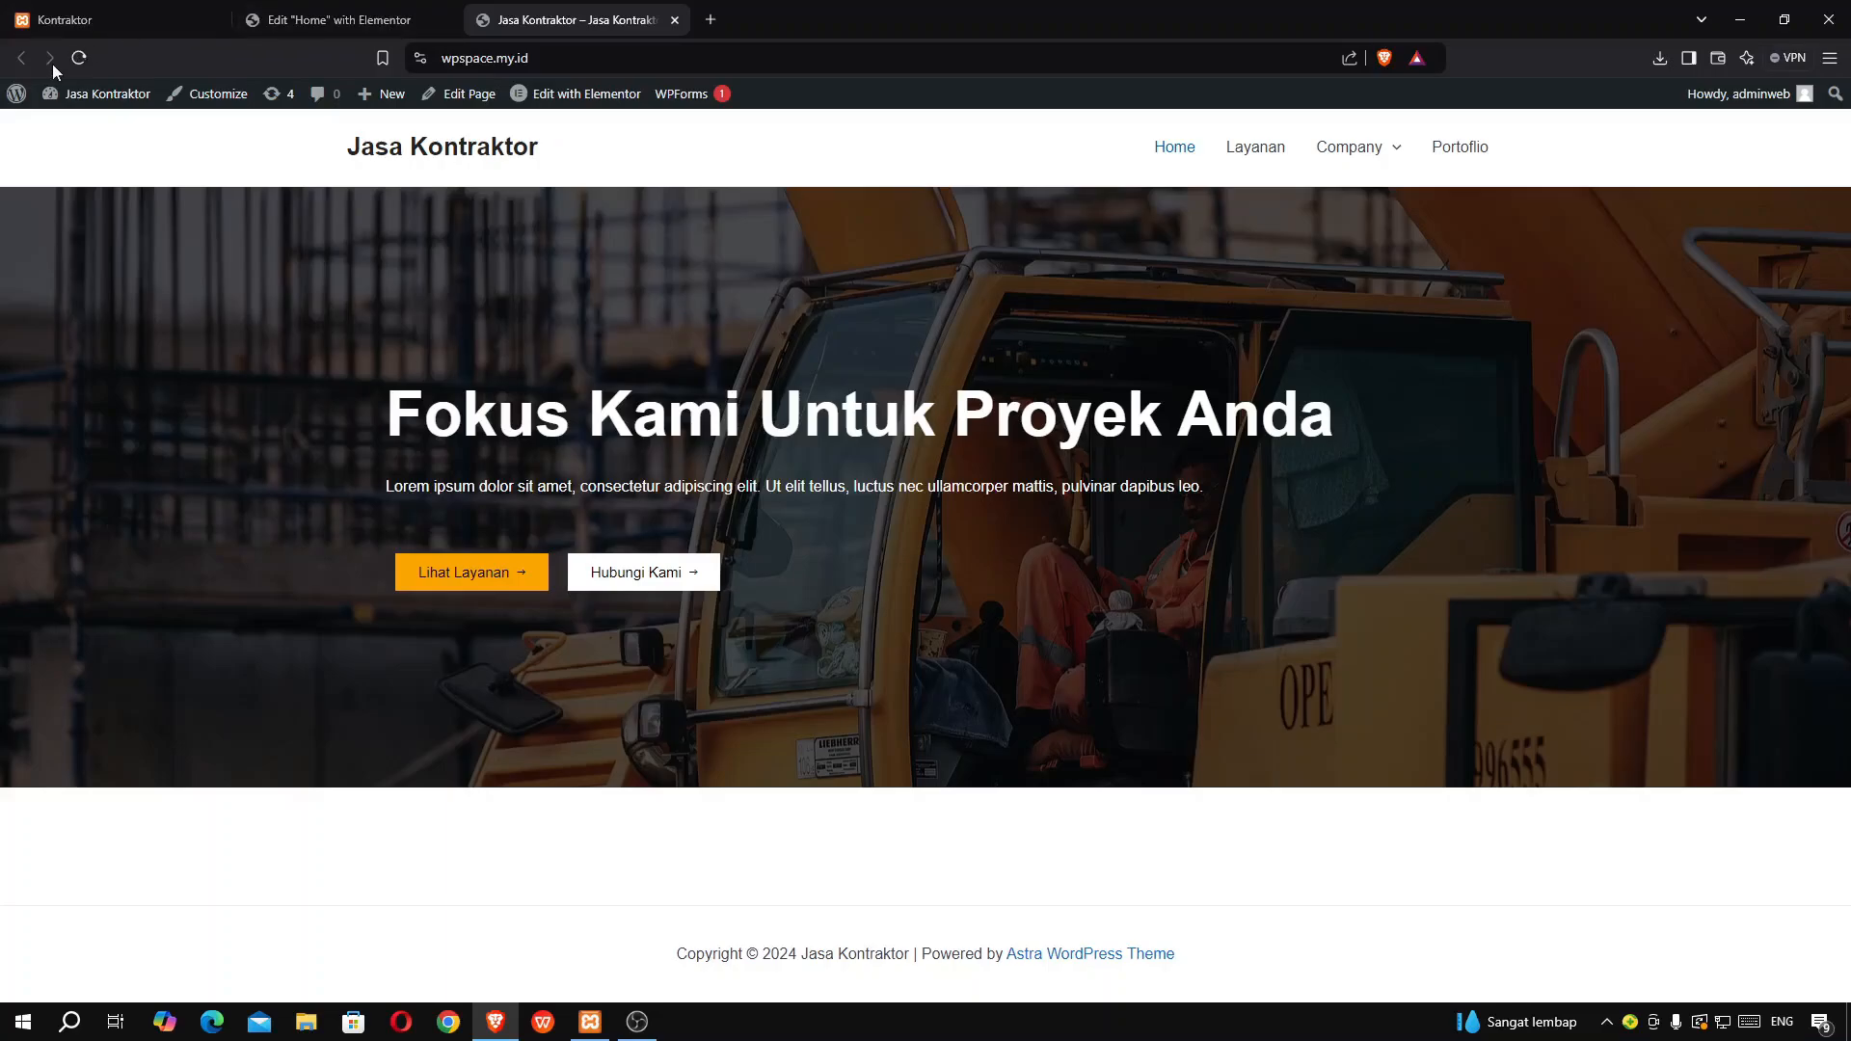
left_click(79, 59)
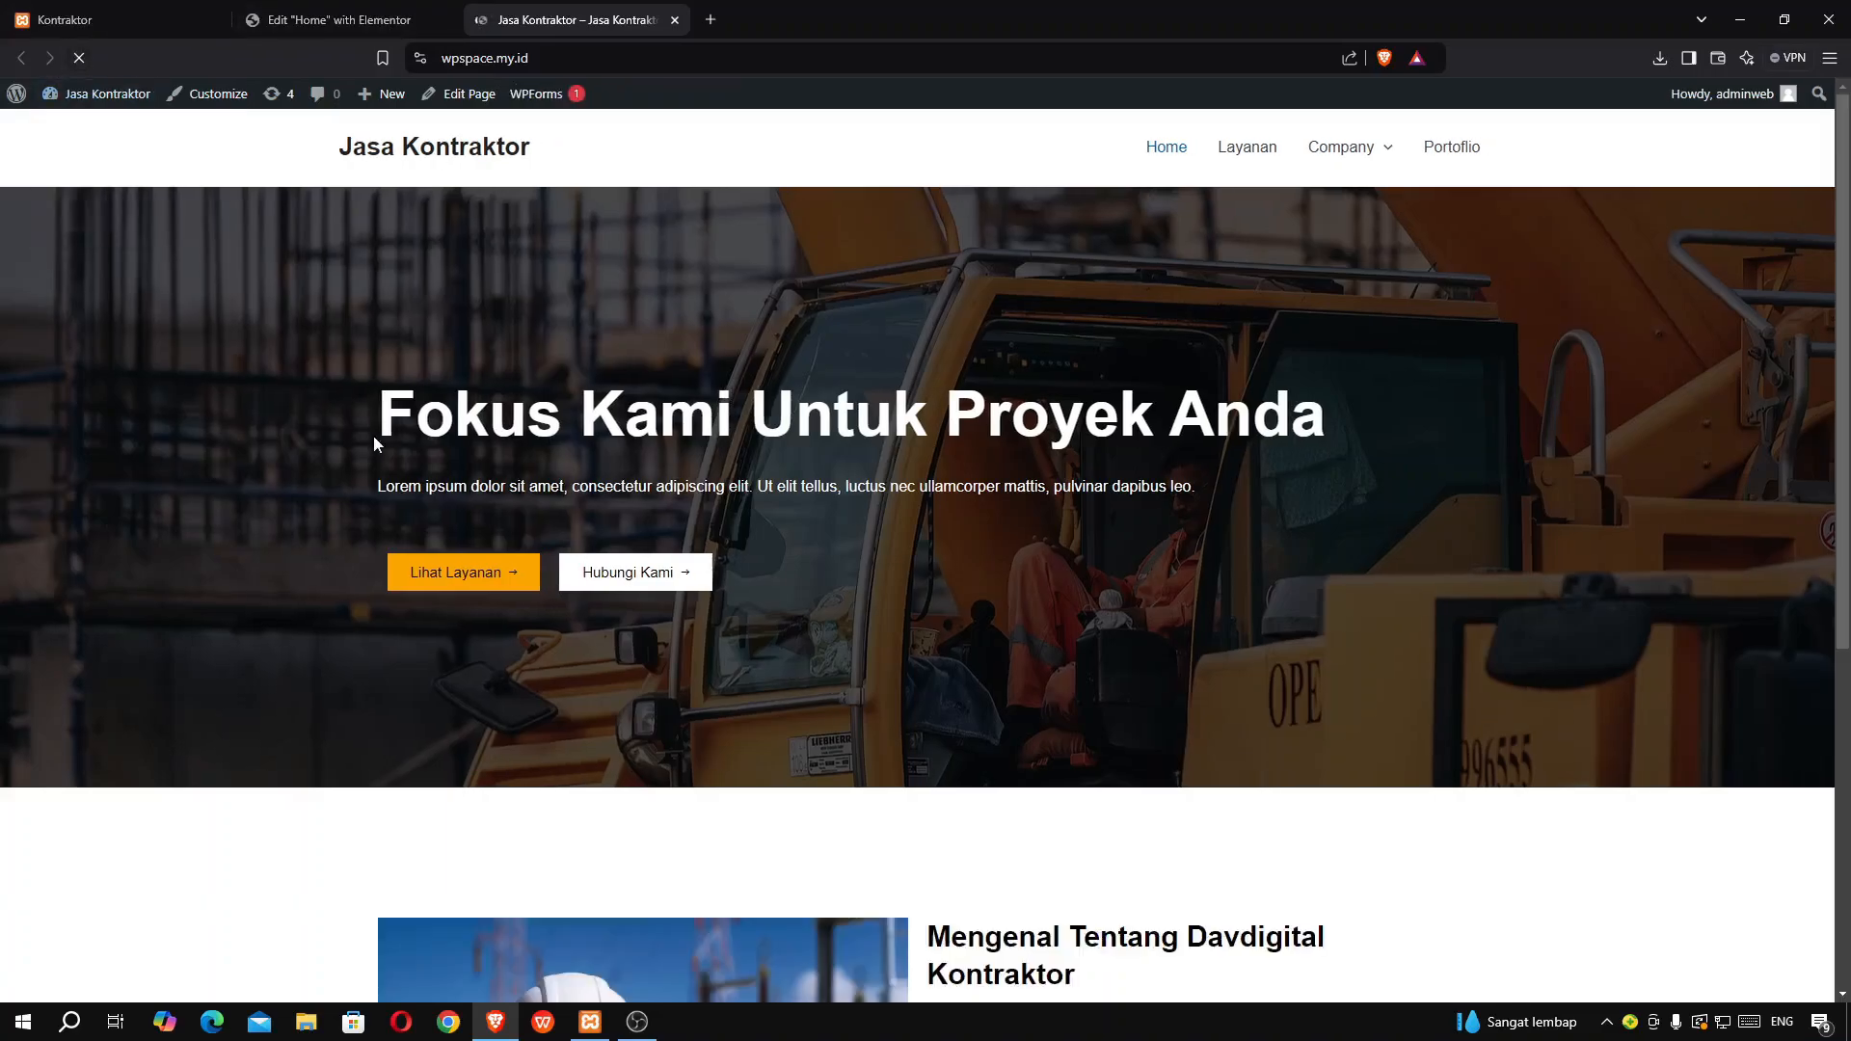
- Compare the live site's about section with the same section on the reference contractor site, then return to the Elementor editor
scroll(372, 428, "down", 5)
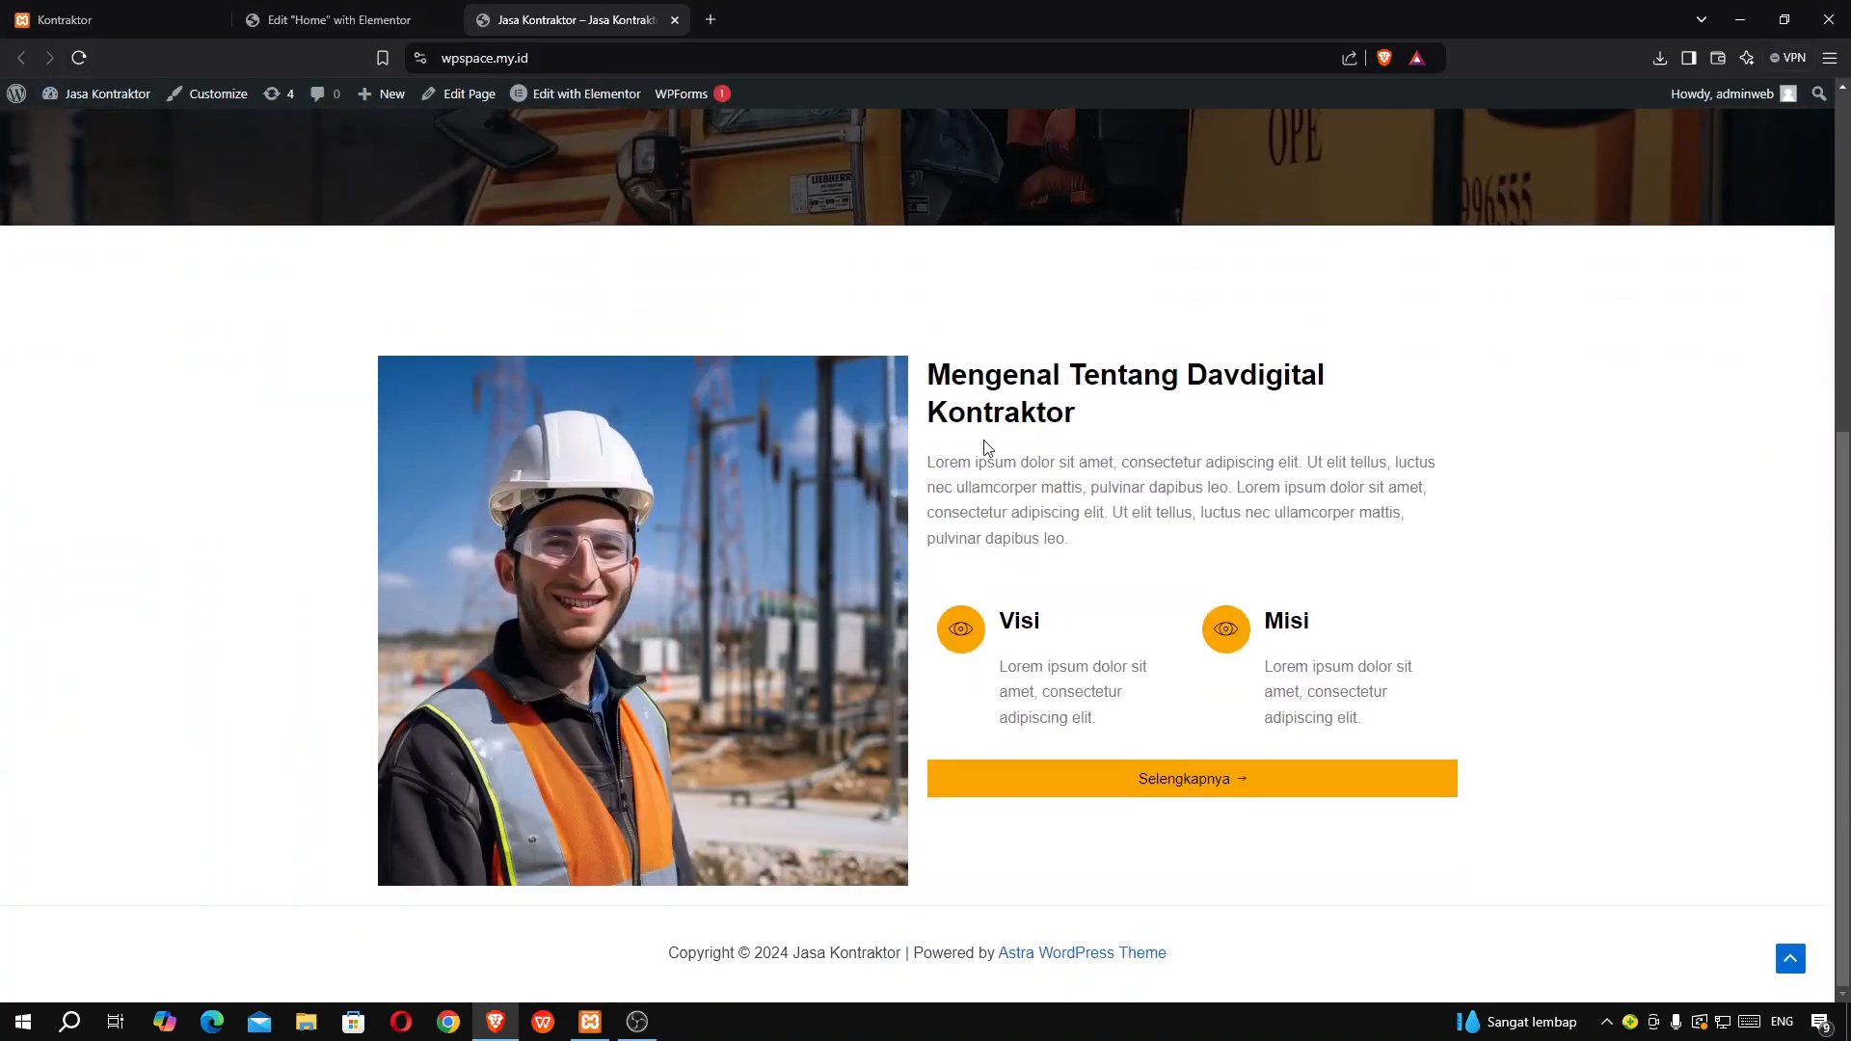
left_click(144, 19)
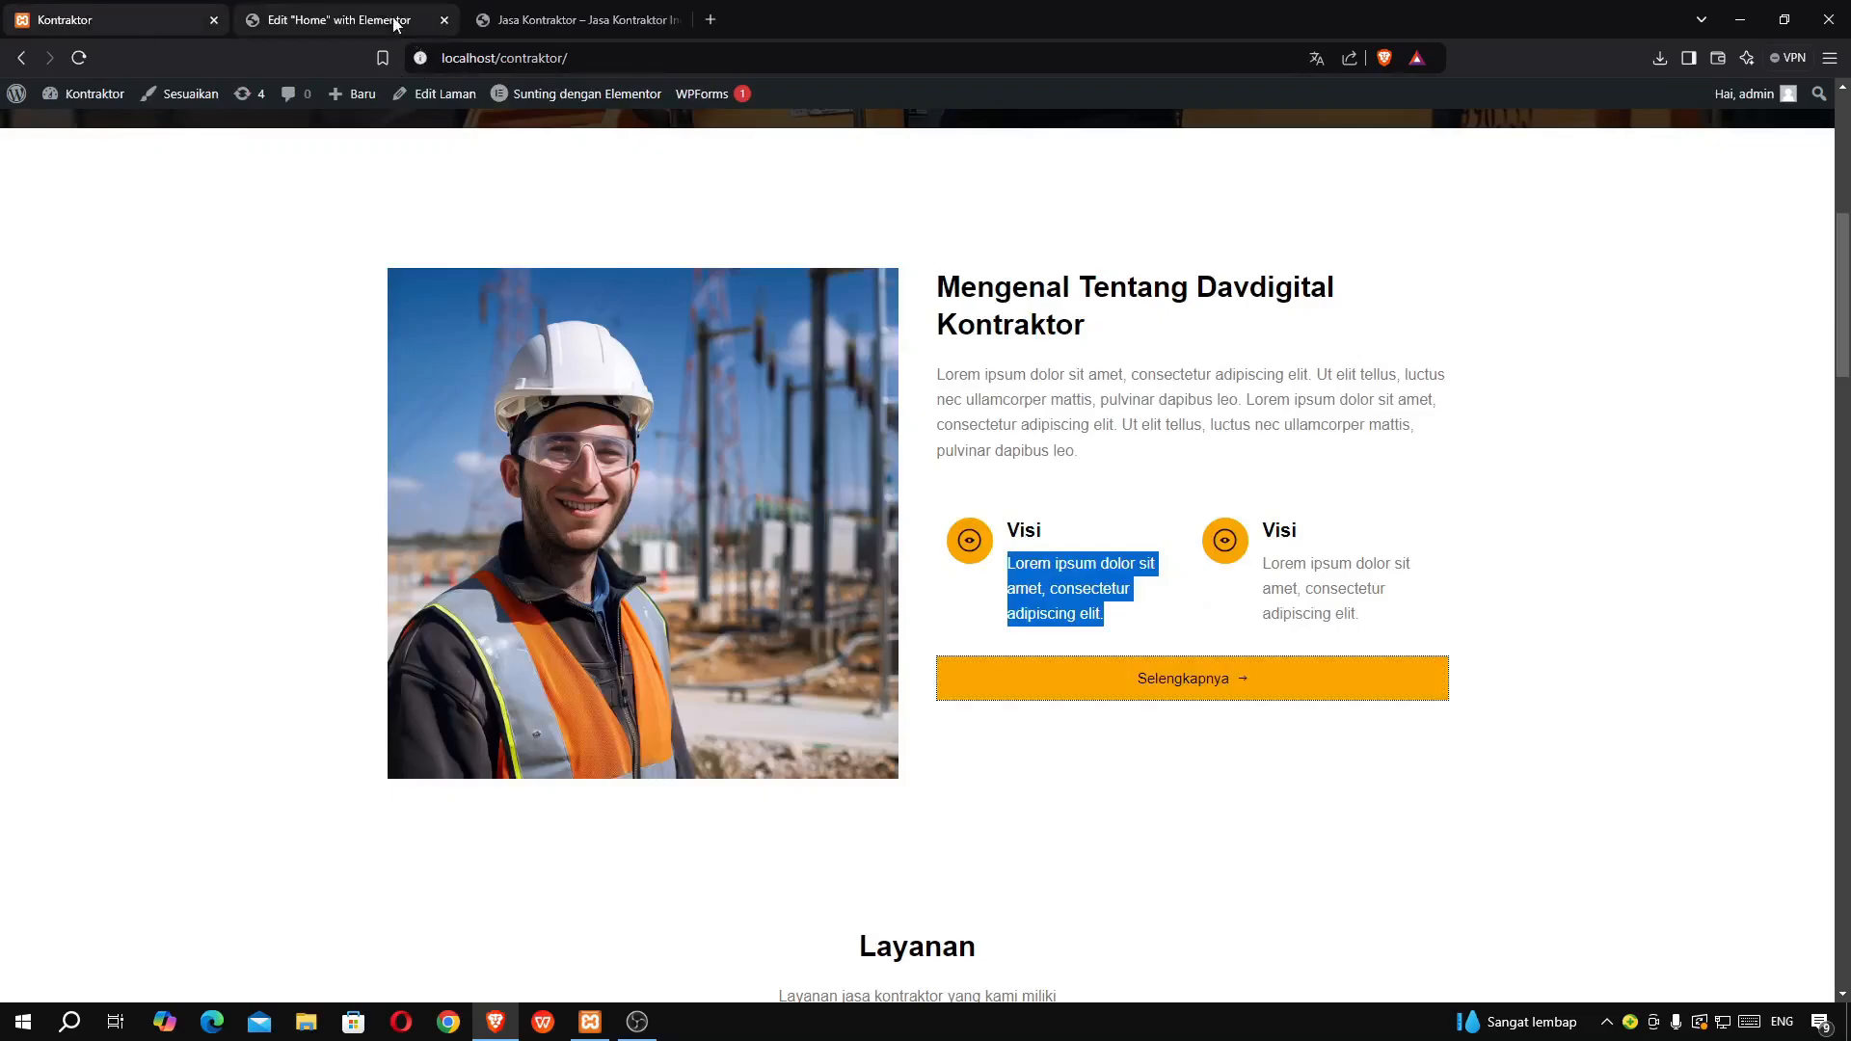
left_click(337, 20)
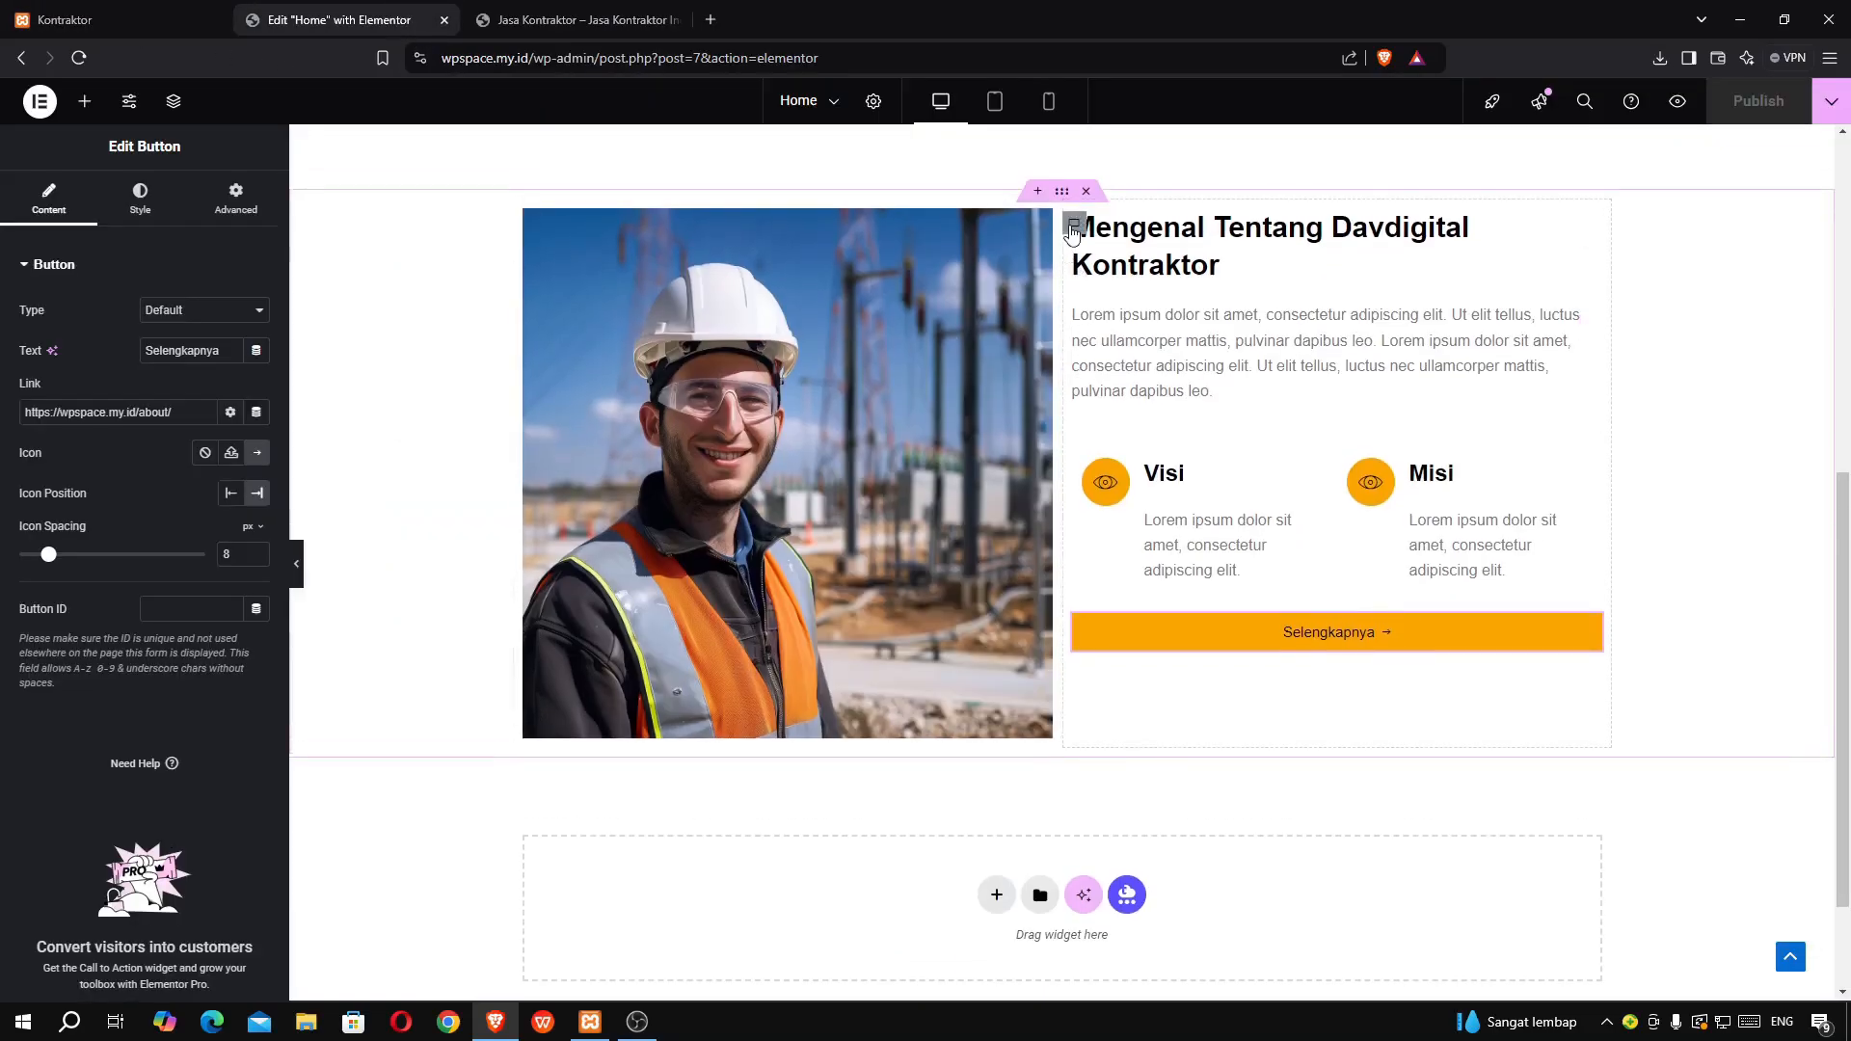
- Unlink the margins of the about section's text container and set its left margin to 1%, with the other sides at 0
left_click(1073, 225)
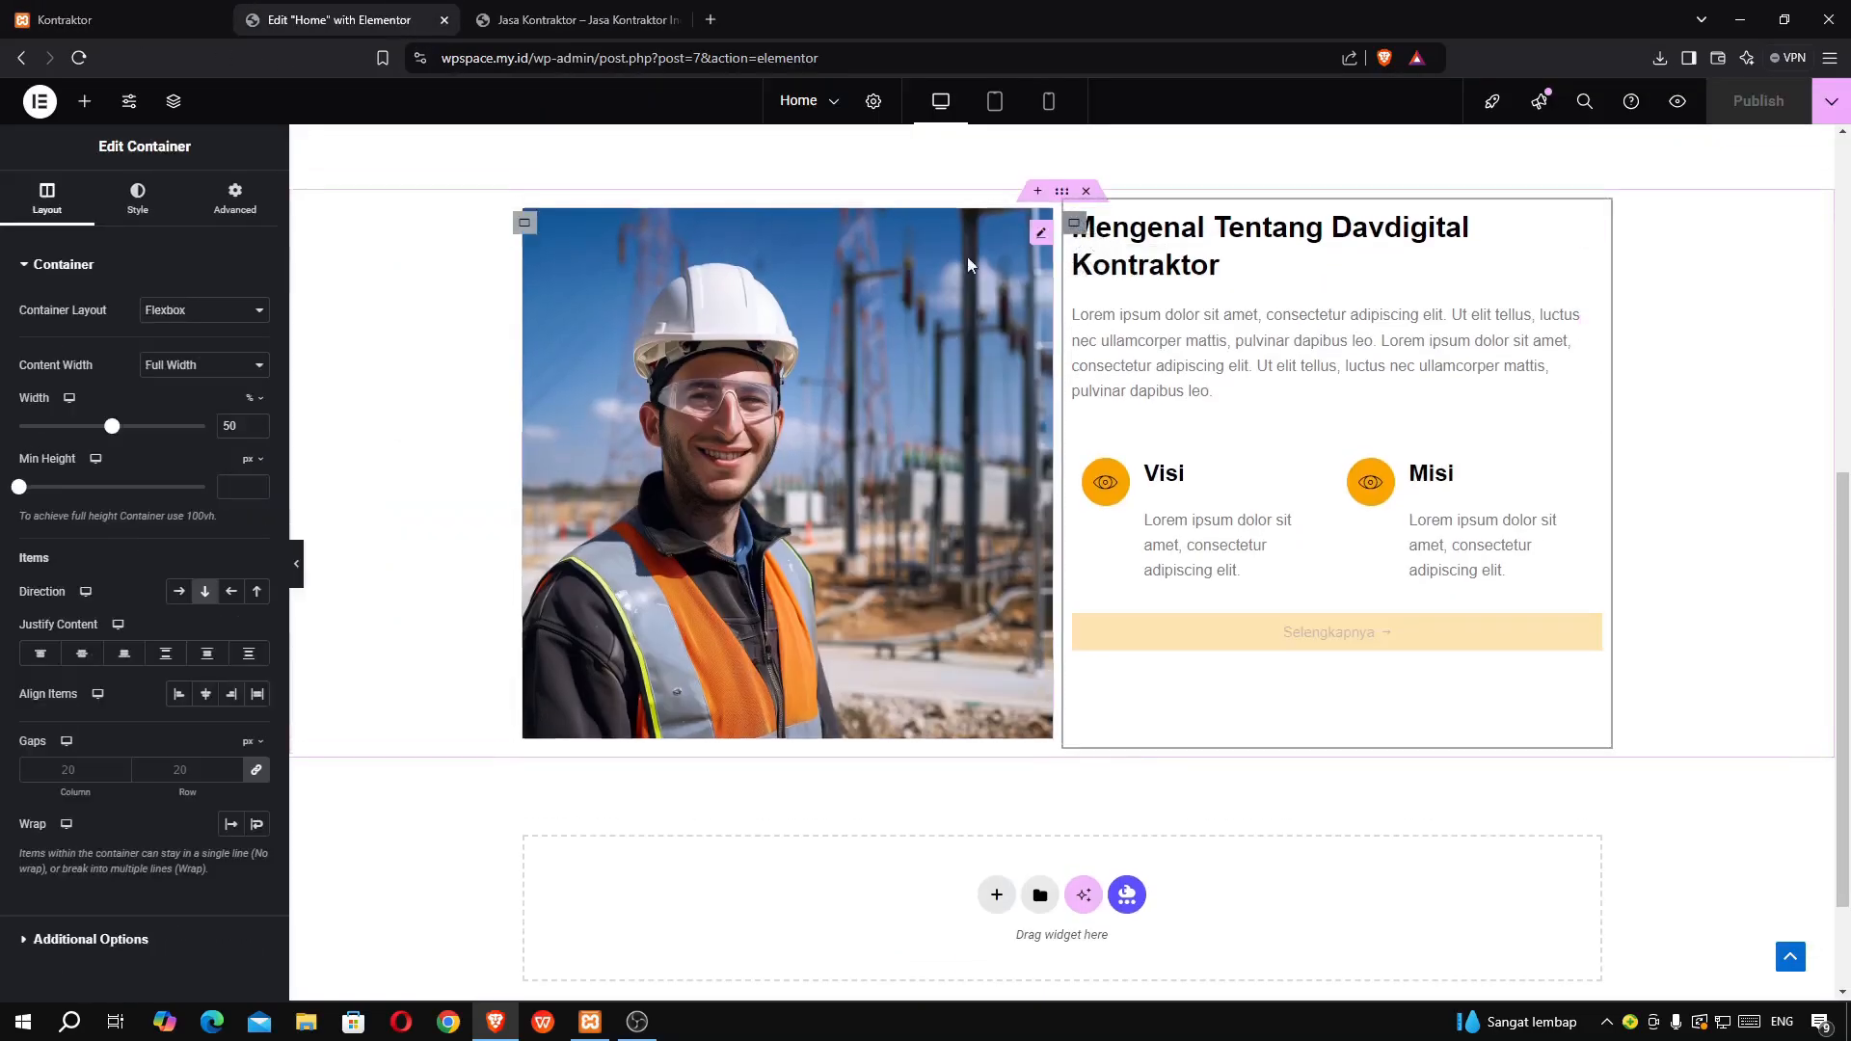
left_click(235, 192)
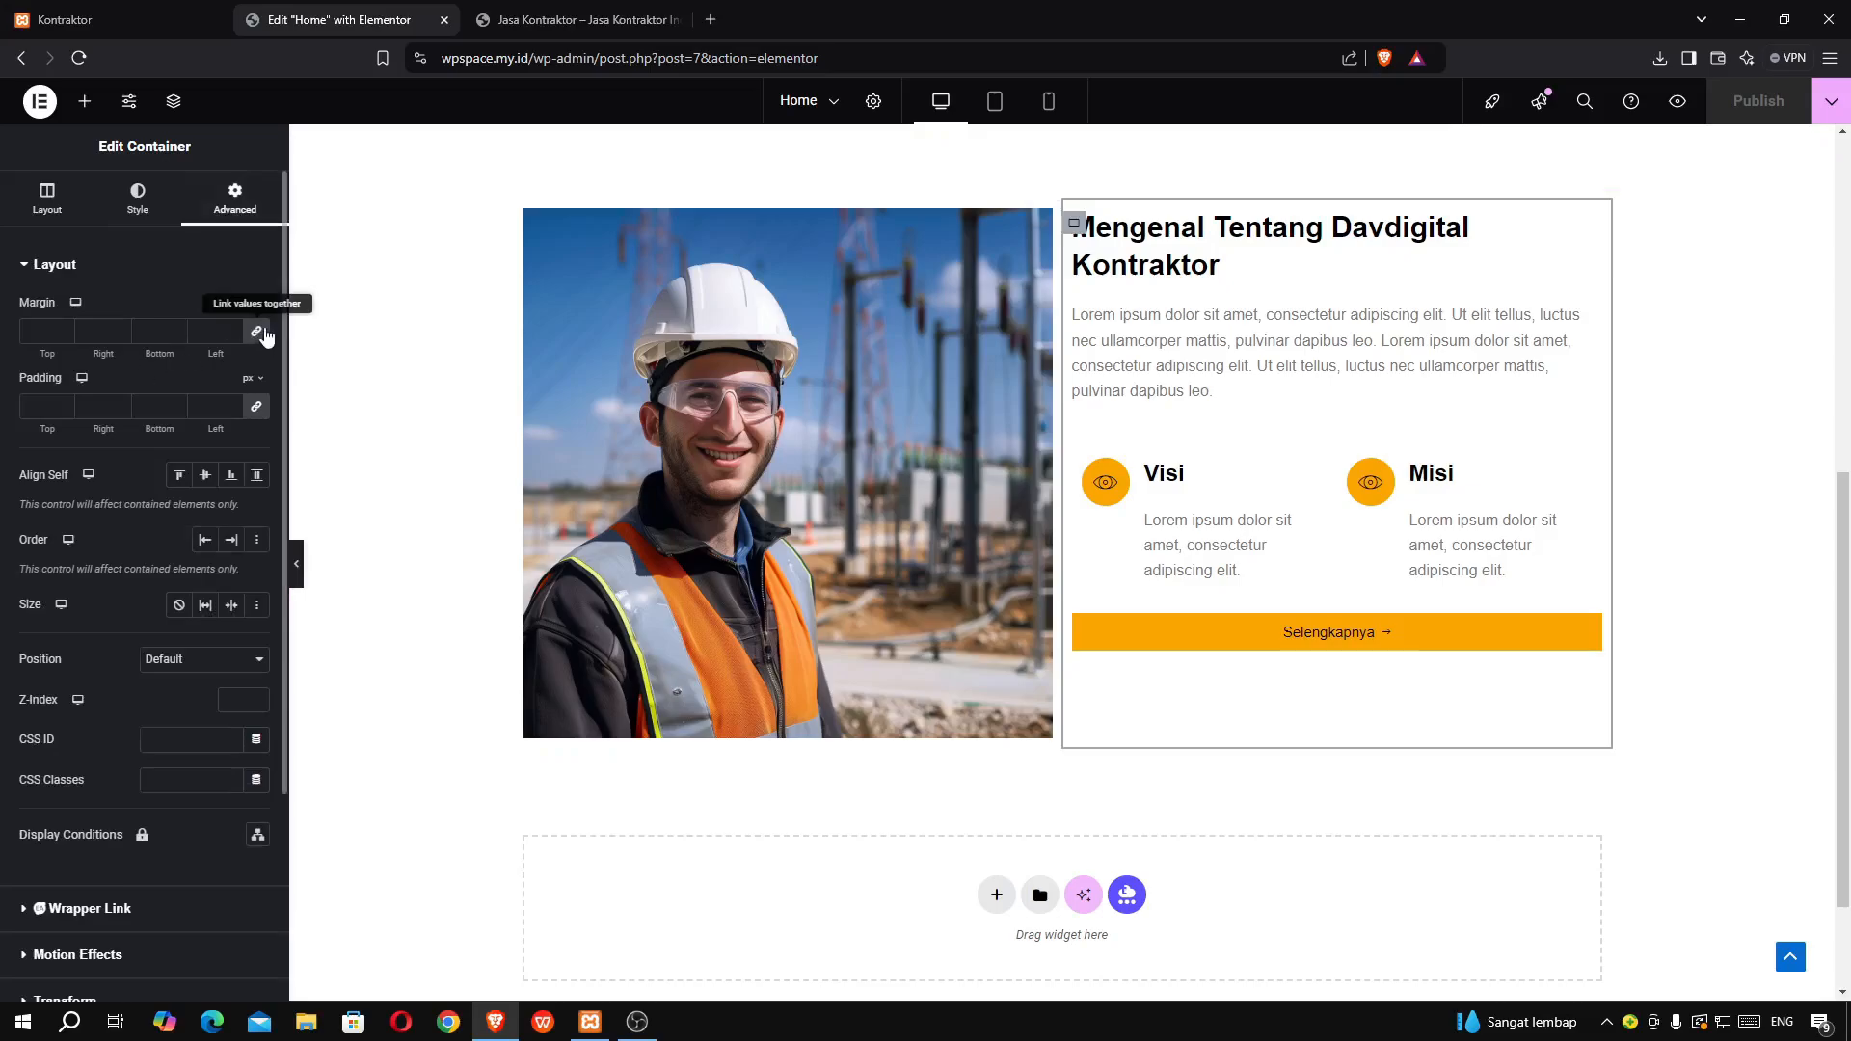
left_click(256, 332)
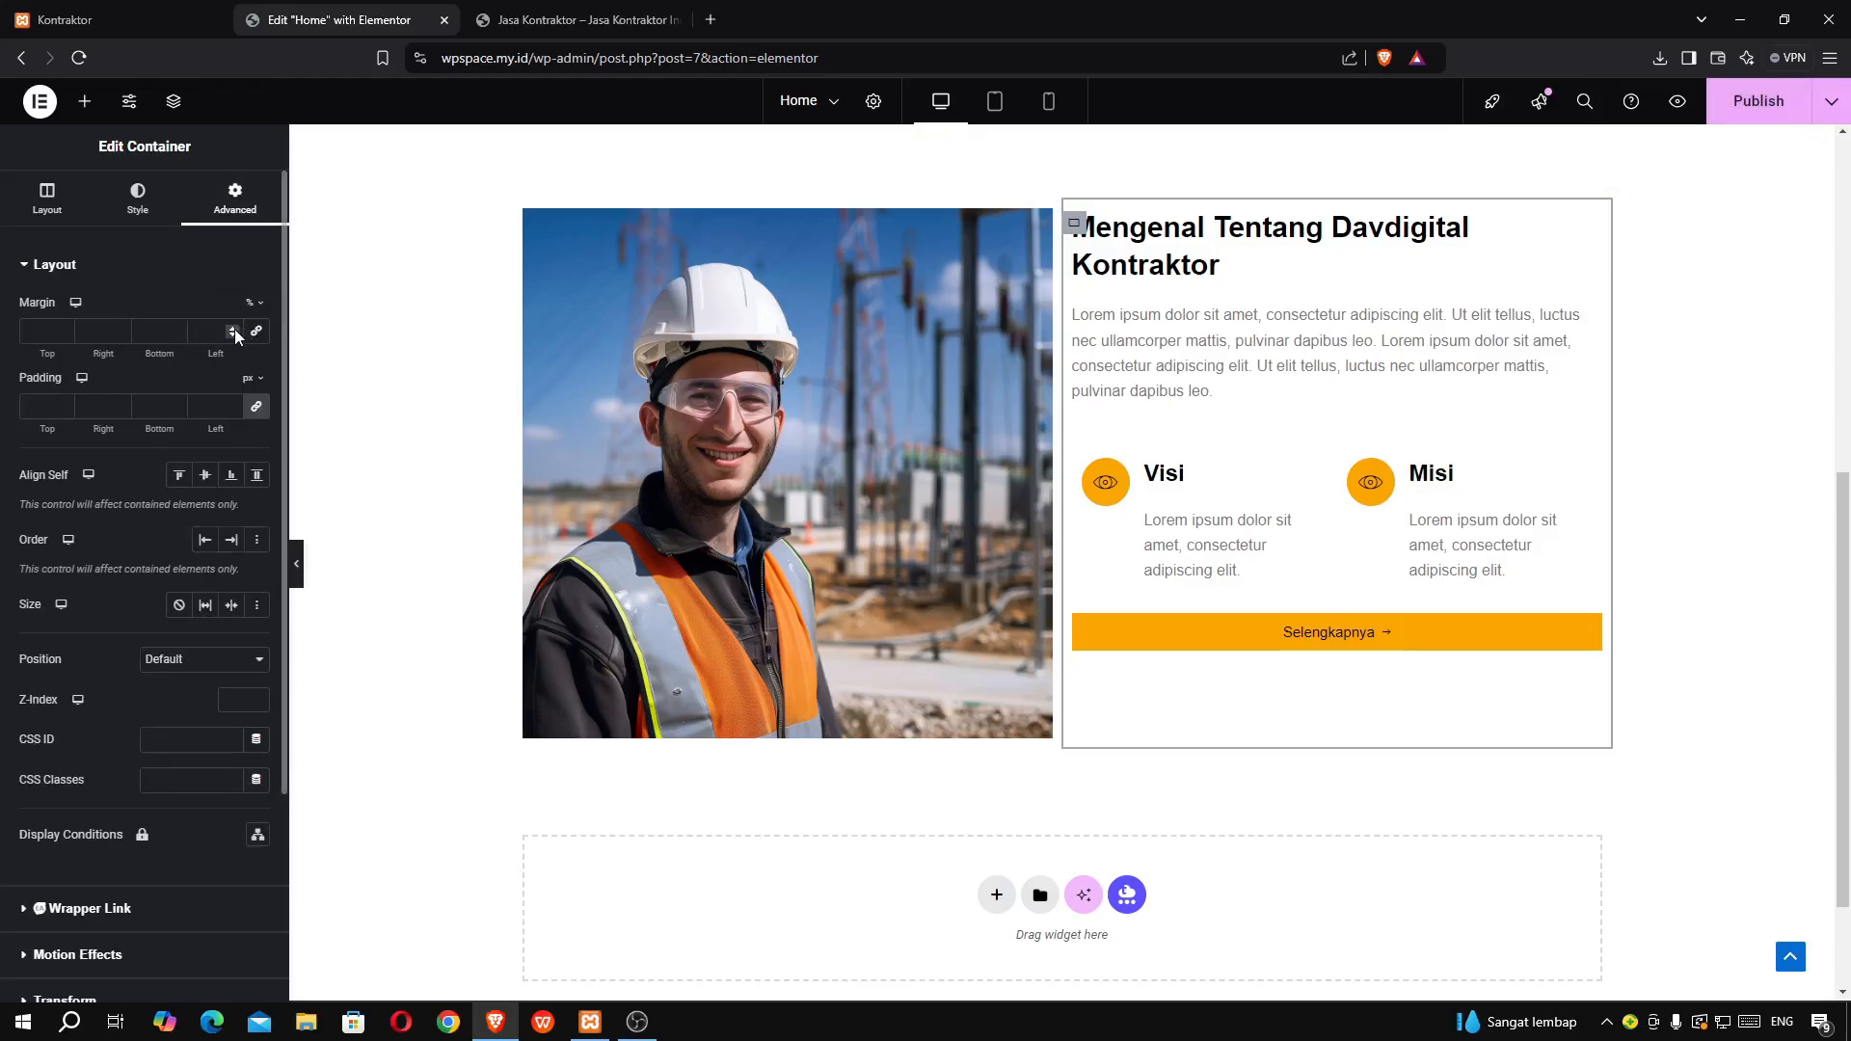
left_click(233, 328)
left_click(233, 328)
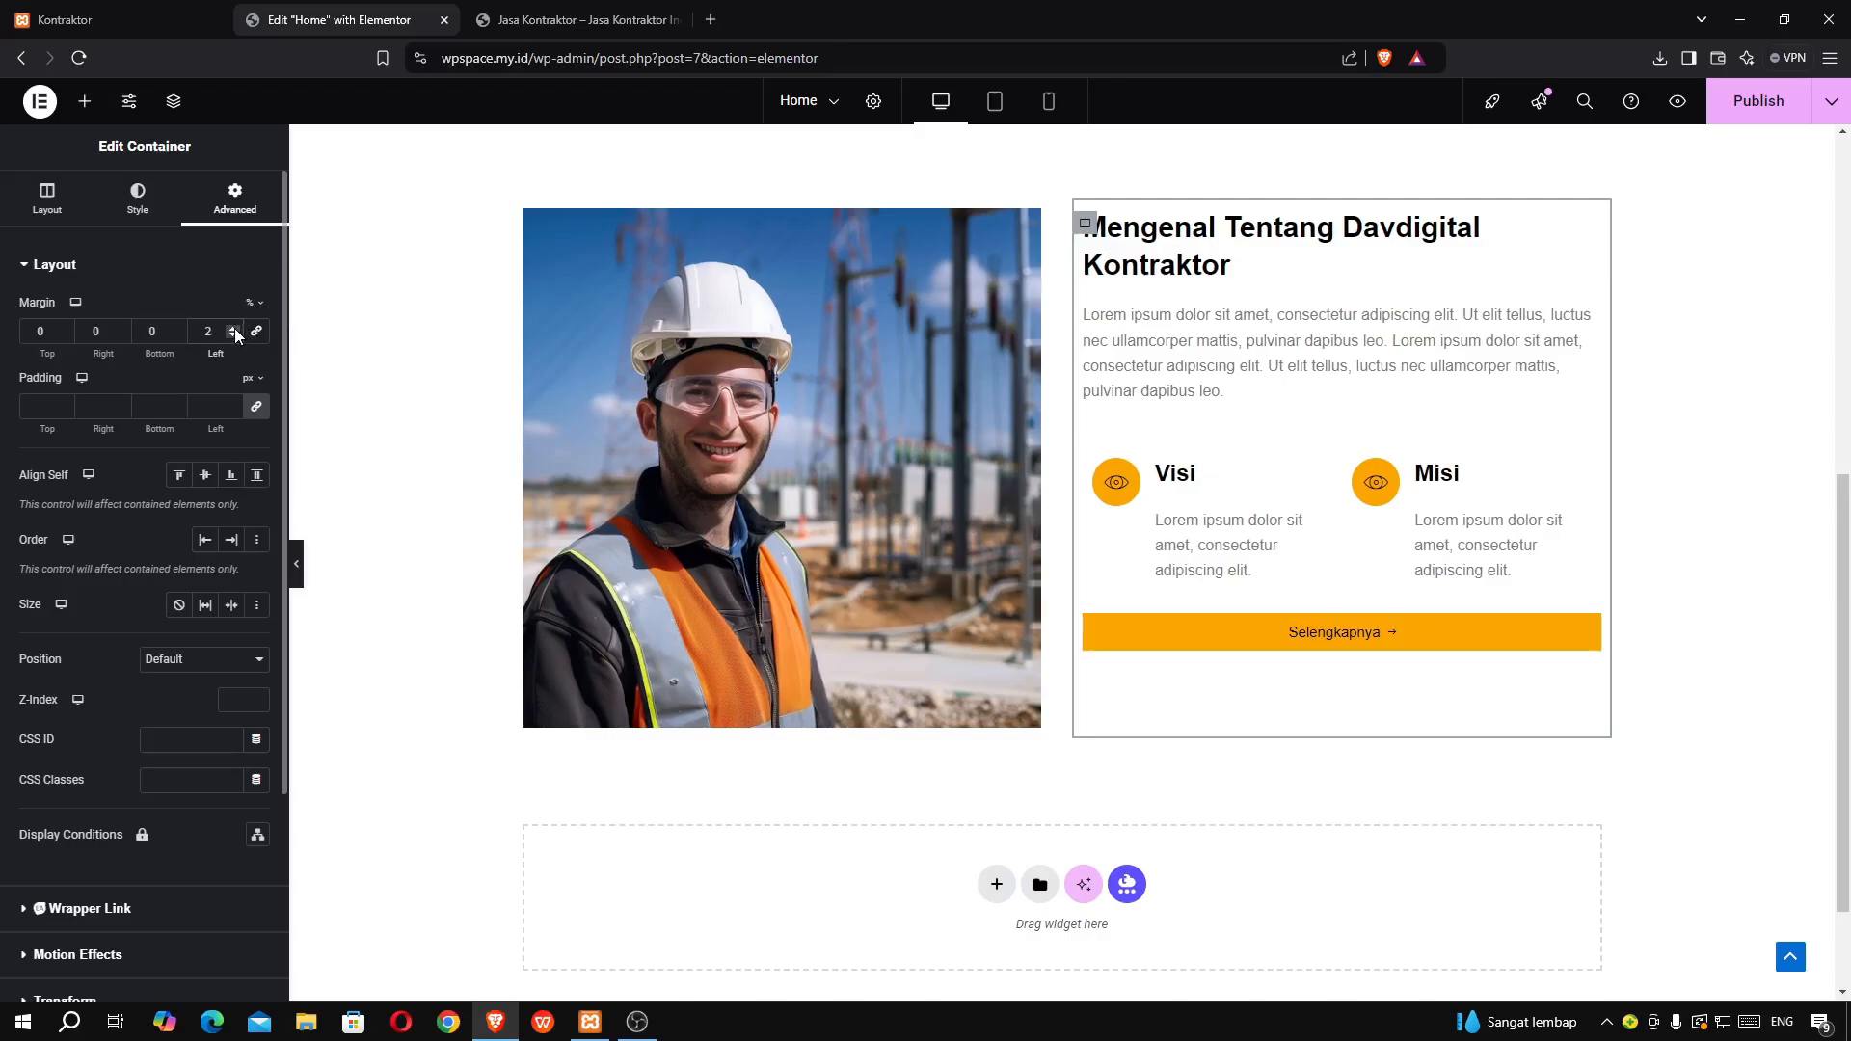
left_click(66, 328)
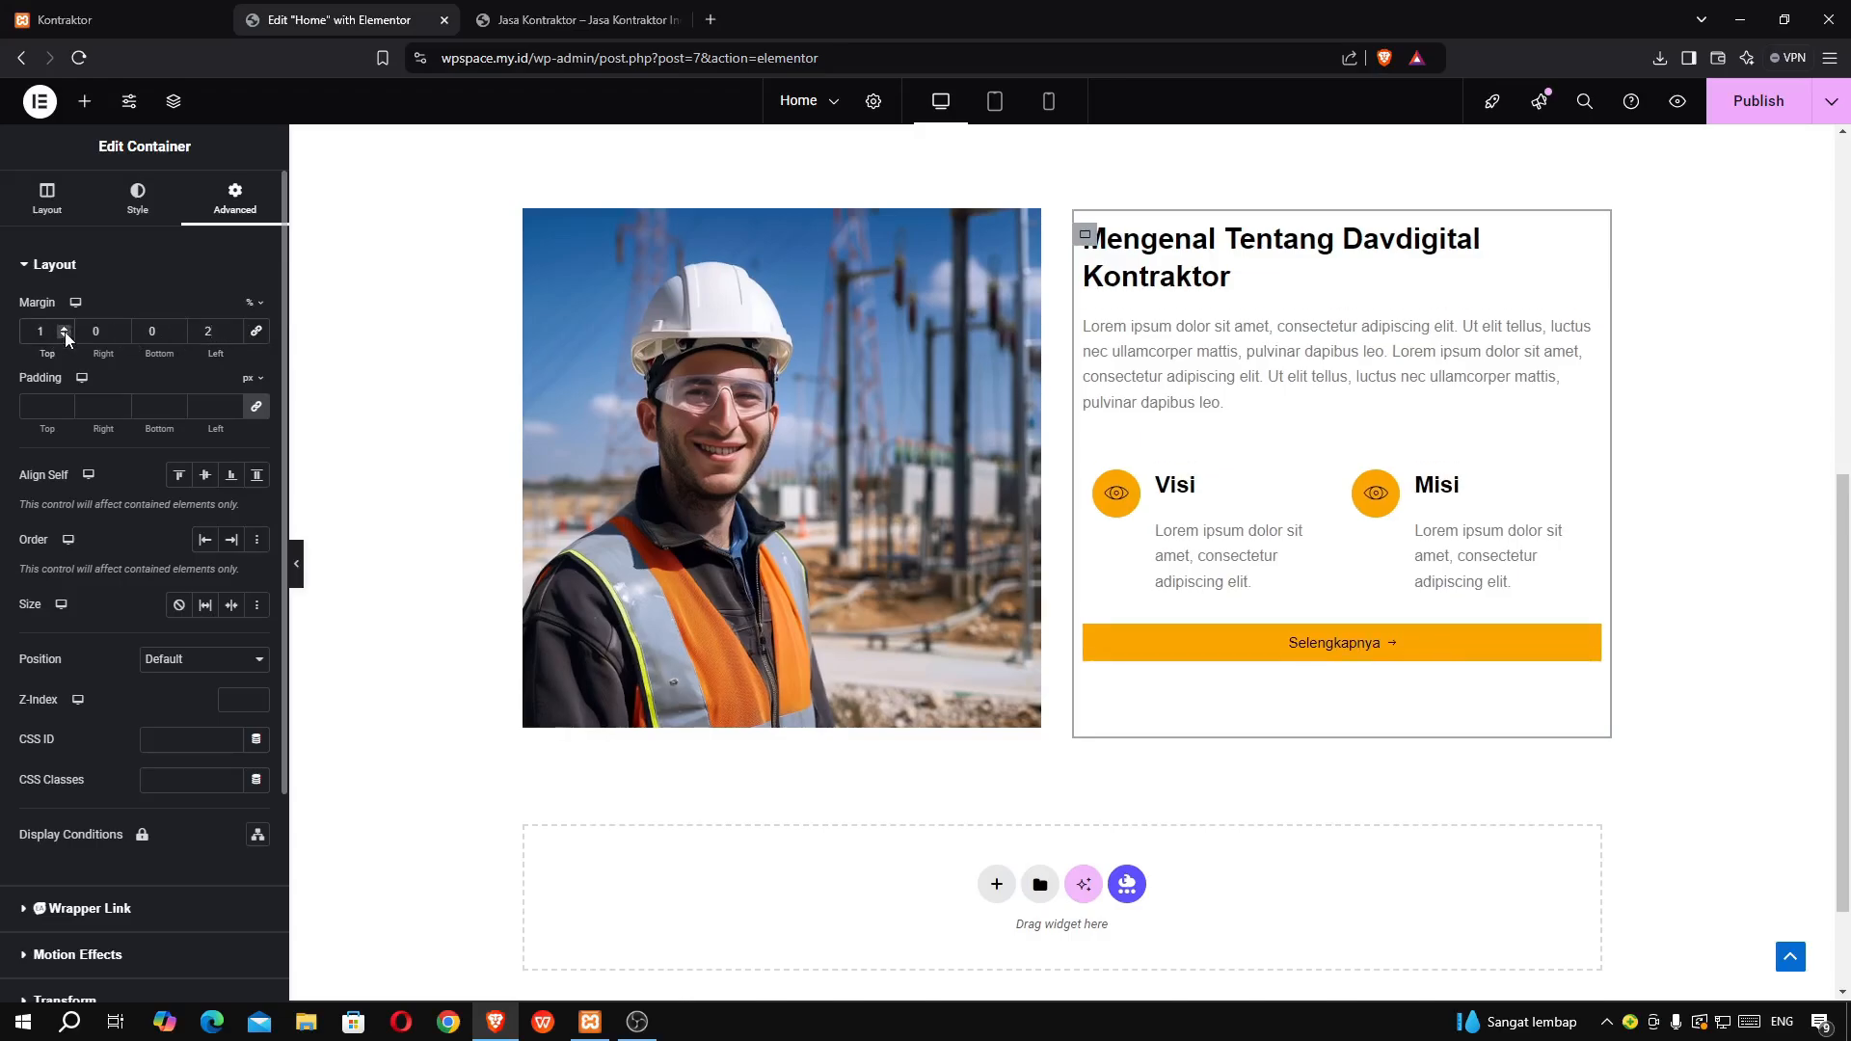
left_click(65, 335)
scroll(1112, 385, "up", 4)
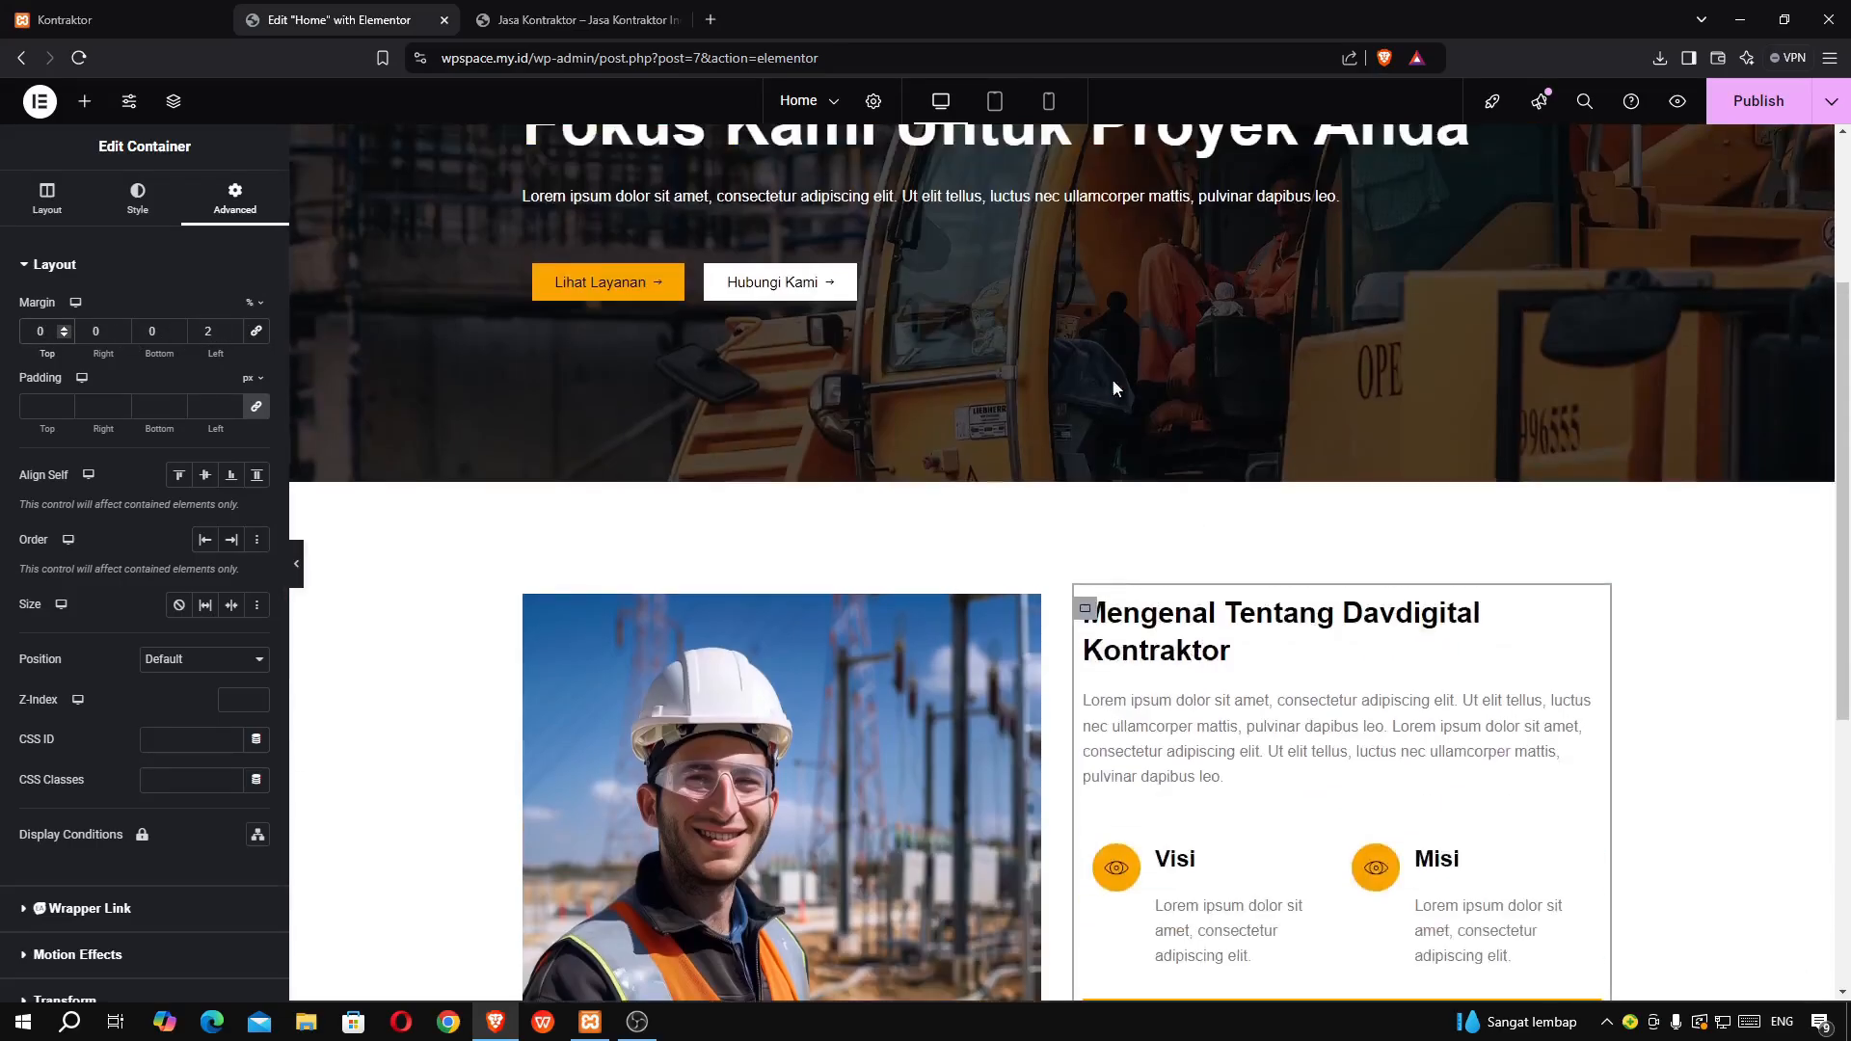
left_click(232, 336)
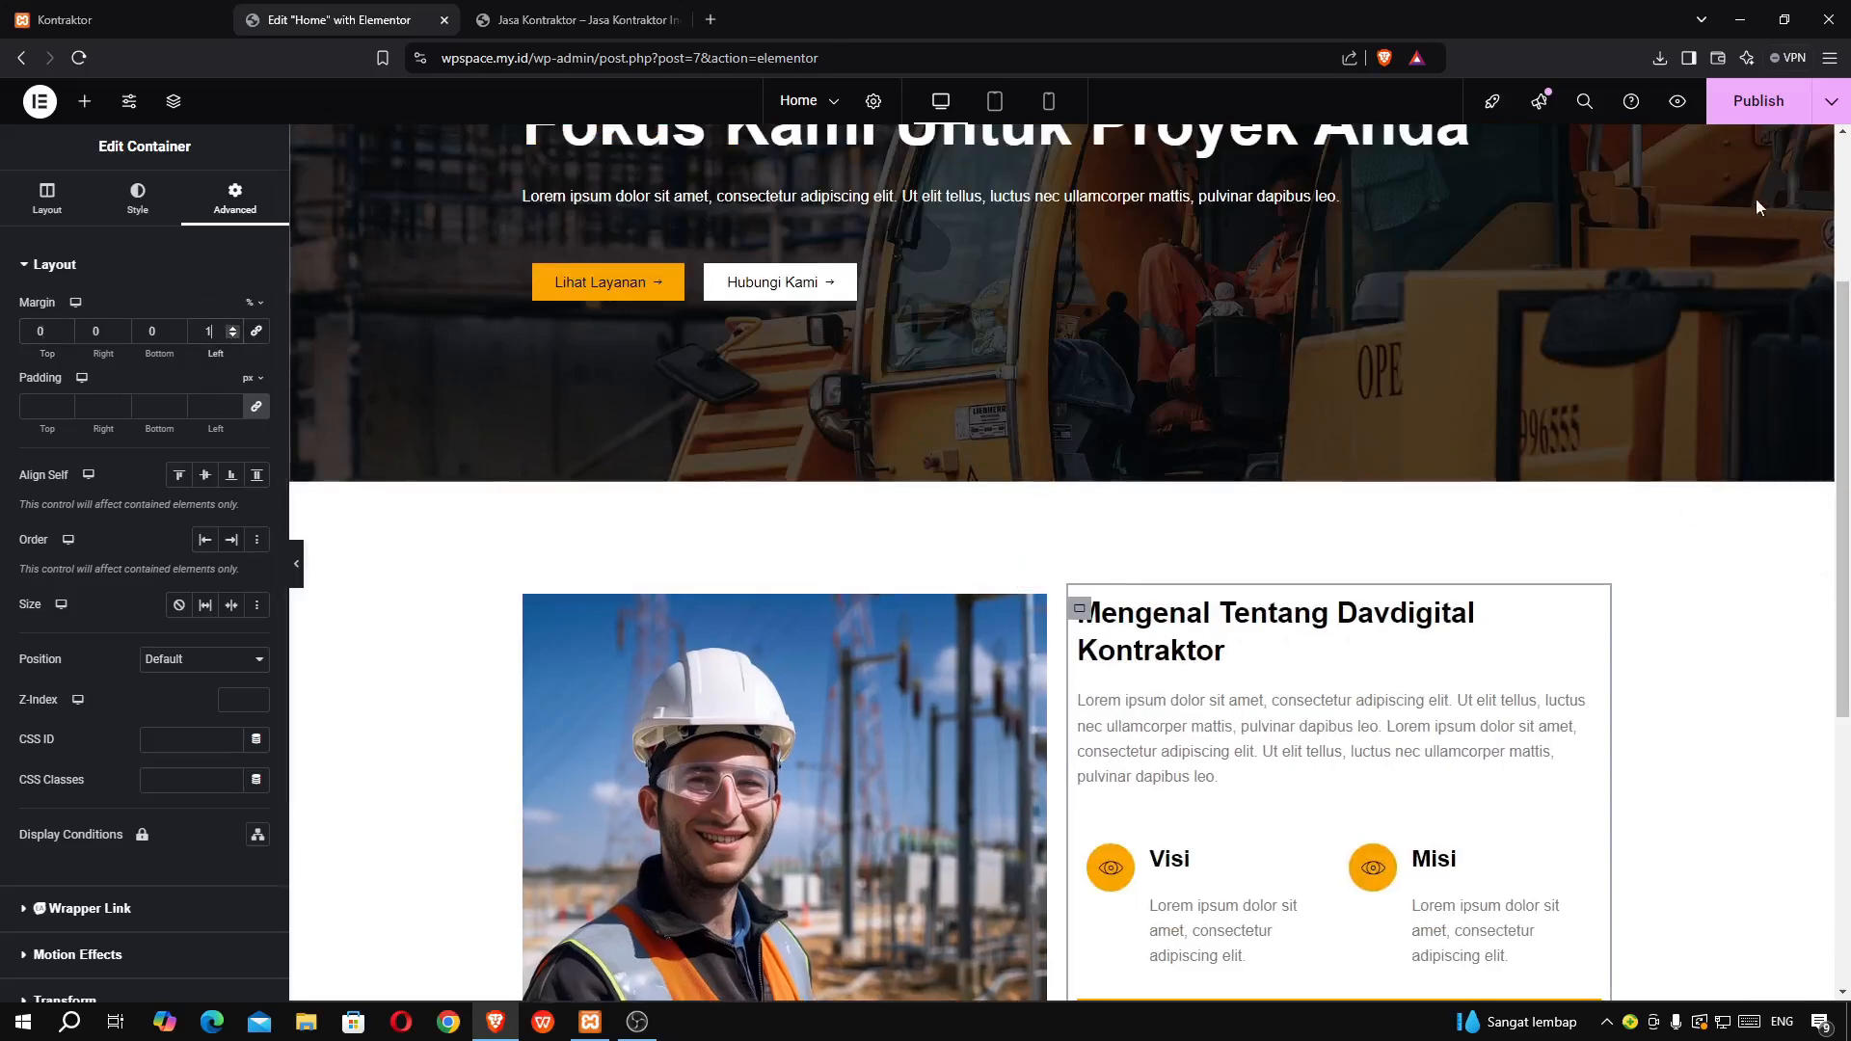
- Publish the home page, reload the live Jasa Kontraktor site and review the hero and about section spacing
left_click(1747, 108)
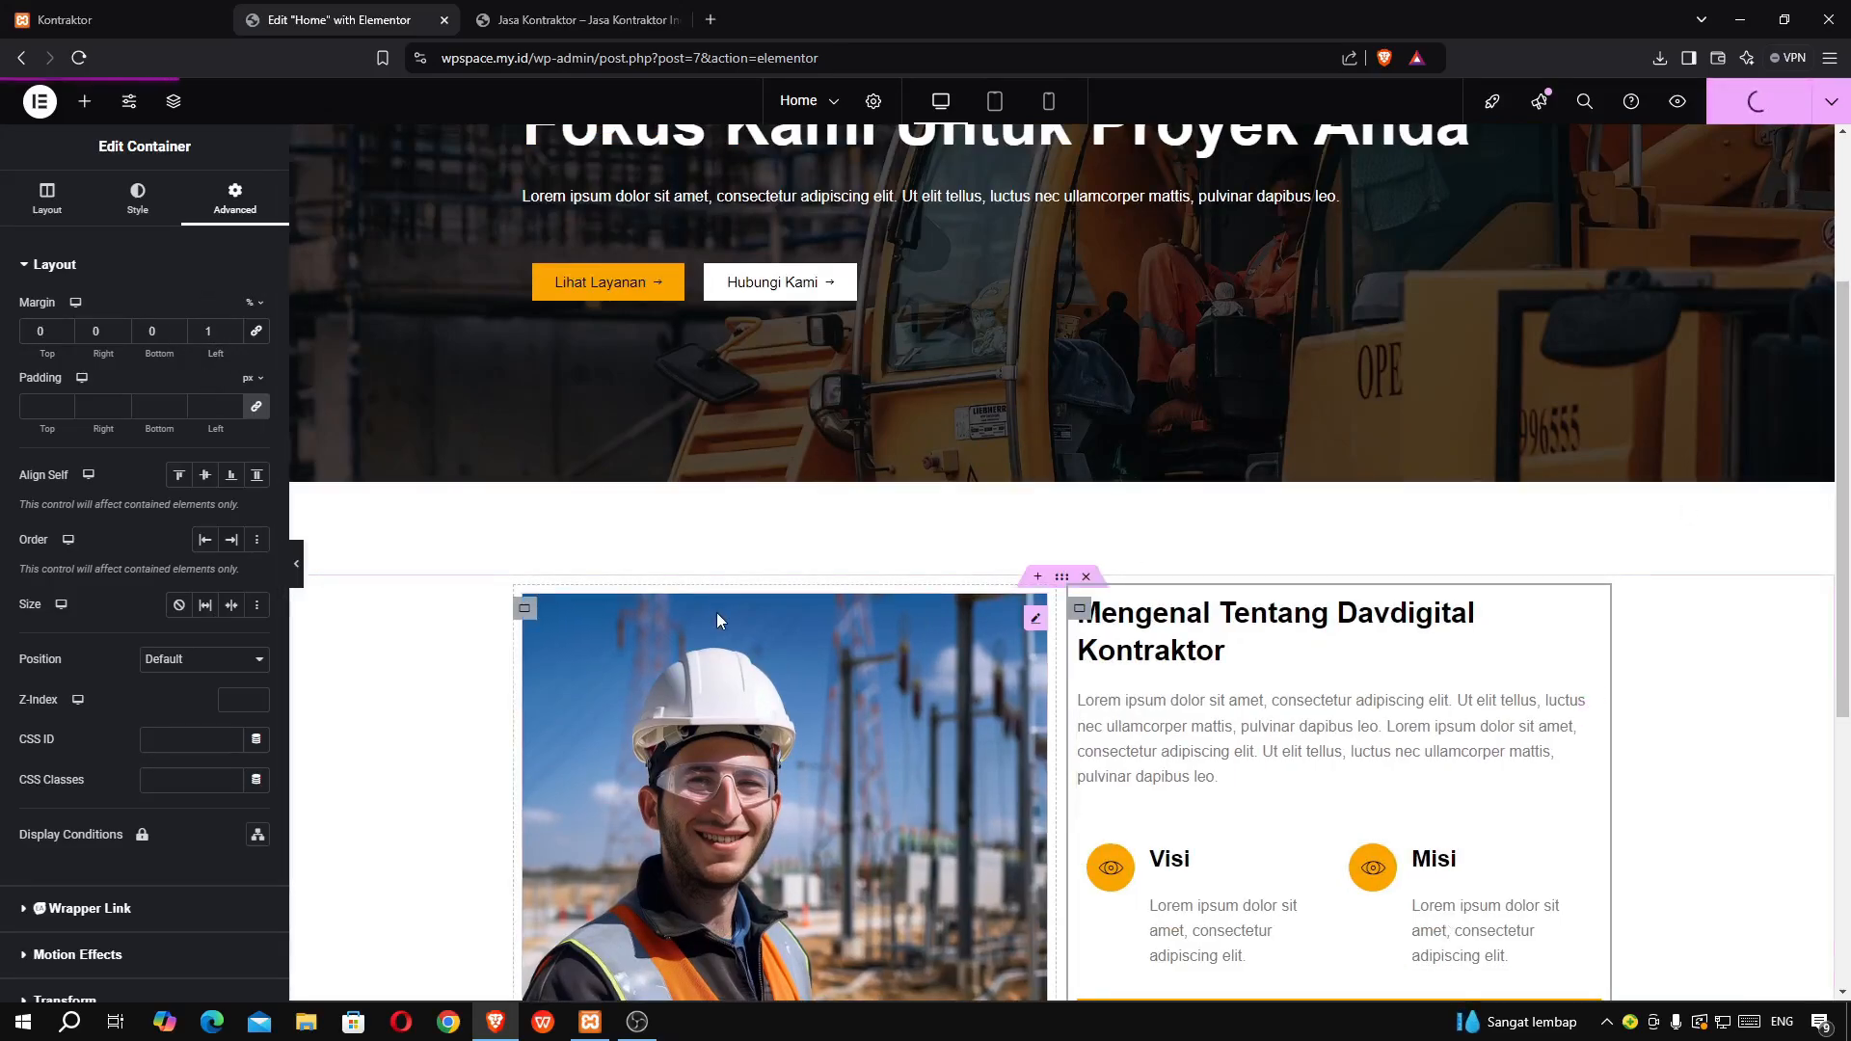
left_click(578, 19)
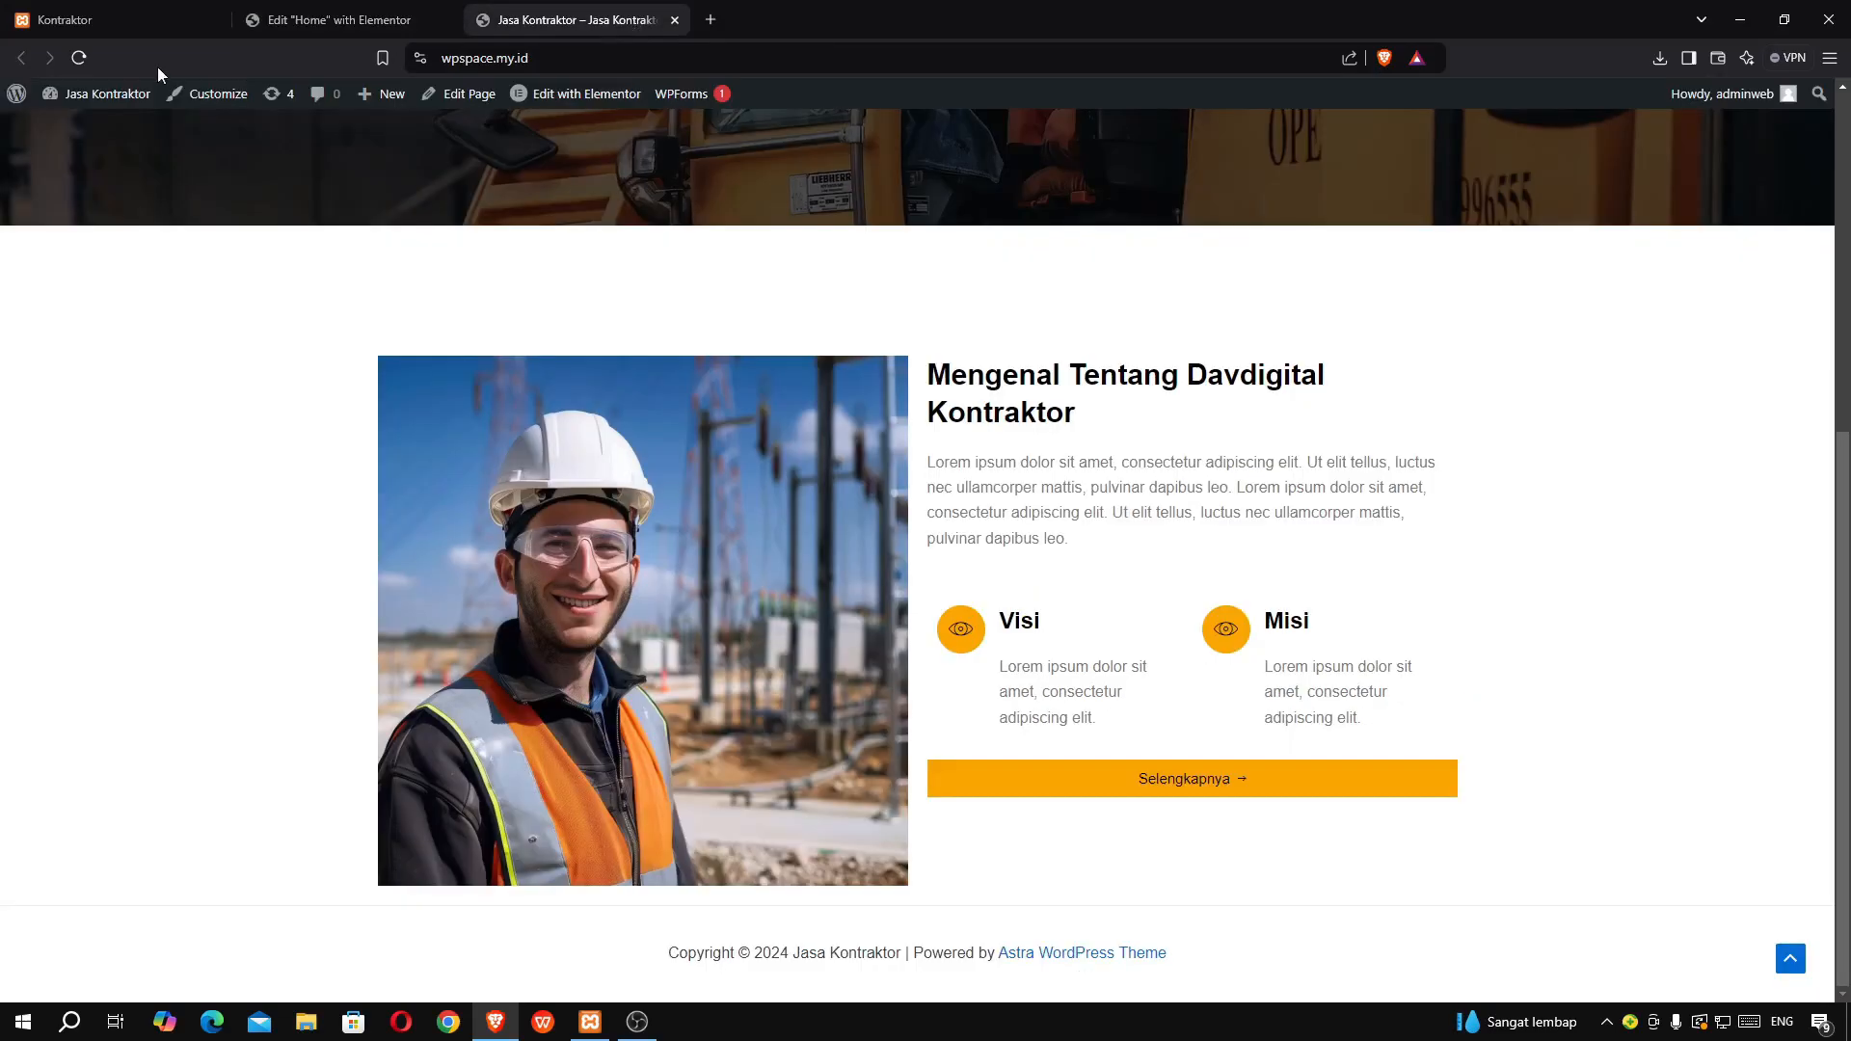
left_click(89, 67)
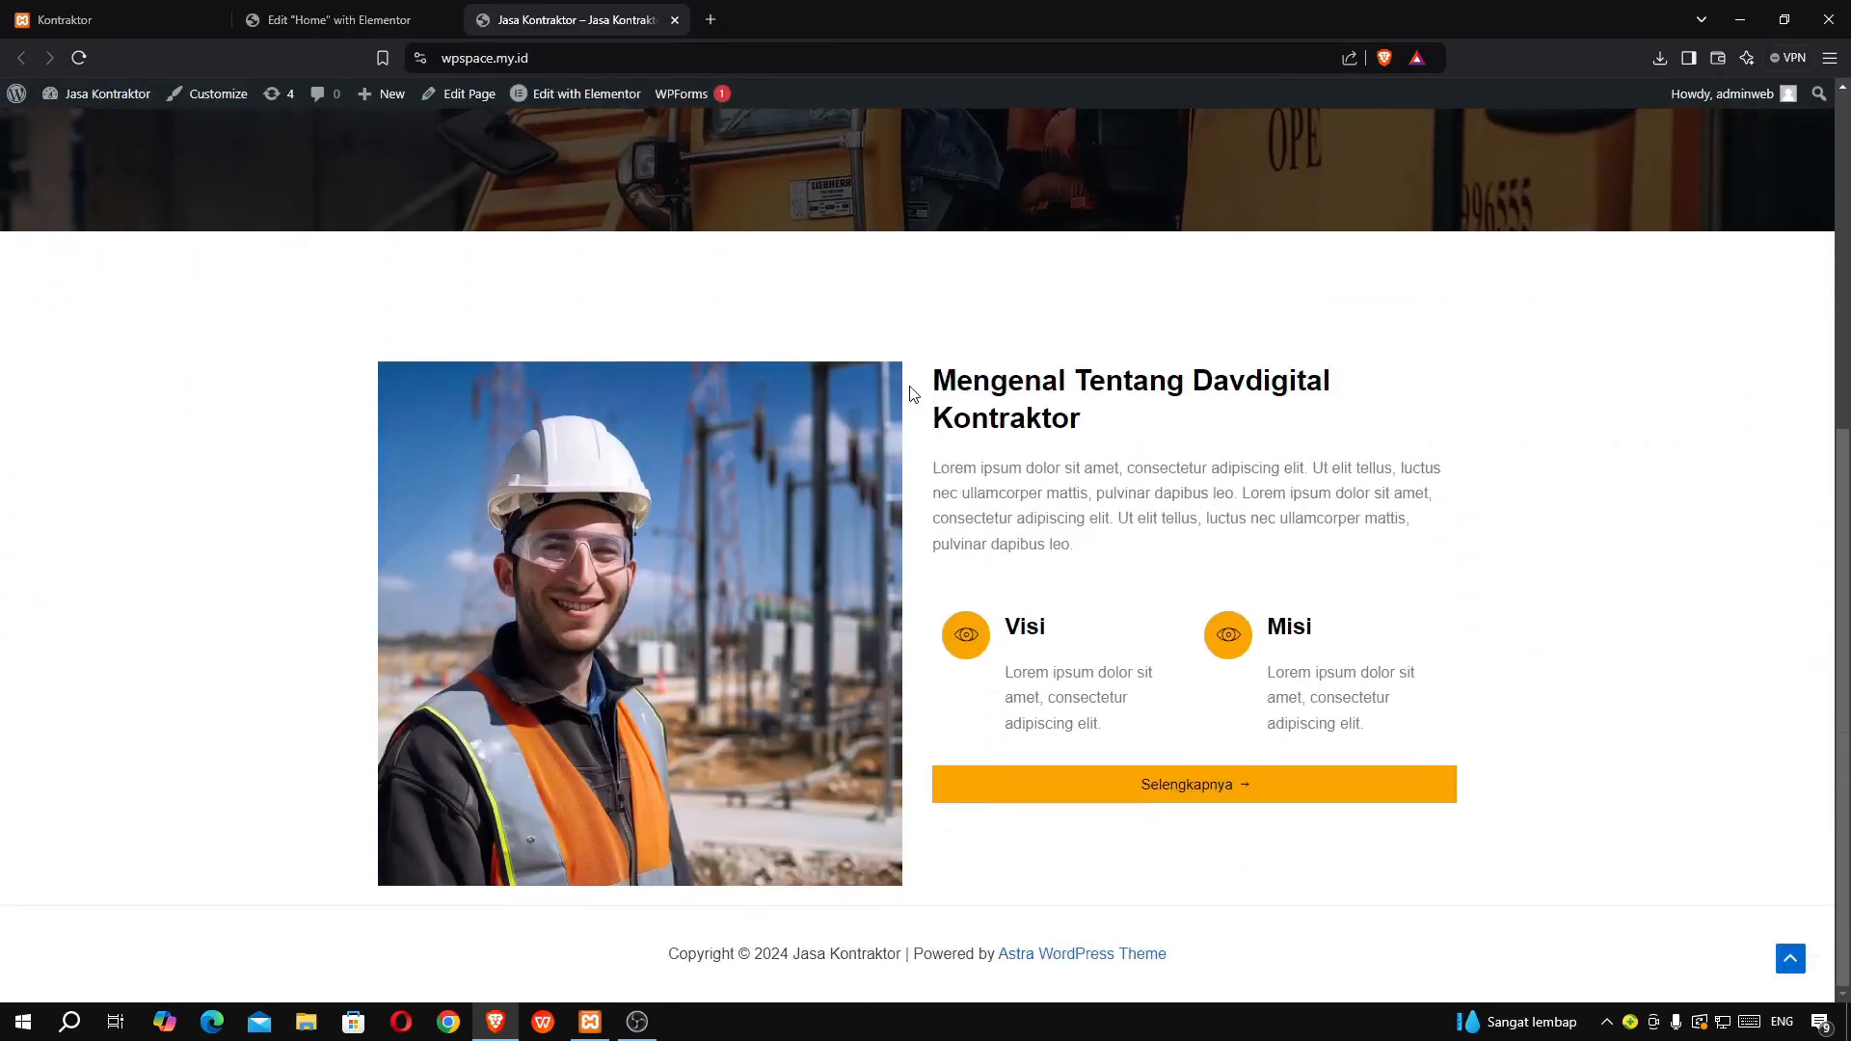
left_click_drag(911, 393, 1189, 735)
left_click(1191, 732)
scroll(928, 658, "up", 5)
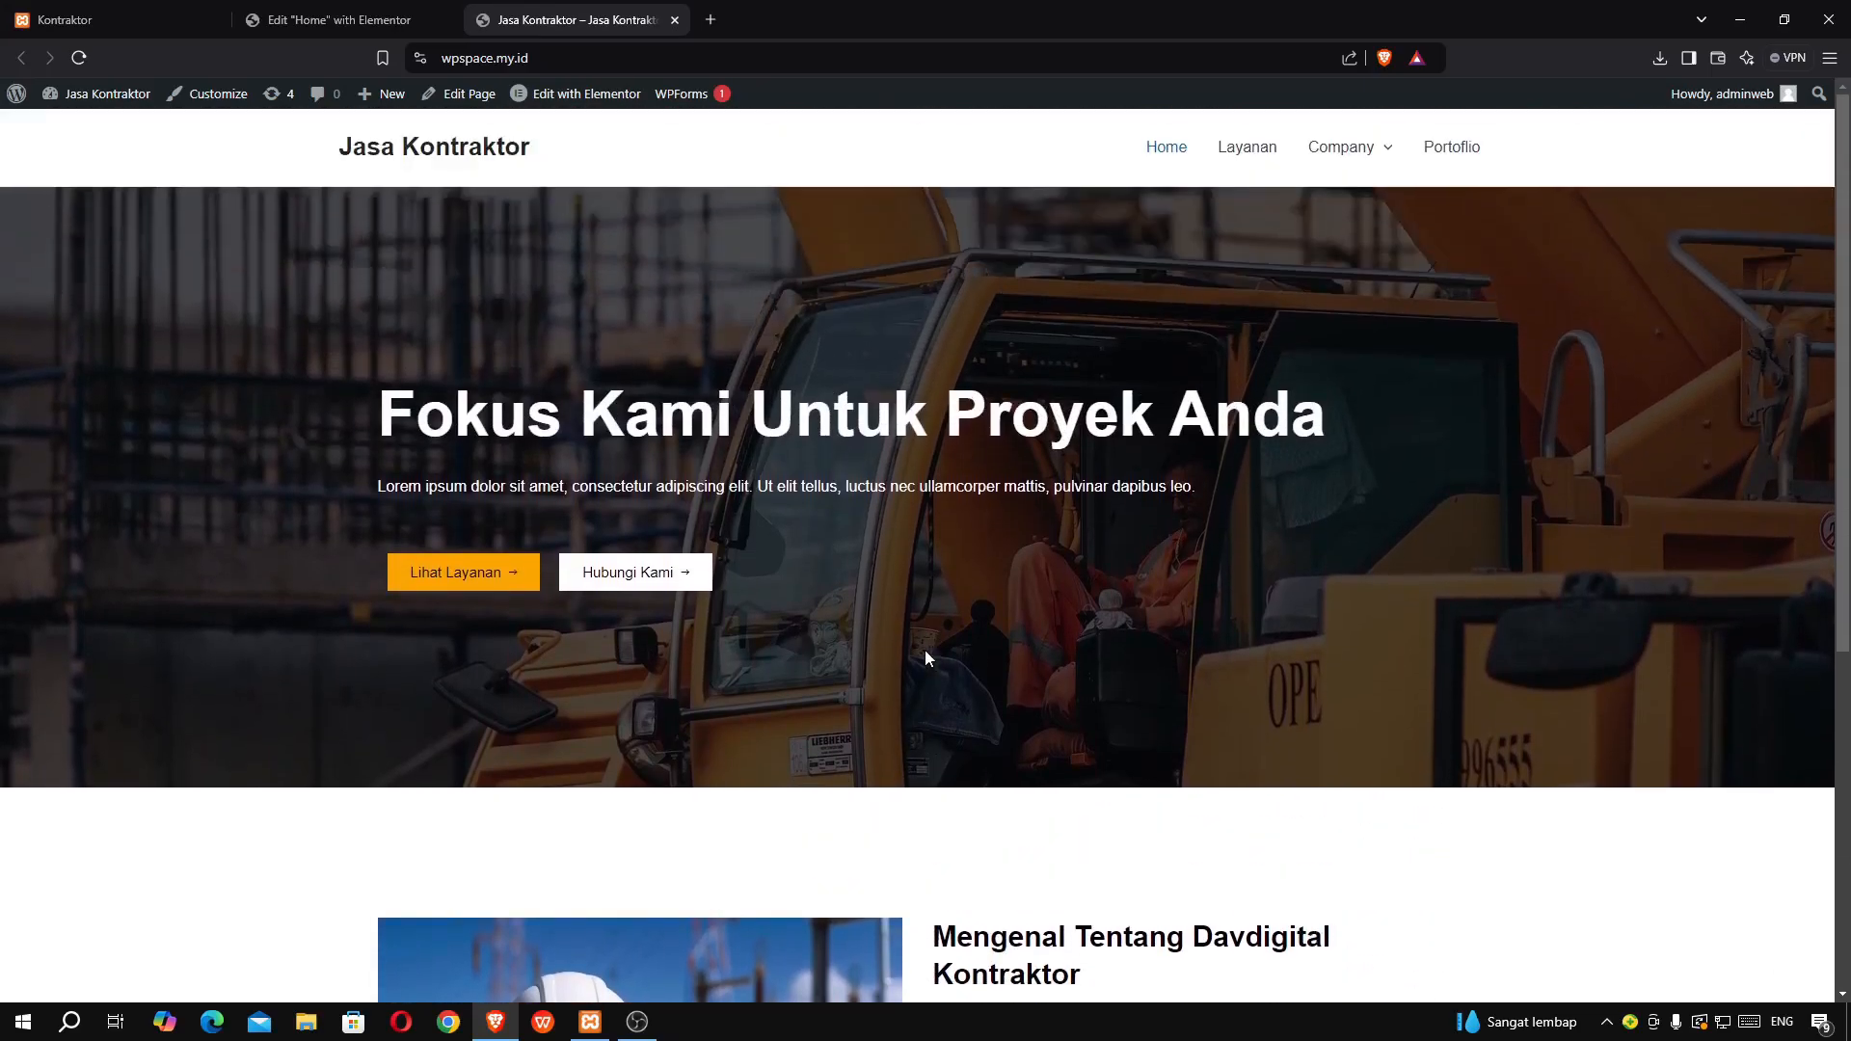
scroll(925, 658, "down", 5)
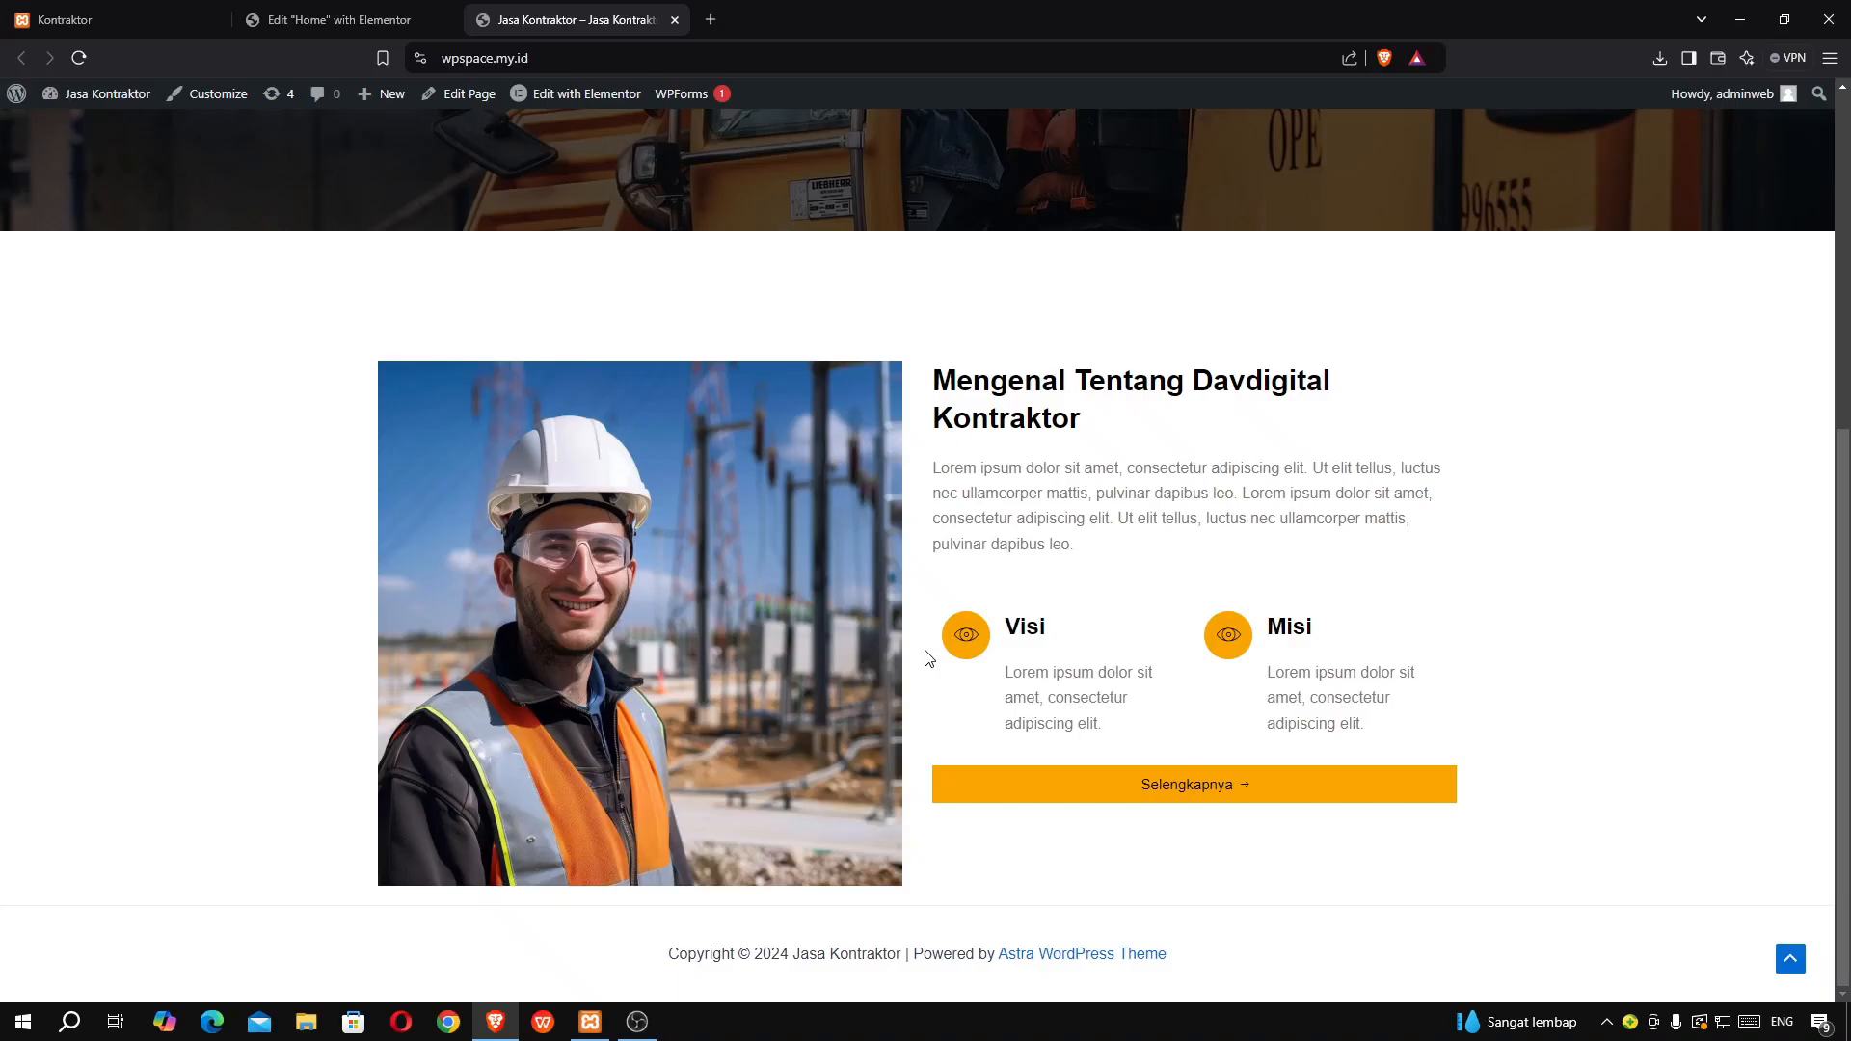
scroll(927, 659, "up", 5)
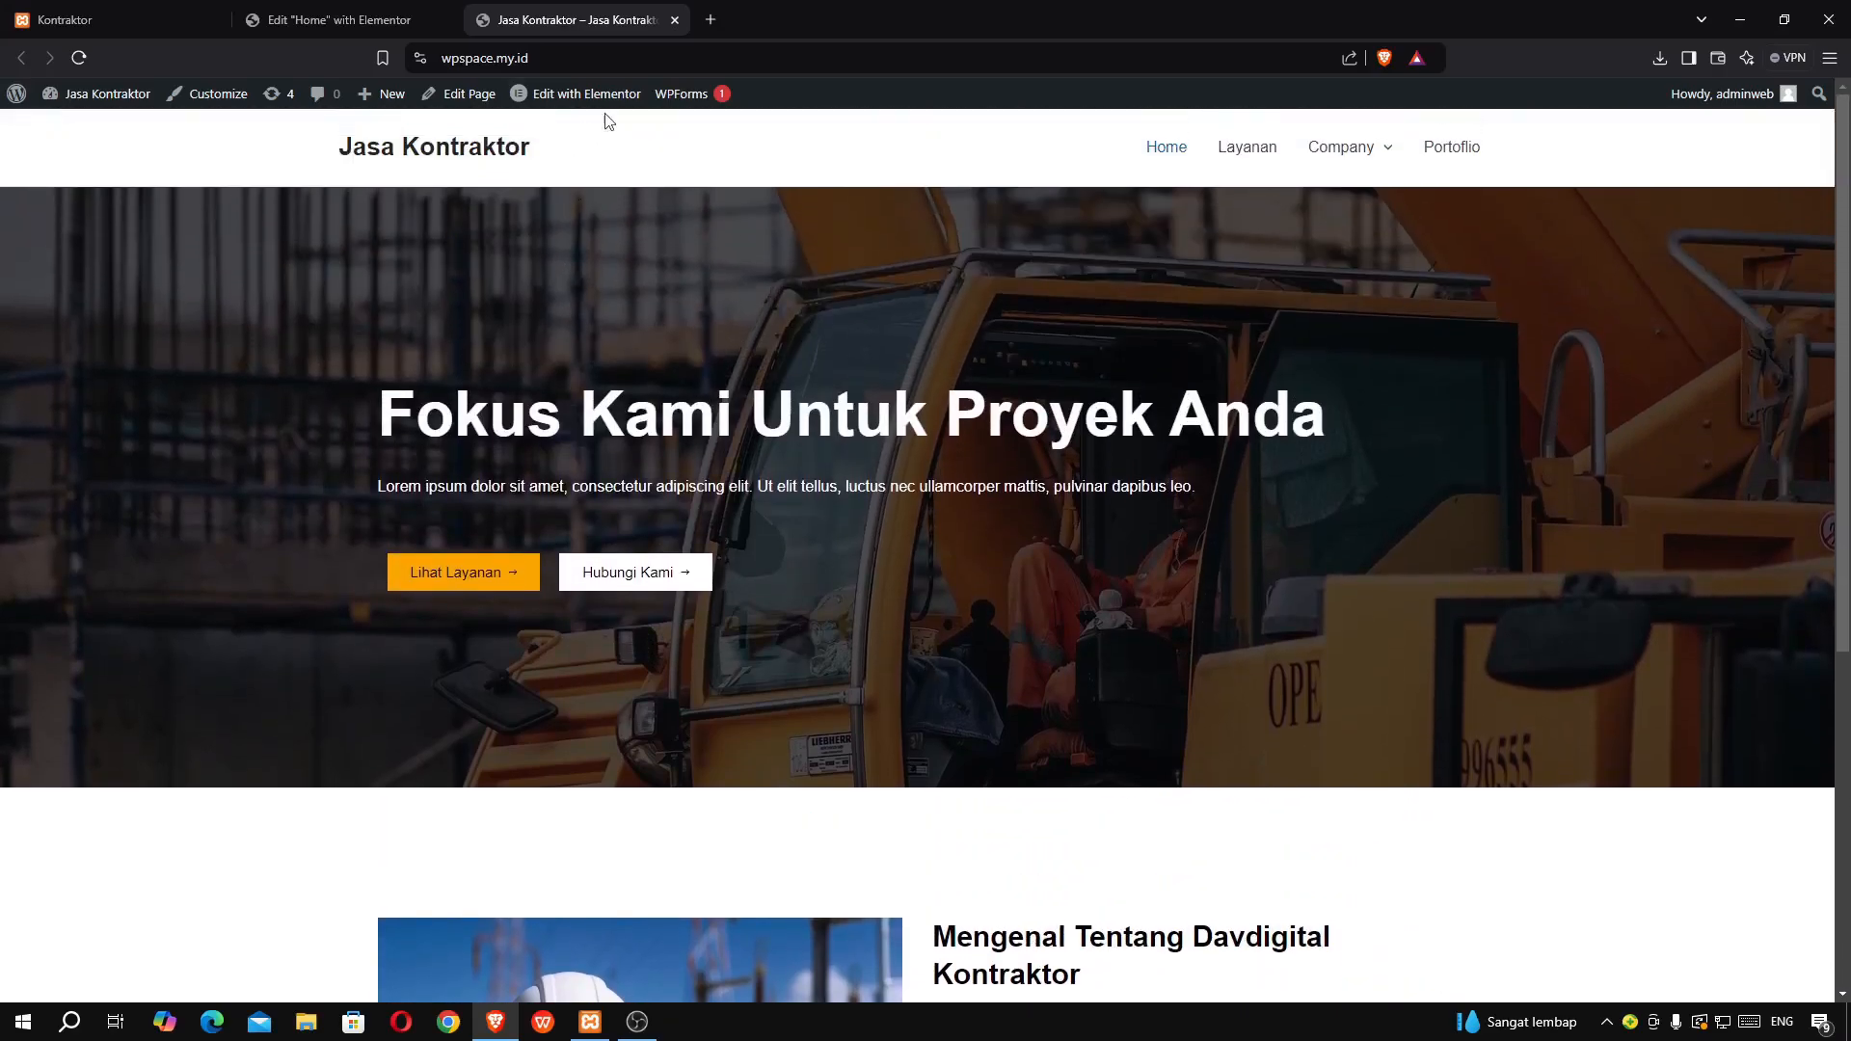
- Open davdigital.id/artikel/ in a new tab and try the Belajar WordPress and Corobclok Tutorial article filters, clearing them again
left_click(712, 20)
type("da")
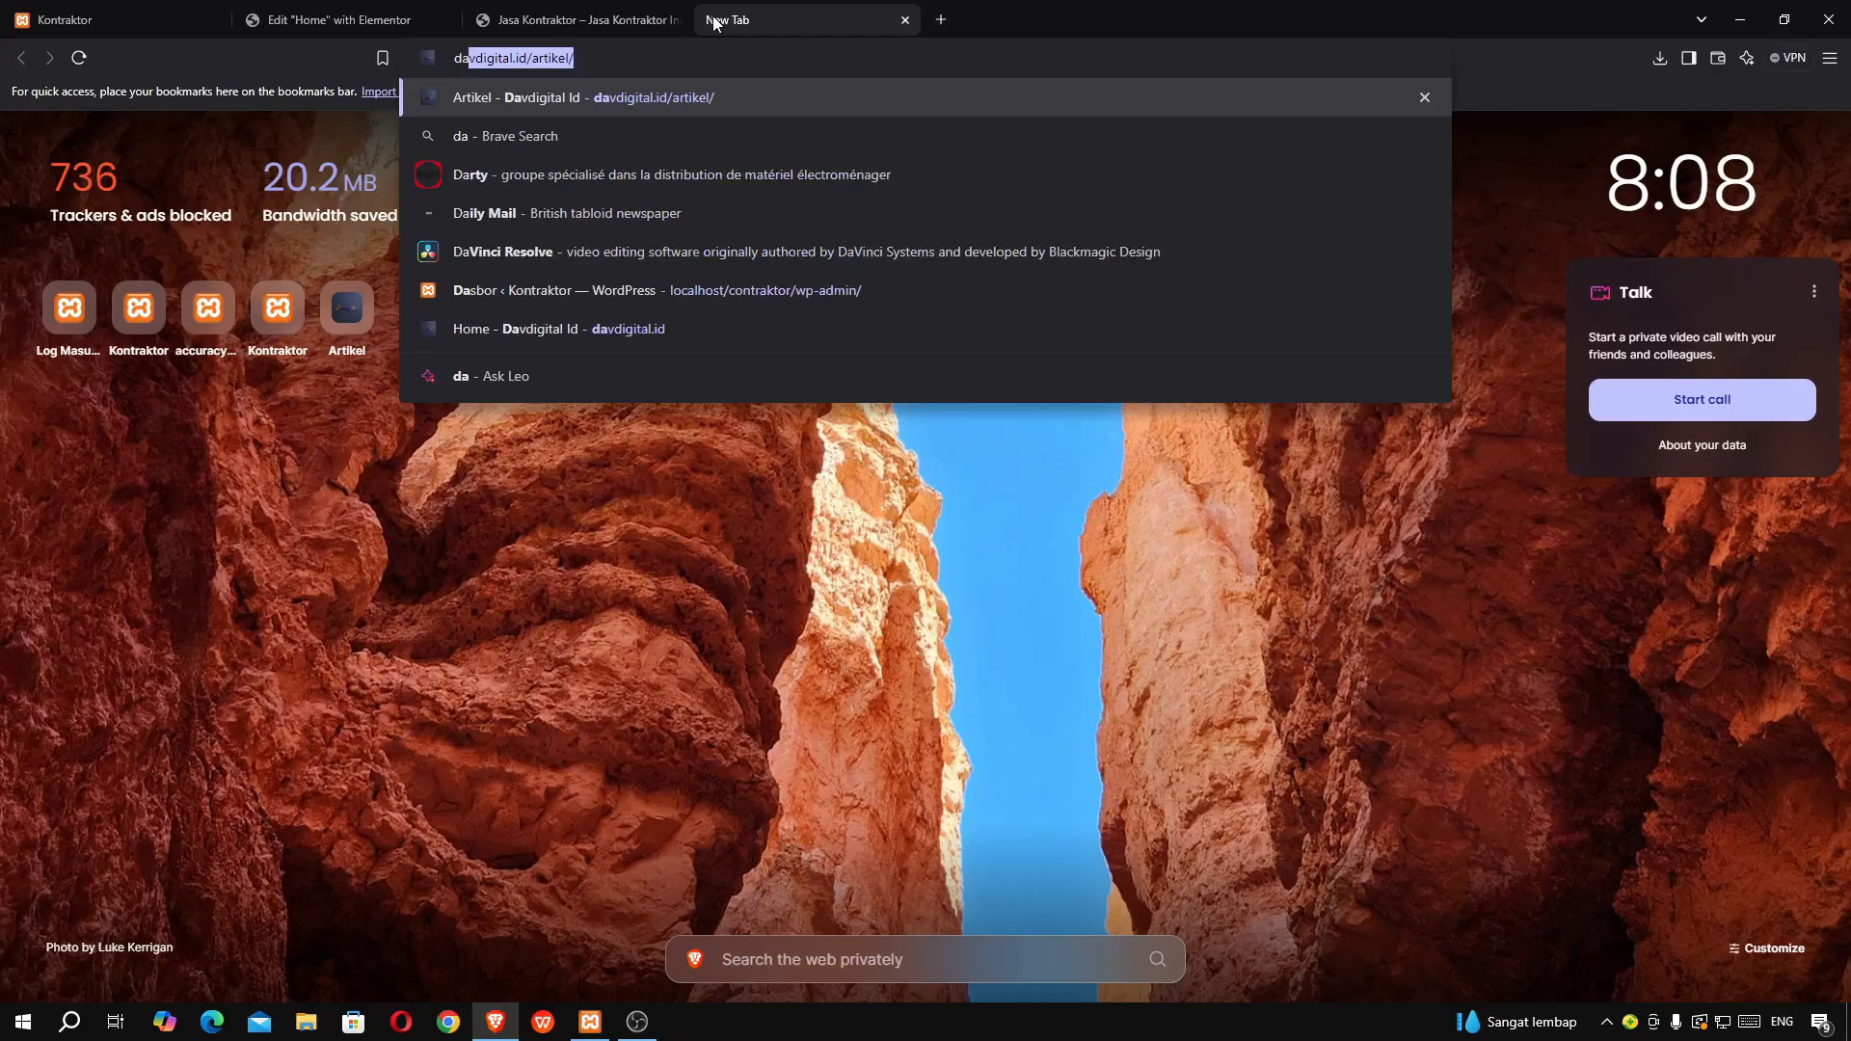
key("Return")
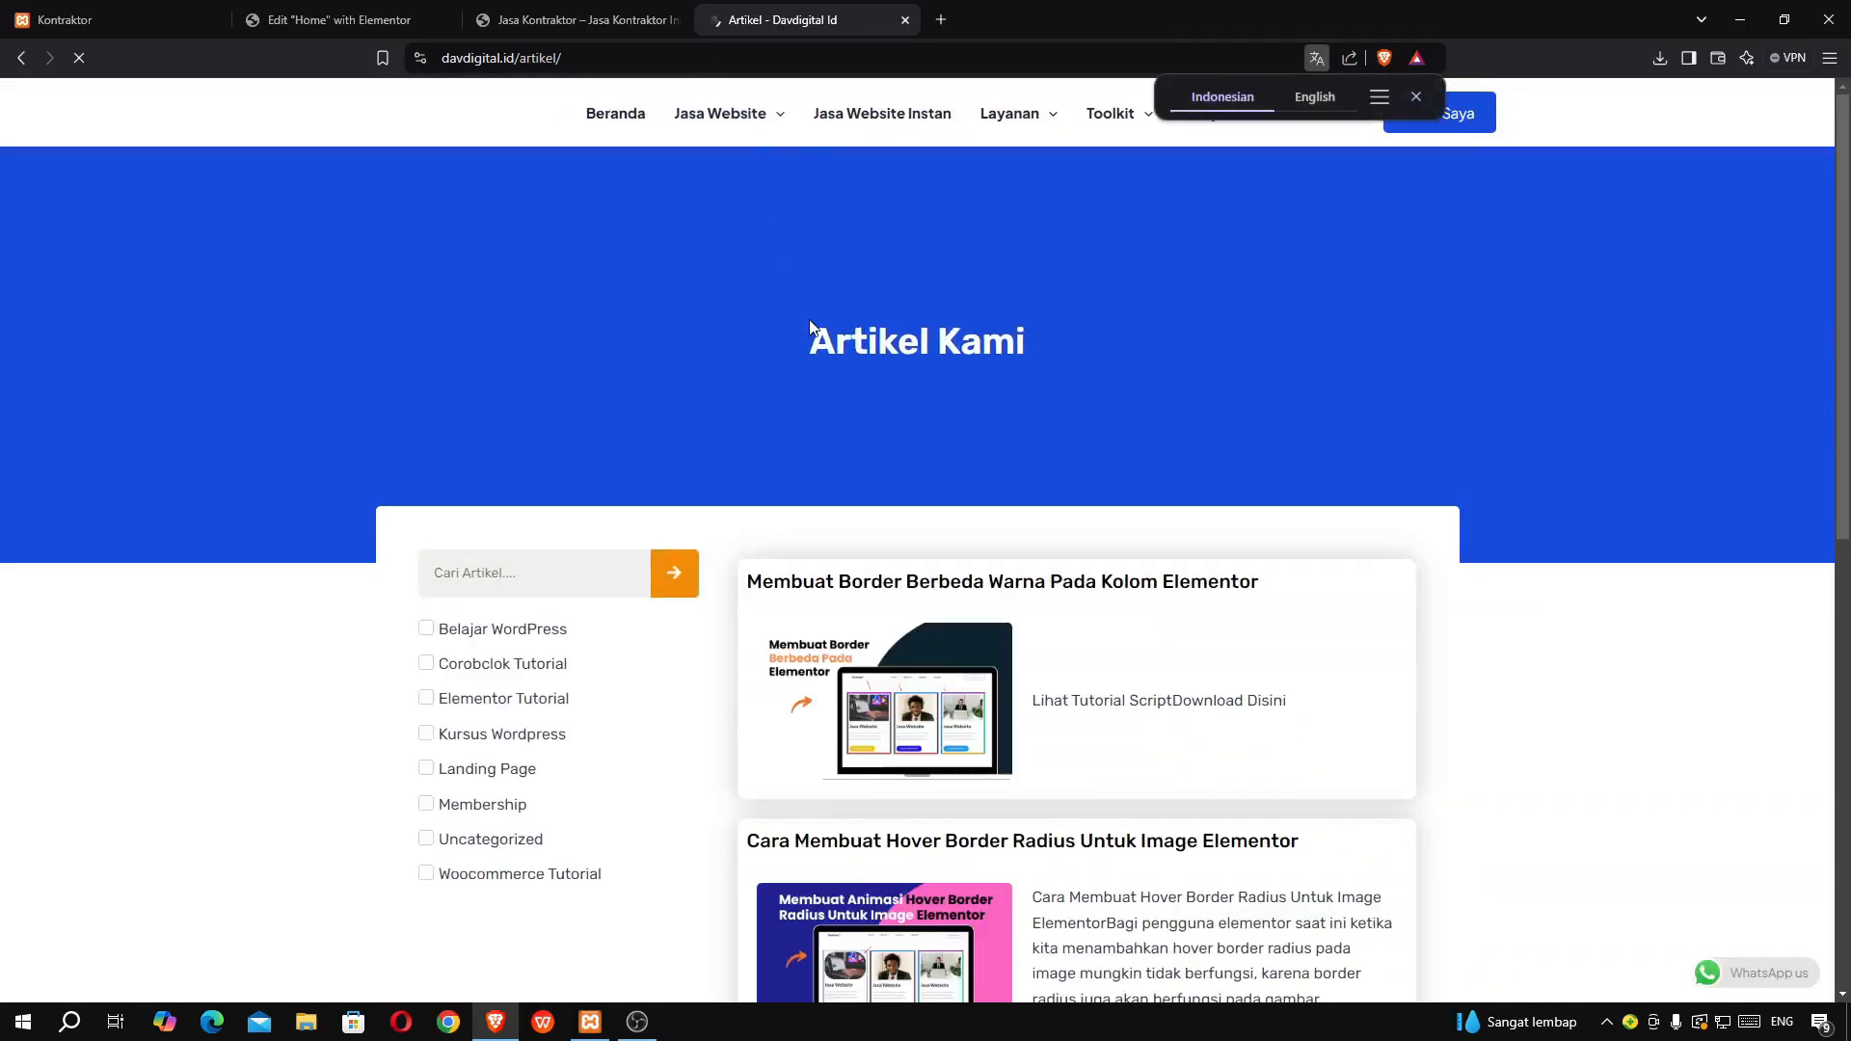
left_click(1416, 97)
mouse_move(1216, 130)
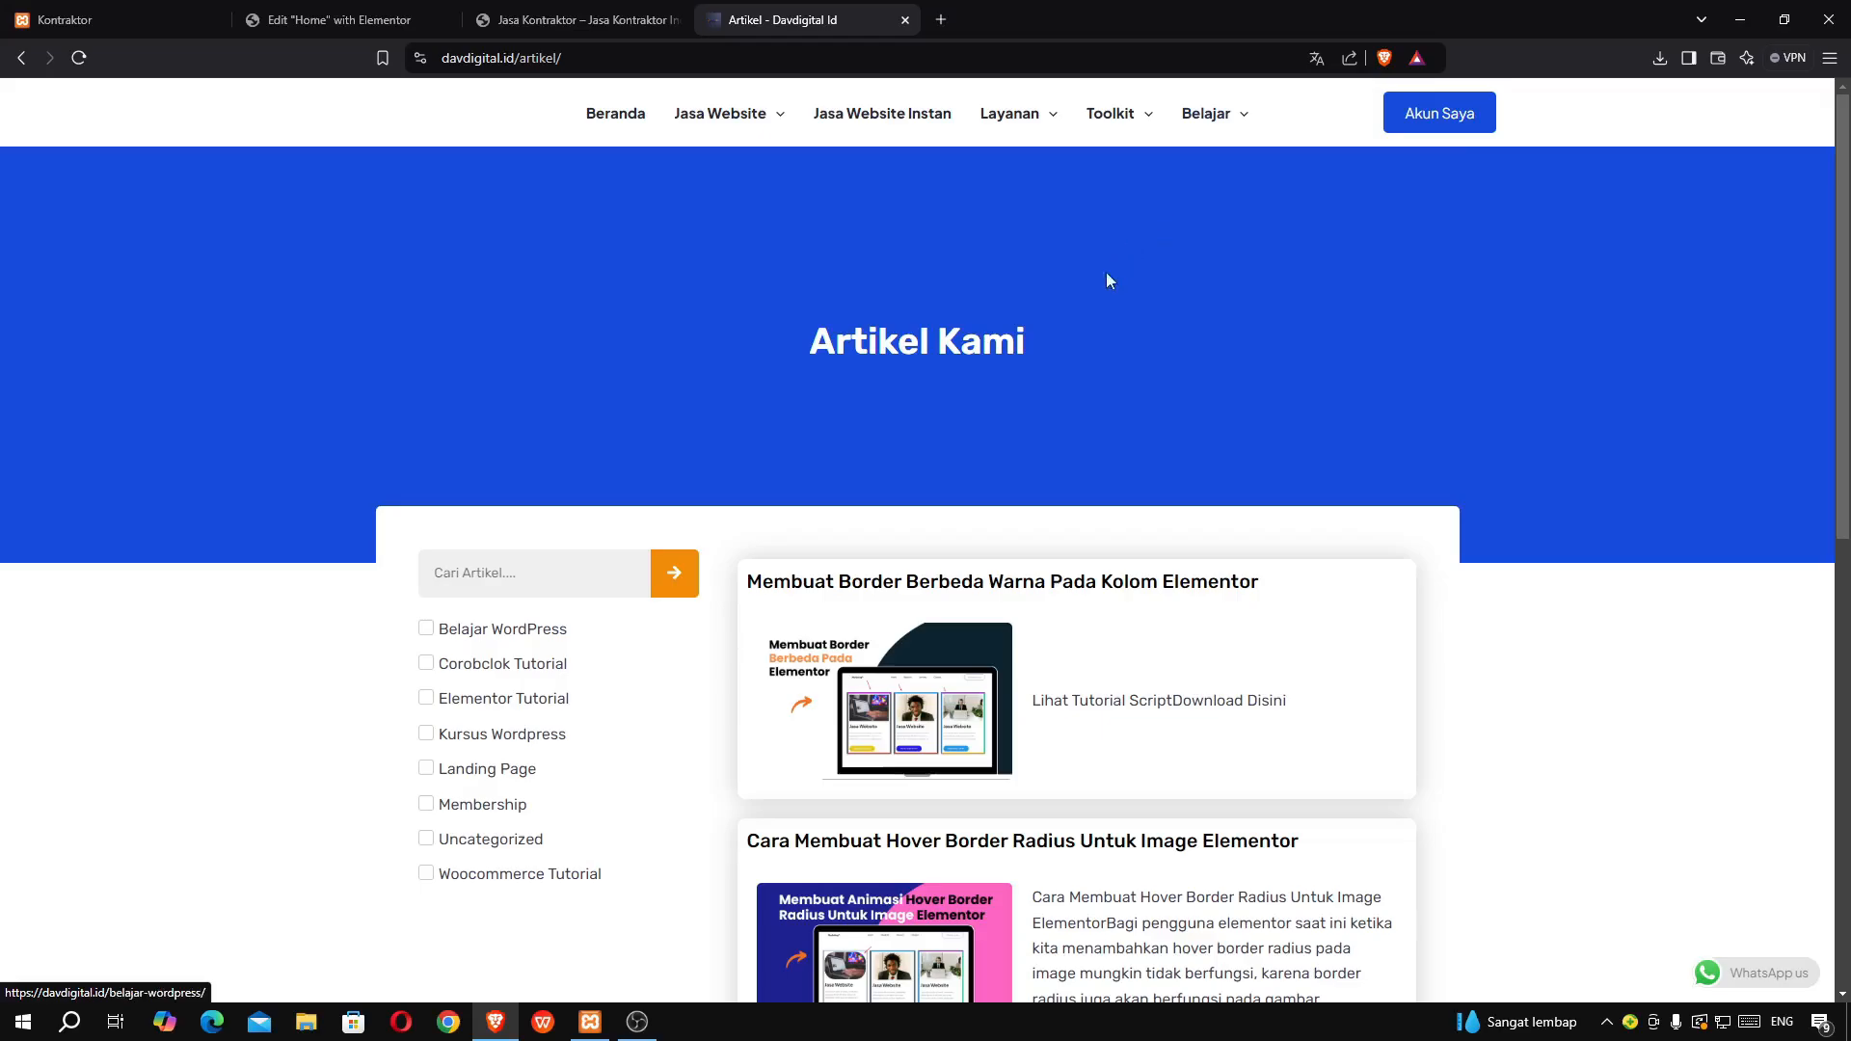
left_click(475, 633)
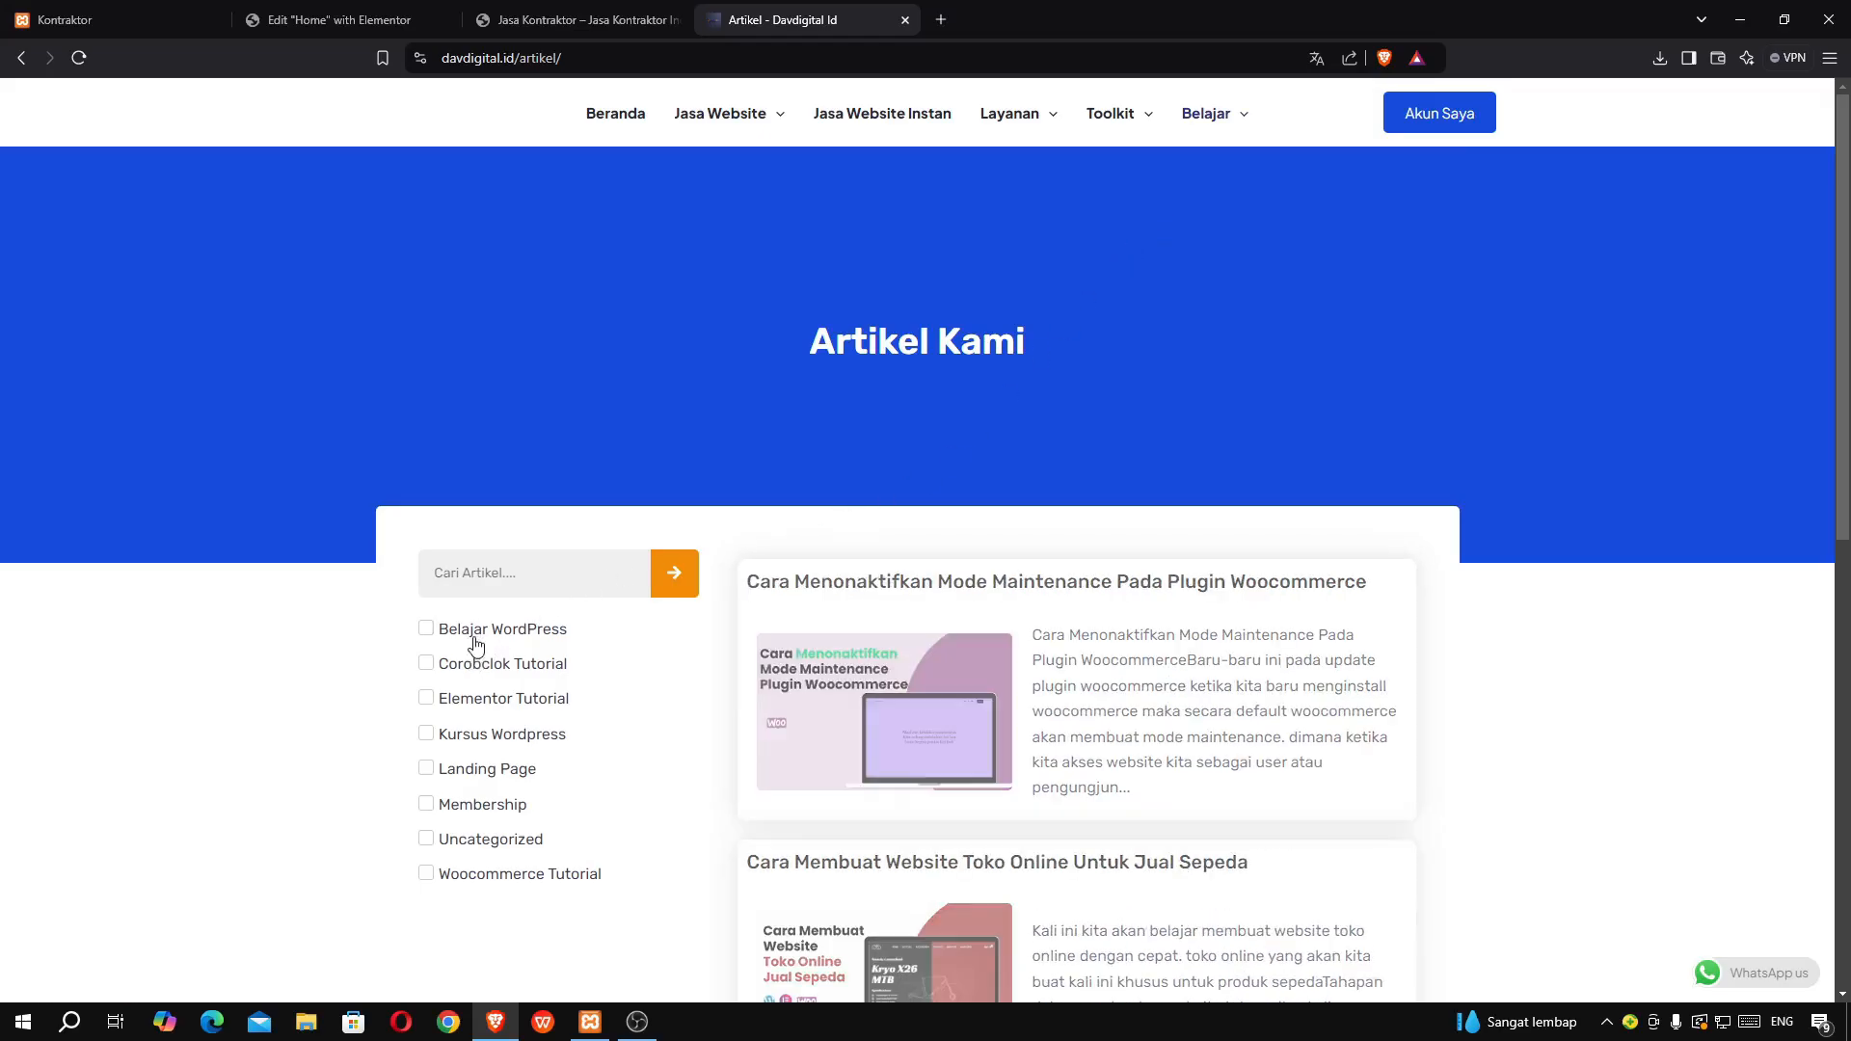
left_click(476, 668)
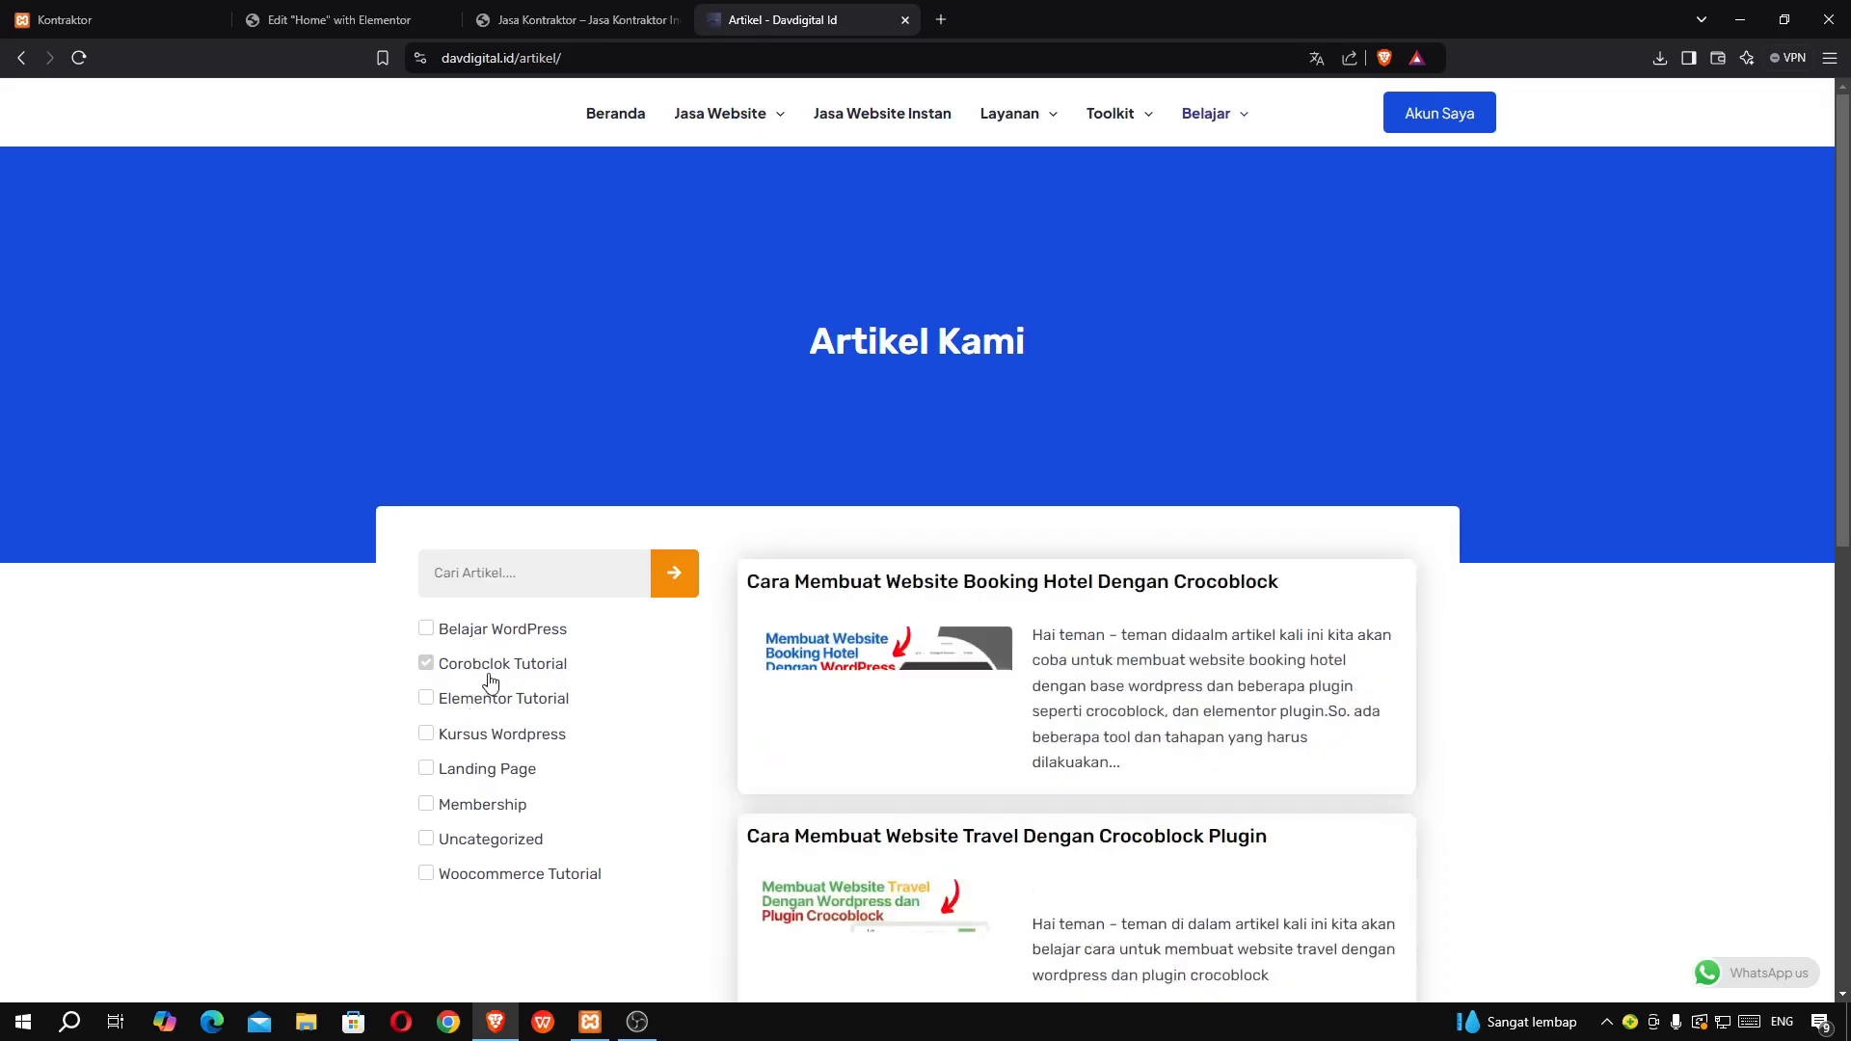
left_click(514, 668)
- Open the site's Belajar WordPress video page and try the Booking and Hotel video filters, clearing each one again
mouse_move(1206, 114)
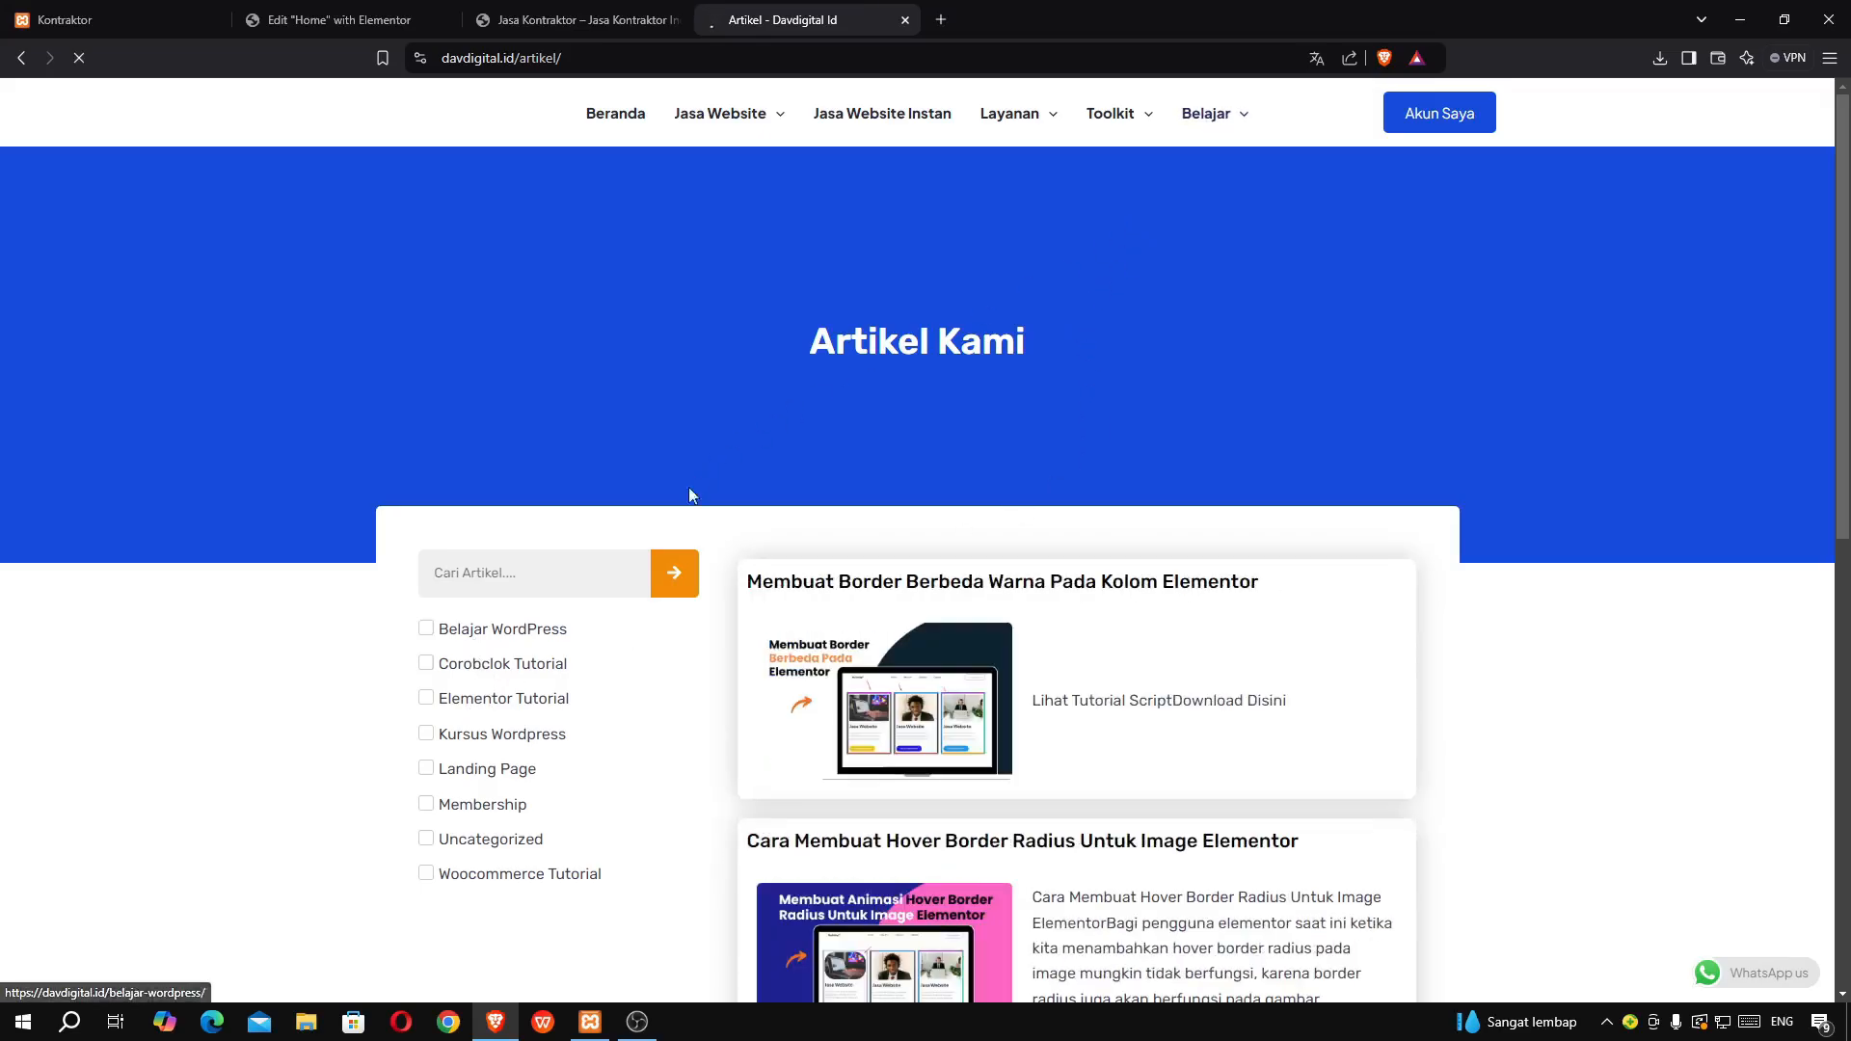
scroll(413, 675, "down", 1)
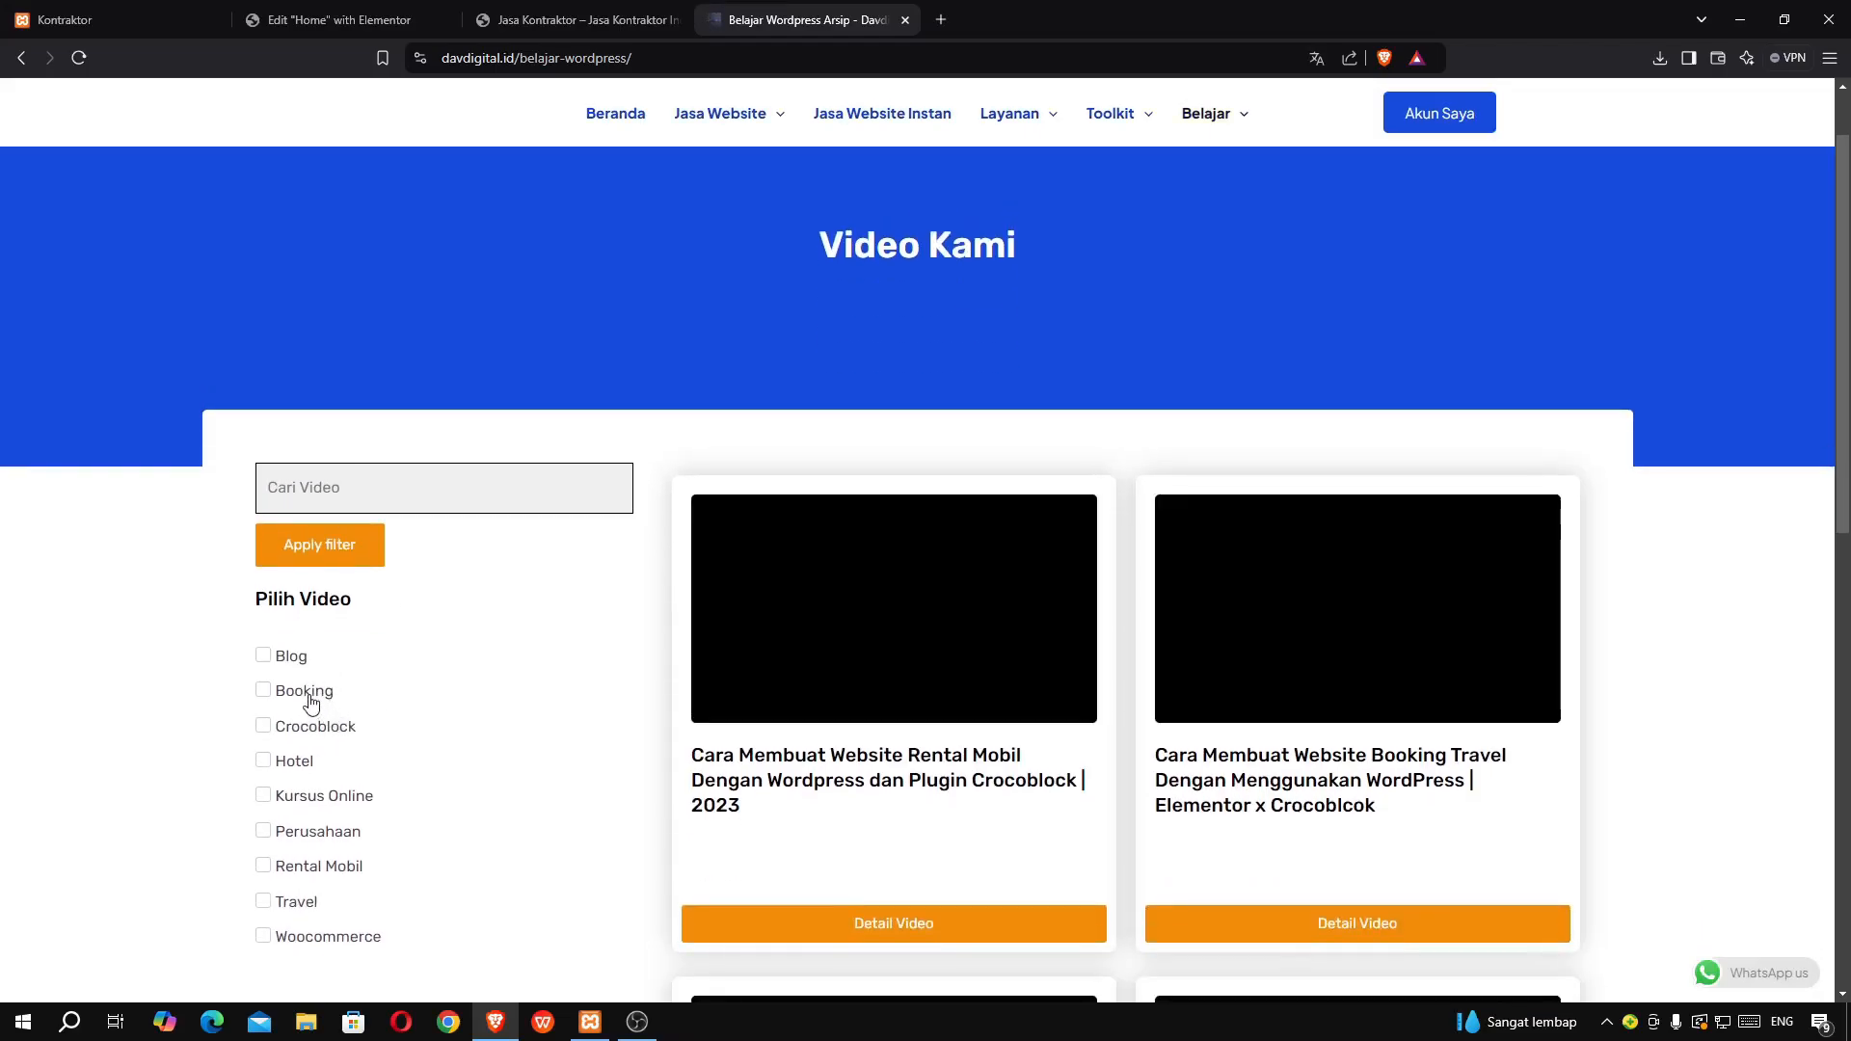
left_click(311, 705)
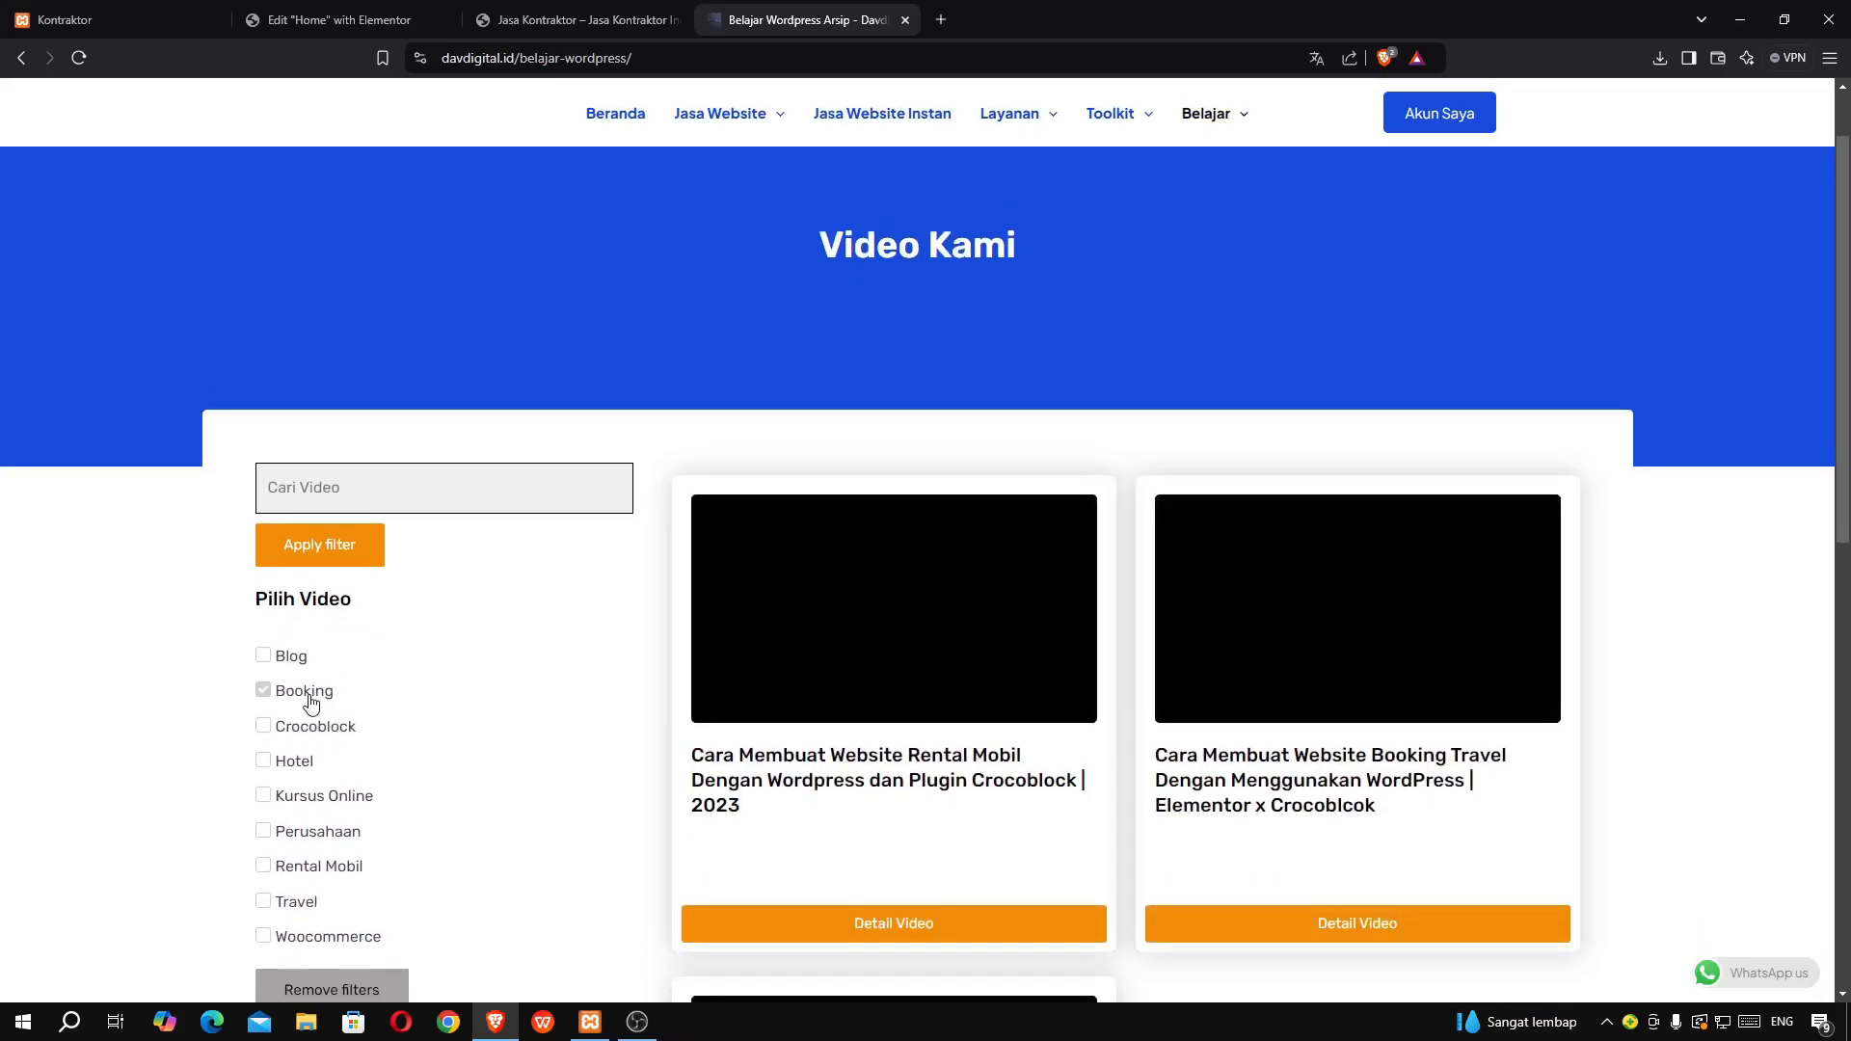
left_click(309, 697)
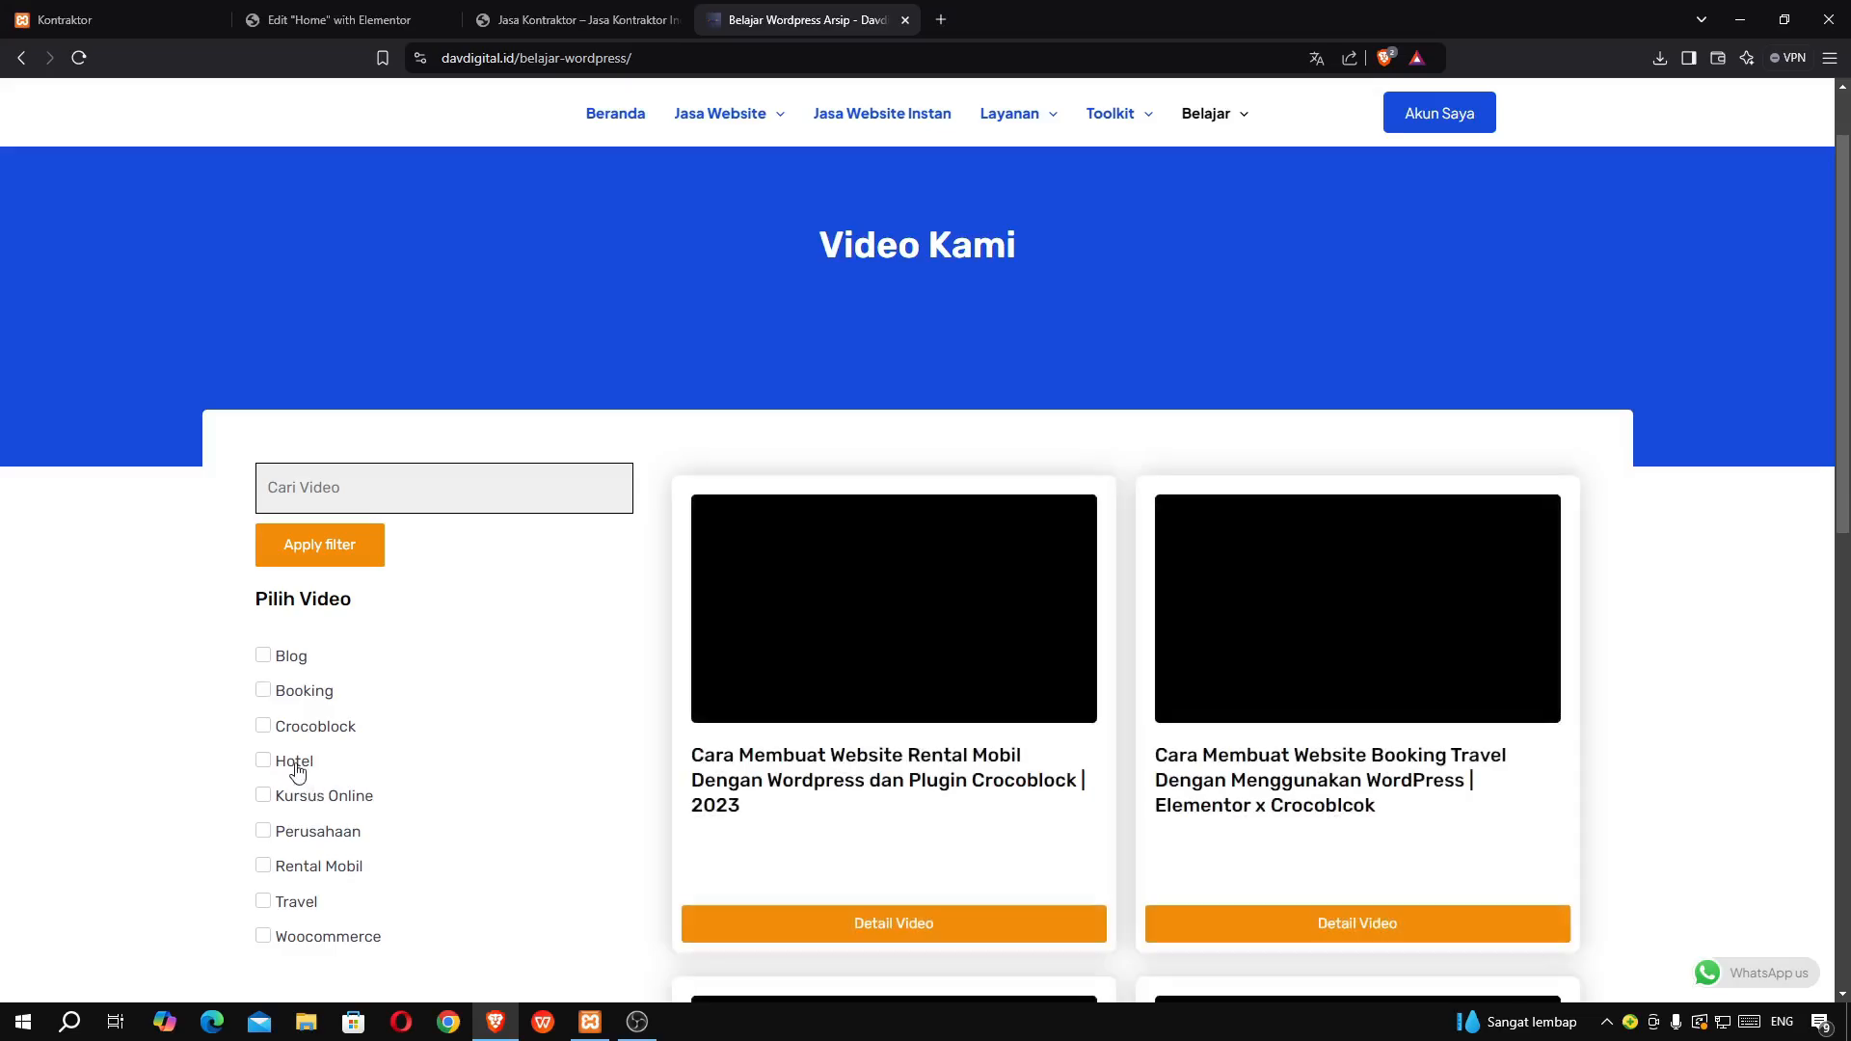
left_click(292, 774)
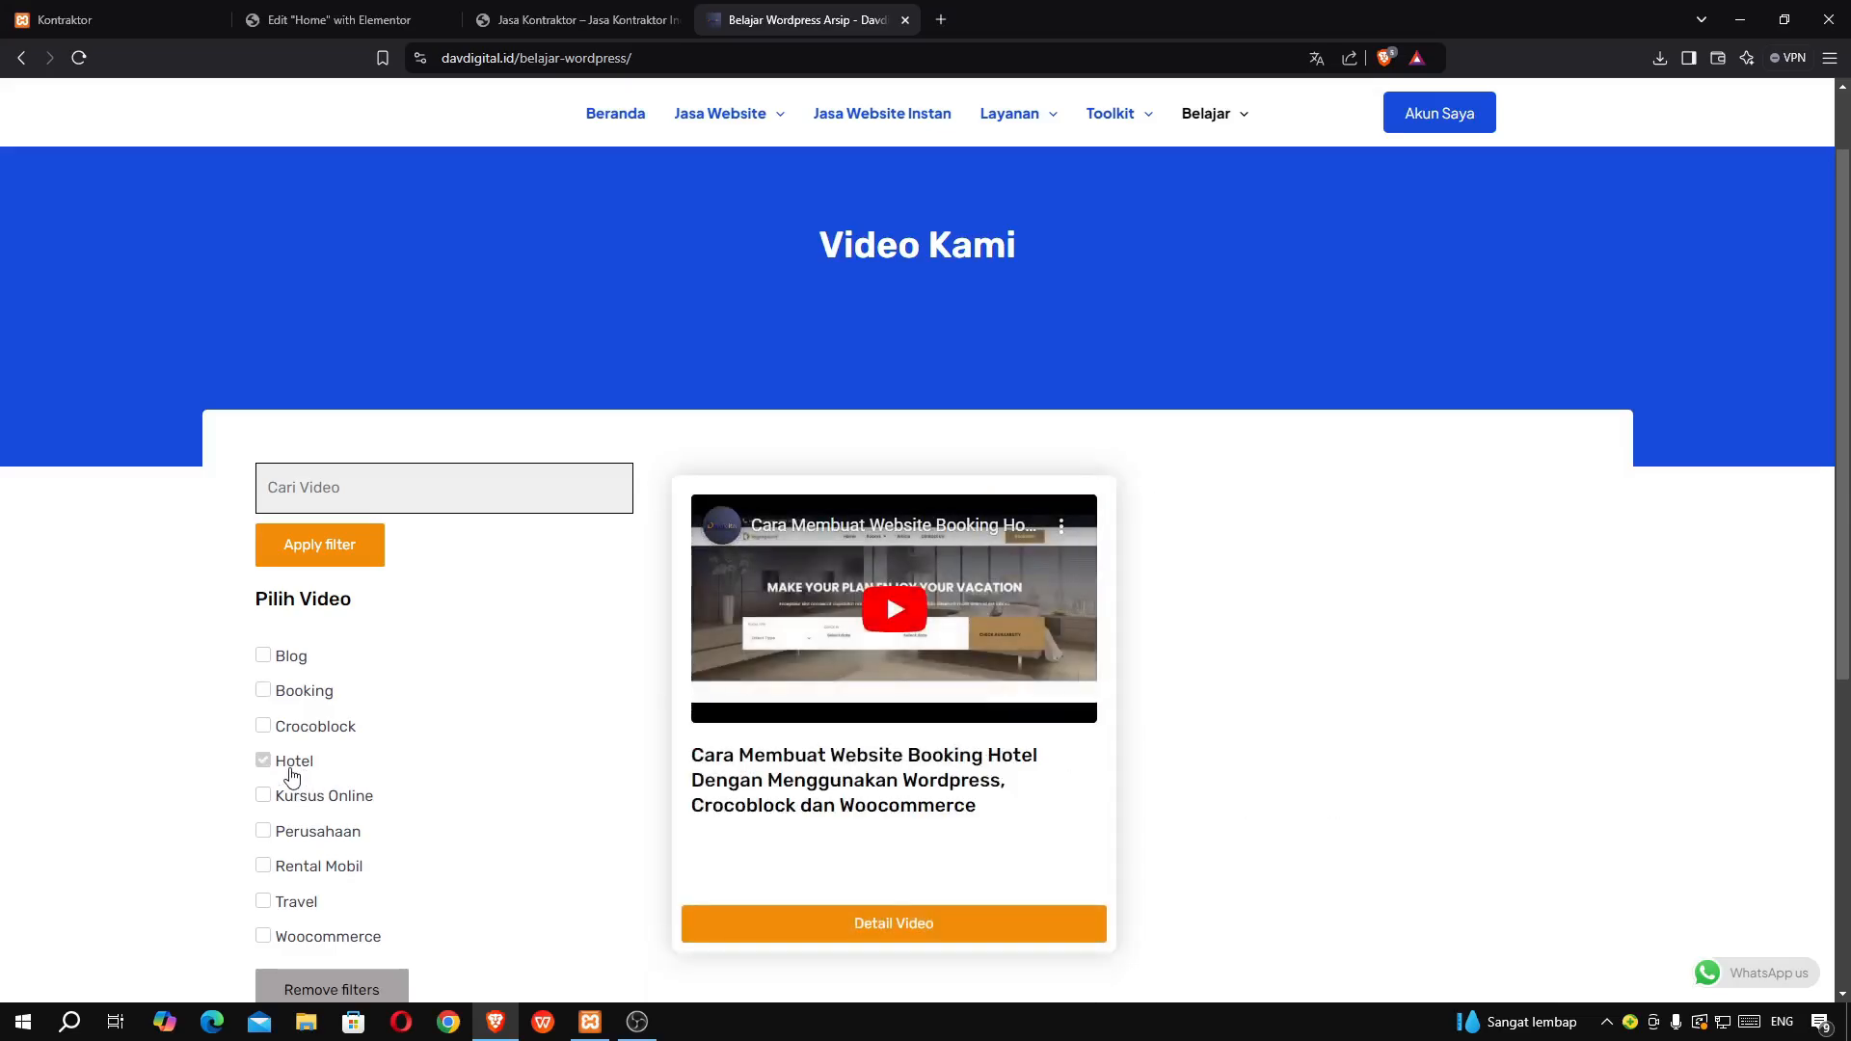
left_click(292, 774)
scroll(577, 452, "down", 1)
scroll(575, 453, "up", 2)
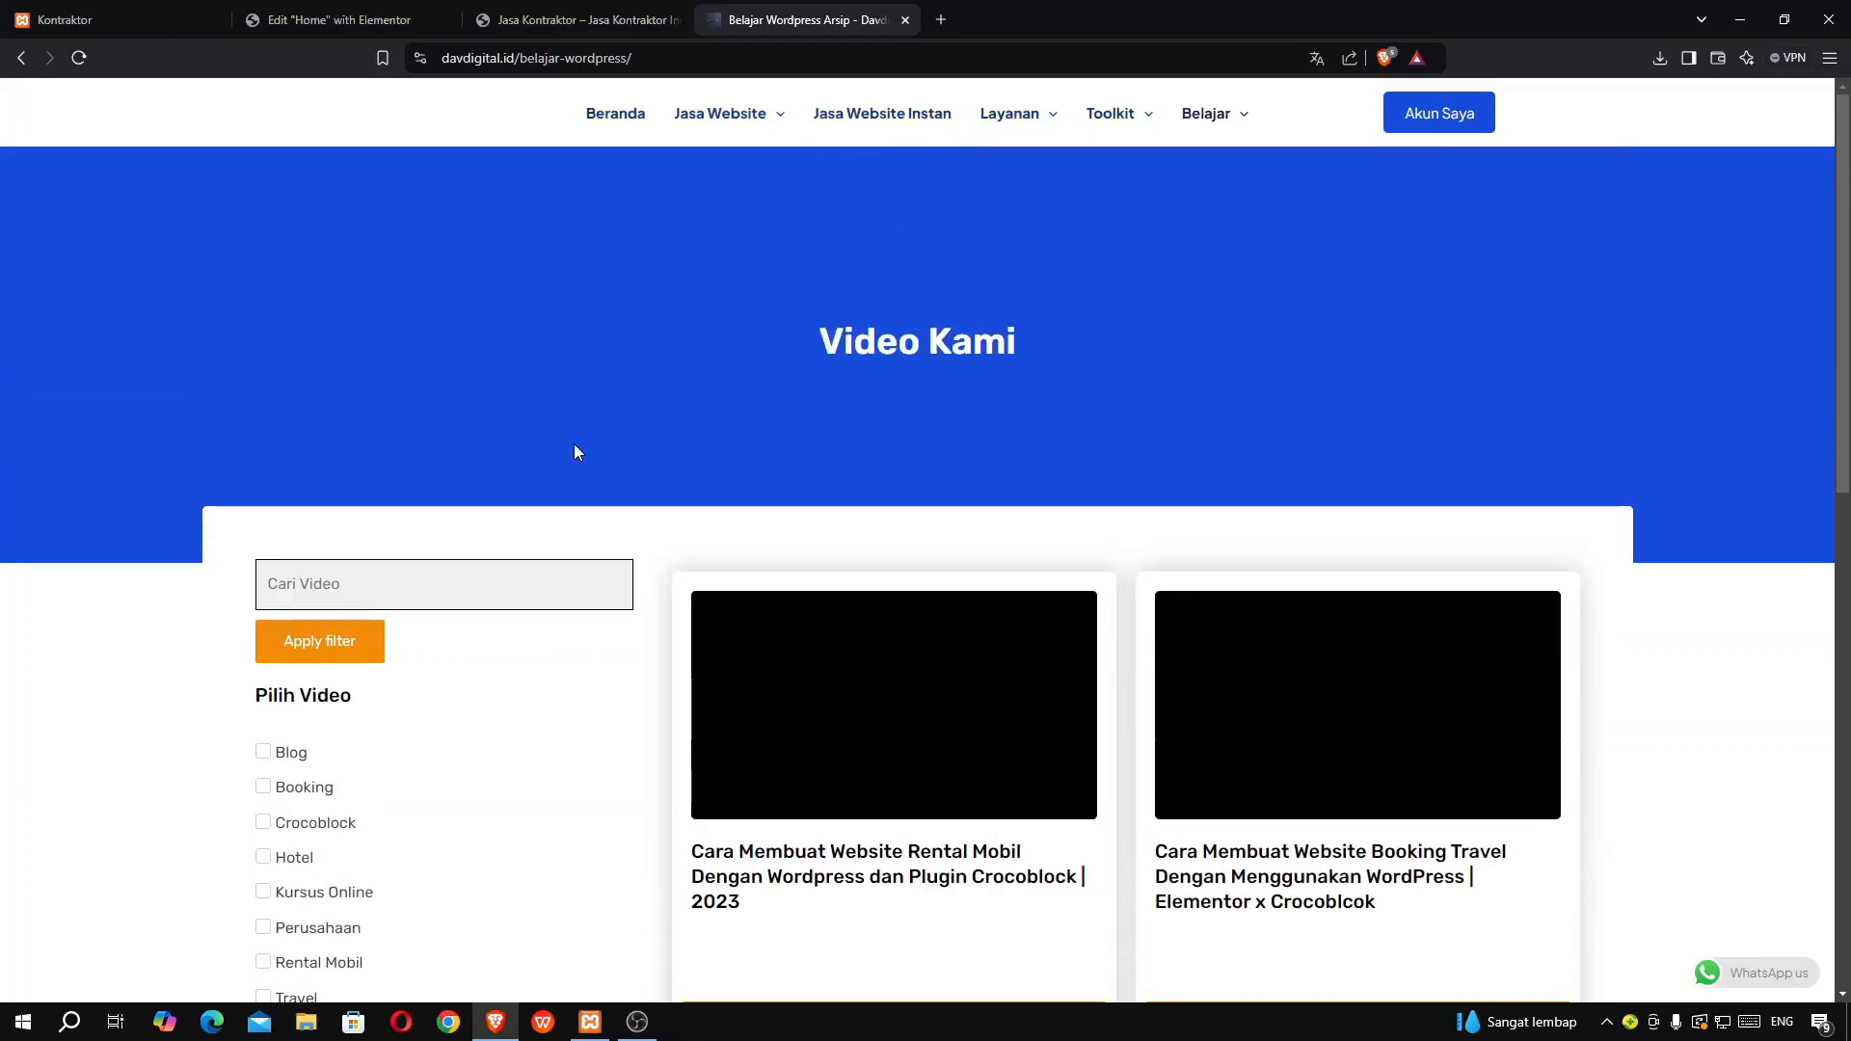
- Visit the Davdigital home page and Jasa Website services, and examine the Company Profile and Toko Online package prices under Jasa Website Instan
left_click(618, 126)
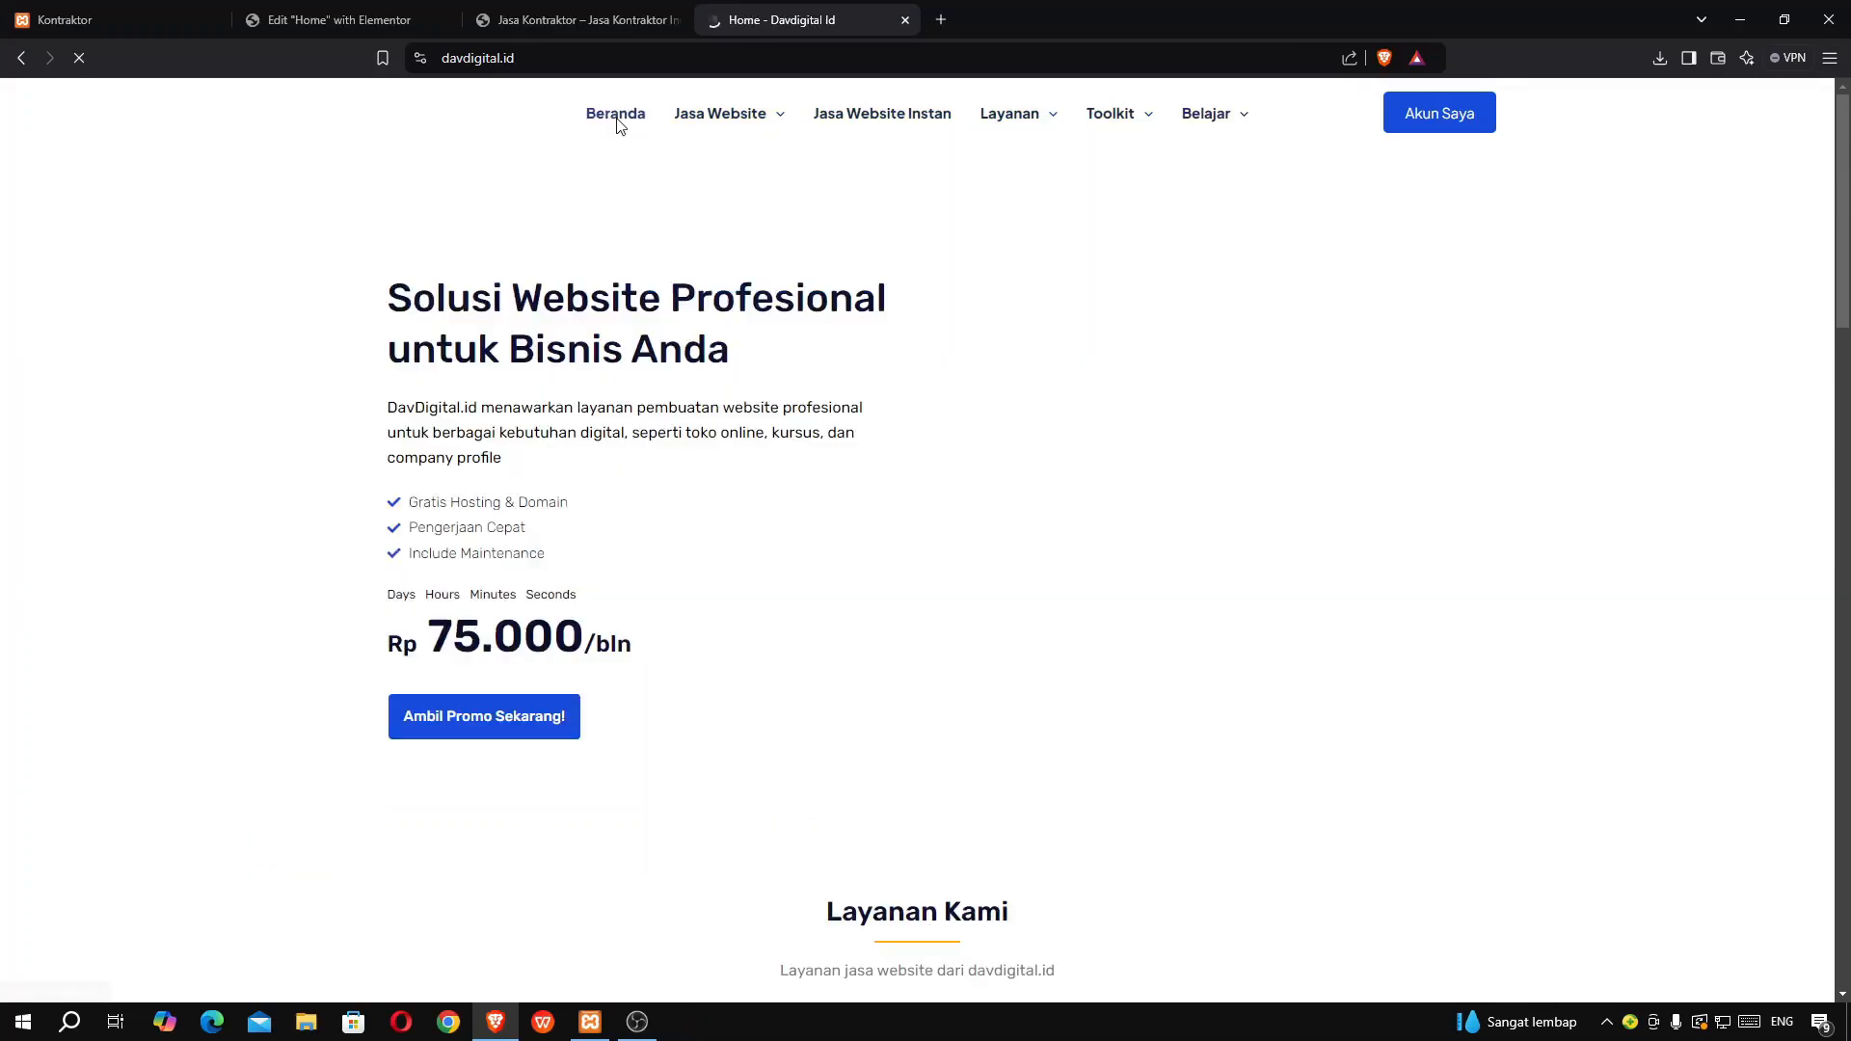
mouse_move(738, 114)
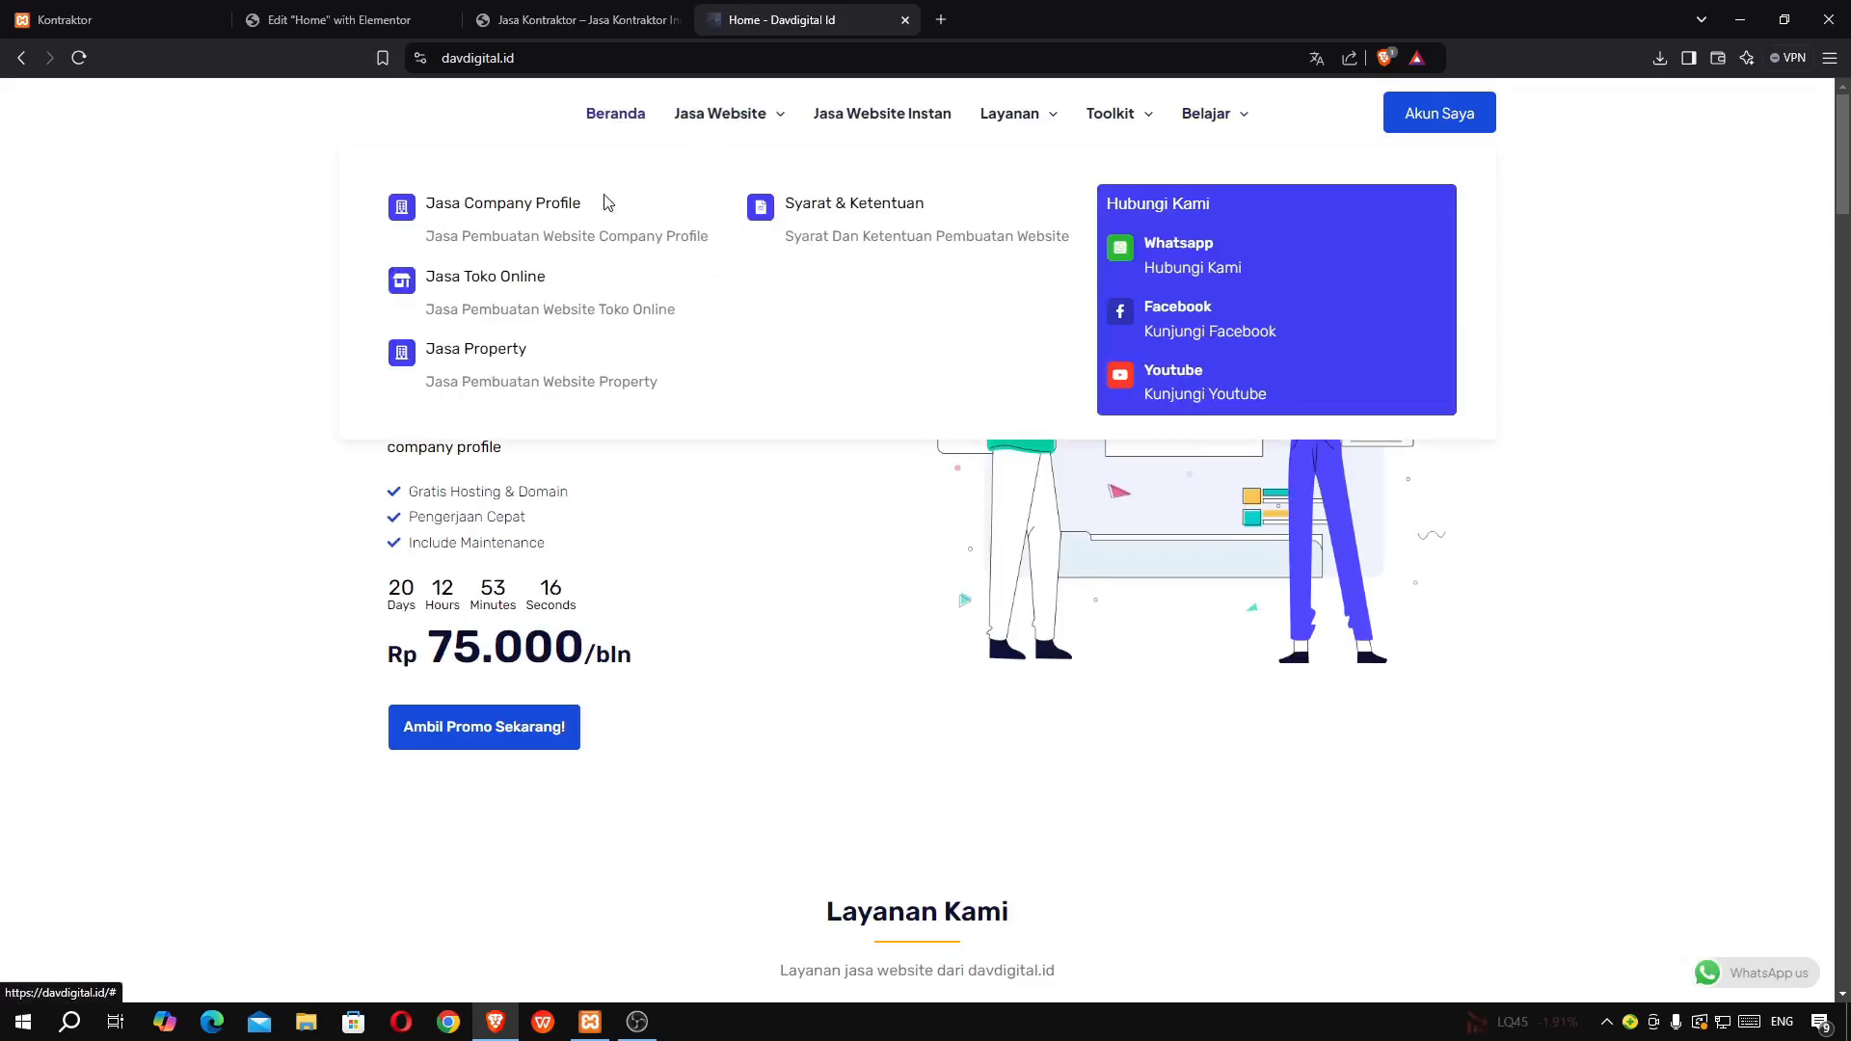
left_click(845, 124)
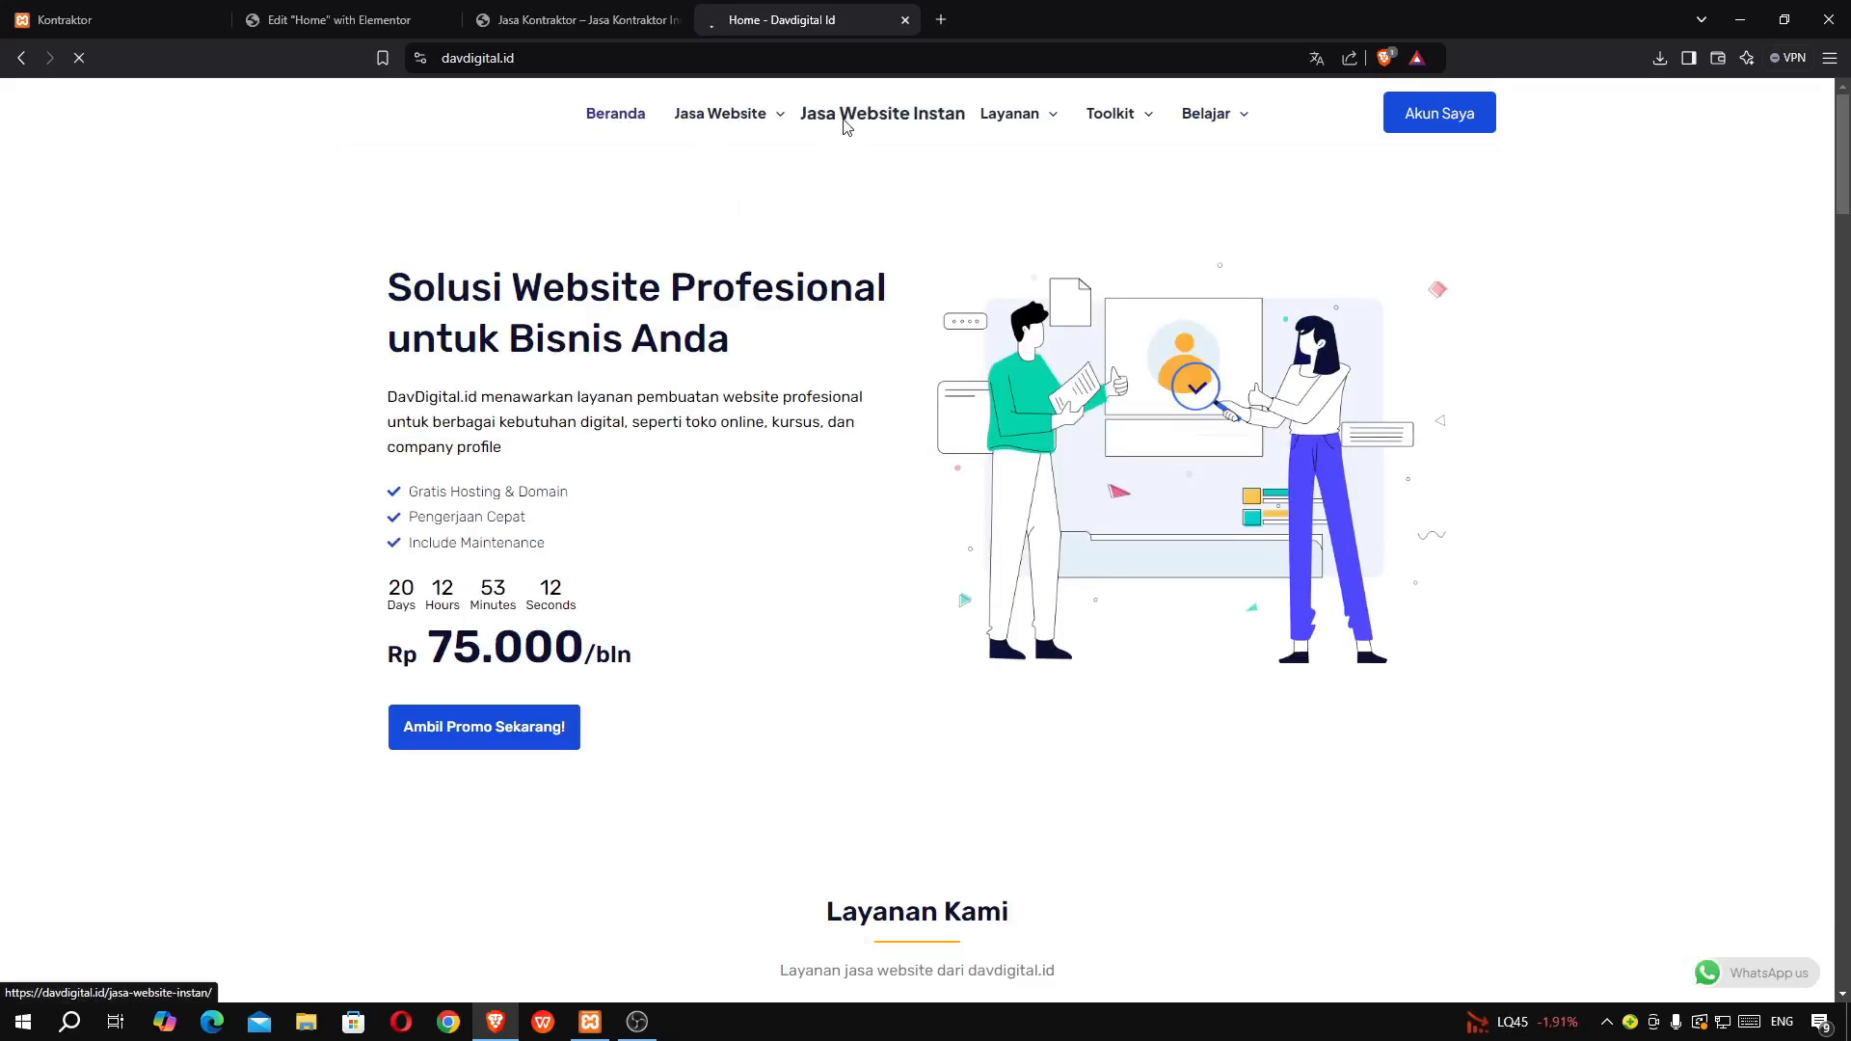
scroll(731, 446, "down", 5)
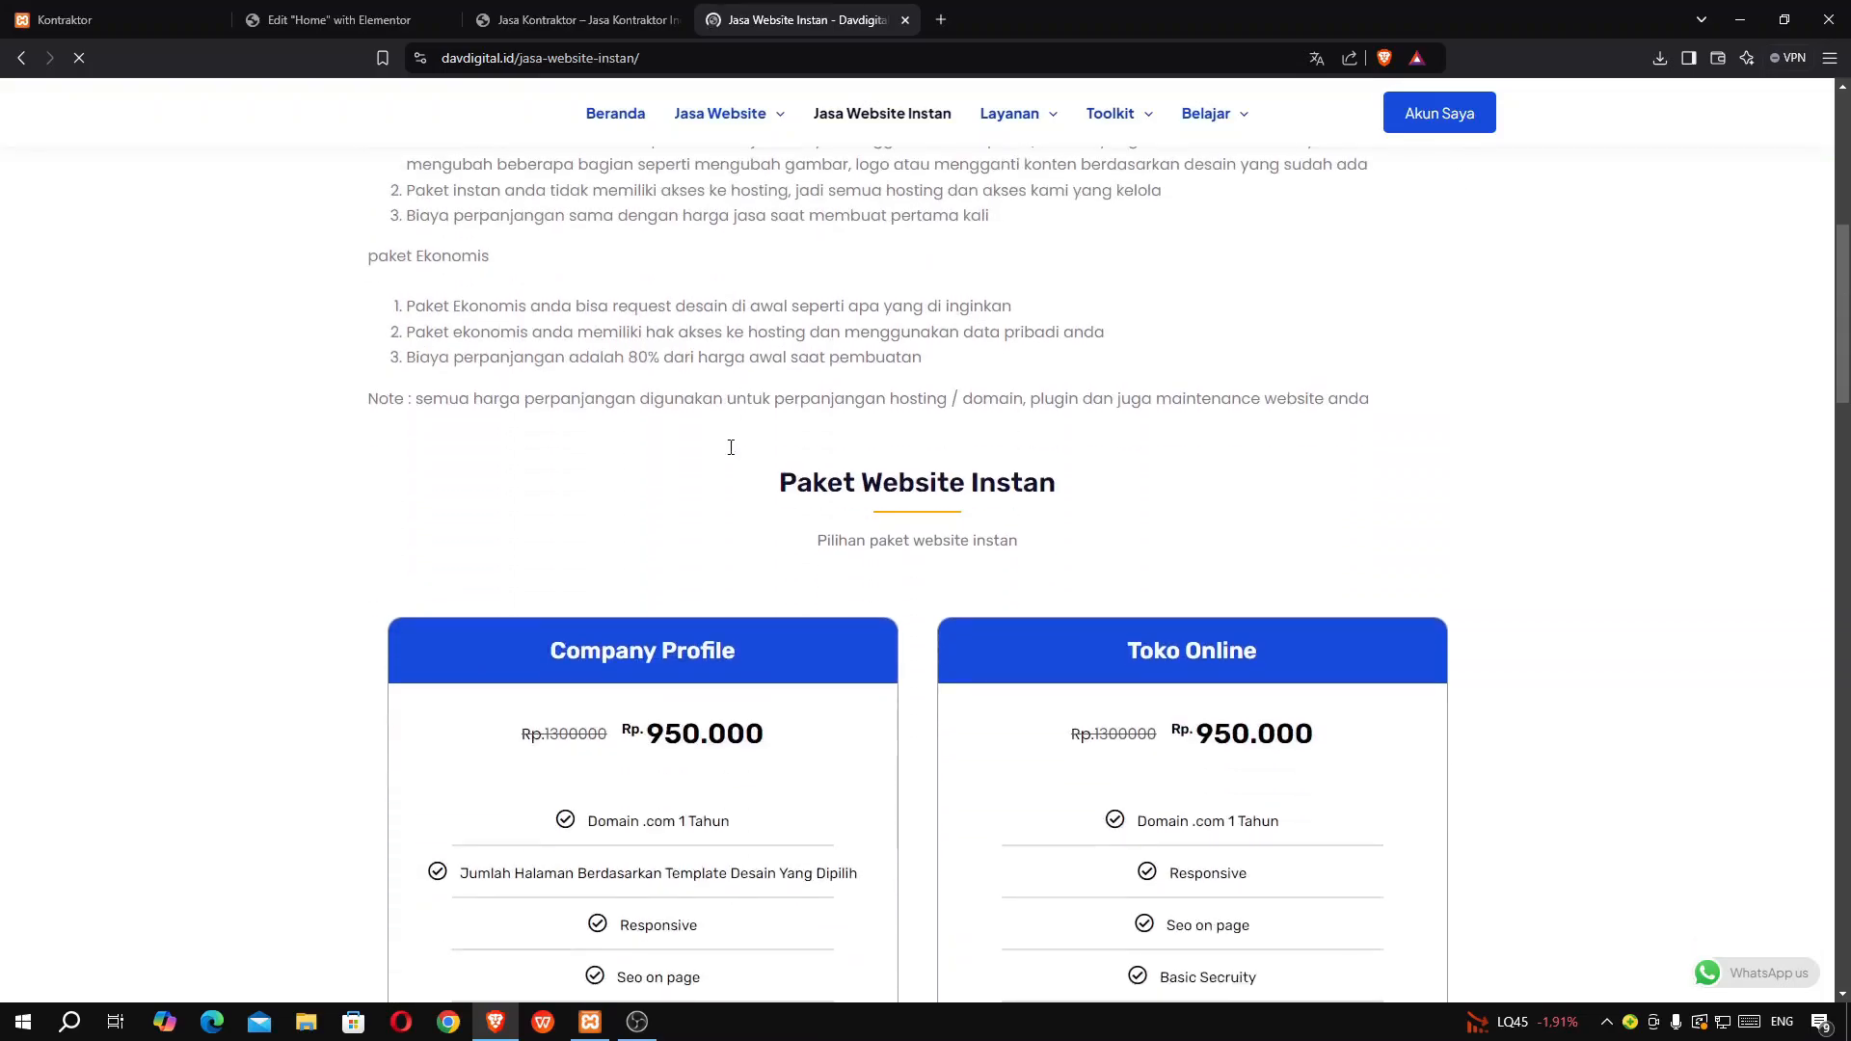
scroll(730, 446, "down", 3)
left_click_drag(708, 445, 737, 450)
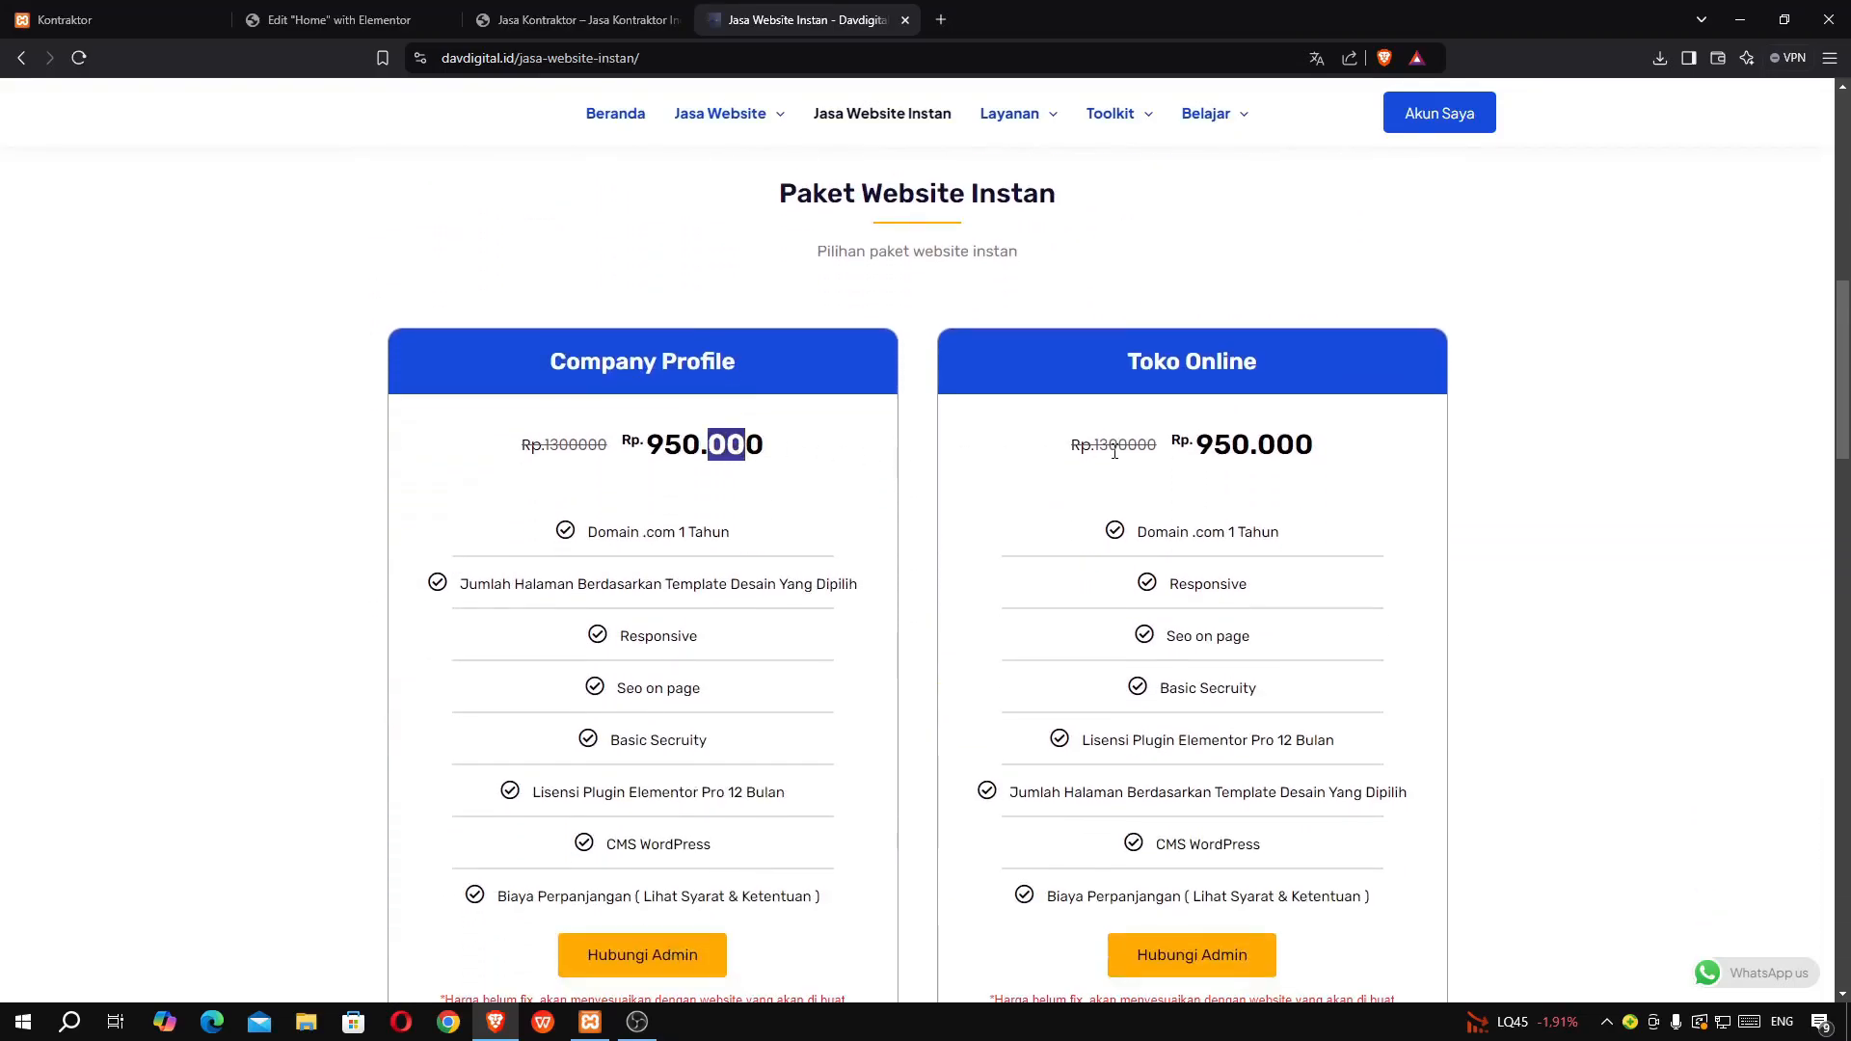
left_click_drag(1214, 446, 1255, 446)
left_click(1253, 443)
scroll(1243, 434, "up", 1)
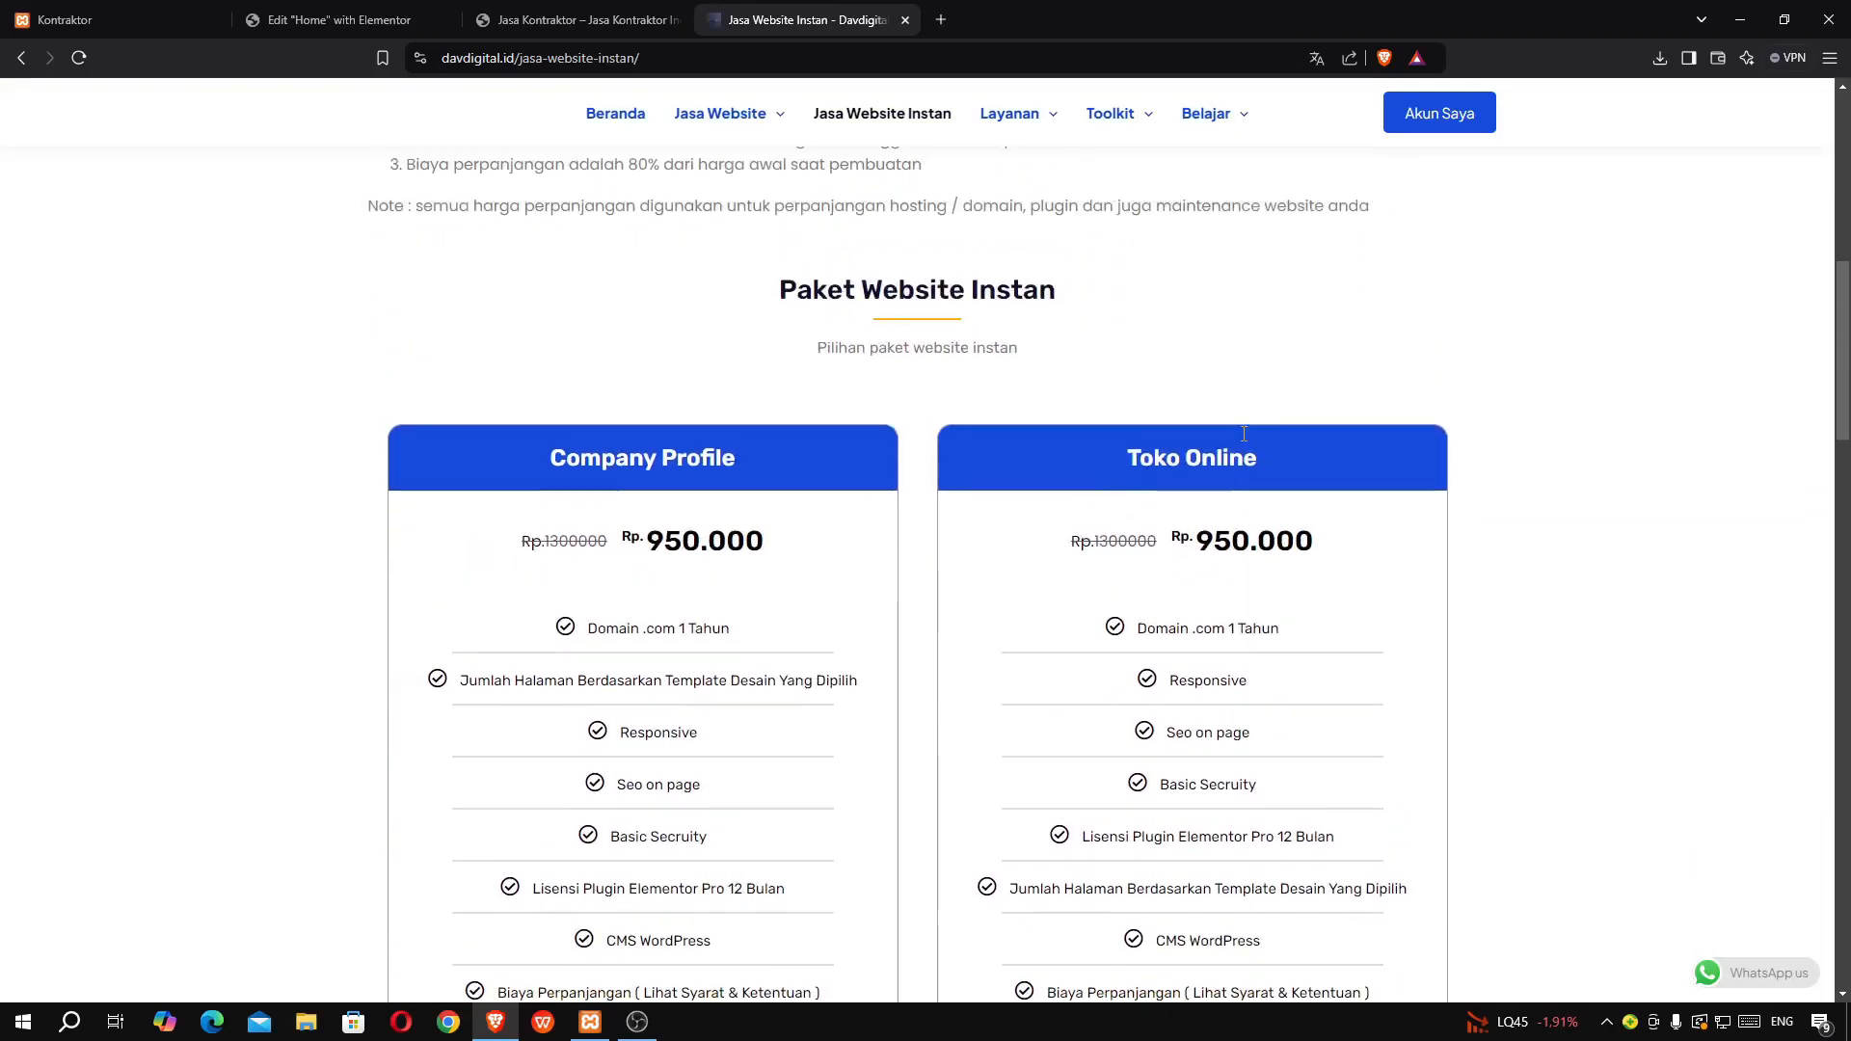
scroll(1205, 424, "up", 8)
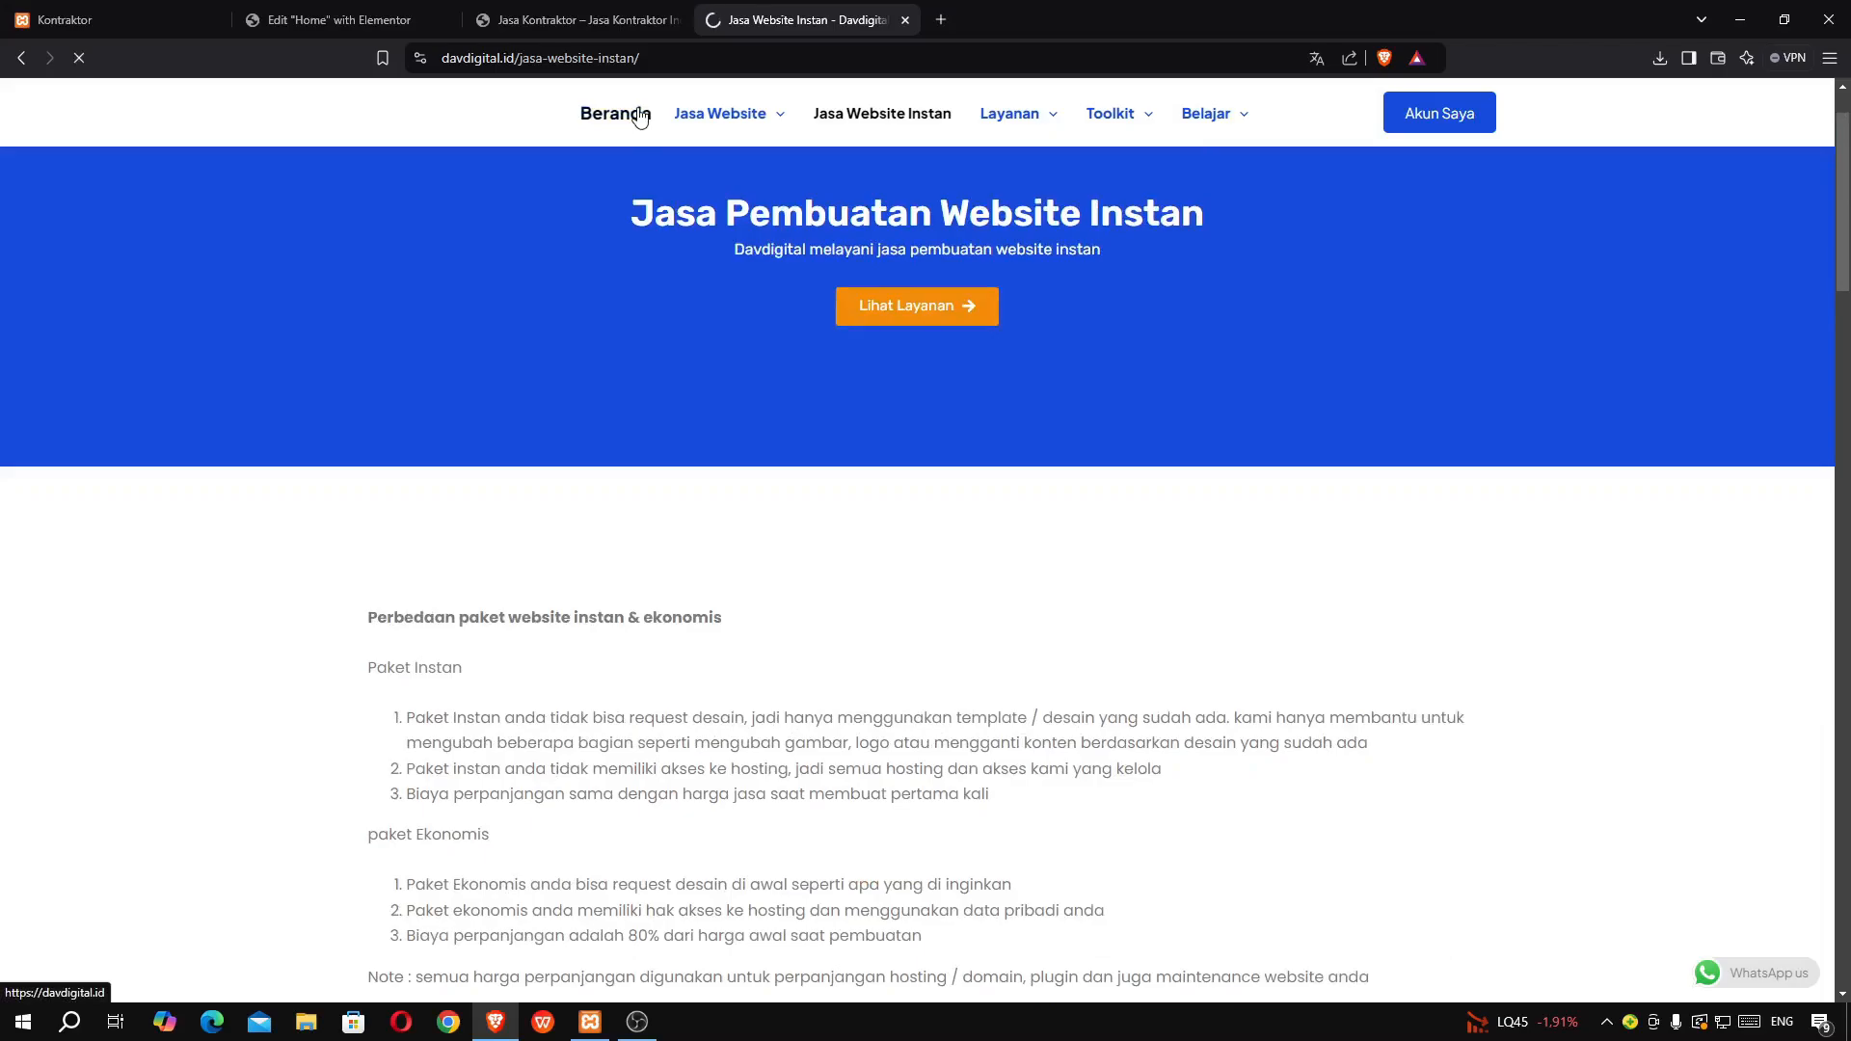